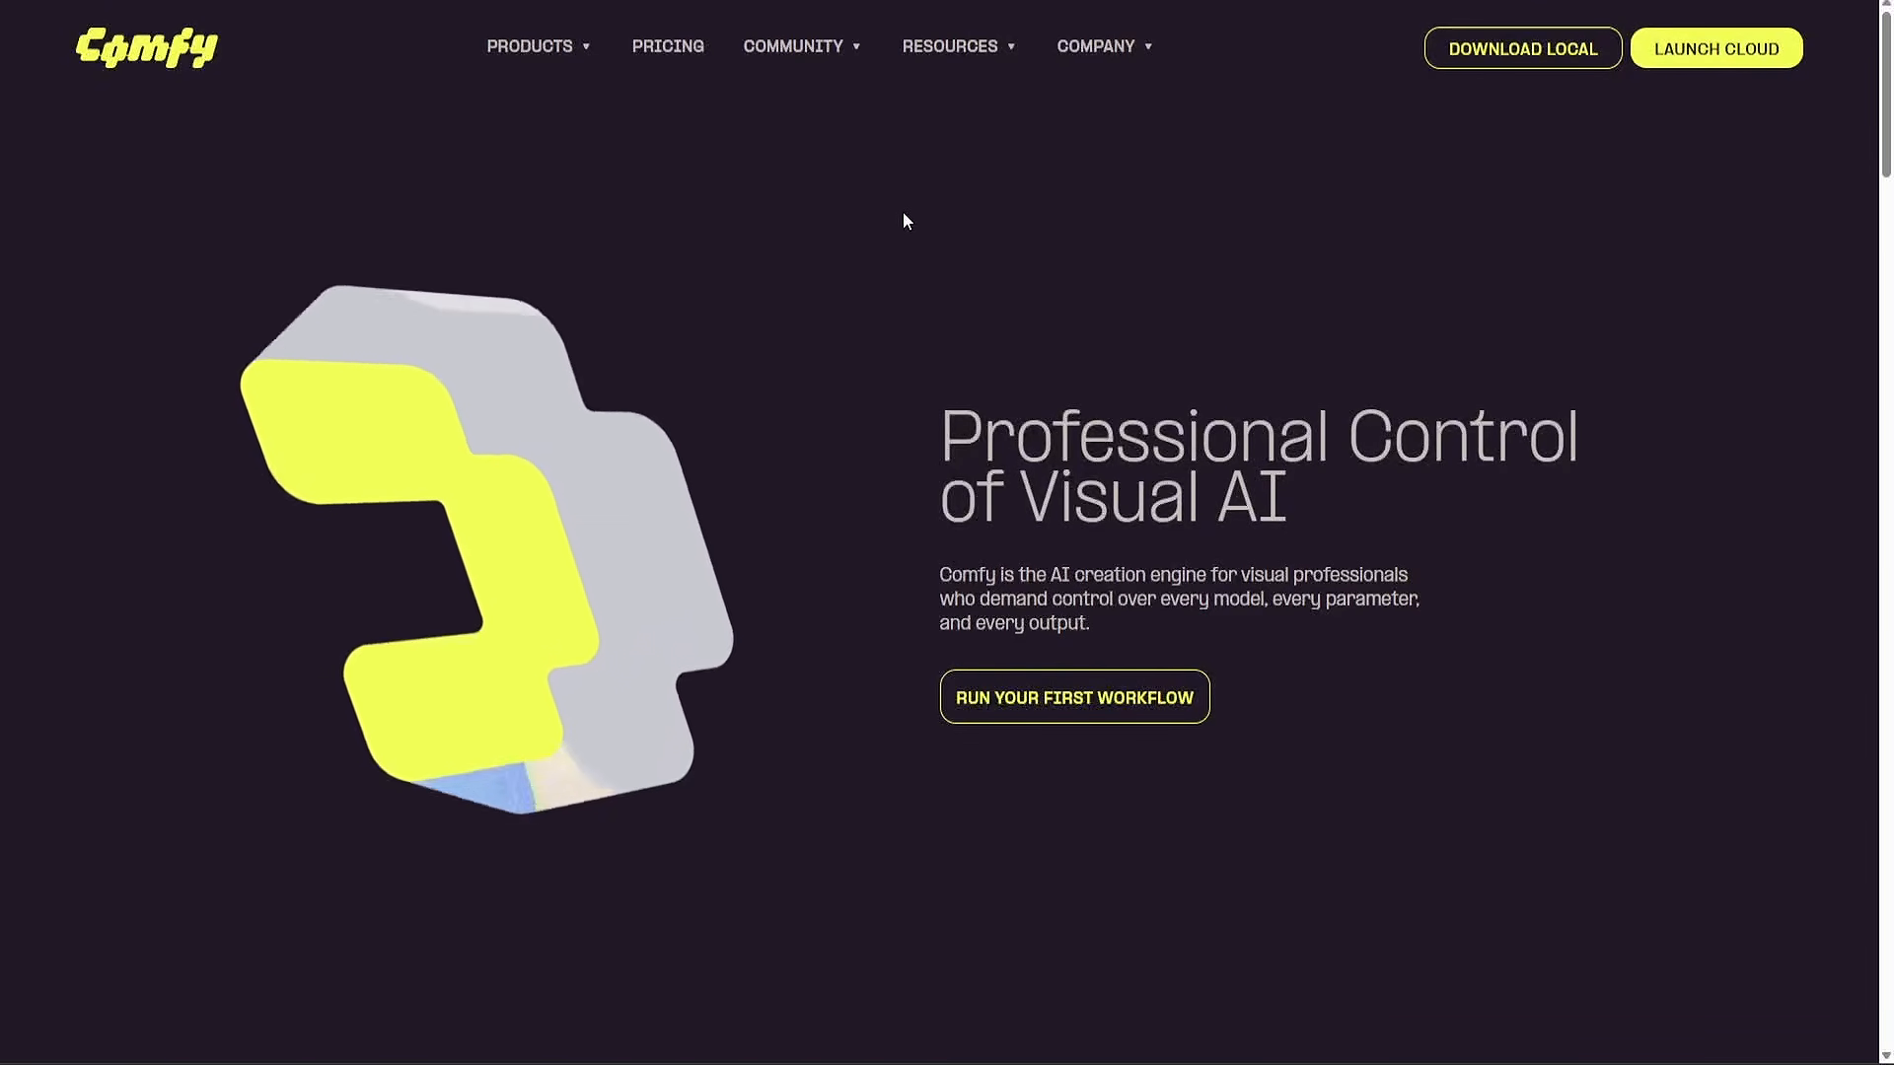
Step: Open Comfy's local download page, check the GitHub install option, and start the Windows download
mouse_move(552, 49)
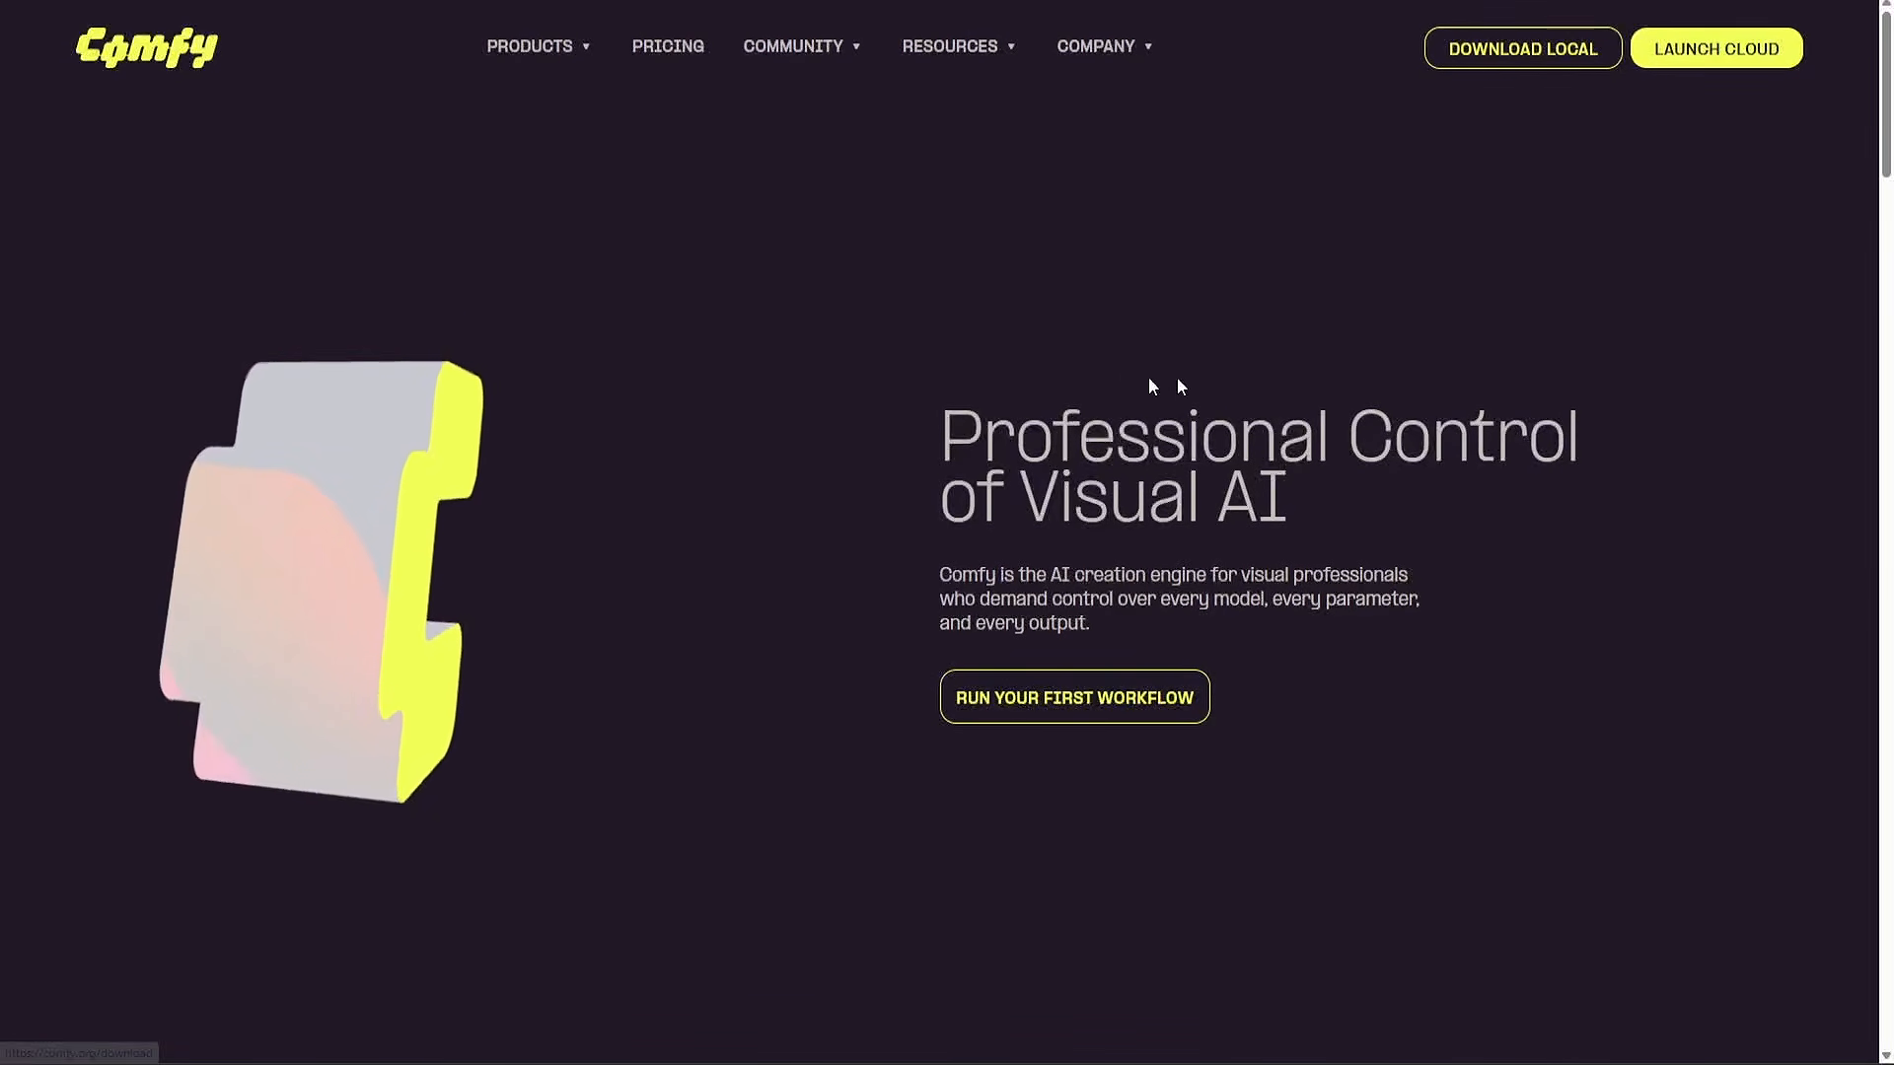
left_click(1522, 54)
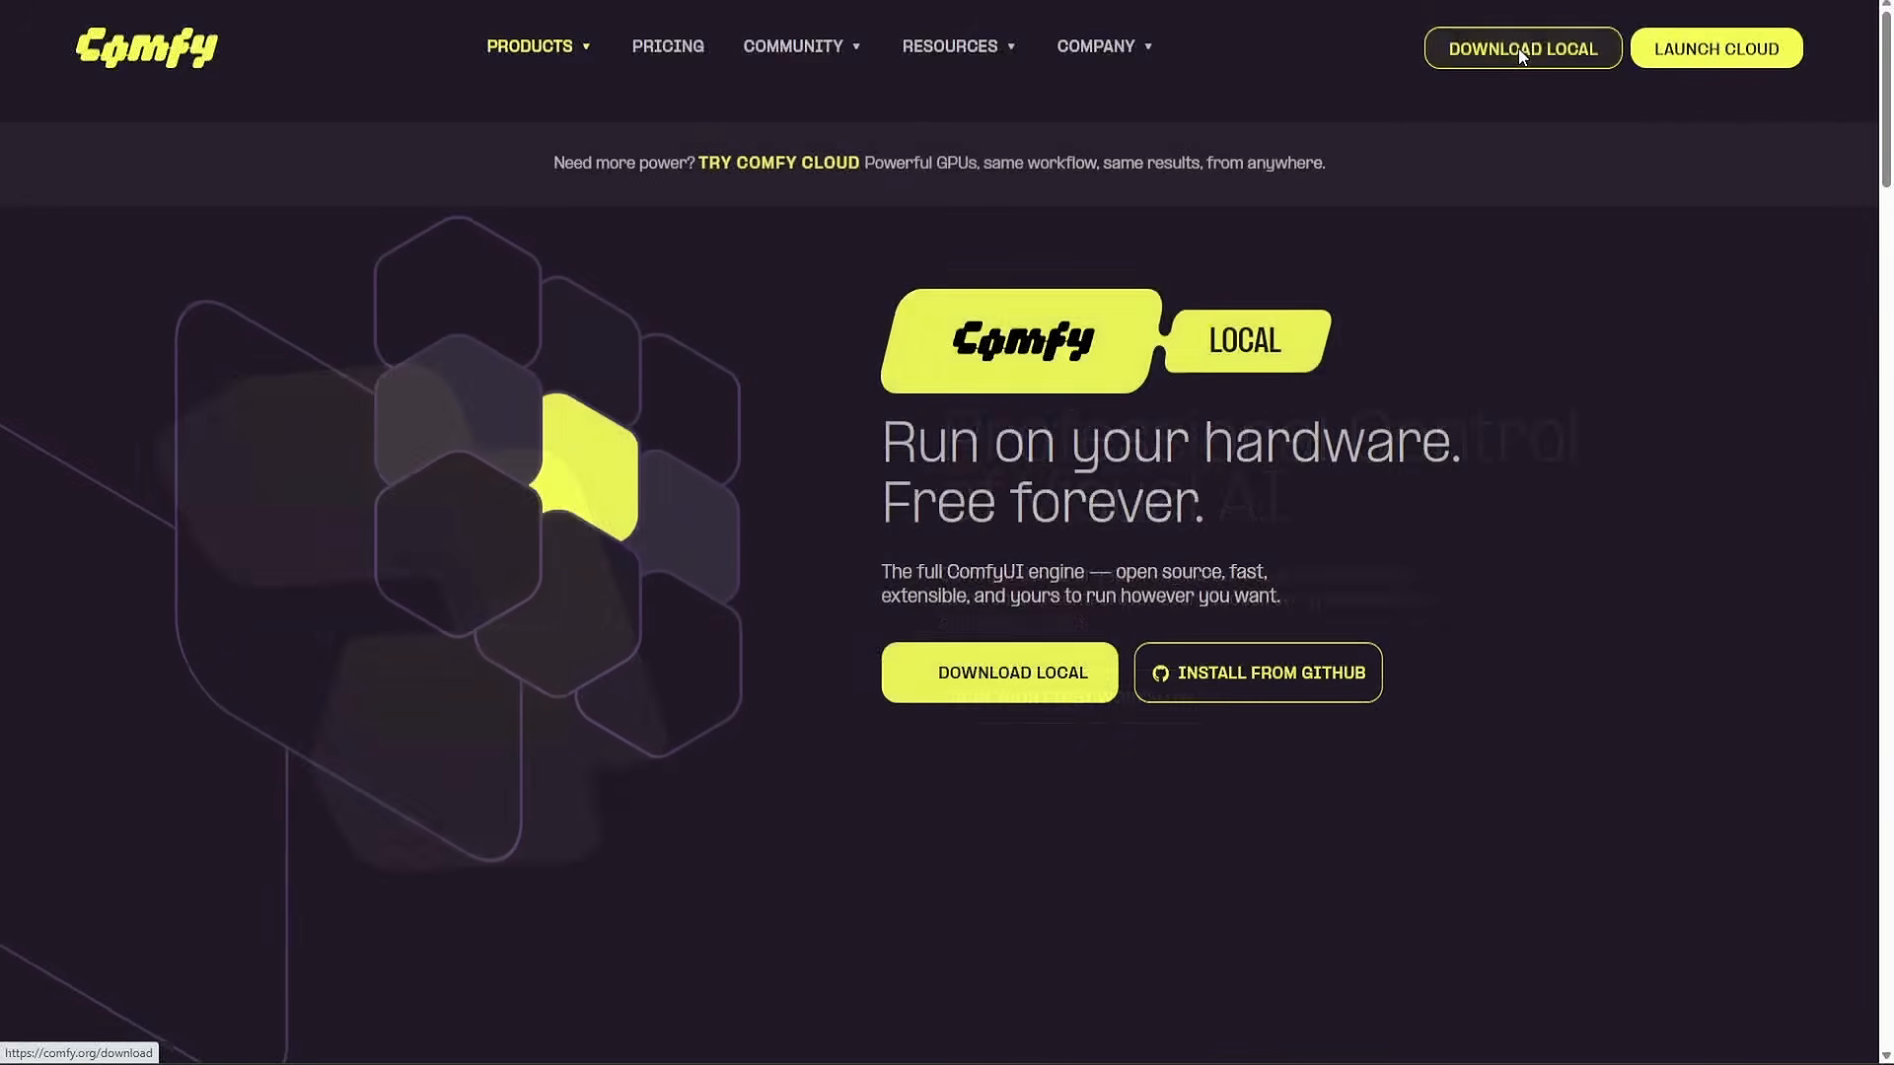
left_click(1269, 674)
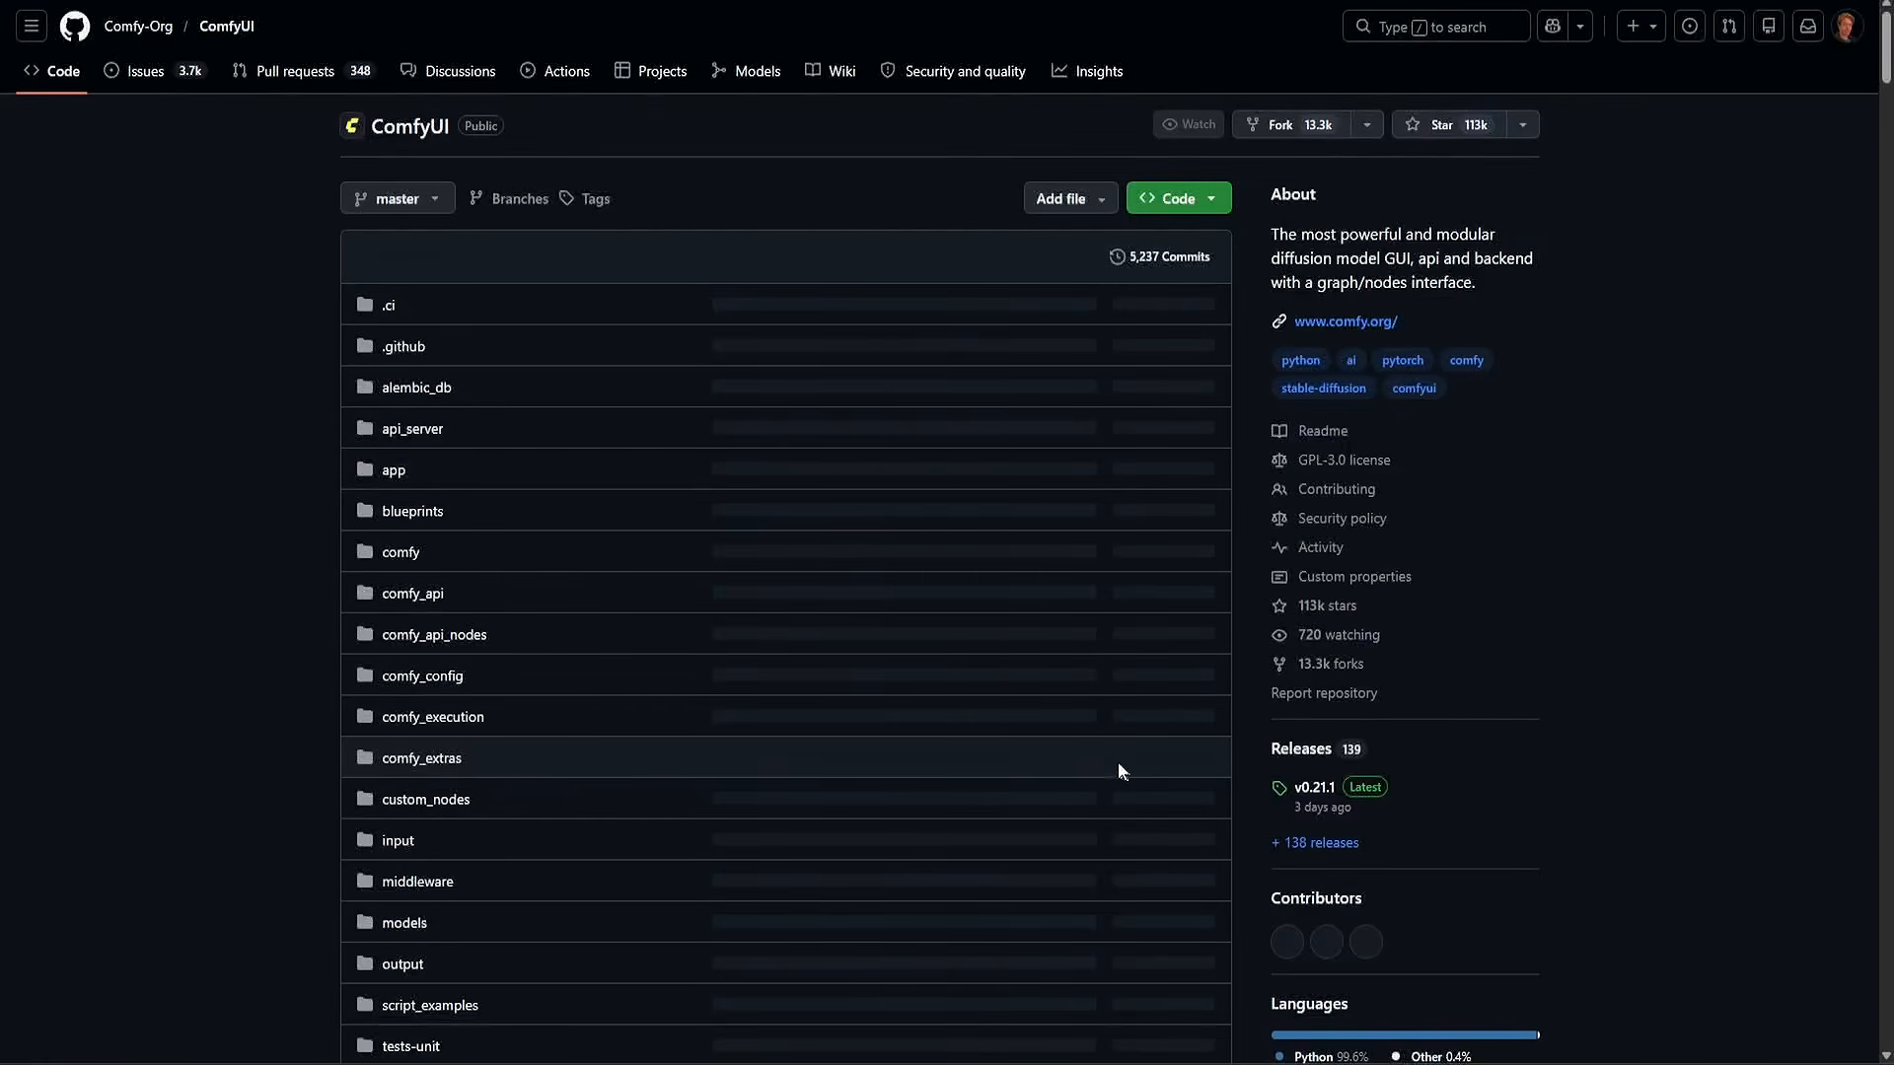
scroll(870, 541, "down", 2)
scroll(870, 541, "down", 4)
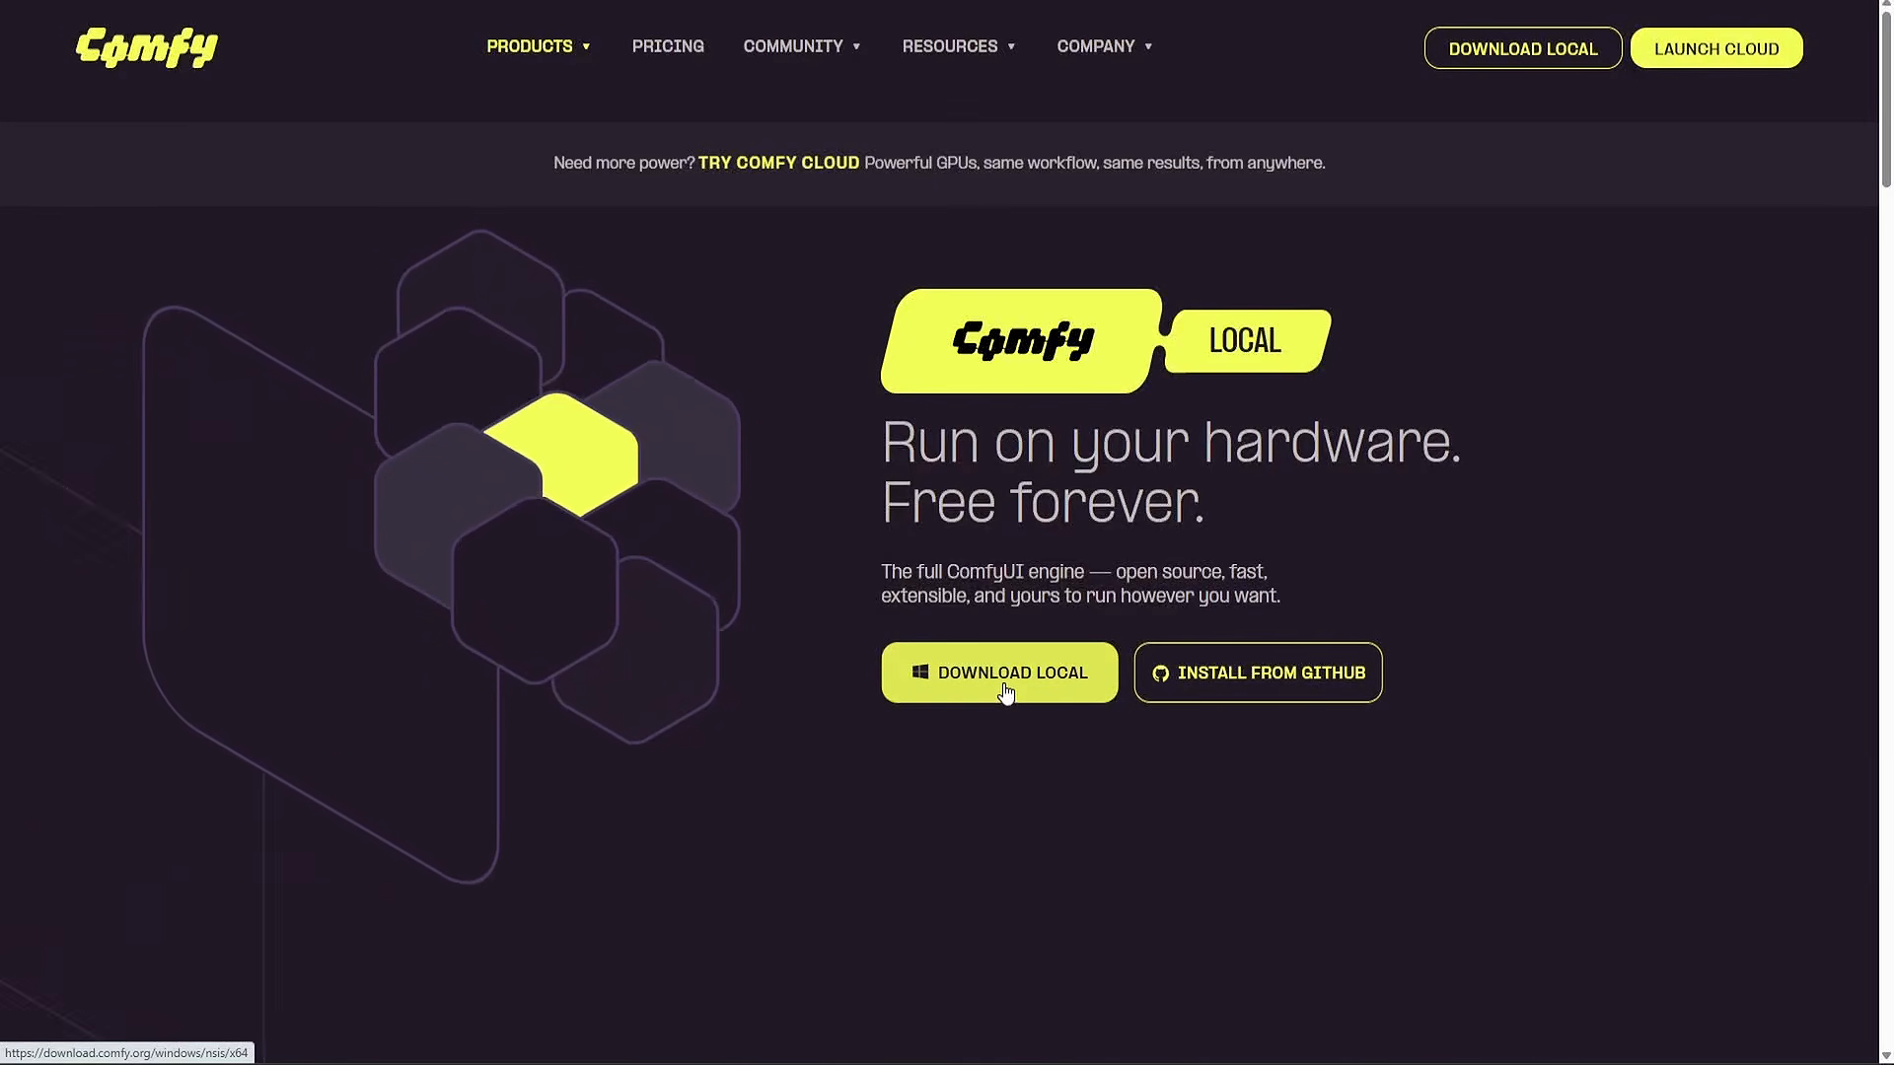
left_click(1003, 683)
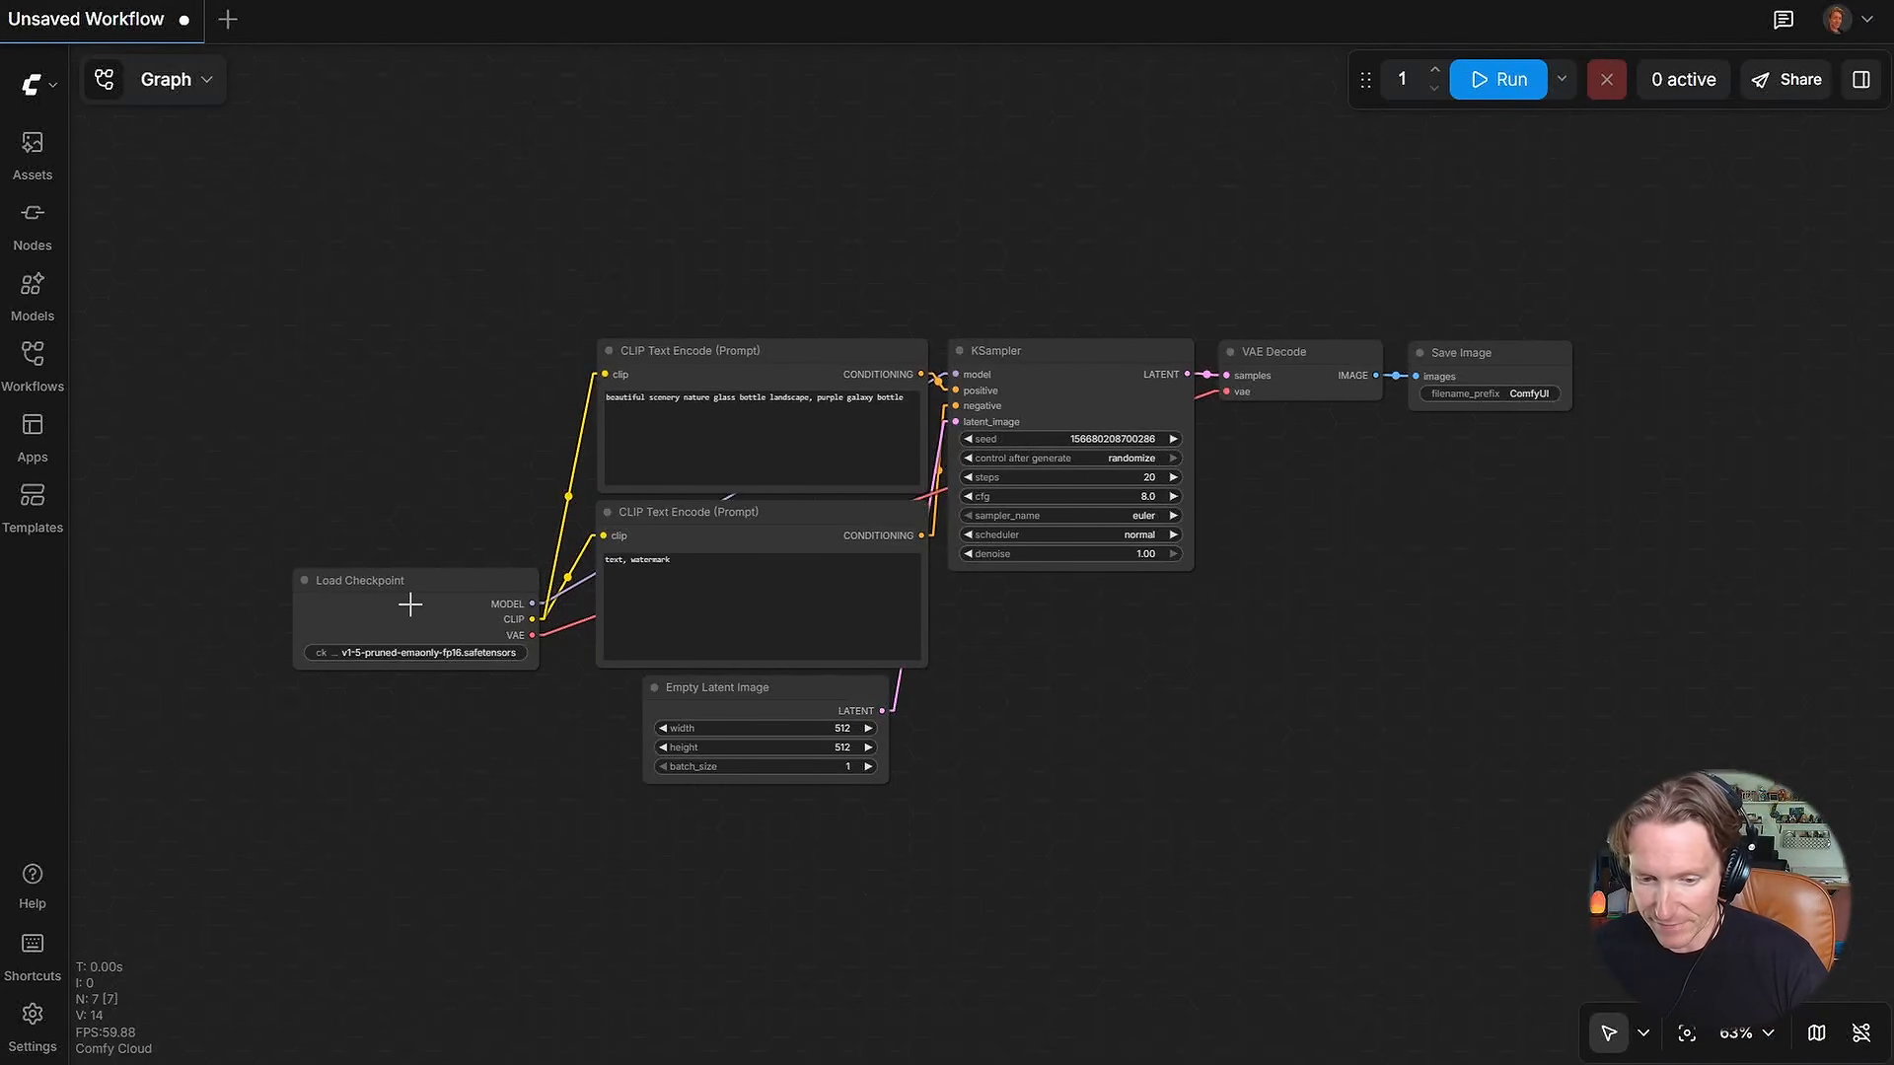
Step: Move the Load Checkpoint node up so it sits level with the two prompt nodes
left_click_drag(410, 603, 397, 505)
scroll(481, 358, "up", 4)
left_click_drag(568, 310, 534, 230)
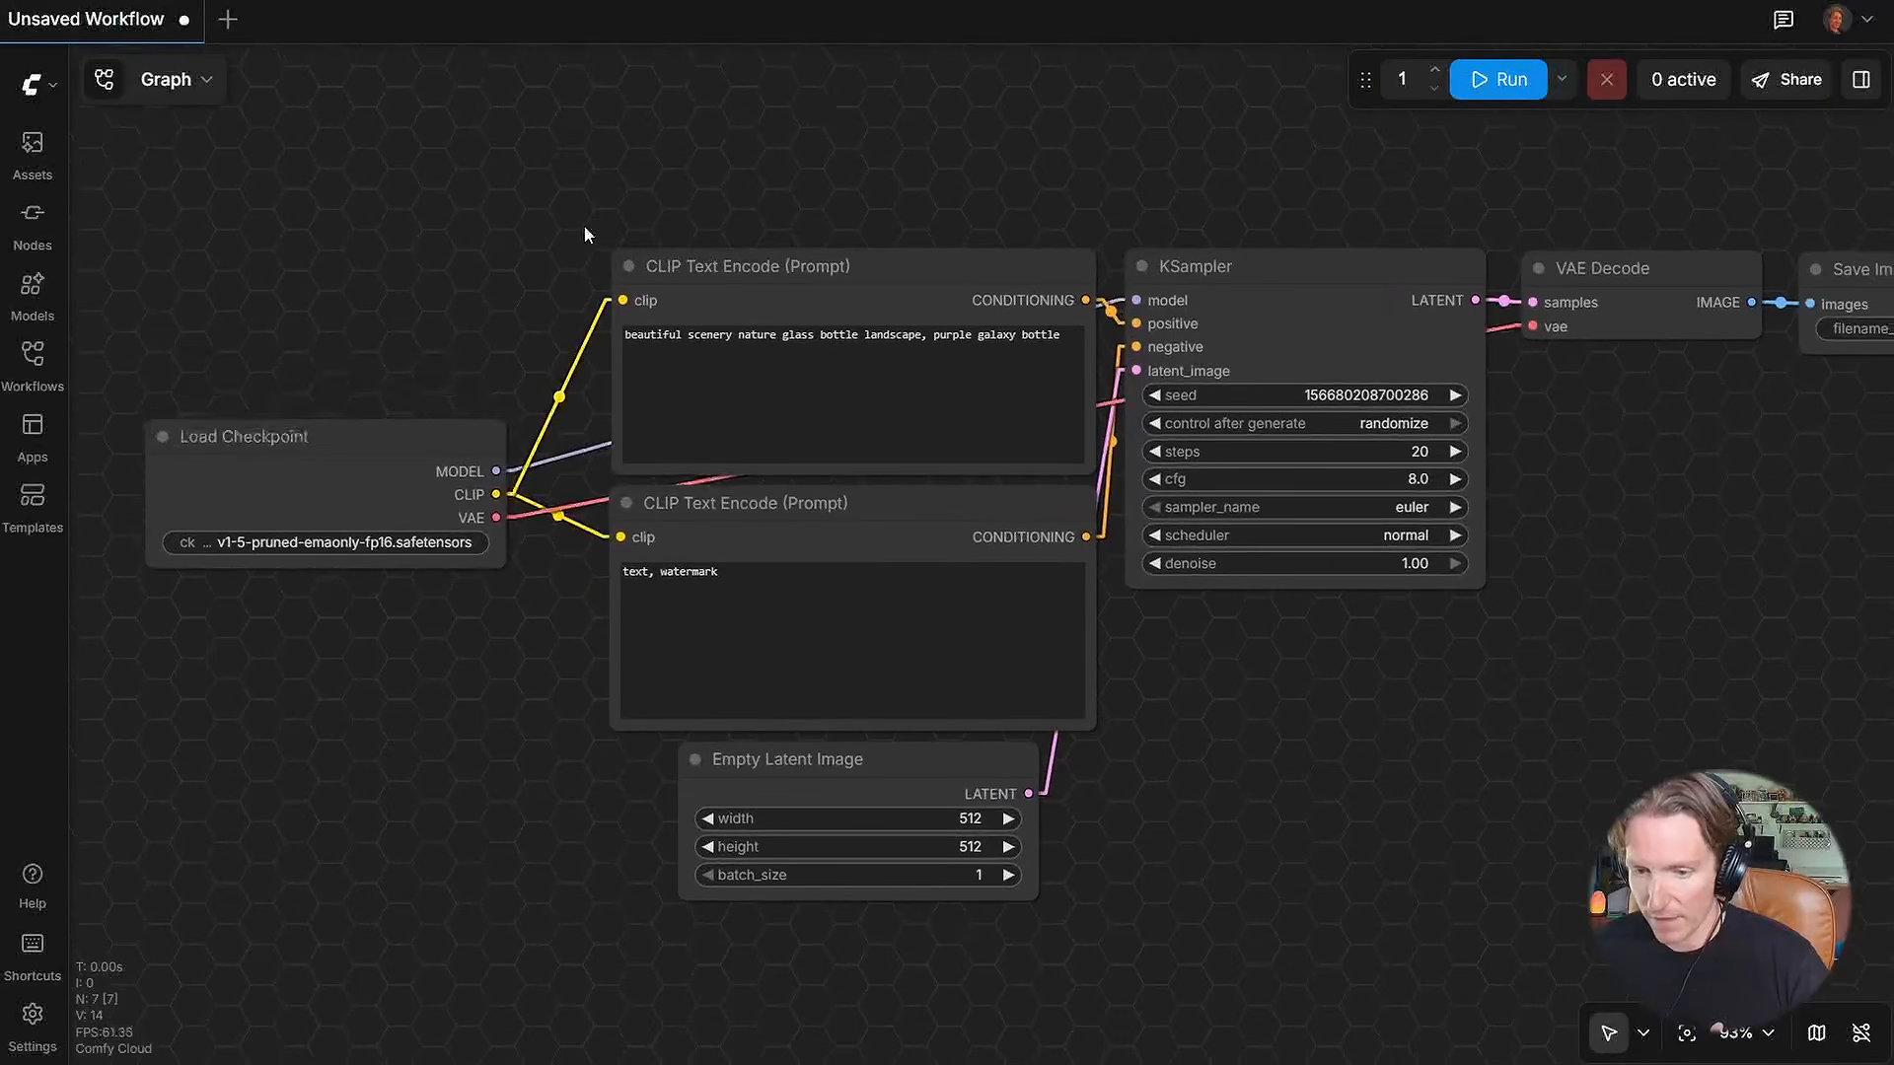
Step: Shift the upper CLIP Text Encode node slightly up and the Empty Latent Image node down, clear of the lower prompt node
left_click(809, 262)
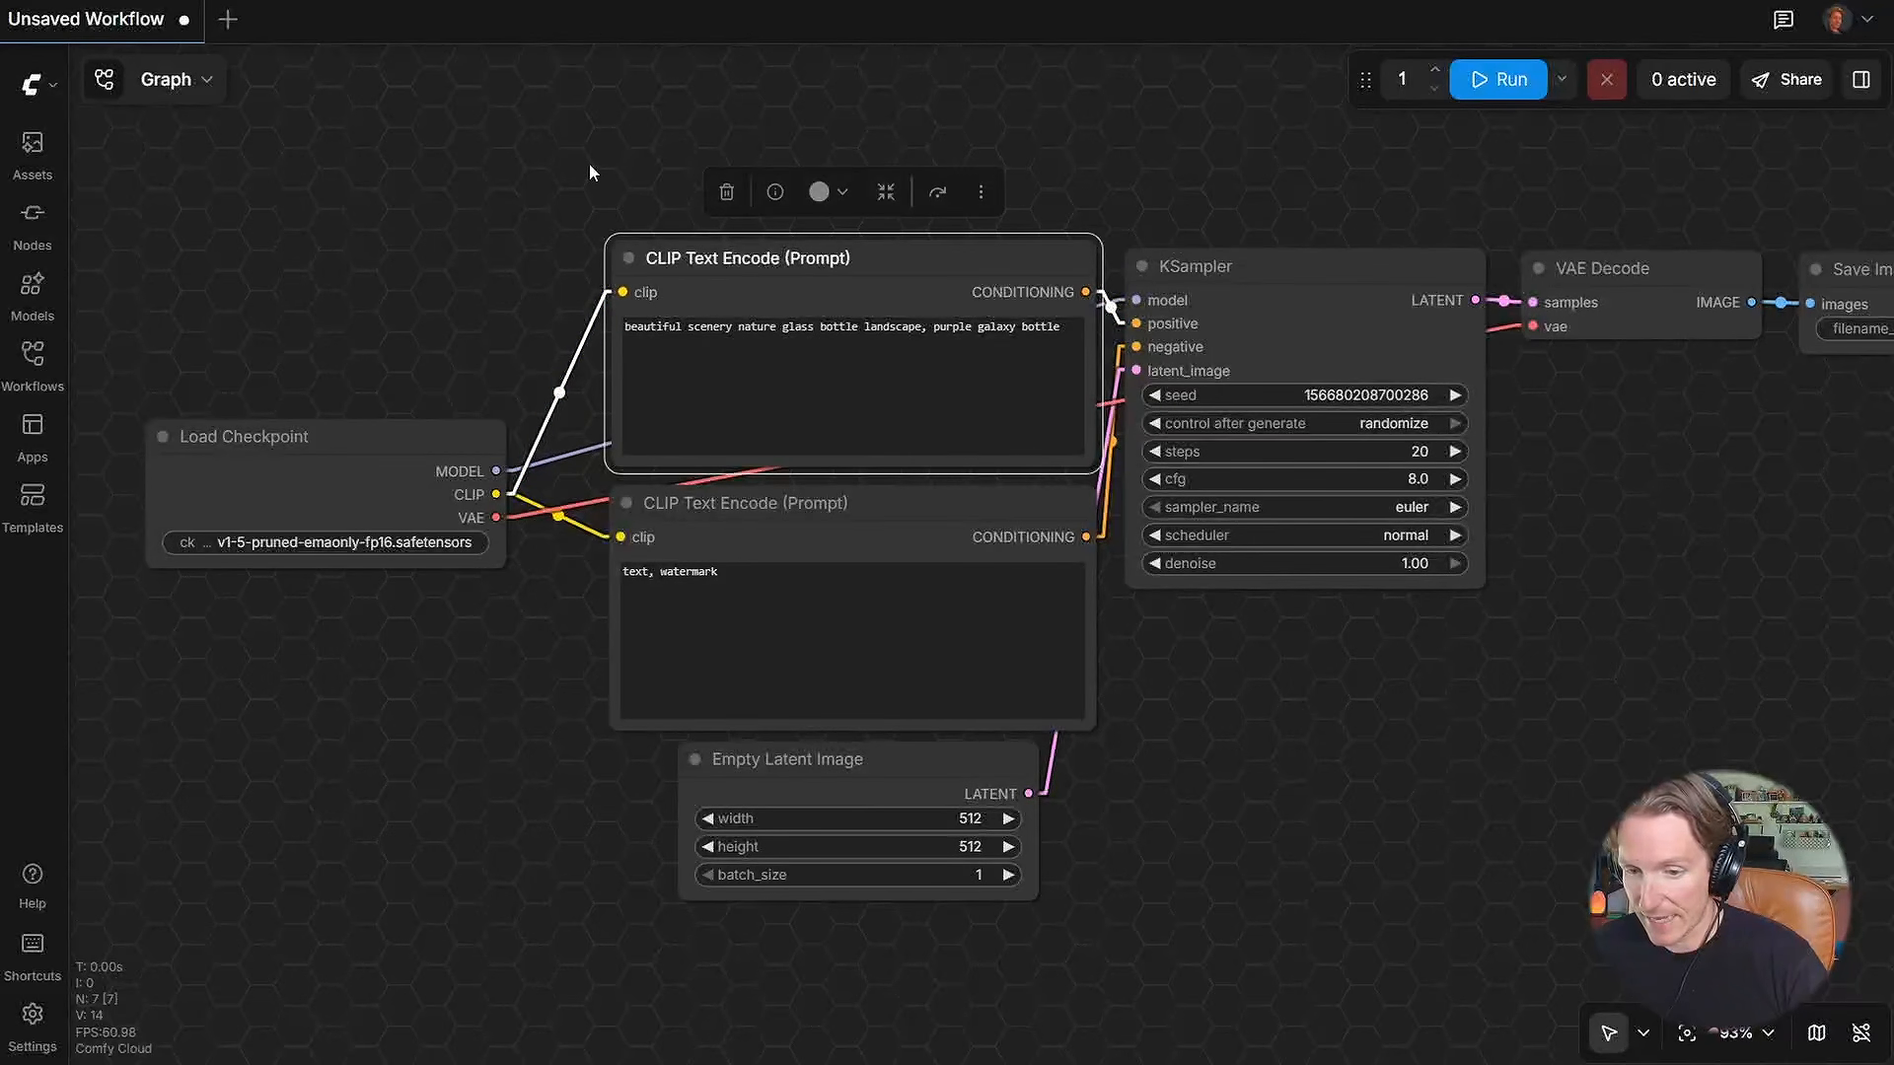
left_click(852, 537)
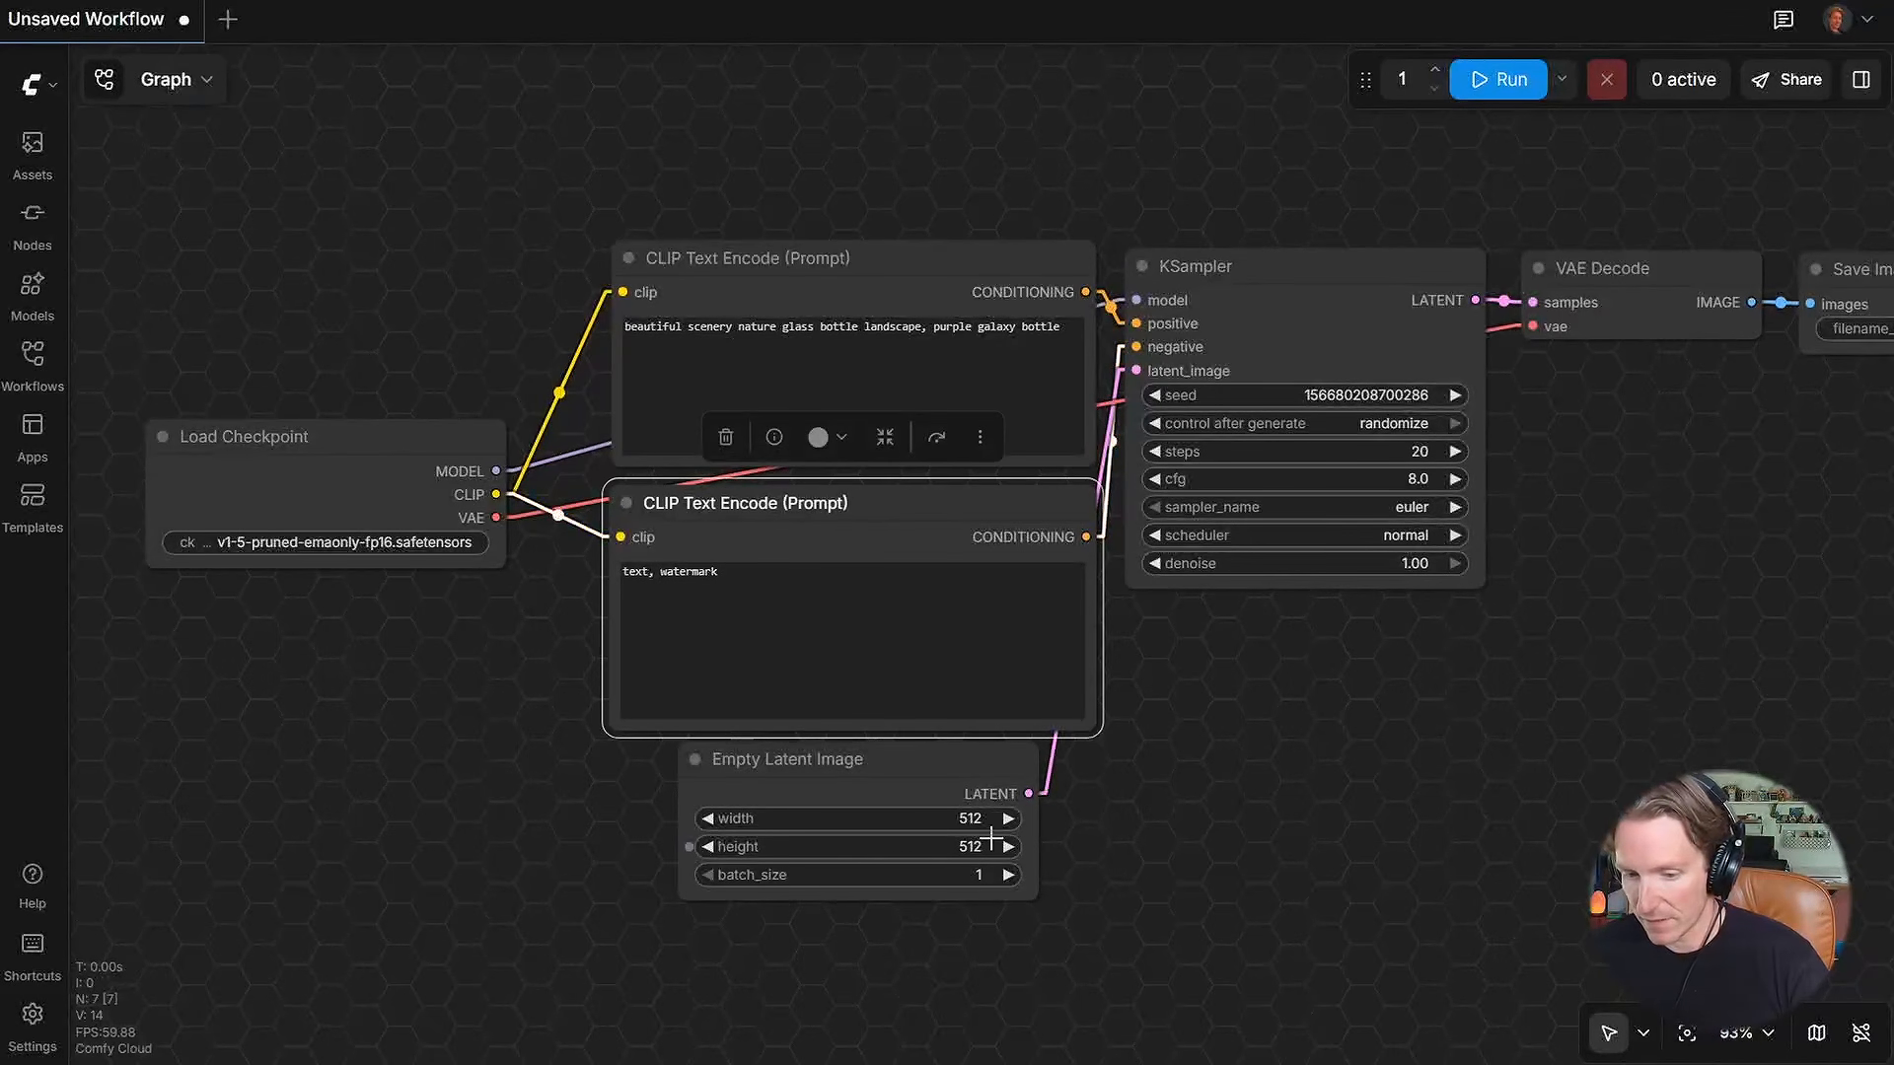
left_click_drag(839, 784, 906, 823)
scroll(1186, 814, "down", 3)
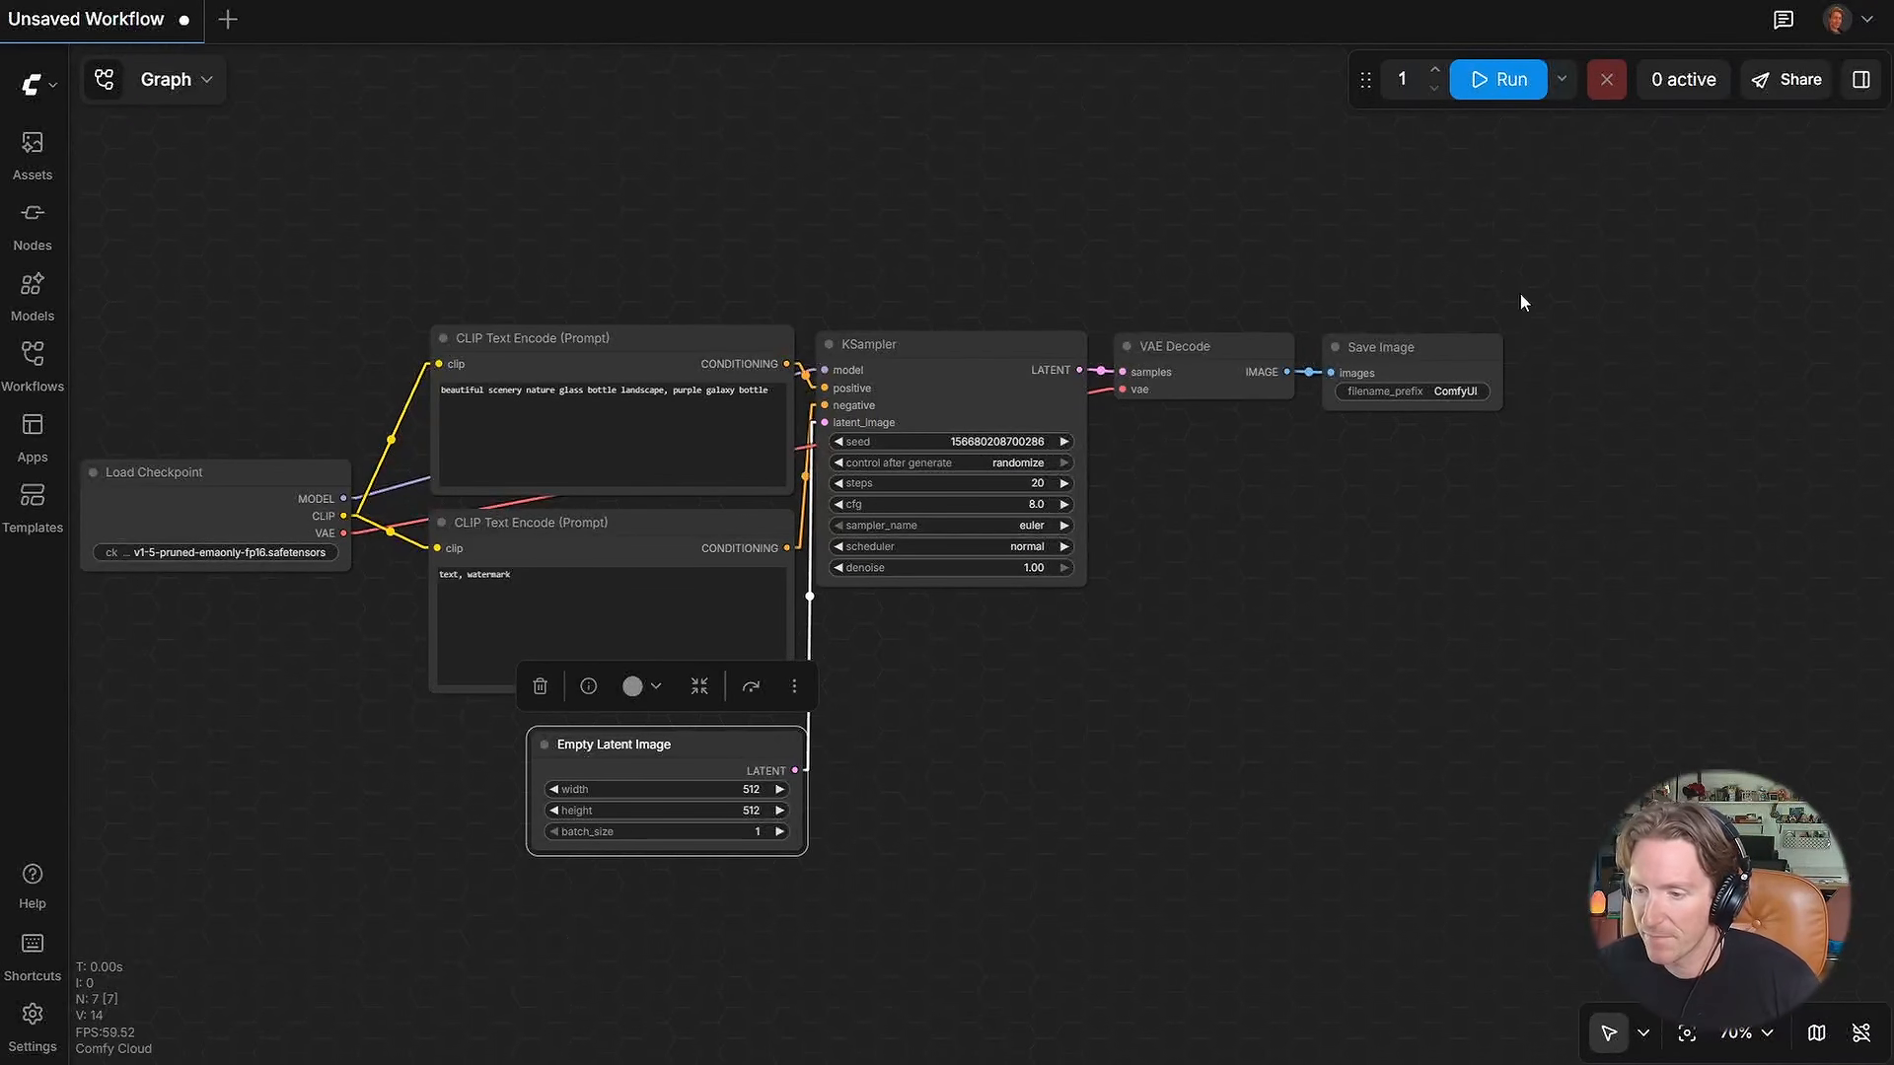
Step: Move the KSampler, VAE Decode and Save Image nodes together slightly to the right, away from the prompt nodes
left_click_drag(1522, 296, 820, 688)
left_click_drag(938, 411, 977, 408)
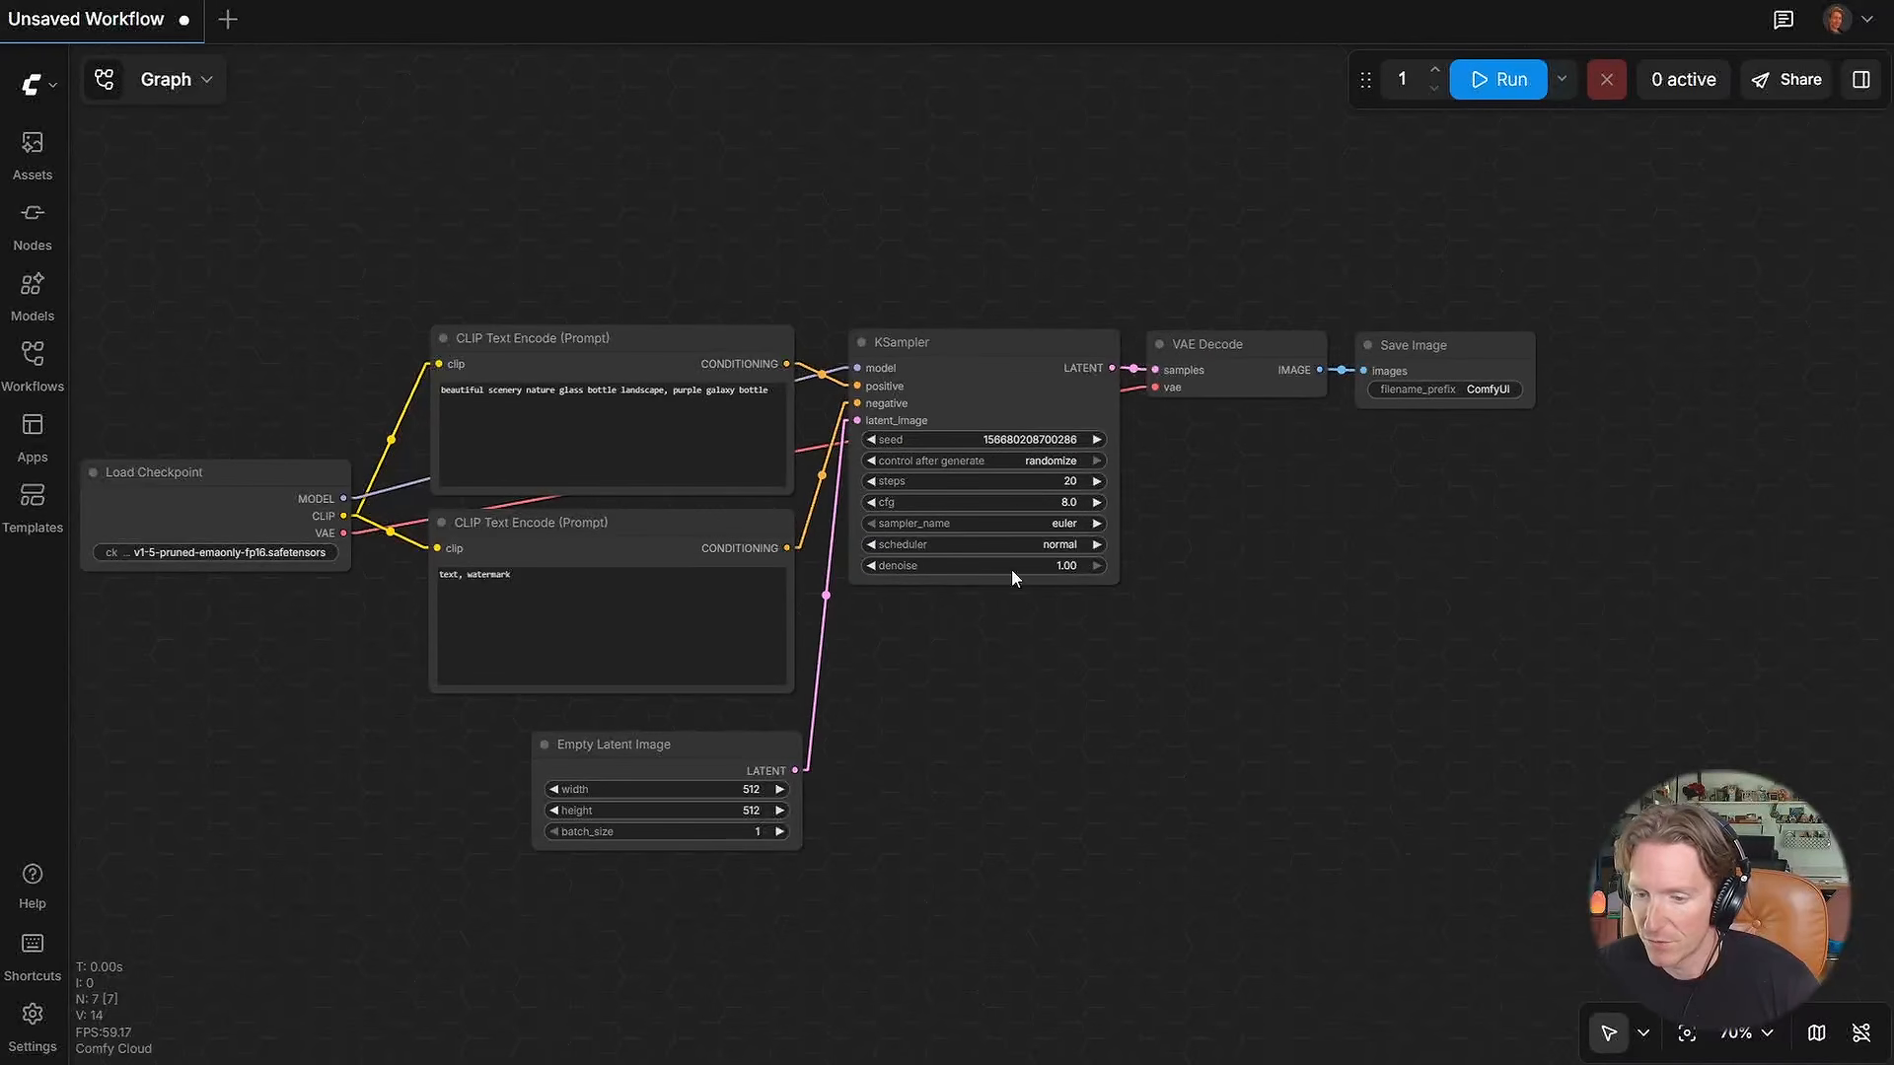
left_click(1002, 355)
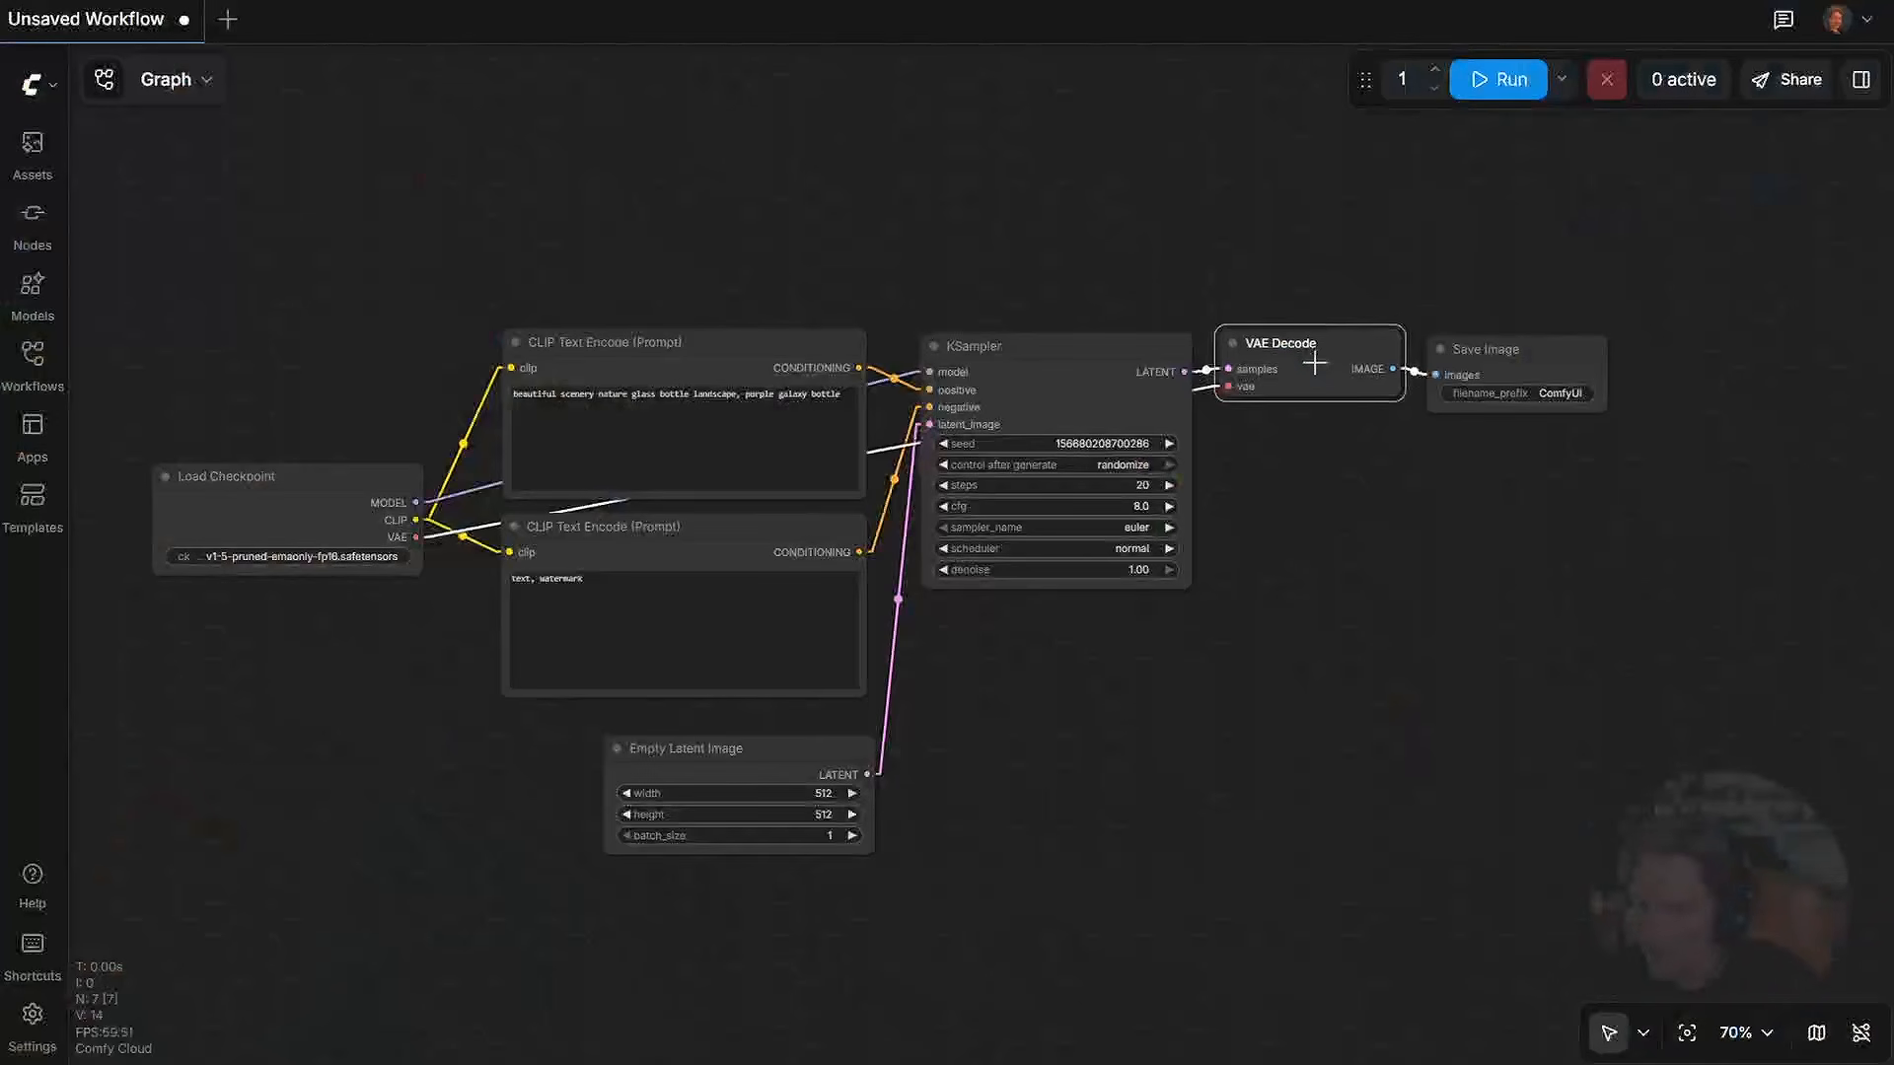
Step: Nudge the VAE Decode node slightly down and move the Save Image node right to widen the gap between them
left_click_drag(1314, 363, 1320, 371)
left_click_drag(1534, 359, 1576, 351)
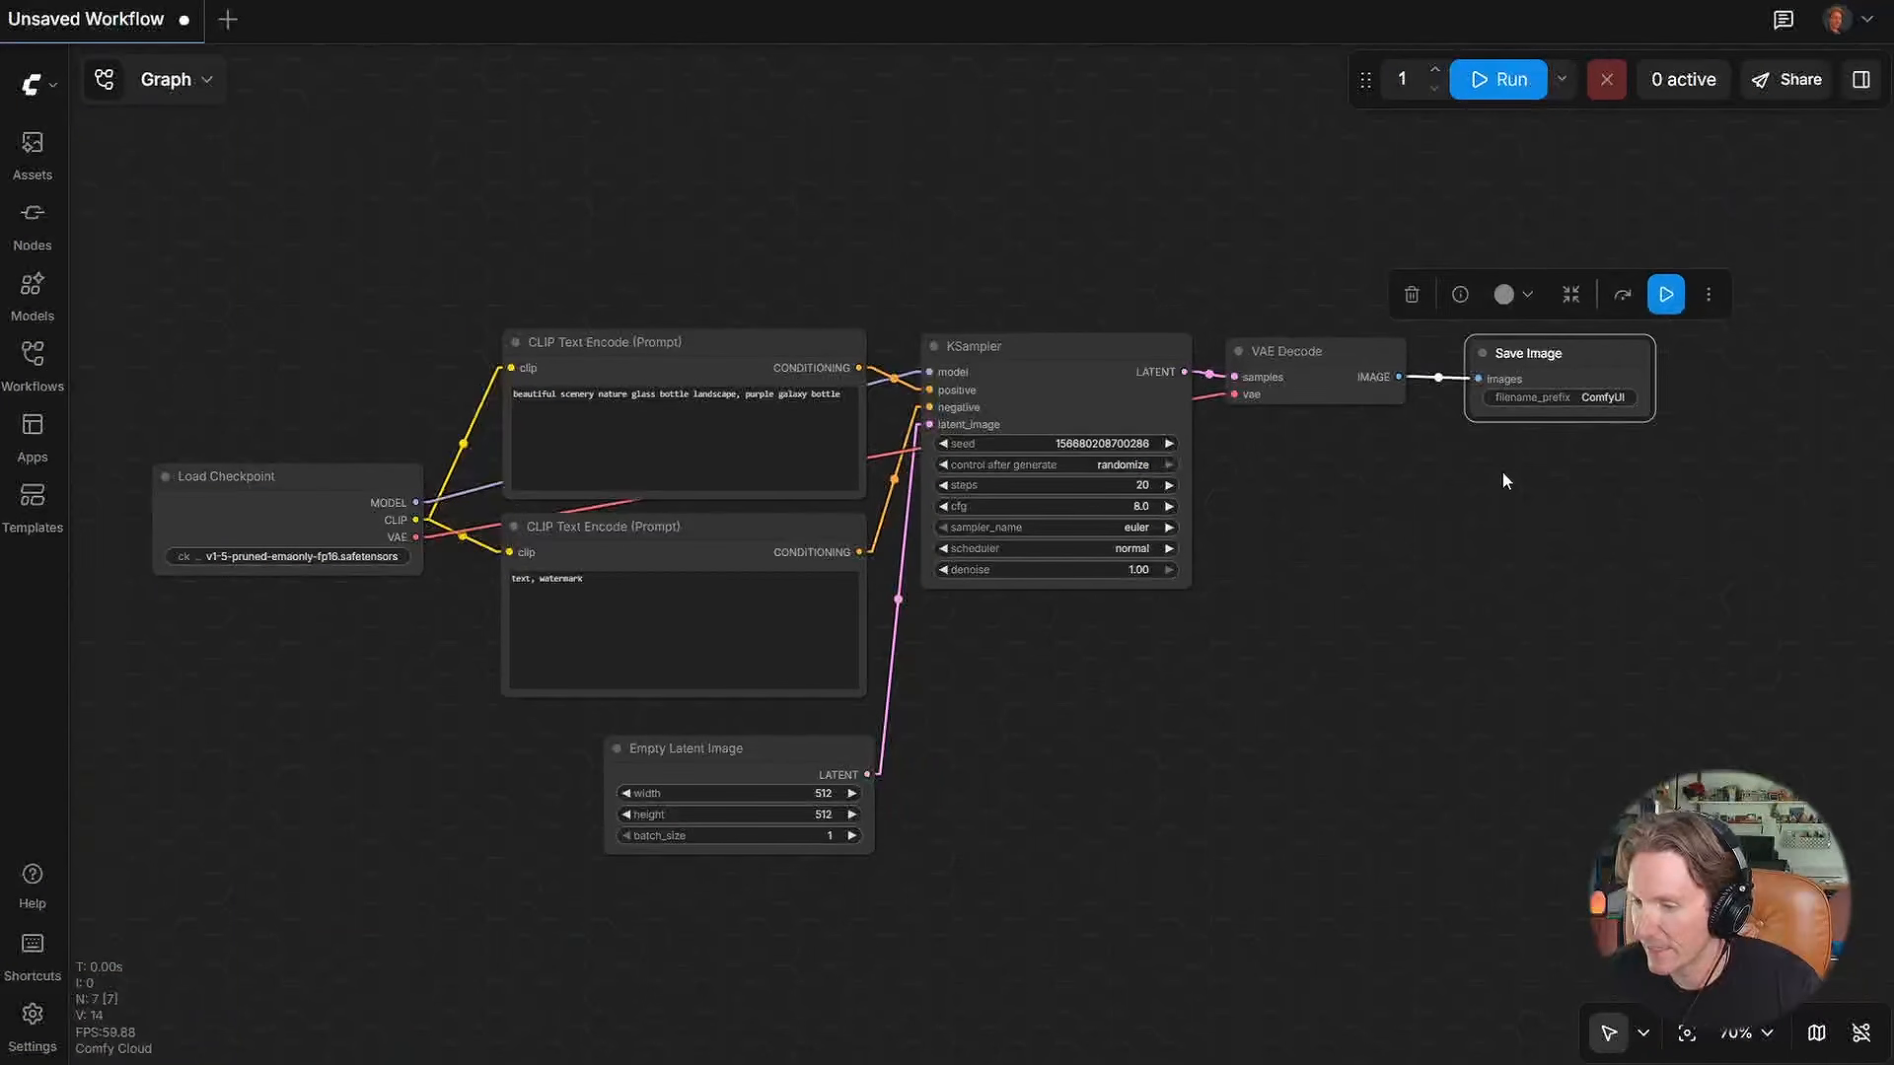
left_click_drag(1500, 477, 1199, 484)
Step: Nudge the KSampler and VAE Decode nodes so their upper edges sit nearly level
left_click(991, 355)
left_click(1019, 513)
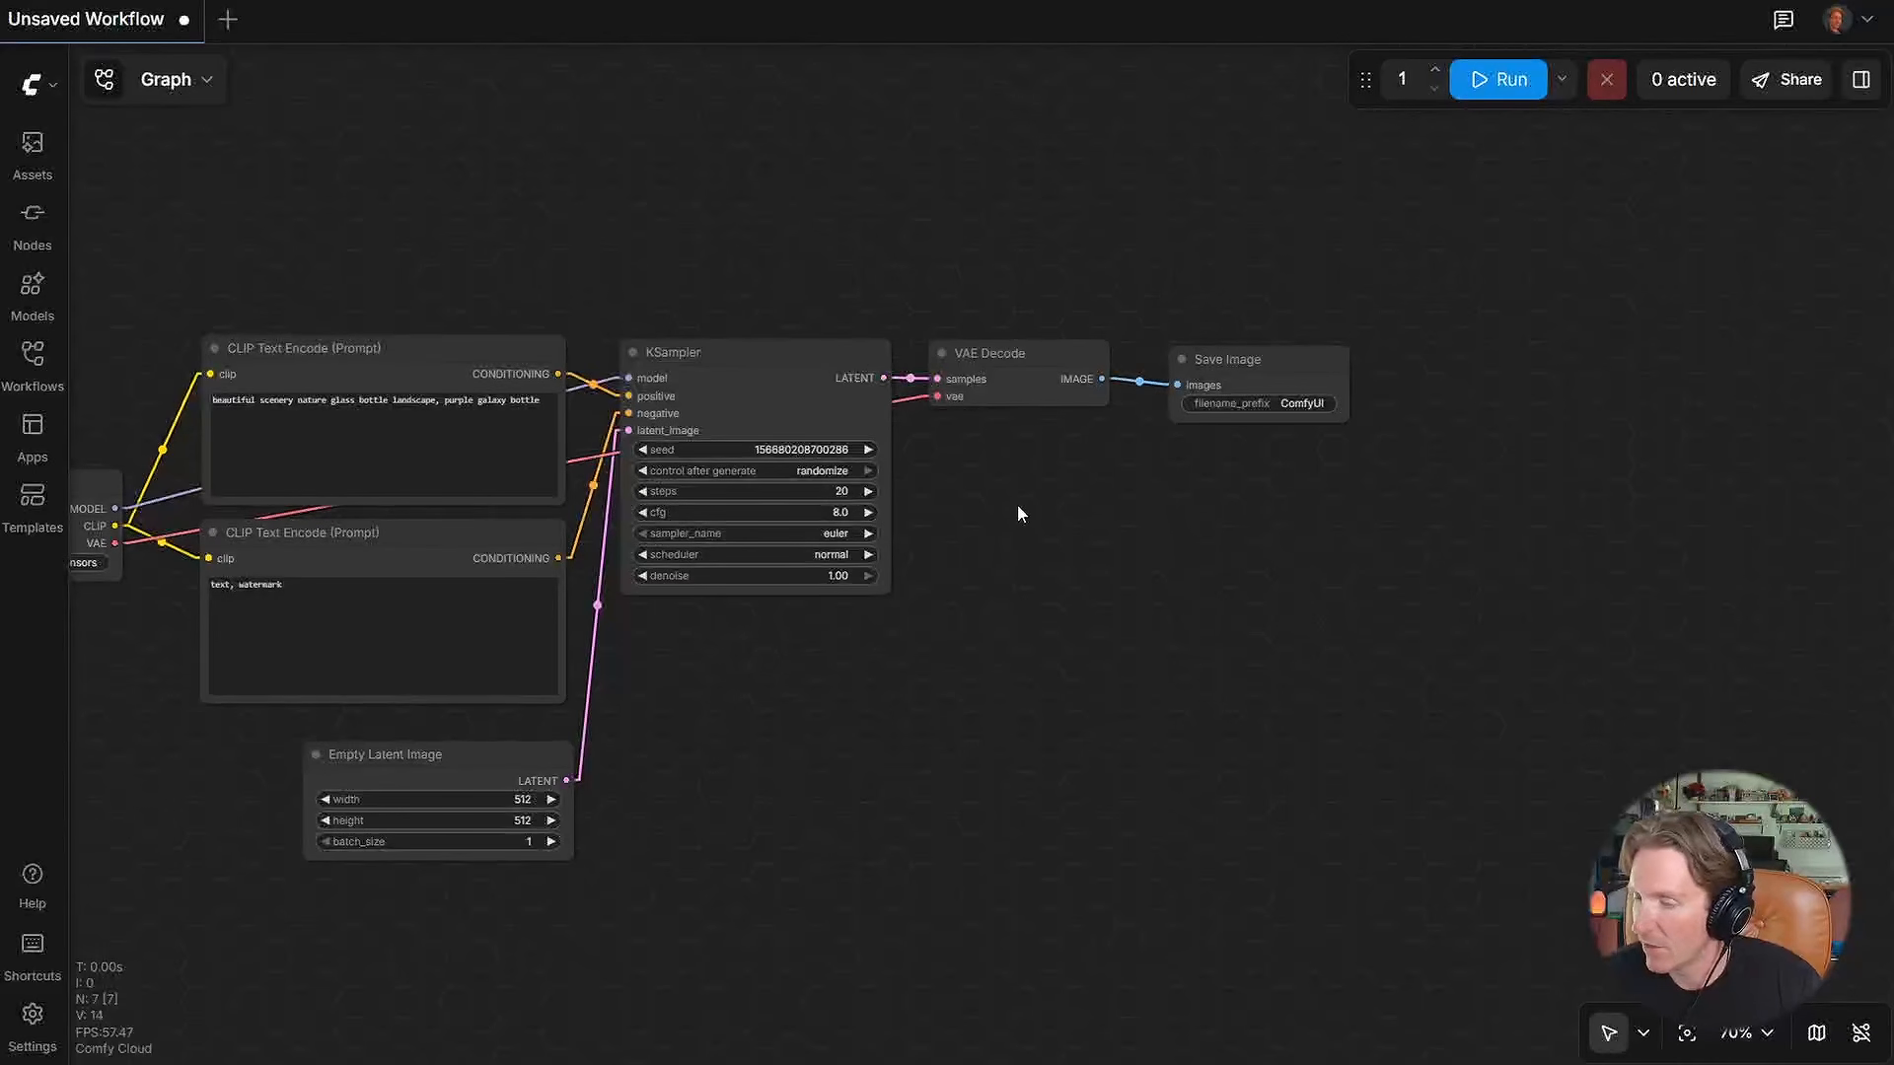
left_click_drag(1020, 515, 1193, 553)
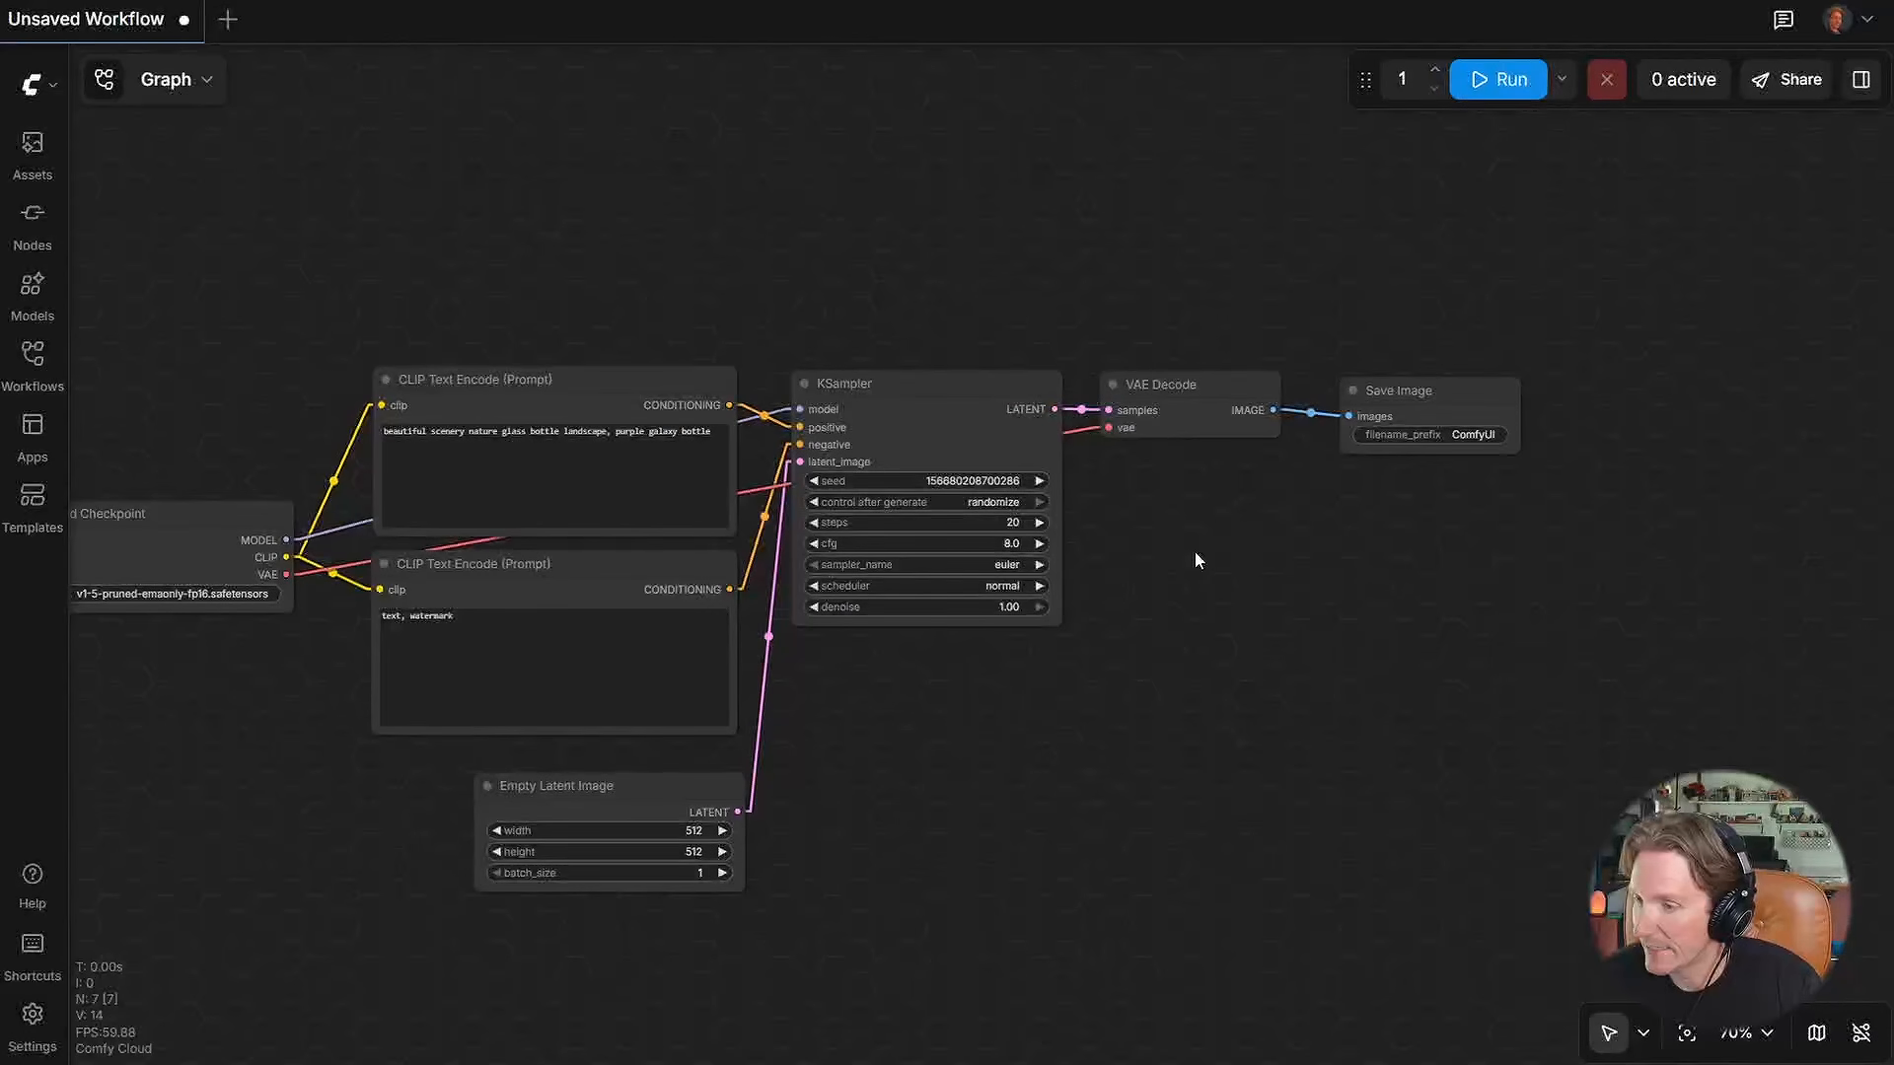
left_click_drag(966, 449, 957, 437)
left_click(1165, 604)
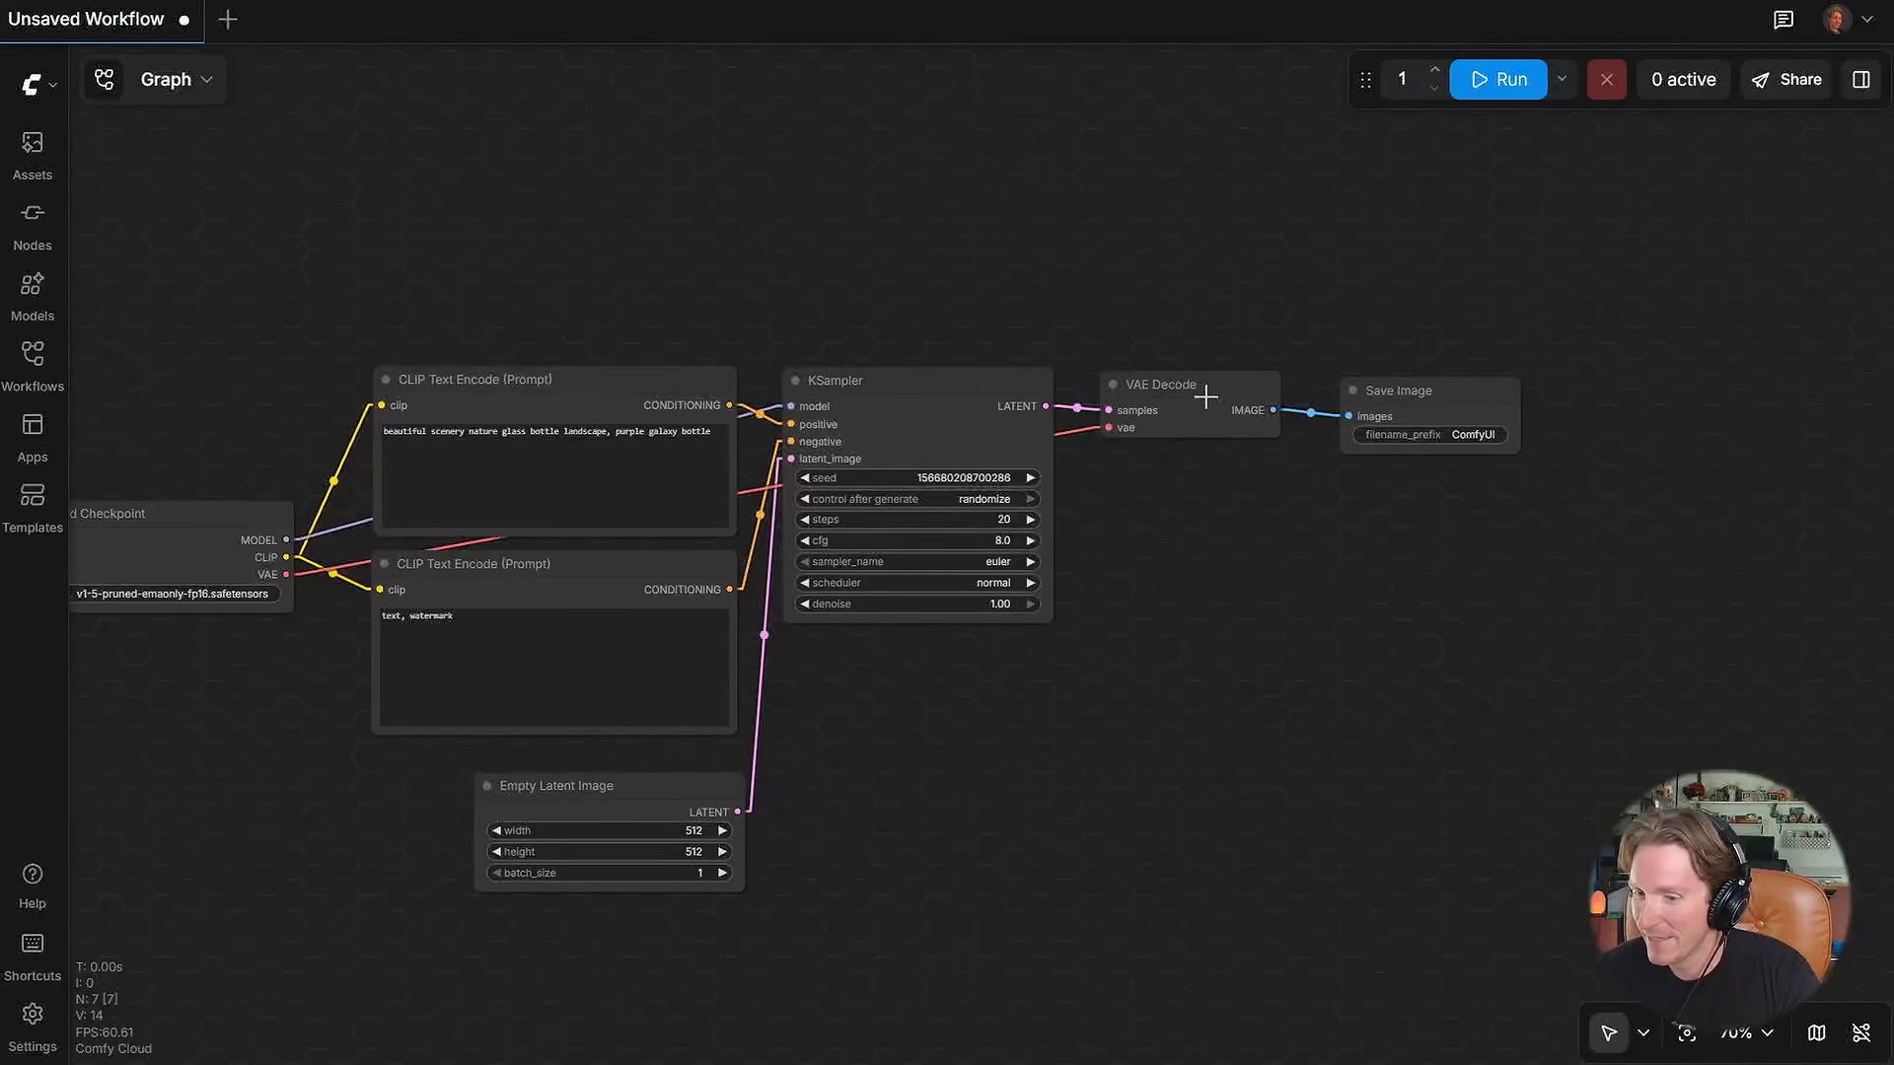
left_click_drag(1204, 394, 1205, 391)
left_click(1188, 540)
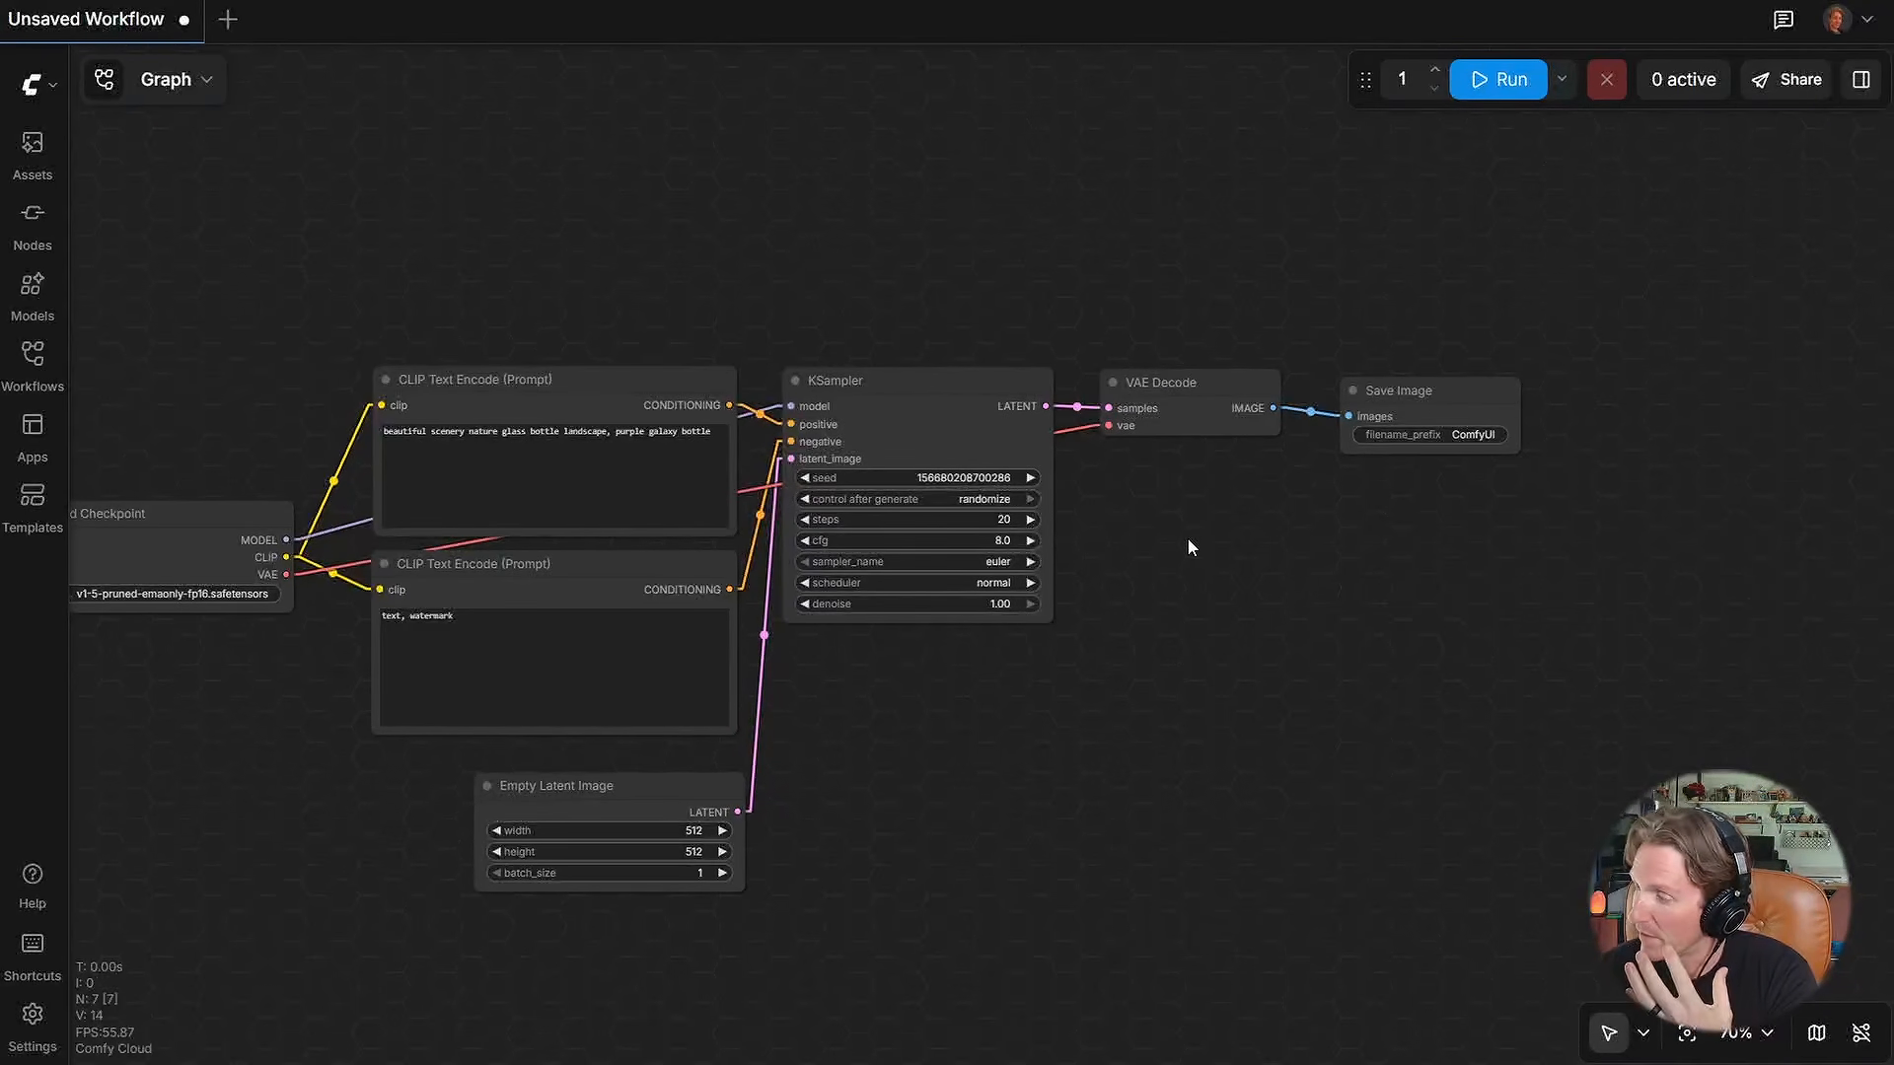
Step: Reposition the Save Image node so it lines up level with the VAE Decode node
left_click_drag(1419, 397, 1427, 404)
left_click(1198, 532)
left_click_drag(1298, 567, 1441, 566)
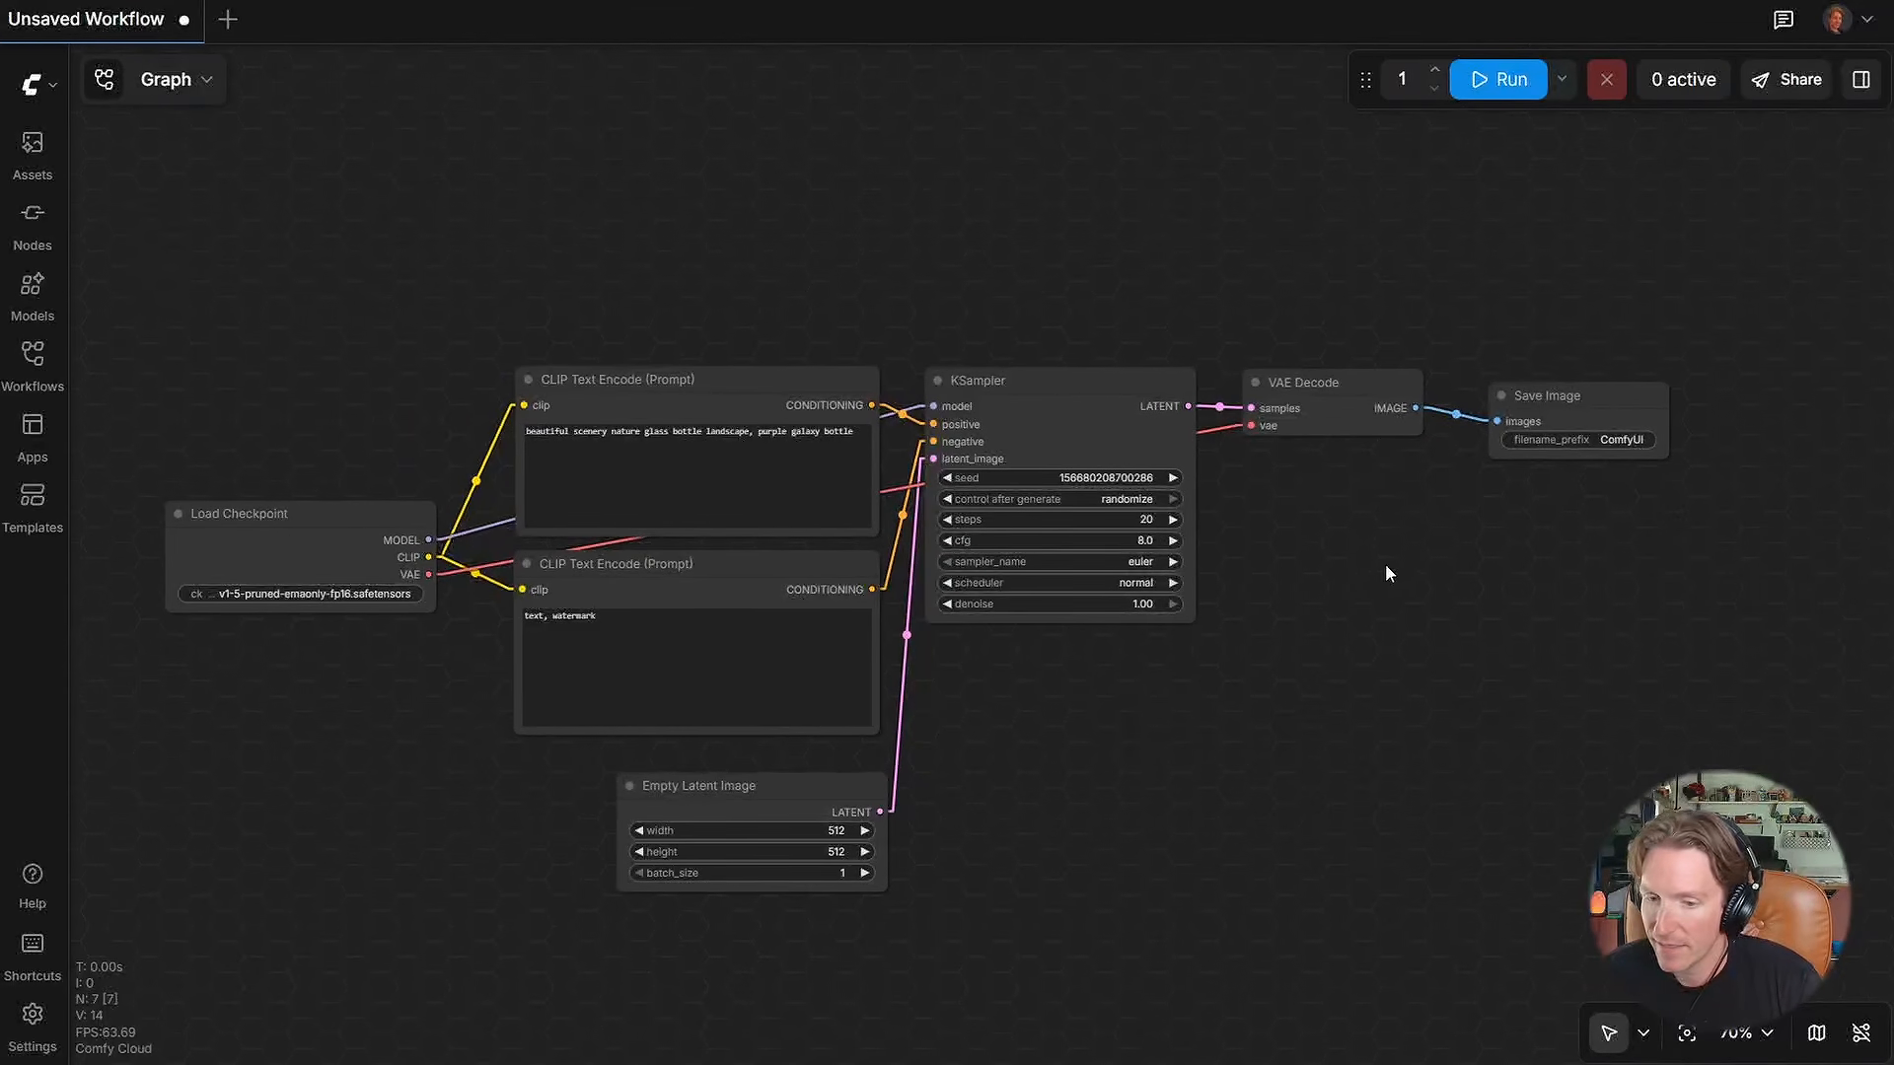
left_click_drag(1575, 397, 1577, 383)
left_click(1478, 517)
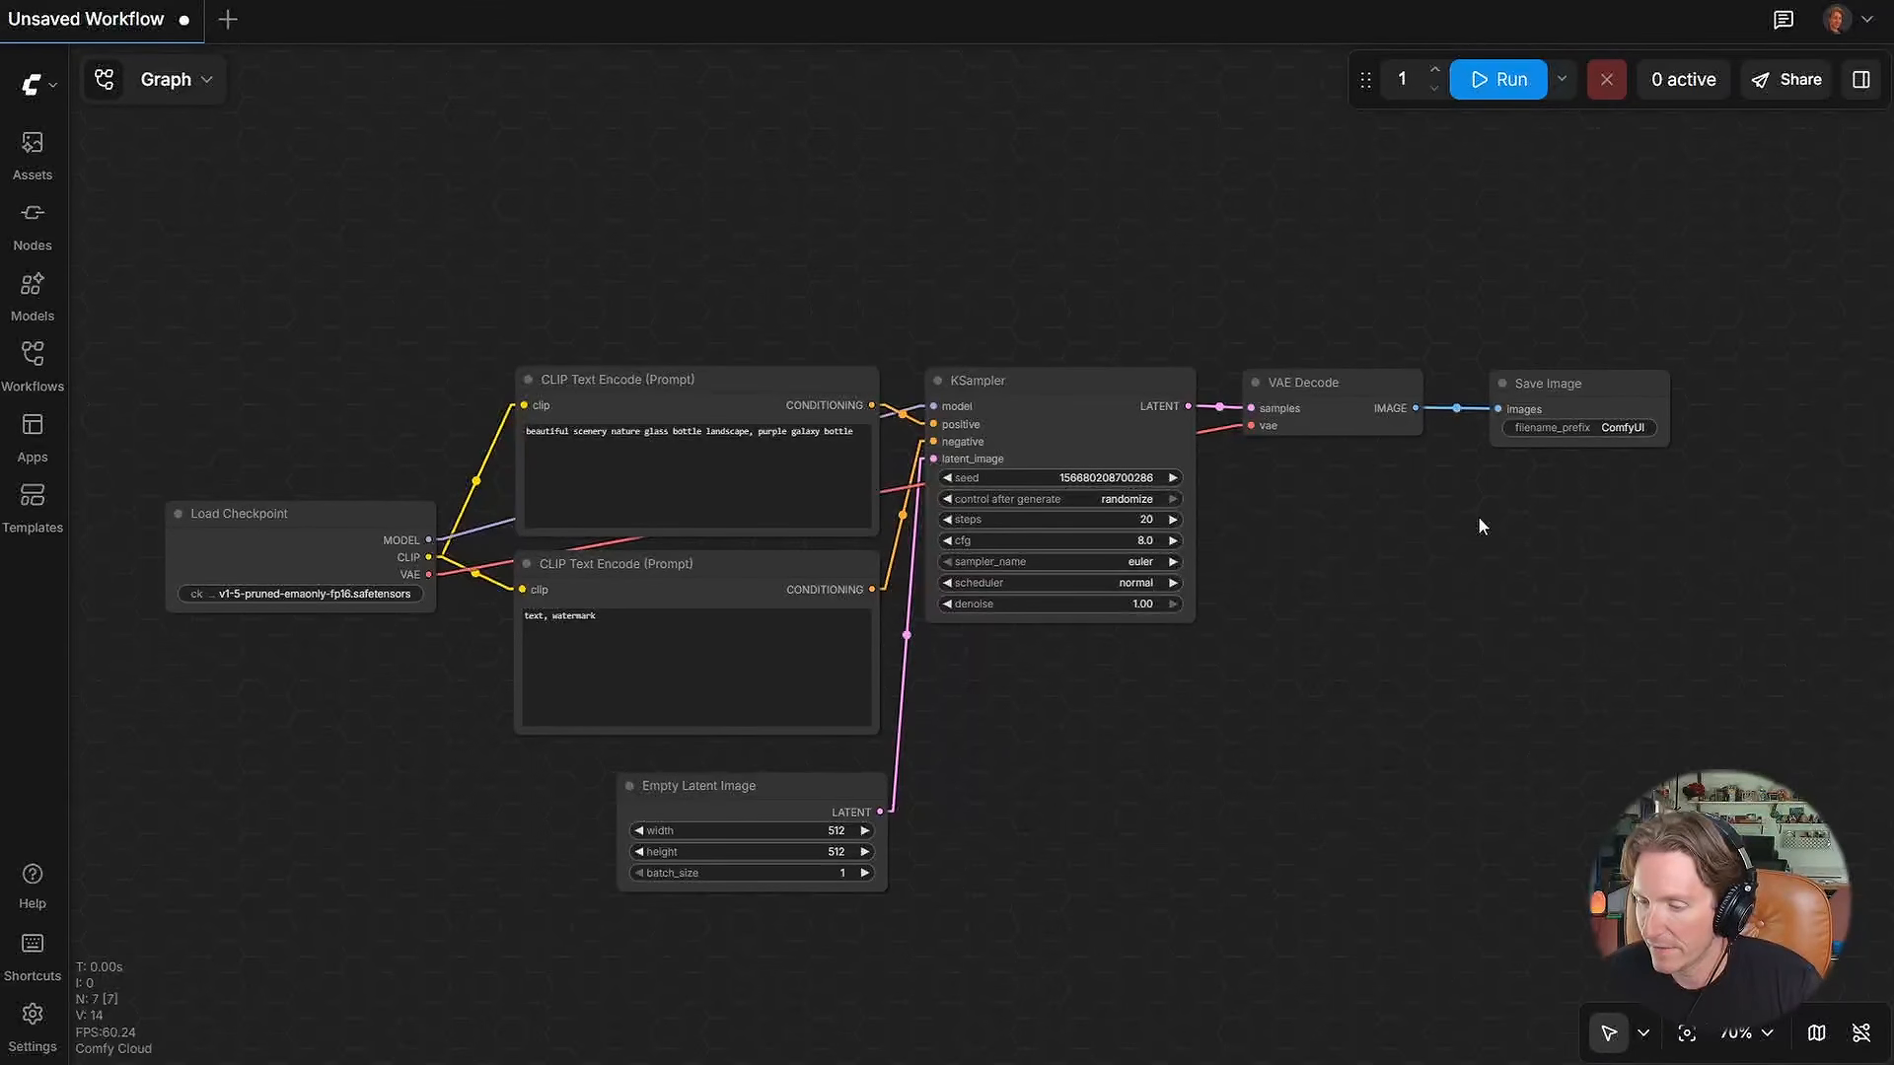
Step: View the selection options for the Save Image node alone and for all workflow nodes together
left_click(1593, 403)
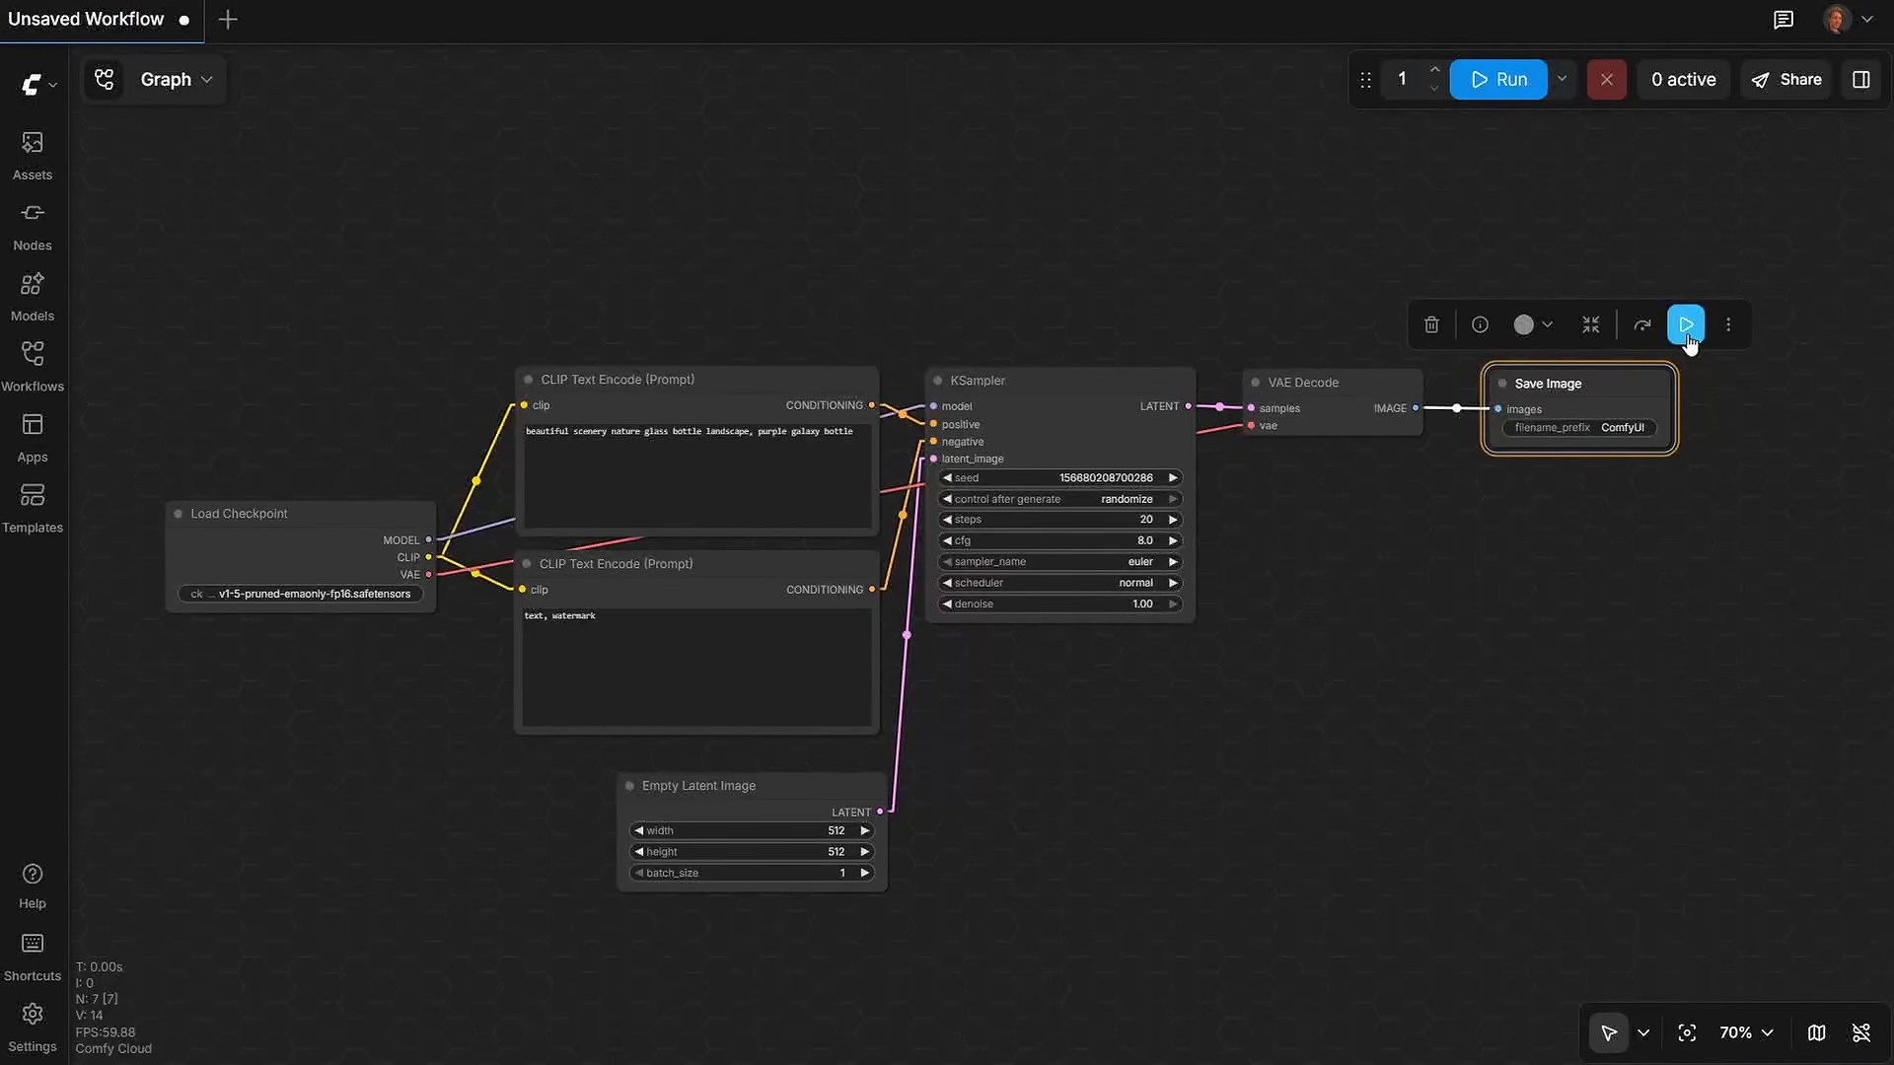
left_click(1475, 213)
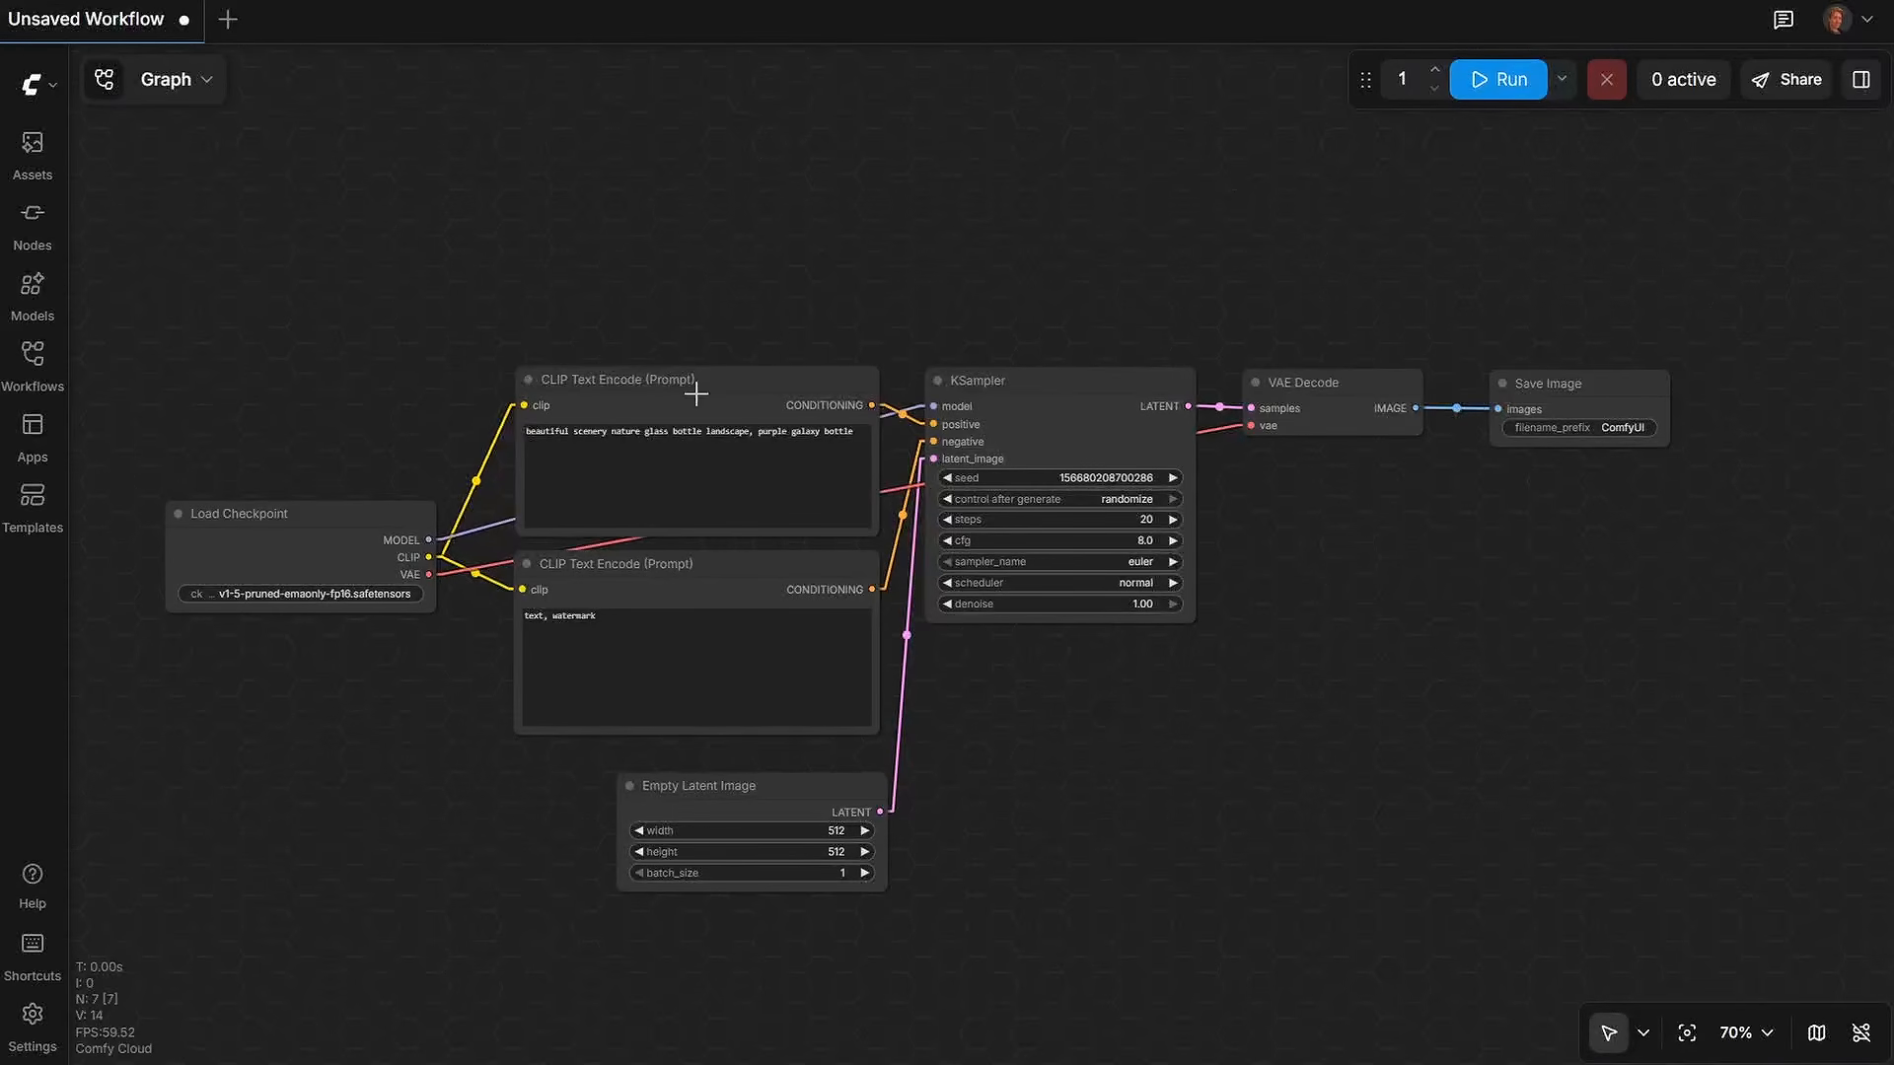
left_click_drag(184, 284, 1717, 954)
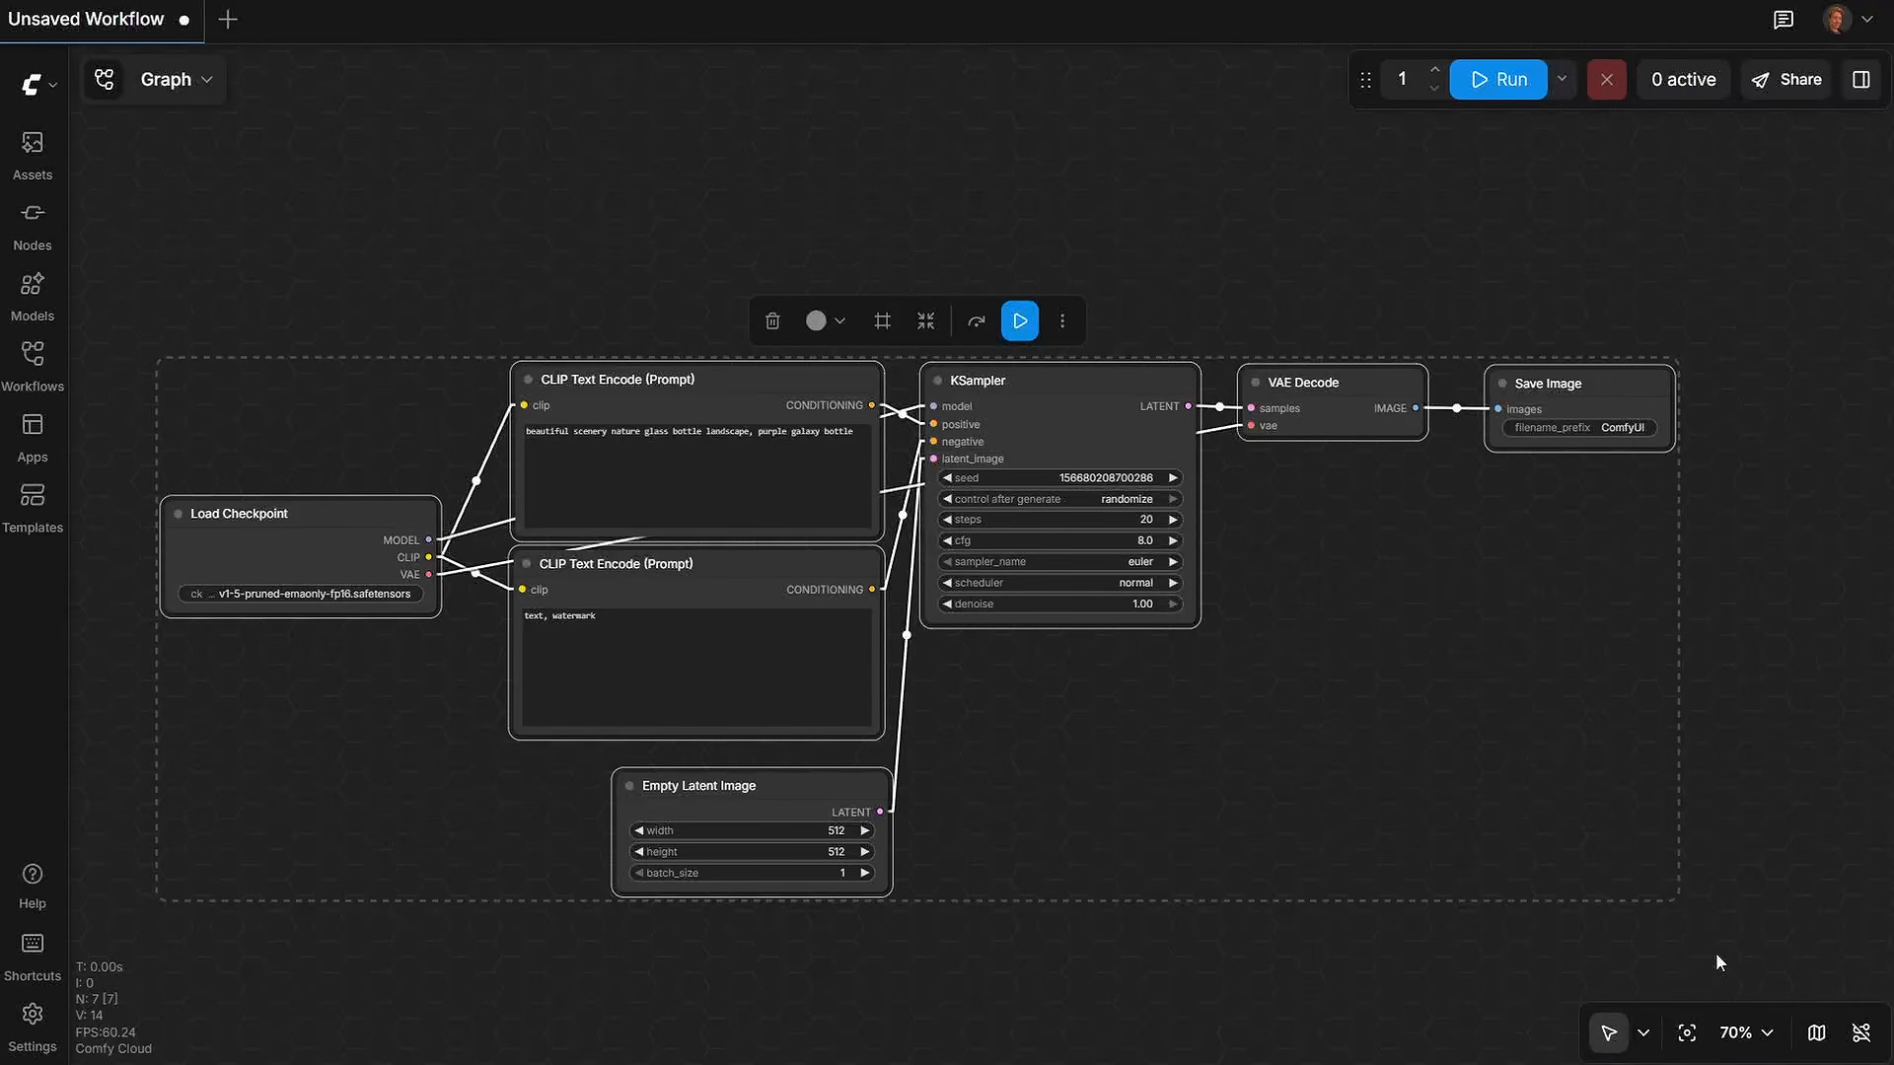
left_click(1560, 267)
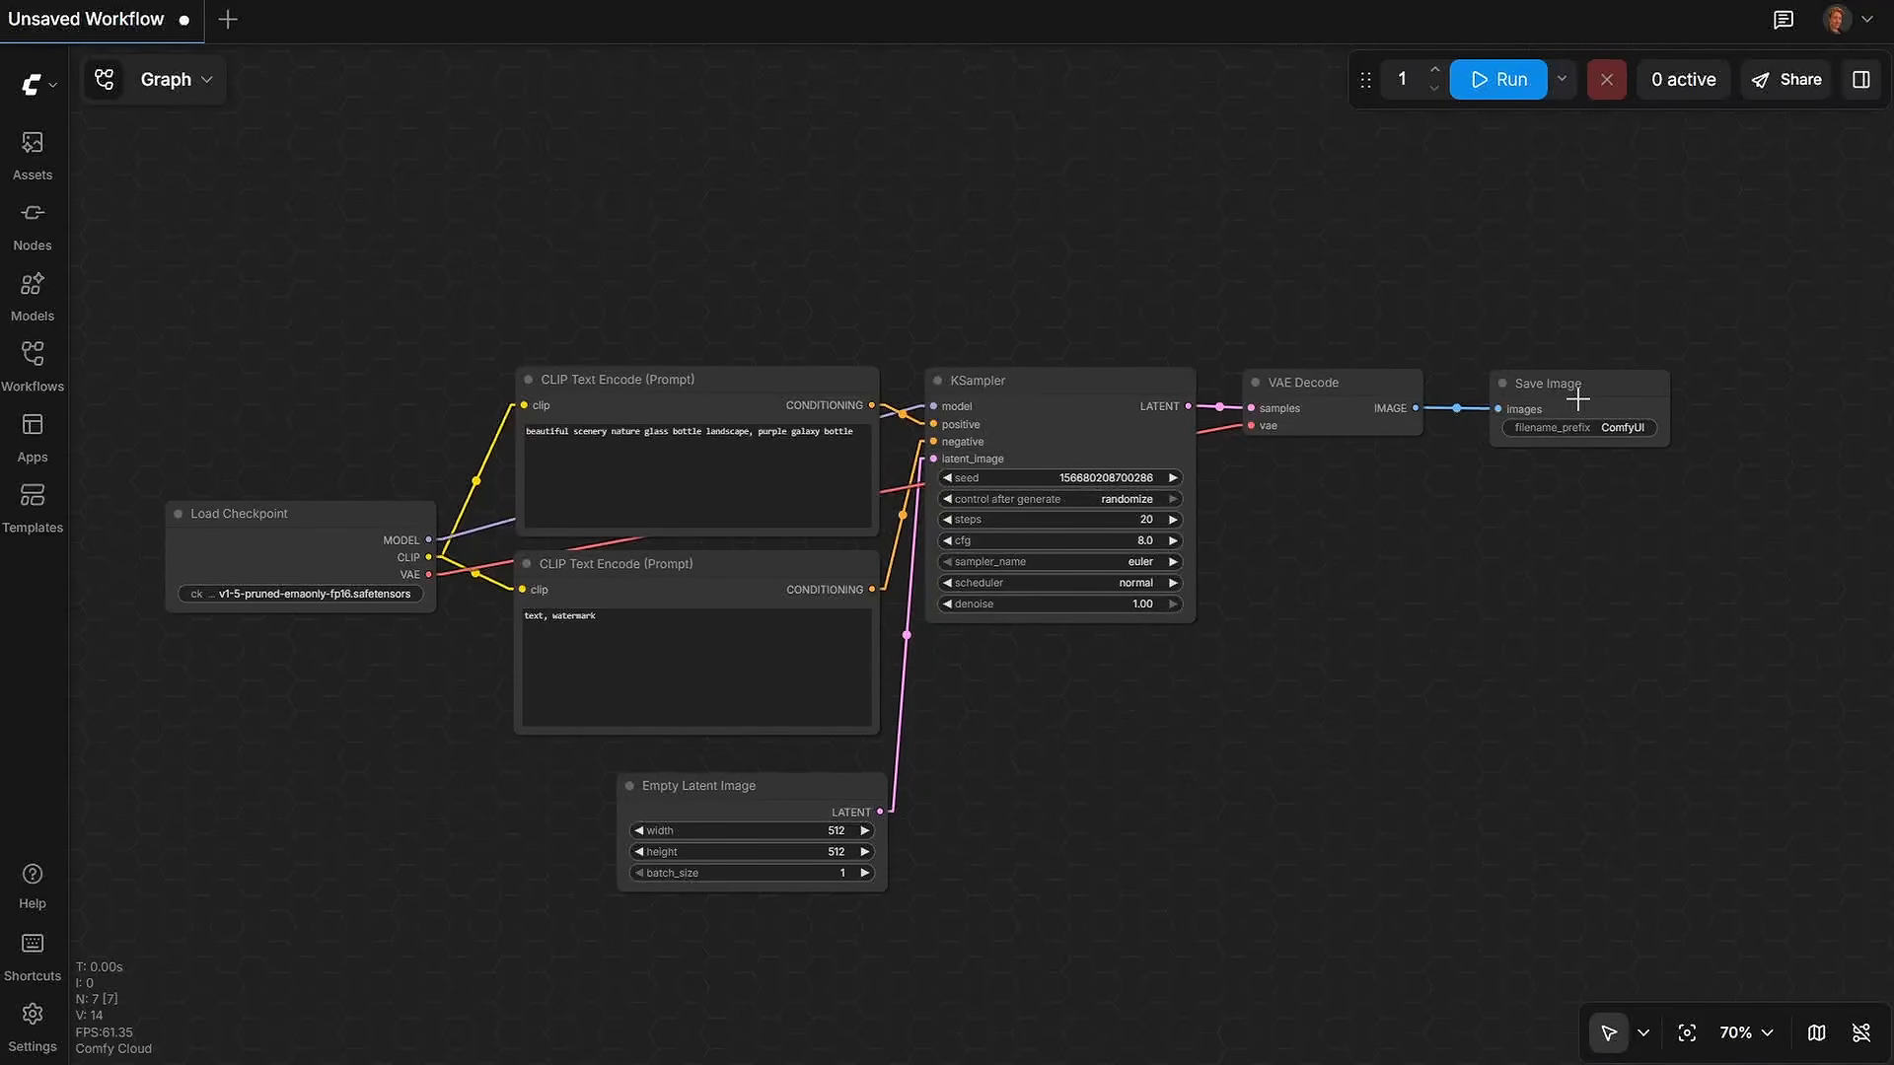
Step: Execute the workflow from the Save Image node and enlarge that node to show the generated image bigger
left_click(1576, 395)
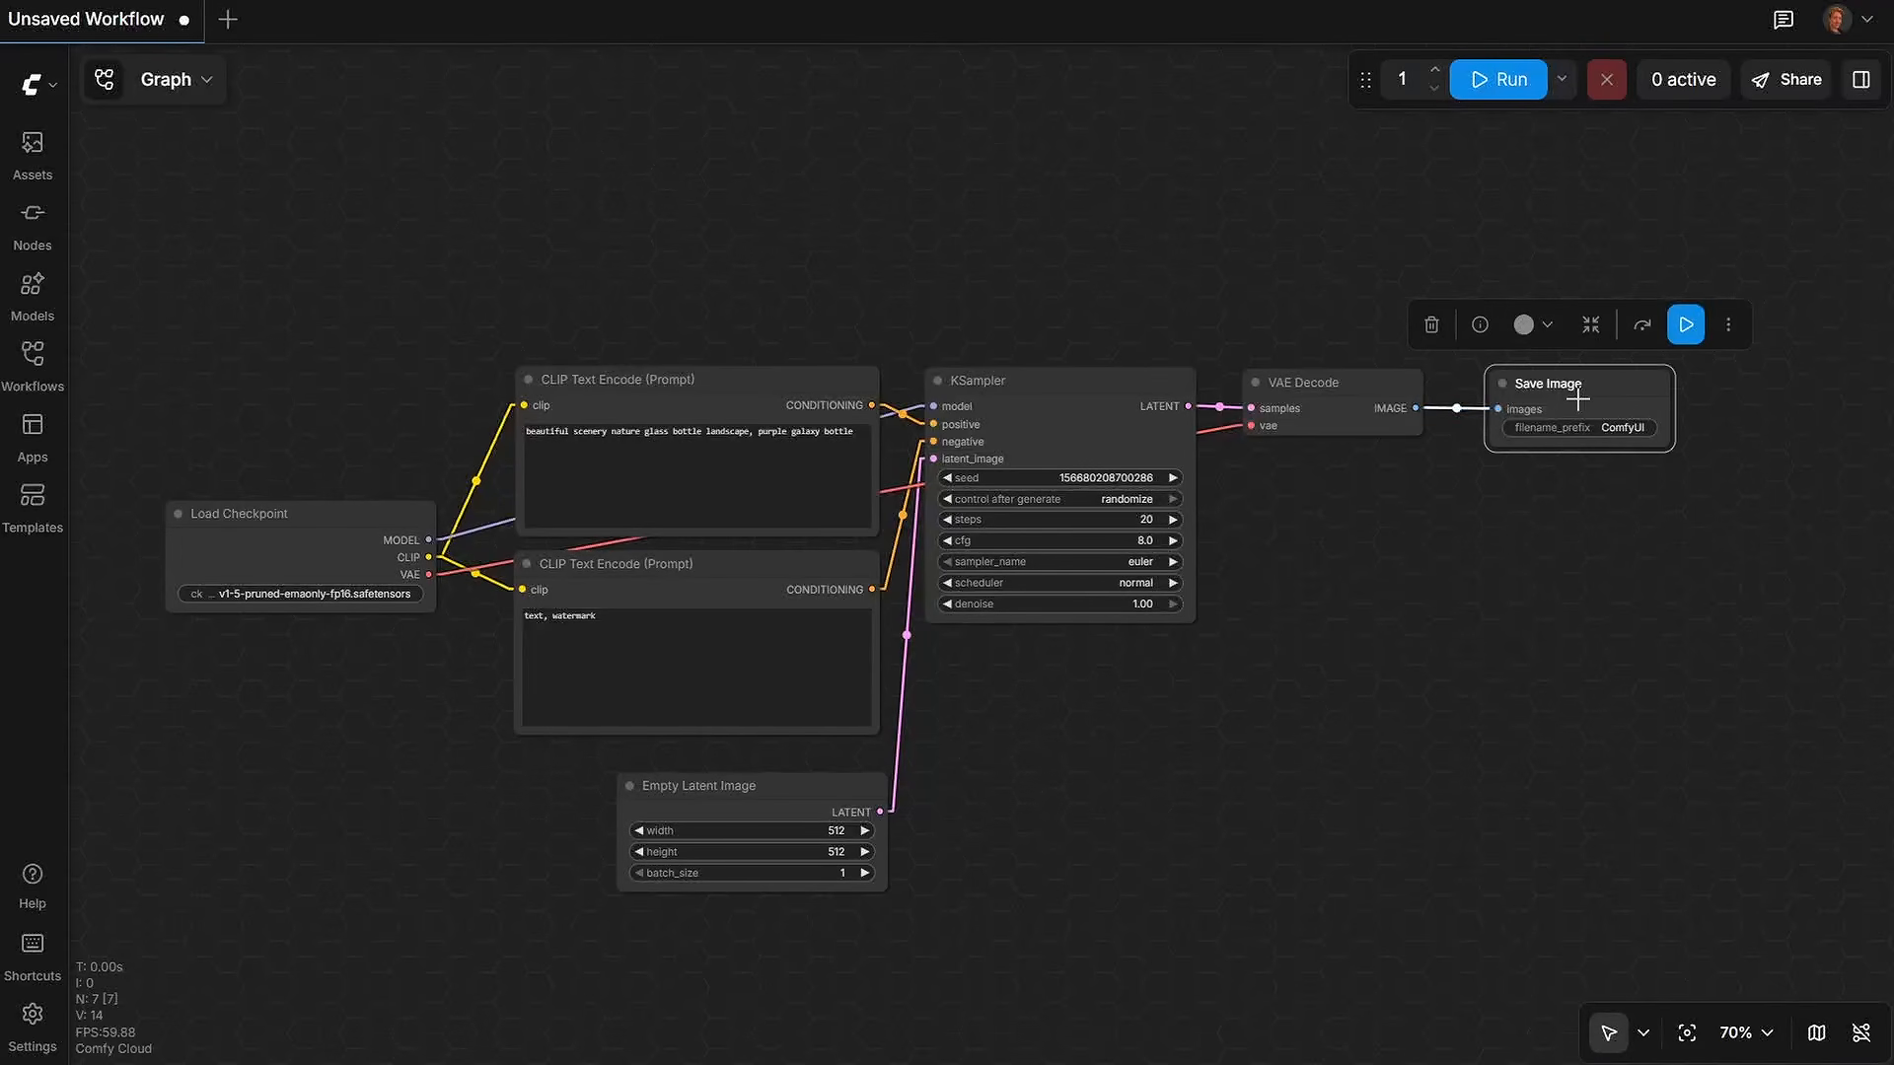
left_click(1686, 327)
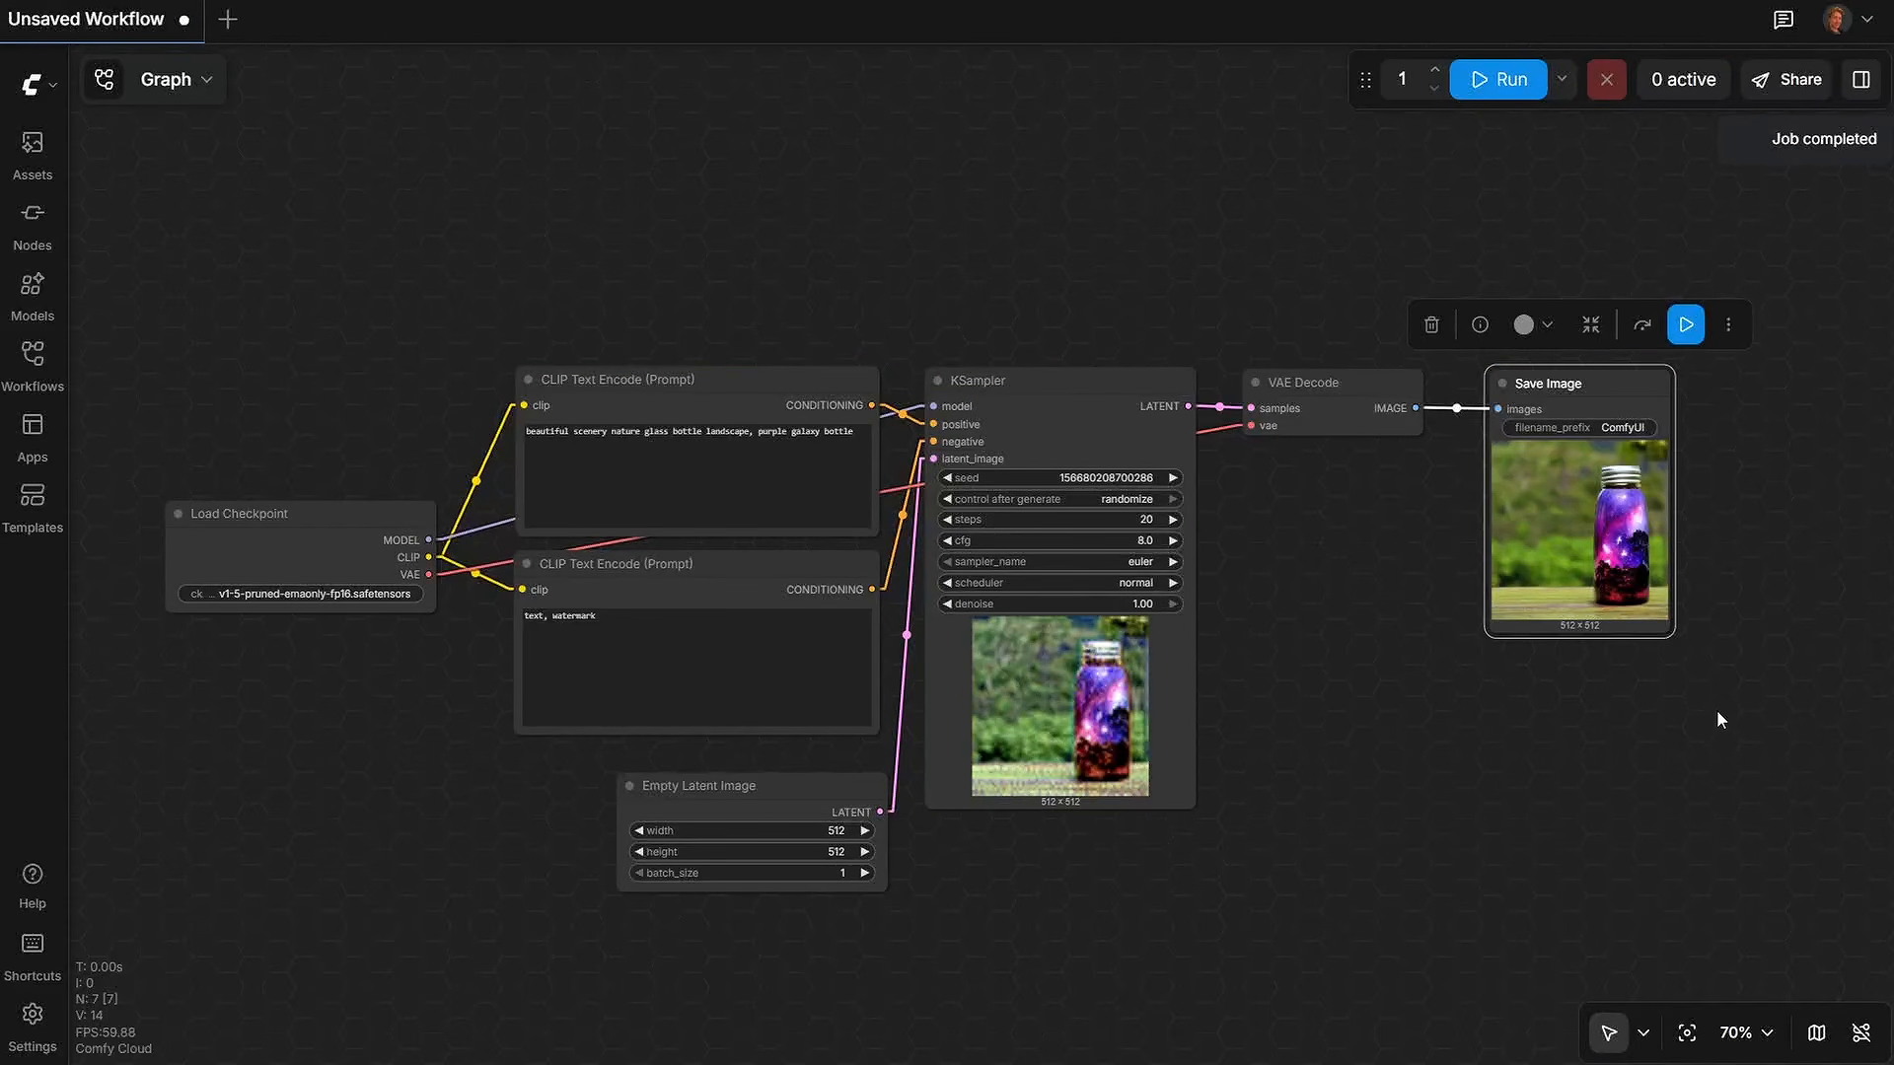
left_click_drag(1722, 718, 1654, 910)
scroll(1089, 666, "down", 3)
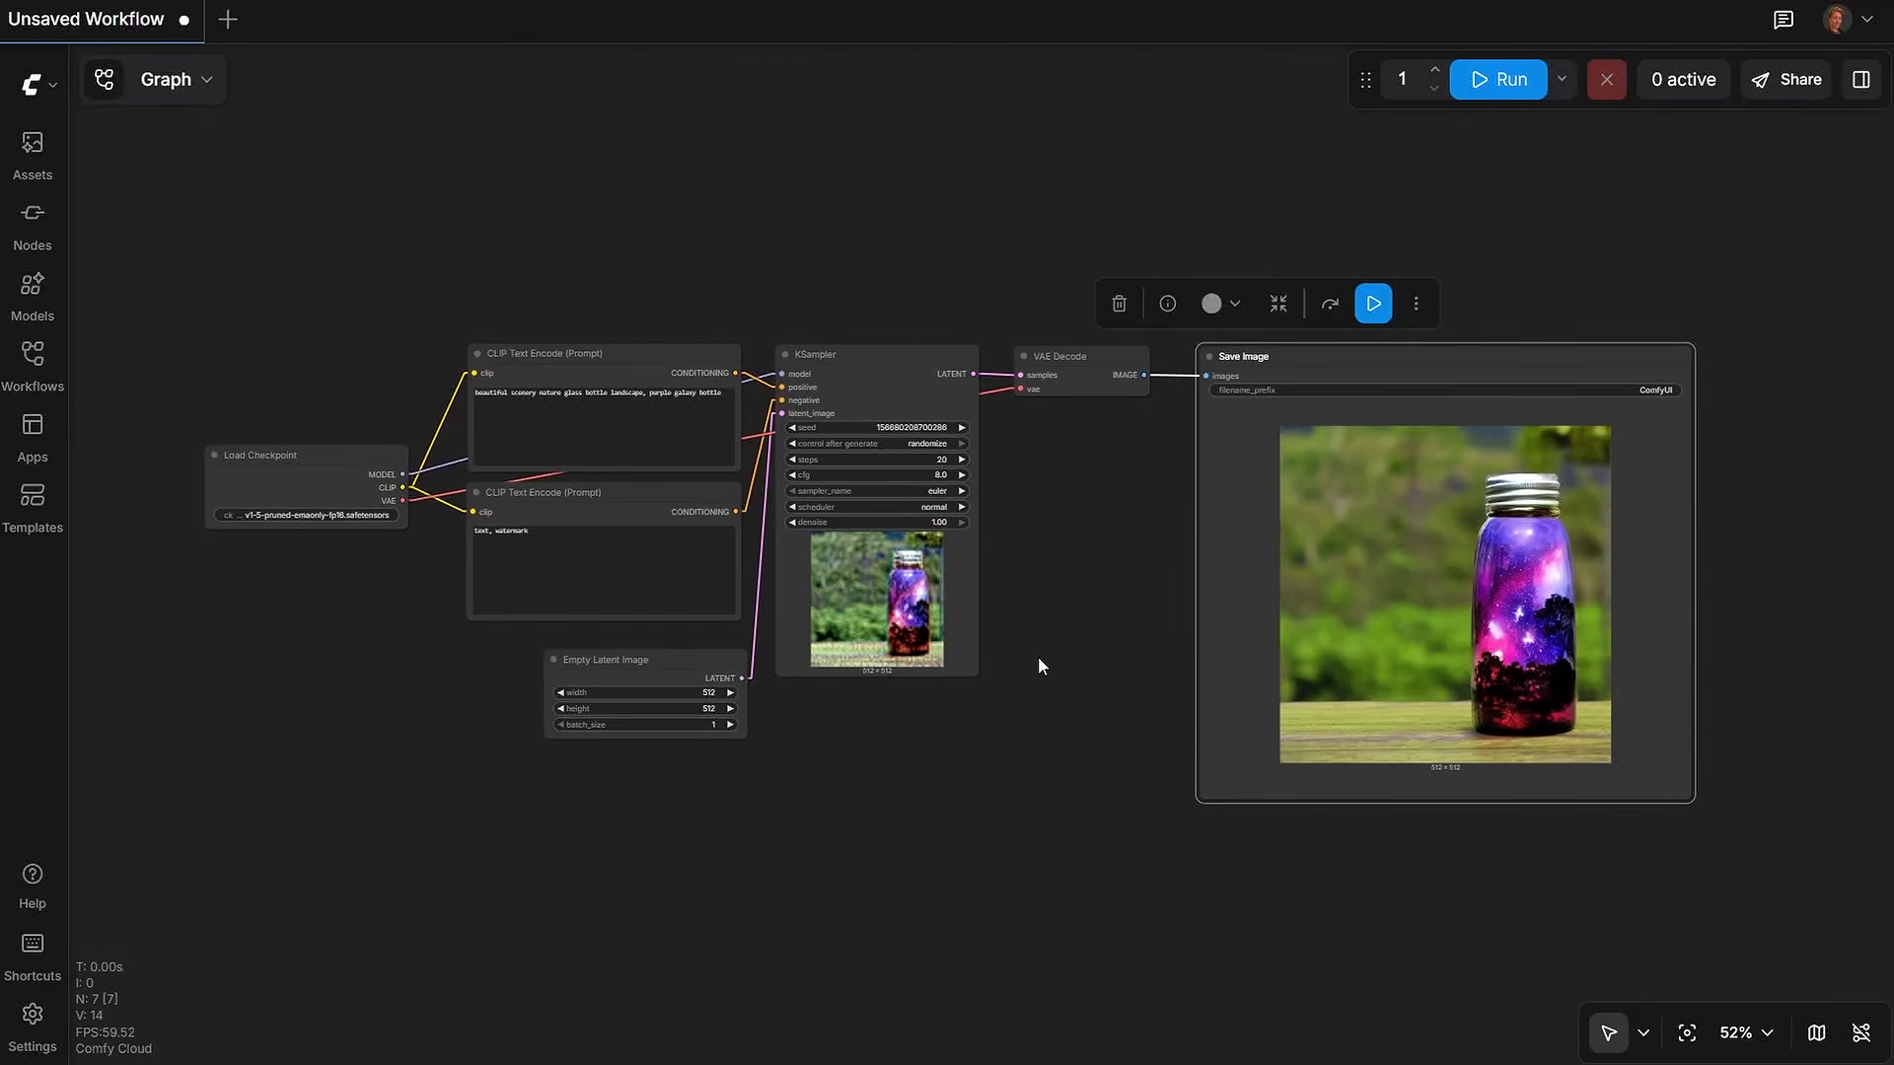
Step: Examine the KSampler preview up close and the finished image within the whole workflow
left_click(870, 738)
left_click_drag(812, 731, 900, 745)
scroll(1146, 494, "up", 7)
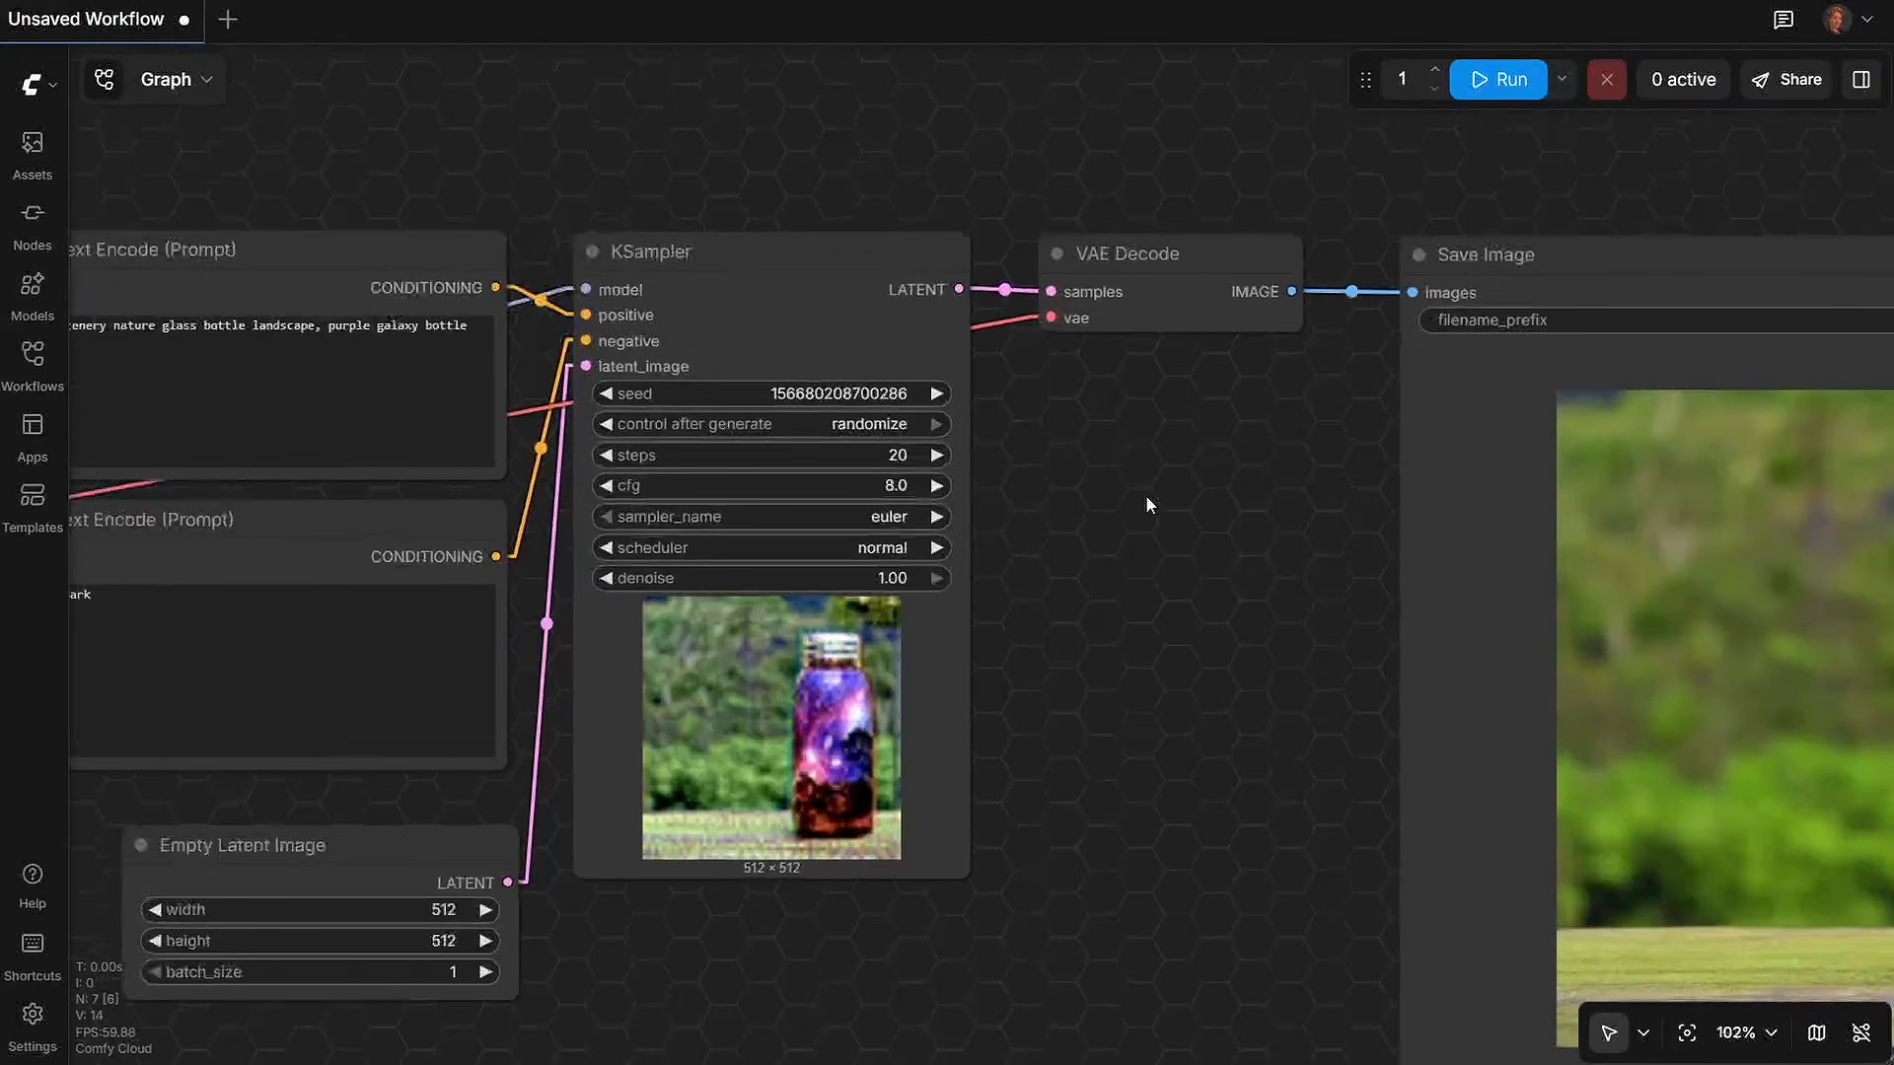
scroll(1145, 494, "down", 8)
scroll(1134, 518, "up", 3)
scroll(1132, 529, "down", 2)
left_click_drag(1132, 530, 944, 537)
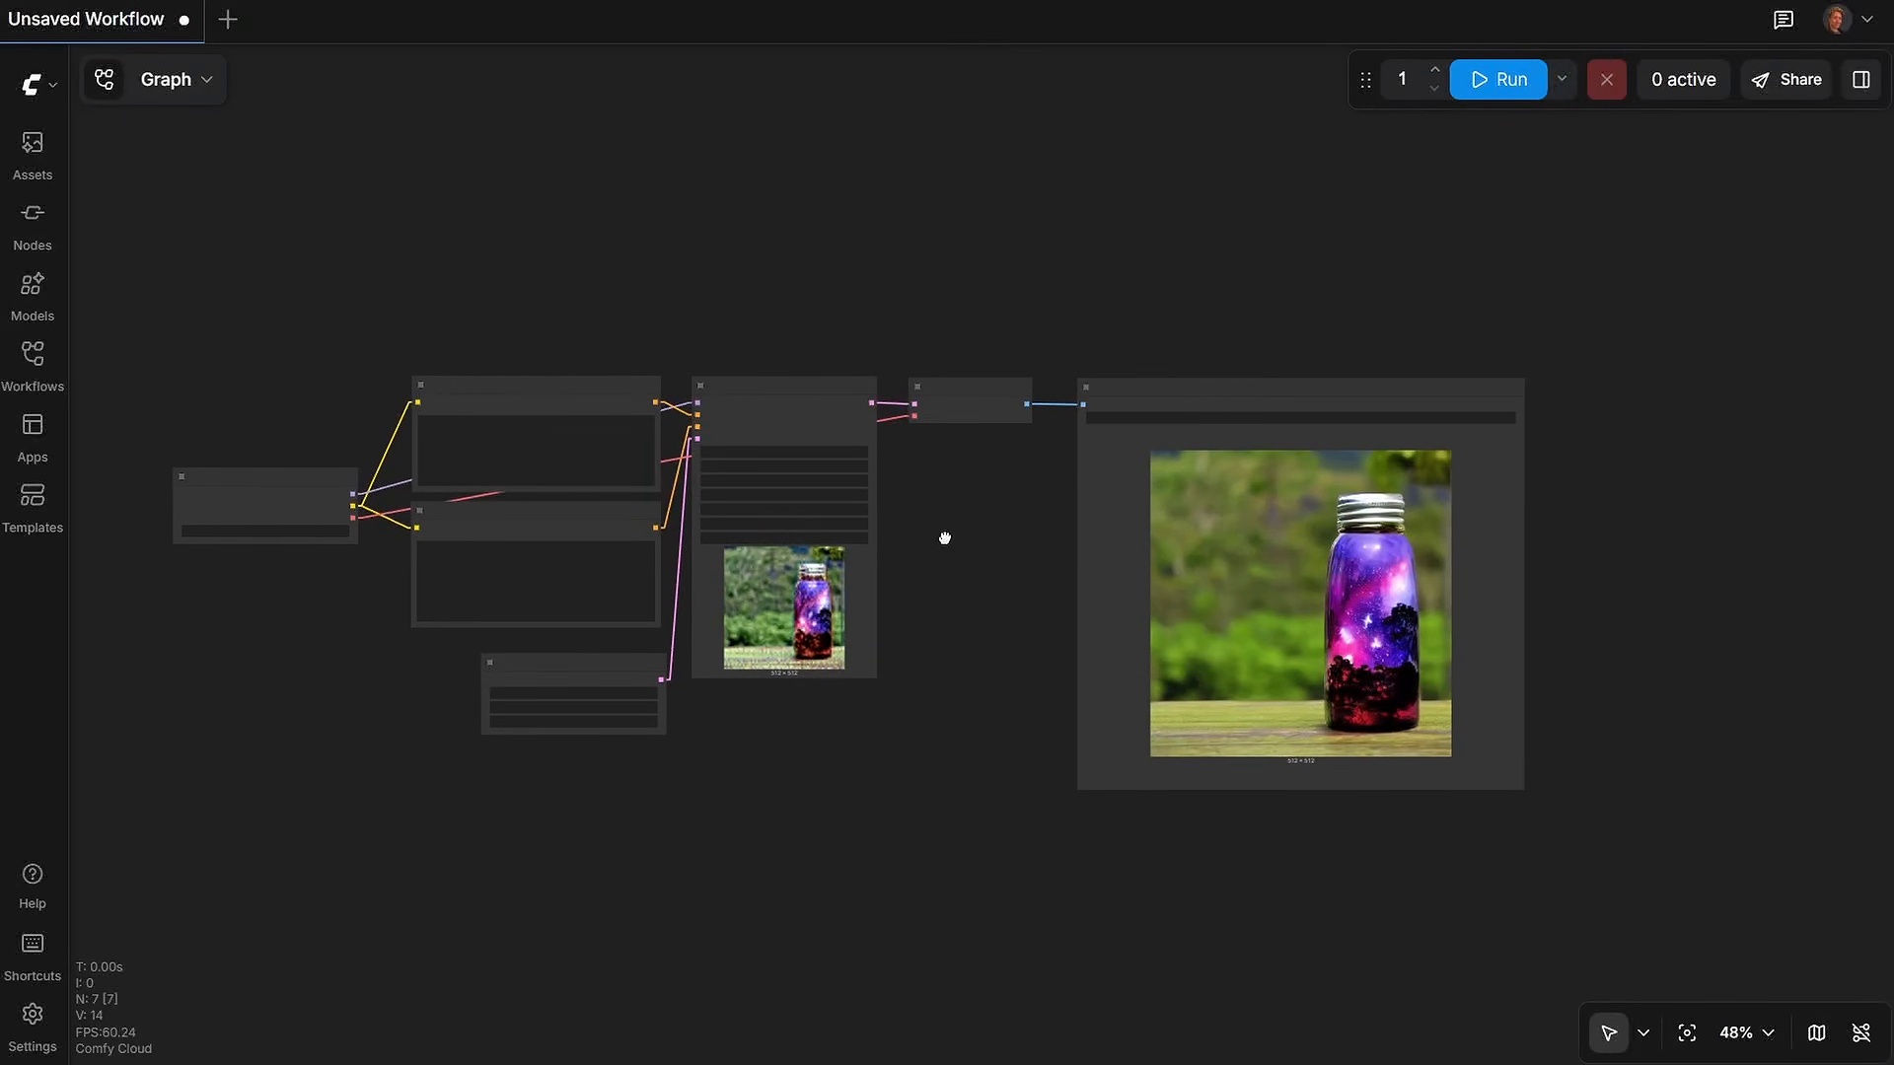
Step: Select the Save Image, VAE Decode and KSampler nodes together, and clear the selection
left_click(1237, 388)
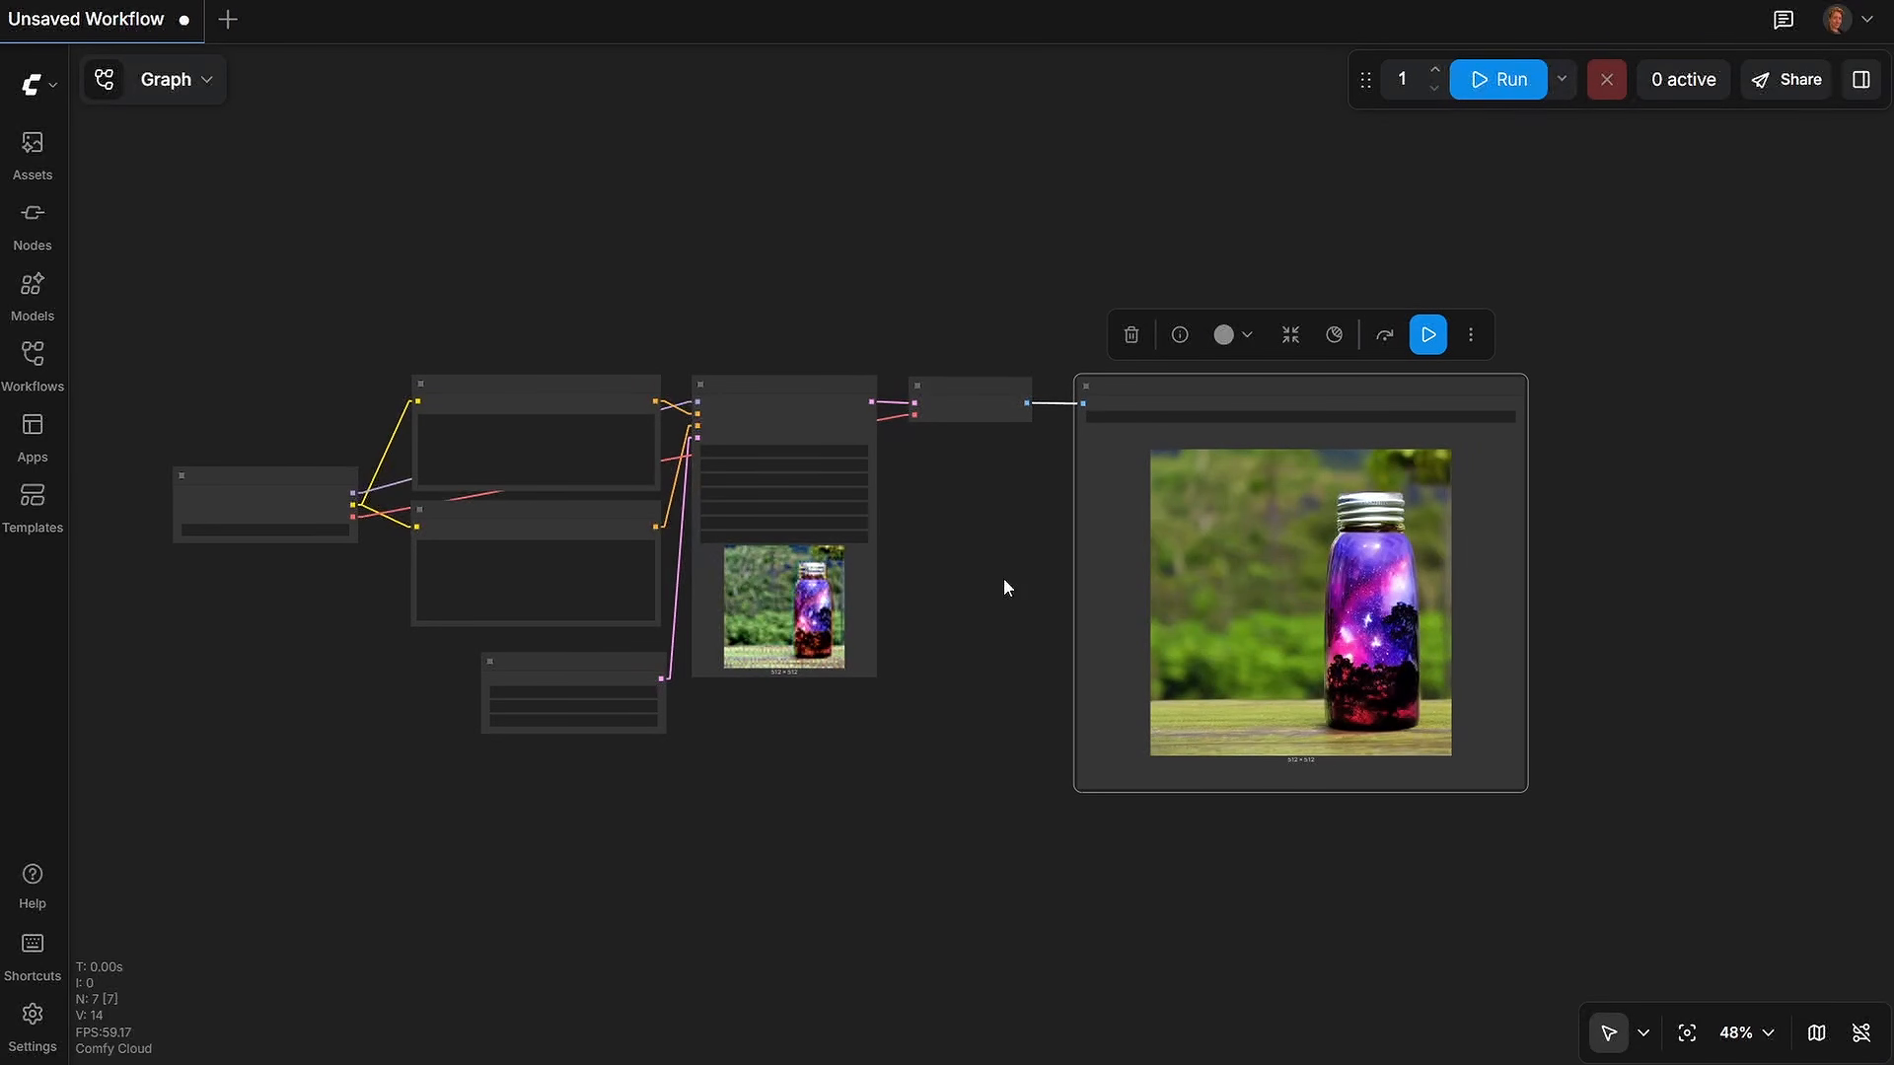
scroll(1016, 567, "up", 1)
scroll(1021, 505, "up", 3)
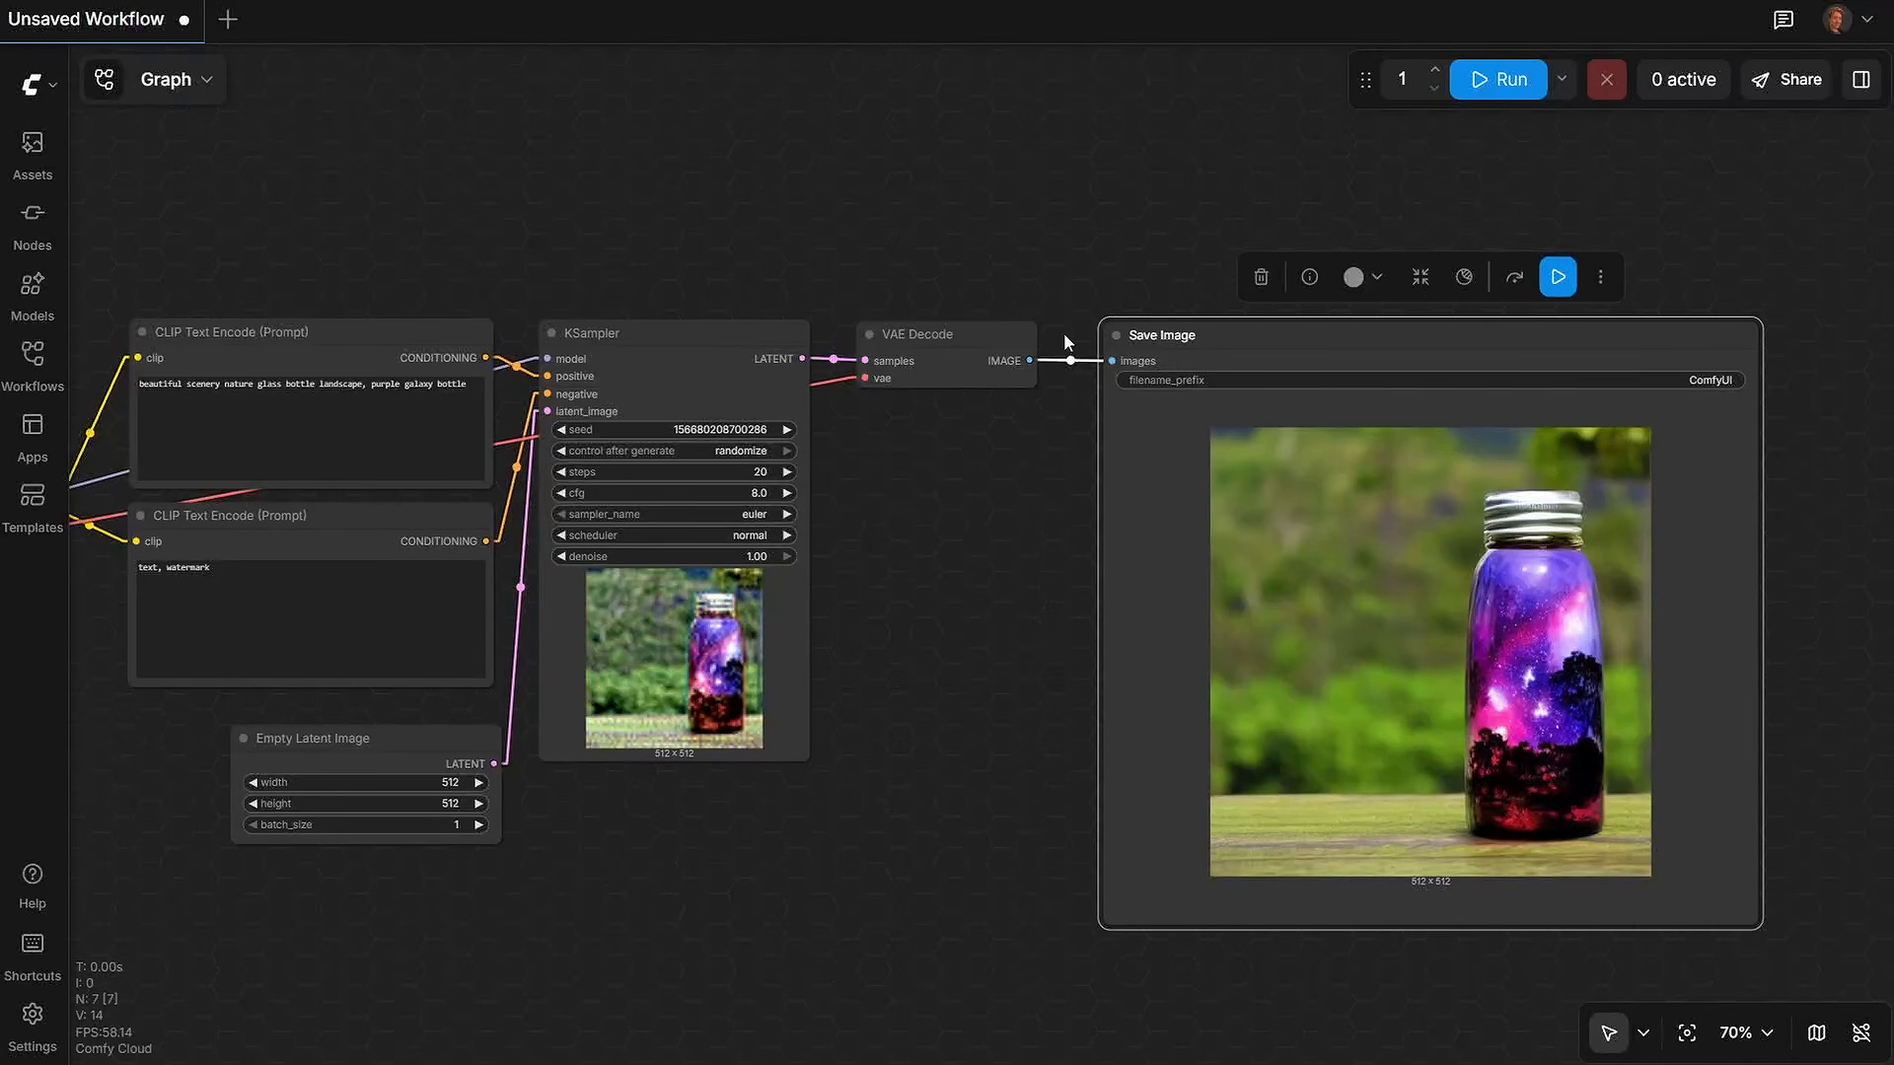
left_click(965, 335, "shift")
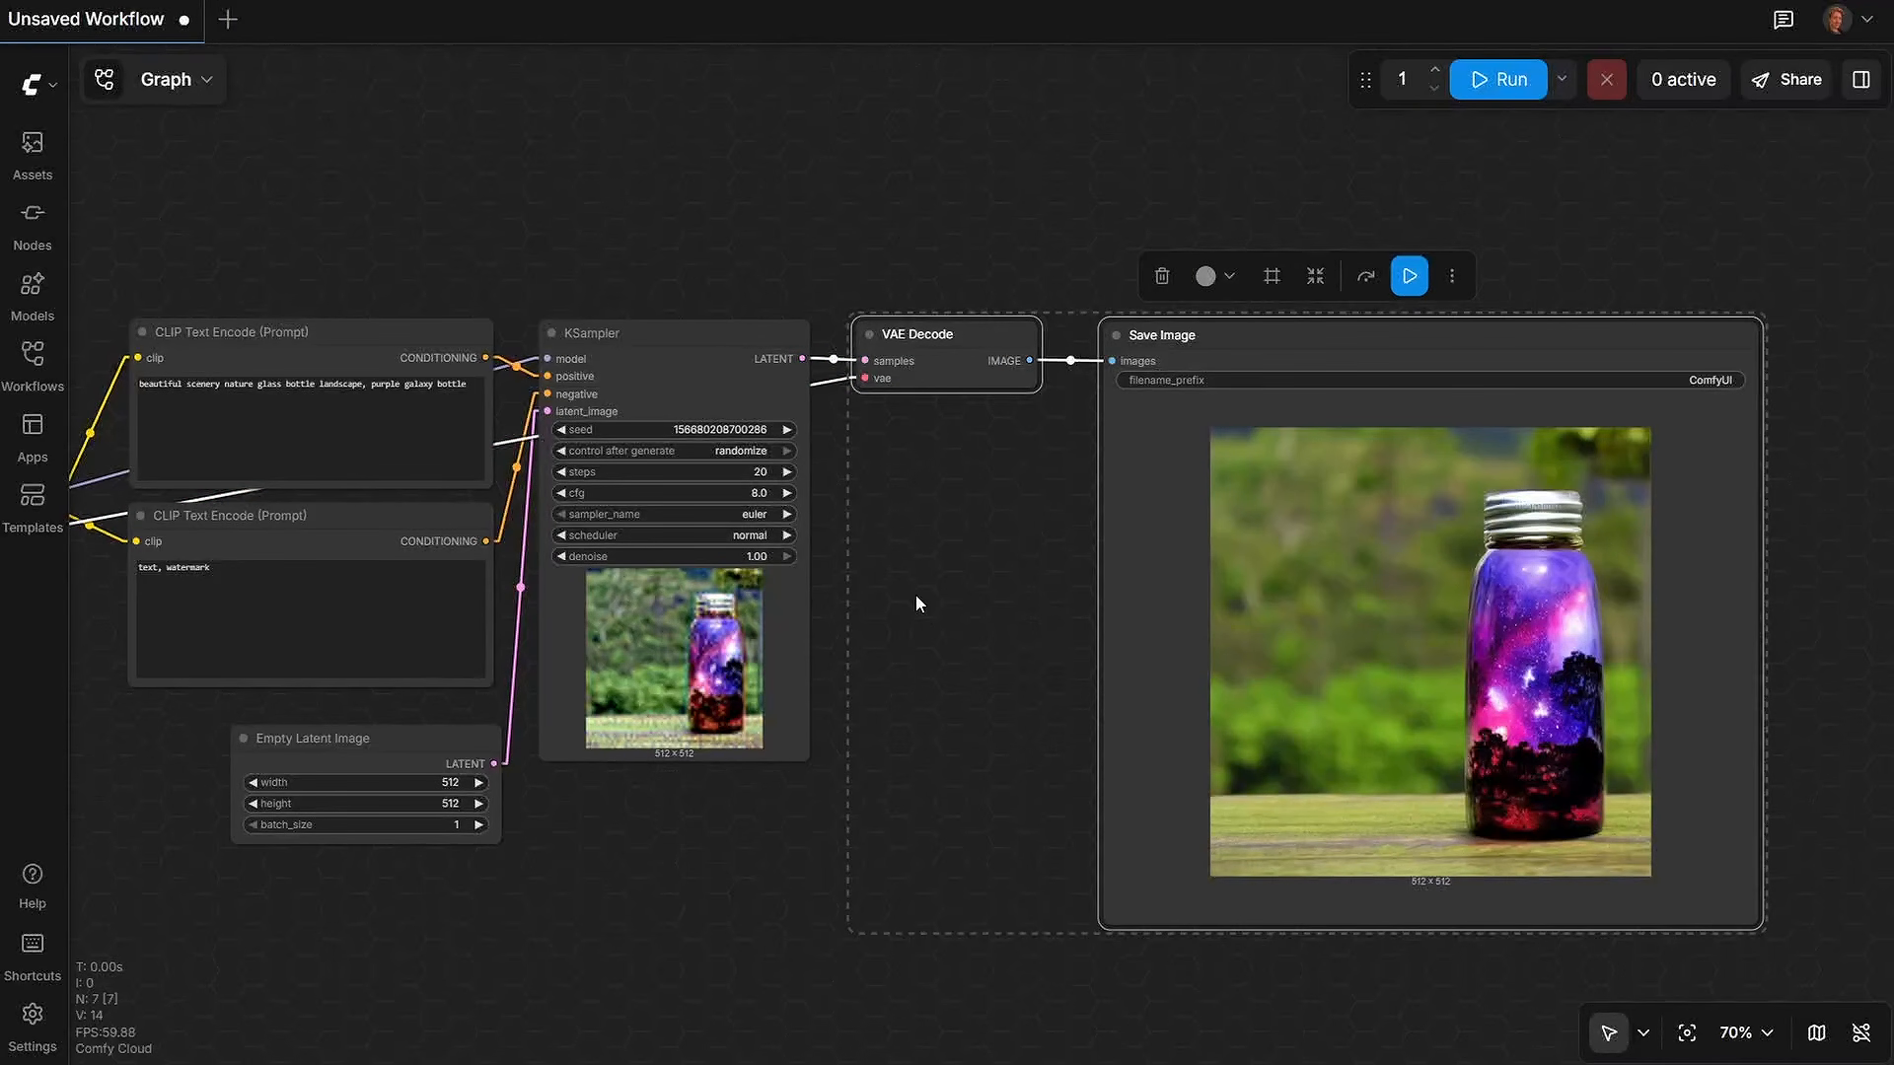
left_click(689, 350, "shift")
scroll(997, 777, "down", 4)
left_click(783, 983)
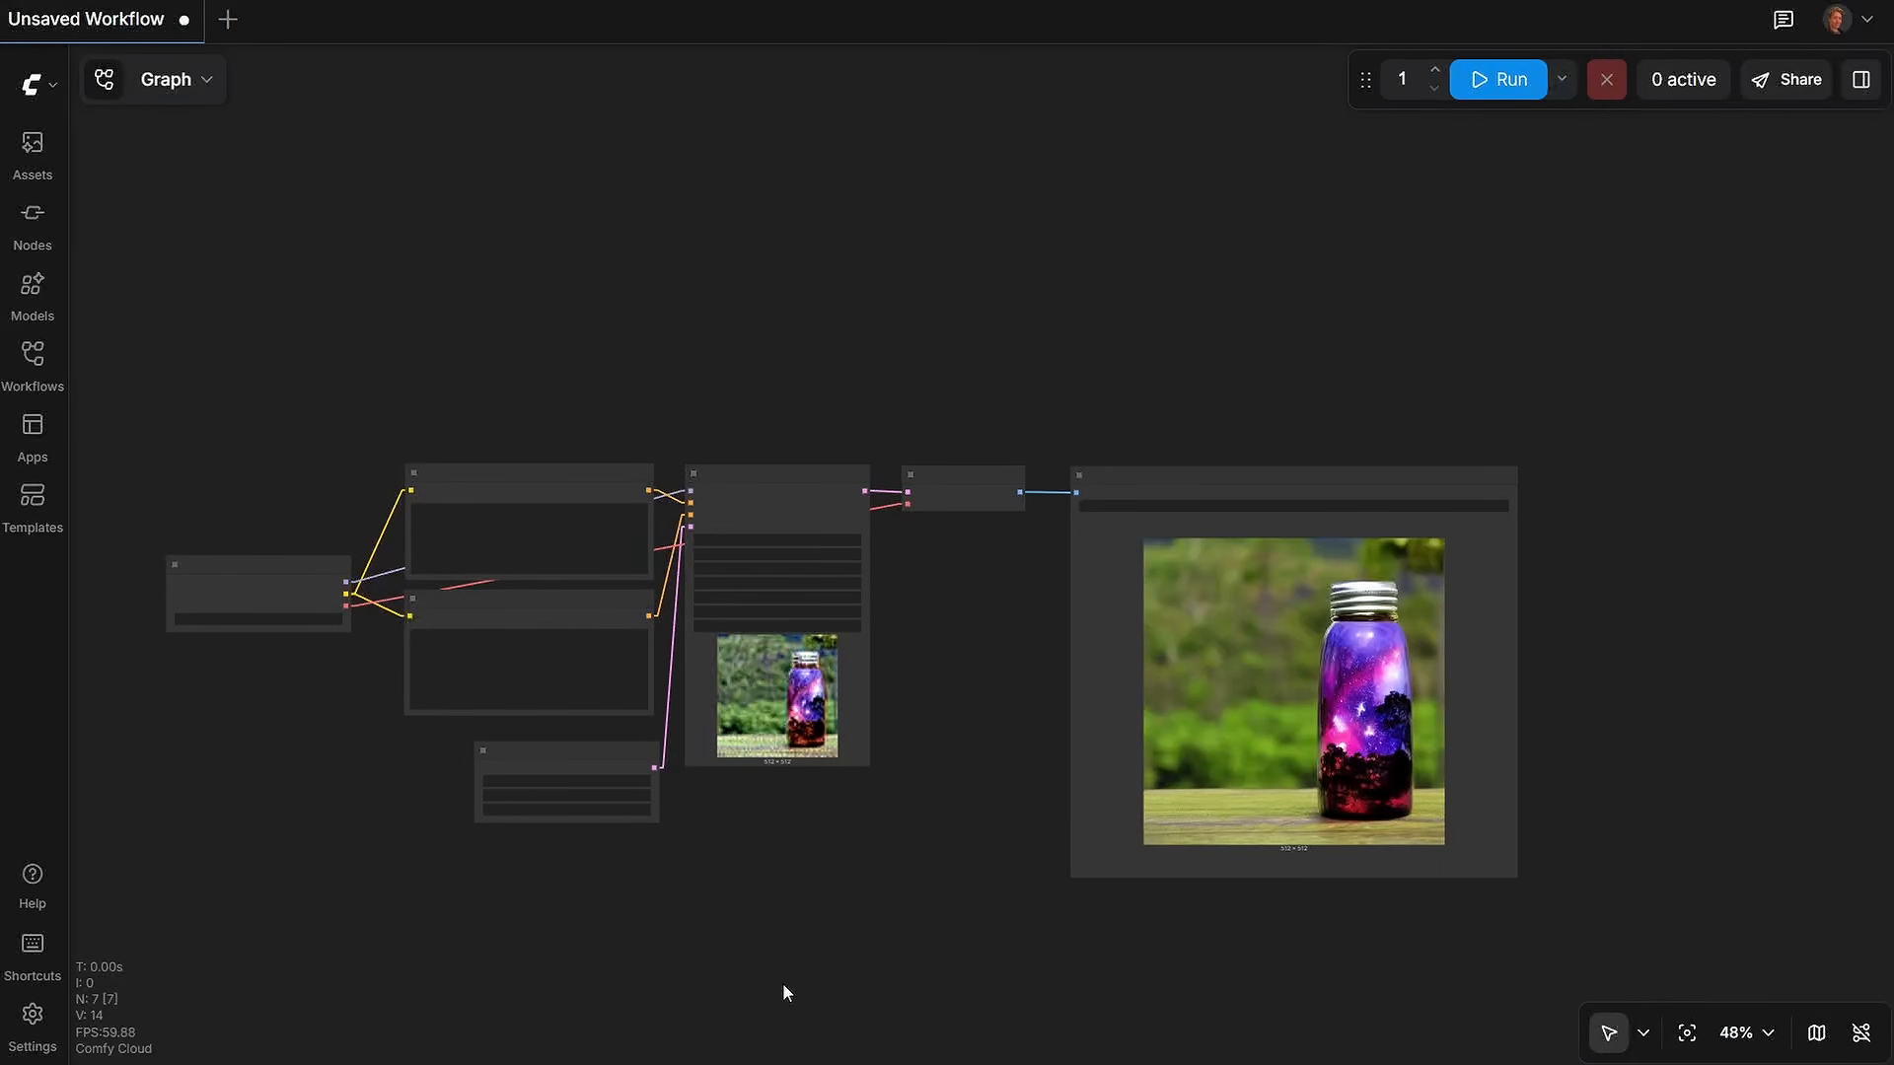
Step: Select all nodes of the workflow and move them together slightly upward
left_click_drag(162, 412, 1563, 938)
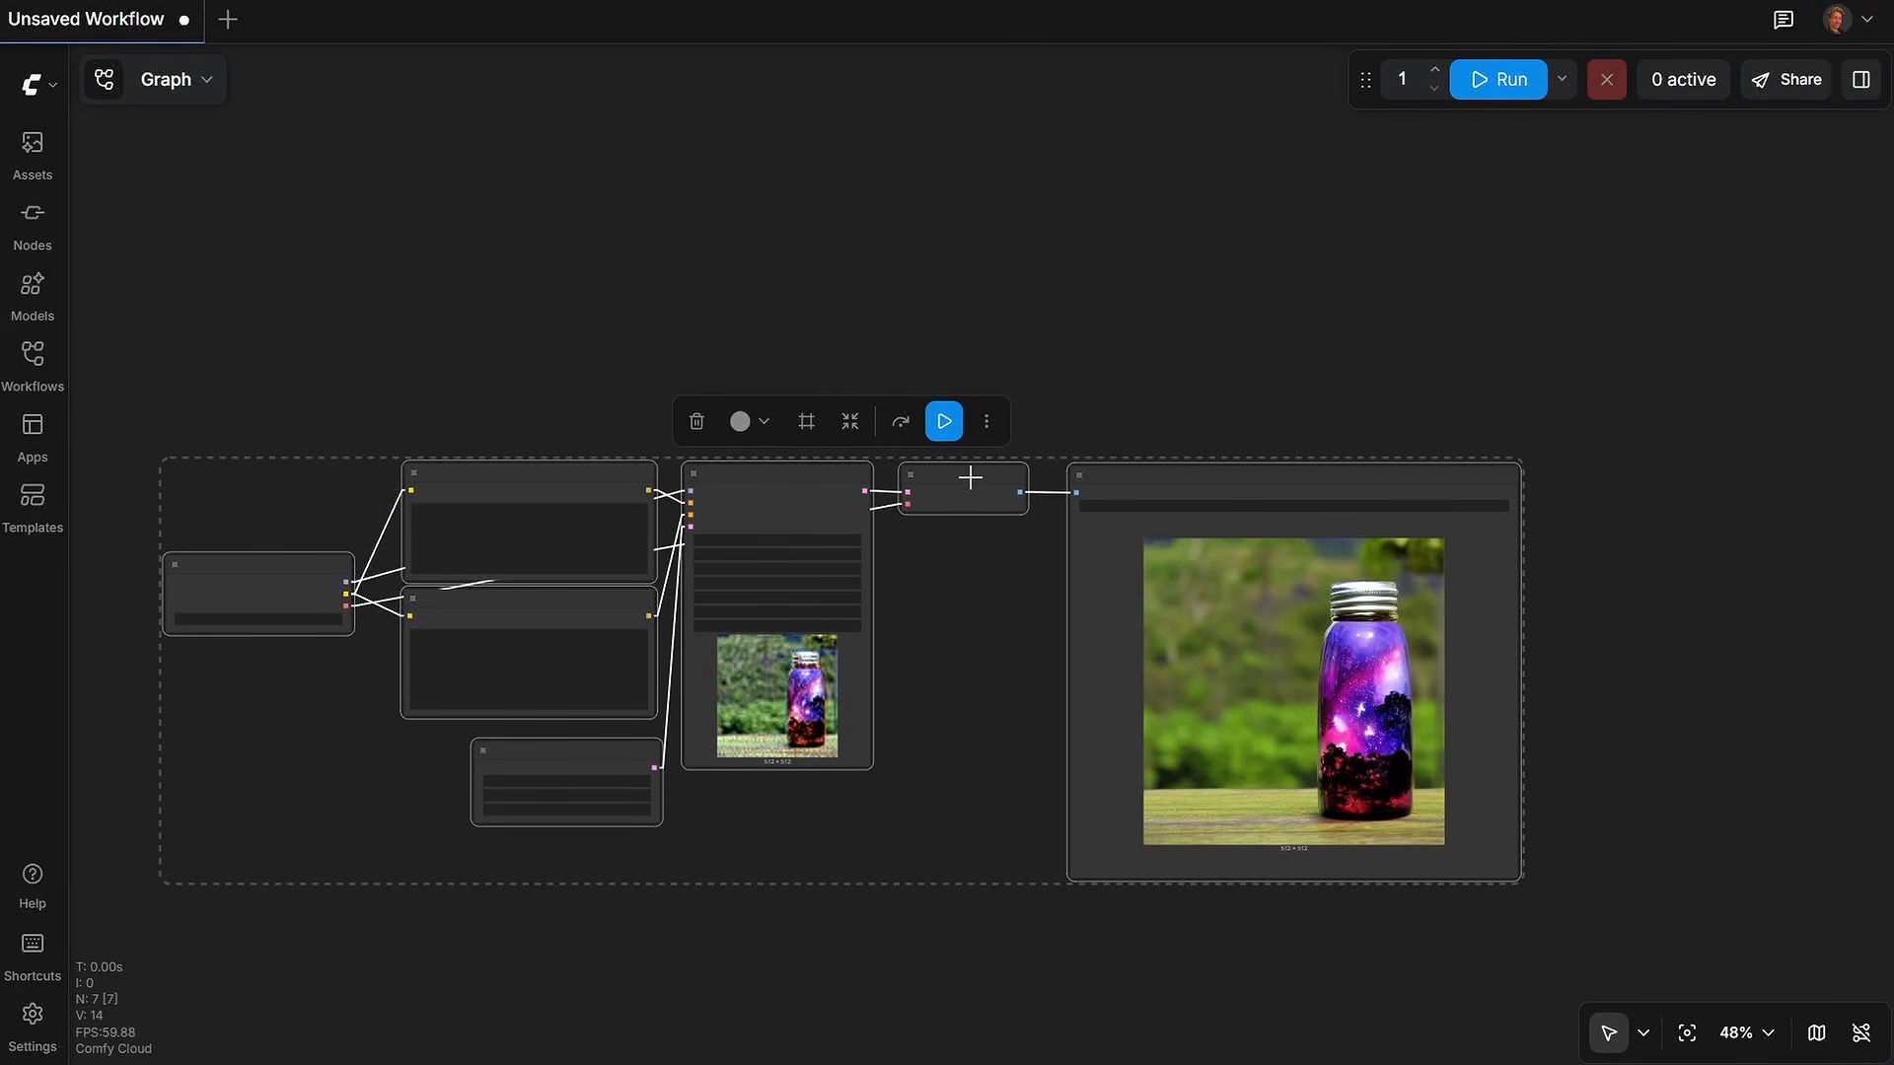
mouse_move(970, 478)
left_mouse_down()
mouse_move(994, 495)
mouse_move(1019, 448)
mouse_move(980, 414)
mouse_move(978, 453)
left_mouse_up()
left_click(1002, 677)
Step: Shrink the Save Image node so its frame fits closely around the generated bottle image
scroll(909, 676, "right", 3)
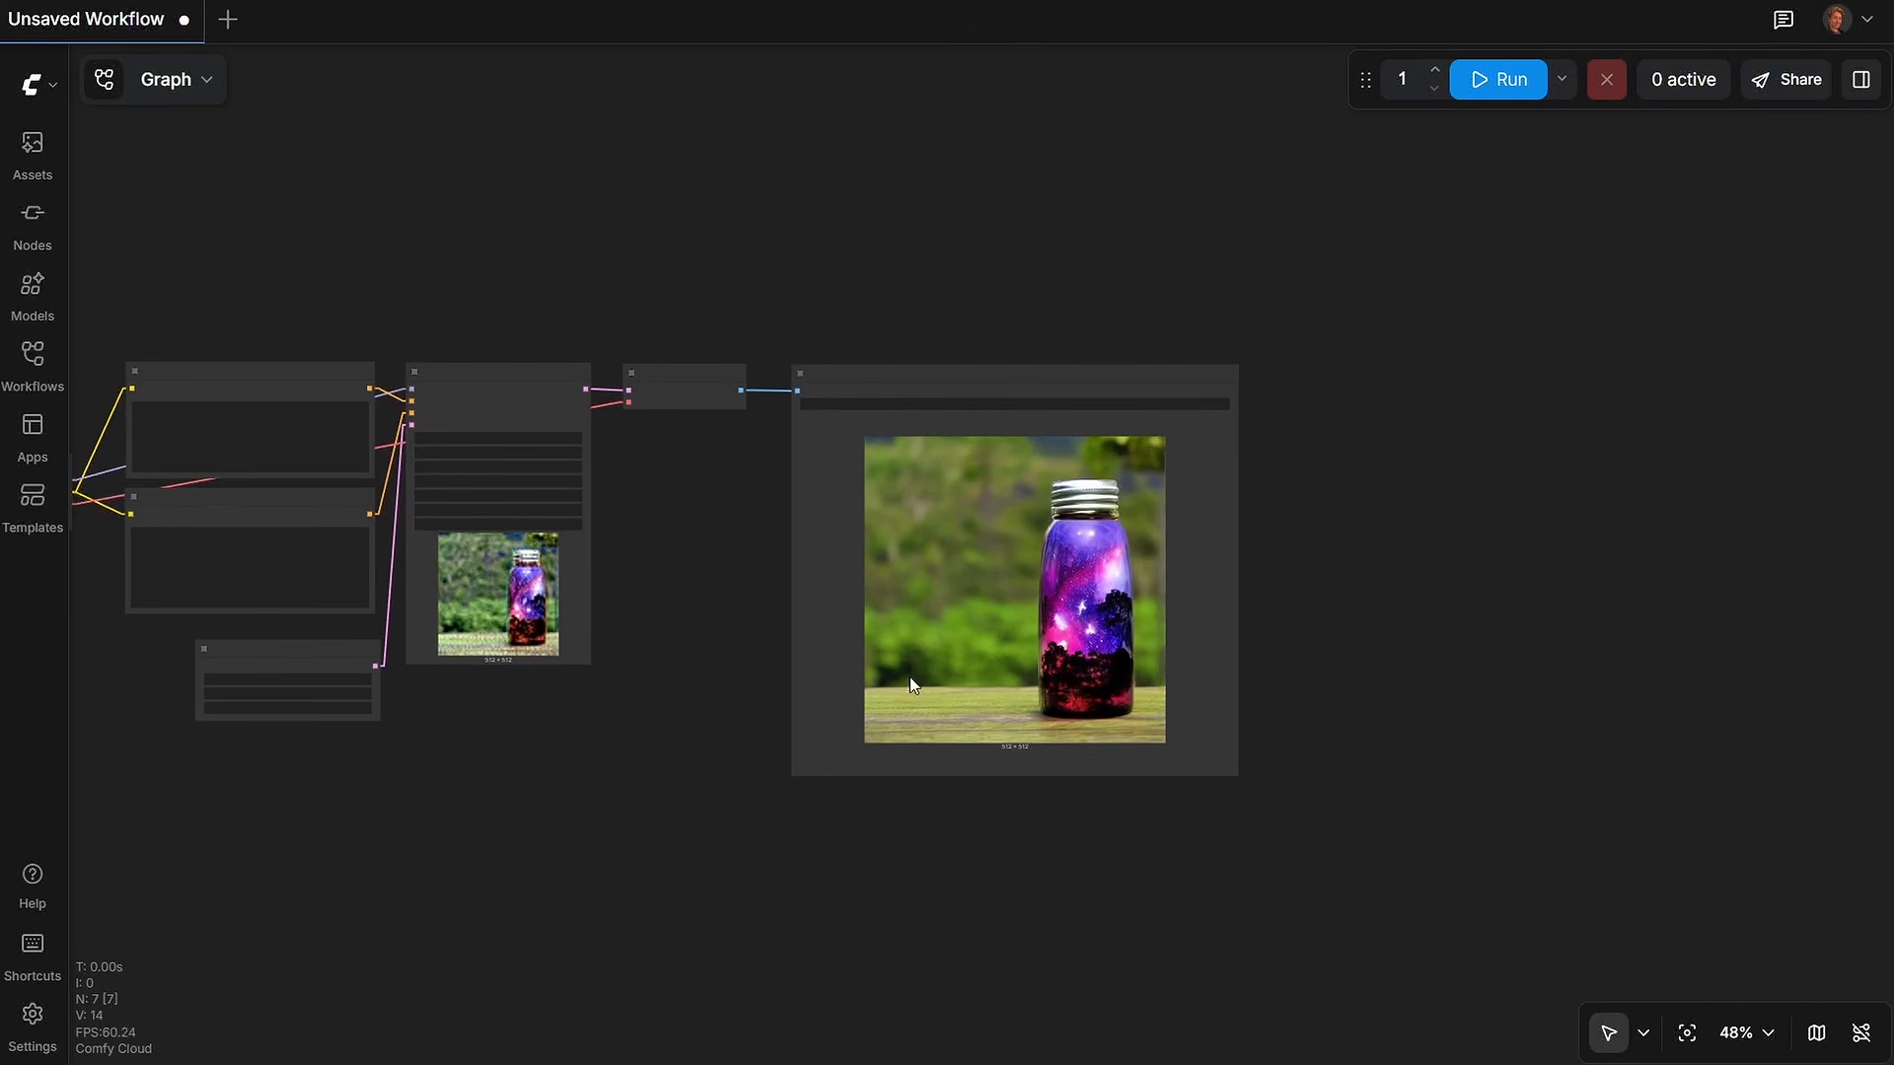
scroll(1164, 716, "up", 5)
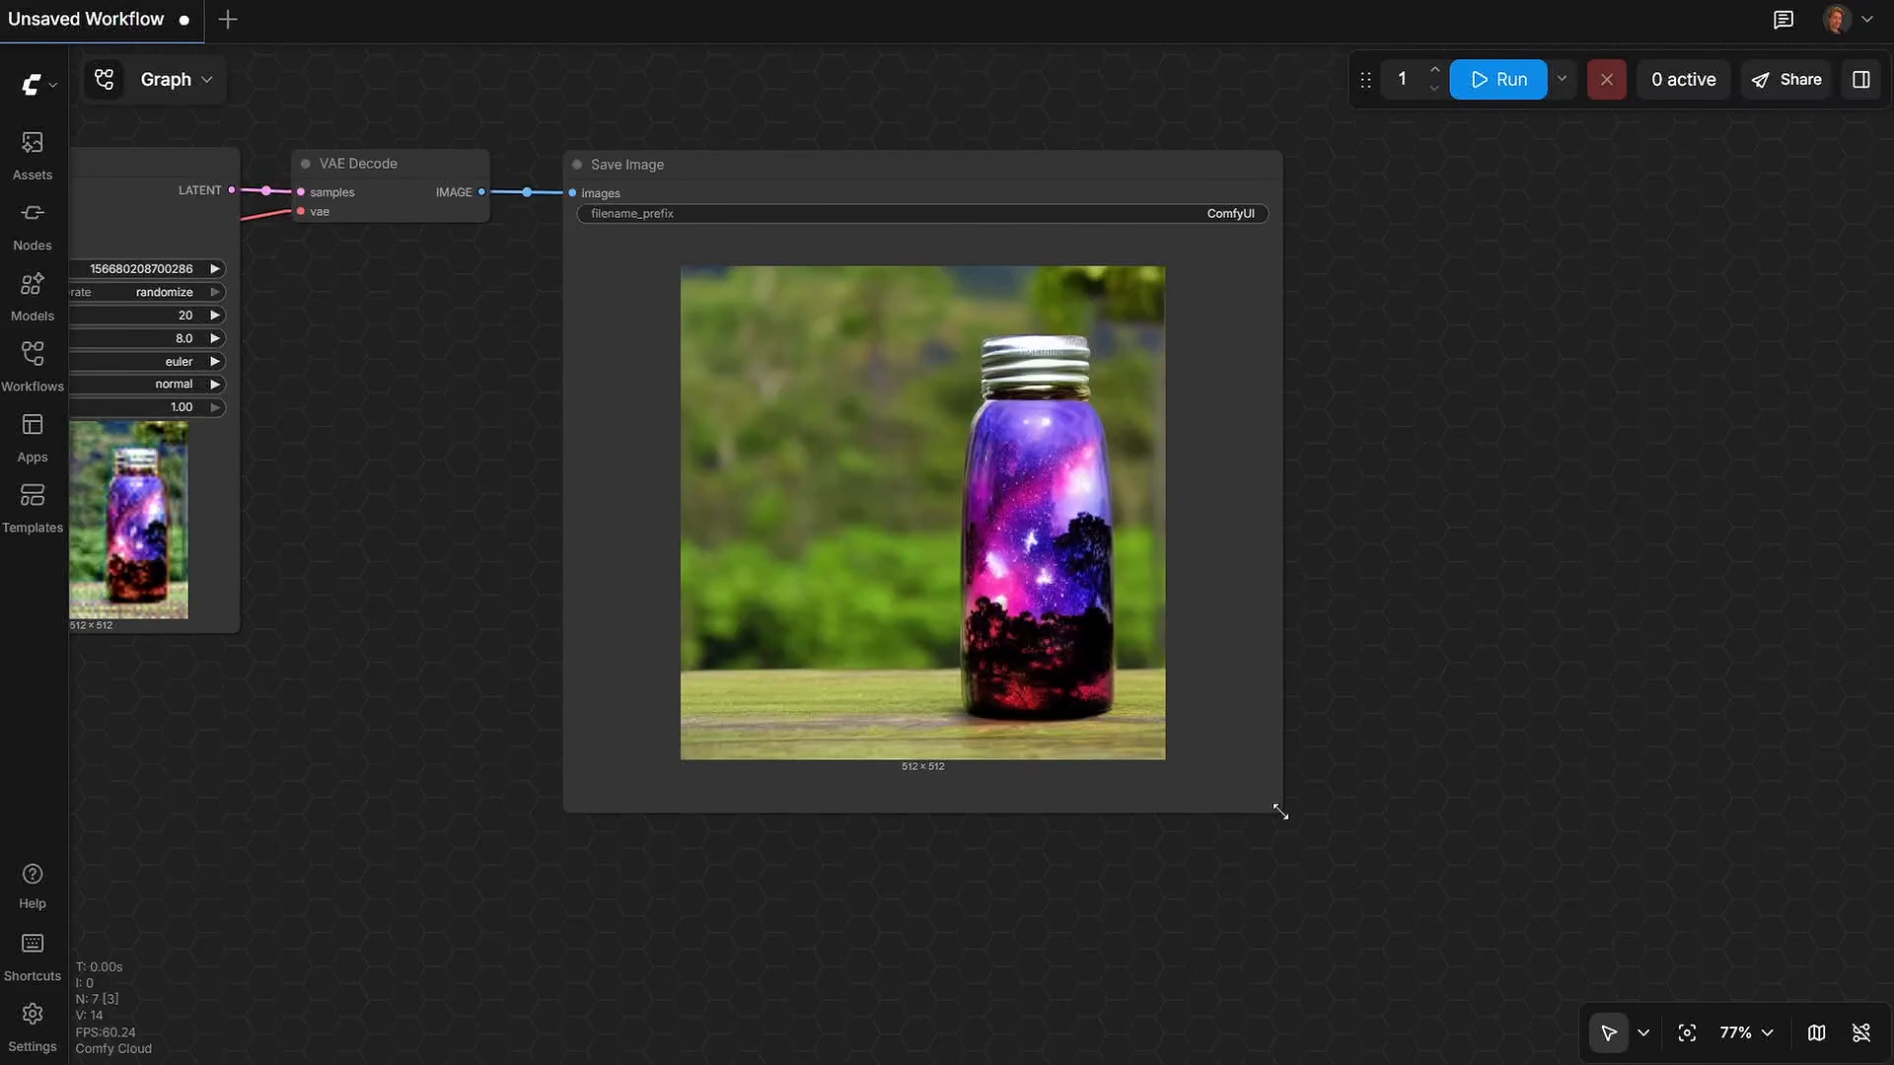
left_click_drag(1281, 811, 1033, 643)
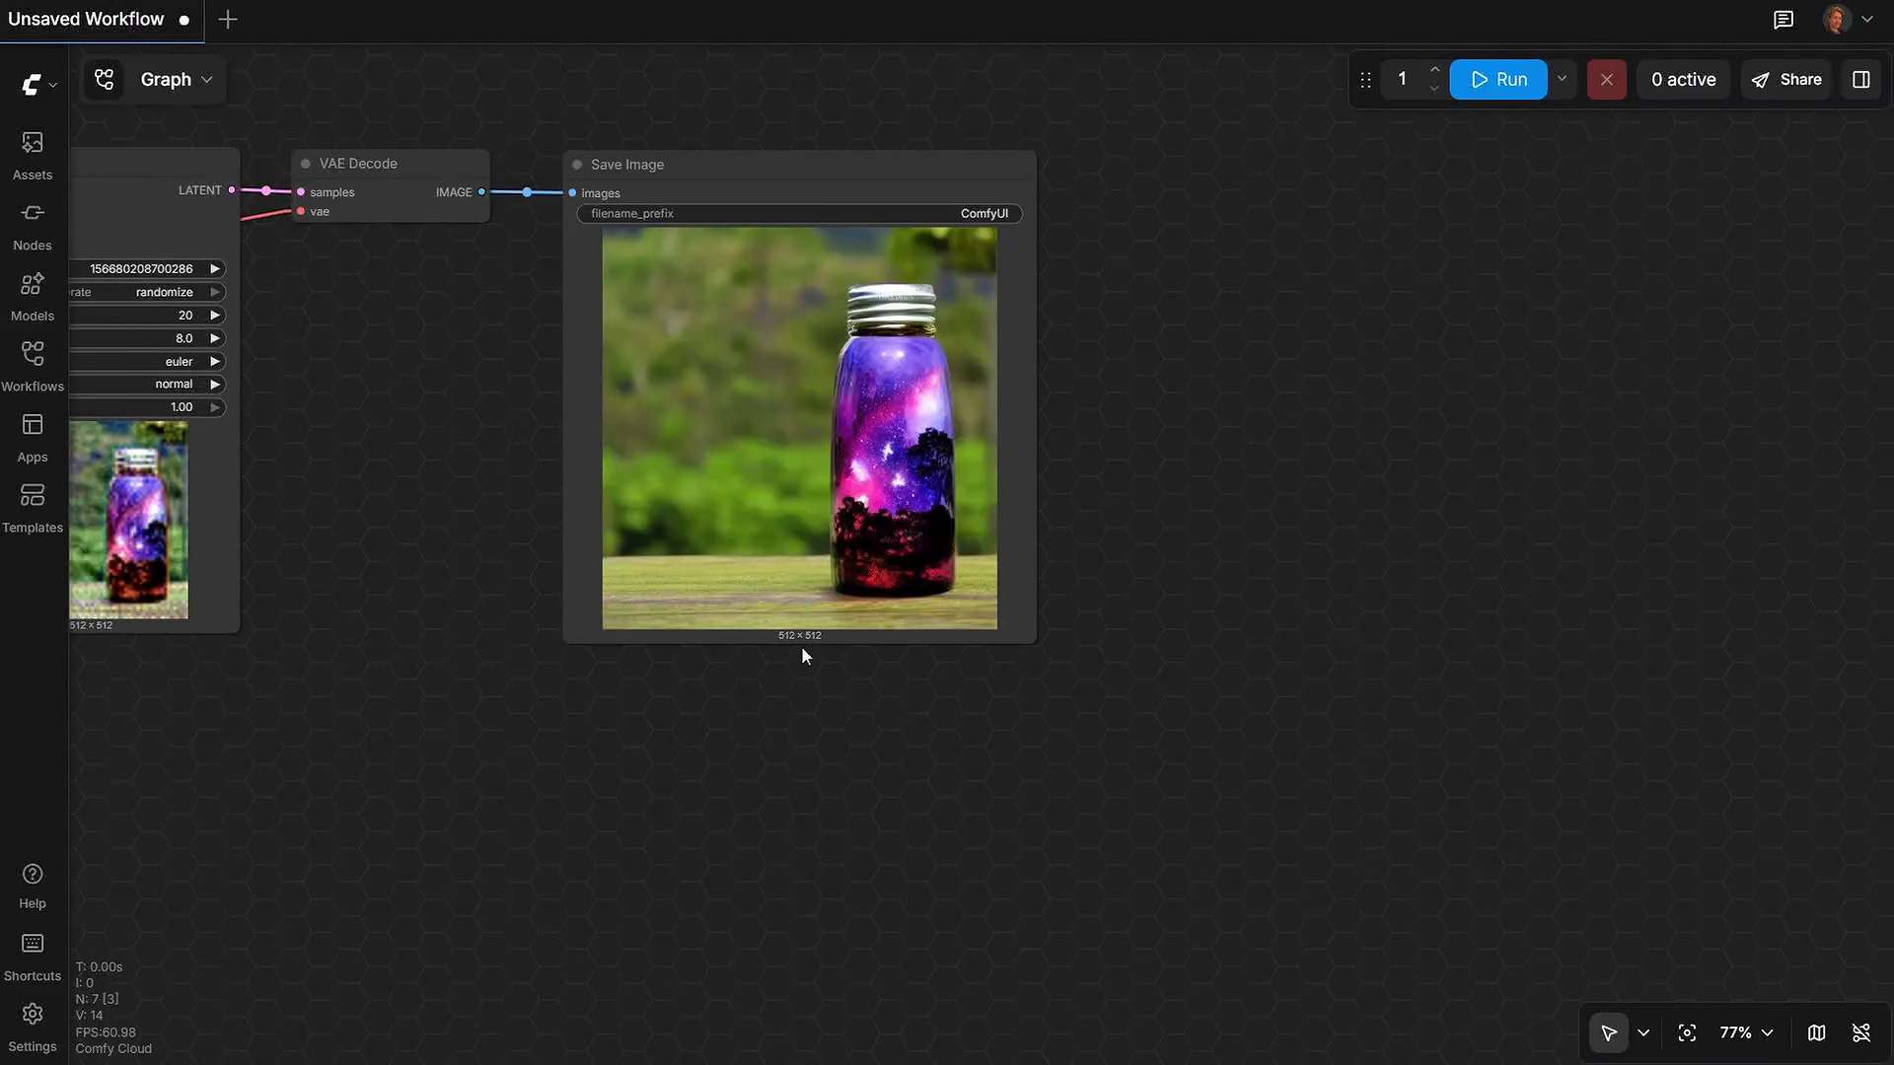
Step: Select the Save Image node and fit the view to it
left_click_drag(626, 678, 1117, 824)
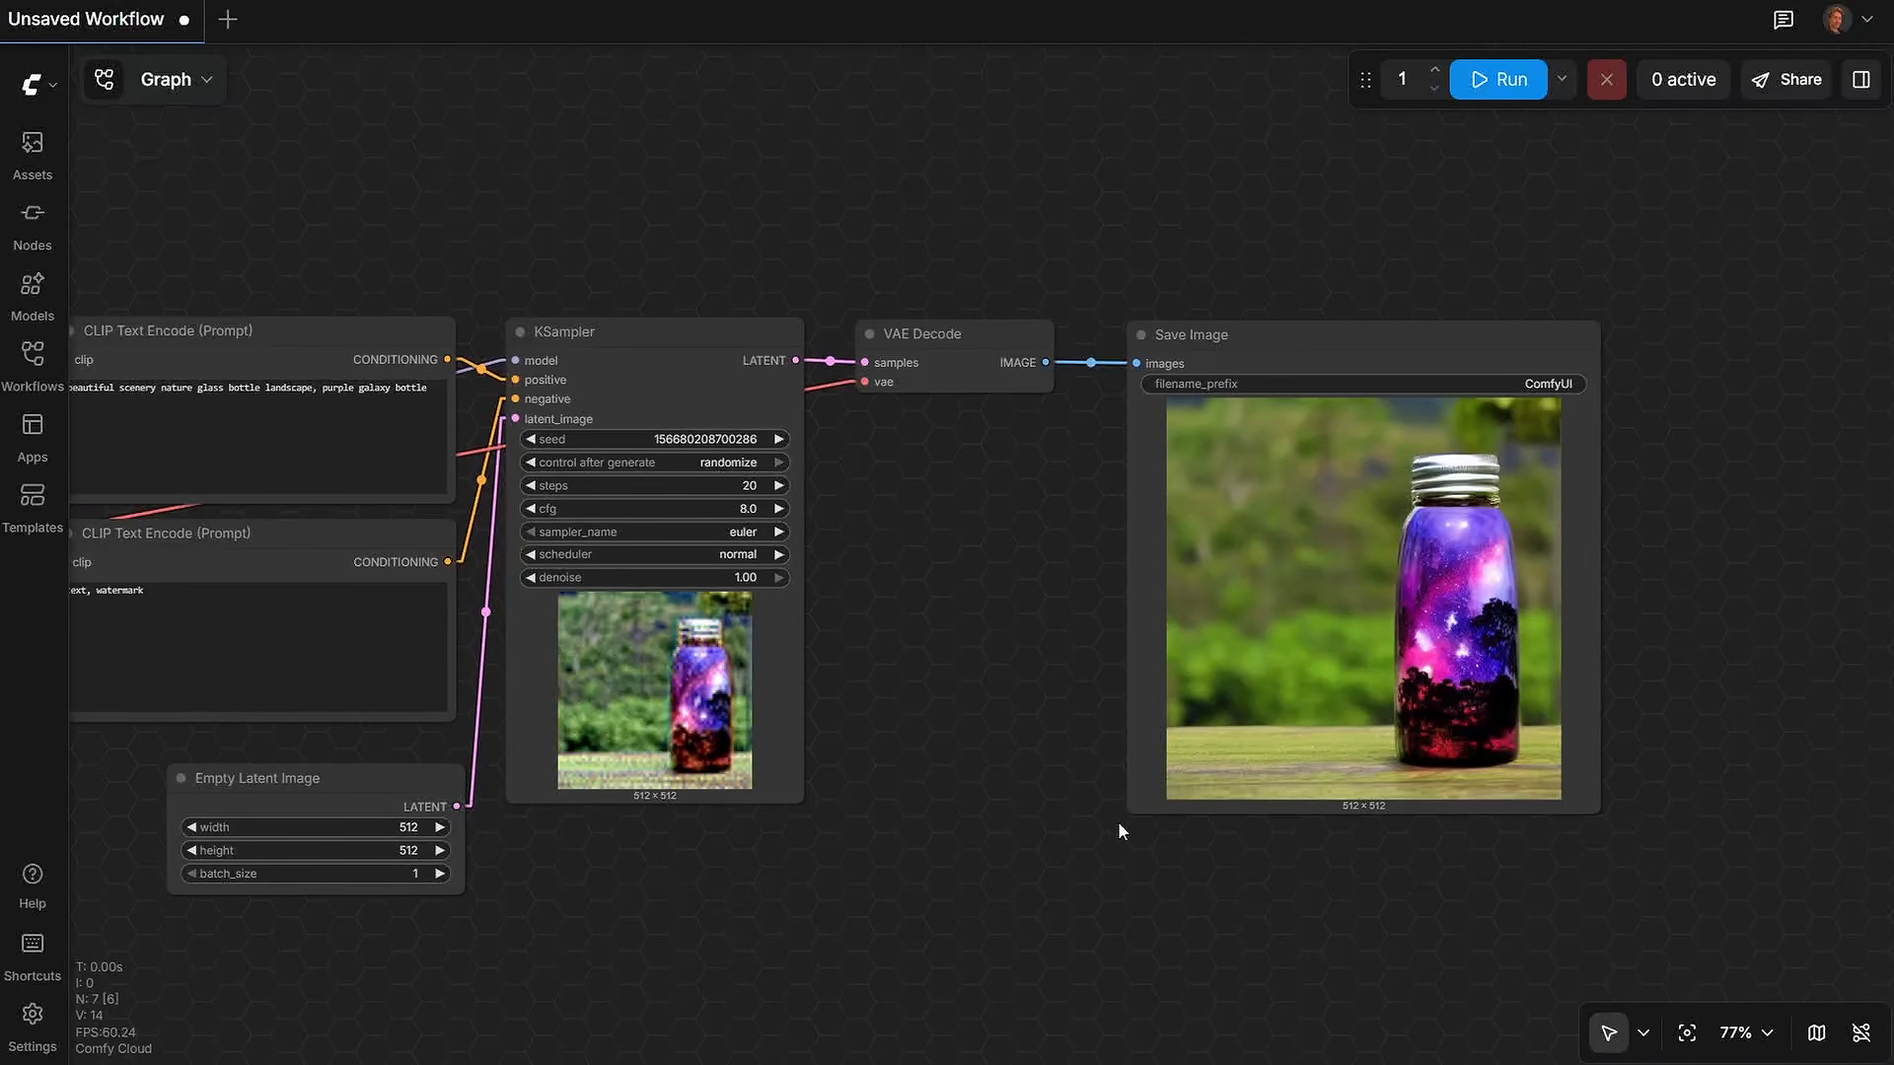
left_click_drag(1087, 758, 1345, 592)
scroll(1004, 701, "down", 9)
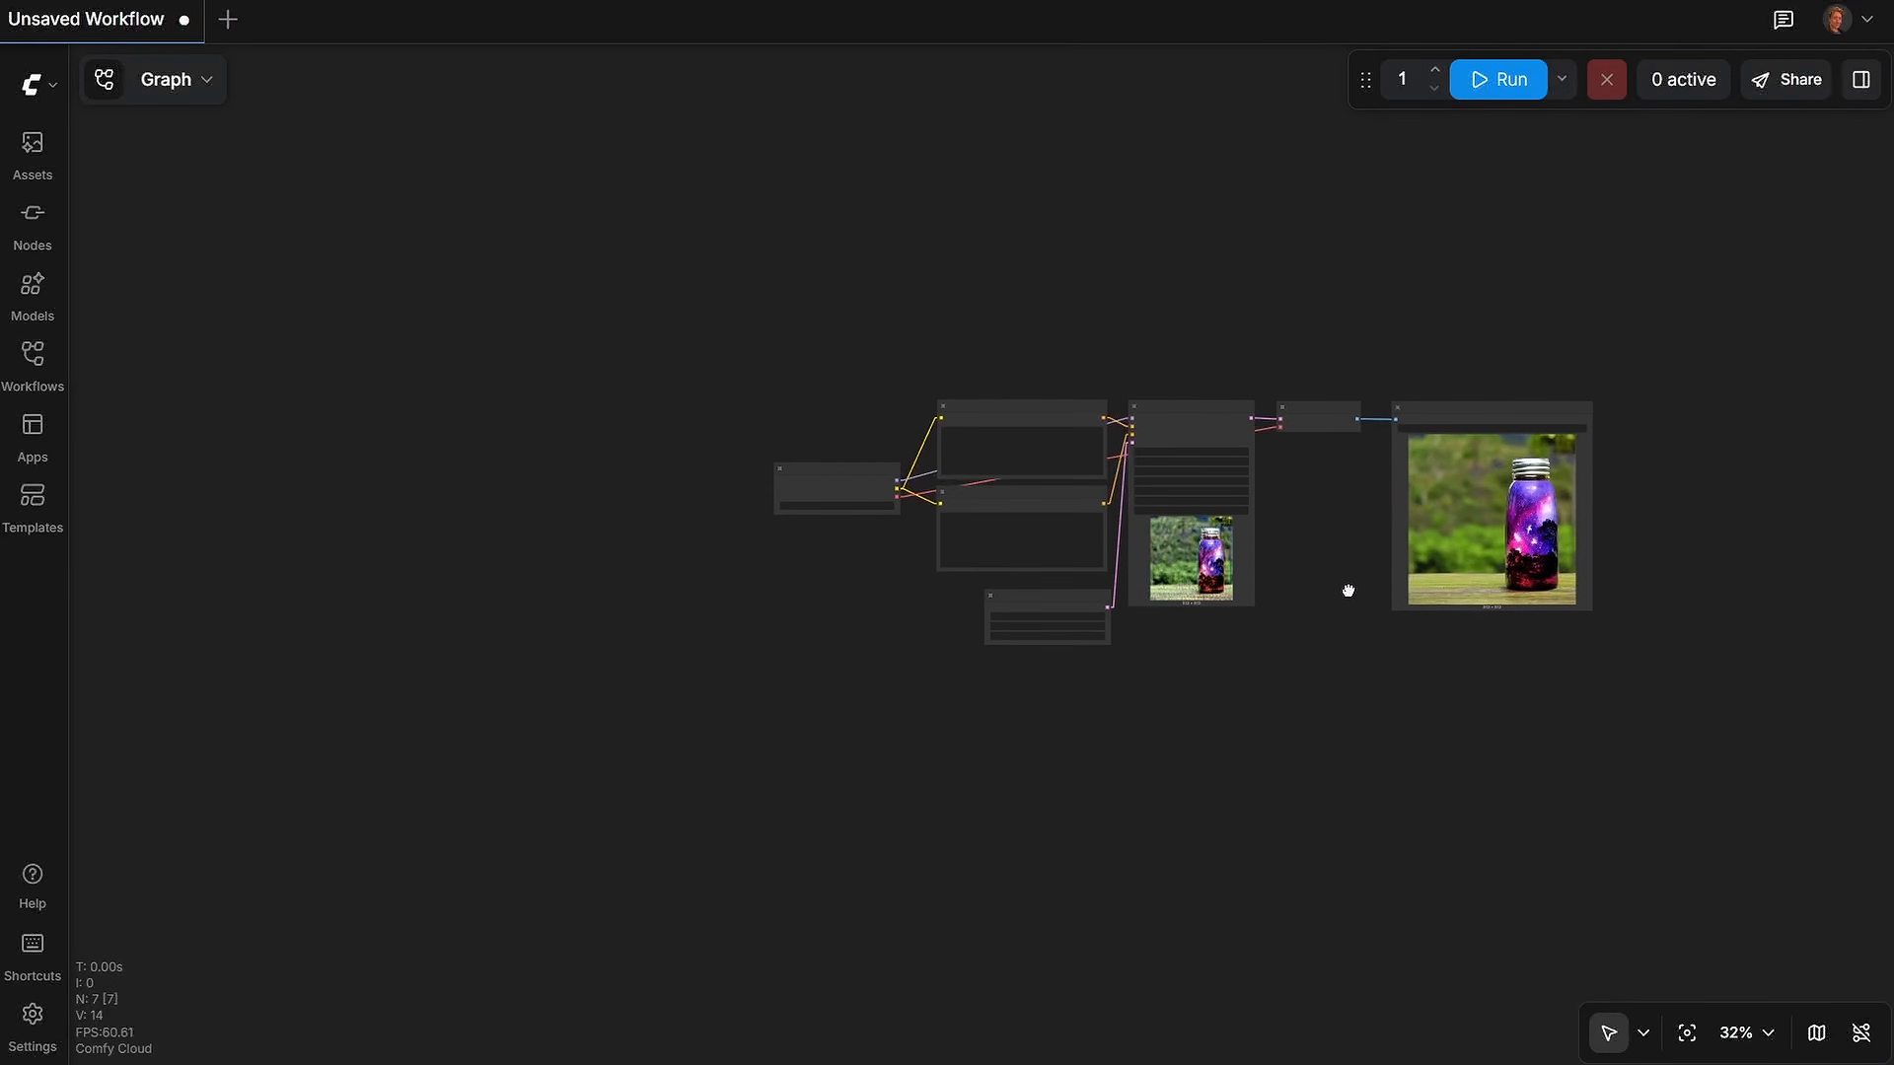
left_click(1496, 403)
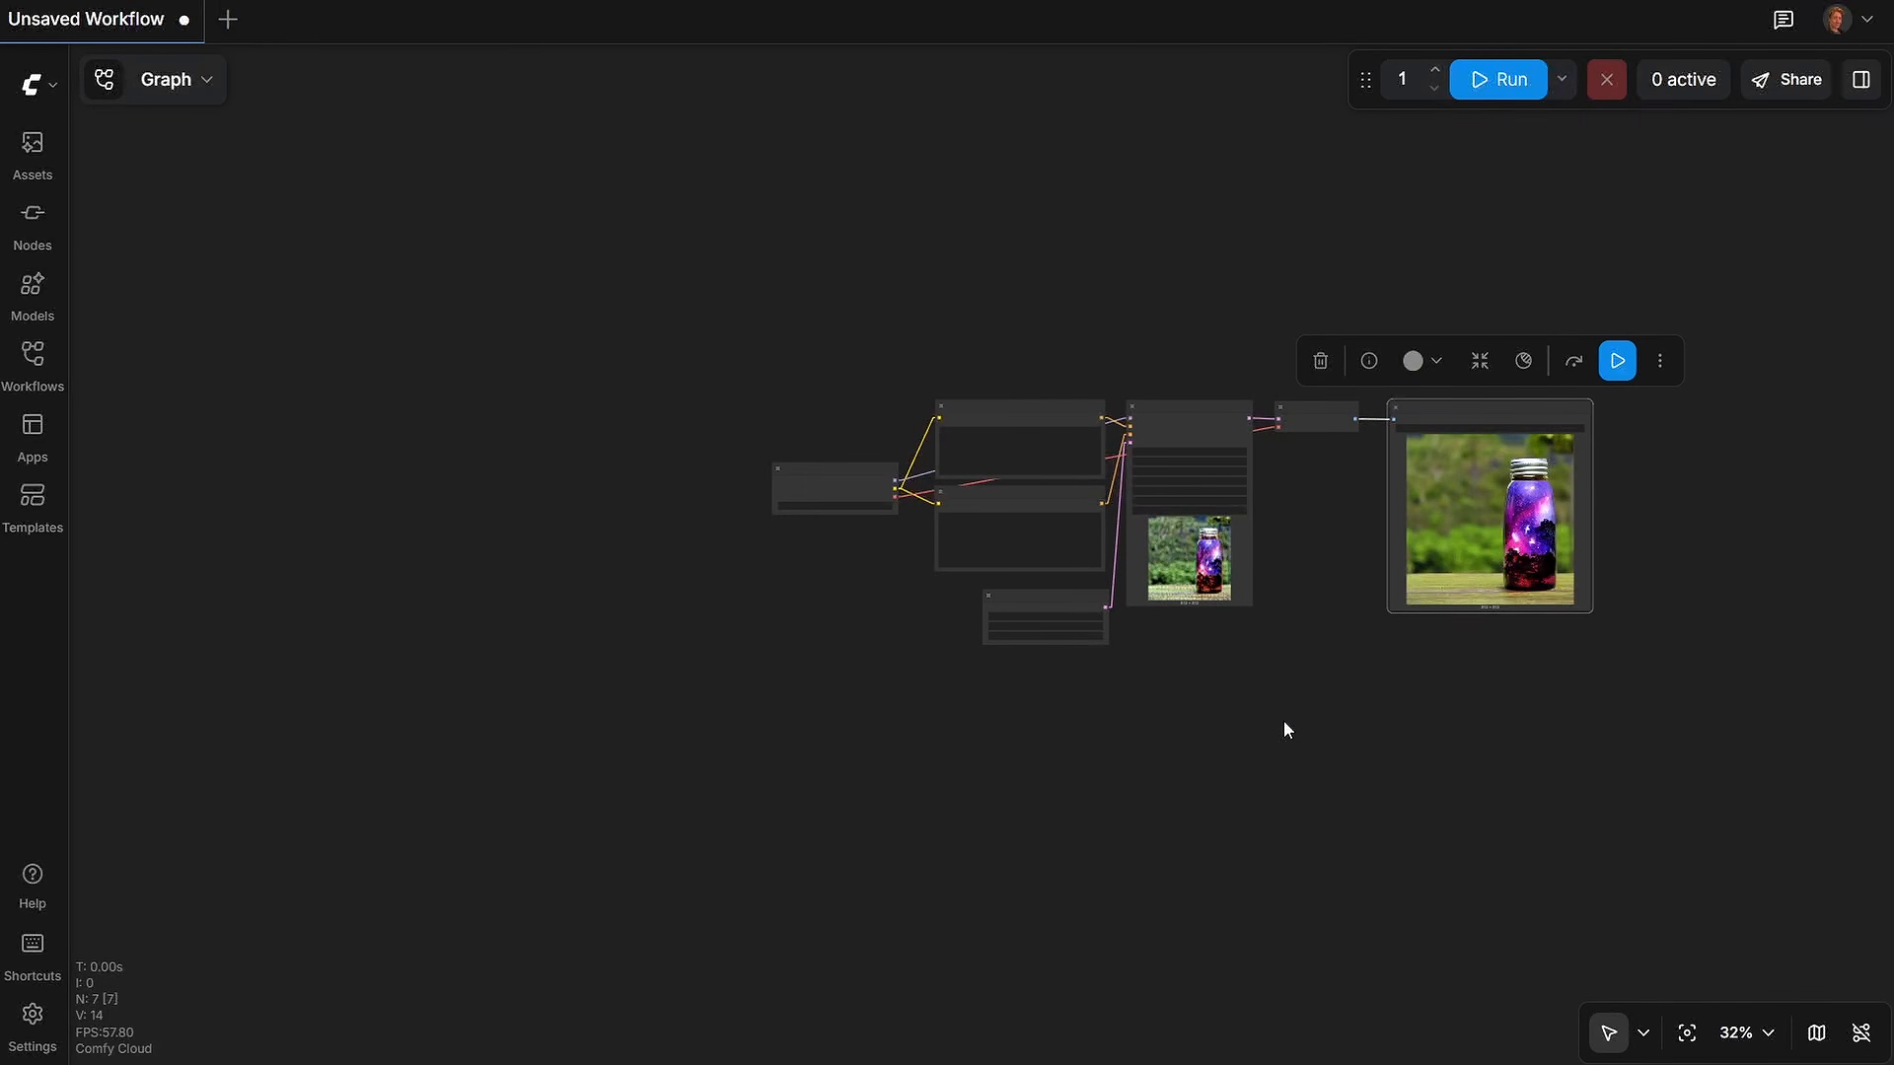
left_click(1689, 1043)
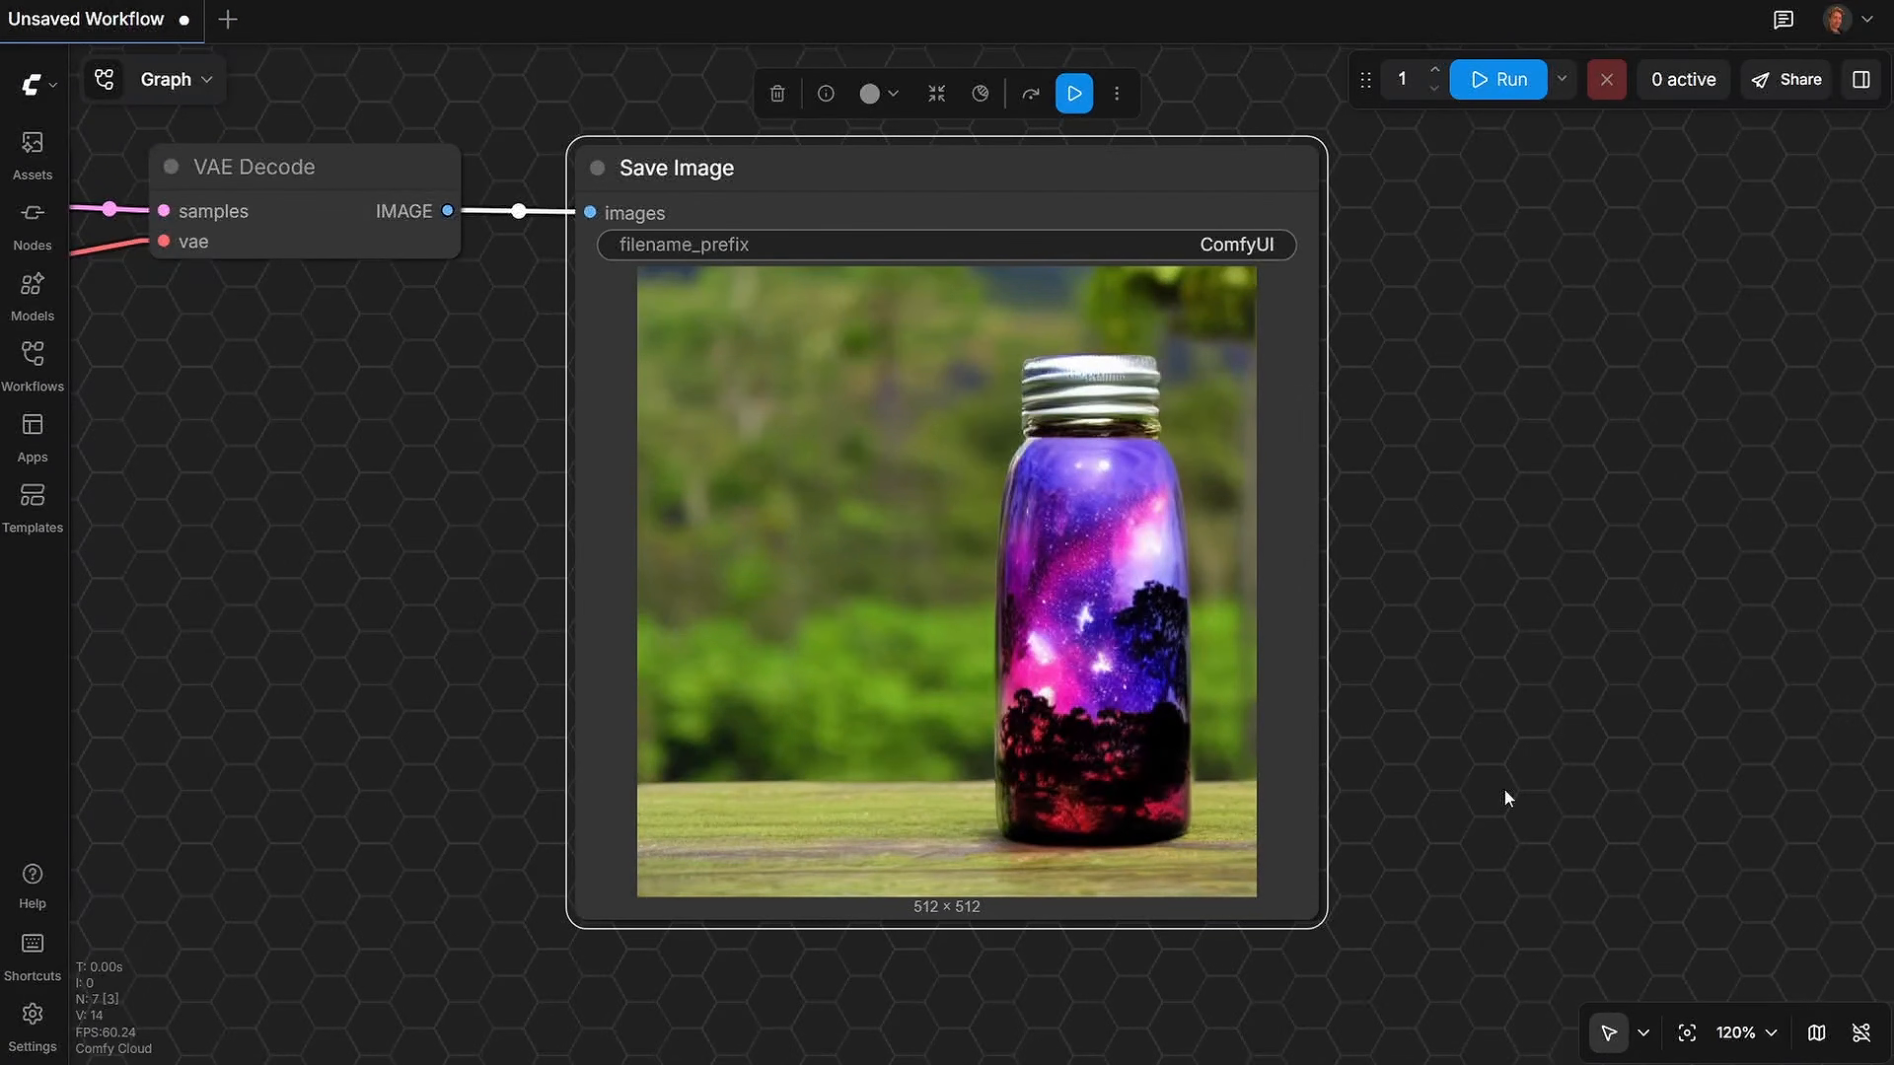
Step: Compare the words "purple galaxy bottle" in the positive prompt with the generated image in the Save Image node
scroll(1440, 698, "down", 6)
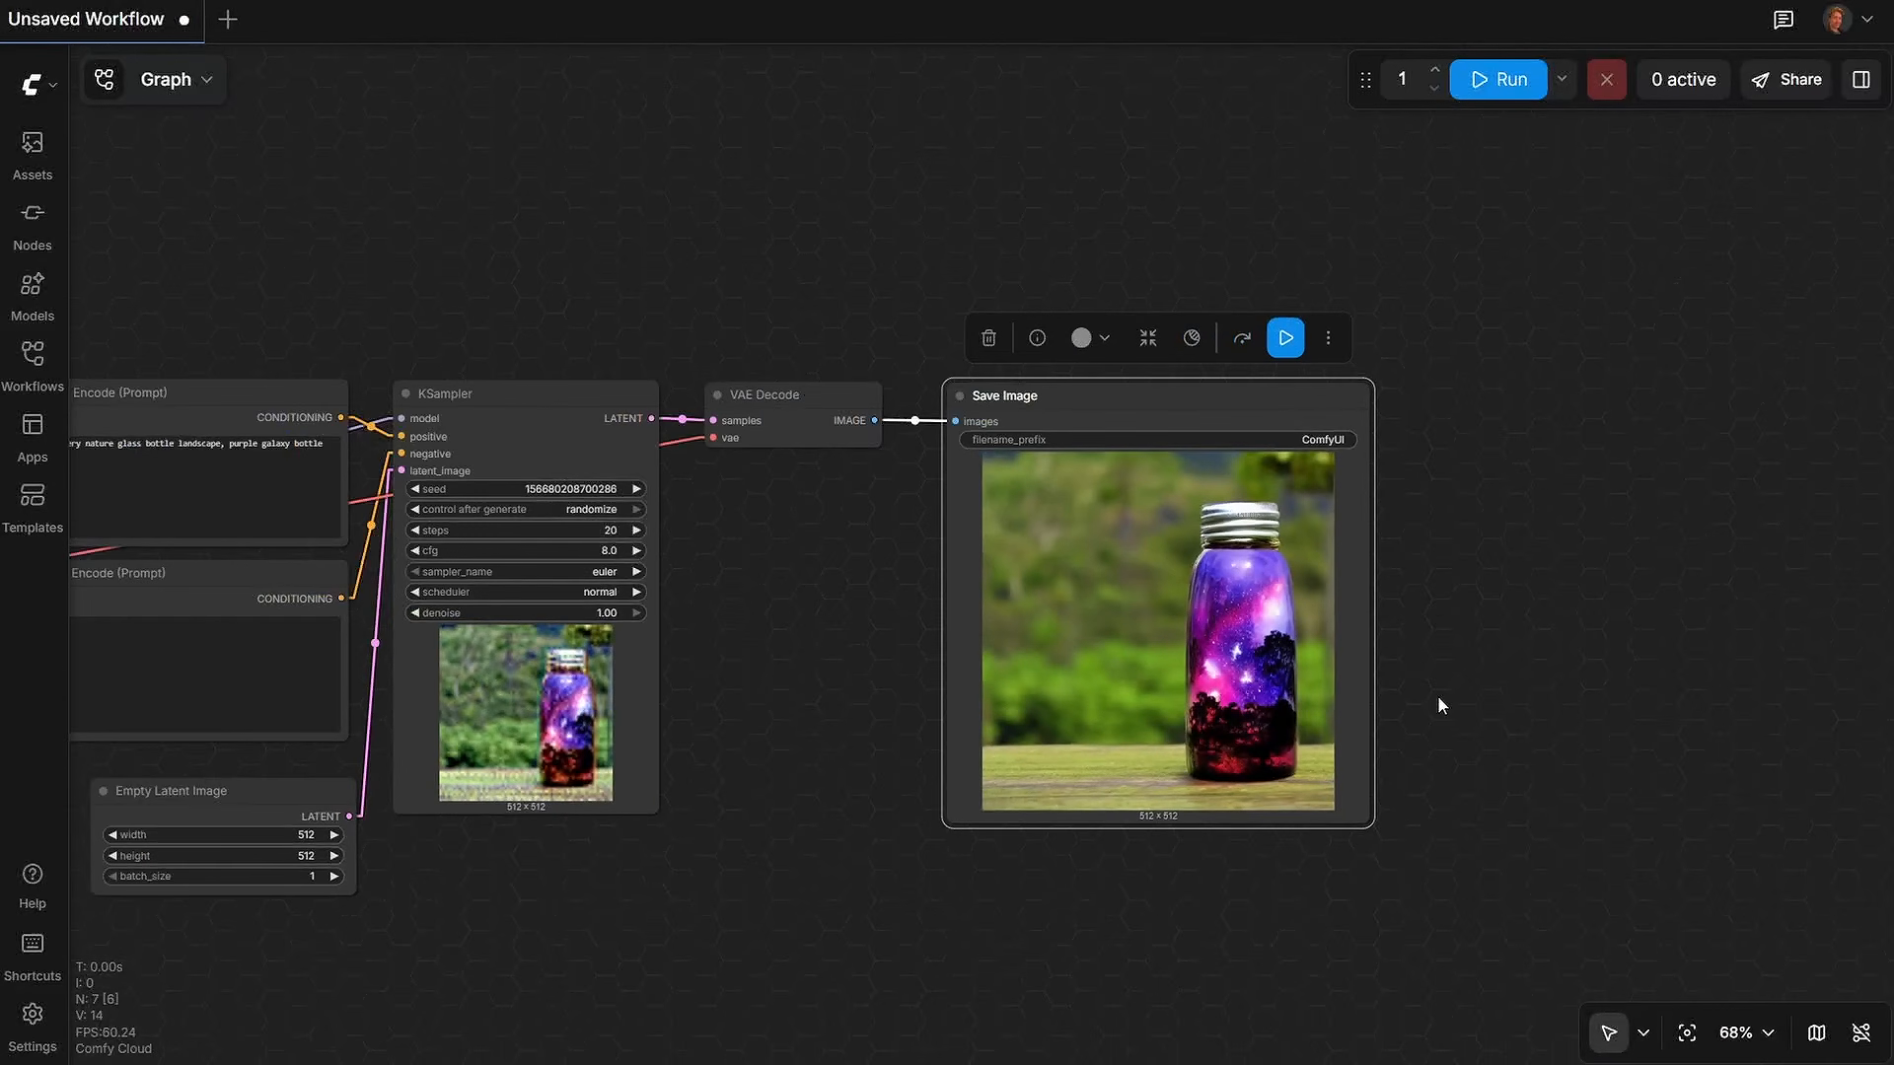
left_click_drag(635, 626, 823, 605)
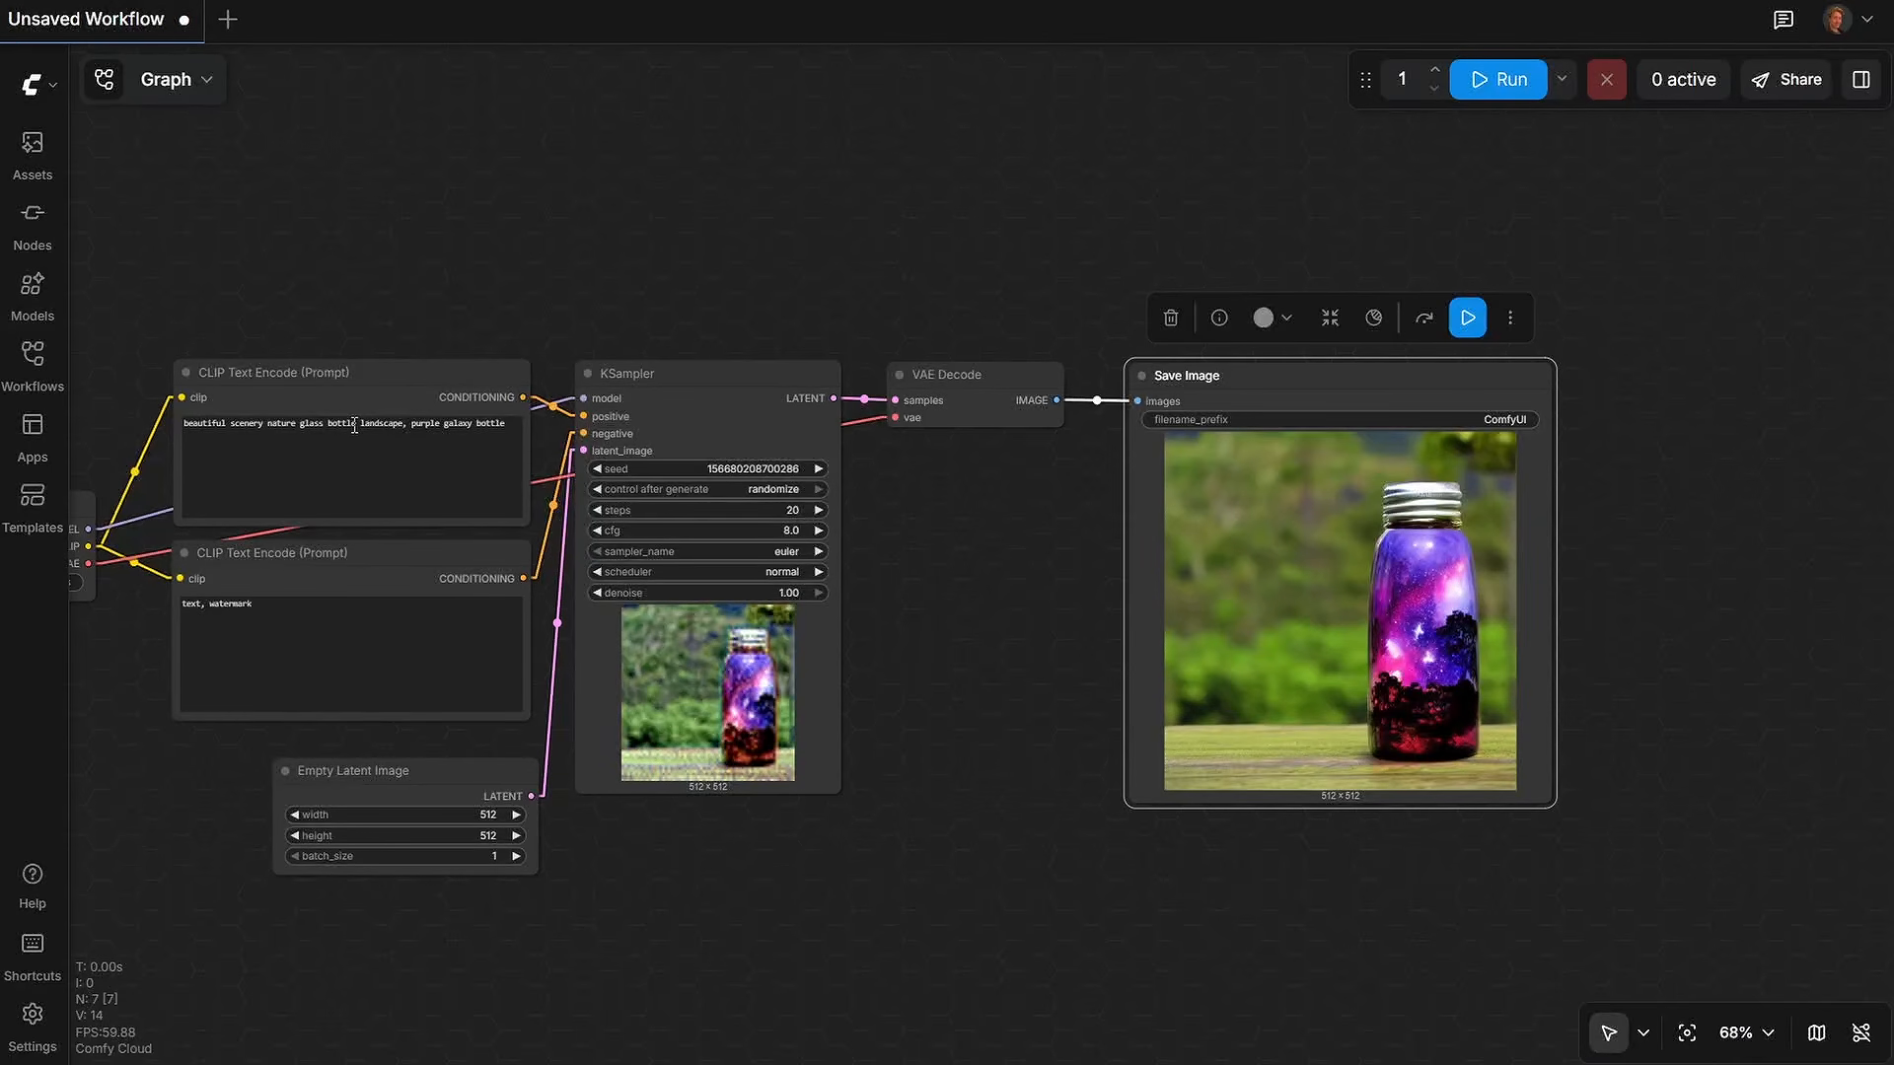
left_click_drag(512, 425, 412, 425)
left_click(411, 427)
scroll(1416, 629, "up", 5)
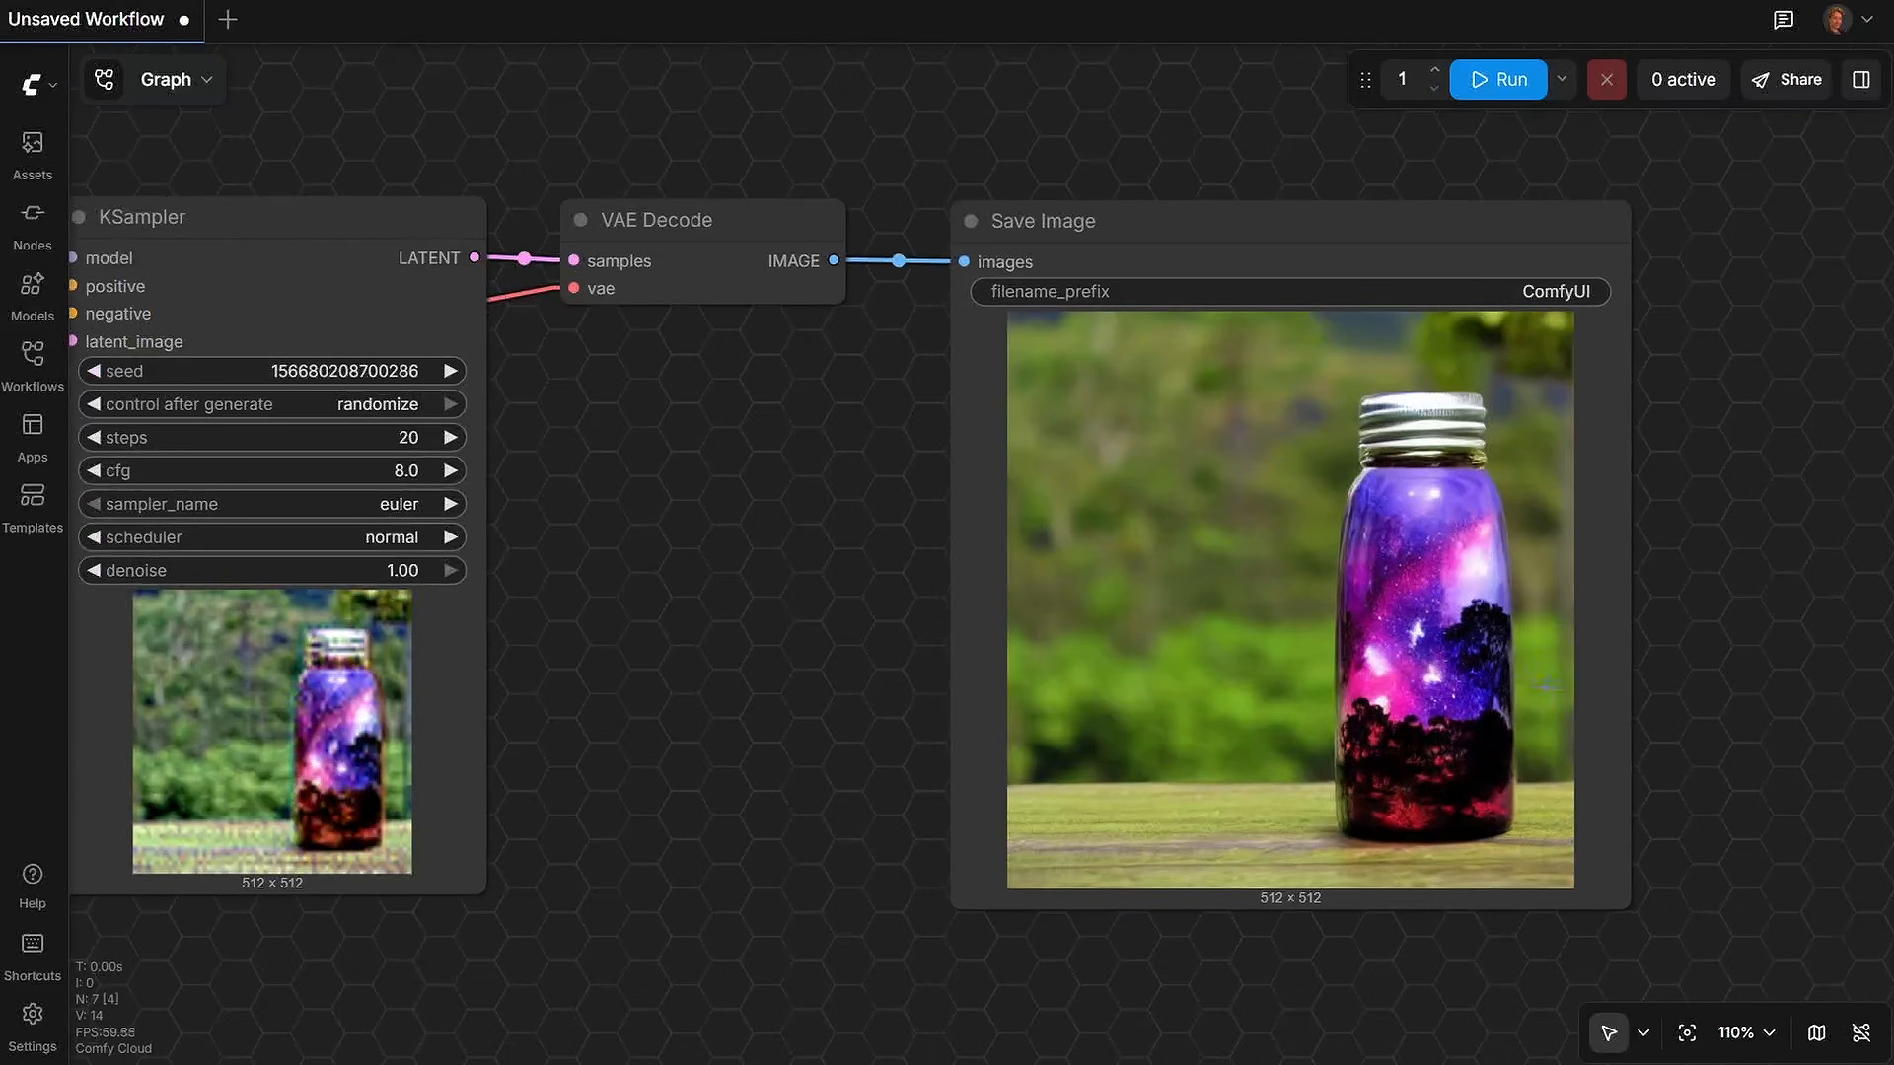
scroll(1352, 712, "down", 6)
Step: Move the Load Checkpoint node up so it sits beside the upper CLIP Text Encode node
left_click_drag(1034, 791, 1548, 799)
scroll(640, 624, "up", 5)
left_click_drag(548, 569, 521, 456)
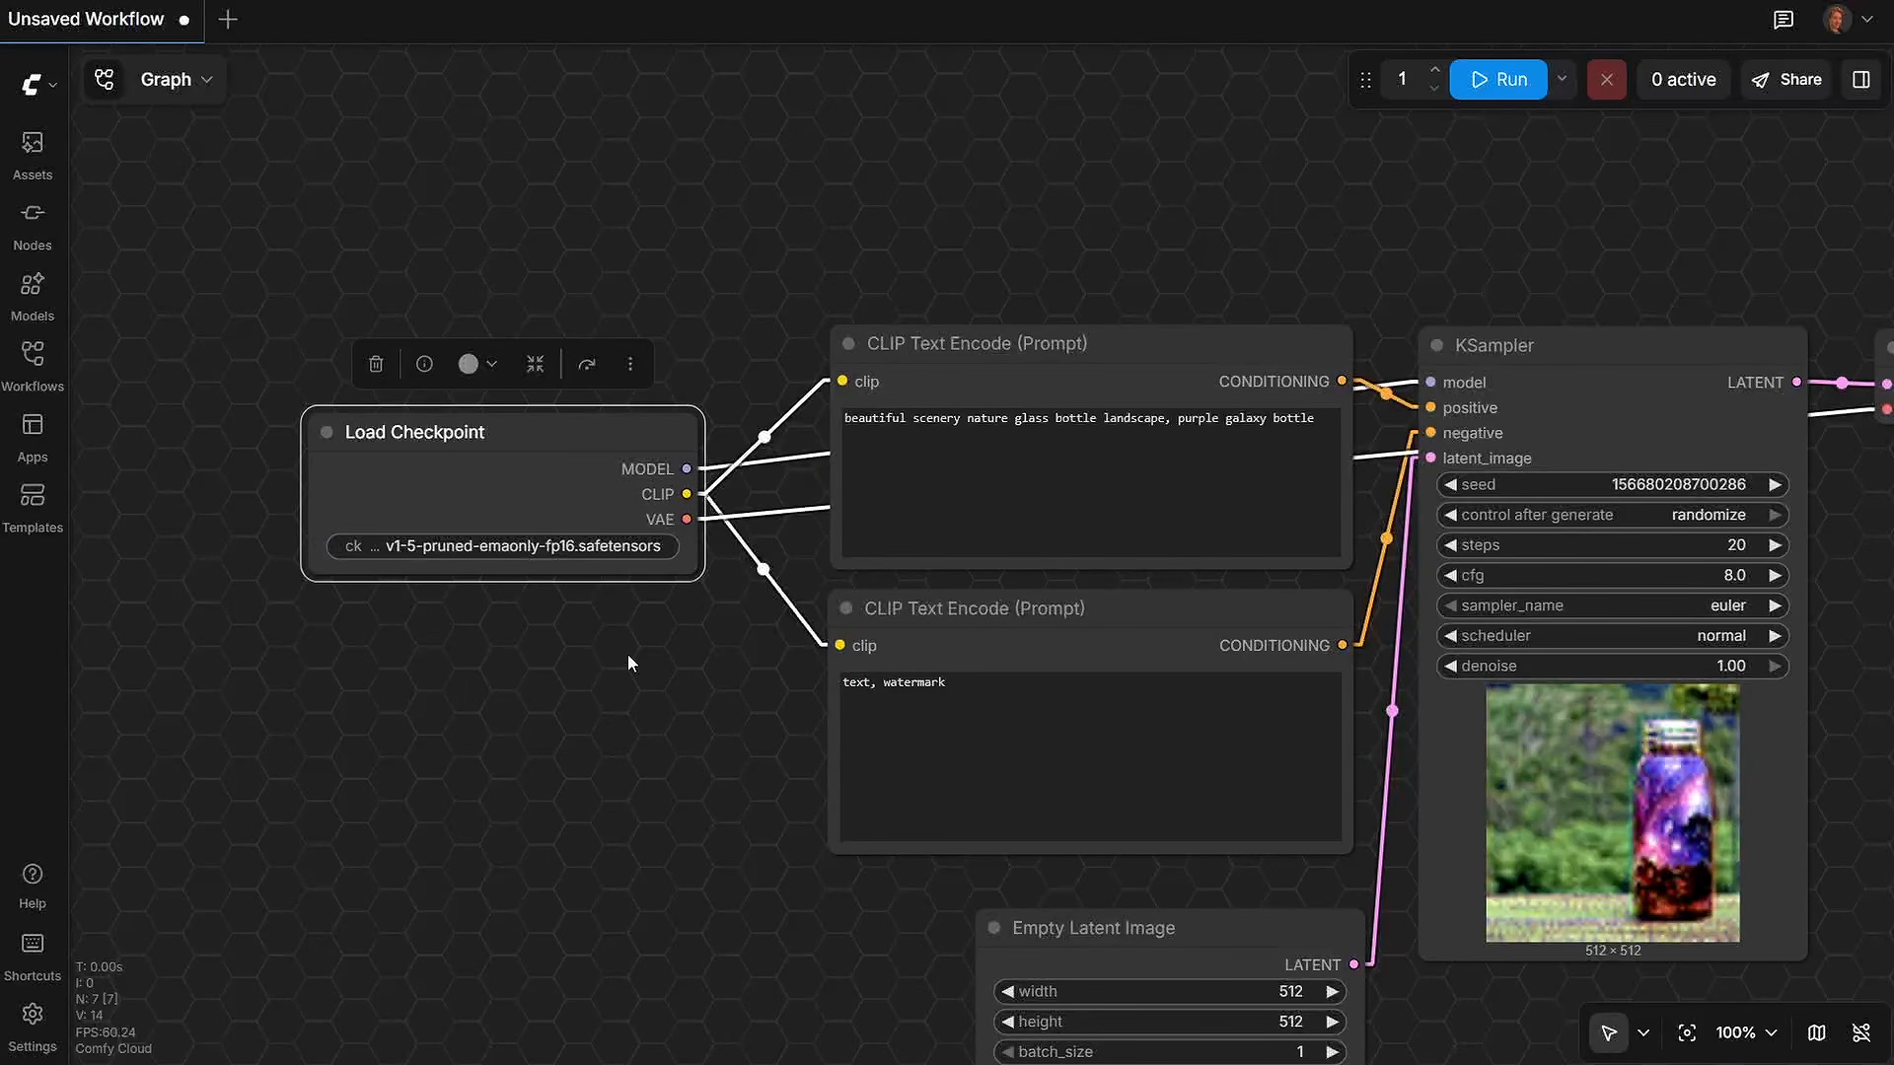
scroll(628, 654, "down", 5)
left_click_drag(649, 673, 406, 655)
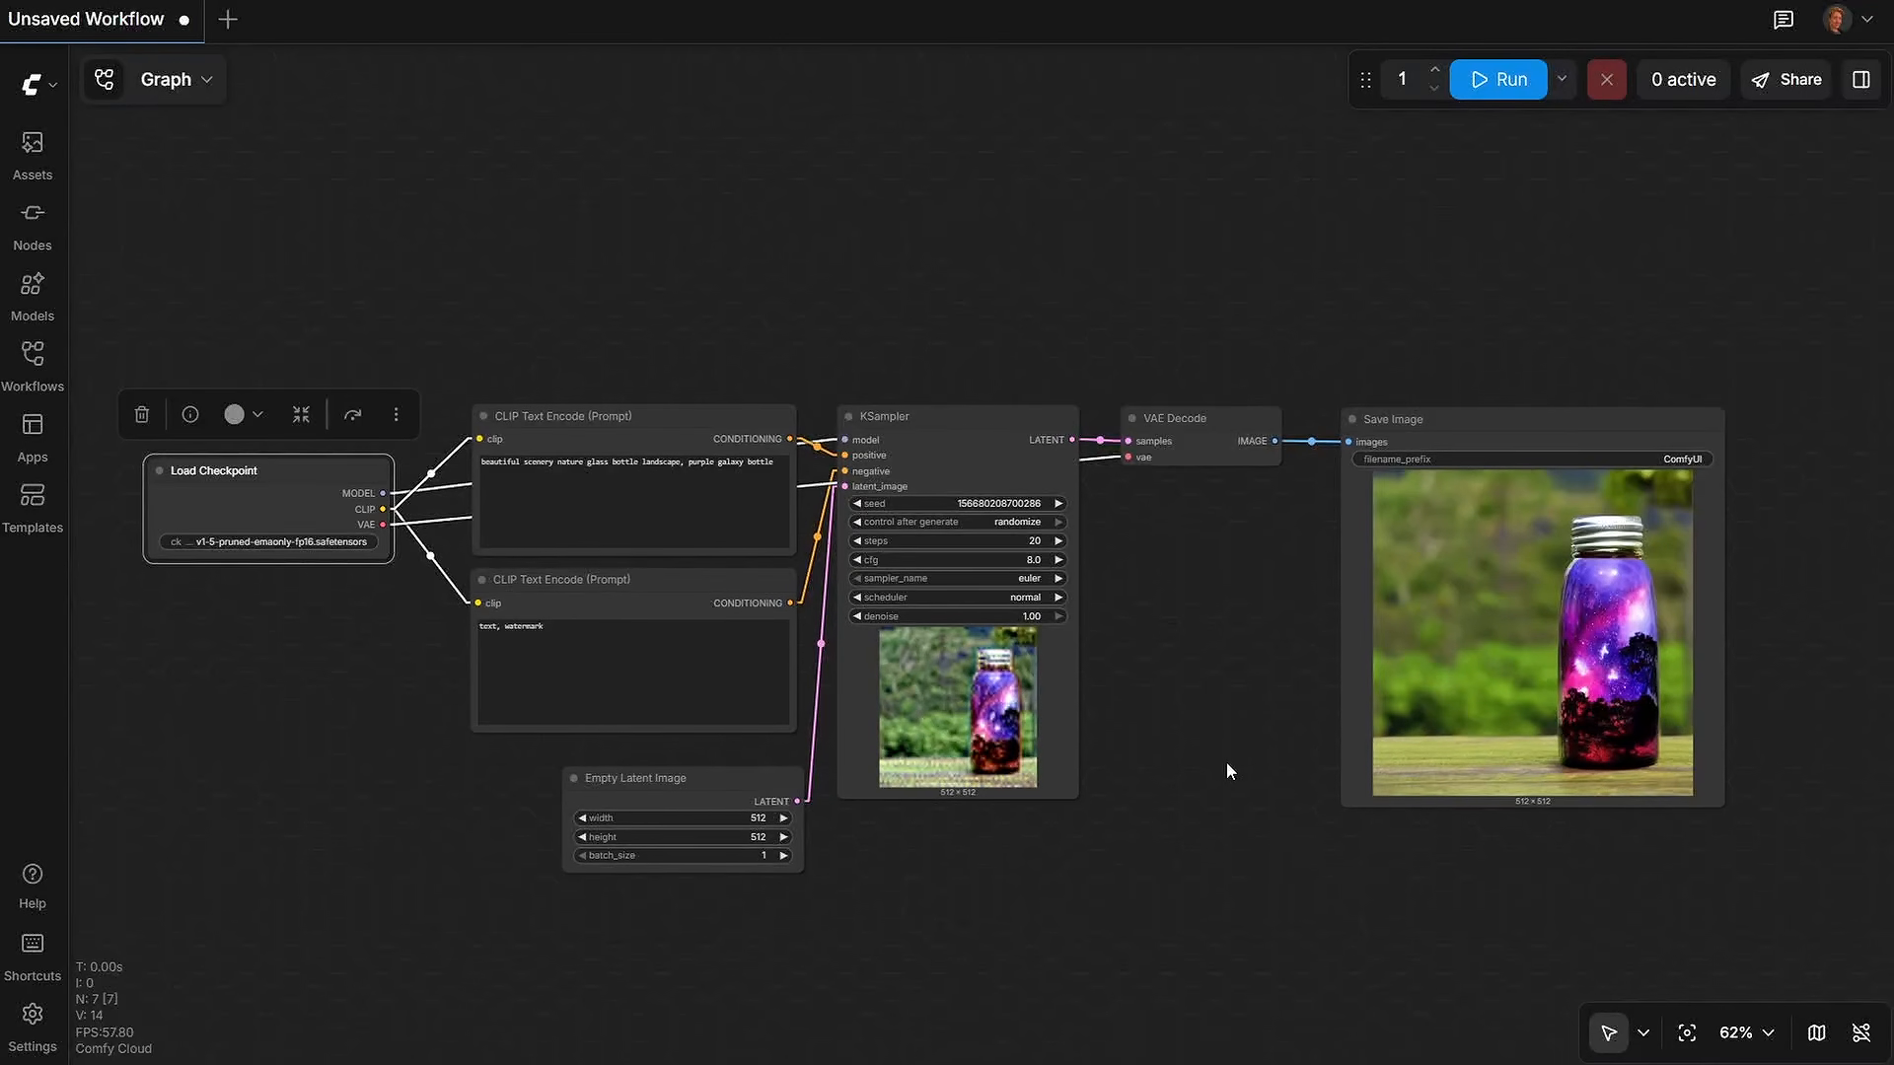
left_click_drag(1226, 769, 1239, 736)
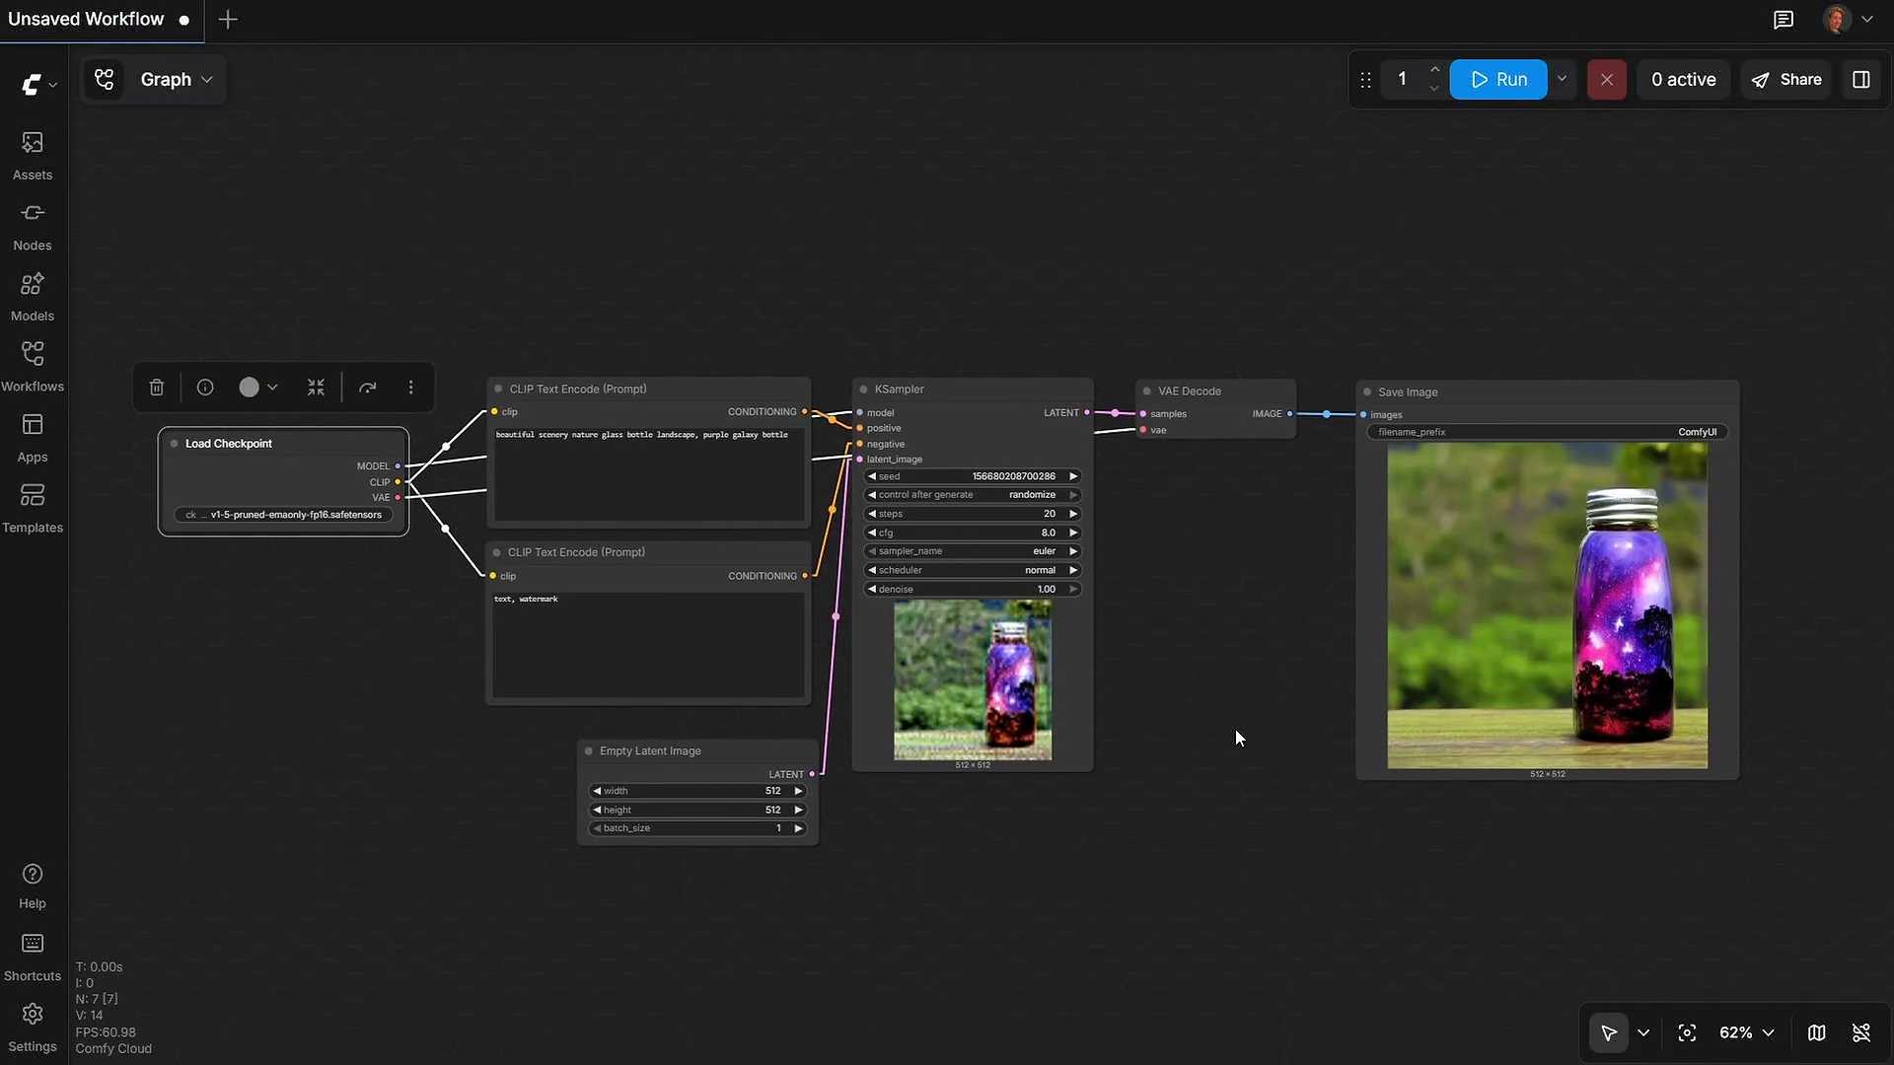
Step: Browse the checkpoints available to the Load Checkpoint node through to the end of the list, and close the browser without choosing one
left_click(307, 512)
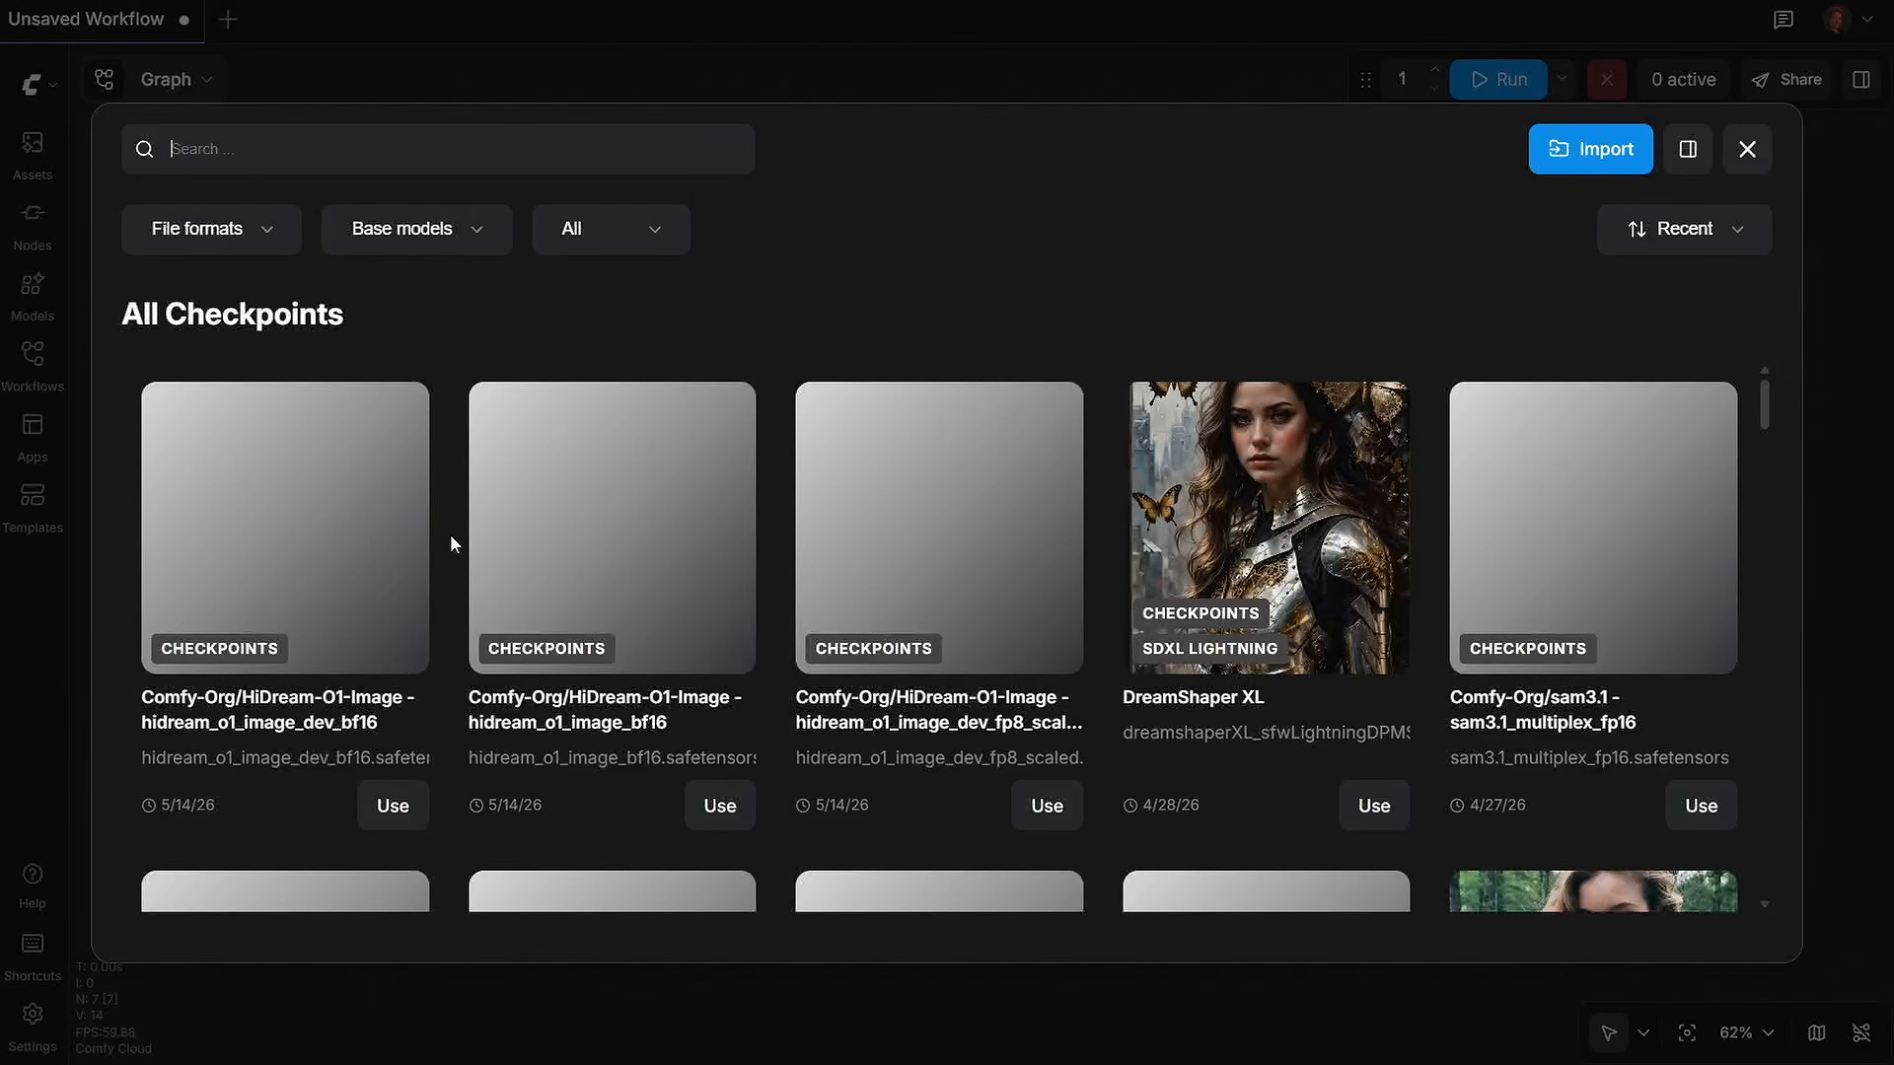
scroll(451, 538, "down", 10)
scroll(450, 534, "down", 15)
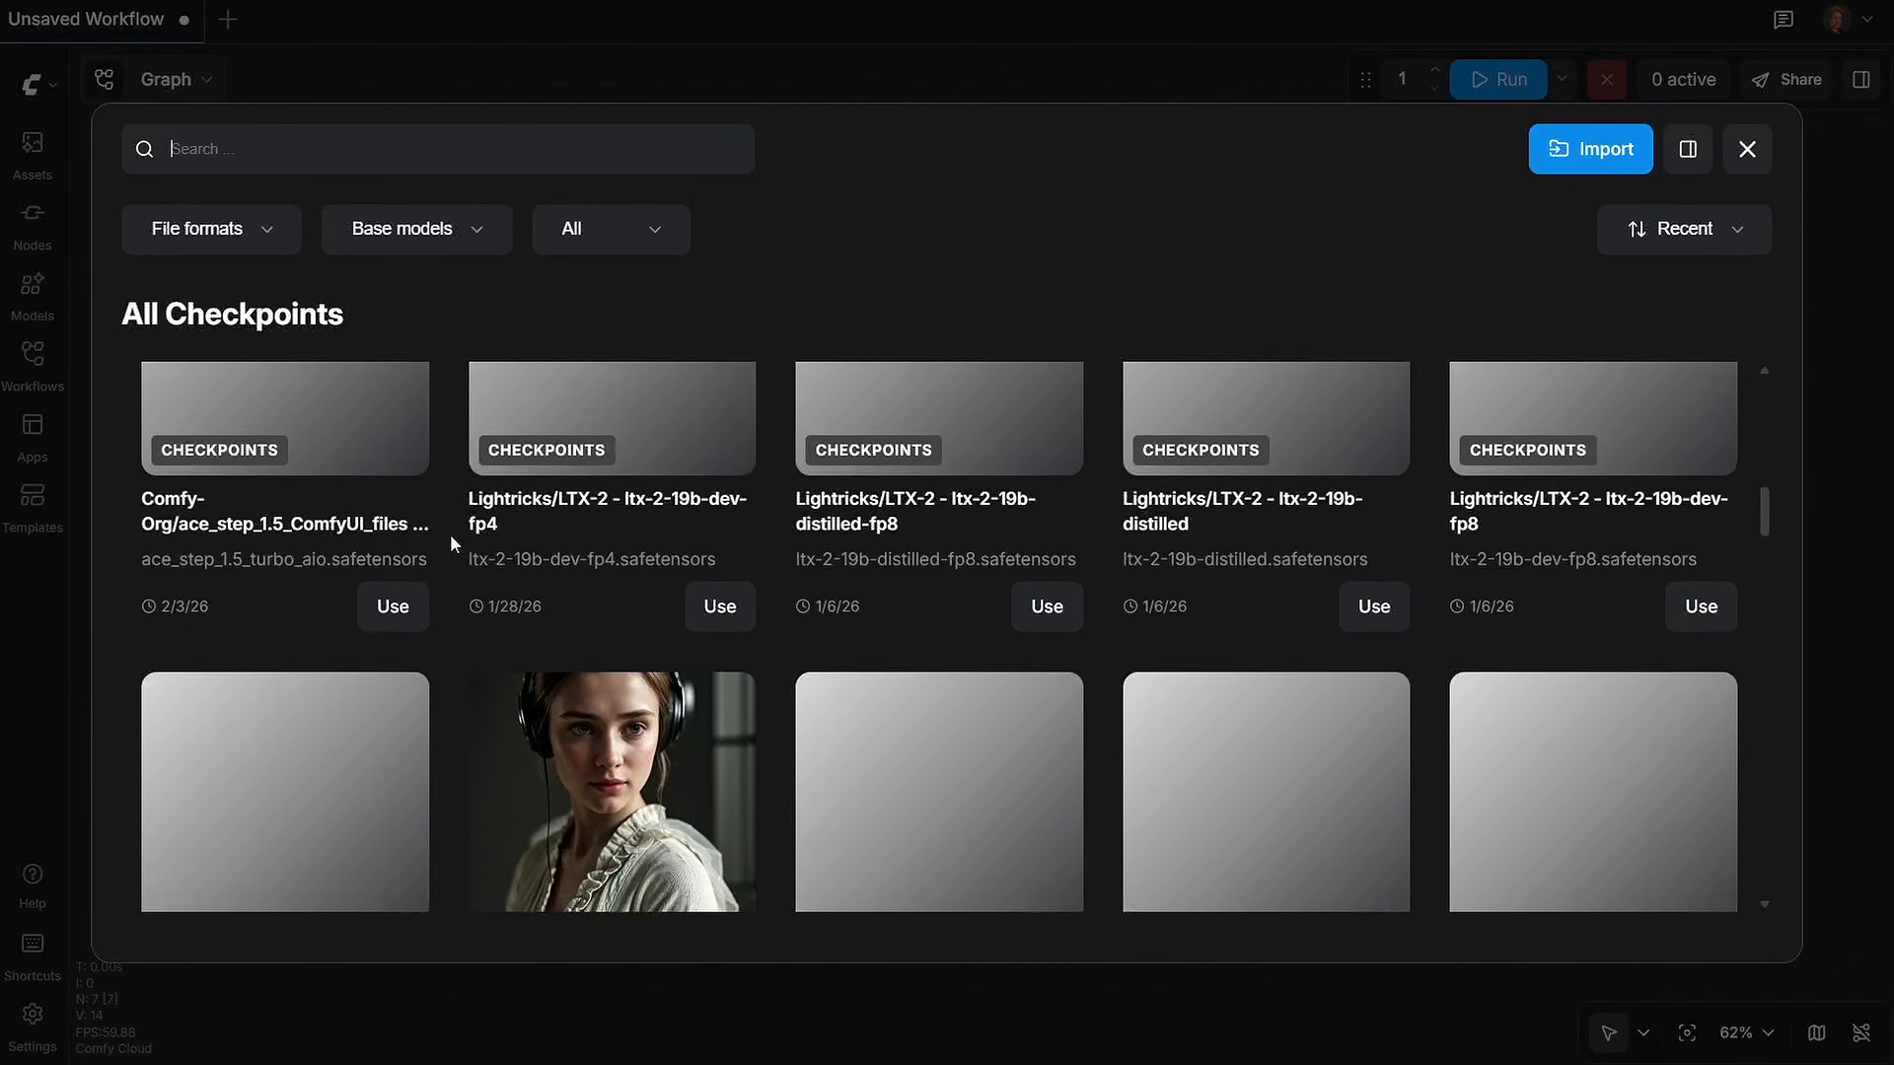
scroll(450, 537, "down", 12)
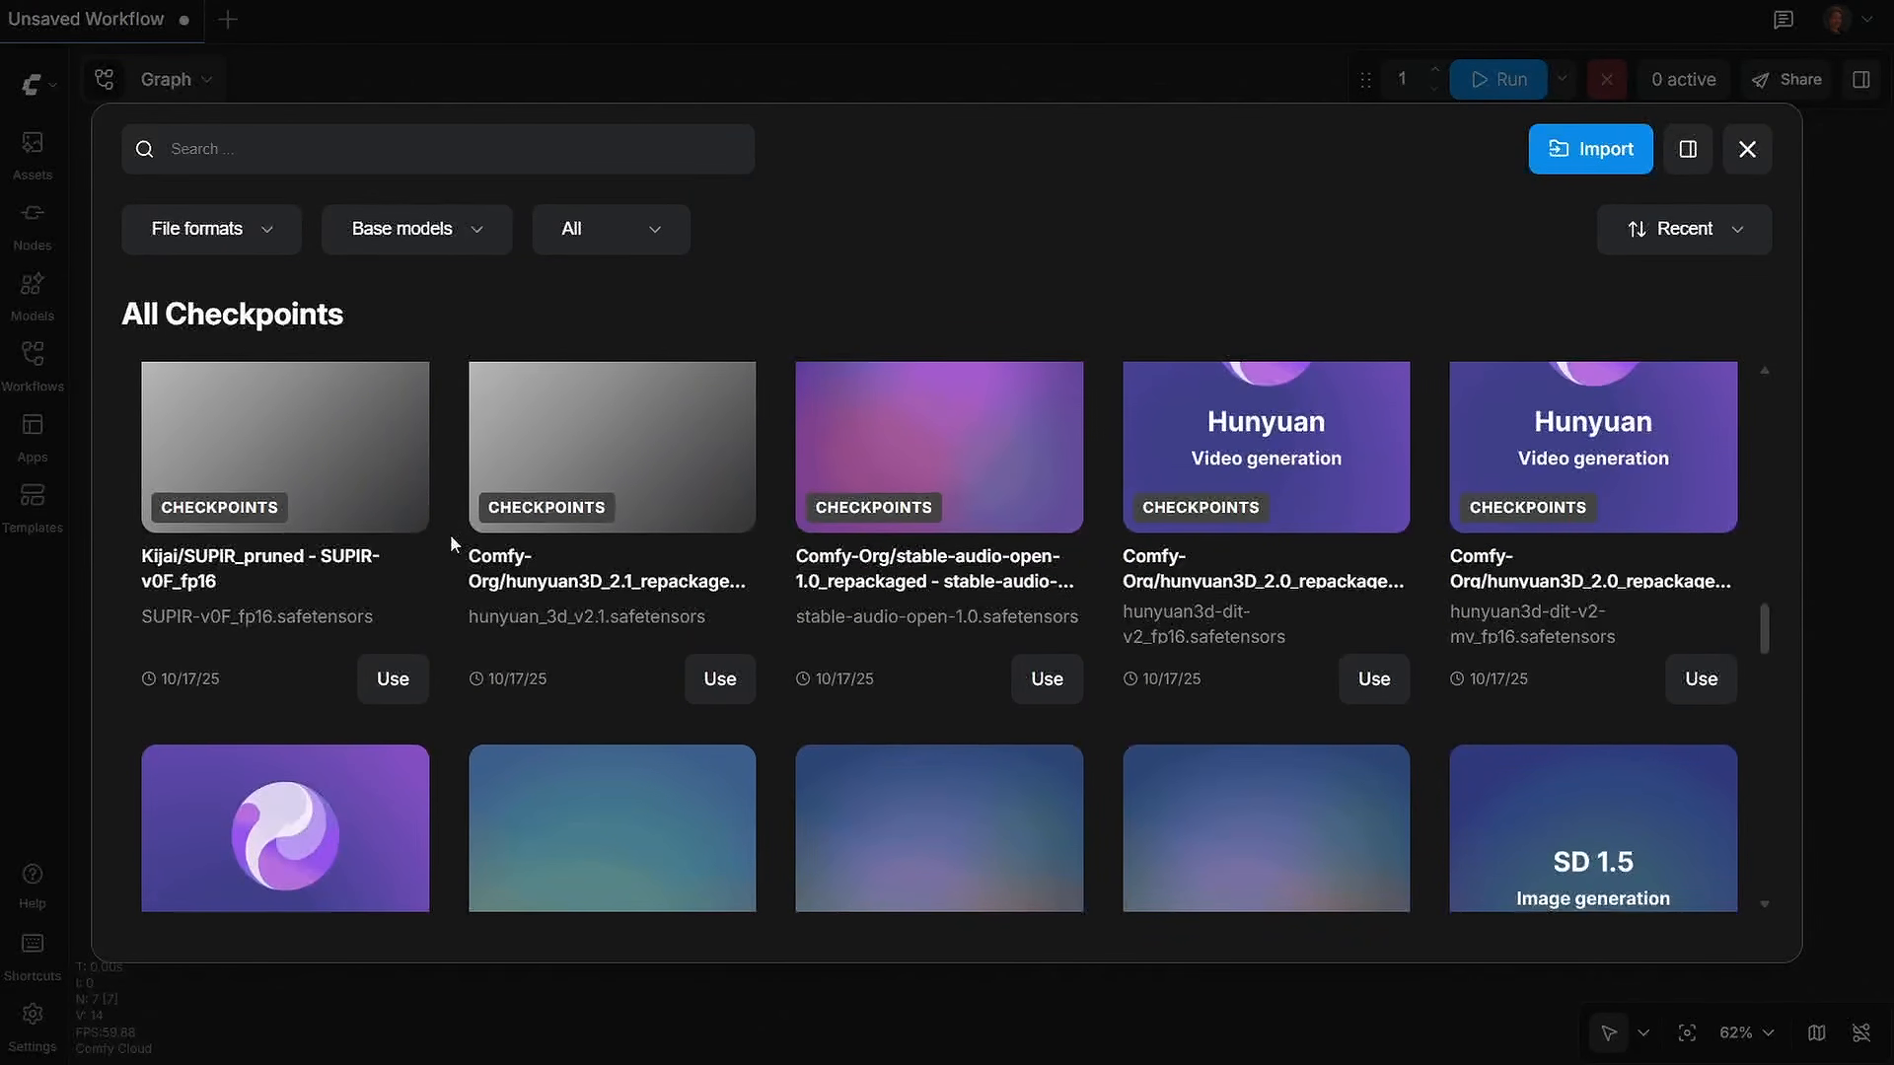
scroll(449, 534, "down", 5)
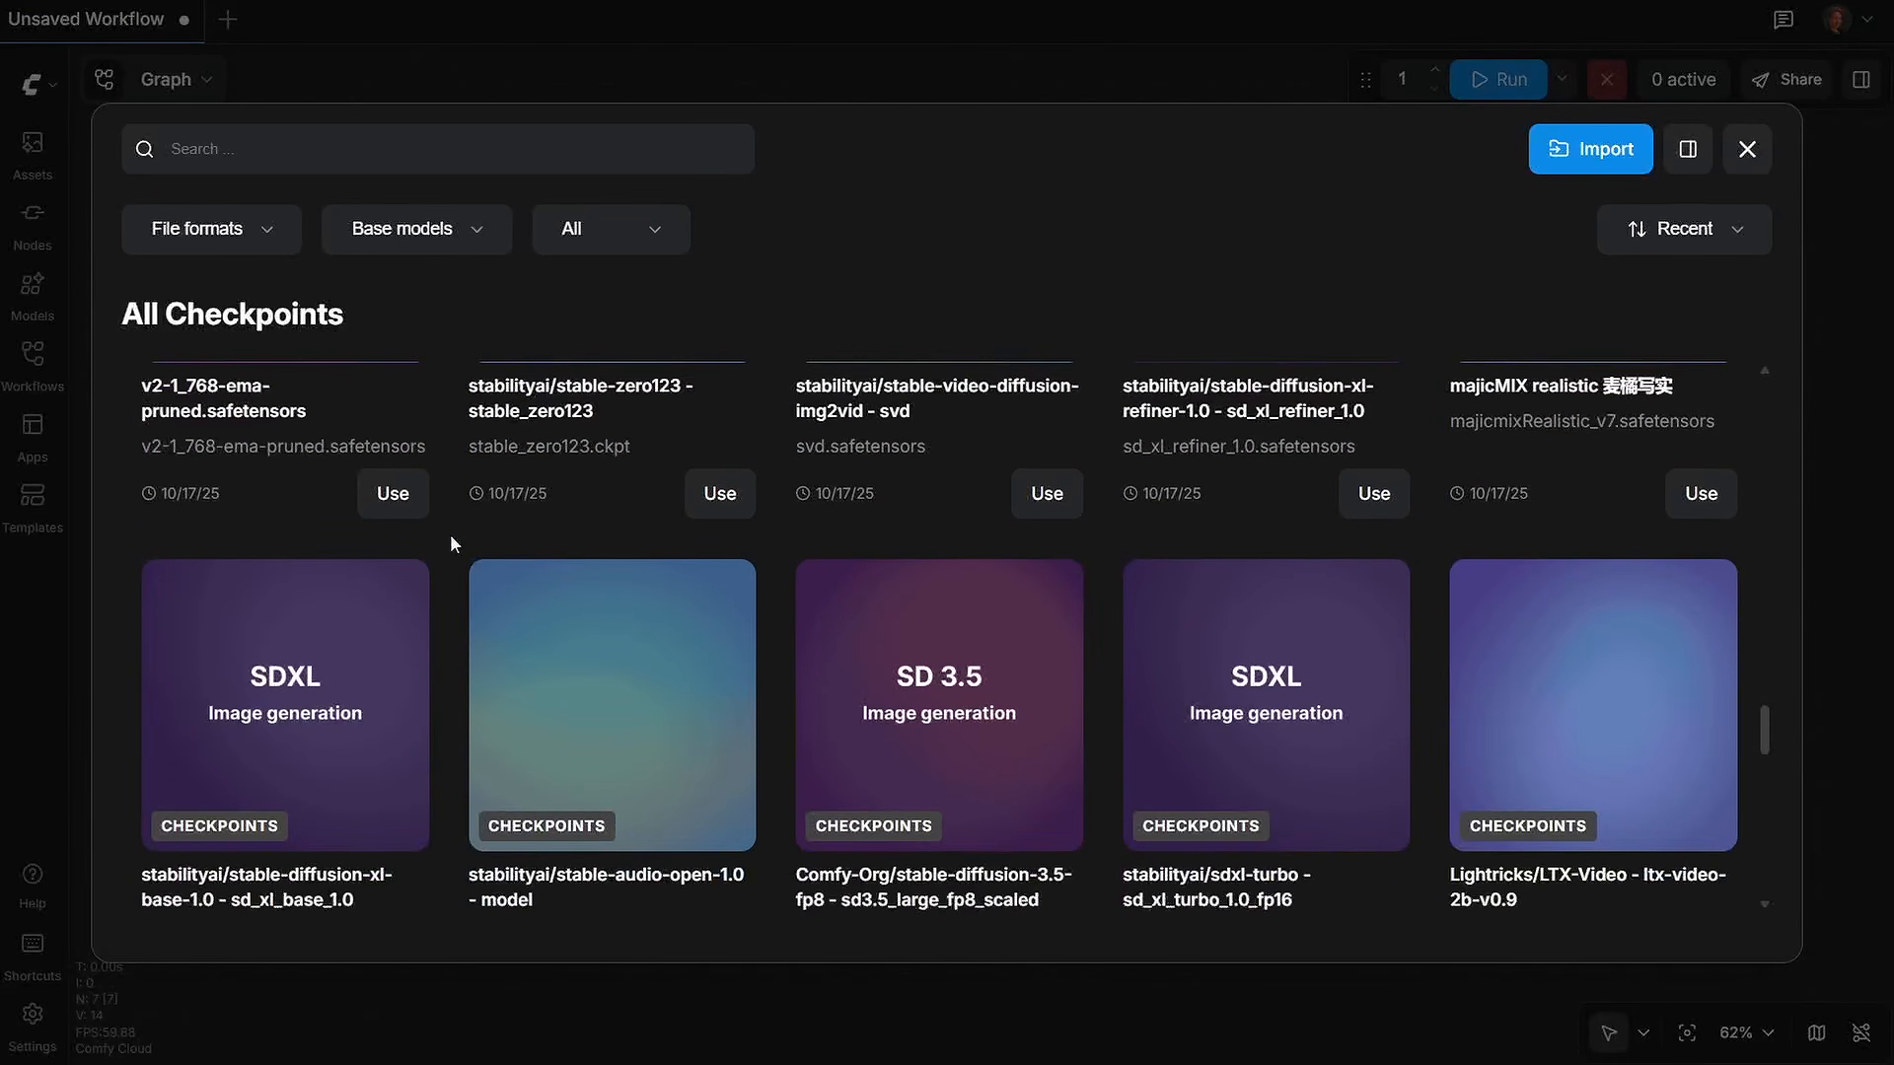
scroll(450, 534, "down", 3)
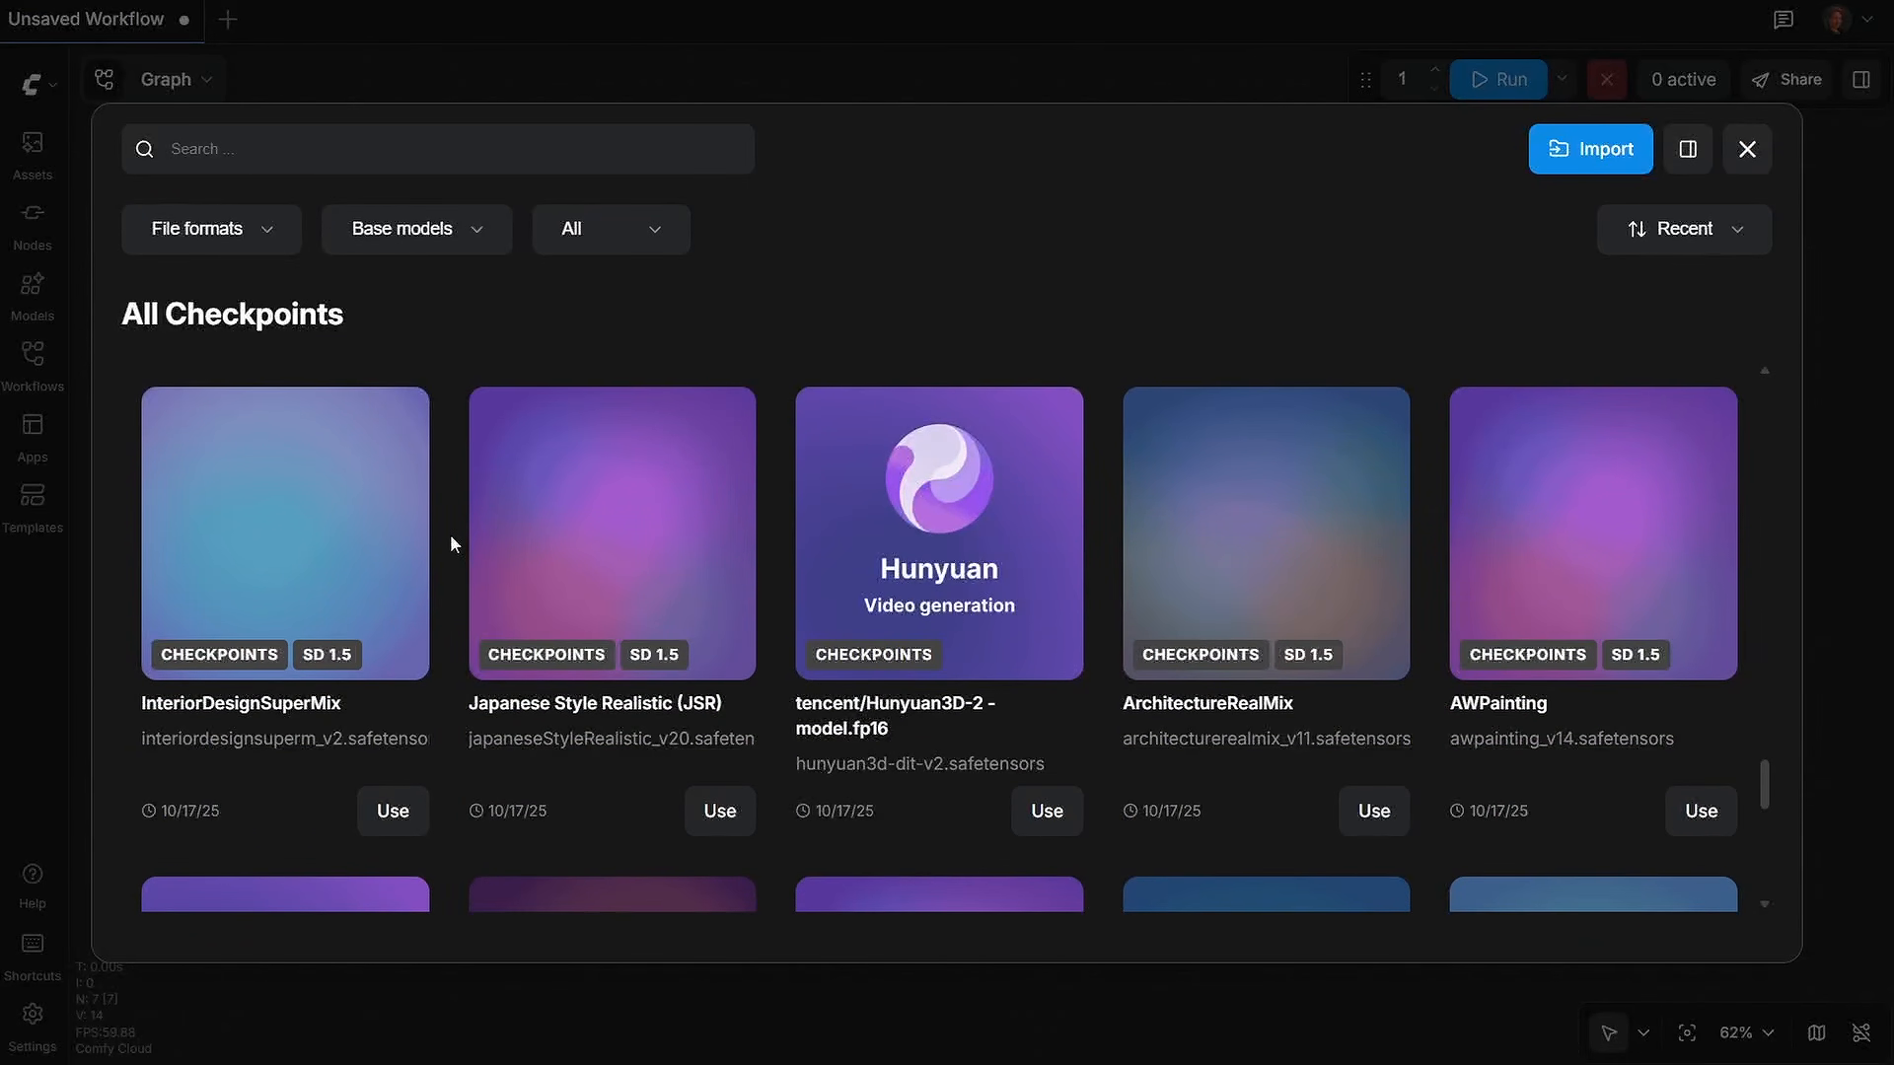
scroll(450, 535, "down", 8)
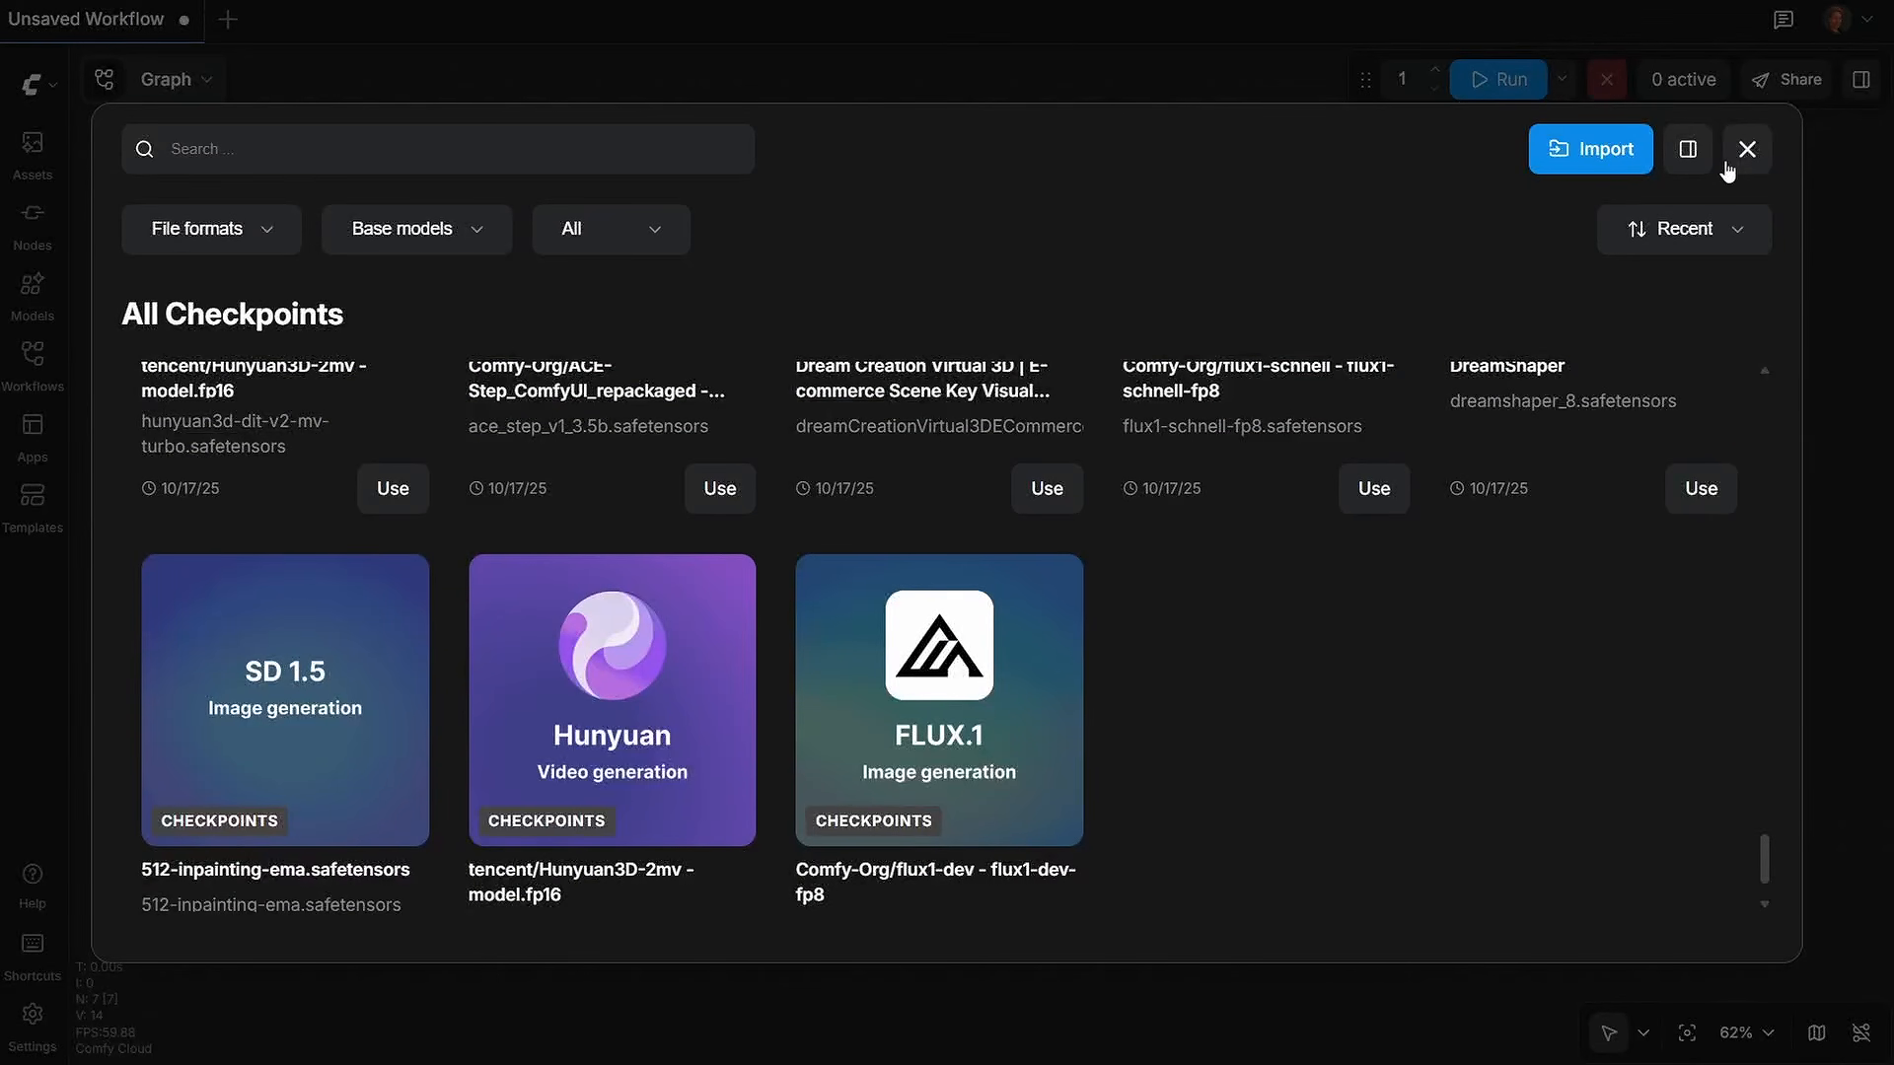
left_click(1747, 150)
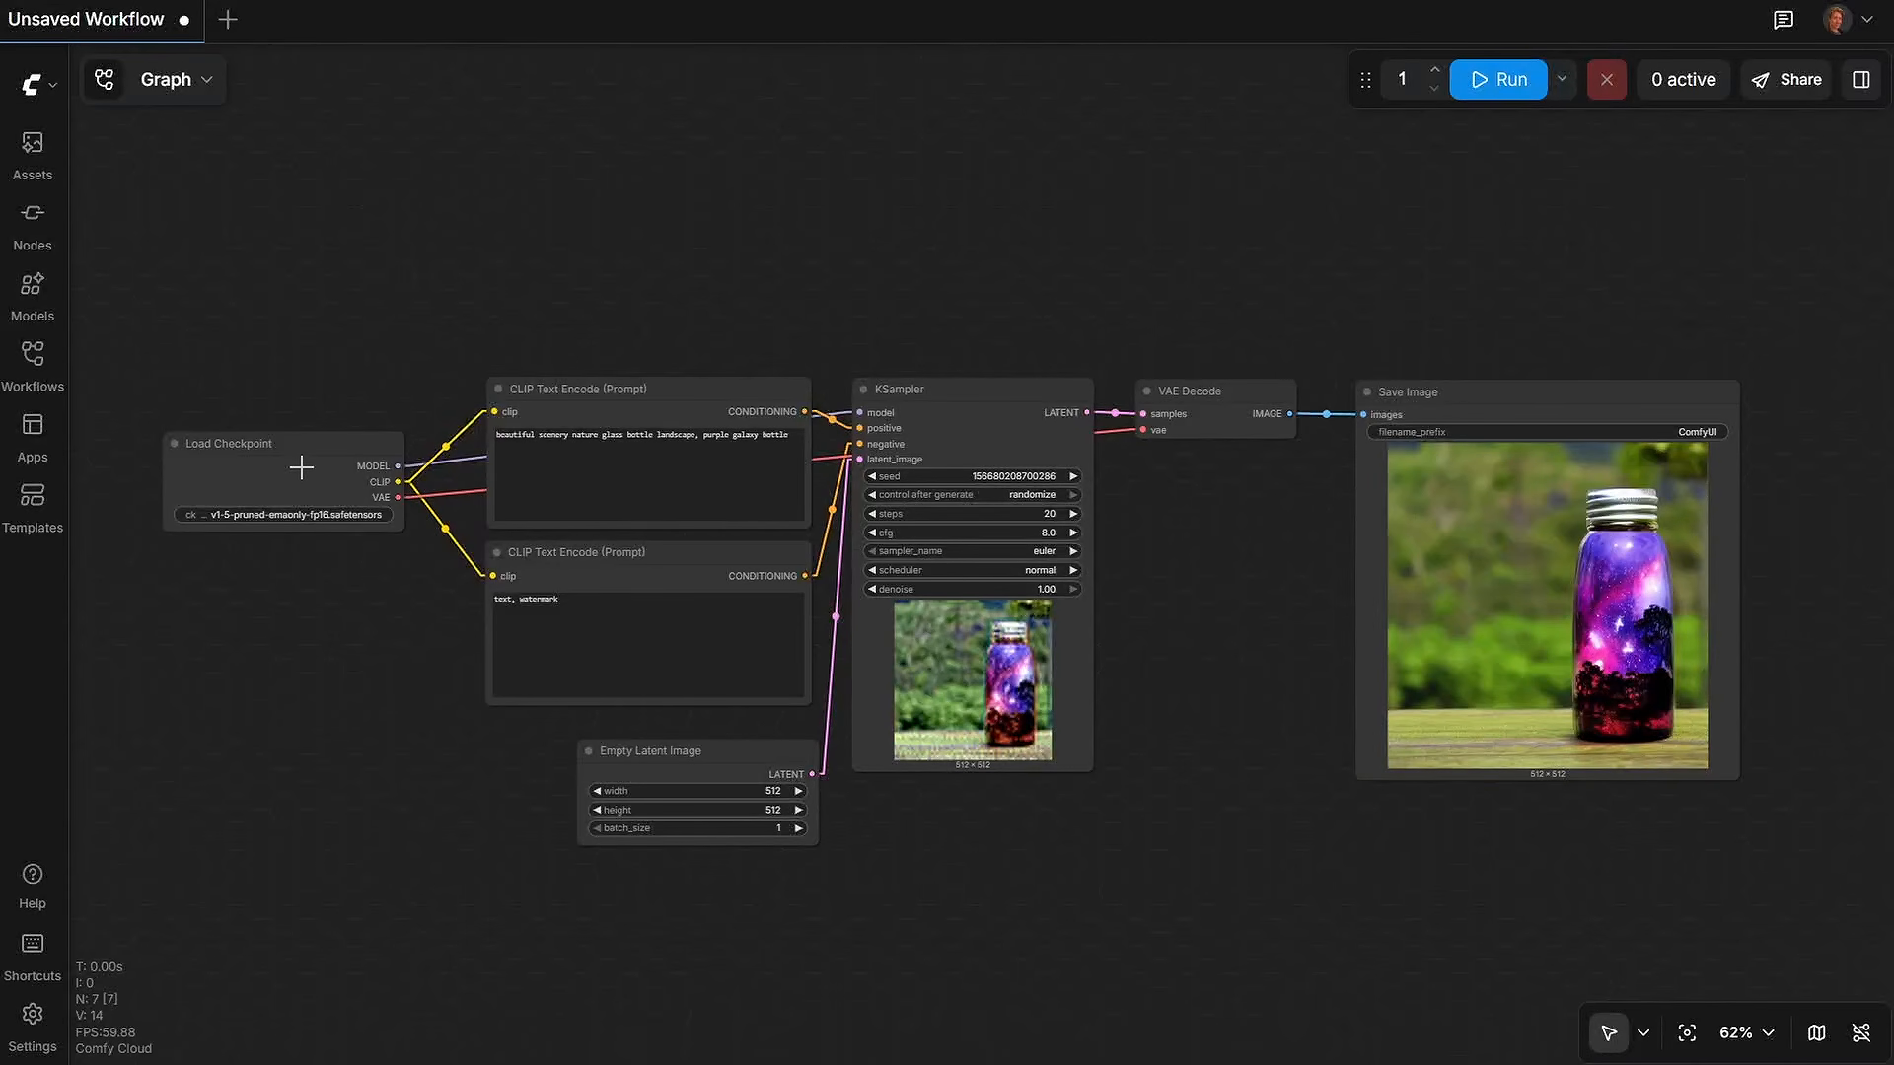
Step: Move the Load Checkpoint node slightly further up and clear the selection
mouse_move(399, 497)
left_click(263, 476)
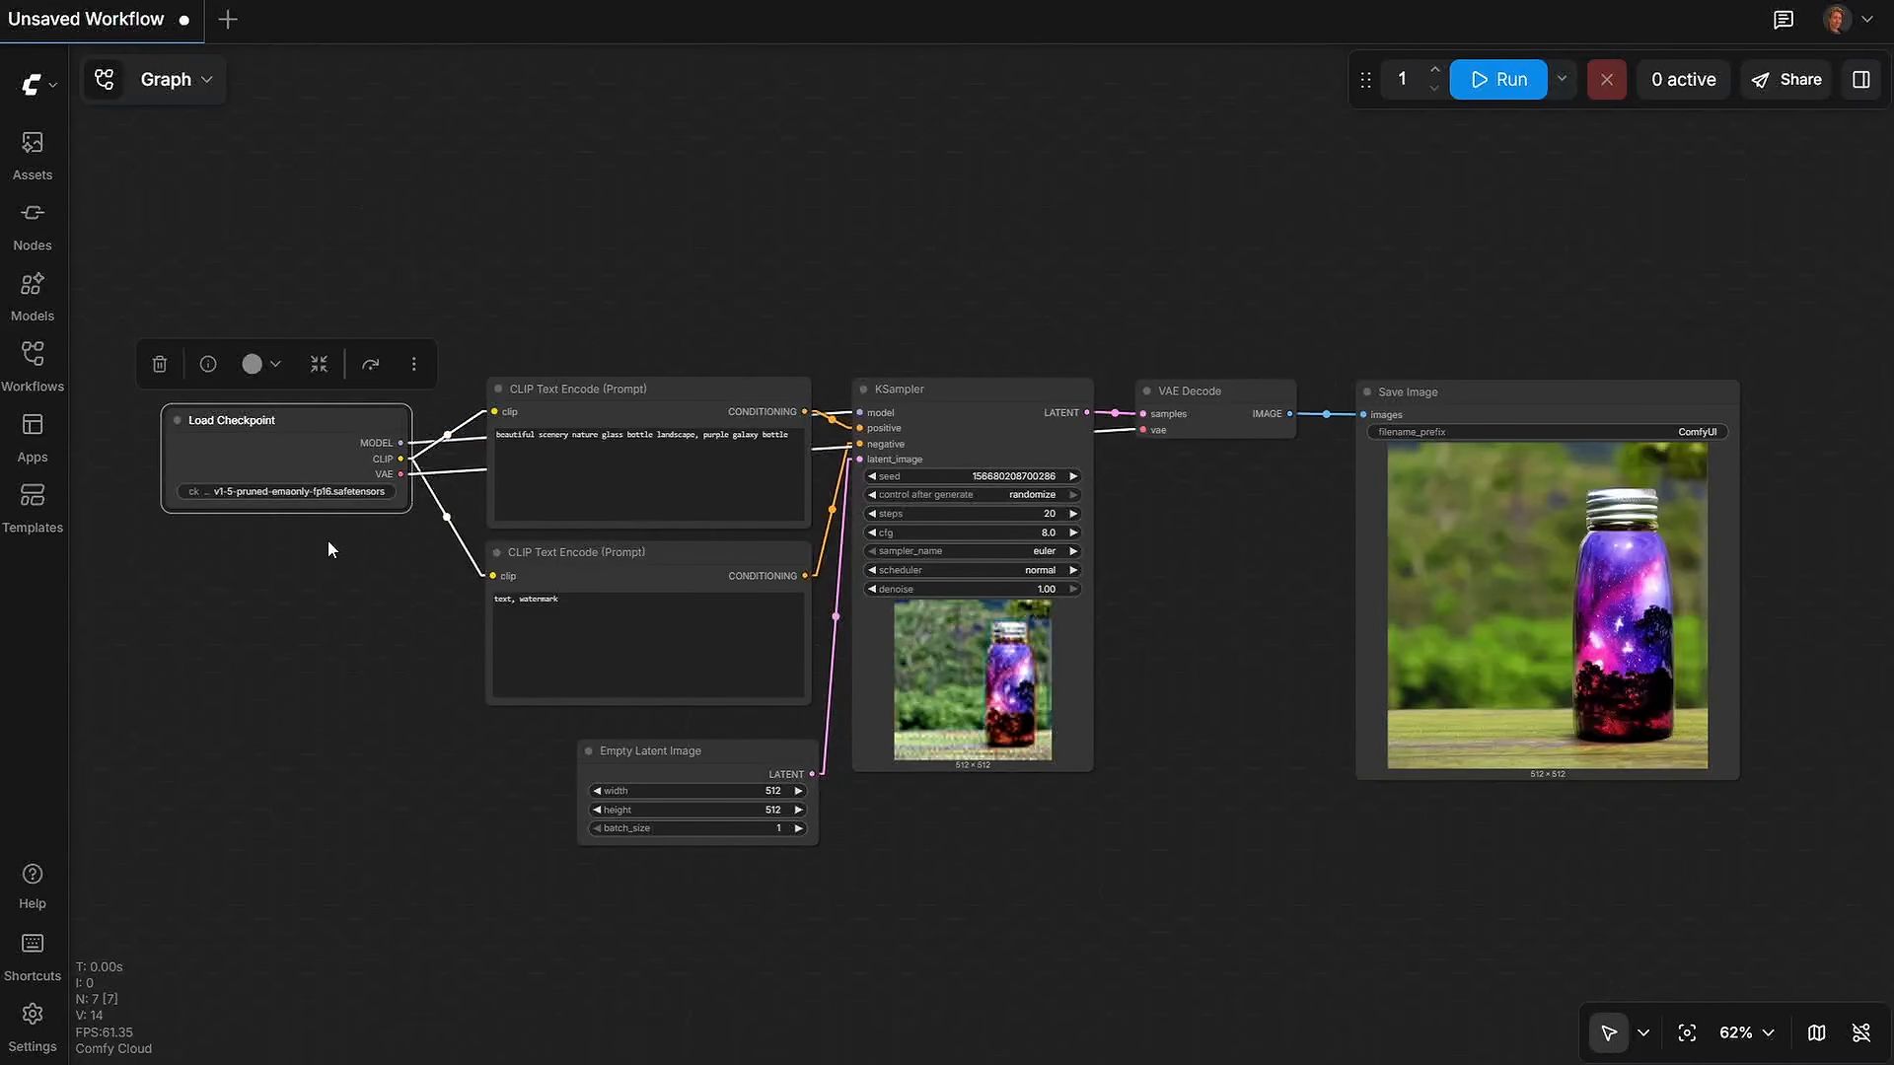
scroll(327, 541, "up", 2)
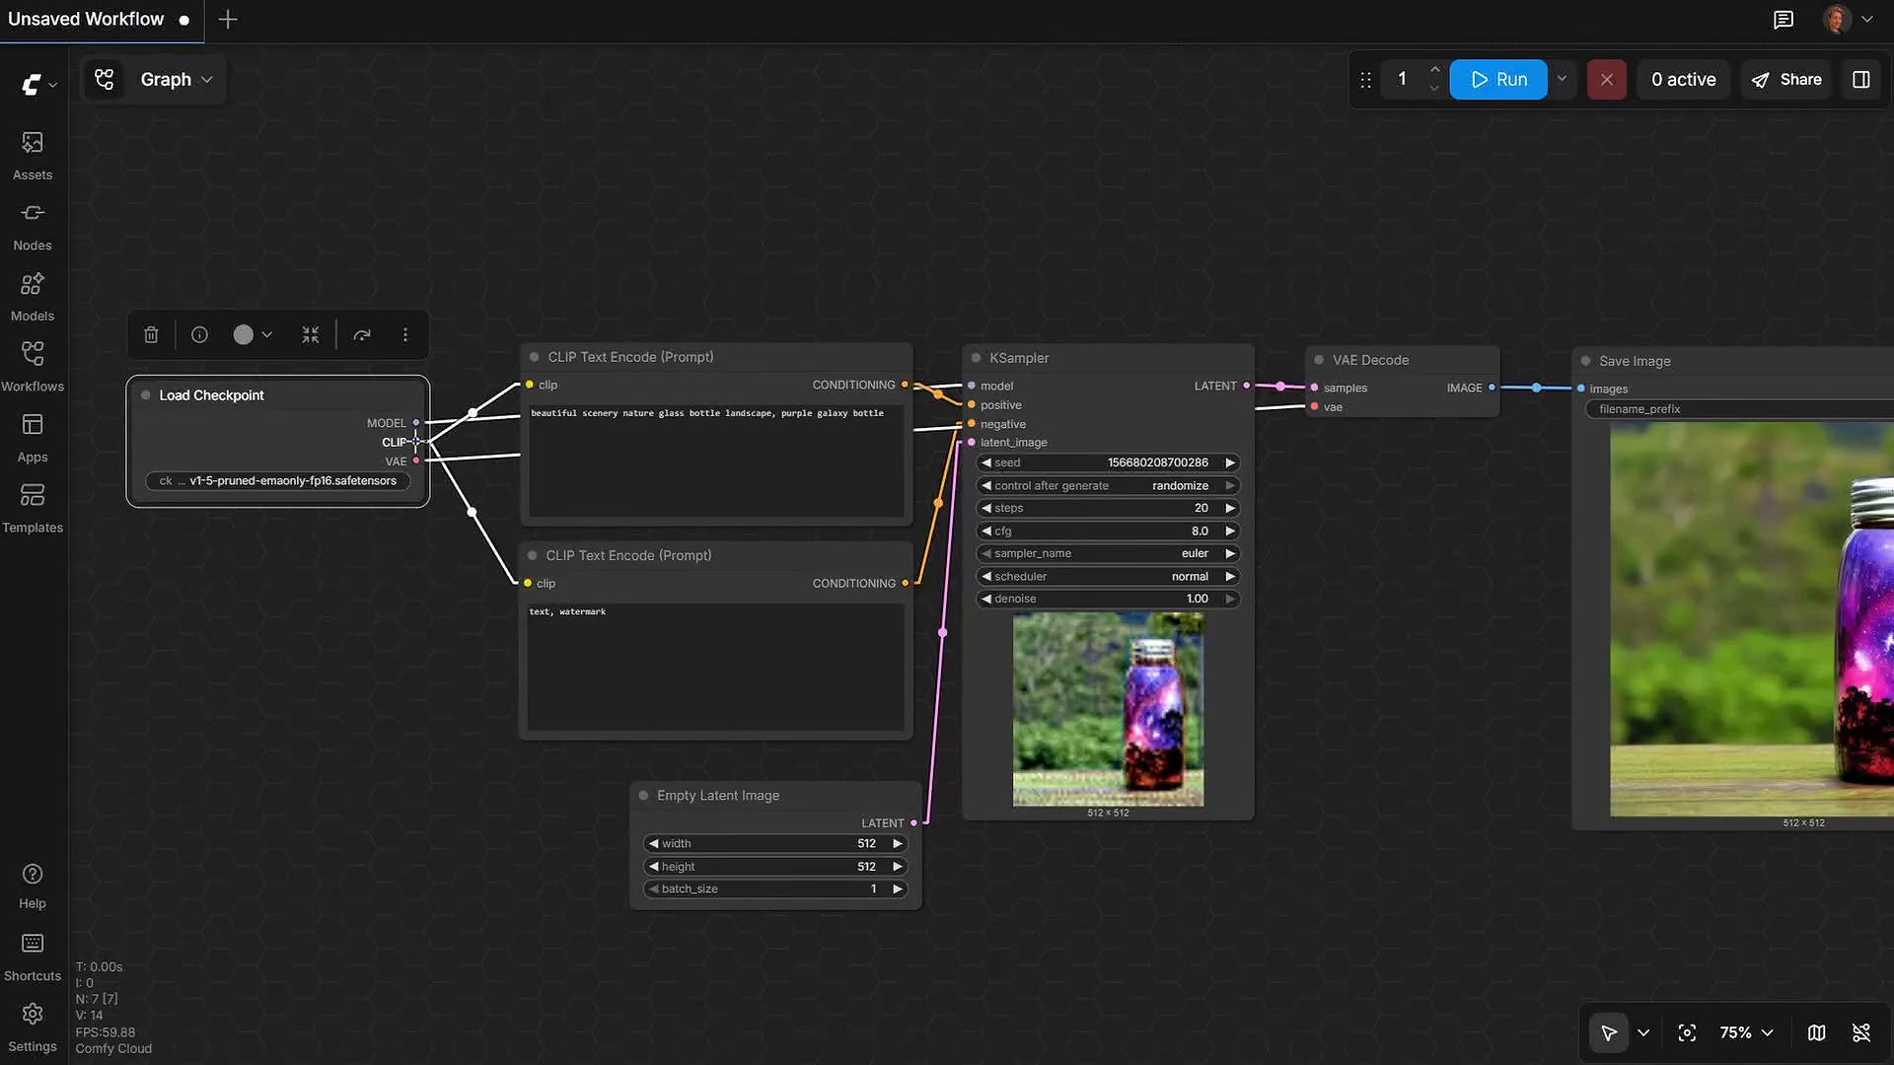
left_click(373, 605)
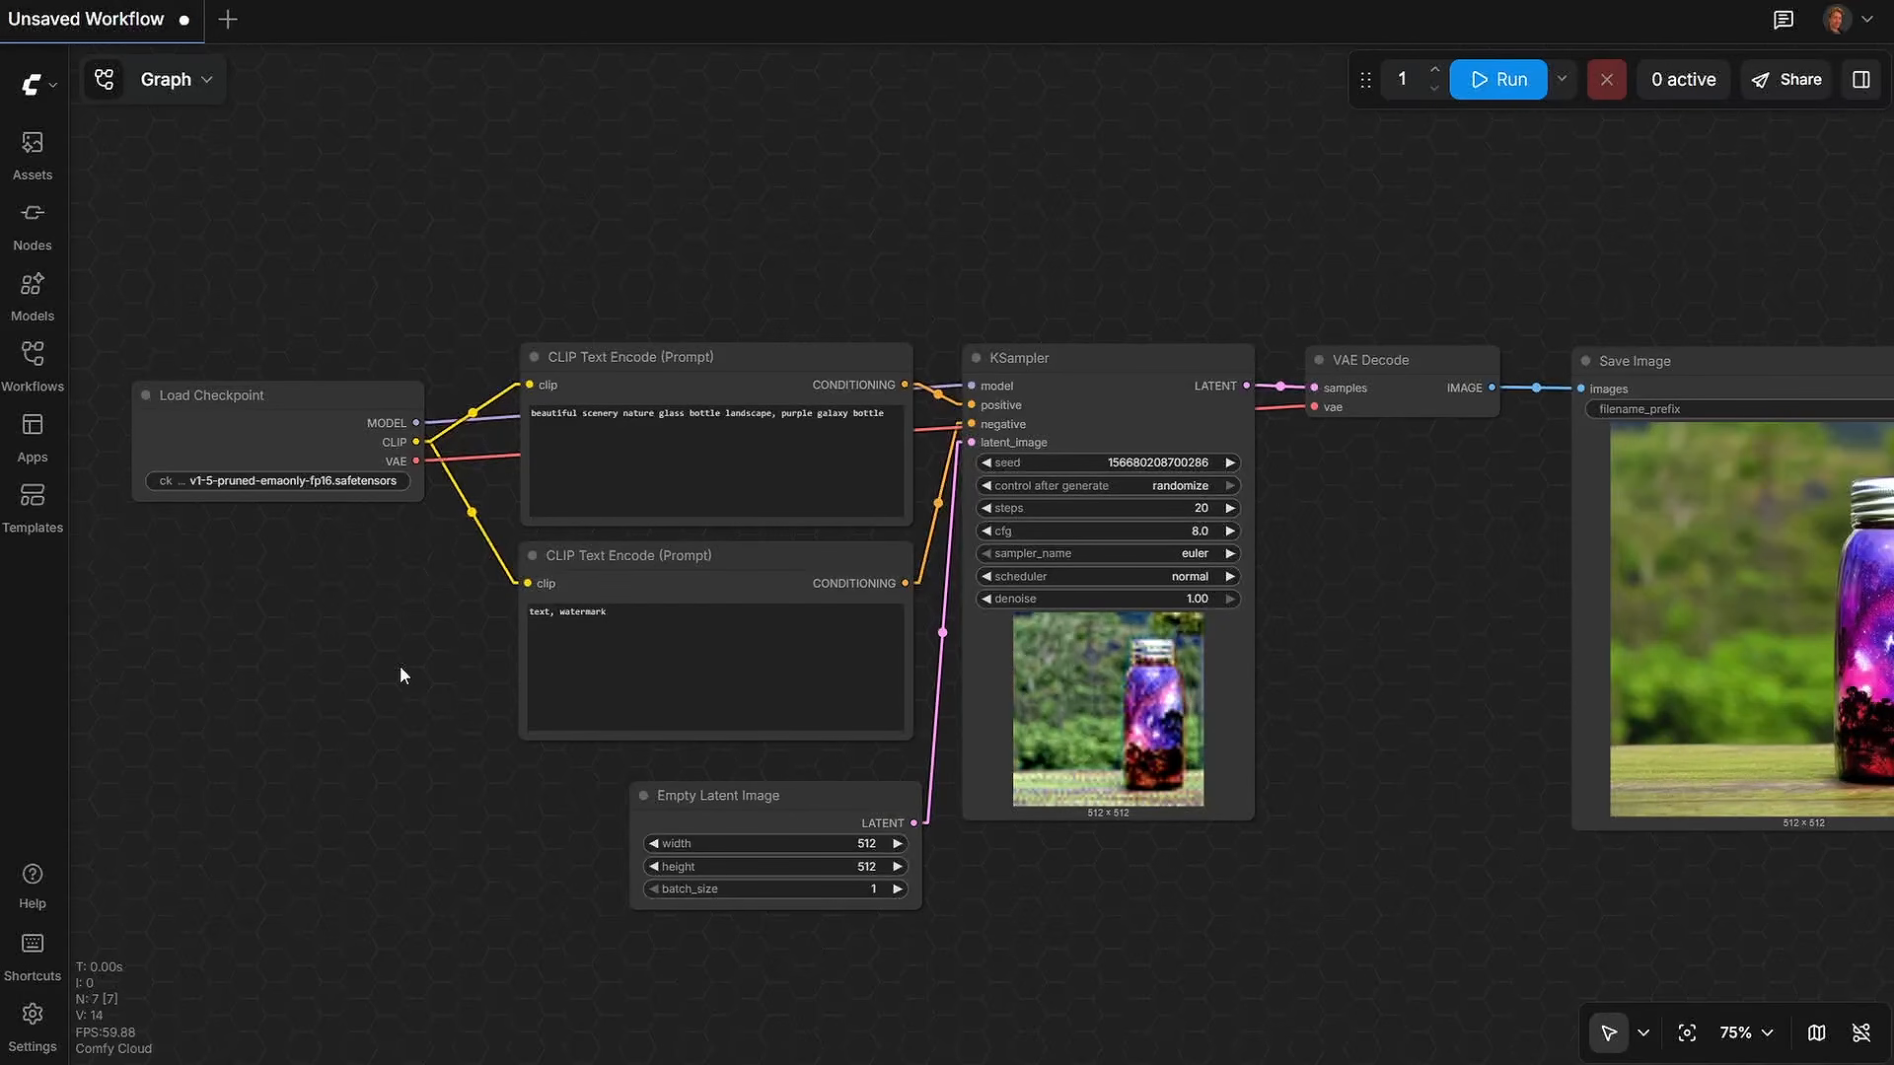
scroll(401, 665, "down", 2)
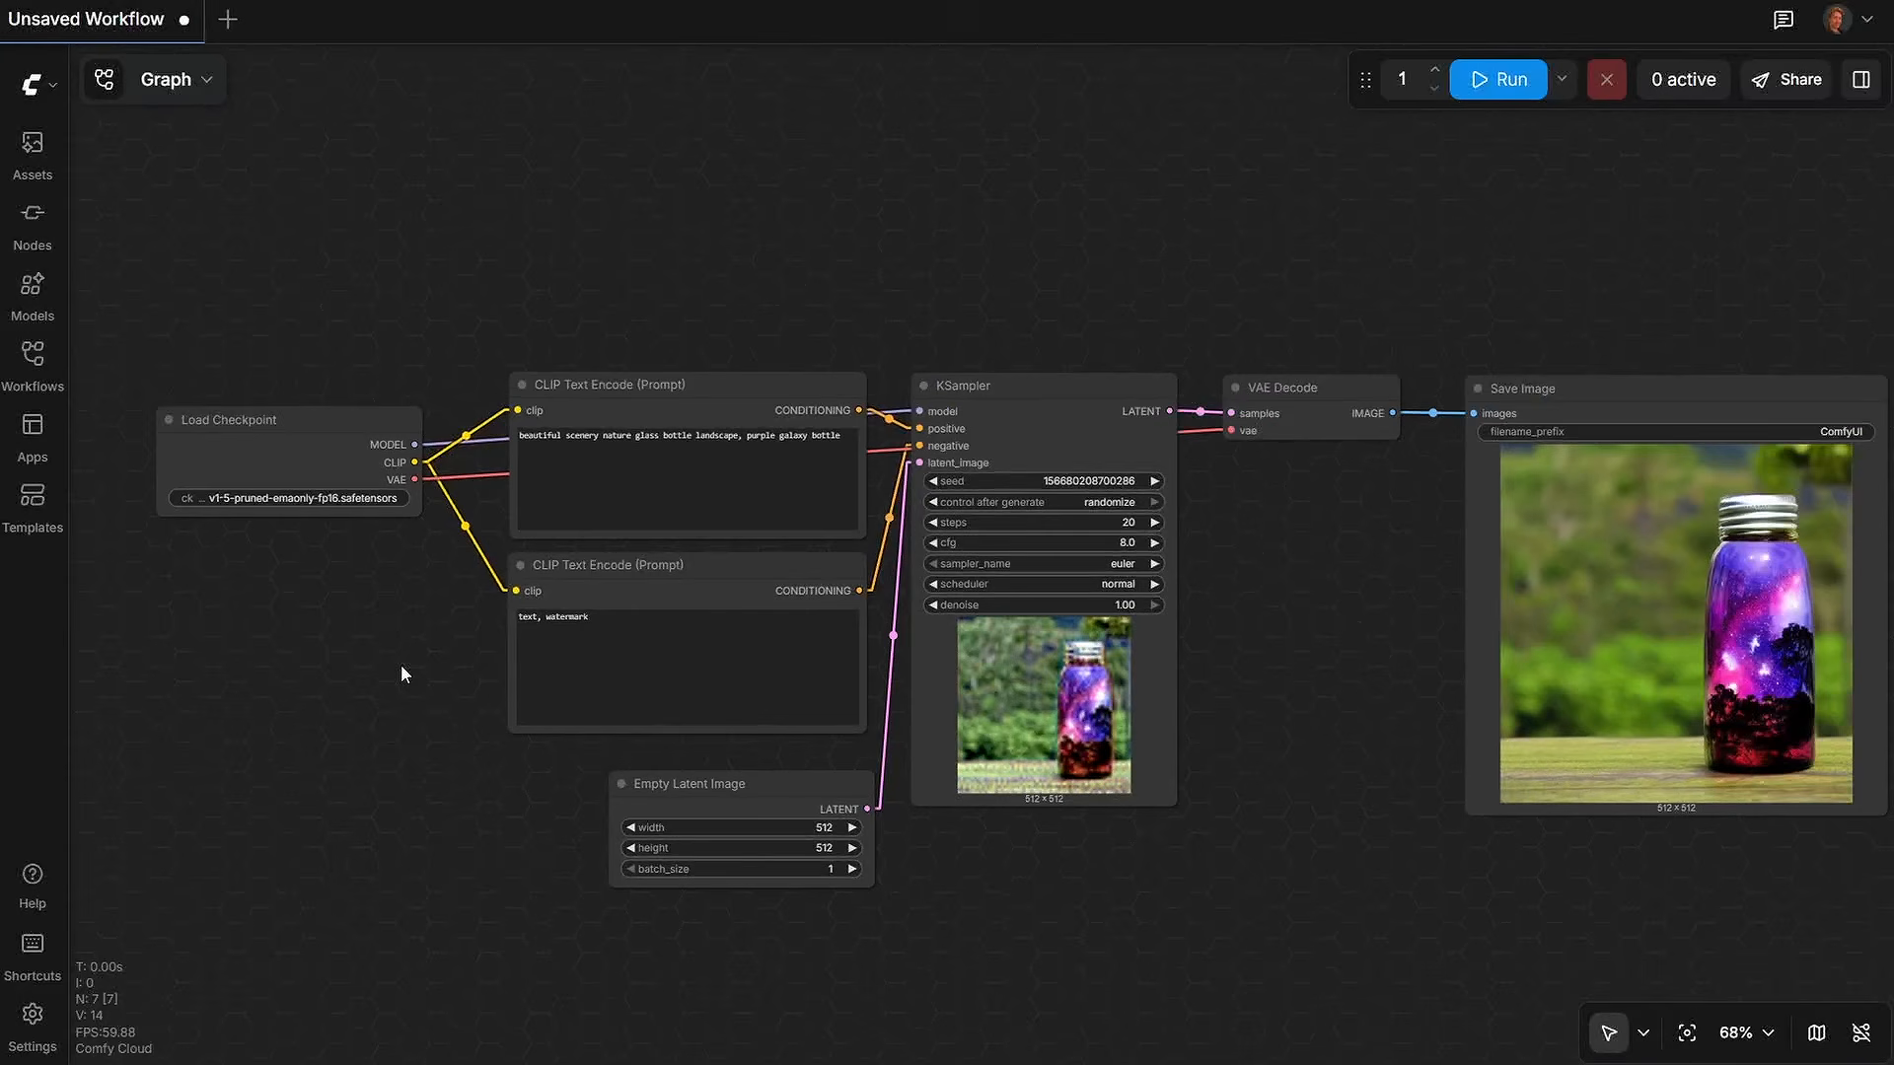
mouse_move(394, 312)
left_mouse_down()
mouse_move(486, 314)
mouse_move(357, 312)
left_mouse_up()
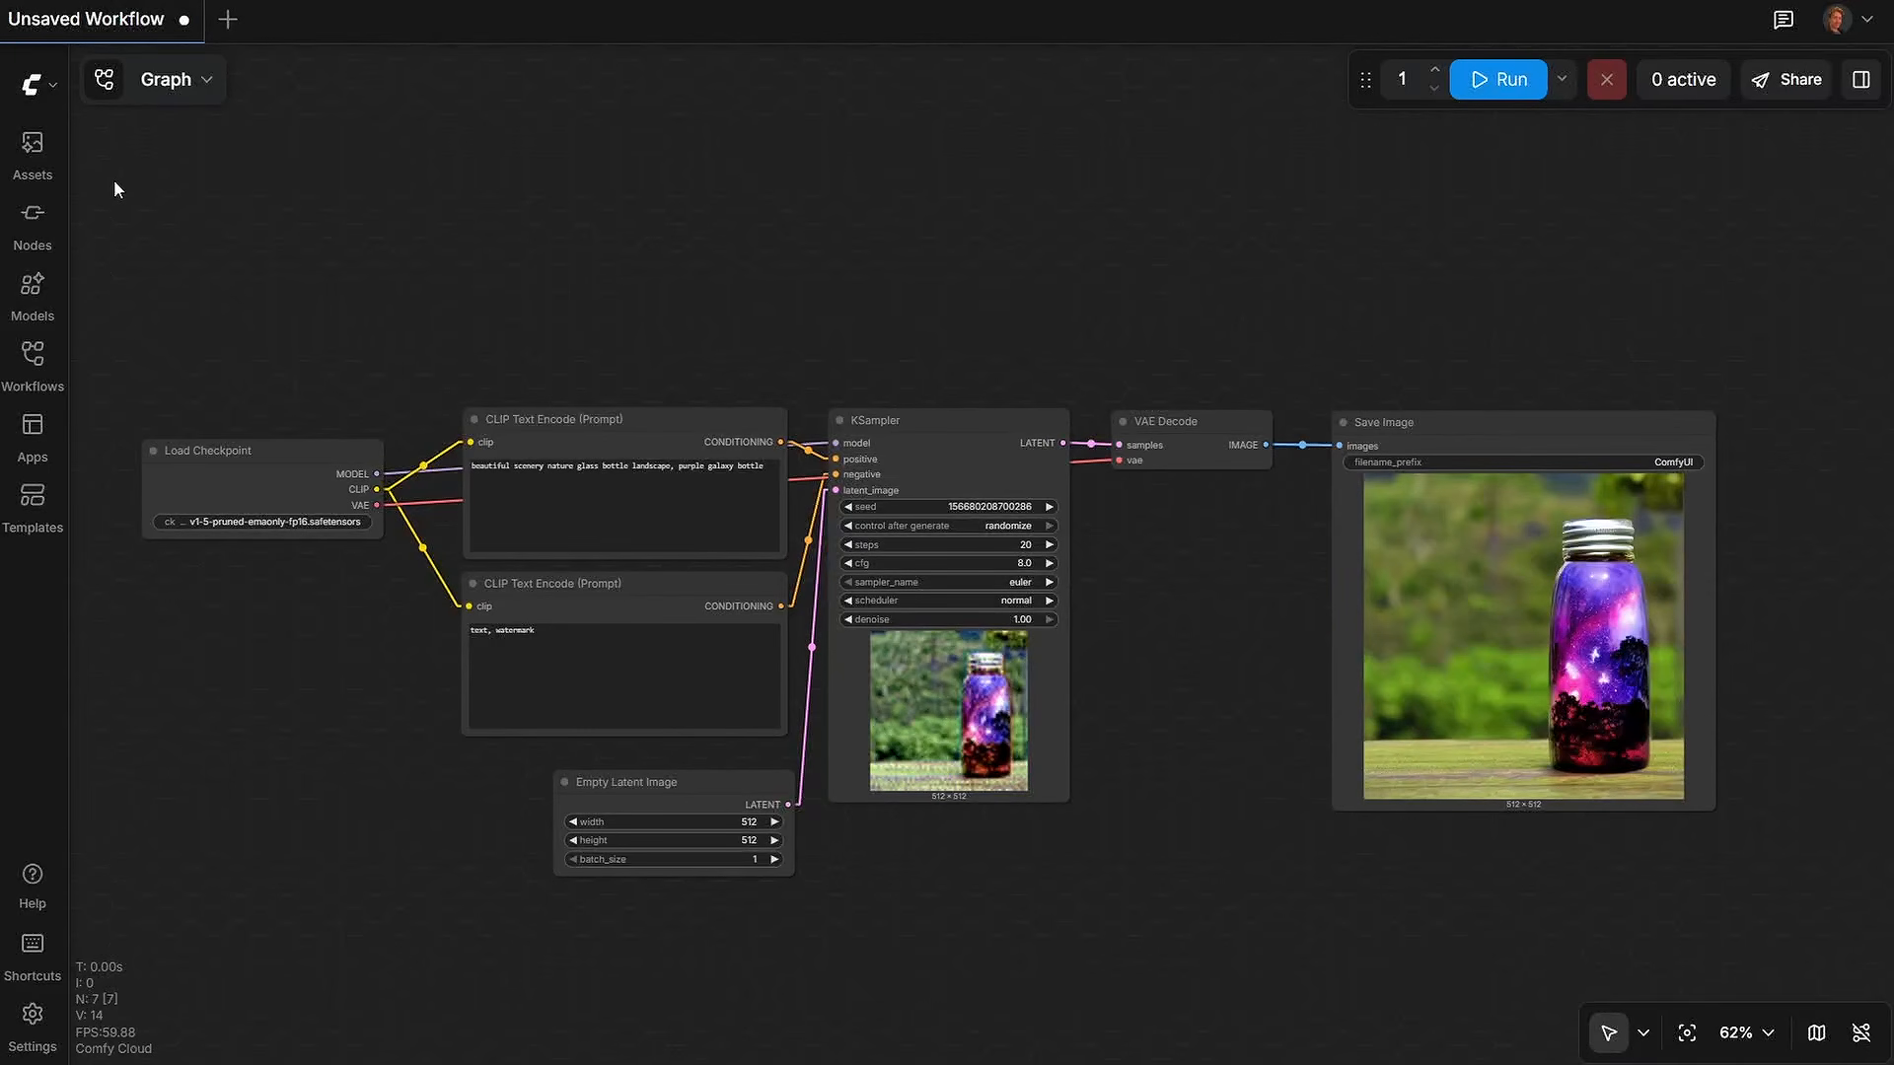
Step: Show the generated media assets, inspect the ComfyUI_00094_ bottle image full size, and close the preview
left_click(44, 170)
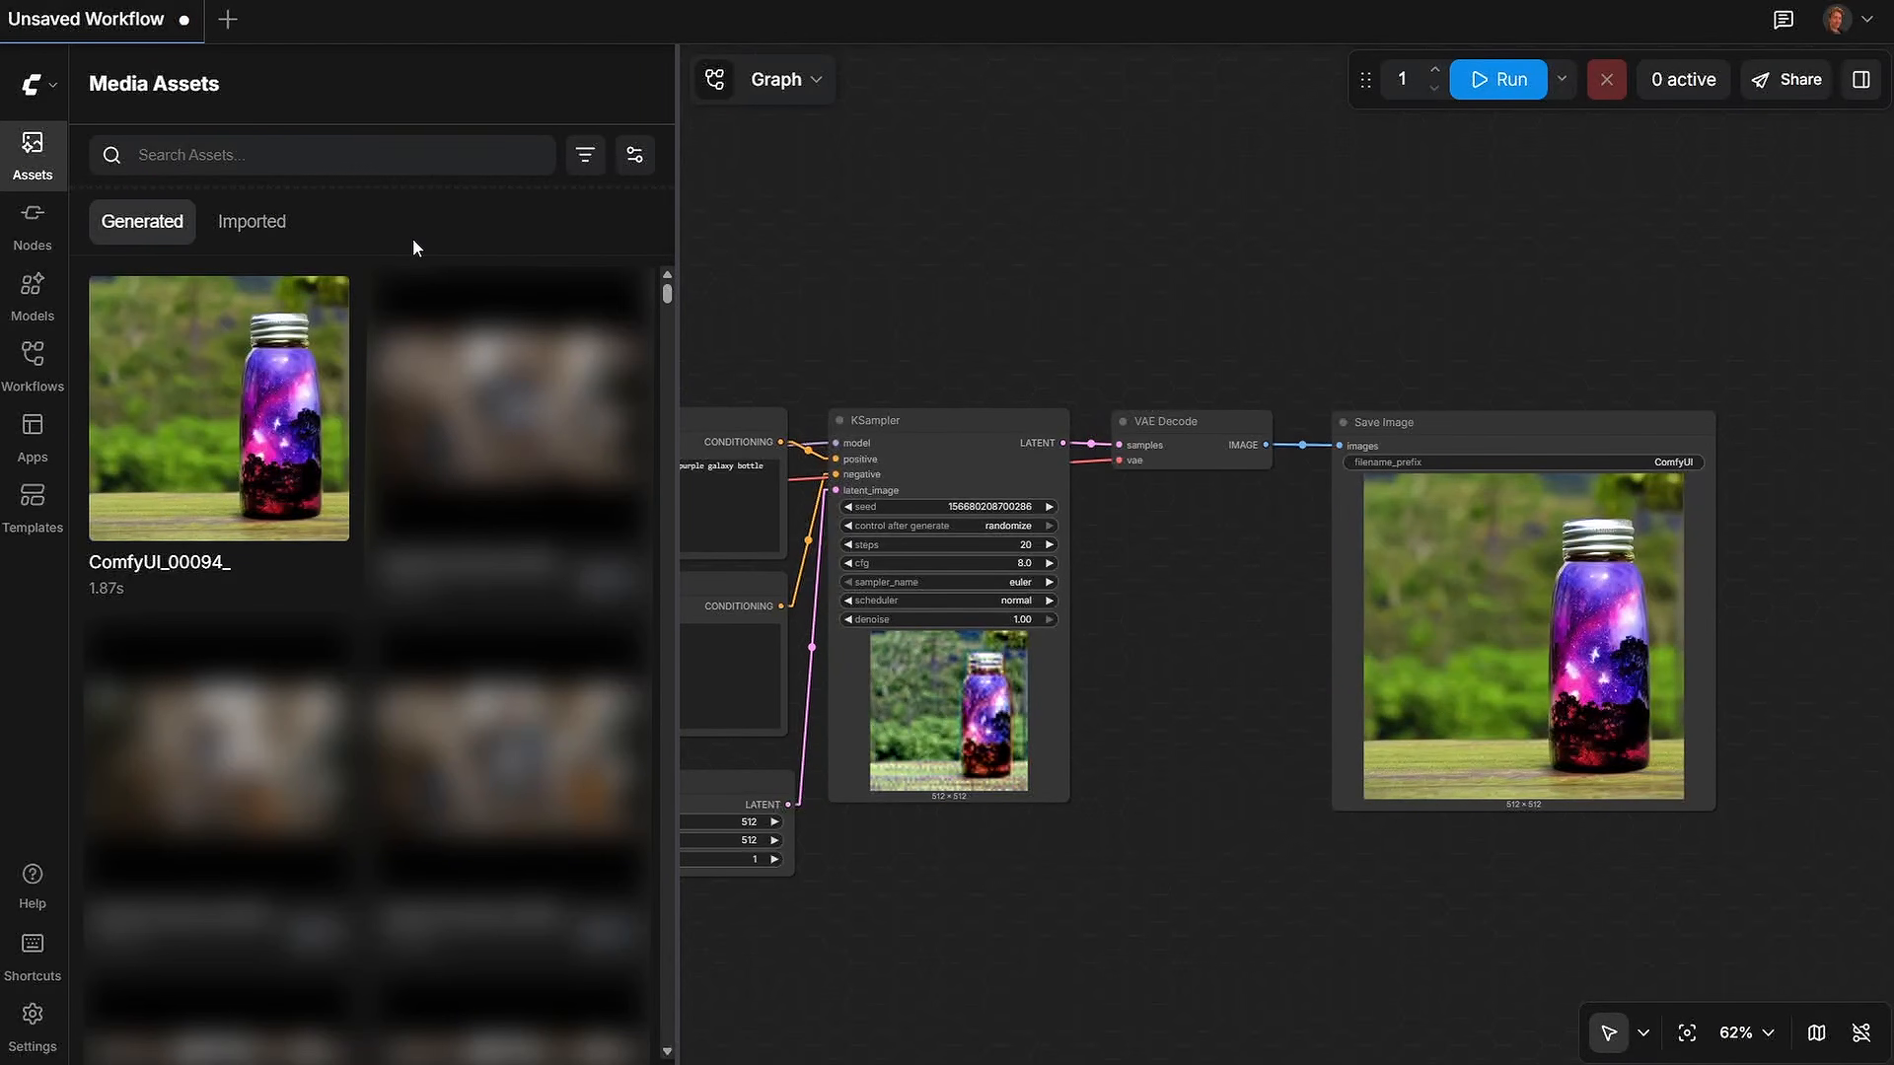
mouse_move(281, 328)
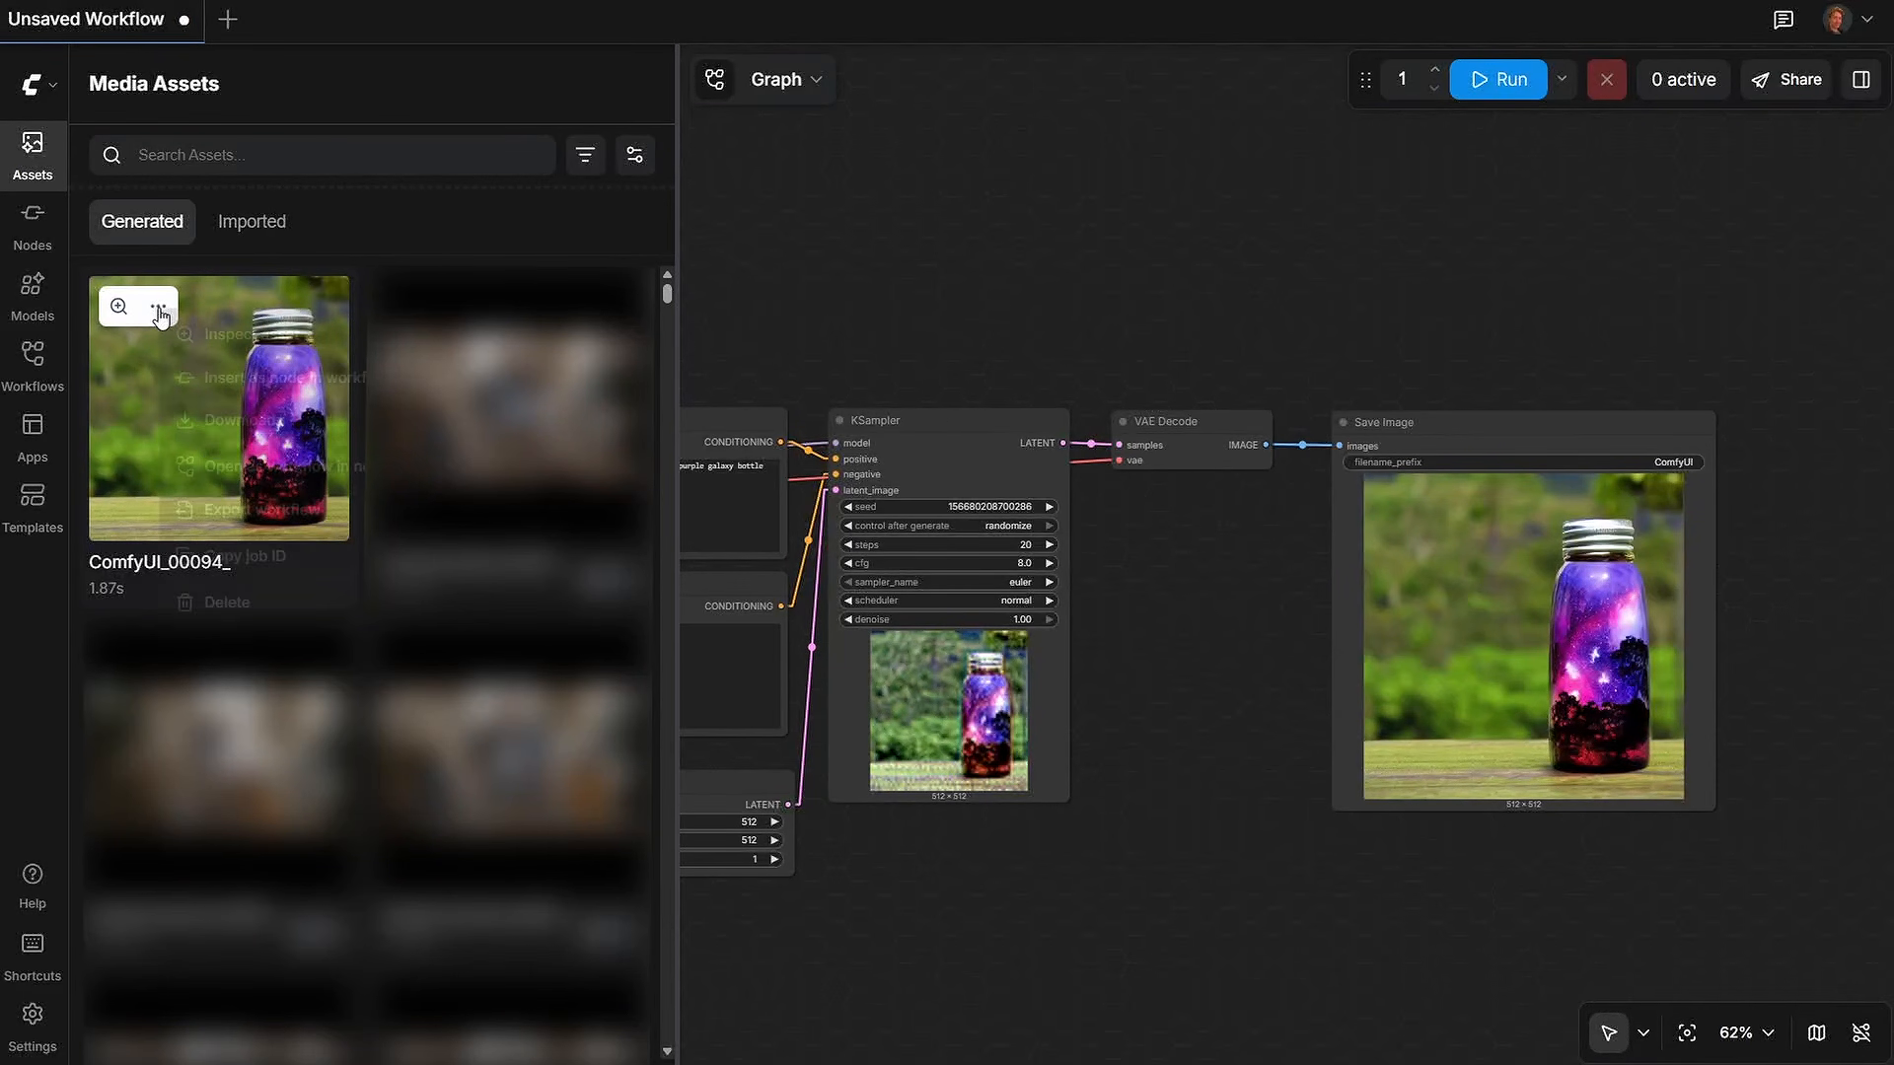
left_click(160, 314)
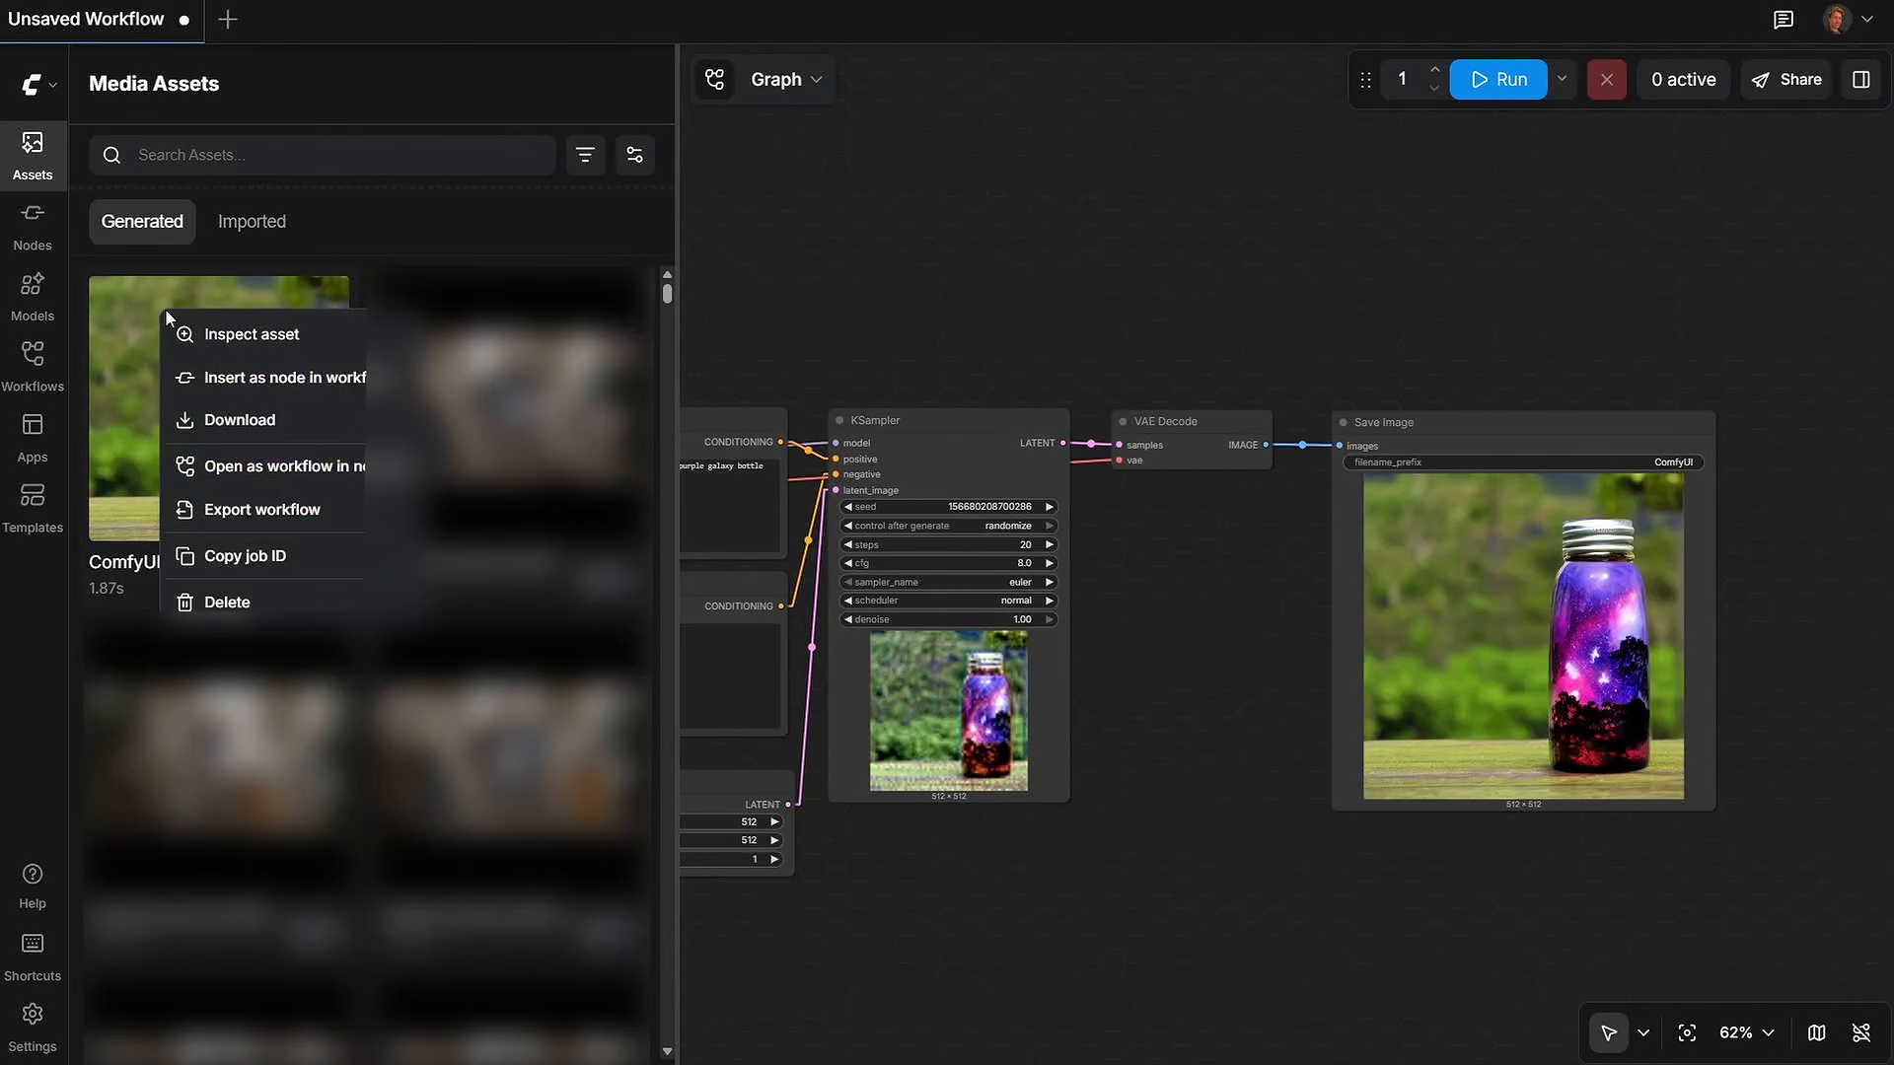
left_click(236, 336)
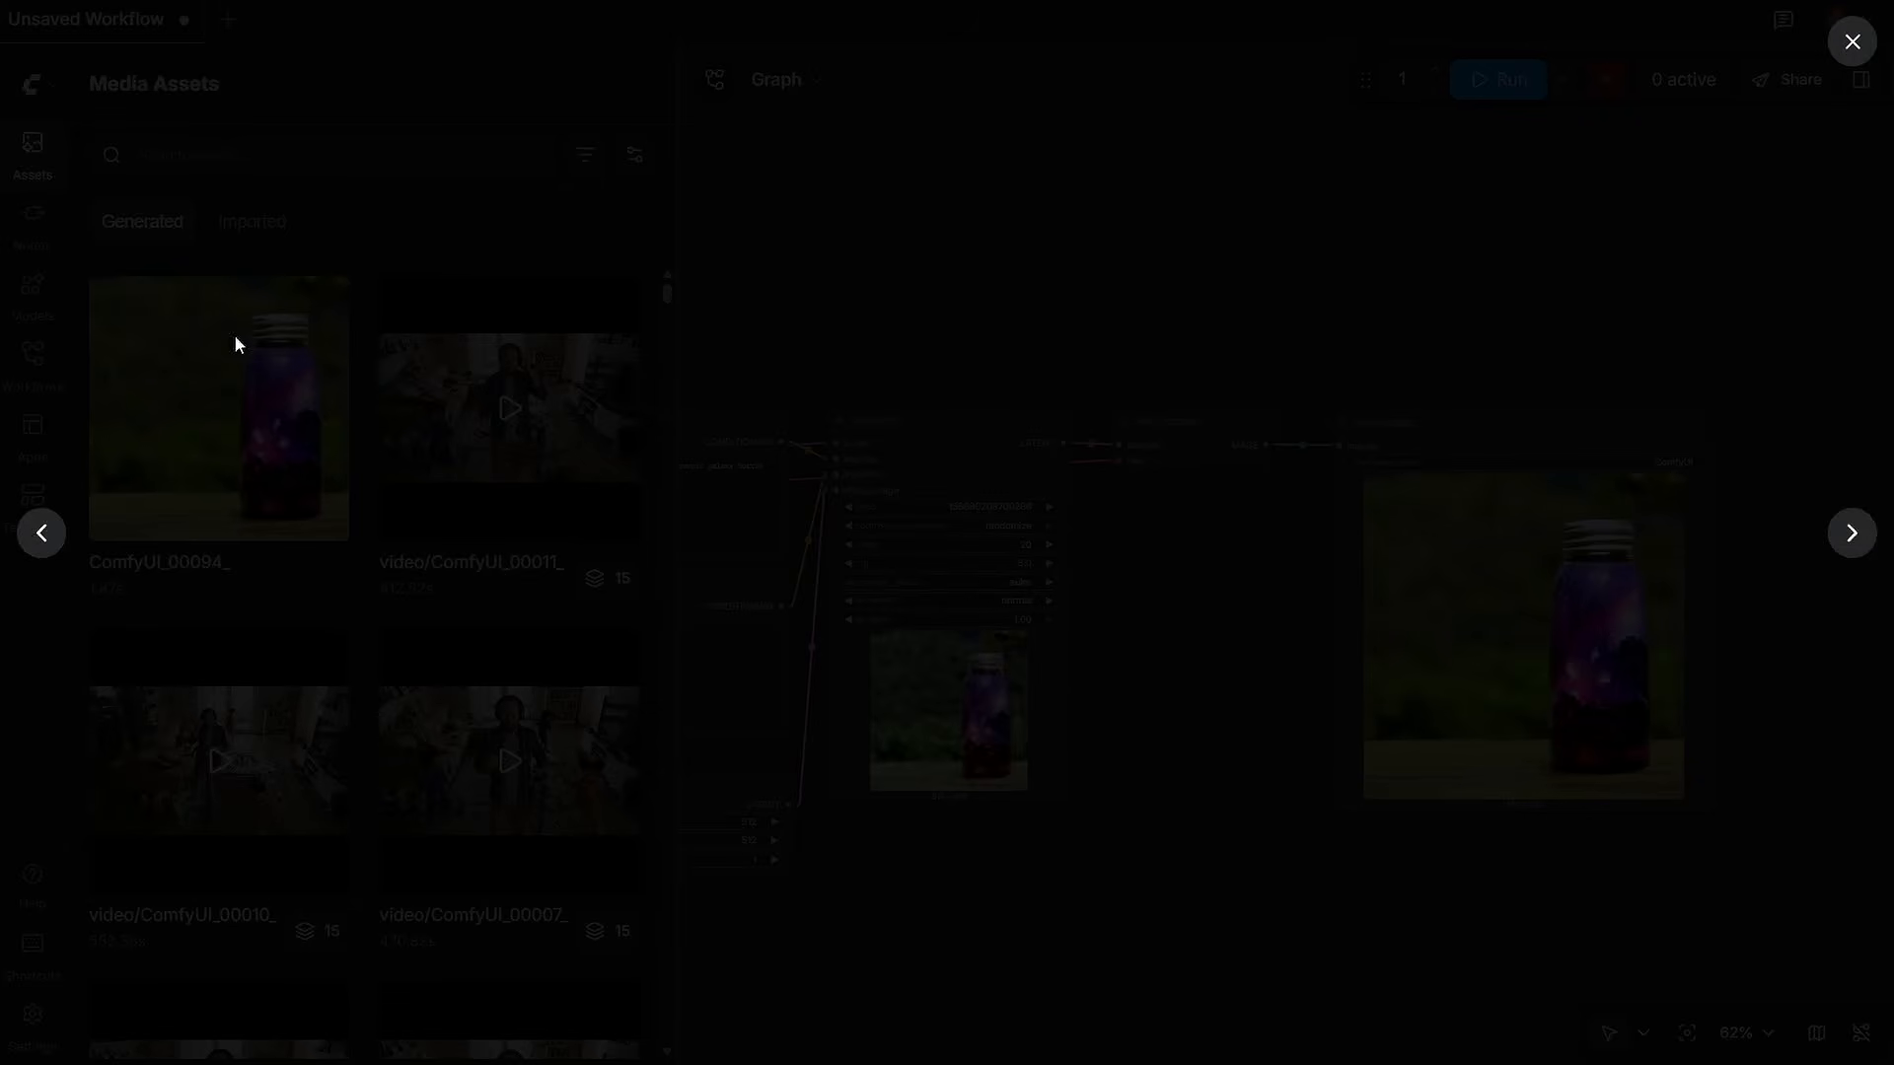
left_click(1851, 41)
Step: Insert the generated bottle image as a Load Image node below the KSampler, and delete that node
left_click(158, 307)
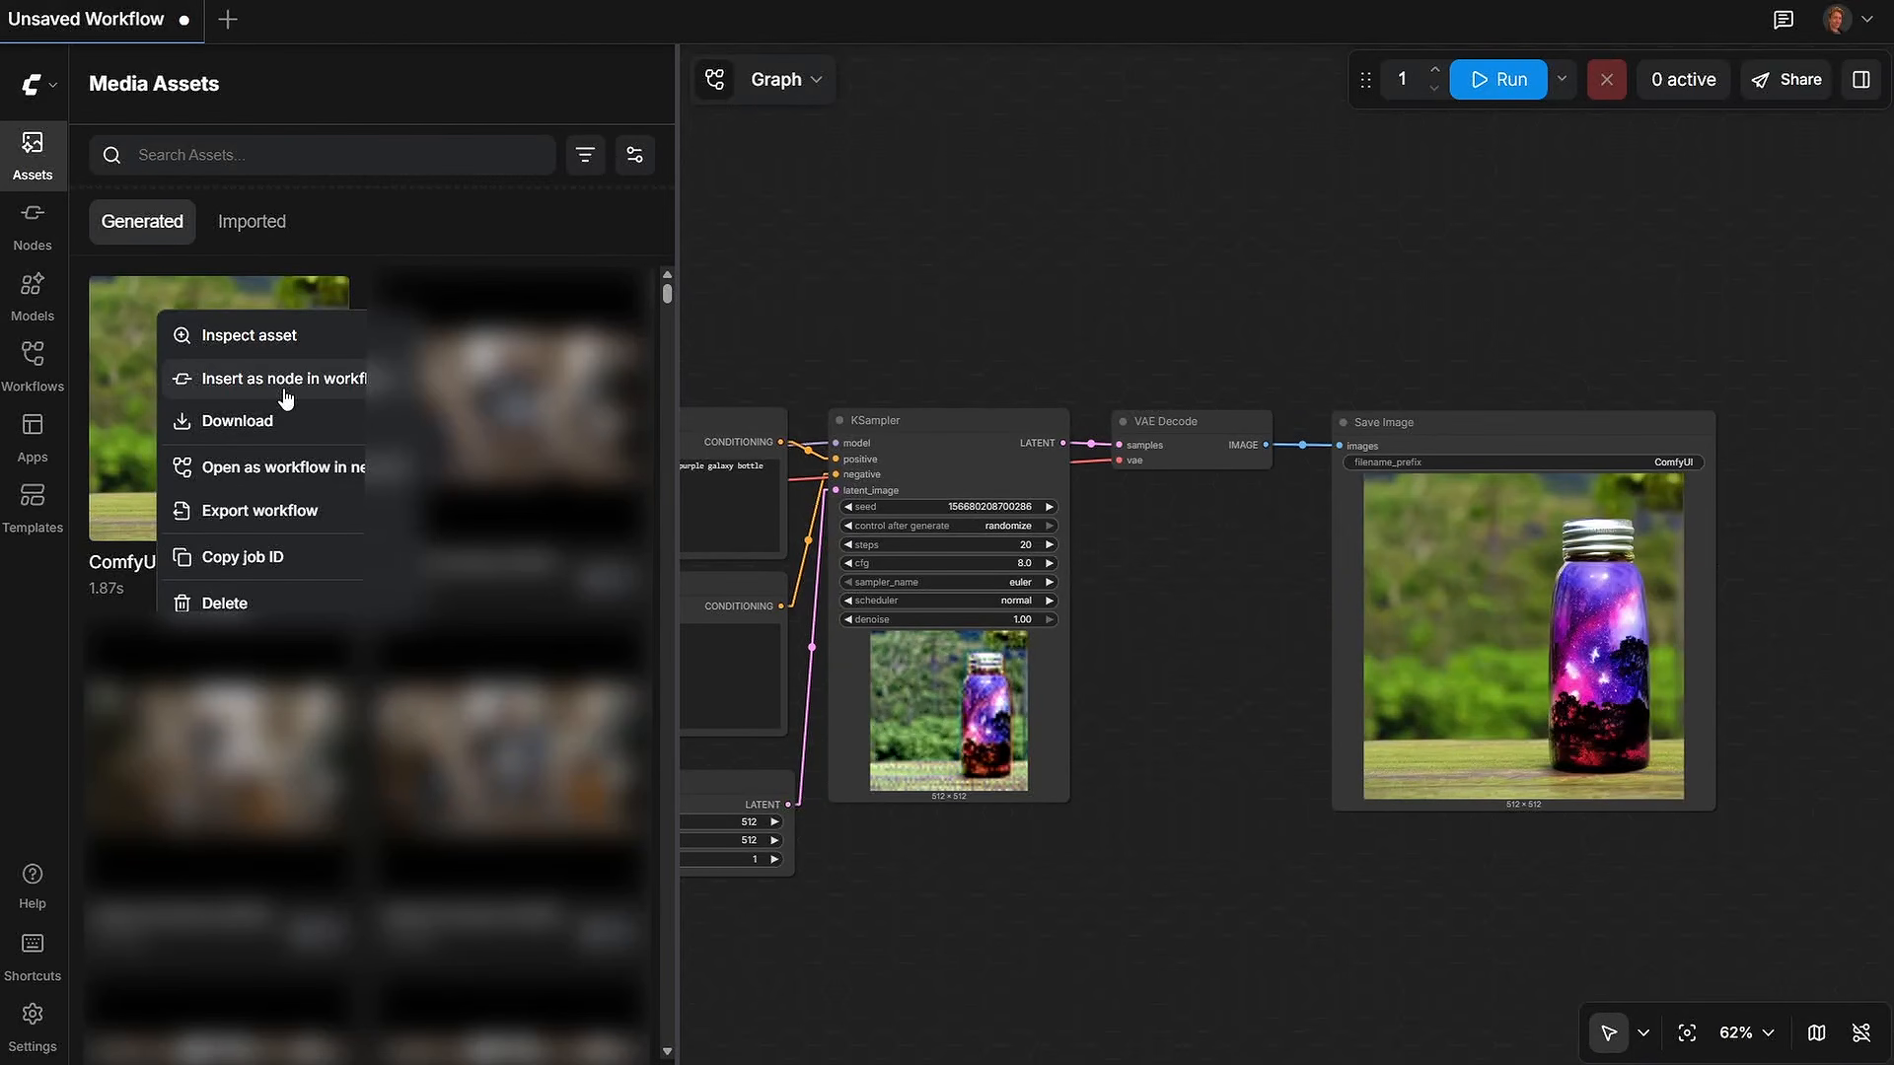
left_click(283, 388)
left_click_drag(1091, 542, 1010, 875)
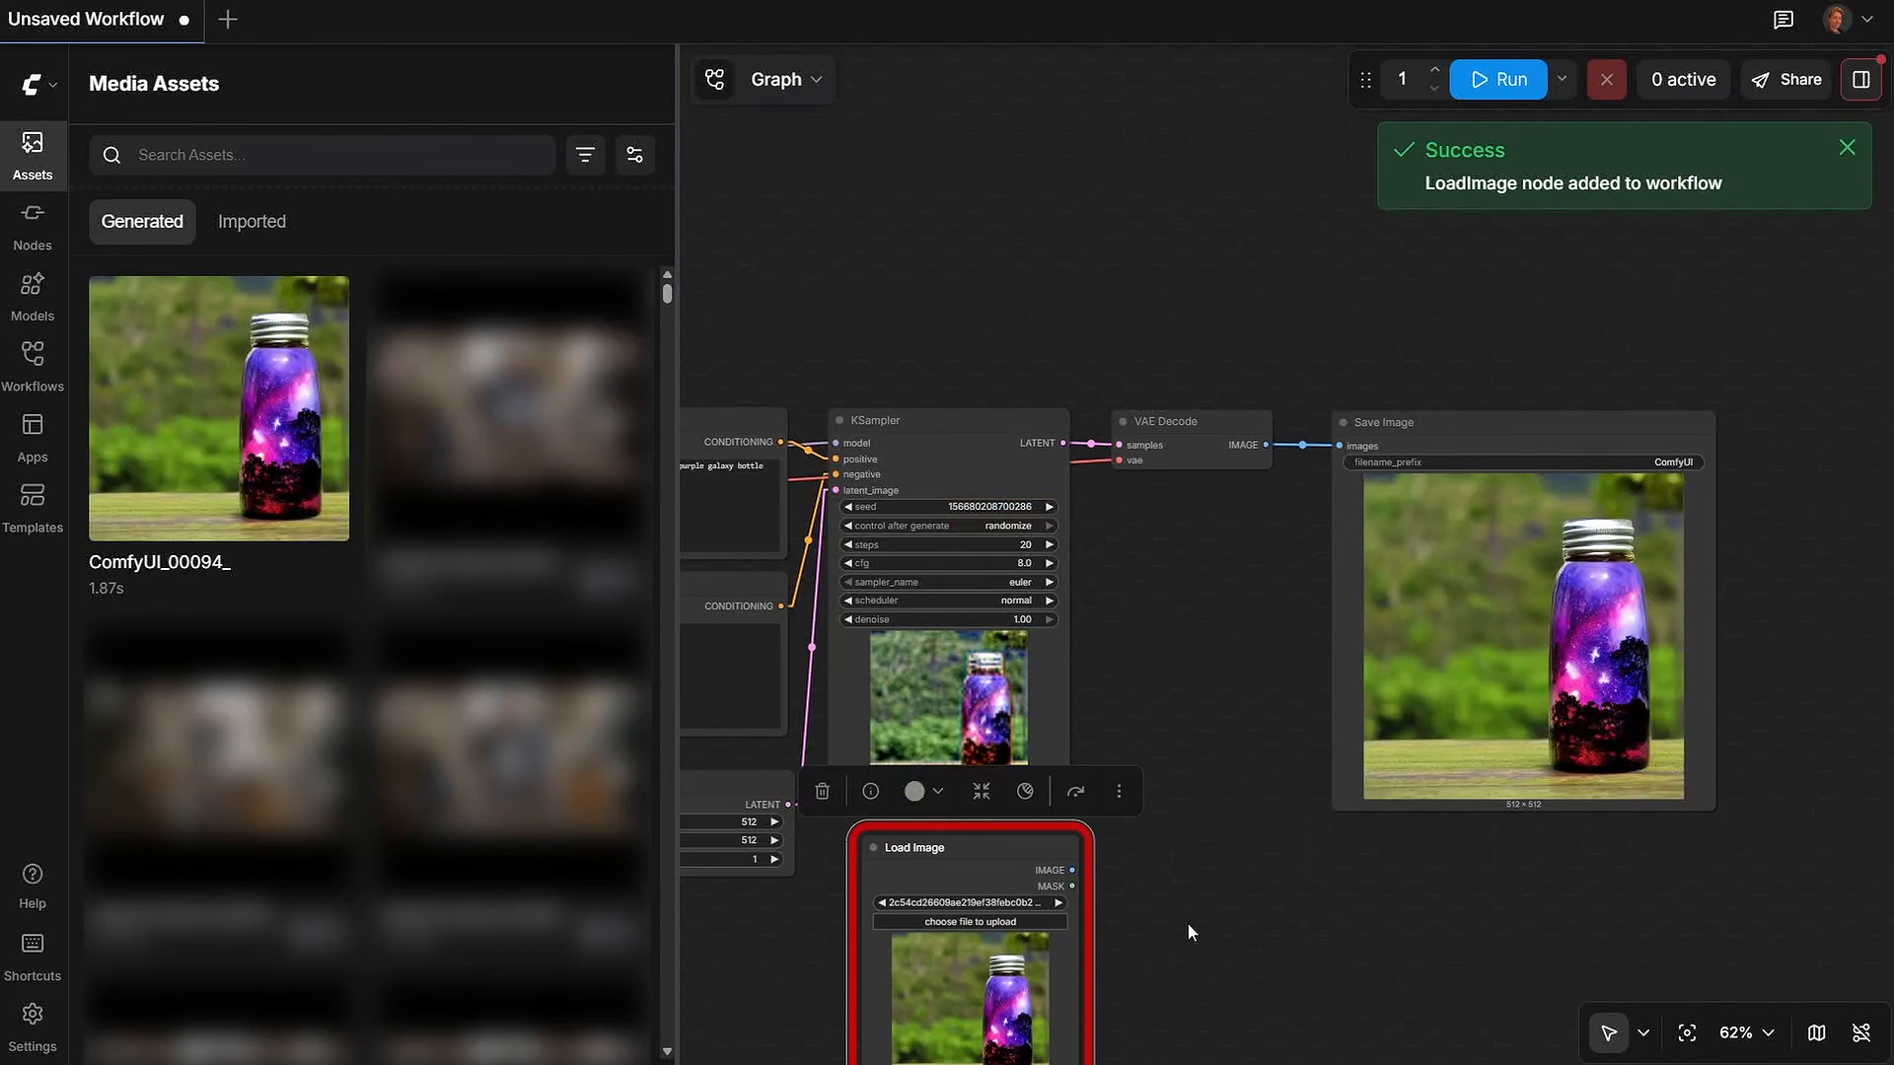
left_click_drag(1189, 925, 1258, 862)
key("Delete")
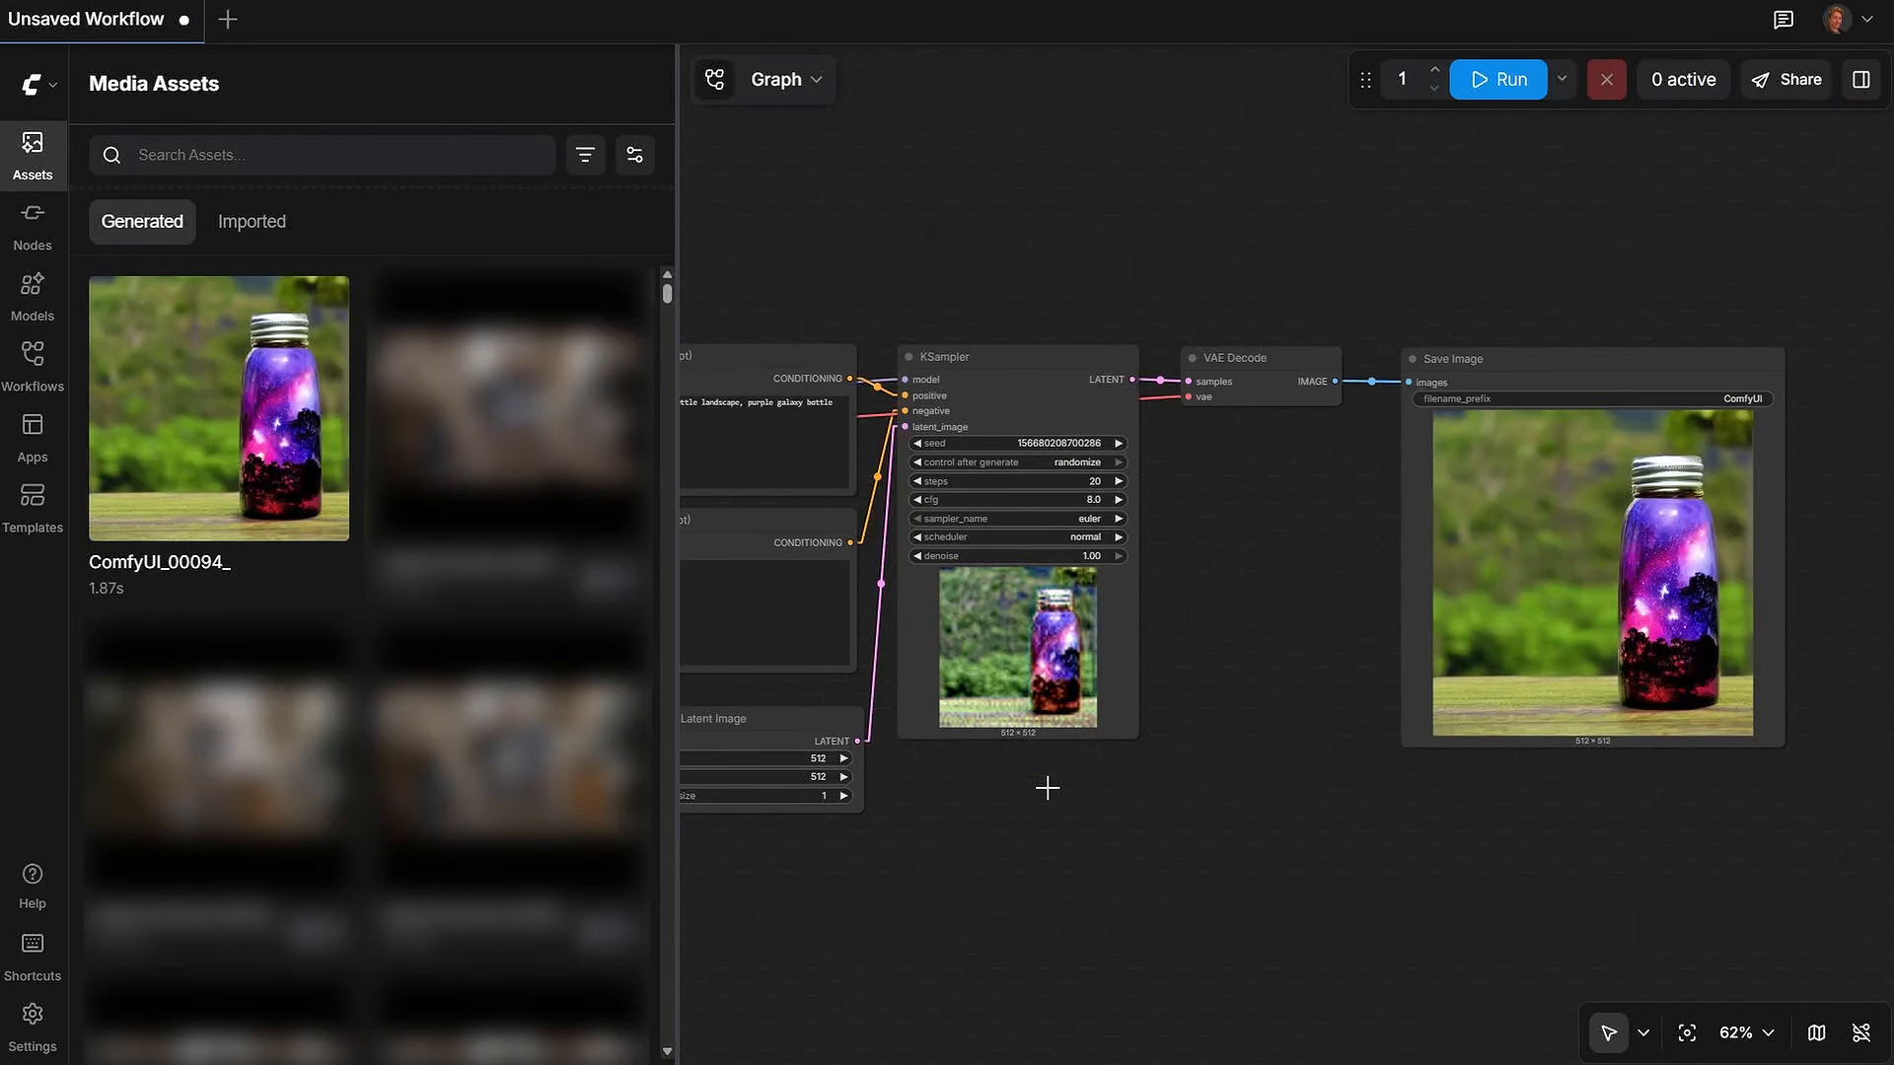
Step: Open the workflow of the generated bottle image in a new tab and hide the media assets
right_click(164, 303)
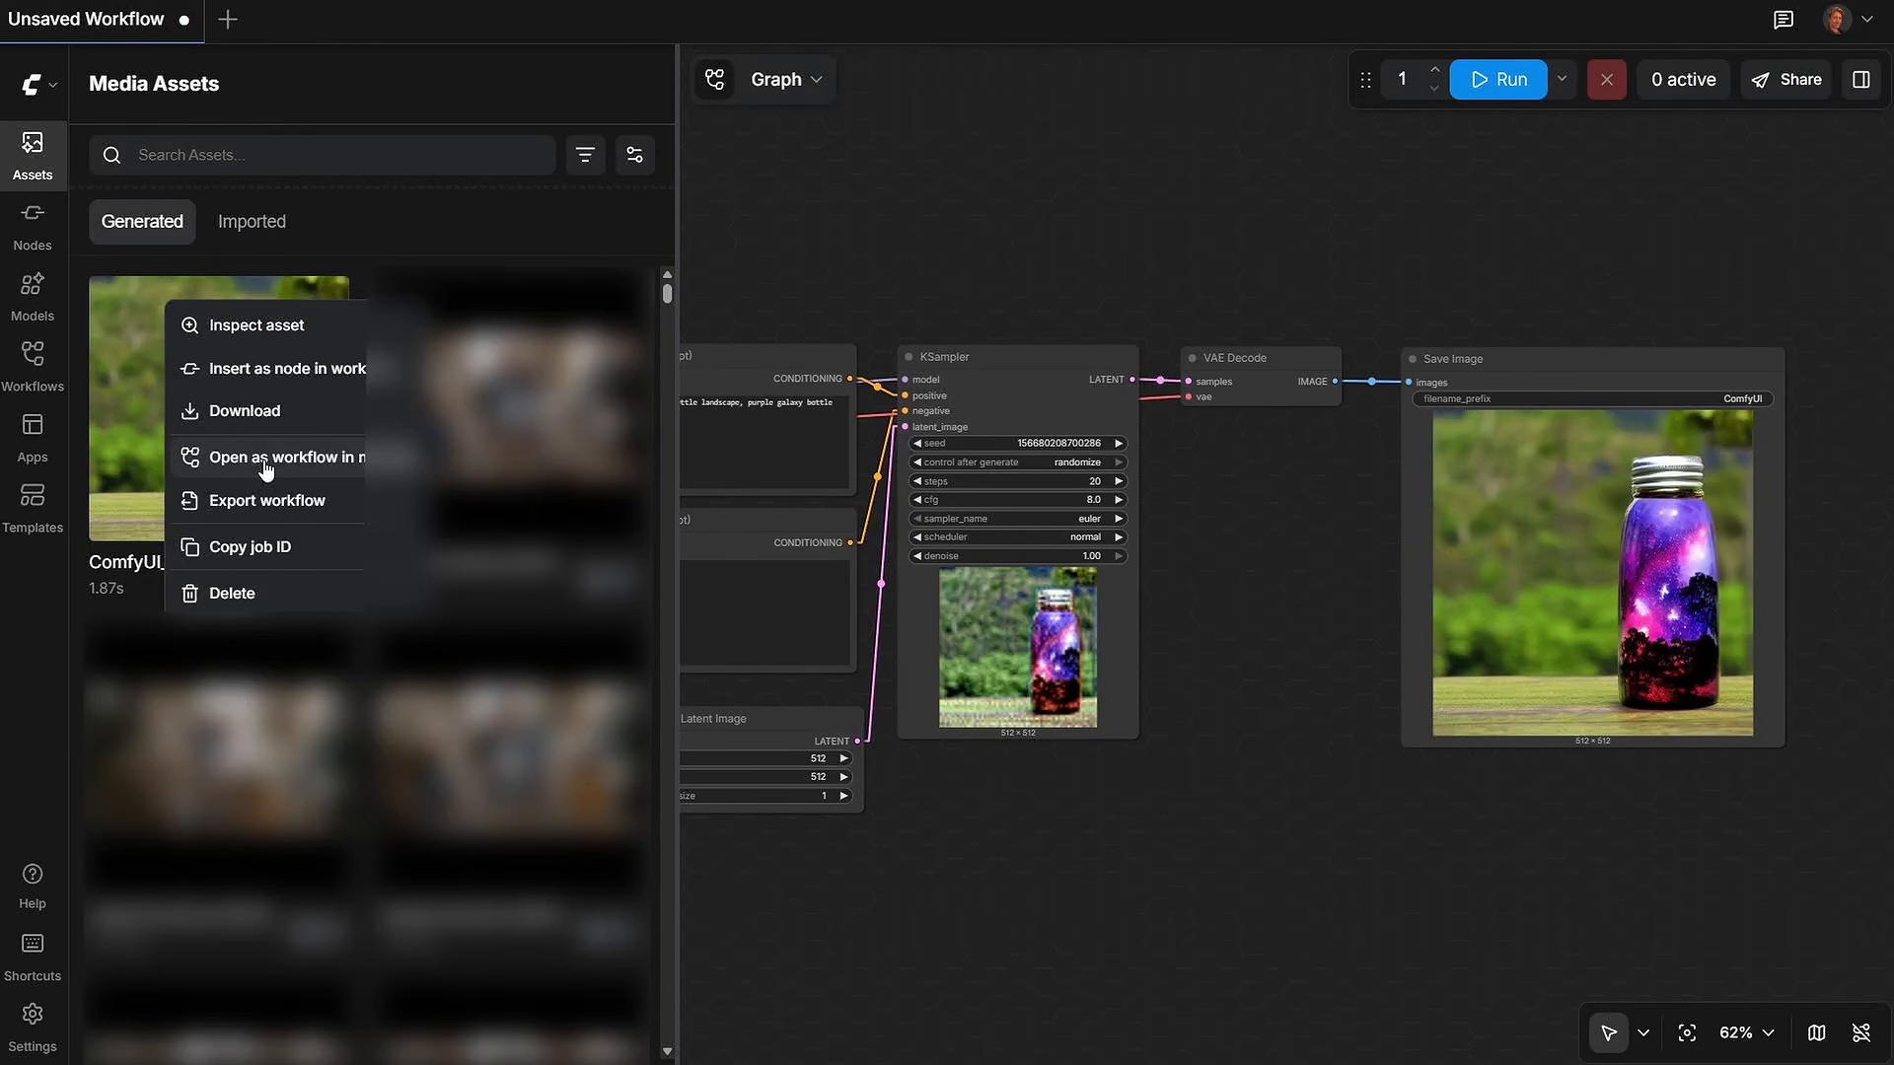
left_click(266, 471)
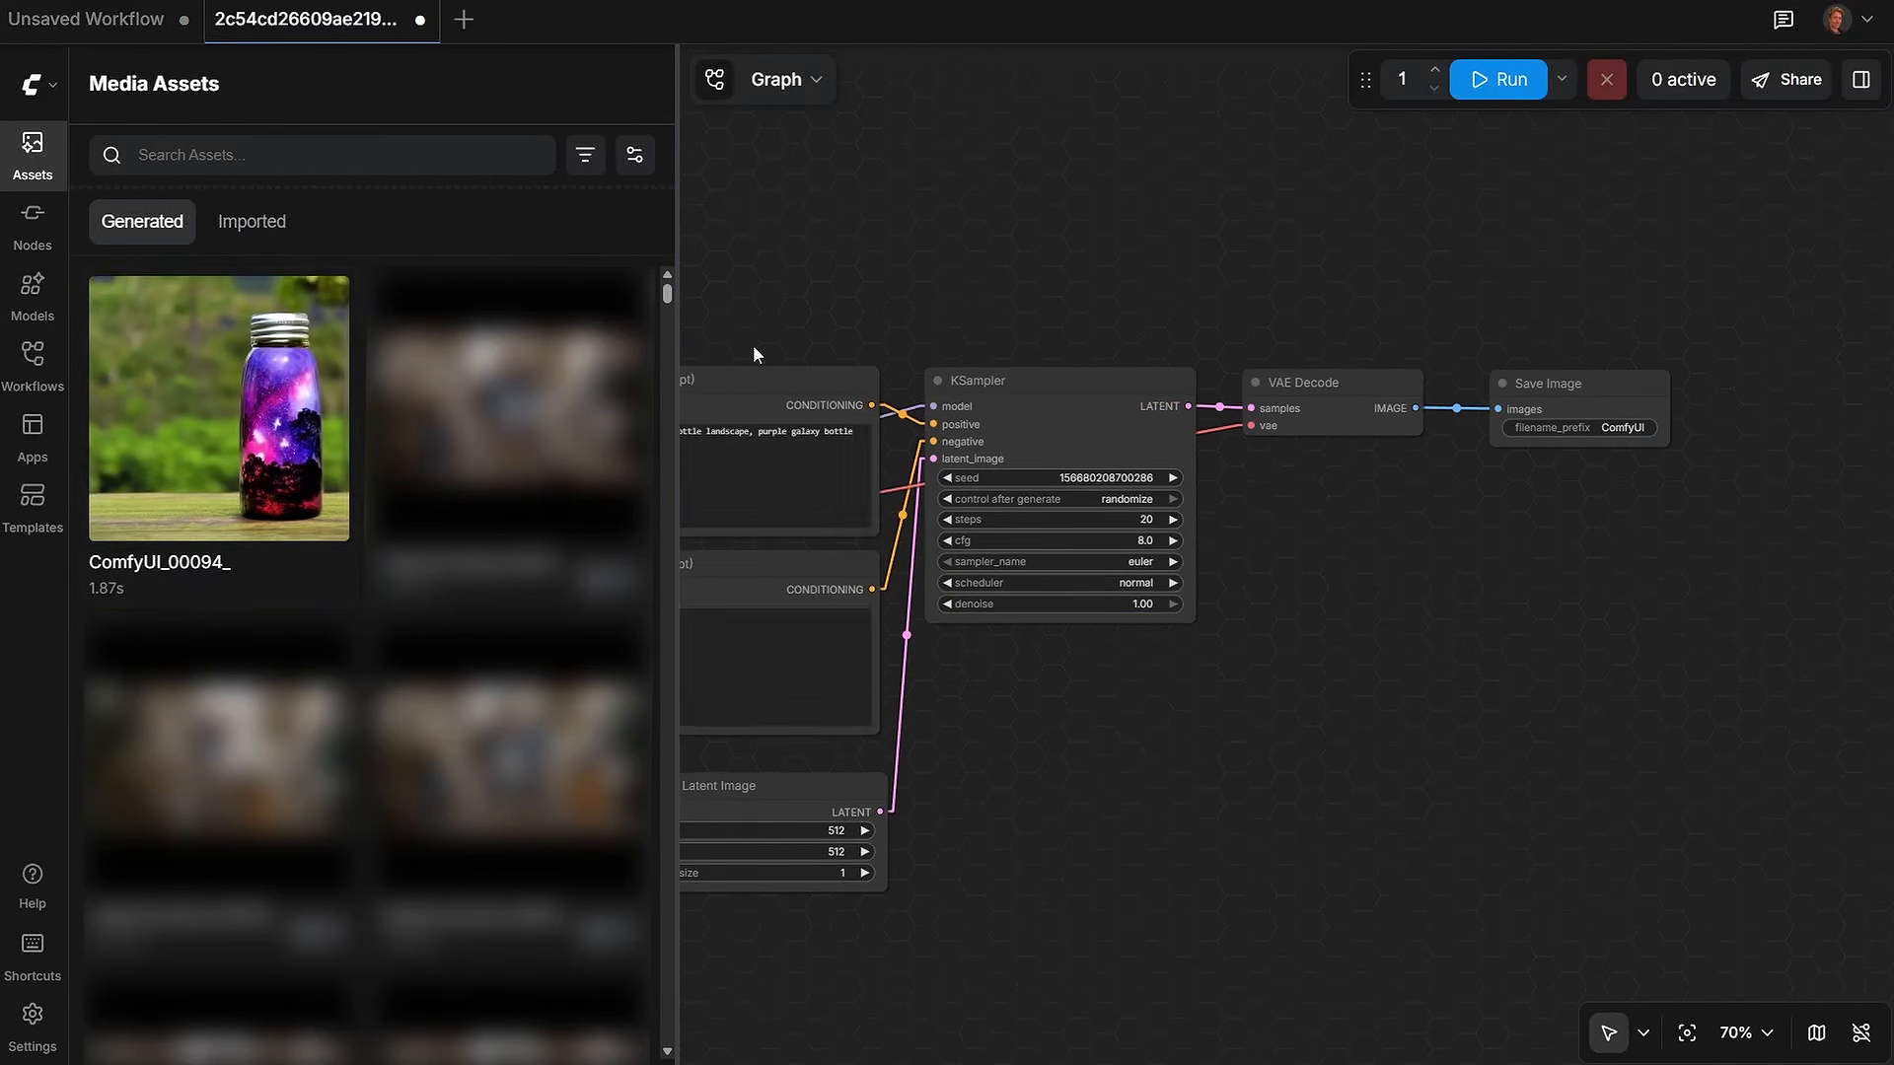
left_click(39, 148)
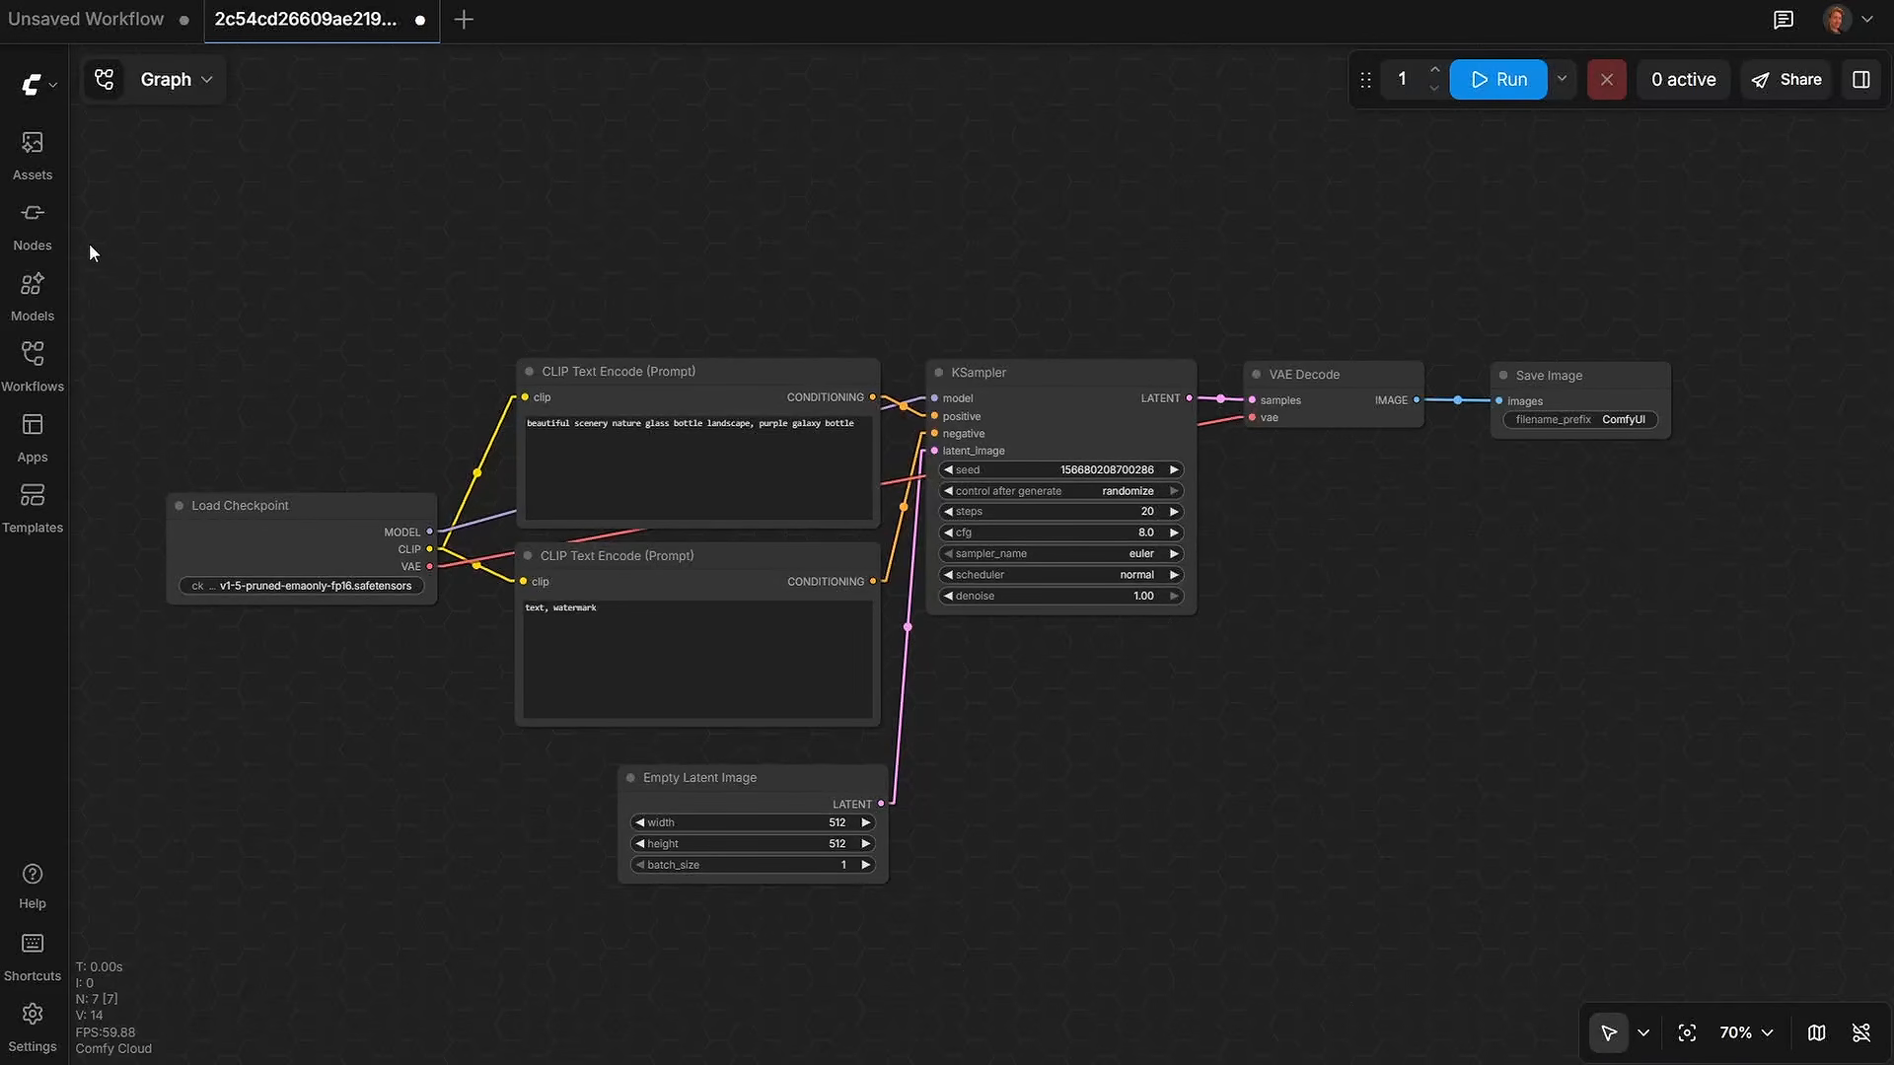
Step: Show the node library and look through its node categories and category filter options
left_click(28, 240)
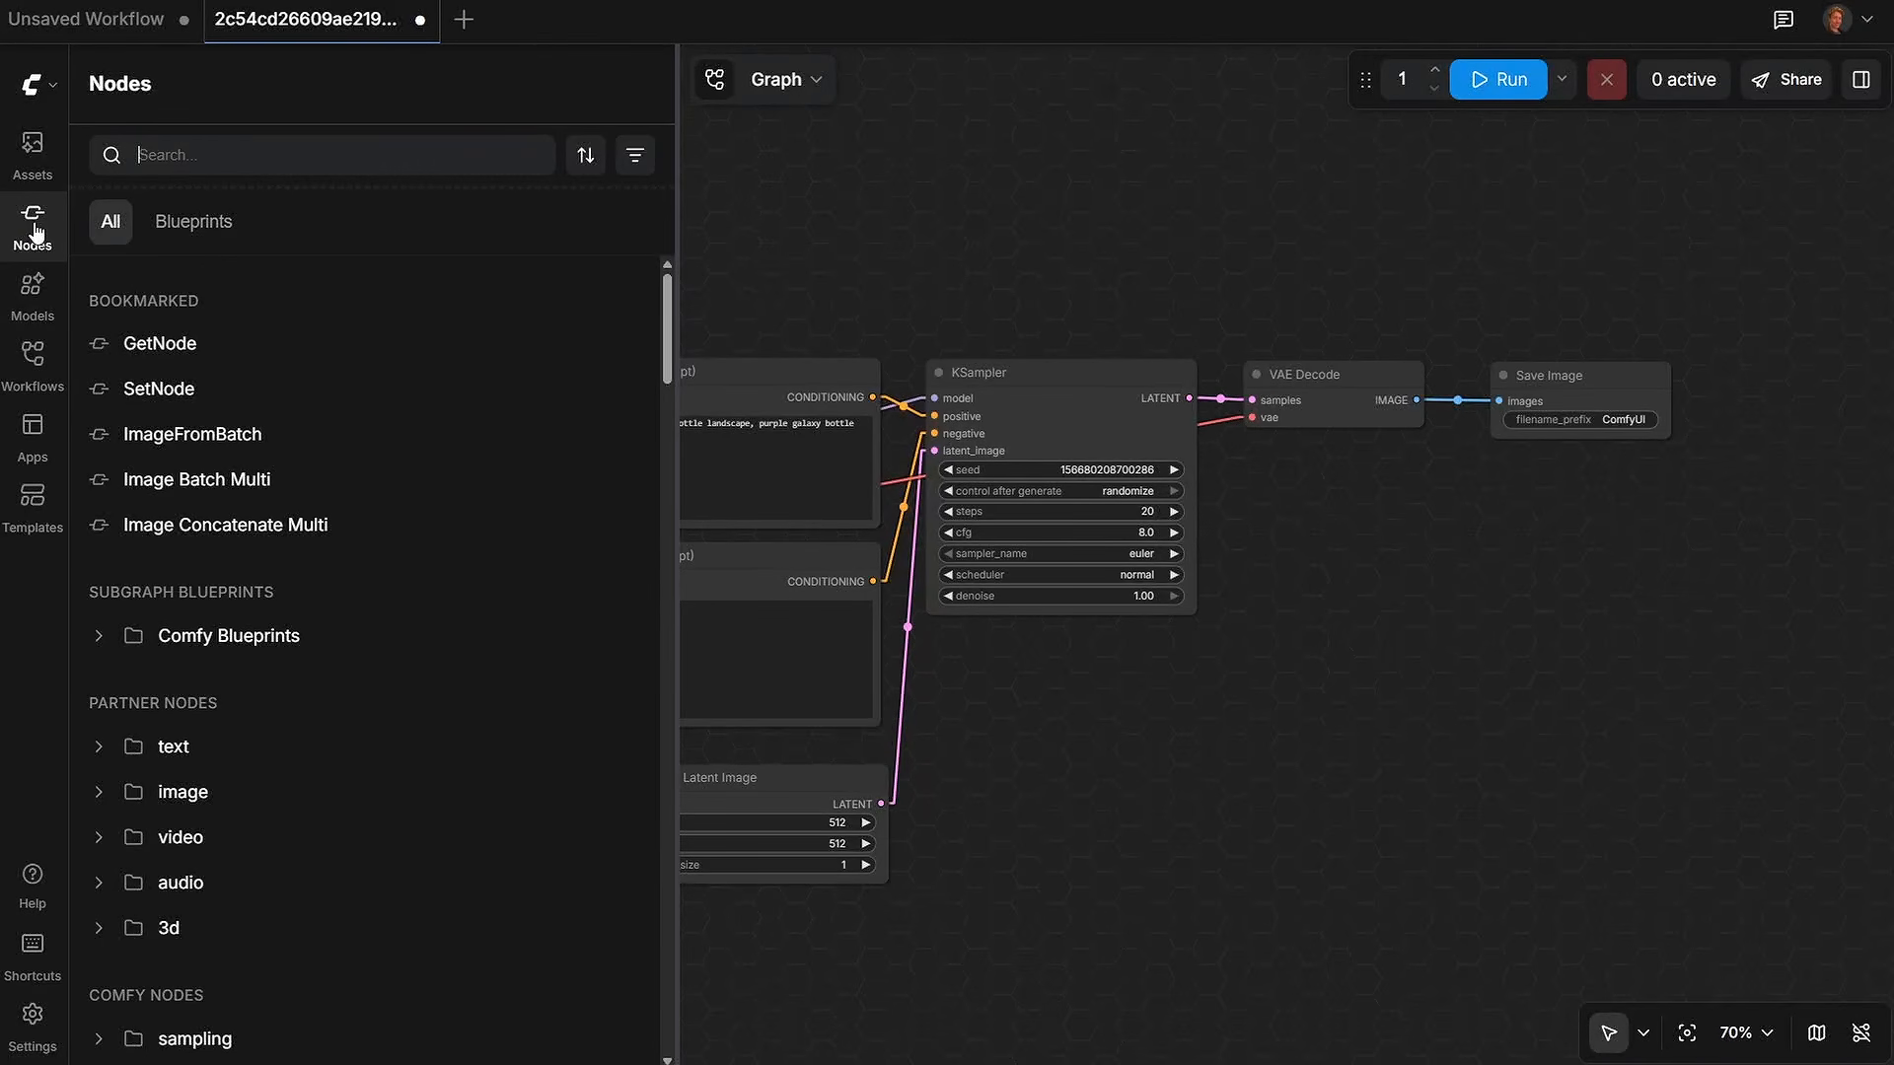
mouse_move(166, 352)
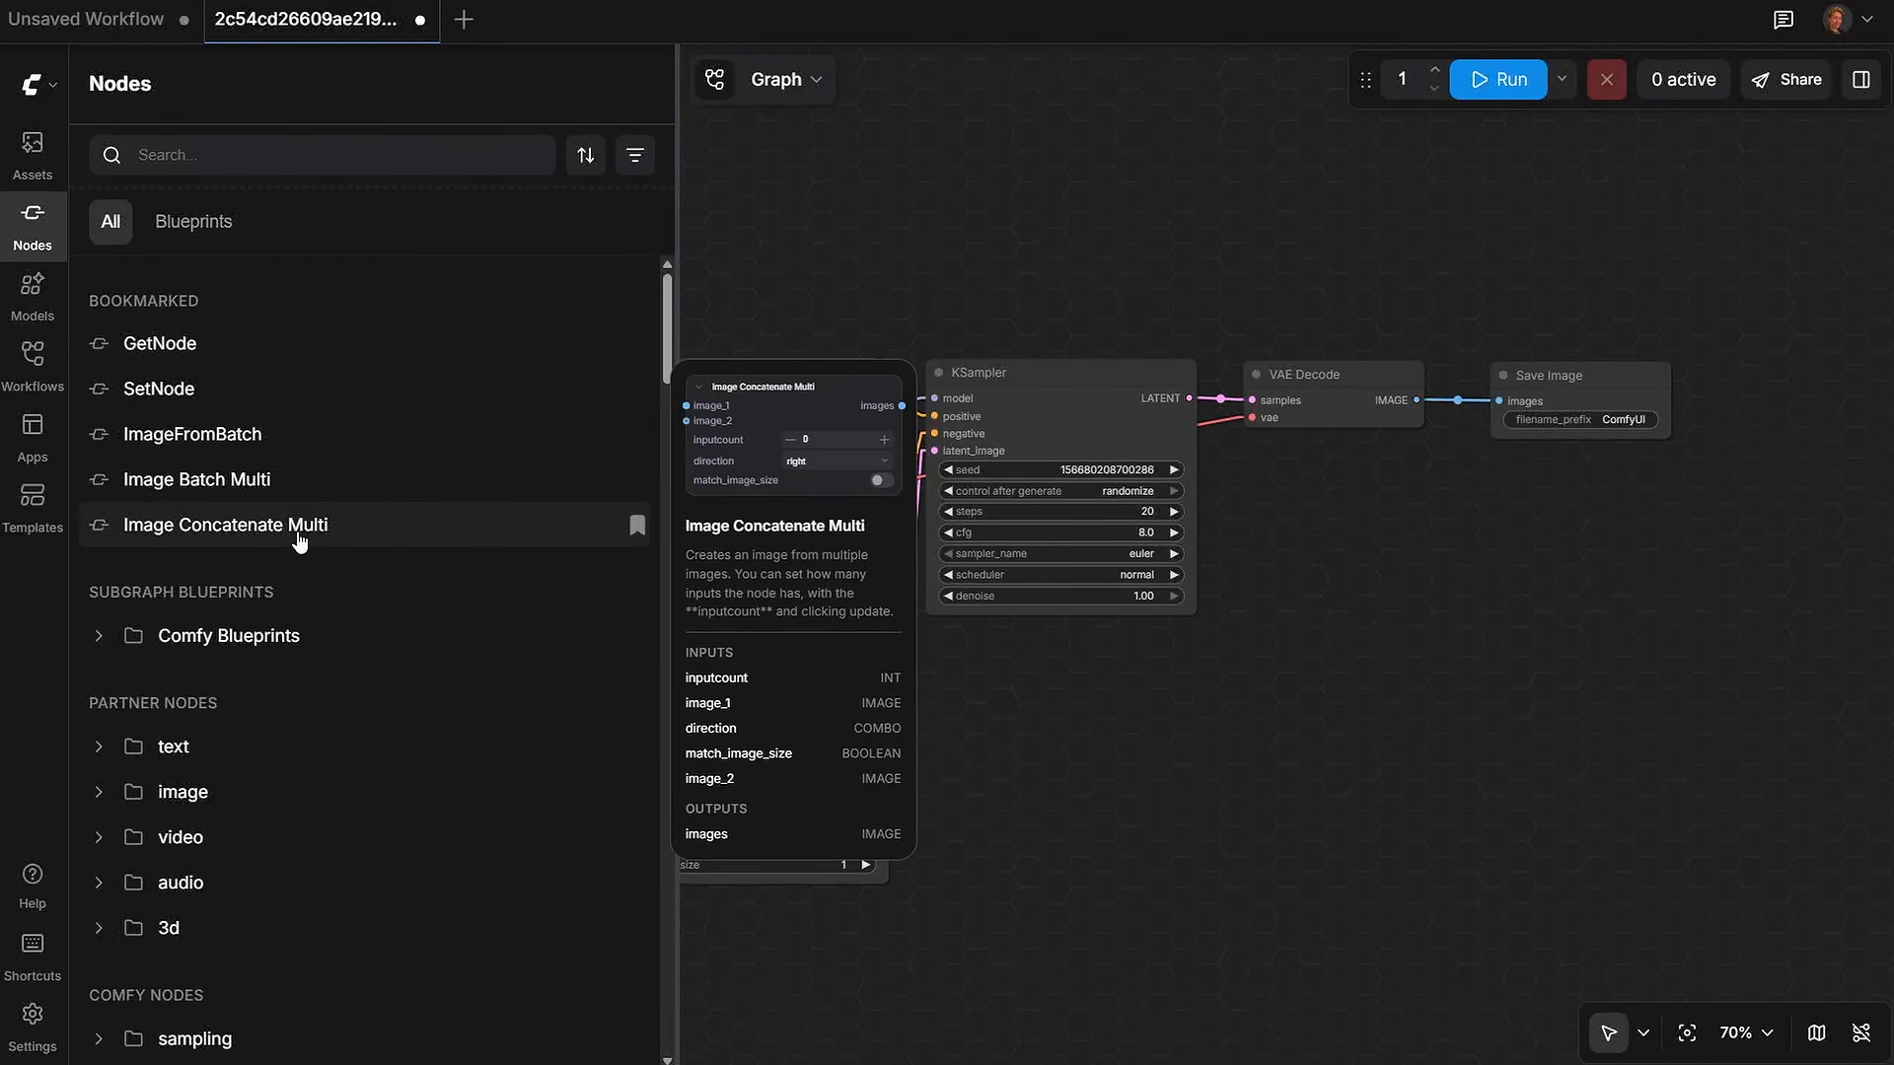
scroll(296, 543, "down", 4)
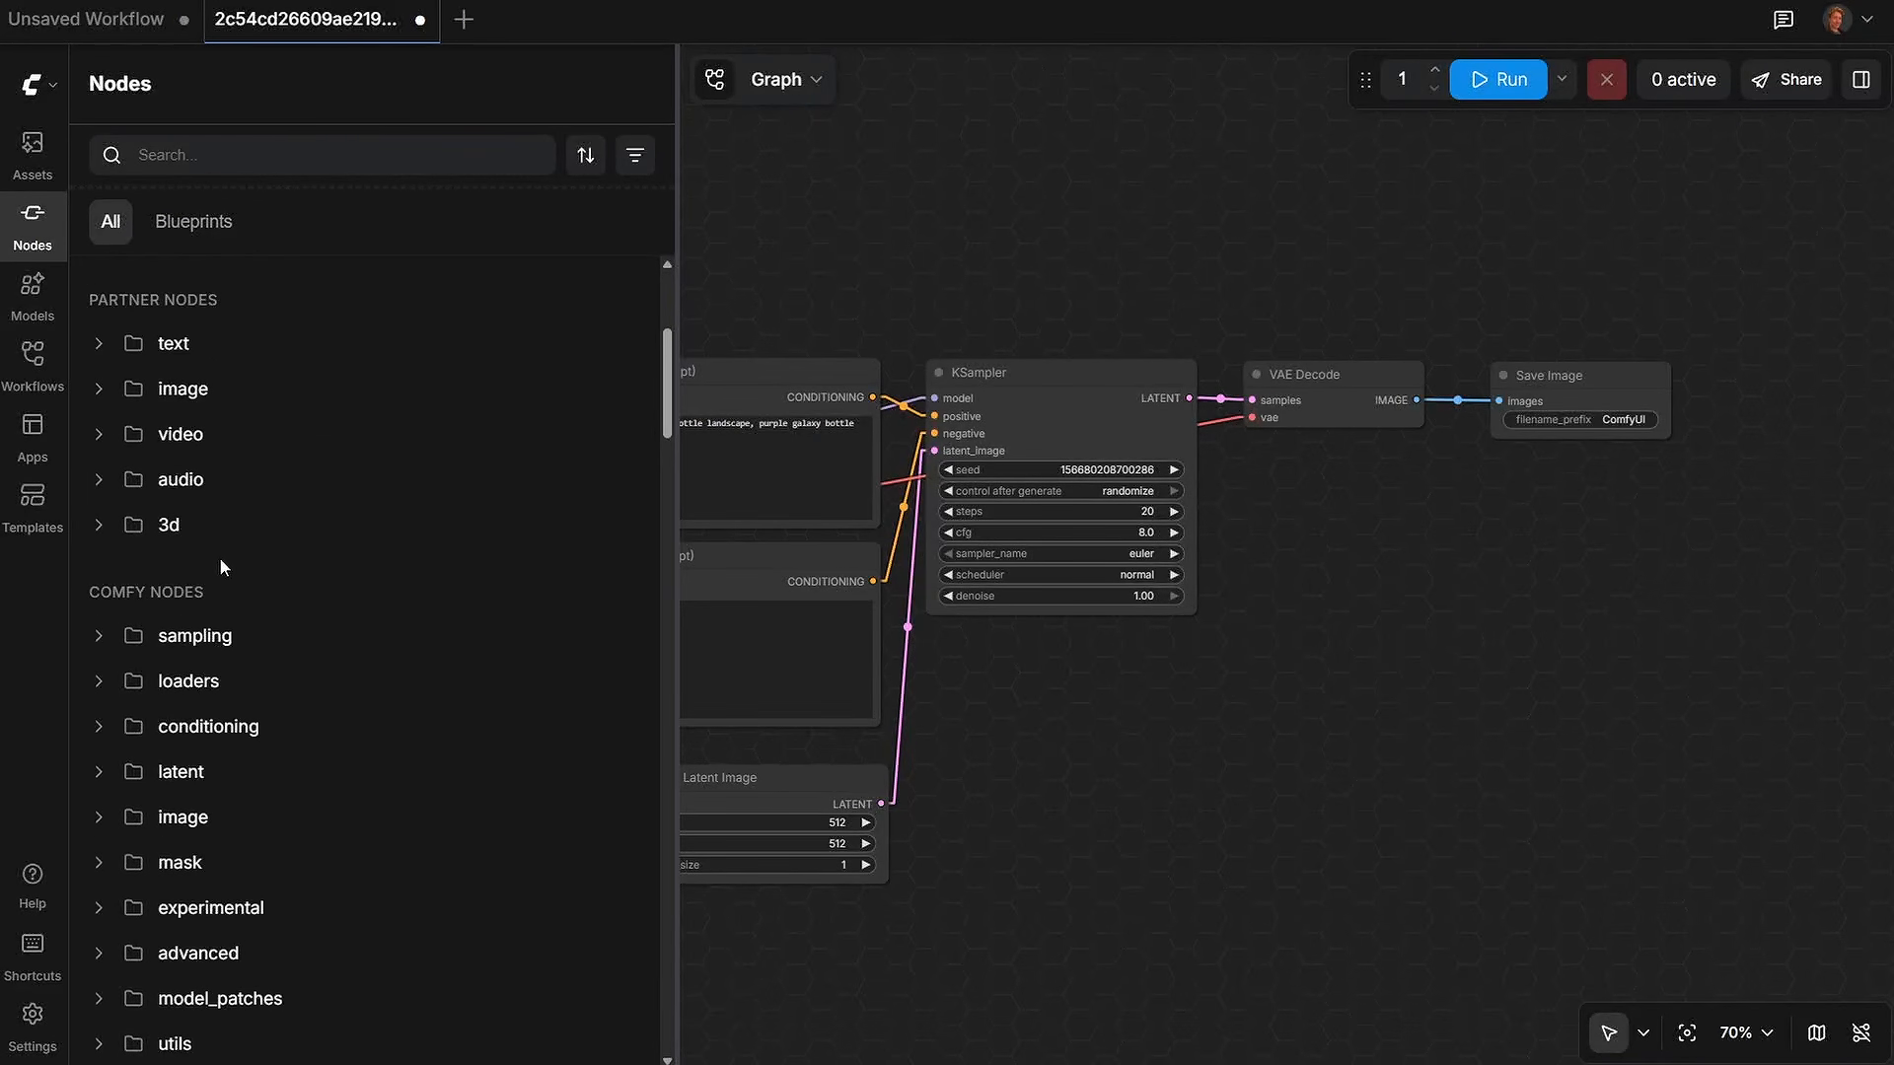
scroll(300, 560, "down", 7)
scroll(298, 512, "down", 4)
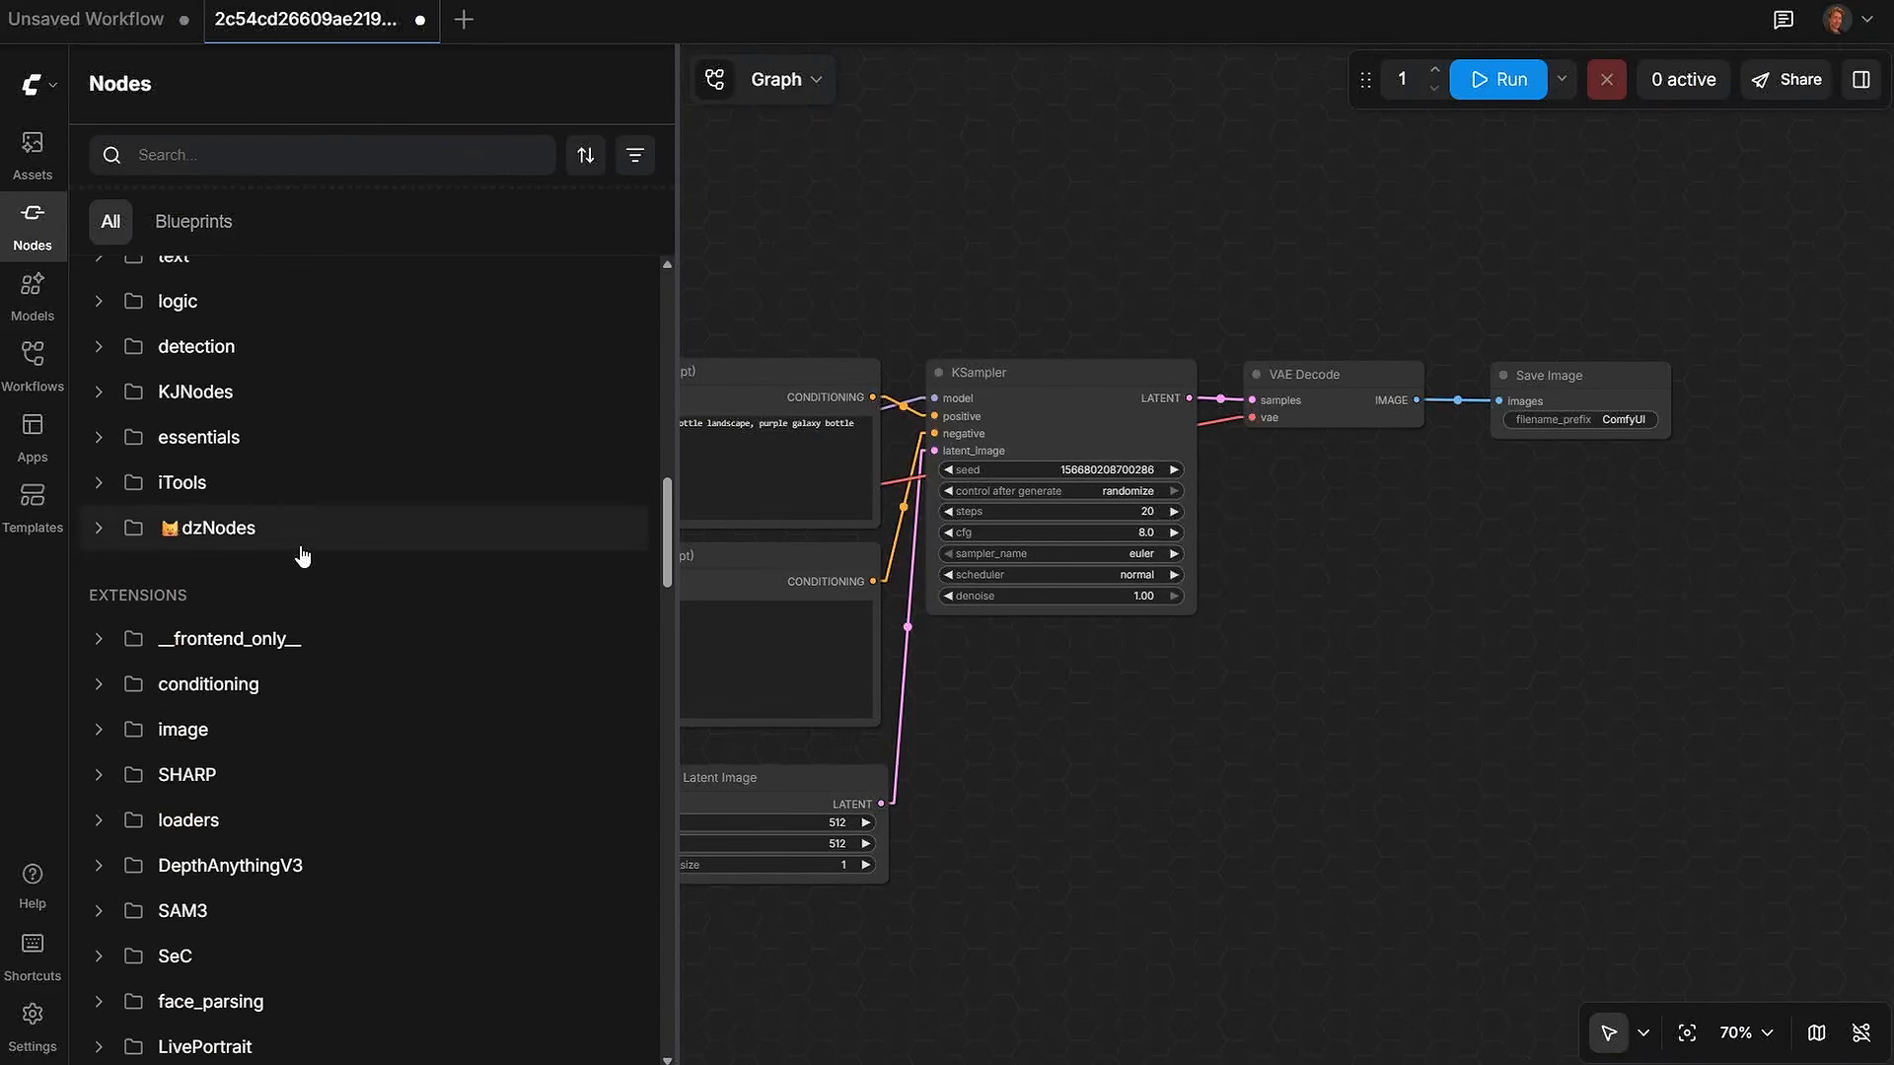
scroll(295, 491, "up", 15)
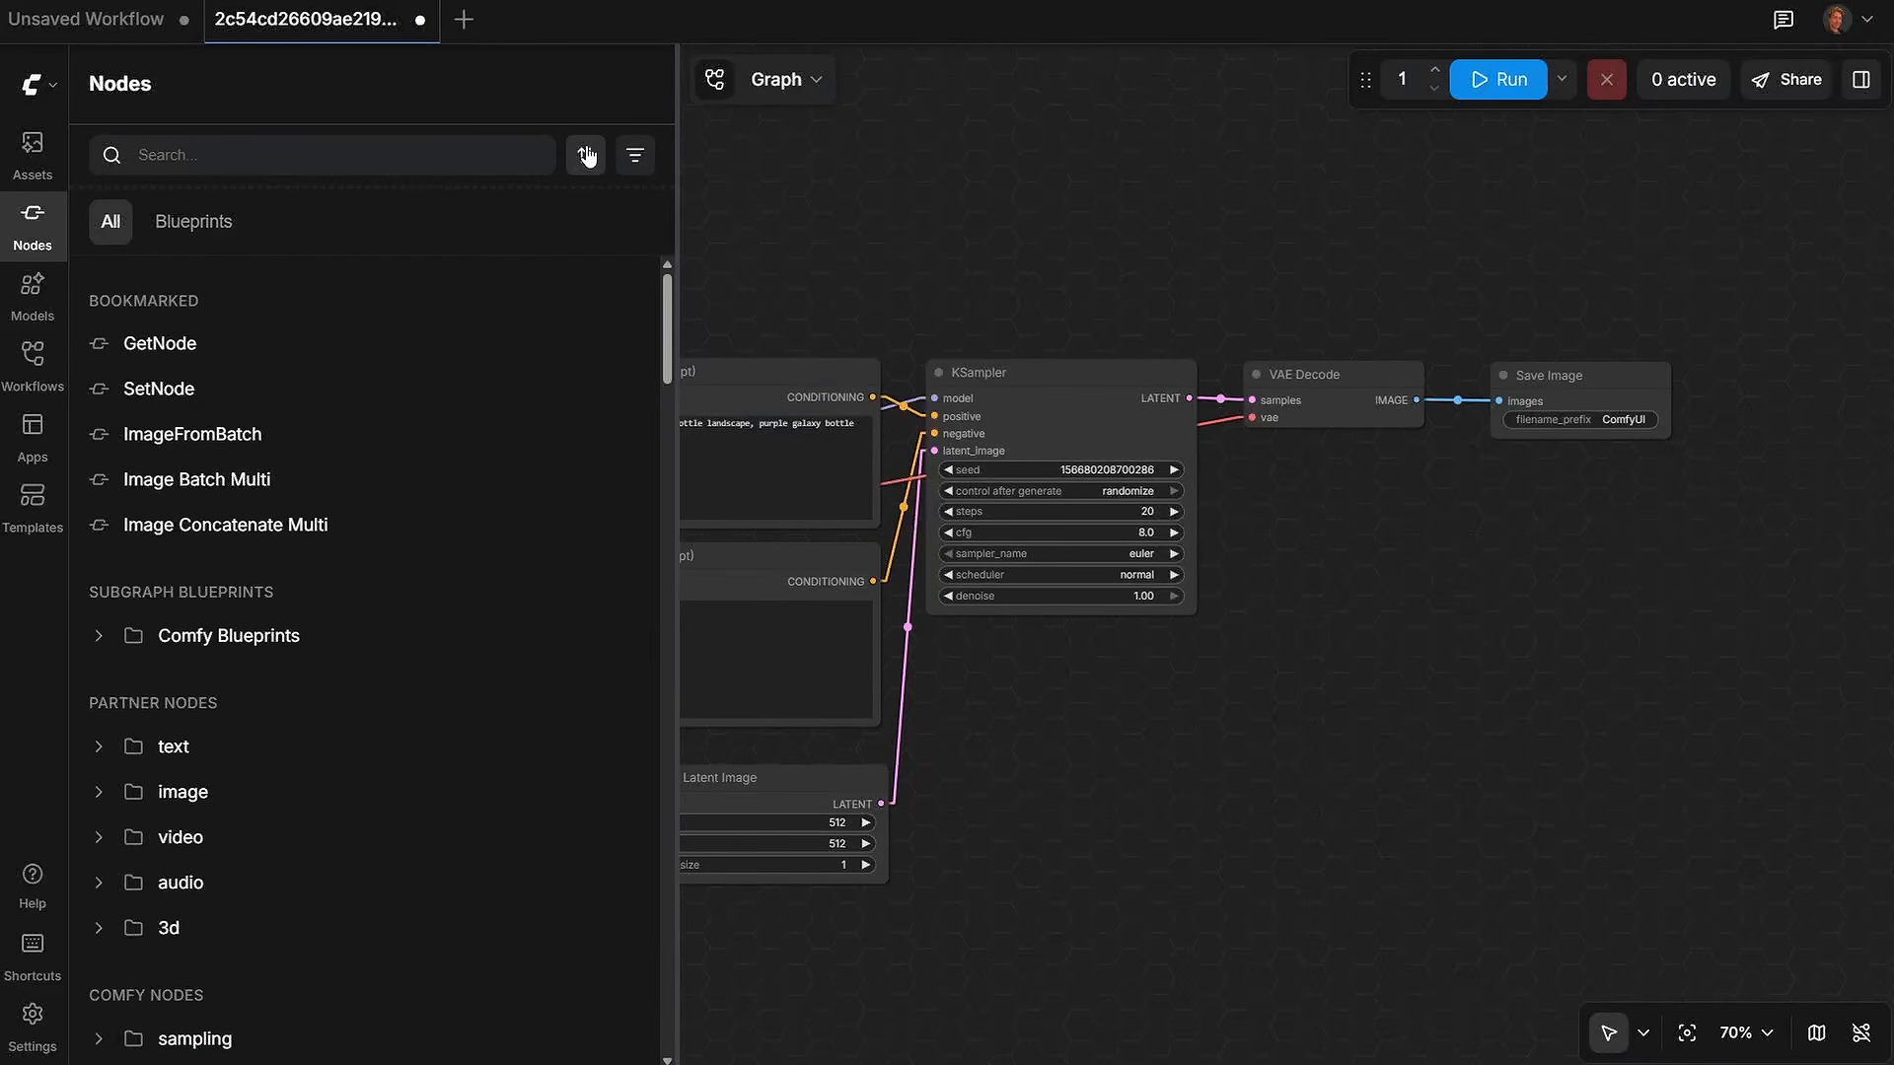
left_click(635, 158)
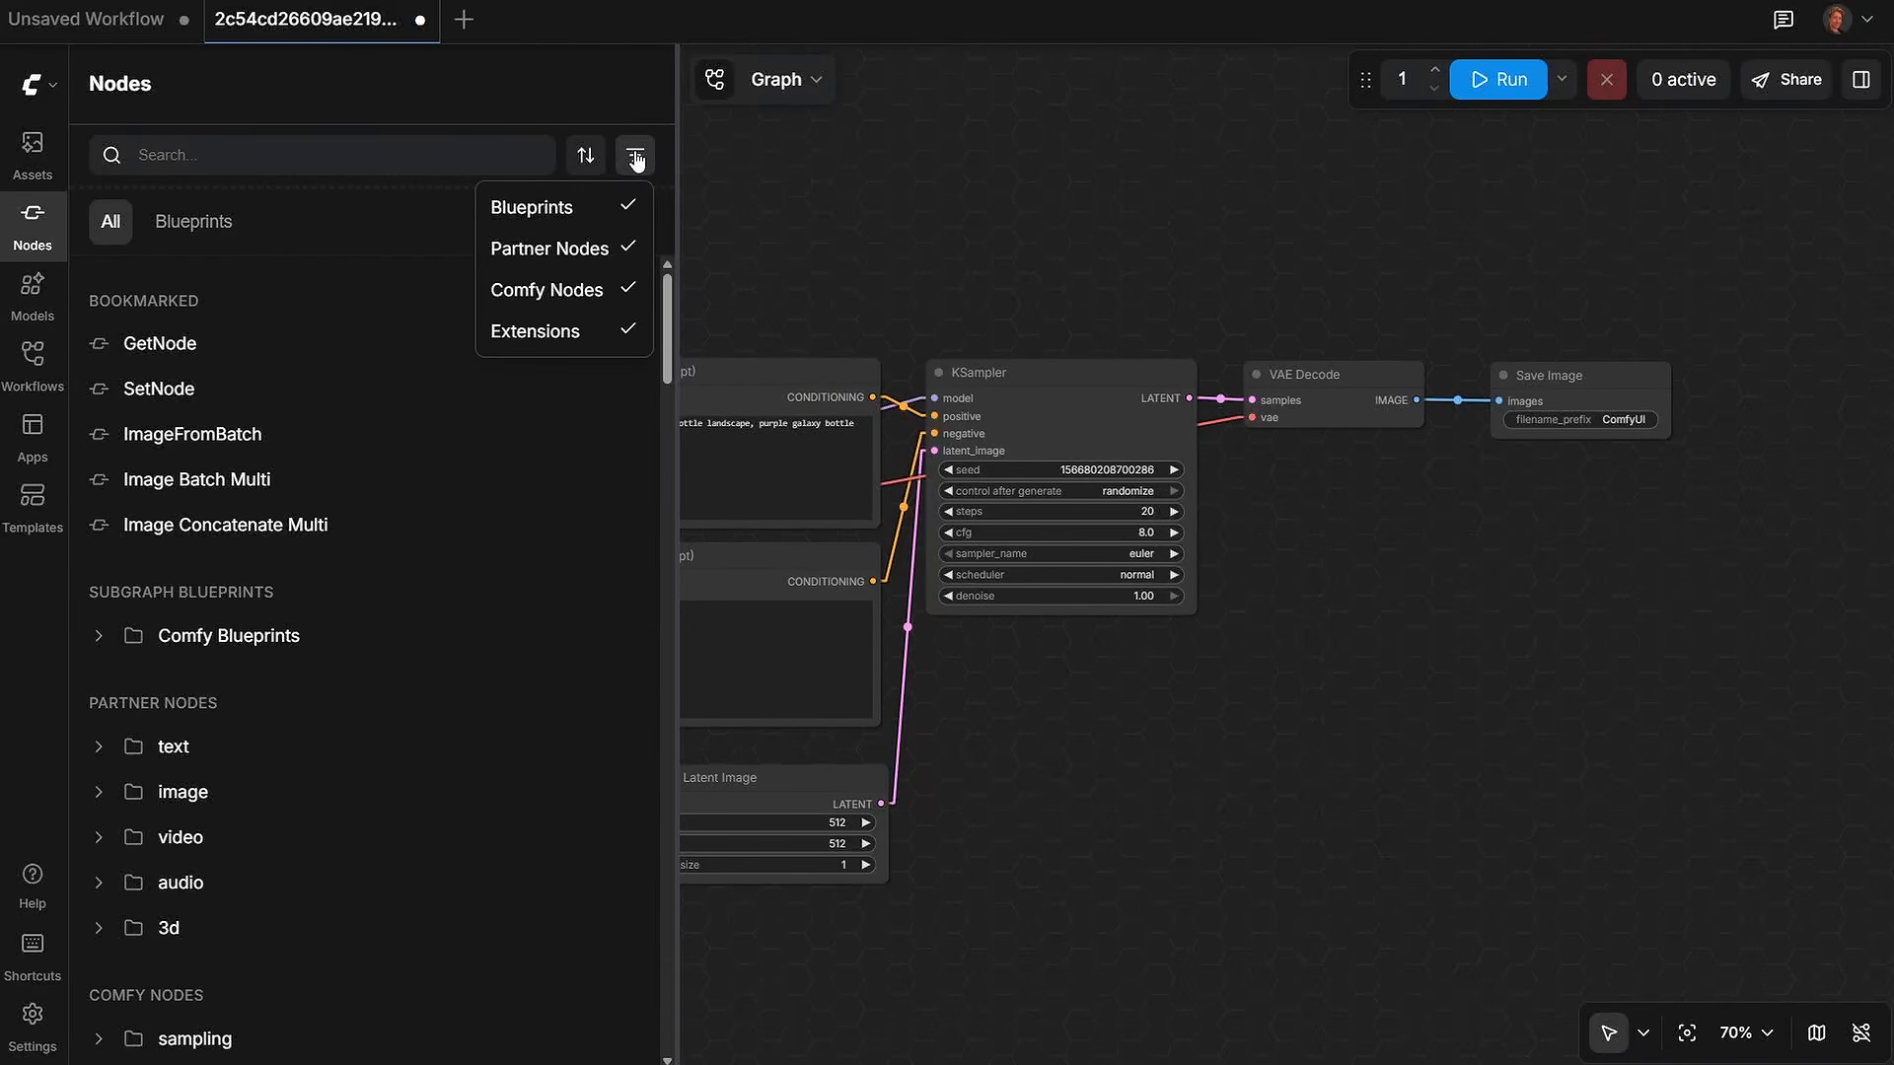
left_click(637, 158)
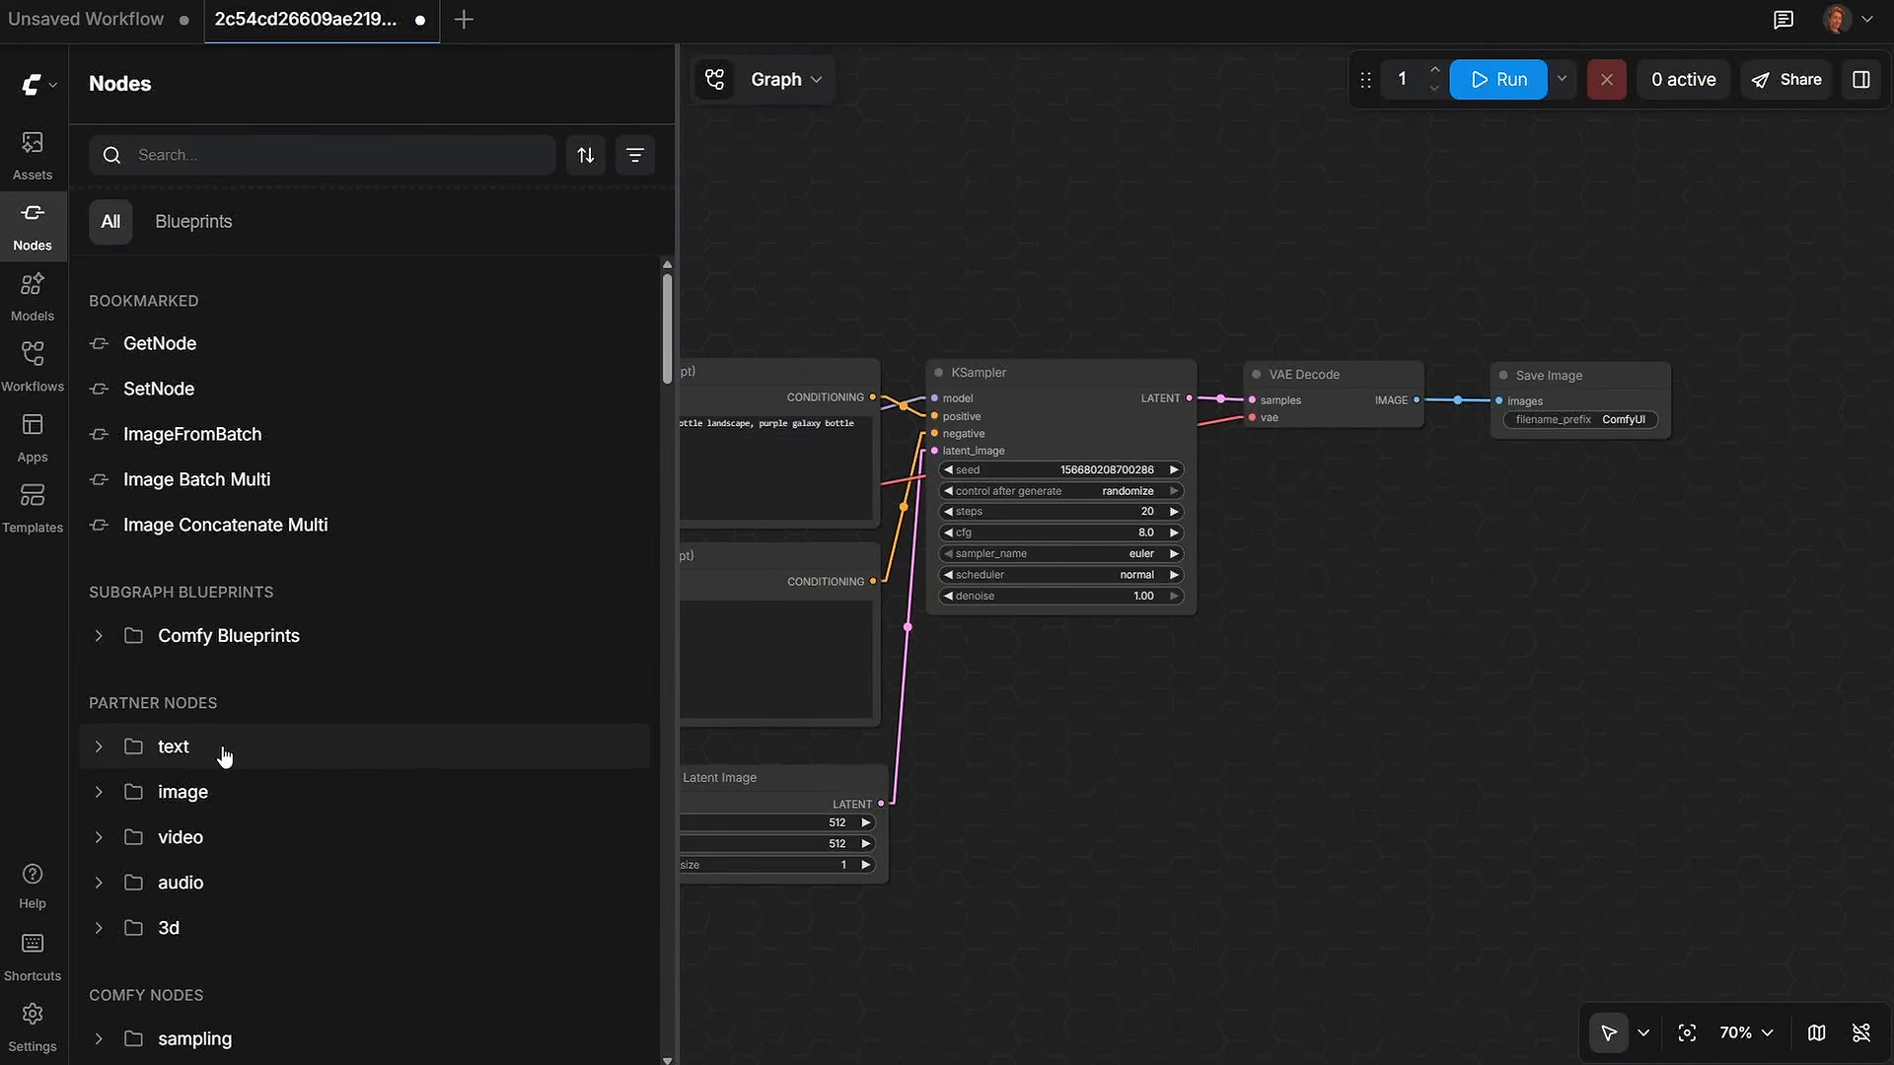
Step: Search the node library for "get node" and preview the bookmarked GetNode and SetNode entries
left_click(226, 160)
type("getnode")
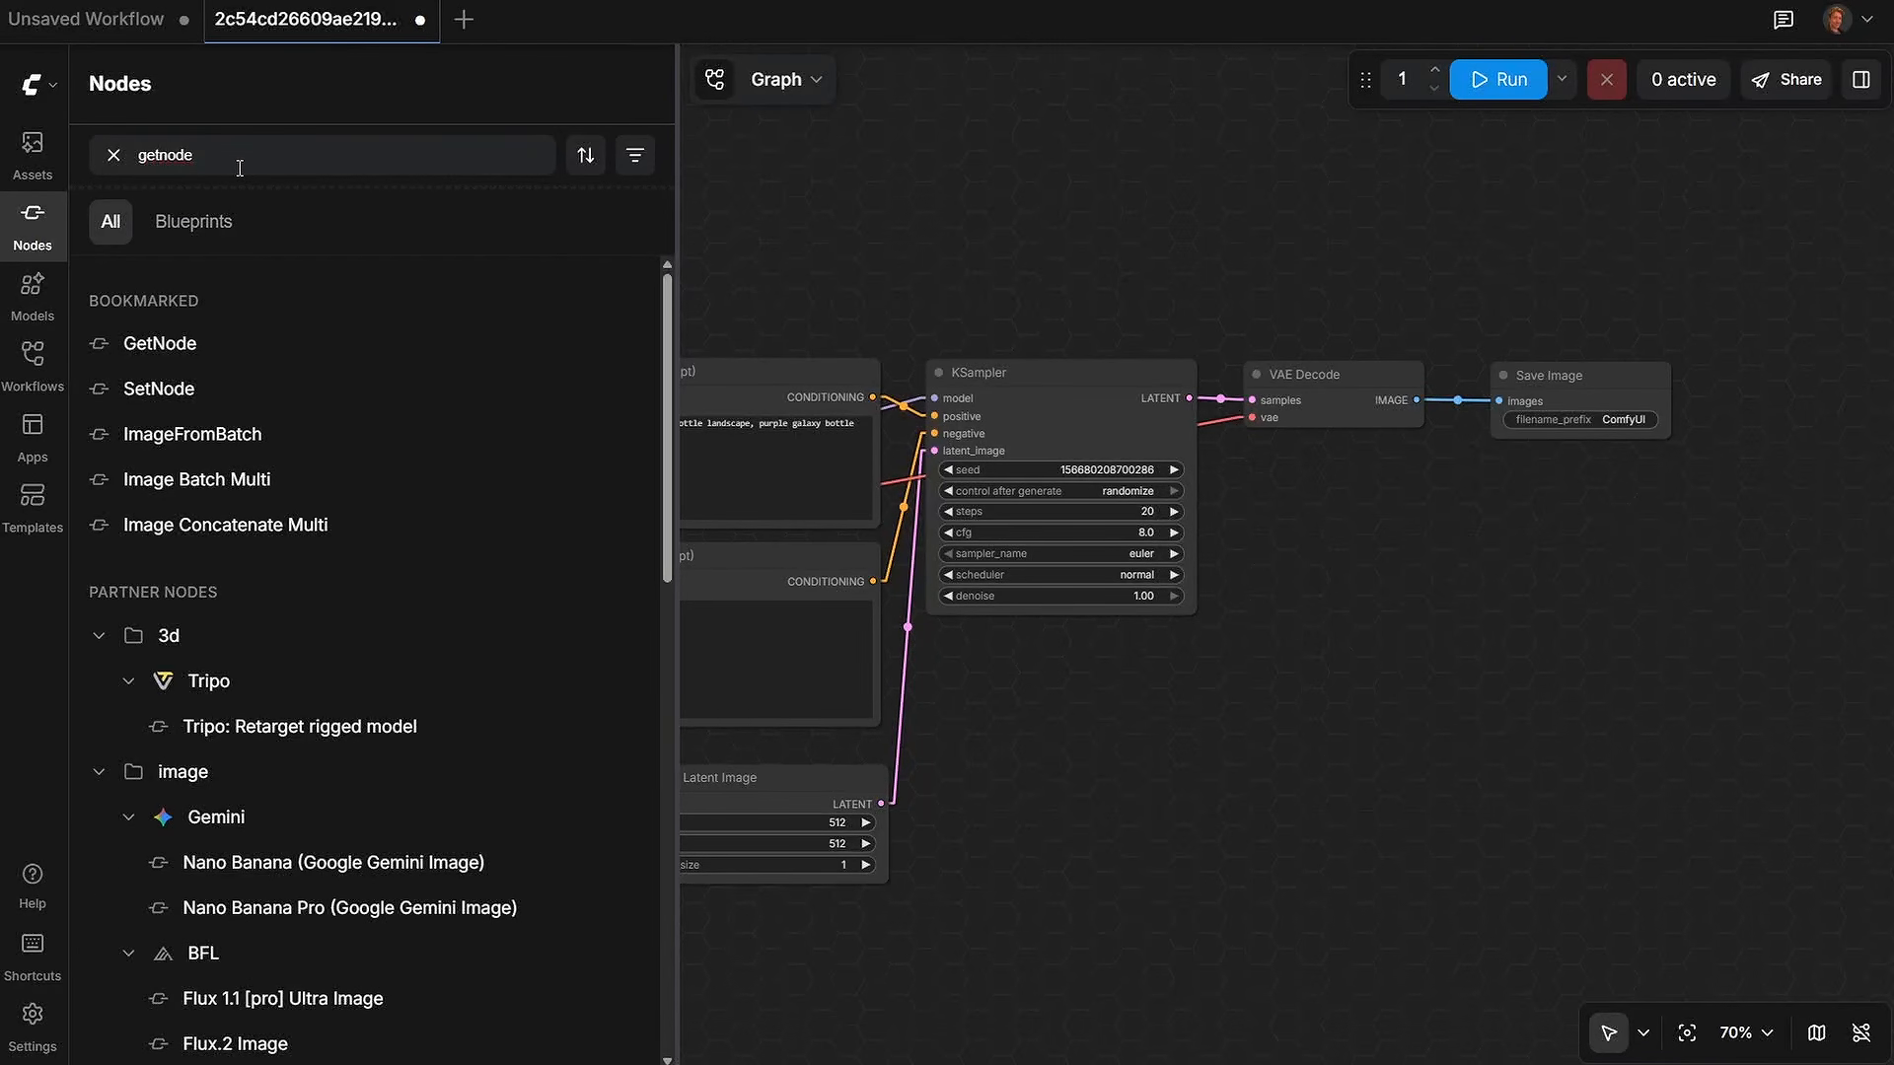
left_click(162, 155)
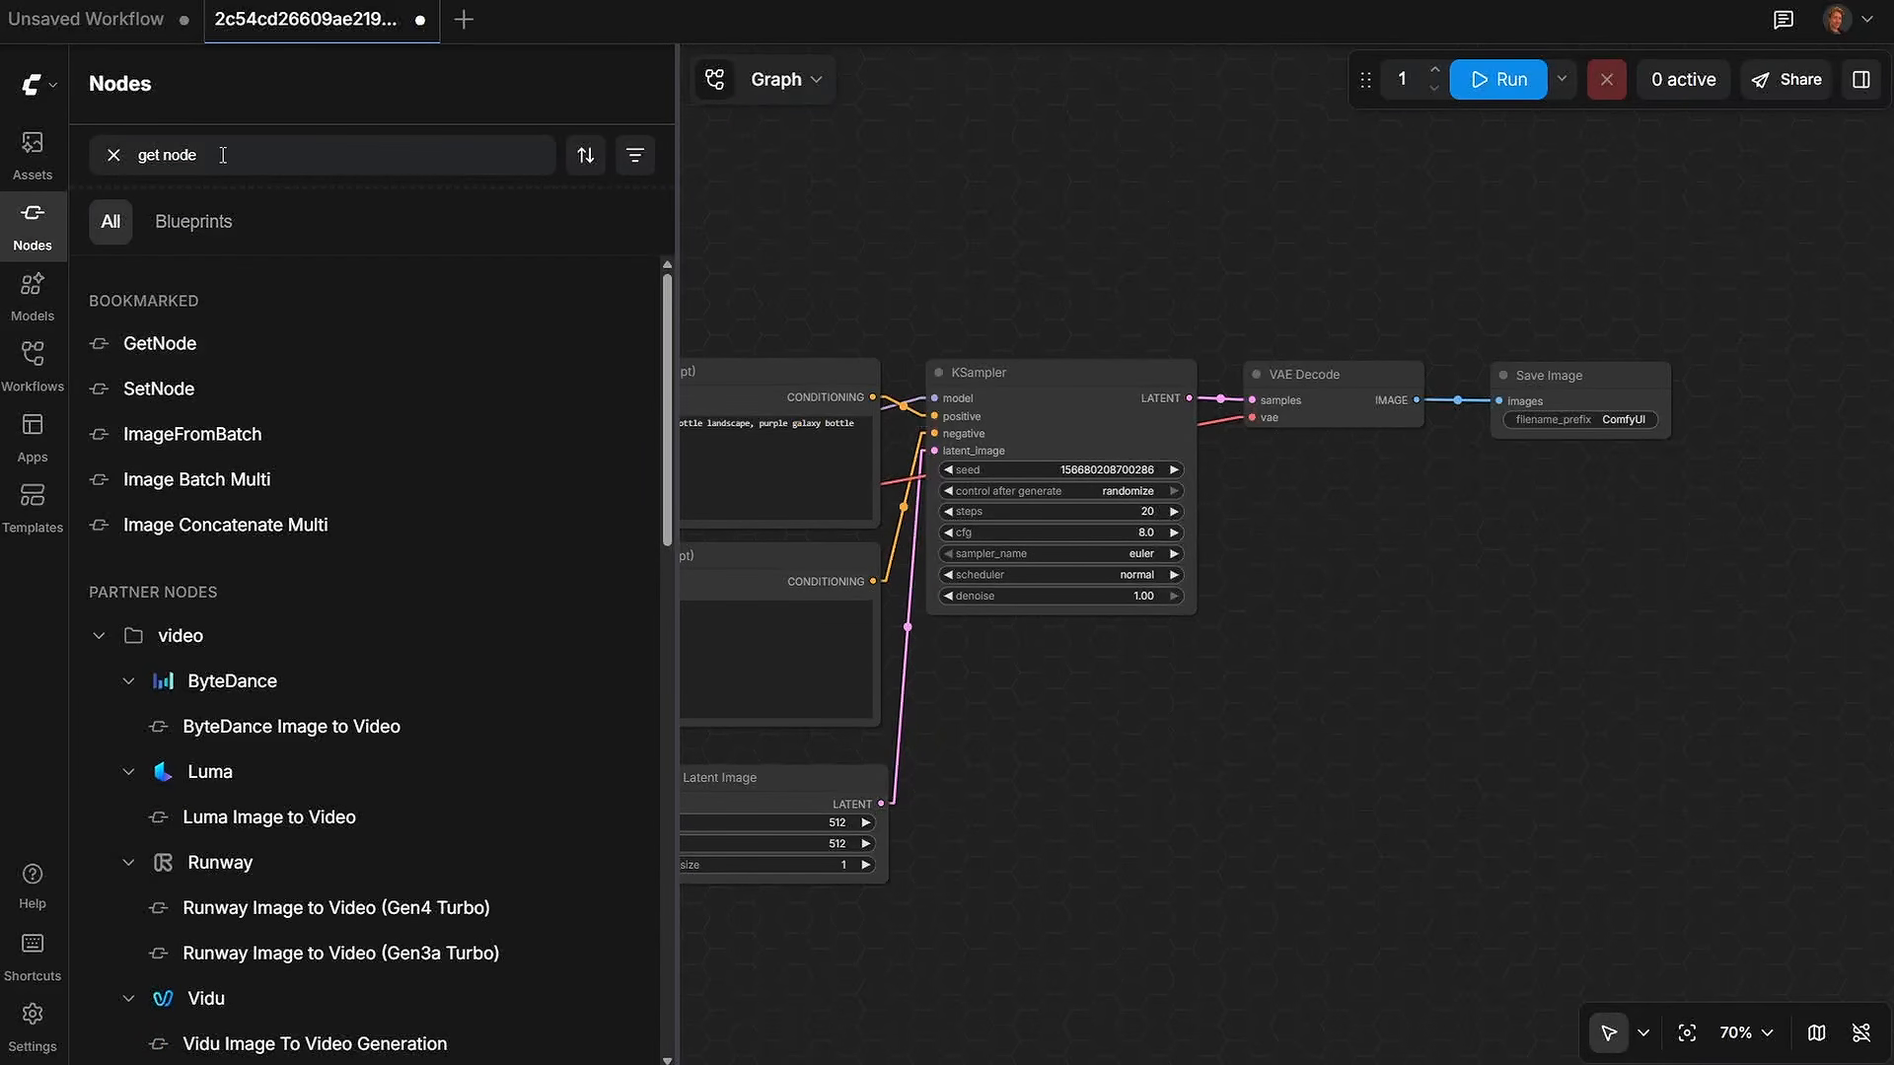
left_click_drag(227, 156, 139, 150)
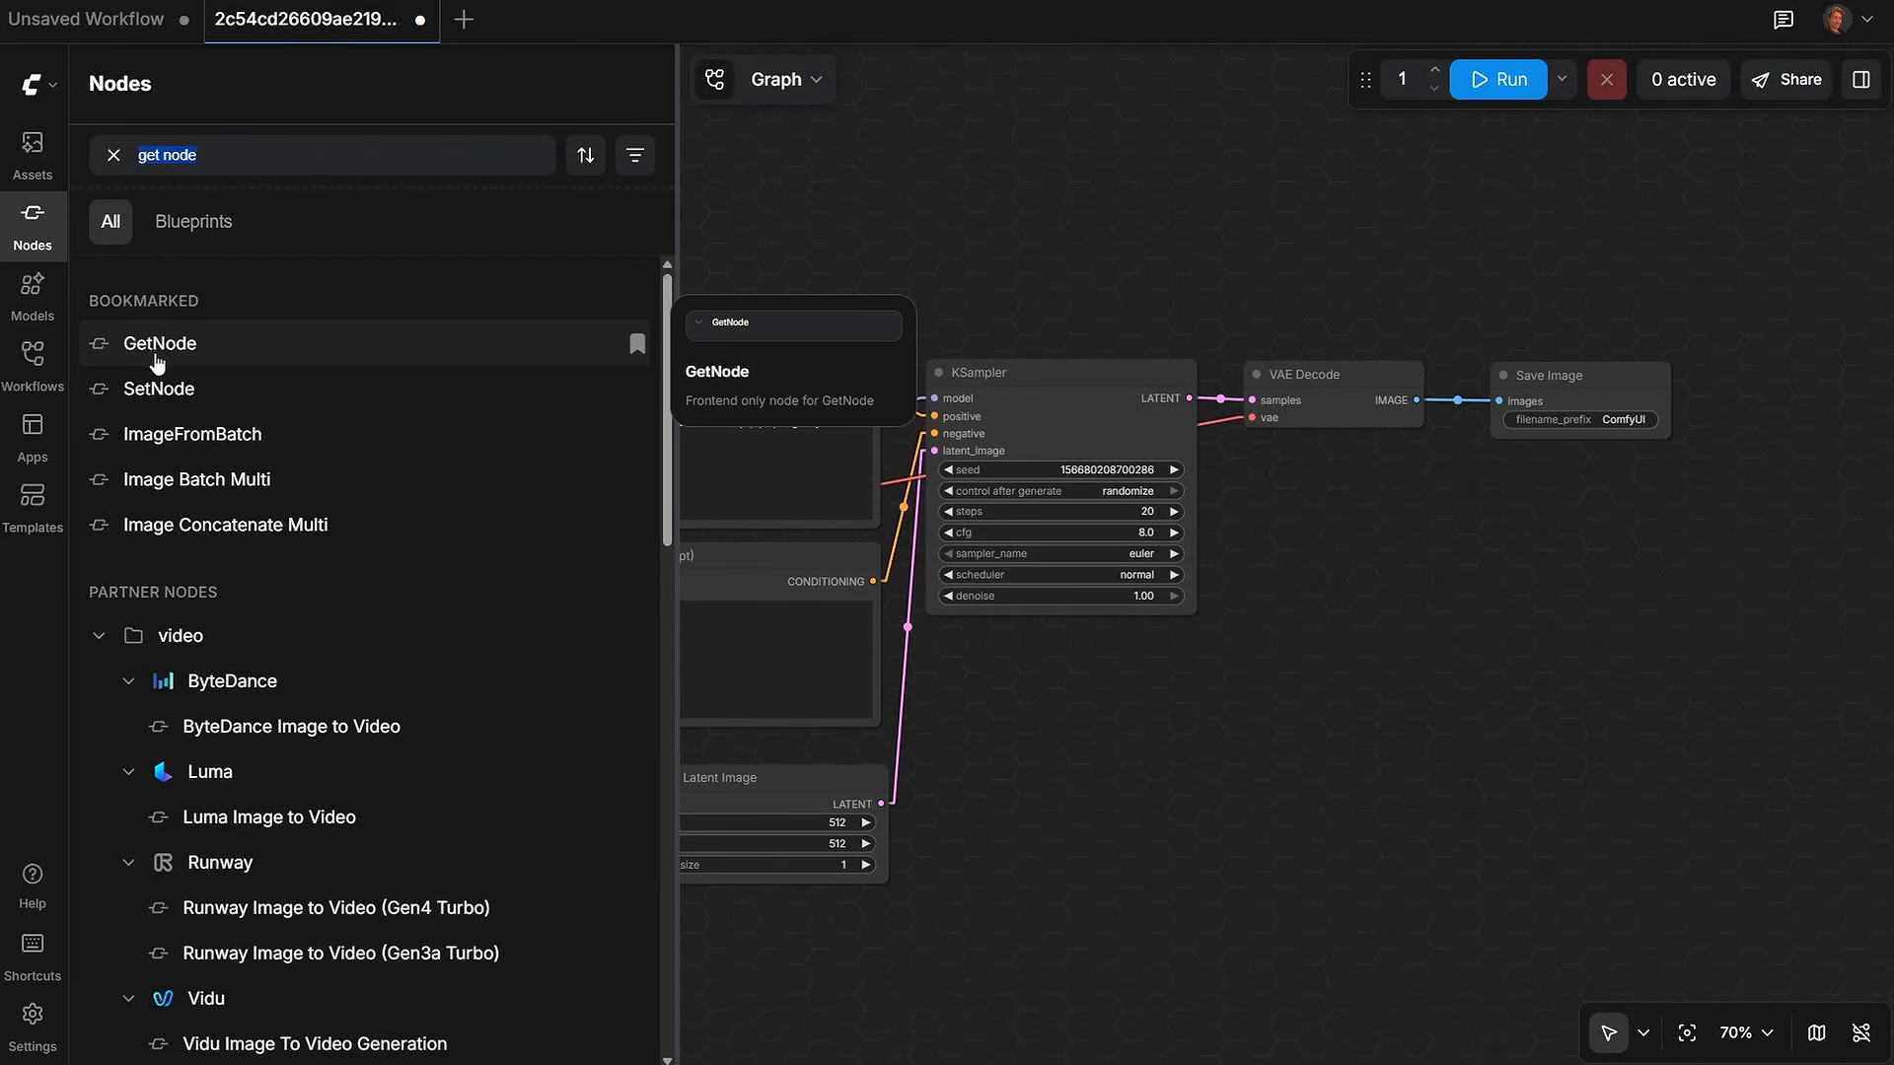
mouse_move(174, 391)
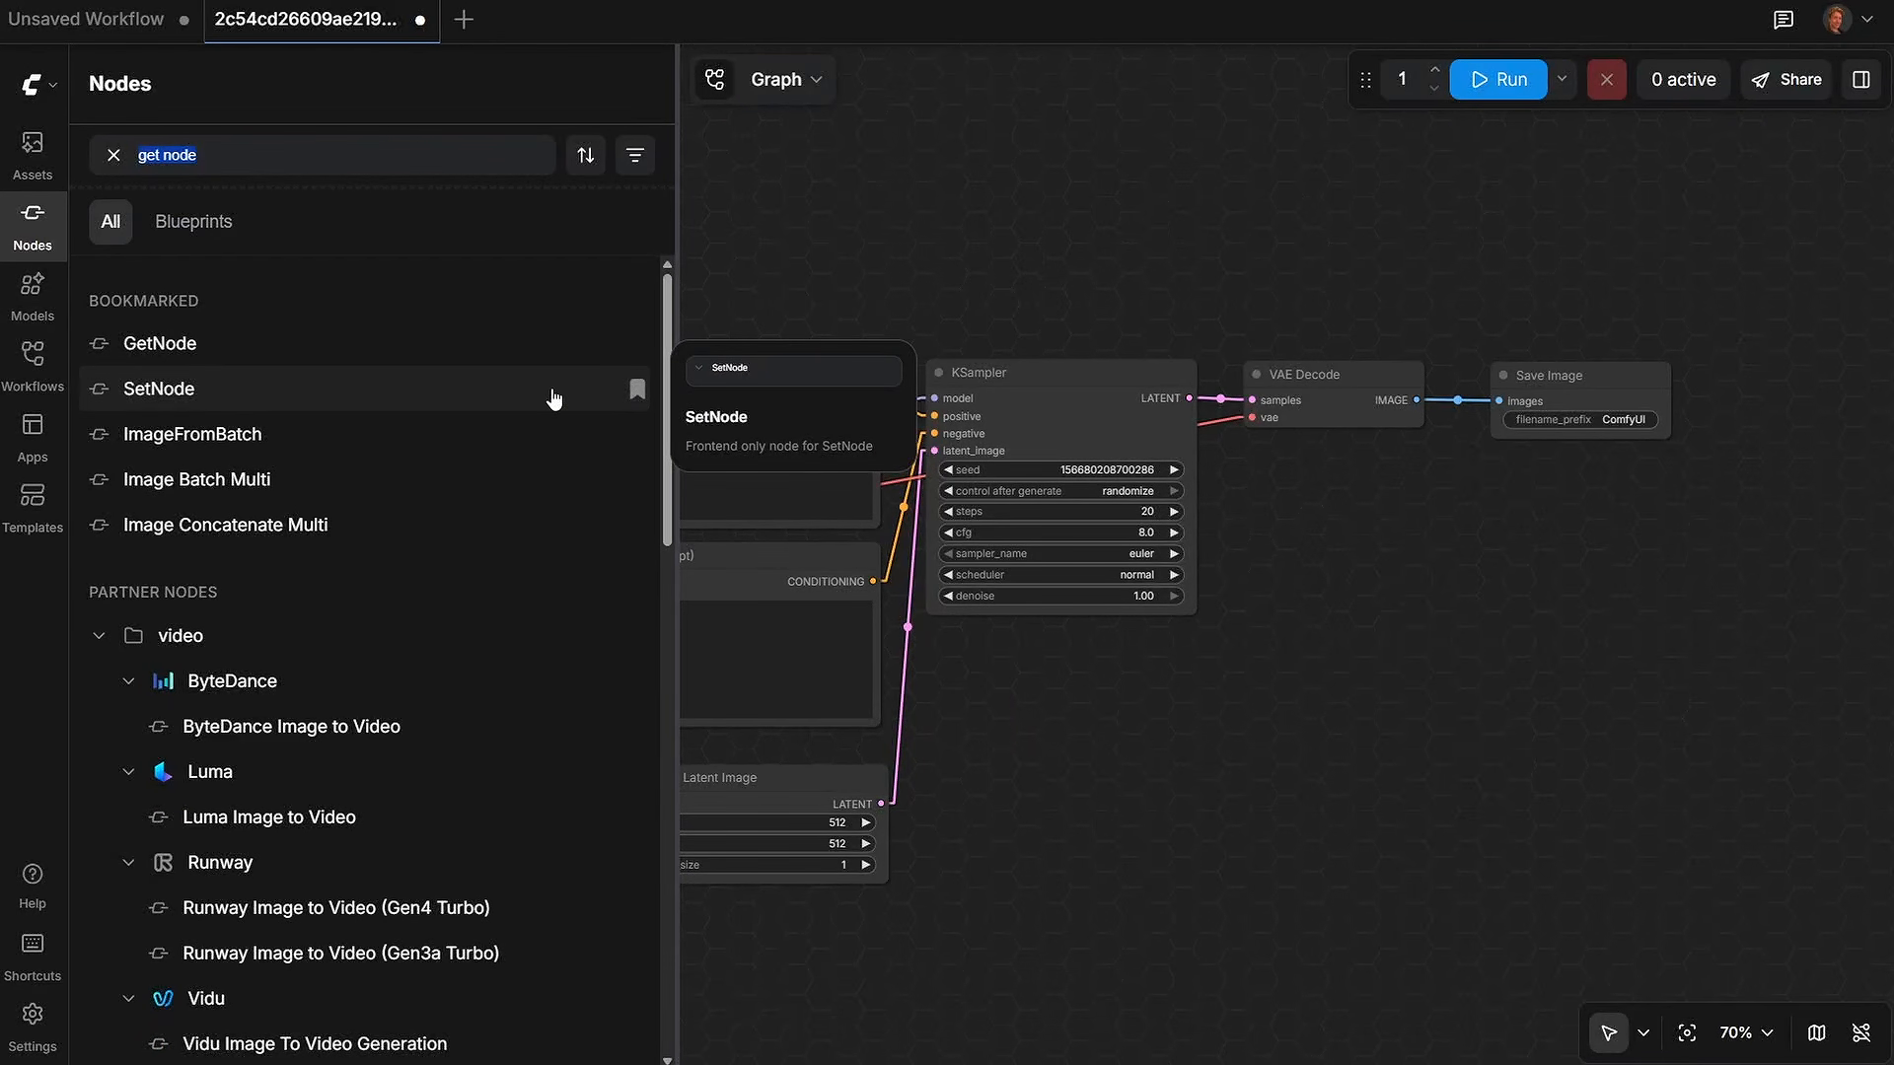
mouse_move(253, 503)
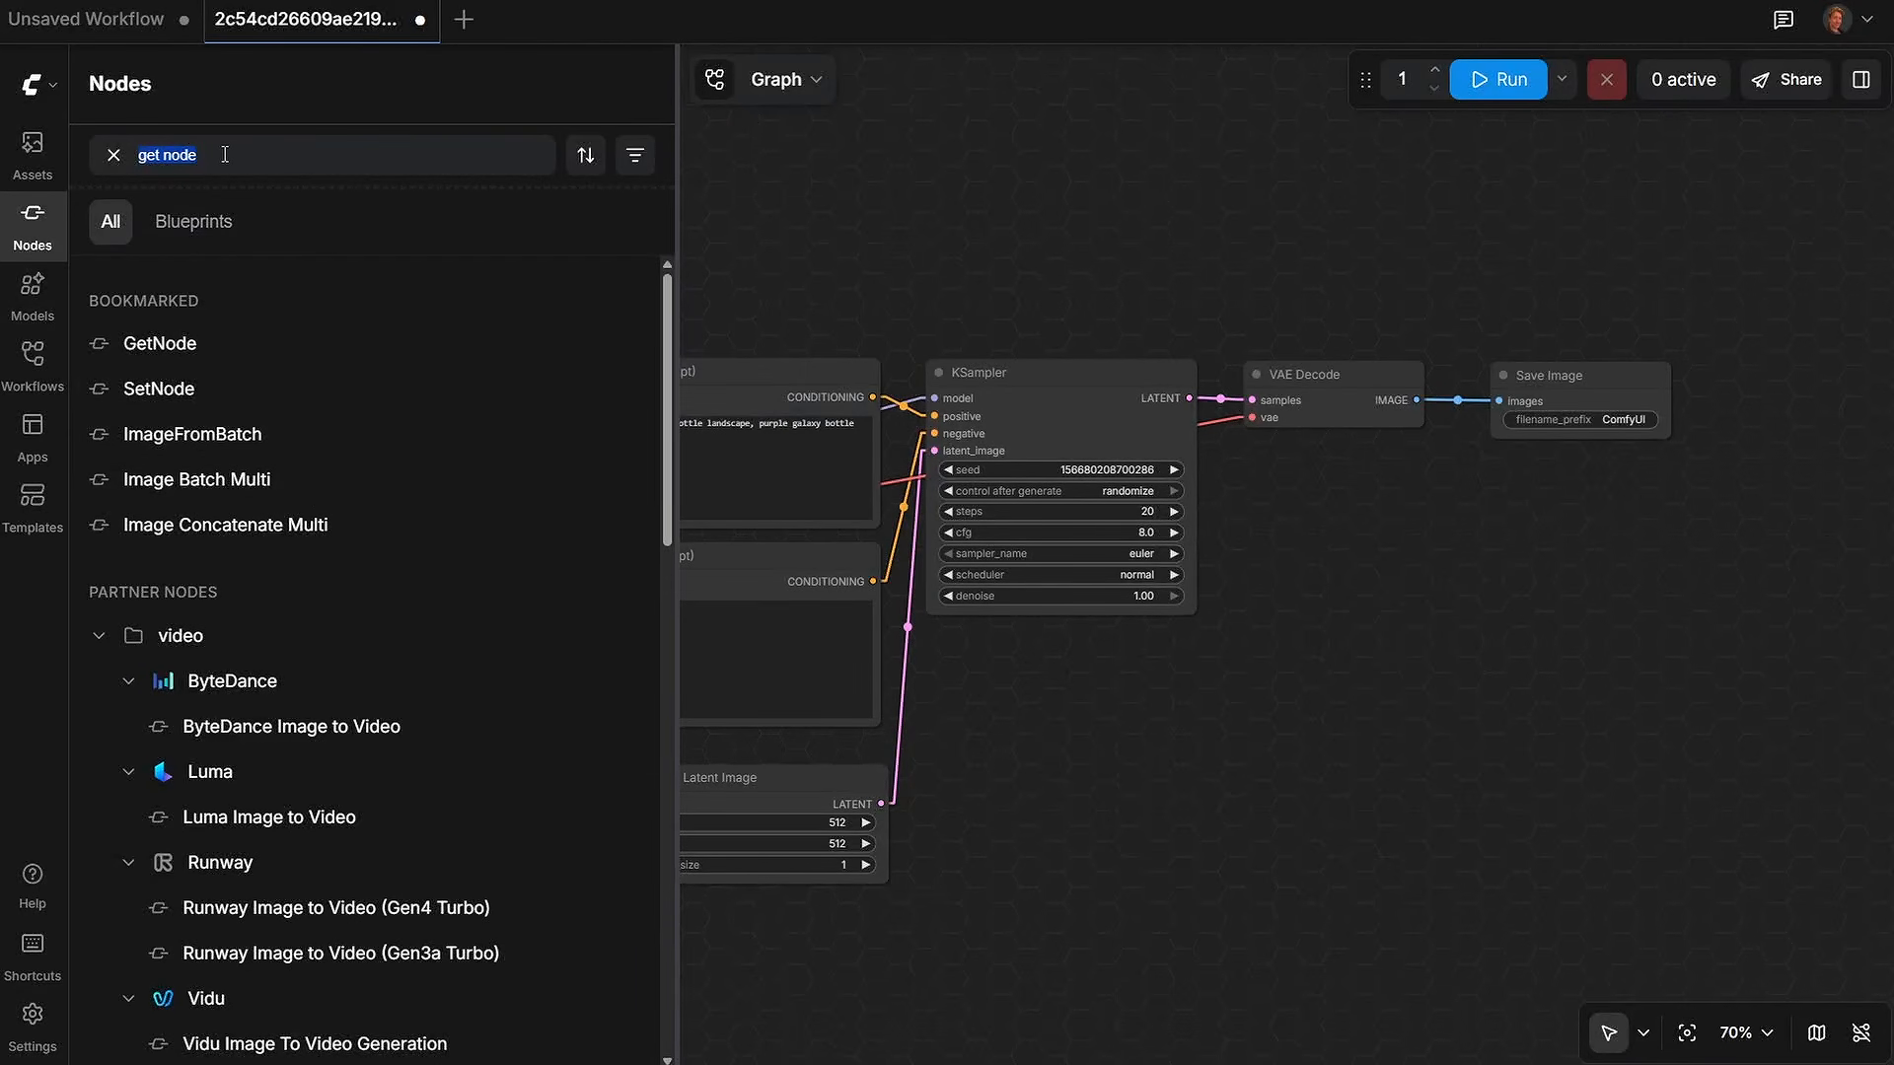
Step: Find the Load Image node by searching for "load image", bookmark it, and hide the node library
type("load image")
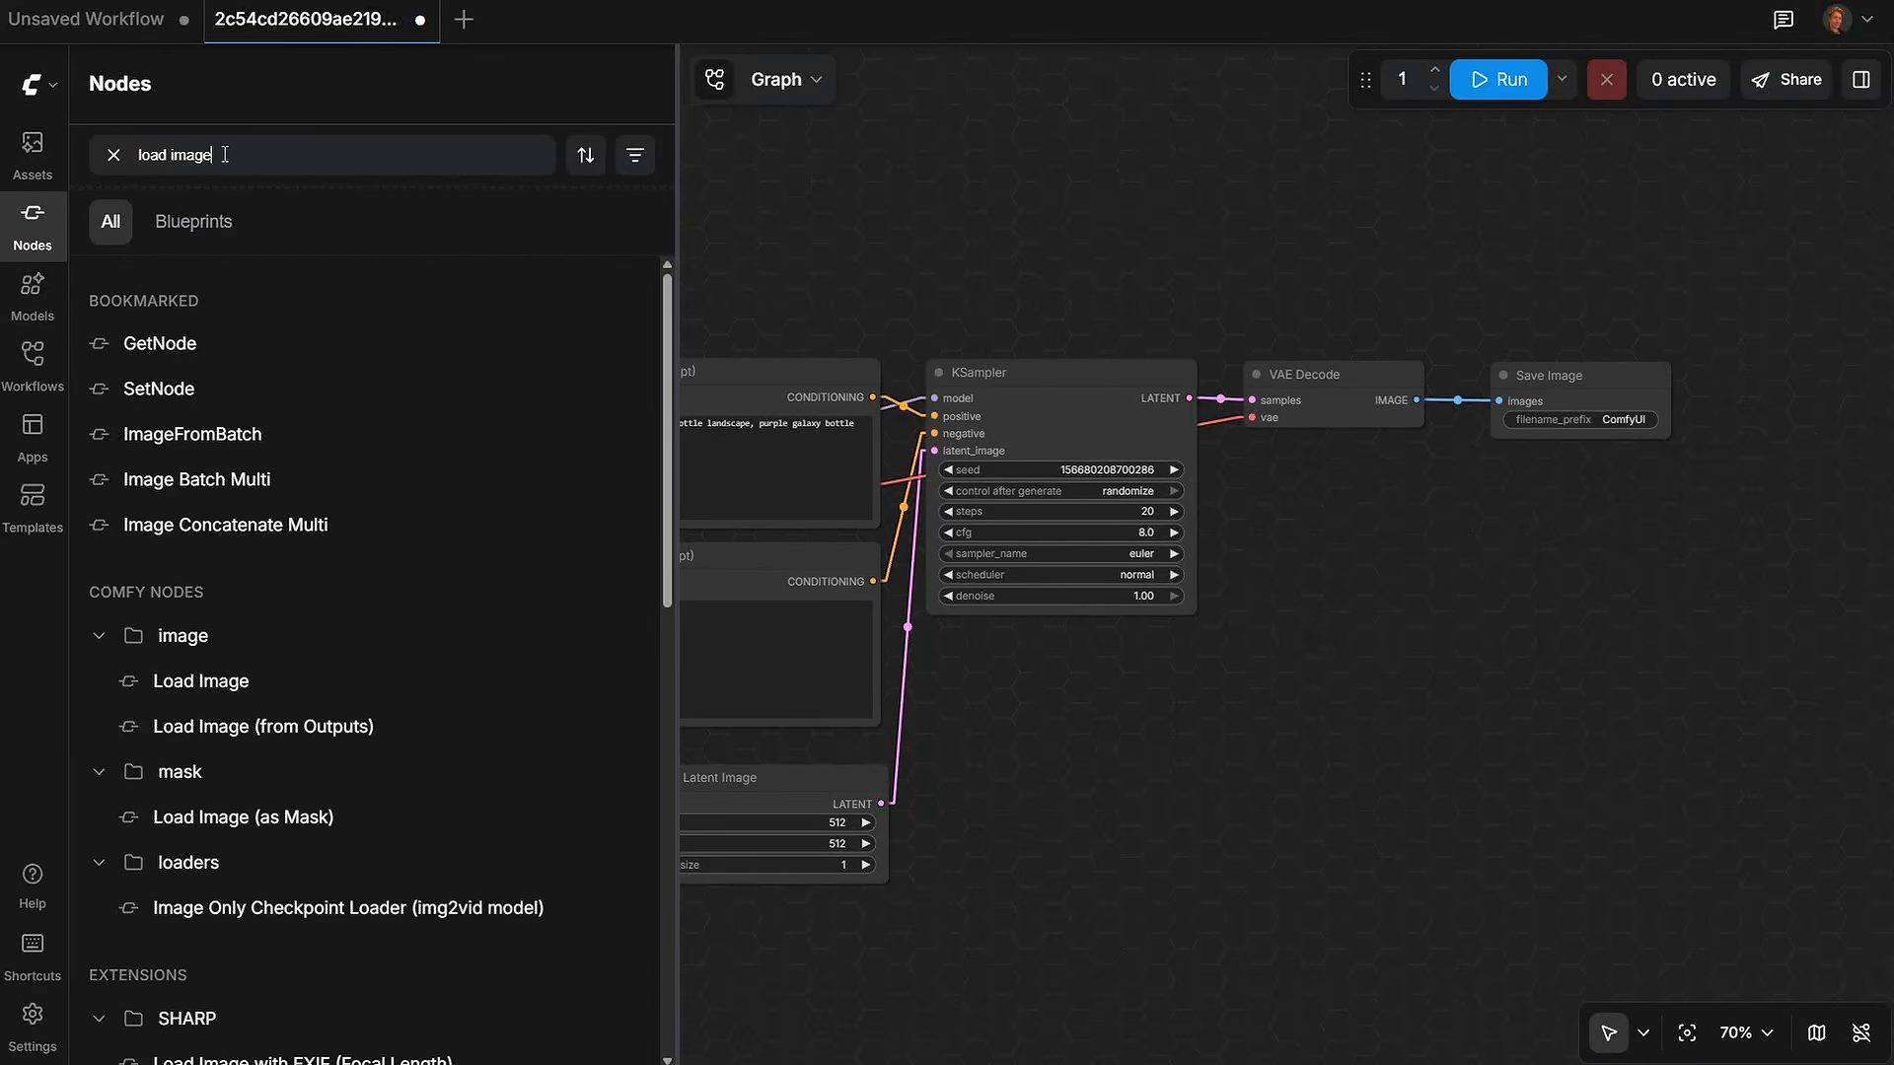
mouse_move(257, 679)
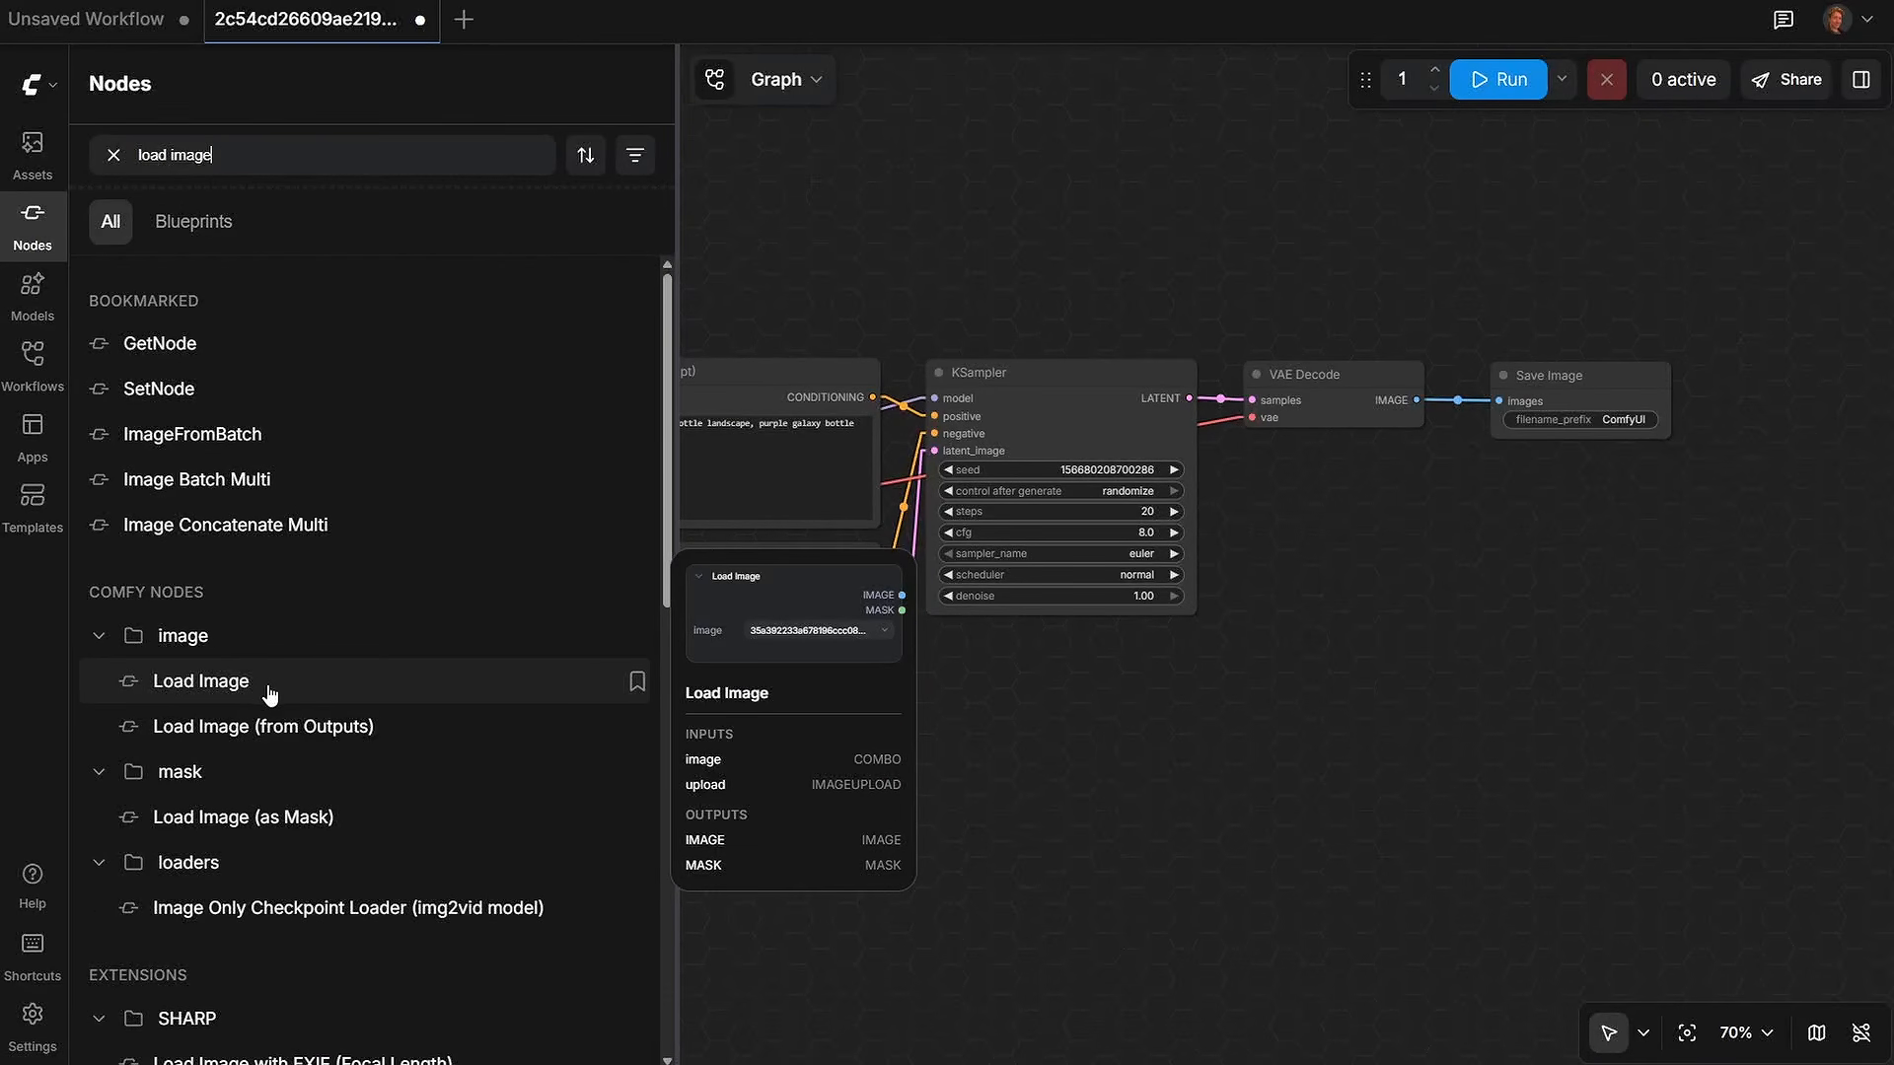
left_click(637, 682)
mouse_move(202, 571)
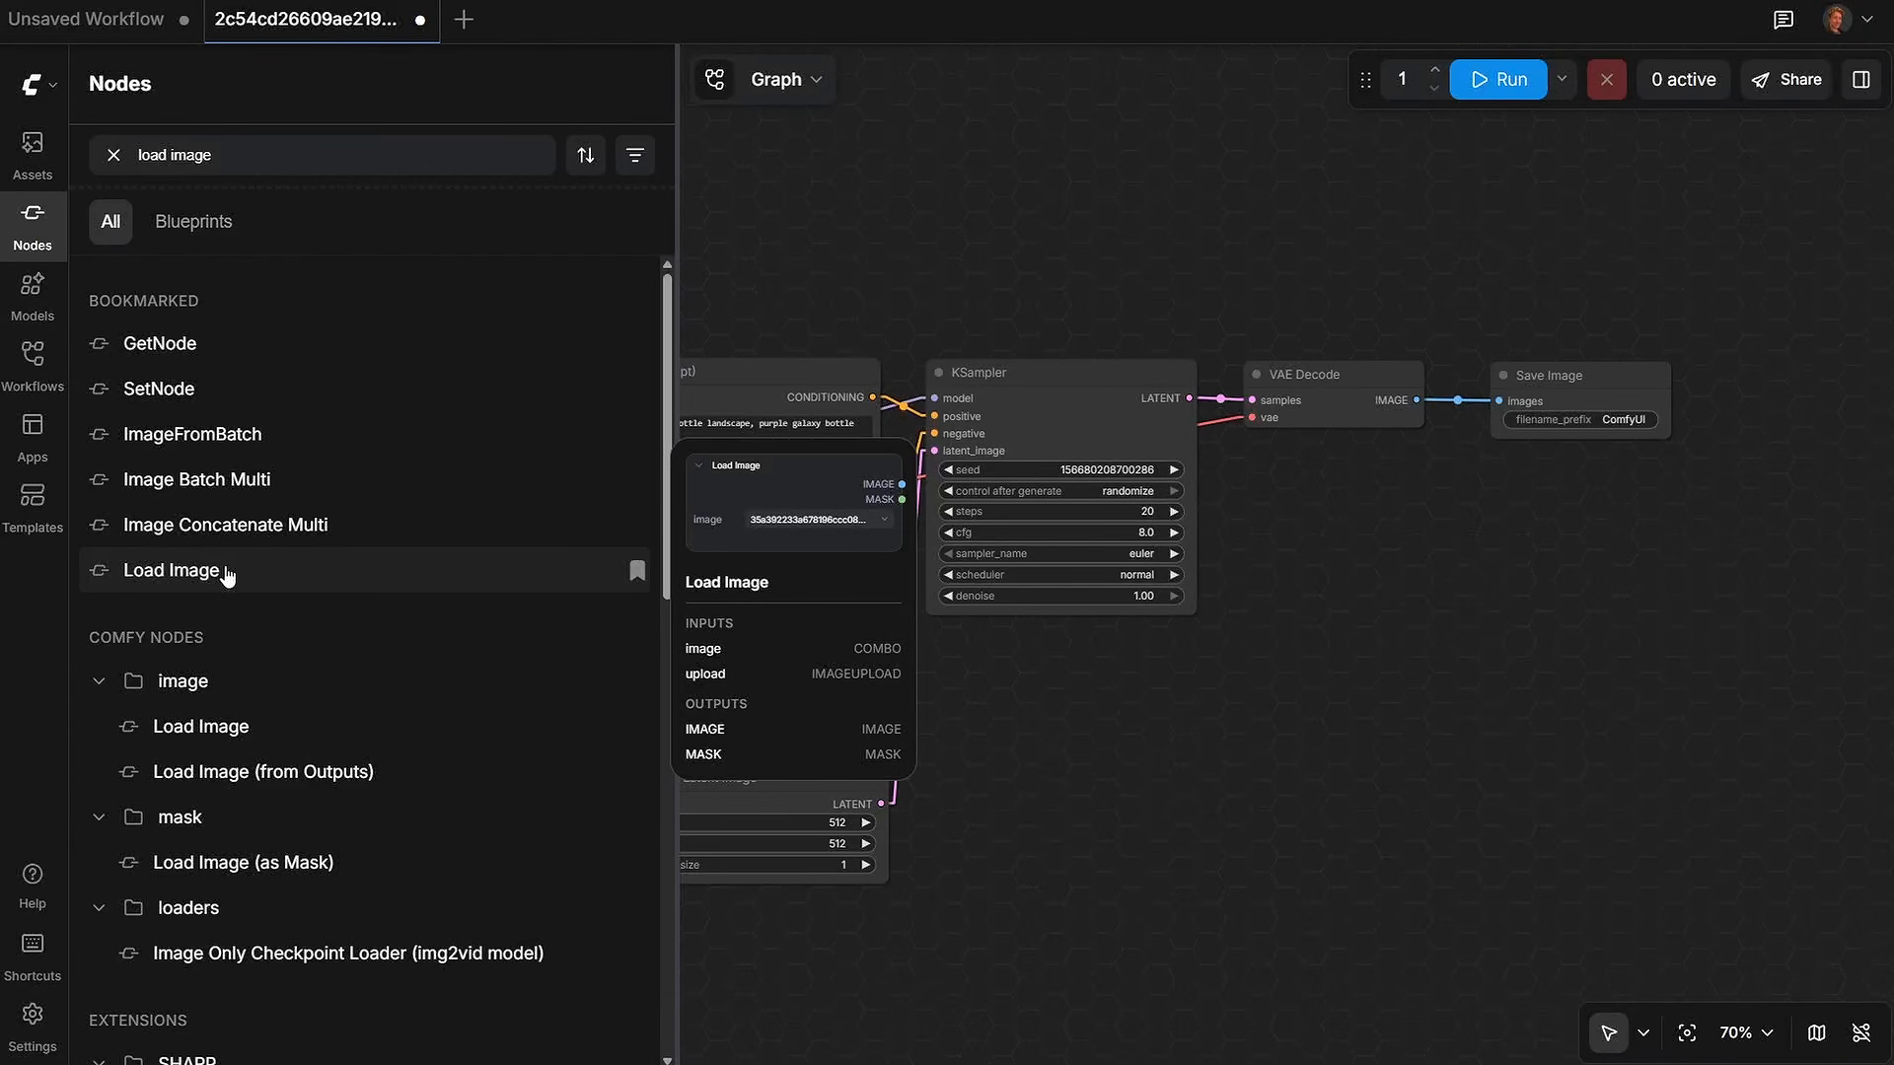
left_click(42, 229)
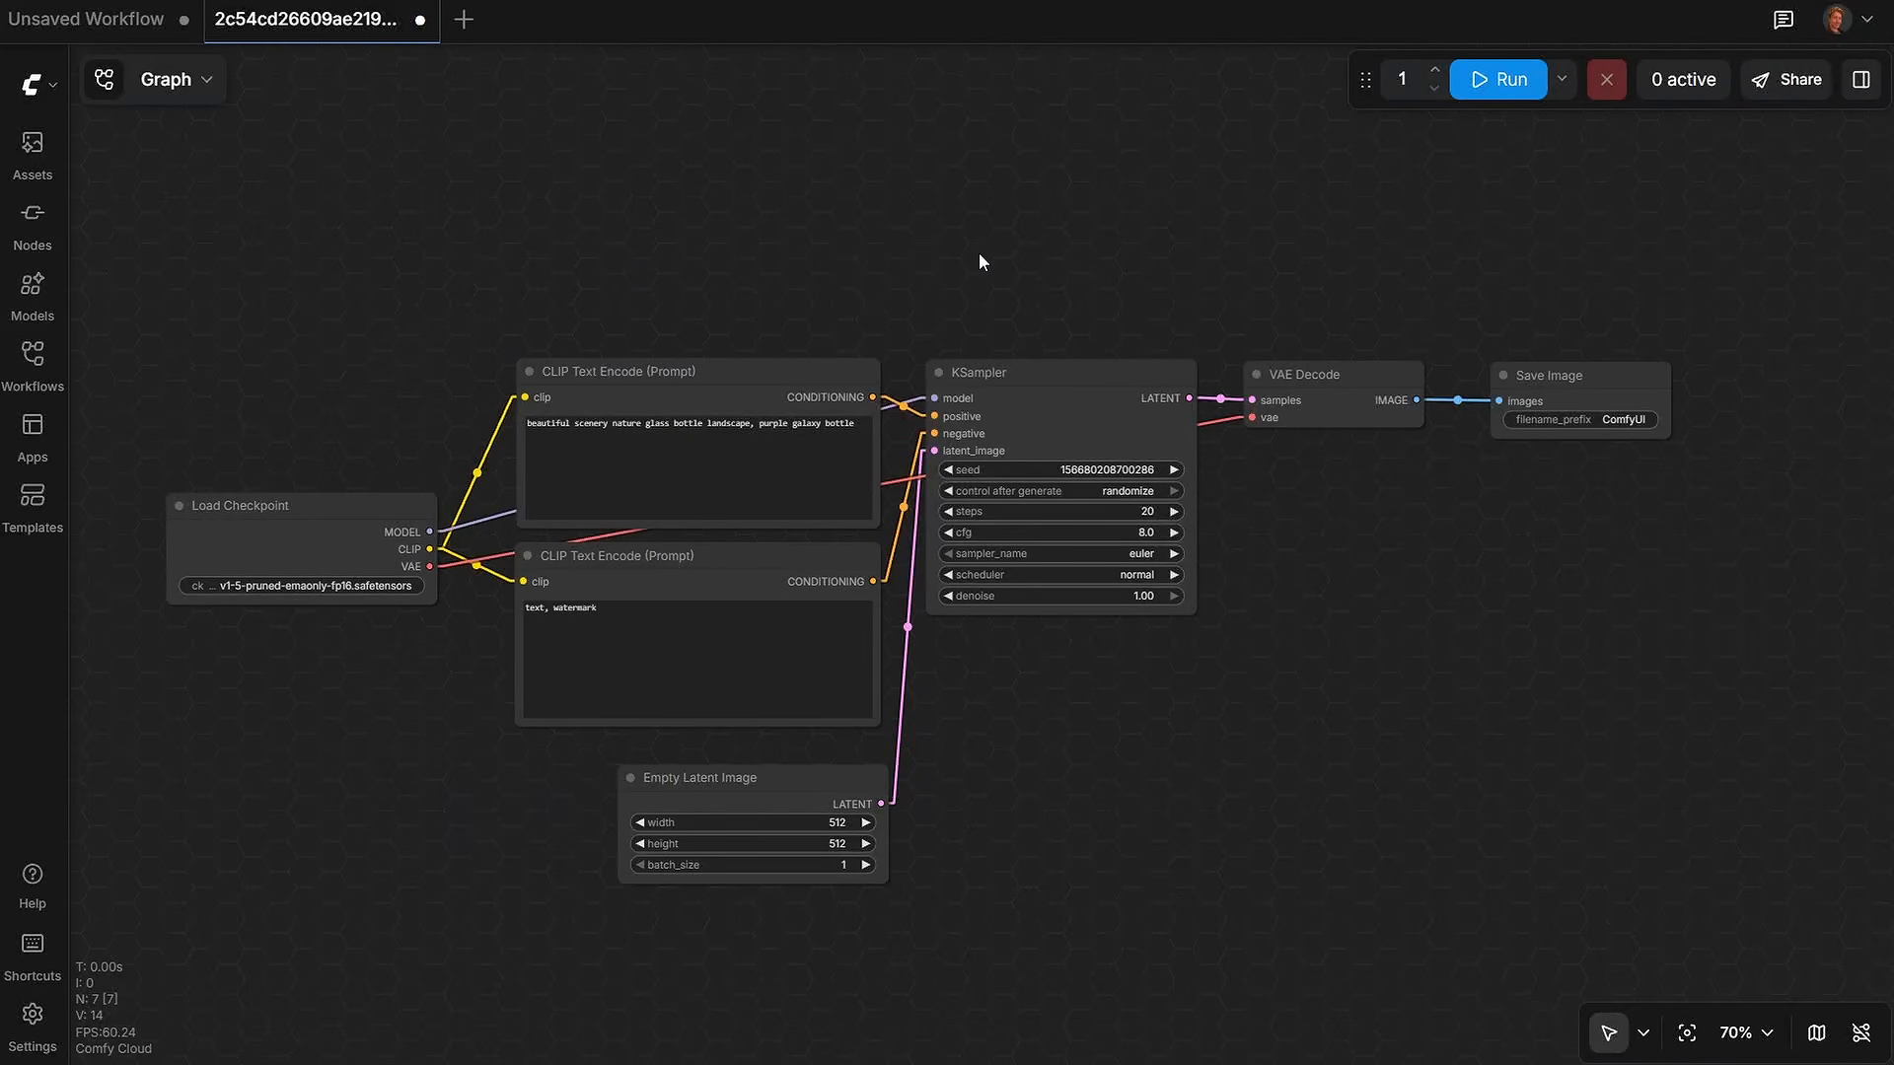
Step: Bring up the node search on the empty canvas, view the Favorites and Most relevant lists, and dismiss it
double_click(979, 252)
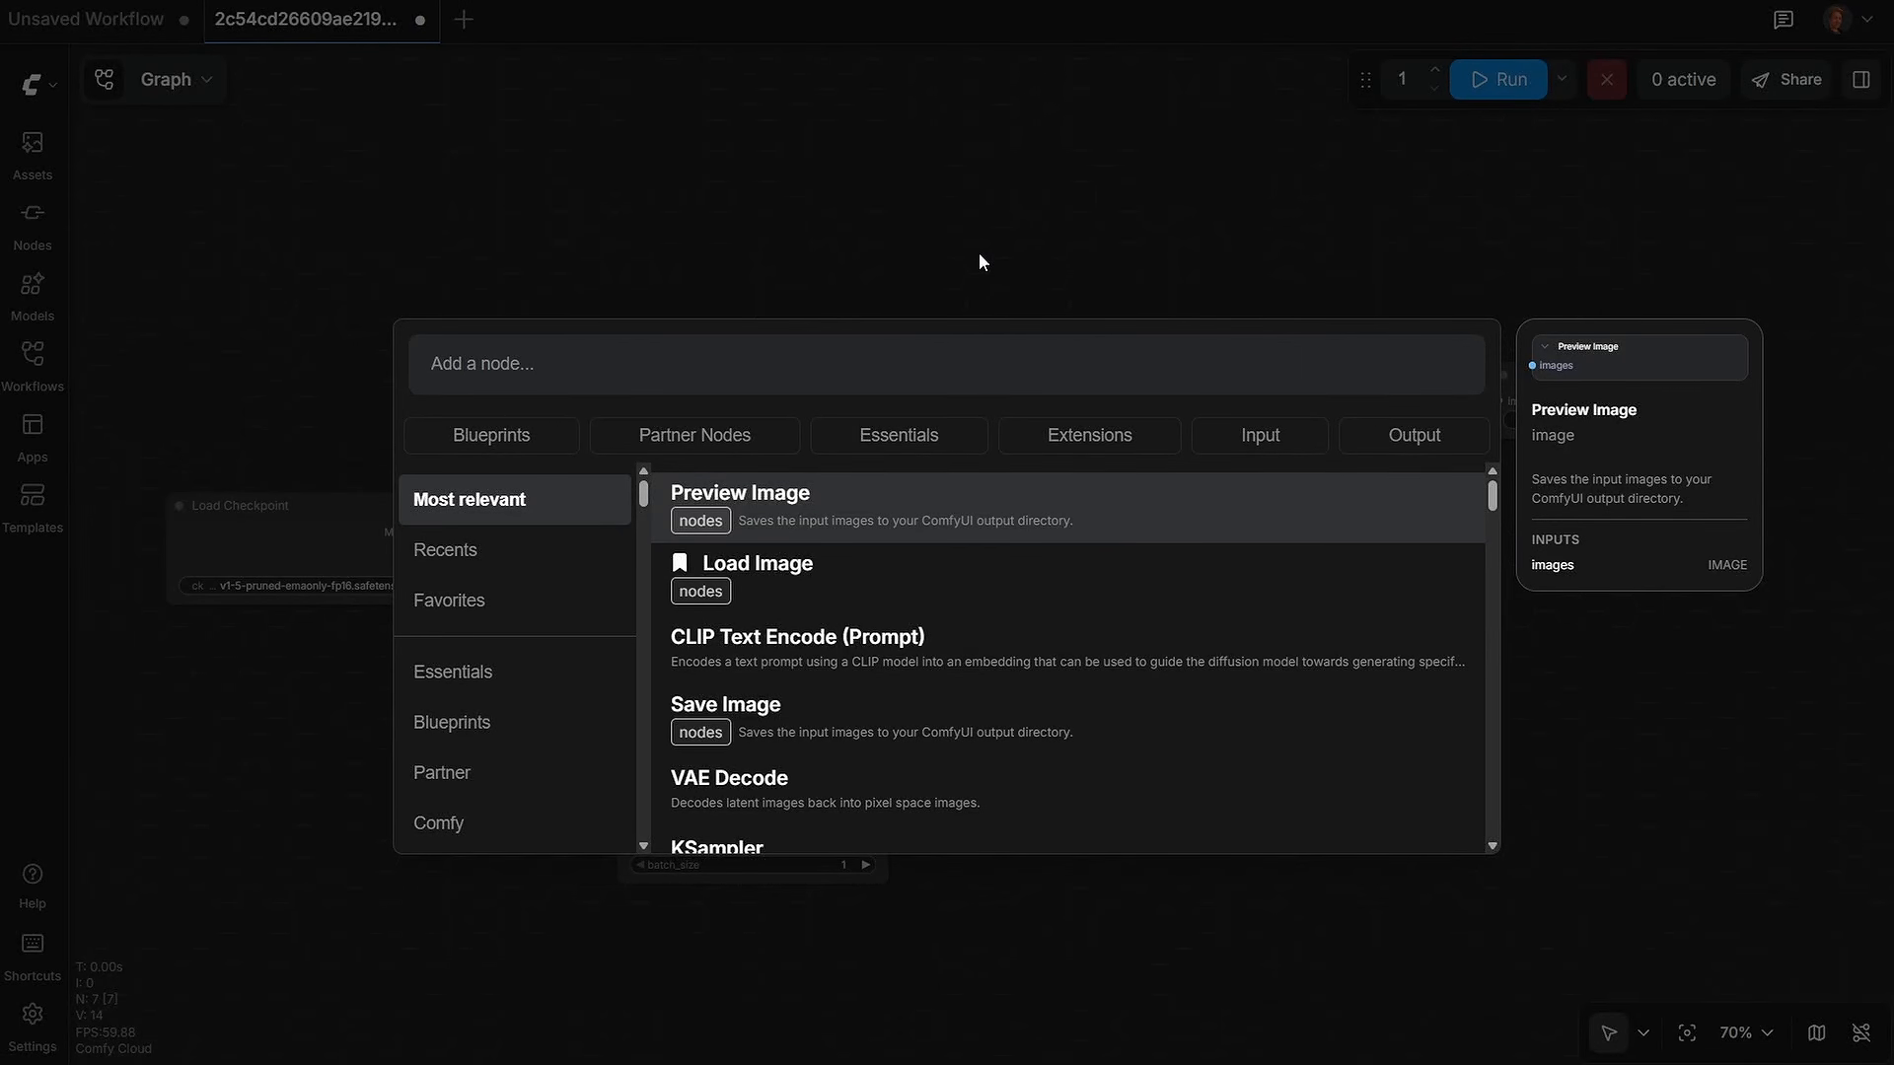
left_click(518, 612)
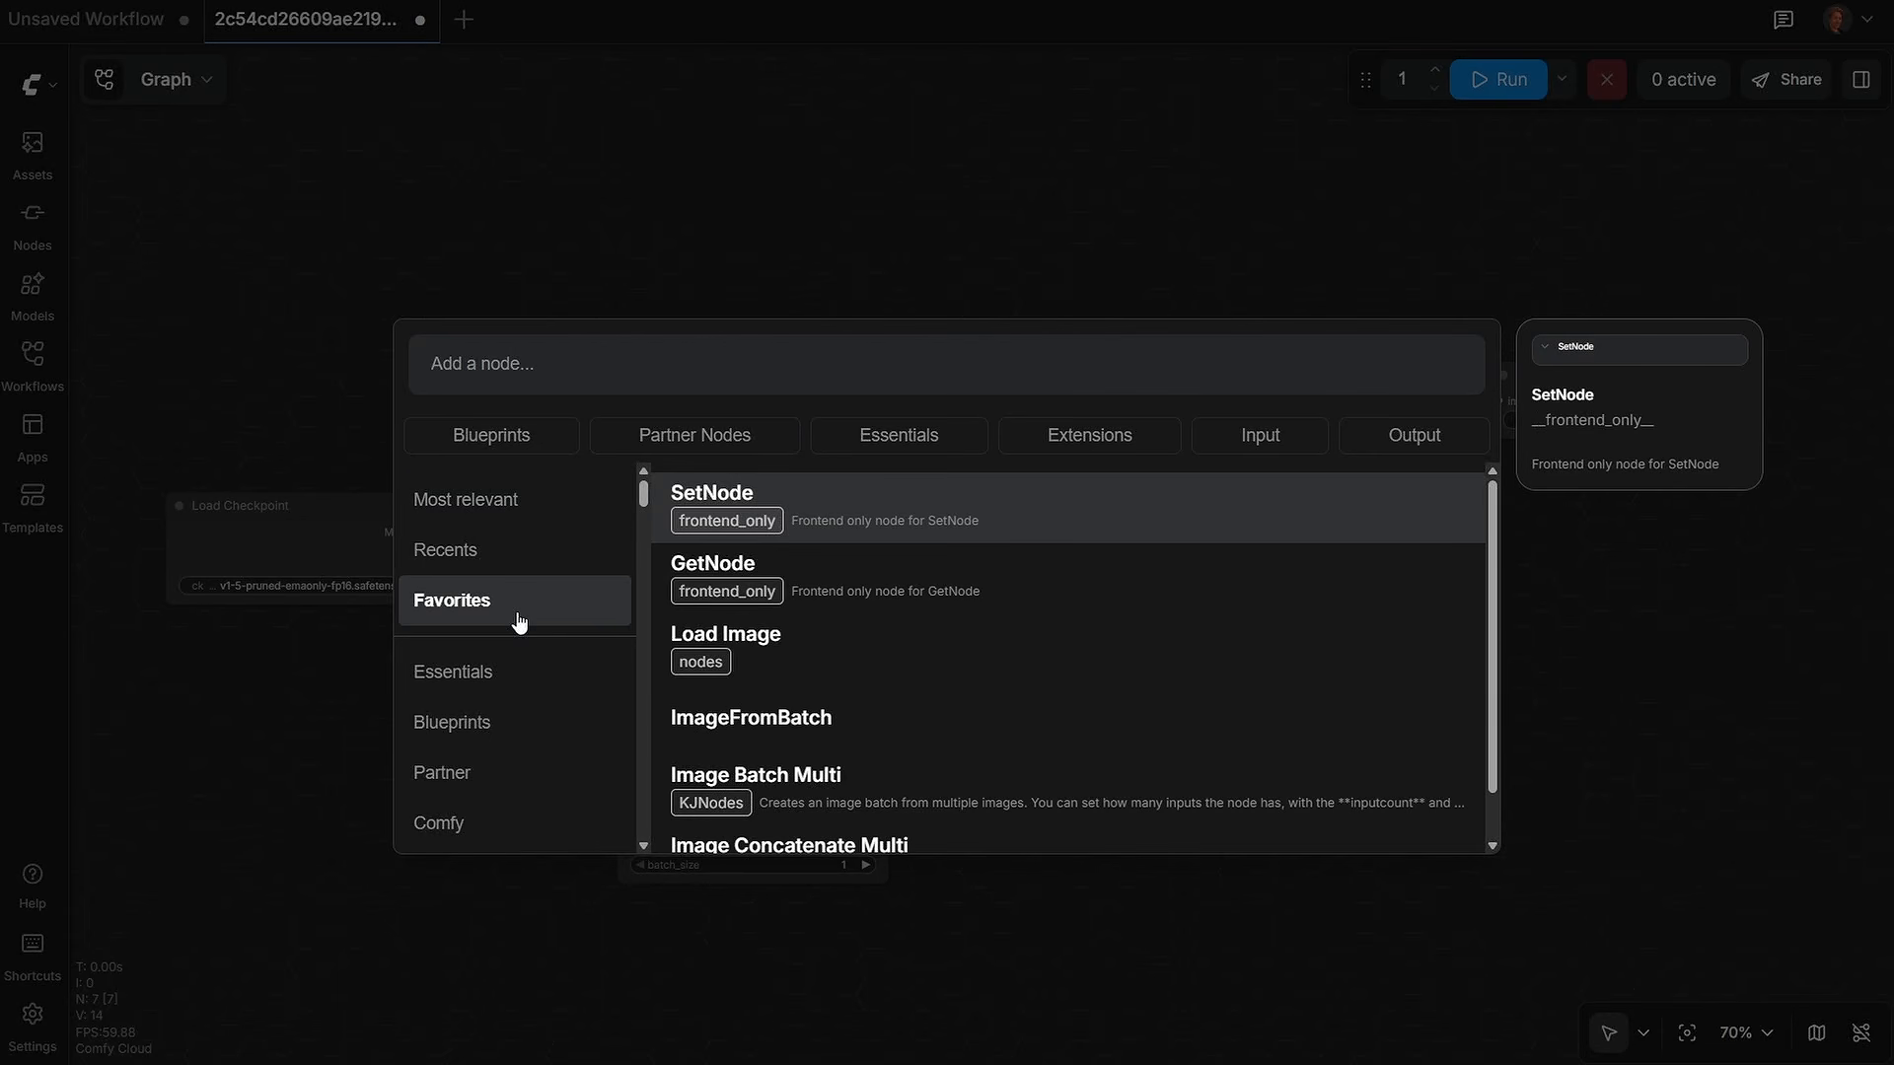
scroll(938, 562, "down", 1)
scroll(1078, 536, "up", 1)
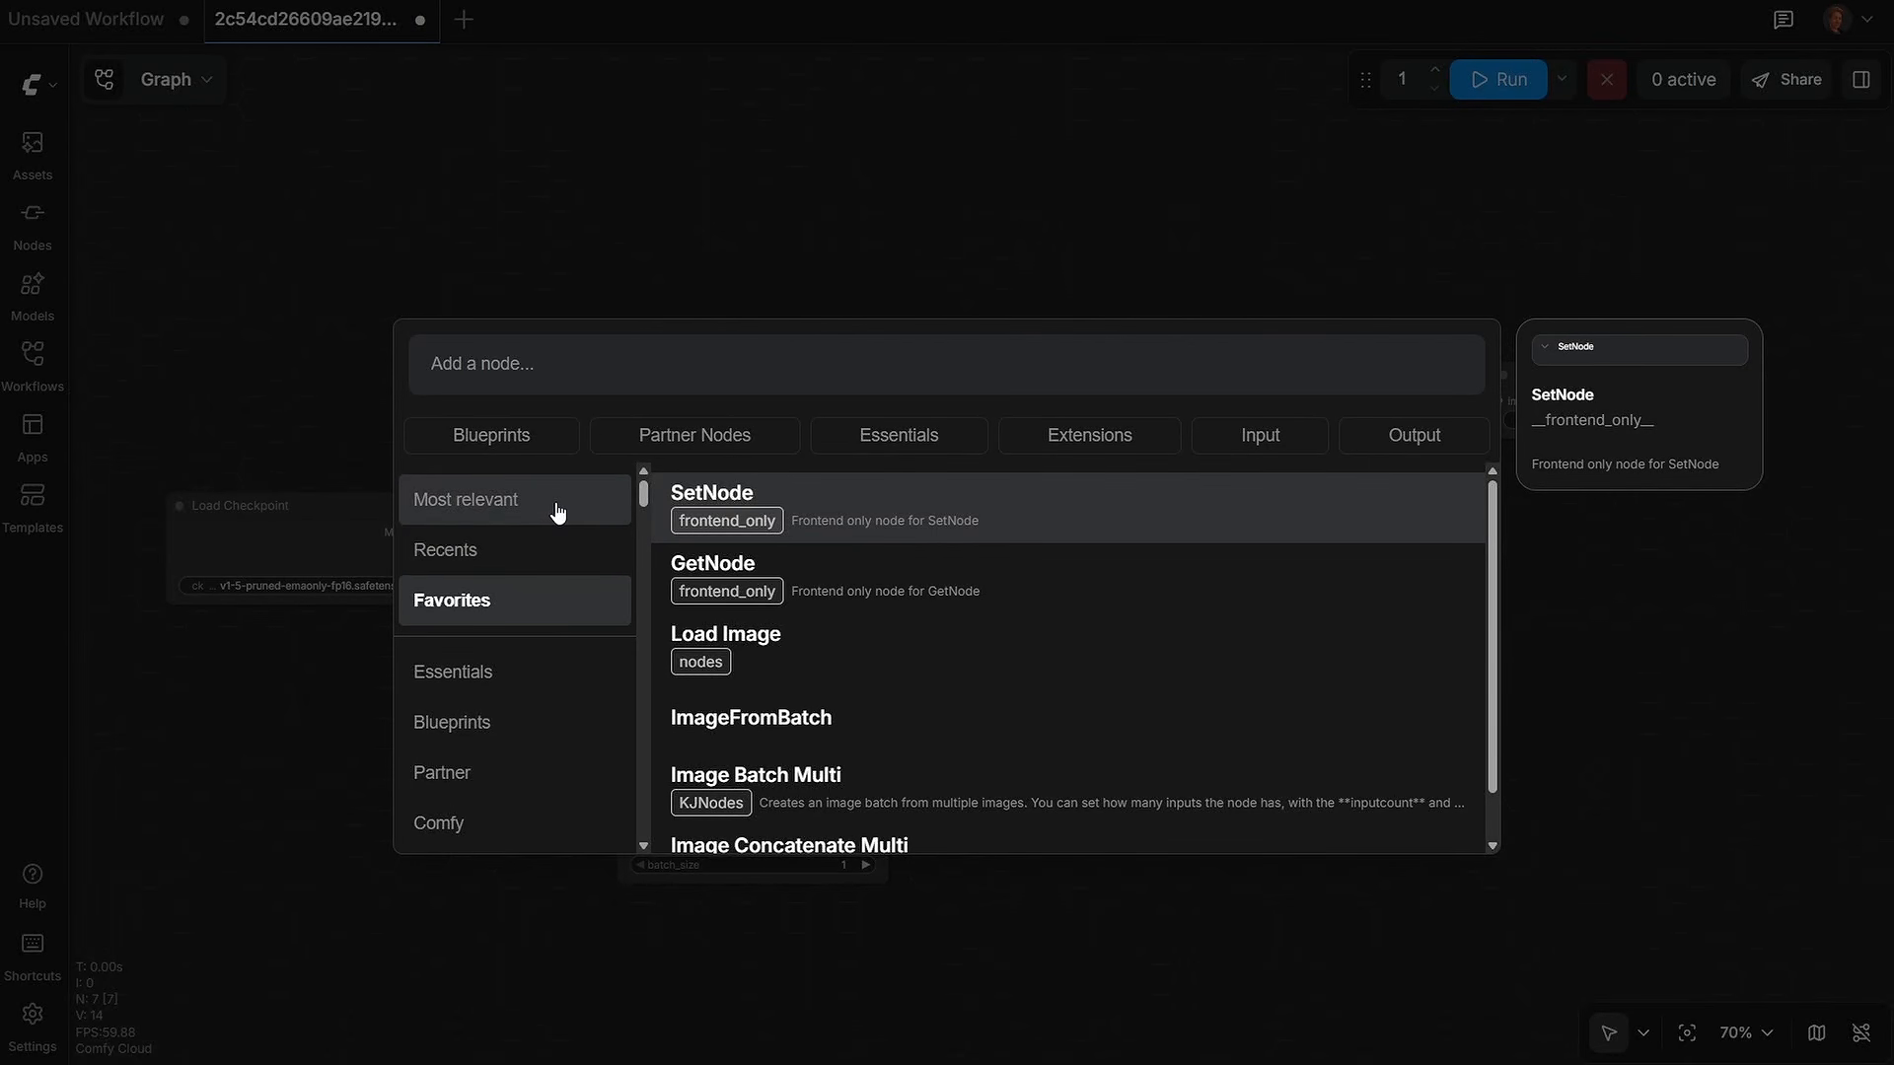
left_click(554, 511)
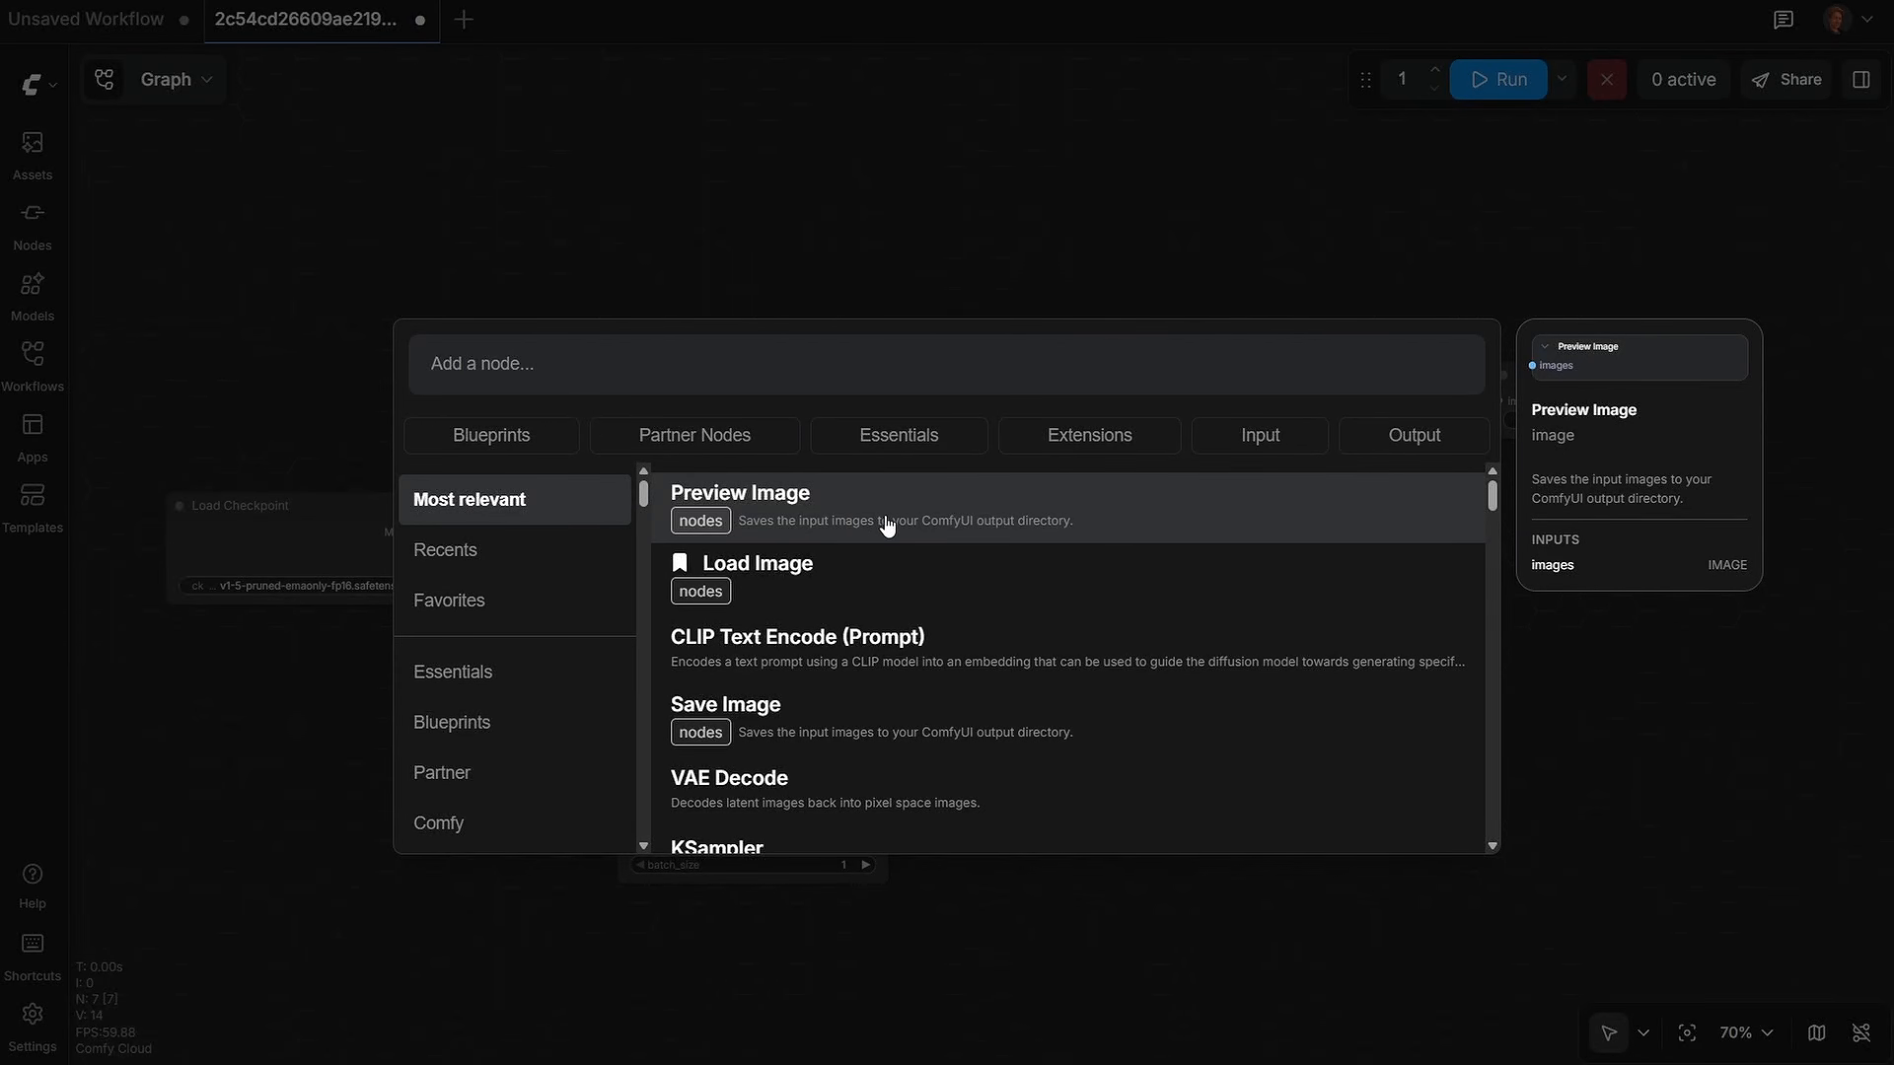
left_click(791, 217)
Step: Delete the Save Image node connected to VAE Decode
scroll(1488, 544, "up", 1)
left_click_drag(1487, 543, 866, 536)
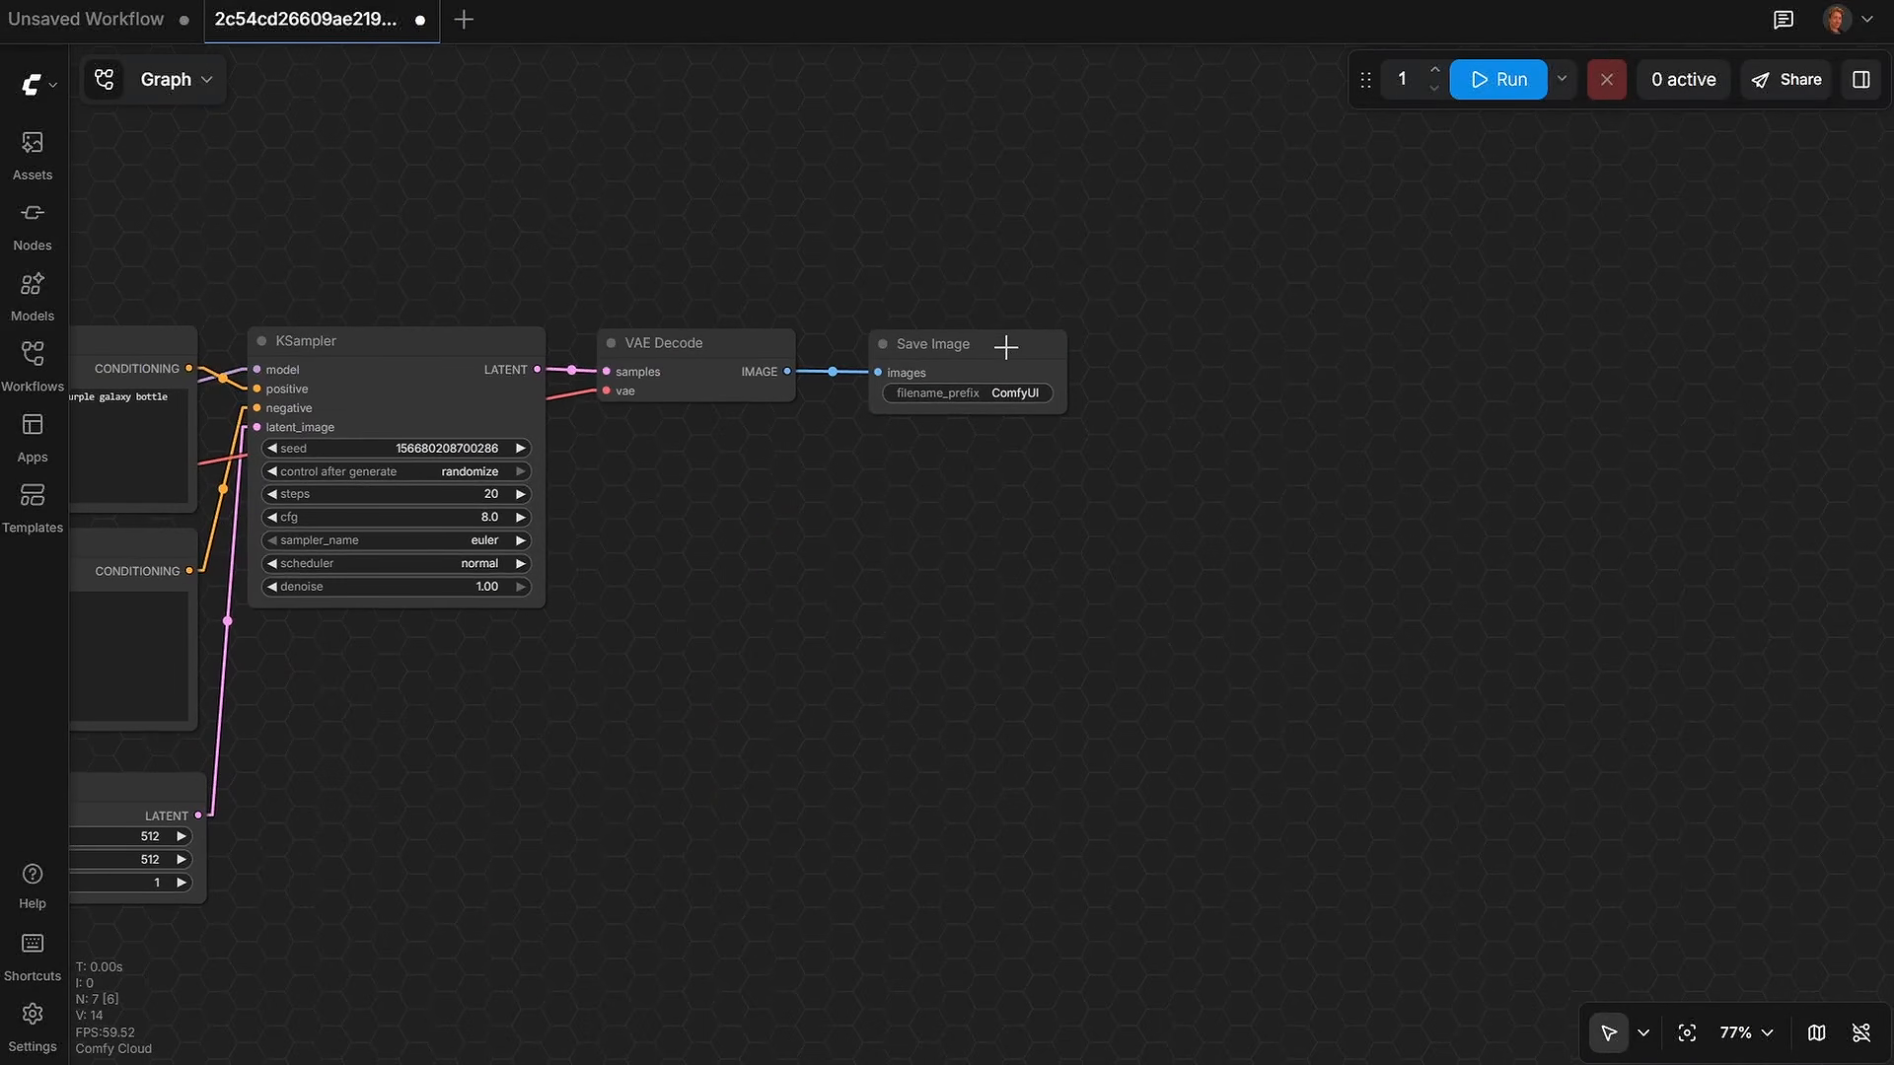
left_click_drag(1002, 347, 1010, 503)
key("Delete")
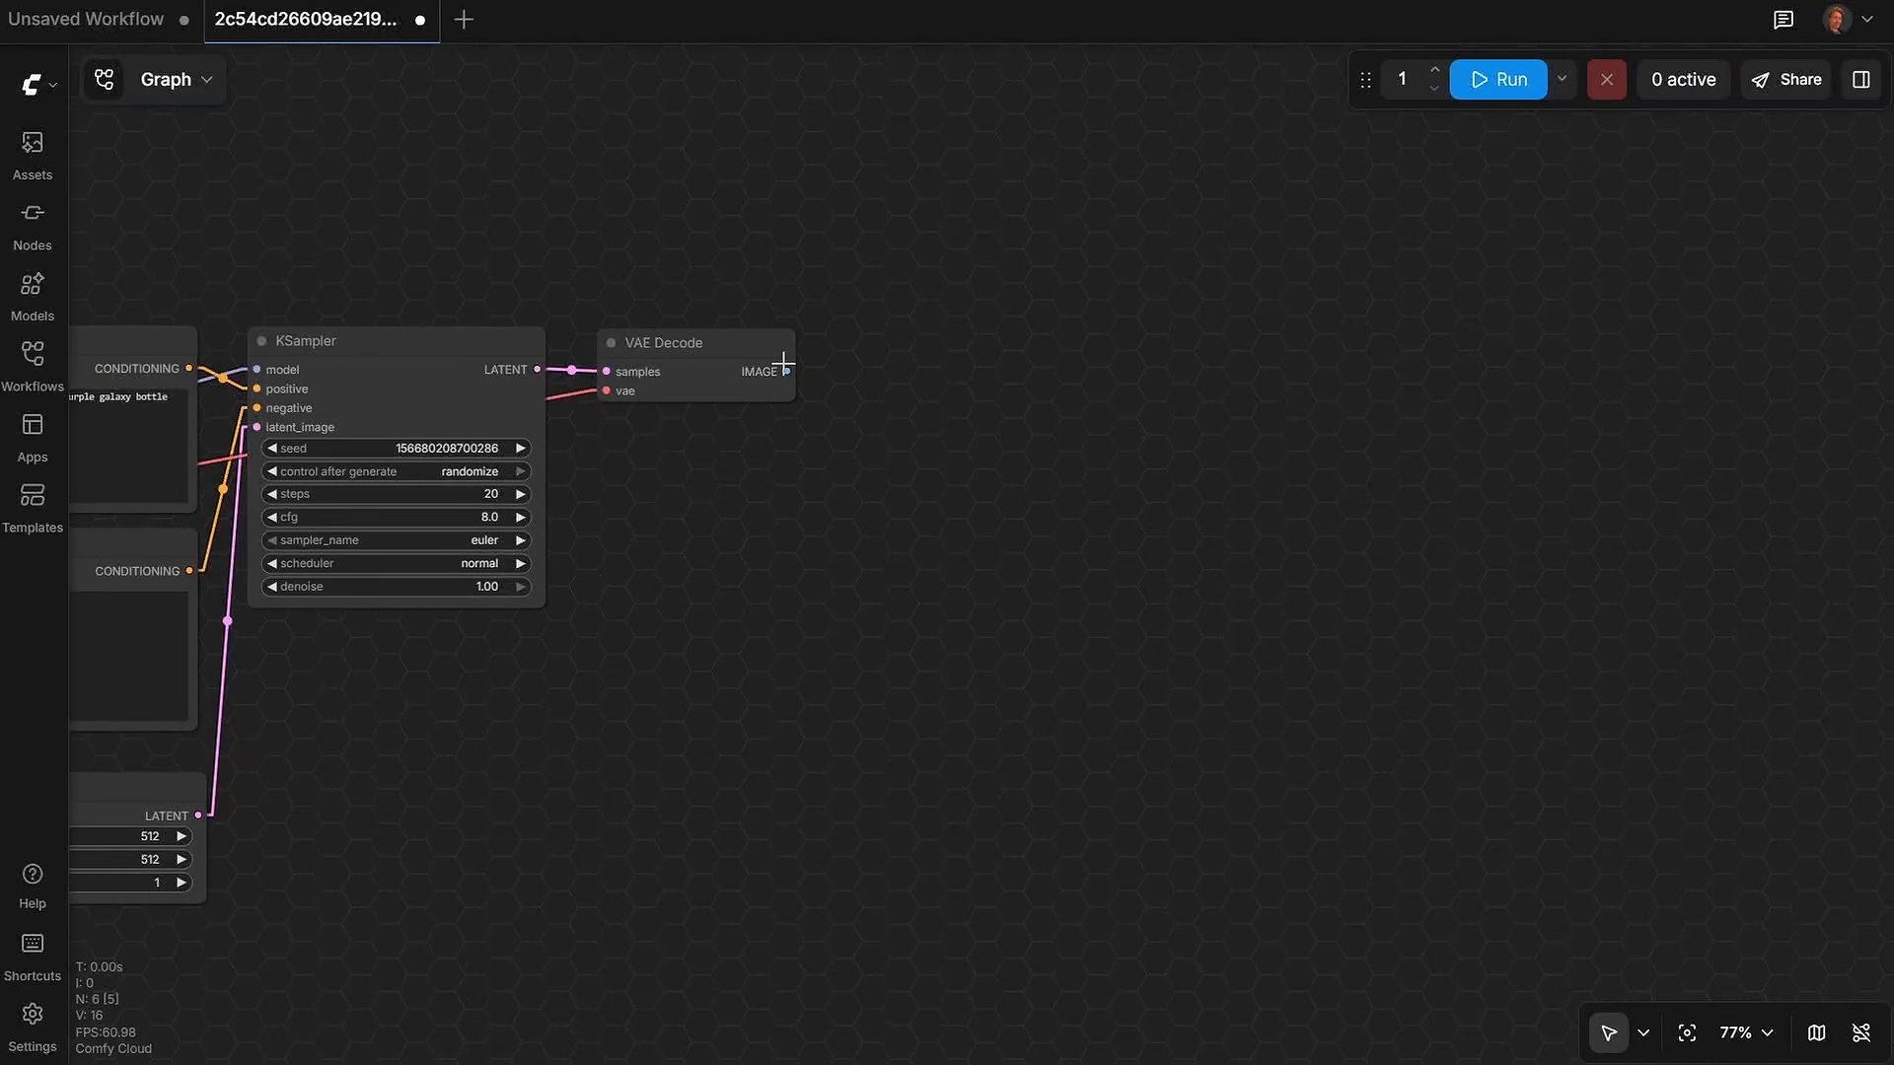
Step: Start a node search from VAE Decode's IMAGE output and look through the Recents and Essentials categories
left_click_drag(785, 371, 1105, 379)
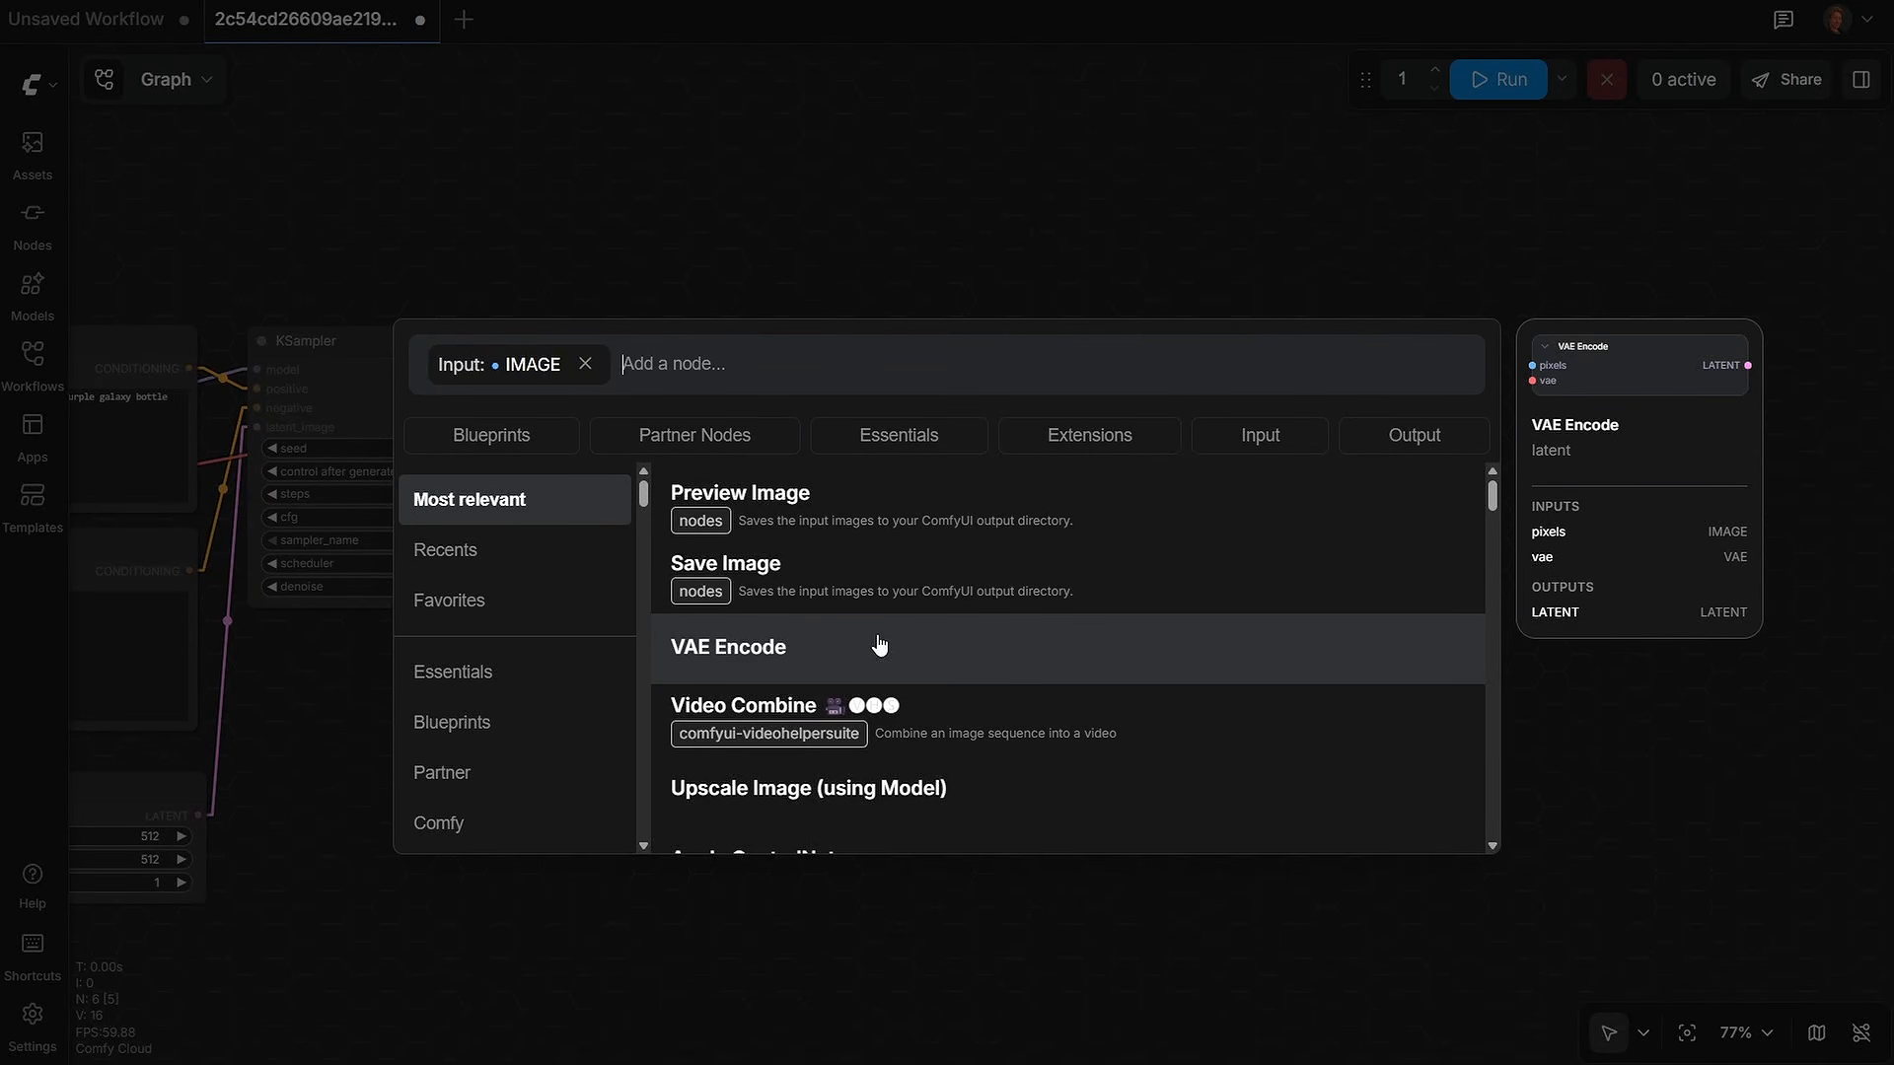
left_click(513, 562)
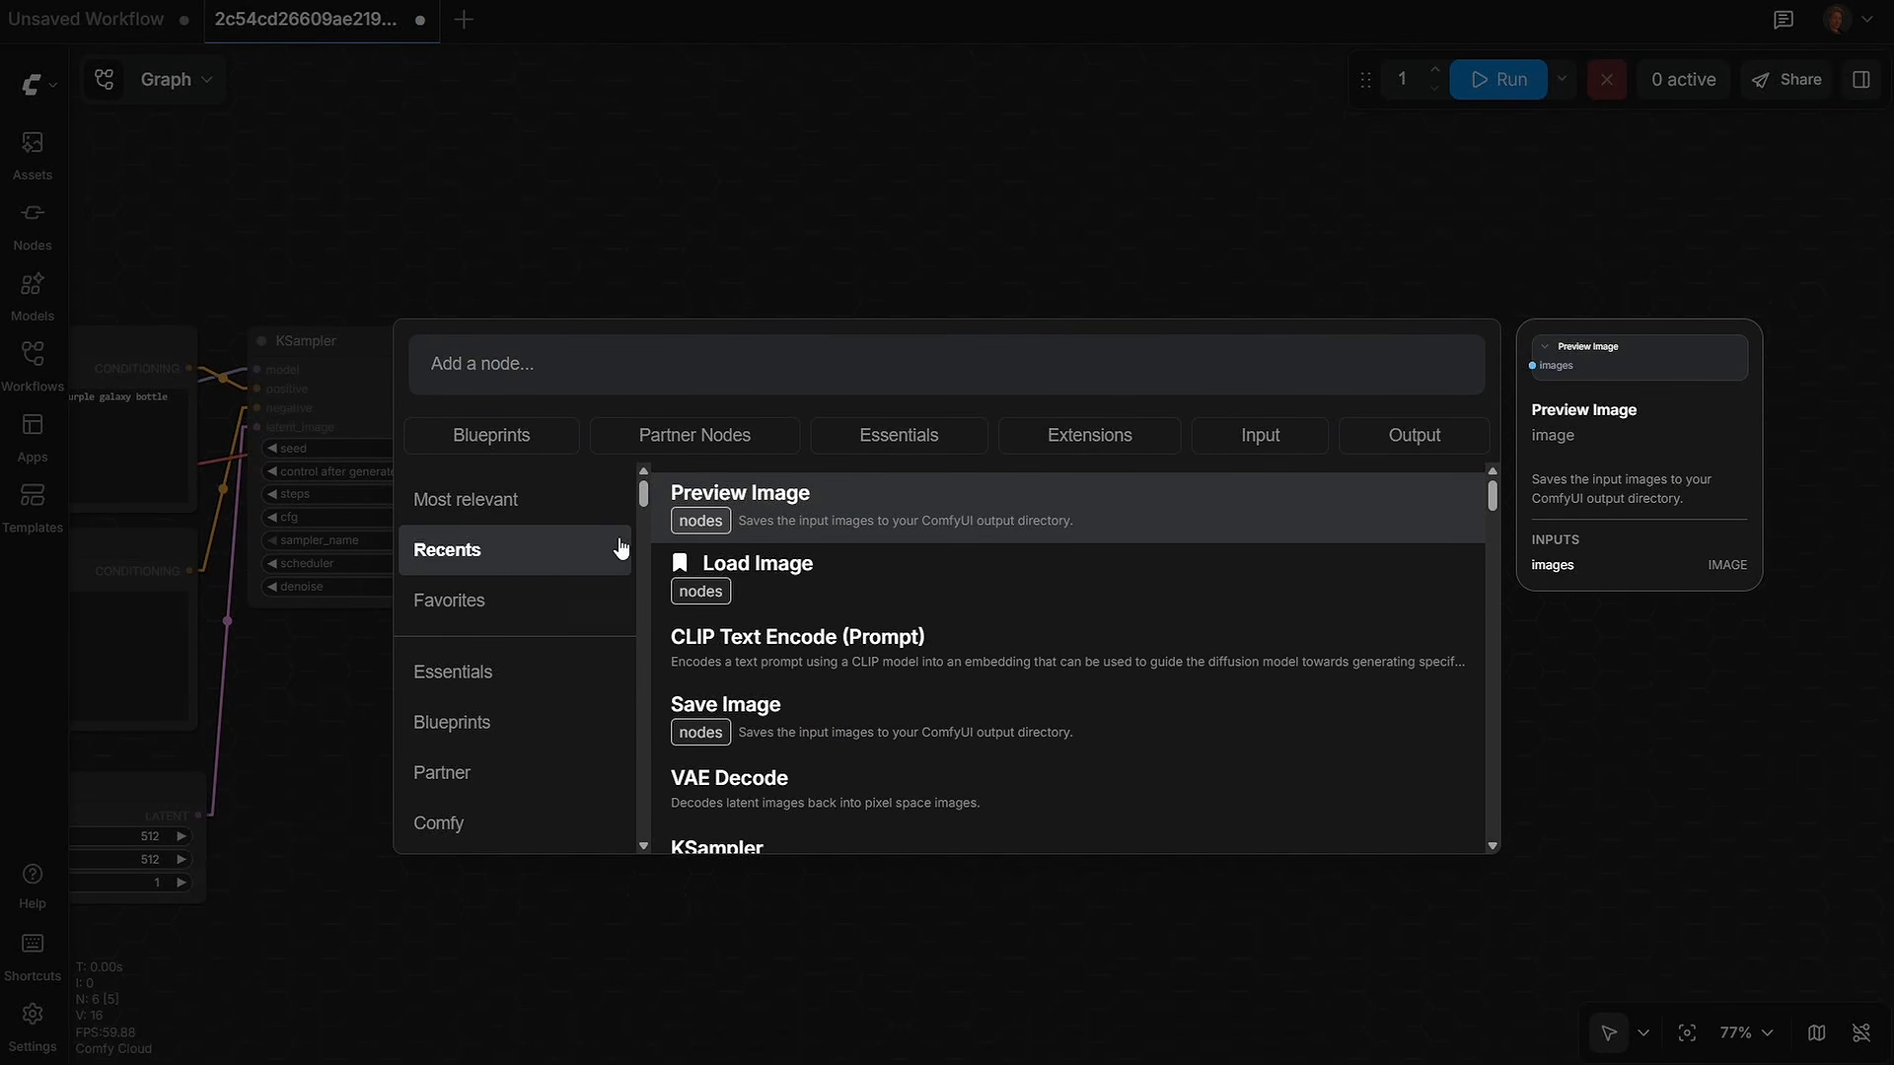
left_click(555, 681)
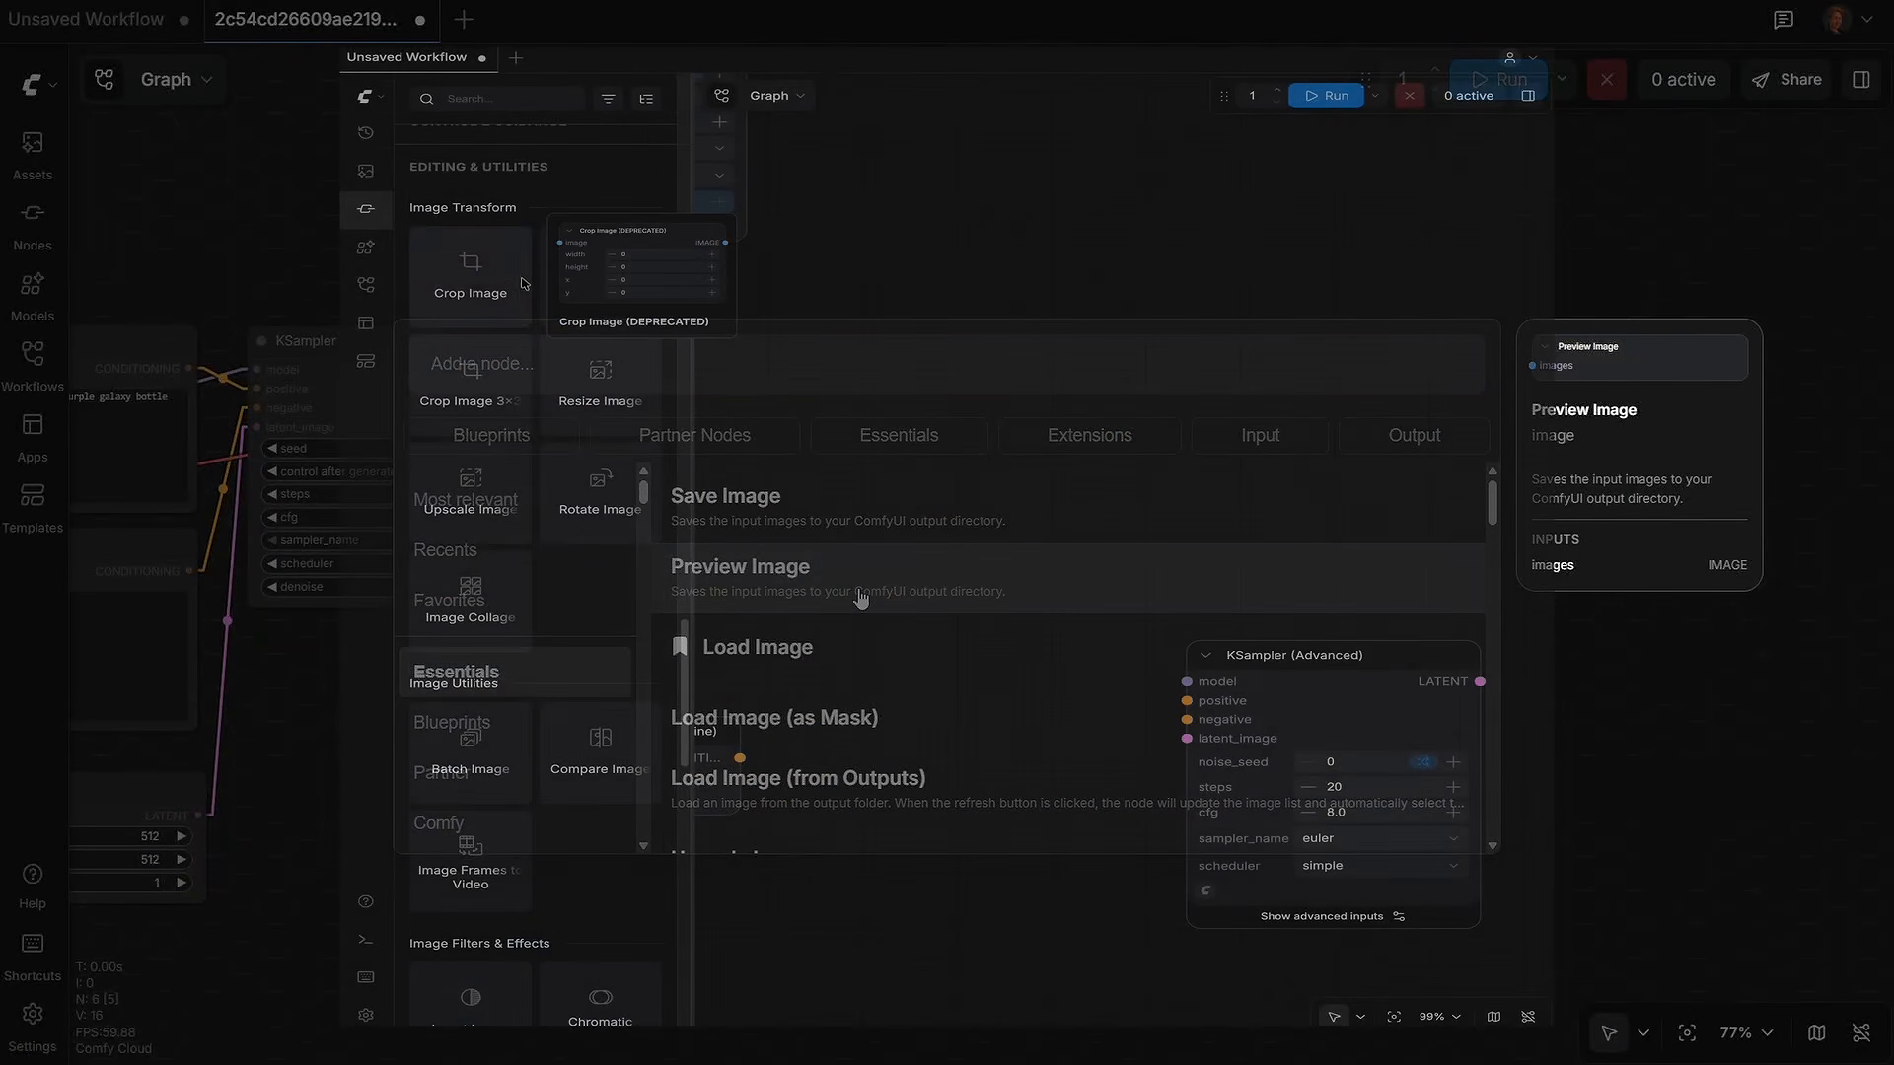
Step: Look through the Essentials node tiles, from inputs and outputs to the image, video and text generation groups
scroll(552, 296, "up", 15)
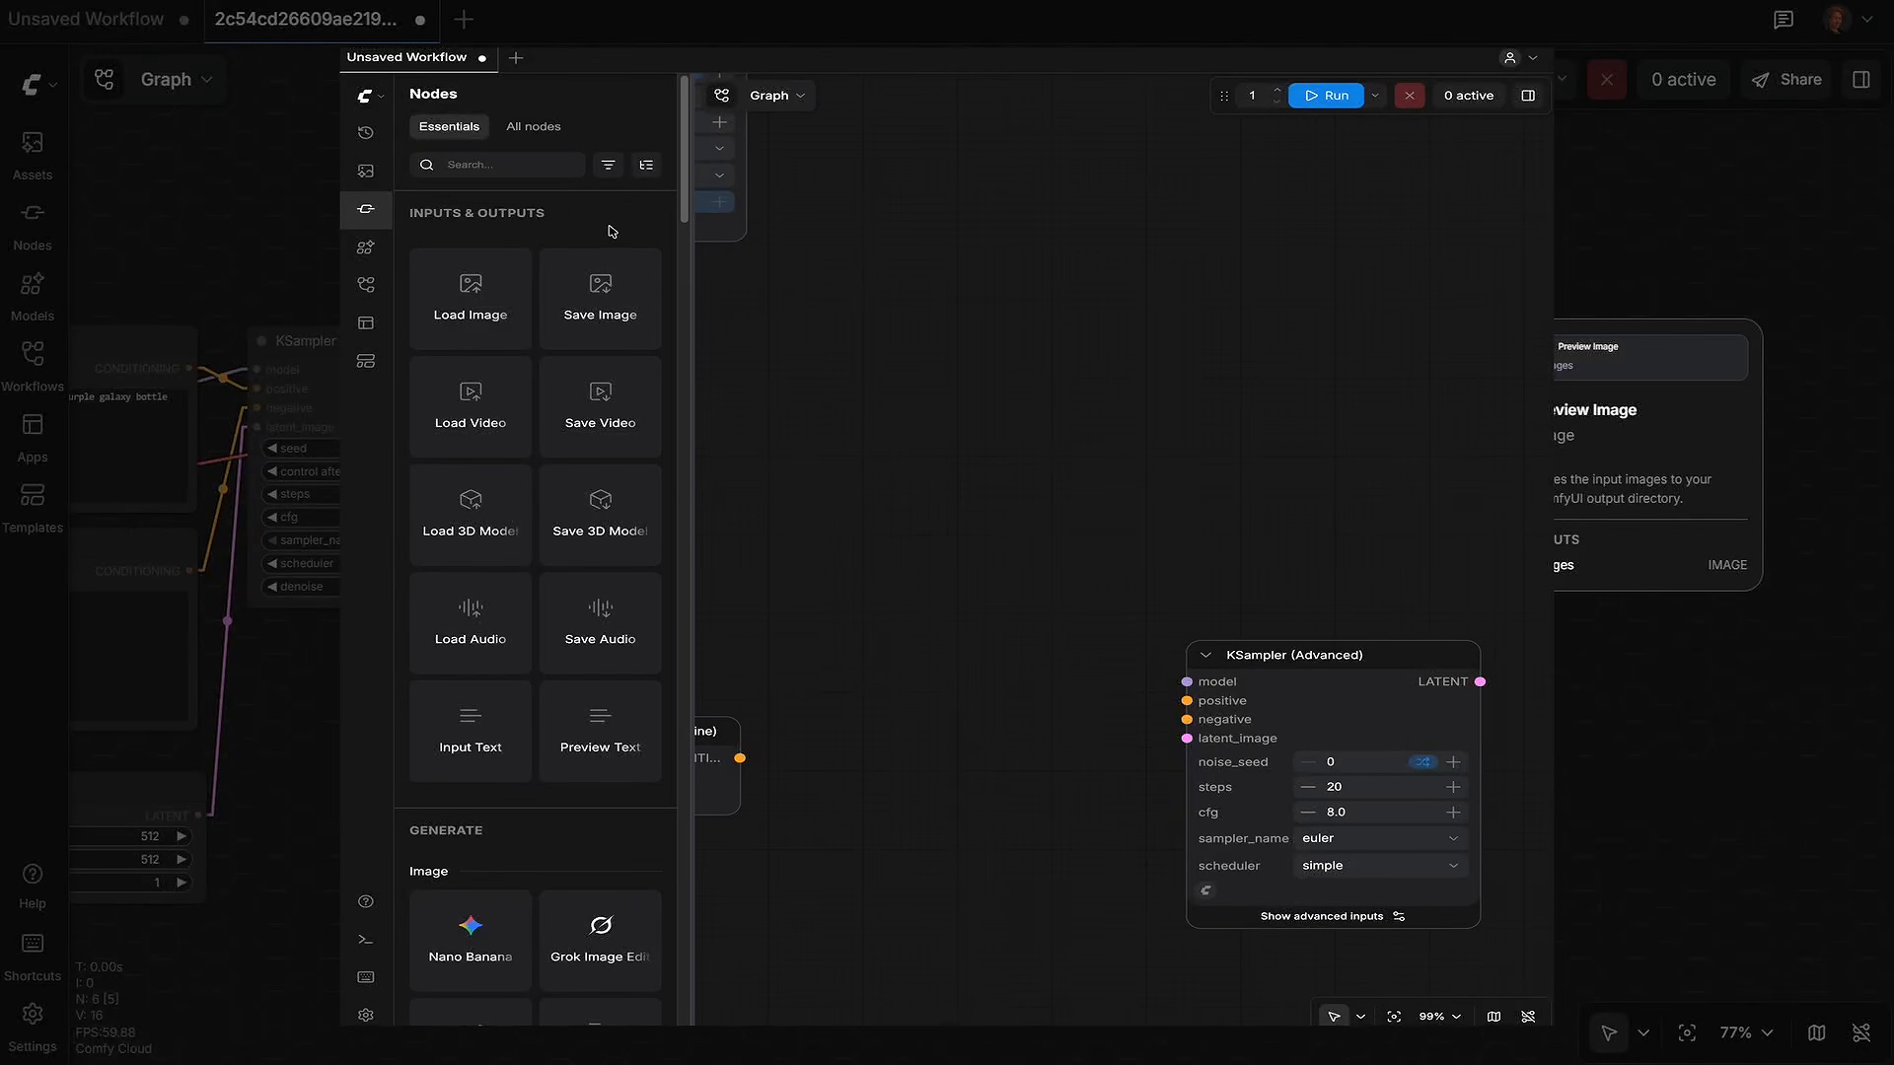
scroll(608, 232, "down", 3)
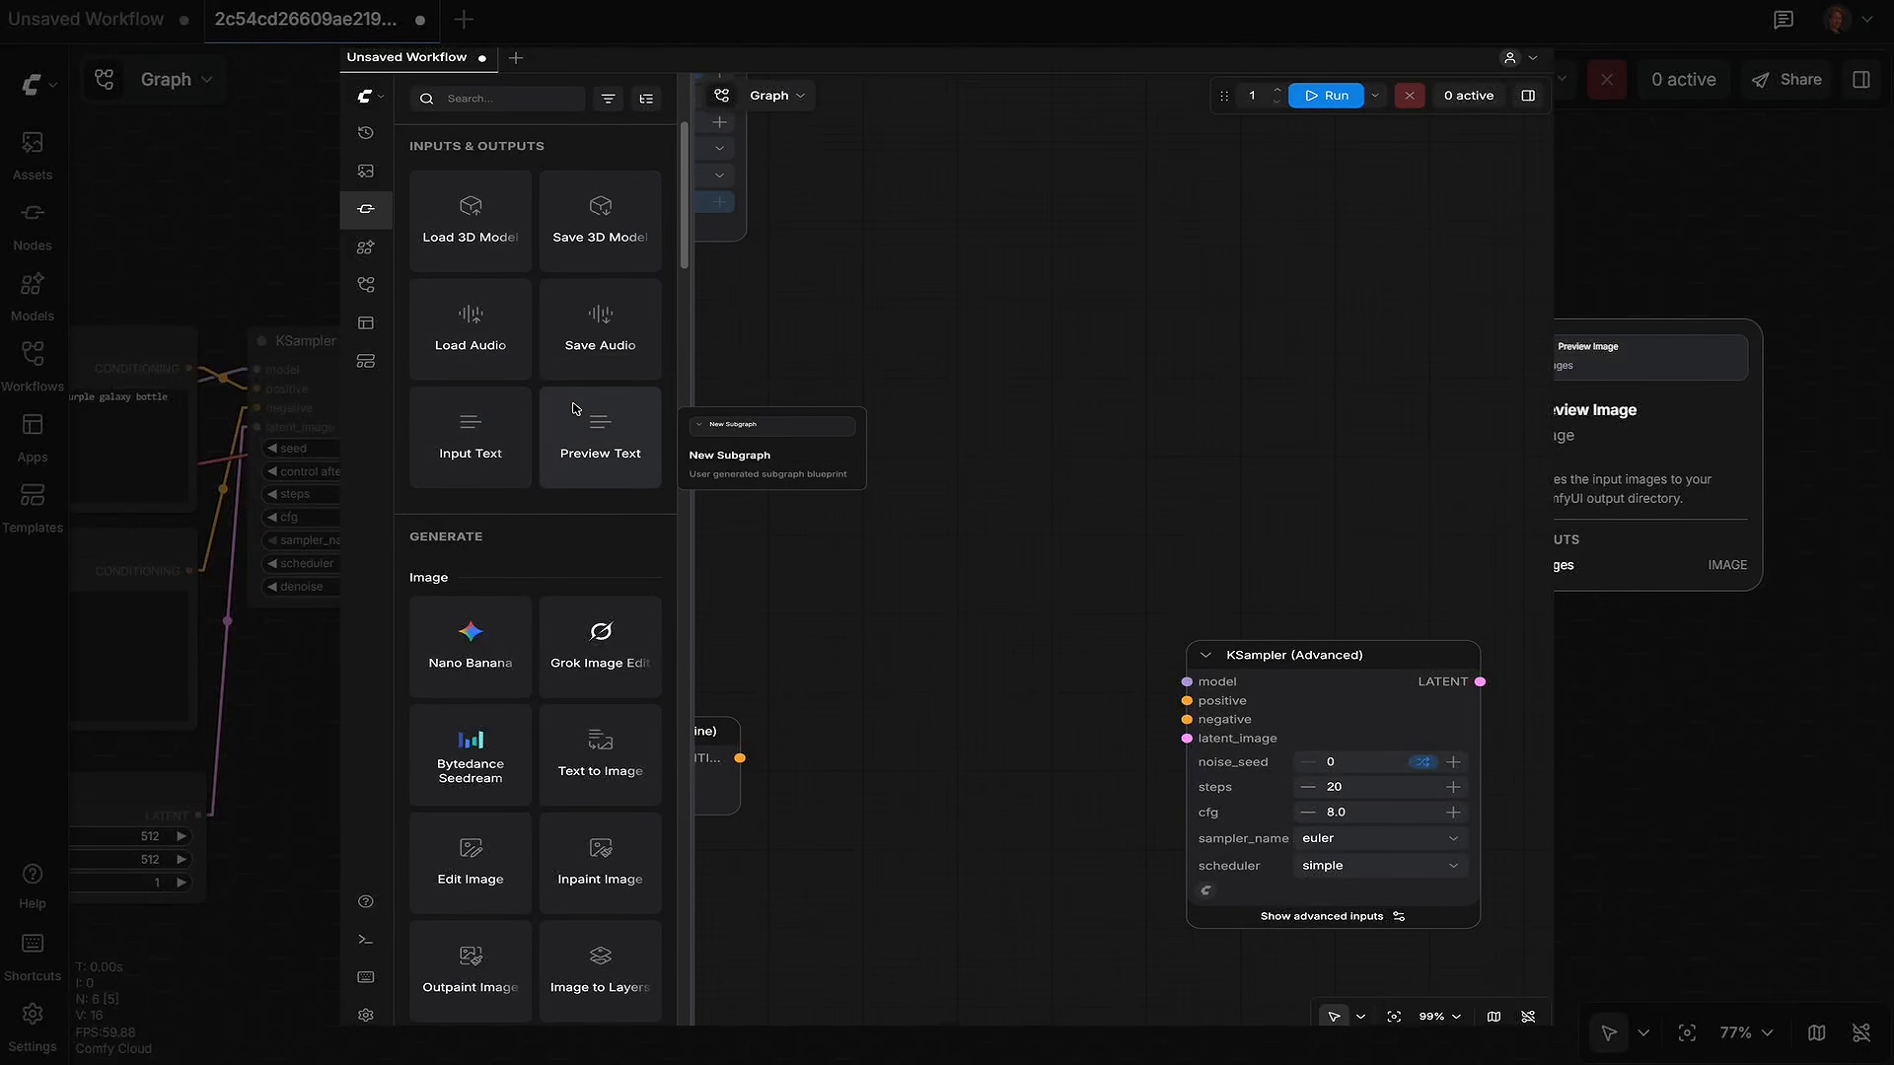
scroll(576, 407, "down", 3)
scroll(571, 368, "down", 8)
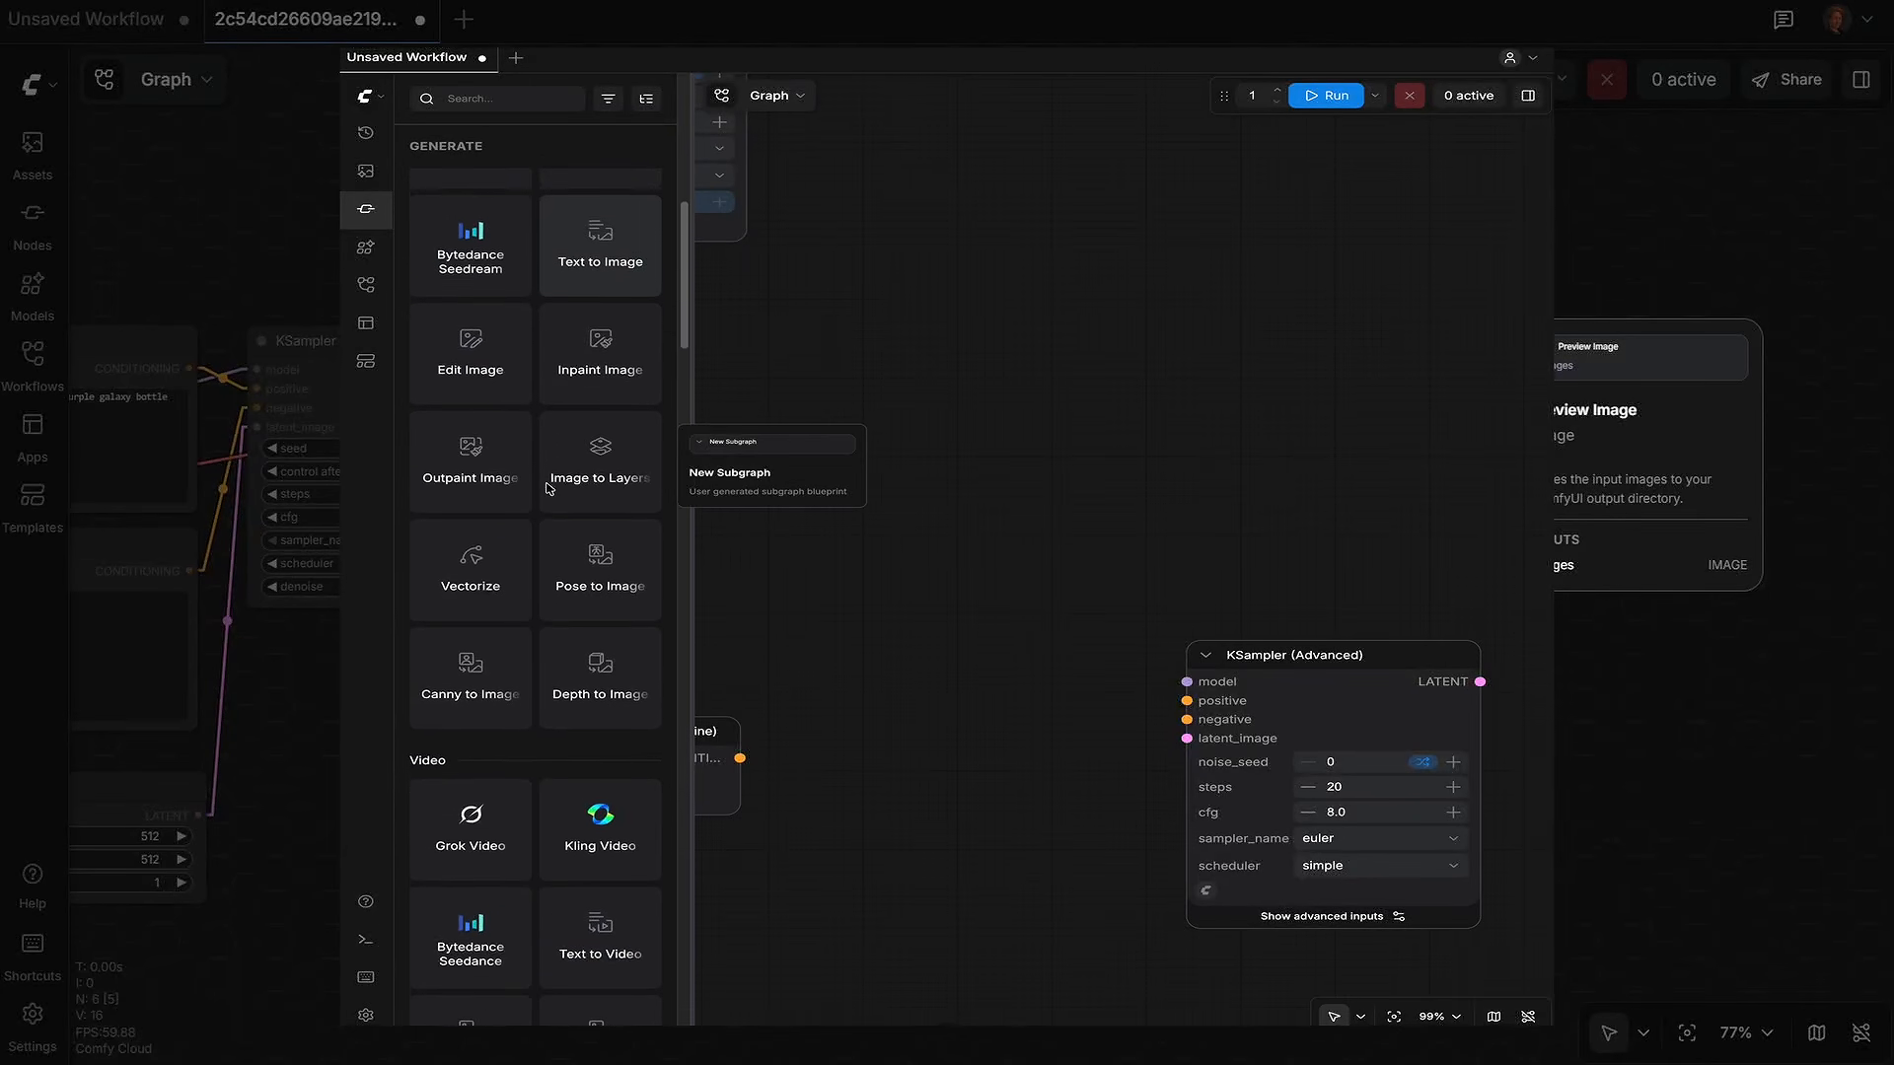
scroll(548, 488, "down", 3)
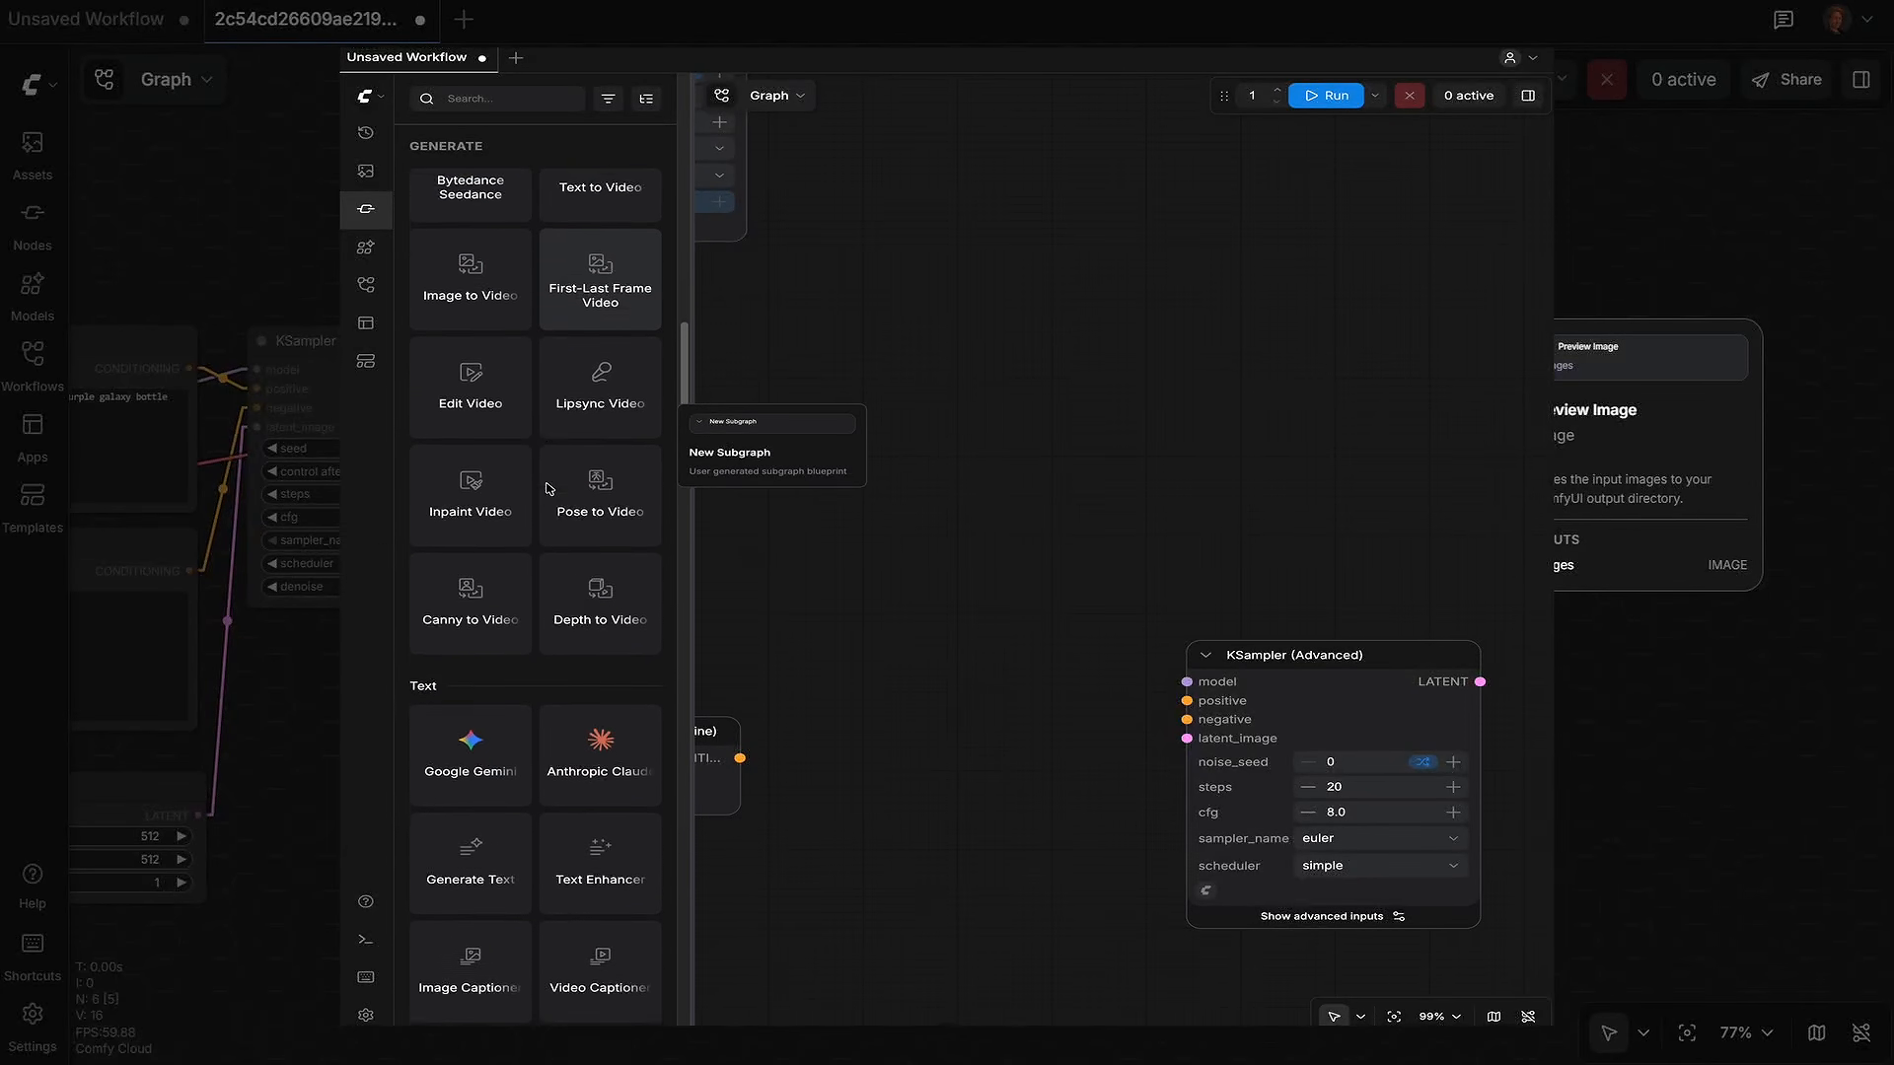
left_click(646, 98)
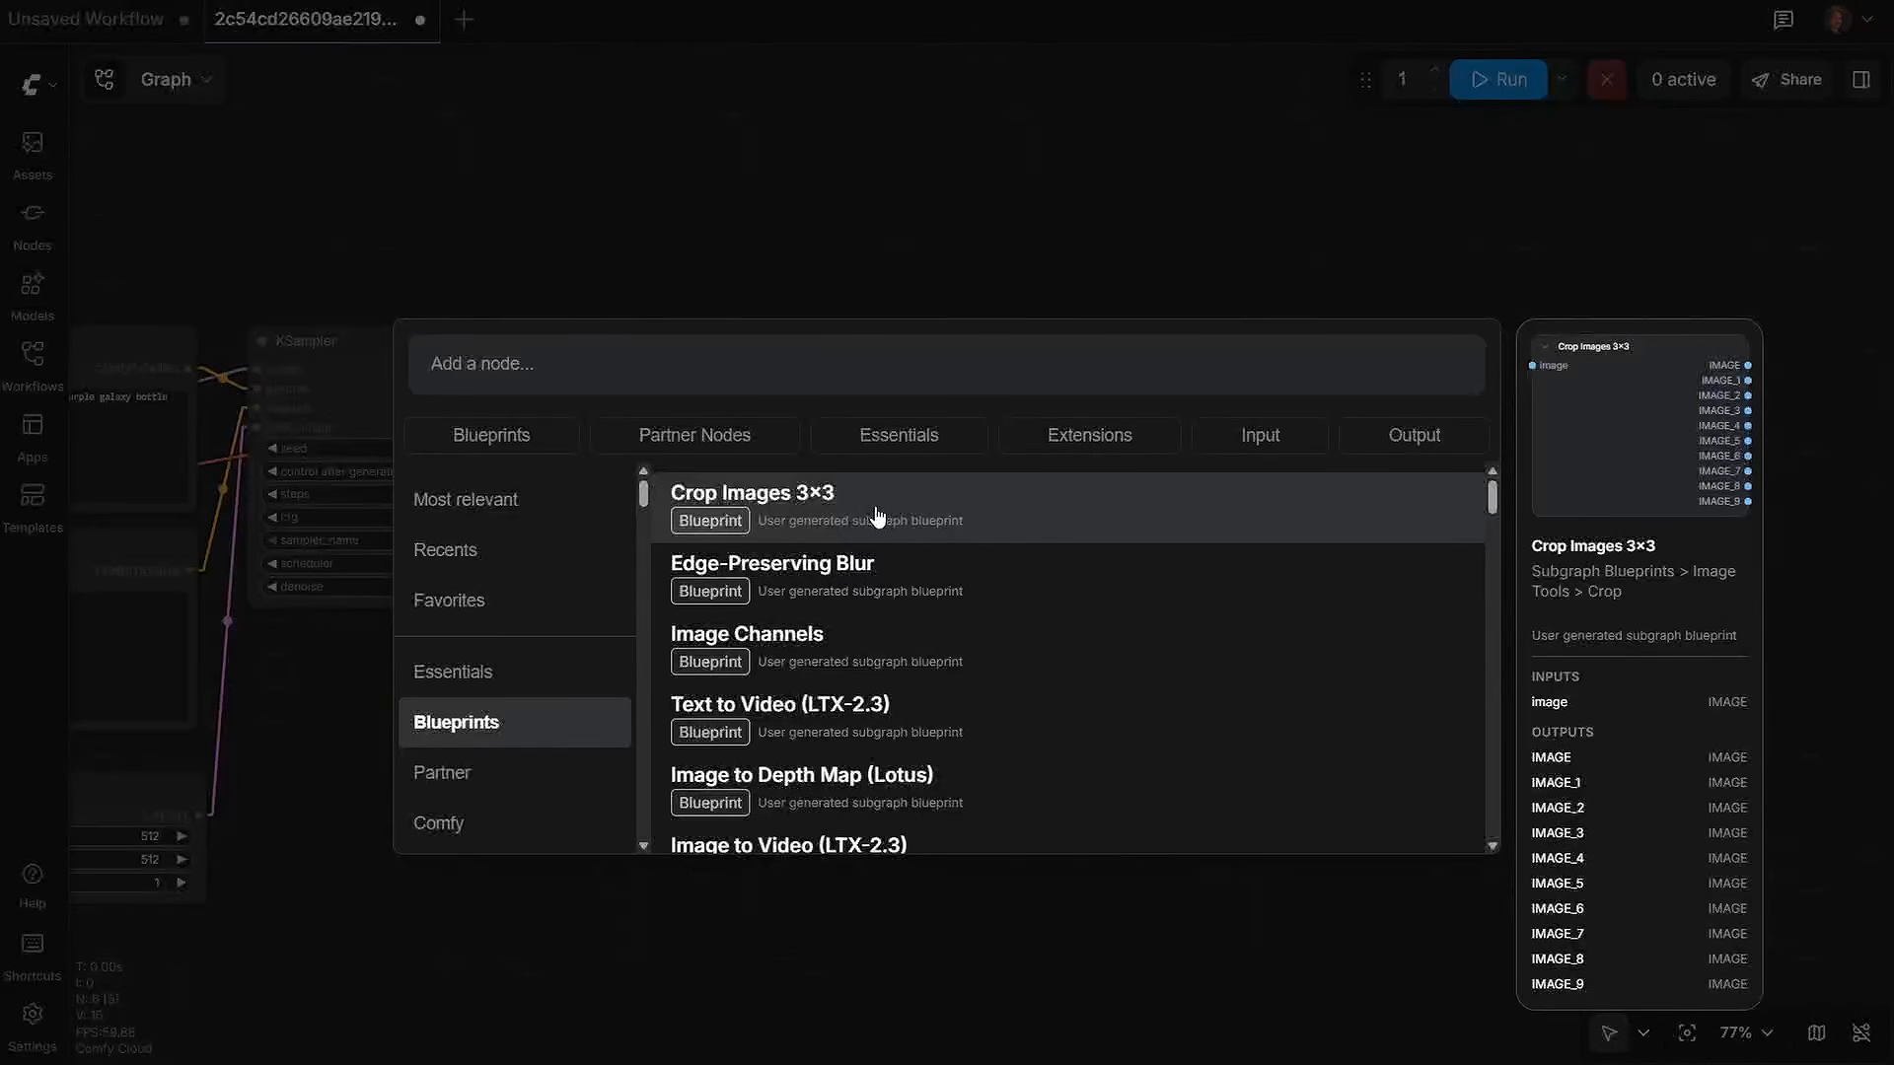
Step: Add the Crop Images 3×3 blueprint on VAE Decode's IMAGE output and adjust the new node's position
left_click(878, 516)
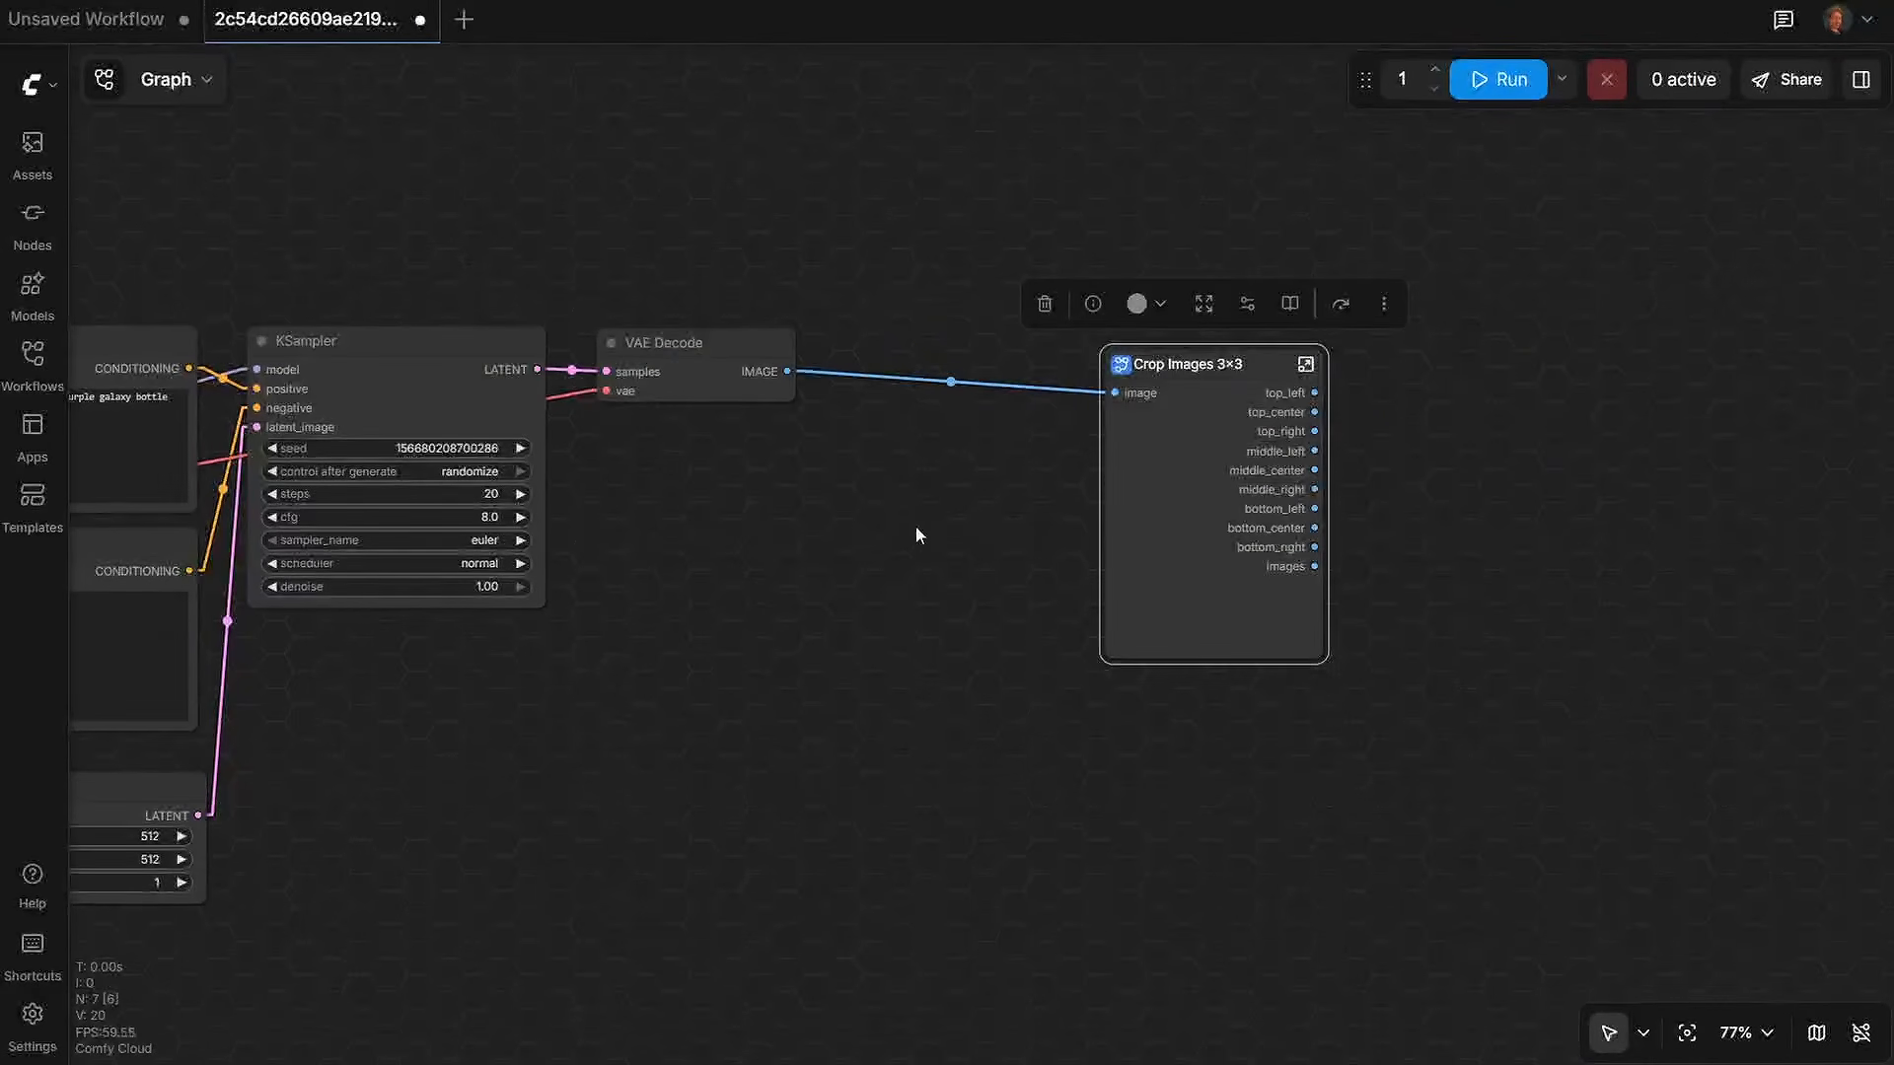
left_click_drag(1152, 453, 723, 435)
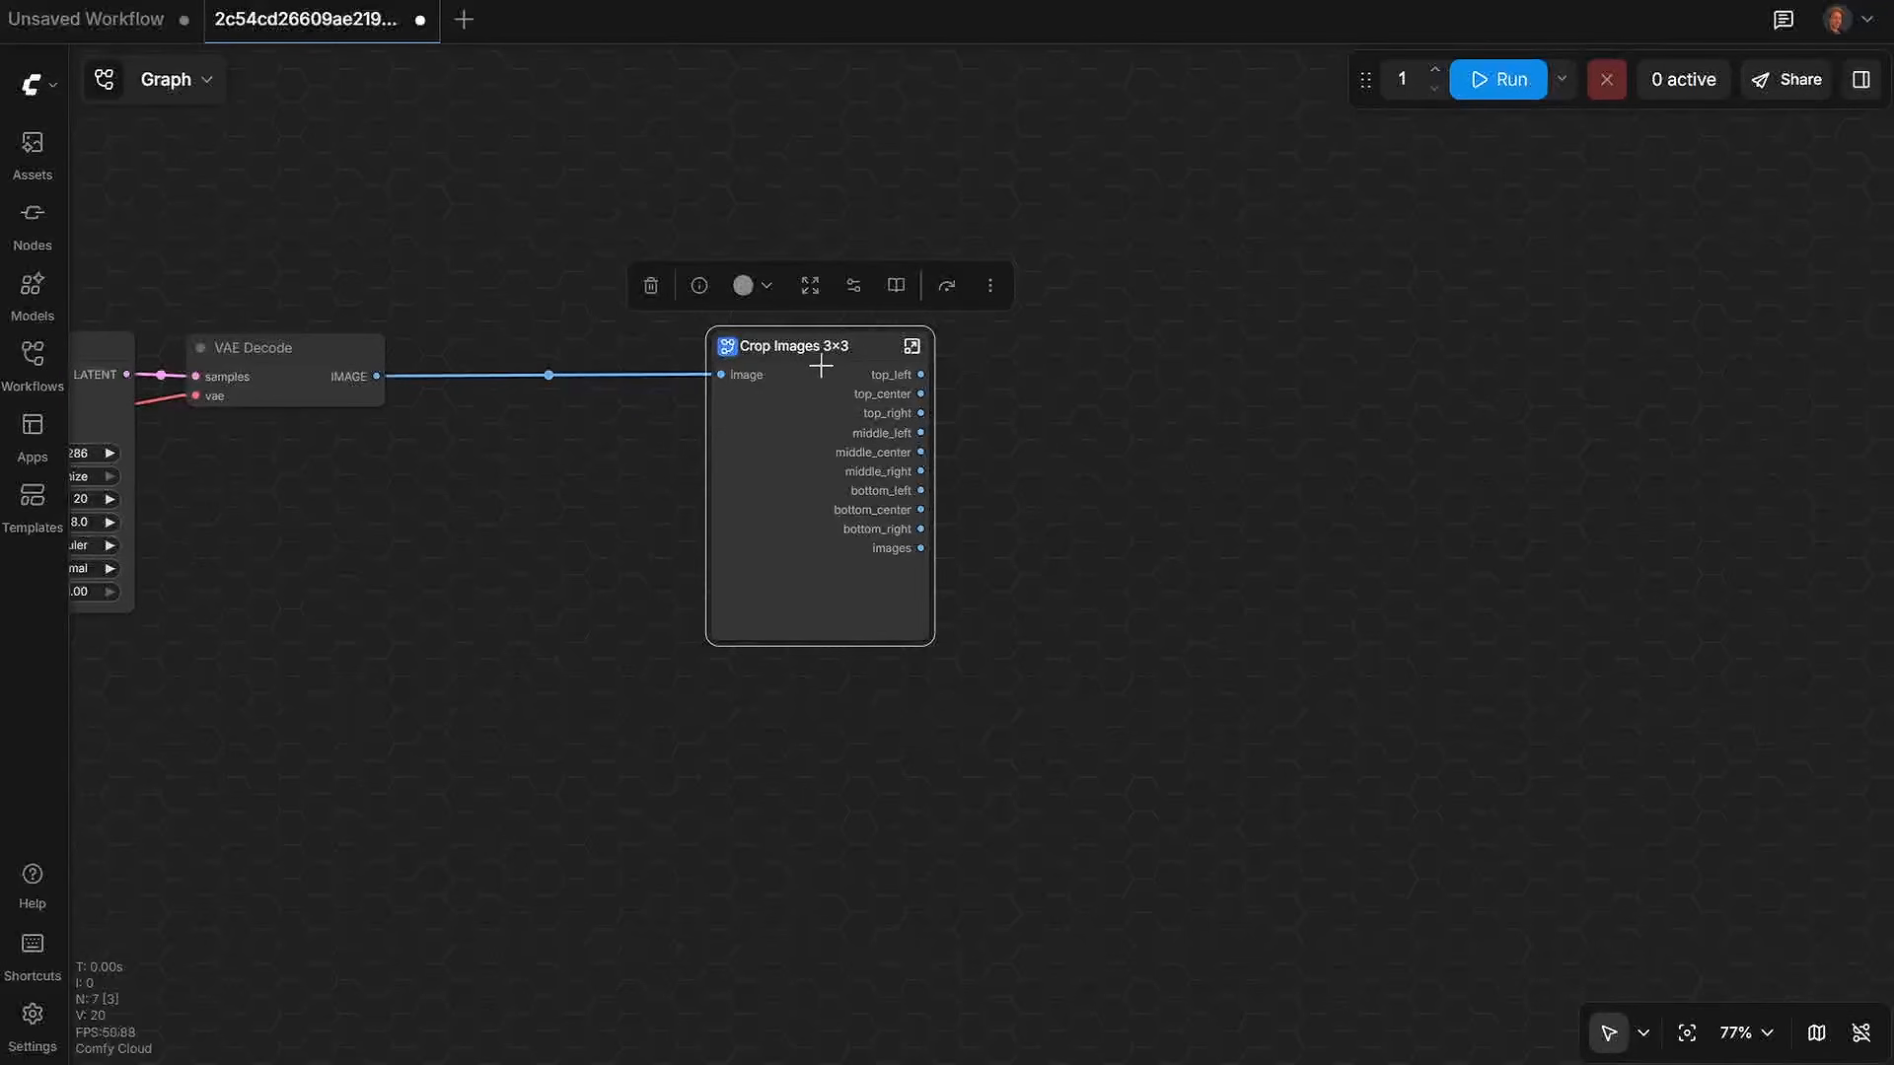
scroll(888, 360, "up", 4)
left_click_drag(847, 345, 892, 335)
Step: Open the Crop Images 3×3 subgraph, examine its internal nodes, and return to the Unsaved Workflow
left_click(944, 330)
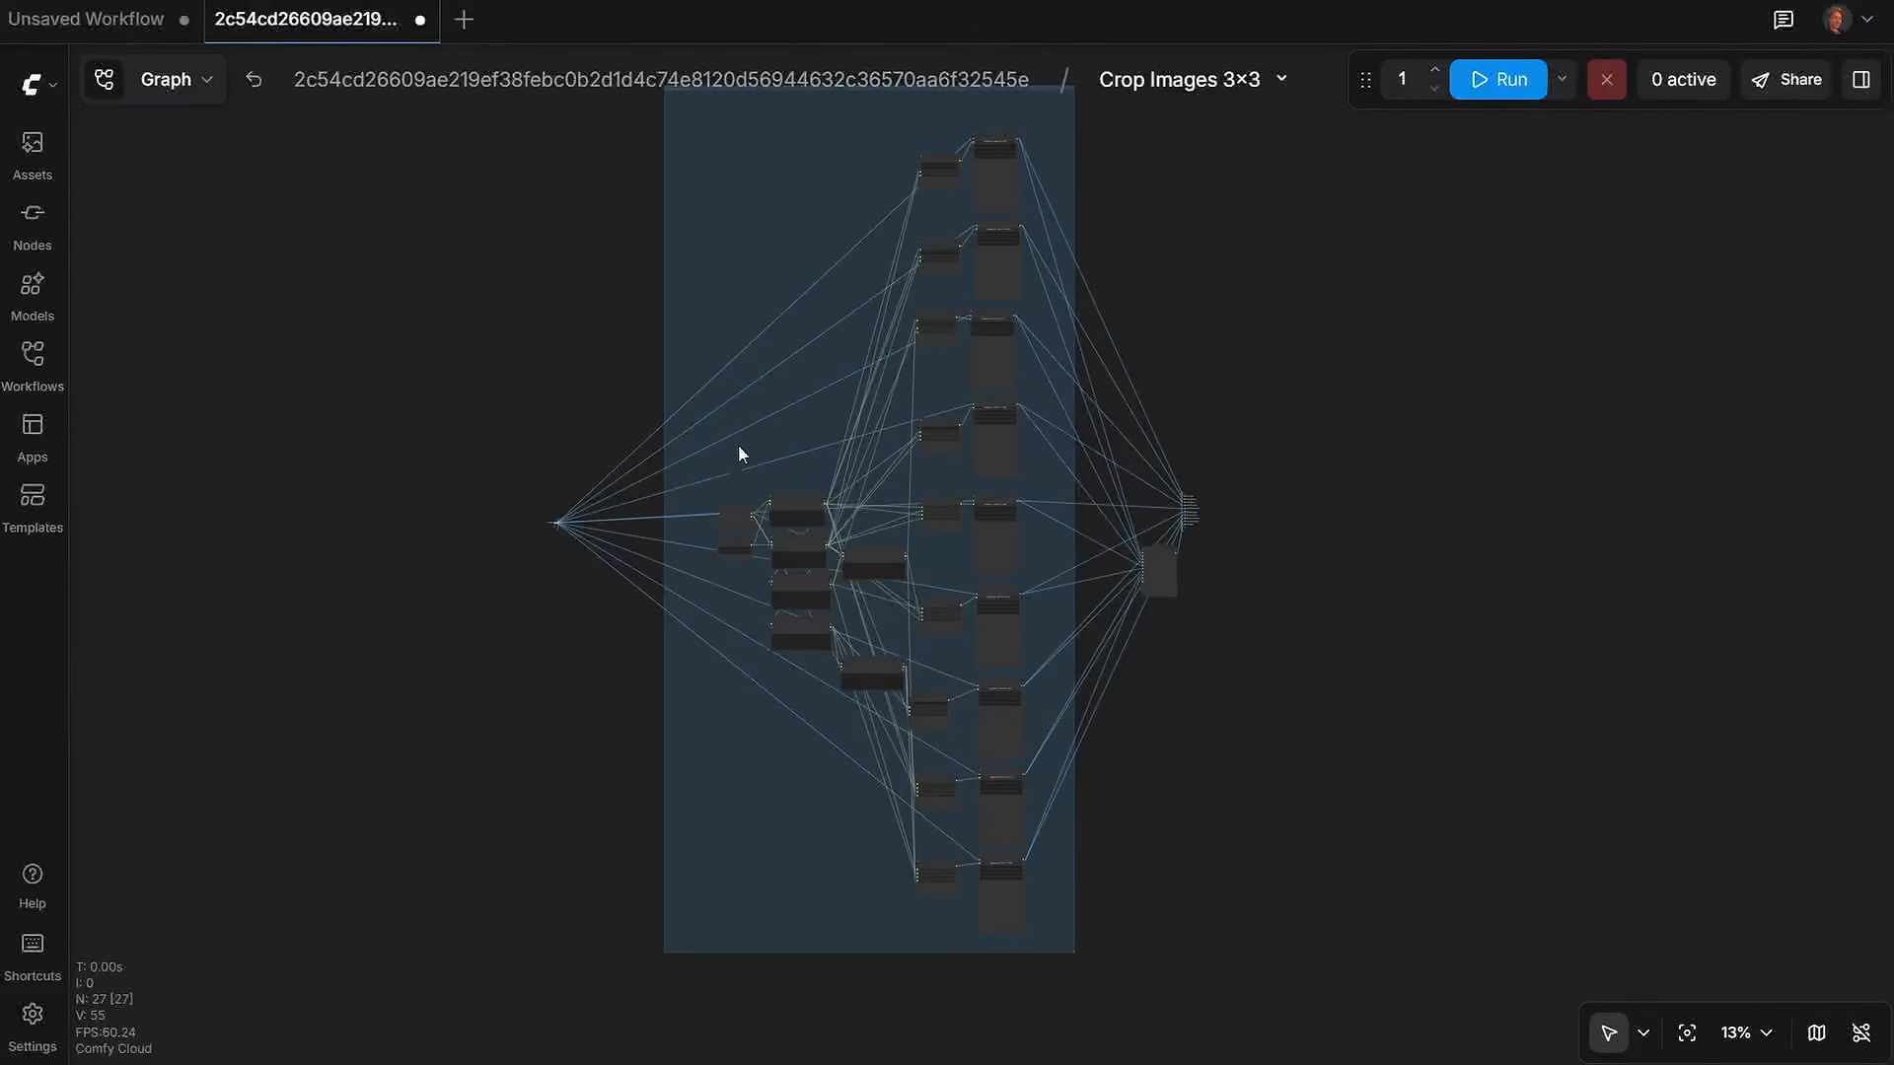
scroll(607, 405, "up", 4)
left_click_drag(684, 303, 559, 434)
scroll(558, 434, "up", 1)
scroll(559, 440, "up", 1)
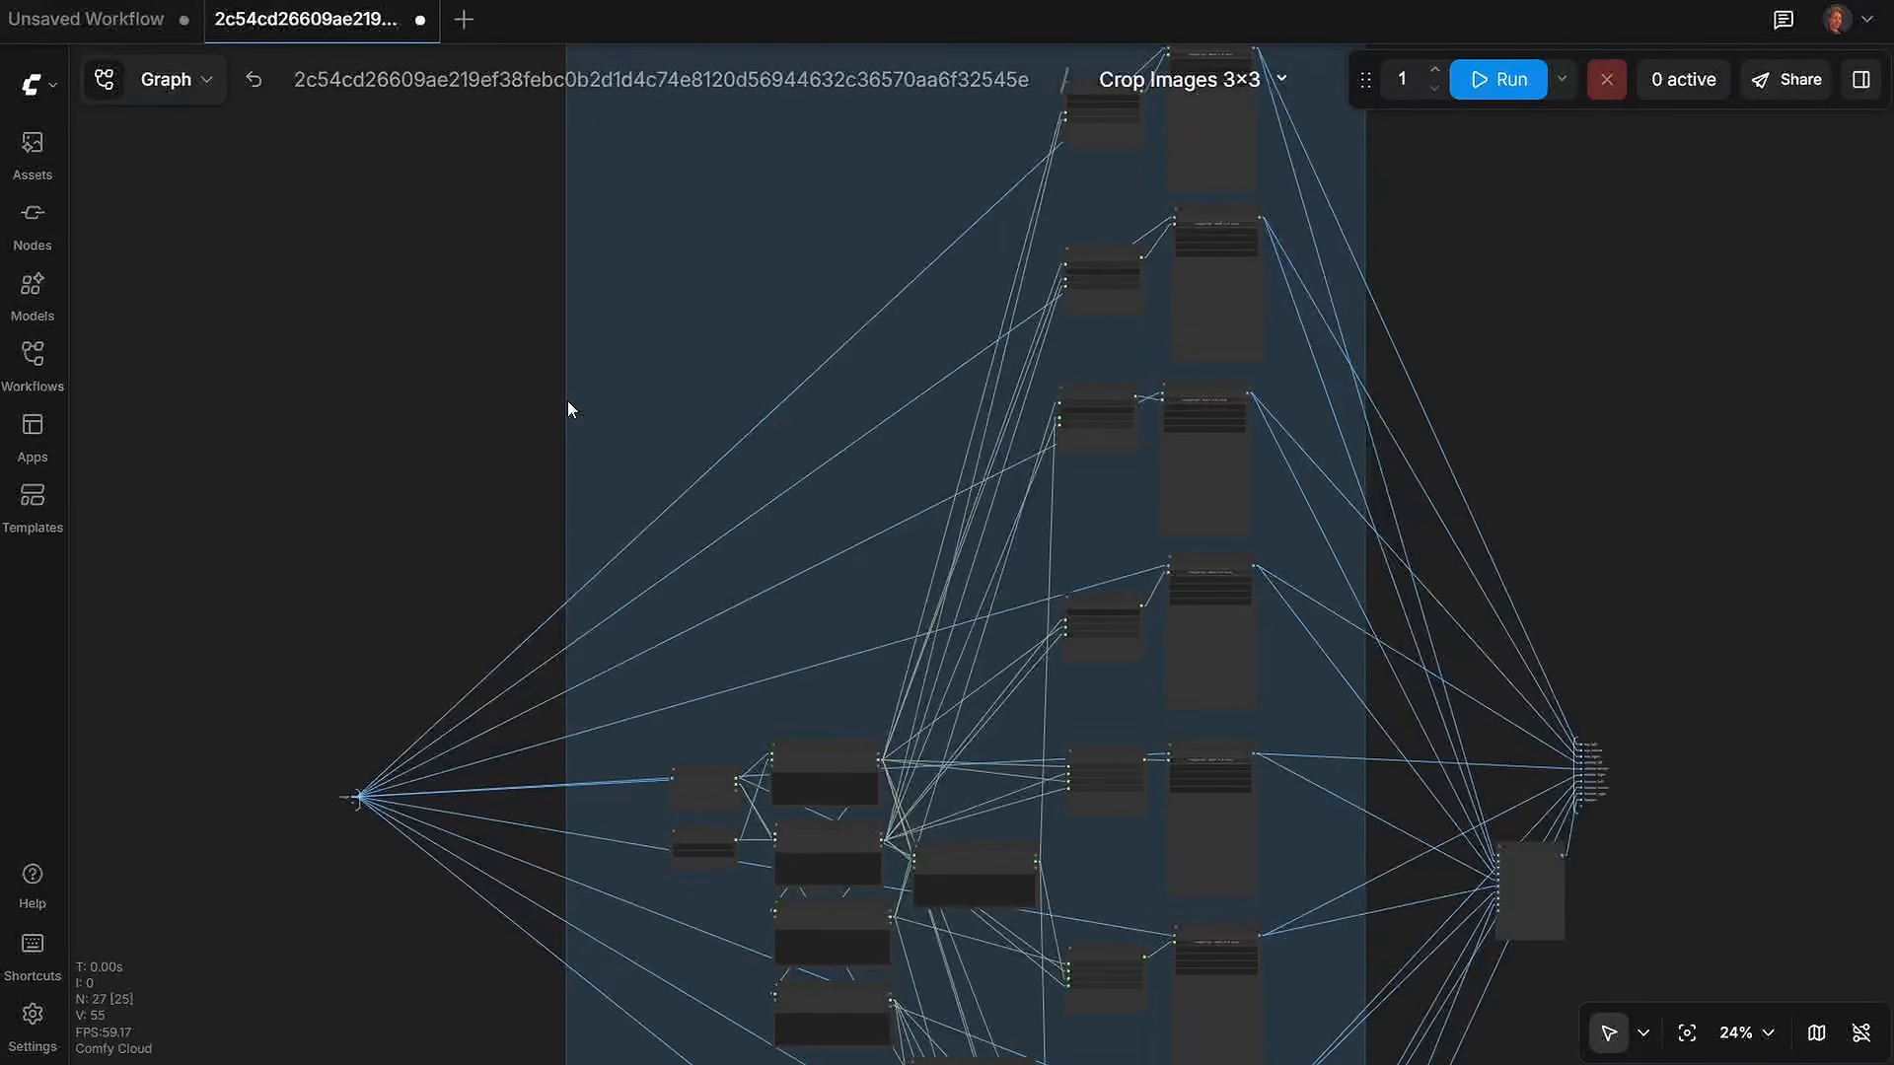
left_click(135, 21)
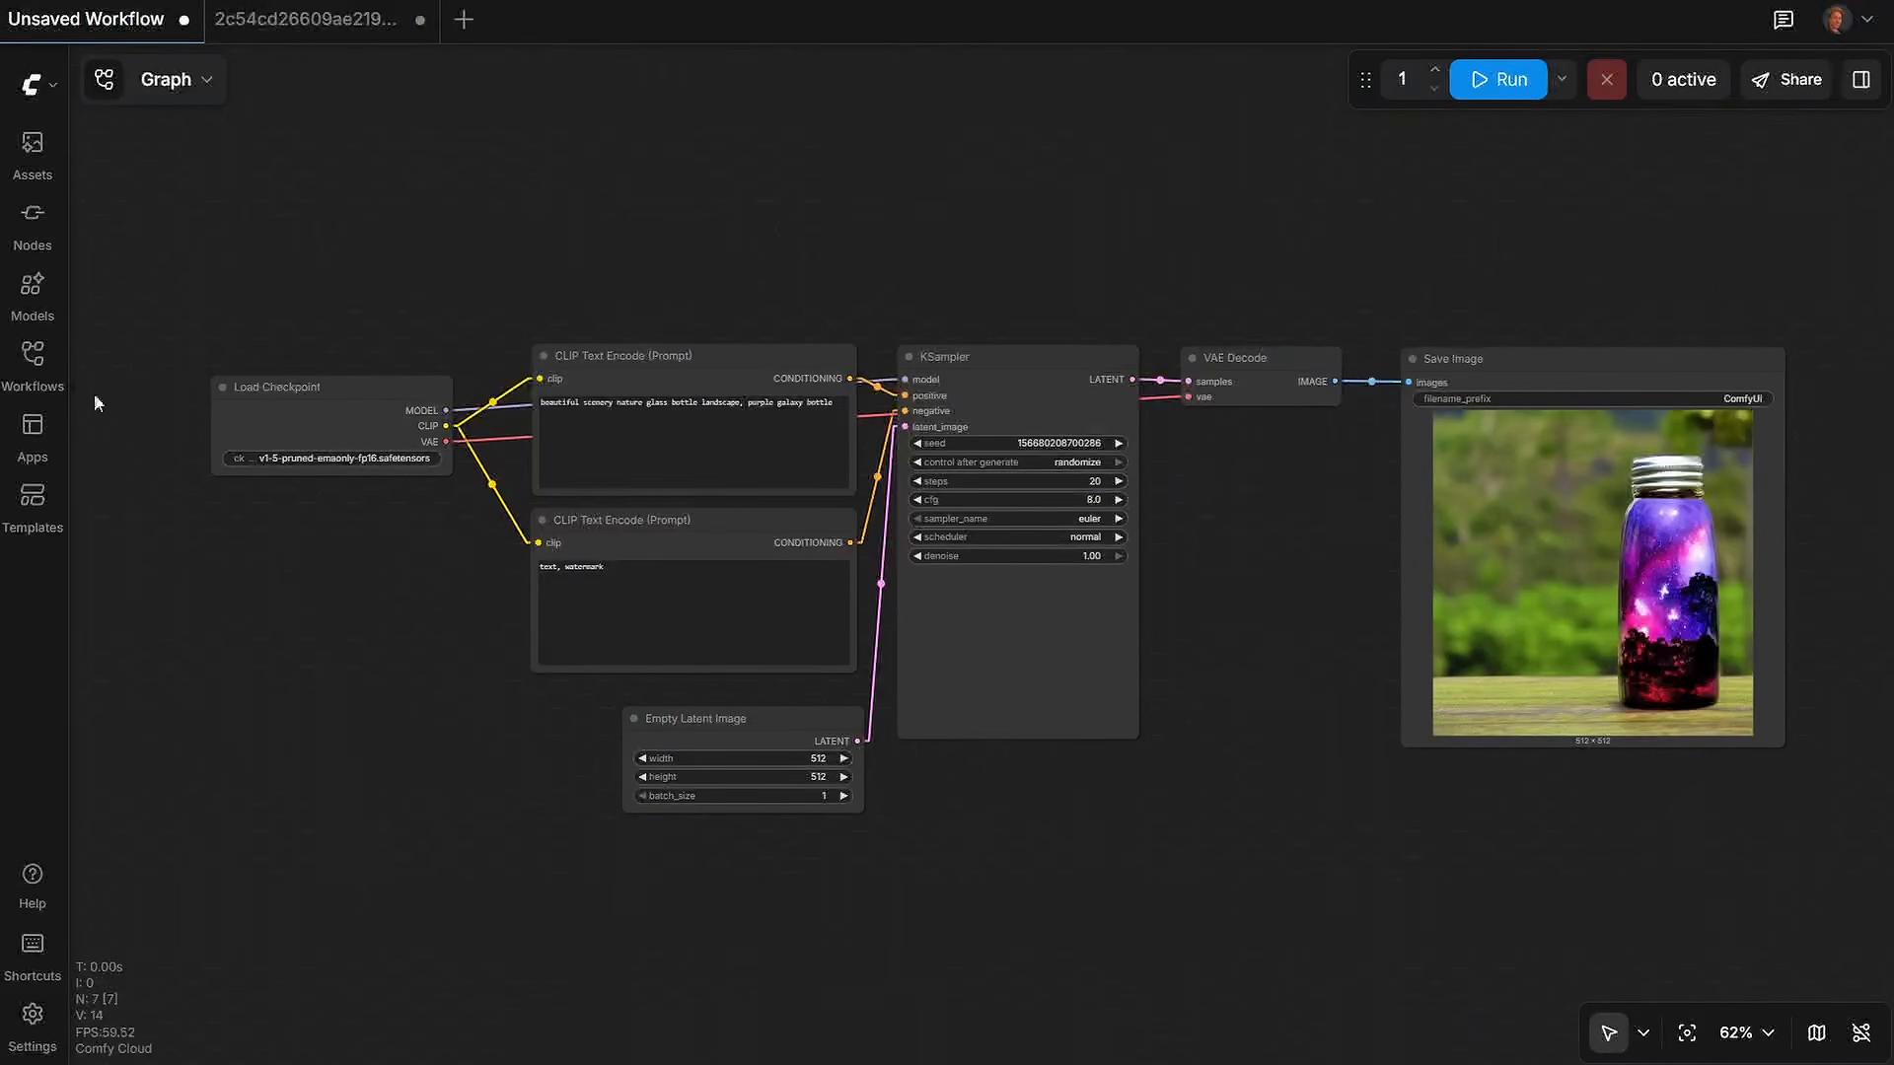
Step: Add the Edge-Preserving Blur blueprint to the graph and place it below the Save Image node
double_click(560, 239)
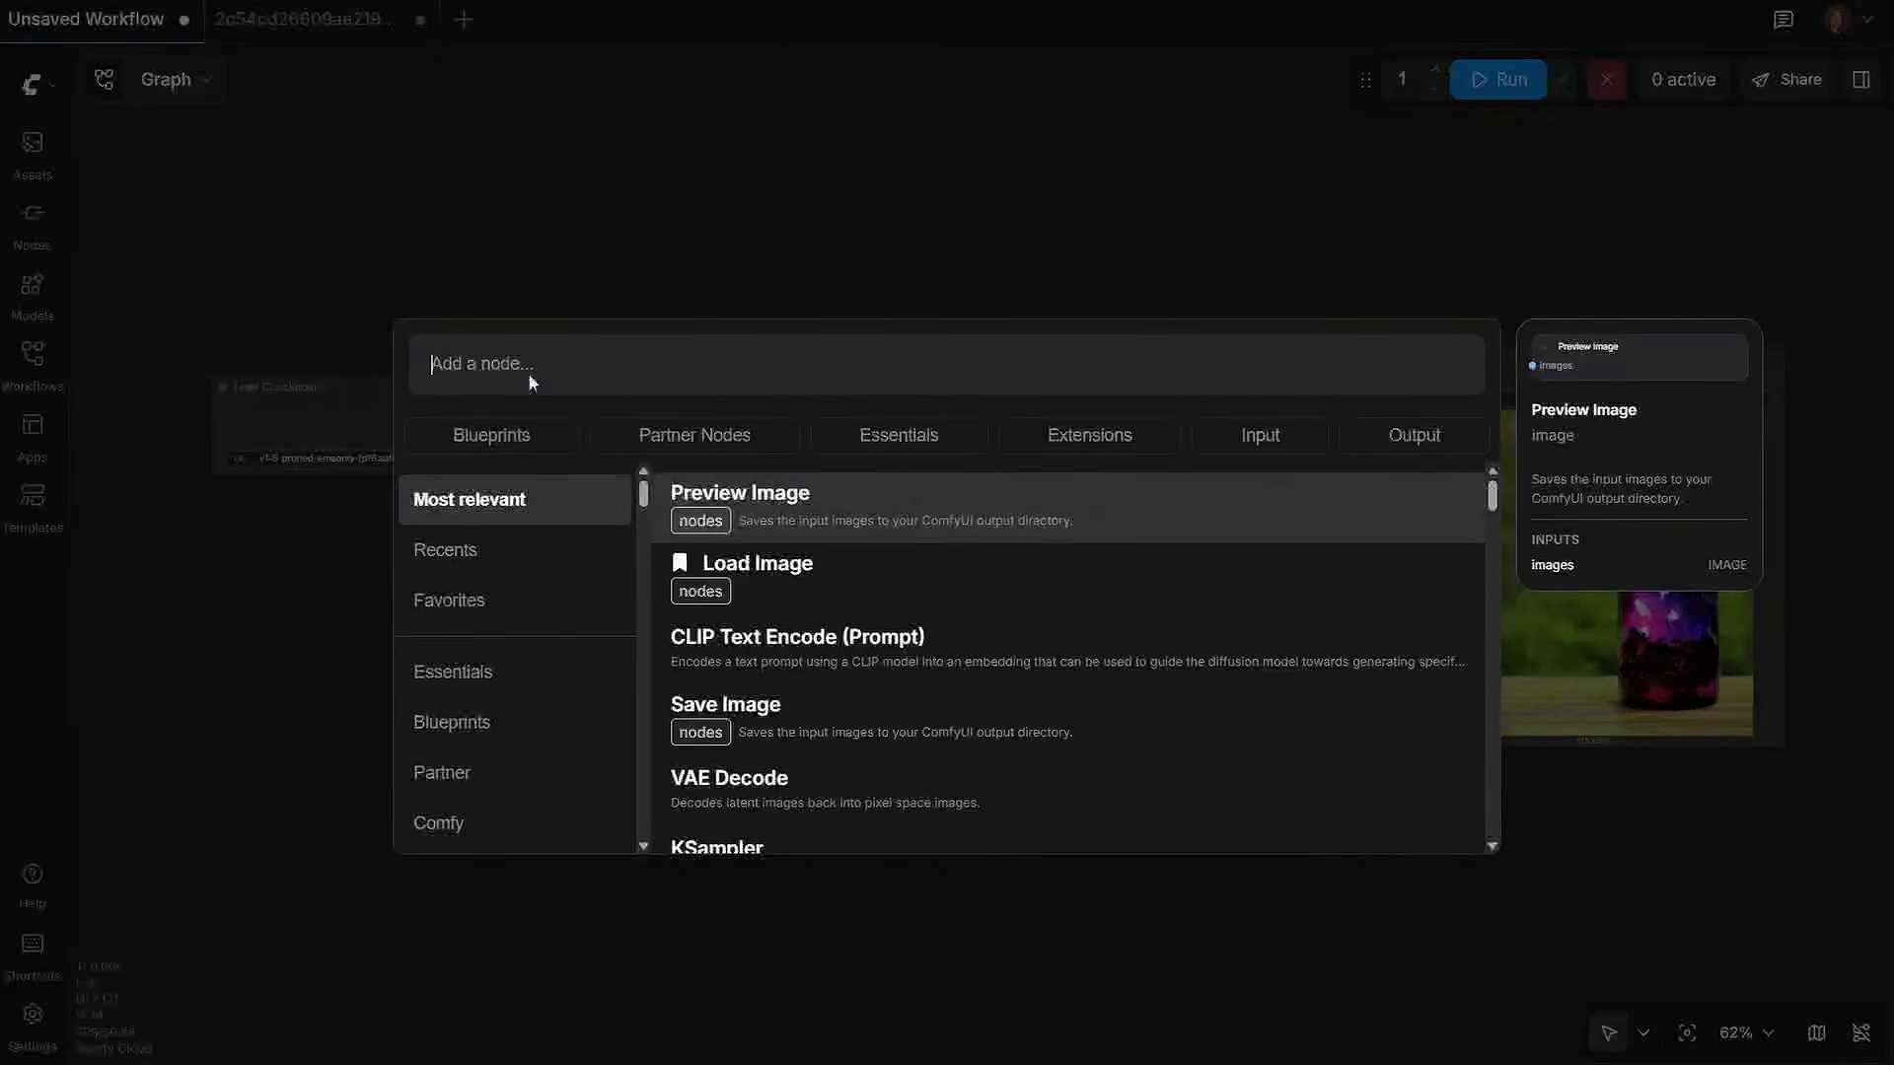
left_click(527, 723)
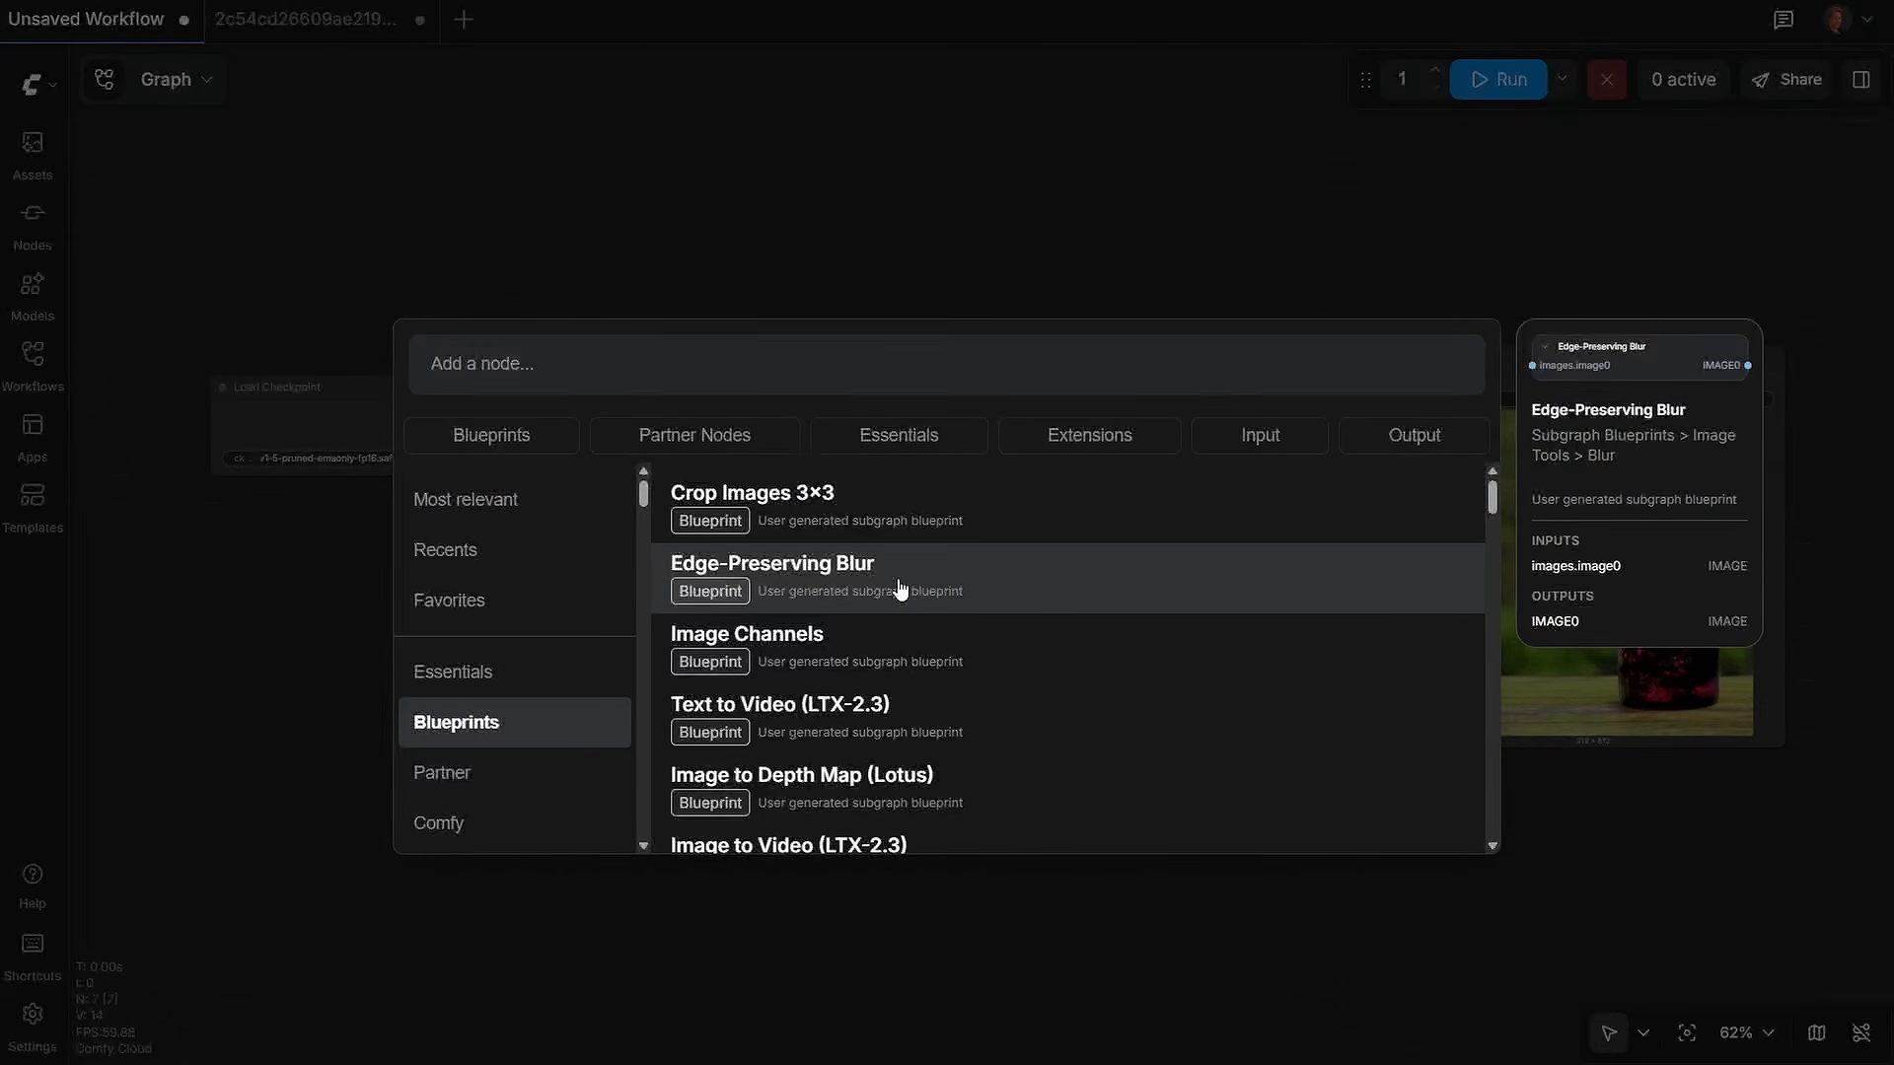
left_click(919, 589)
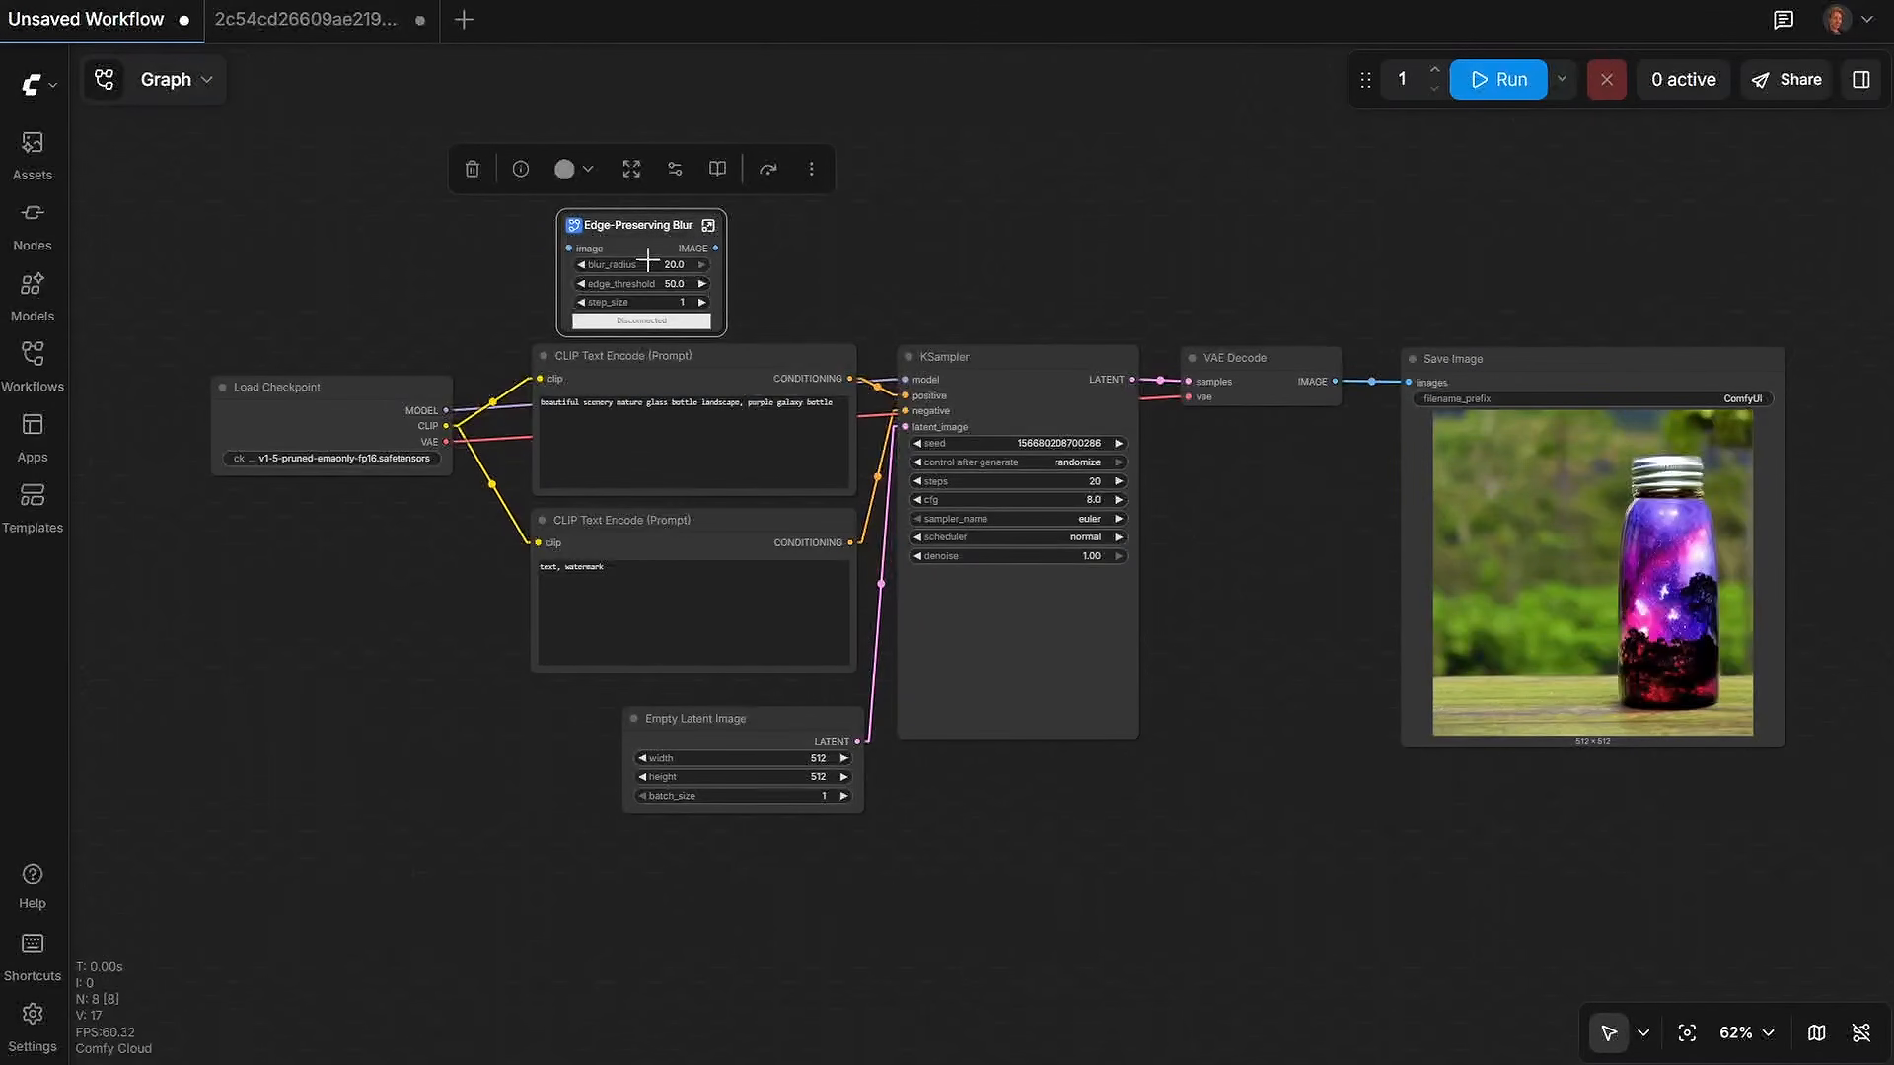
left_click_drag(642, 246, 1381, 671)
left_click_drag(1174, 717, 691, 713)
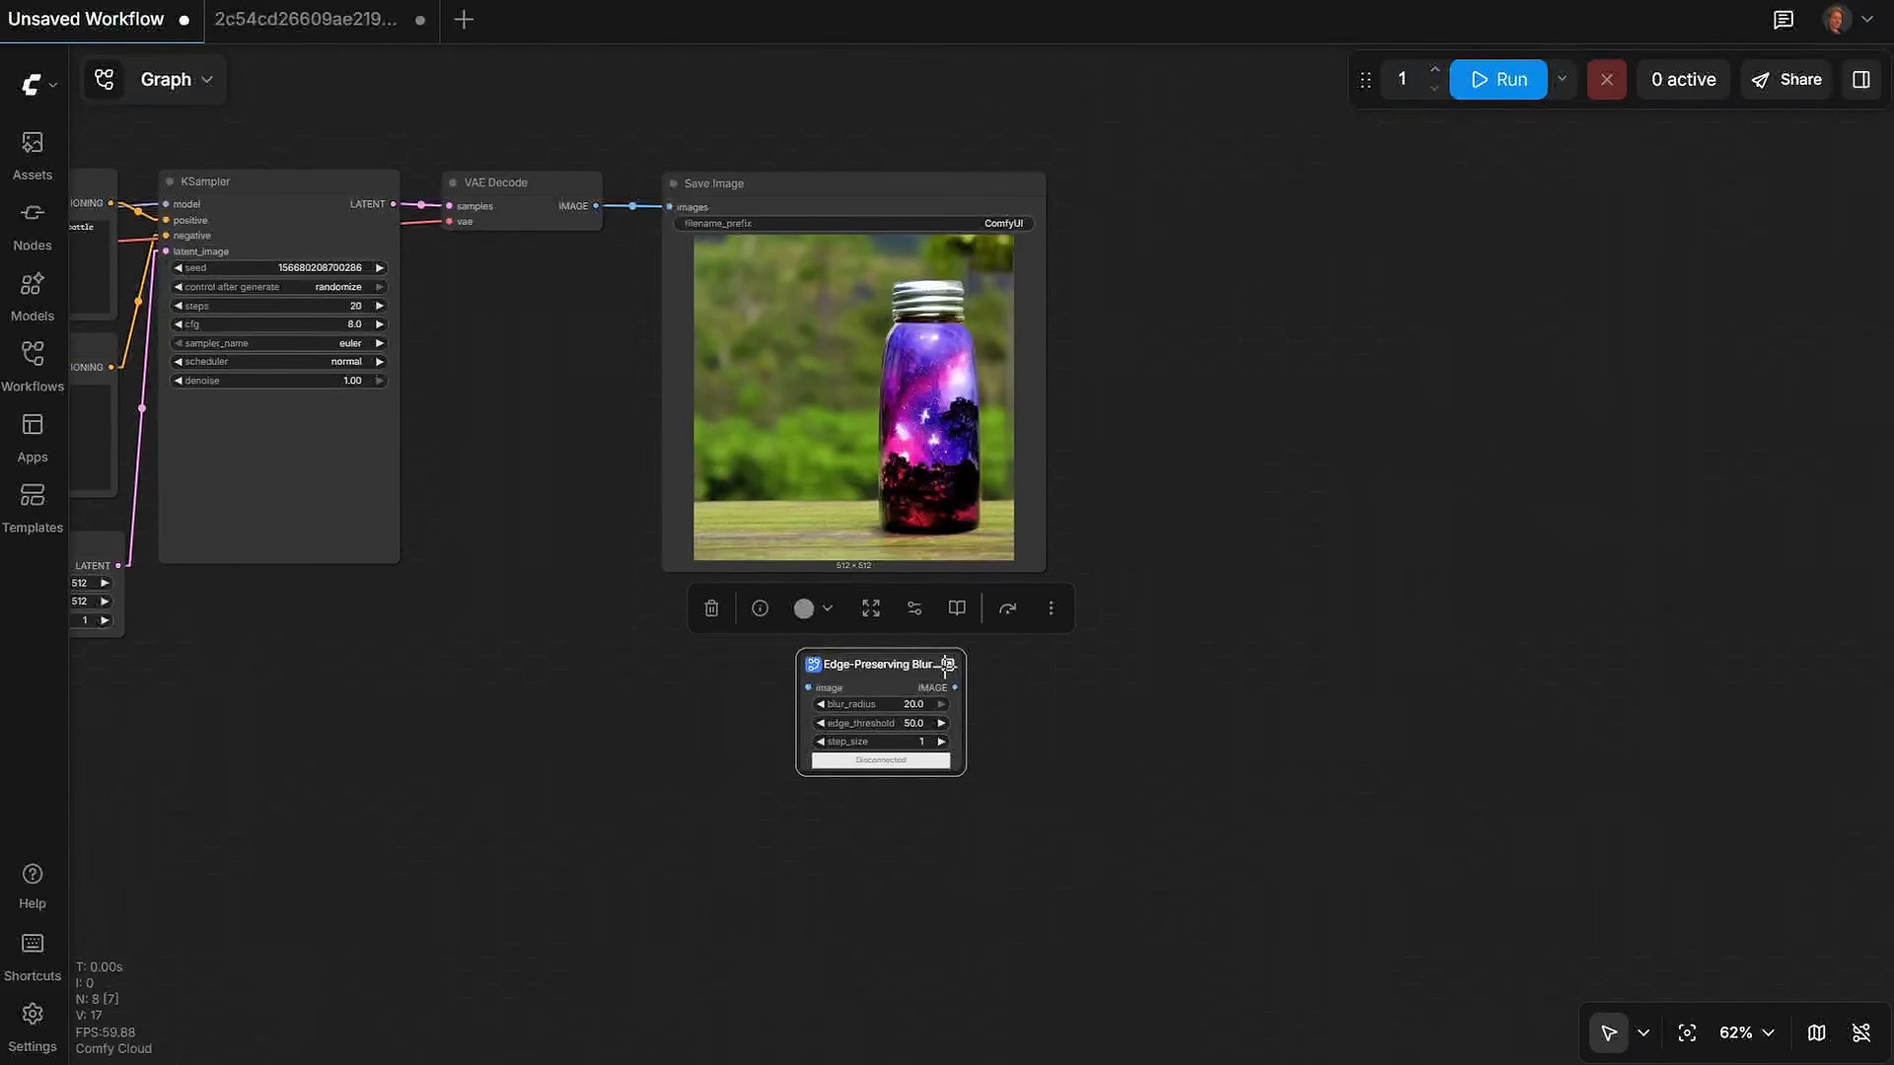
Step: Open the Edge-Preserving Blur subgraph, examine its internal nodes and connections, and return to the Unsaved Workflow
left_click(947, 663)
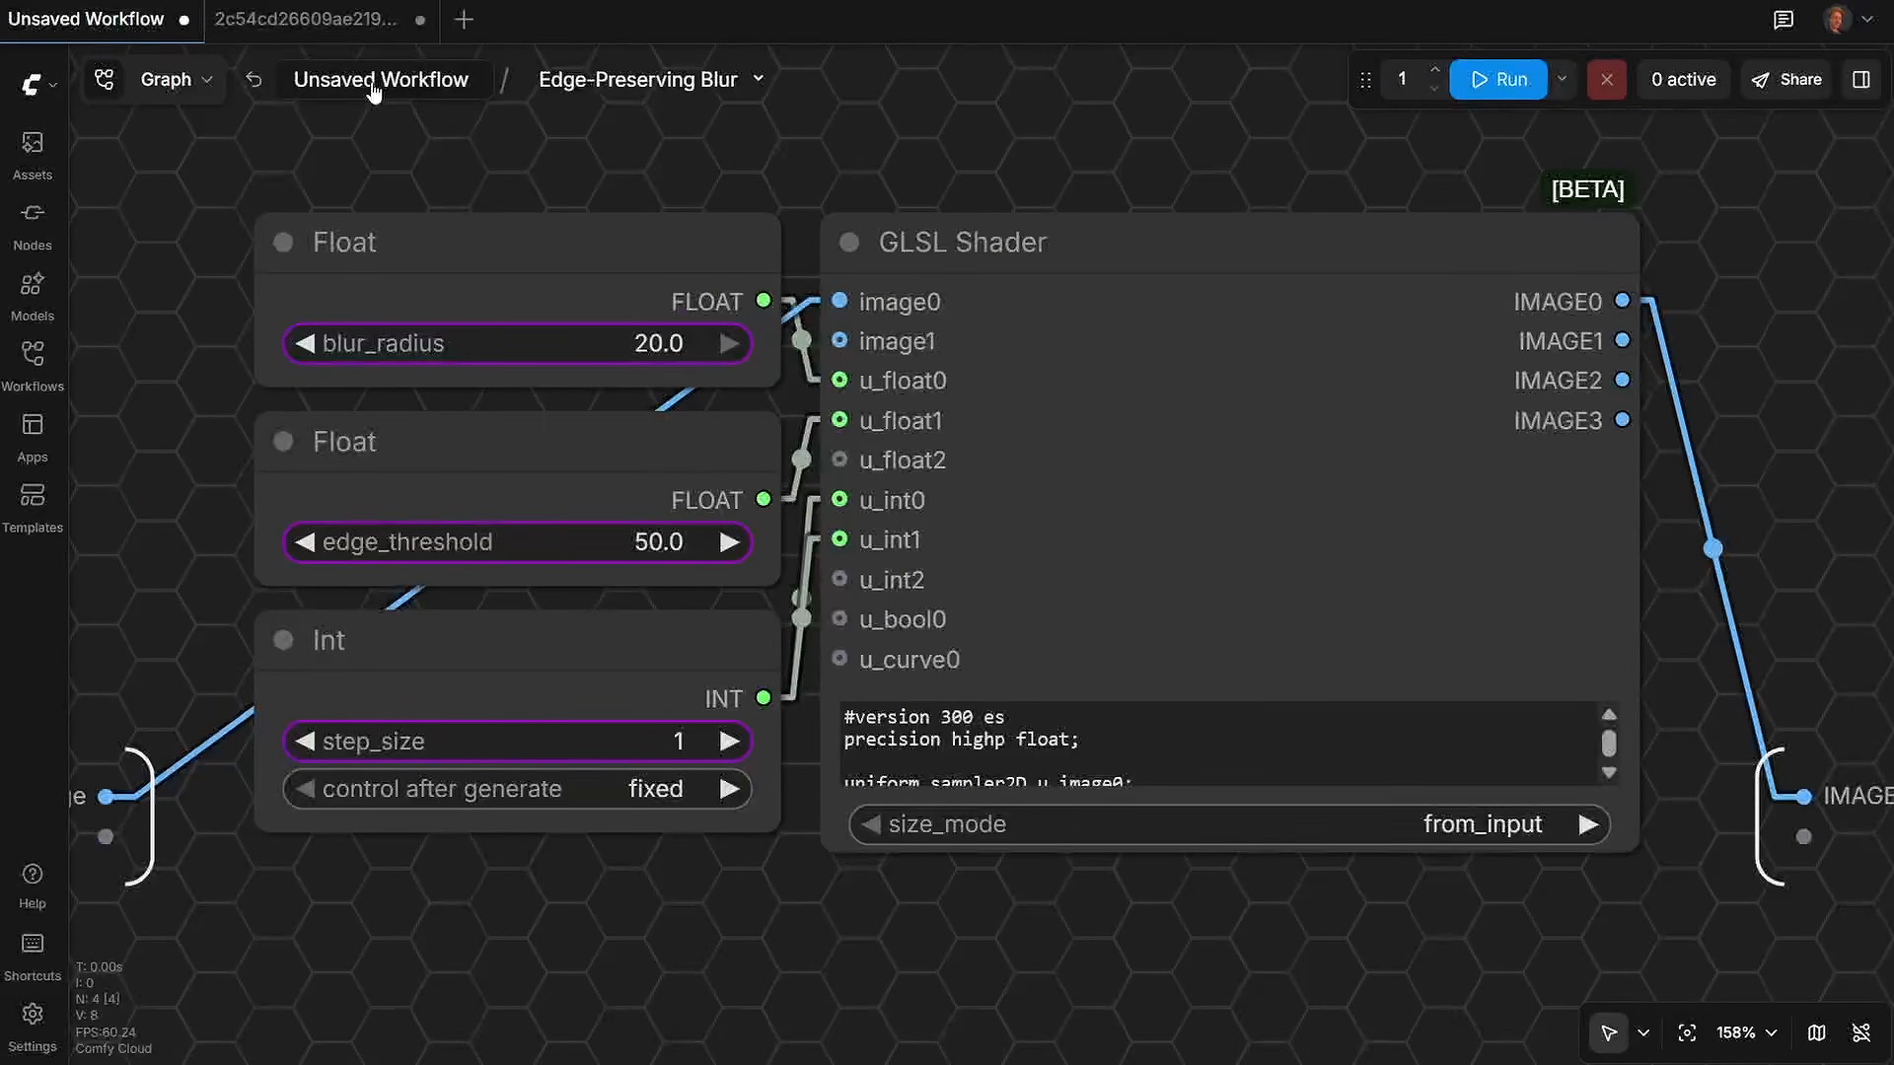
scroll(744, 604, "down", 6)
scroll(743, 604, "down", 2)
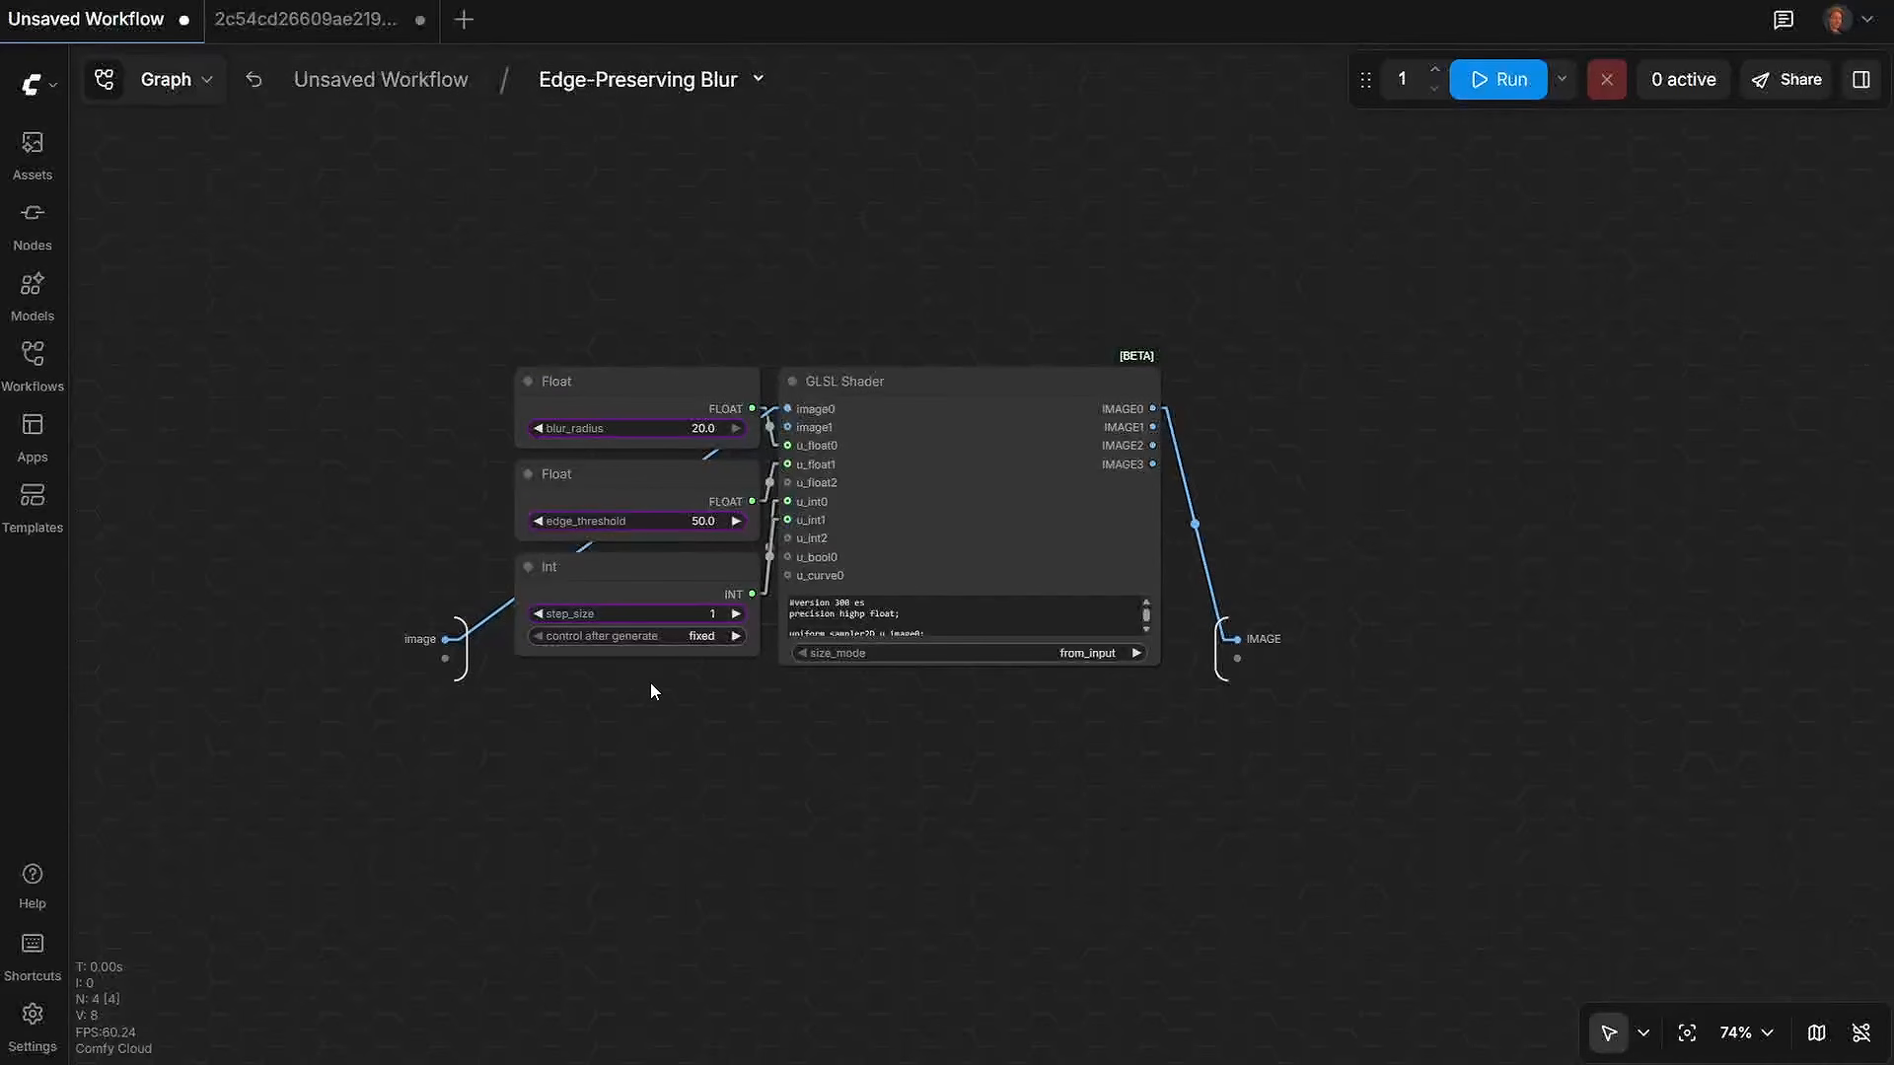
scroll(770, 708, "up", 2)
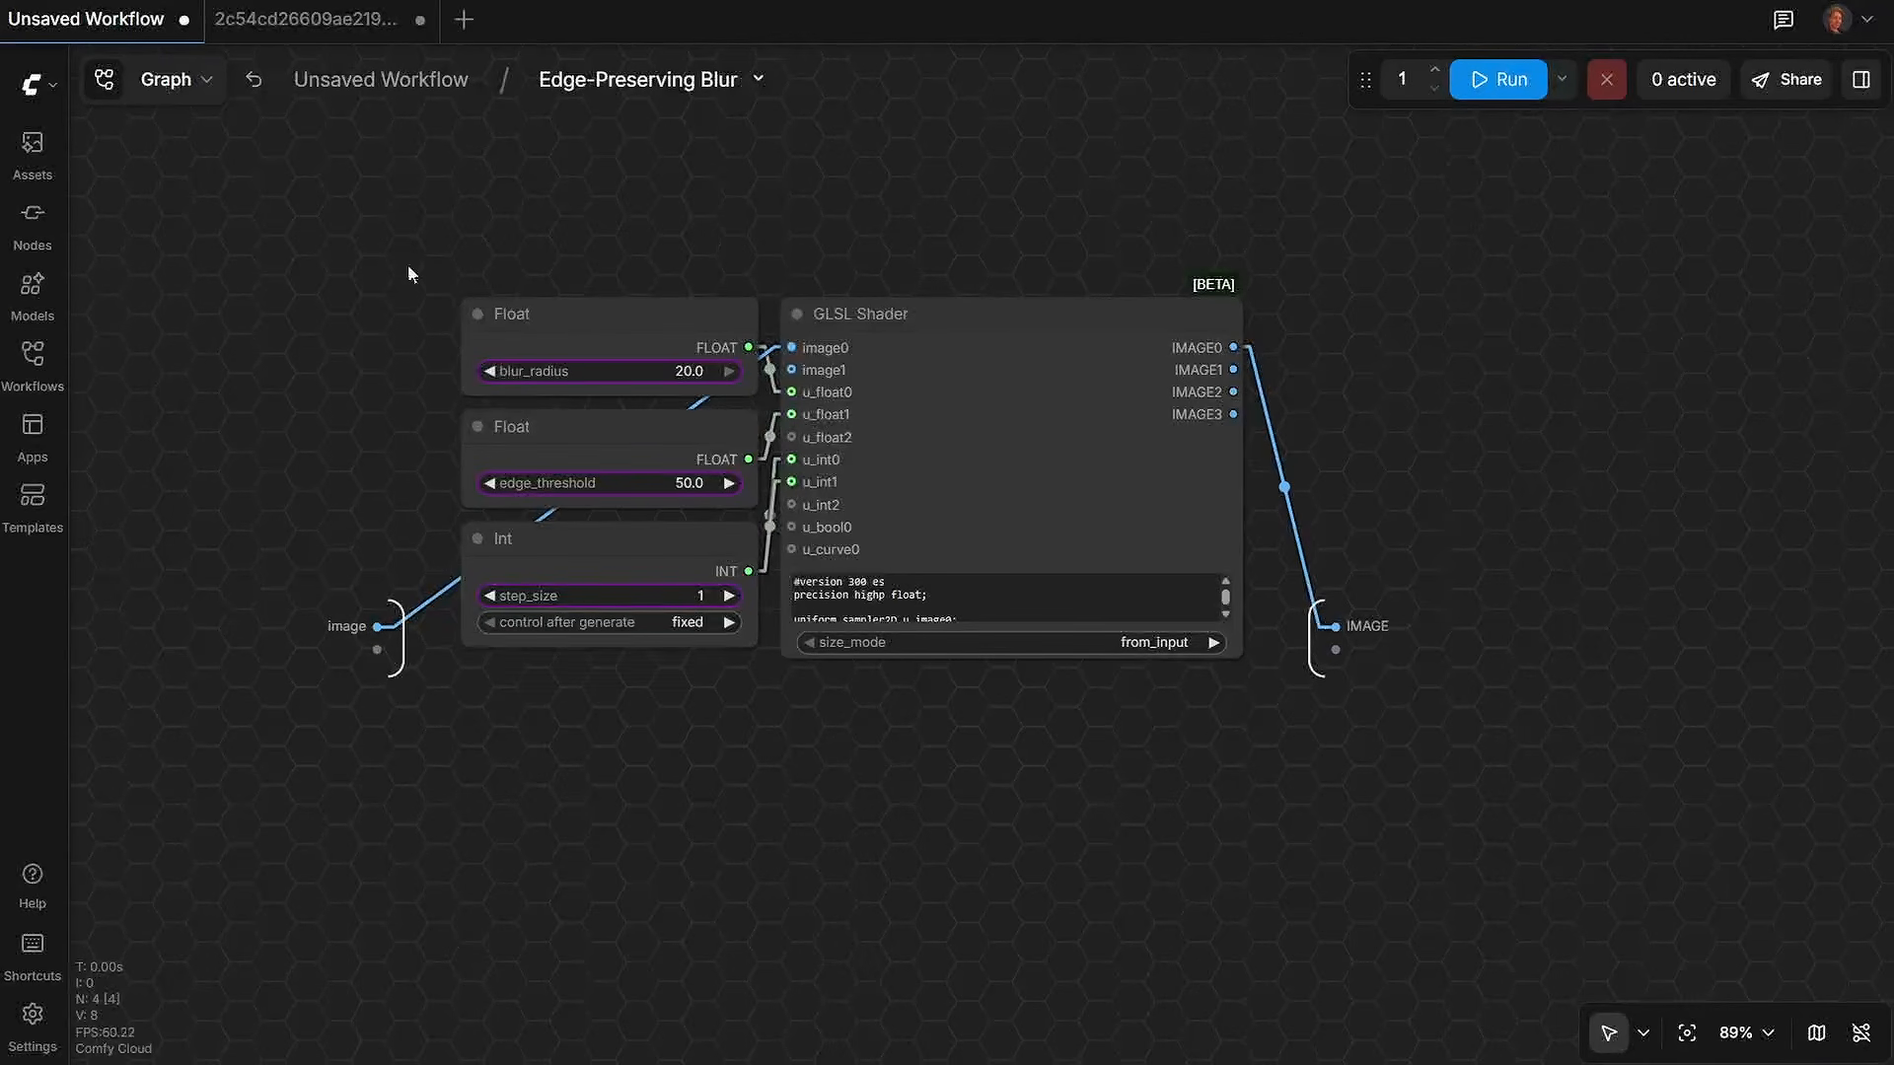
left_click(169, 84)
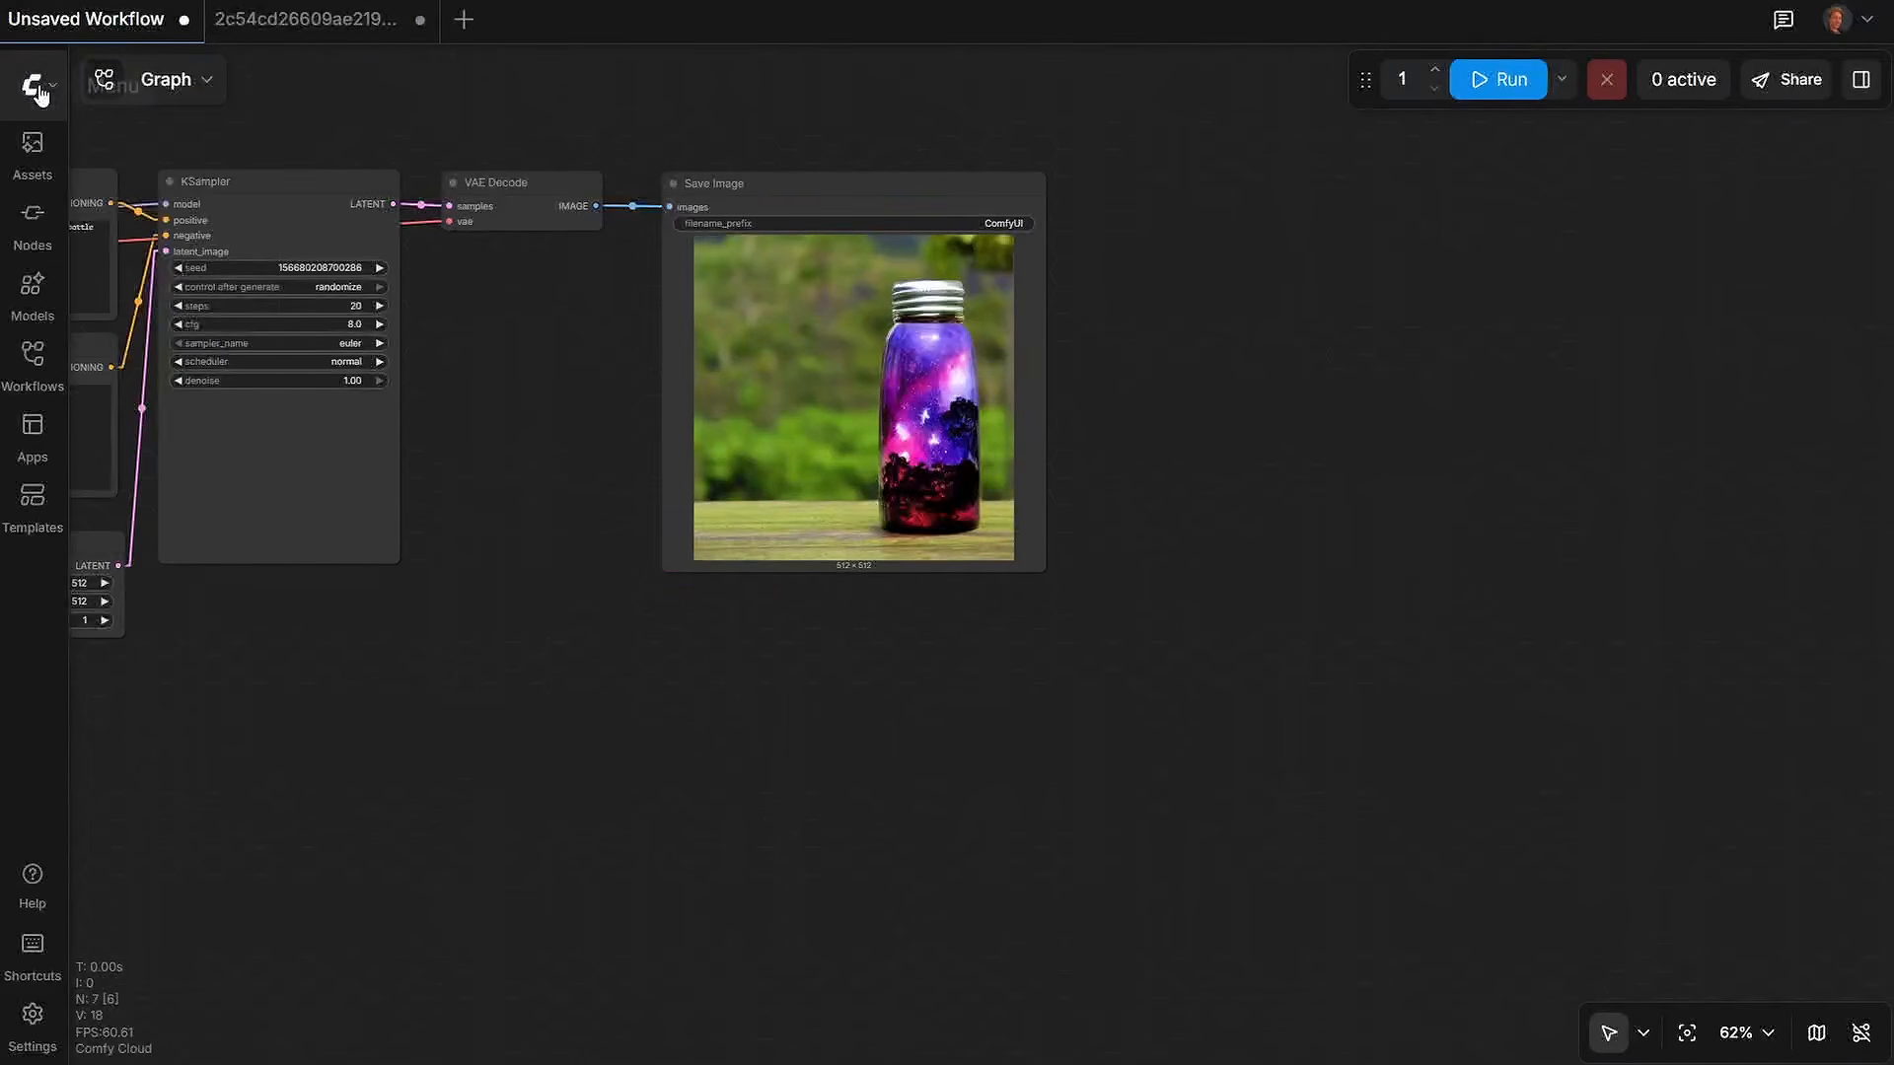
Step: Enable the Nodes 2.0 beta node design and bring the whole workflow into view
left_click(38, 89)
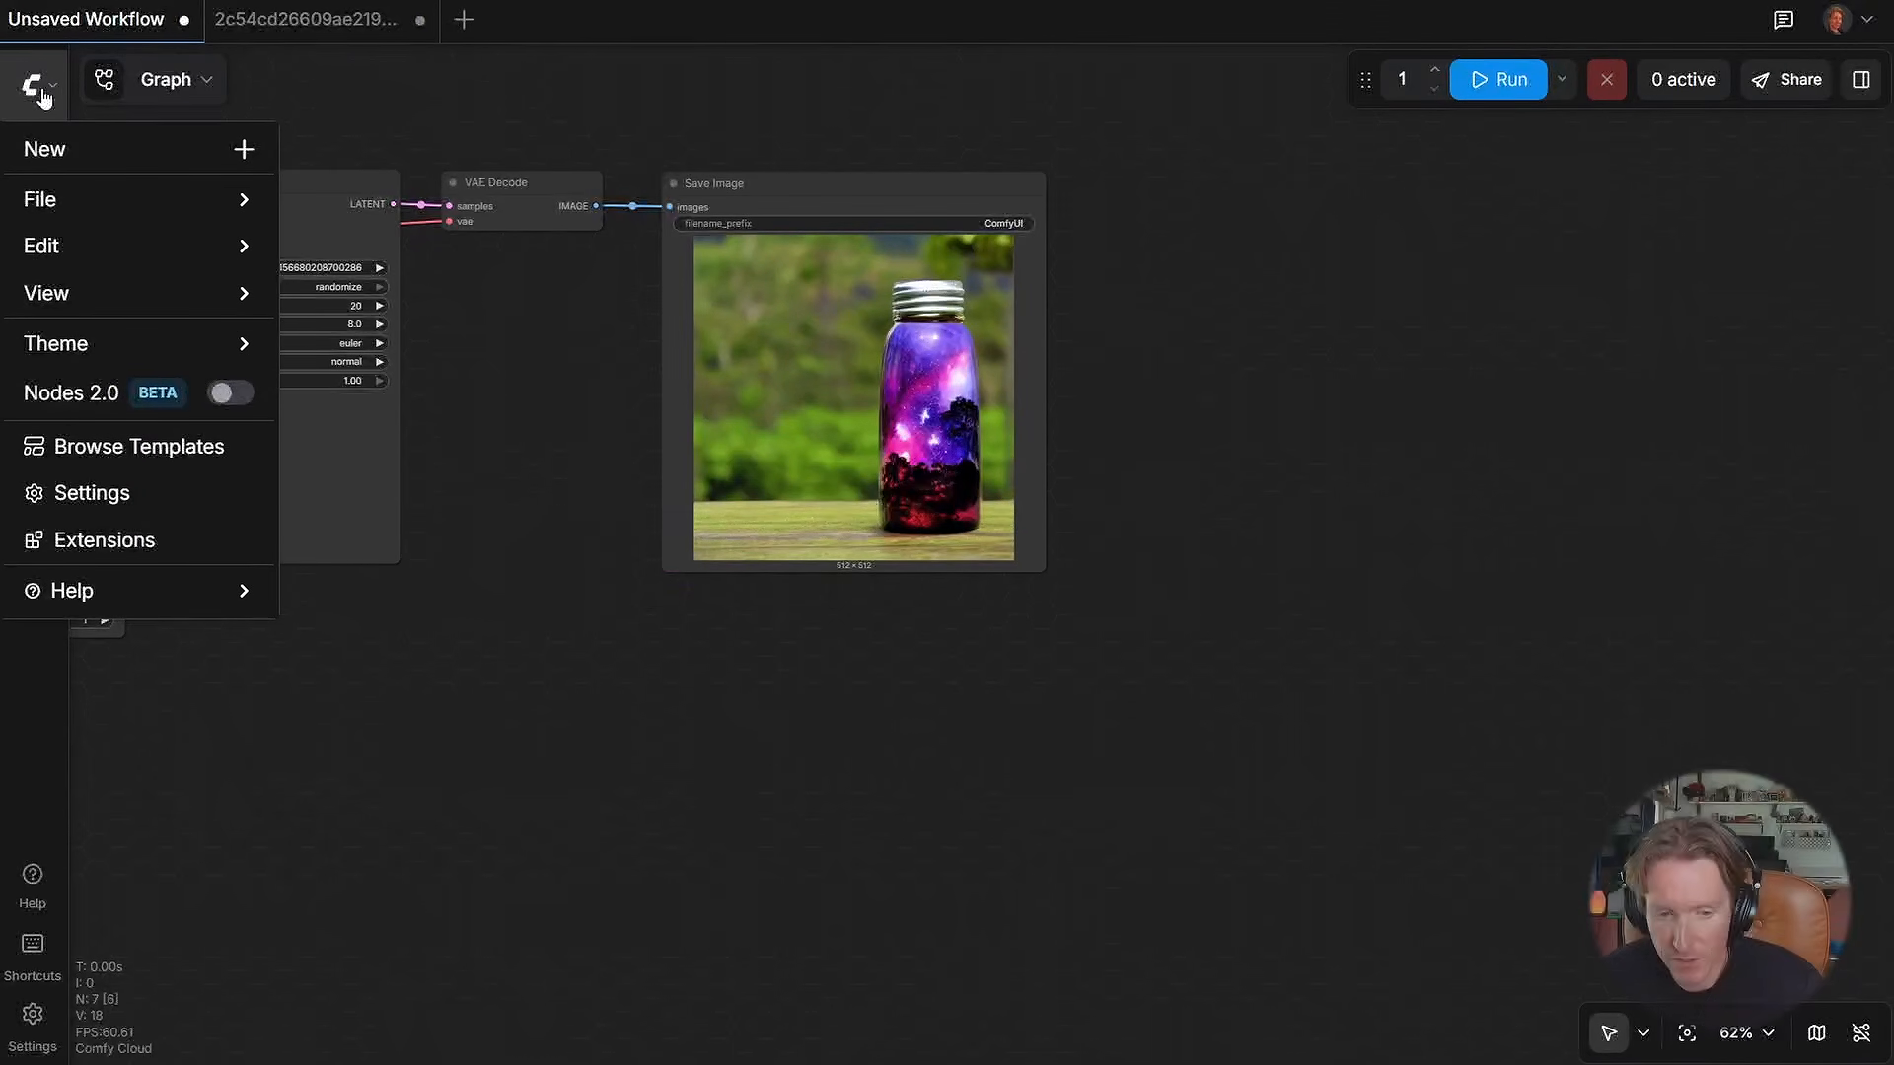
left_click(232, 395)
left_click(607, 670)
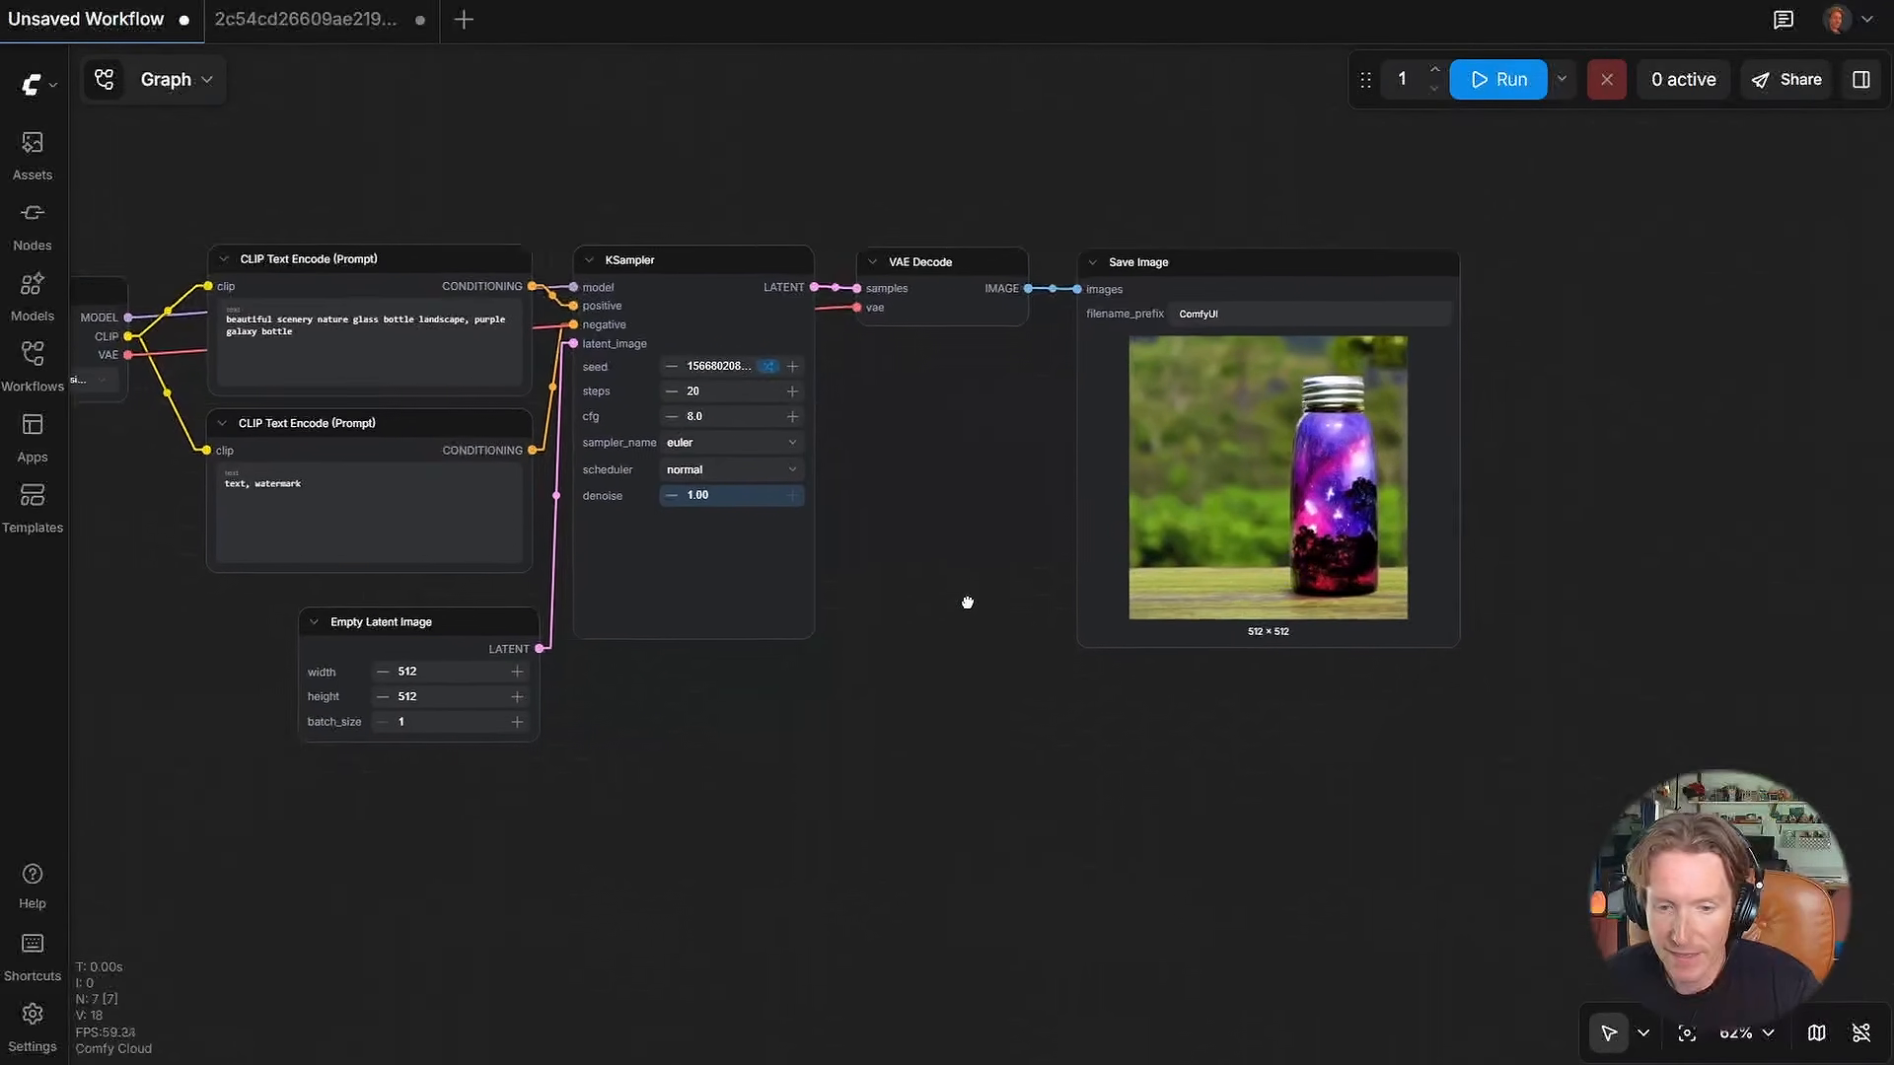
left_click_drag(967, 602, 1204, 646)
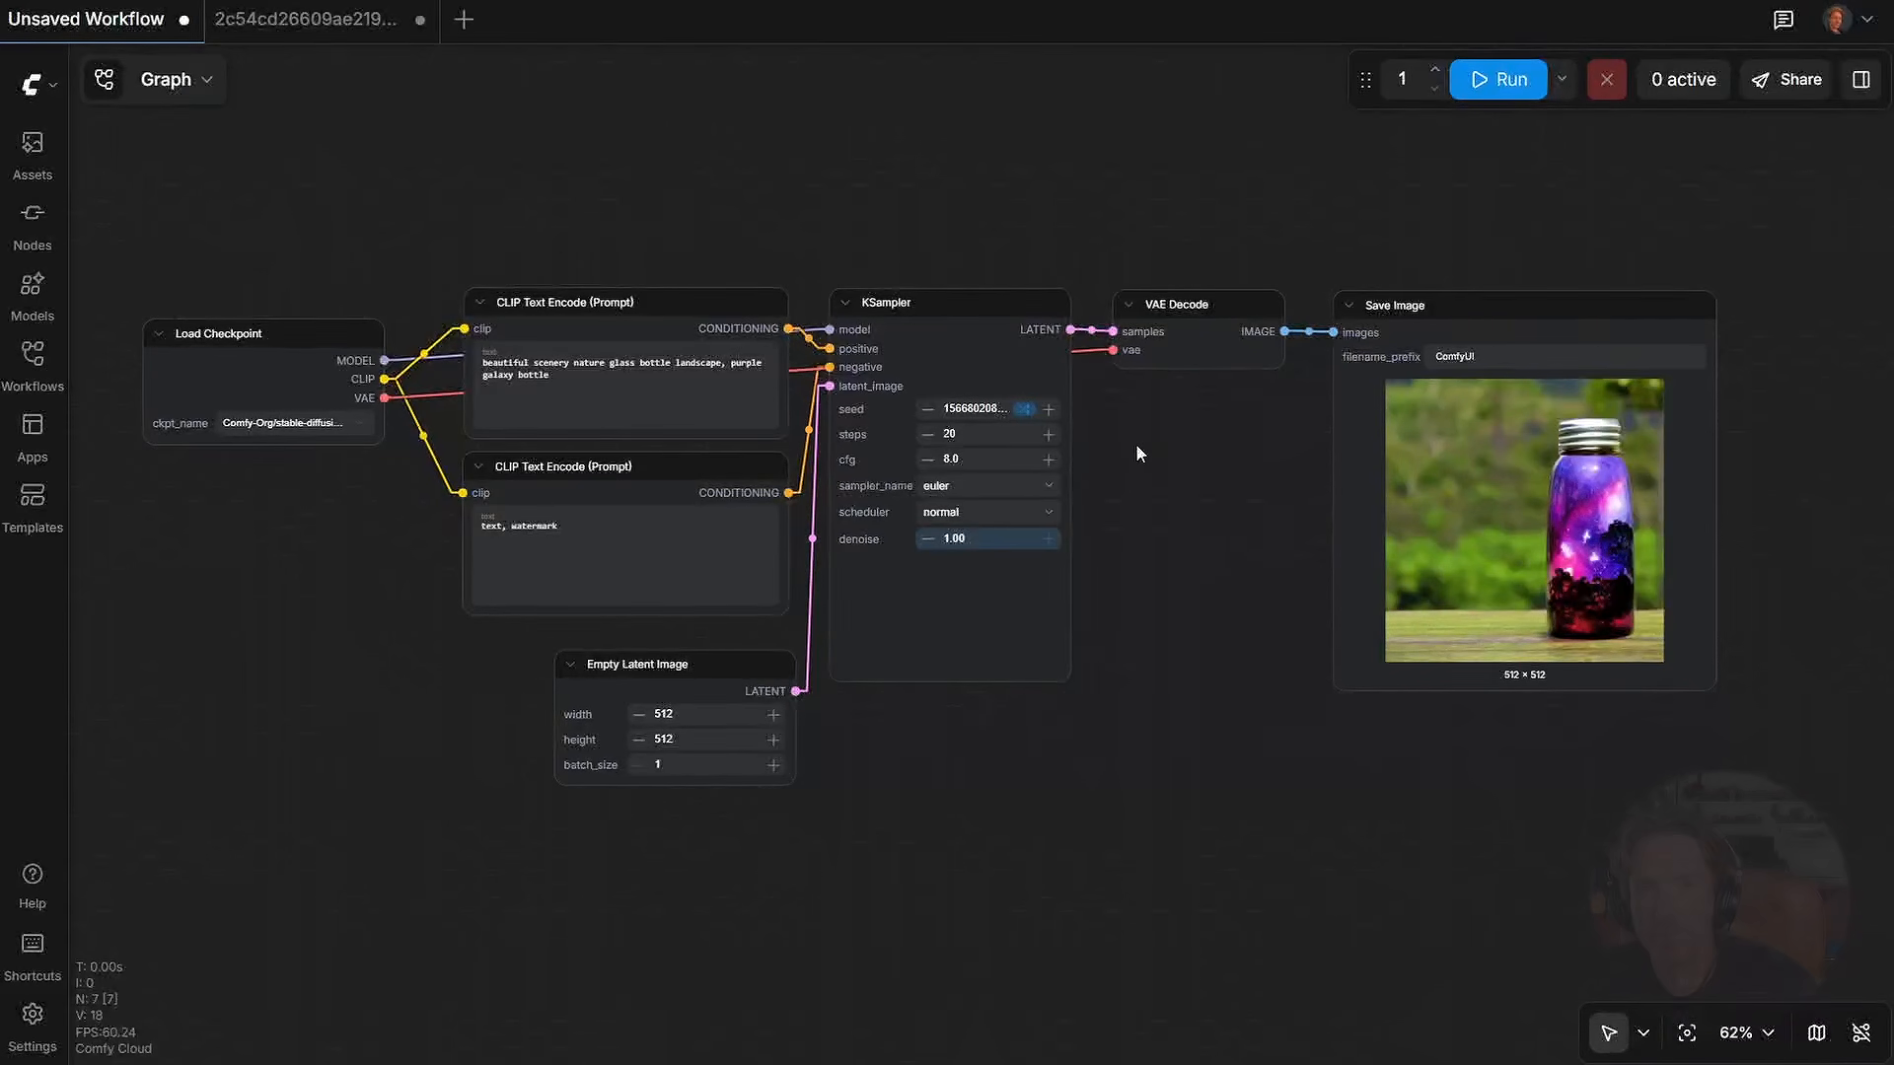
Step: Open the Model Library and look through the cards under All Models
left_click(49, 301)
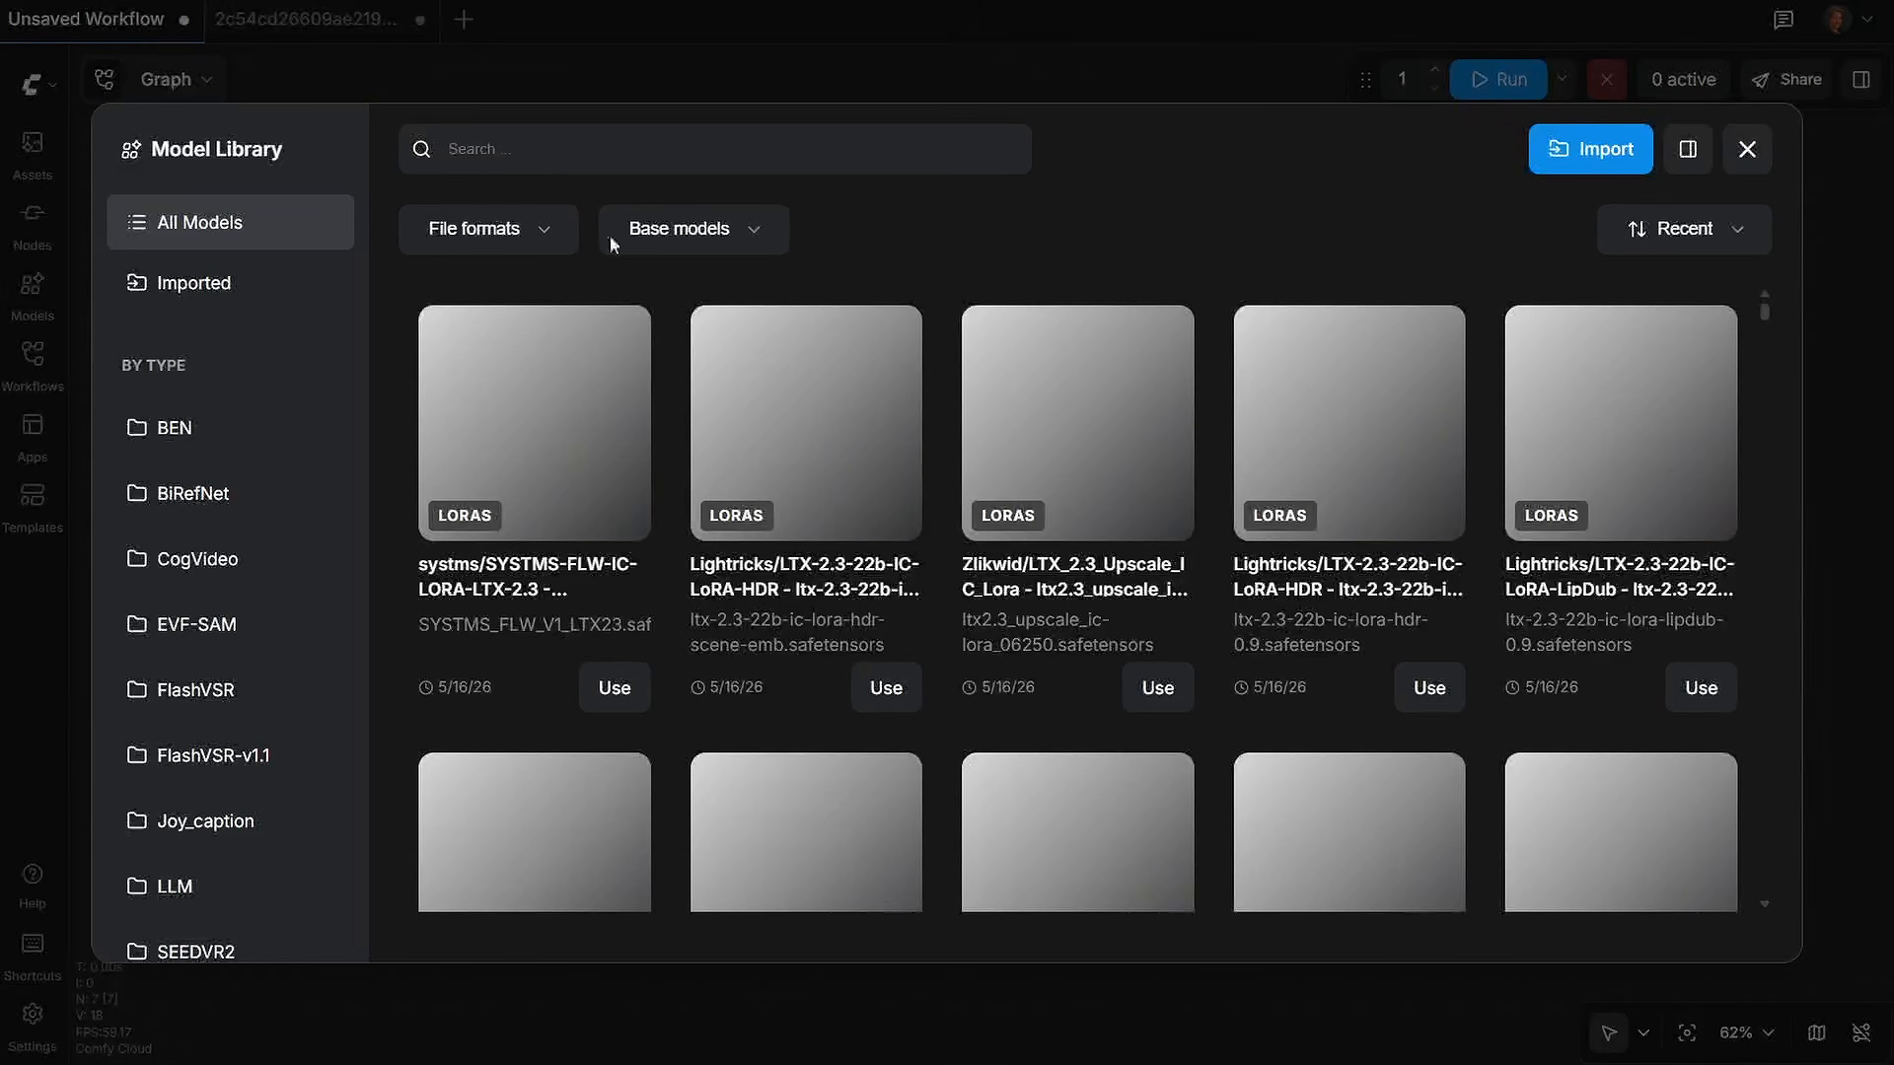
scroll(1187, 499, "down", 15)
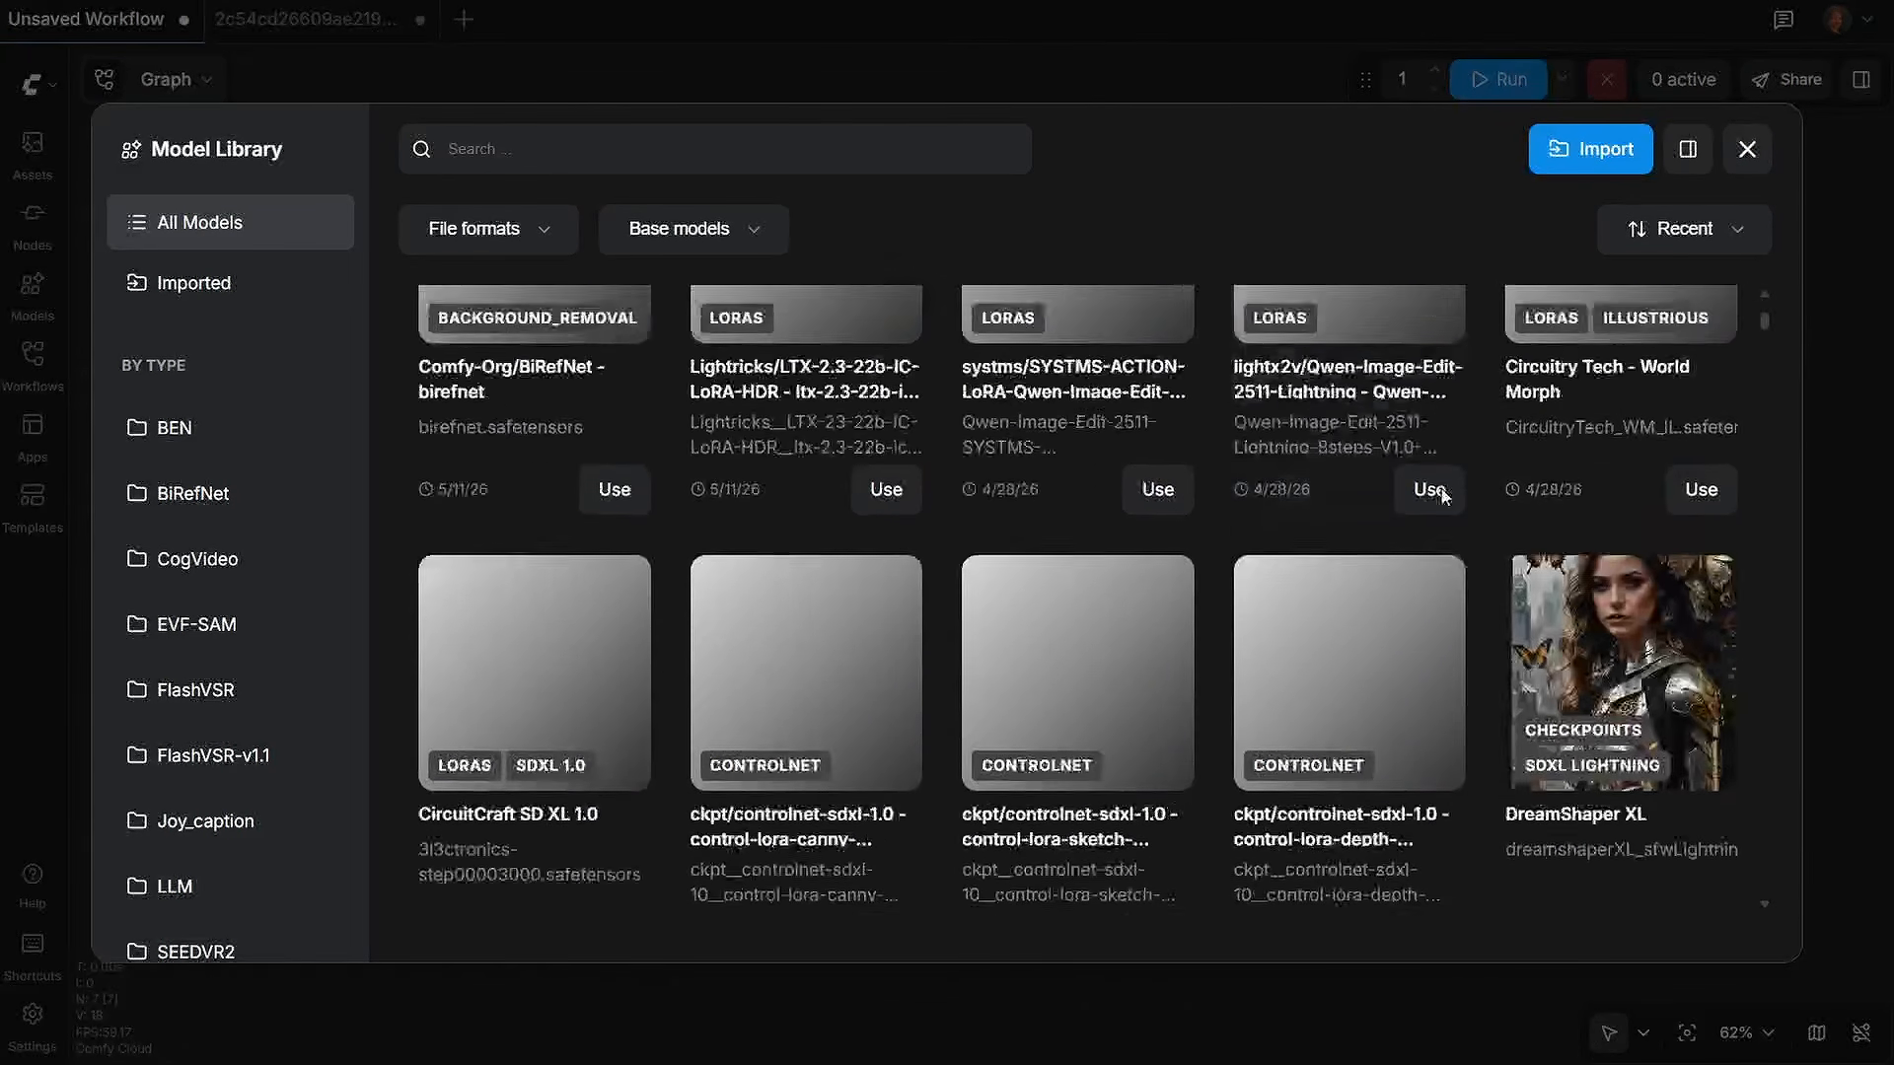
scroll(1441, 493, "down", 15)
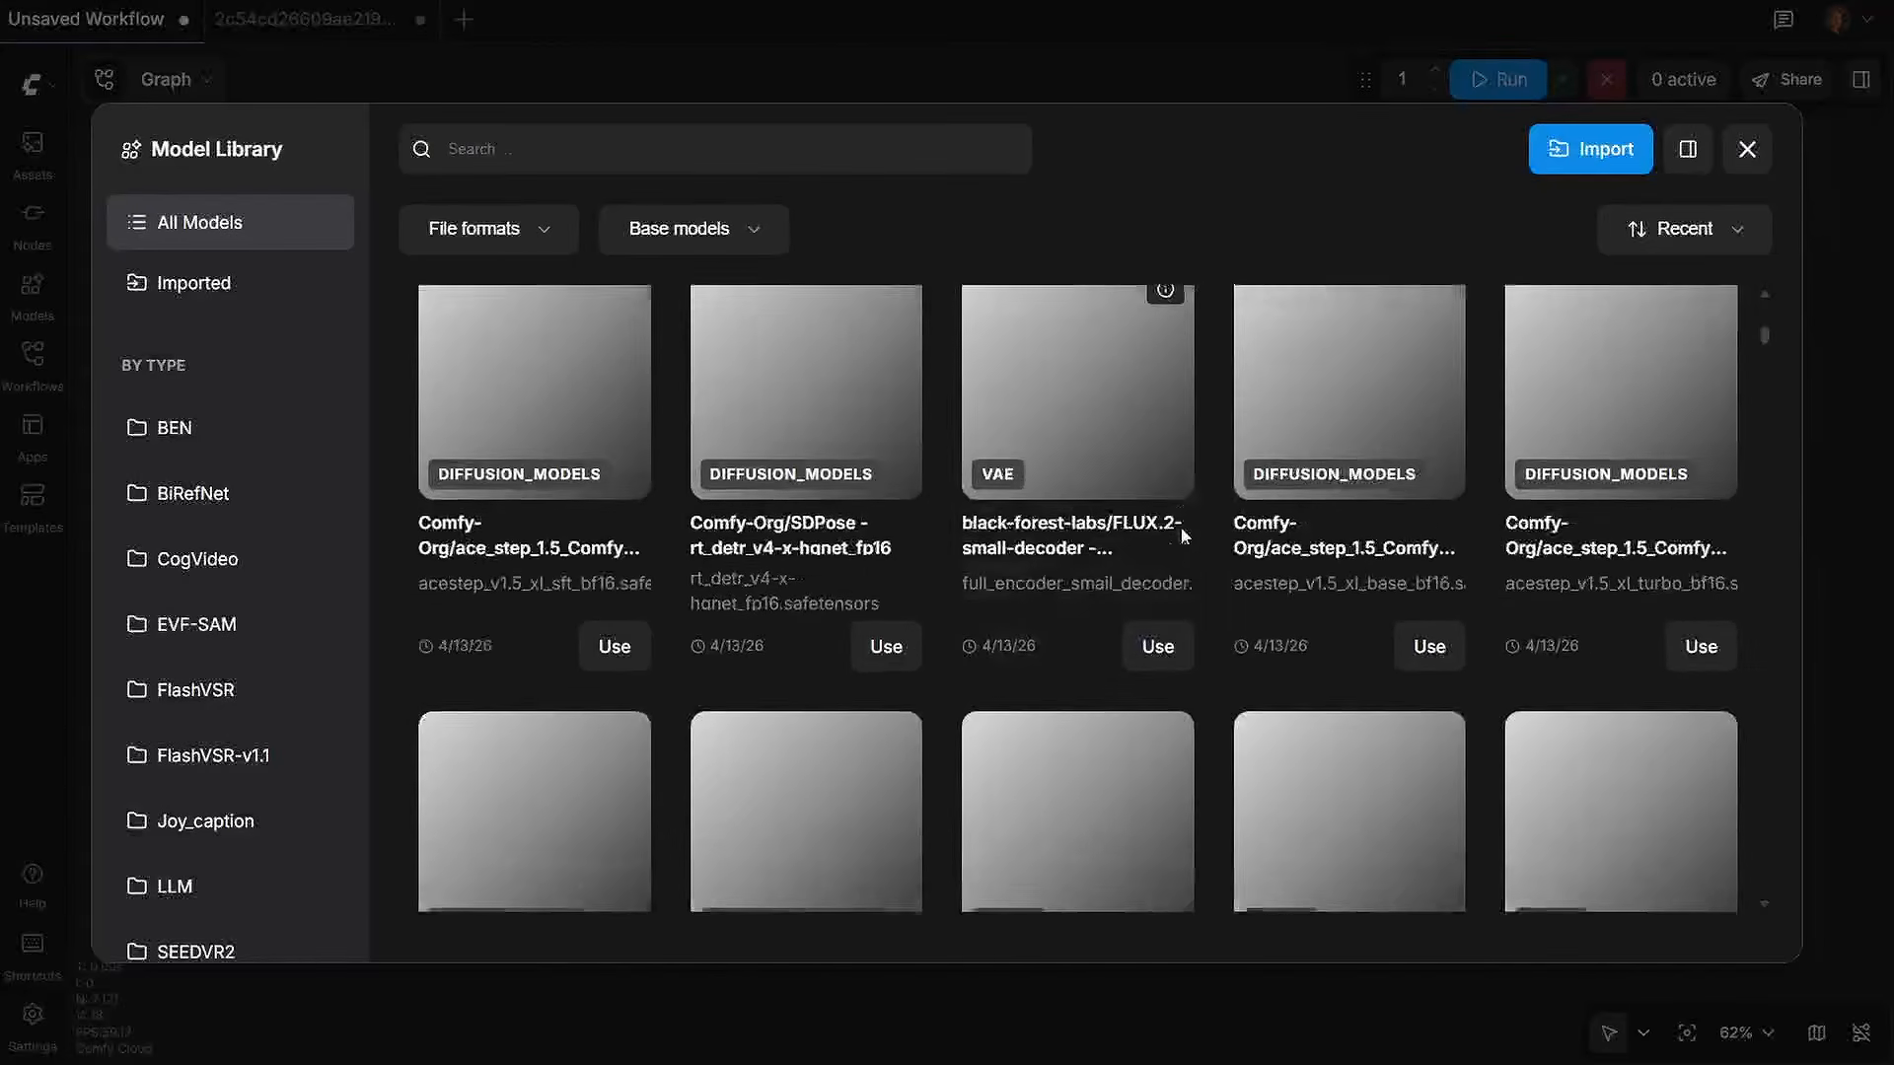
scroll(1181, 526, "down", 15)
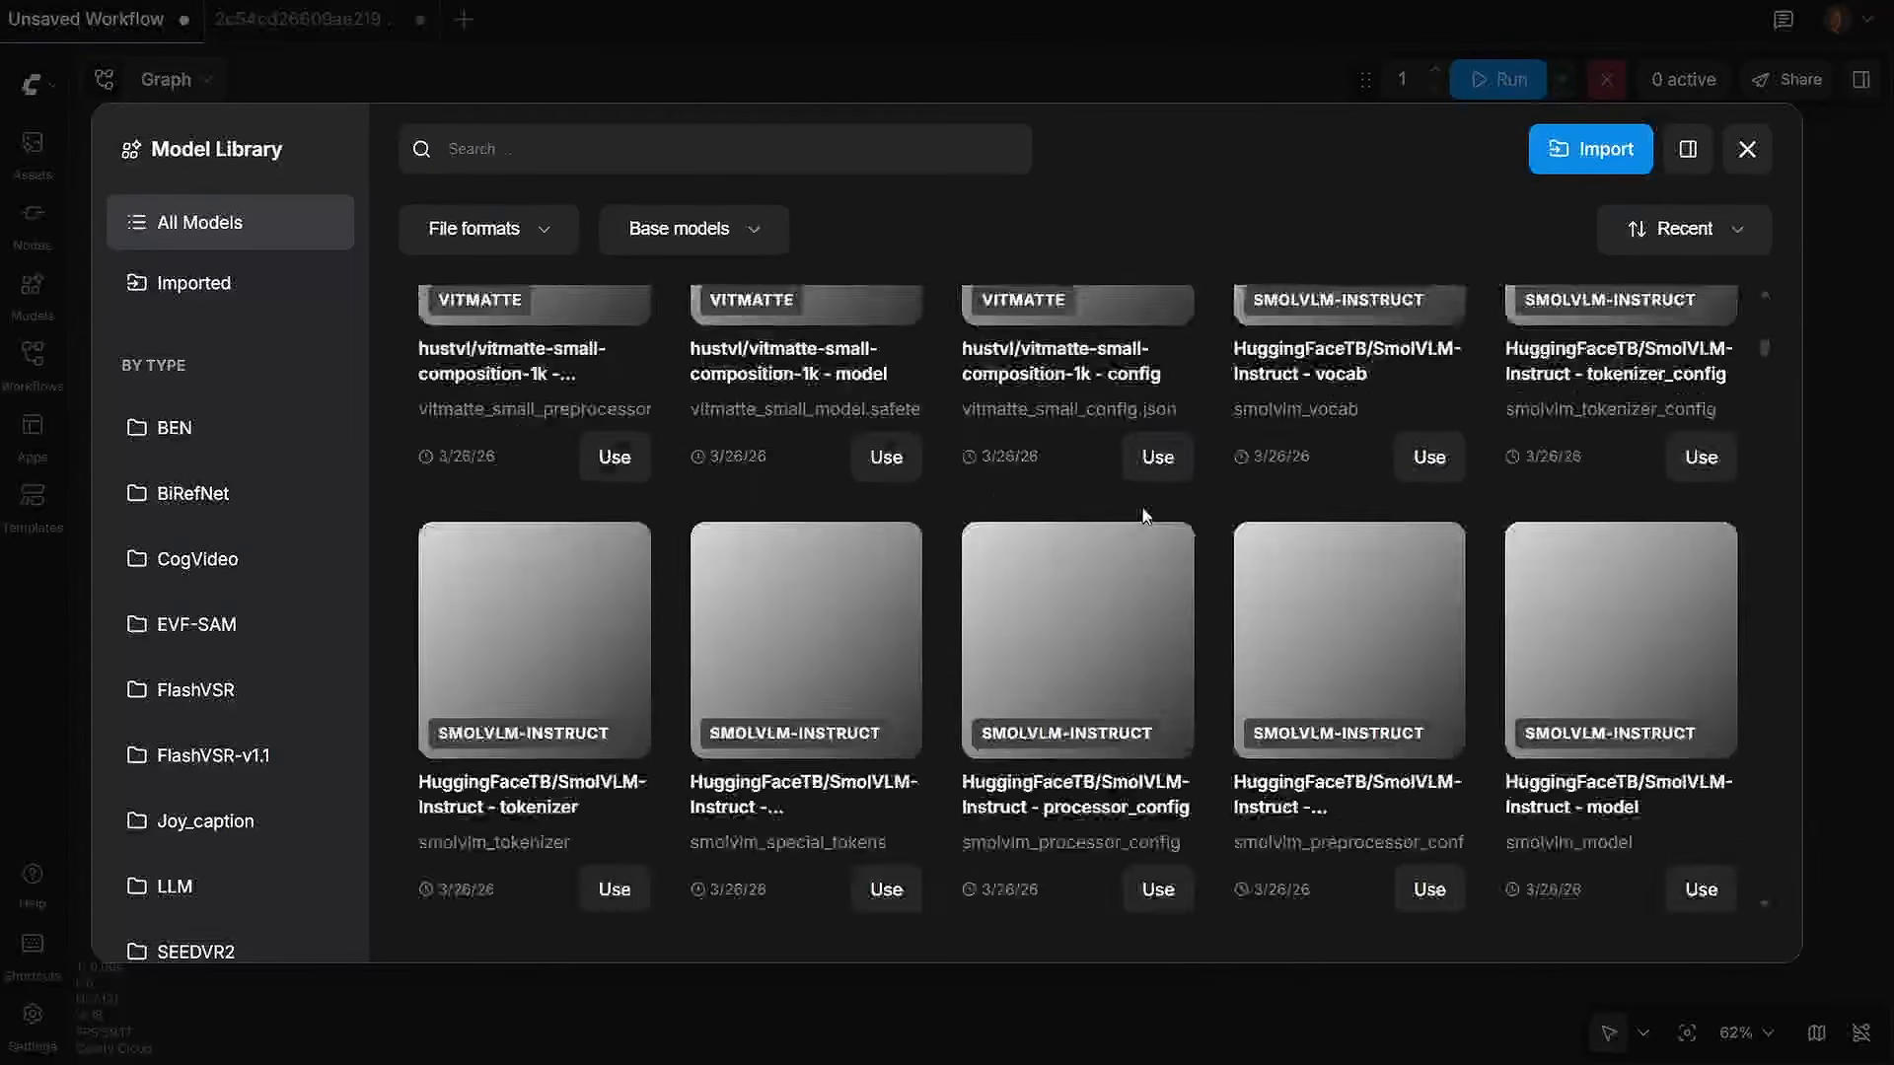
scroll(1144, 515, "down", 10)
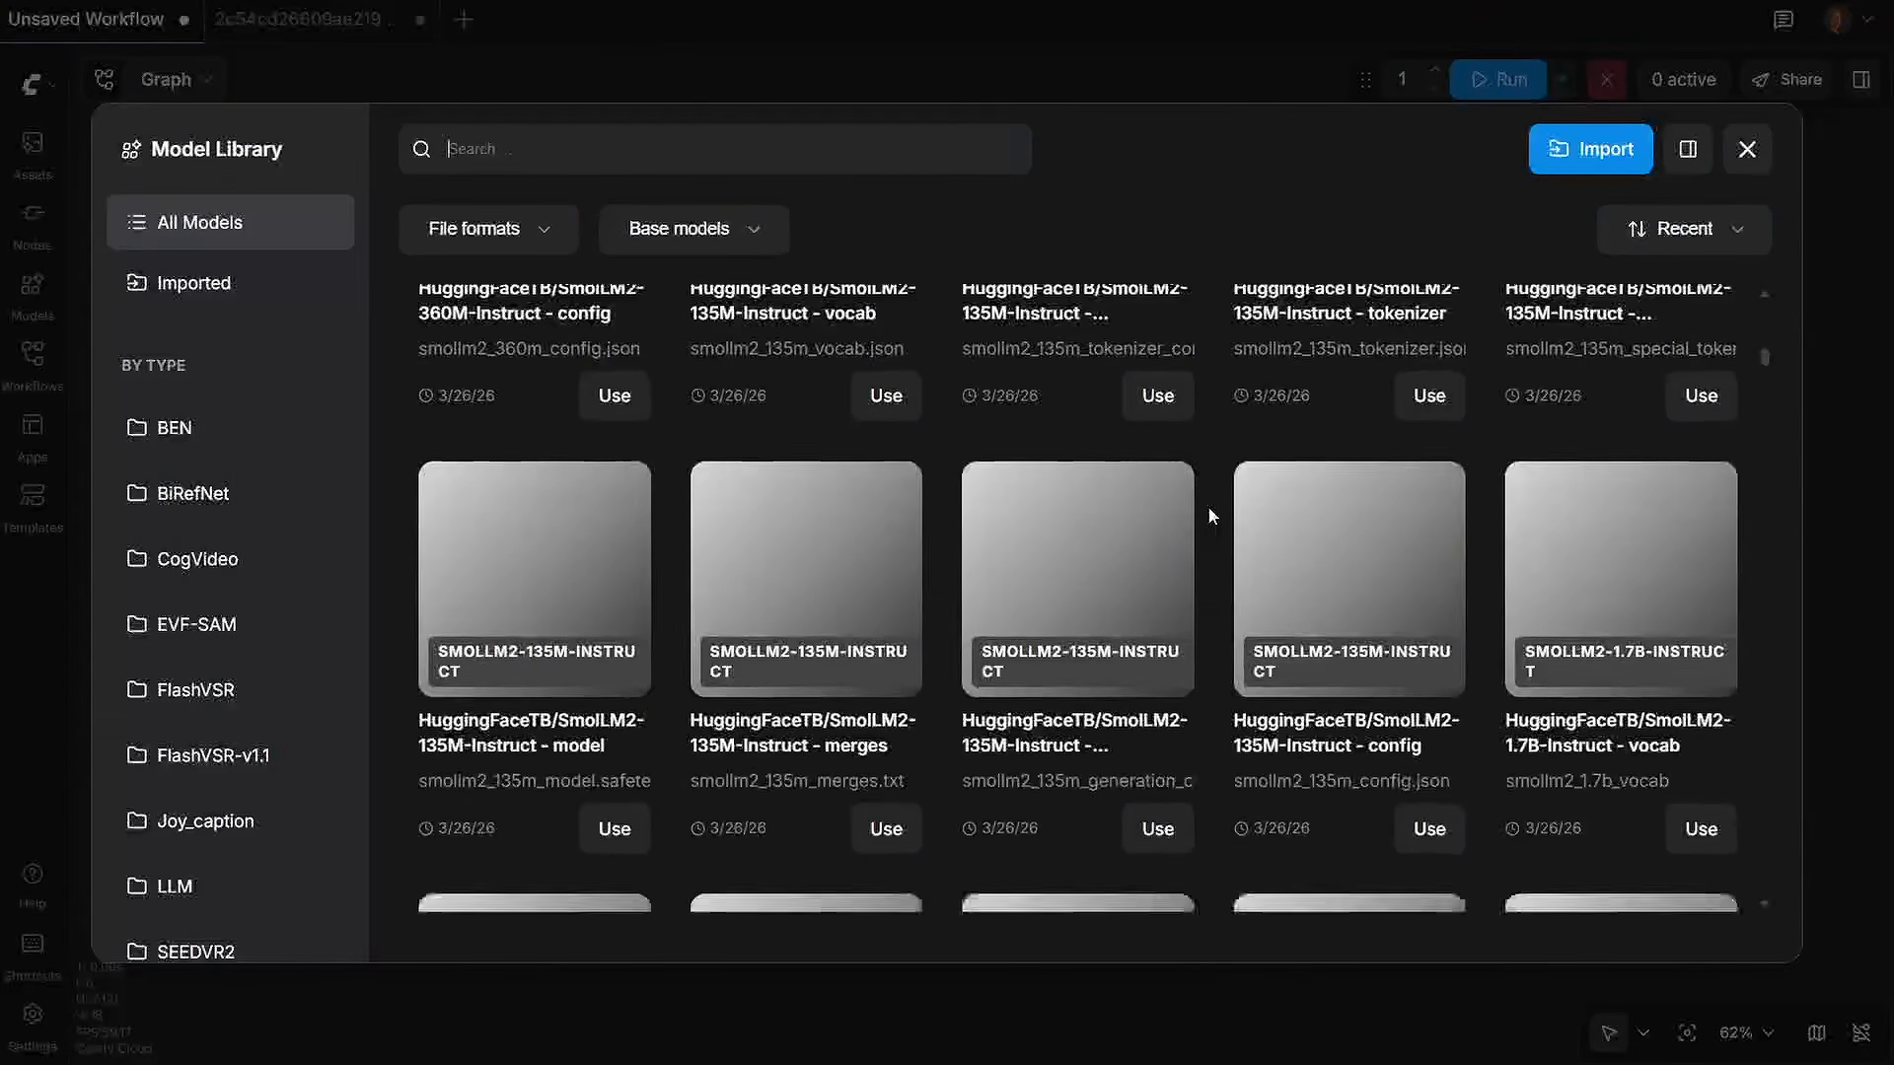
scroll(1211, 515, "down", 10)
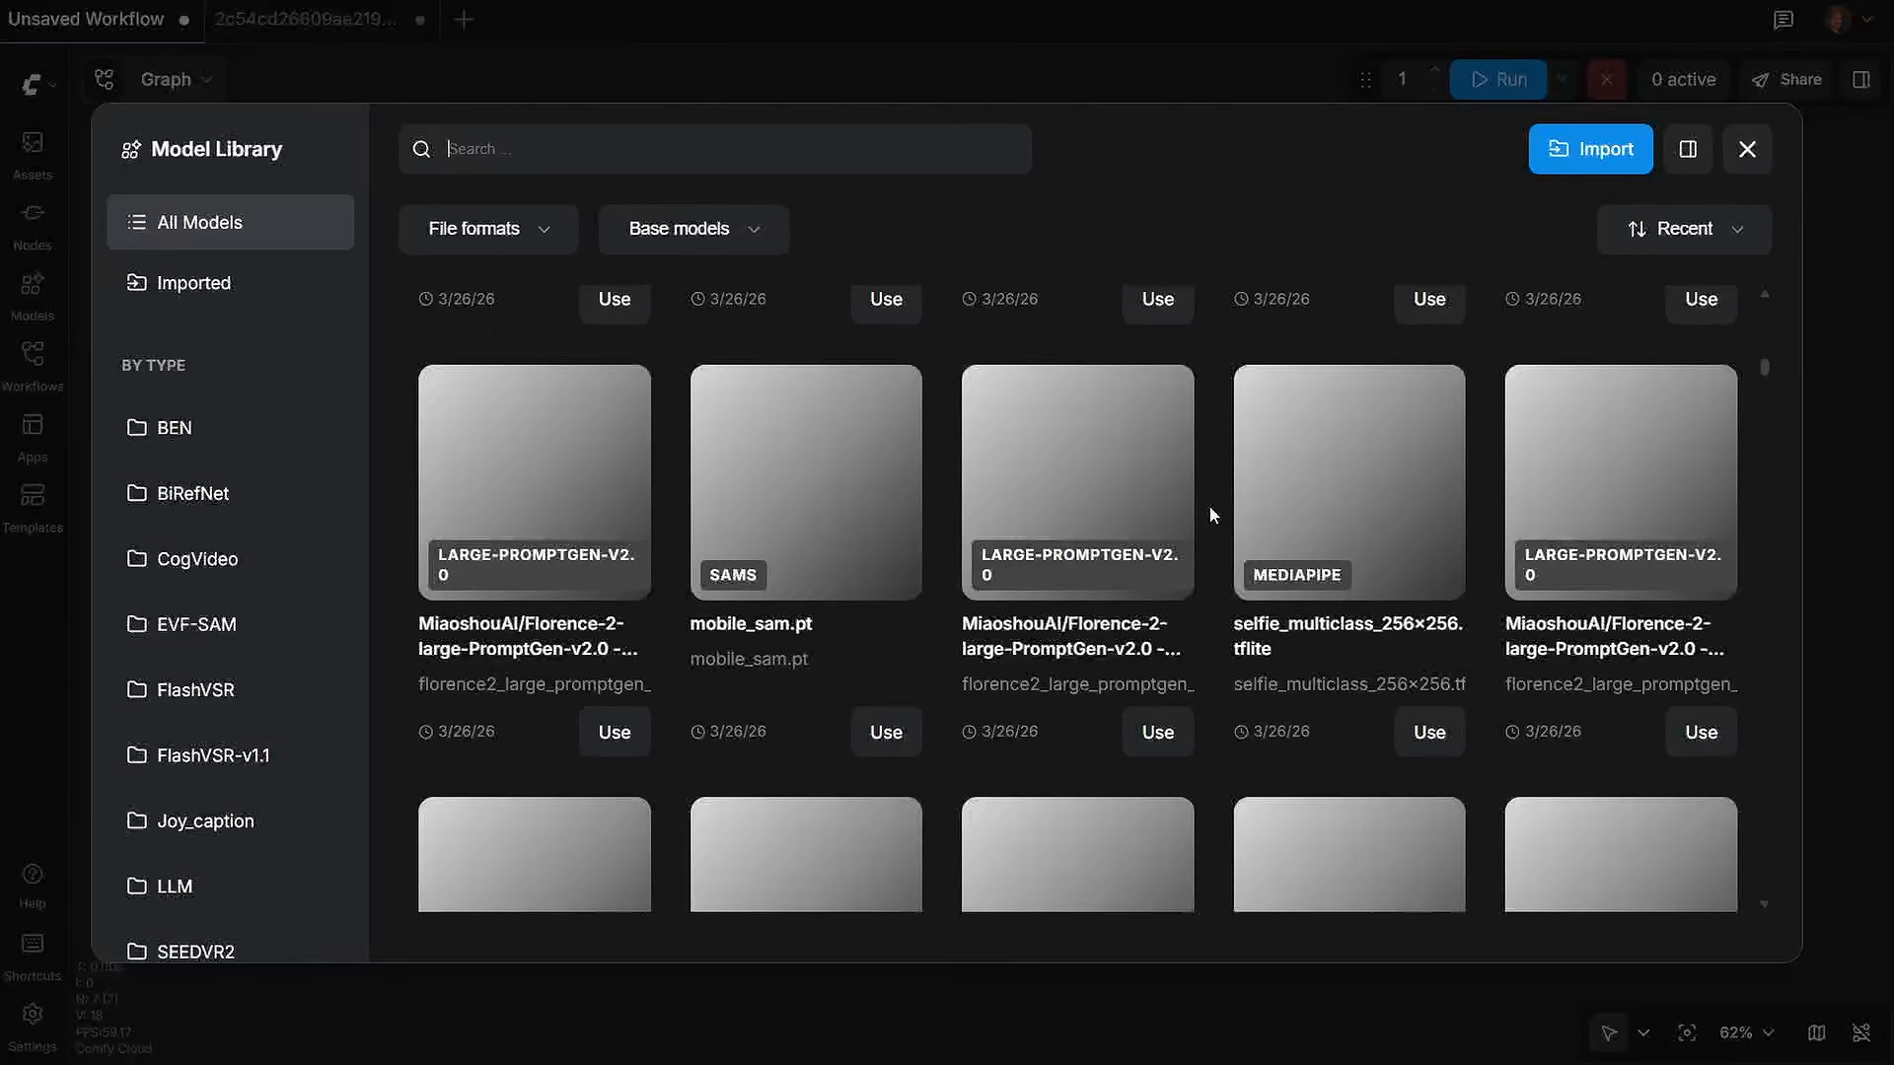
scroll(1210, 506, "down", 10)
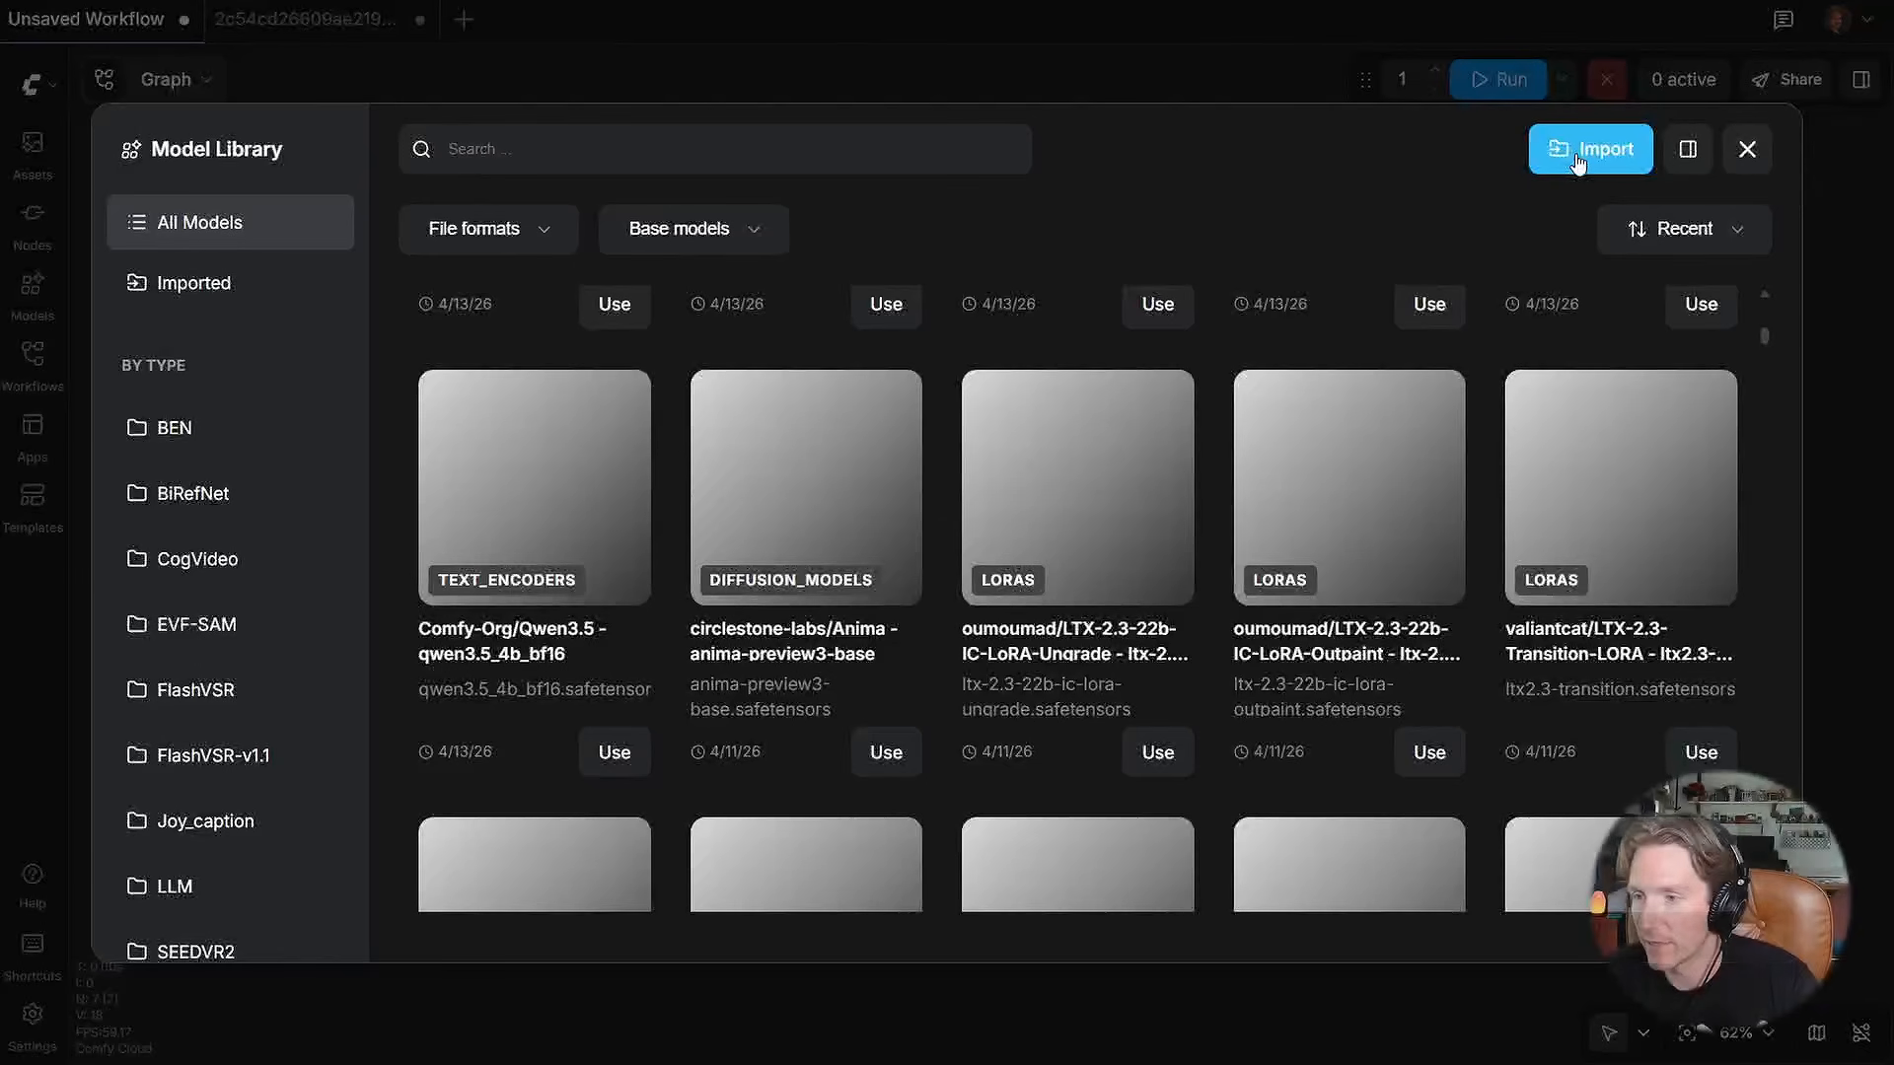
Step: Examine the Import a model dialog without importing anything, look further through all models, and close the Model Library
left_click(1576, 152)
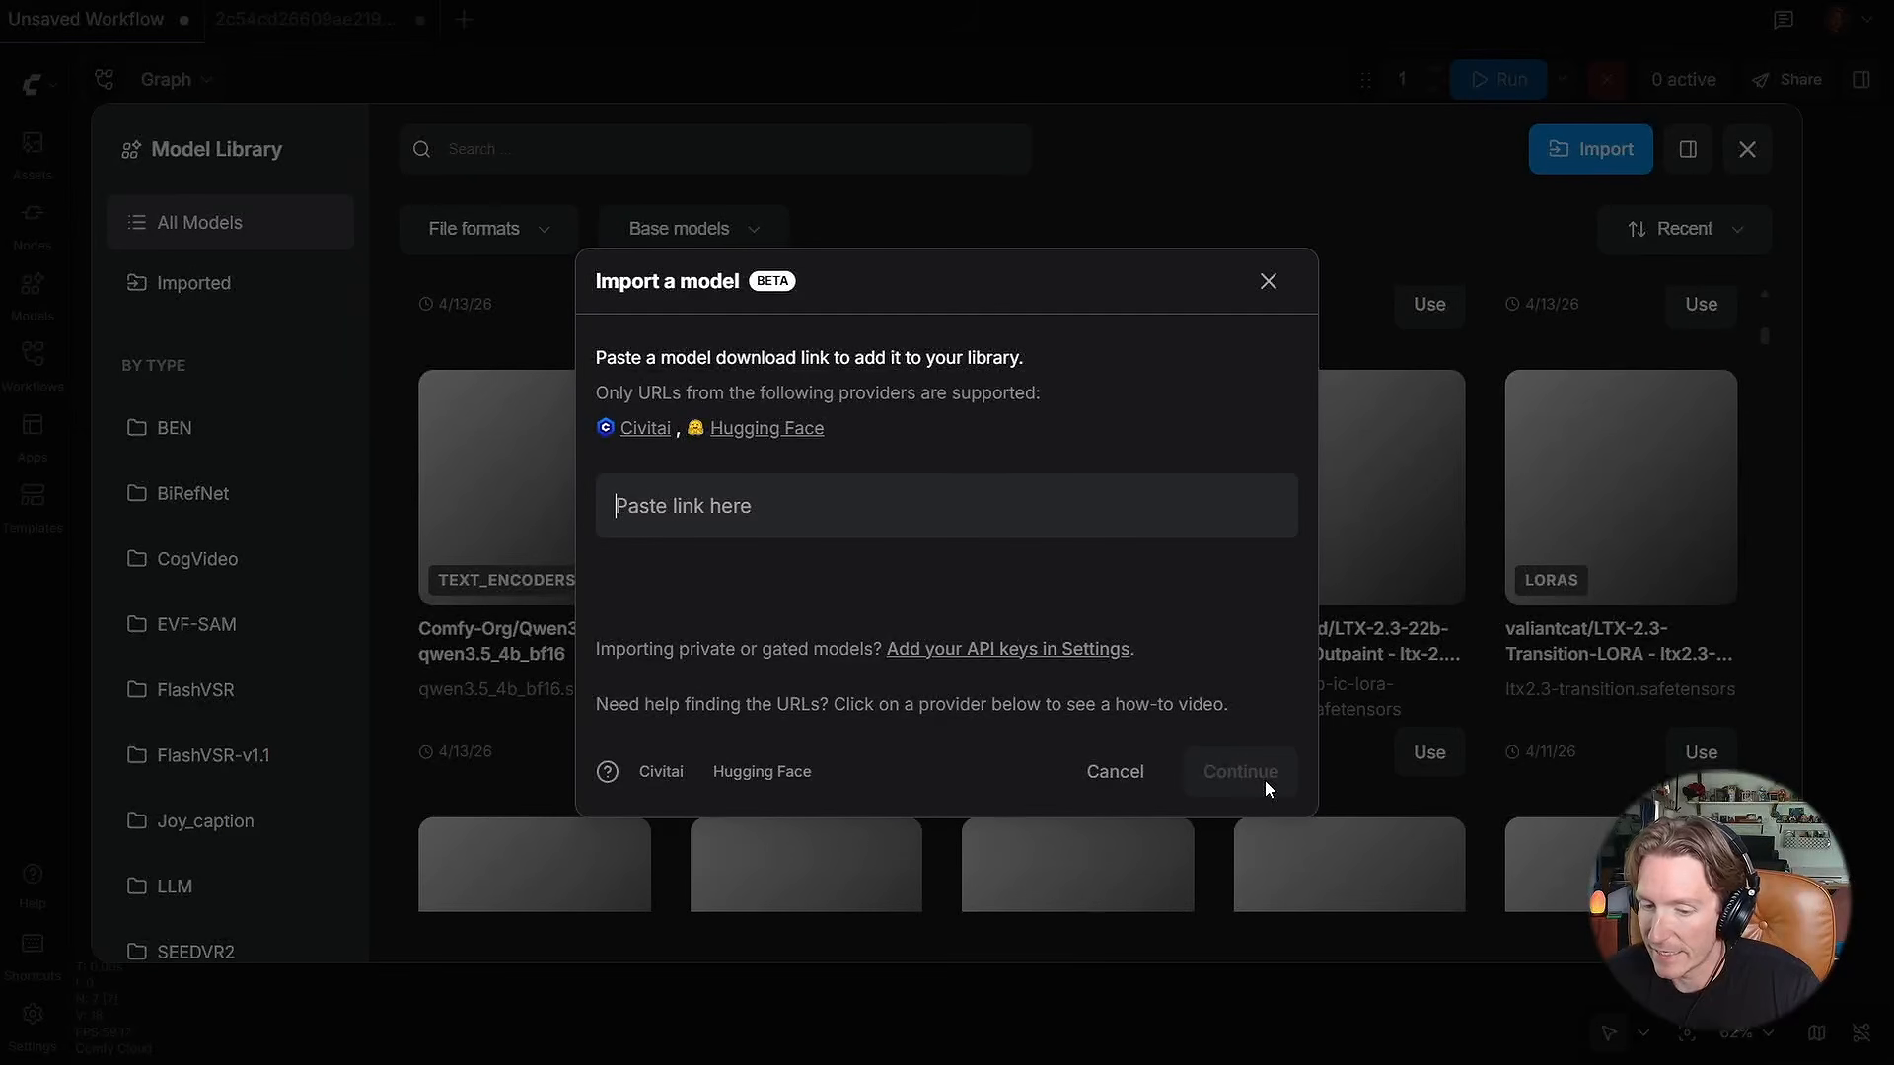
left_click(1270, 281)
scroll(932, 523, "down", 15)
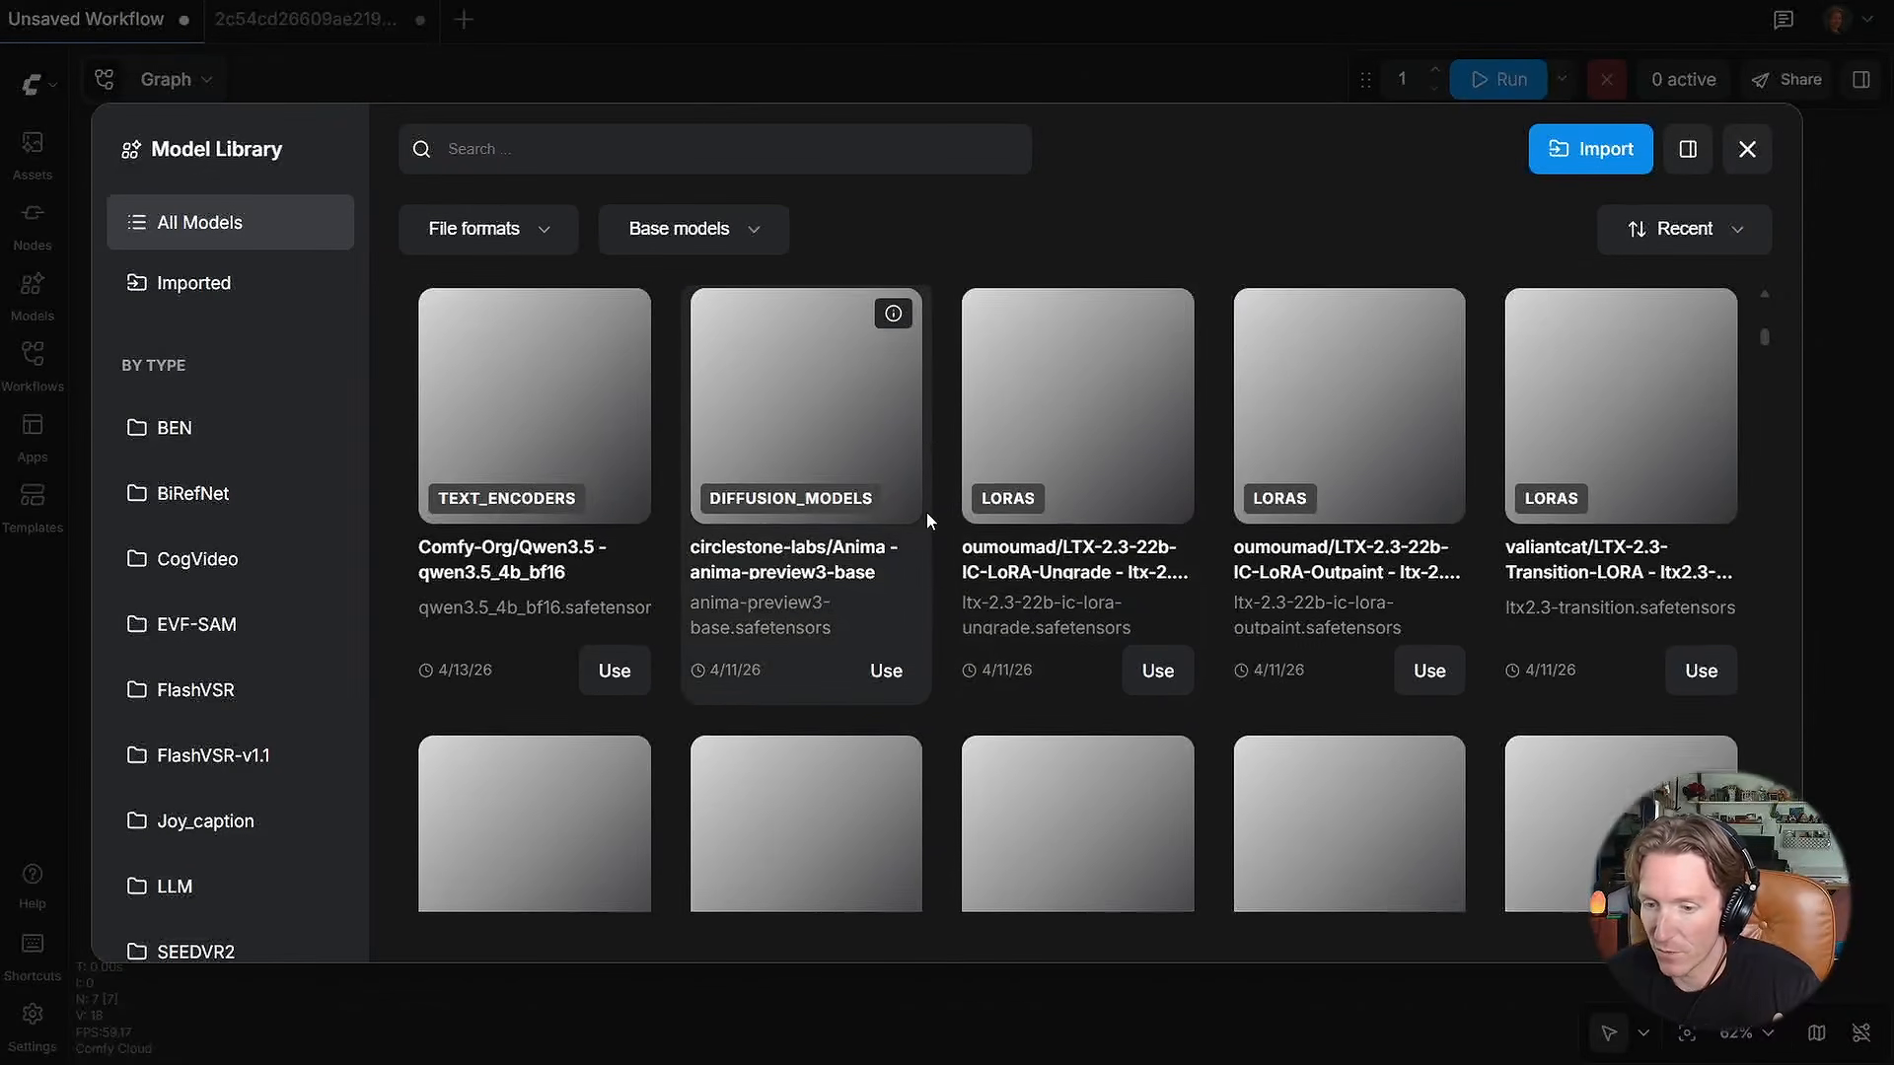
scroll(949, 547, "down", 15)
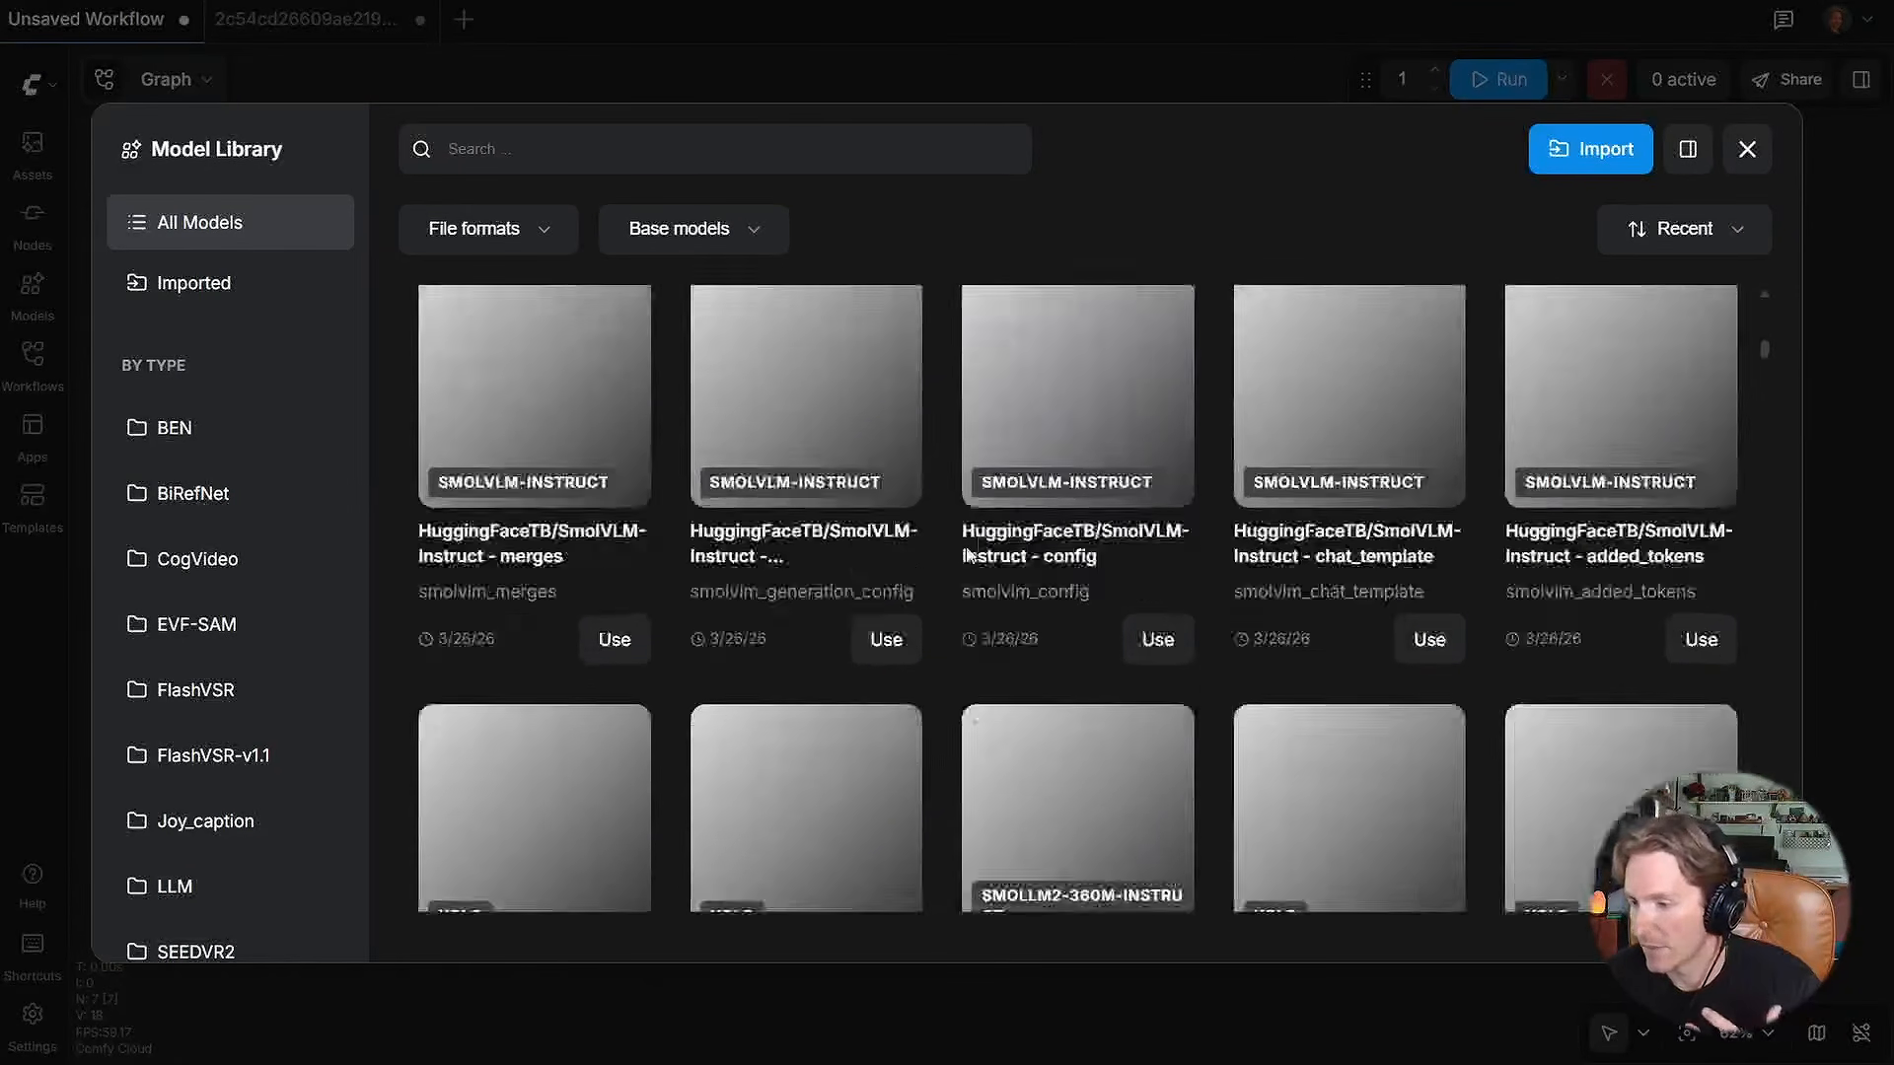
scroll(1212, 582, "down", 5)
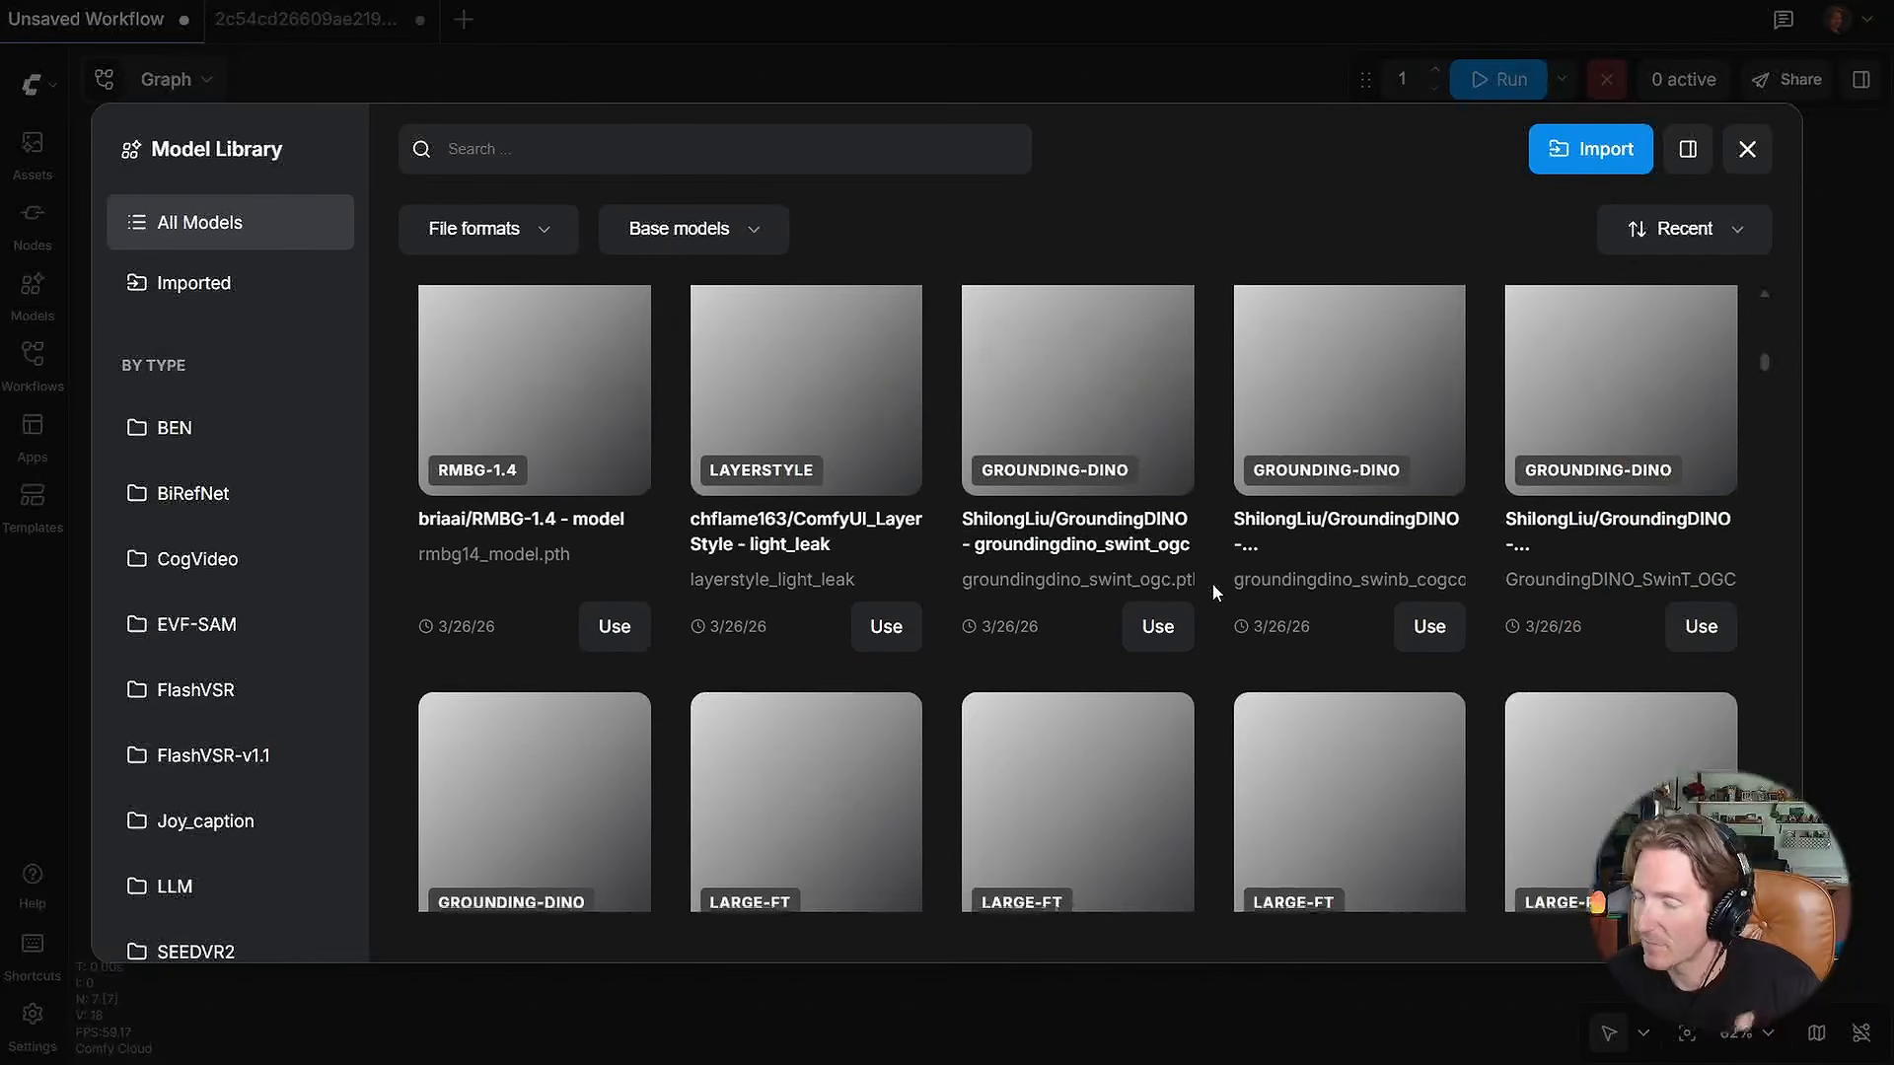
scroll(1201, 595, "down", 5)
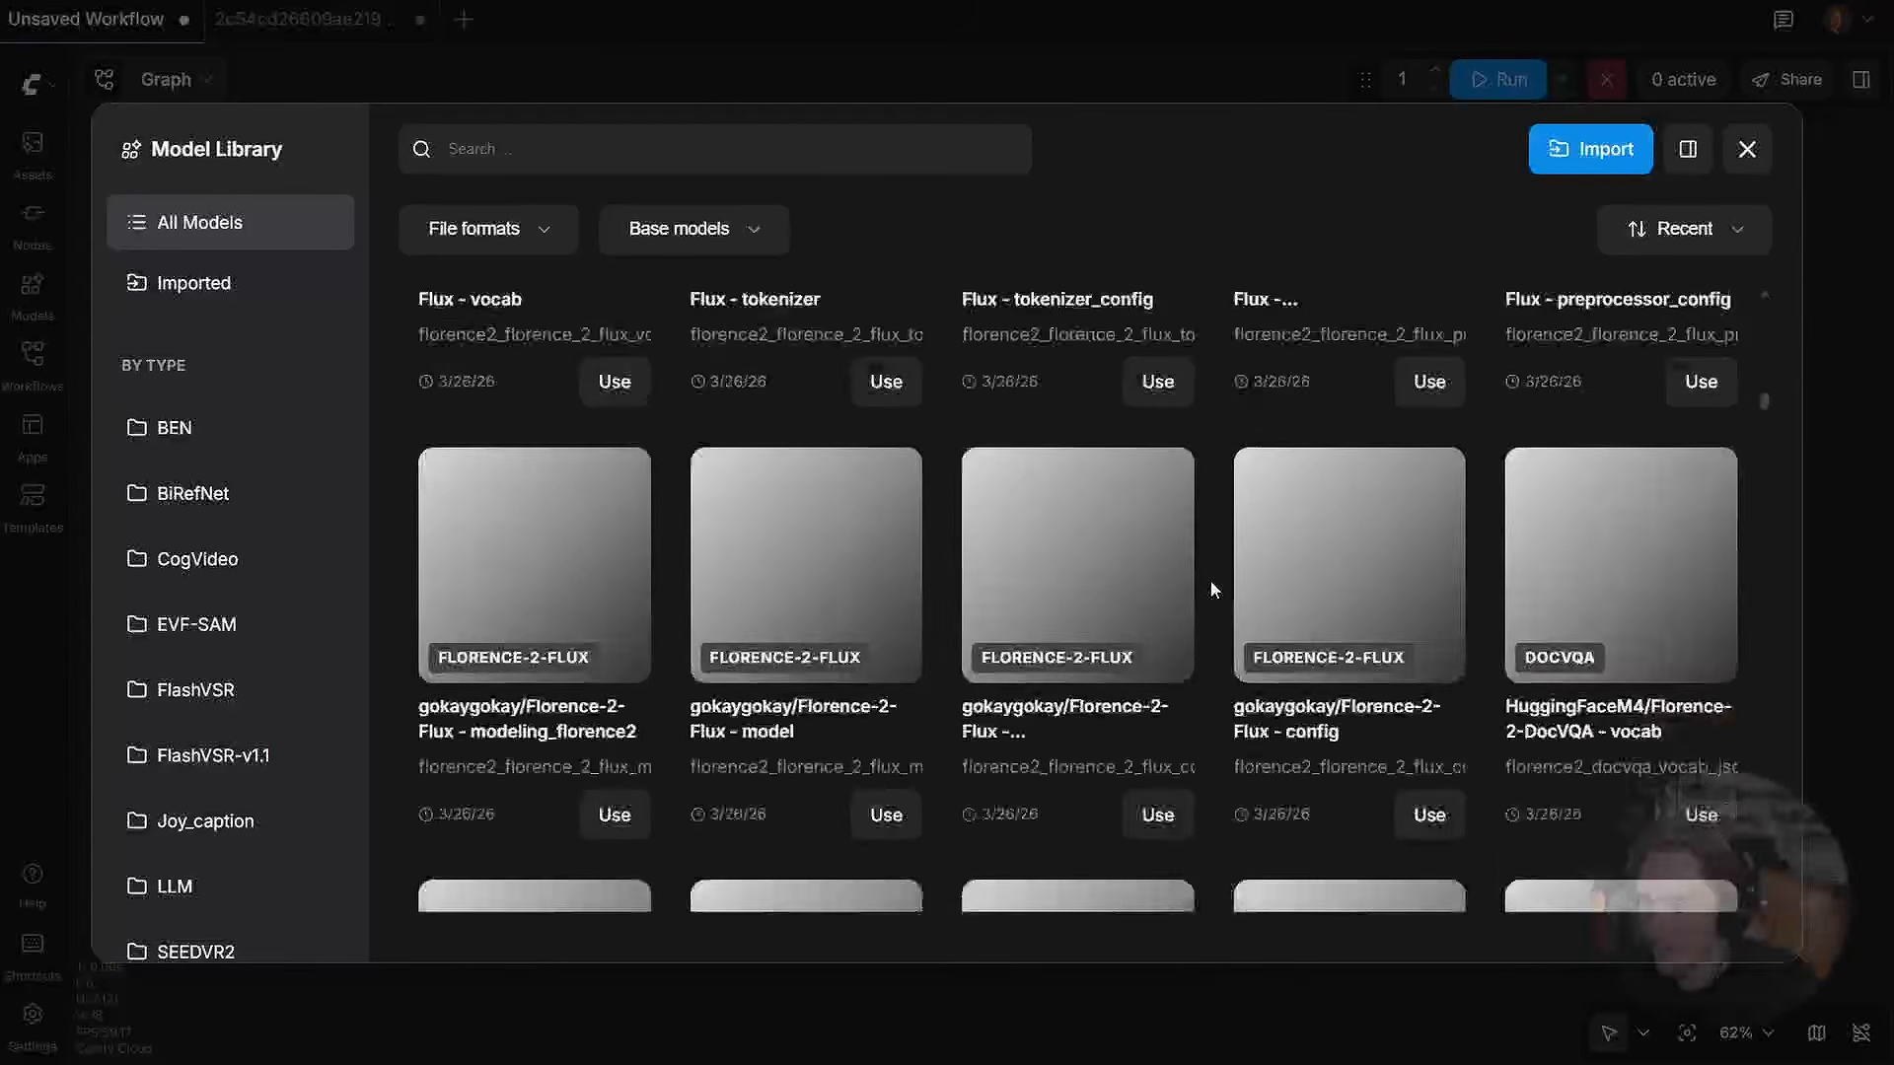
scroll(1210, 582, "down", 5)
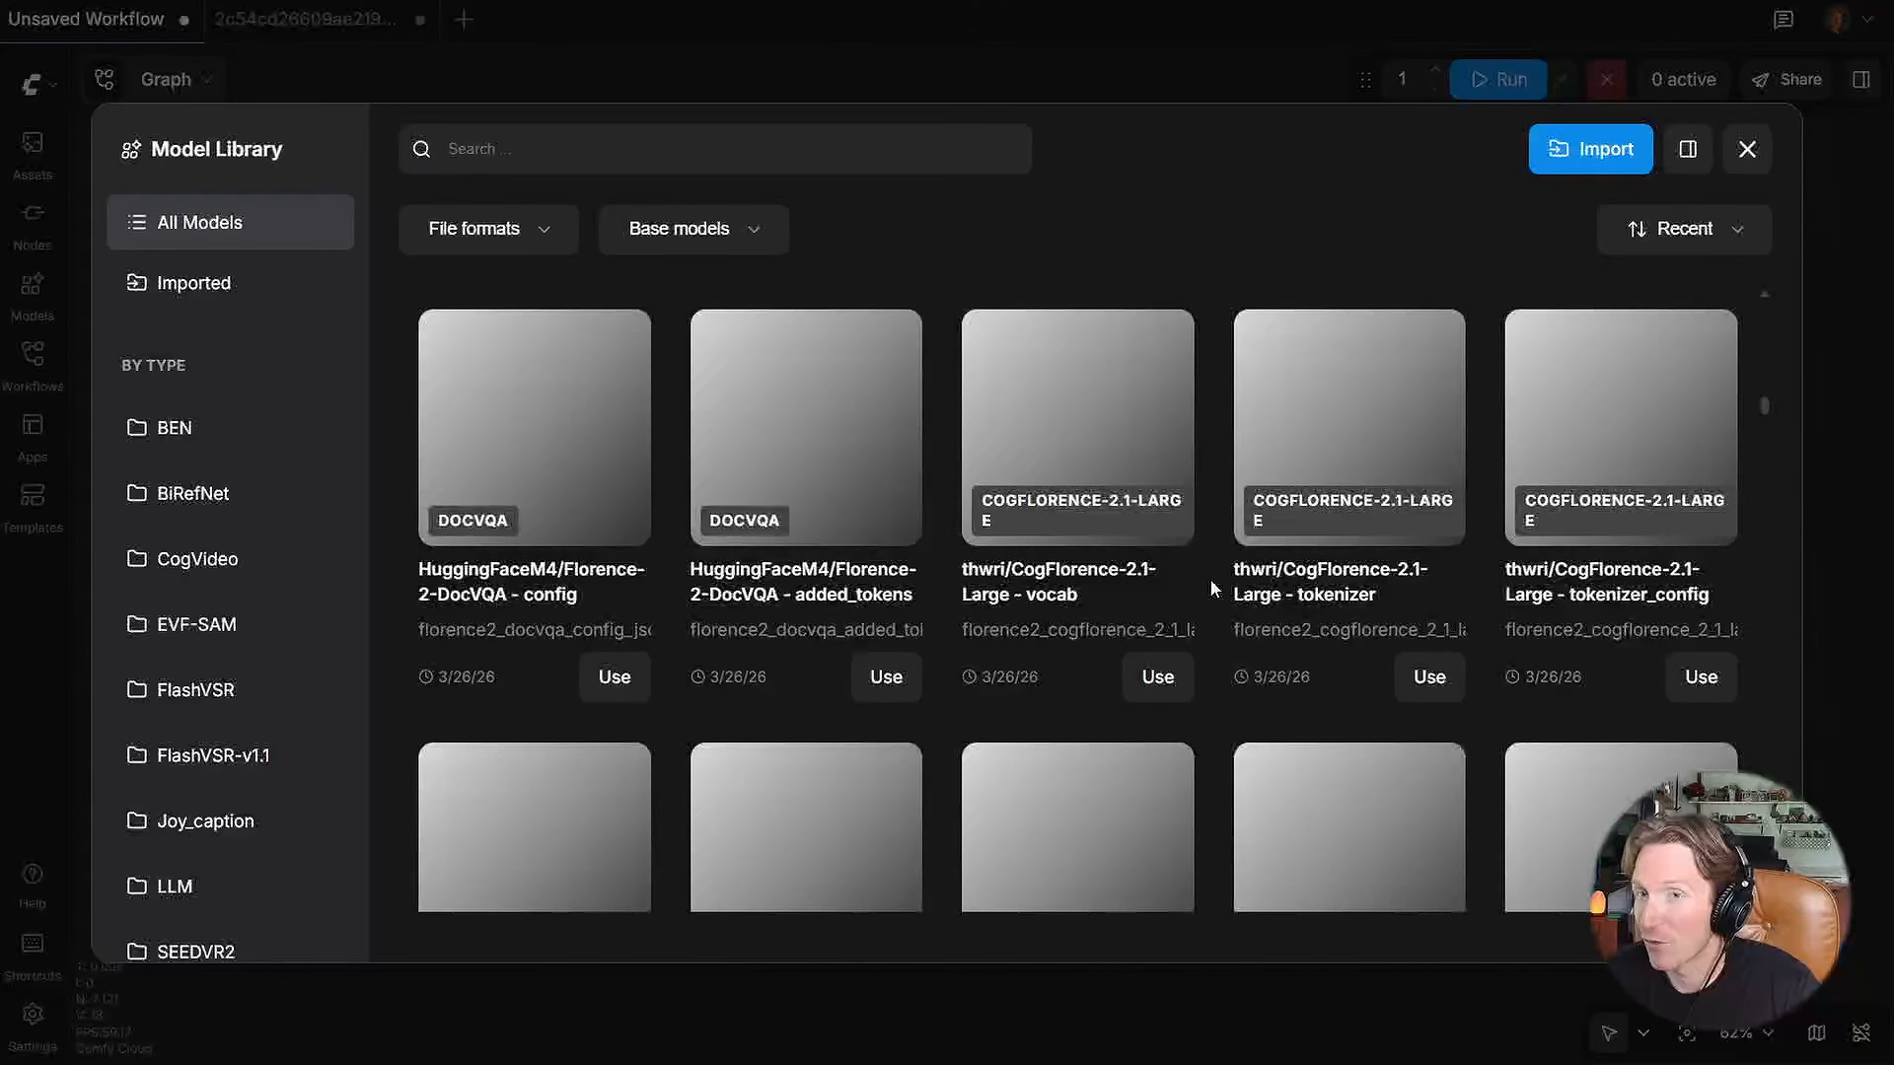
left_click(1747, 149)
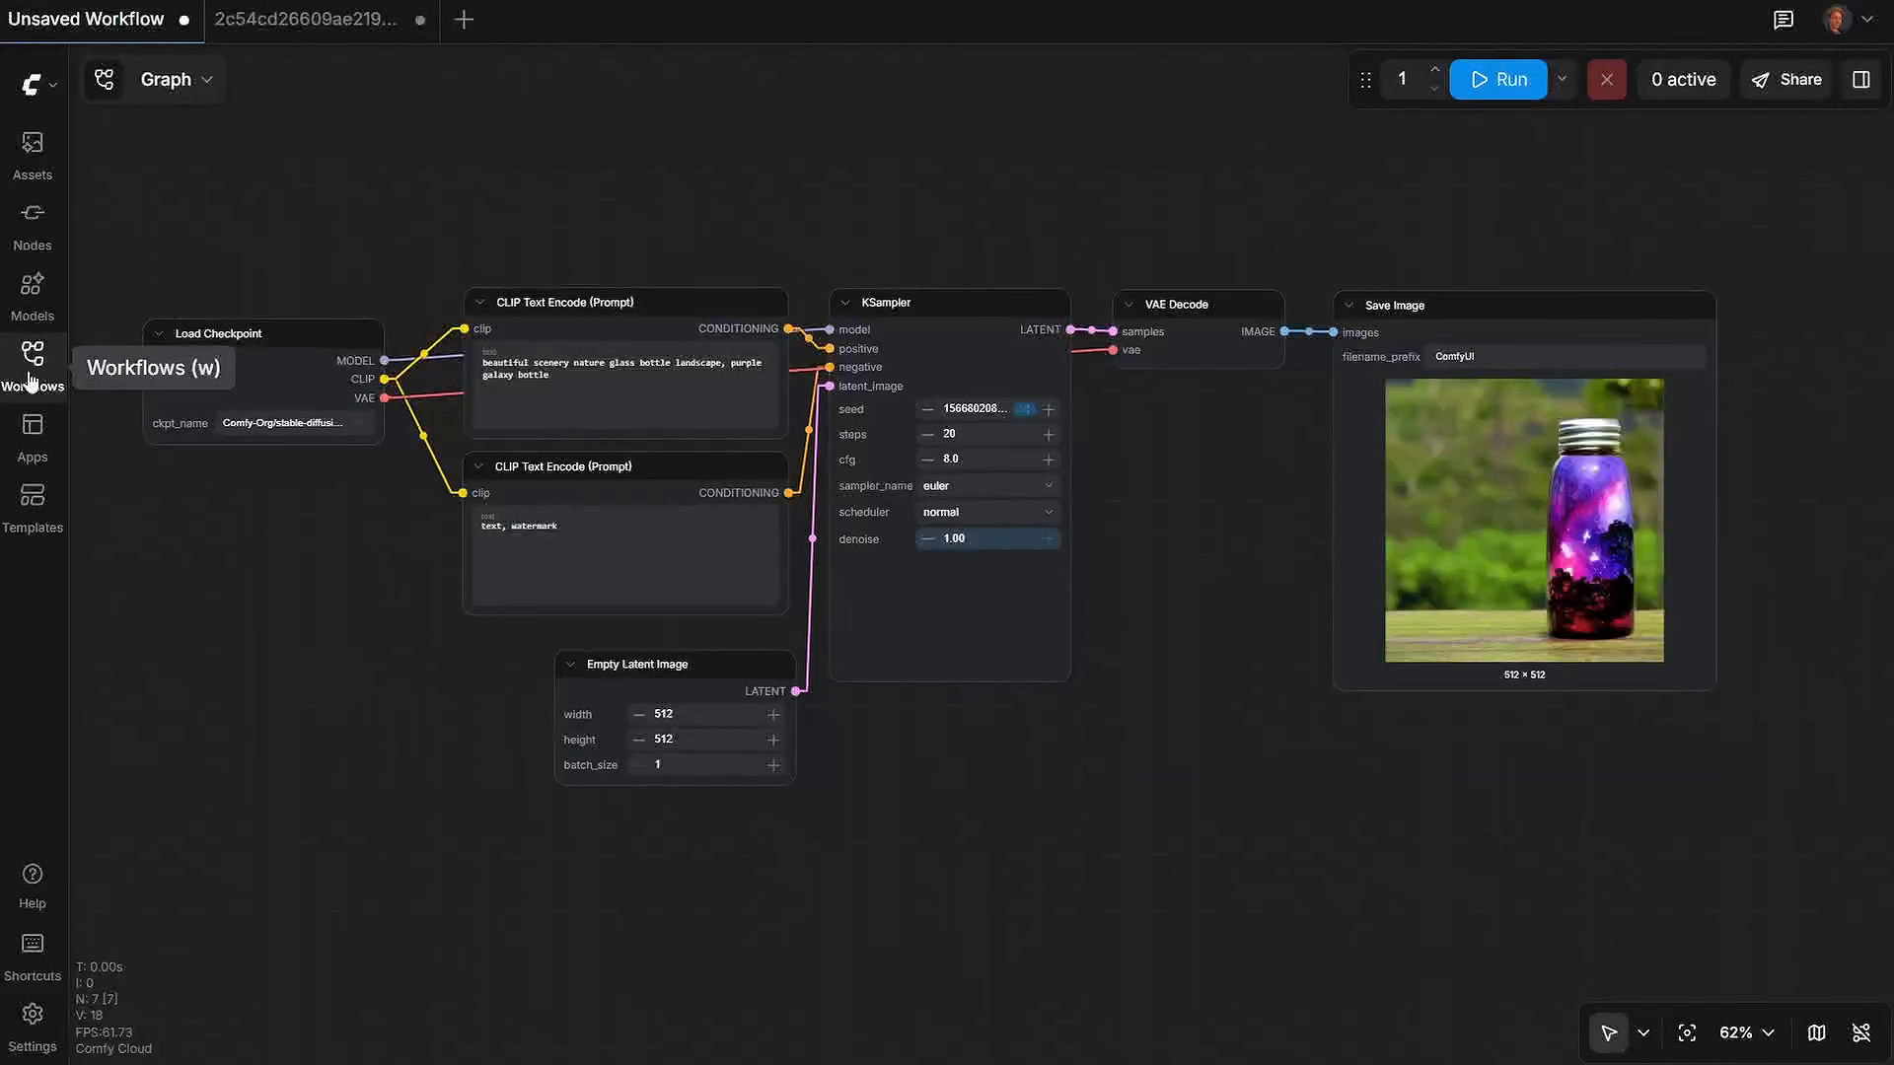
Step: Look over the bookmarked and saved workflows in the Workflows list and close it
left_click(35, 381)
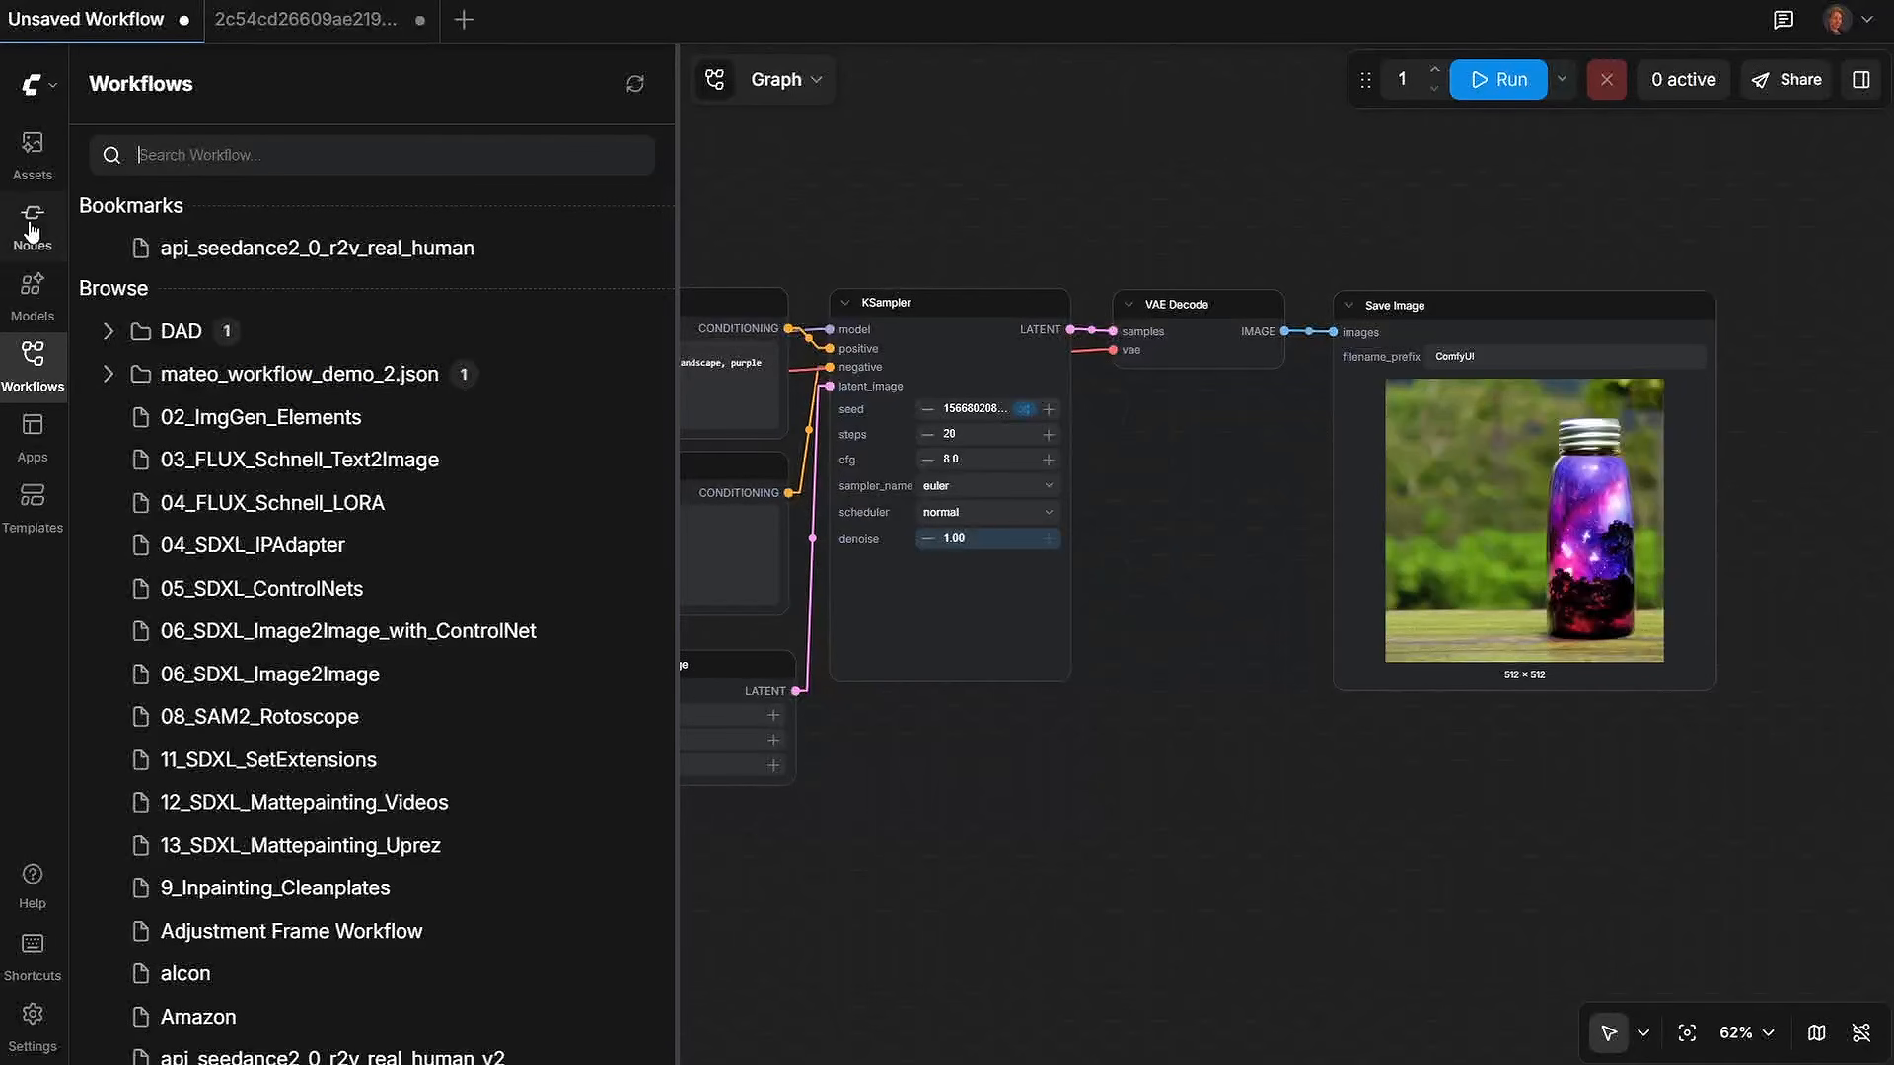
left_click(33, 357)
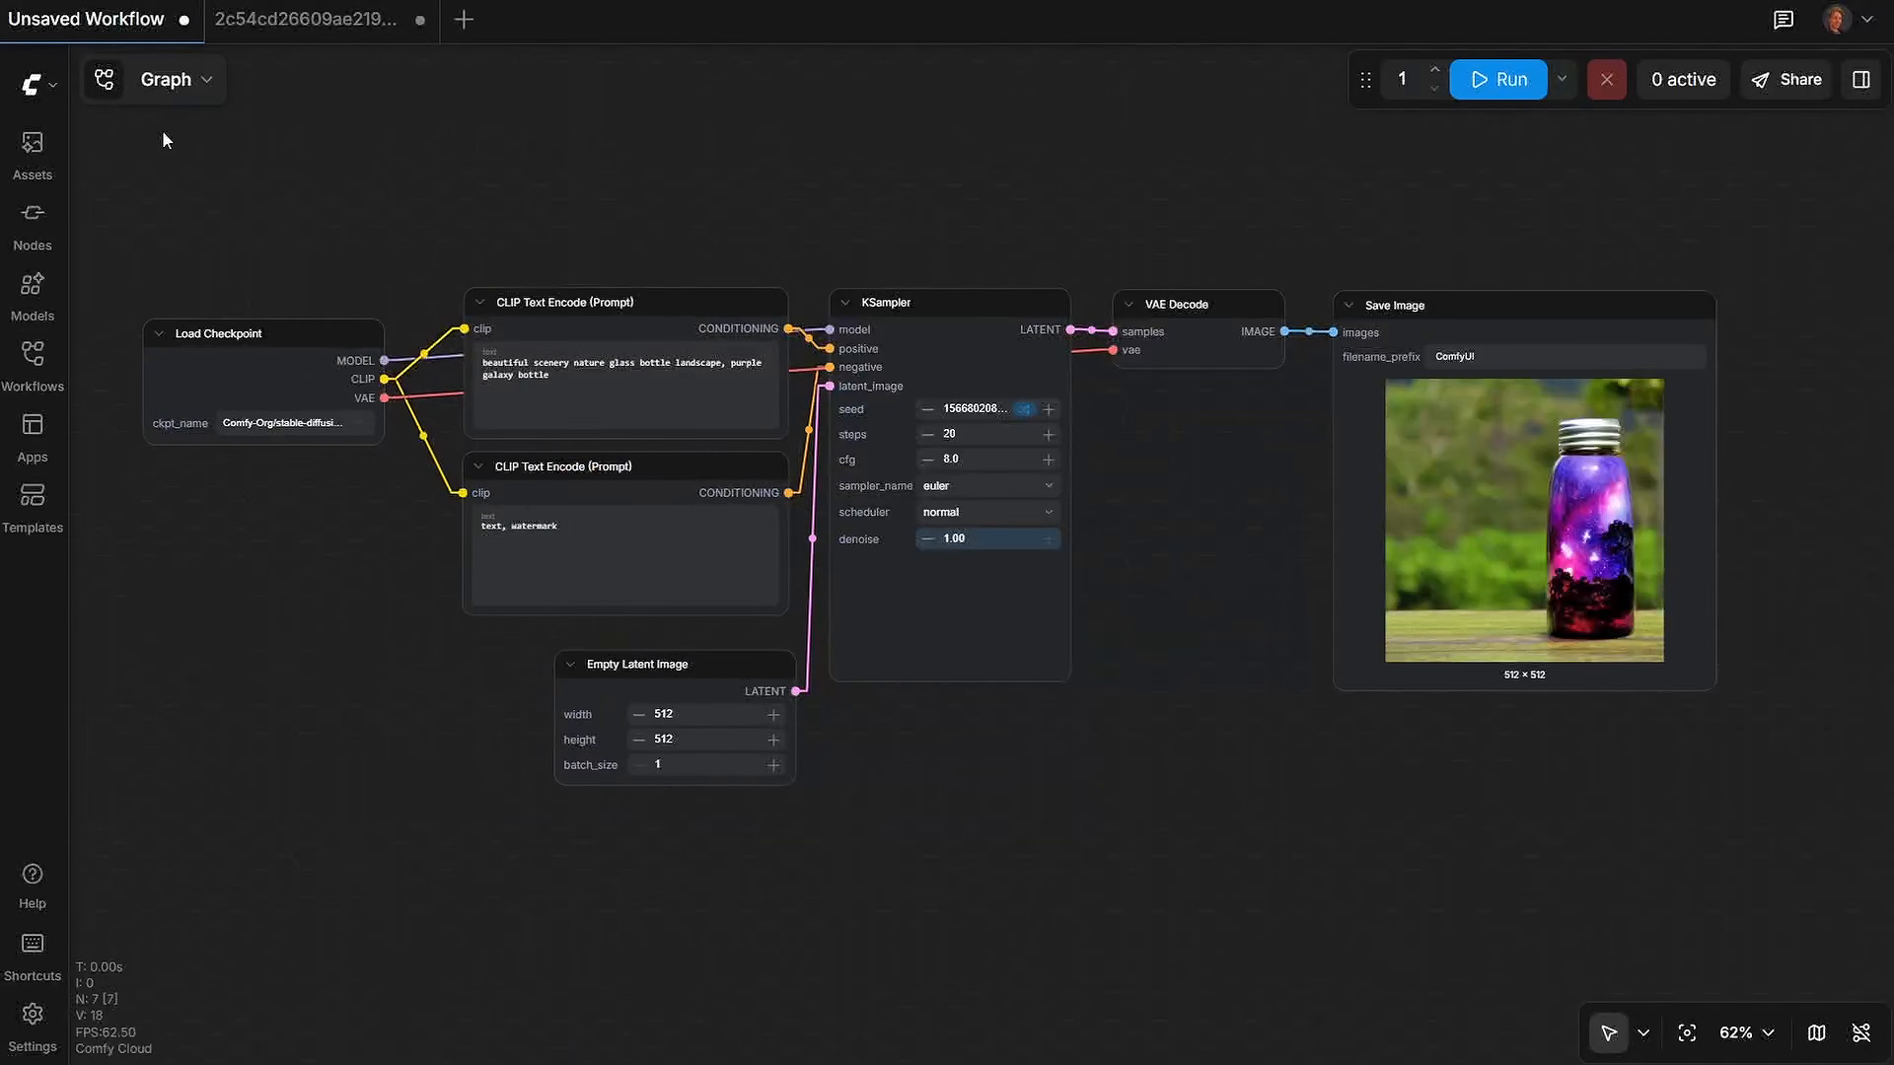
Step: Save the workflow under a new name, Test\Unsaved Workflow
left_click(39, 87)
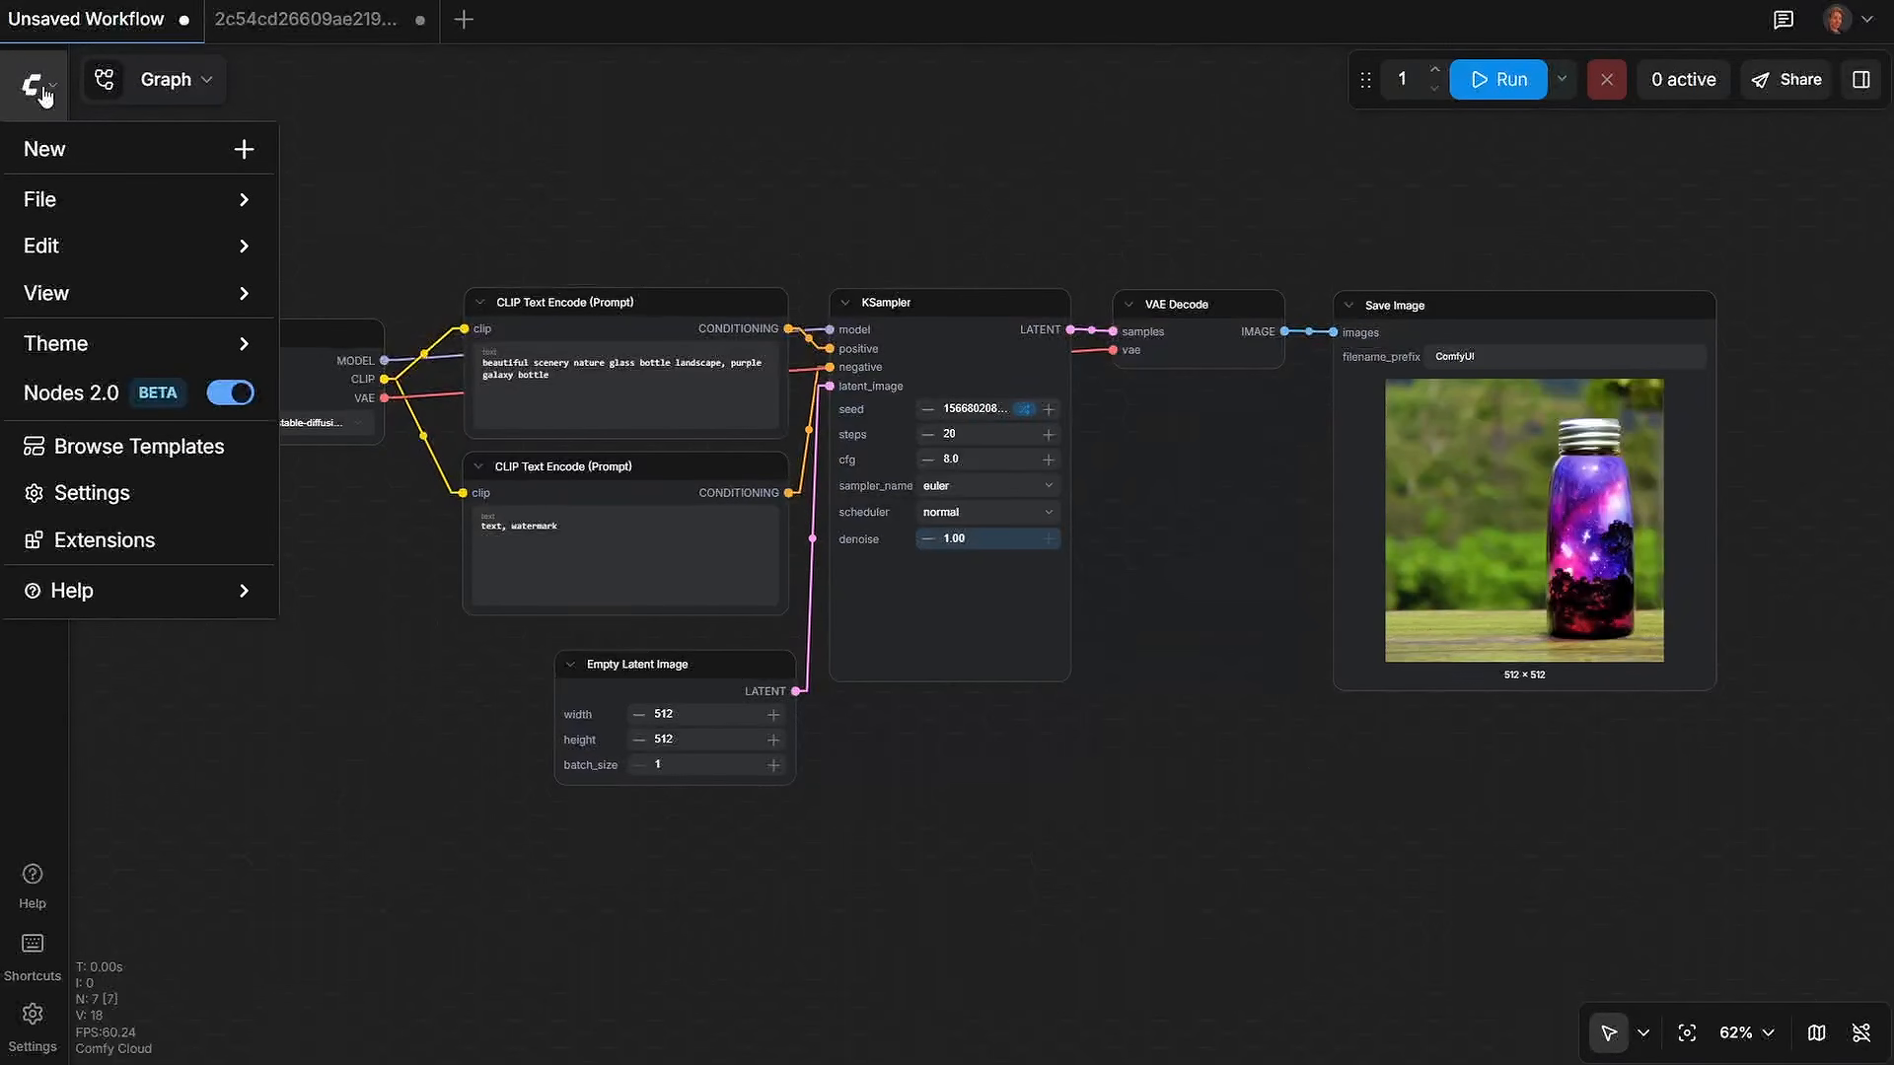
mouse_move(98, 209)
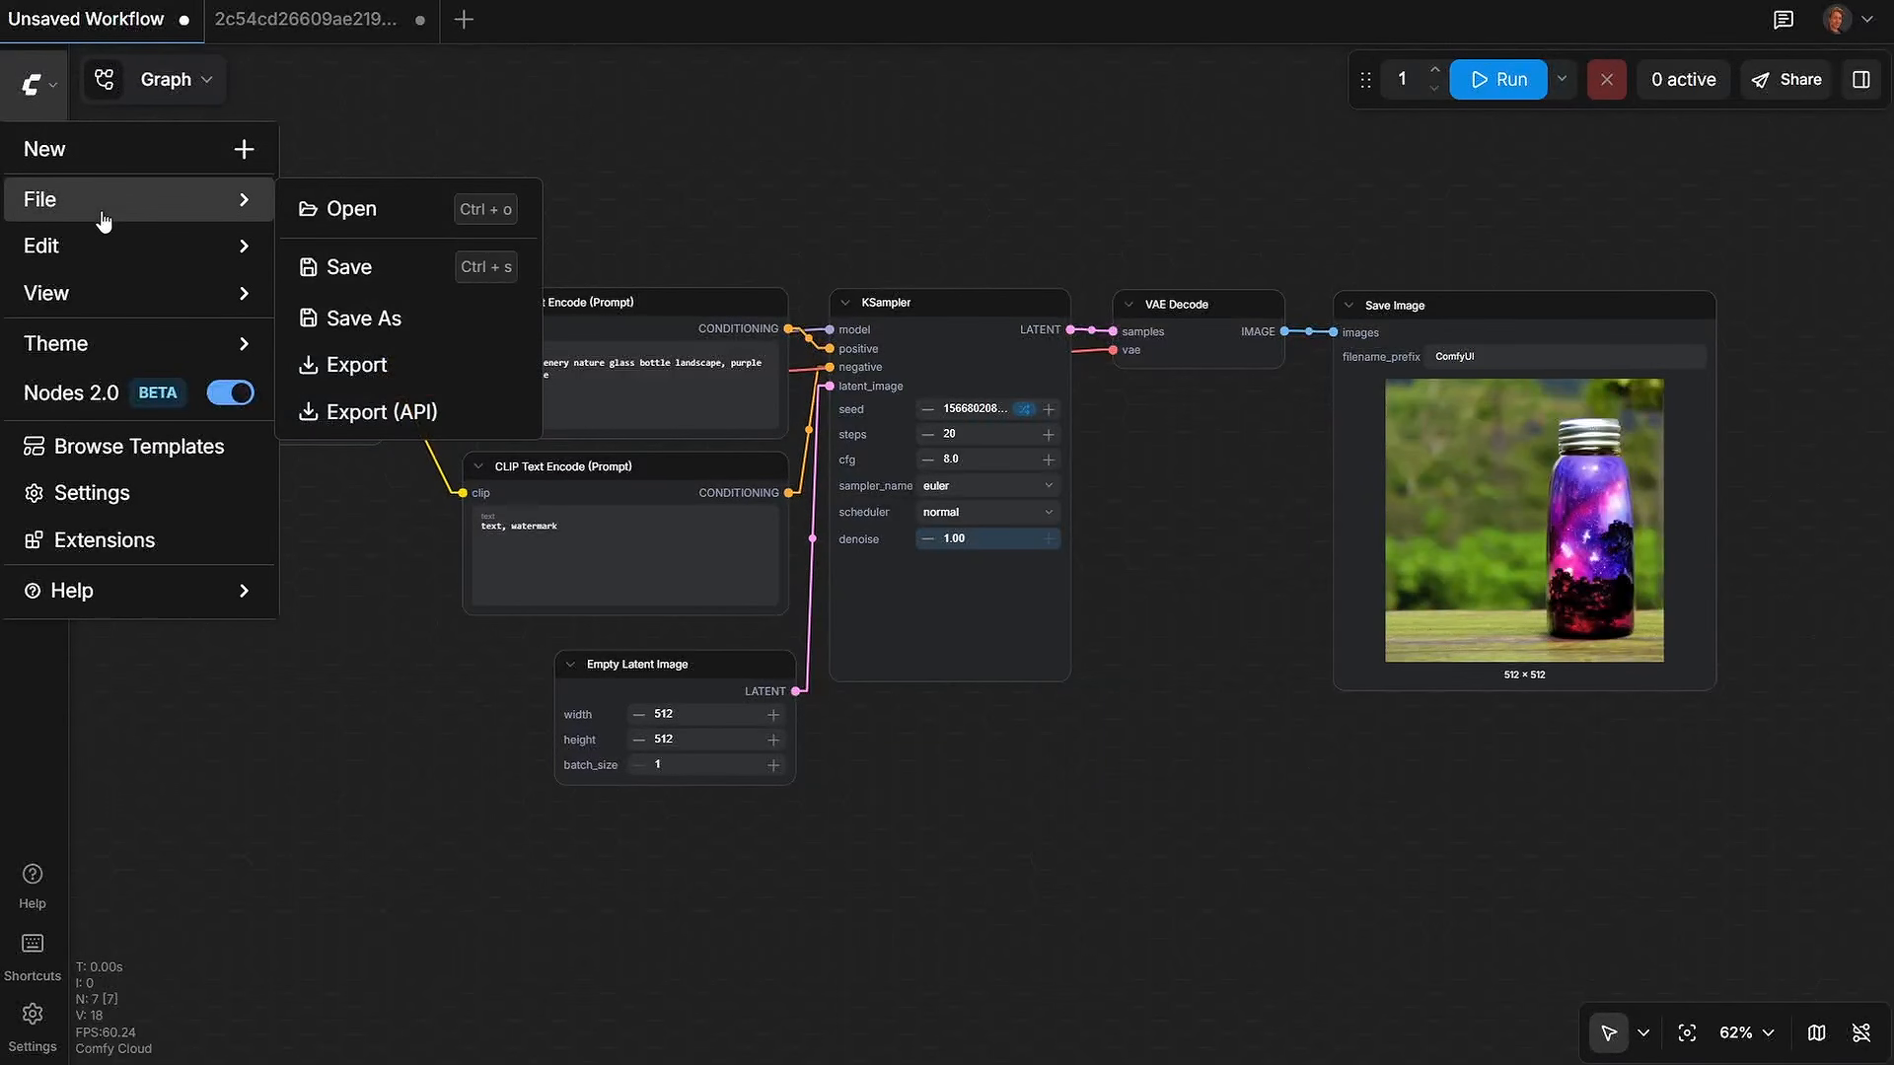
left_click(381, 320)
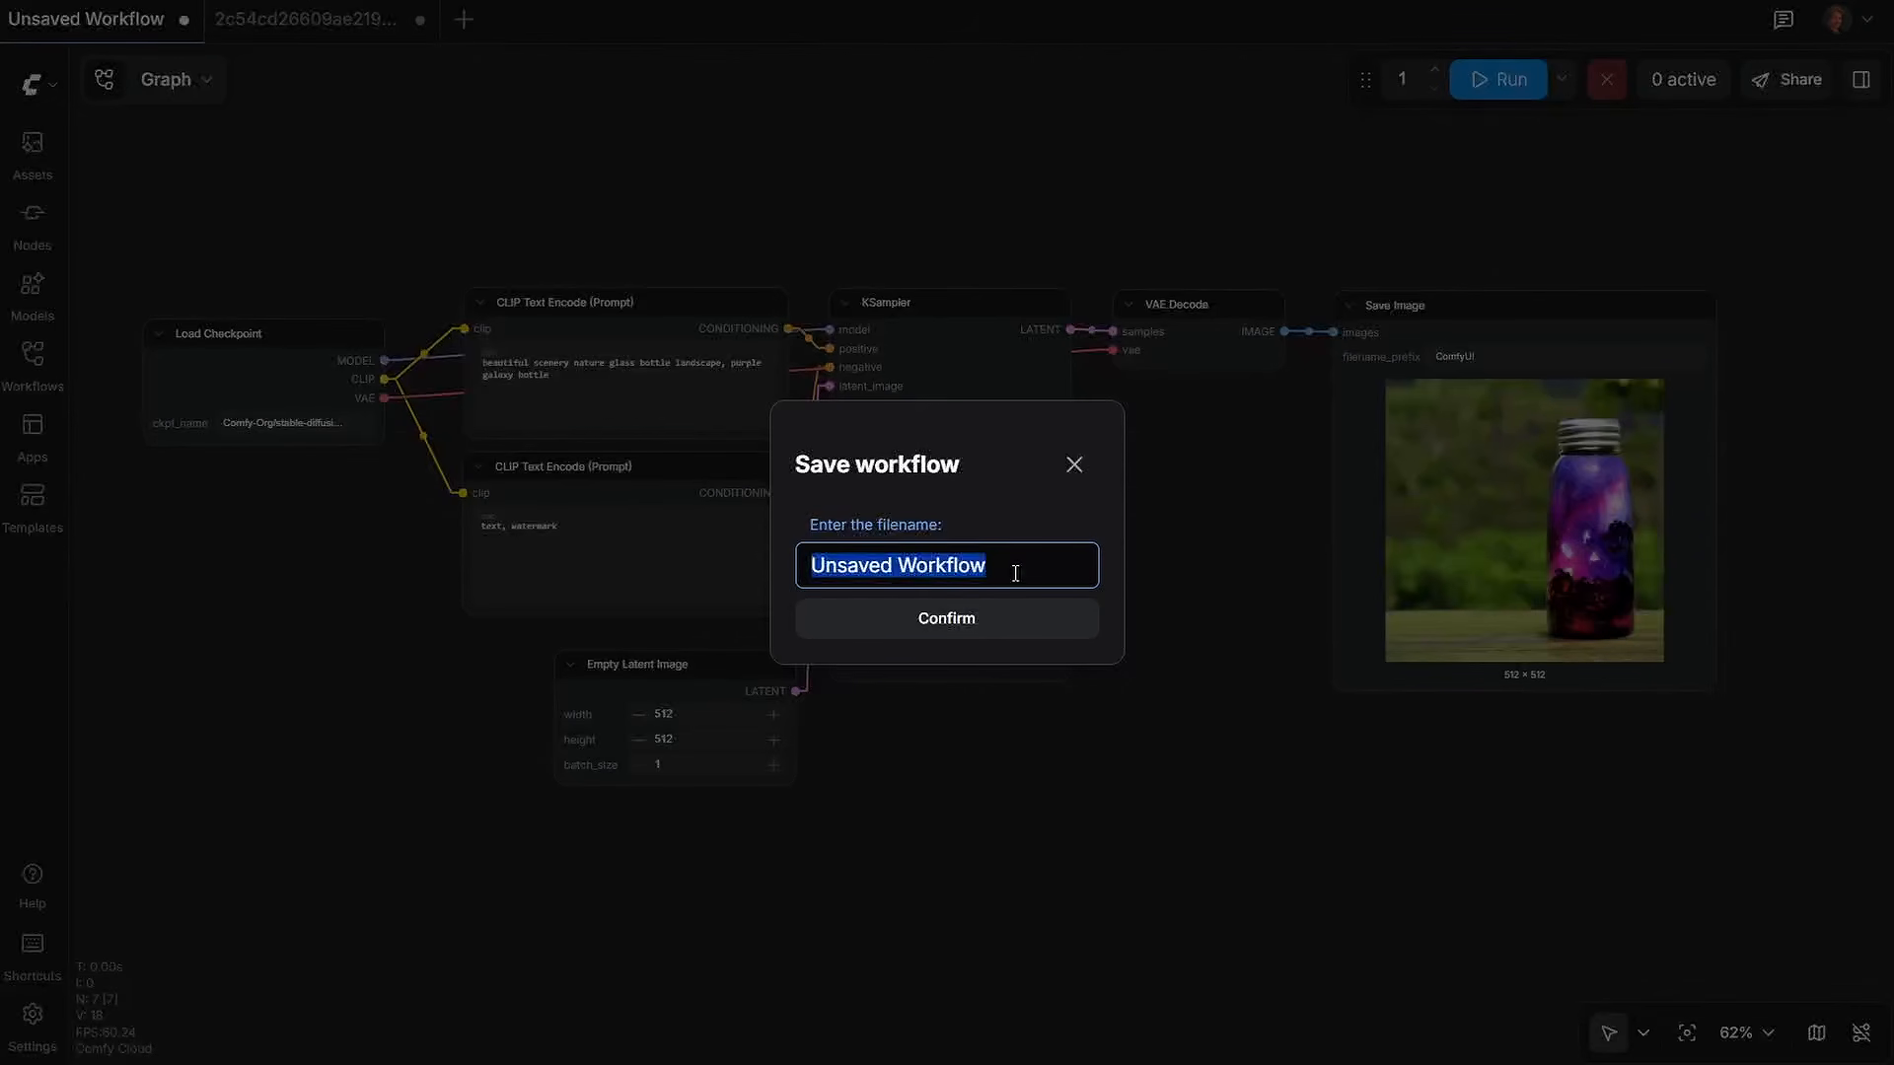
left_click(816, 564)
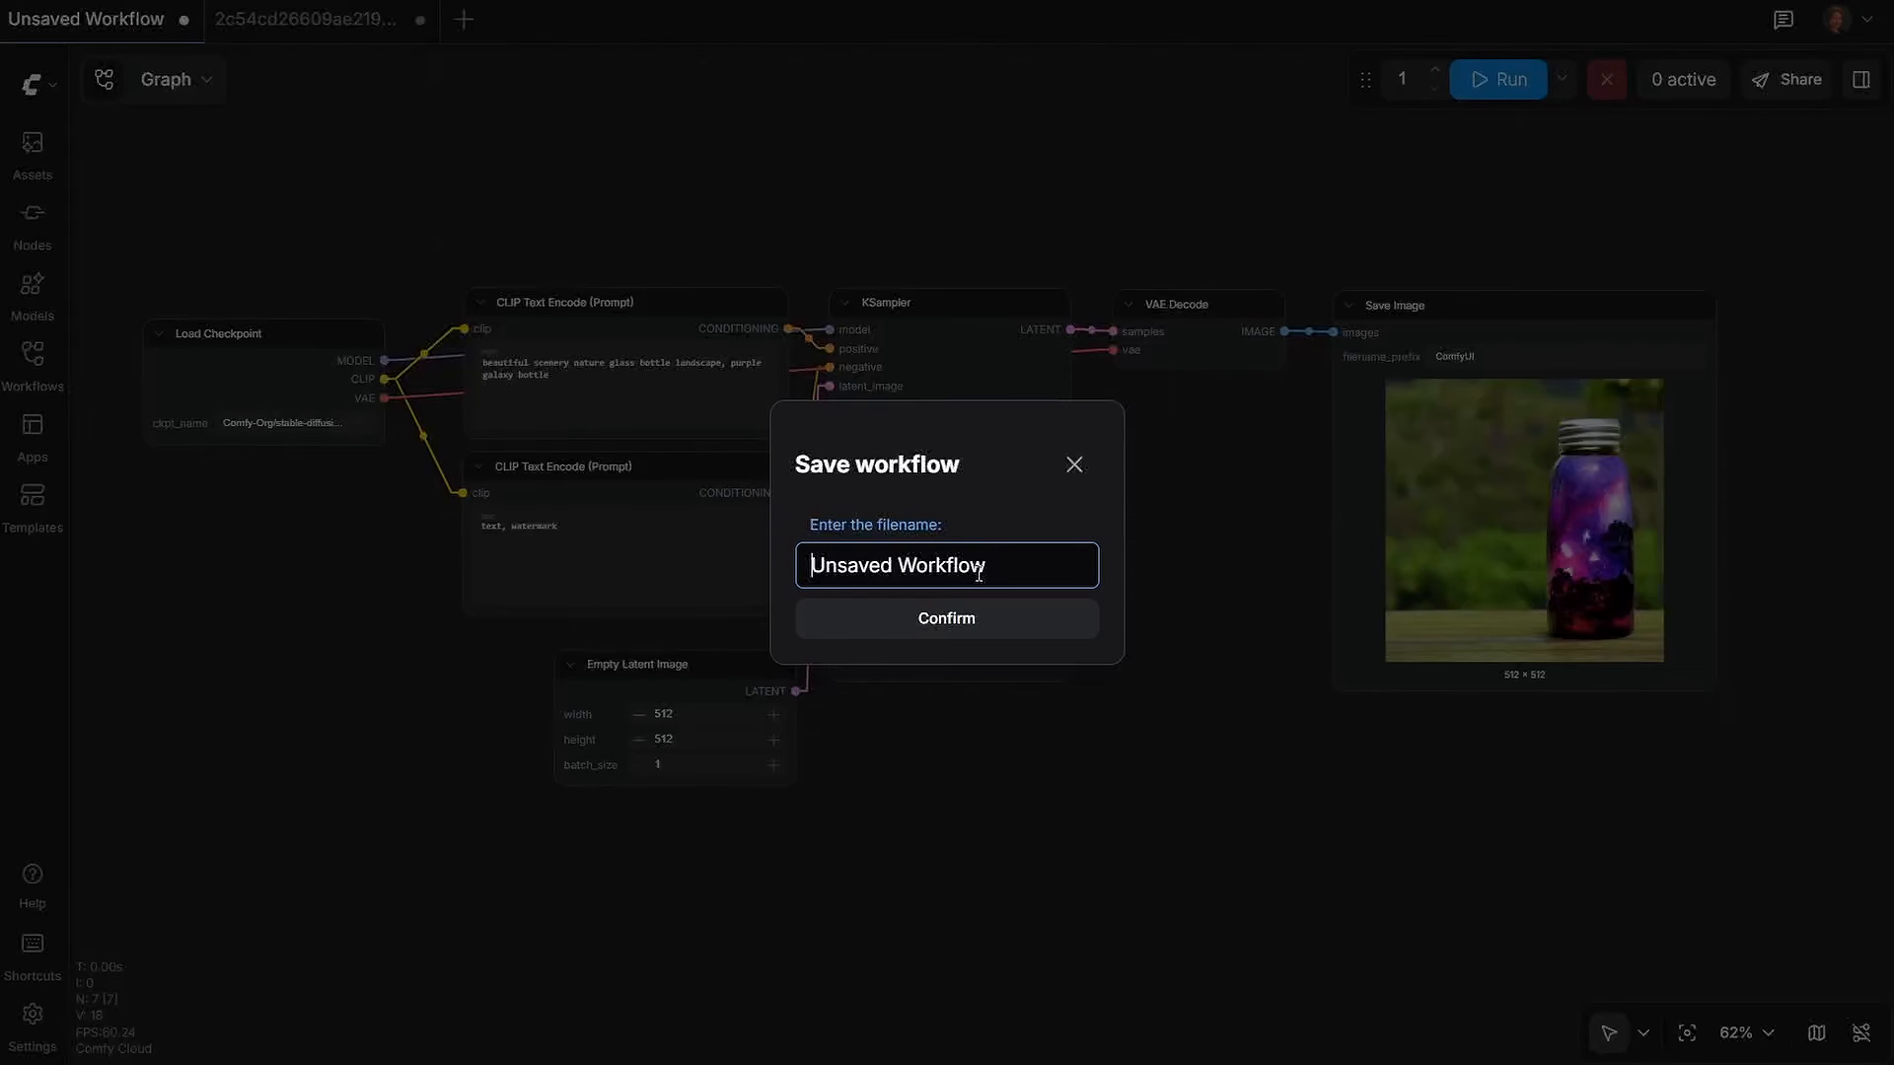
type("Test\\")
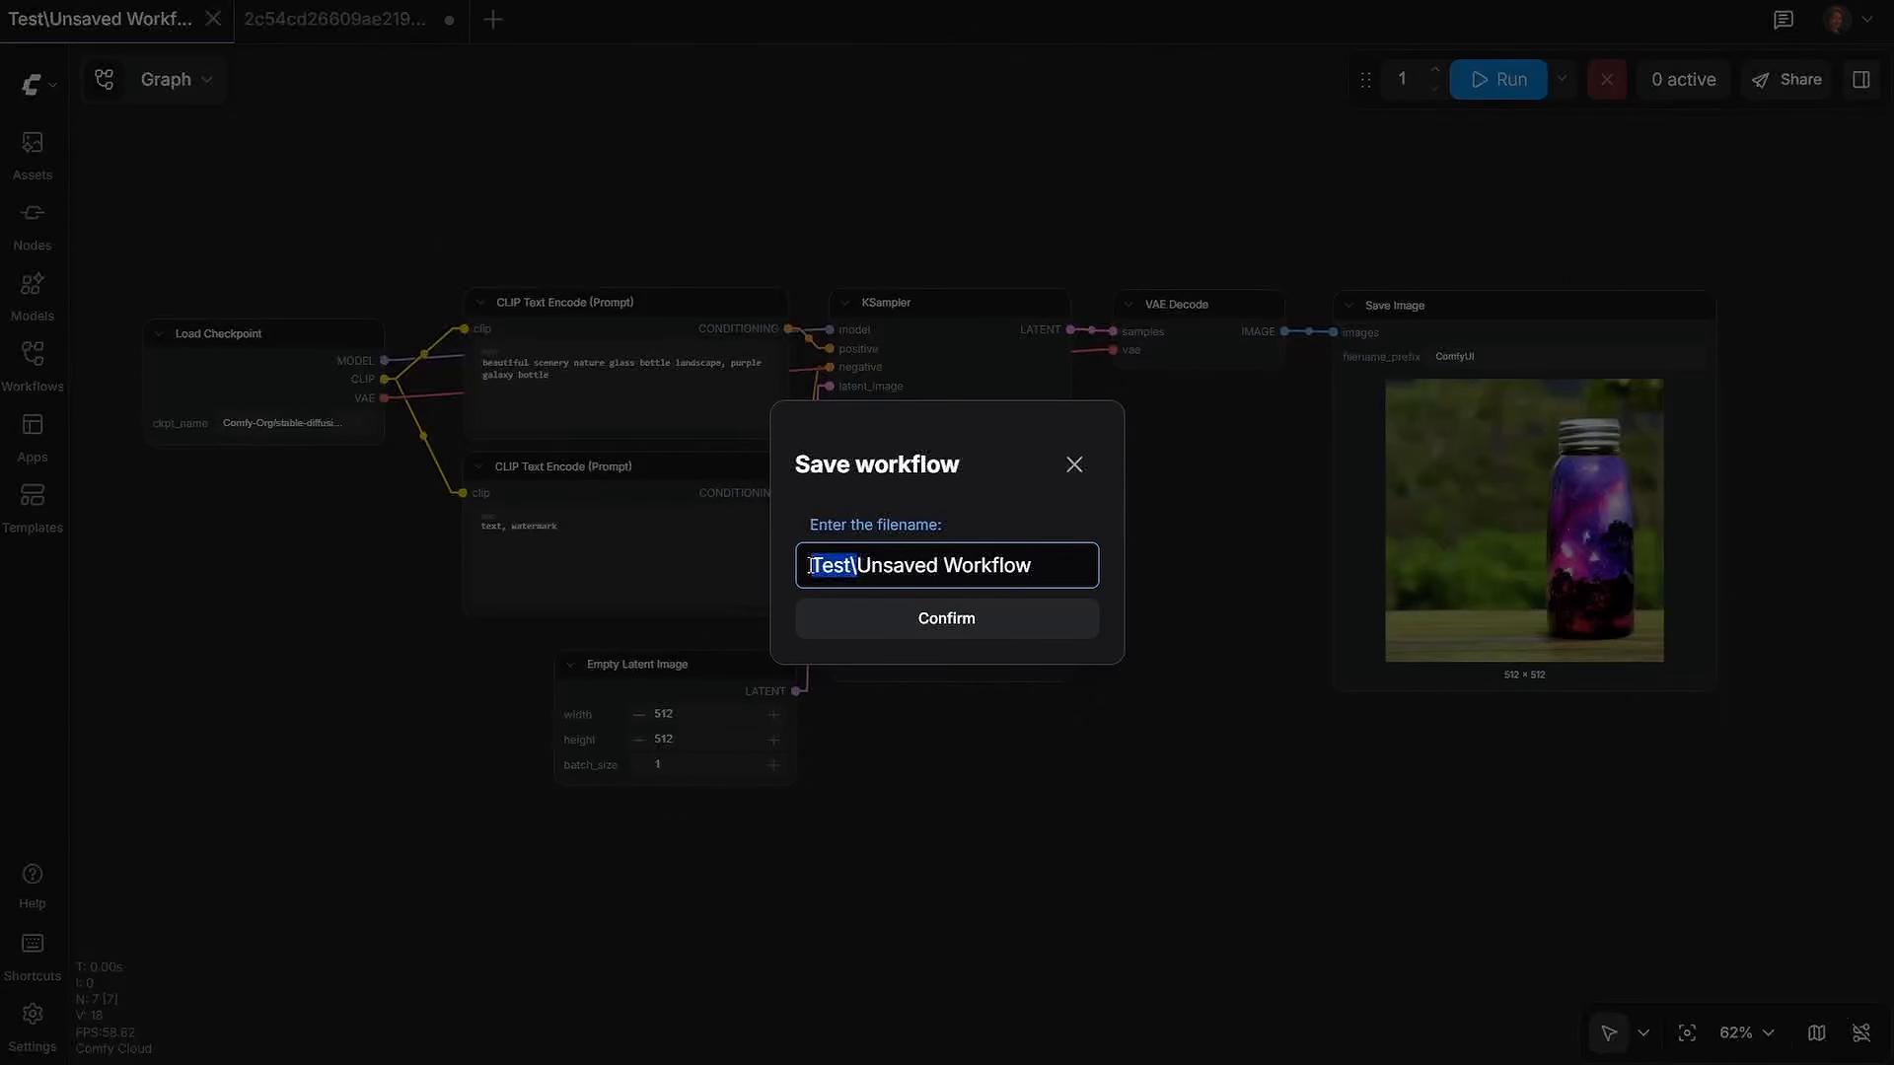
Step: Save the workflow into a Test folder as Test/Unsaved Workflow and show the list of saved workflows
type("Test/")
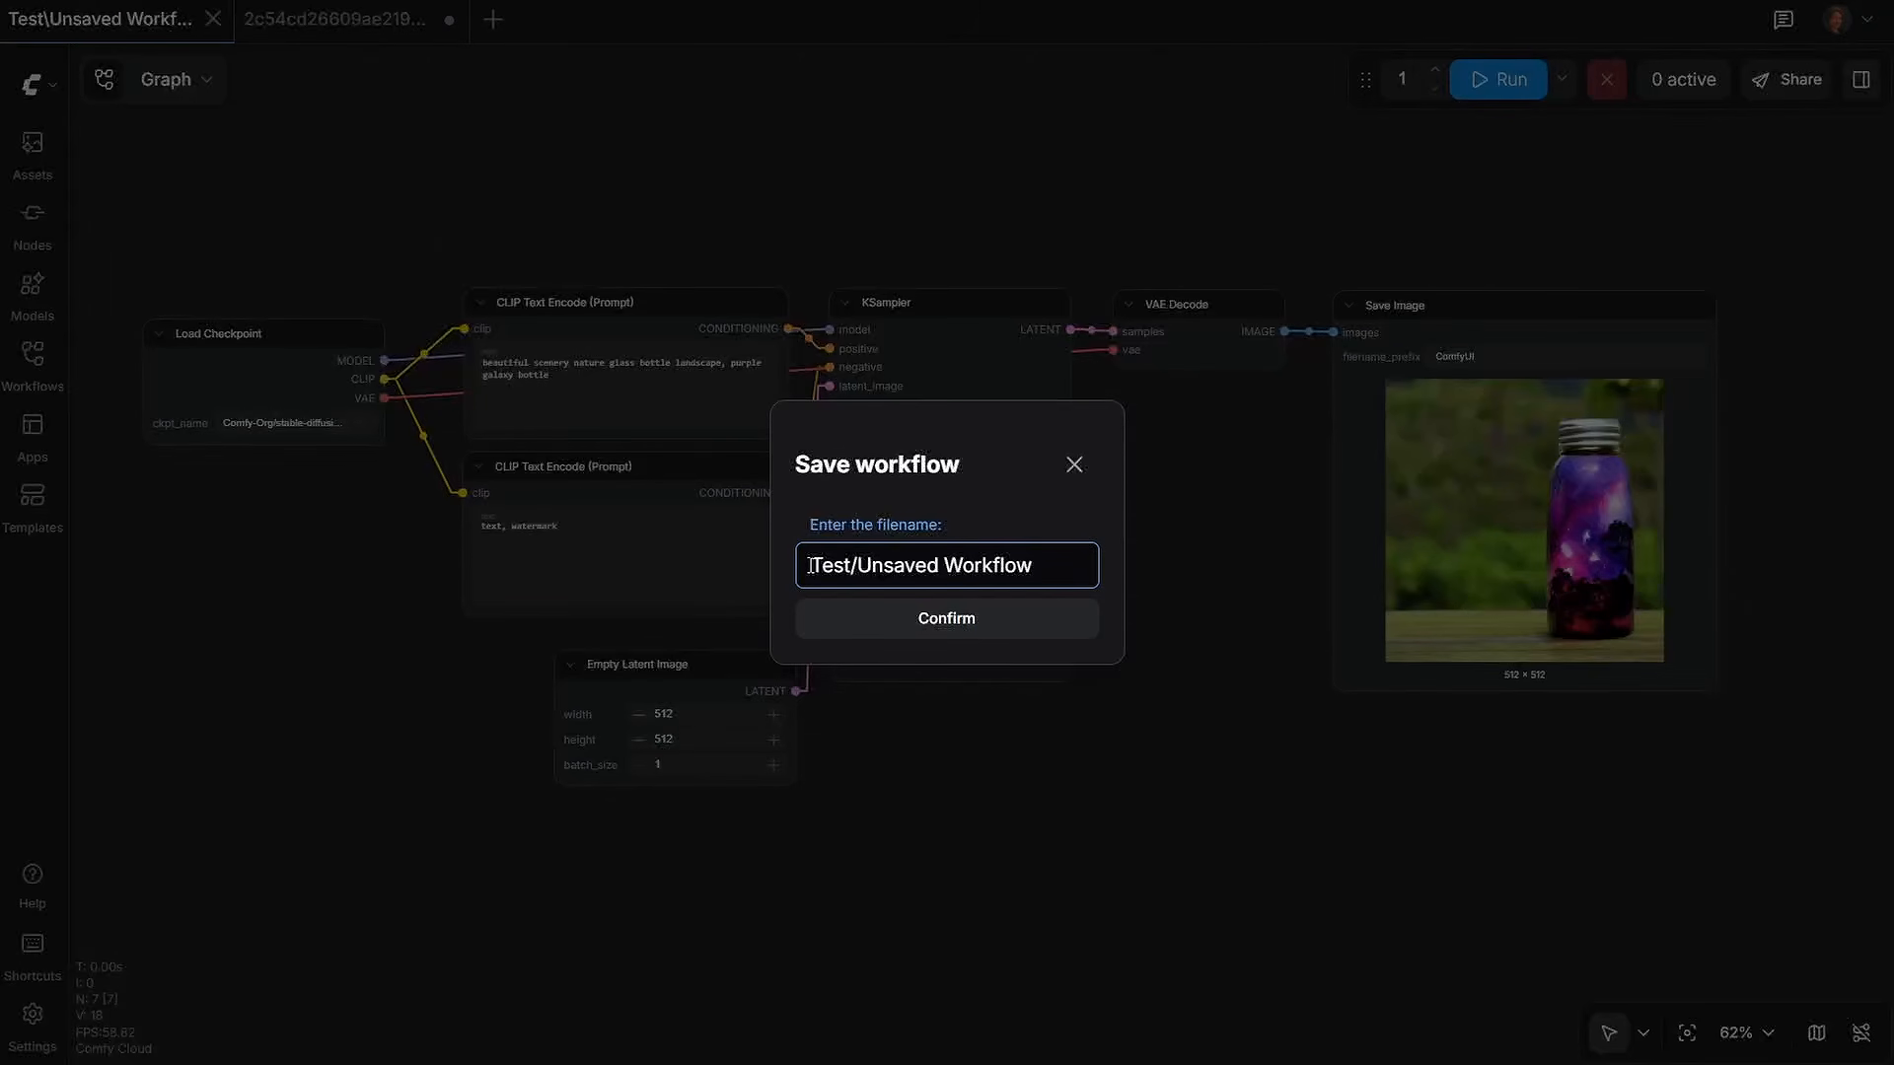
left_click(898, 619)
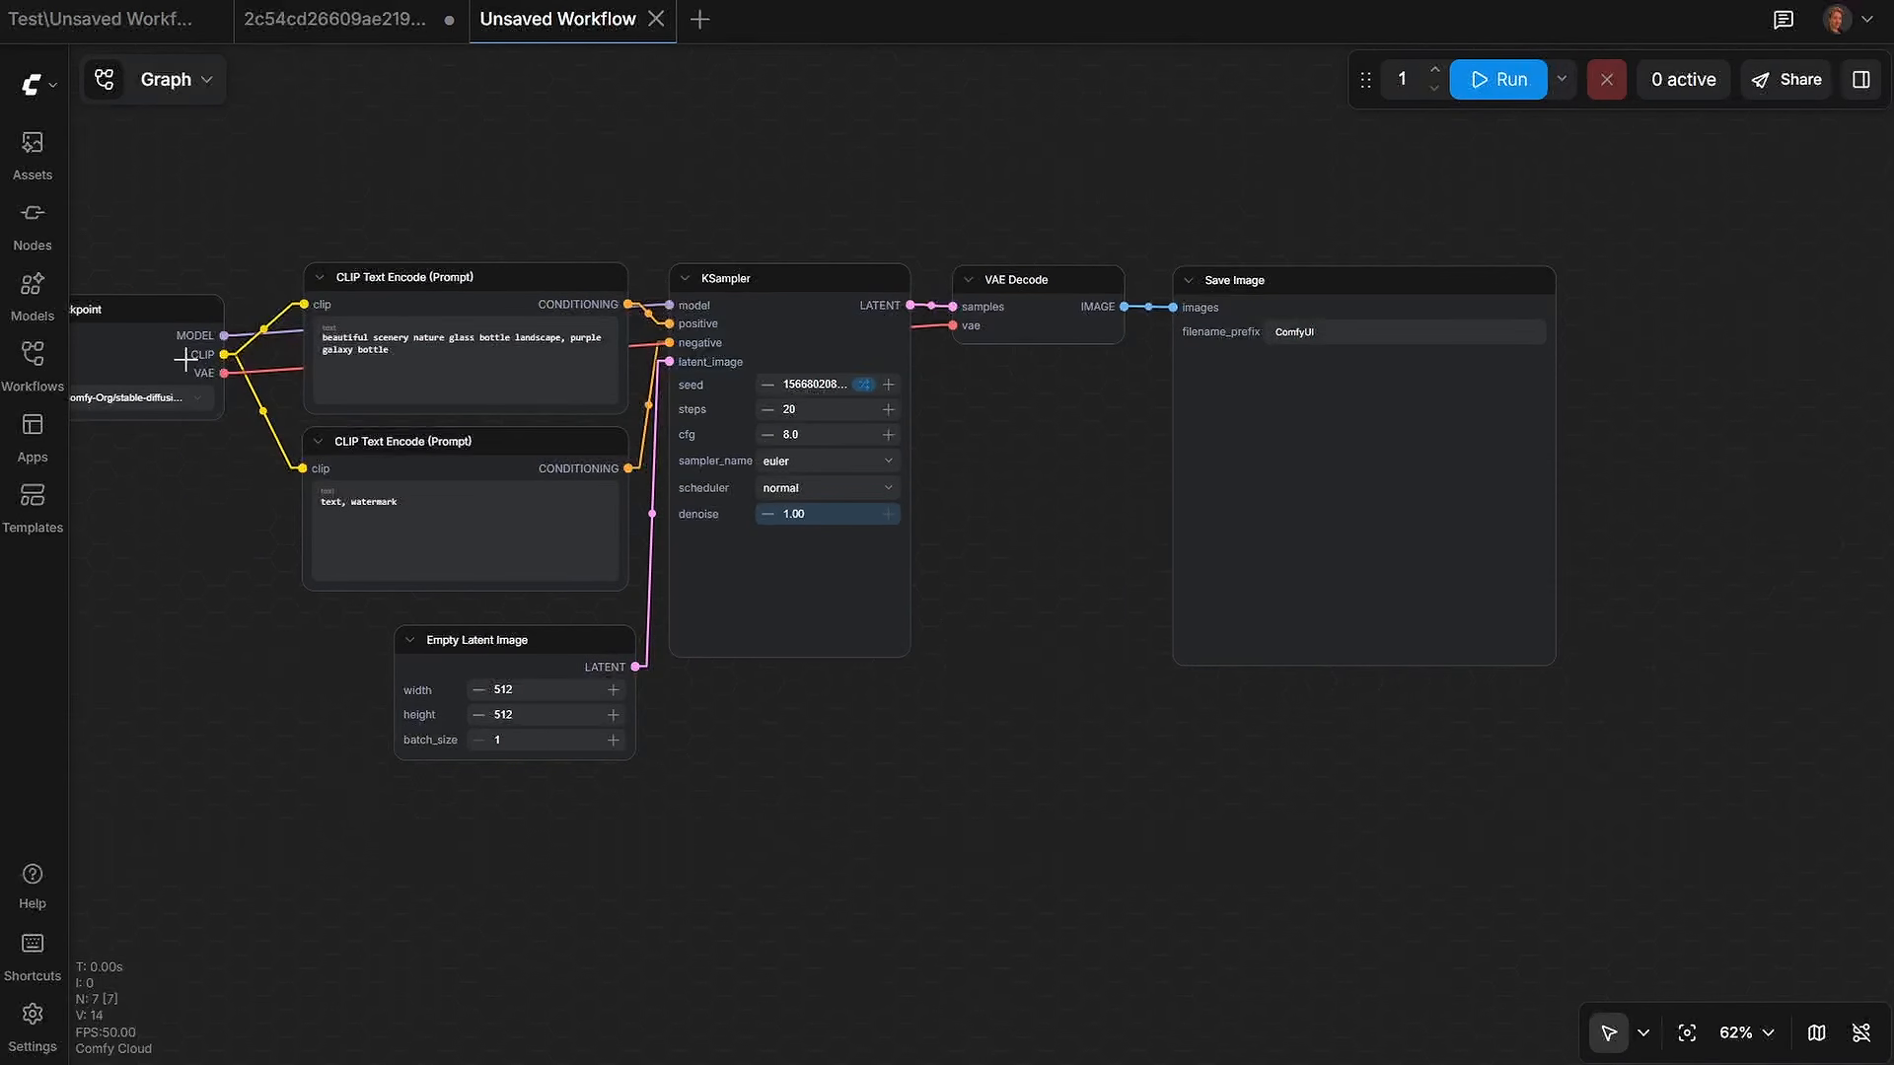
left_click(33, 360)
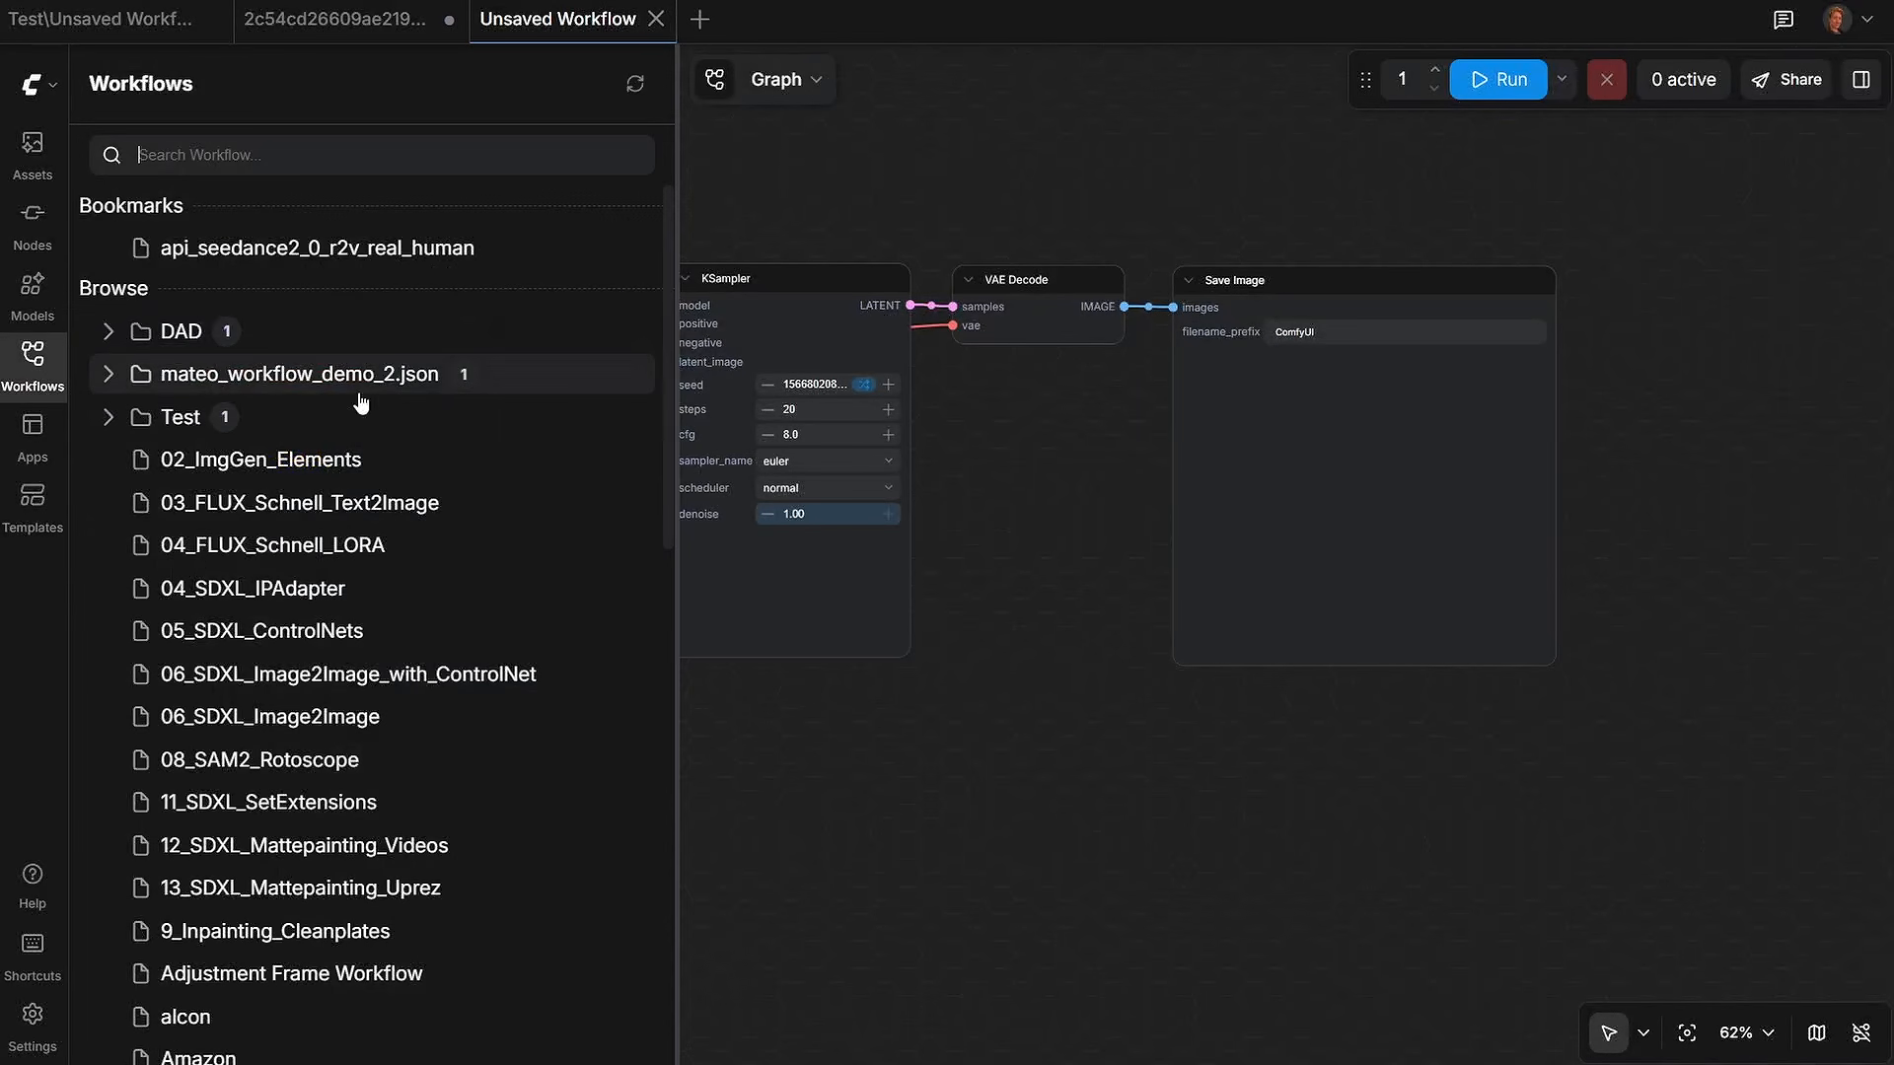
Step: Look inside the Test folder, check the options available for its saved workflow, and collapse the folder
left_click(109, 418)
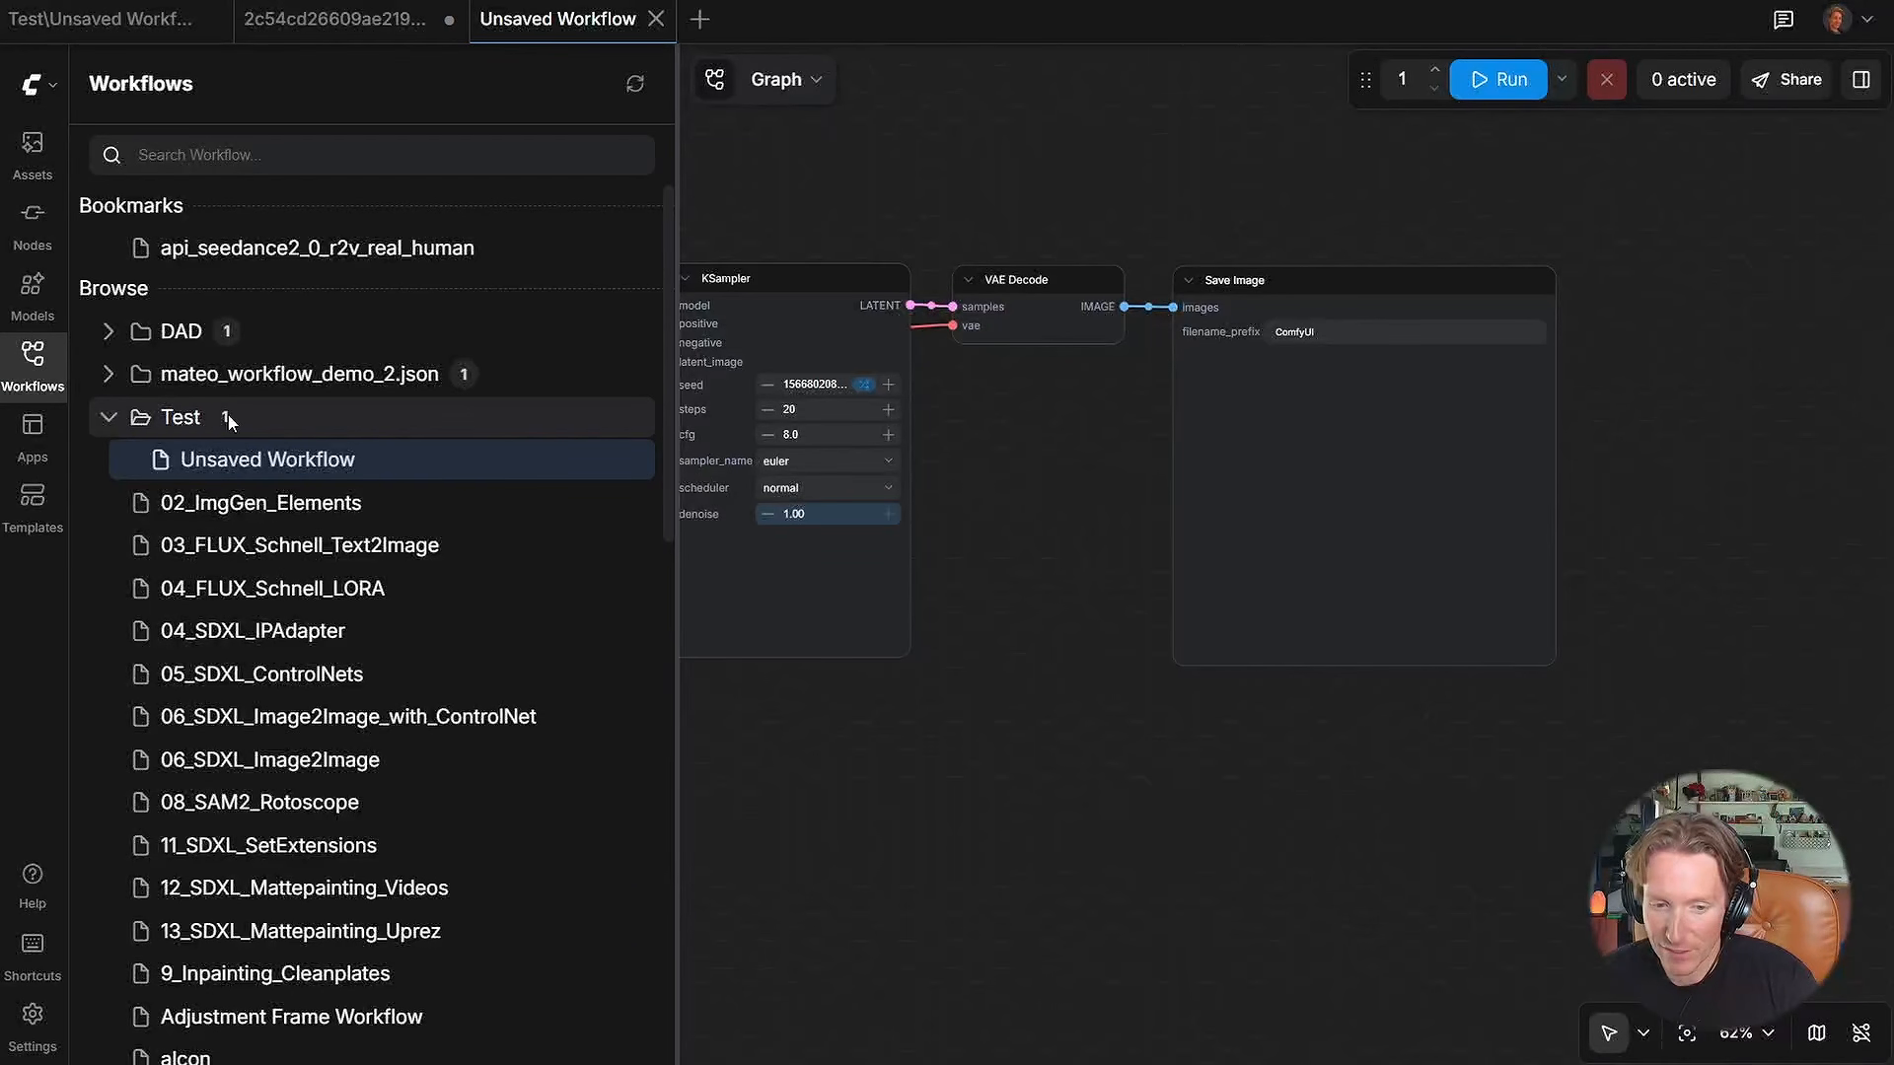
left_click(570, 434)
left_click(400, 426)
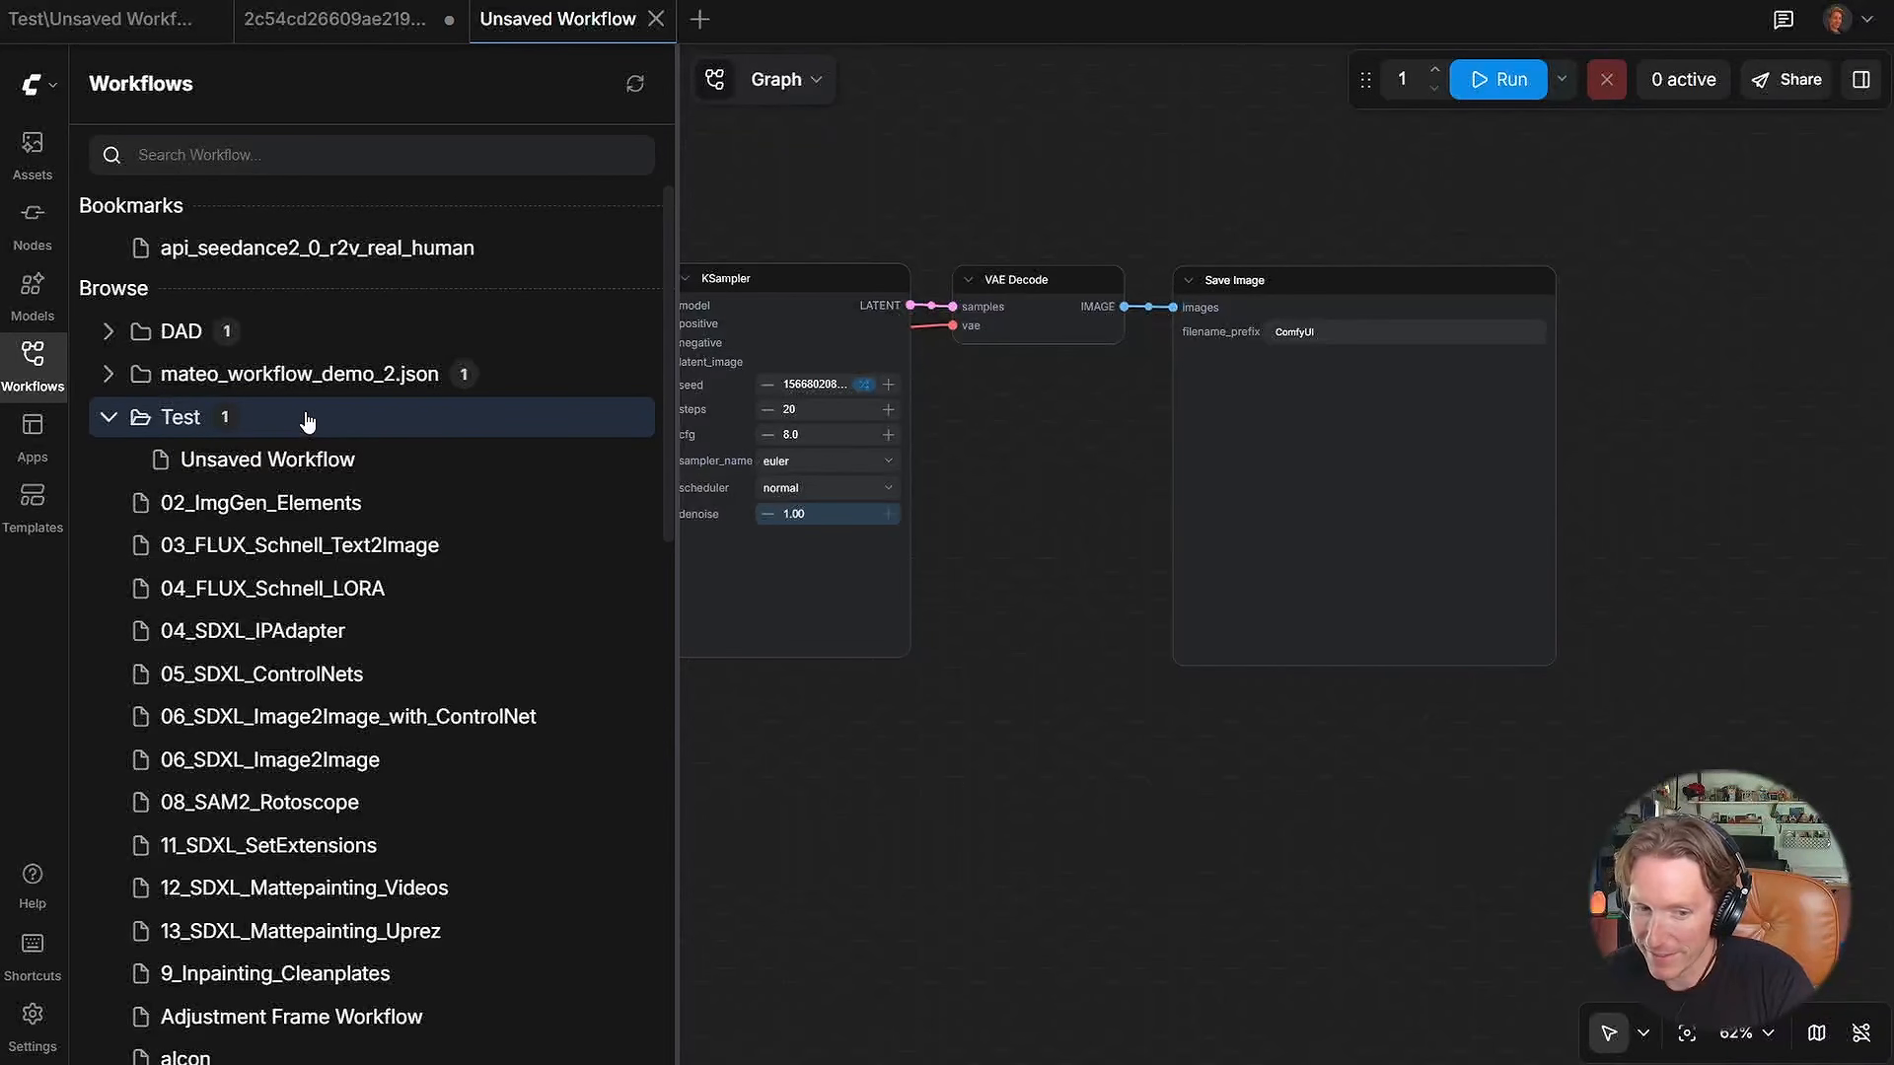
right_click(275, 459)
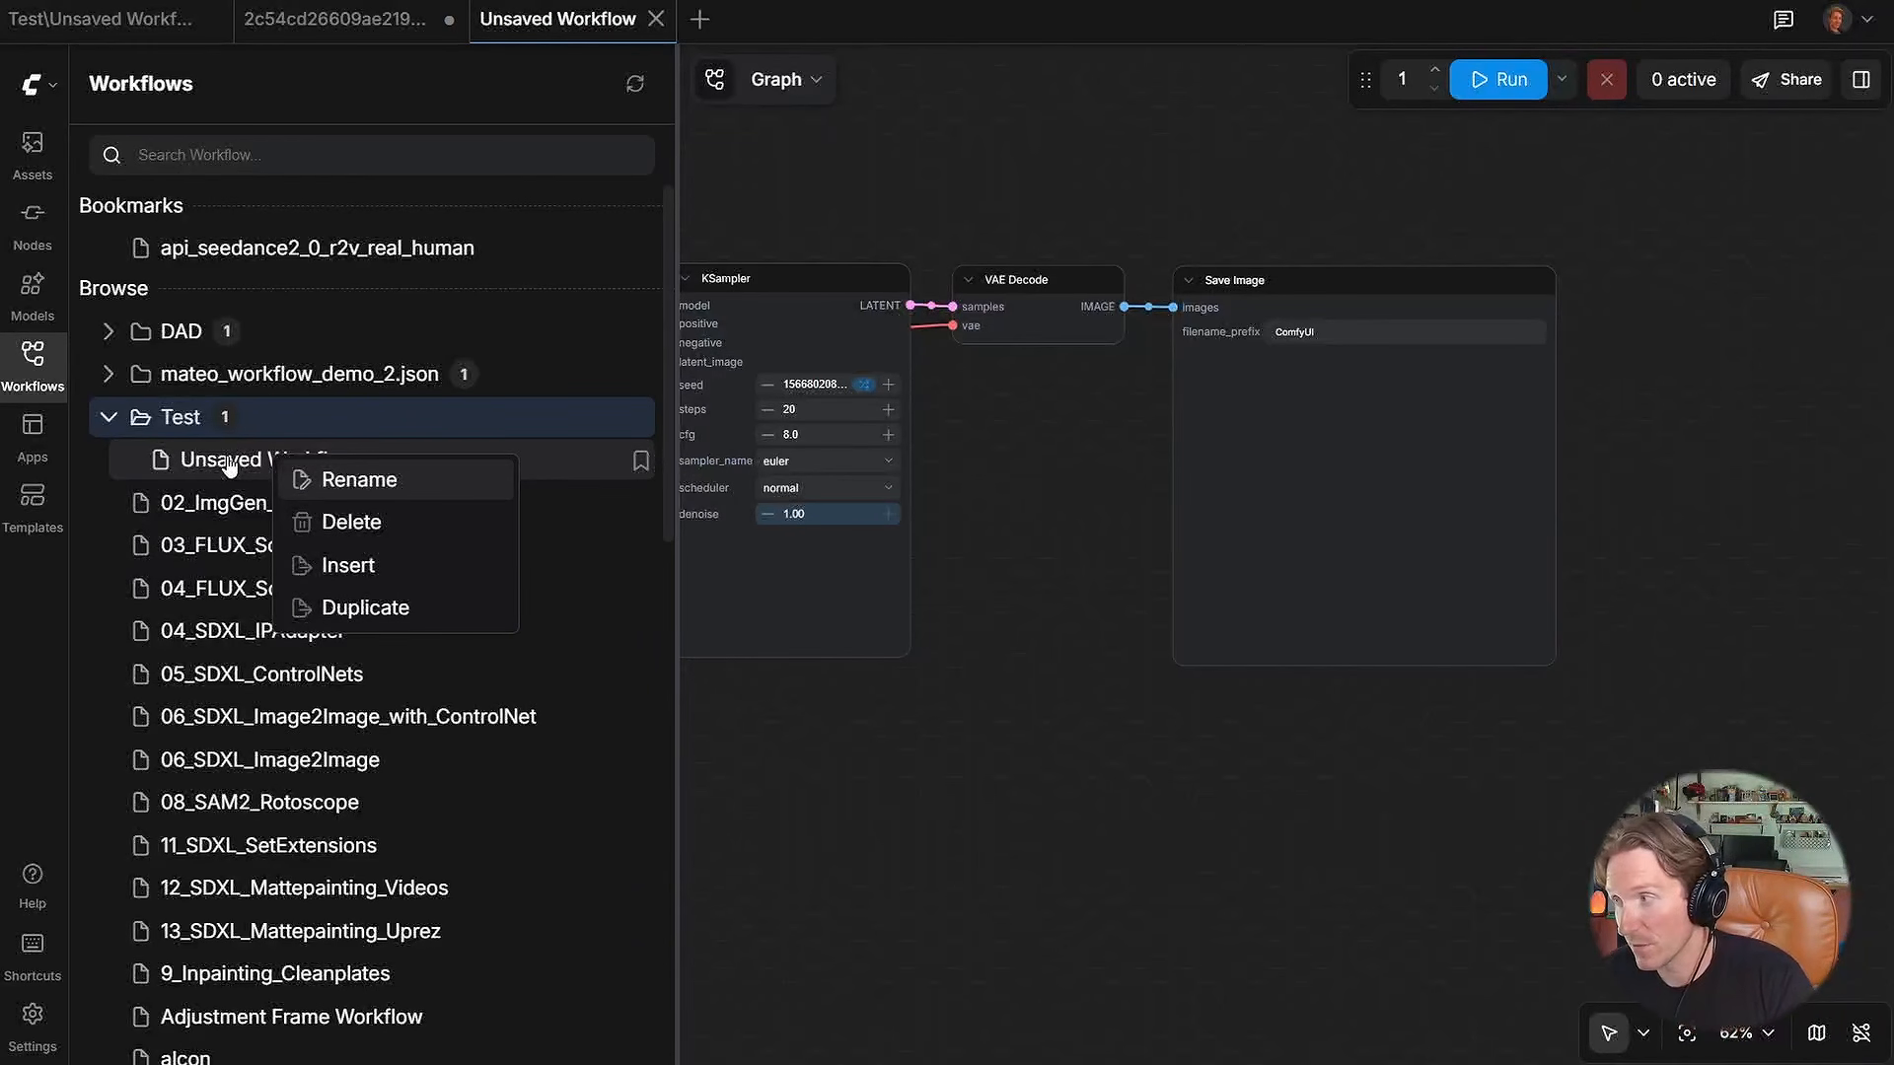
left_click(110, 424)
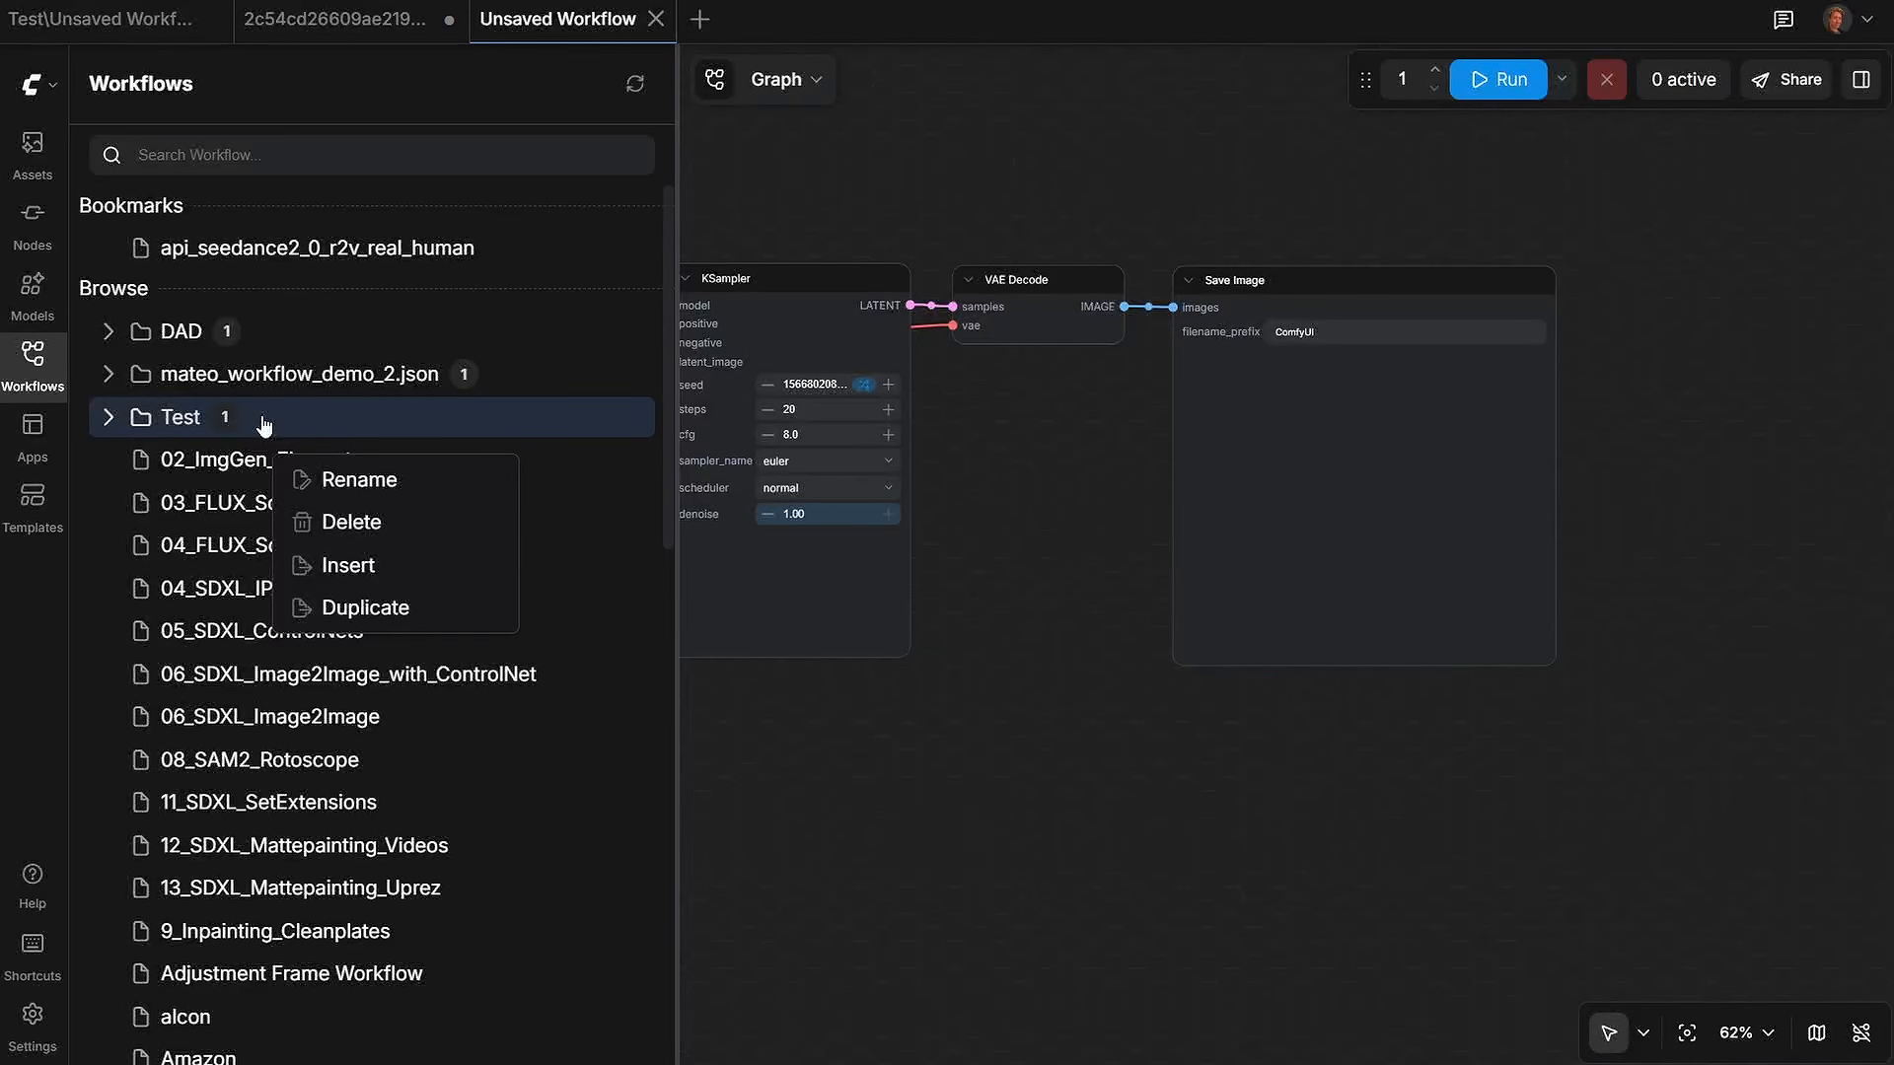
Step: Start building an app from the workflow and add both CLIP Text Encode prompt texts as its inputs
left_click(31, 440)
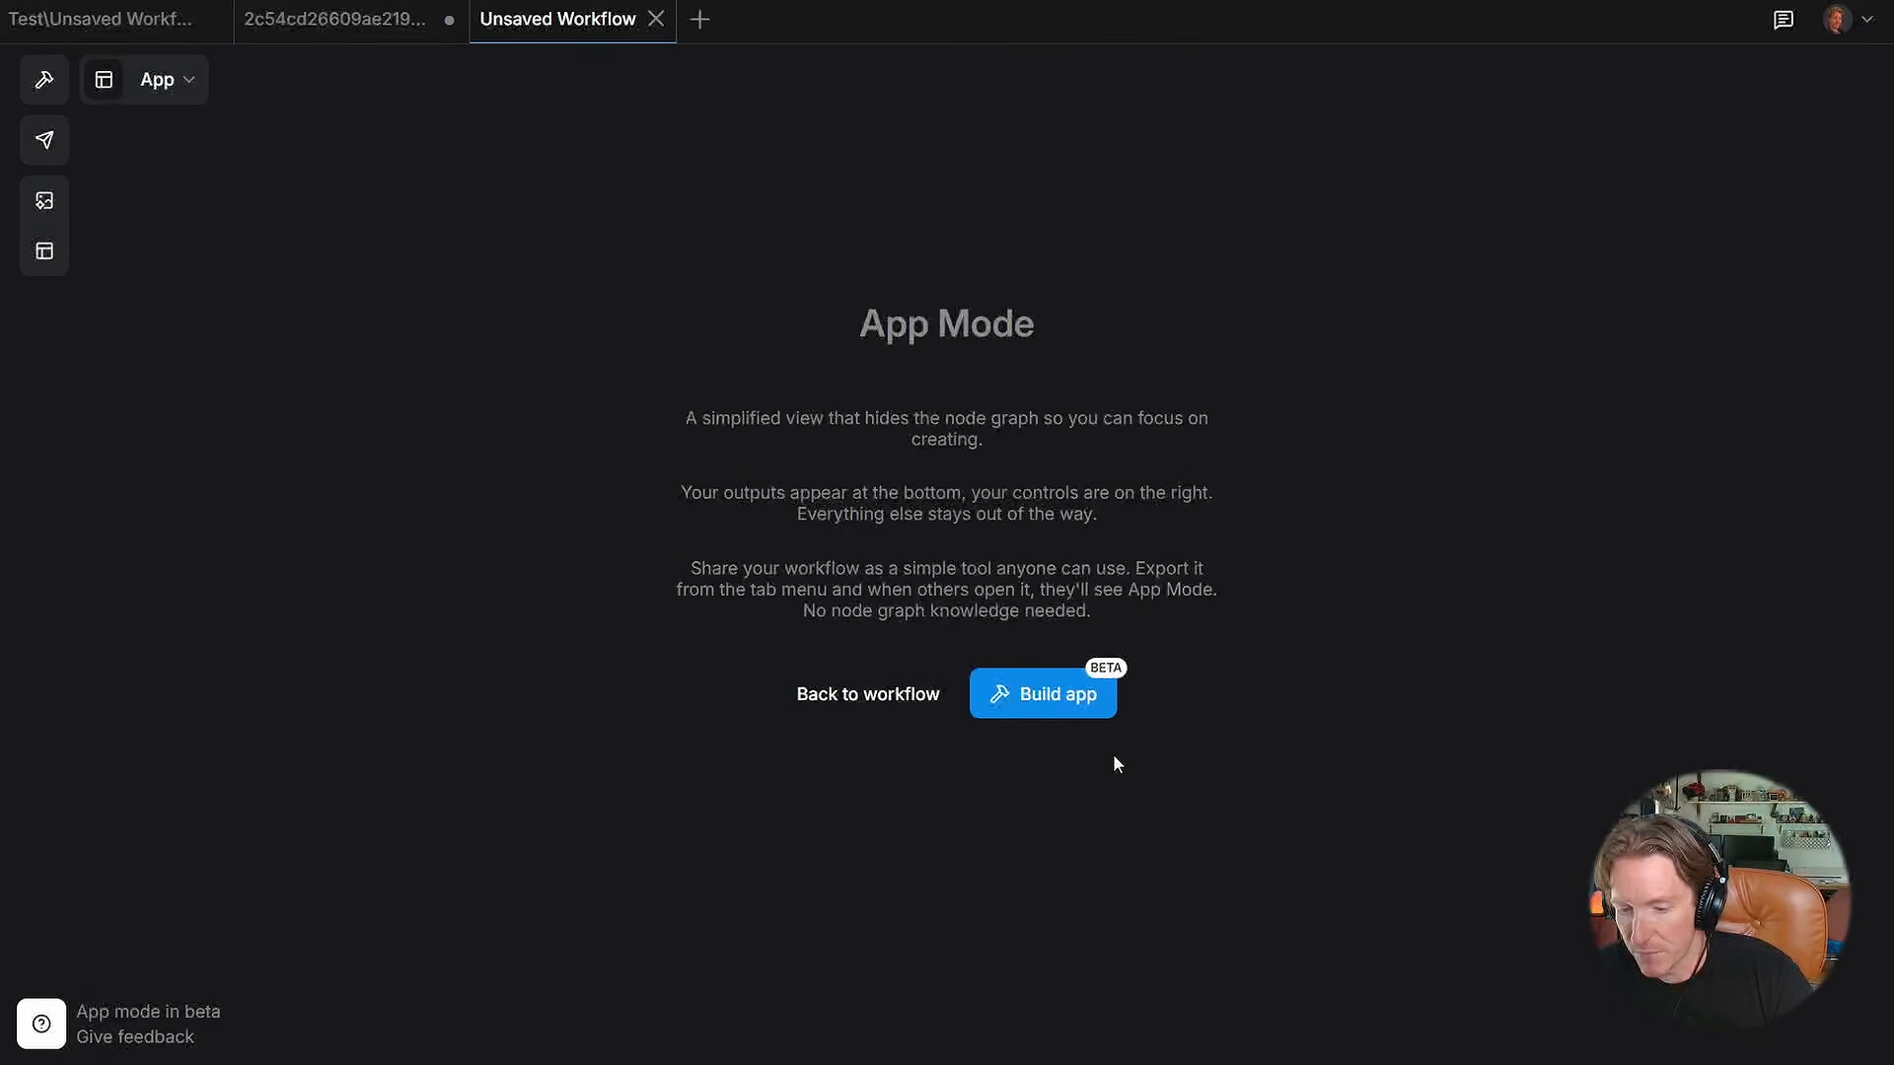
left_click(1049, 692)
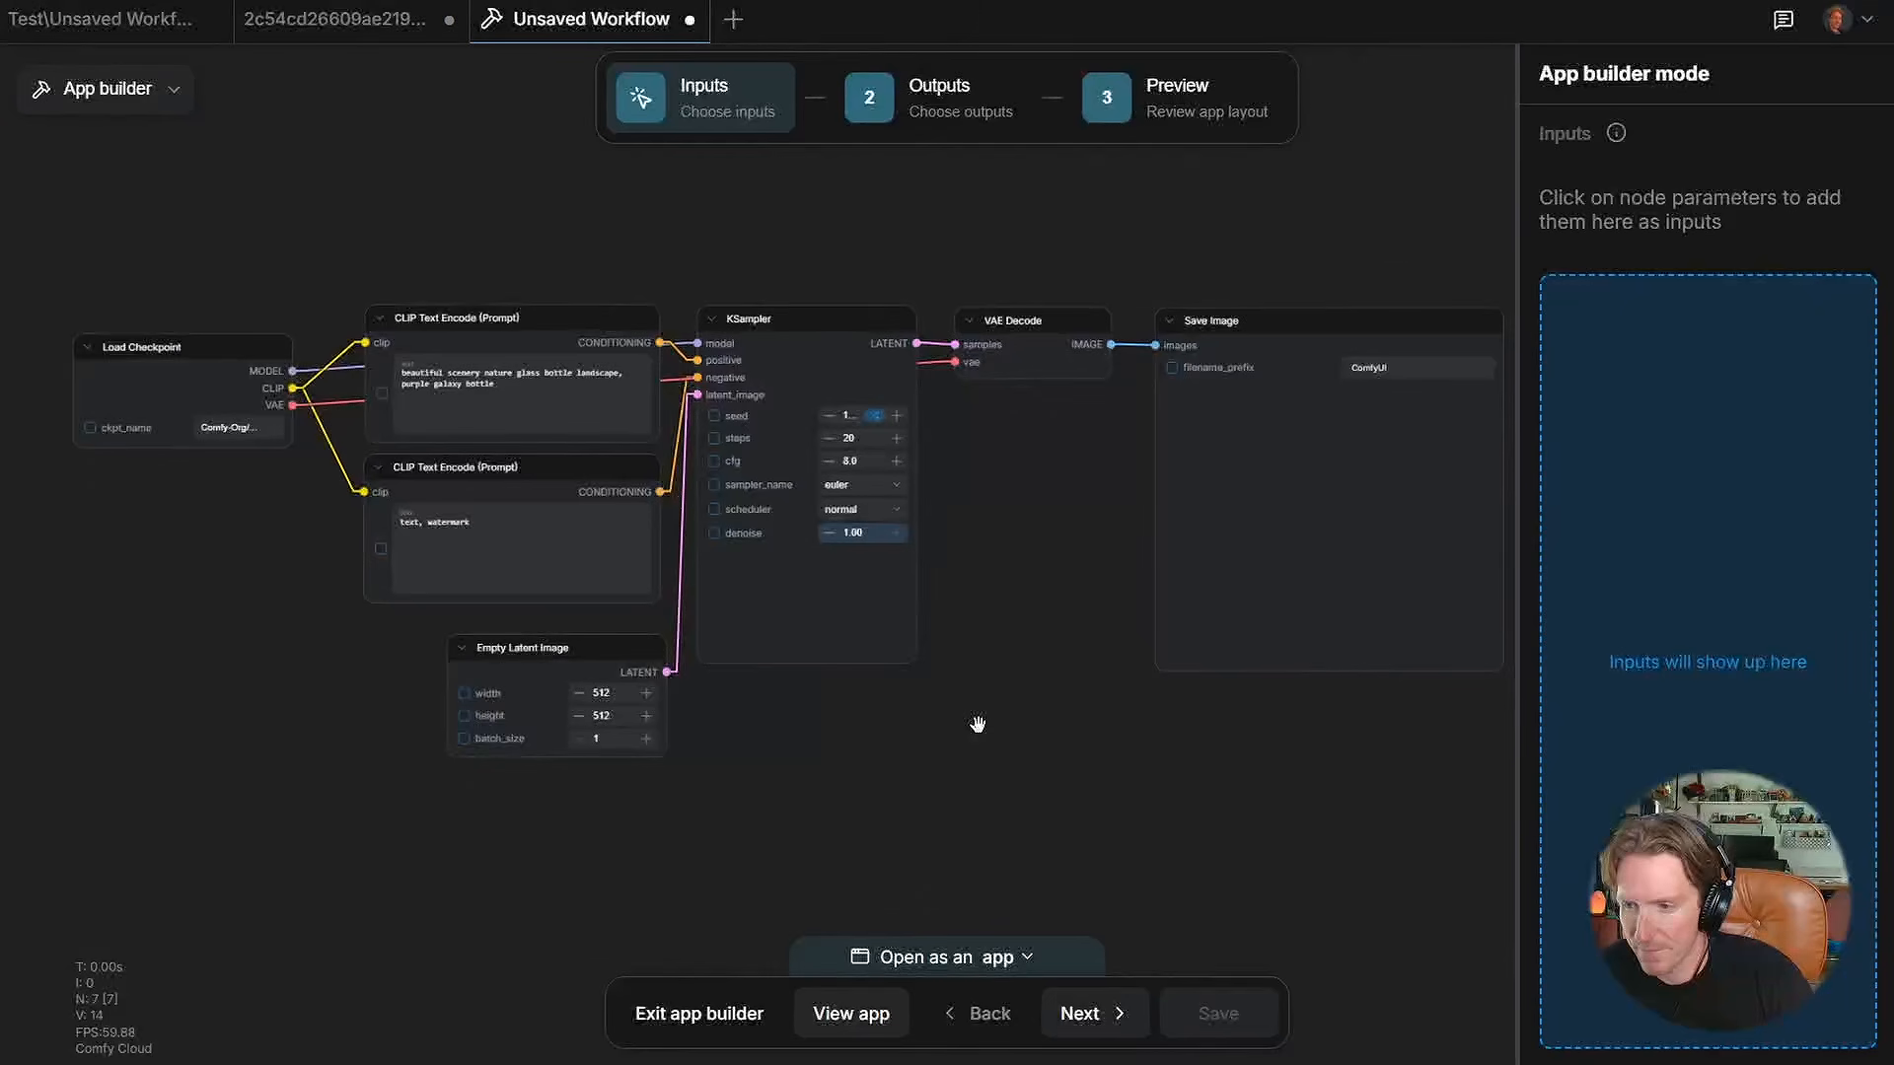
left_click_drag(978, 723, 942, 706)
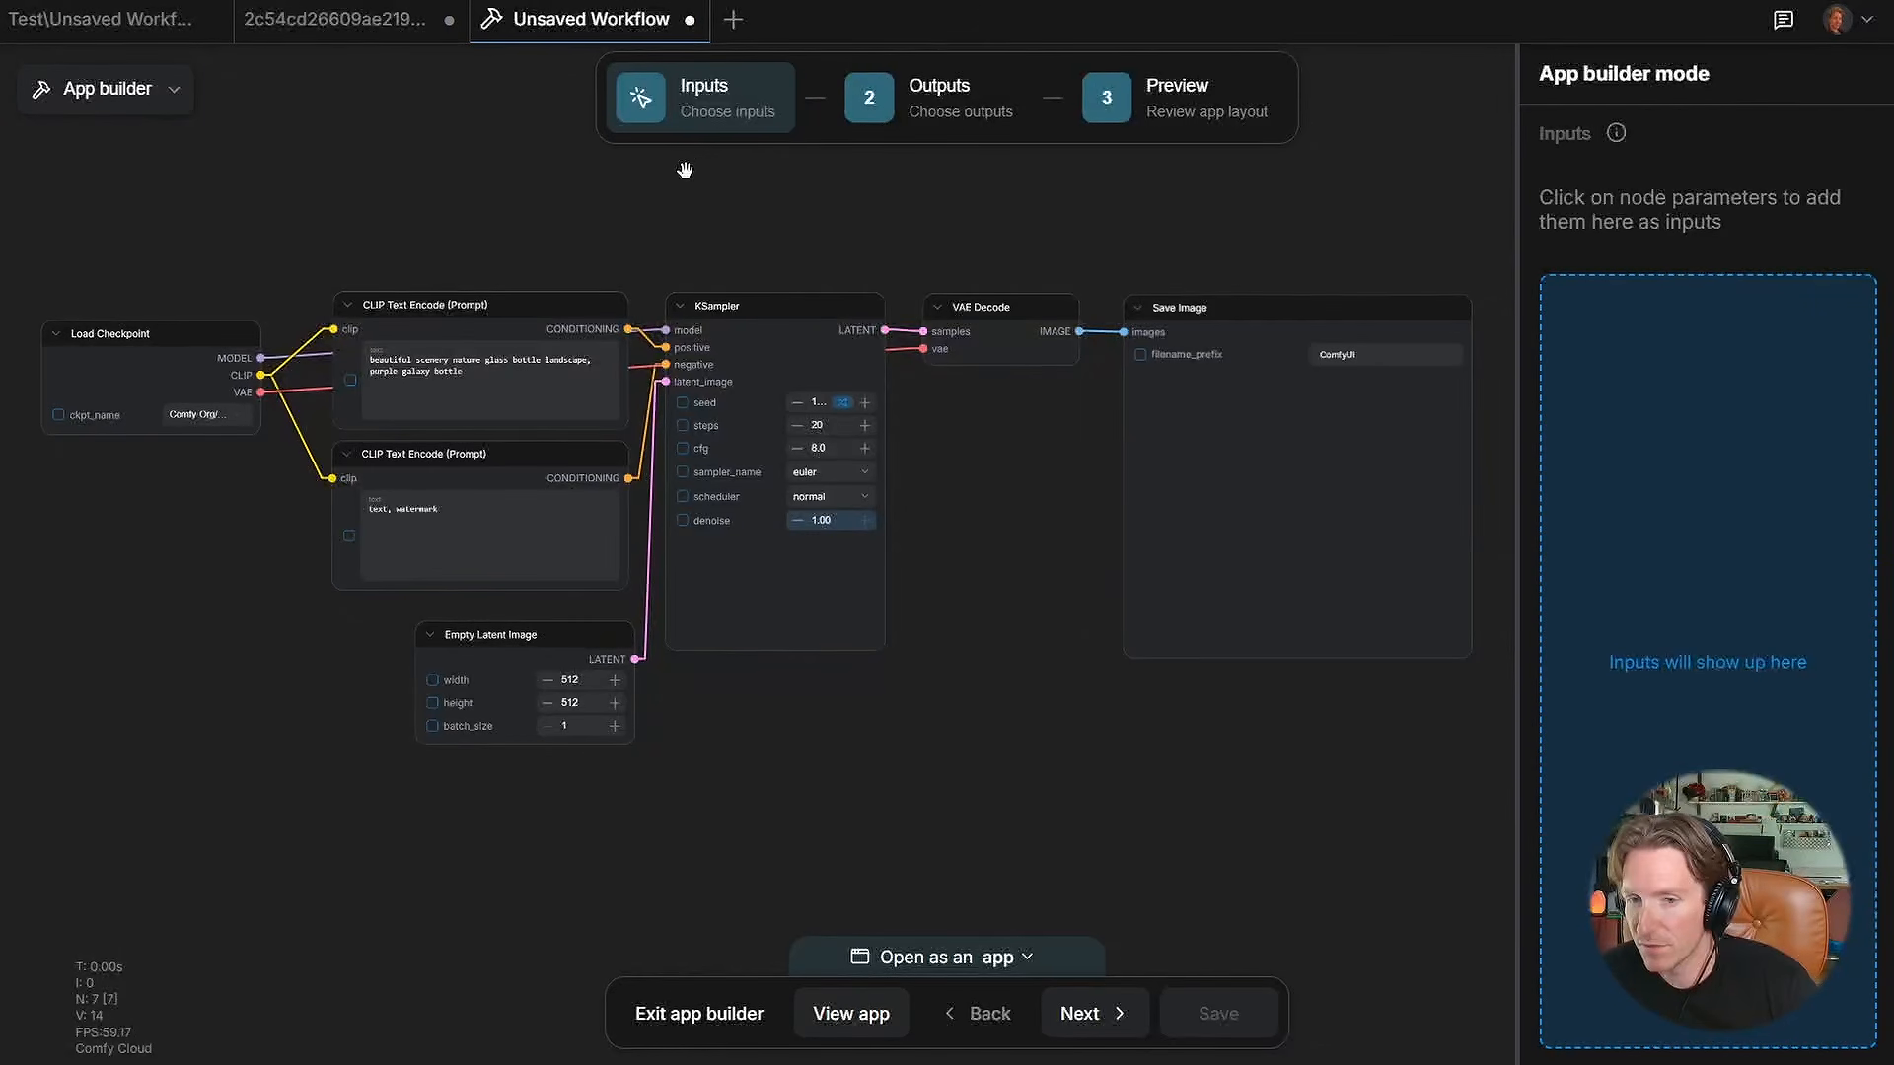
left_click(351, 384)
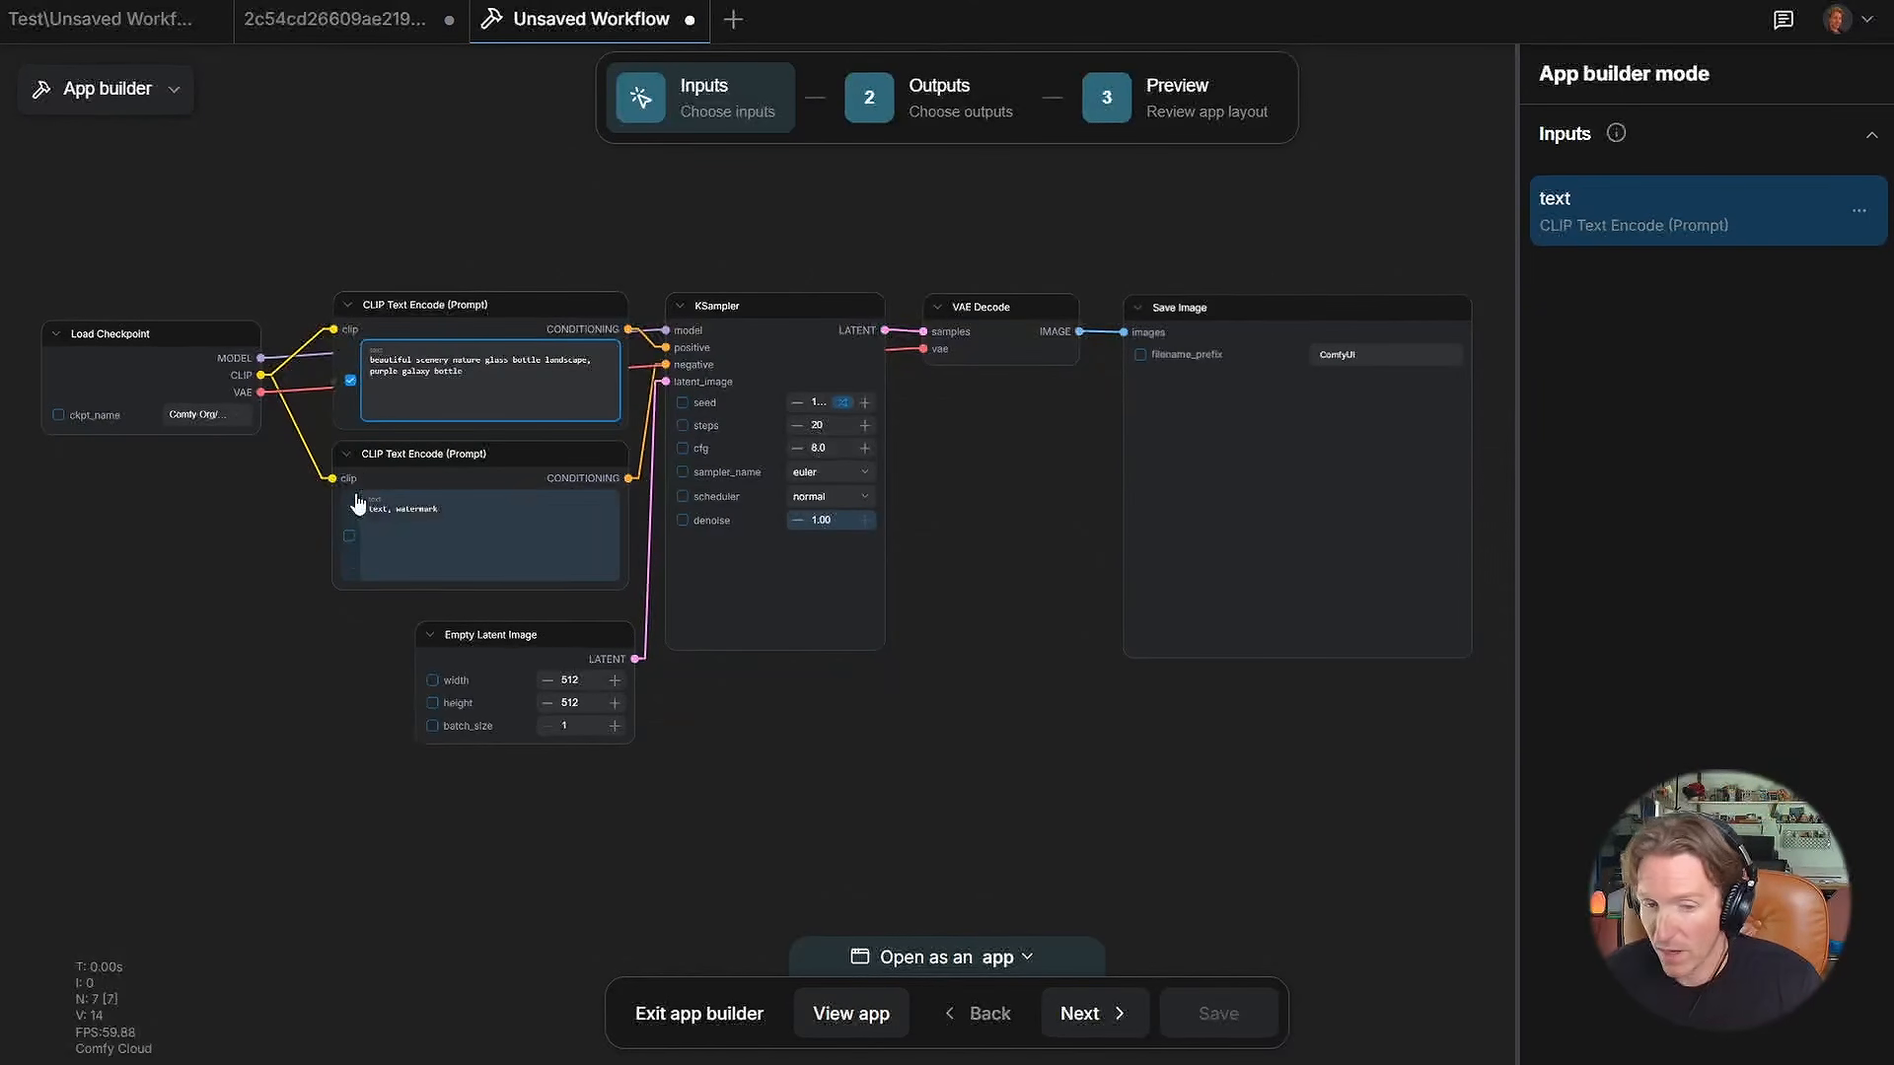
left_click(348, 536)
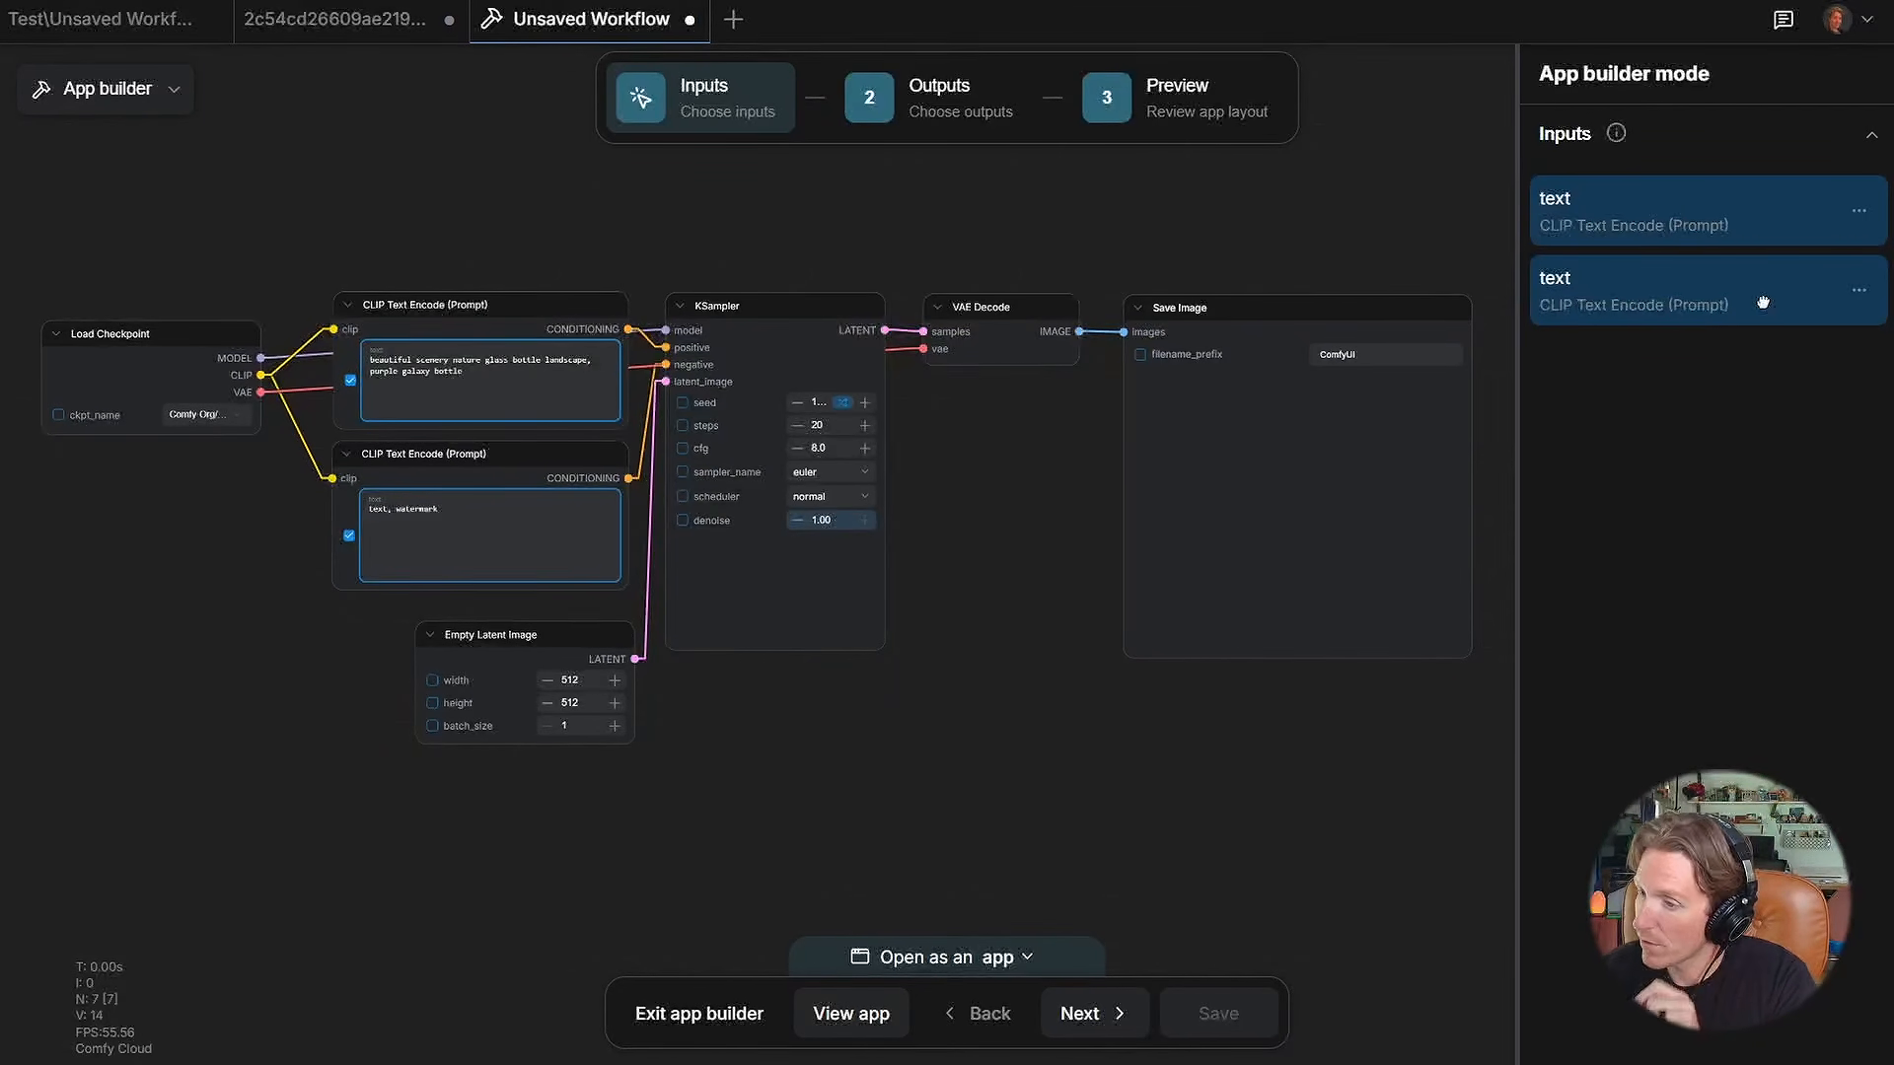
left_click_drag(1759, 305, 1767, 201)
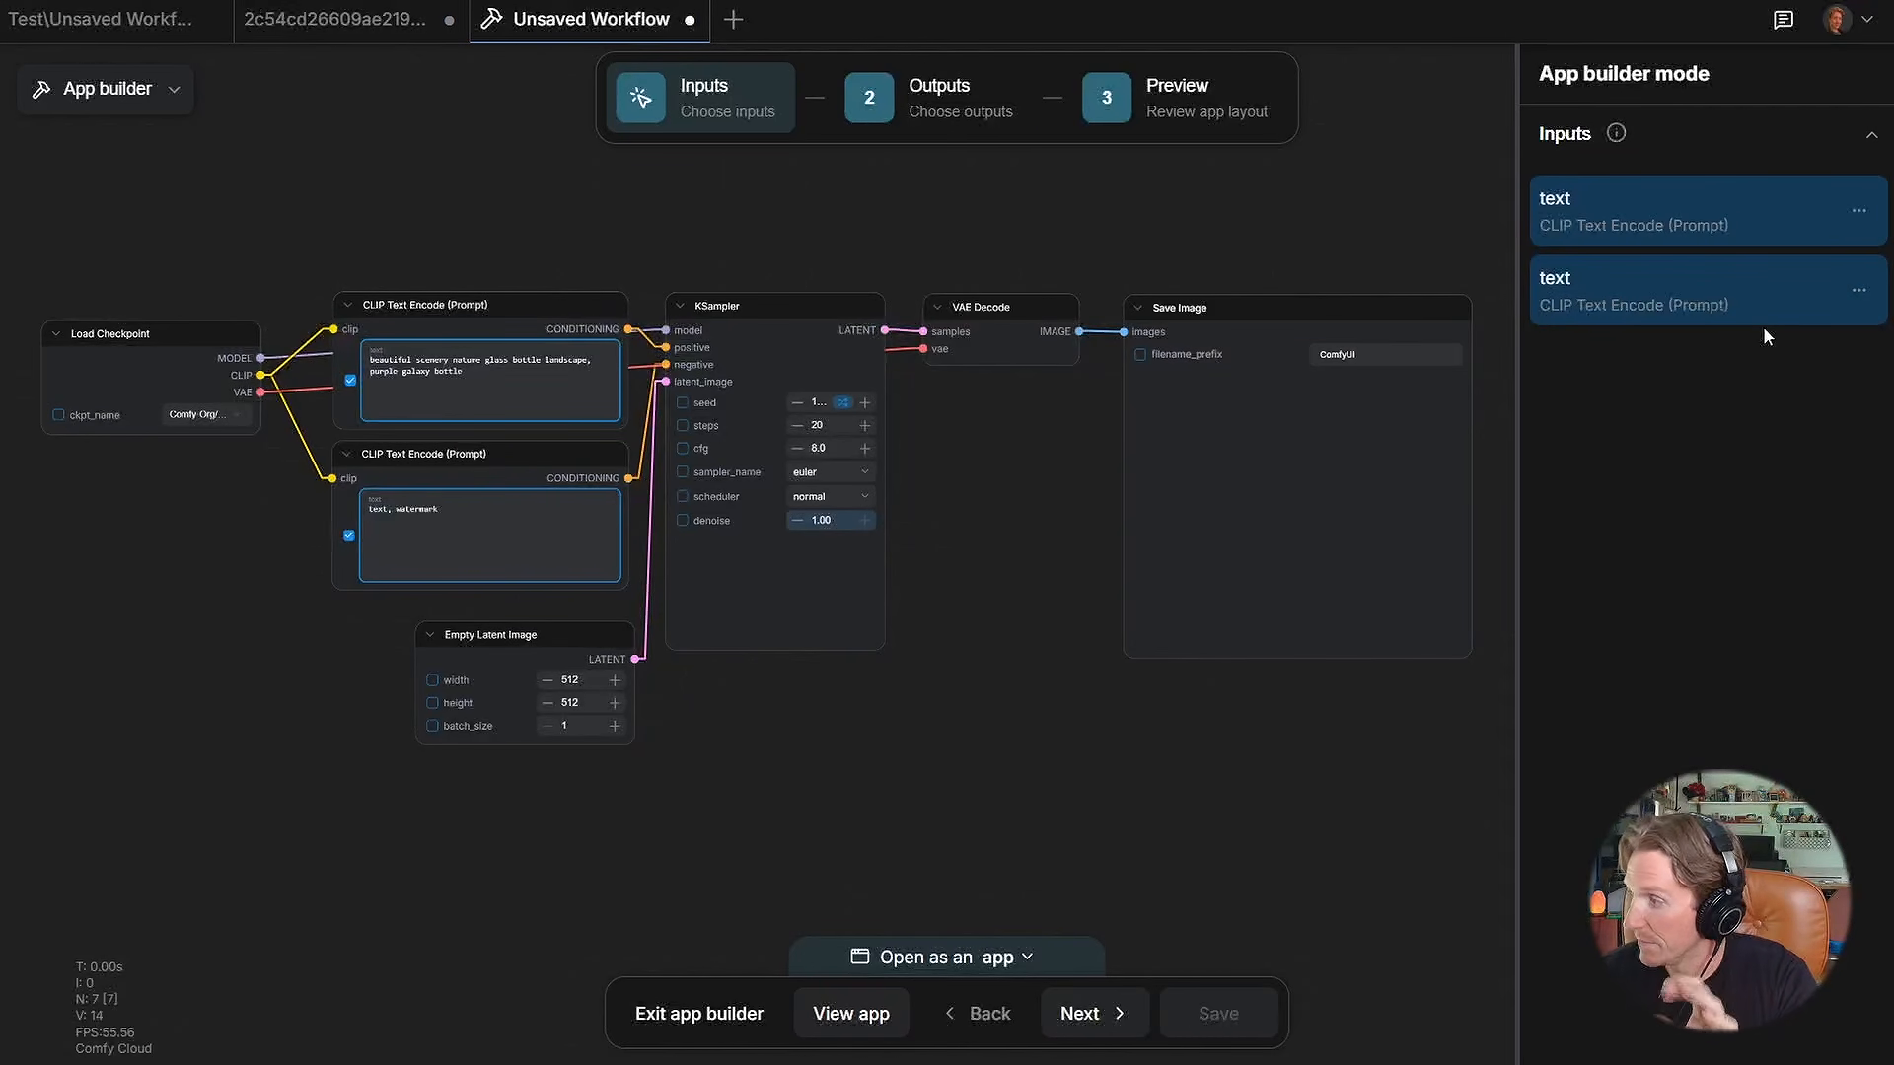
Step: Rename the first text input as Positive Prompt and the second as Negative Prompt
left_click(1859, 215)
left_click(1791, 284)
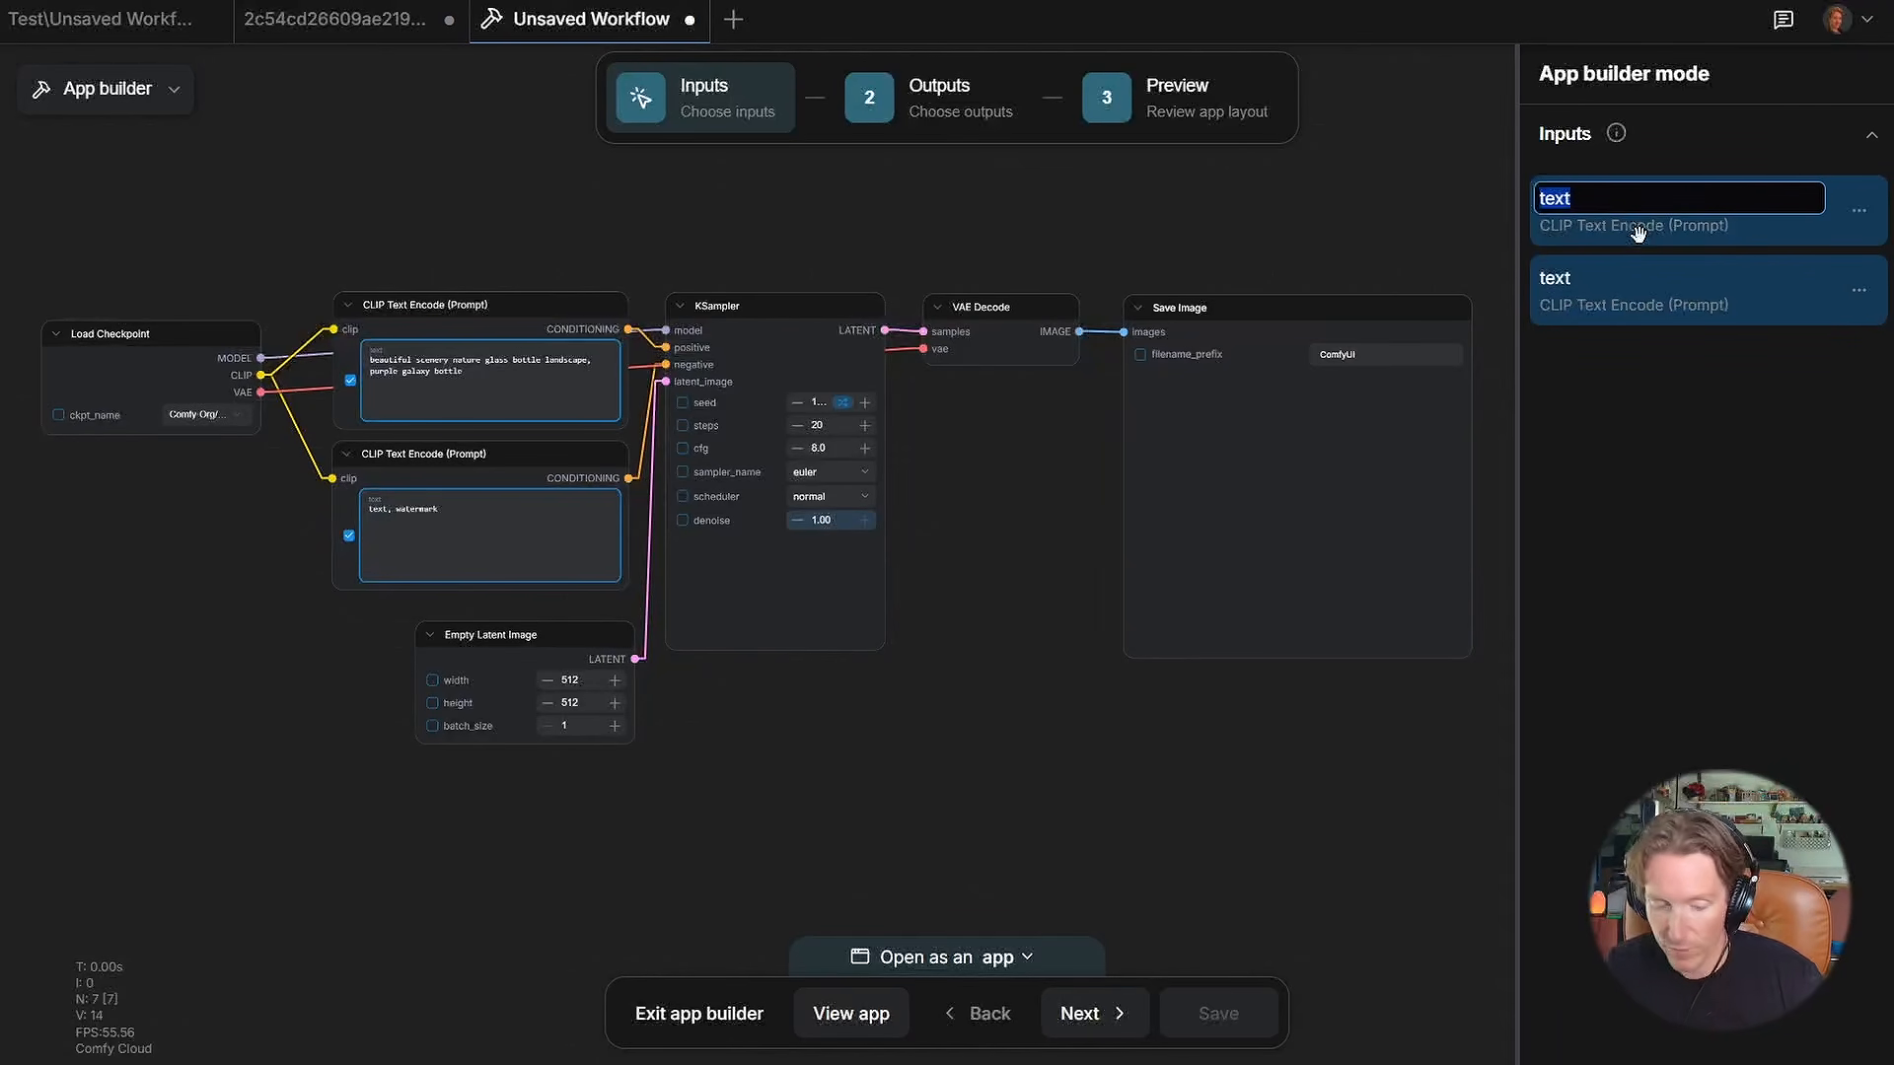
type("Positive ")
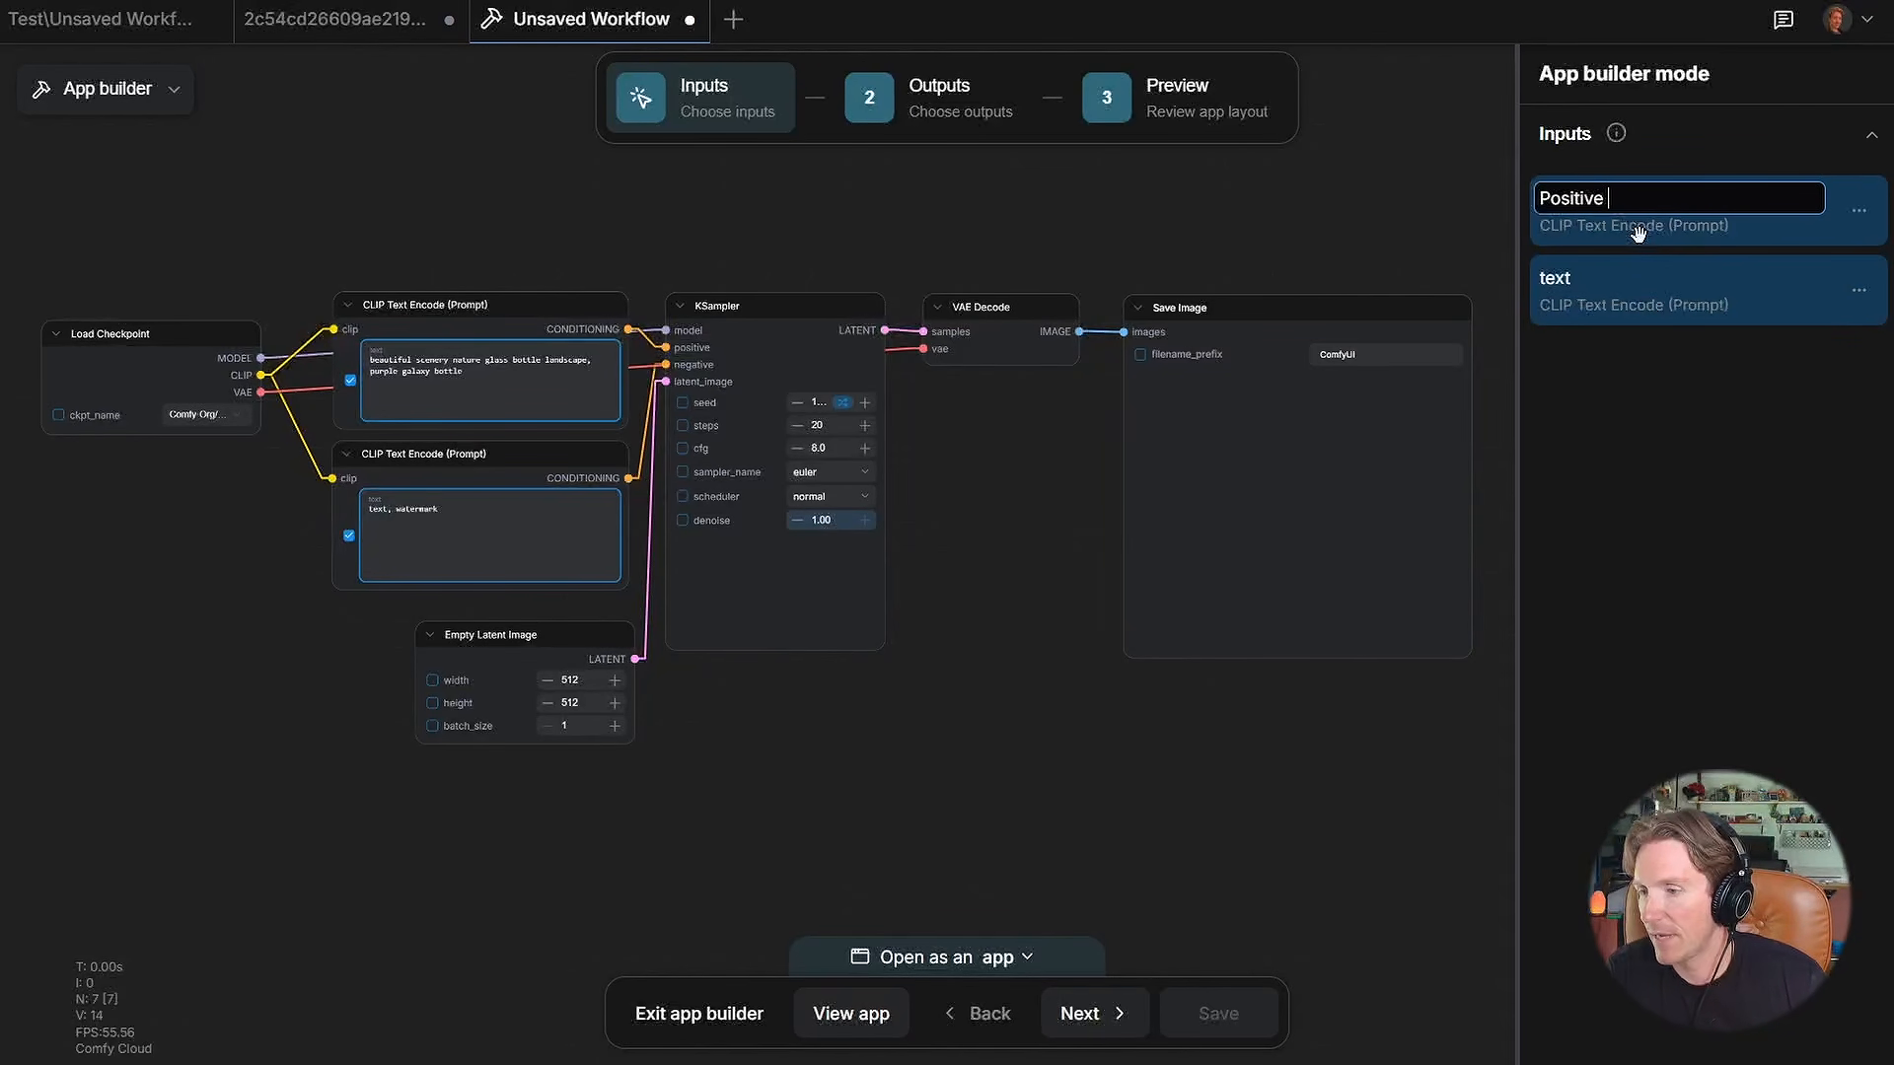
type("Prompt")
key("Return")
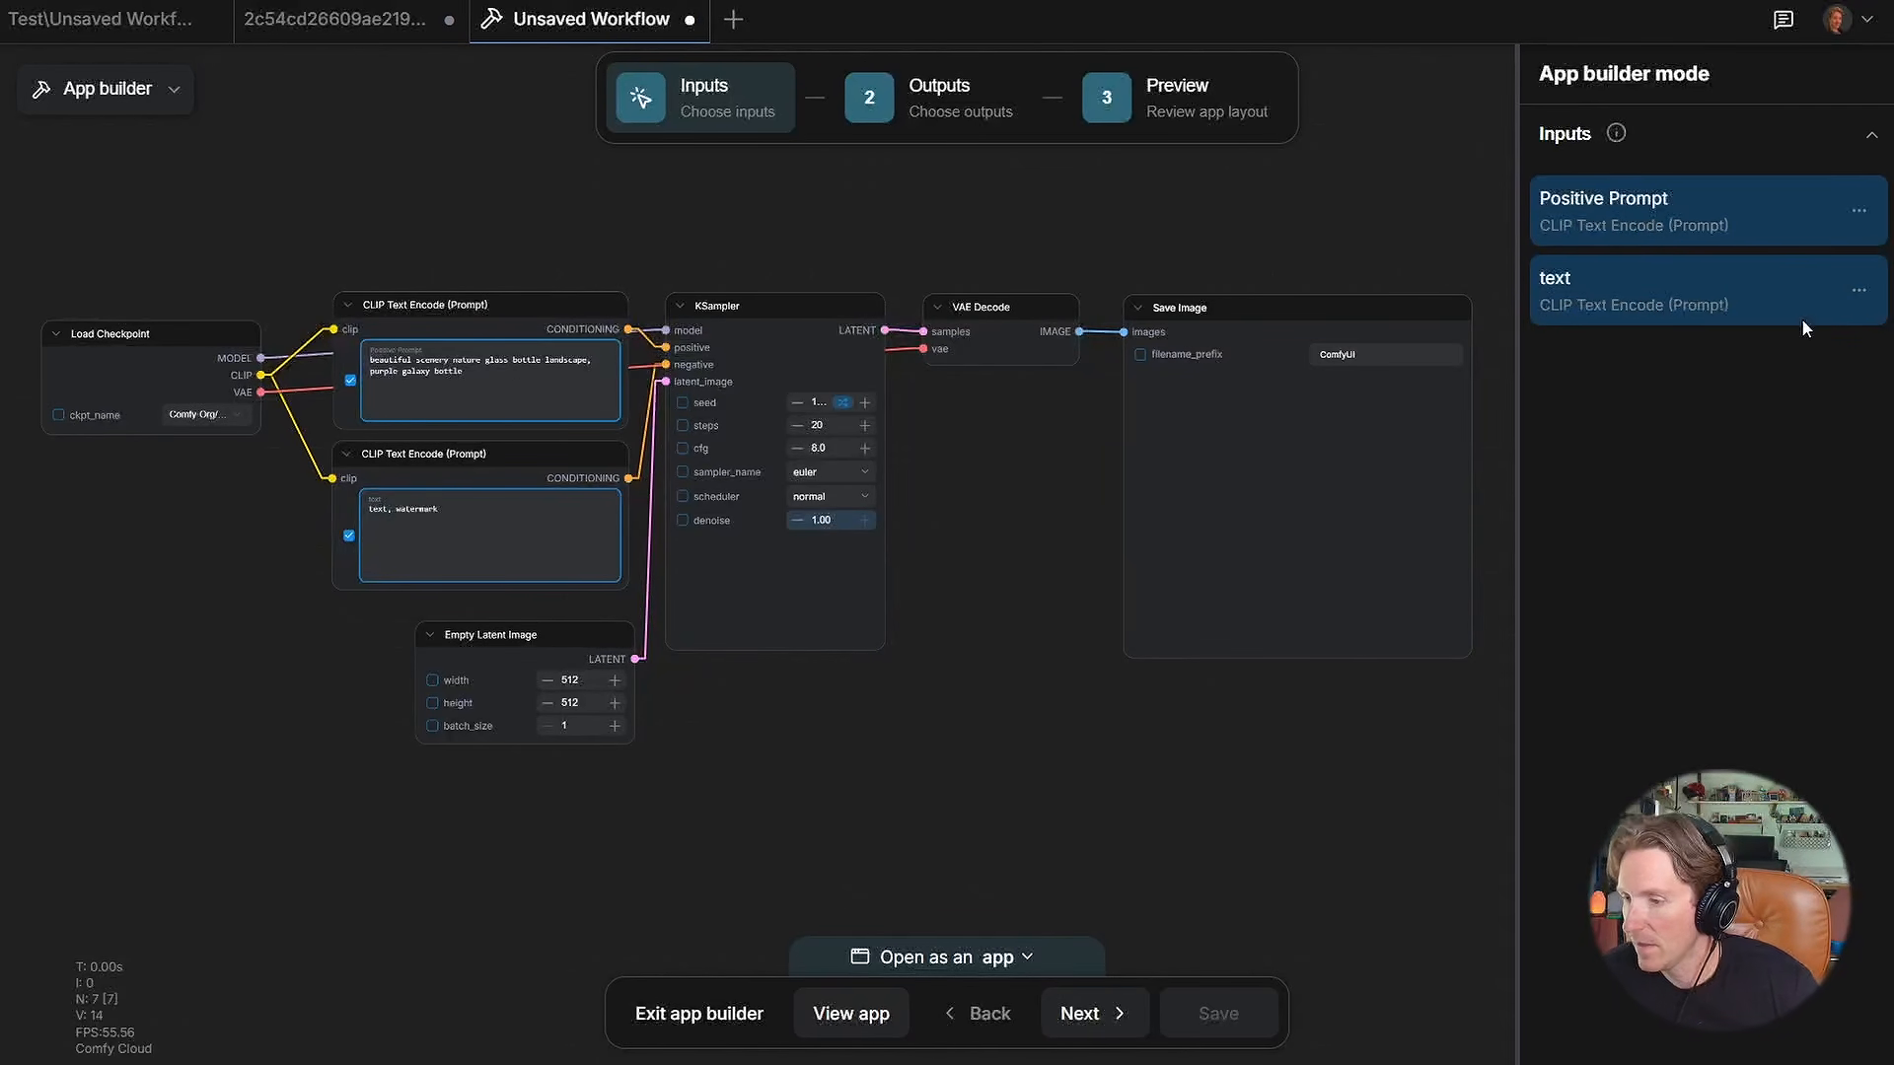
left_click(1862, 293)
left_click(1815, 365)
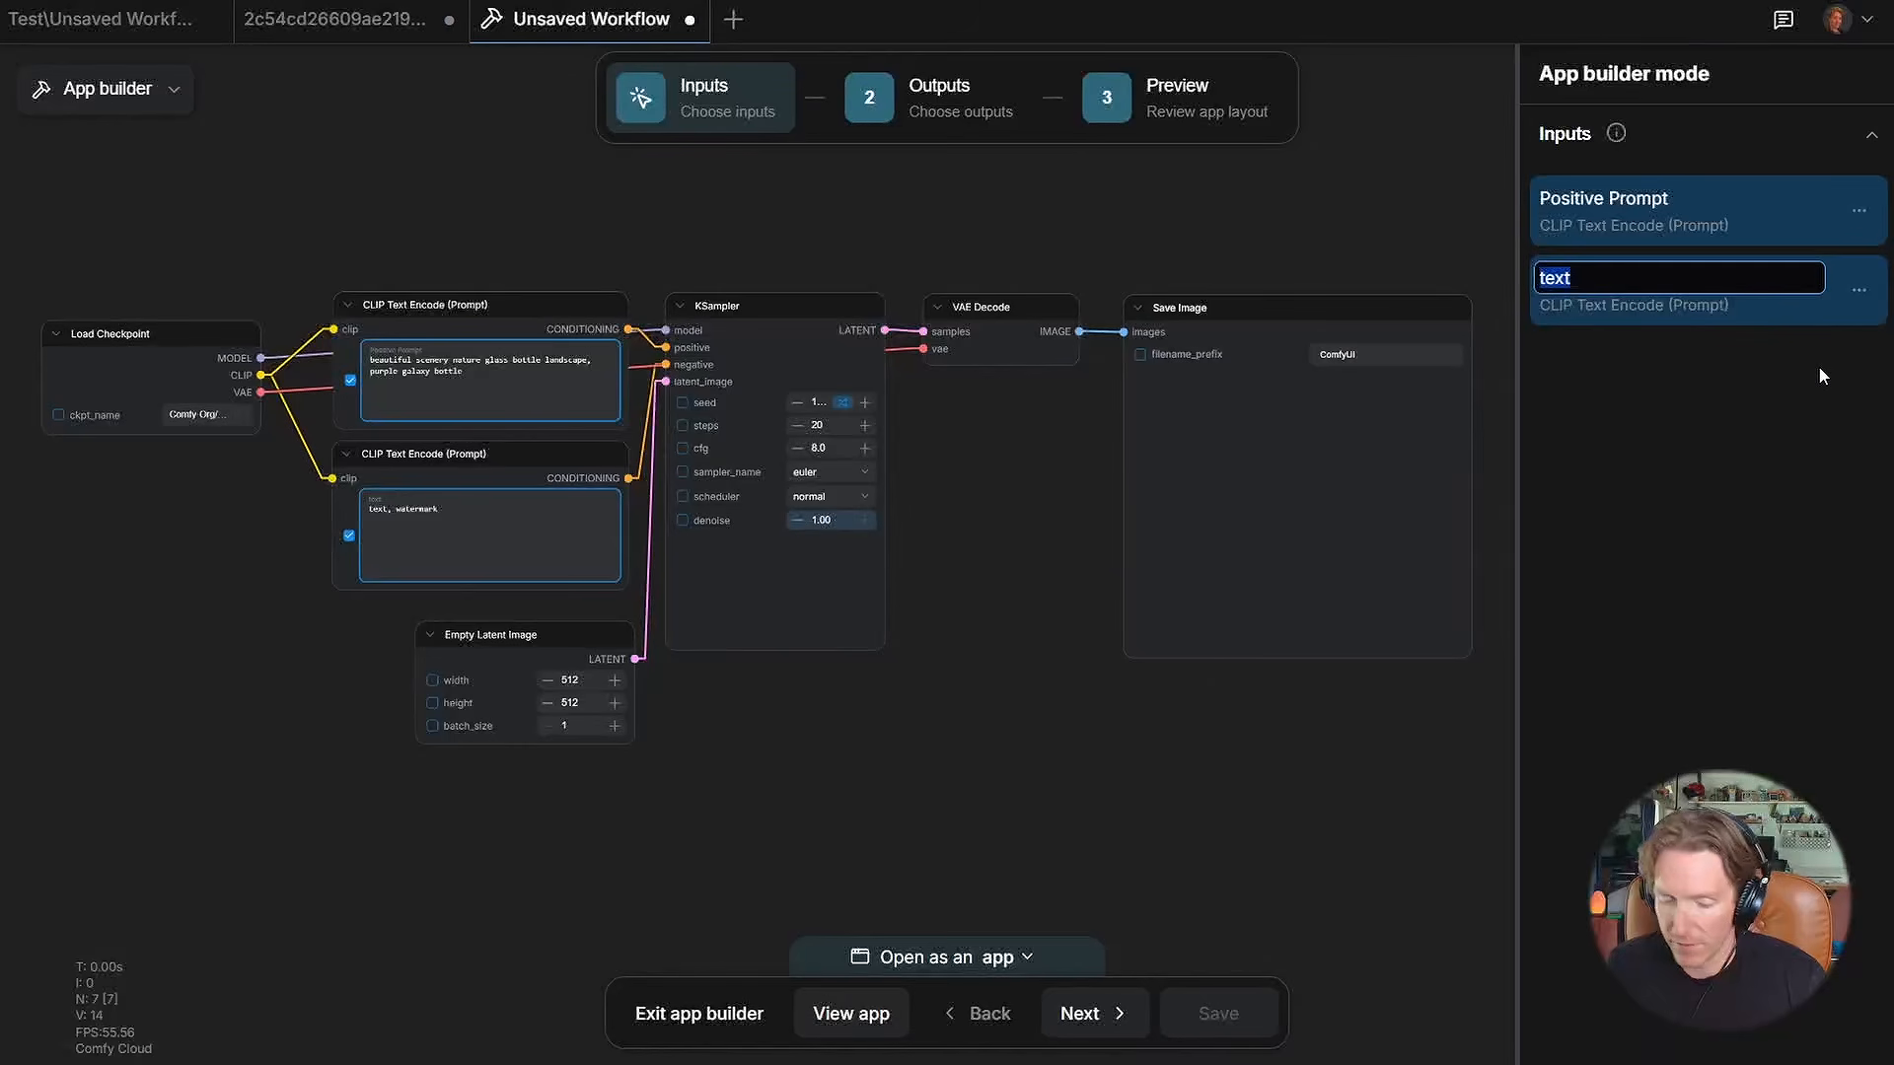
type("Negative Prompt")
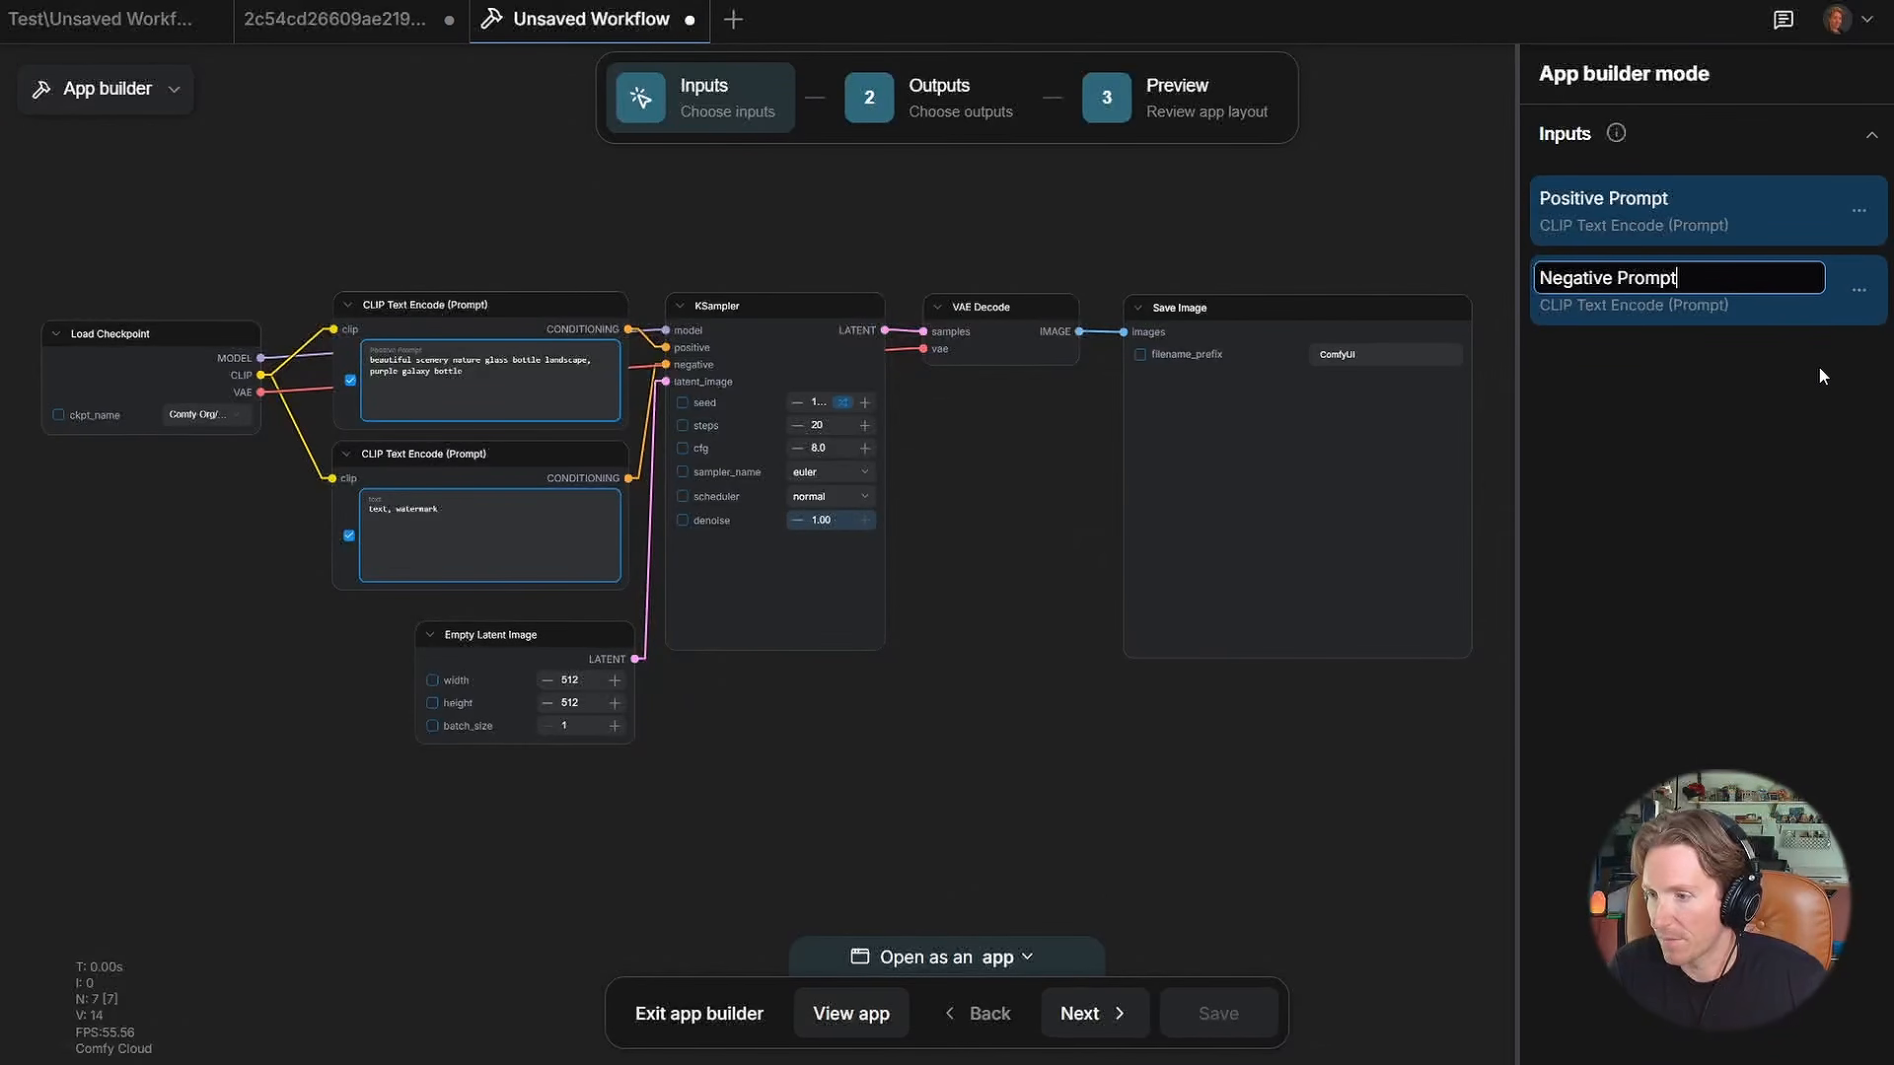
key("Return")
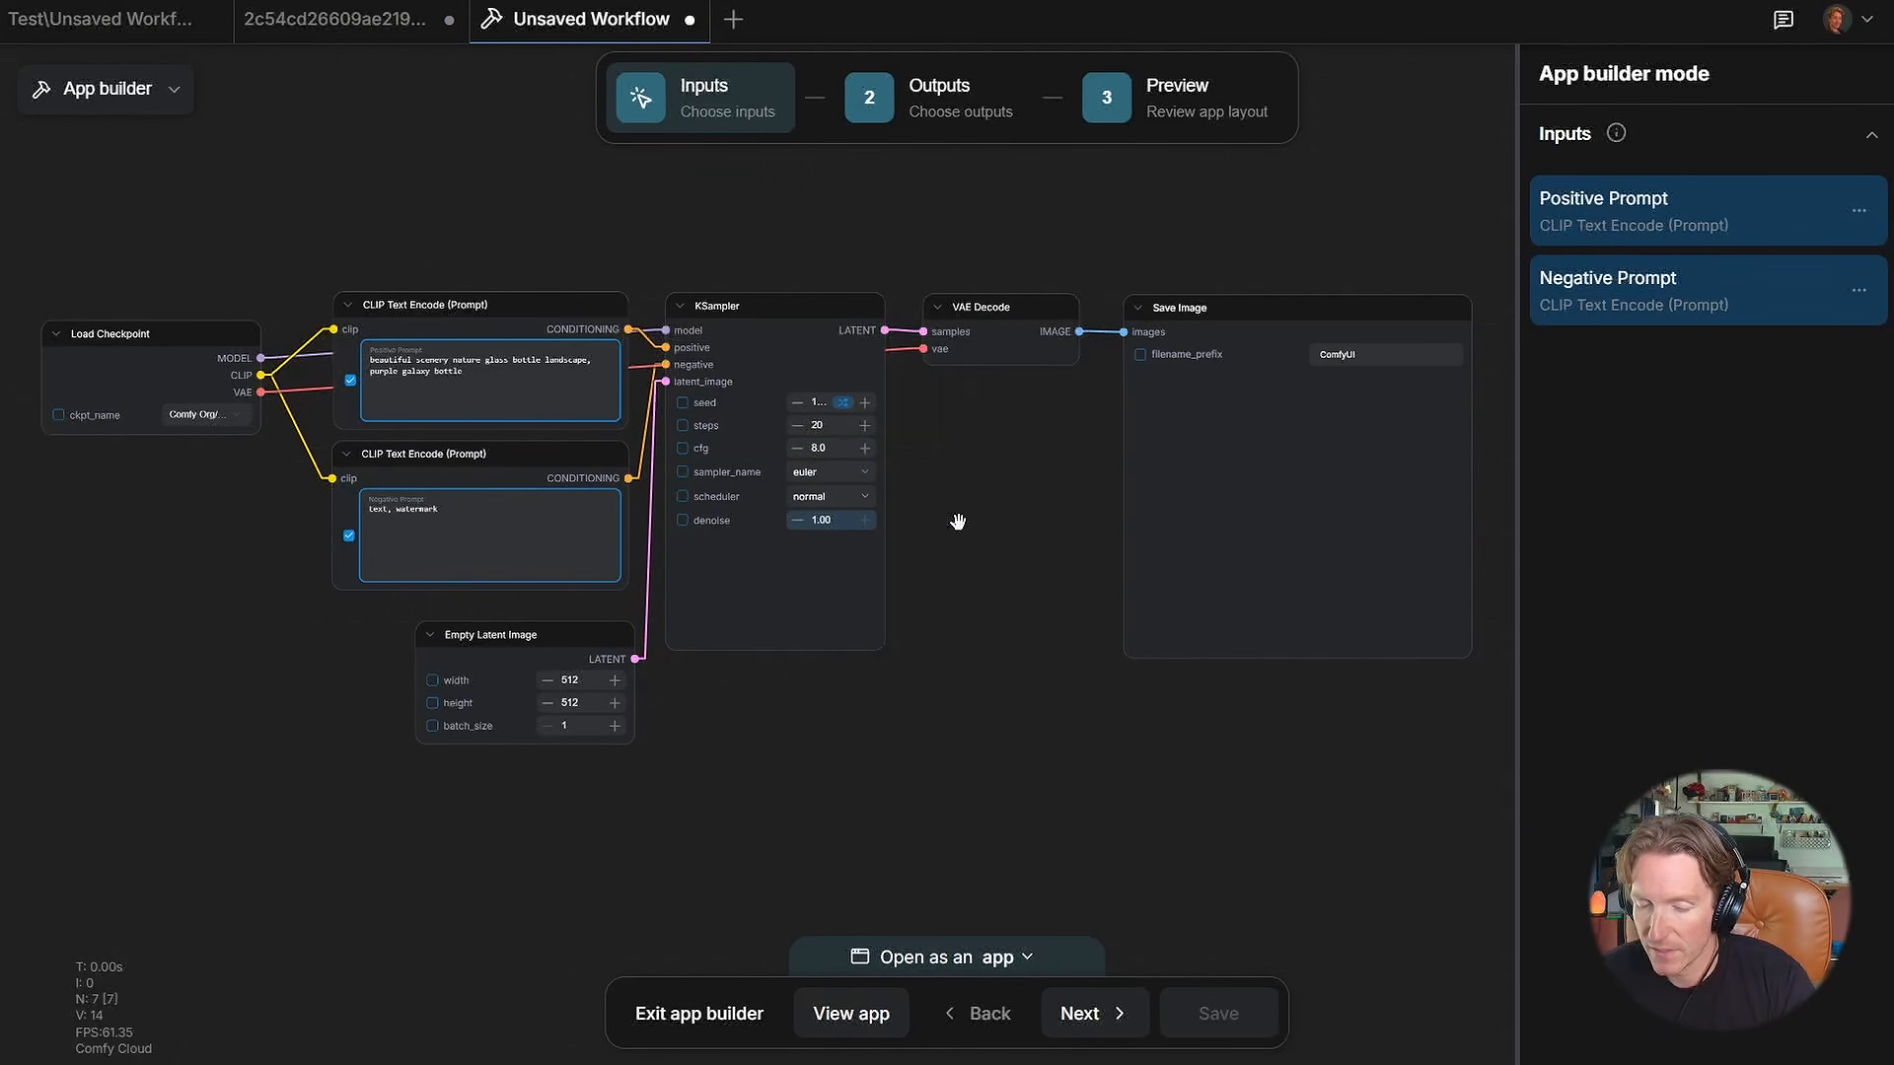
Step: Add the Empty Latent Image width and height as app inputs and choose the Save Image node as output
left_click(432, 680)
left_click(432, 703)
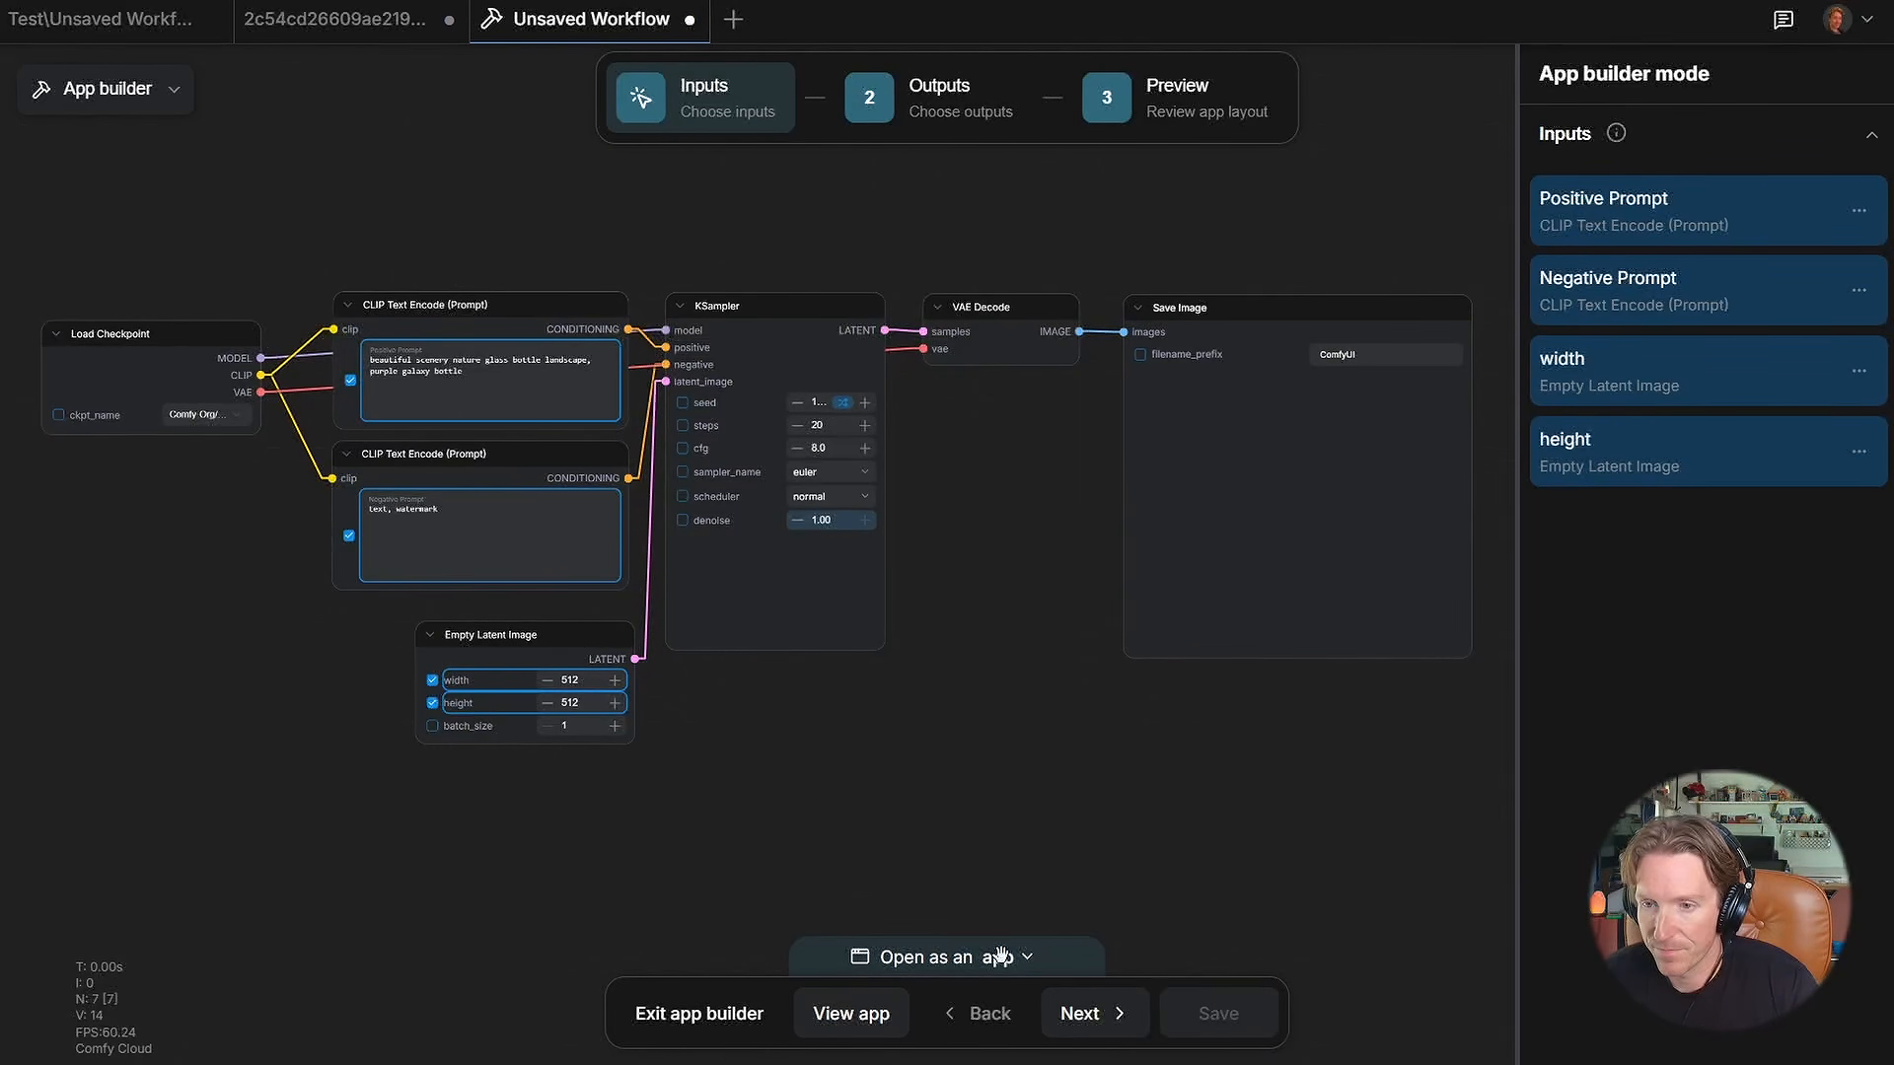
left_click(1088, 1023)
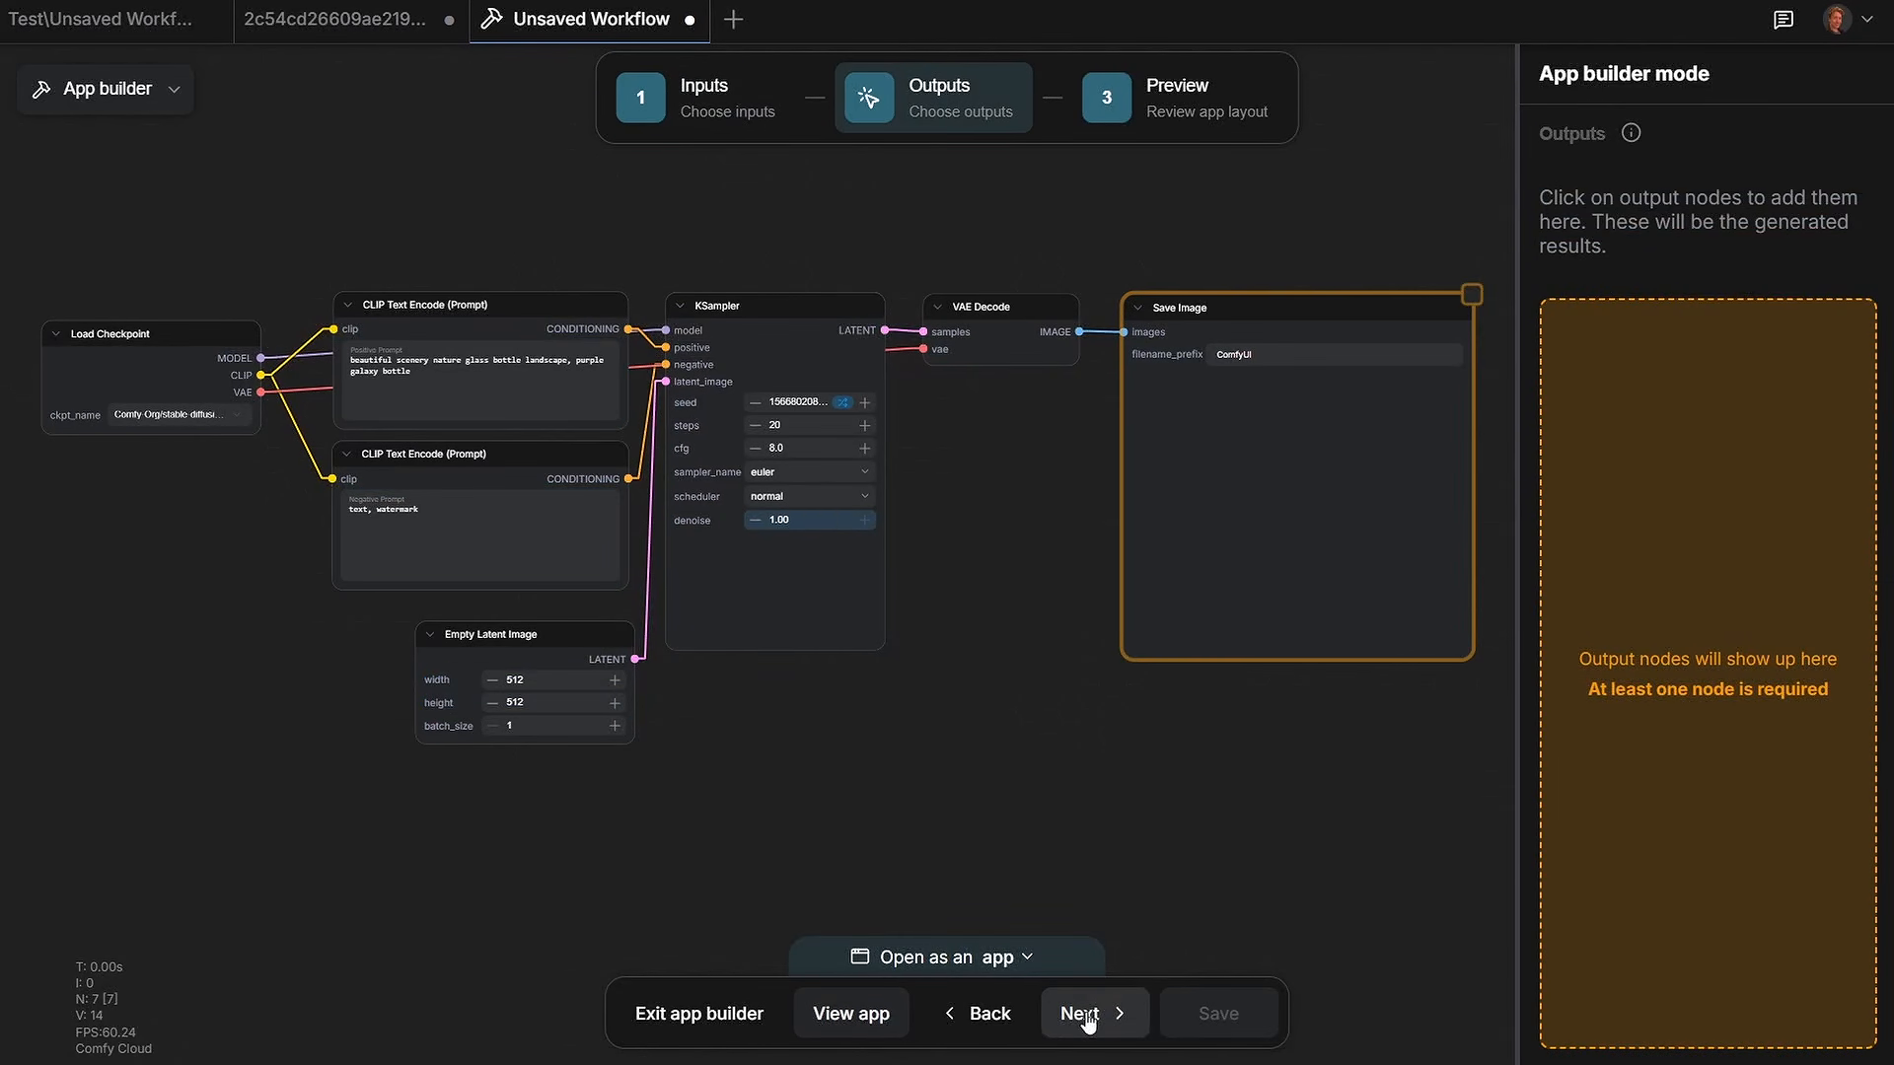
left_click(1472, 296)
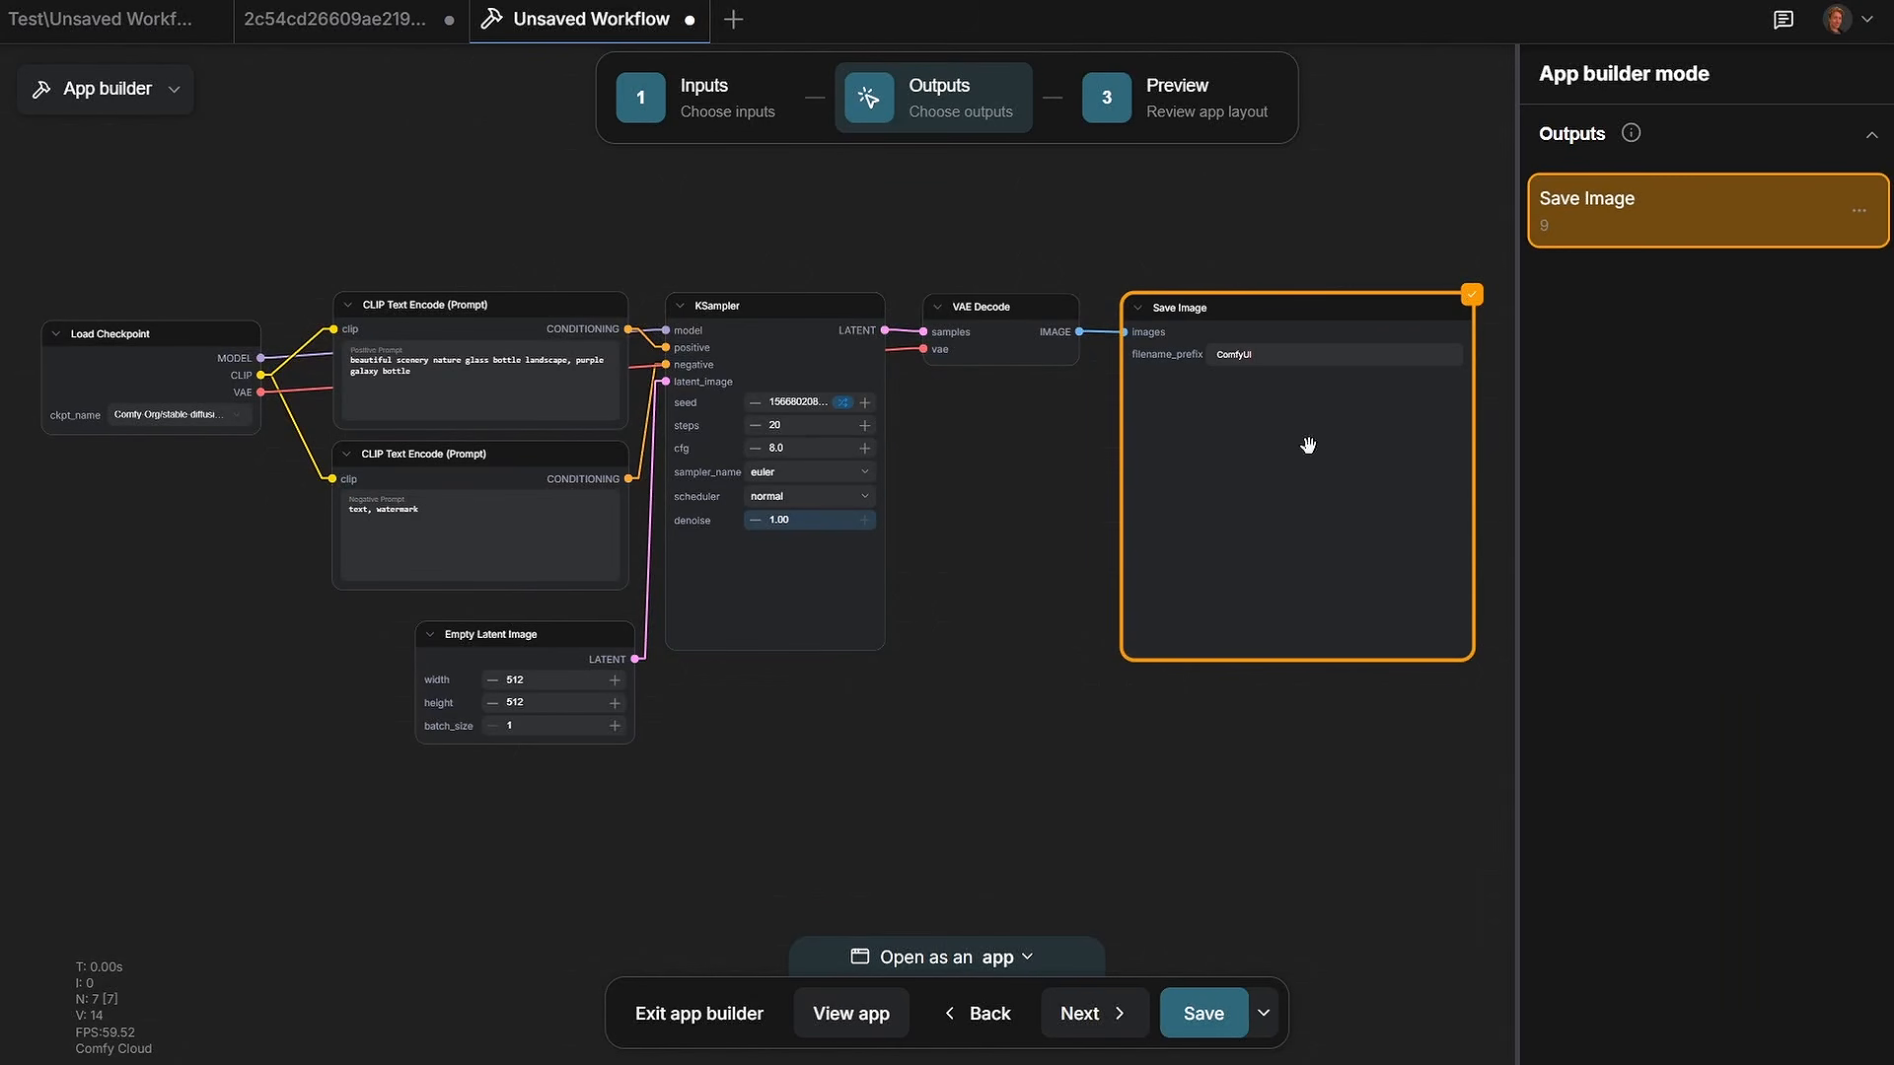
left_click(1860, 212)
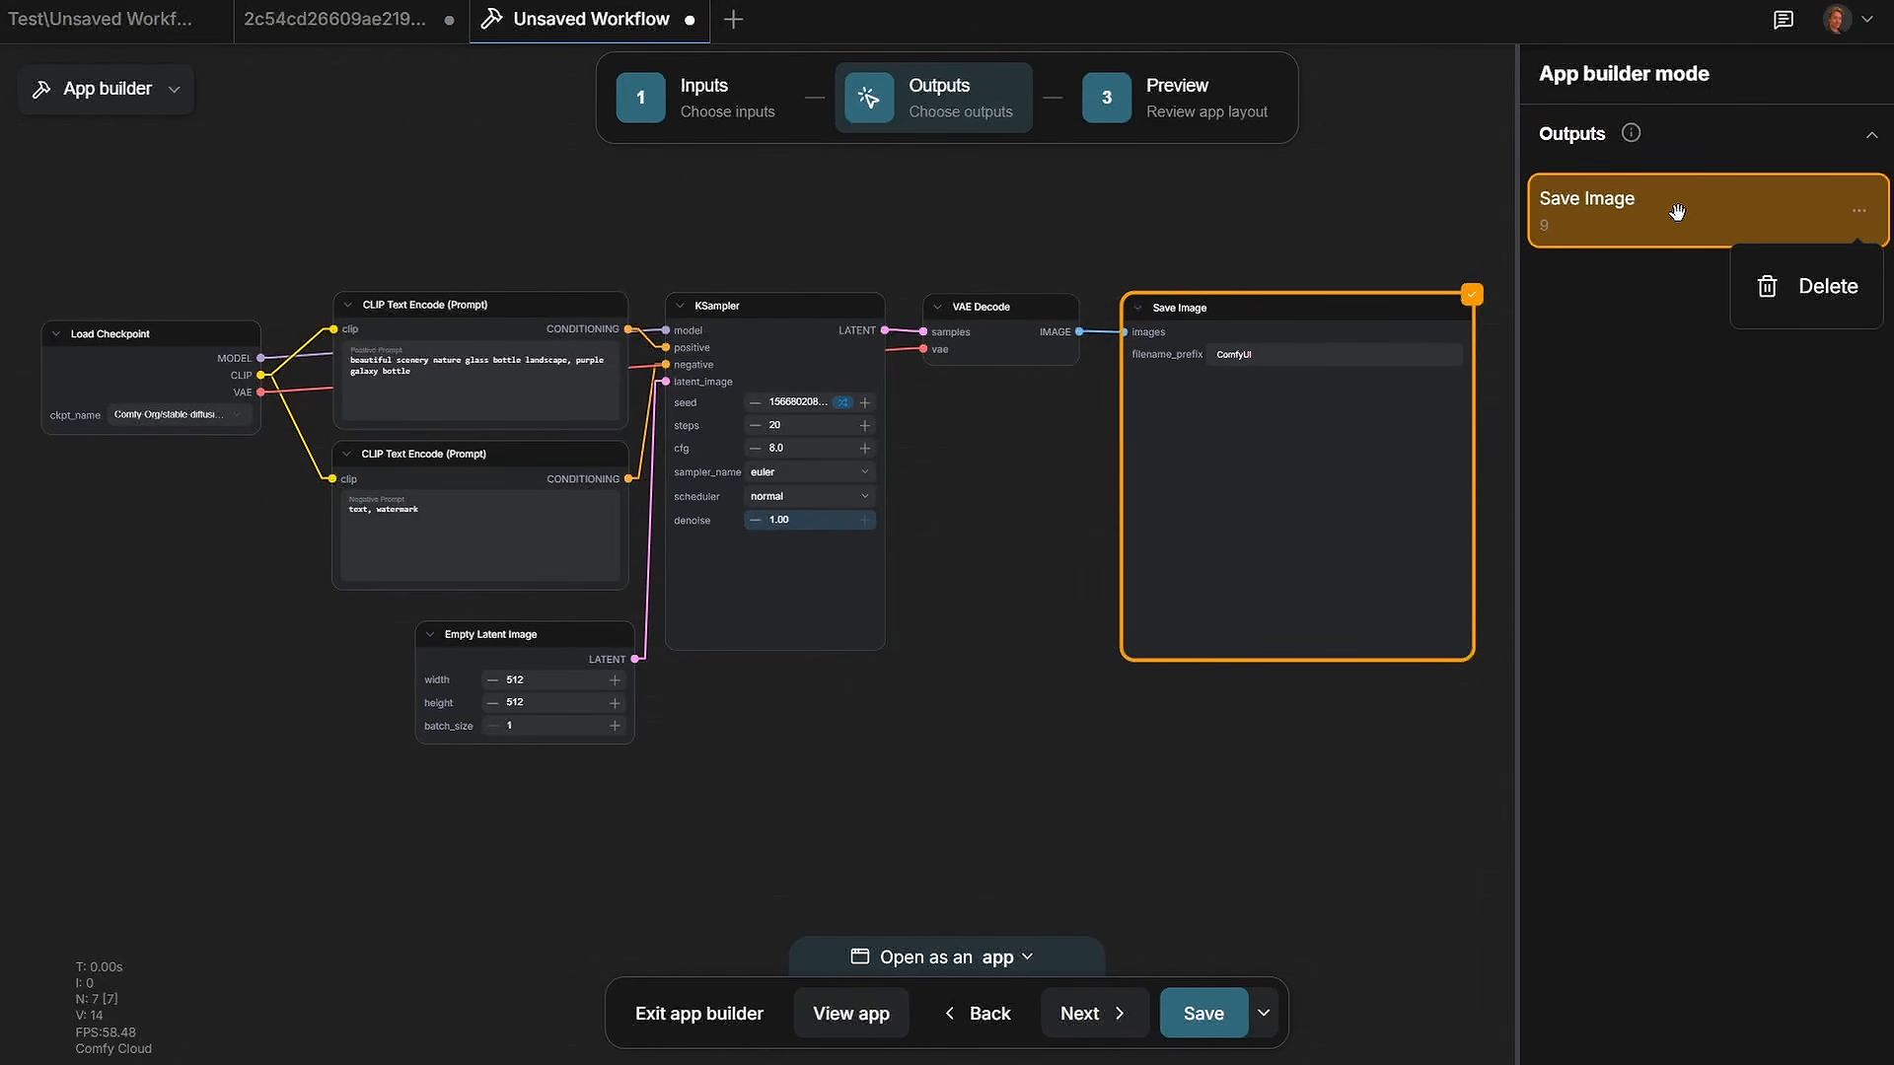
left_click(1507, 480)
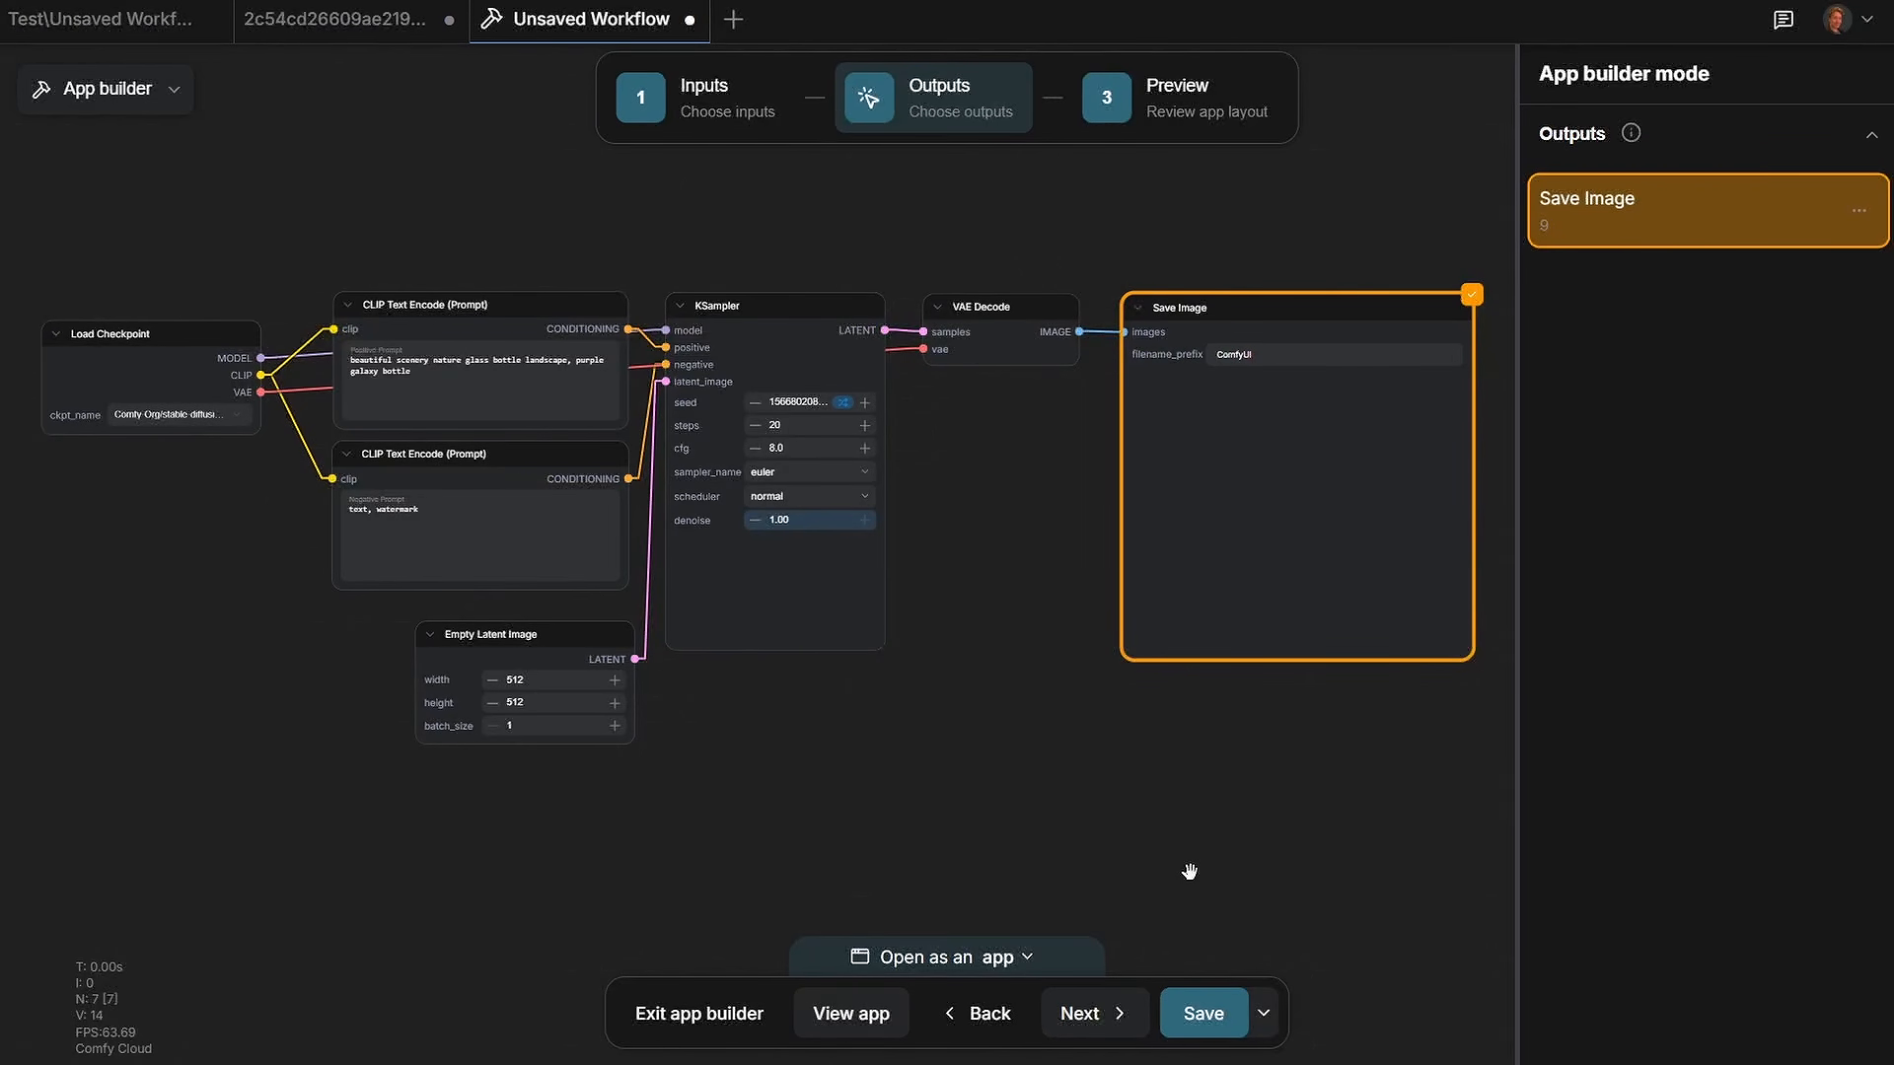
Step: Preview the app layout, check the options for the width input, and save the app
left_click(1085, 1013)
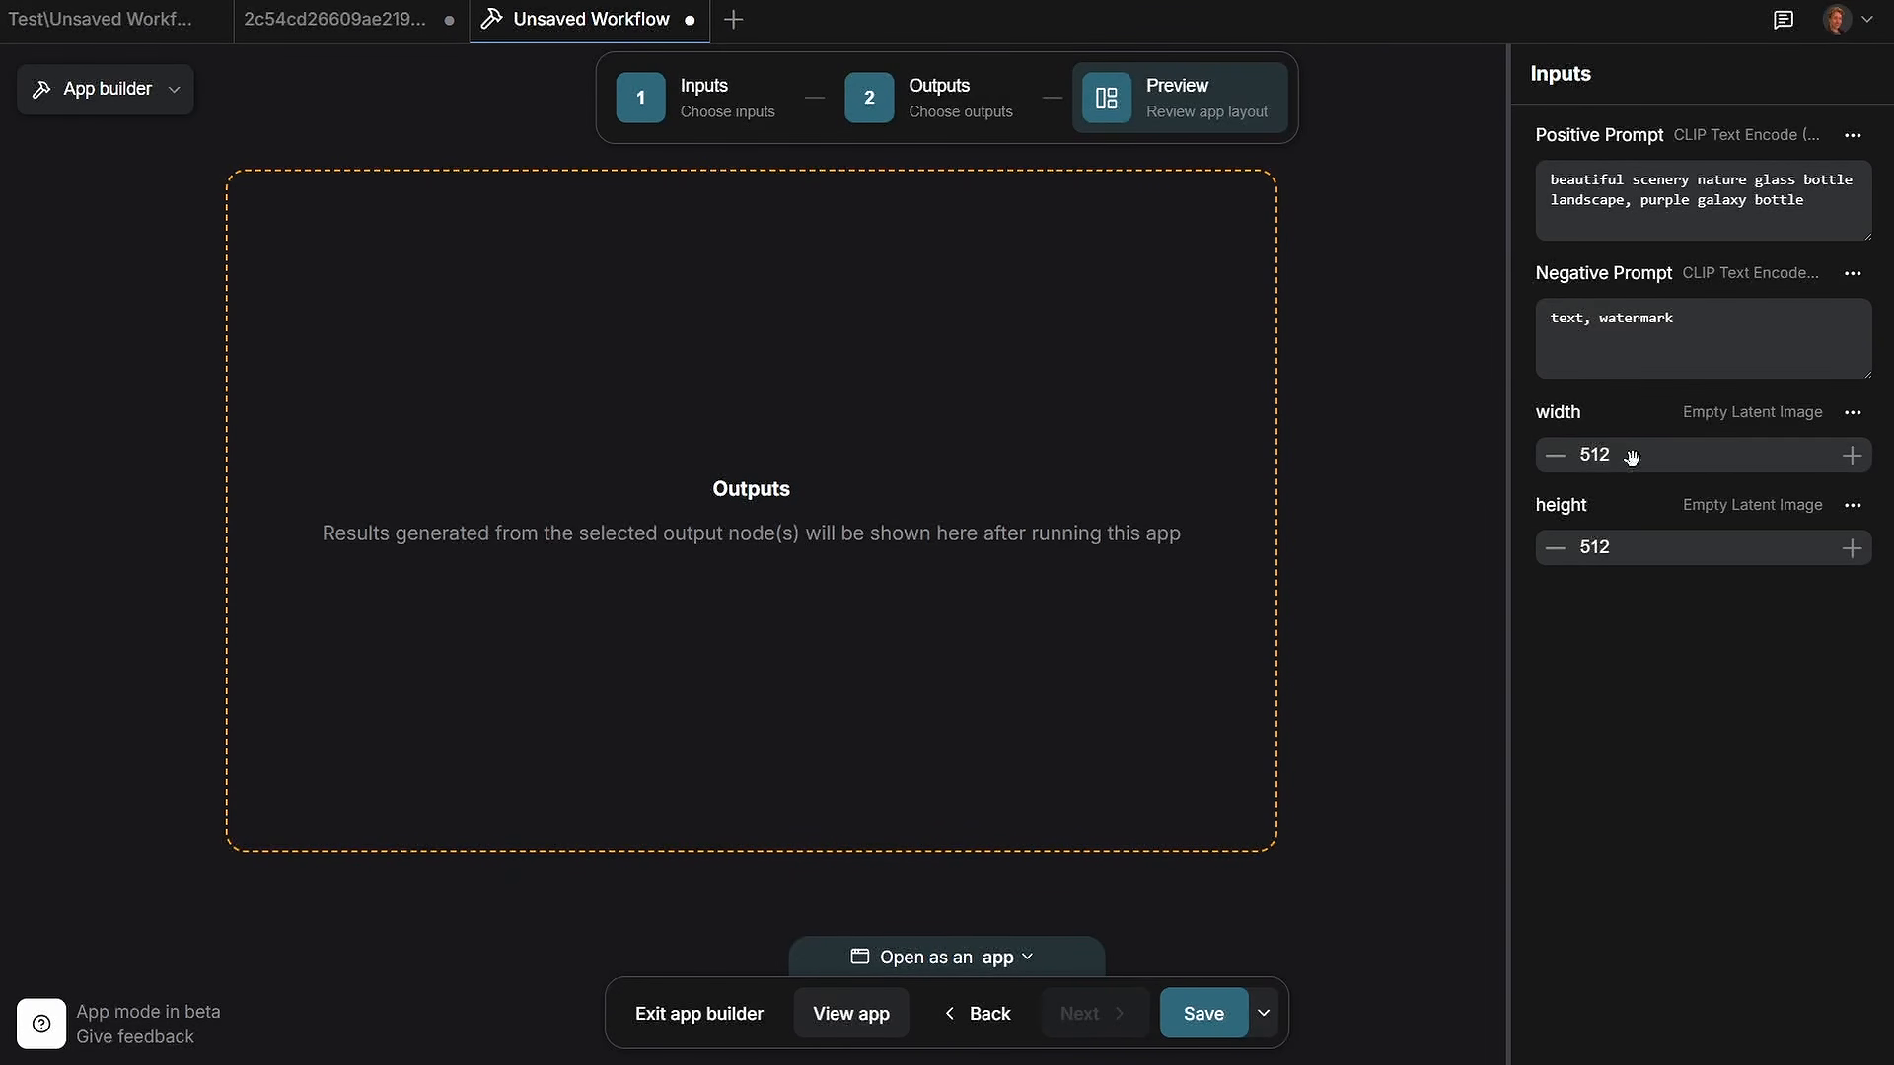
left_click(1851, 412)
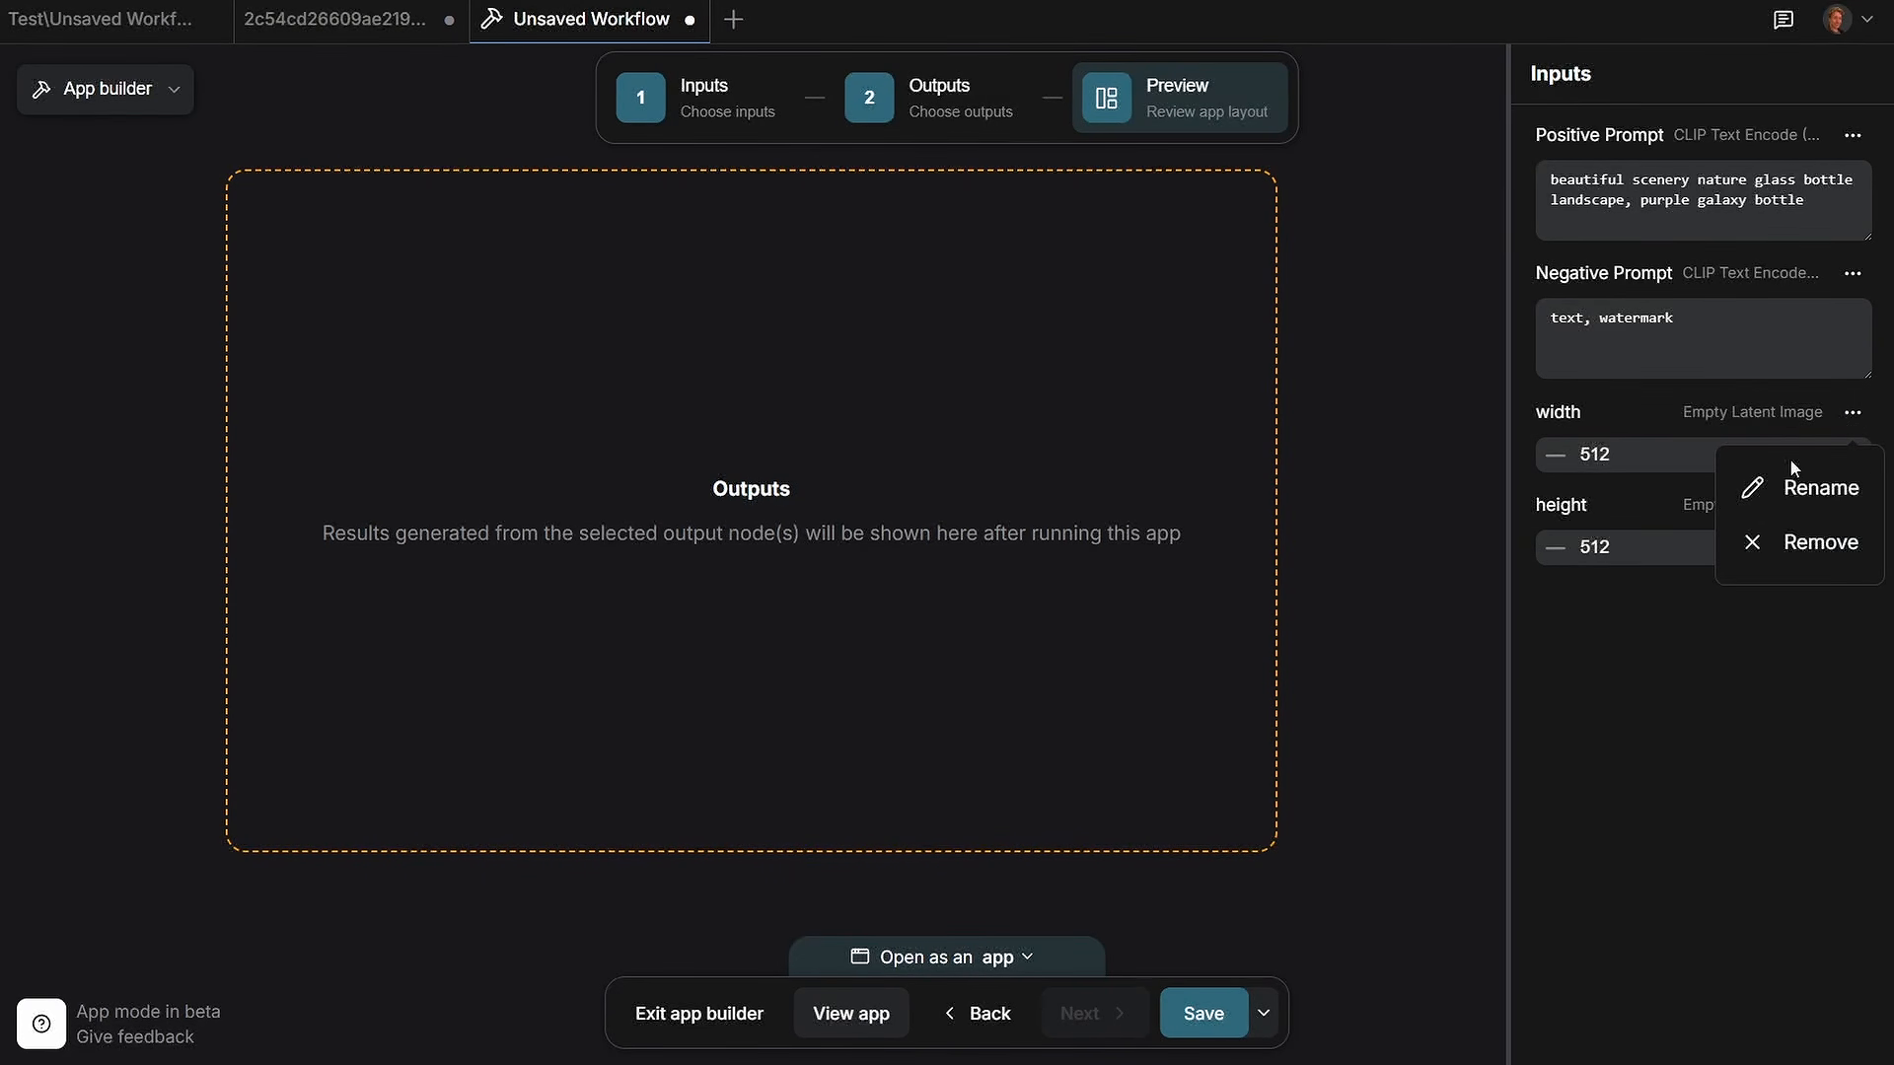
left_click(1653, 652)
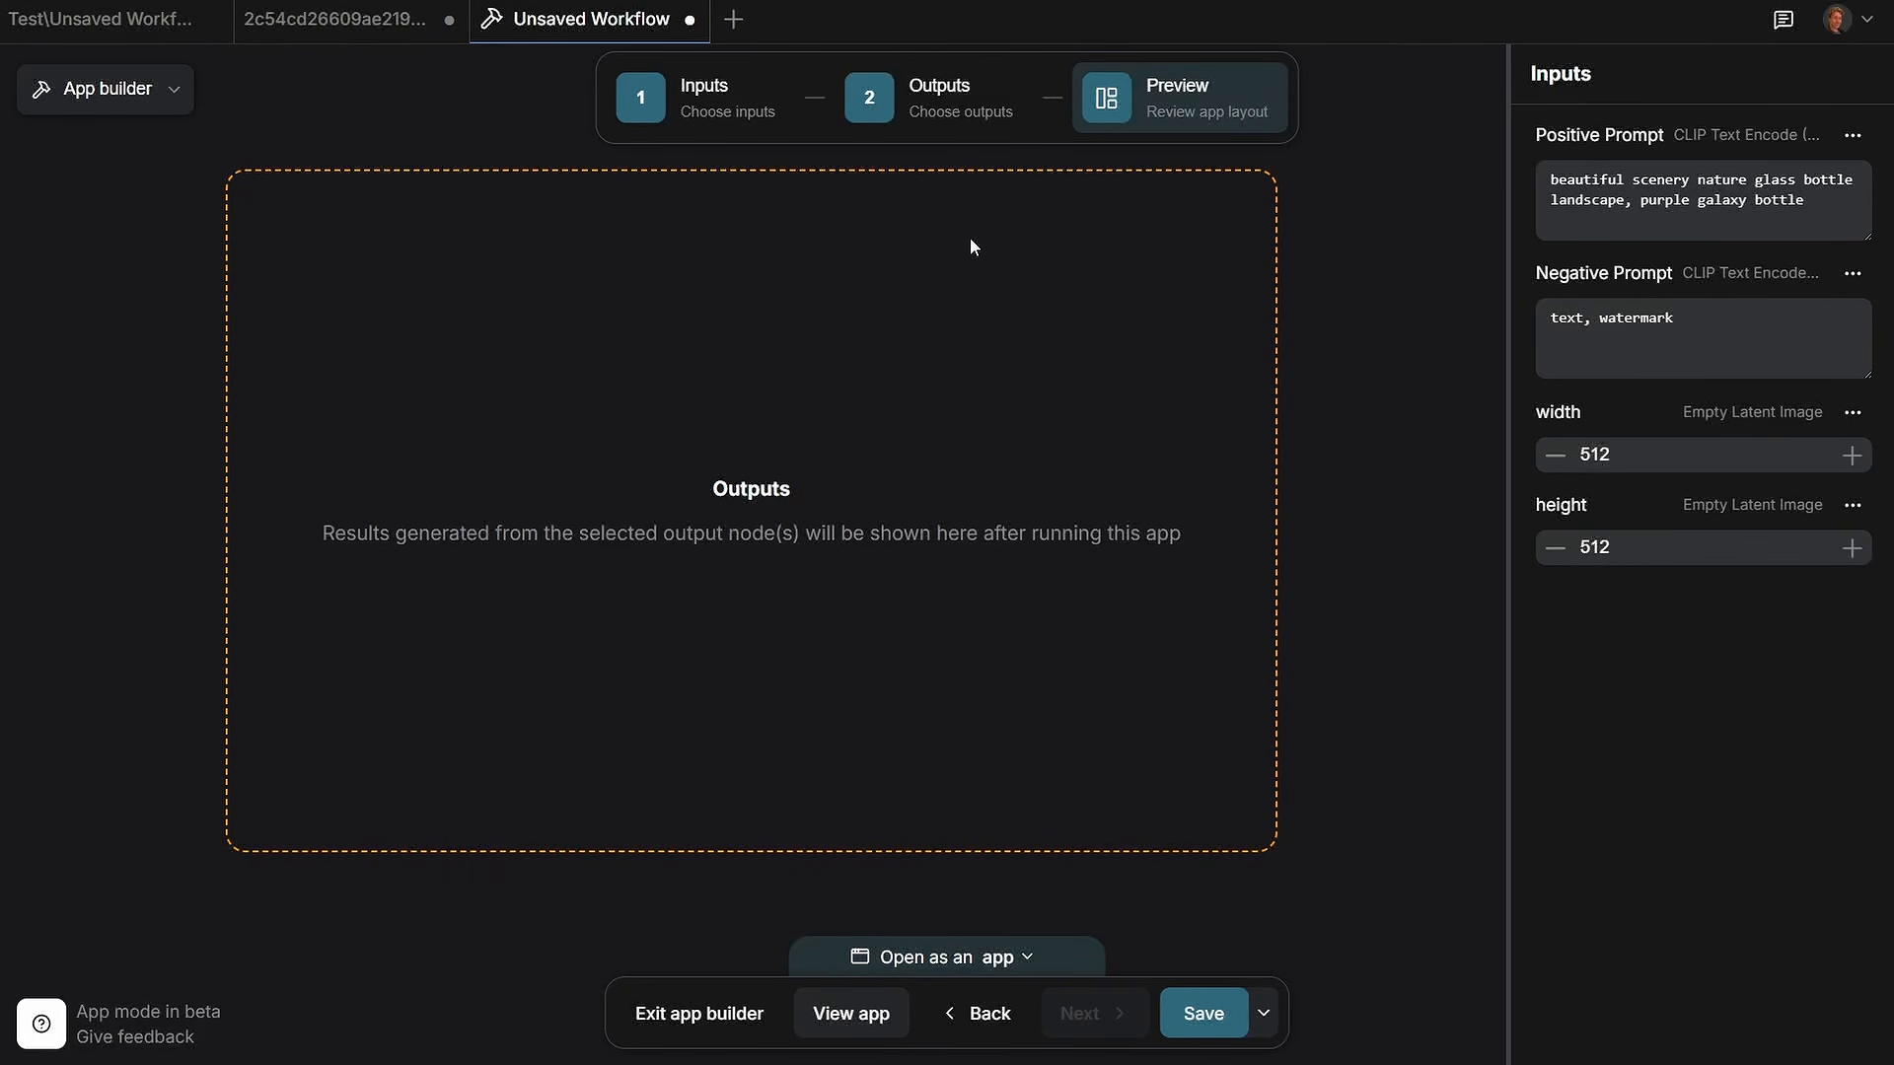
left_click(1205, 1018)
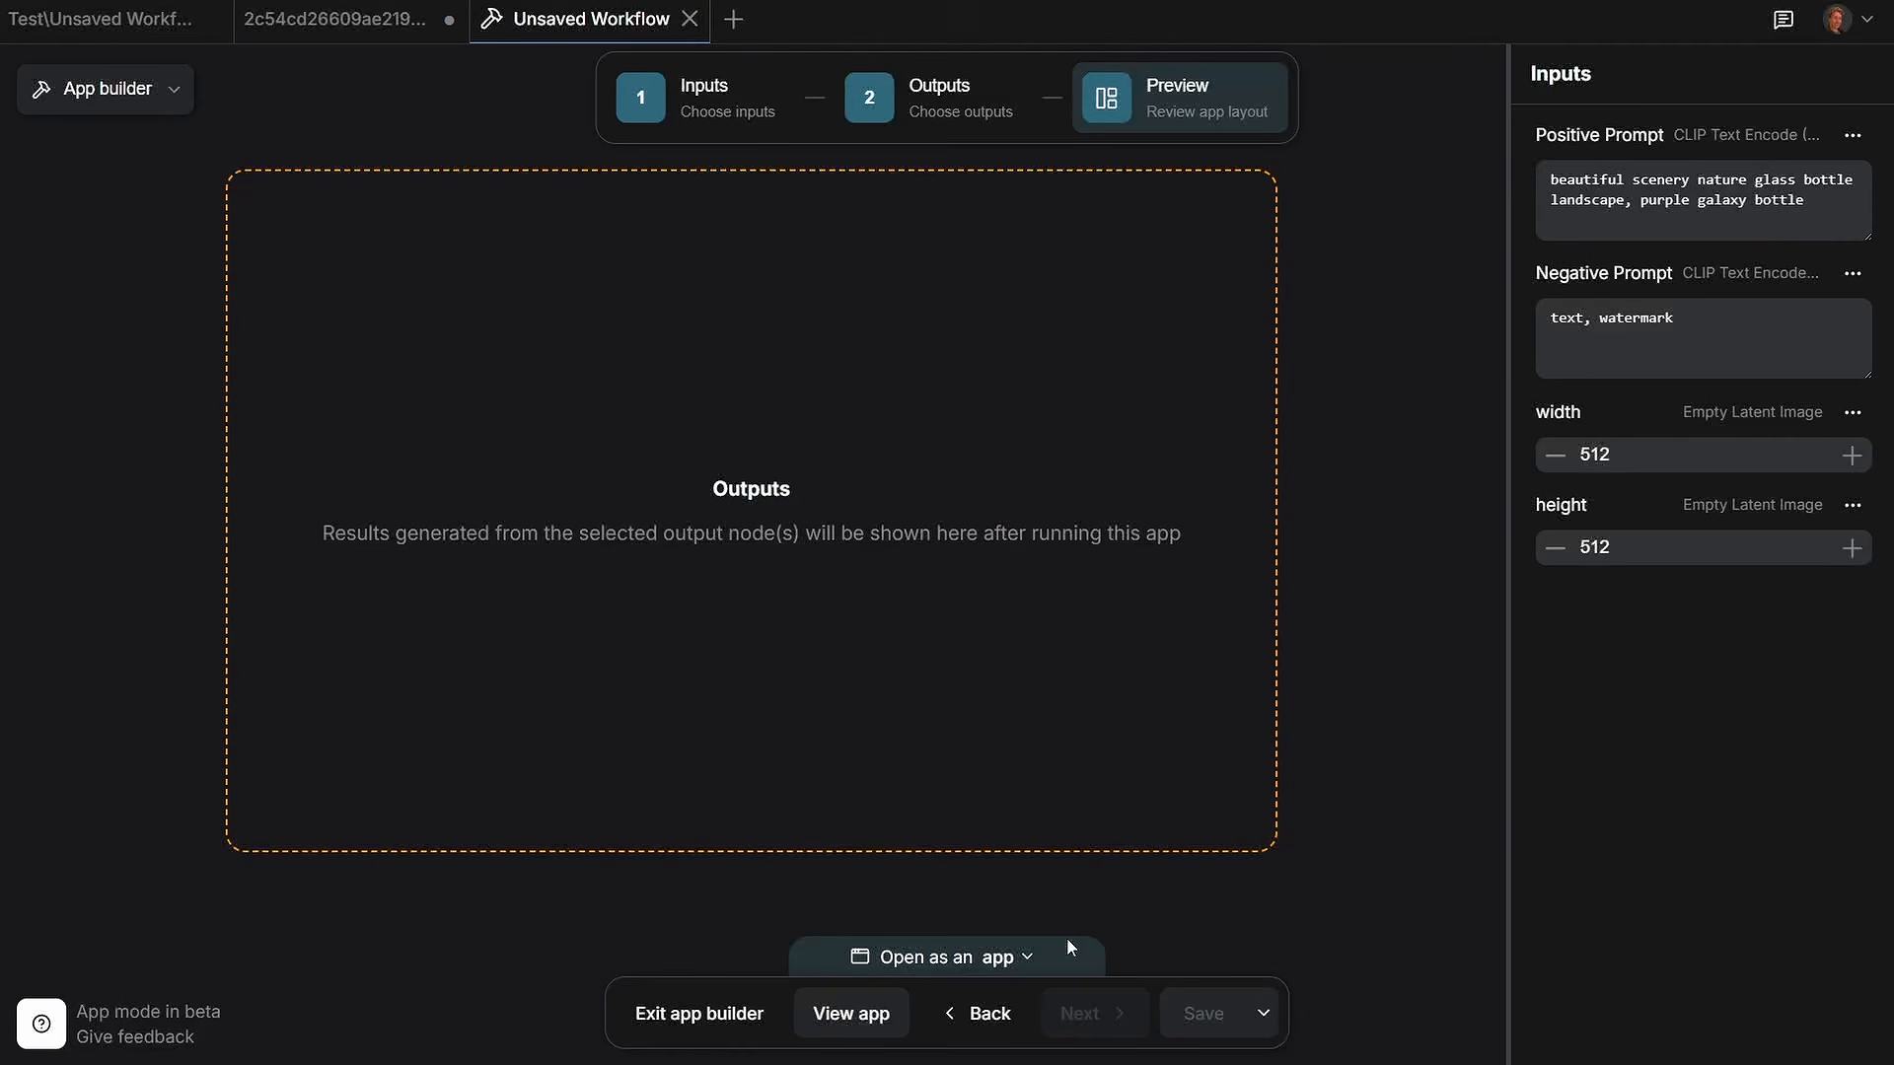
Step: Check the default opening modes, keep App as the choice, and view the finished app
left_click(1026, 959)
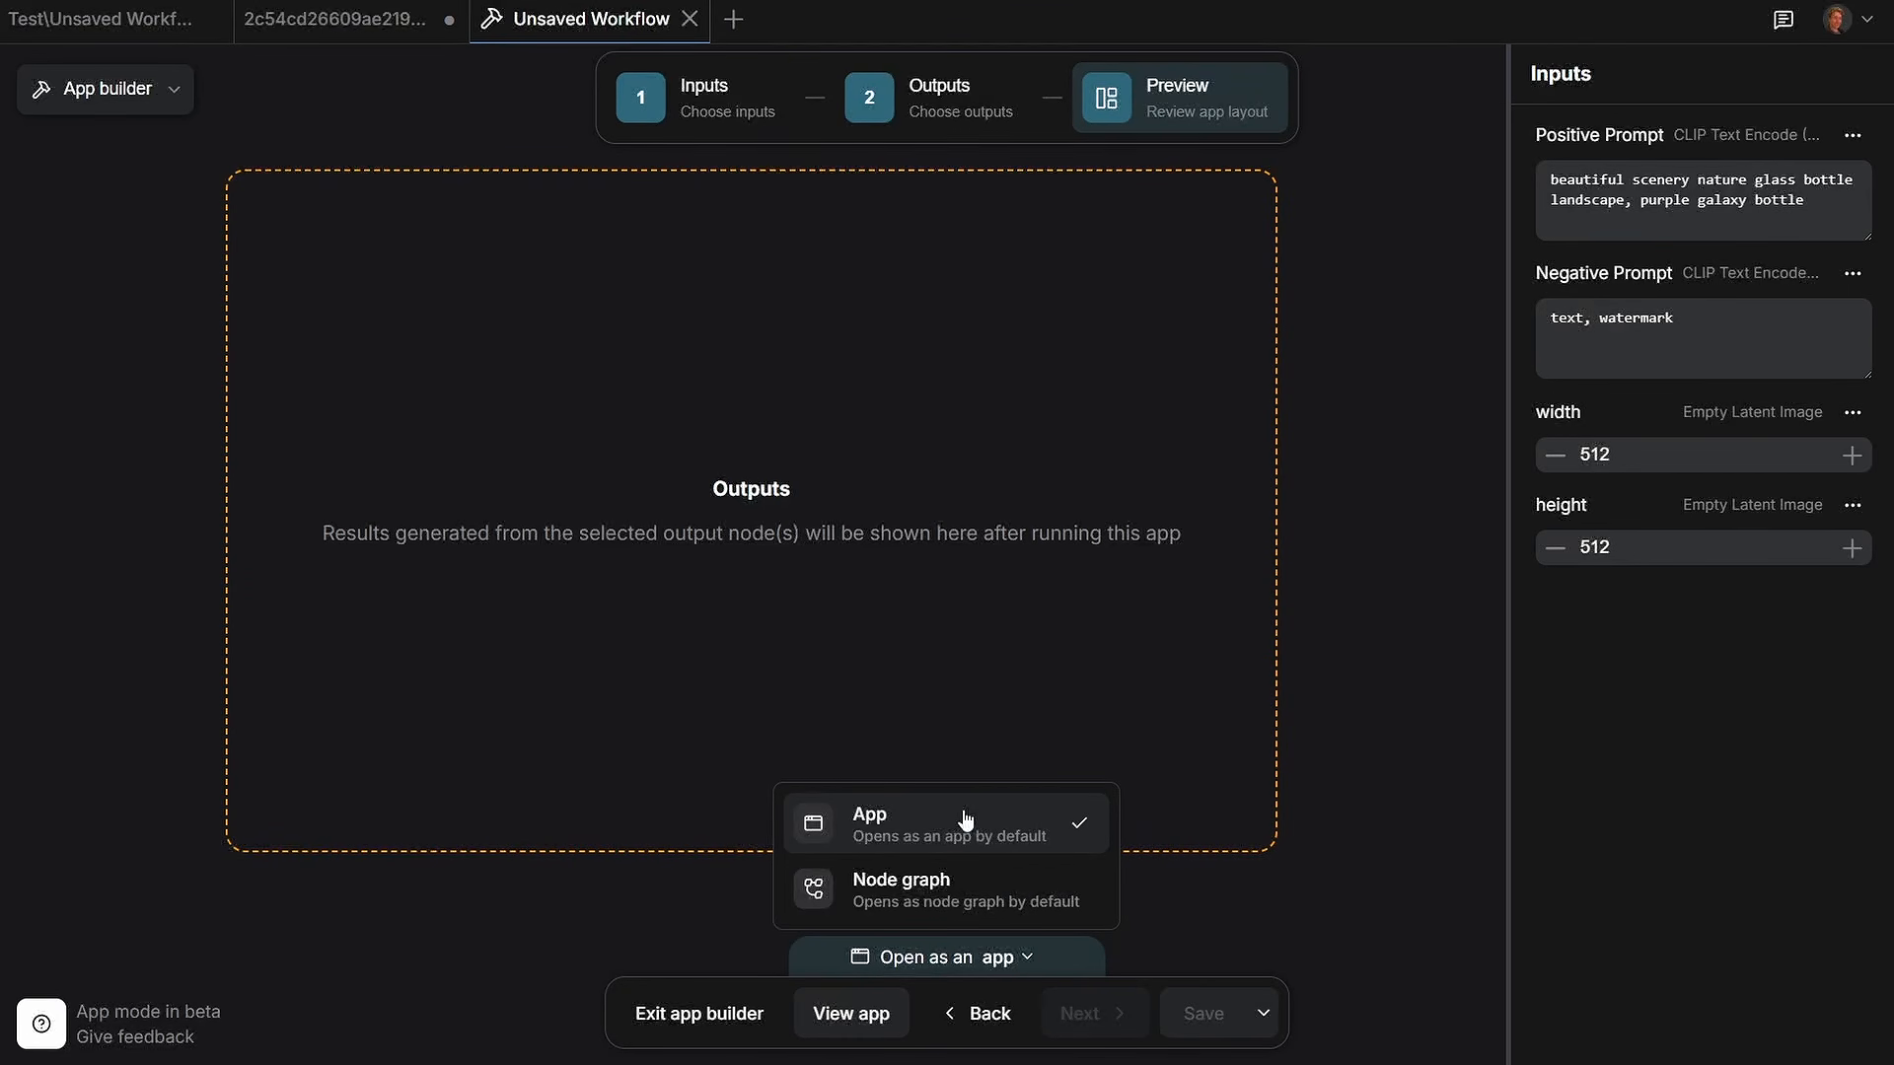
left_click(993, 971)
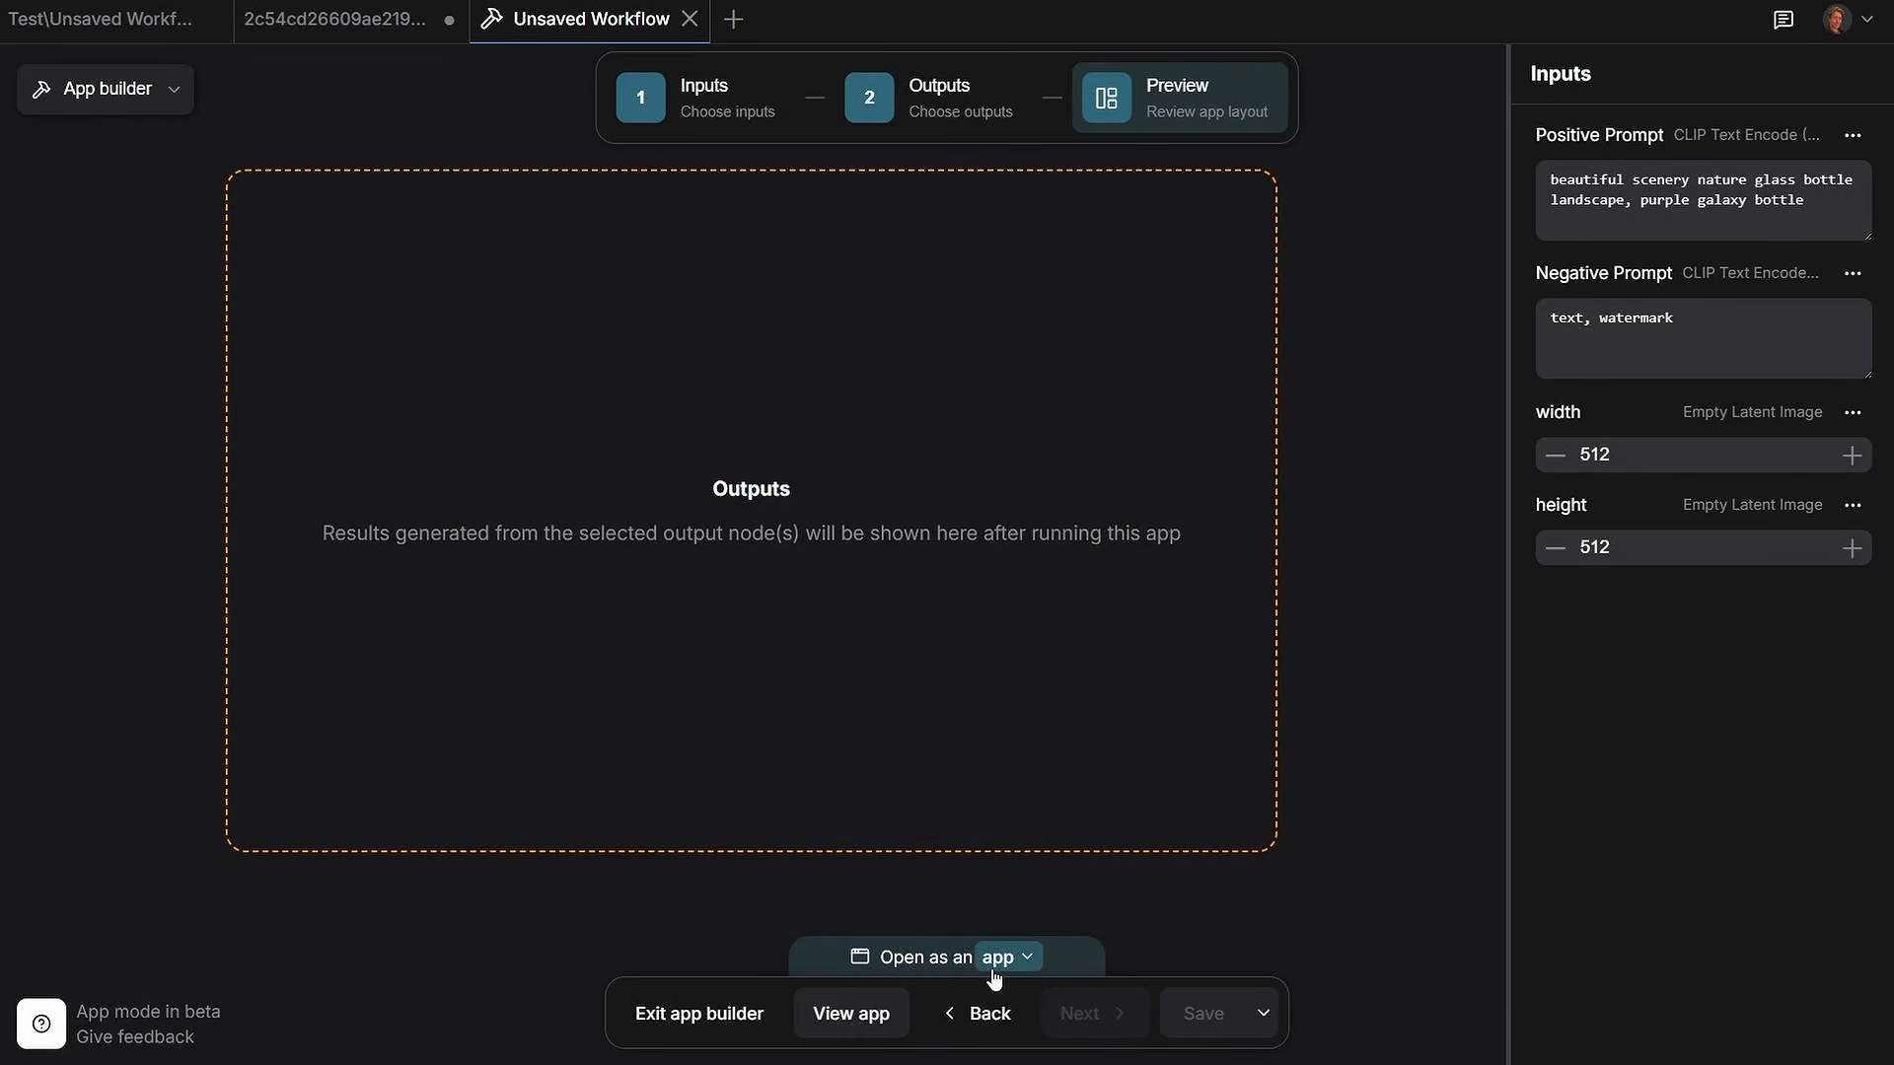
left_click(859, 1016)
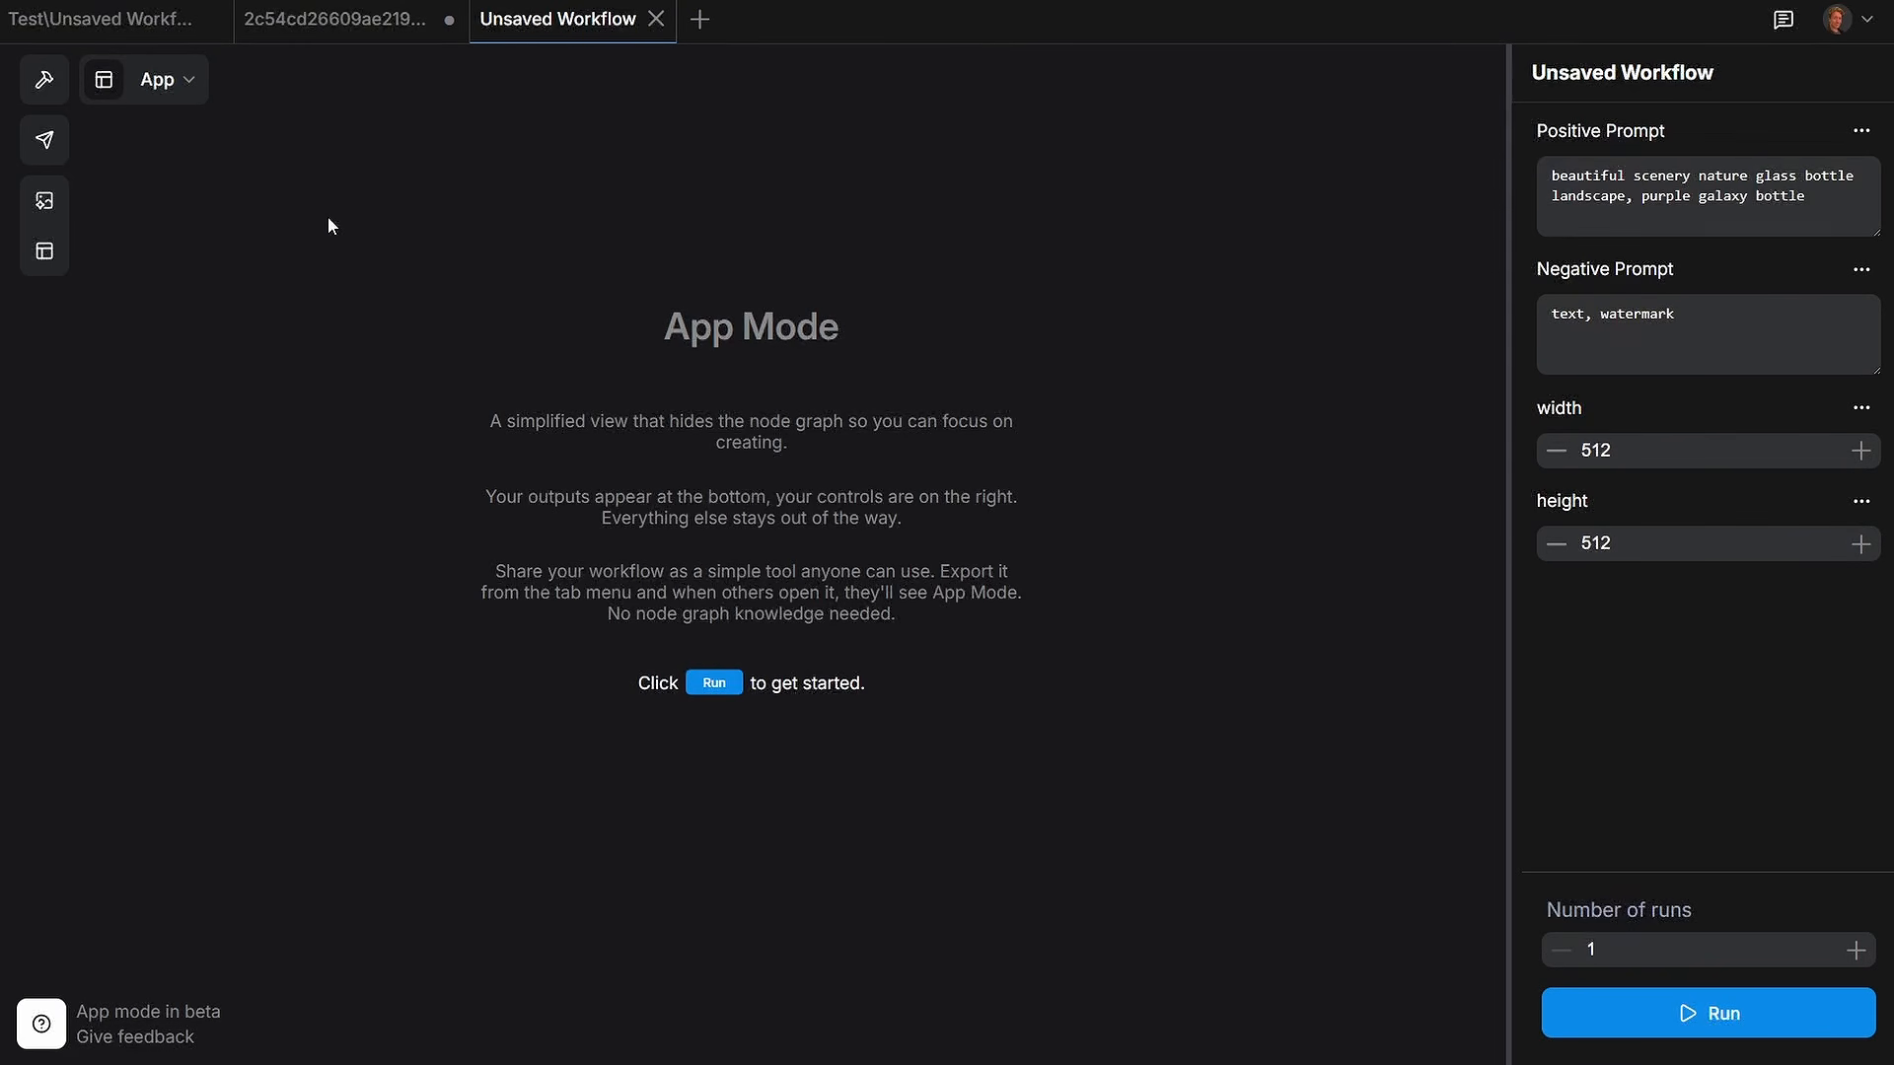
Step: Leave app mode for the node graph, look at the workflow sharing dialog, and return to app mode
left_click(156, 79)
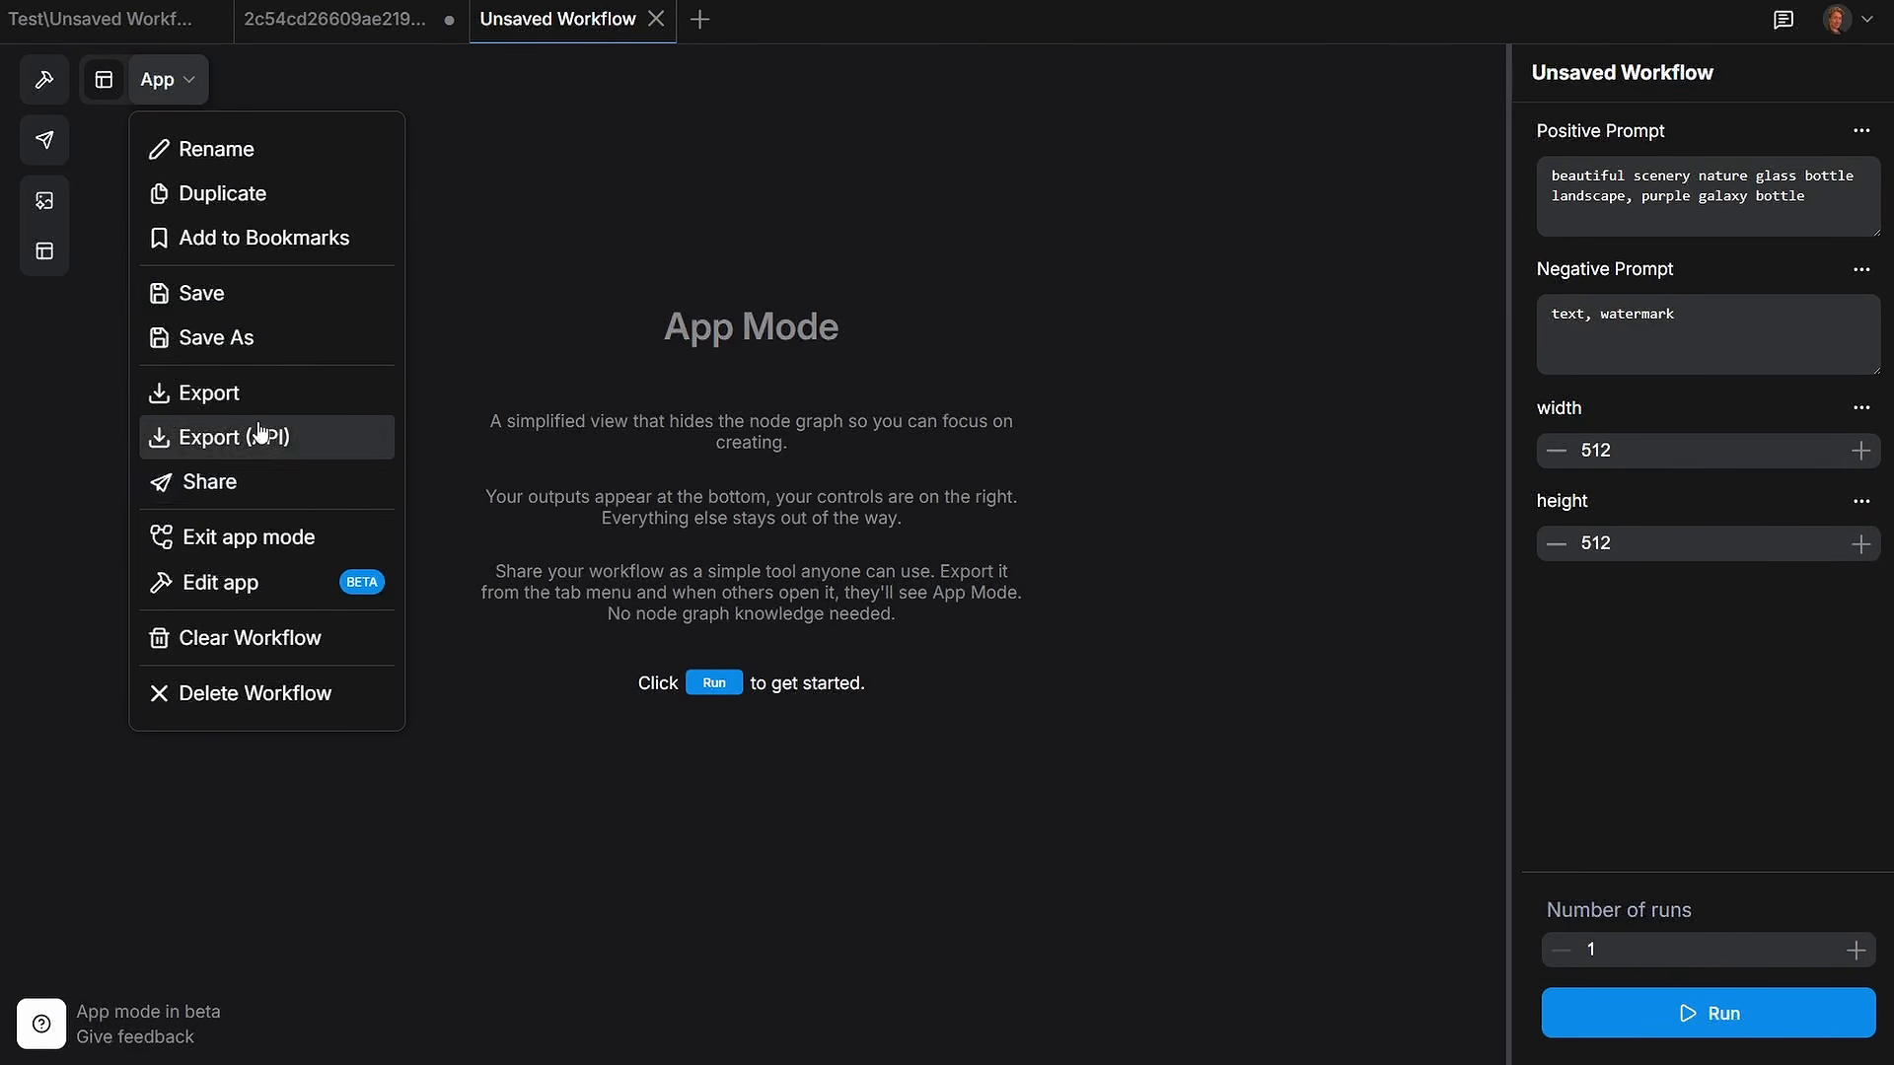
left_click(249, 538)
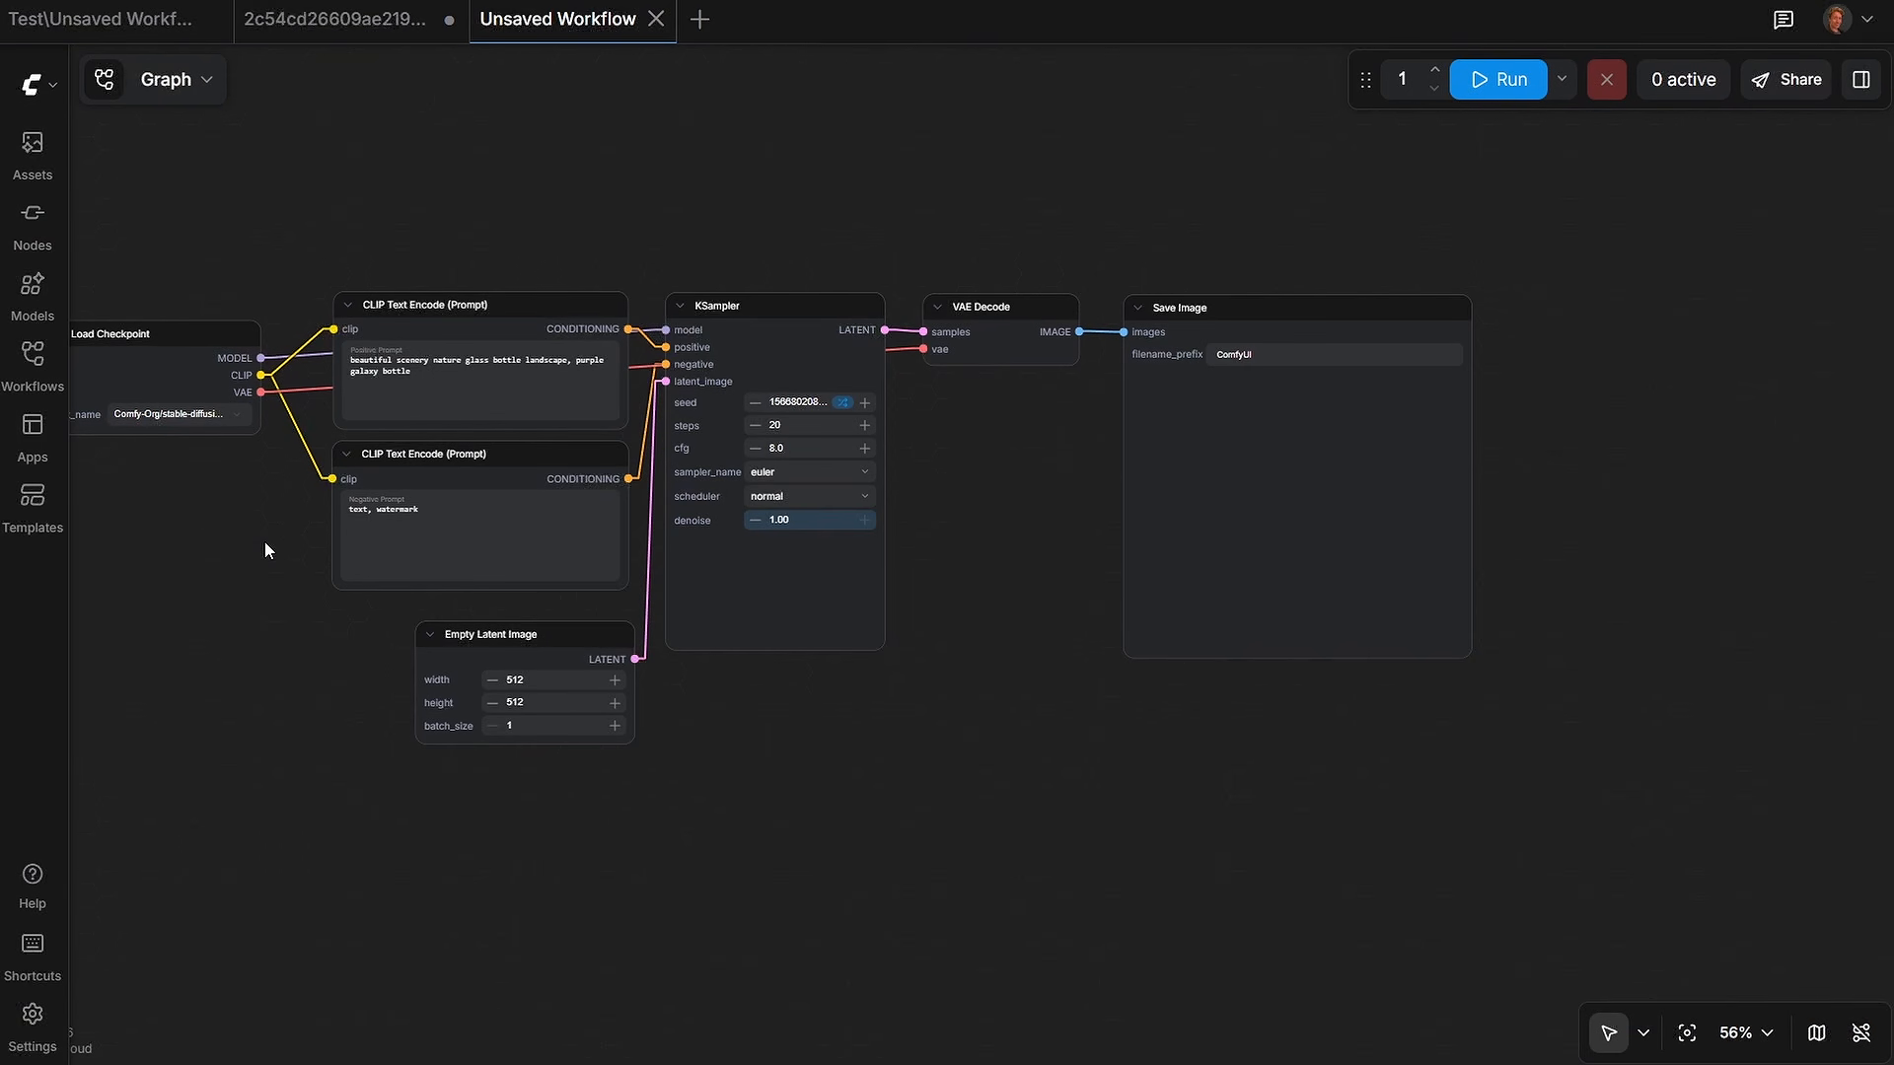
left_click(1796, 87)
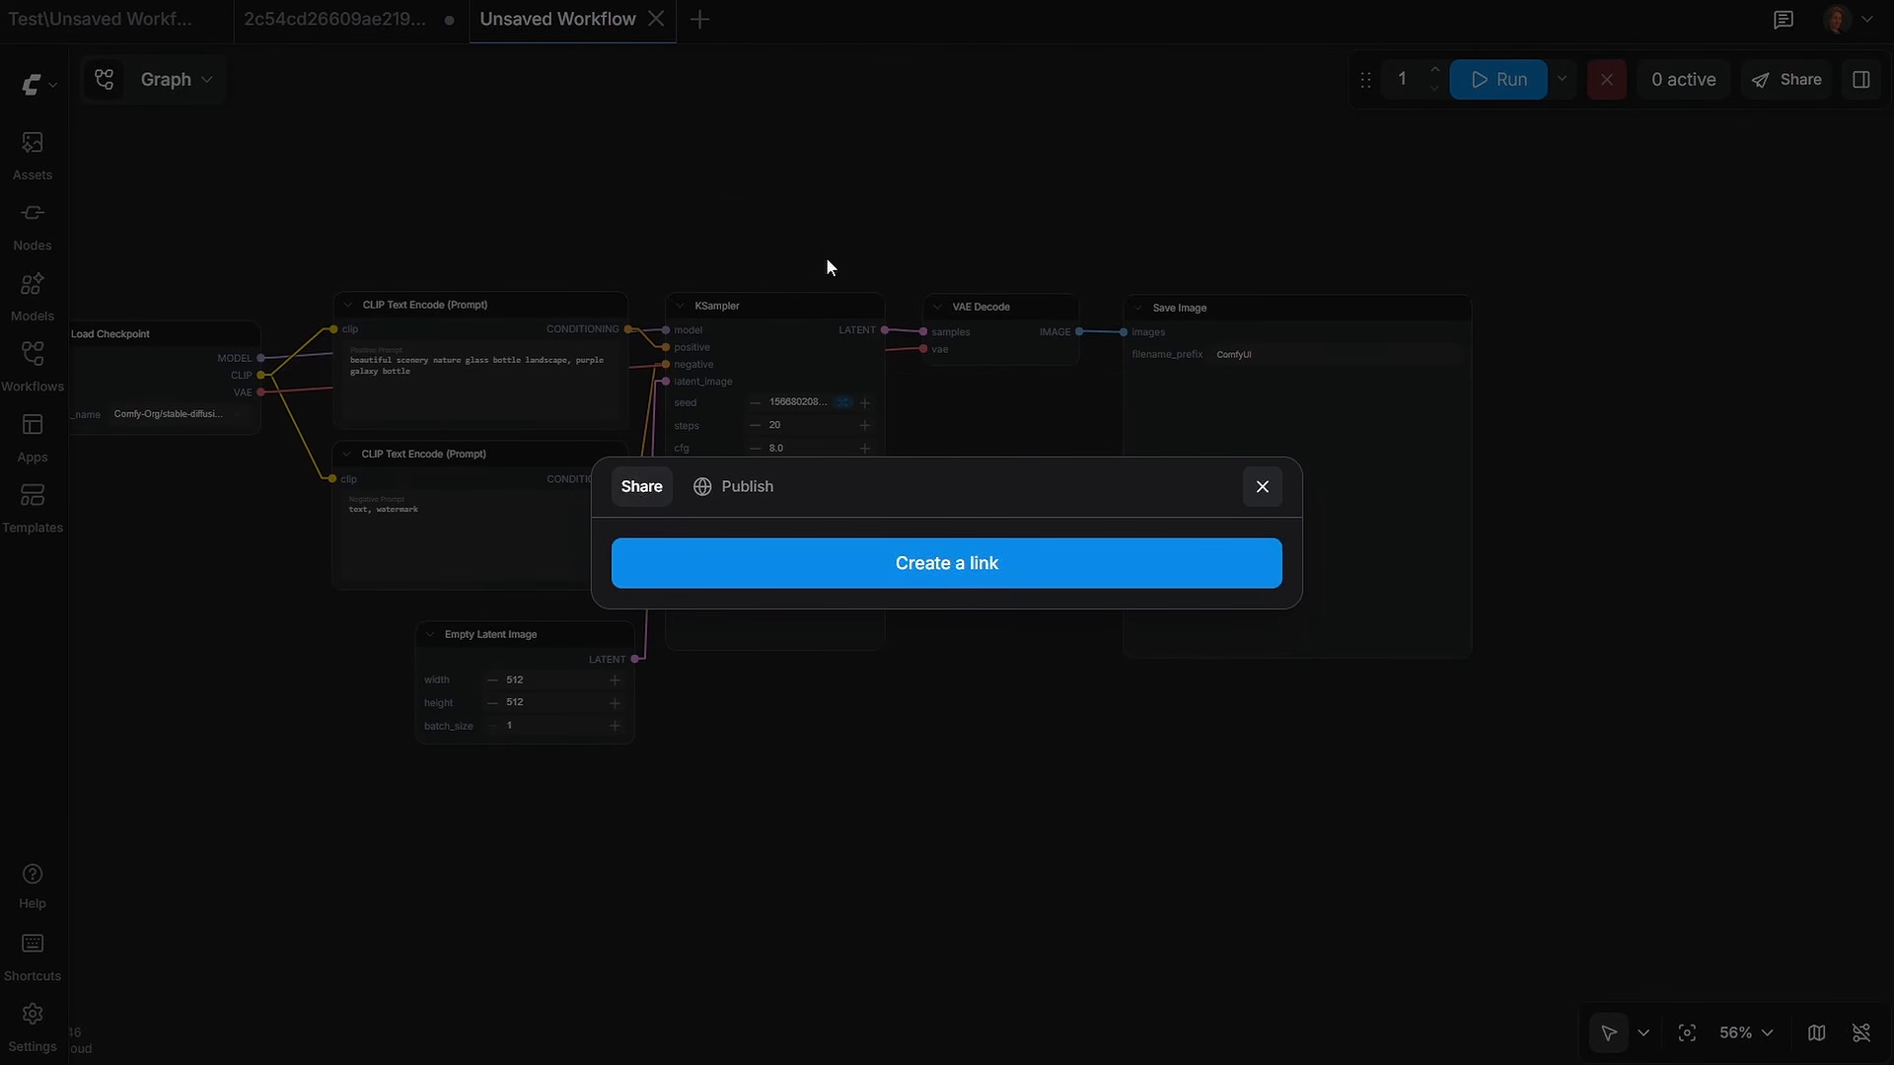
left_click(168, 77)
left_click(165, 79)
left_click(212, 535)
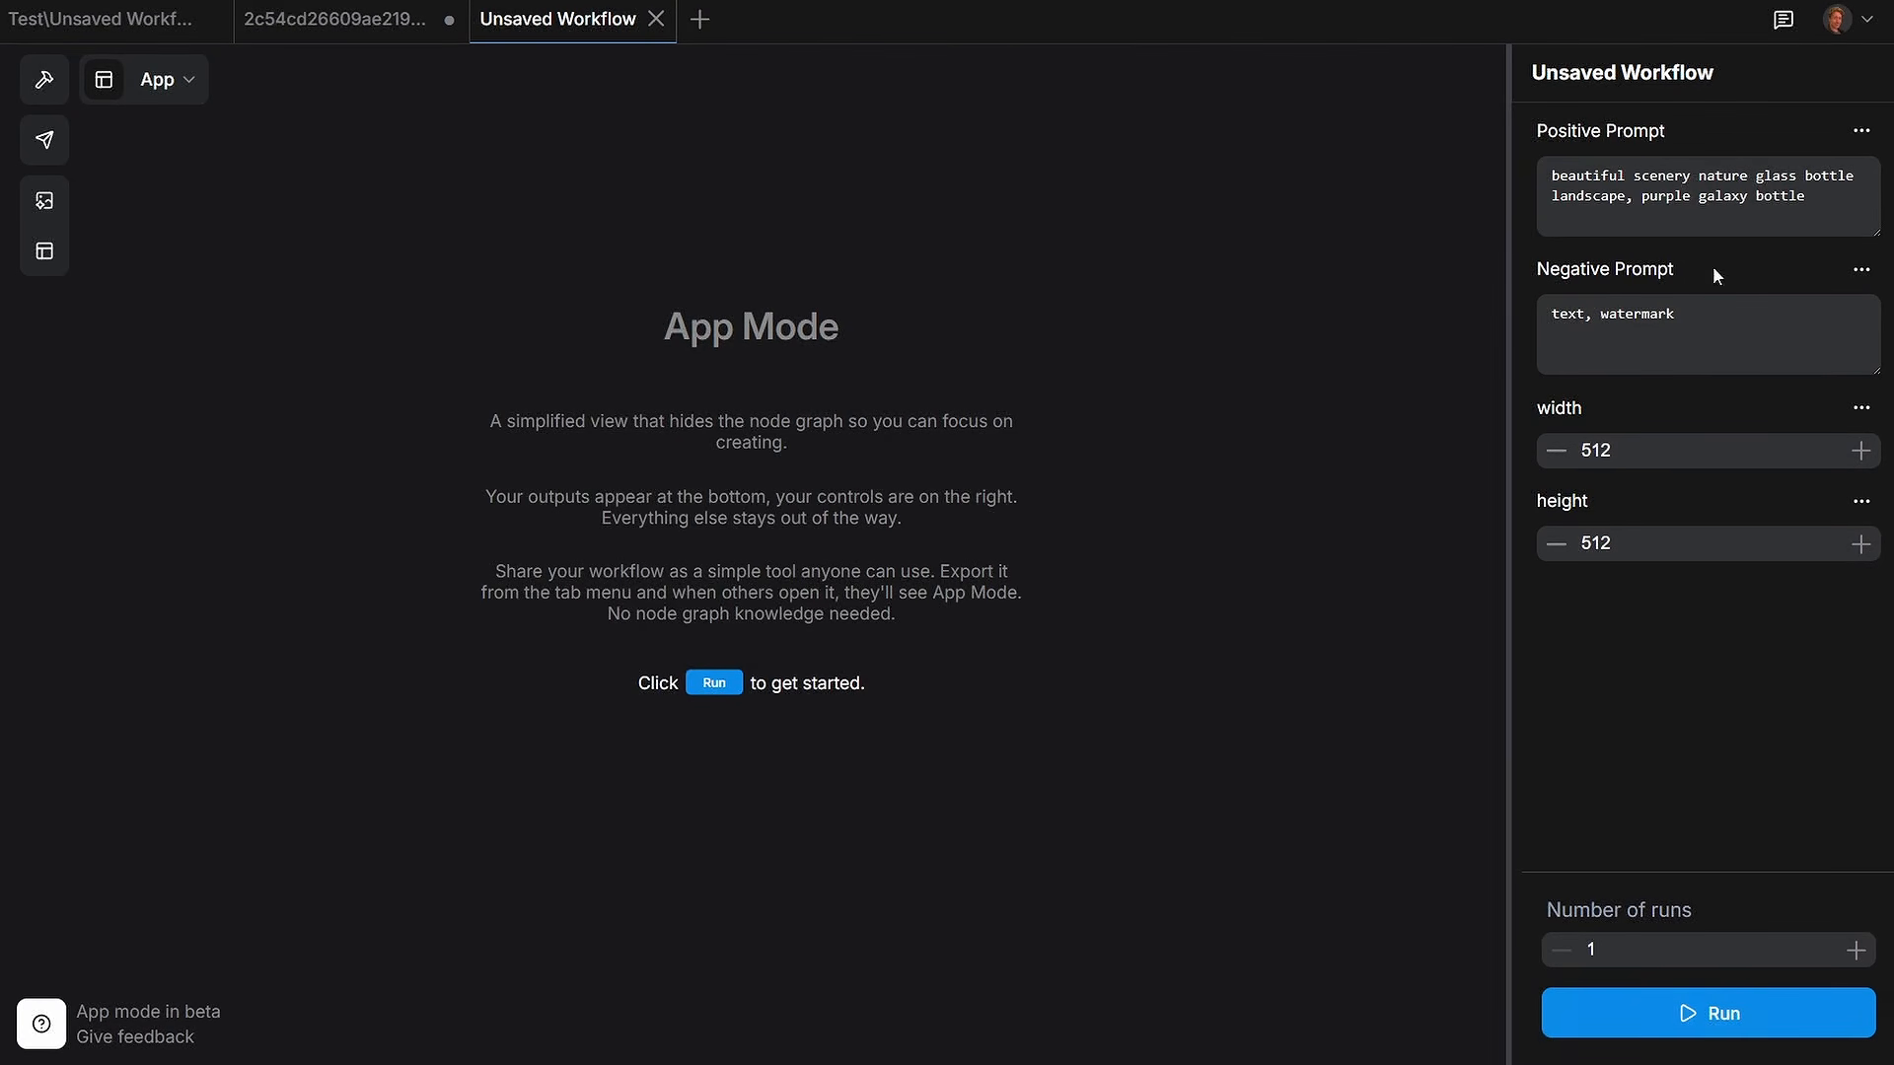
Step: Change the app's positive prompt to "beautiful scenery mountain lake" and run it once
left_click(1641, 193)
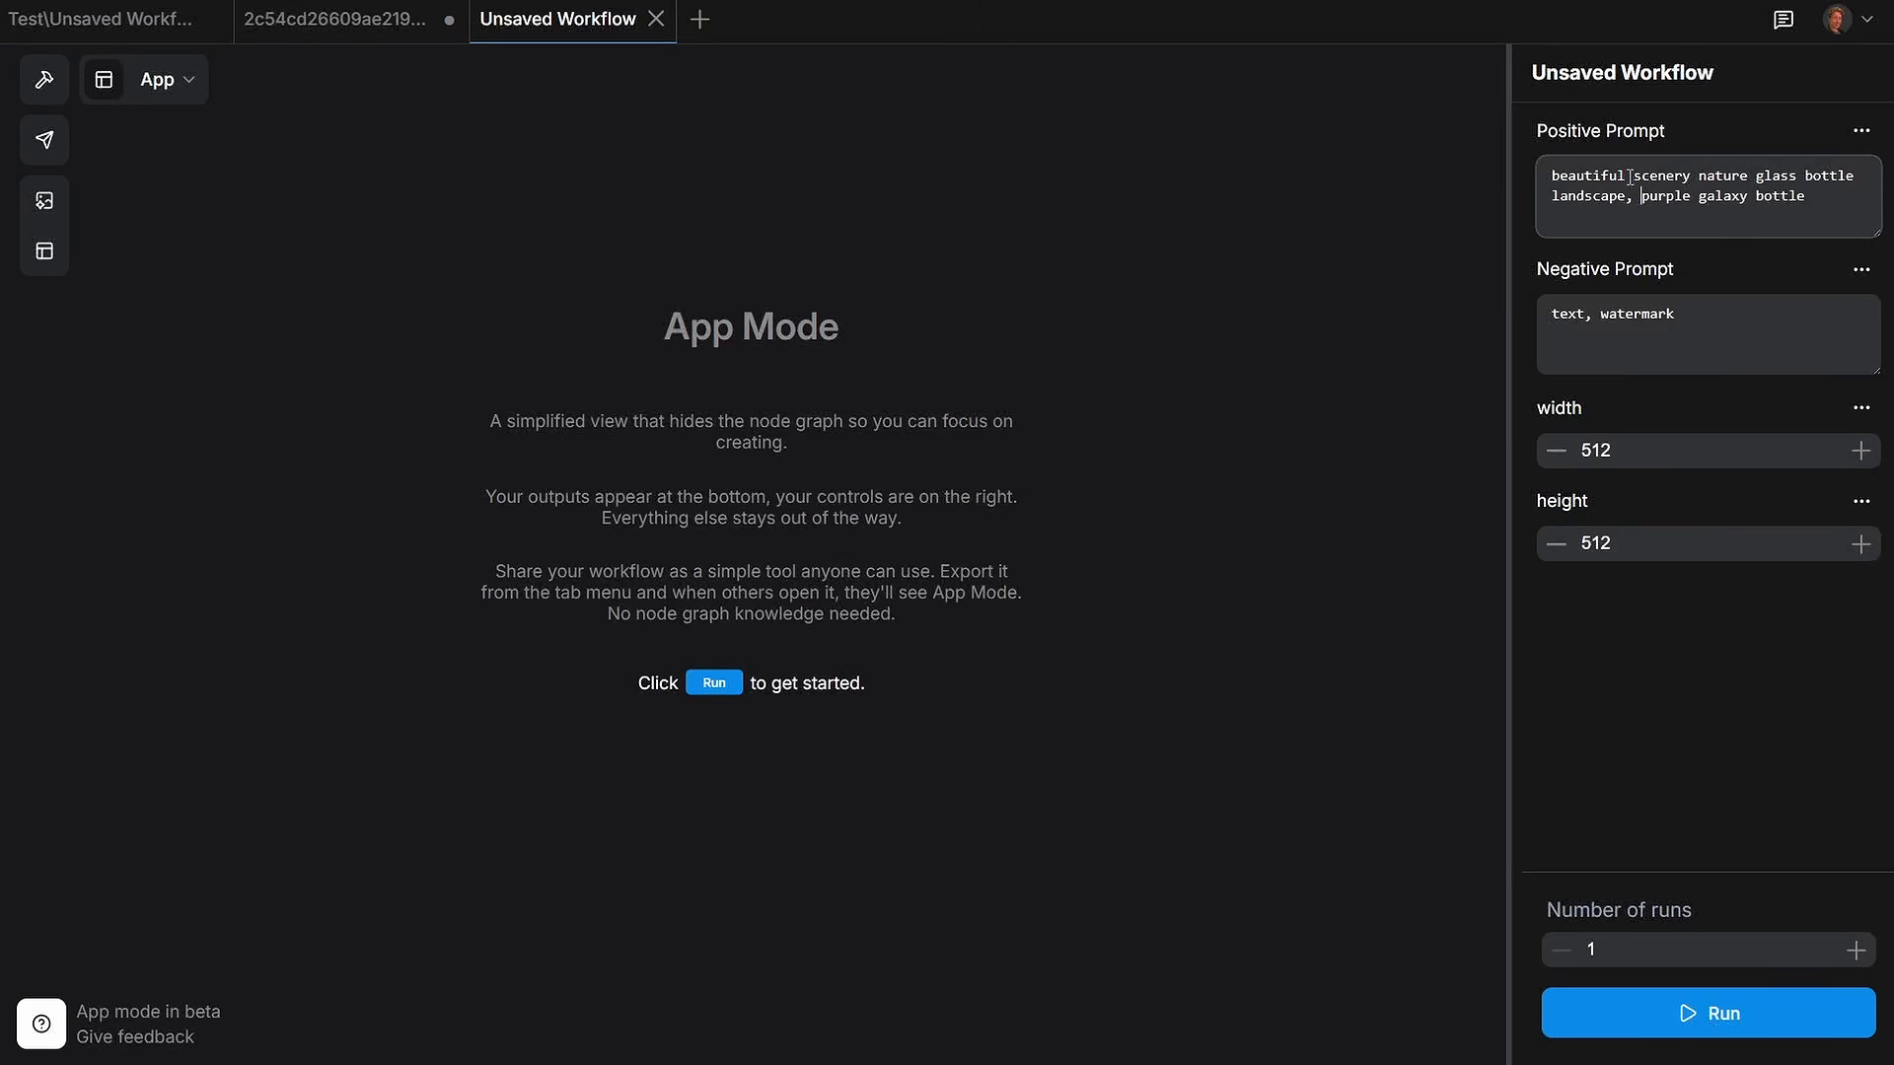
left_click_drag(1810, 204, 1551, 165)
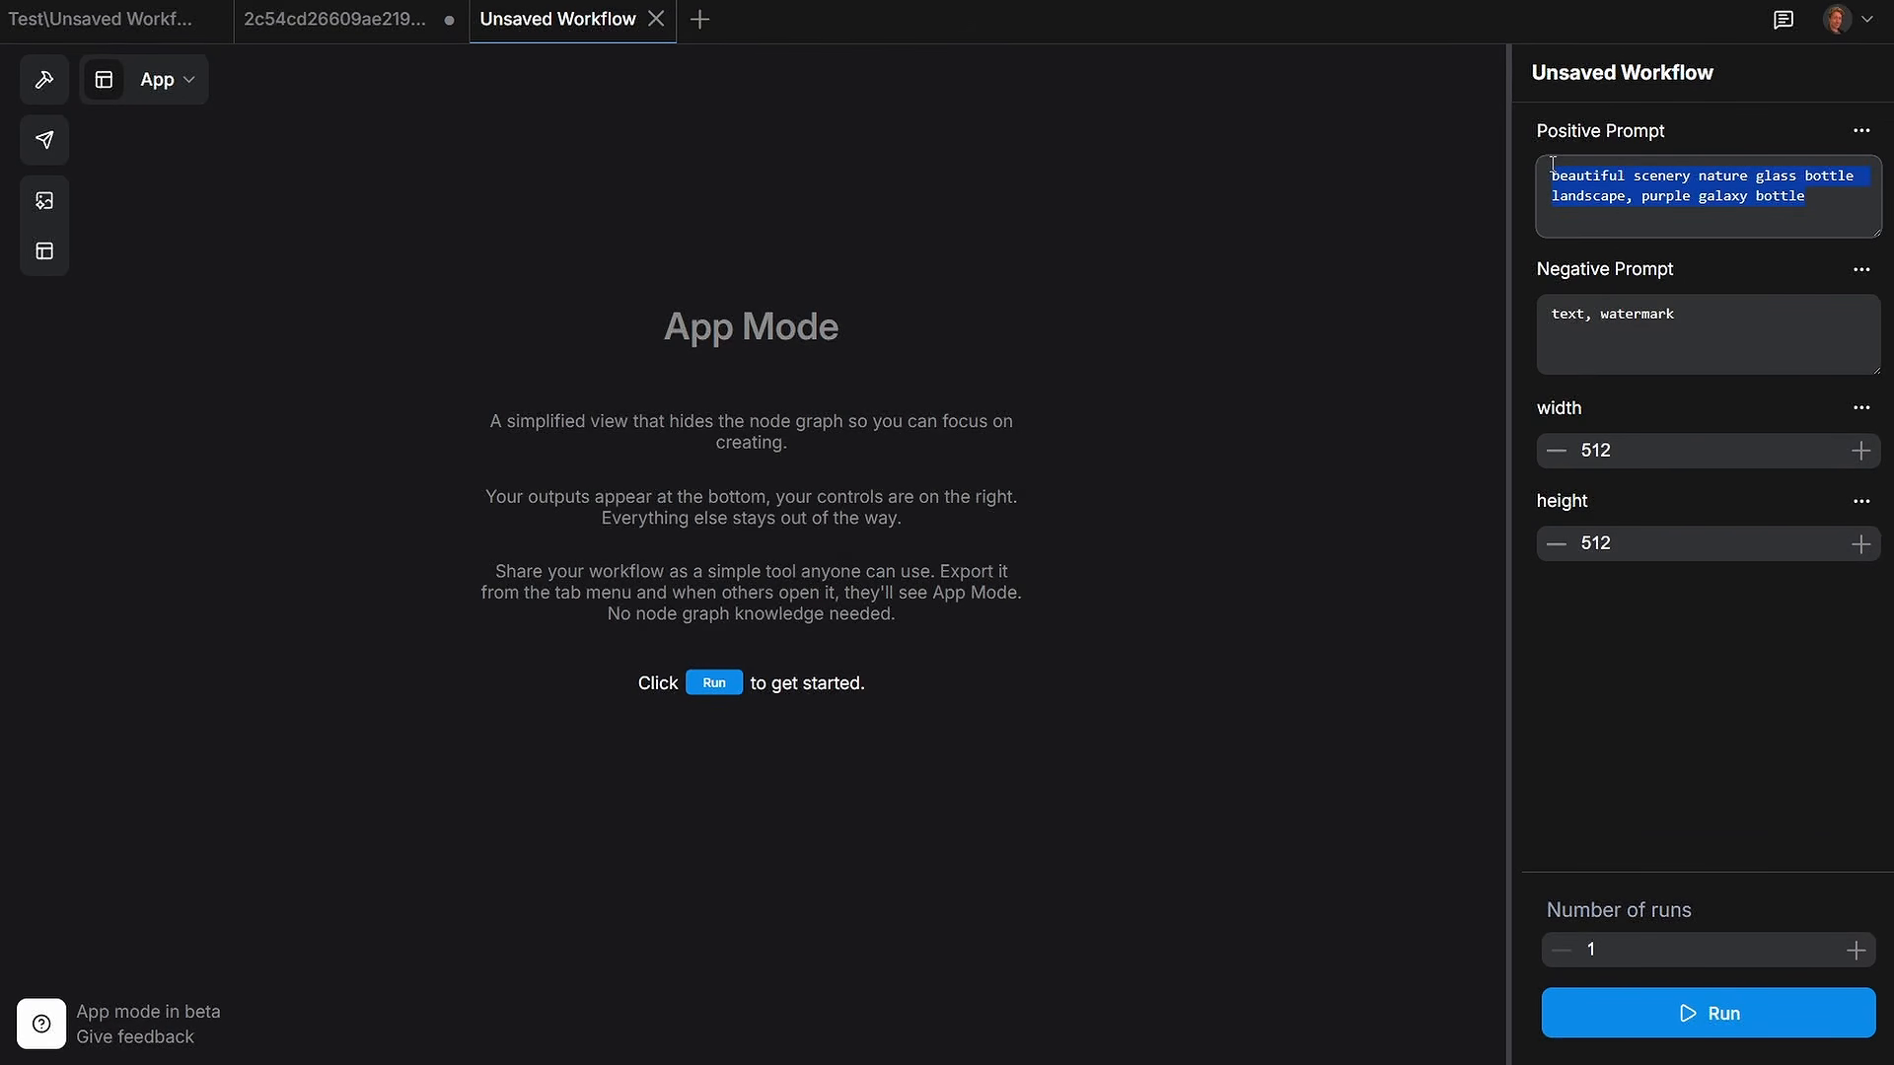
left_click(1699, 179)
left_click_drag(1698, 179, 1818, 202)
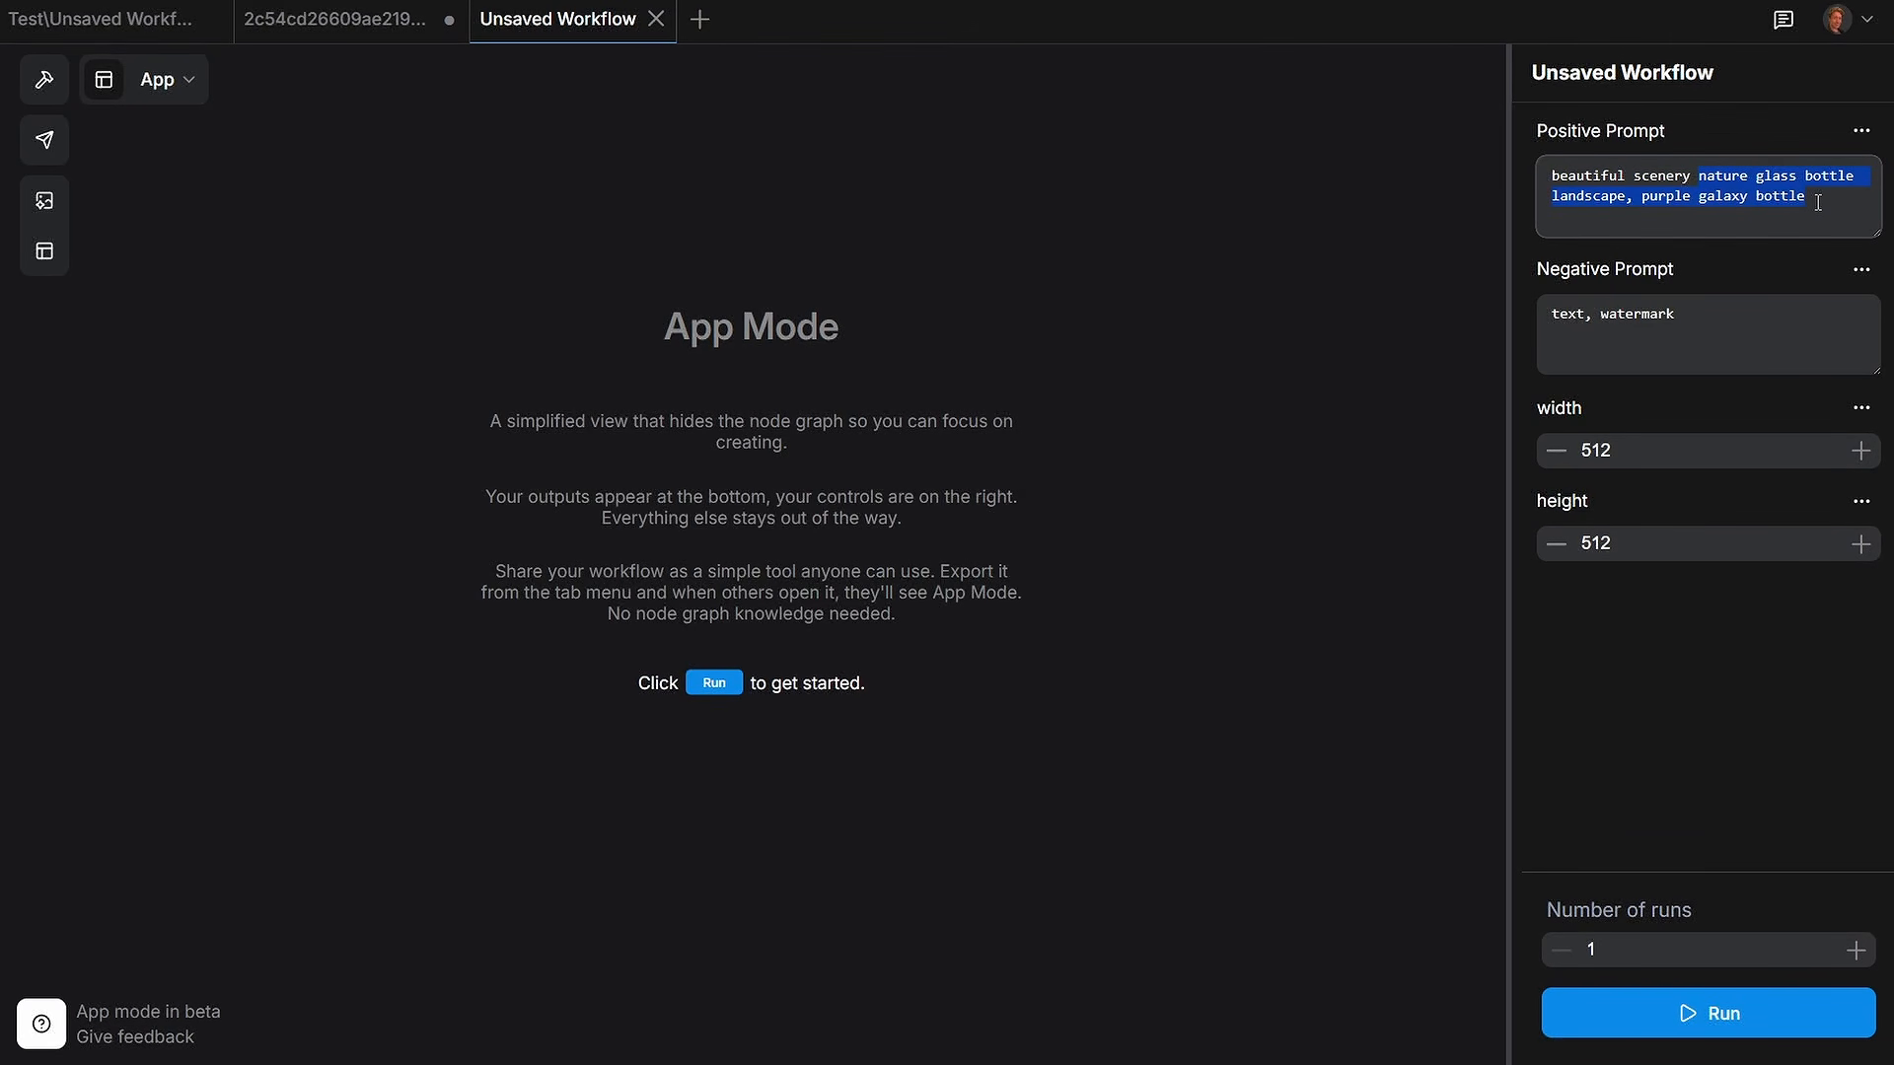
type("moutain")
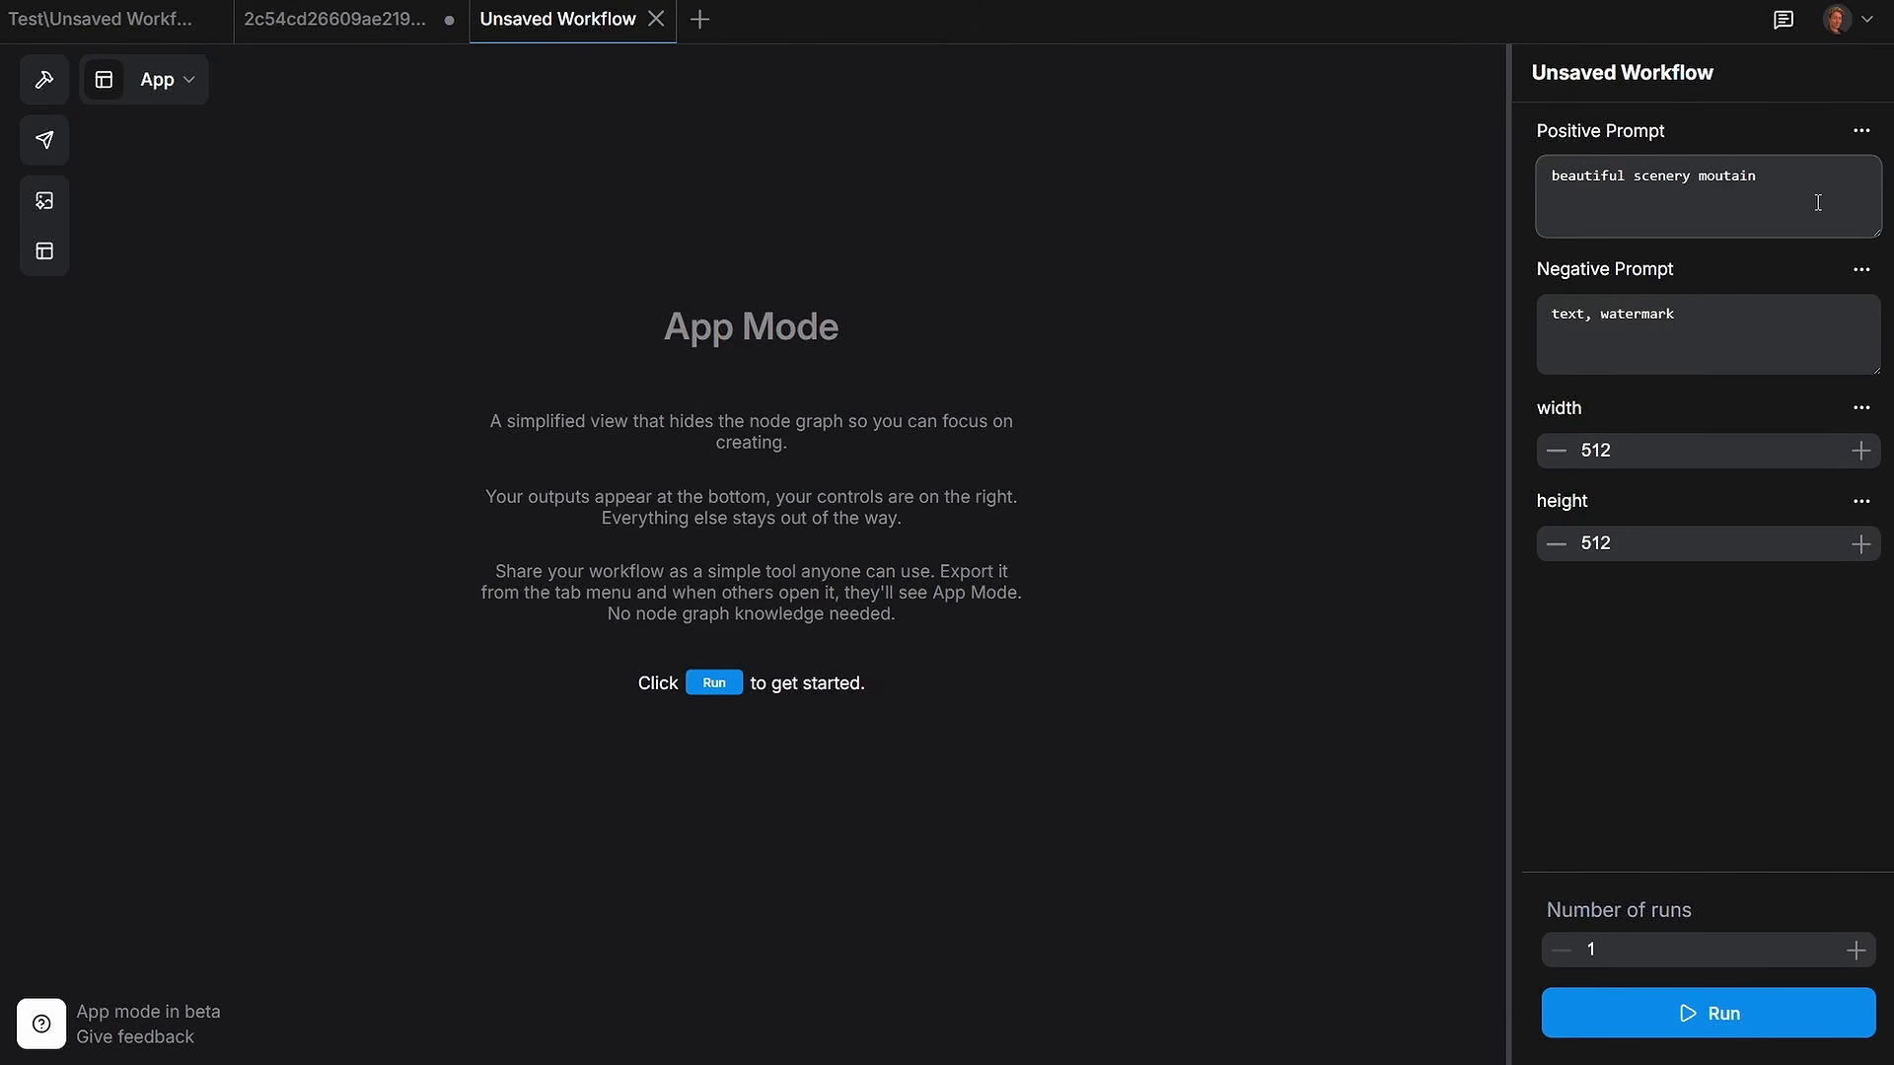
key("BackSpace")
key("BackSpace")
type("ntain lake")
left_click(1707, 1016)
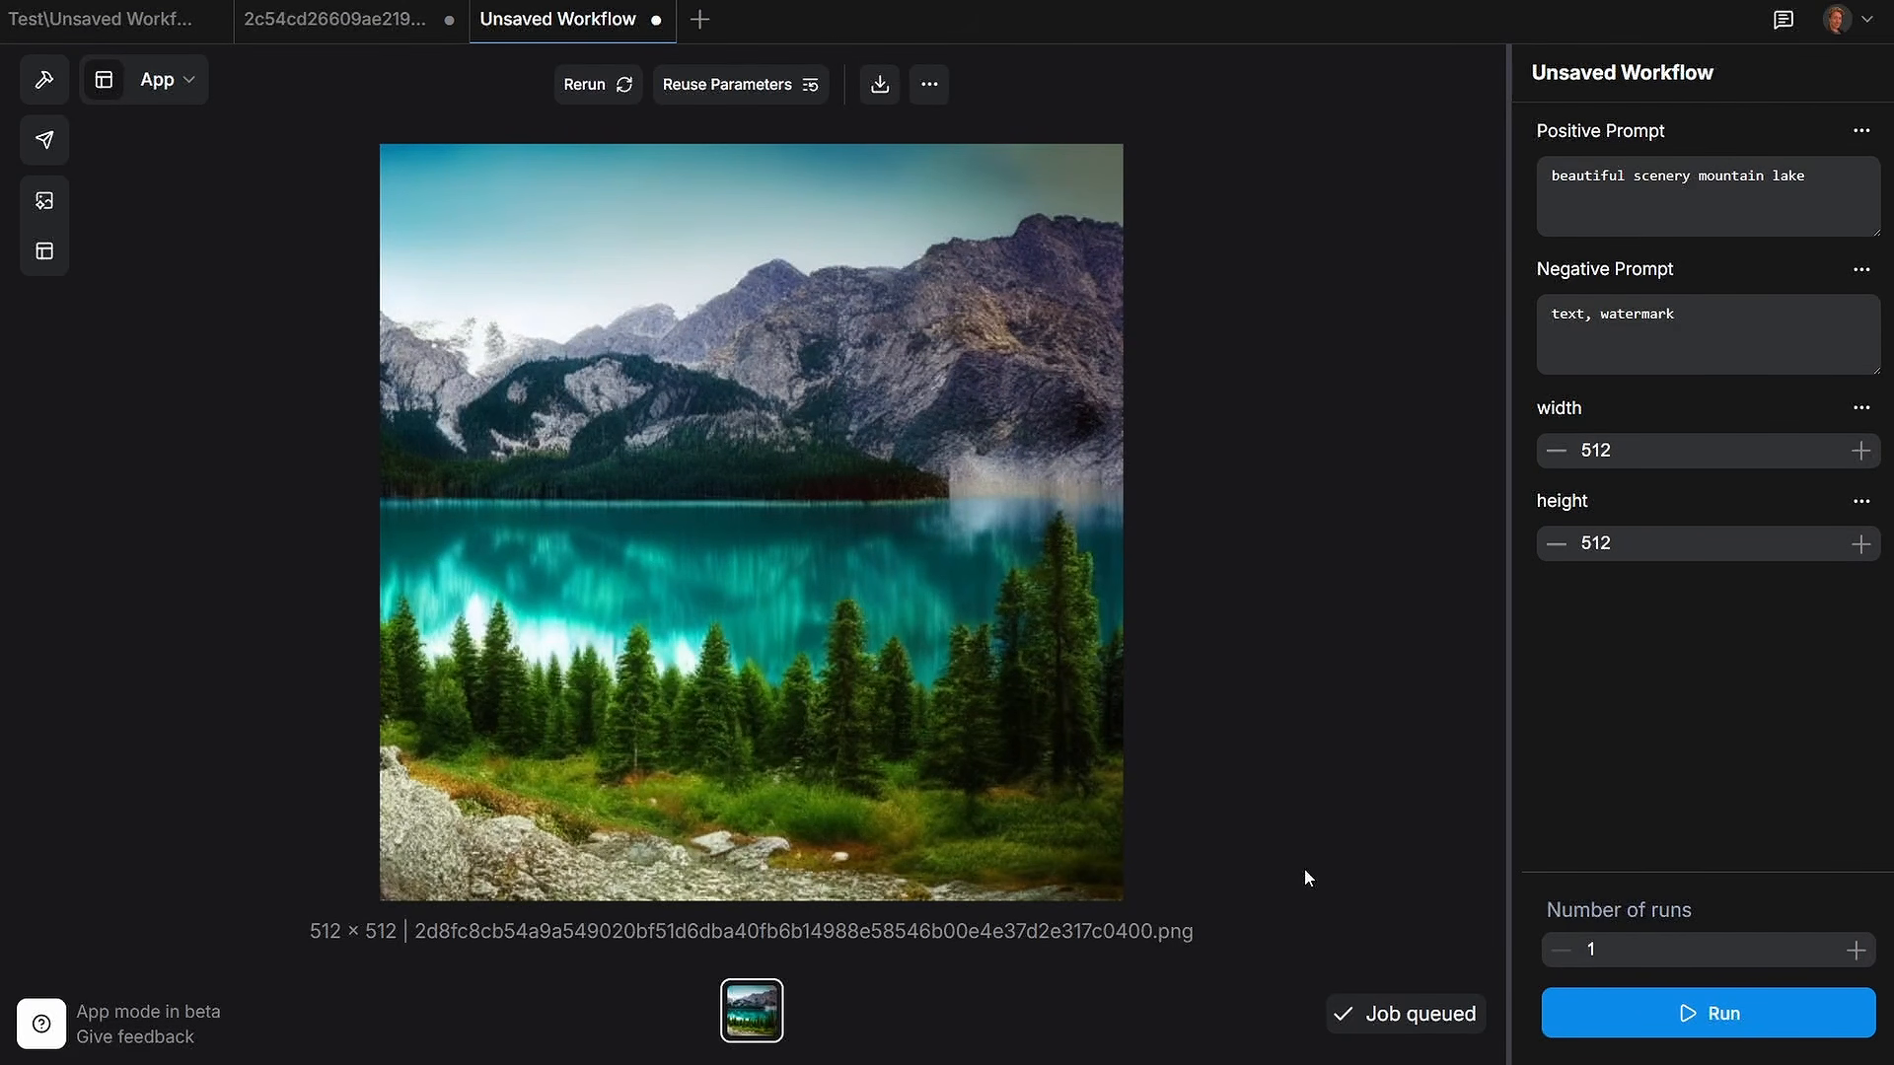
Step: Set the app's image width to 1920 and height to 1080, and run it again
left_click_drag(1667, 455, 1644, 453)
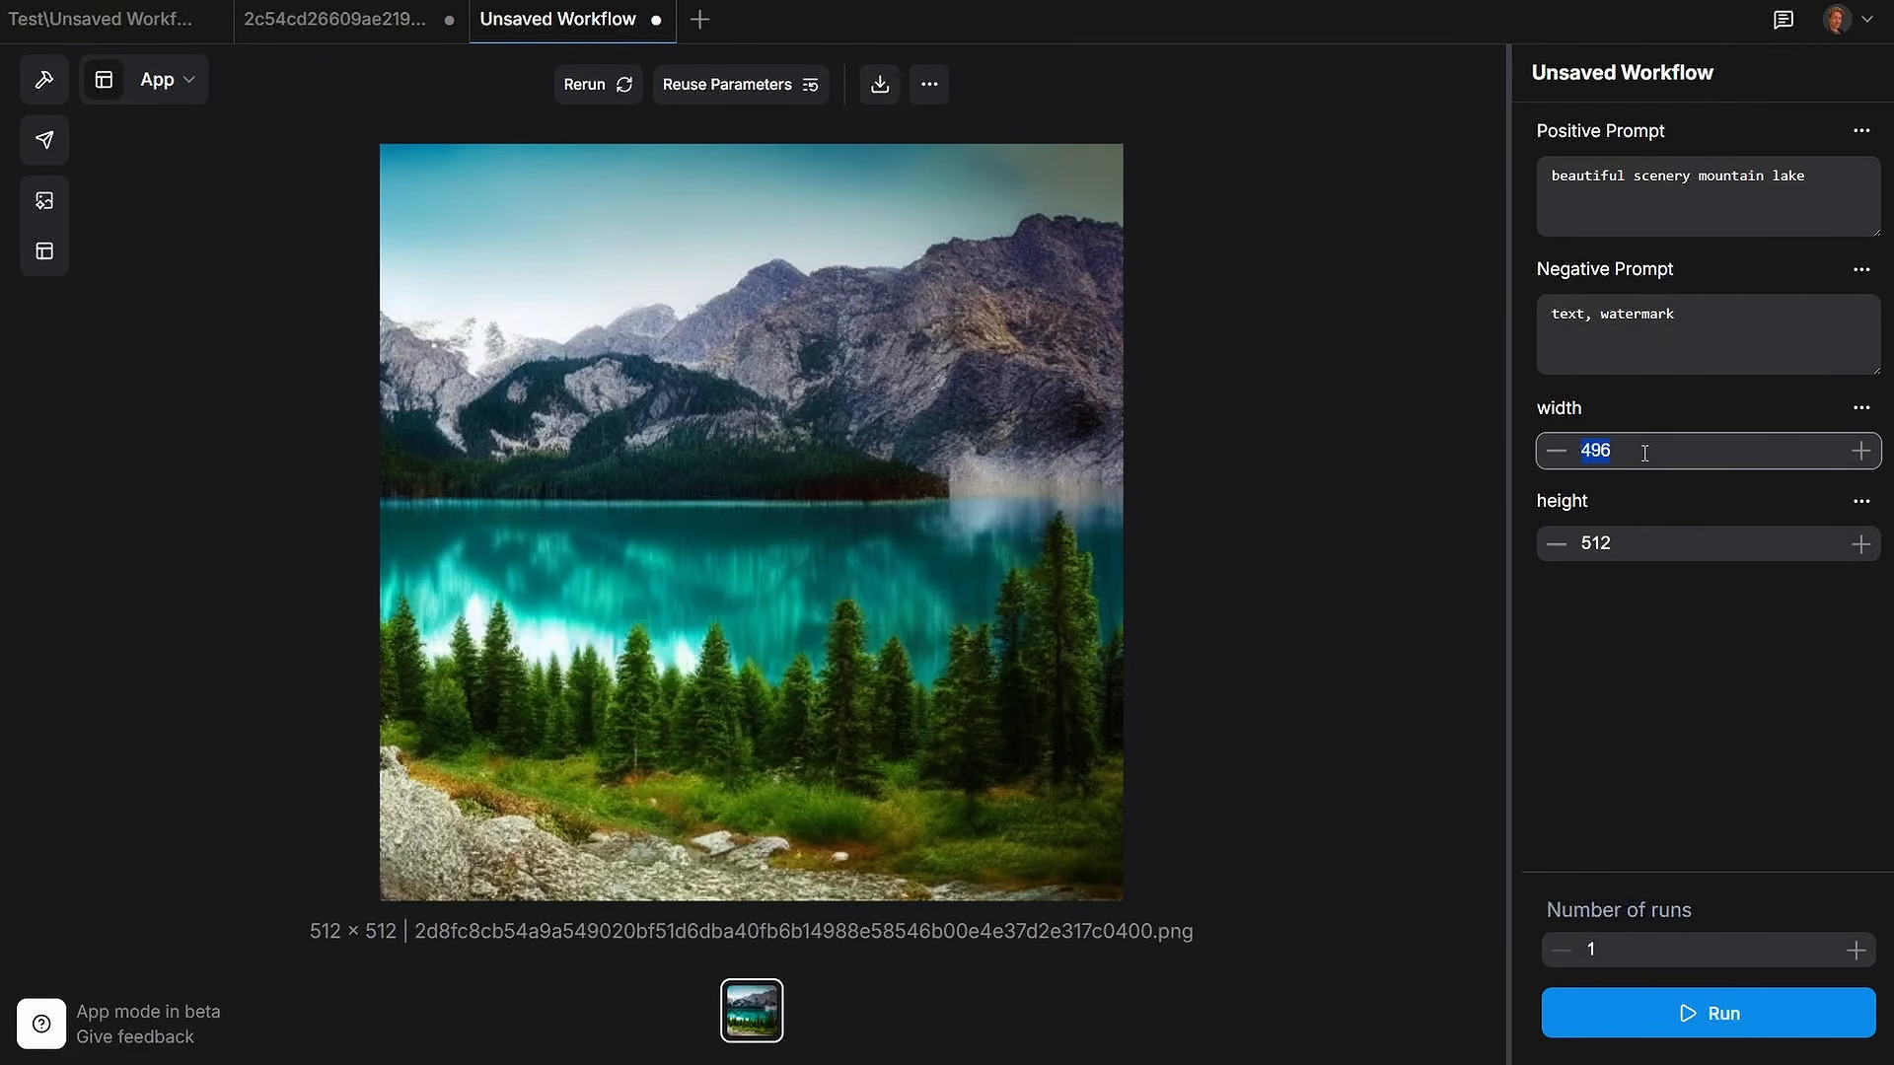
type("1920")
key("Tab")
key("Tab")
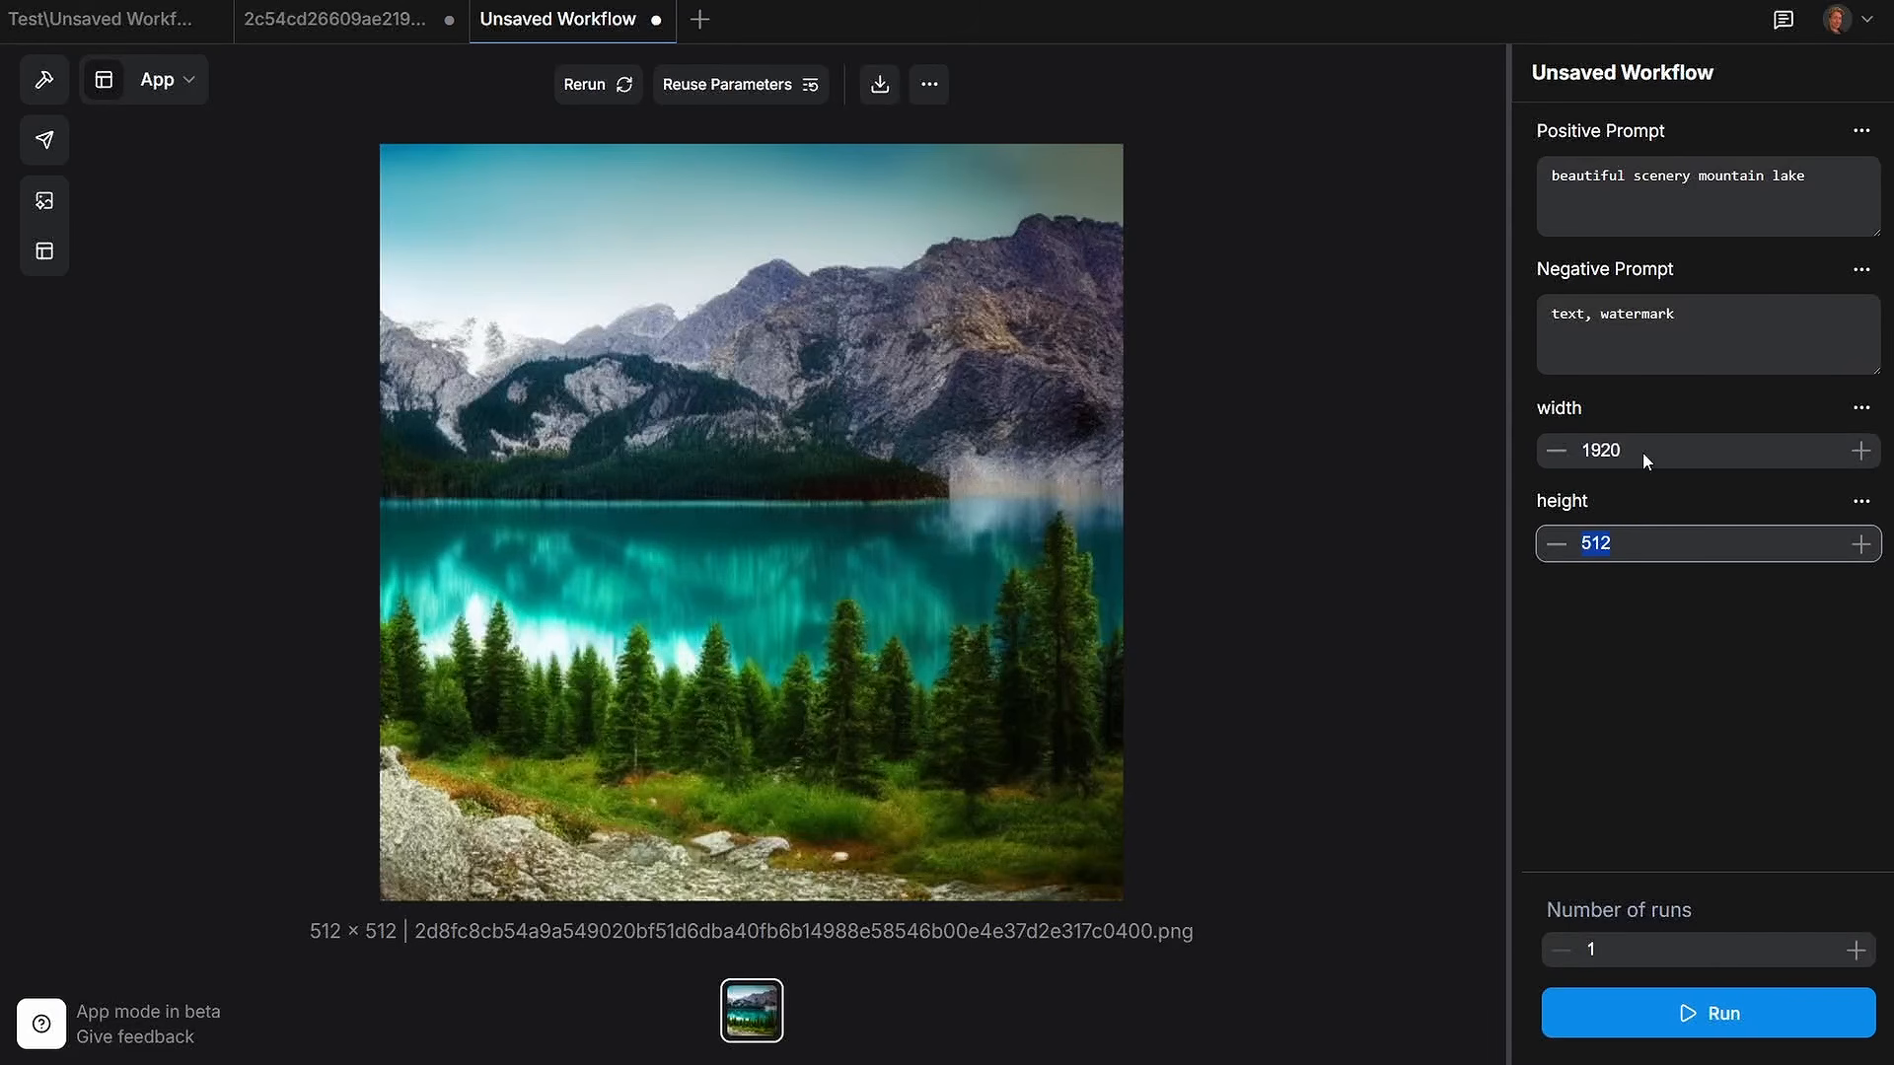
type("1080")
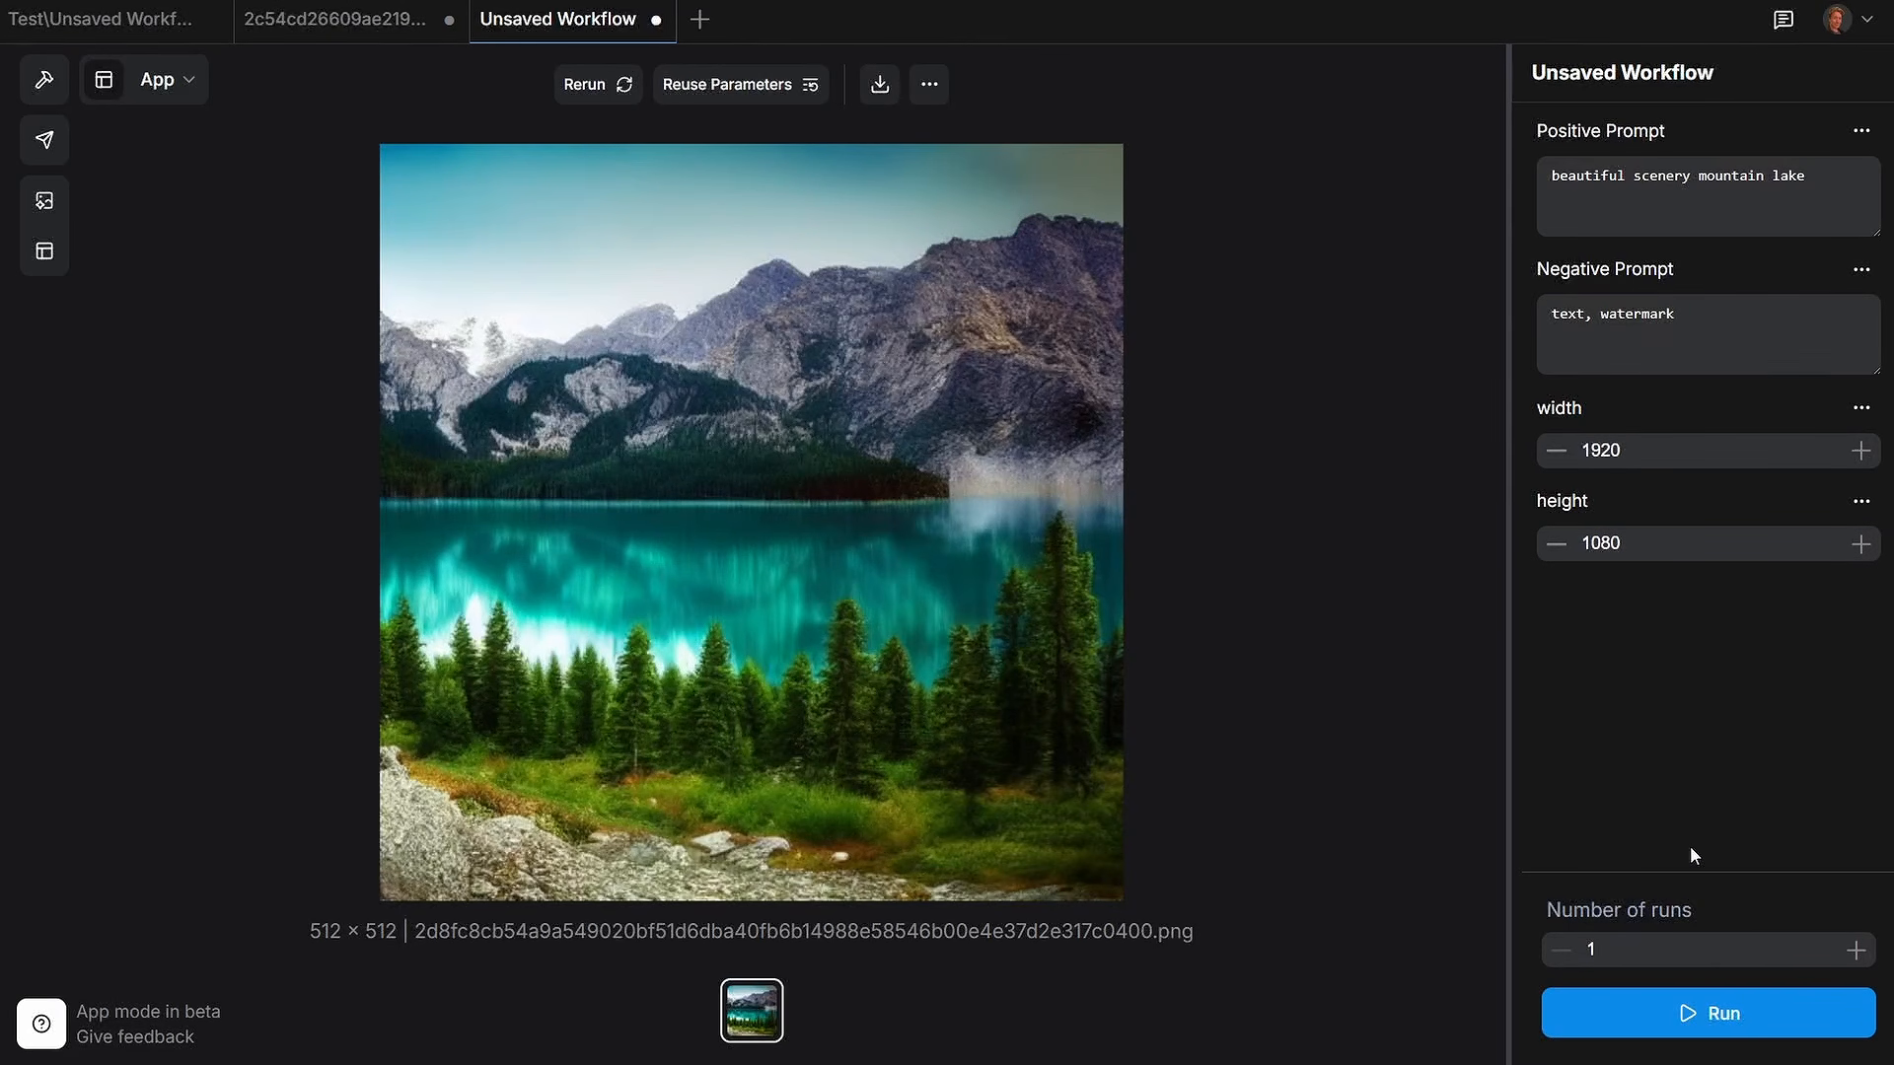
left_click(1712, 1014)
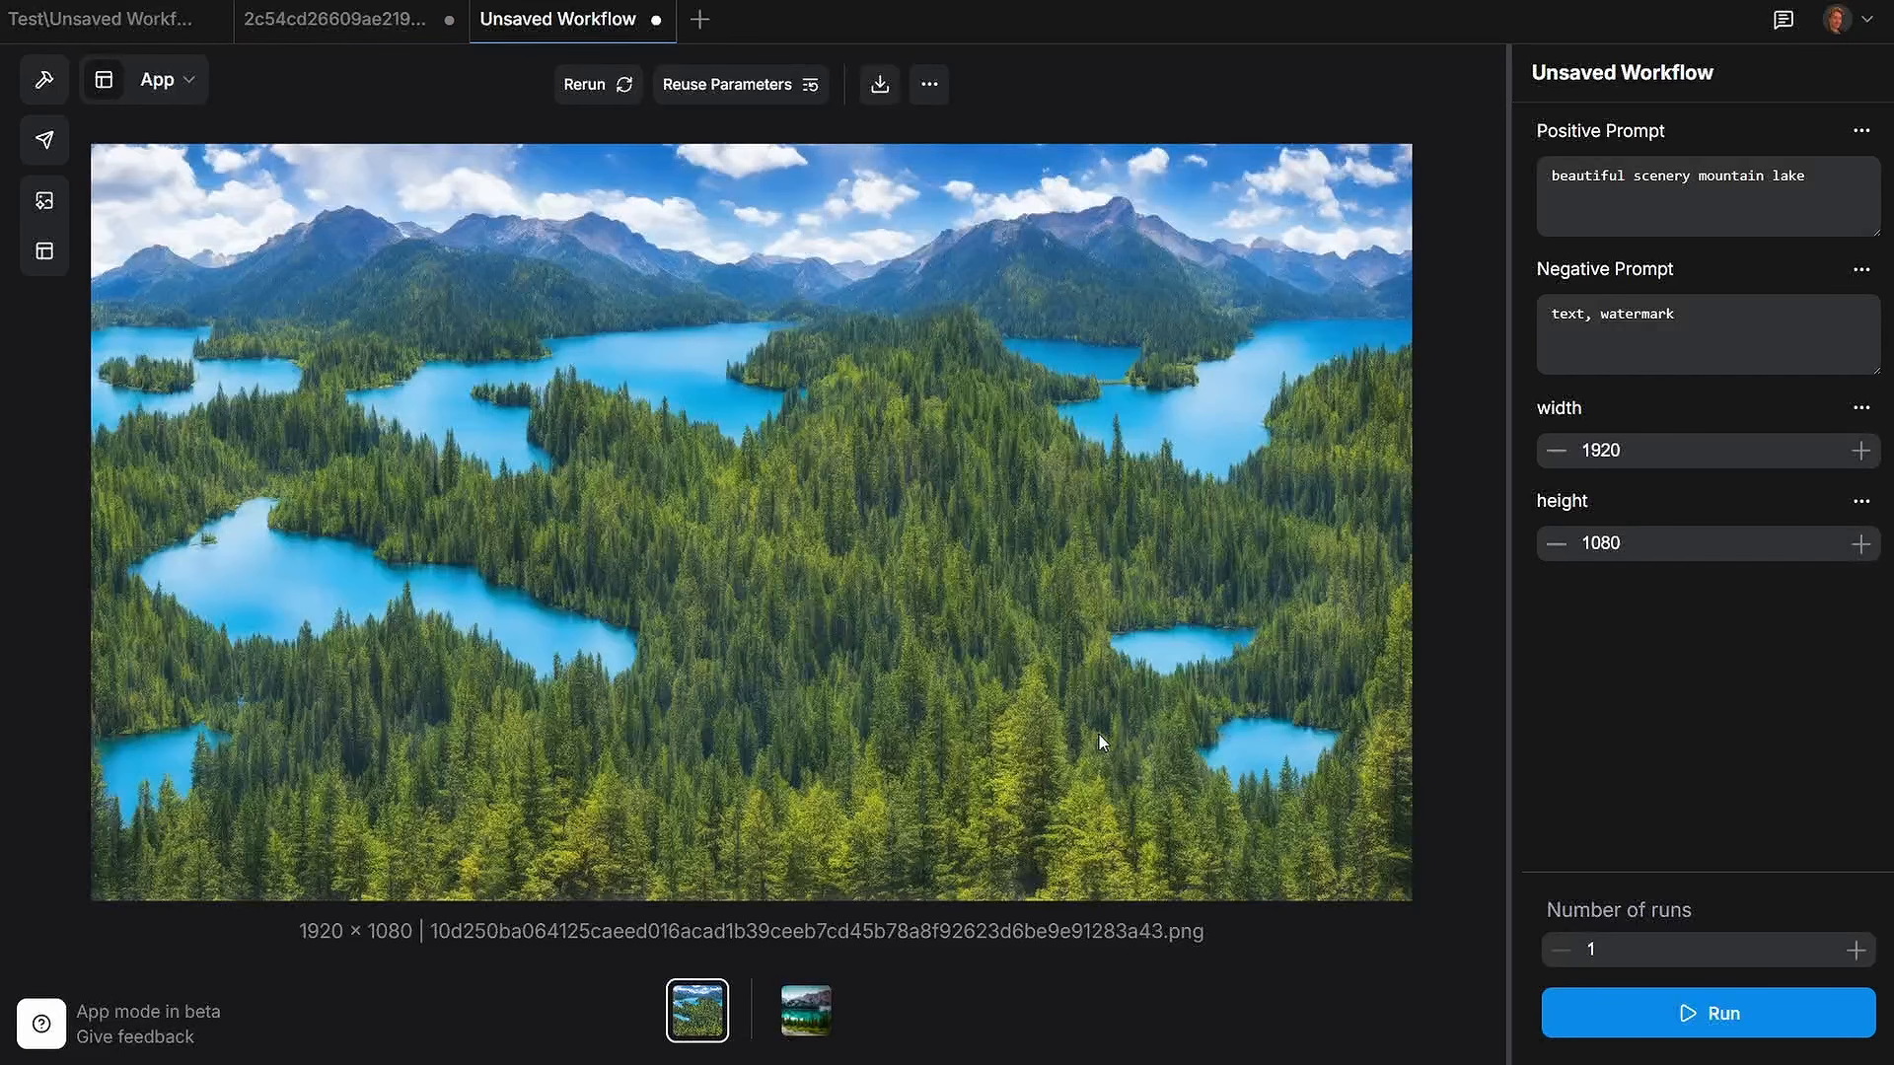
Step: Exit app mode to return to the workflow's node graph
left_click(157, 80)
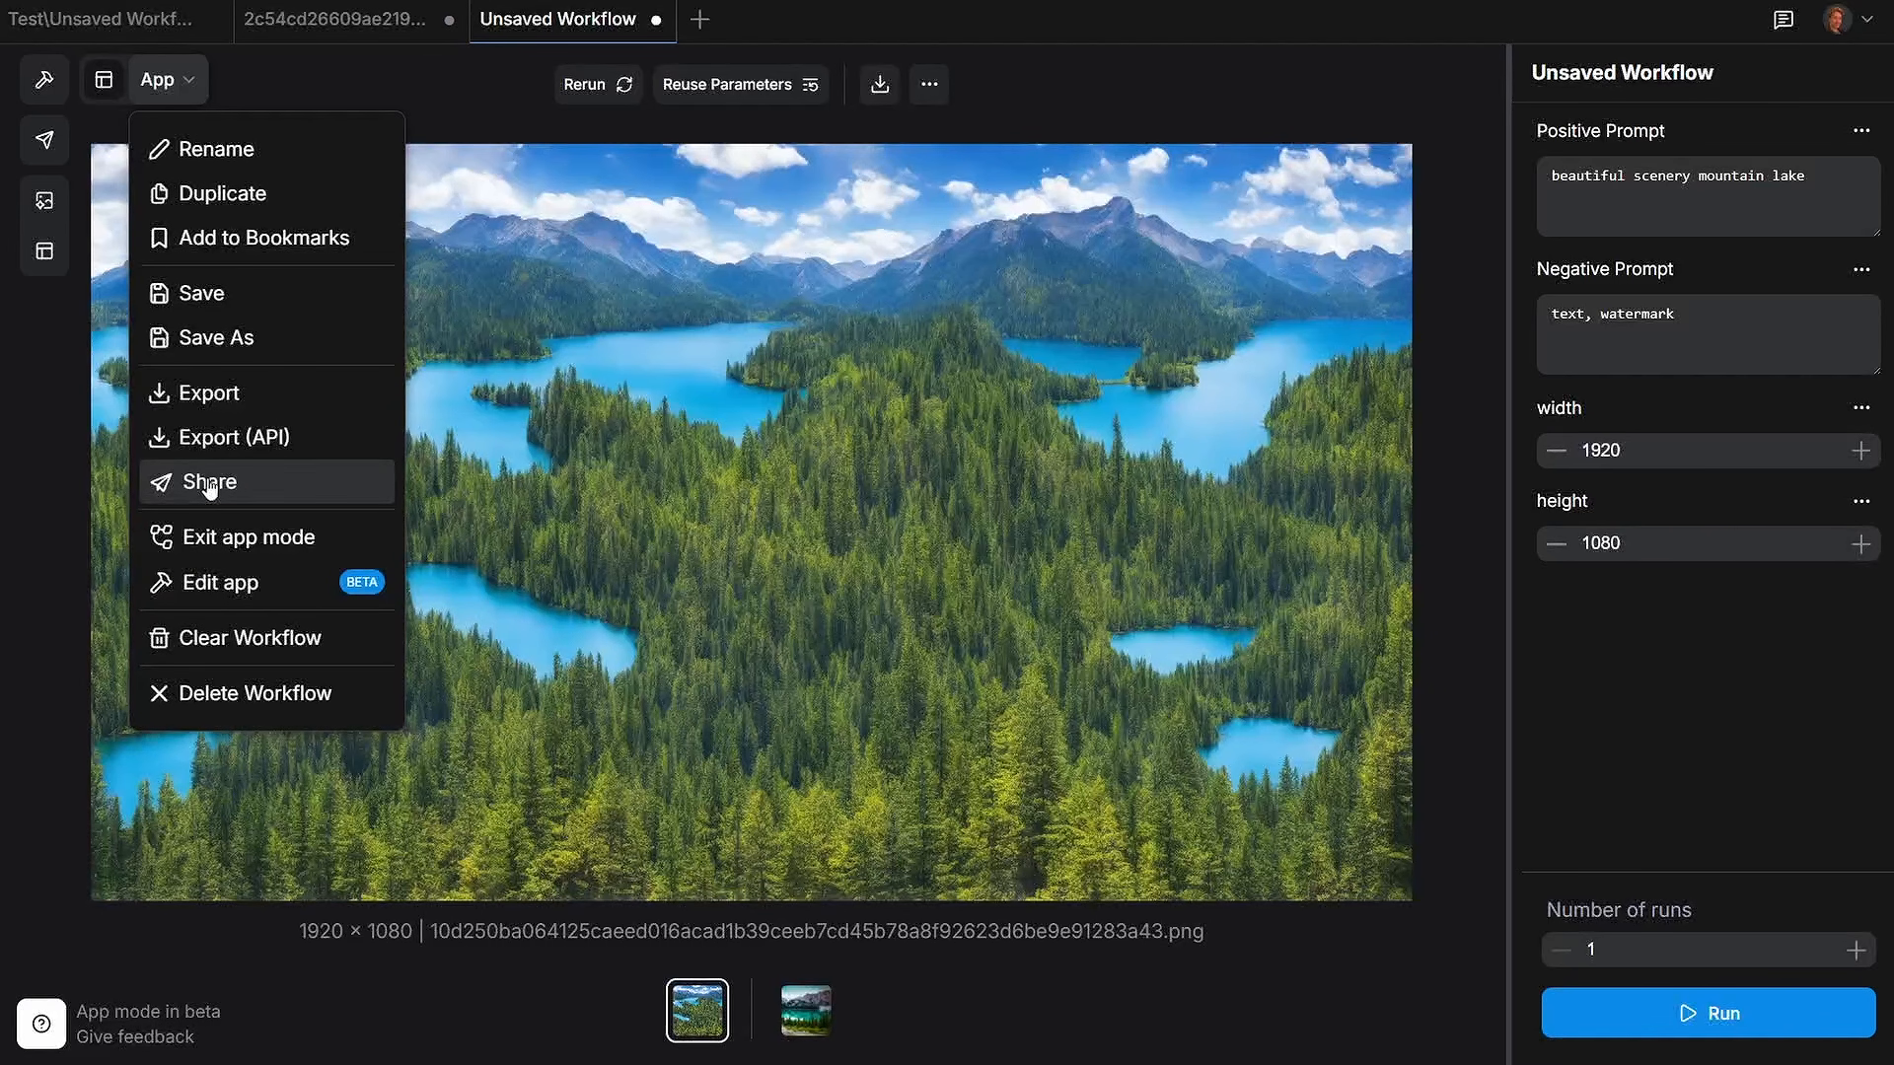
left_click(232, 540)
left_click_drag(245, 515, 312, 566)
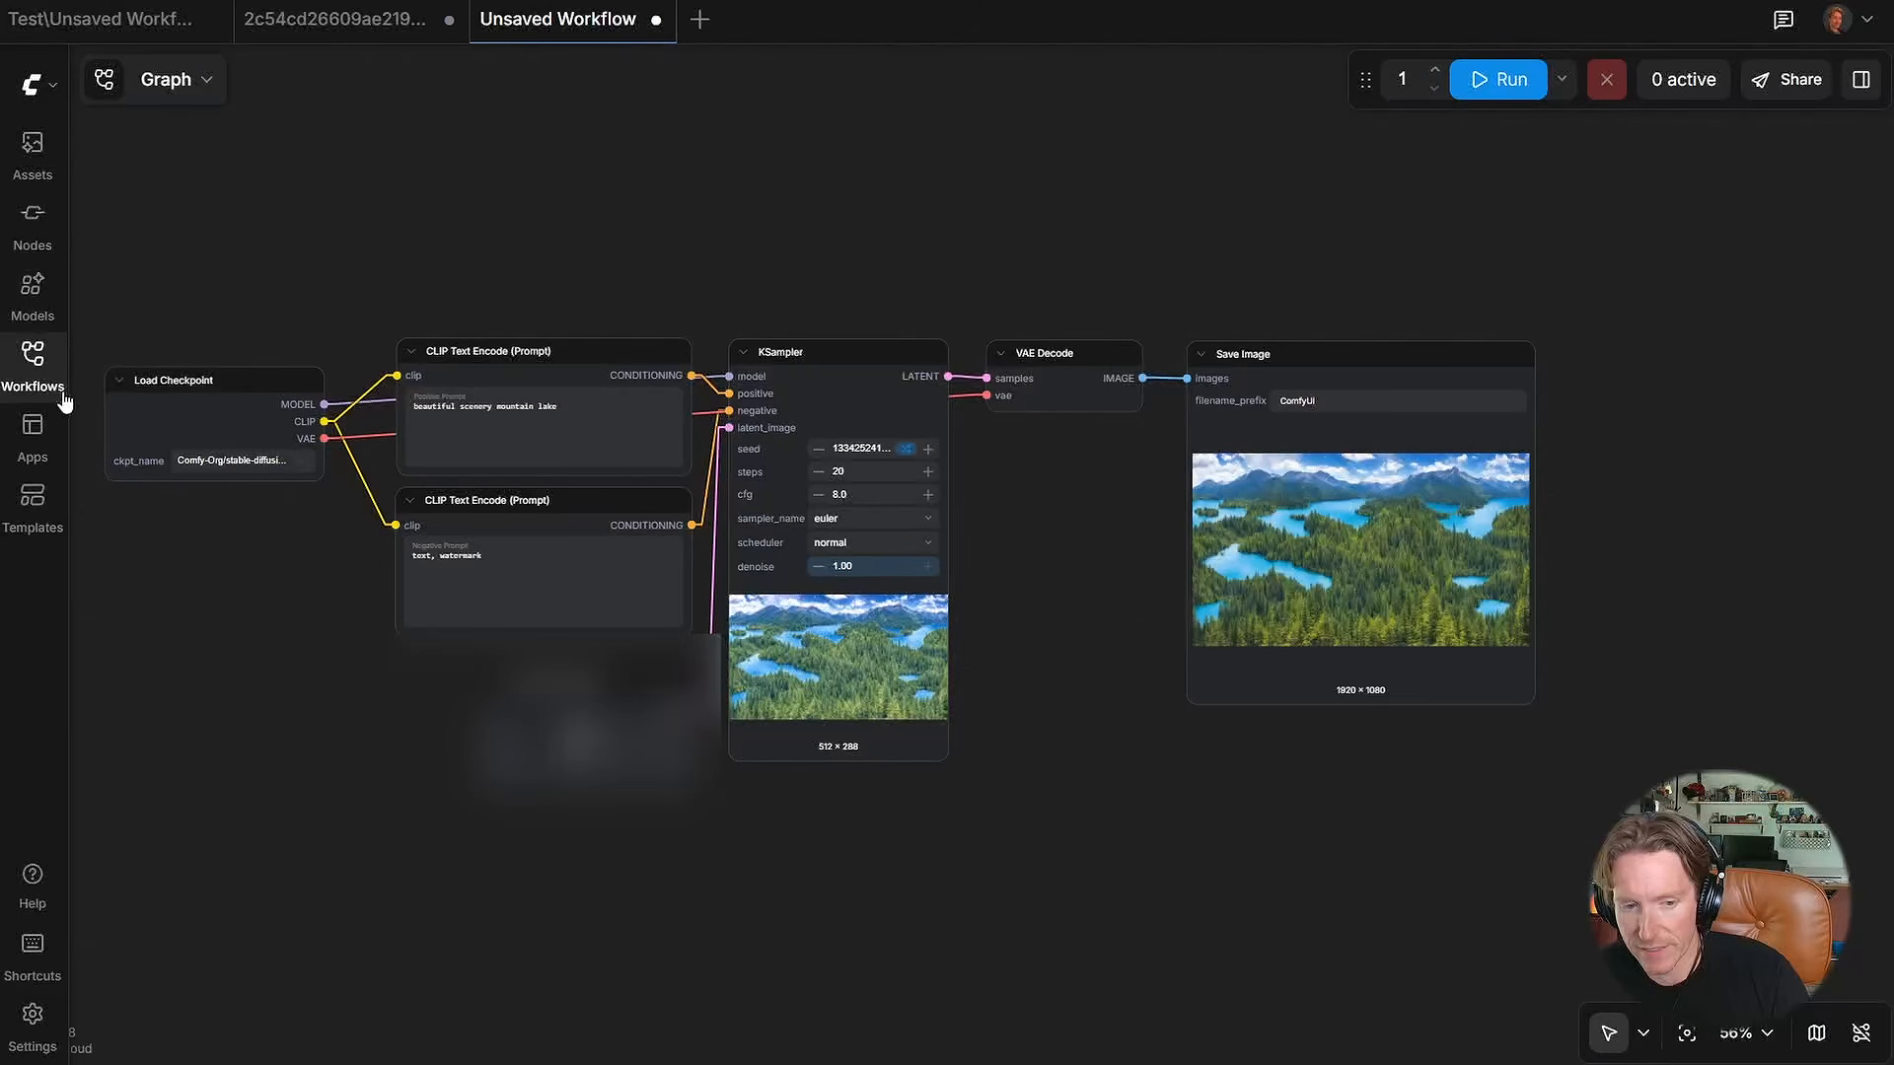
left_click(43, 160)
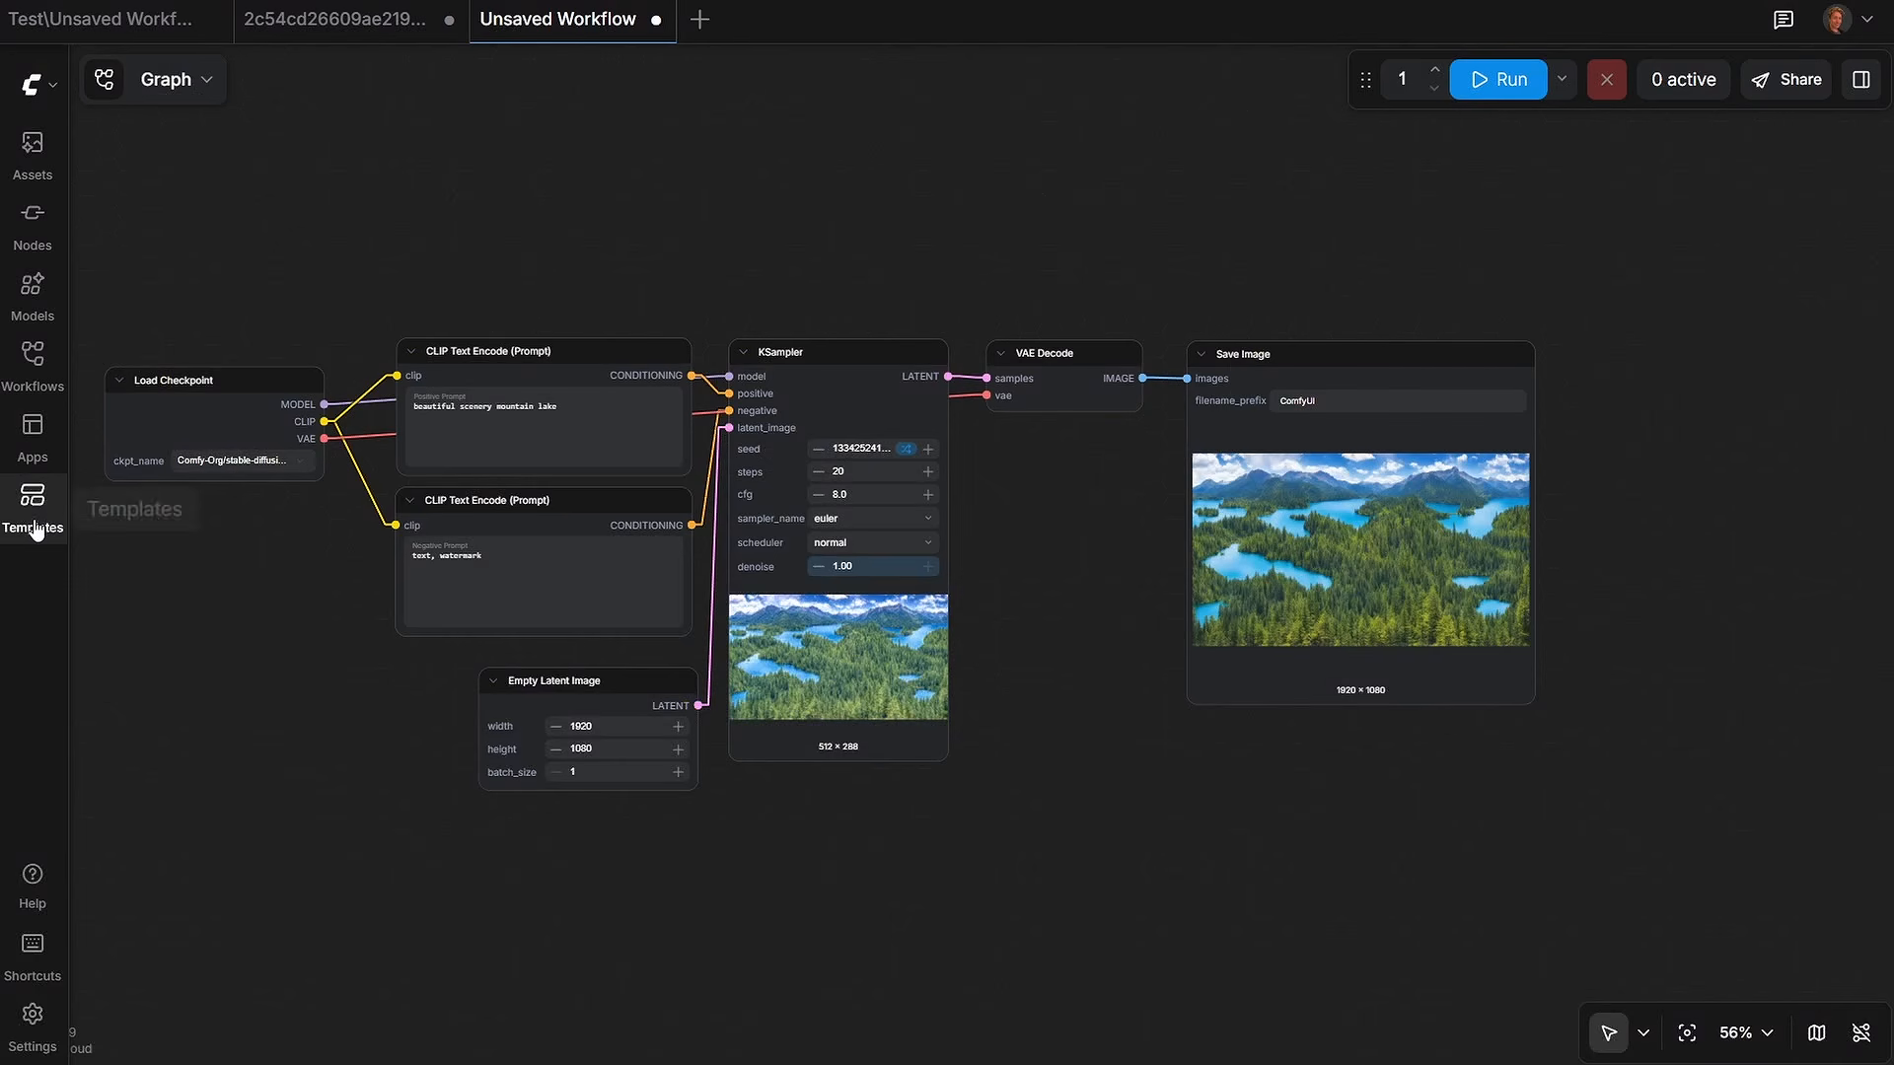
Step: Open the template library and browse through all the available templates
left_click(32, 495)
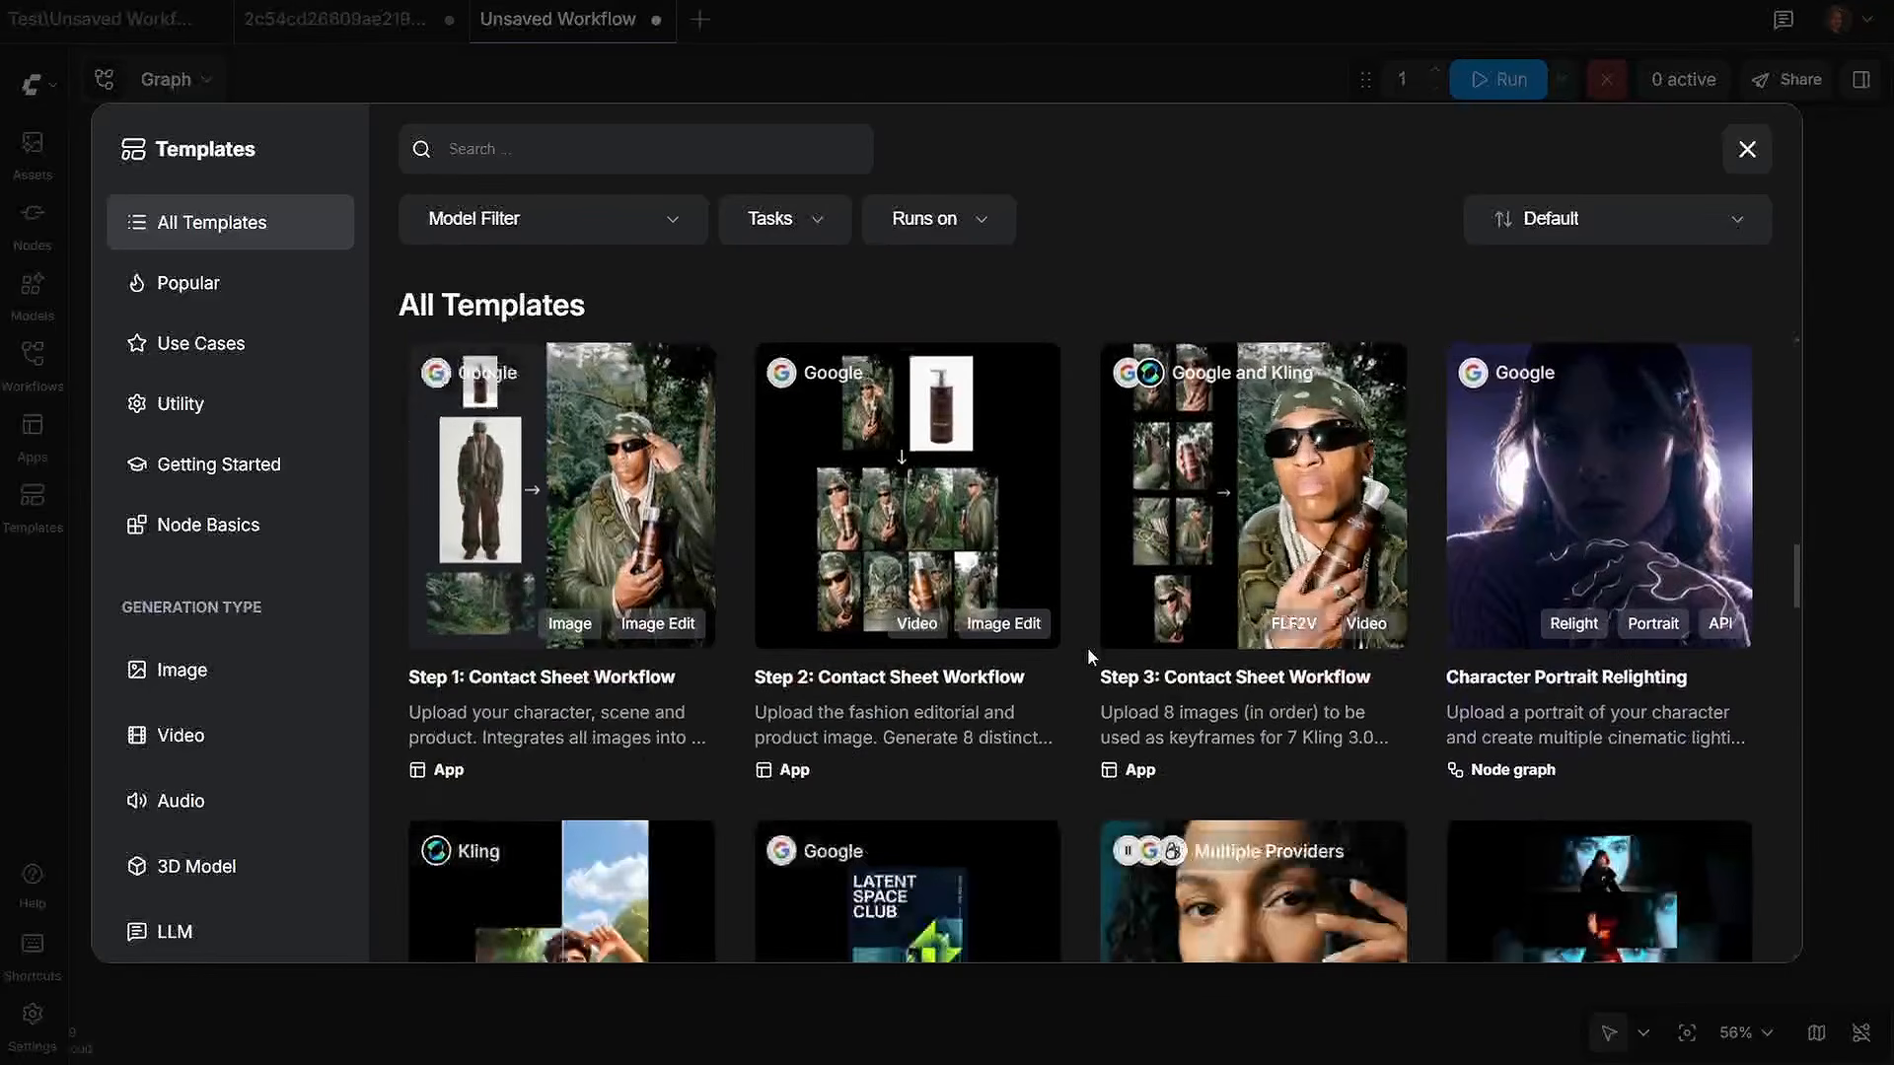
scroll(1087, 647, "down", 10)
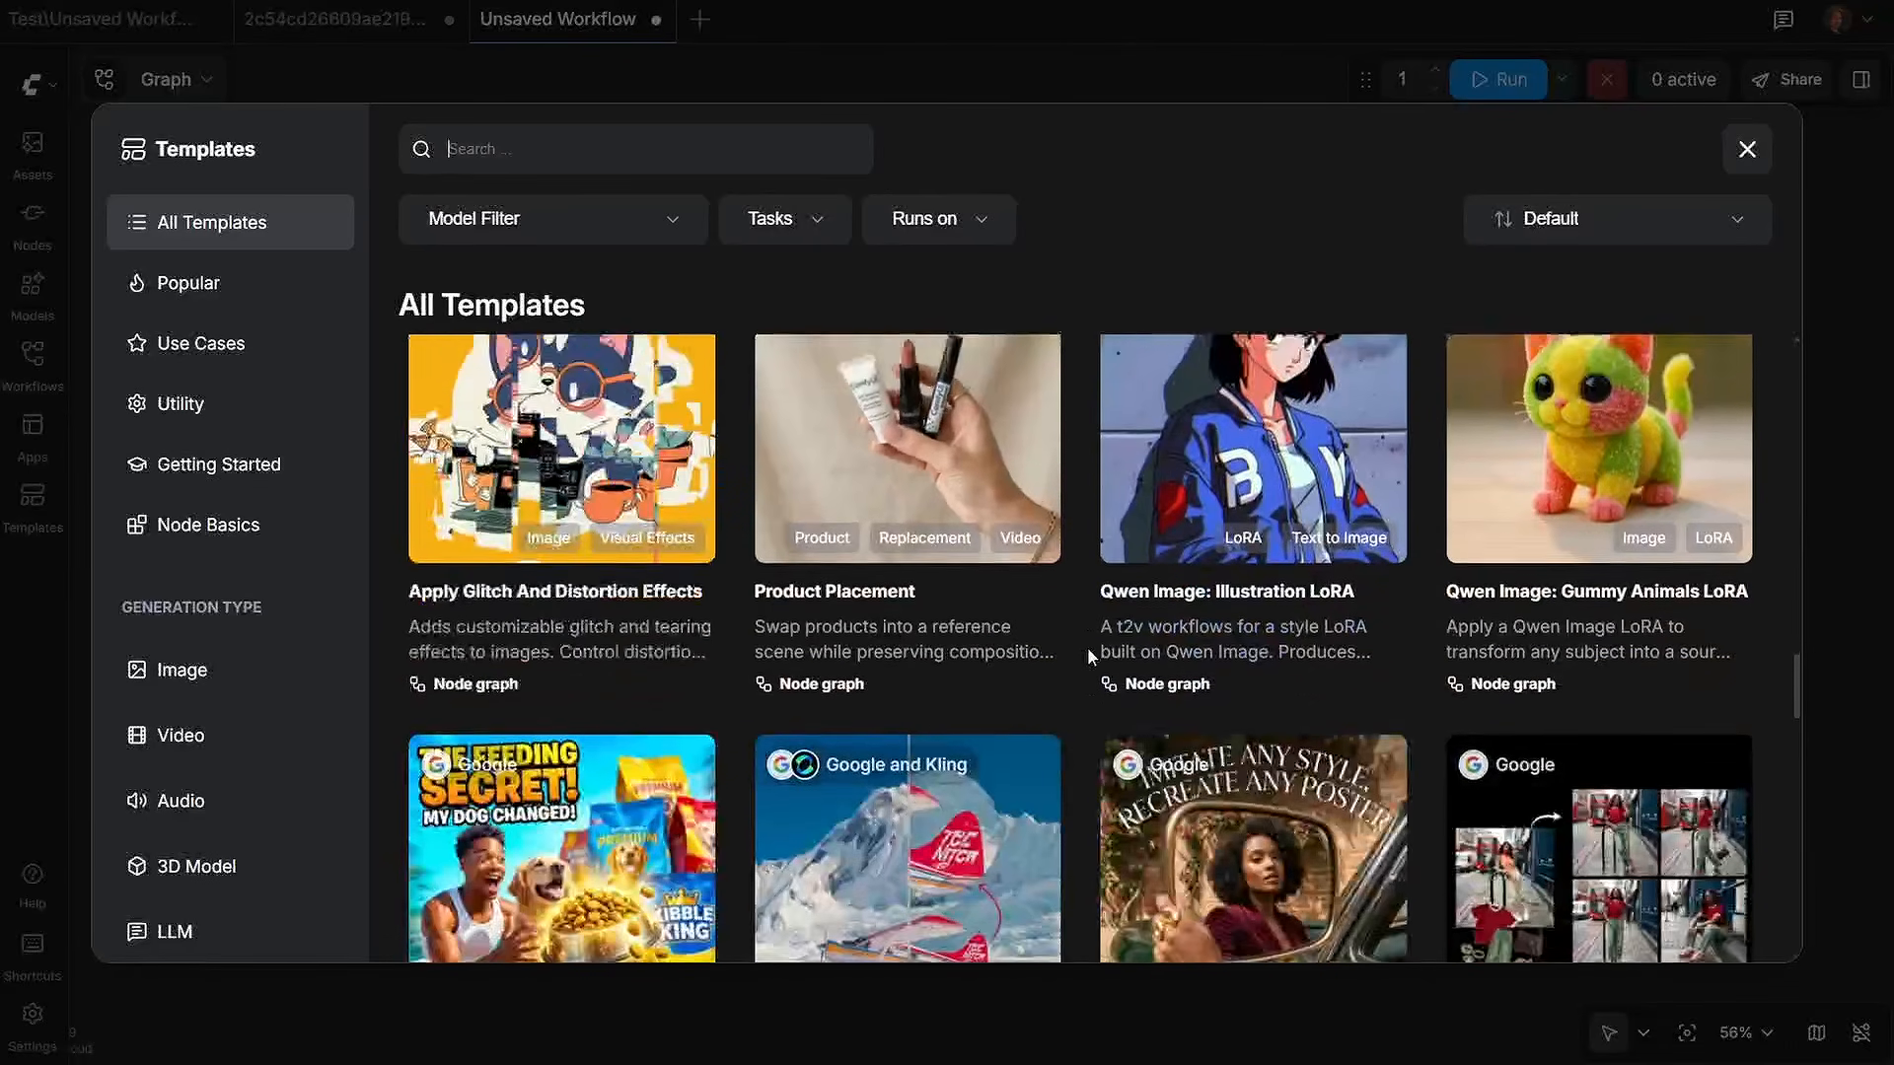
scroll(1087, 647, "down", 10)
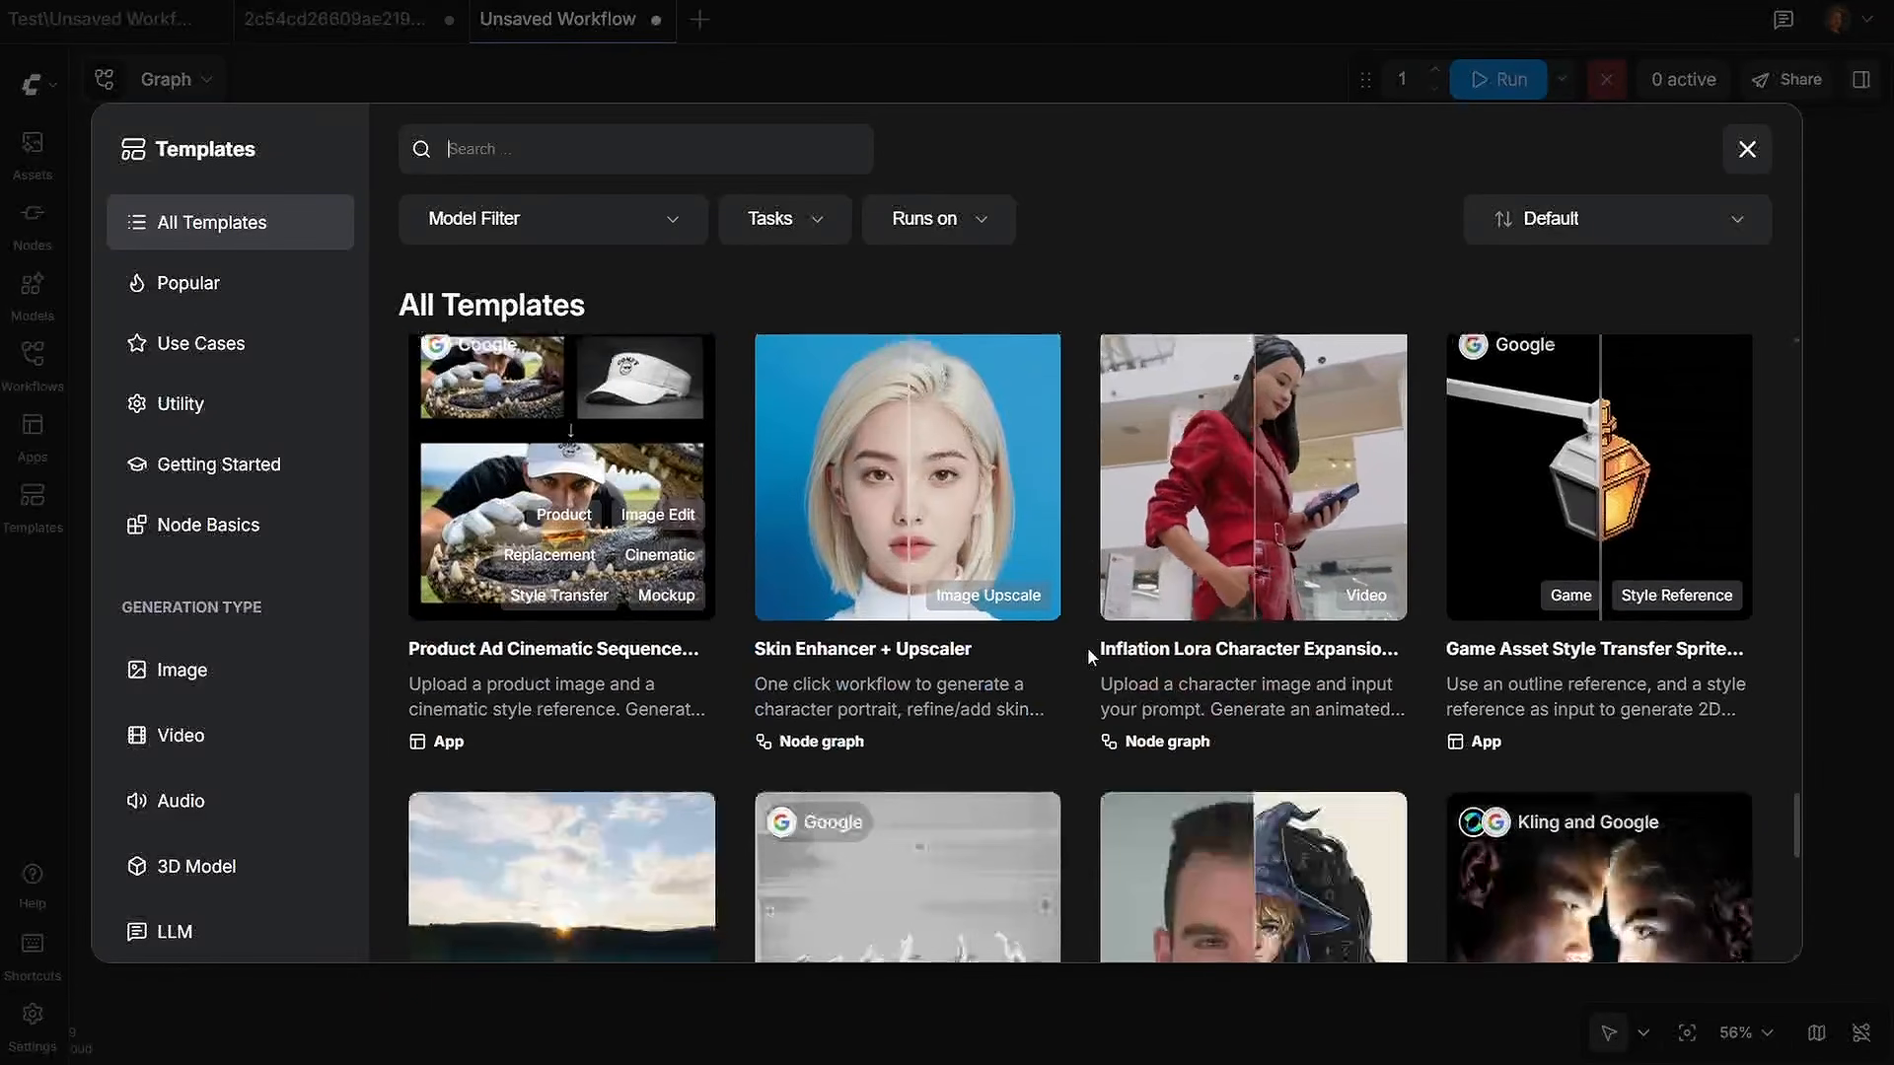
scroll(1079, 647, "down", 4)
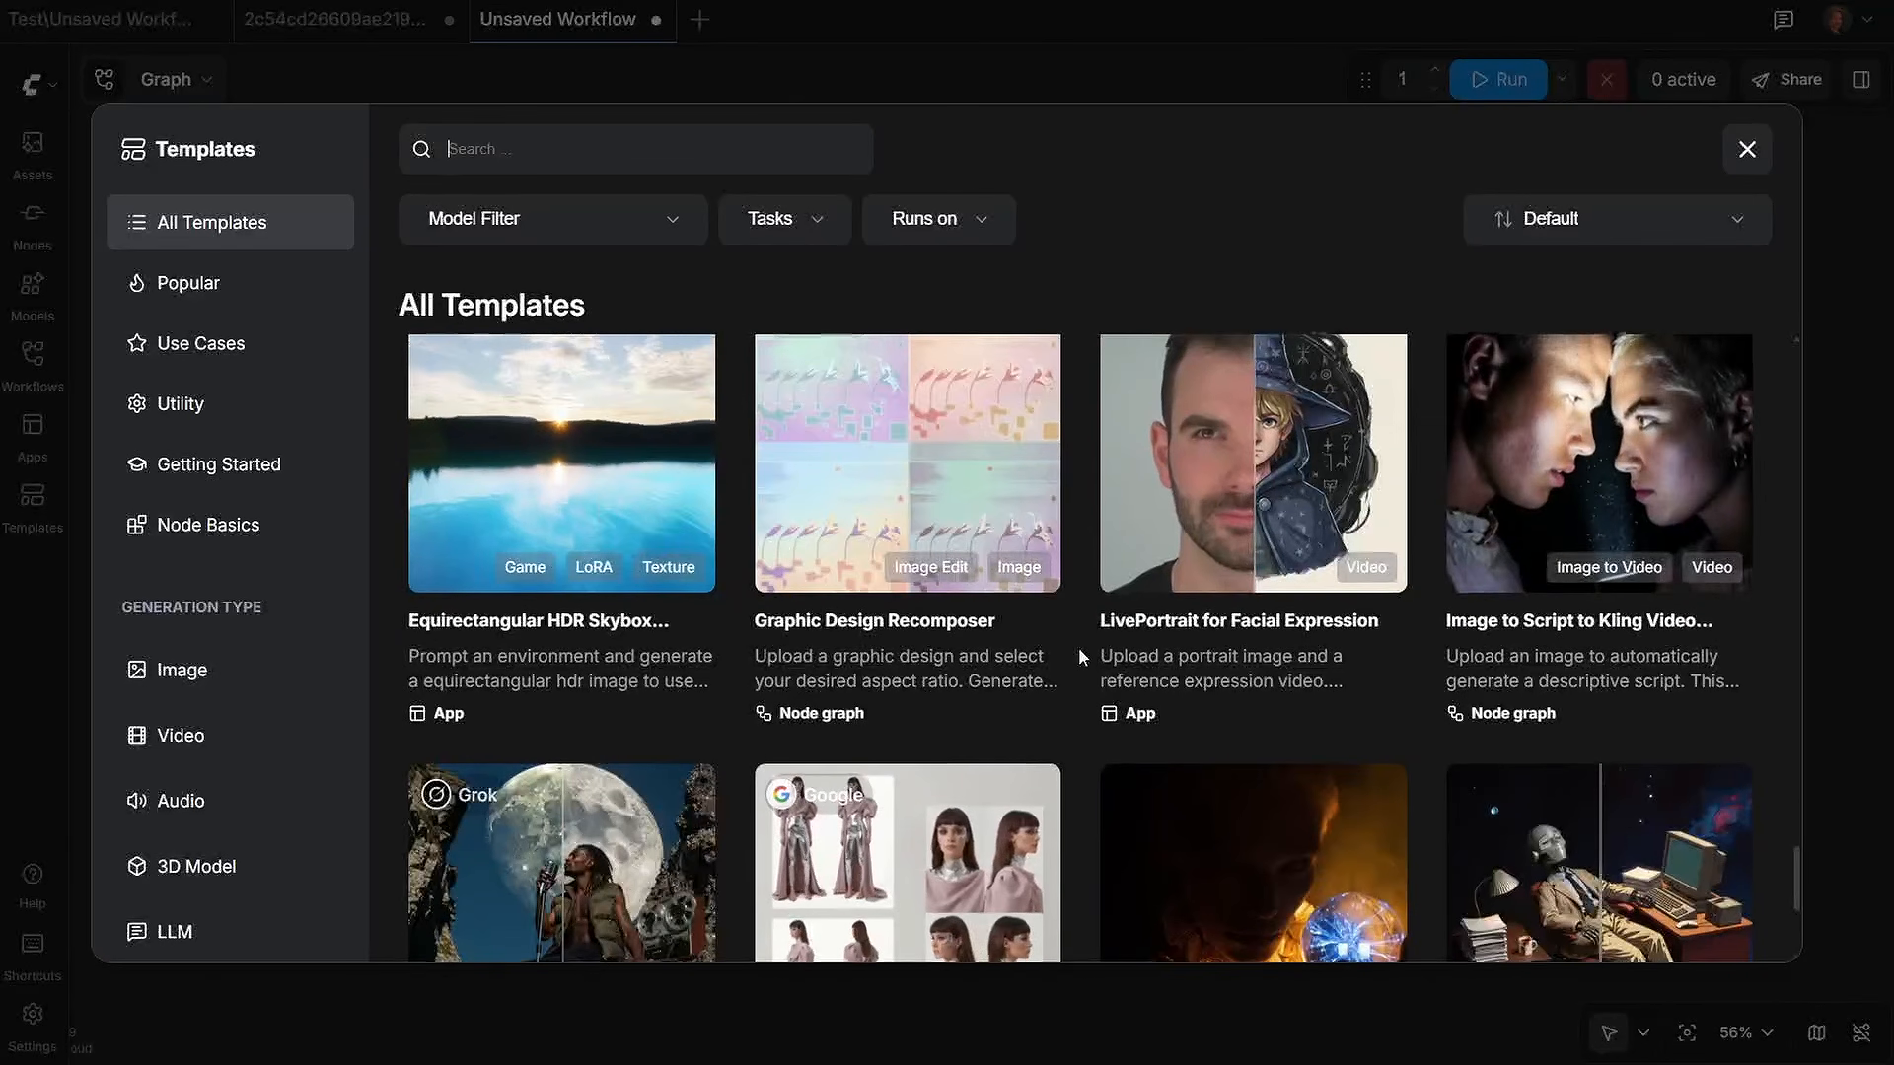
scroll(1079, 647, "down", 8)
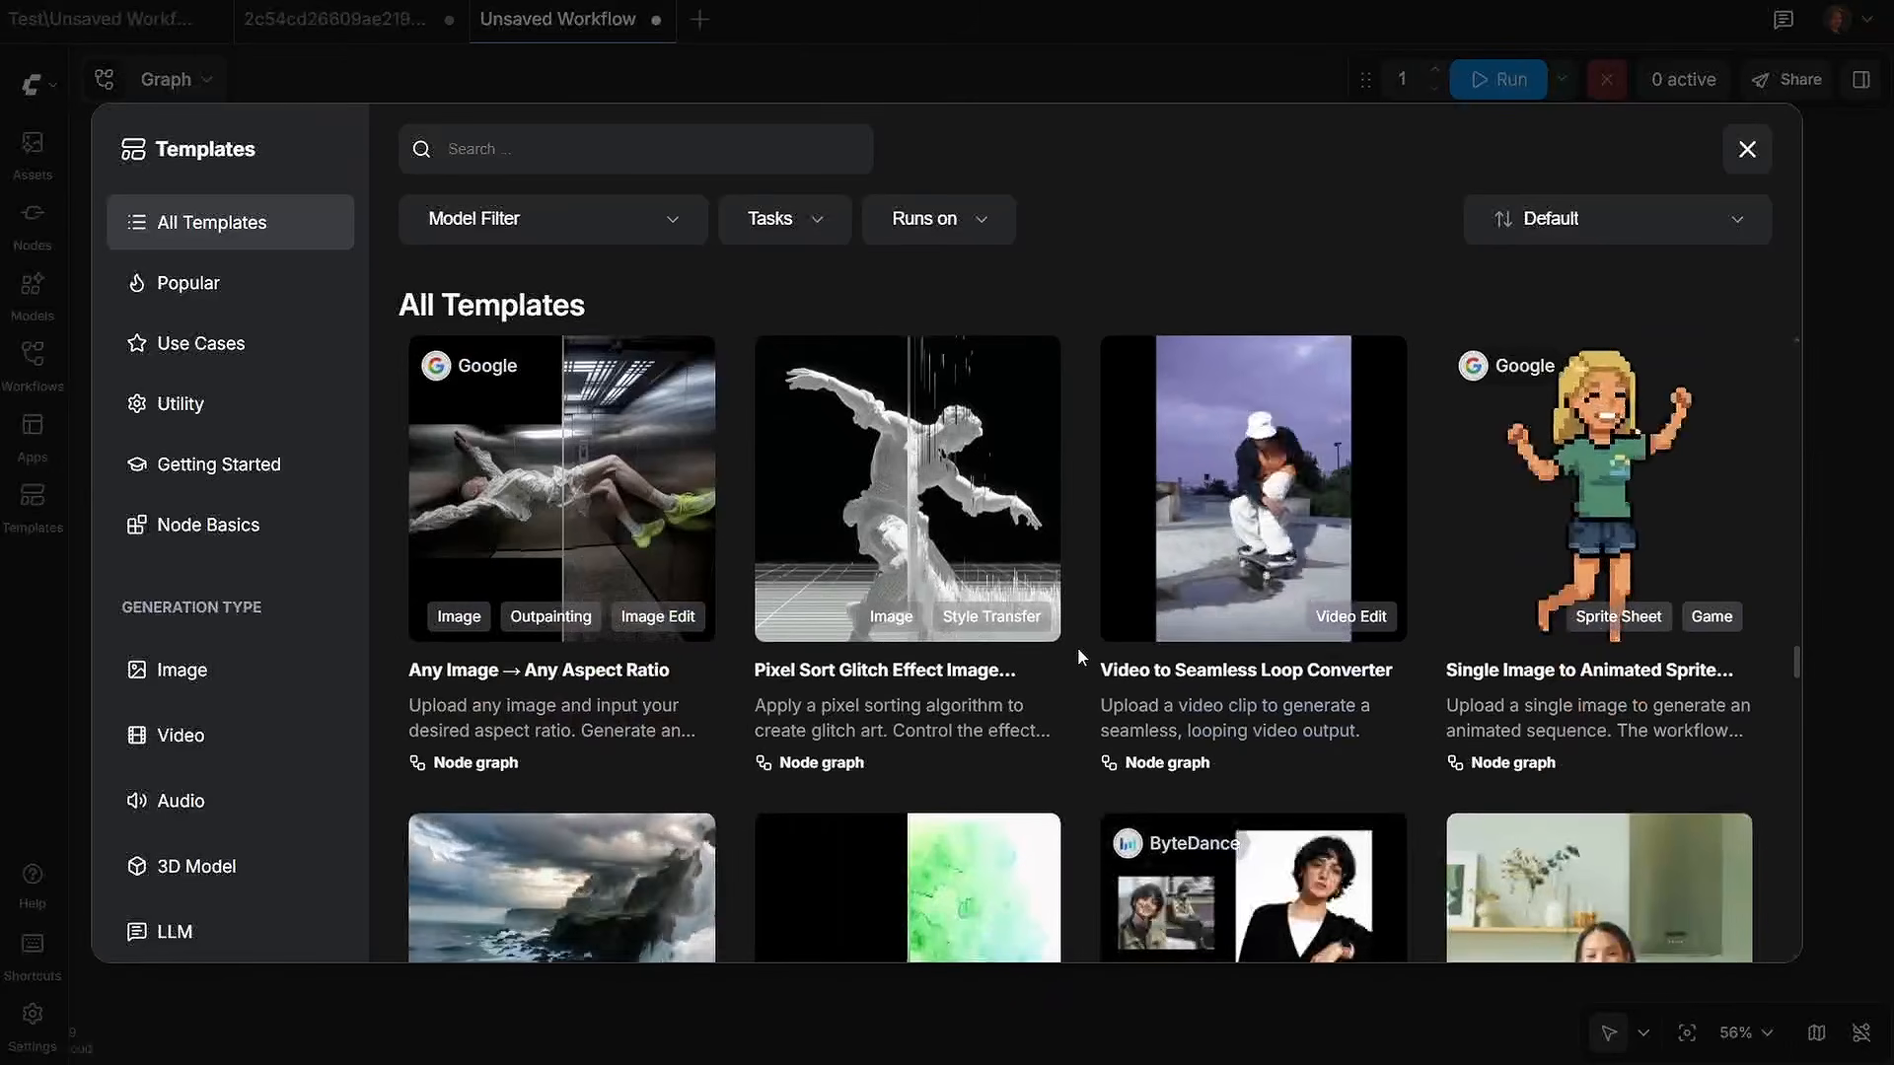
scroll(1077, 647, "down", 3)
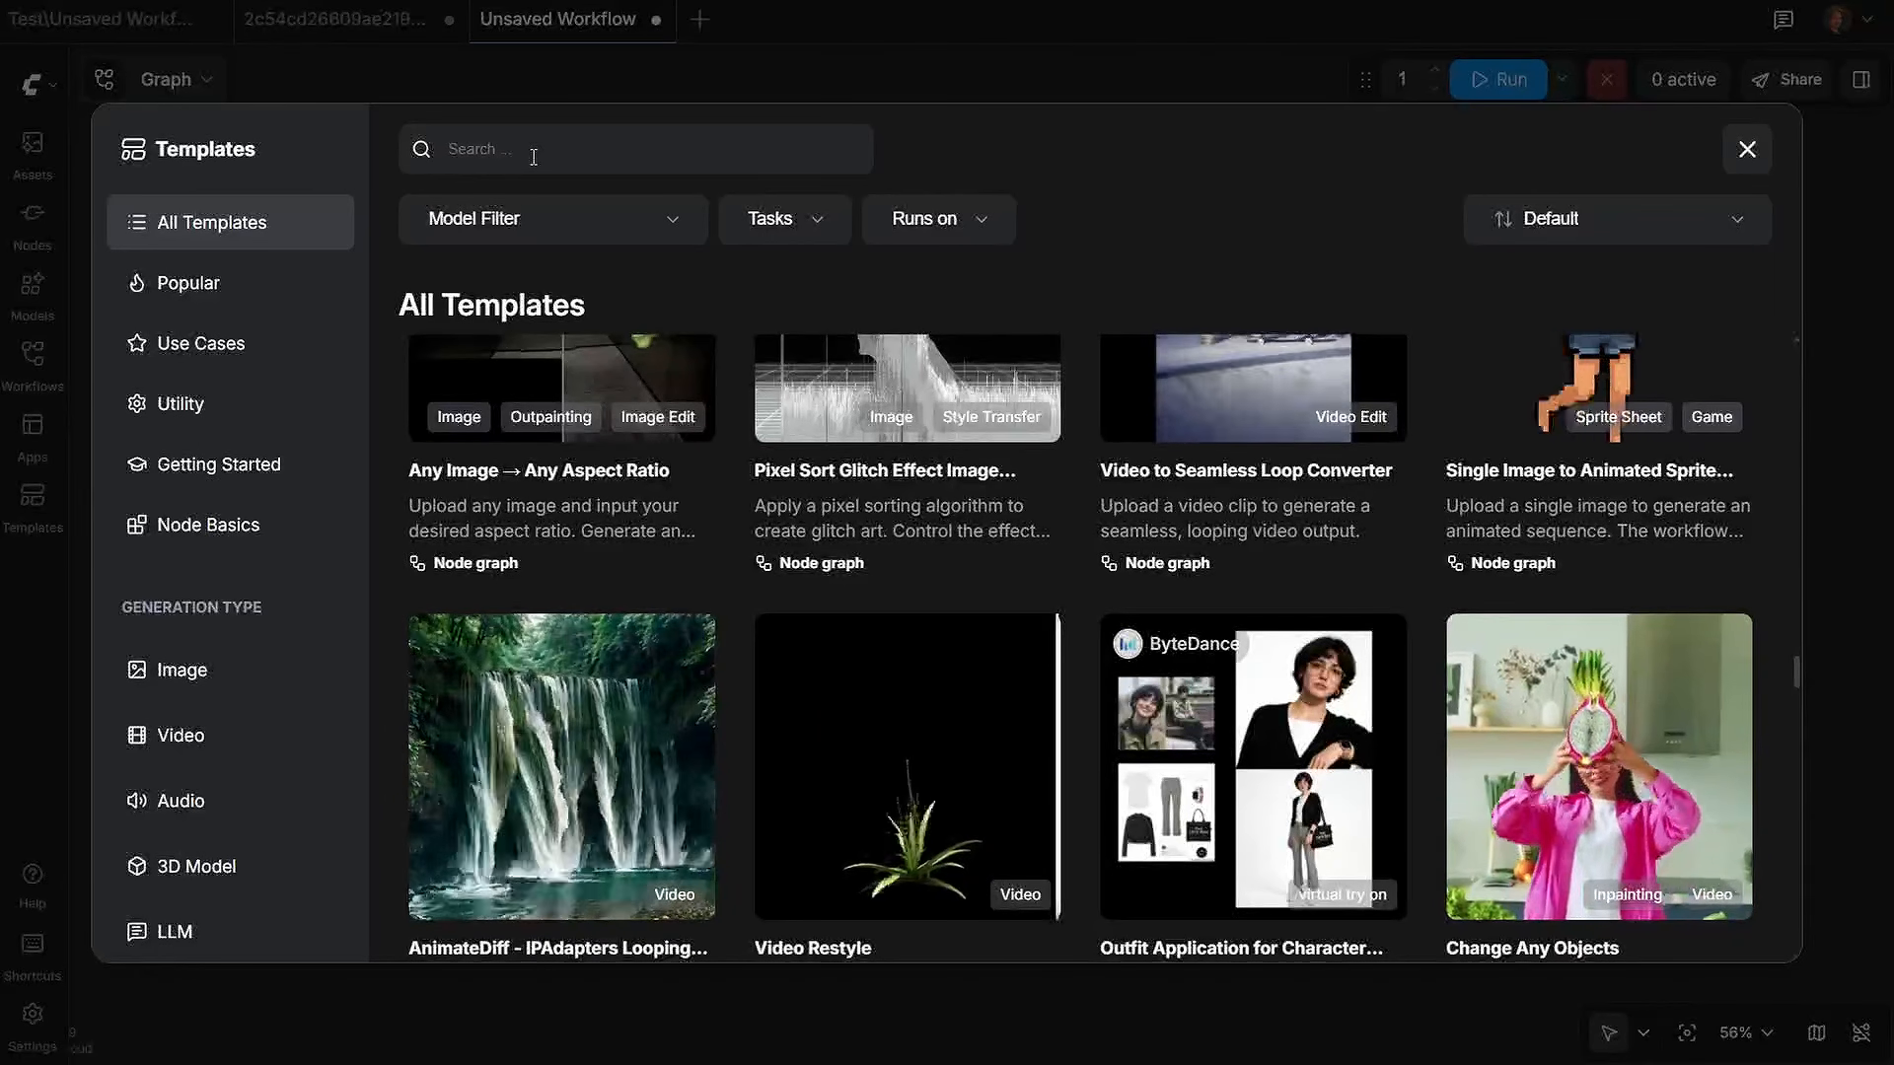
Step: Search the templates for "product", look through the matching workflows, and close the template library
type("product")
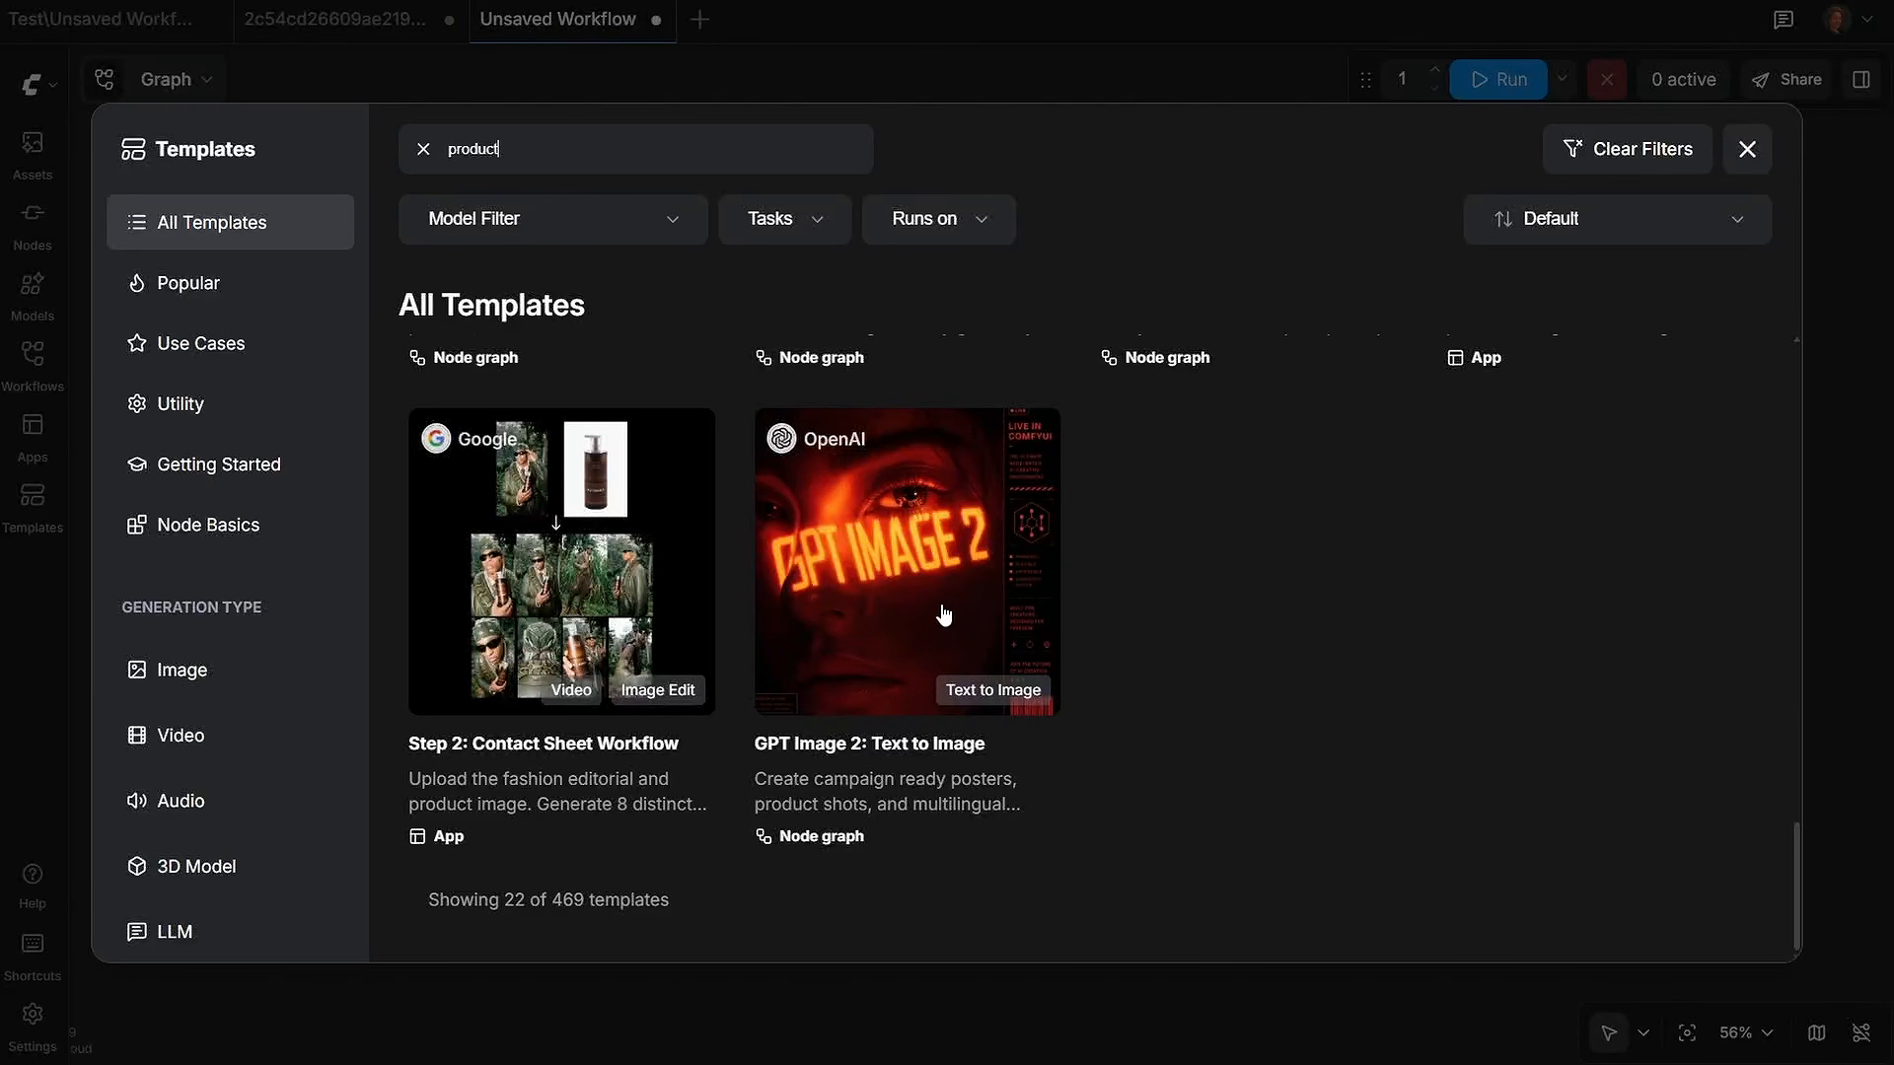
scroll(944, 610, "up", 1)
scroll(932, 612, "down", 1)
scroll(919, 611, "up", 5)
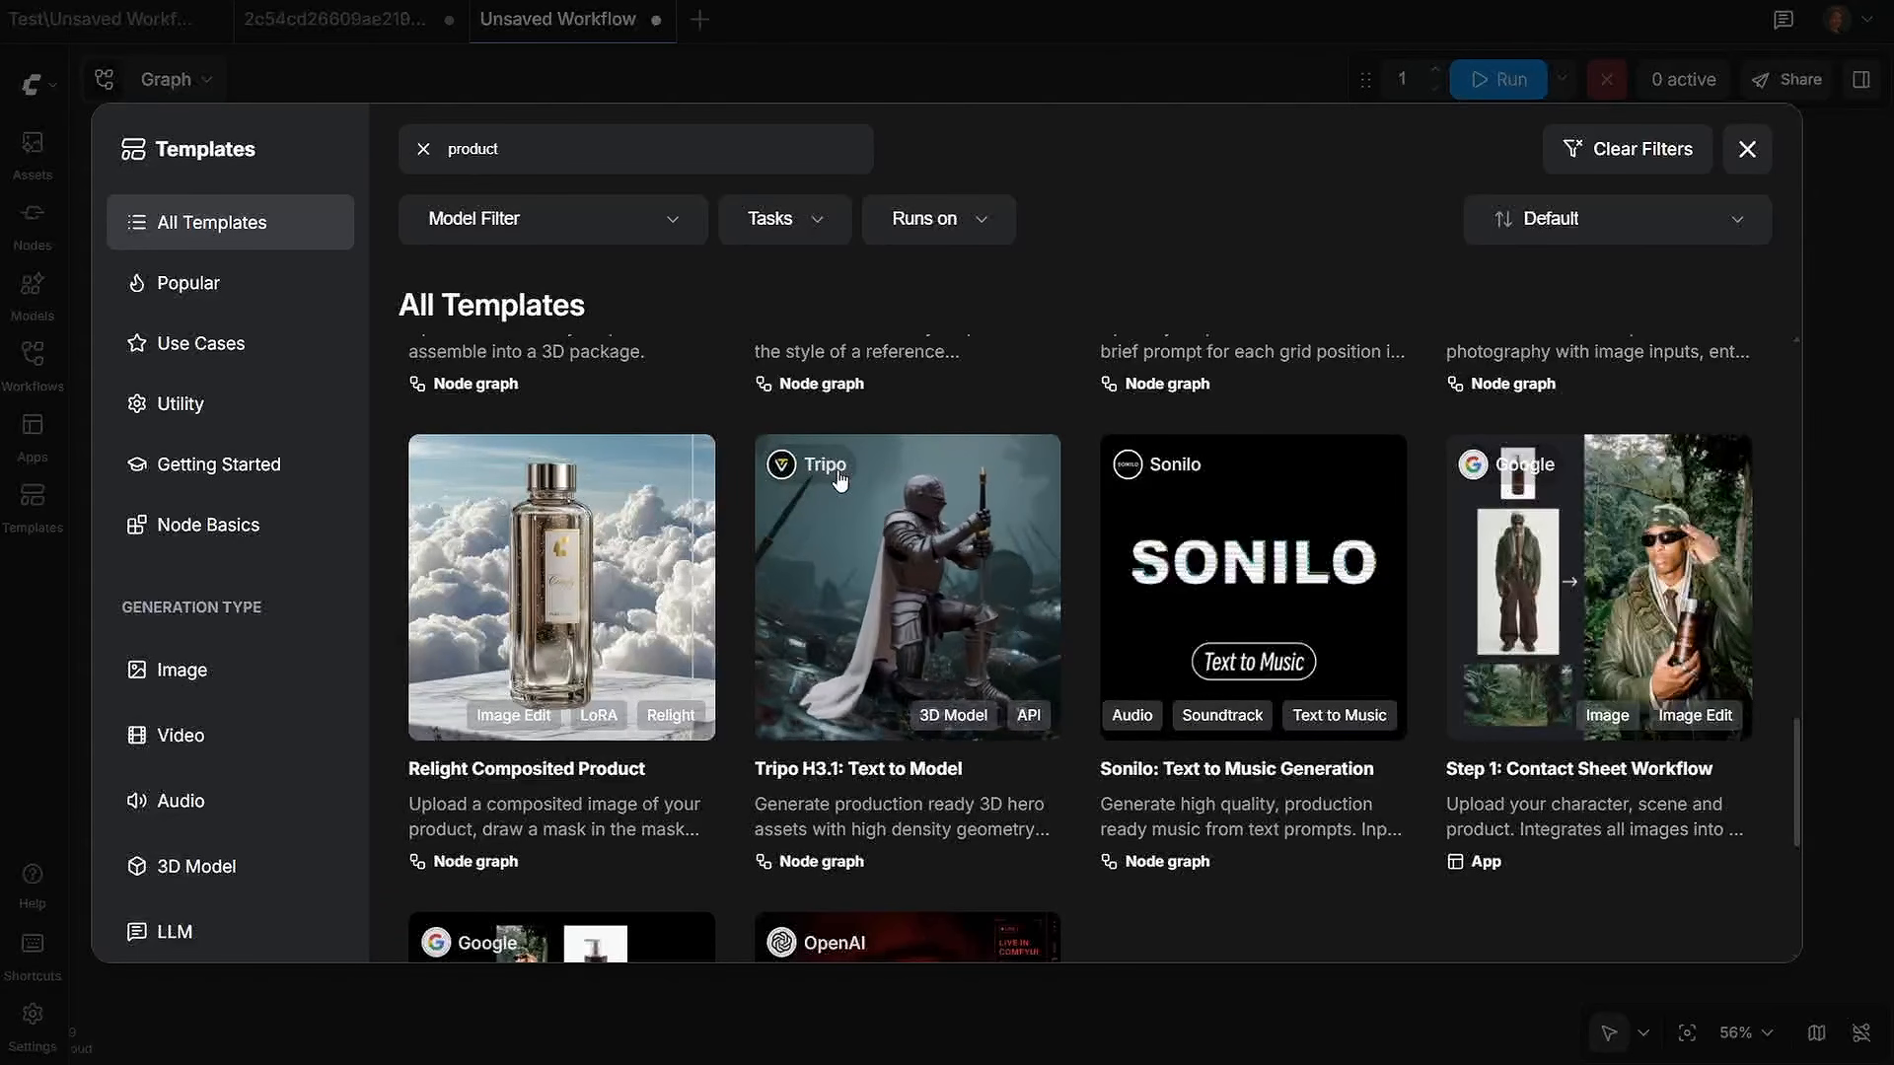
scroll(839, 481, "up", 4)
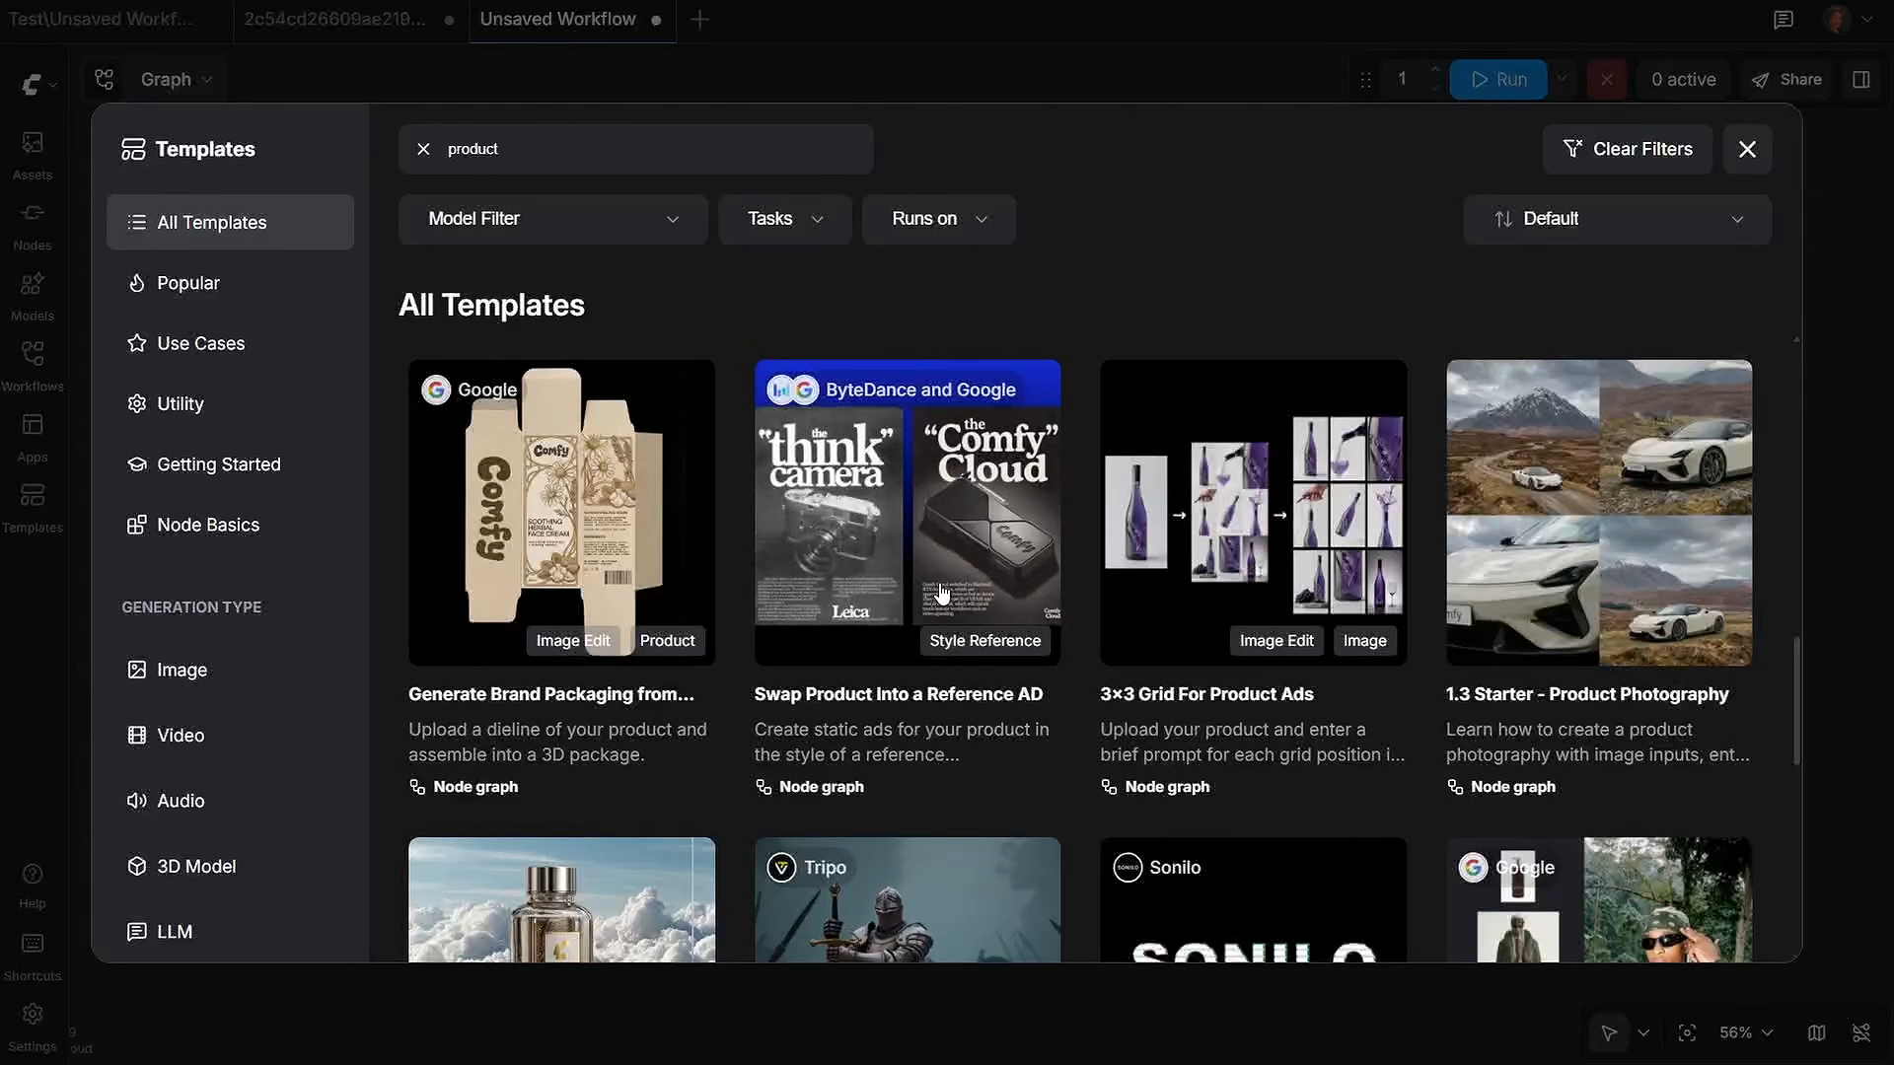
scroll(942, 592, "up", 4)
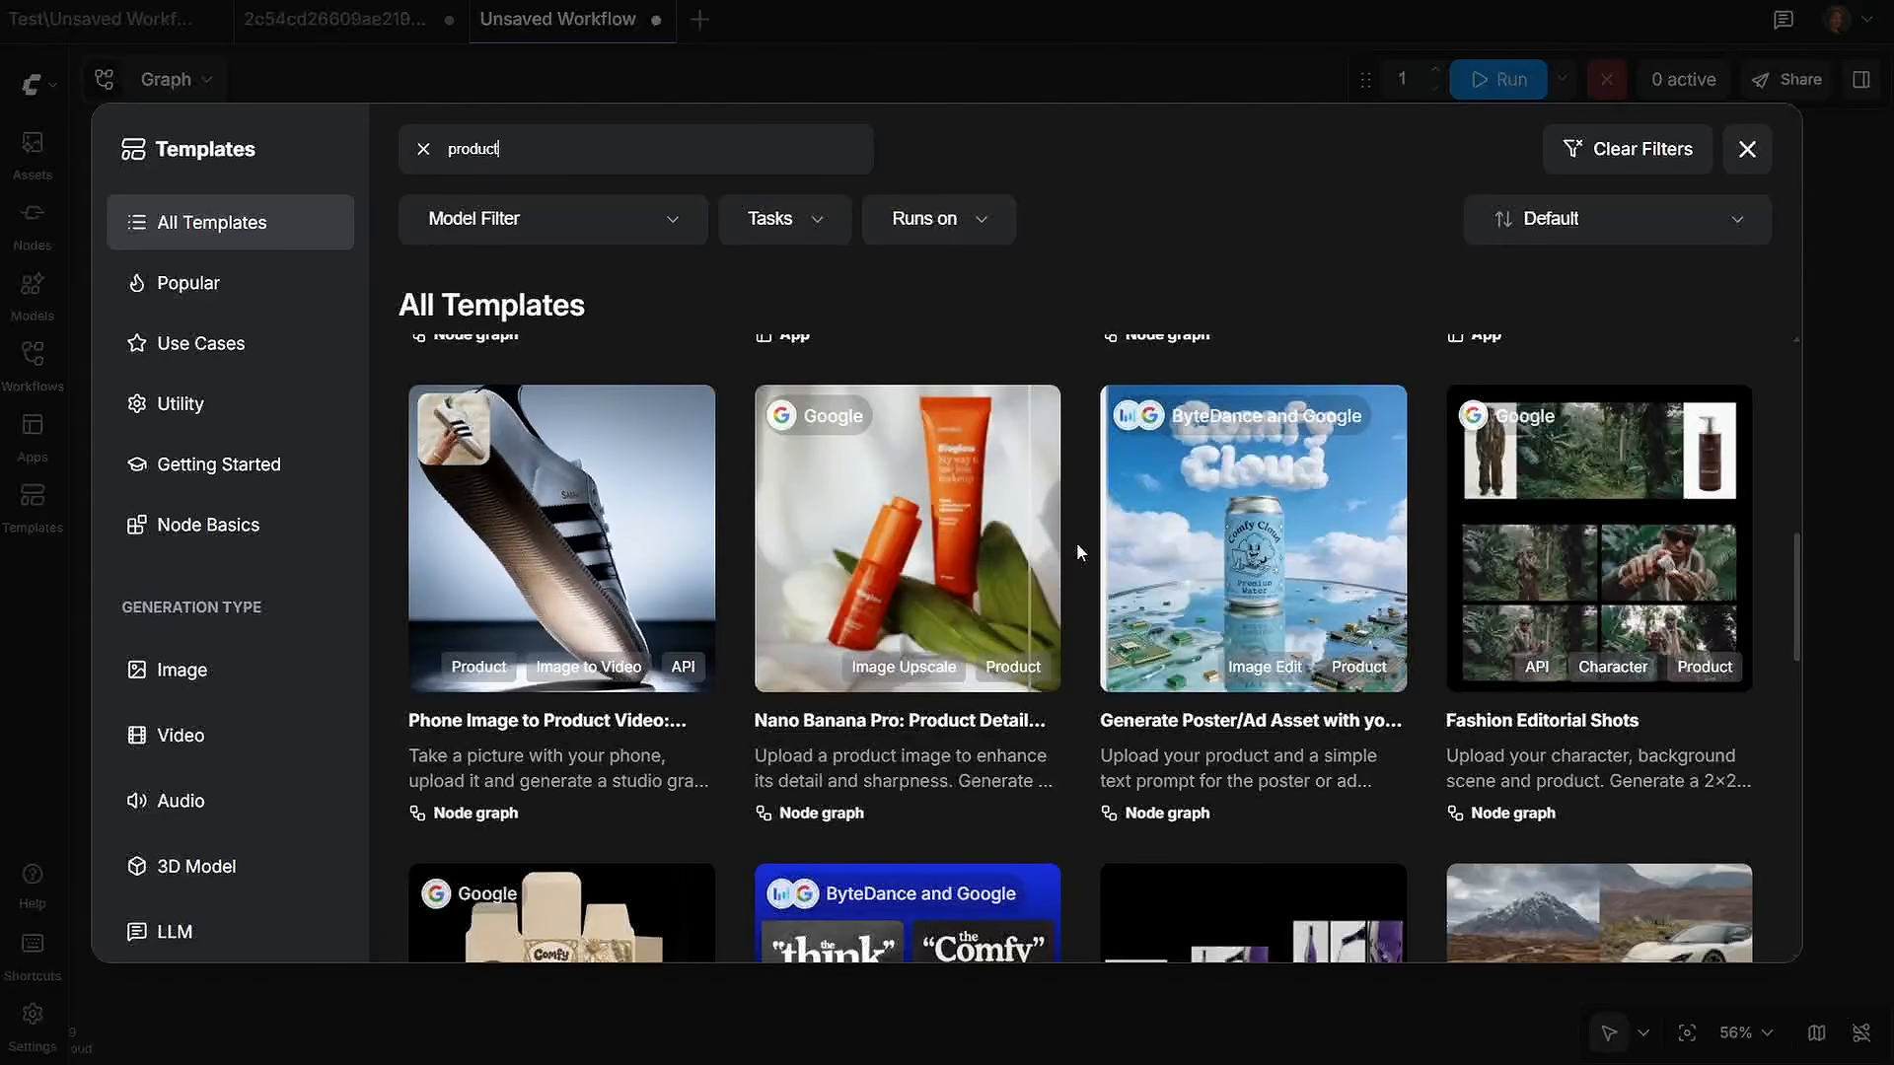
left_click(1747, 150)
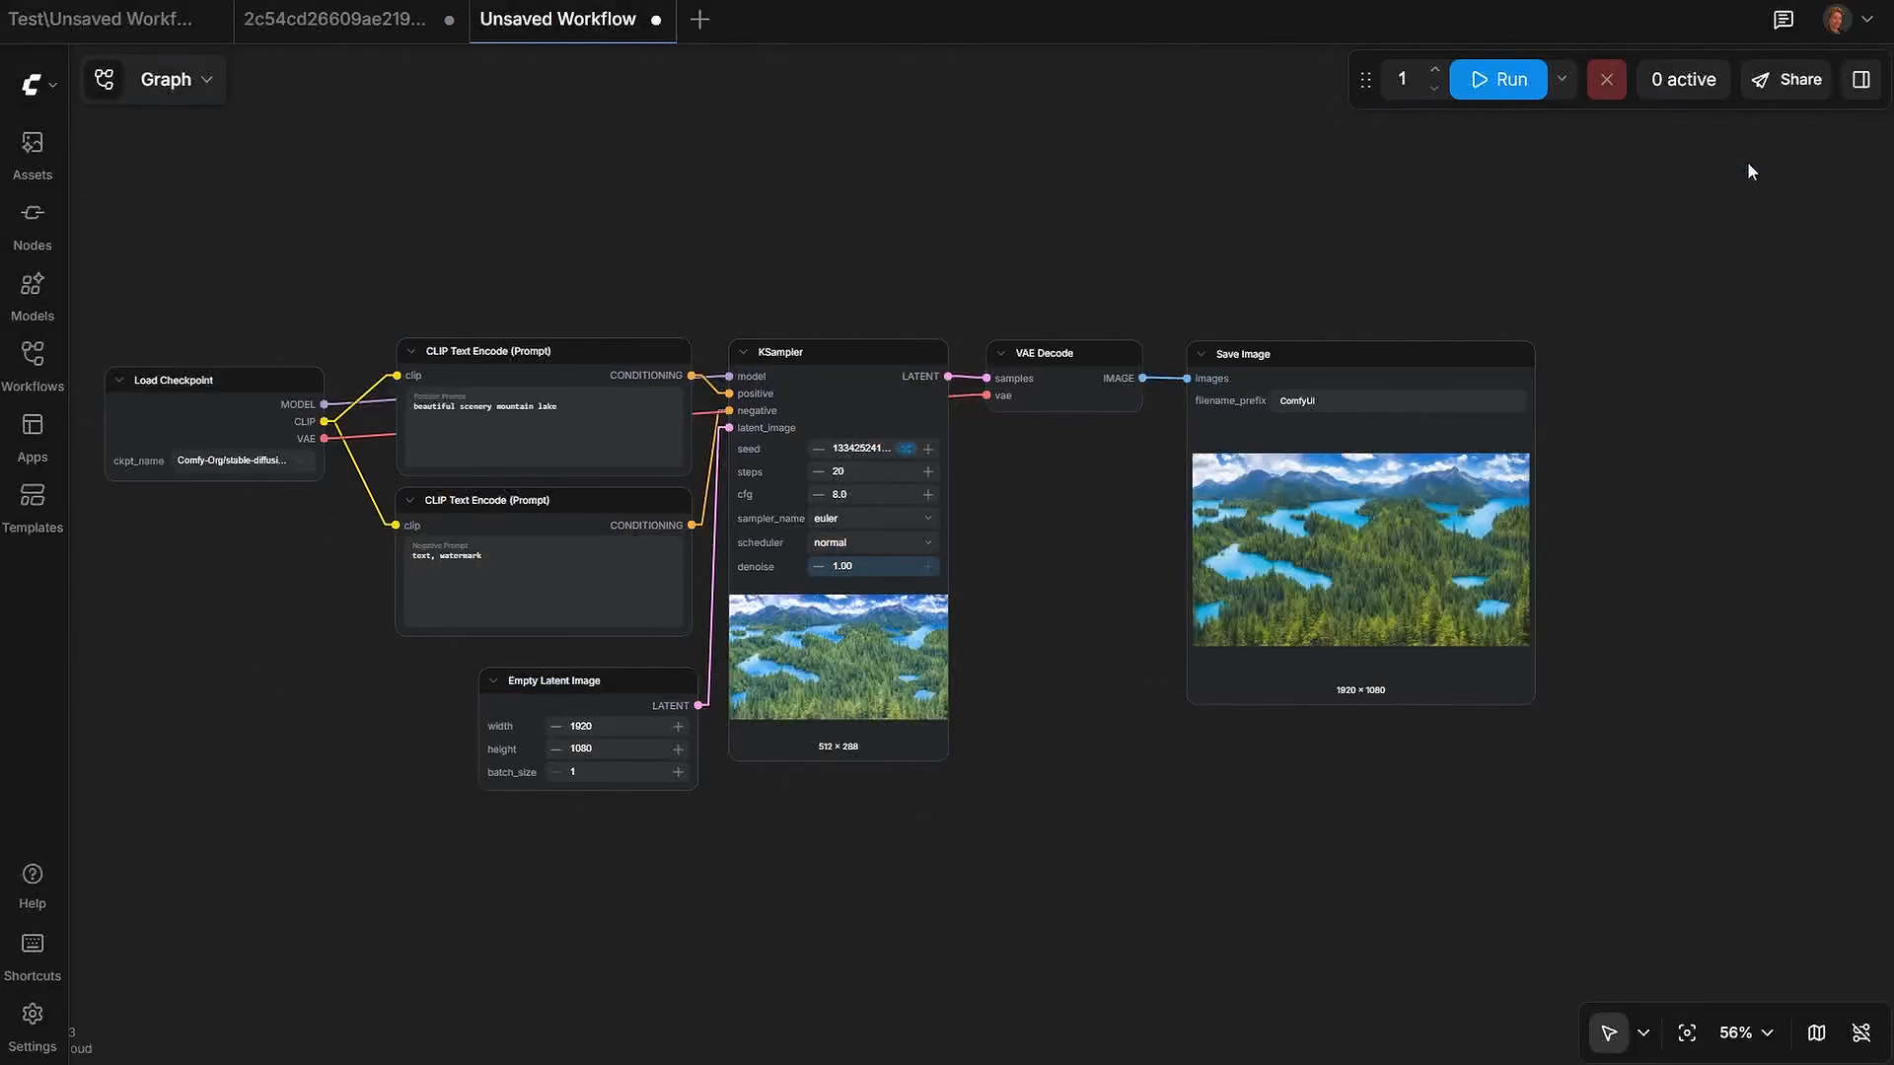
Step: Open the account menu and check the list of available workspaces
left_click(1867, 22)
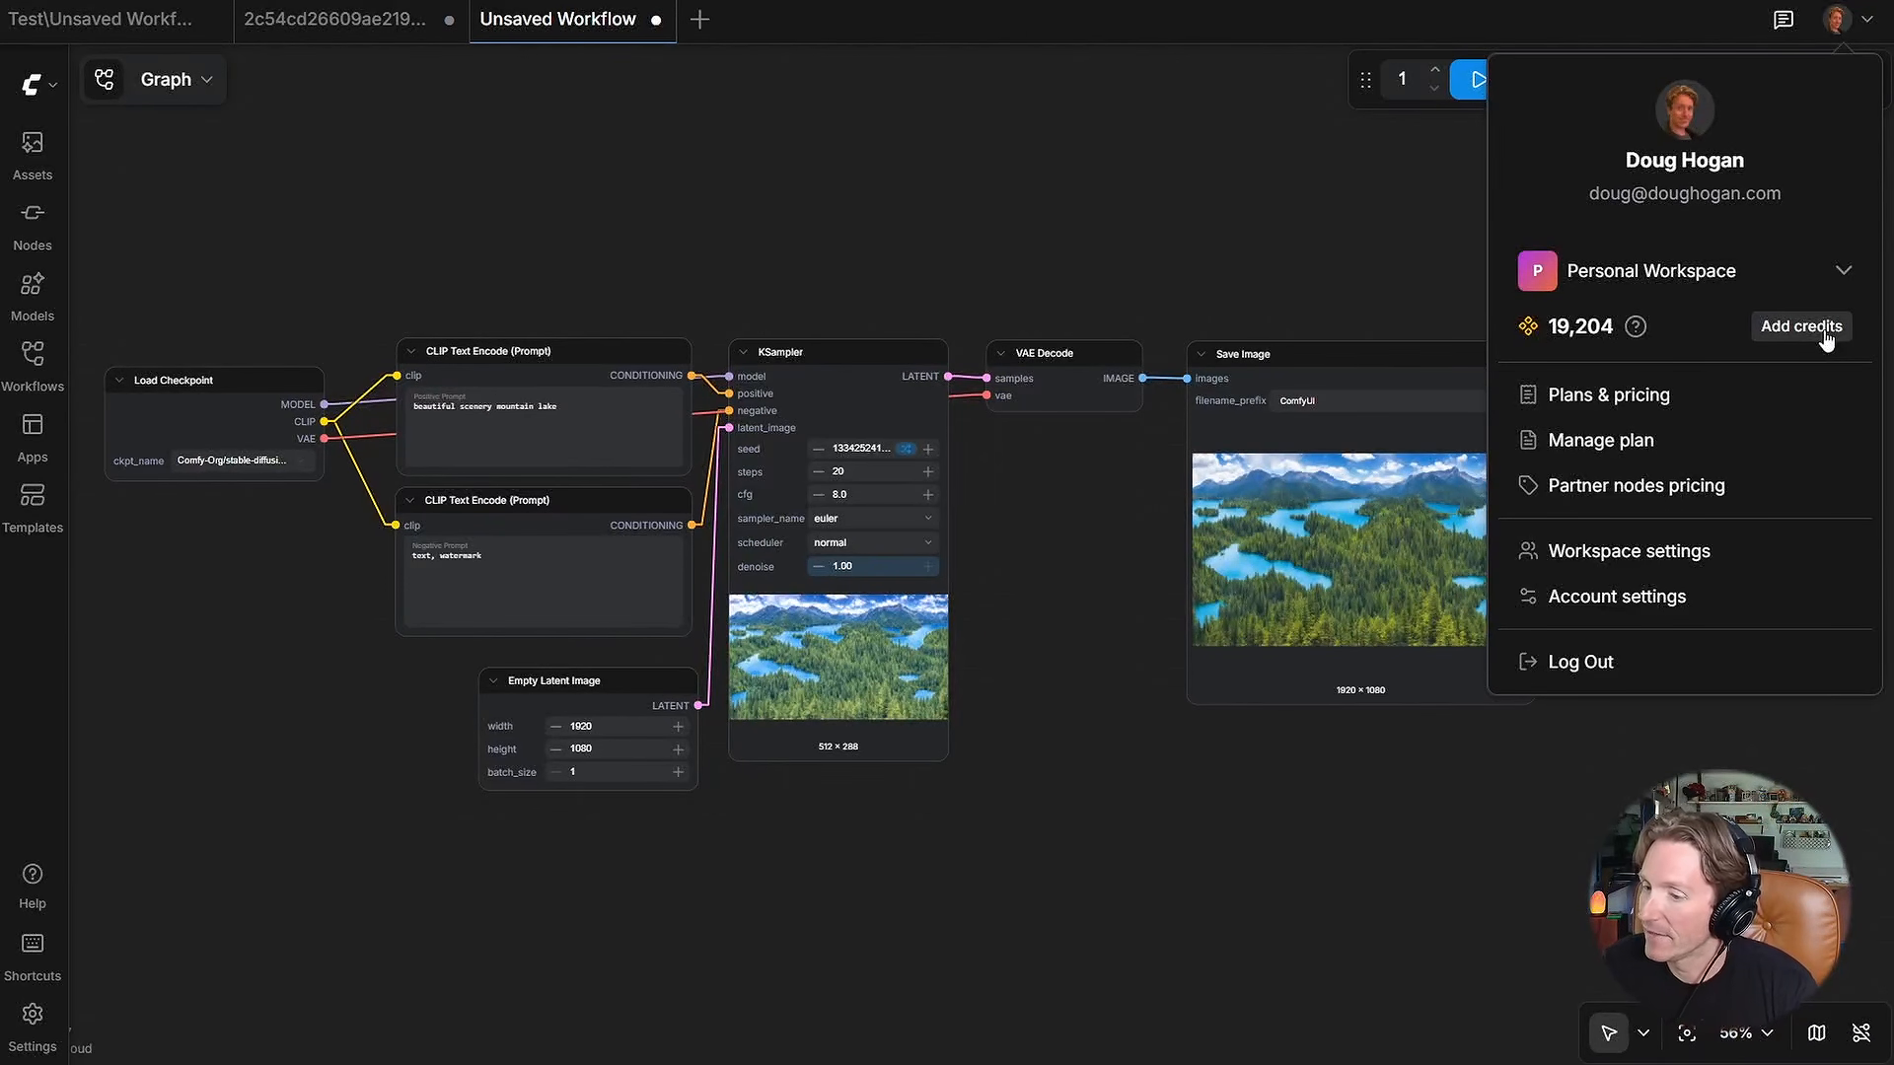
left_click(1719, 278)
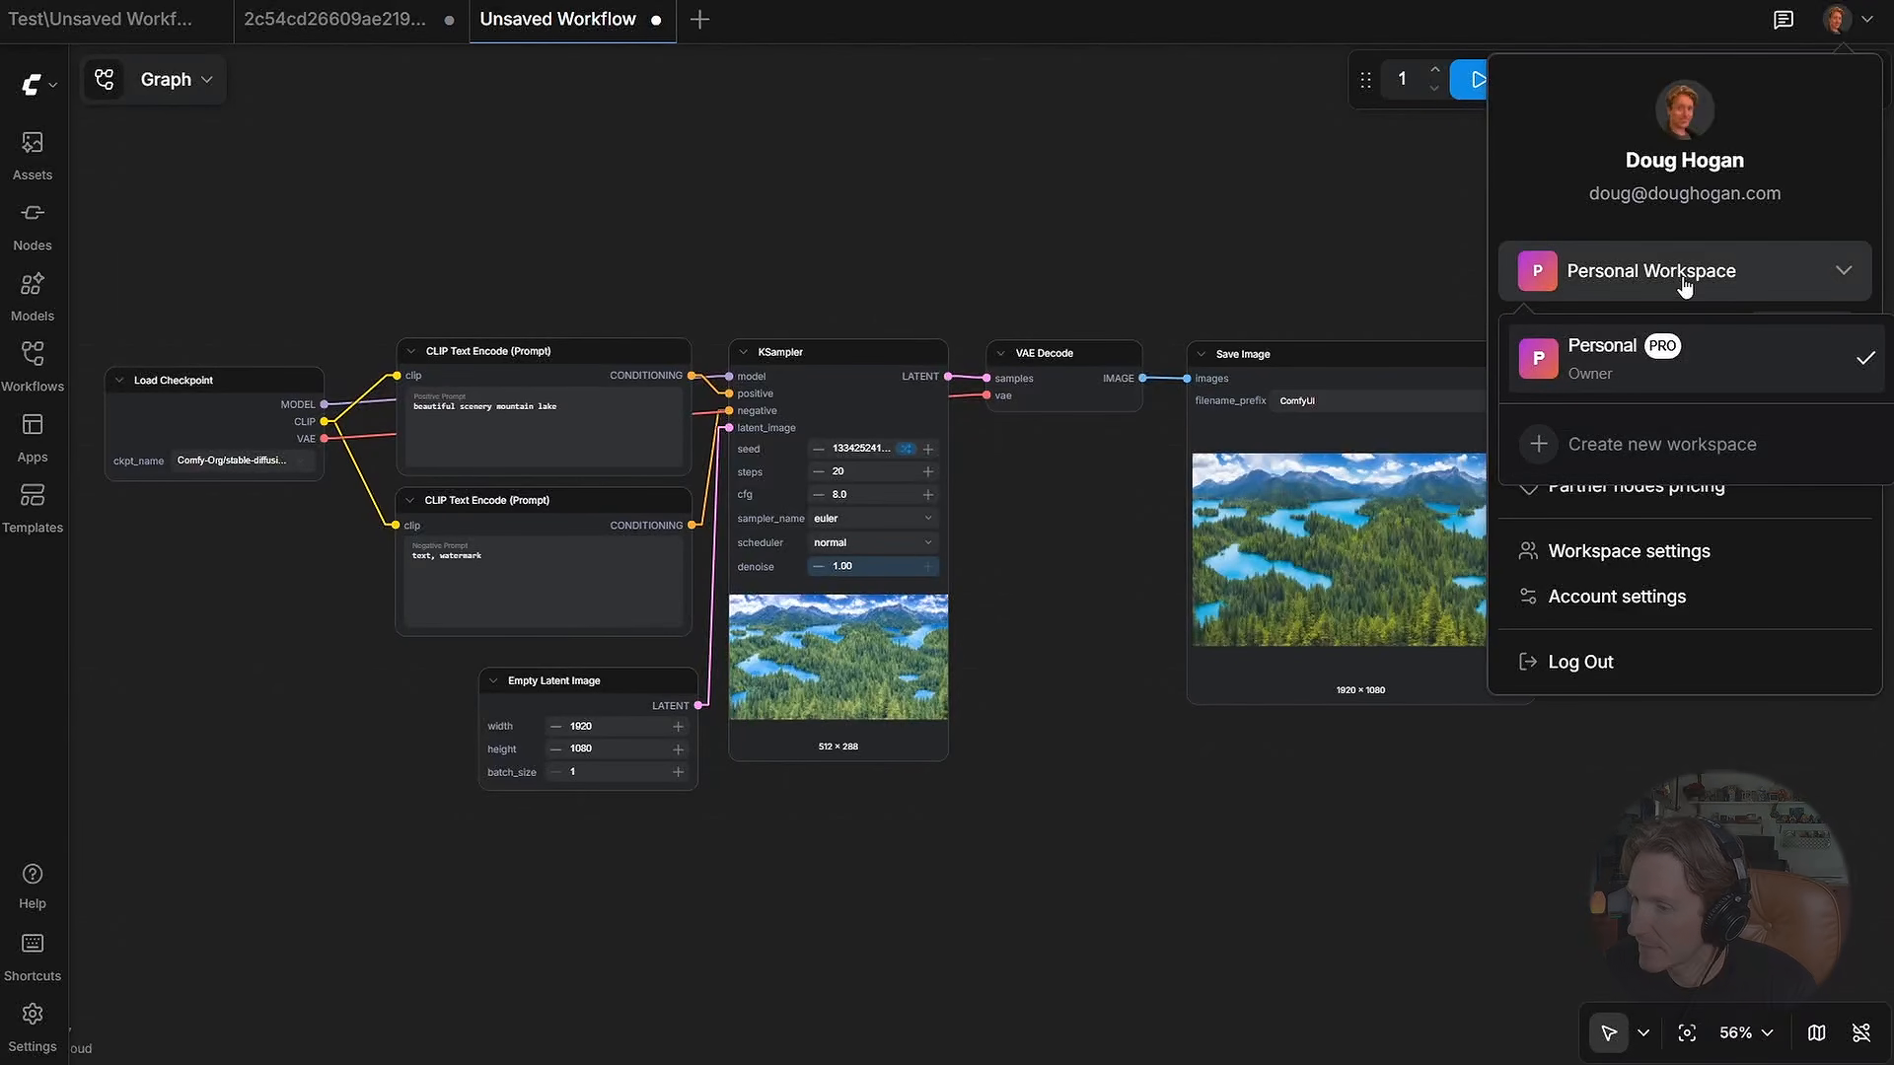
left_click(1572, 281)
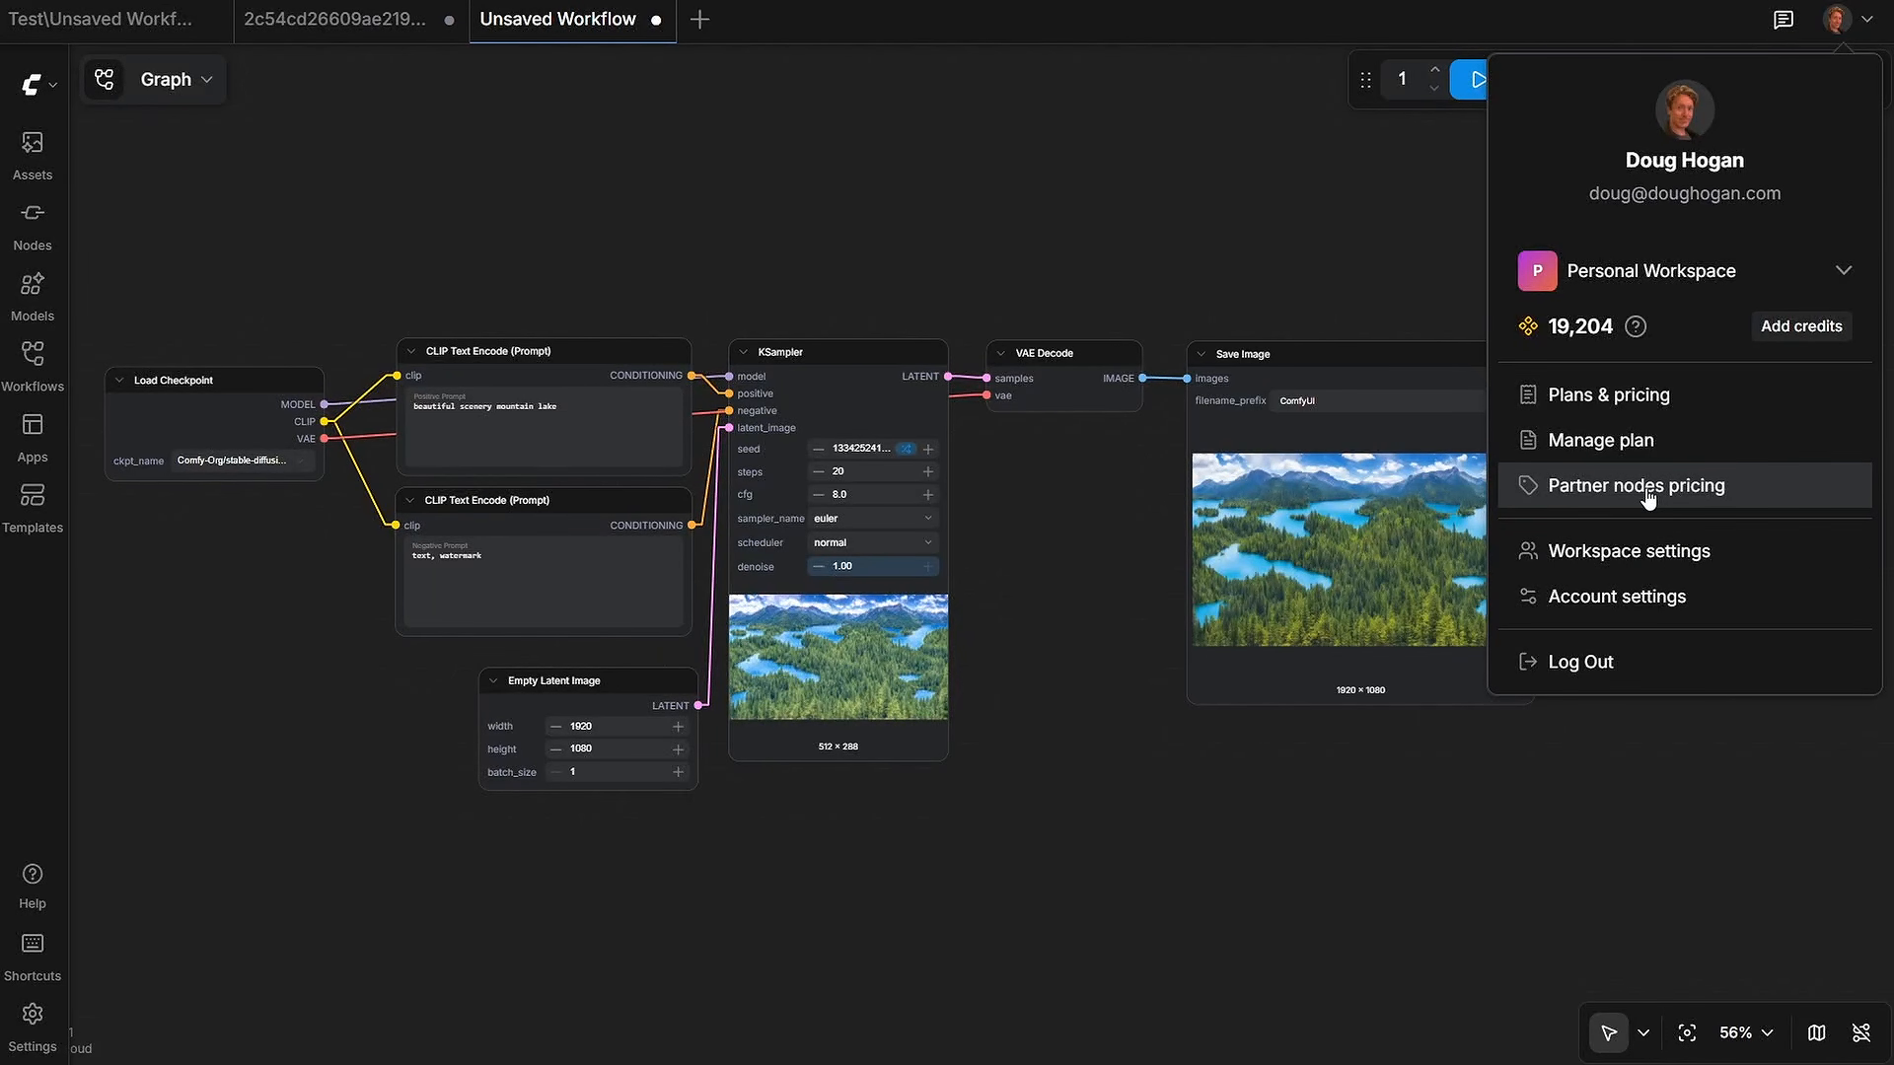
Step: Open the workspace settings to review the plan and credits, and view the user account page
left_click(1625, 551)
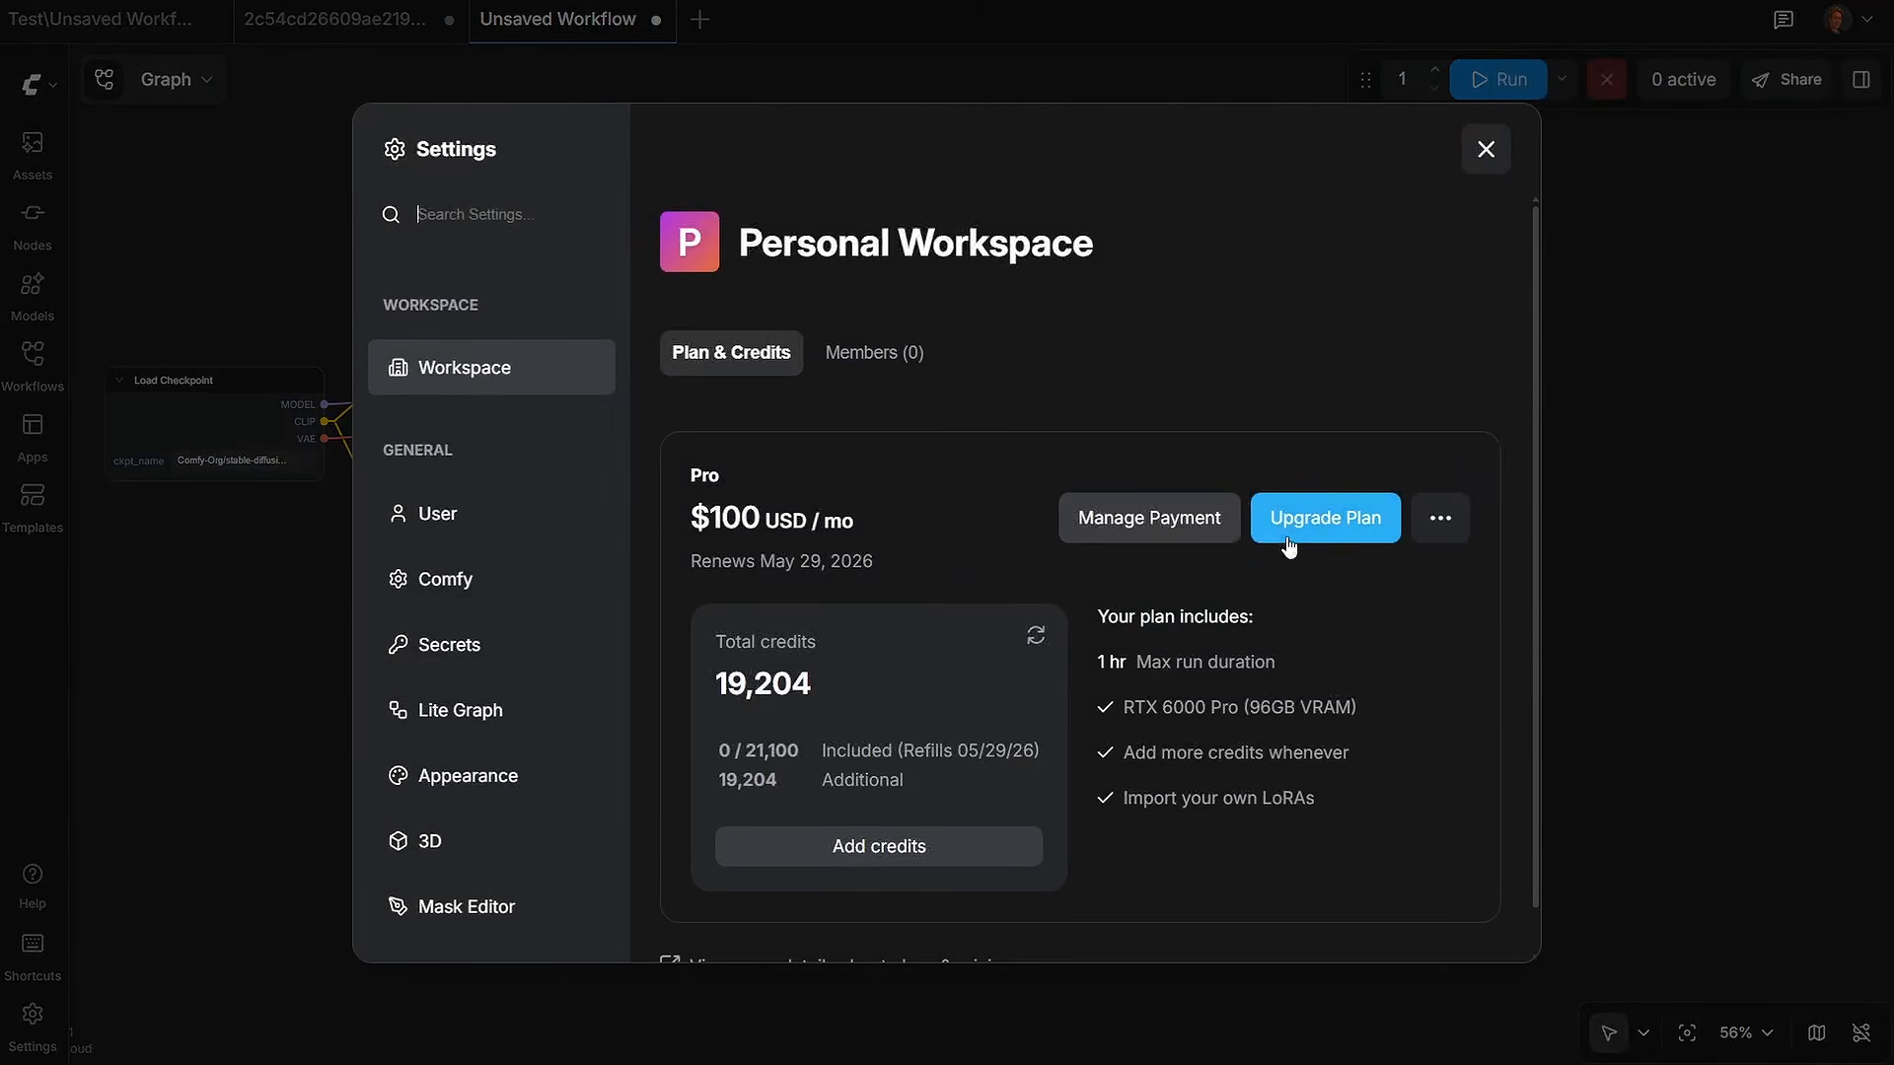
scroll(963, 446, "down", 1)
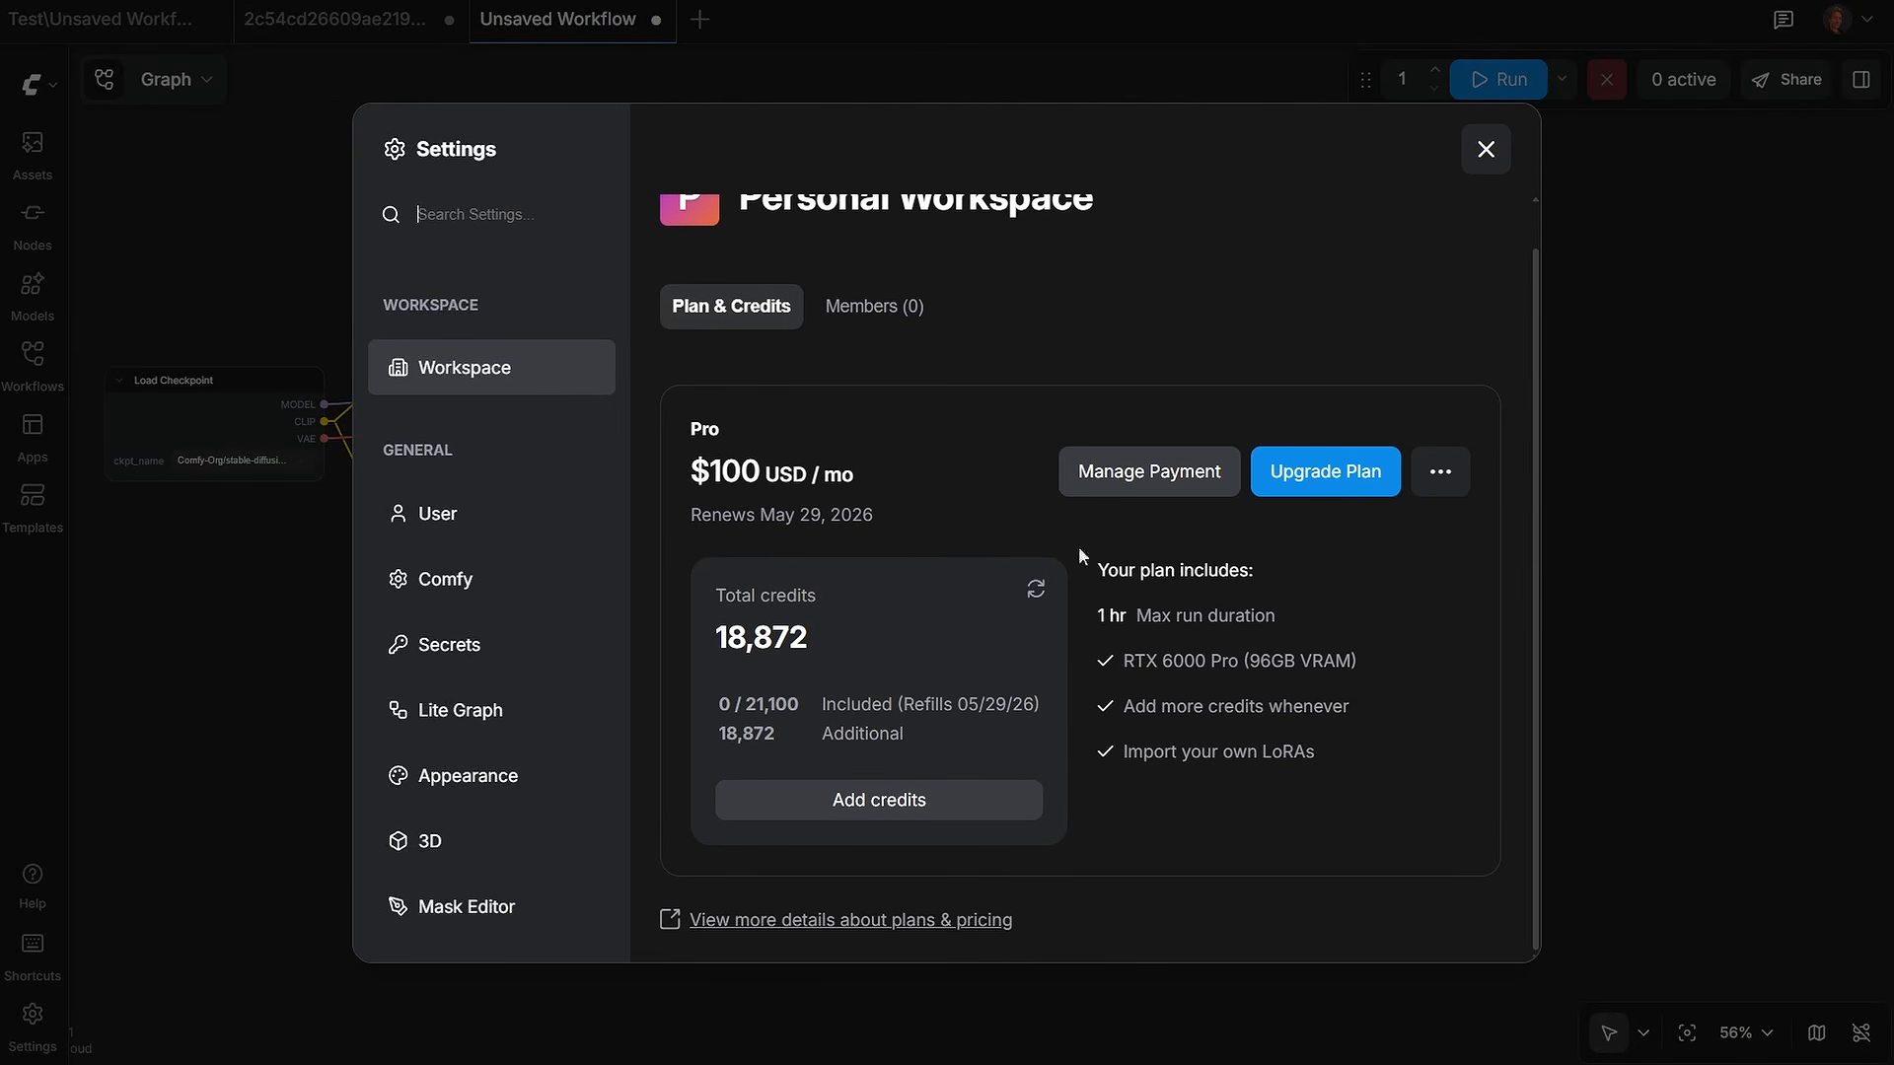
scroll(1080, 549, "up", 1)
left_click(490, 515)
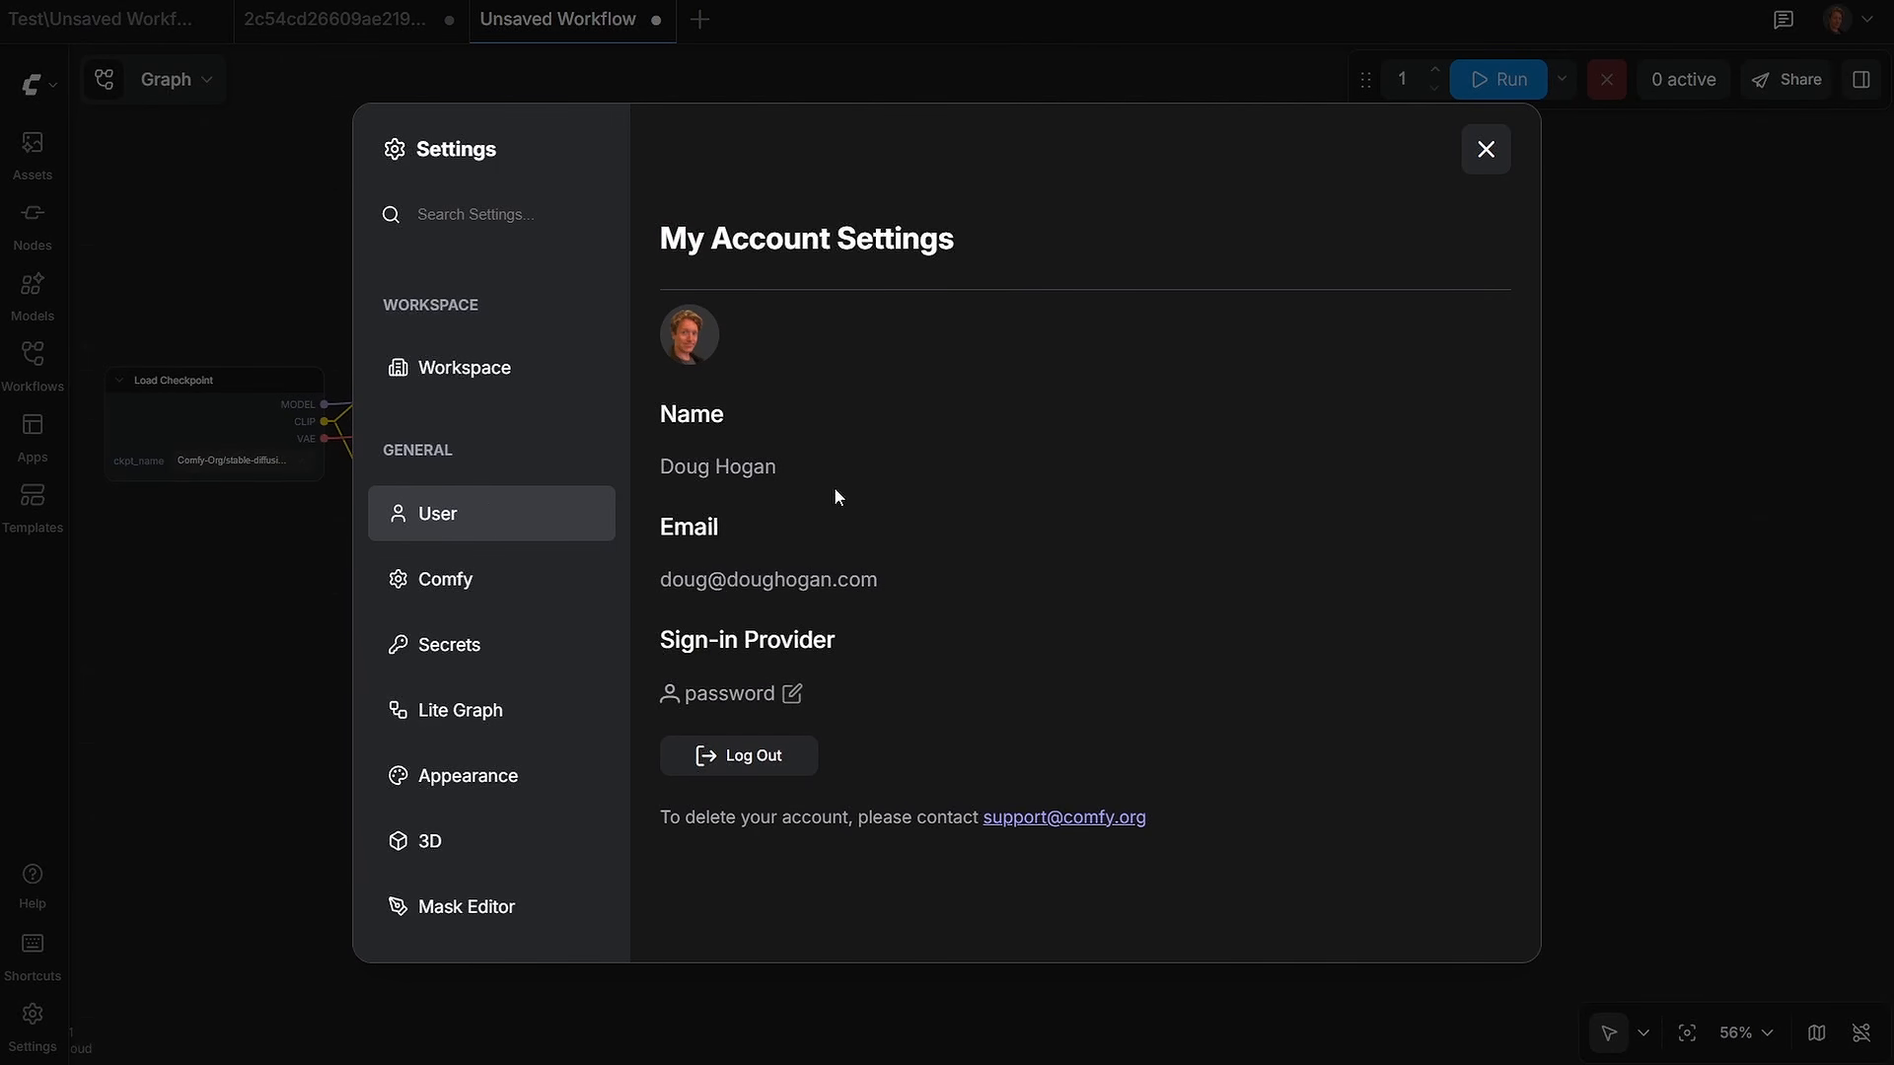
Step: Look through the Comfy settings and the remaining settings categories, and close the settings
left_click(471, 585)
scroll(1128, 470, "down", 5)
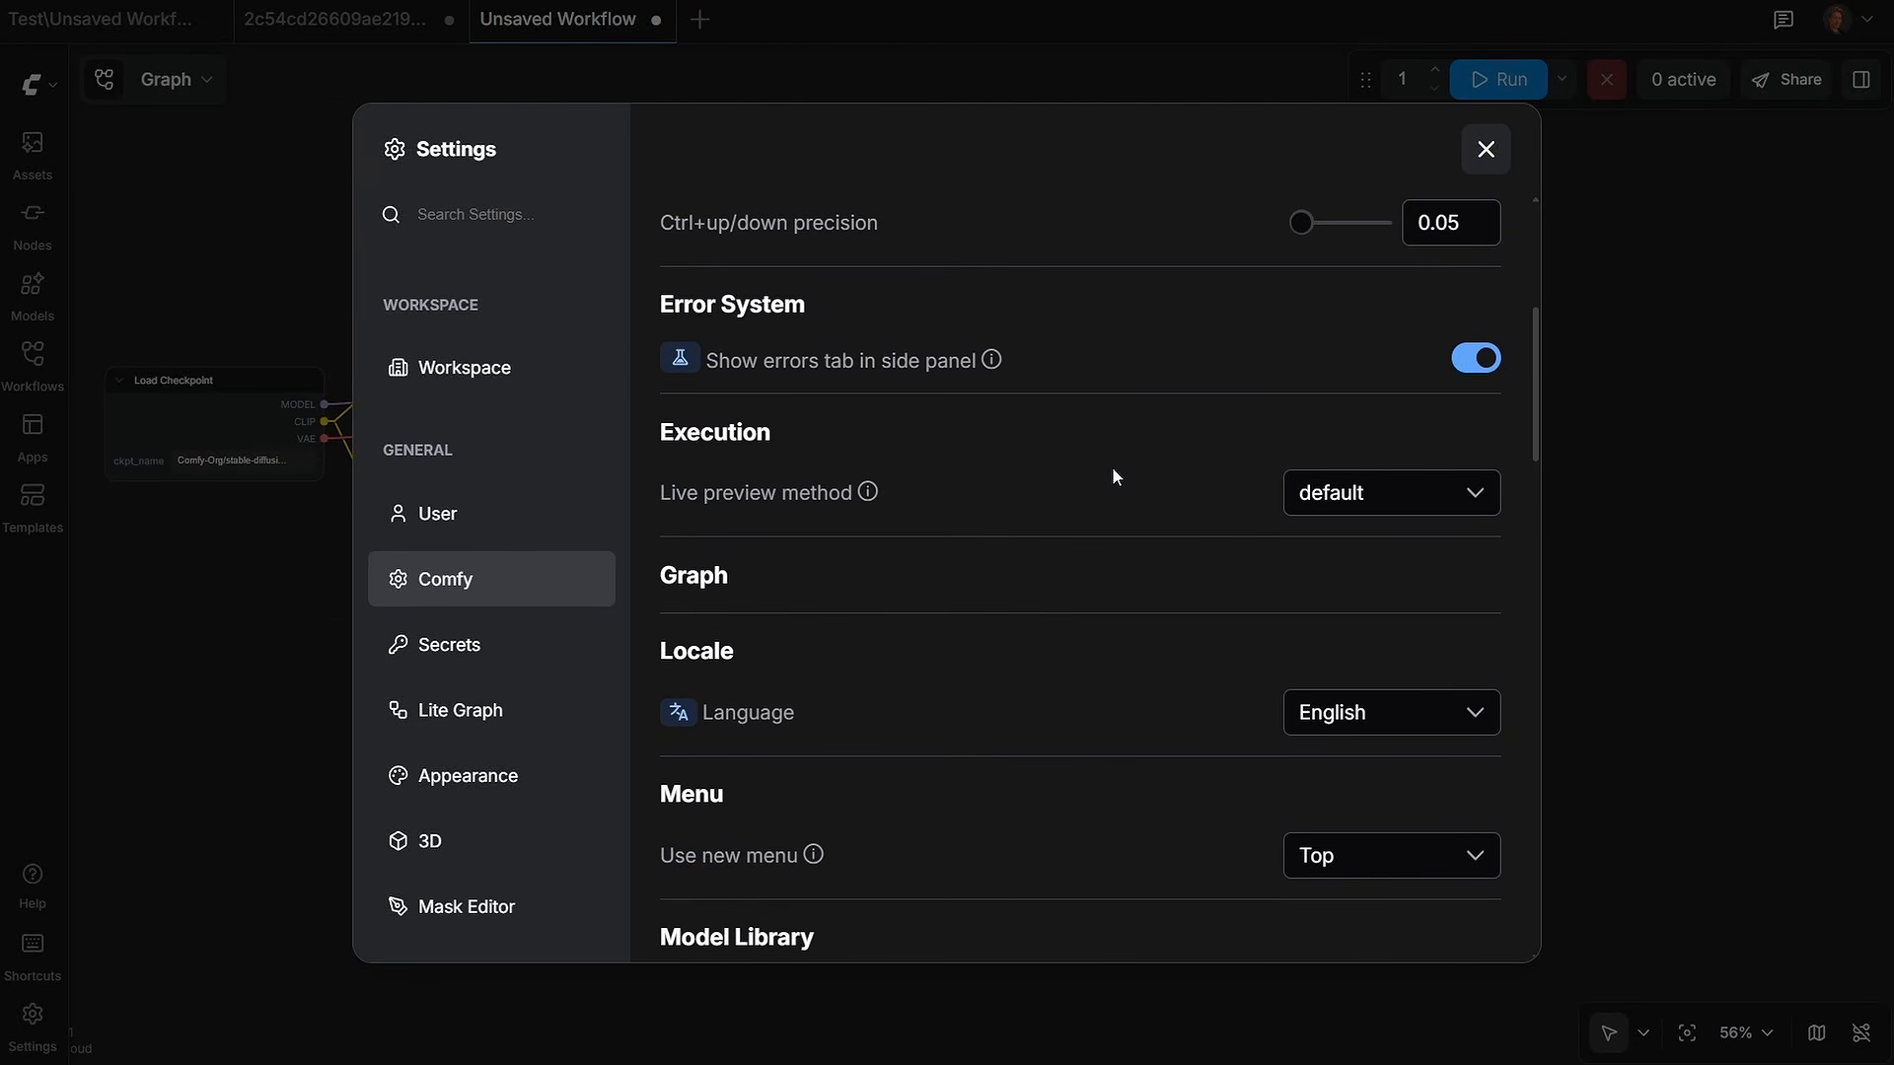
scroll(1095, 466, "up", 4)
scroll(1089, 467, "up", 1)
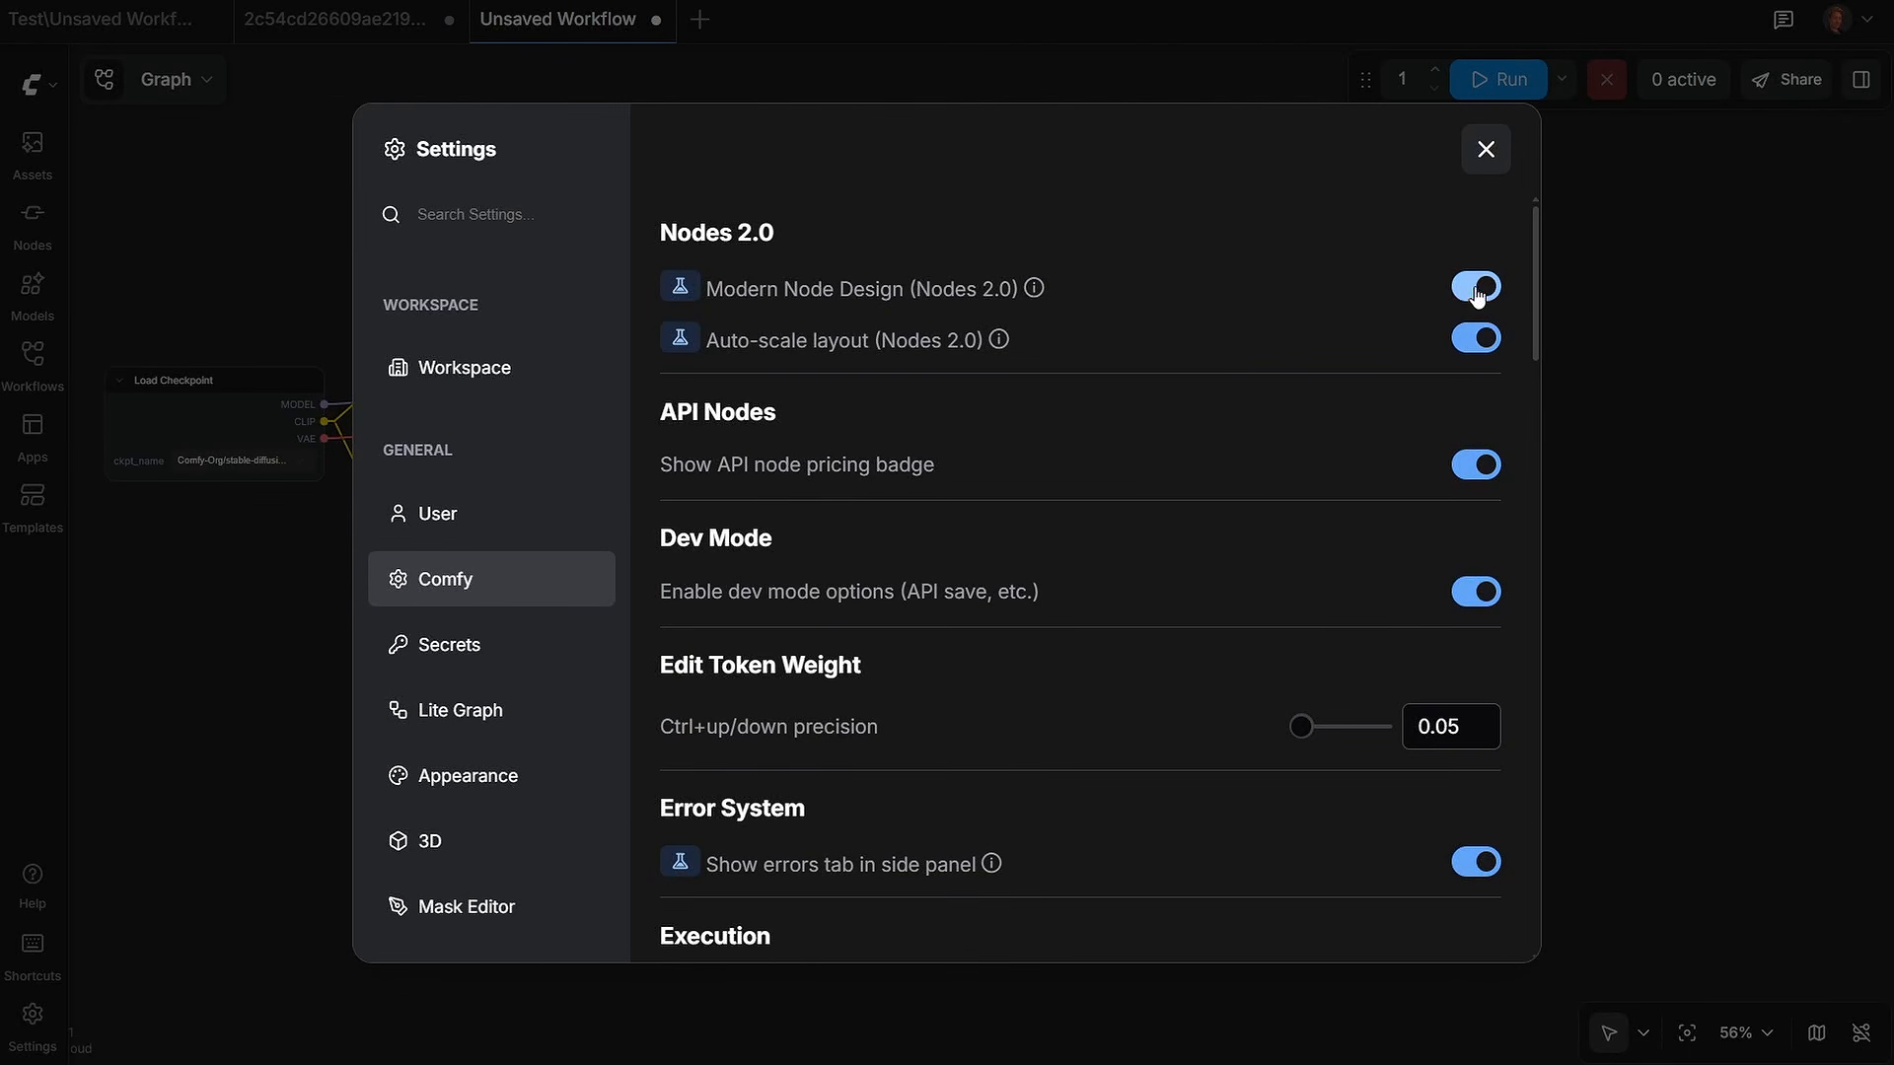
scroll(1230, 322, "down", 5)
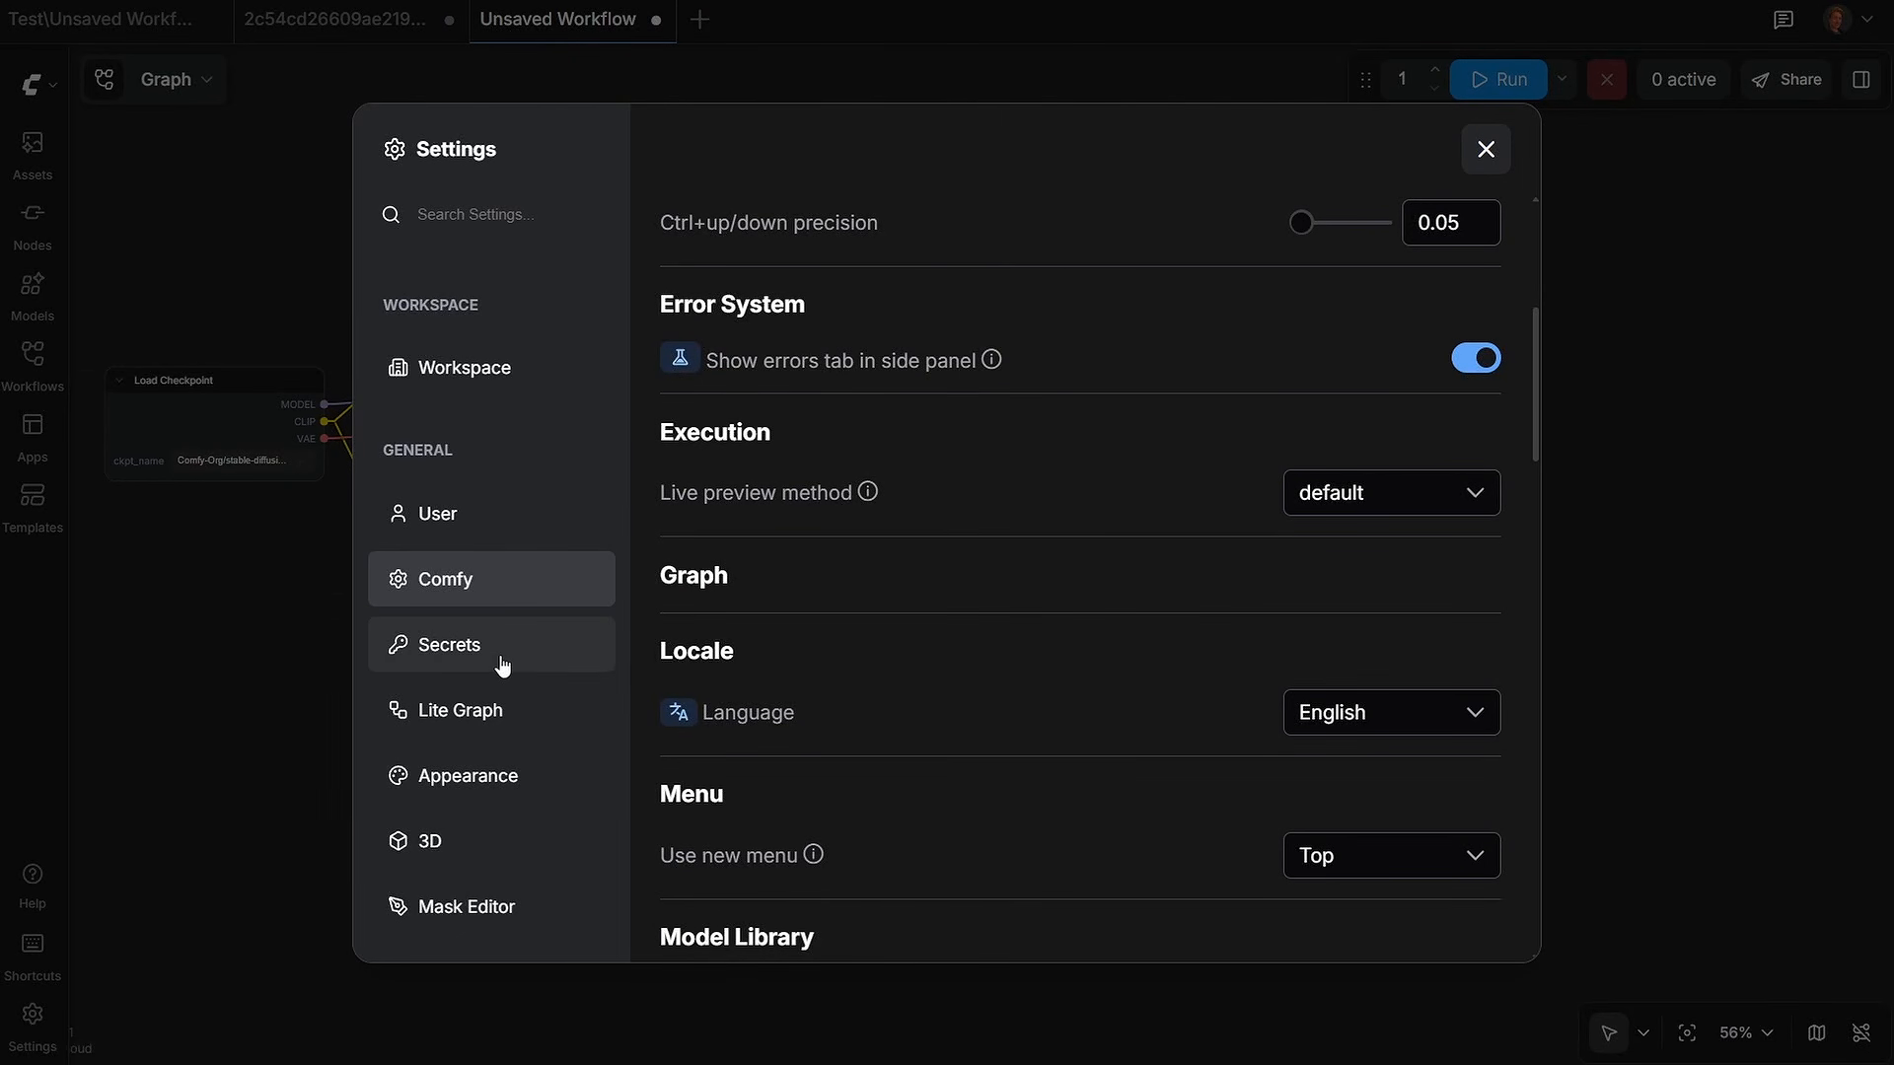
scroll(513, 730, "down", 5)
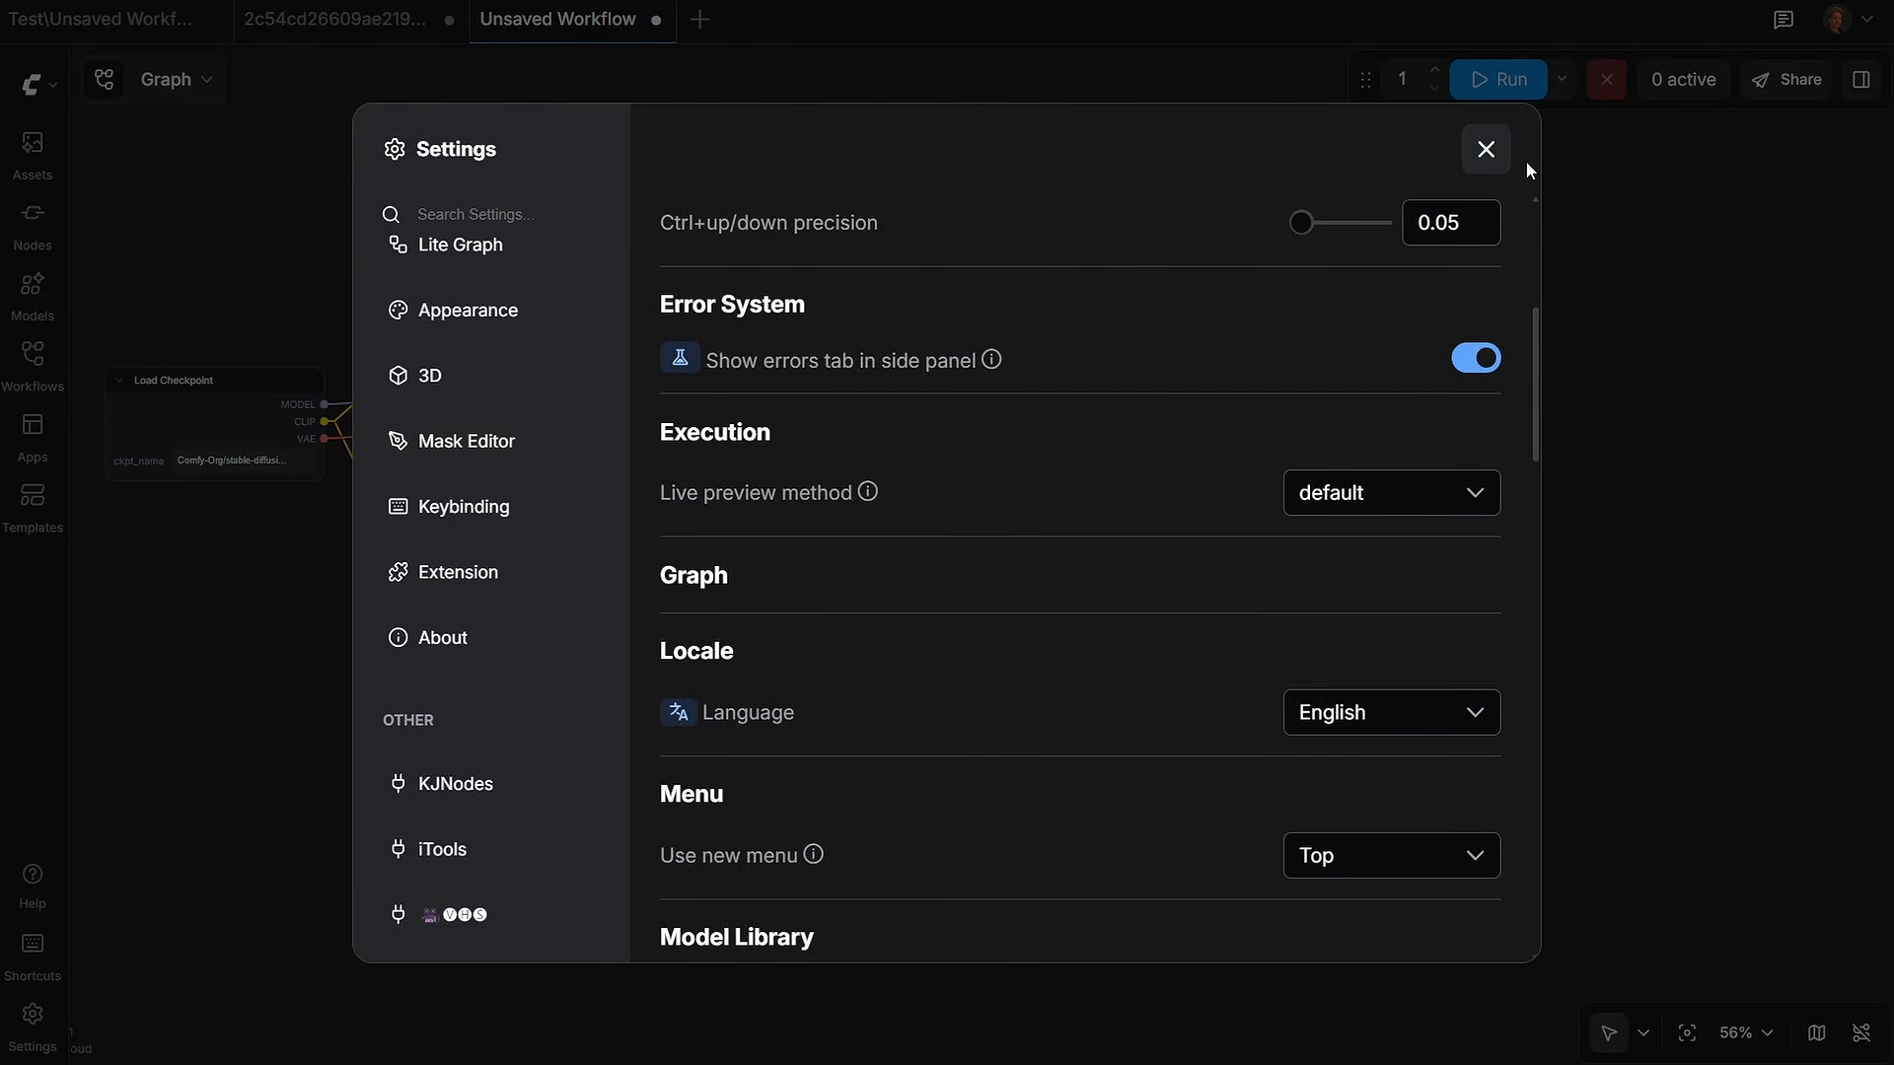
left_click(1486, 150)
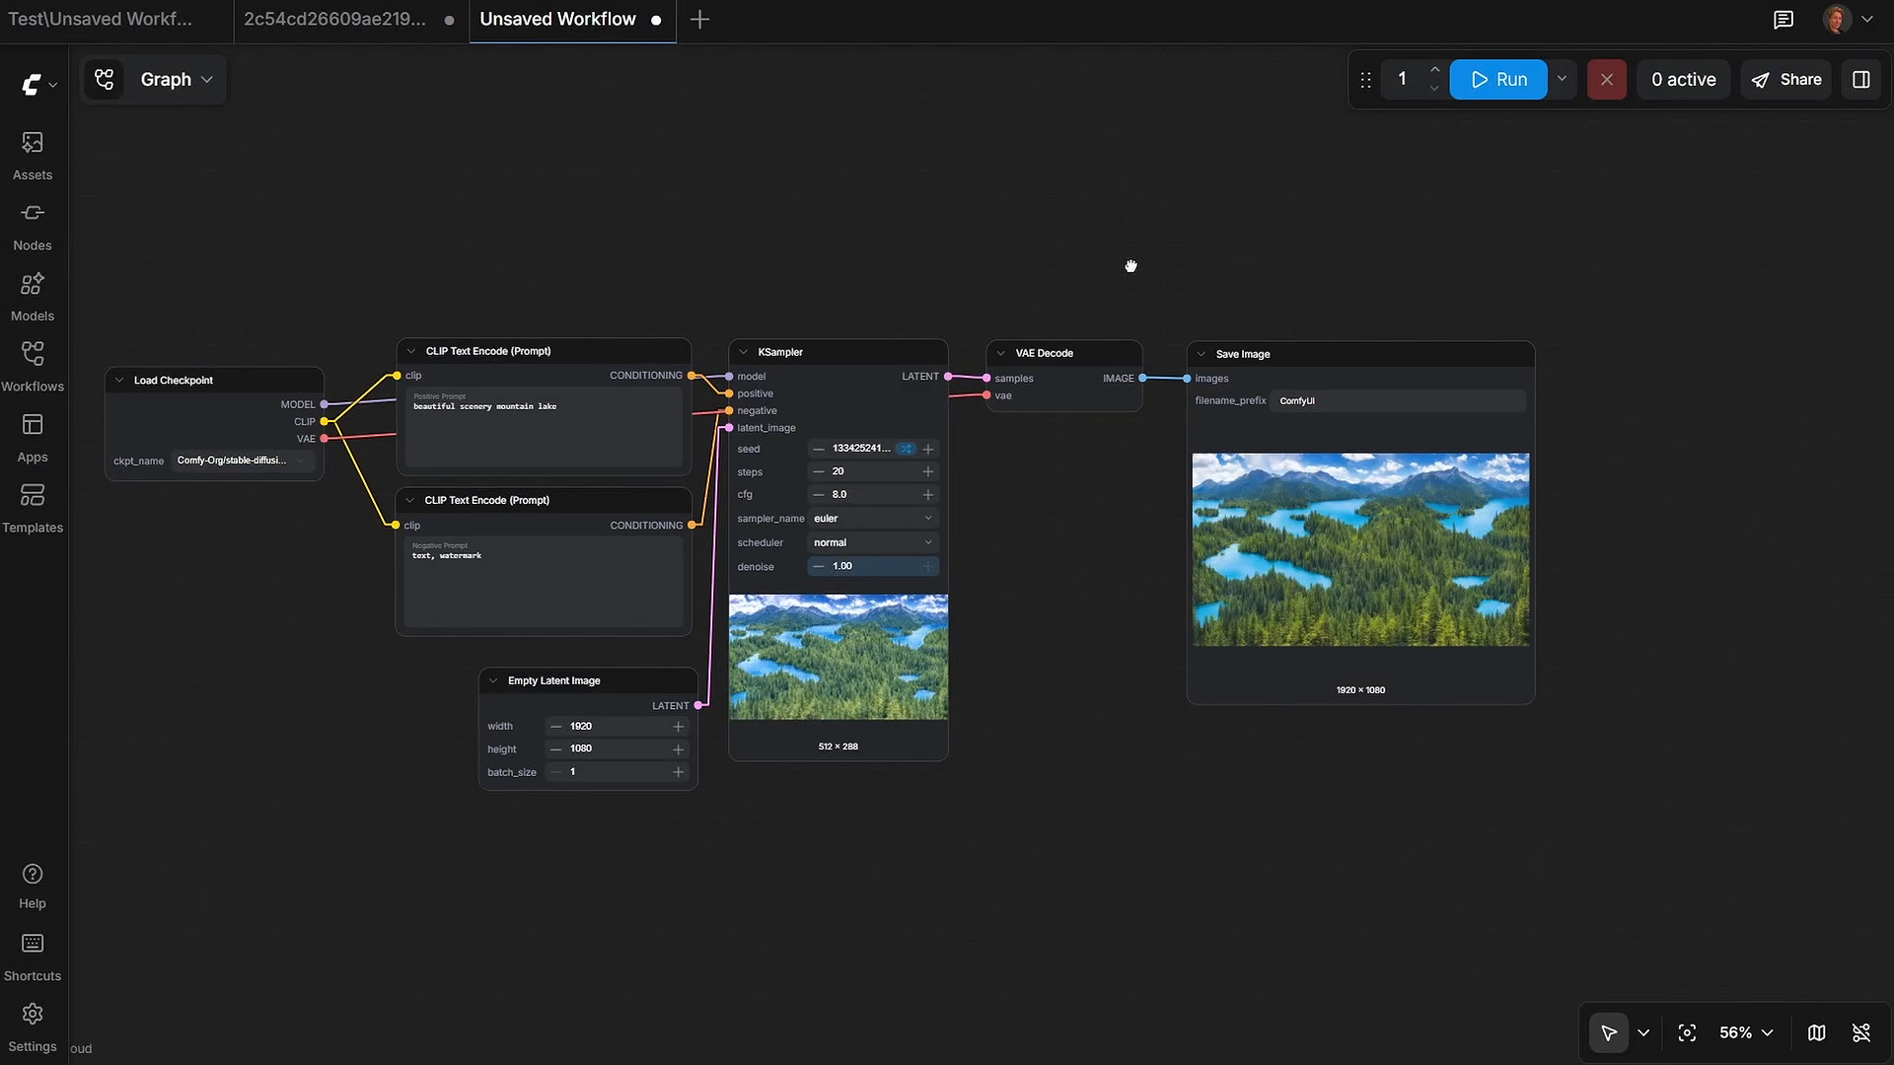
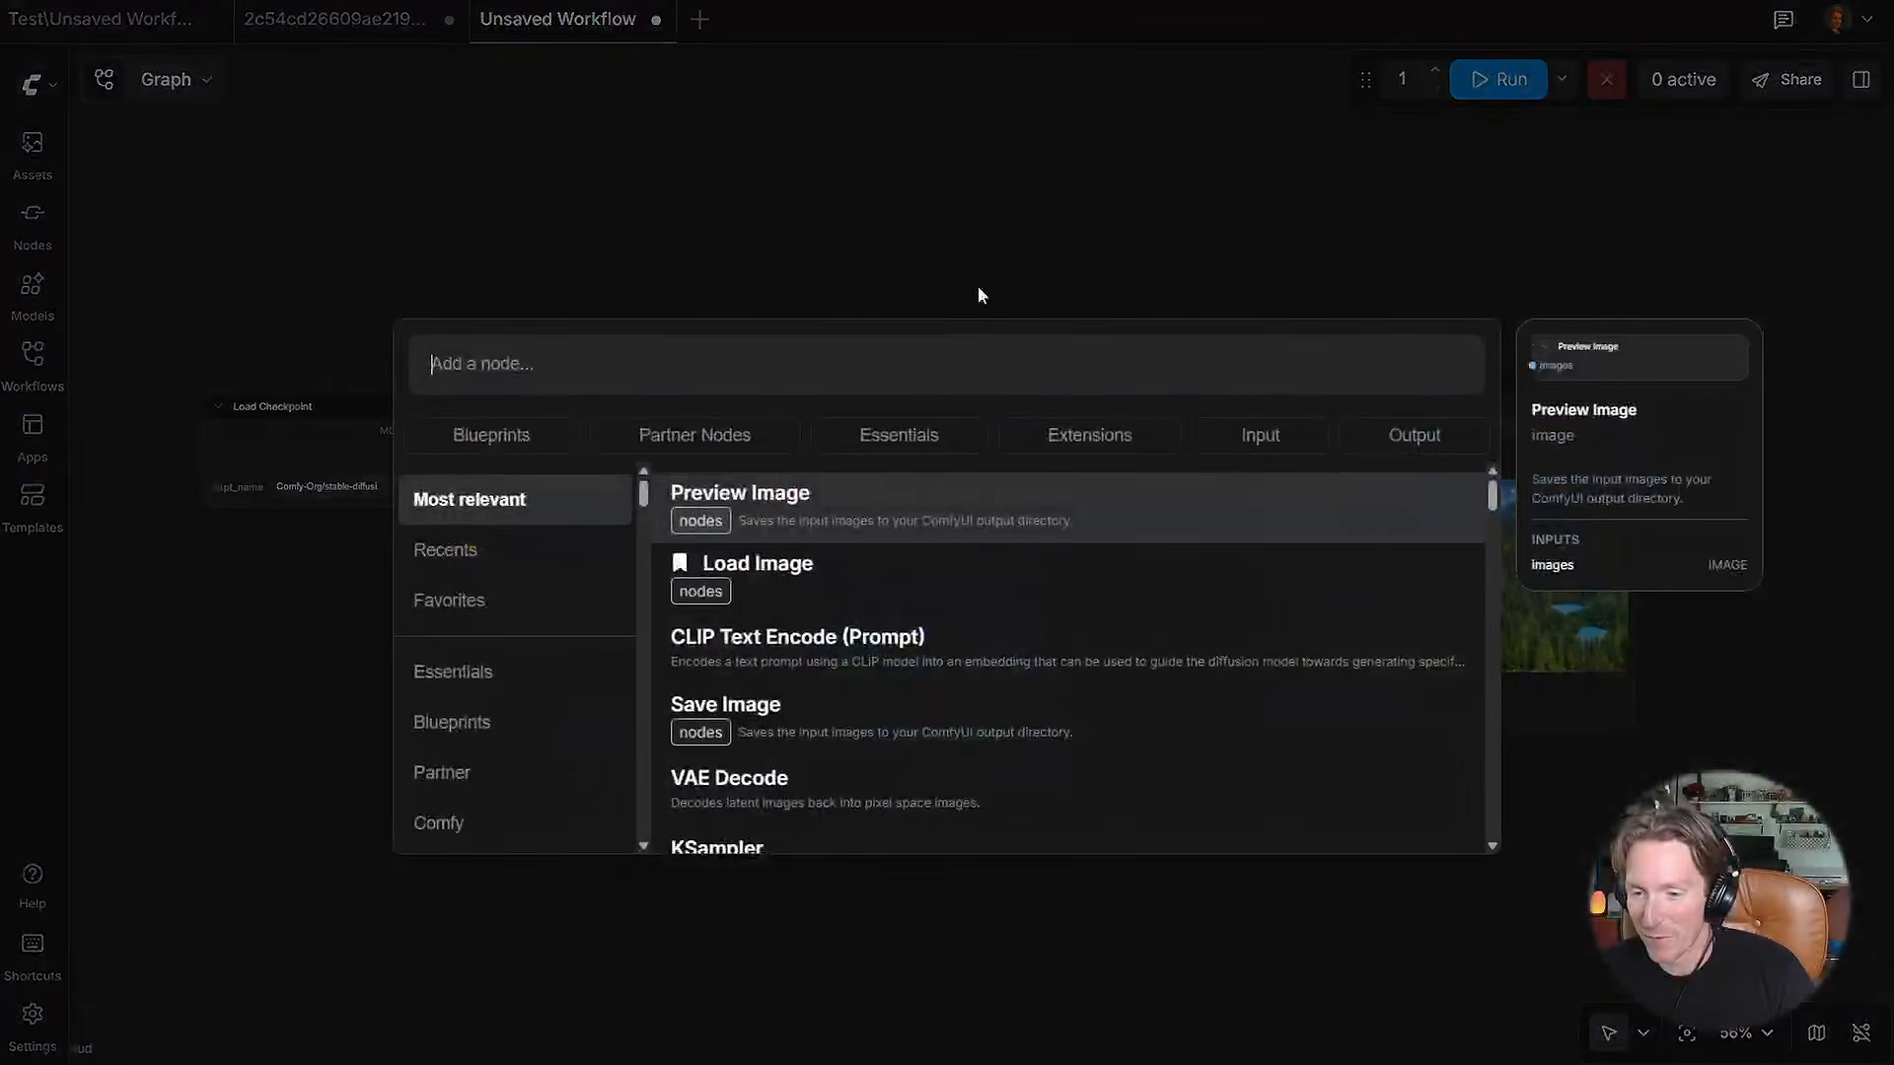
Step: Look through the node search categories, viewing the nodes listed under Essentials, Blueprints and Partner
left_click(560, 689)
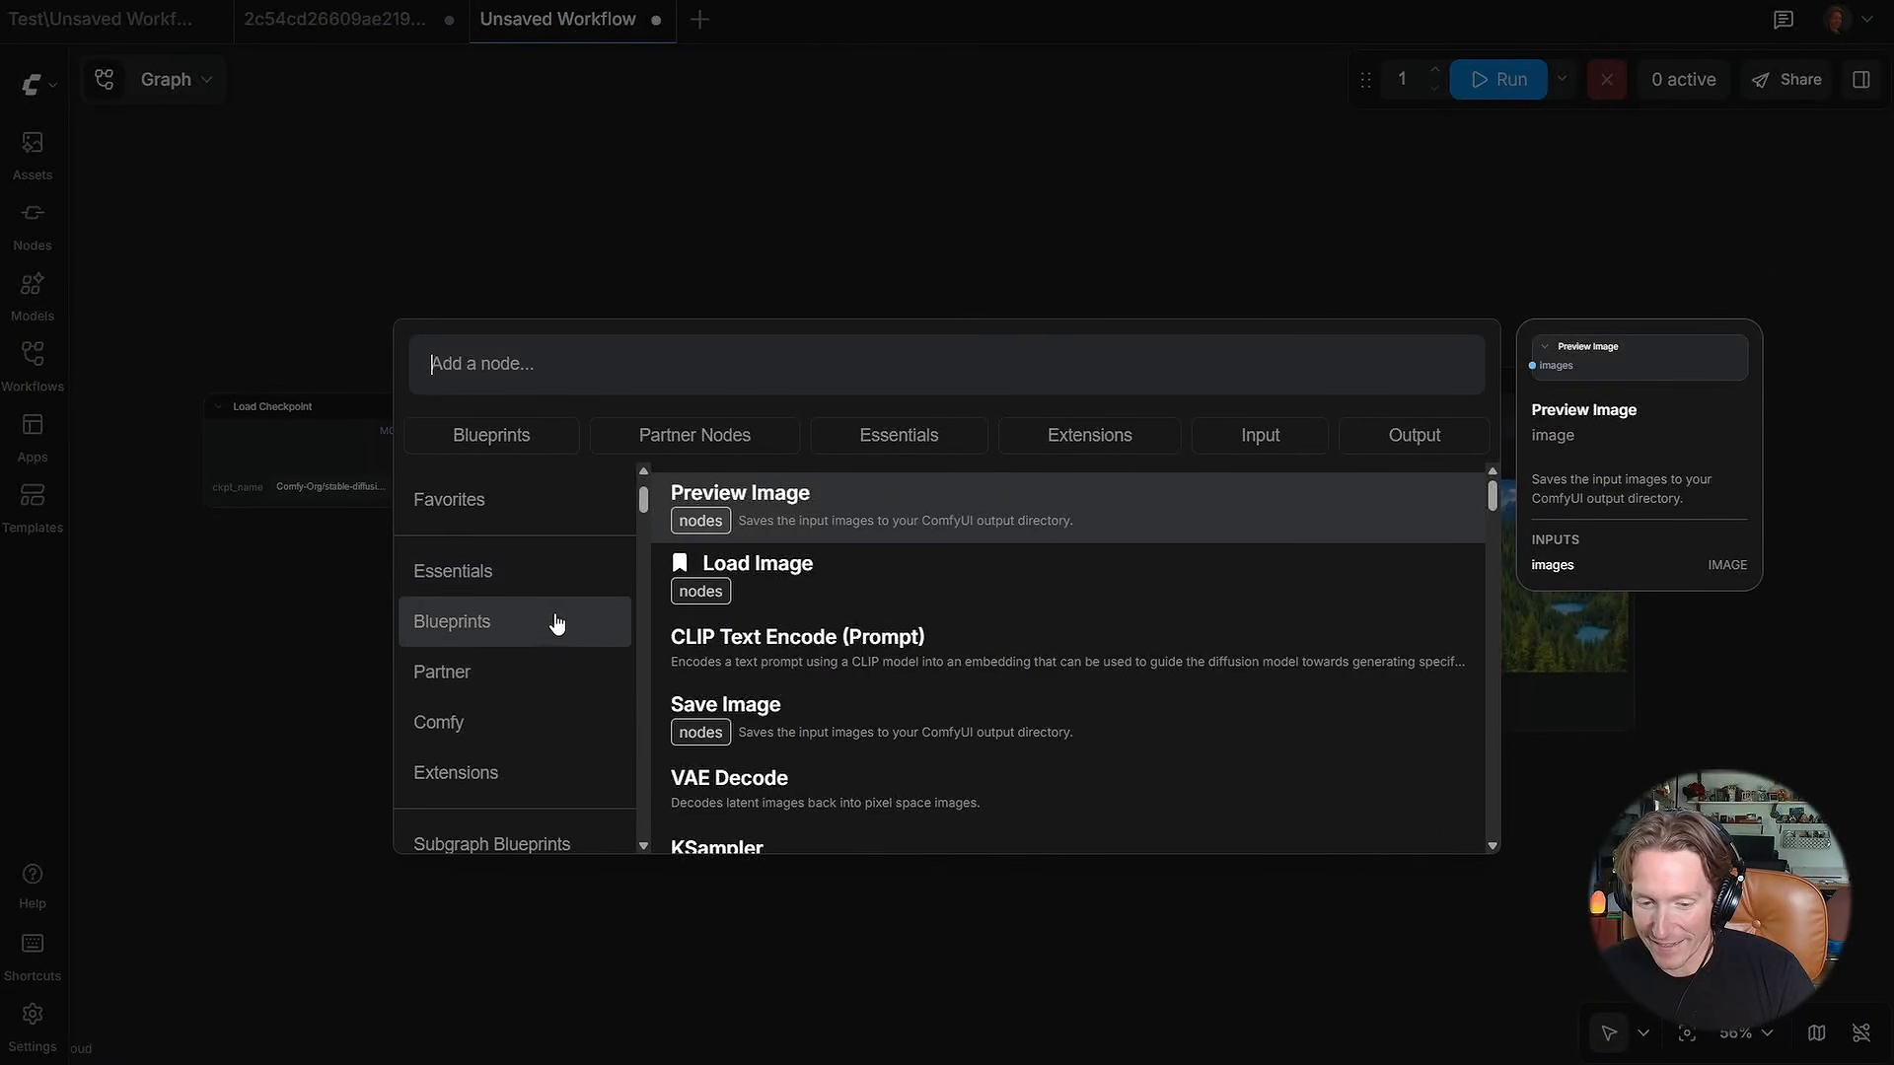
scroll(549, 612, "up", 2)
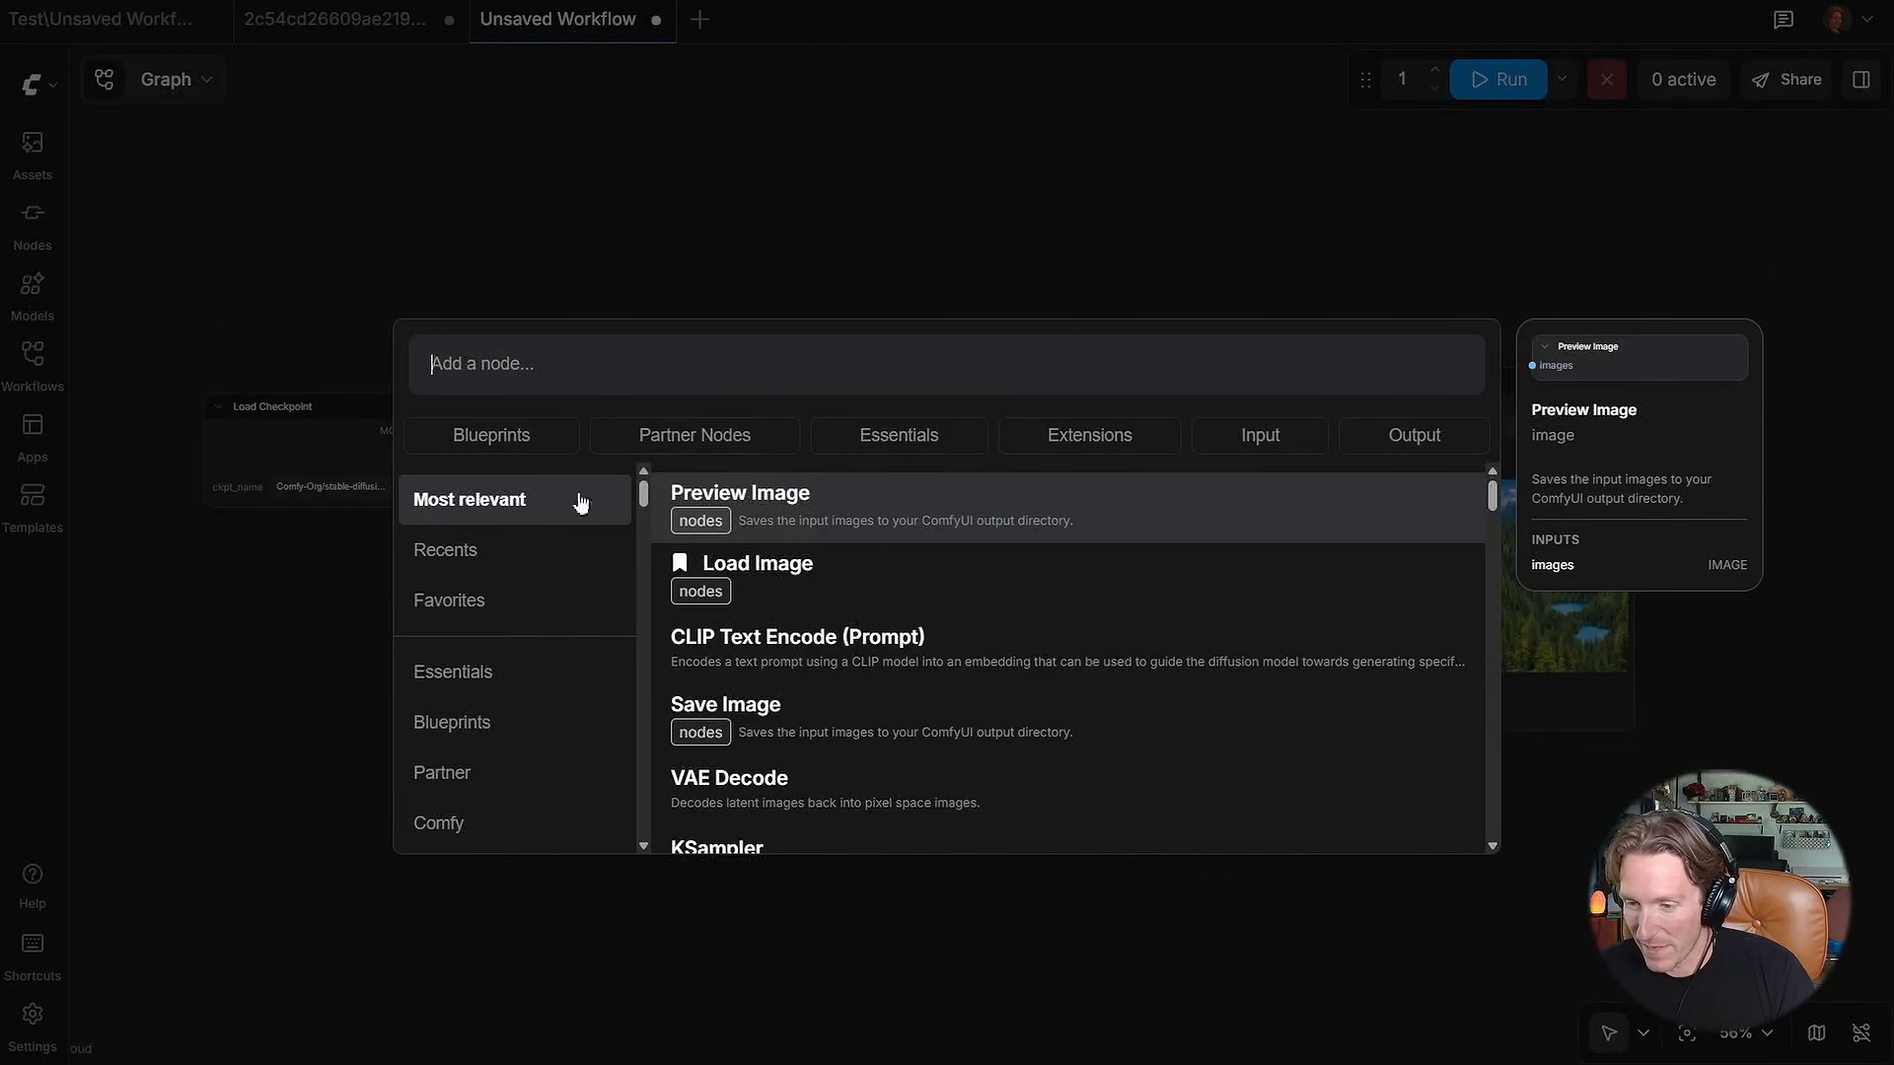
scroll(533, 702, "down", 2)
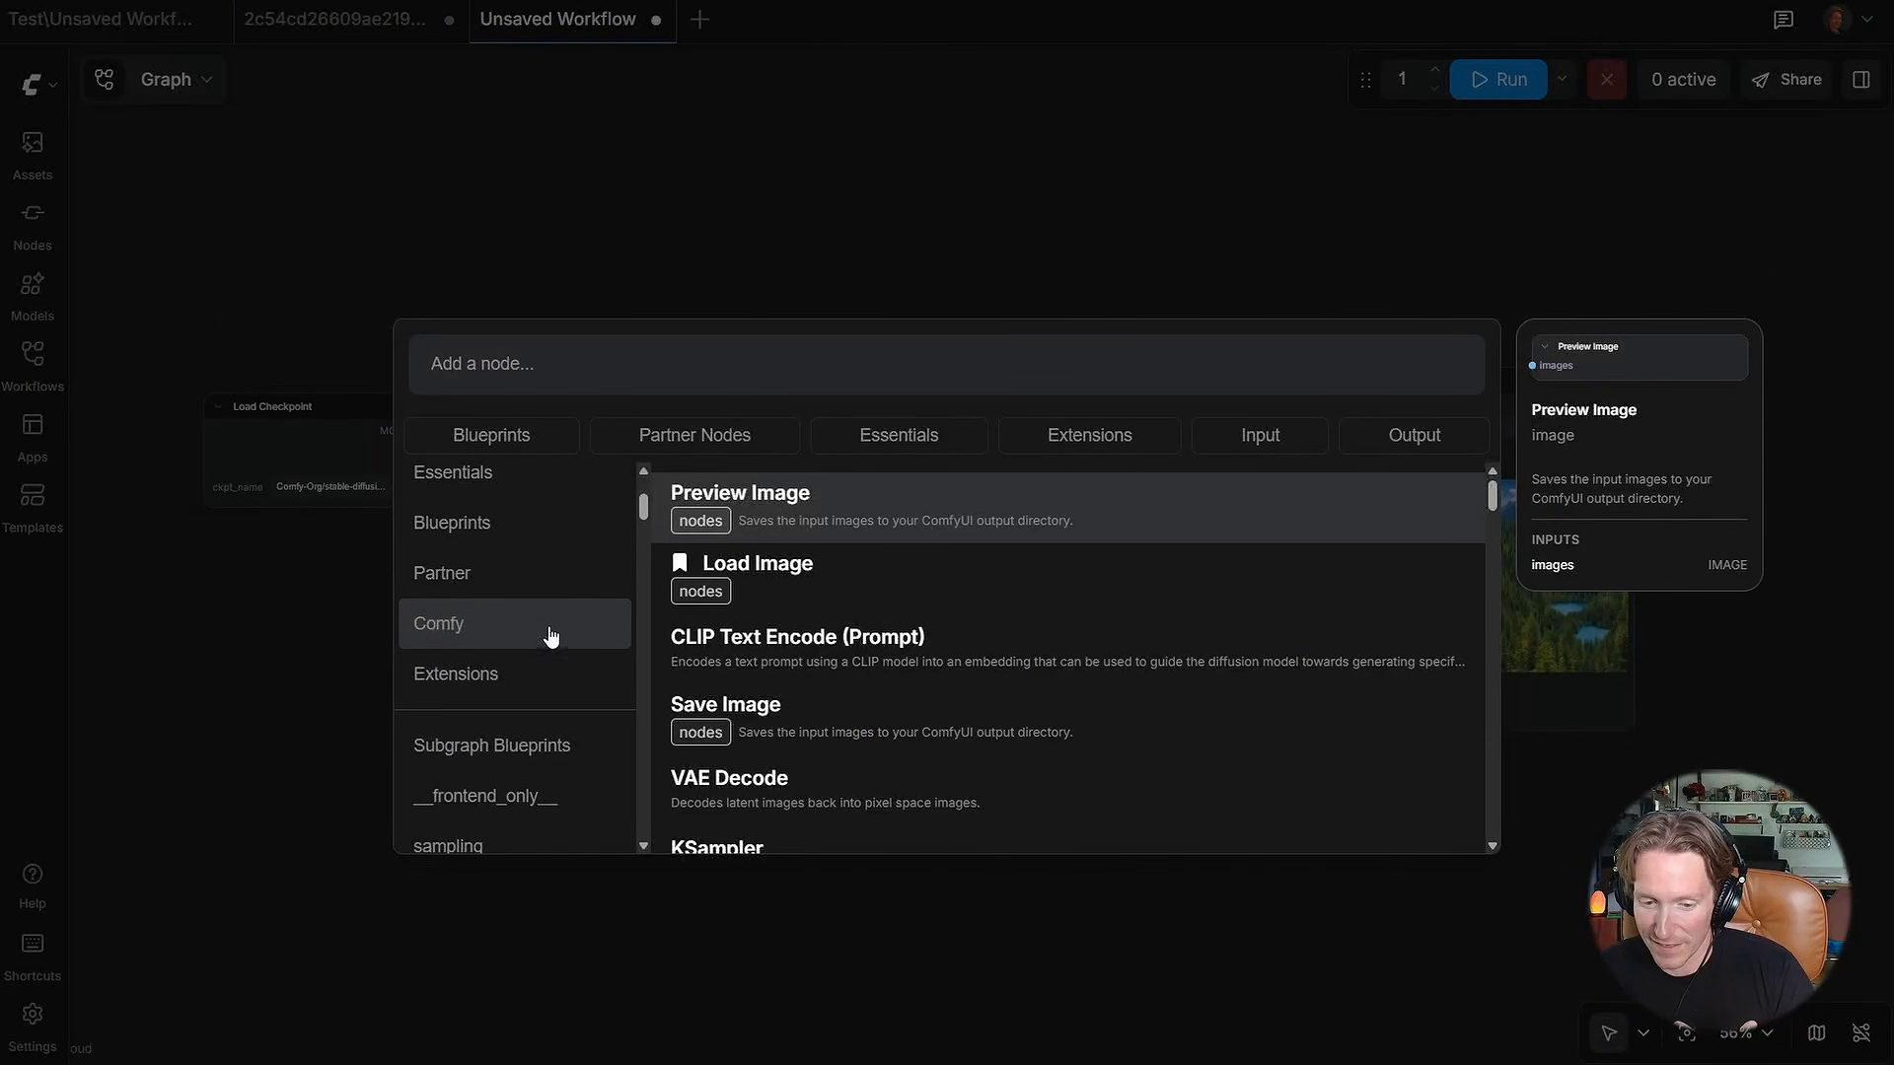
scroll(548, 632, "up", 2)
left_click(509, 580)
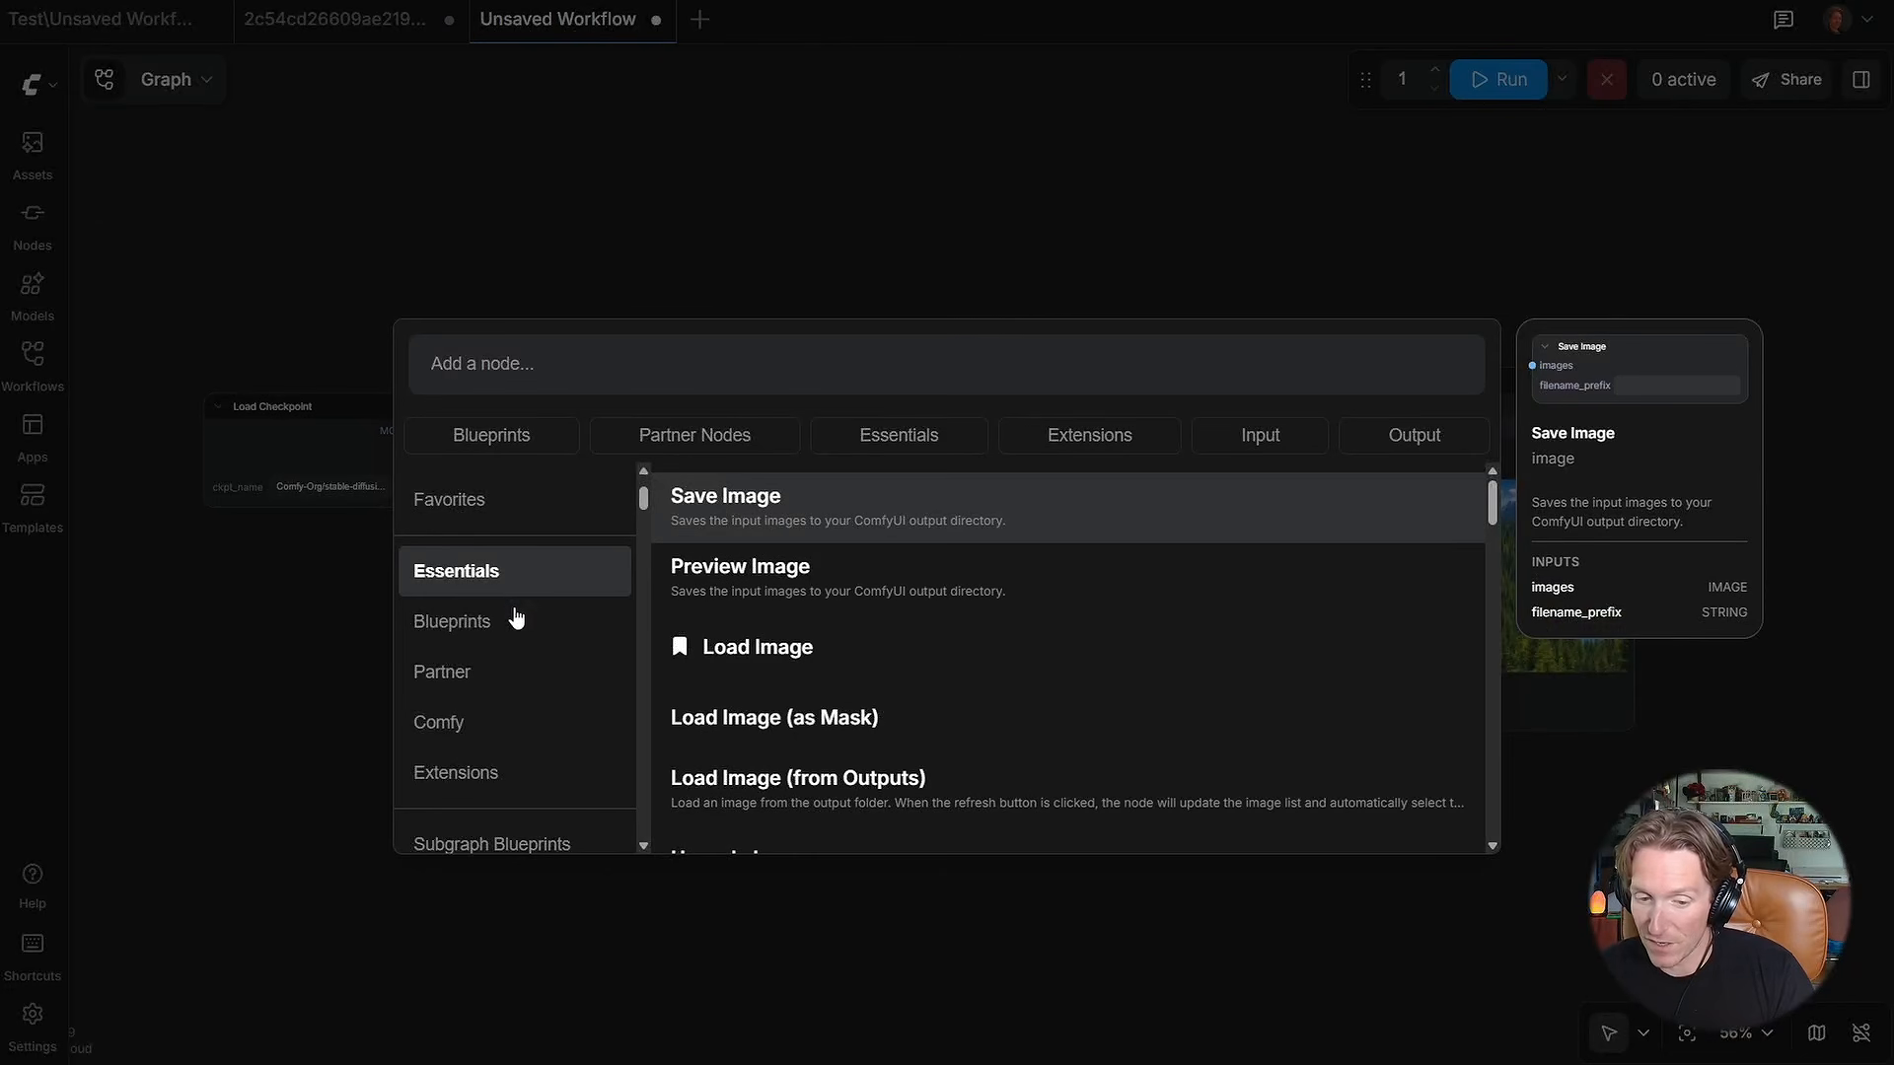
left_click(517, 627)
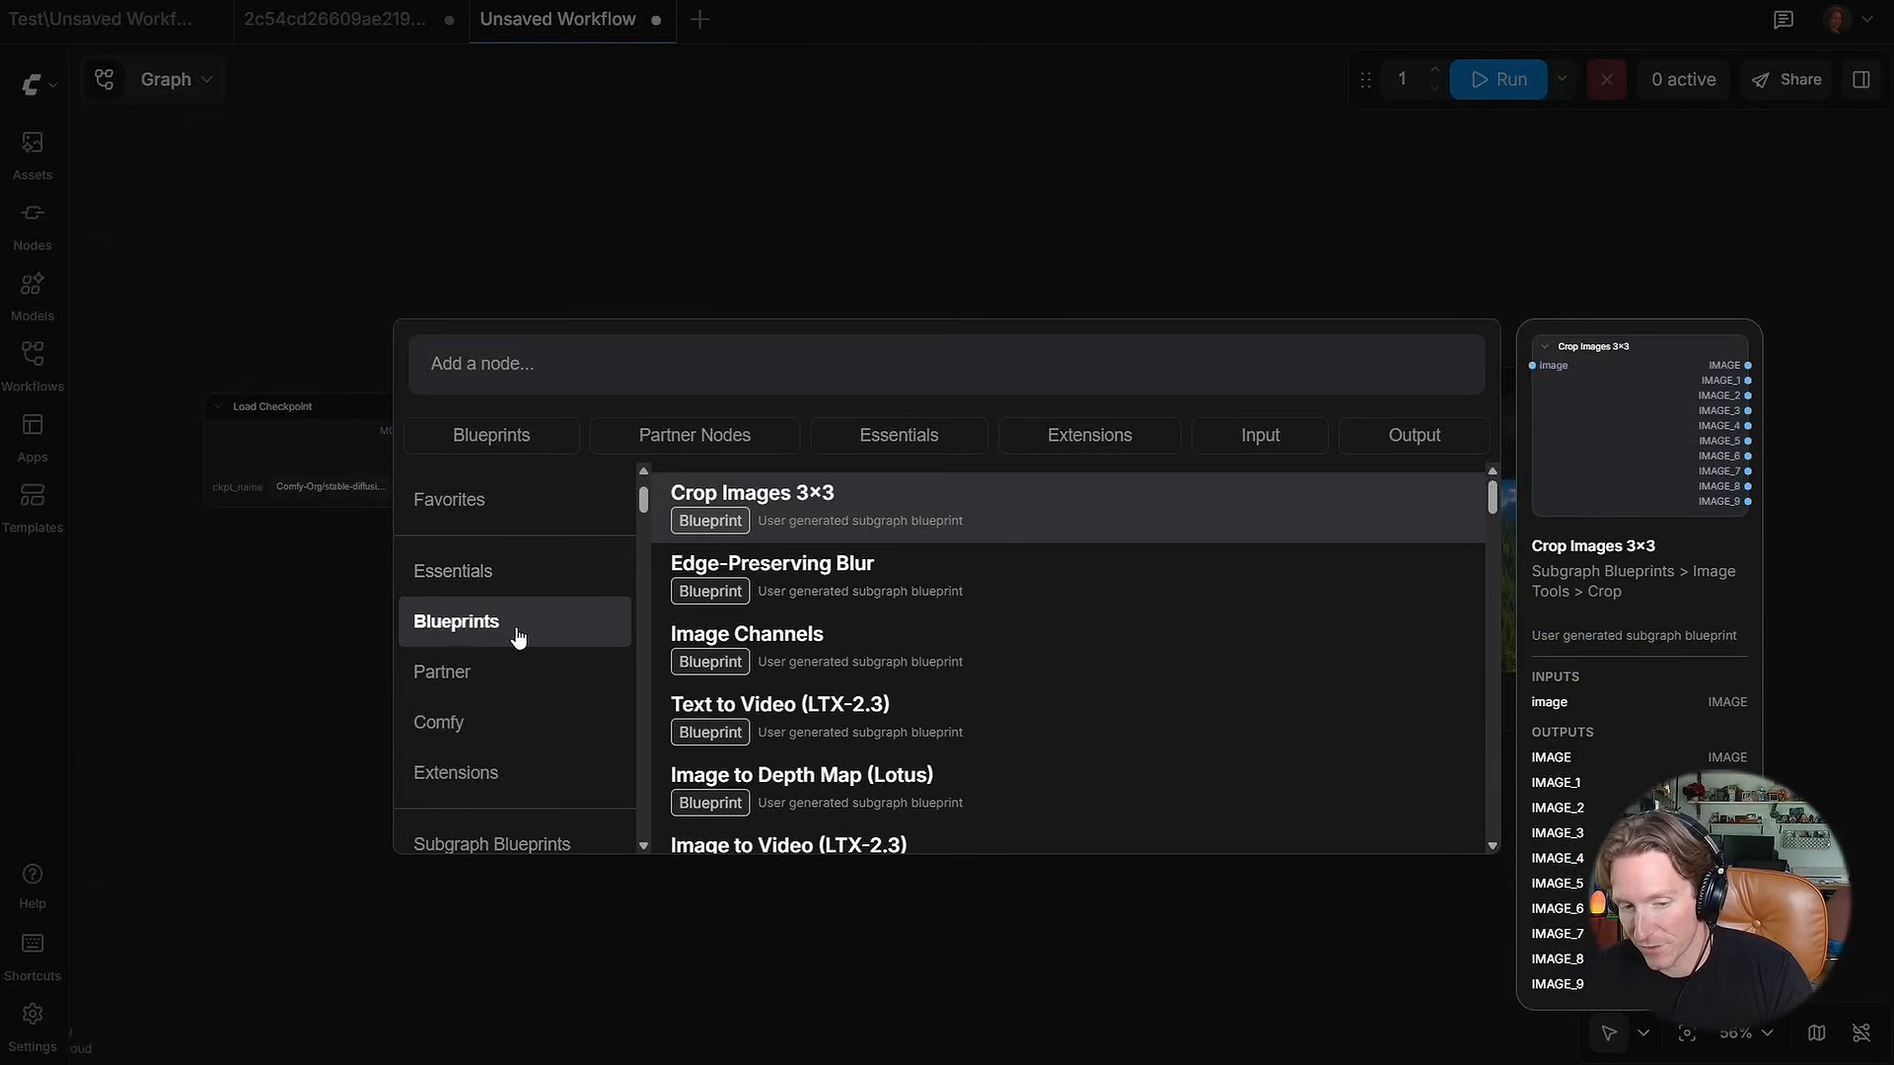
left_click(512, 688)
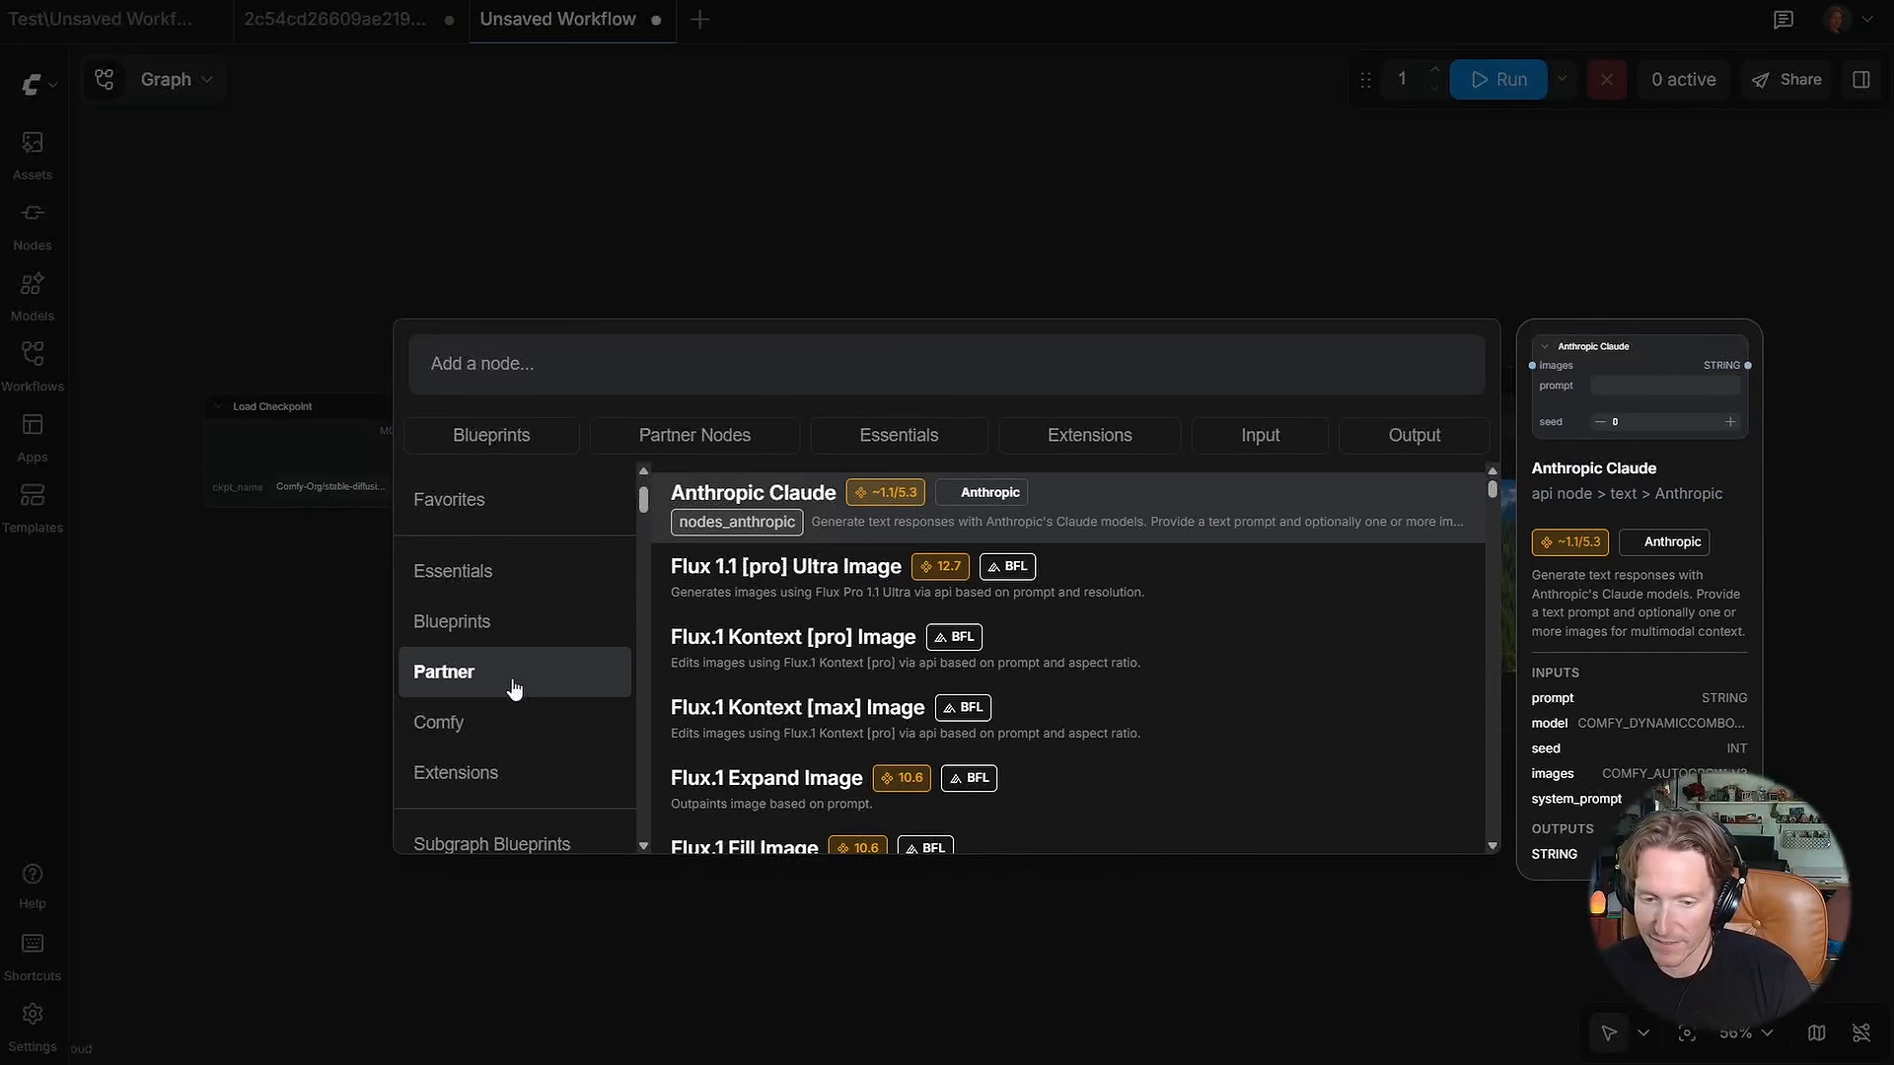
Step: Examine the nodes offered in the Comfy and Extensions categories of the node search, along with its category list
left_click(537, 728)
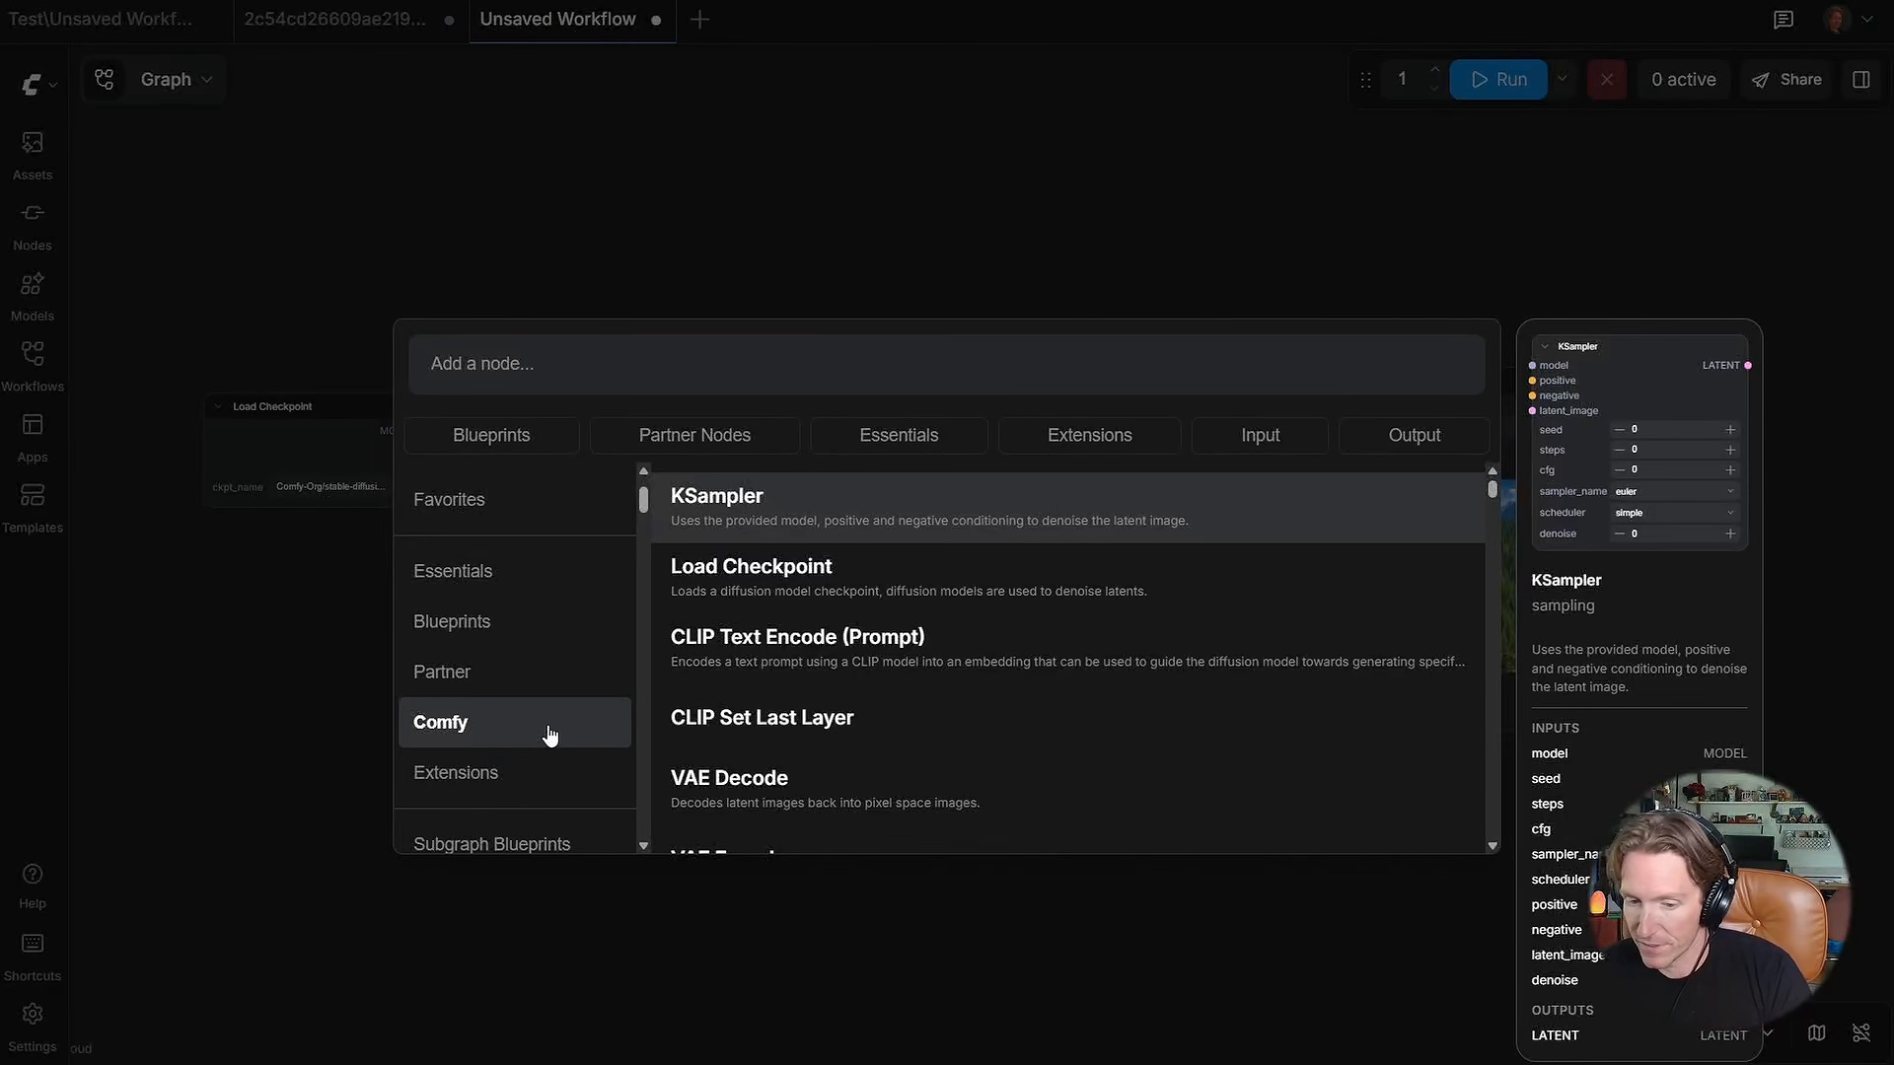
scroll(817, 562, "down", 2)
scroll(783, 597, "up", 1)
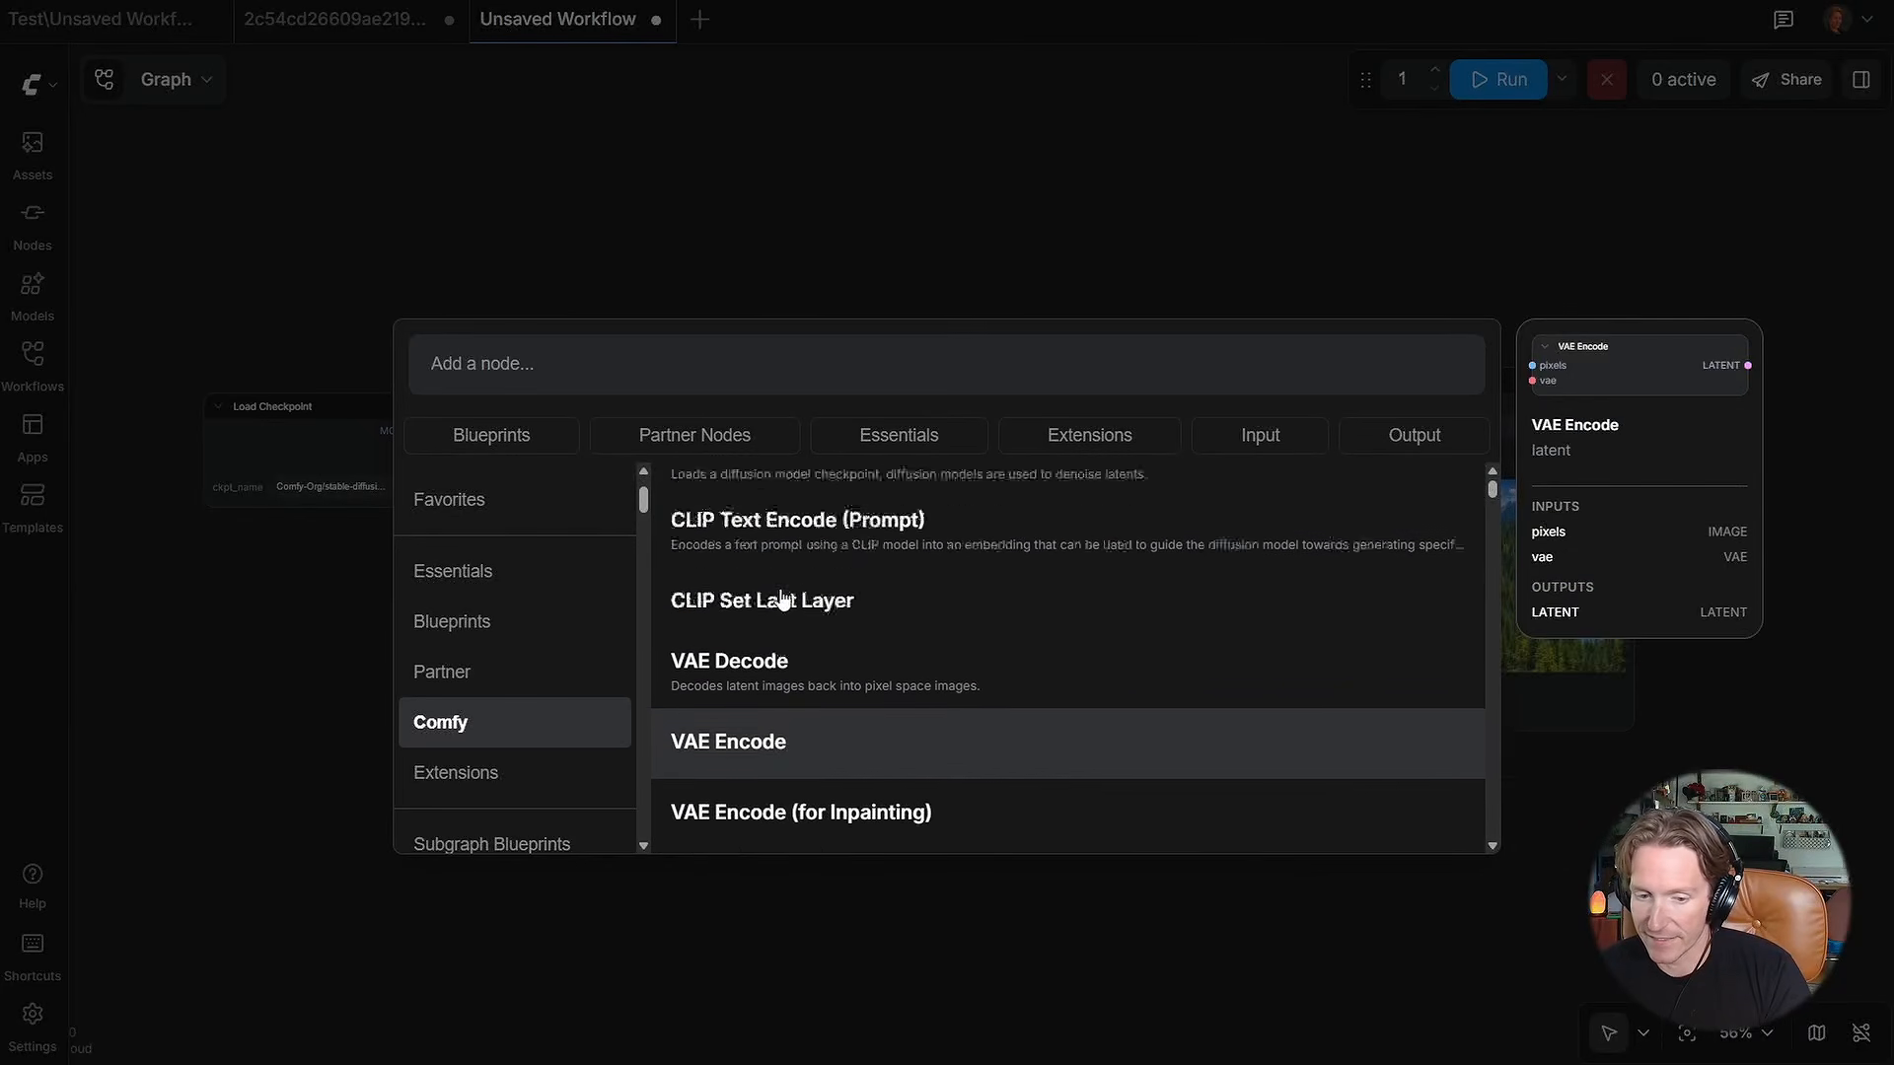
scroll(782, 598, "up", 1)
left_click(538, 789)
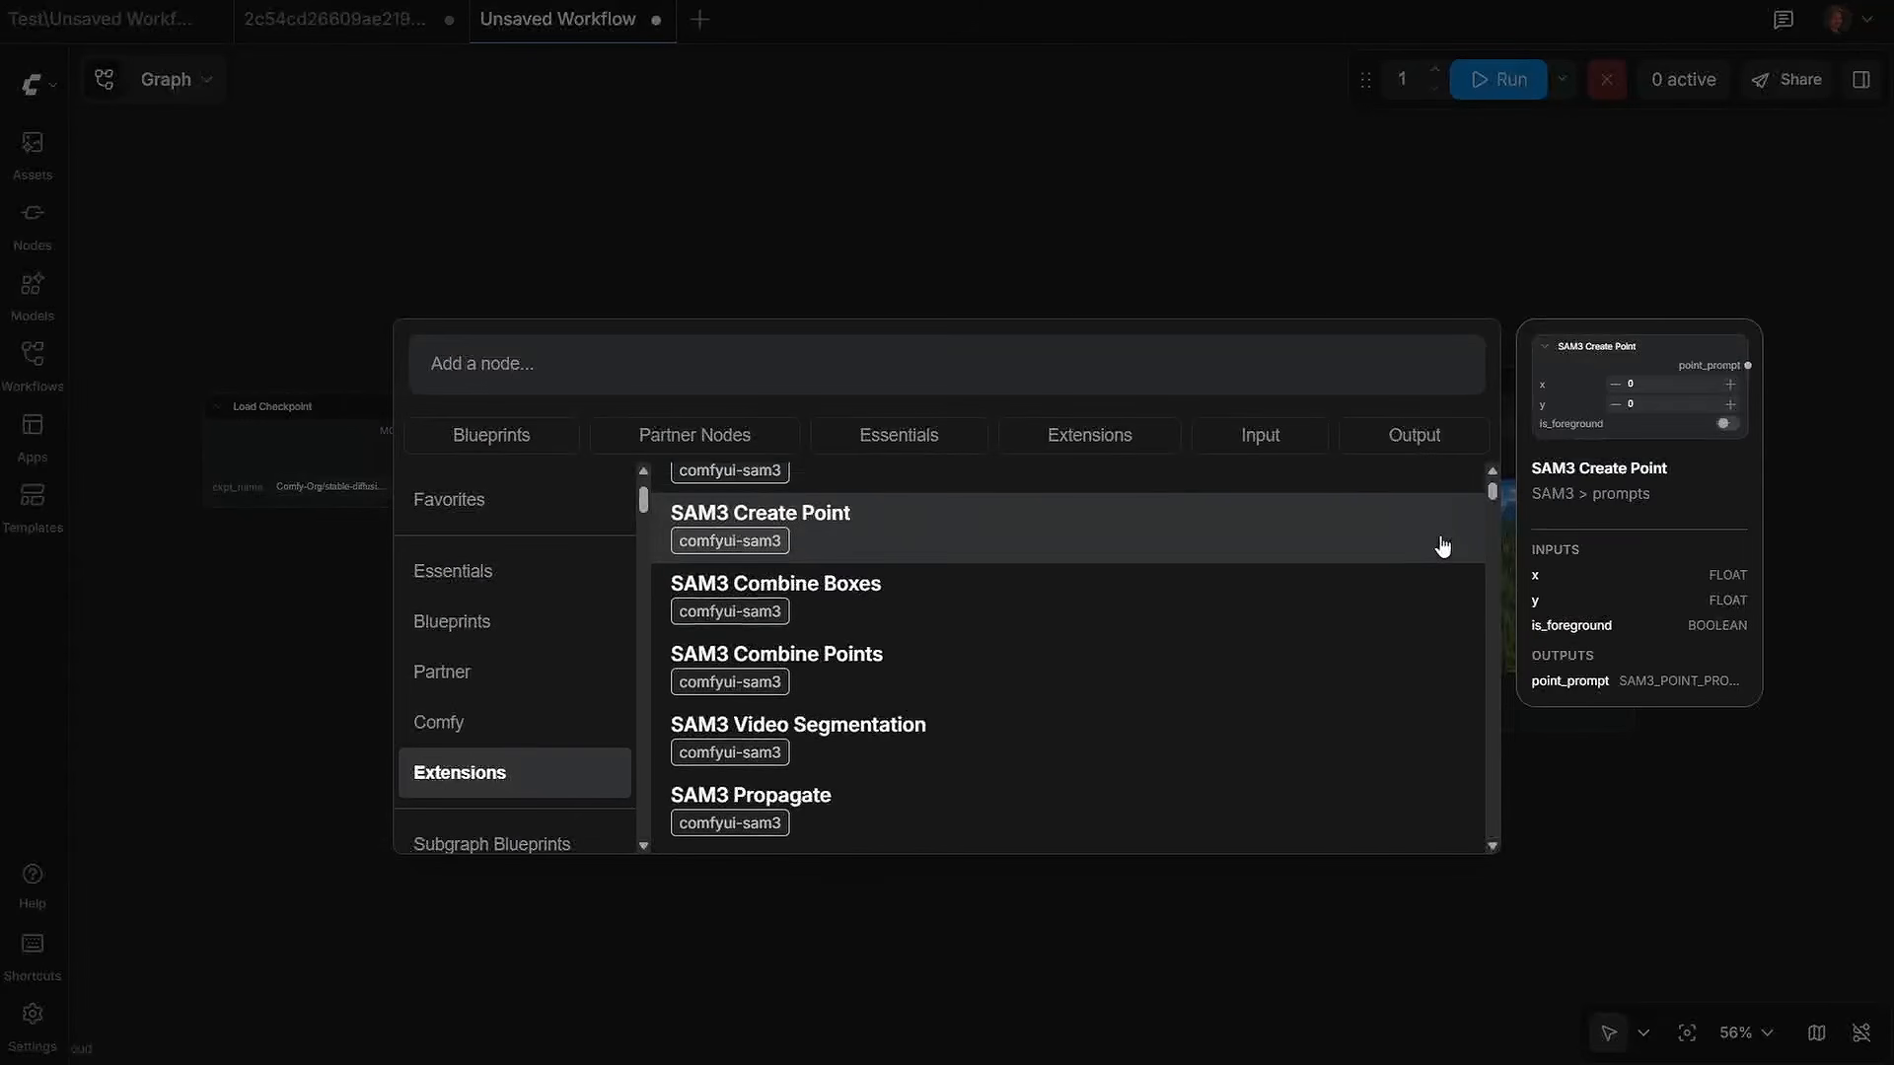
scroll(1437, 545, "down", 3)
scroll(1115, 574, "down", 4)
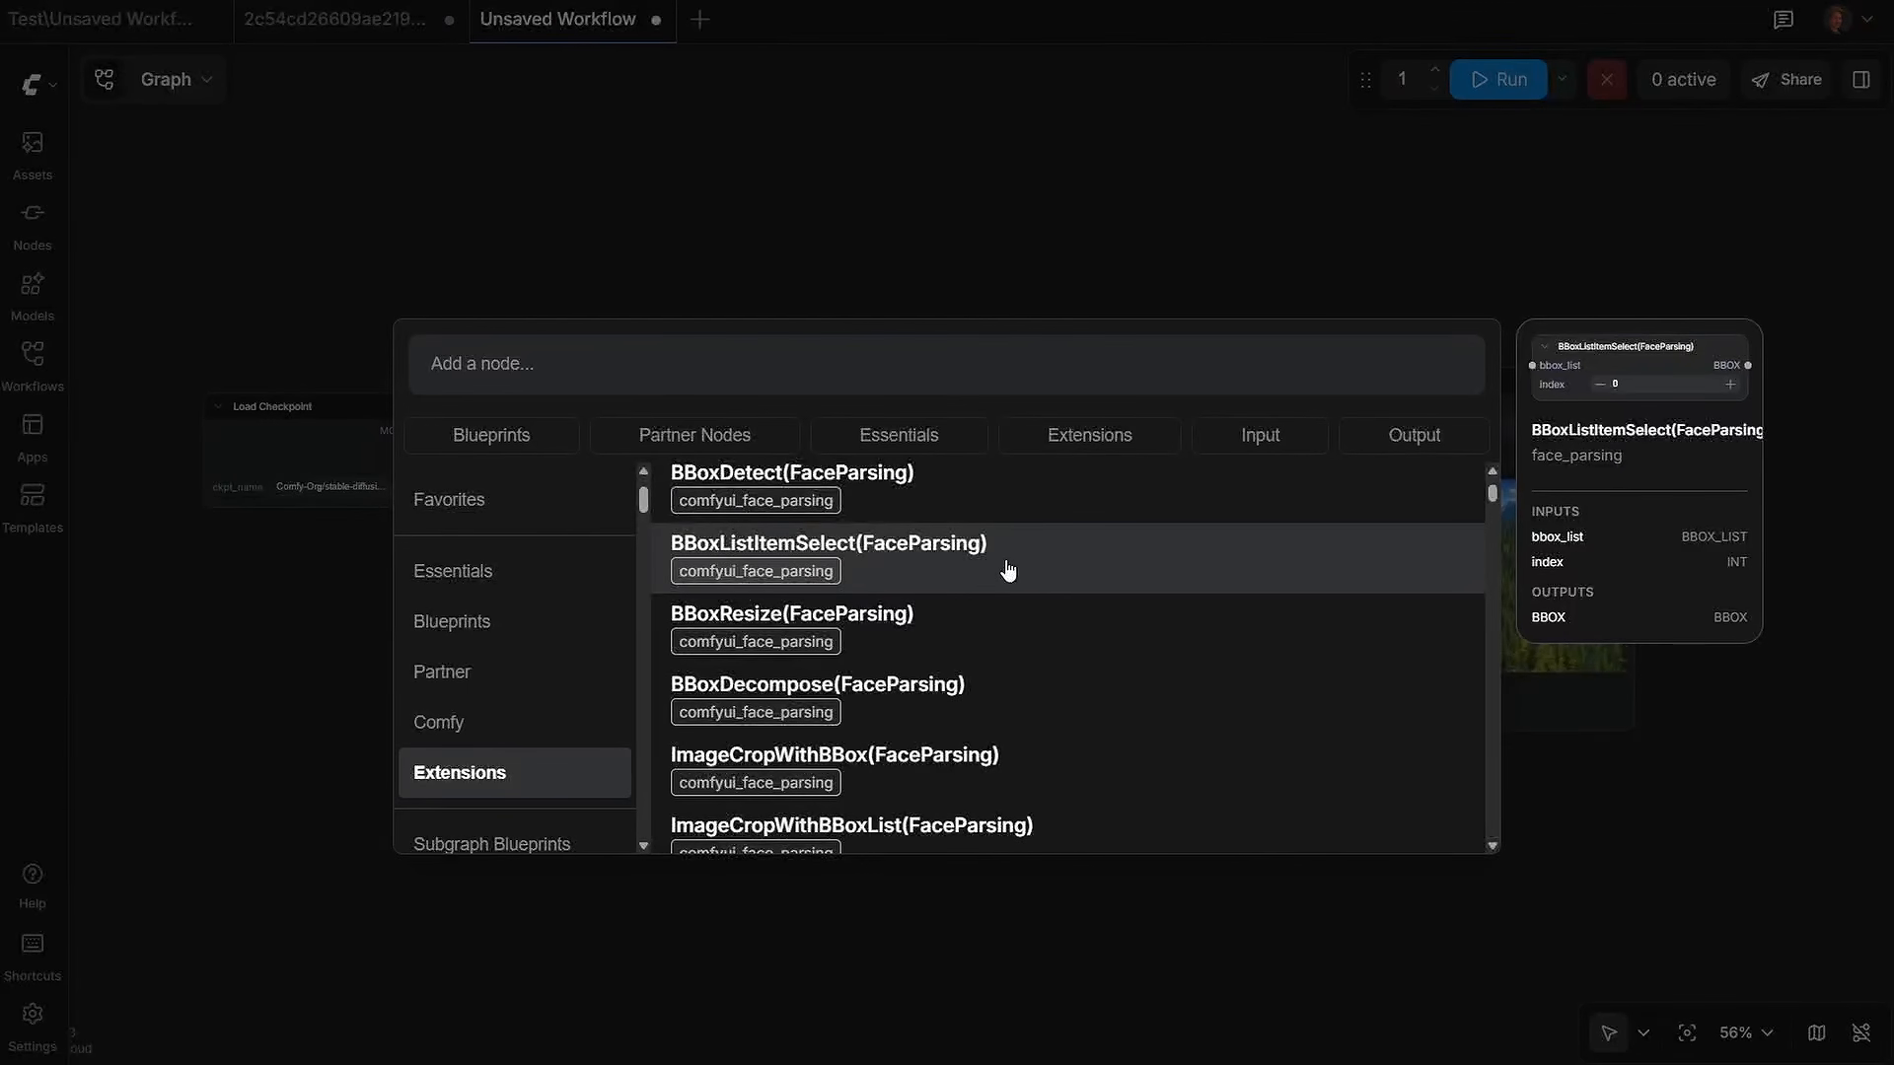
scroll(1006, 571, "down", 1)
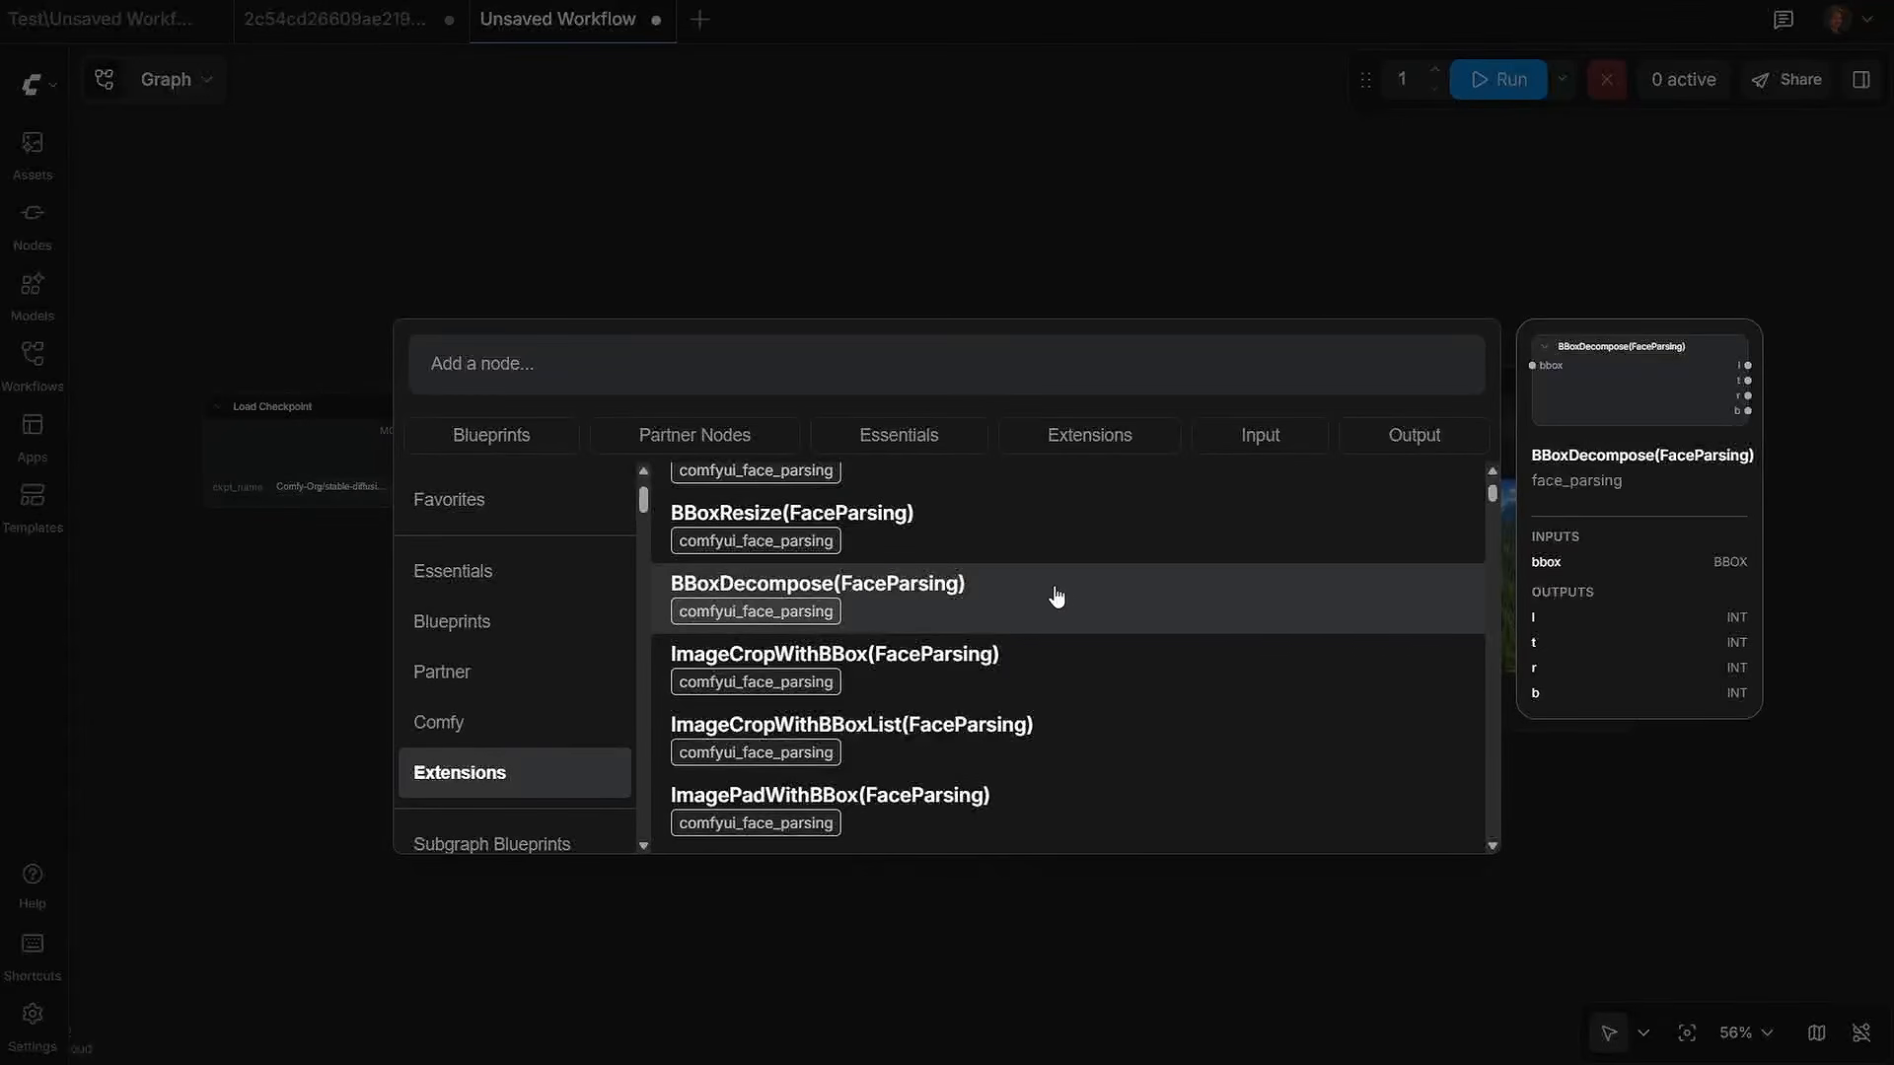
scroll(996, 582, "down", 3)
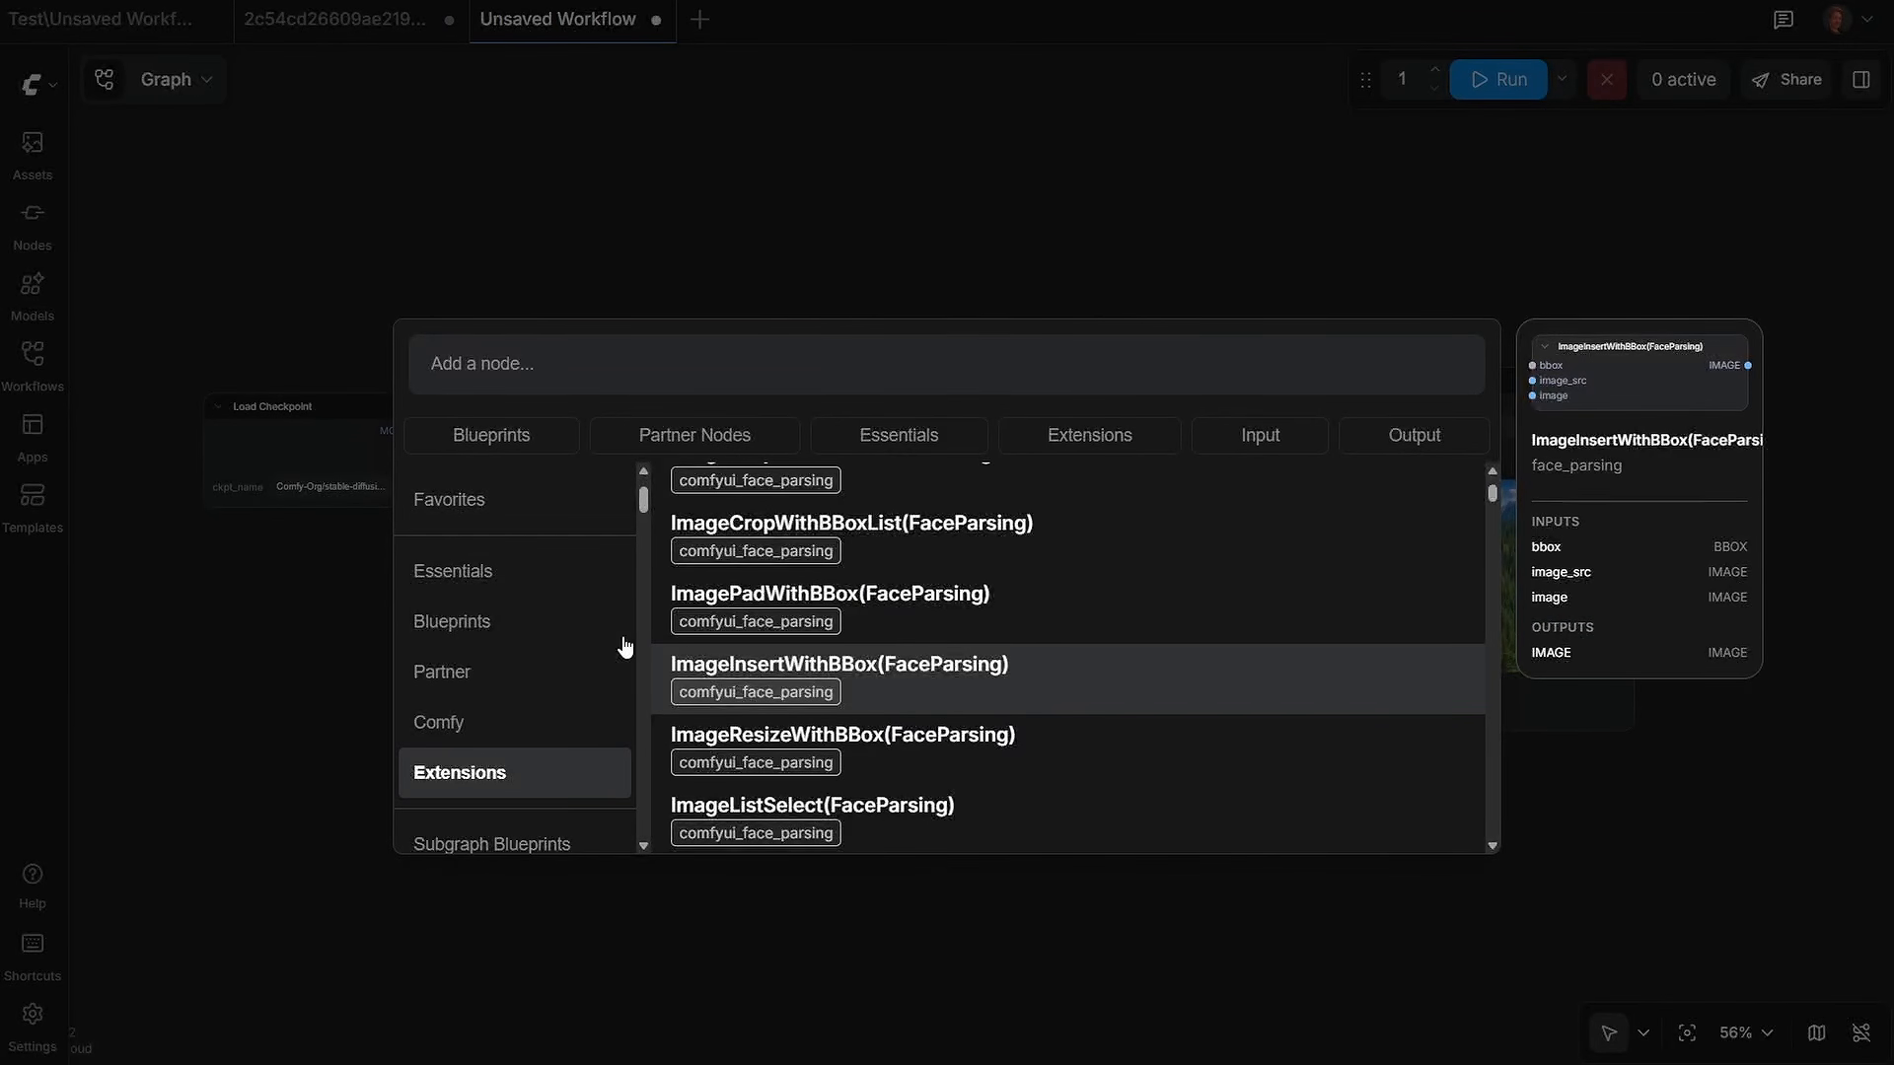
scroll(562, 646, "down", 2)
scroll(583, 624, "down", 3)
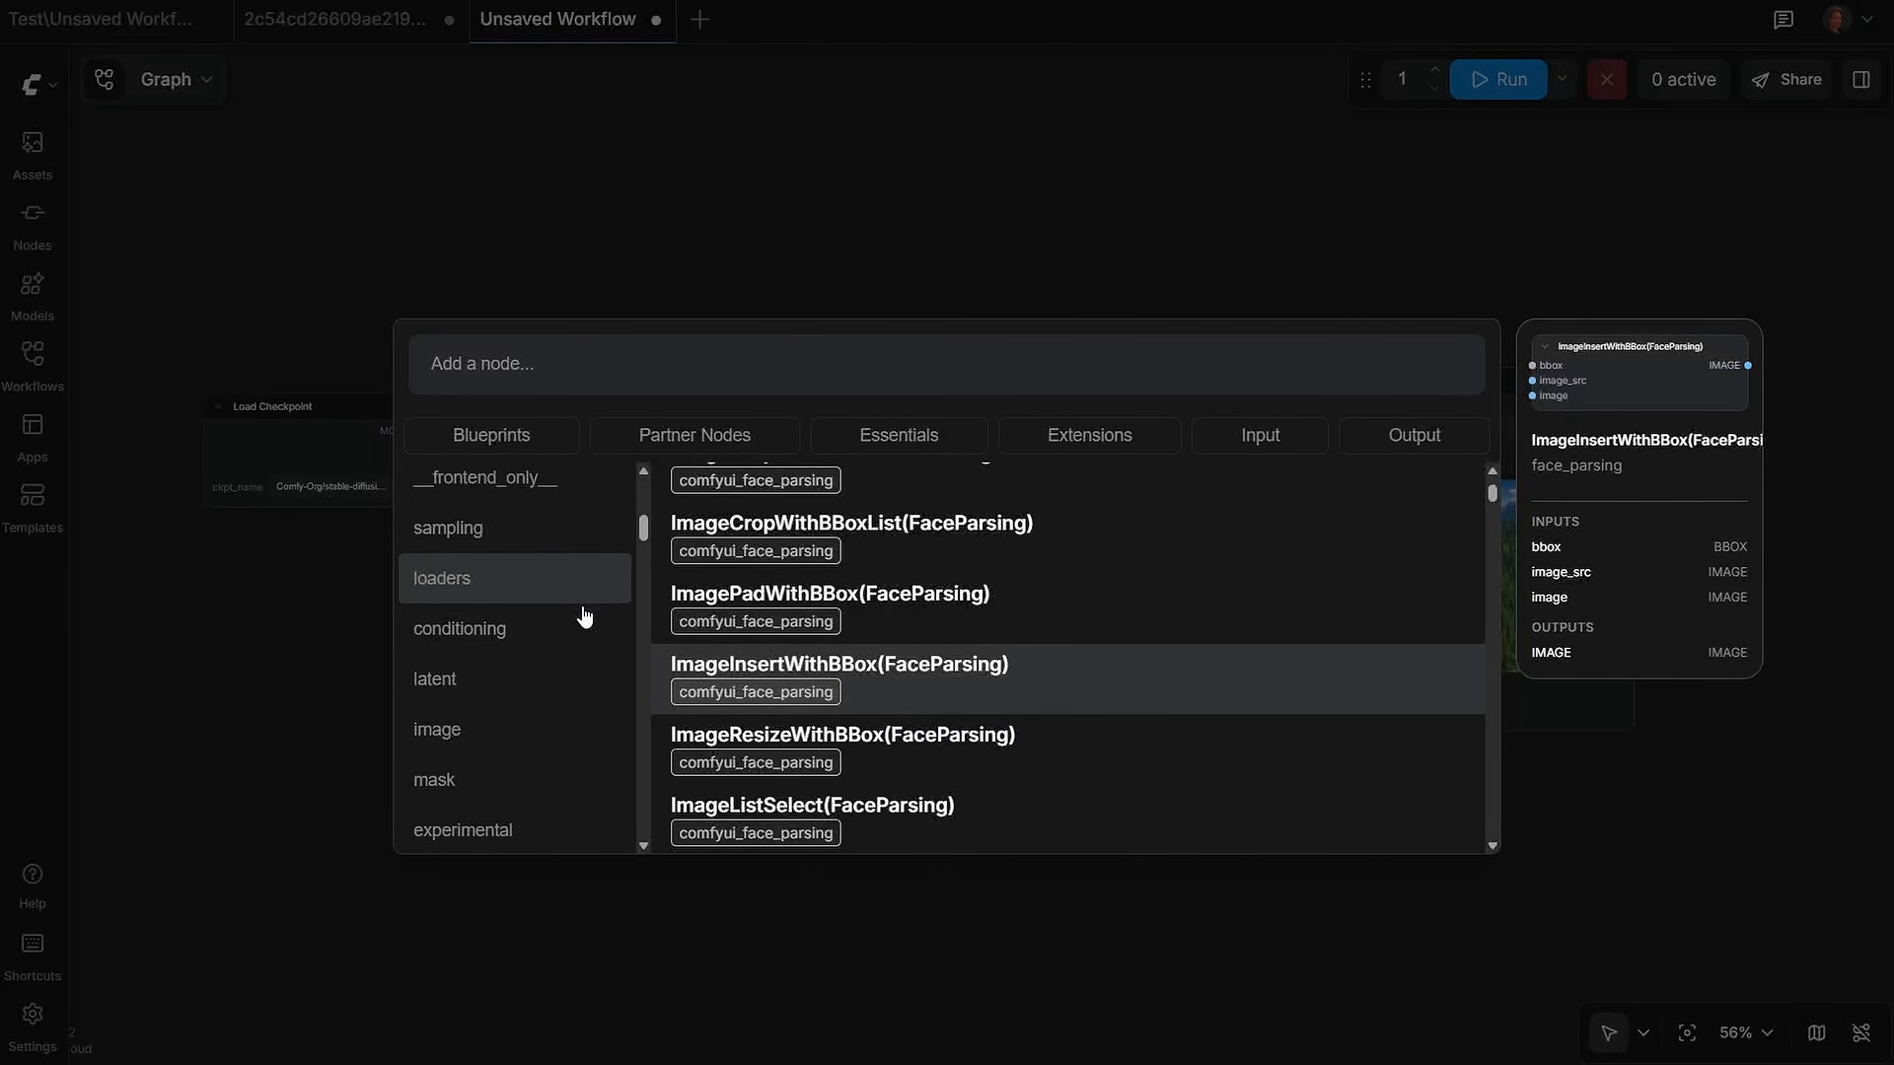
scroll(572, 614, "up", 3)
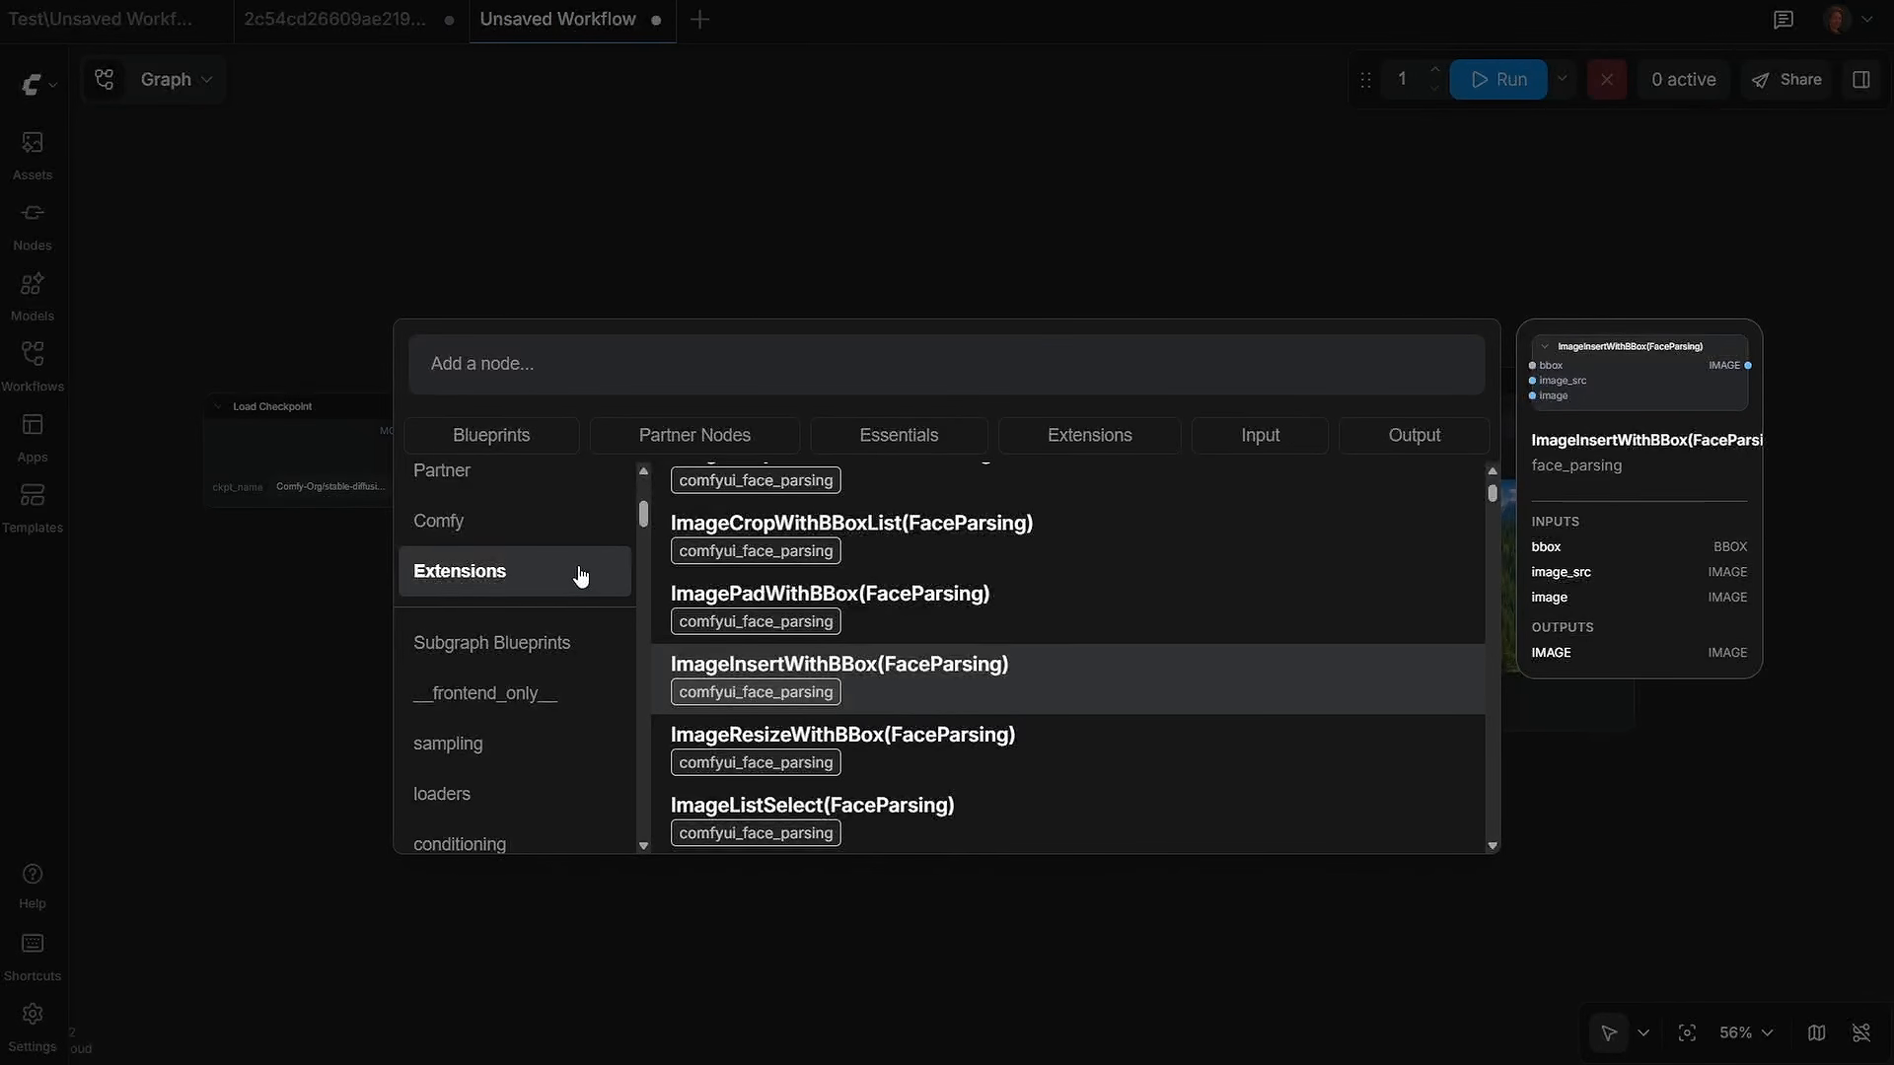
scroll(577, 572, "up", 3)
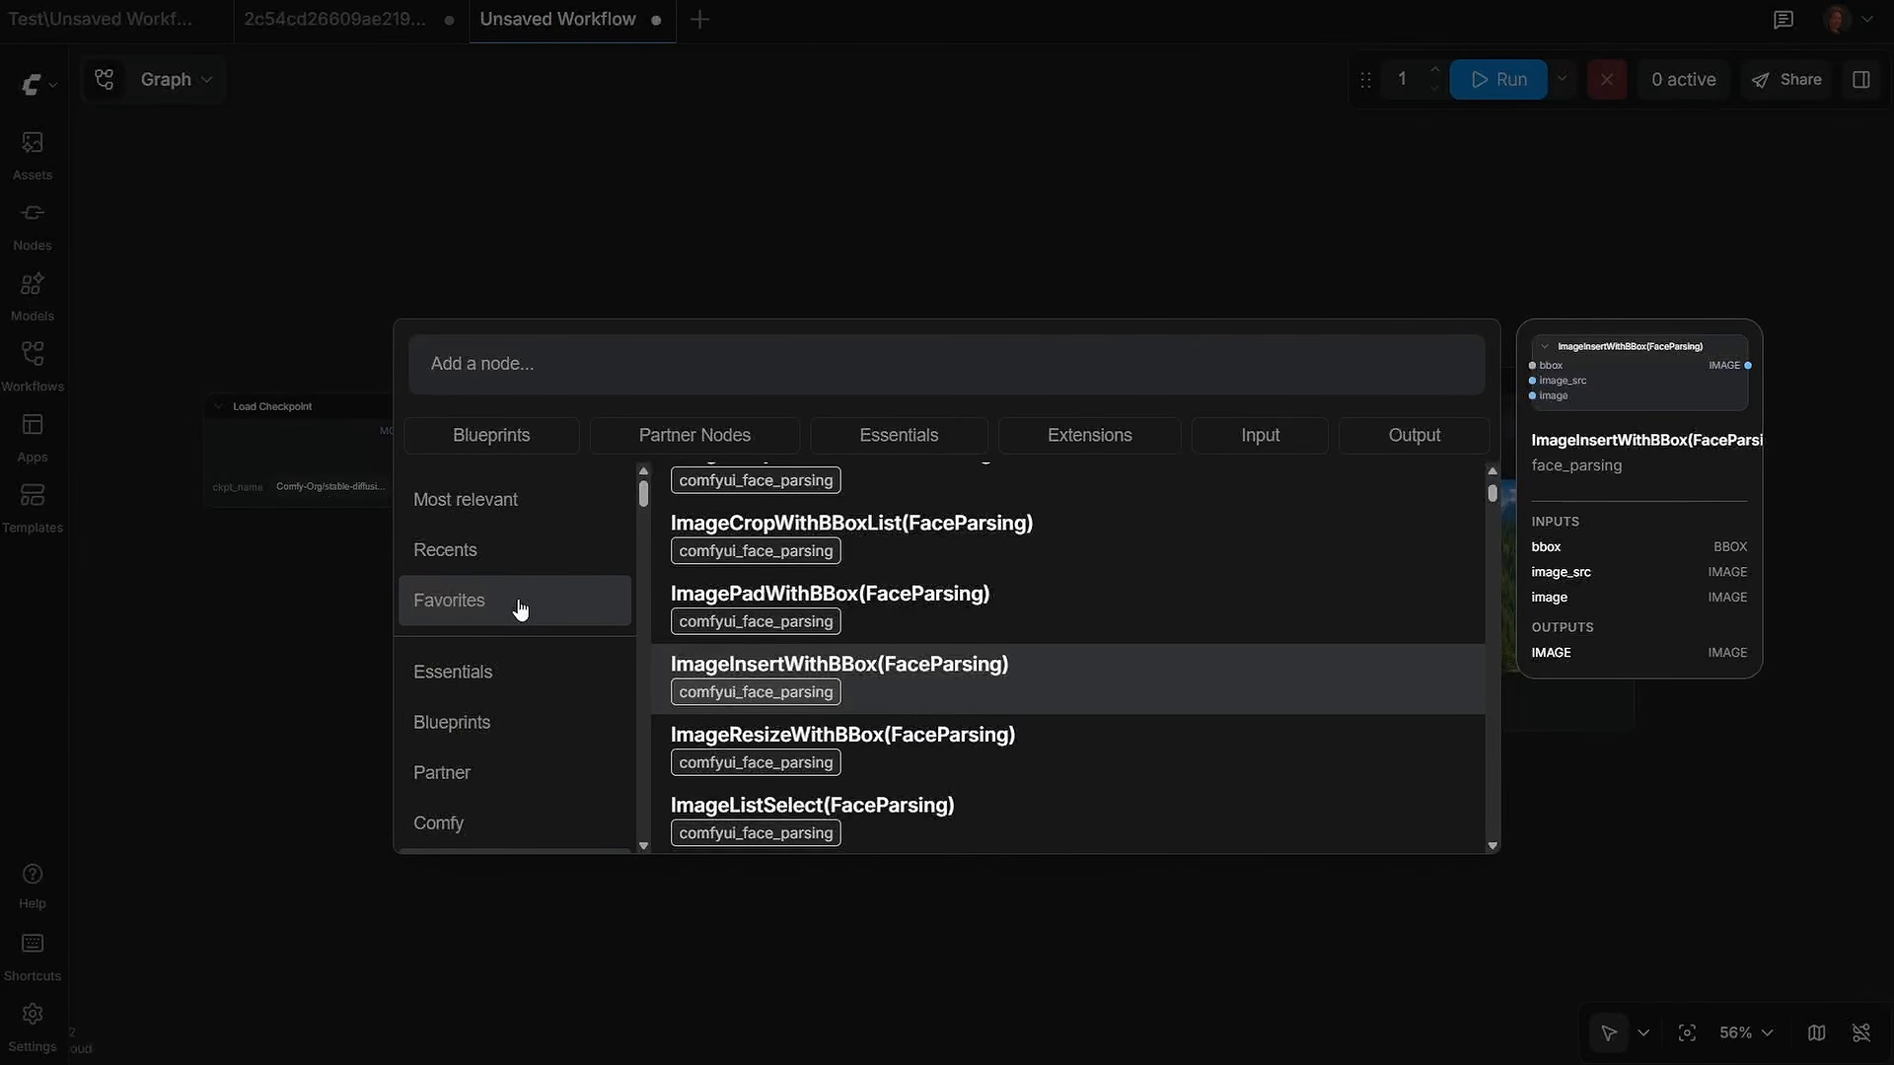
Step: Look through the favorite nodes in the node search and close it
left_click(521, 609)
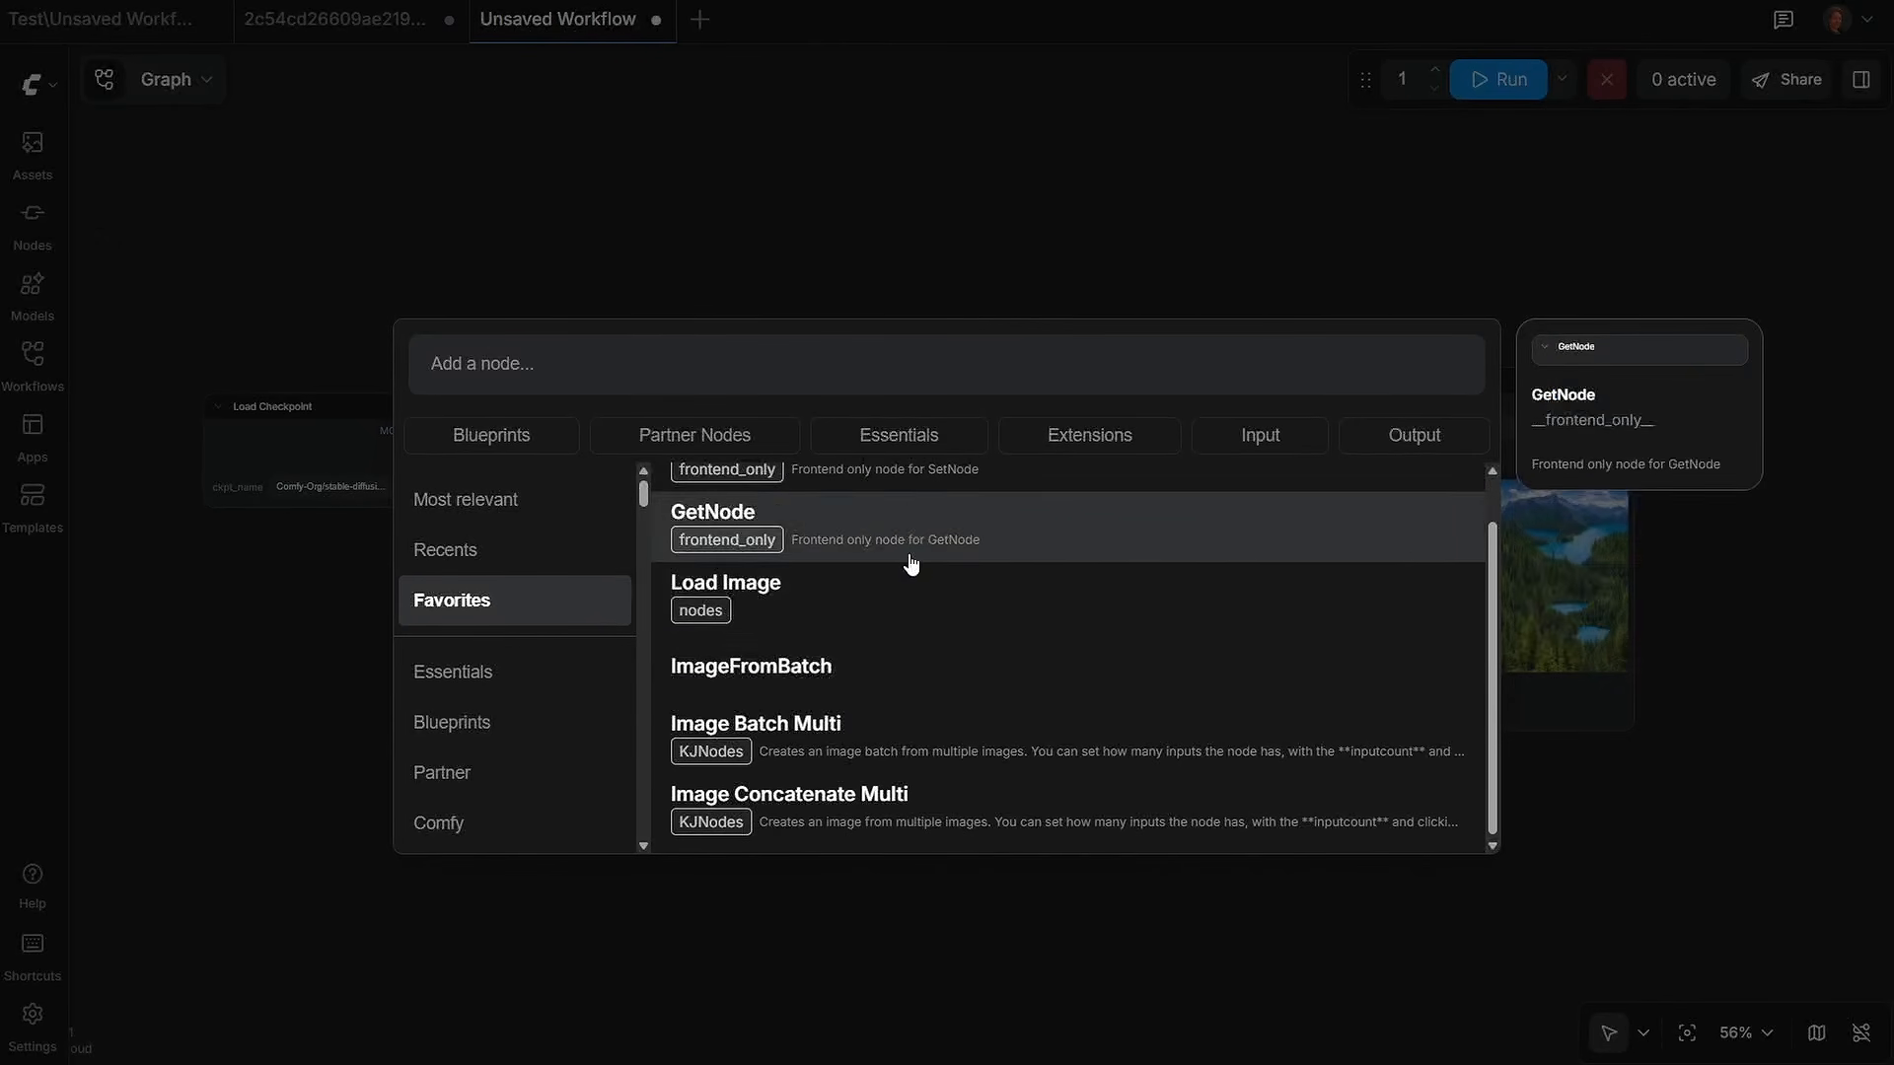
scroll(895, 655, "up", 1)
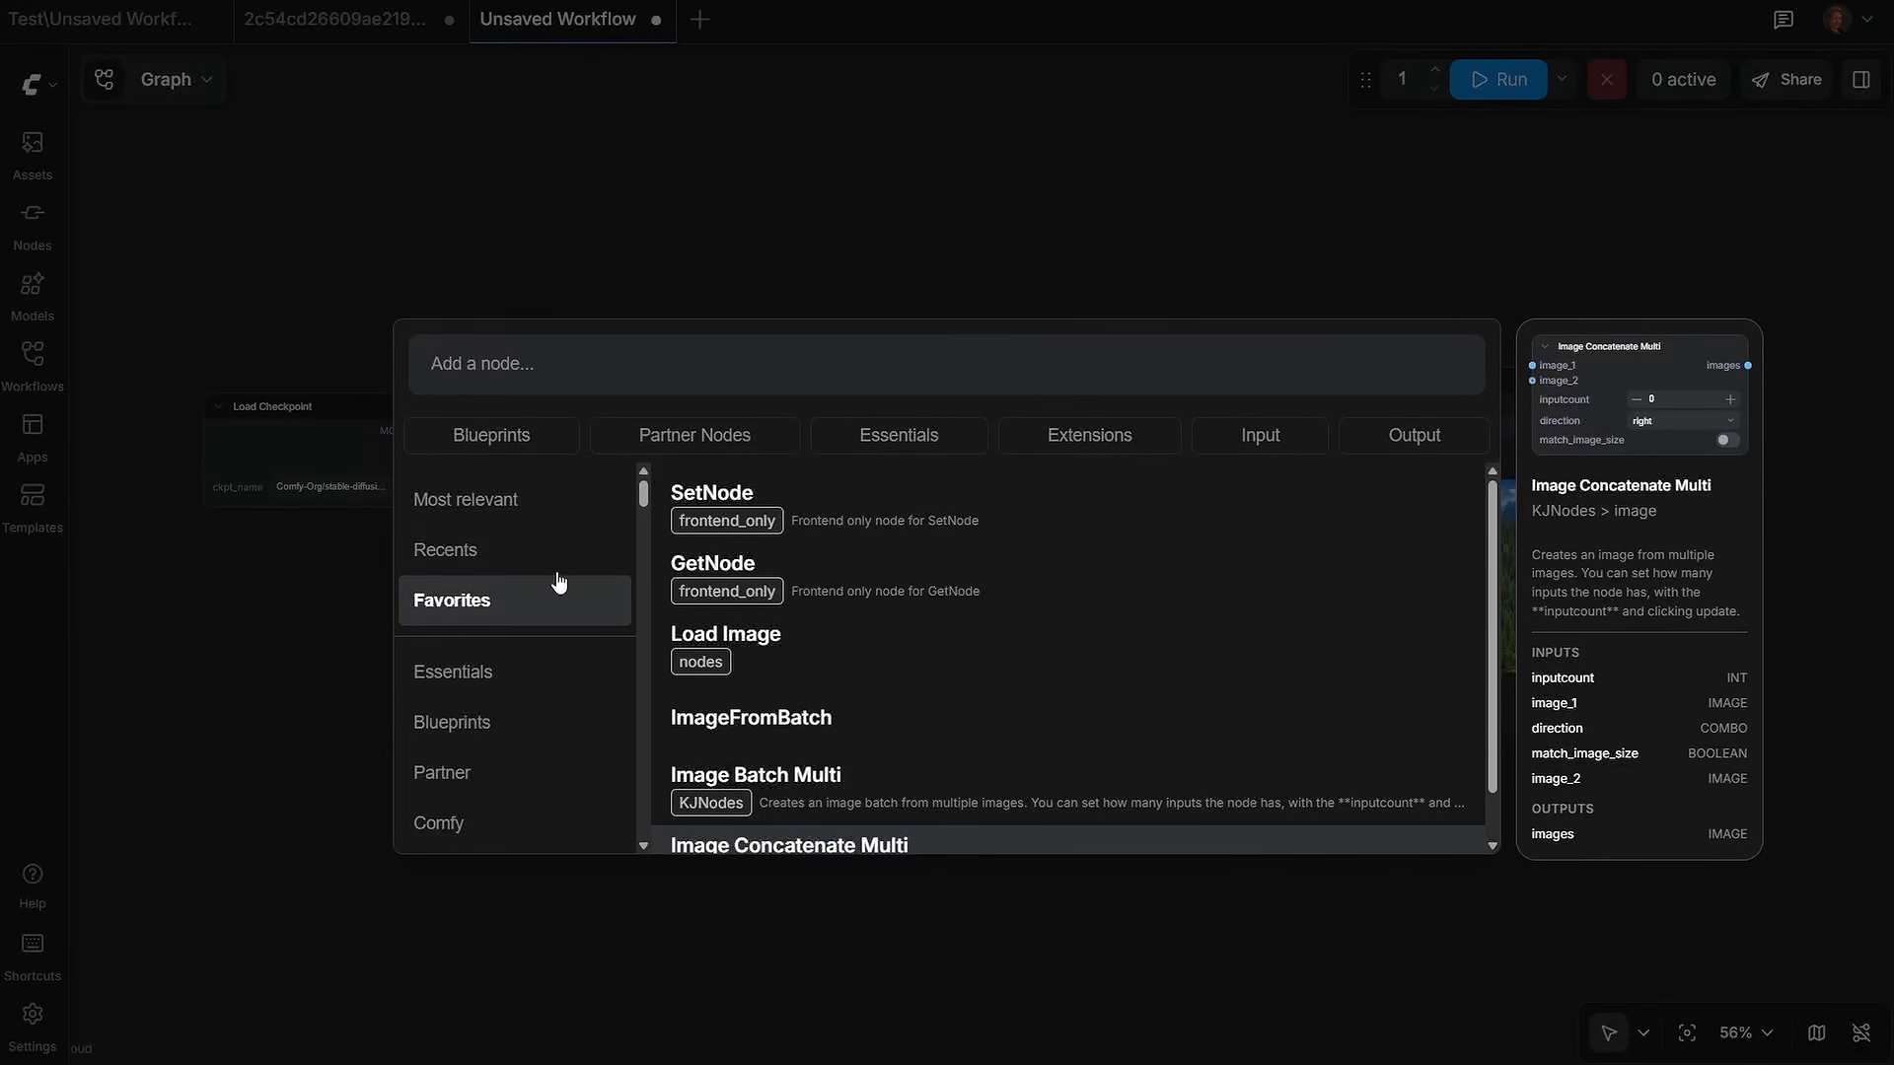
left_click(882, 958)
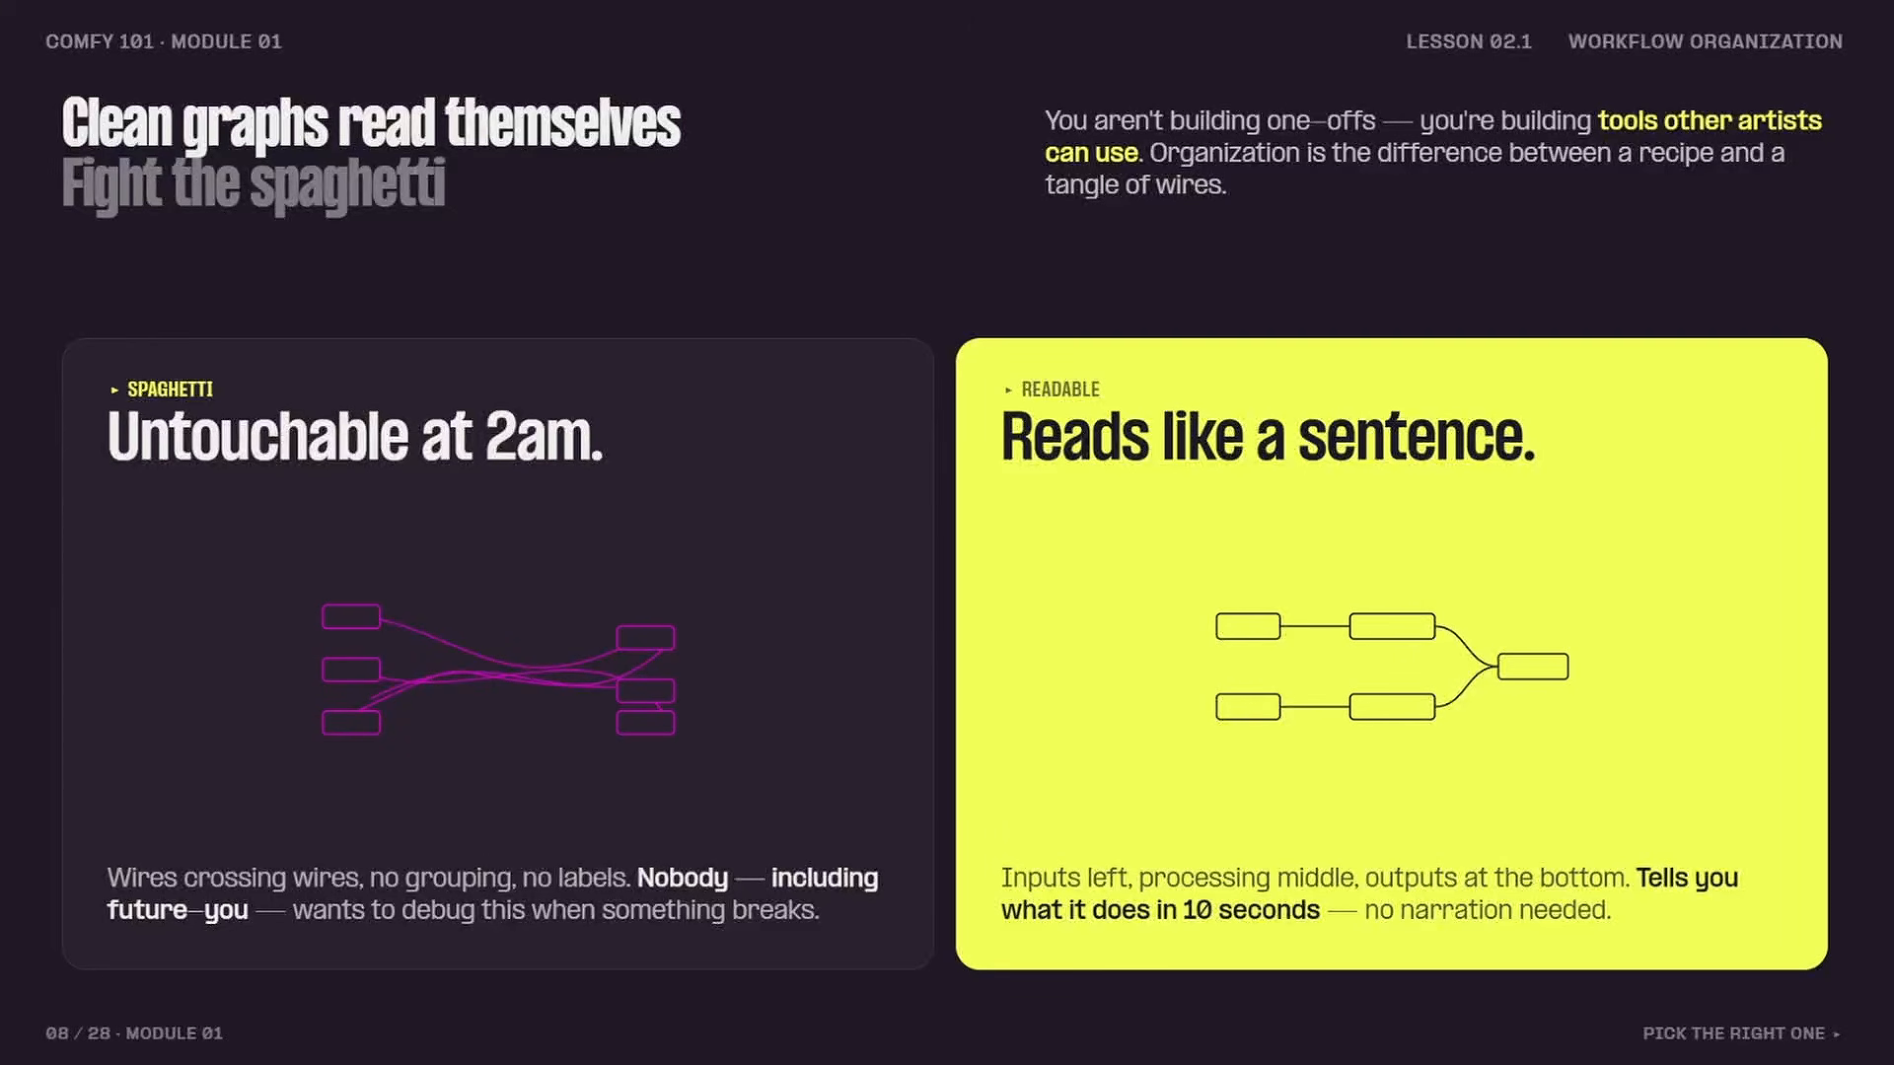
key("Right")
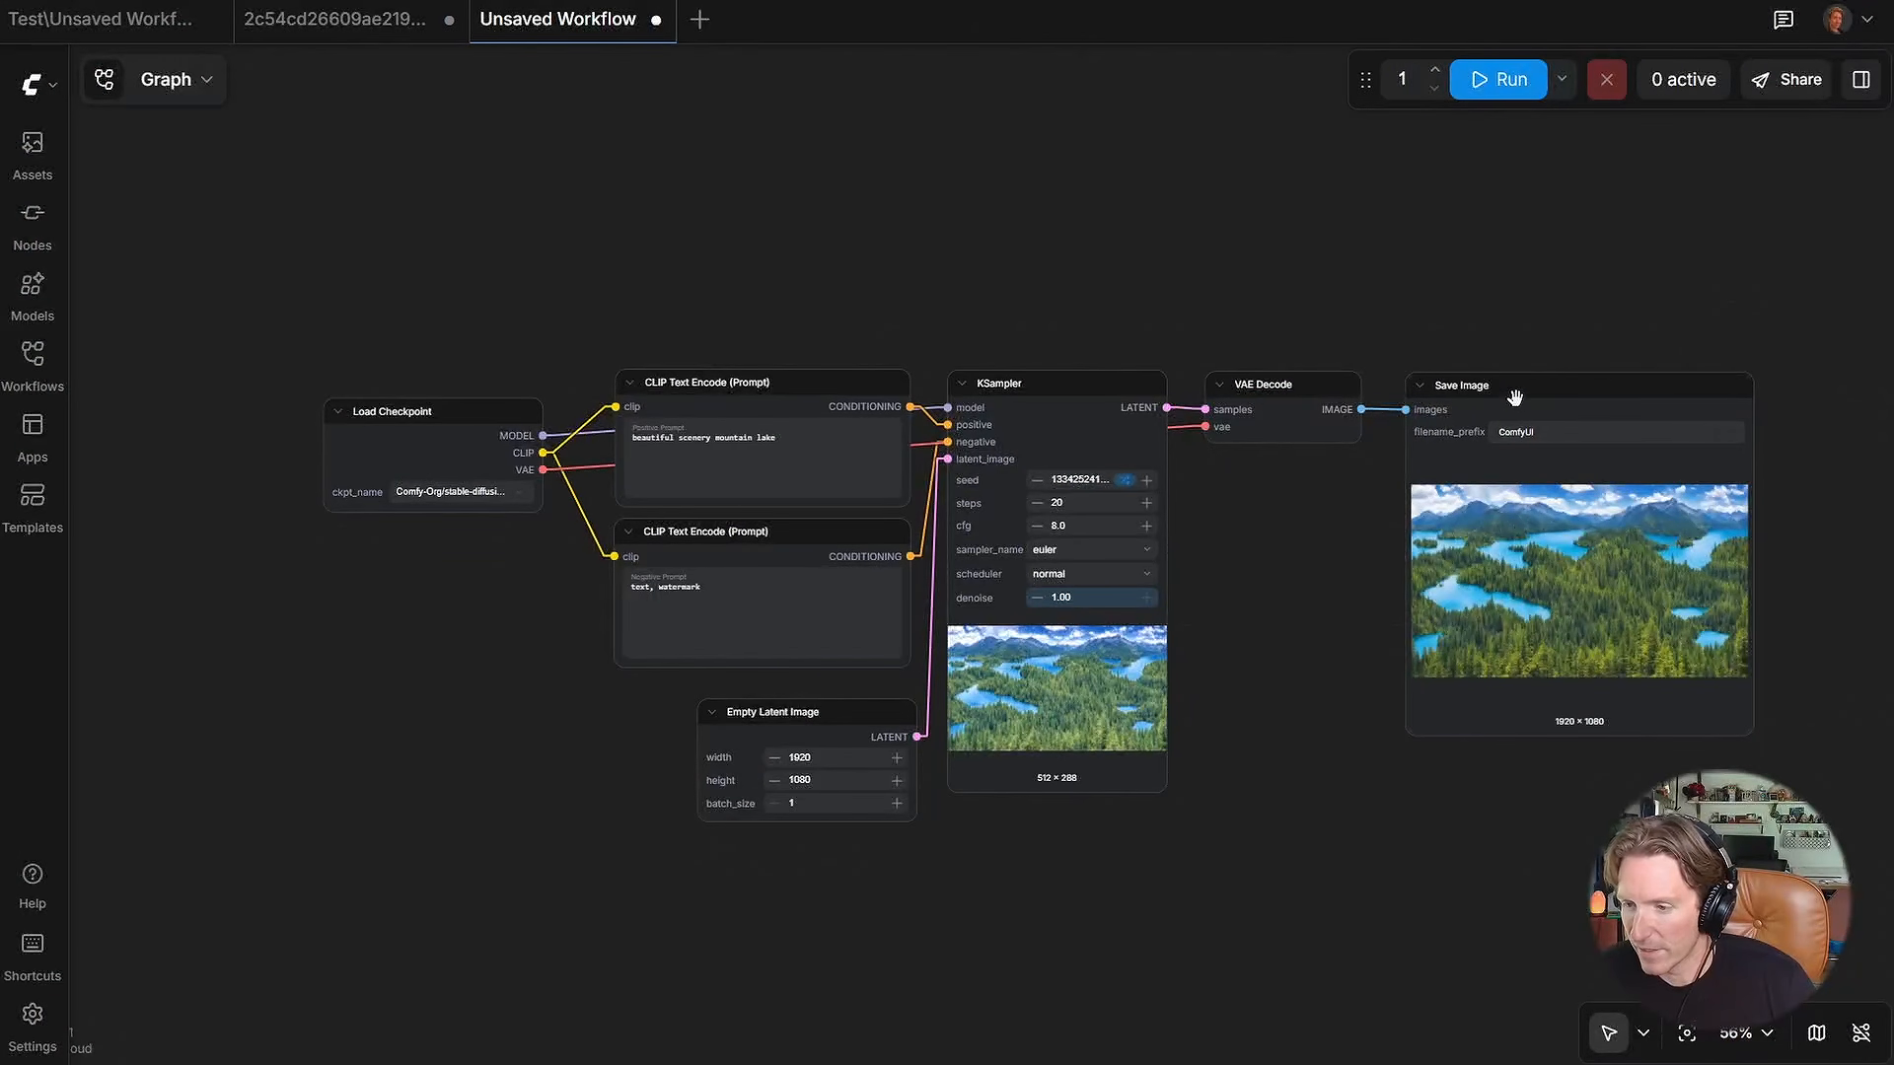
Step: Move the Save Image node slightly farther from the VAE Decode node
left_click_drag(1515, 398, 1530, 395)
left_click(1332, 615)
left_click_drag(1331, 616, 1287, 621)
left_click_drag(1480, 398, 1485, 405)
double_click(1485, 399)
left_click(1337, 674)
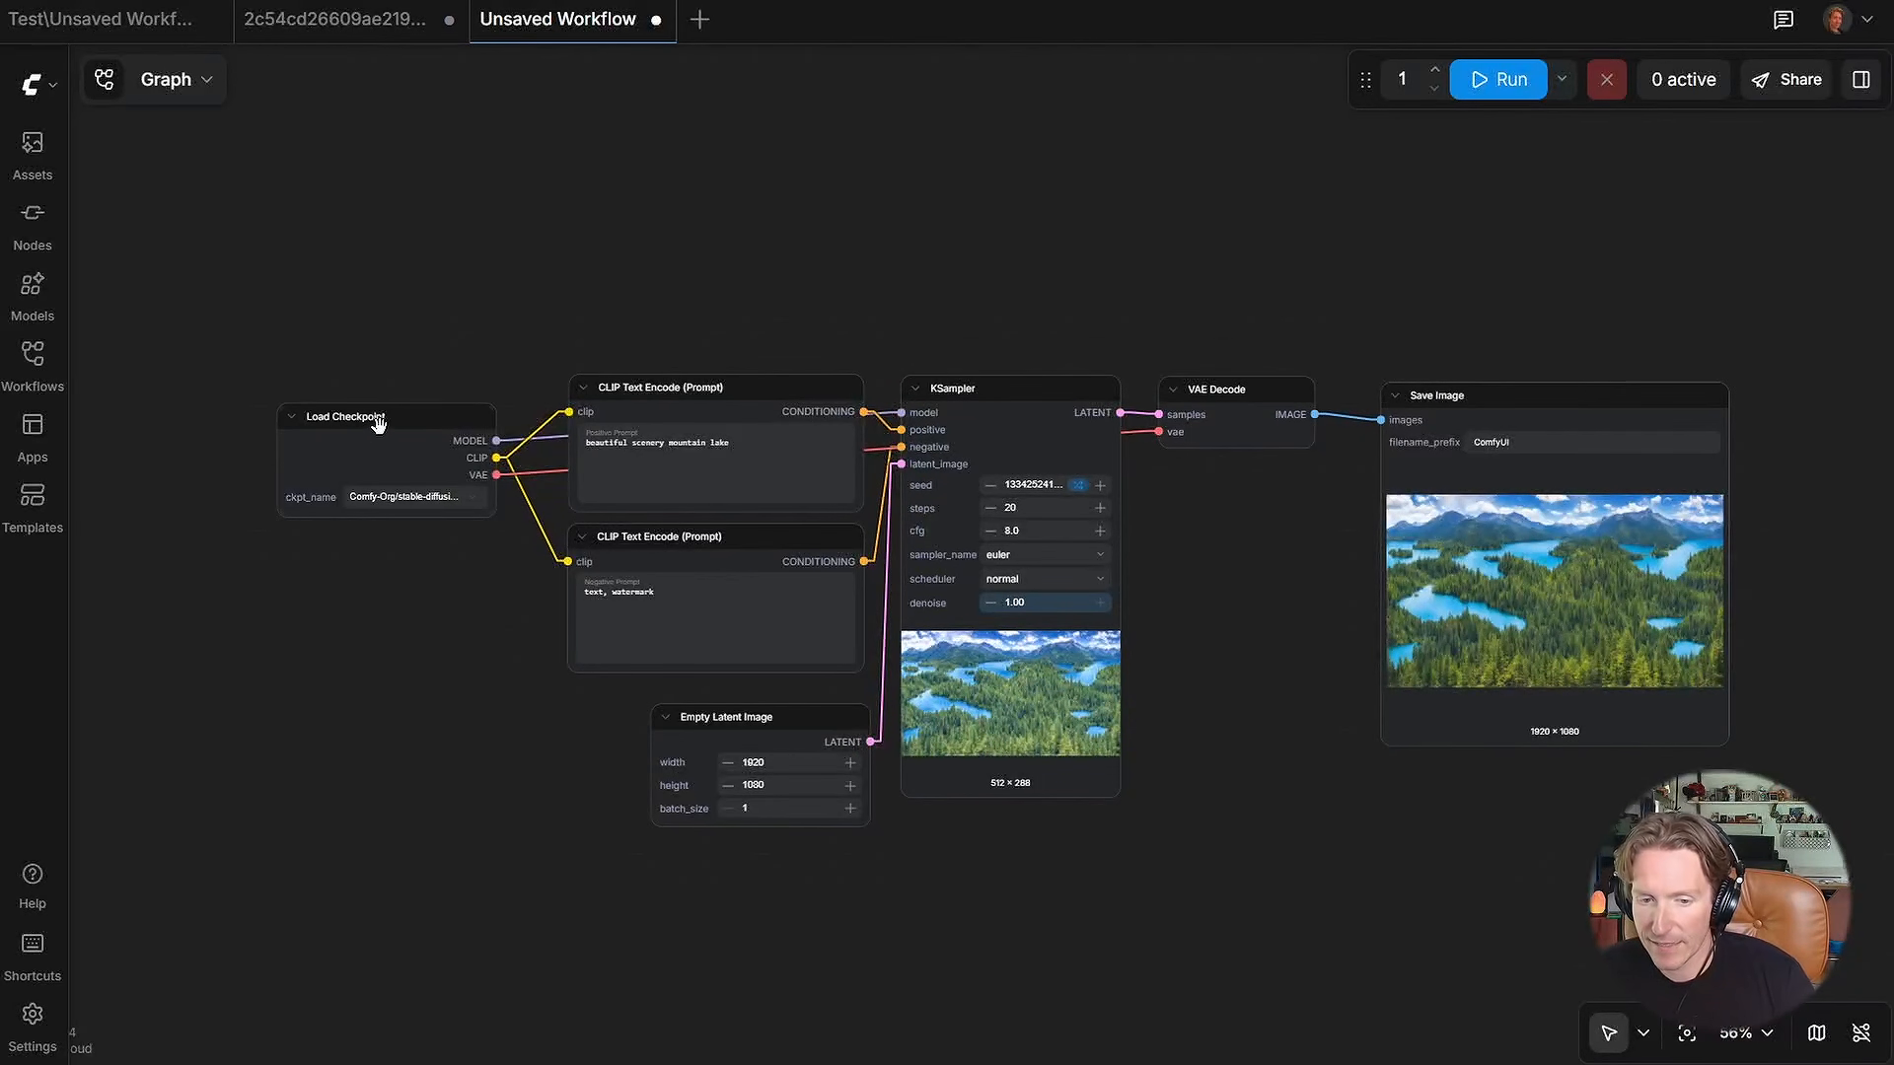
Step: Reposition Load Checkpoint and both CLIP Text Encode nodes, with Load Checkpoint level with the positive prompt node and farther away from it
left_click_drag(379, 426, 379, 124)
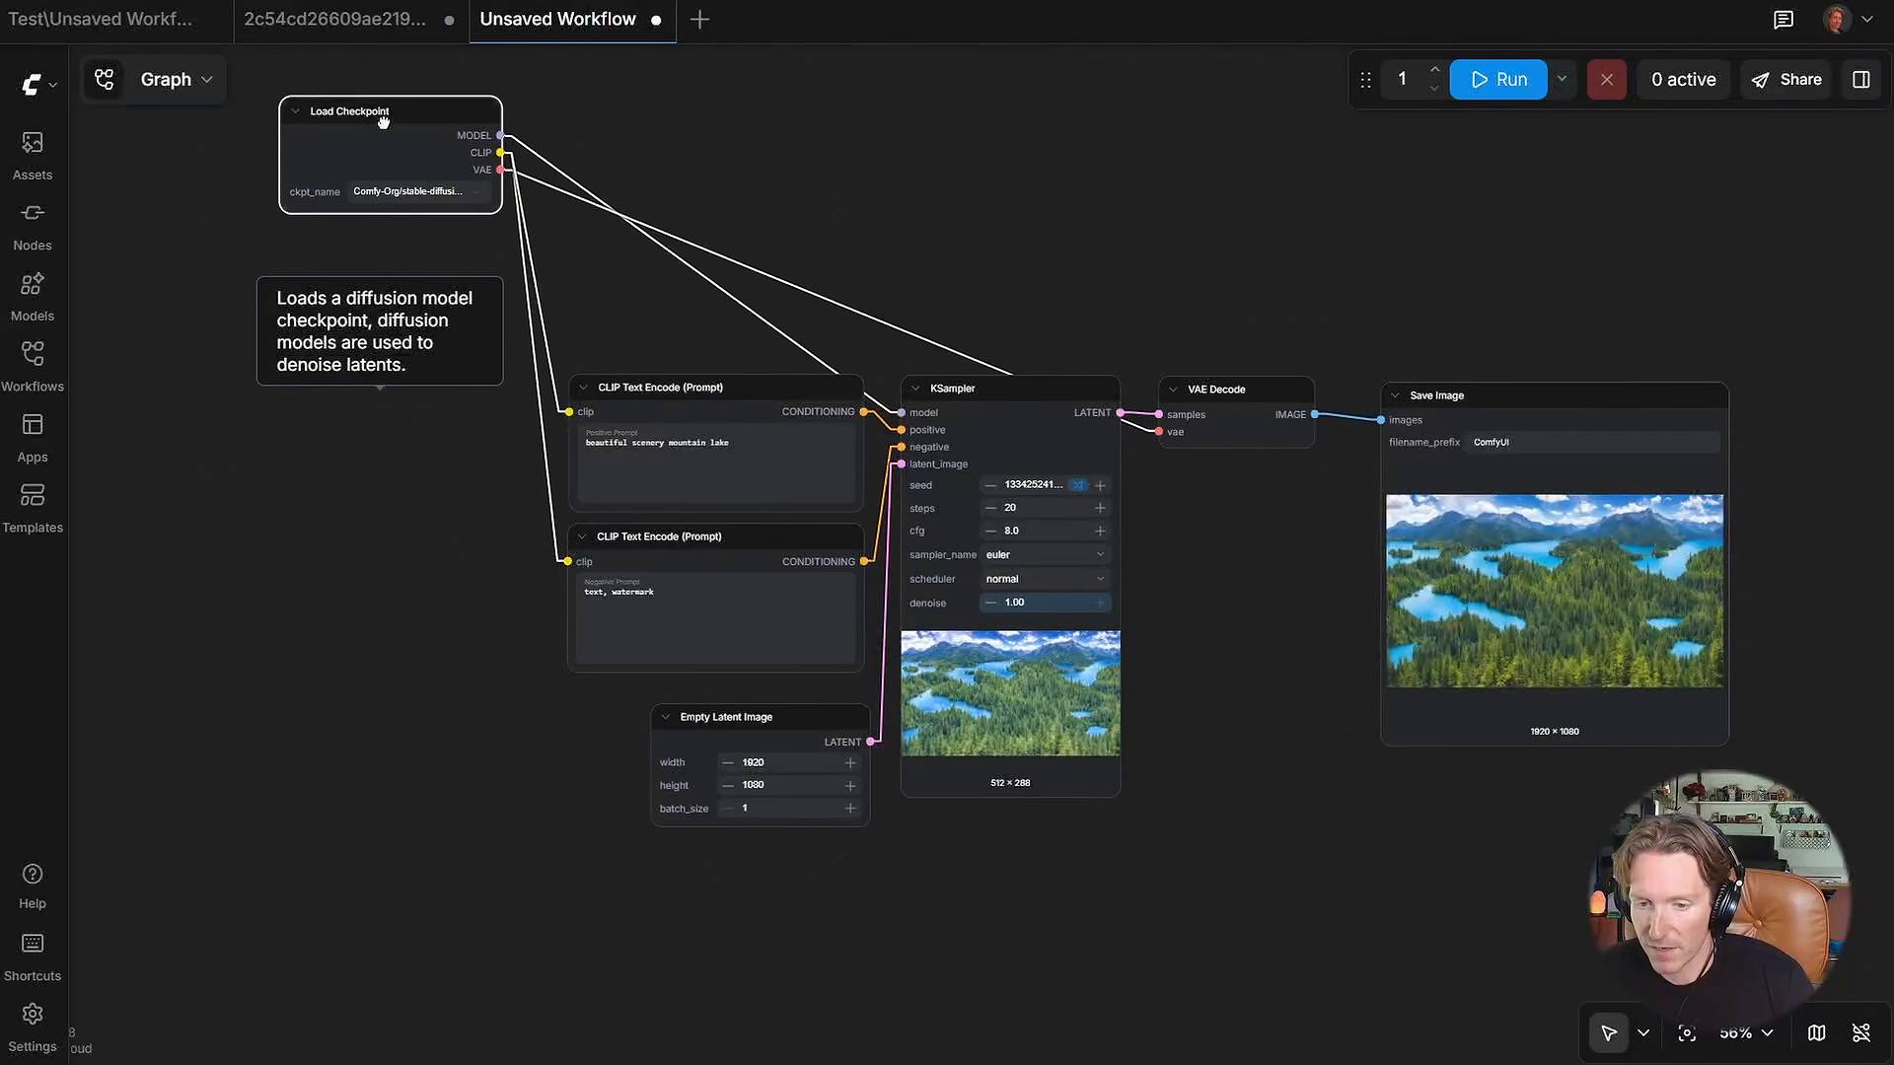
left_click_drag(679, 411, 672, 183)
mouse_move(679, 562)
left_mouse_down()
mouse_move(671, 387)
mouse_move(674, 574)
left_mouse_up()
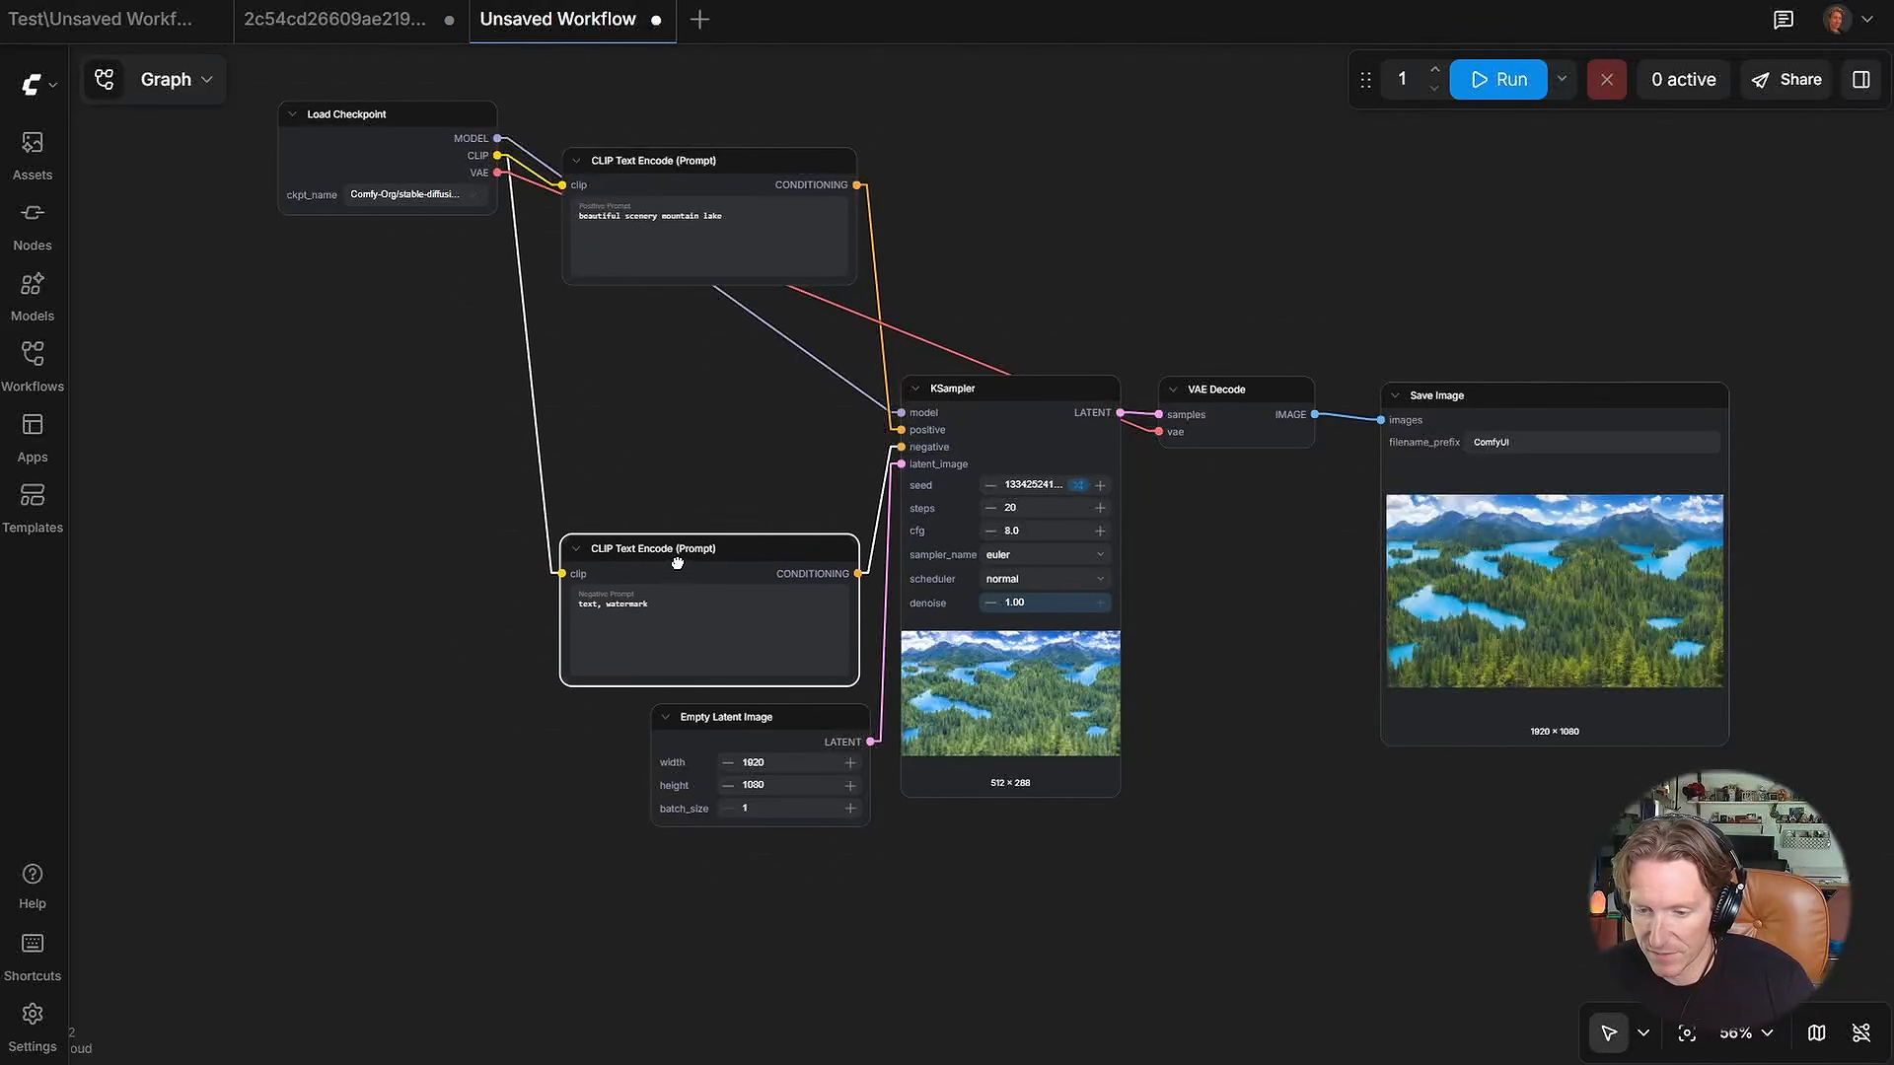
left_click_drag(681, 159, 683, 379)
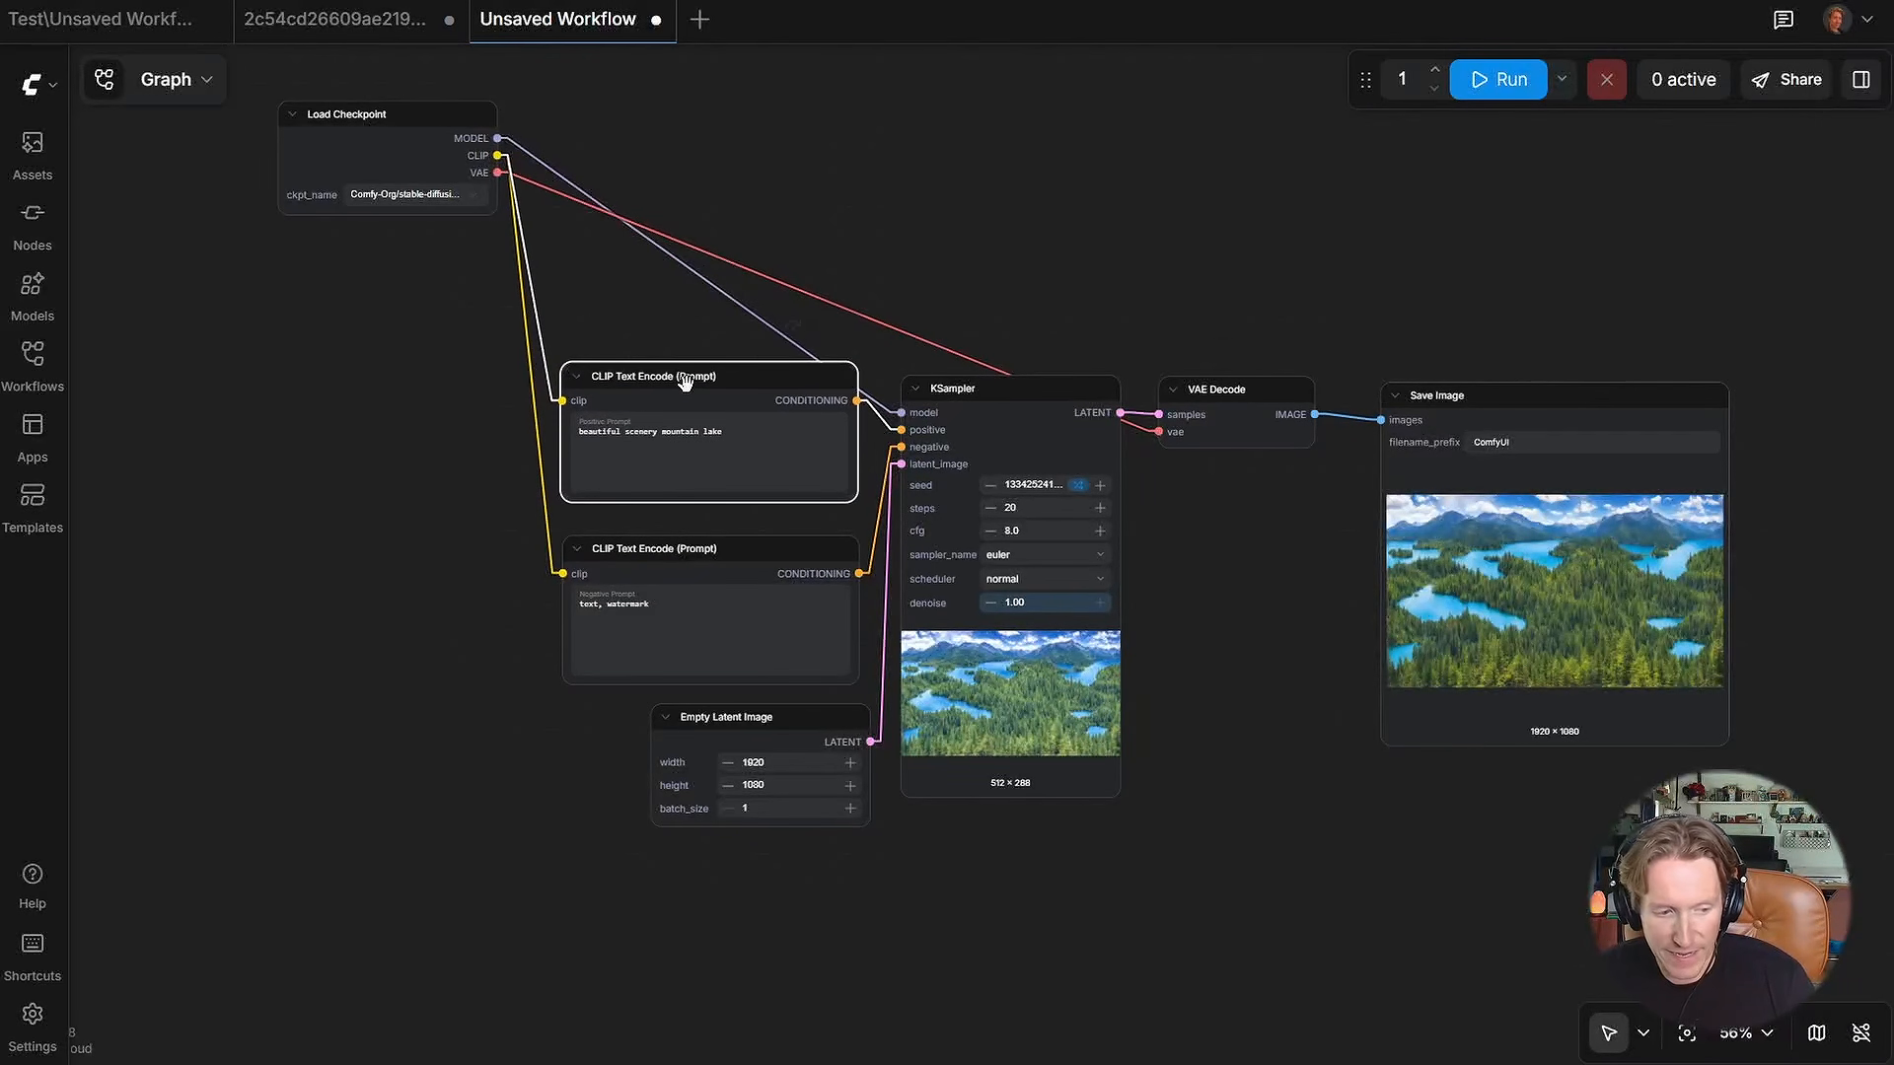
left_click_drag(358, 140, 314, 404)
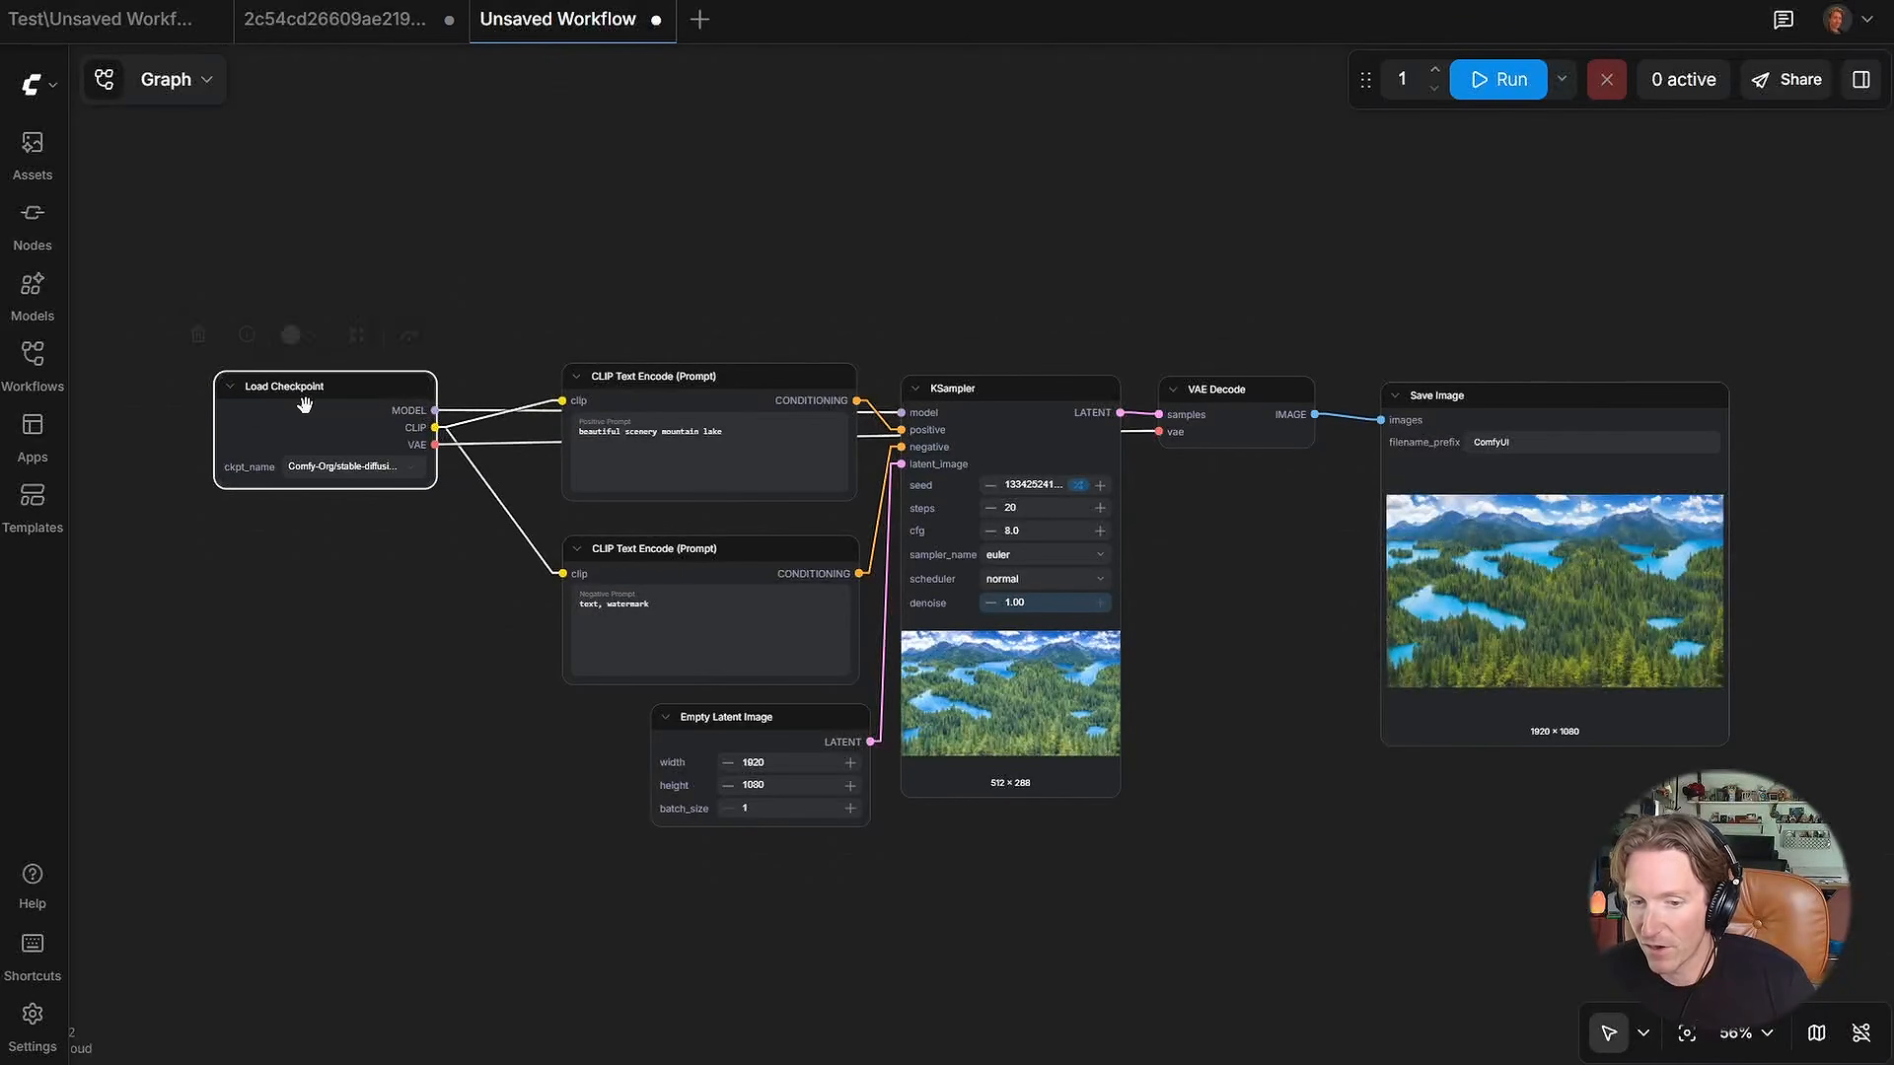
left_click_drag(752, 278, 938, 341)
left_click(938, 343)
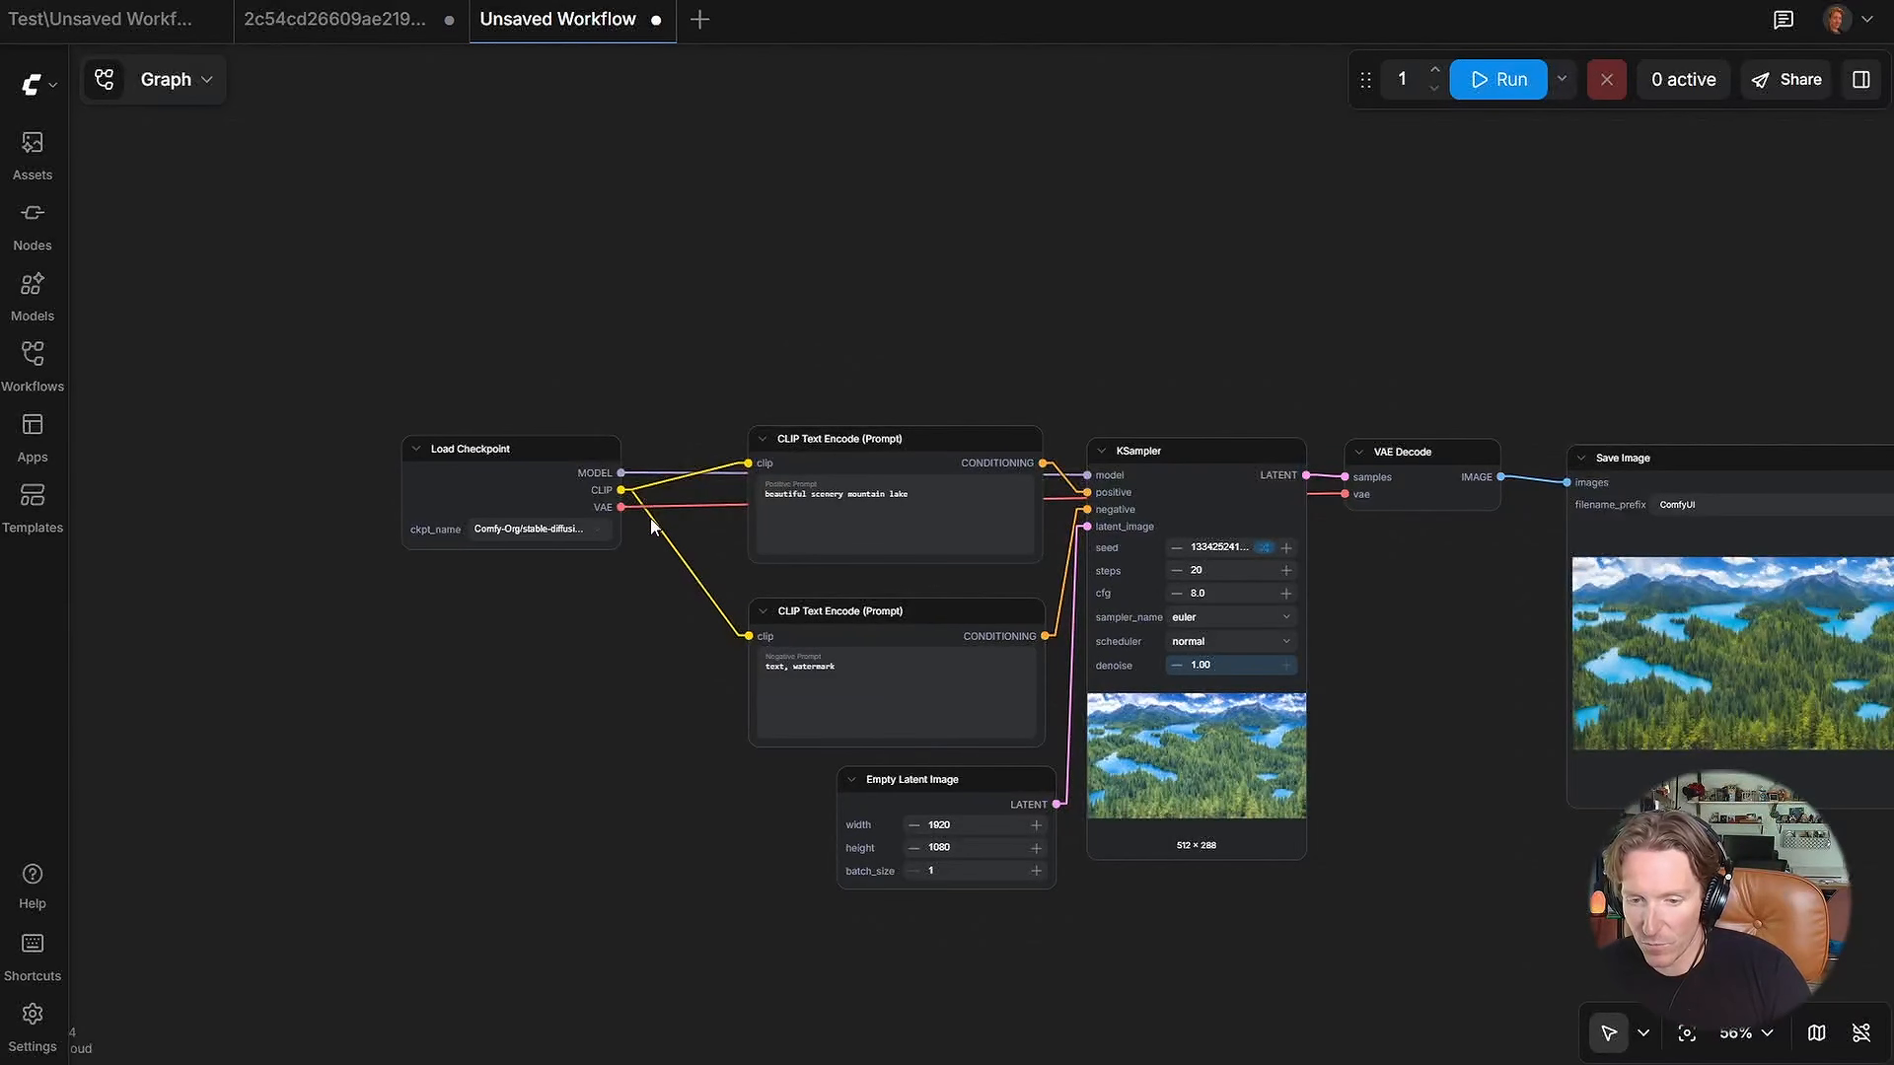
Step: Add a reroute to the CLIP link feeding the positive prompt node and align it with Load Checkpoint's CLIP output
scroll(651, 526, "up", 3)
scroll(679, 495, "up", 1)
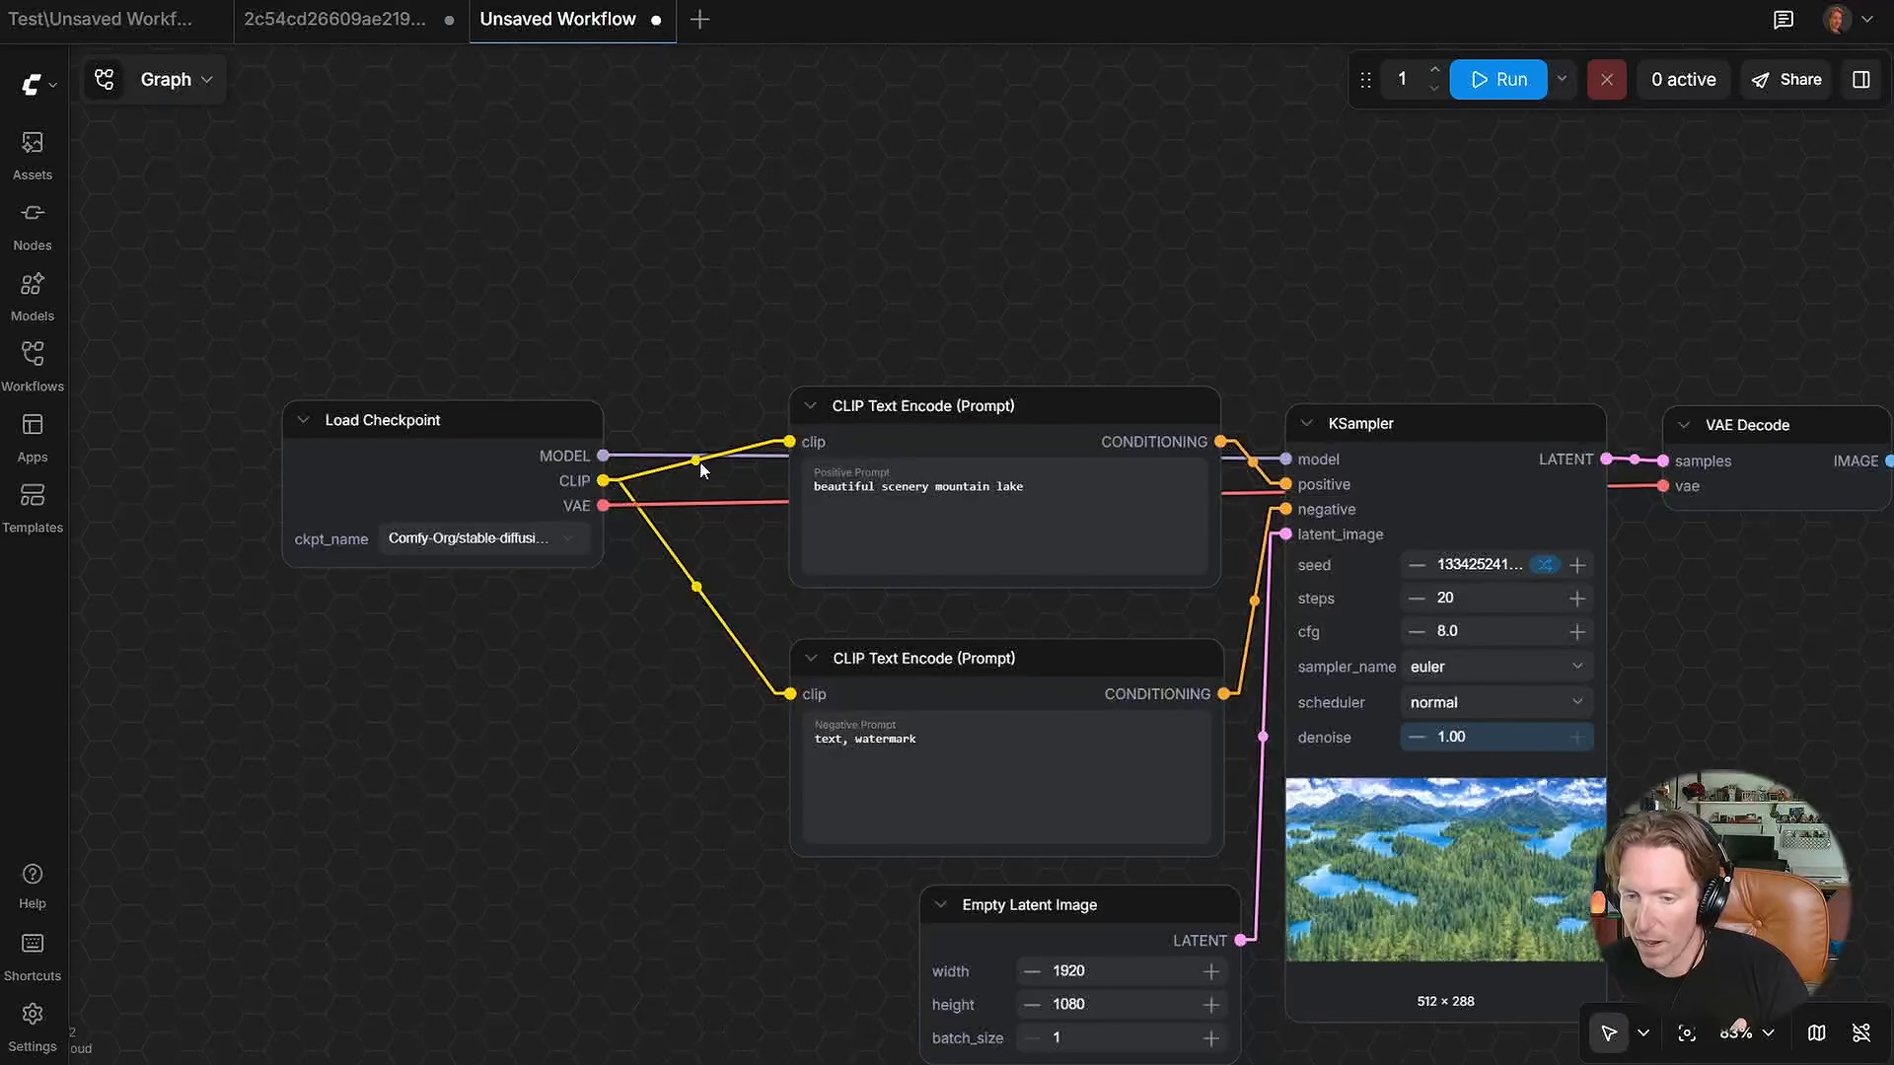
left_click(696, 461)
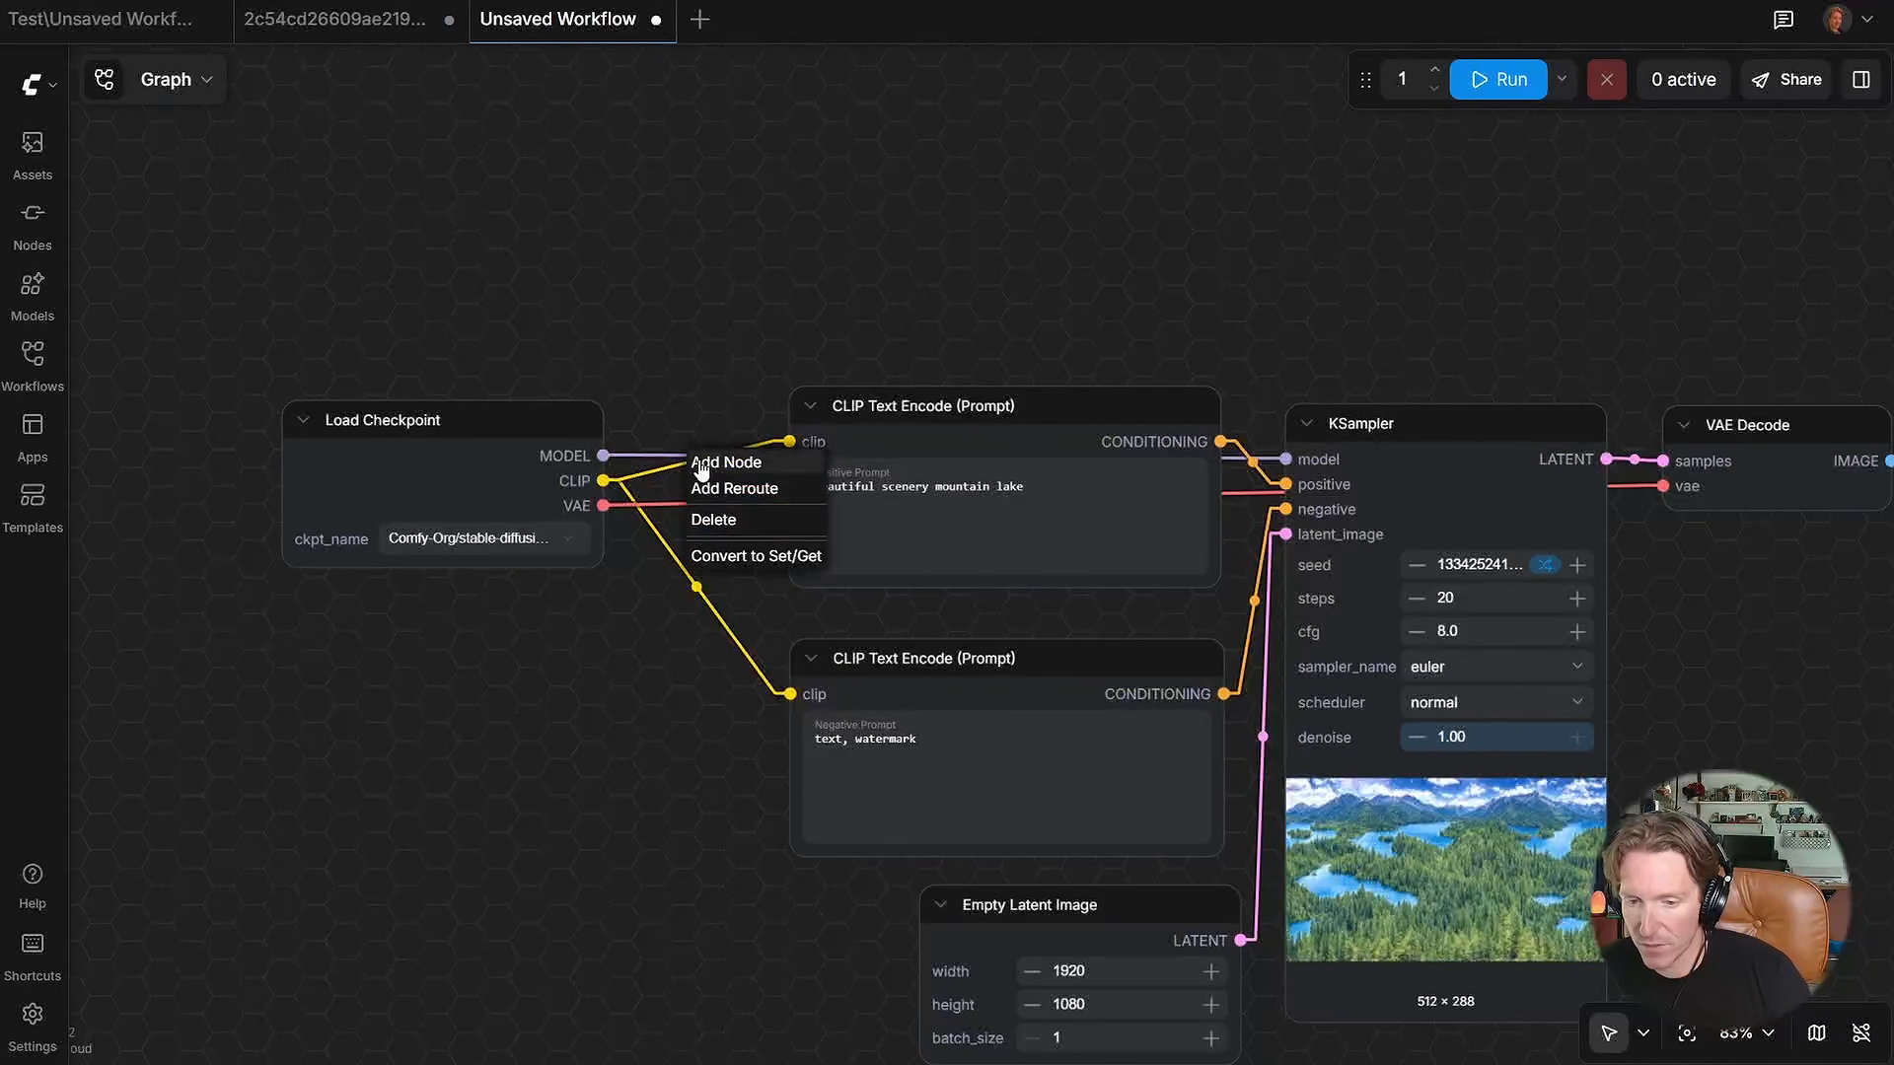
left_click(746, 491)
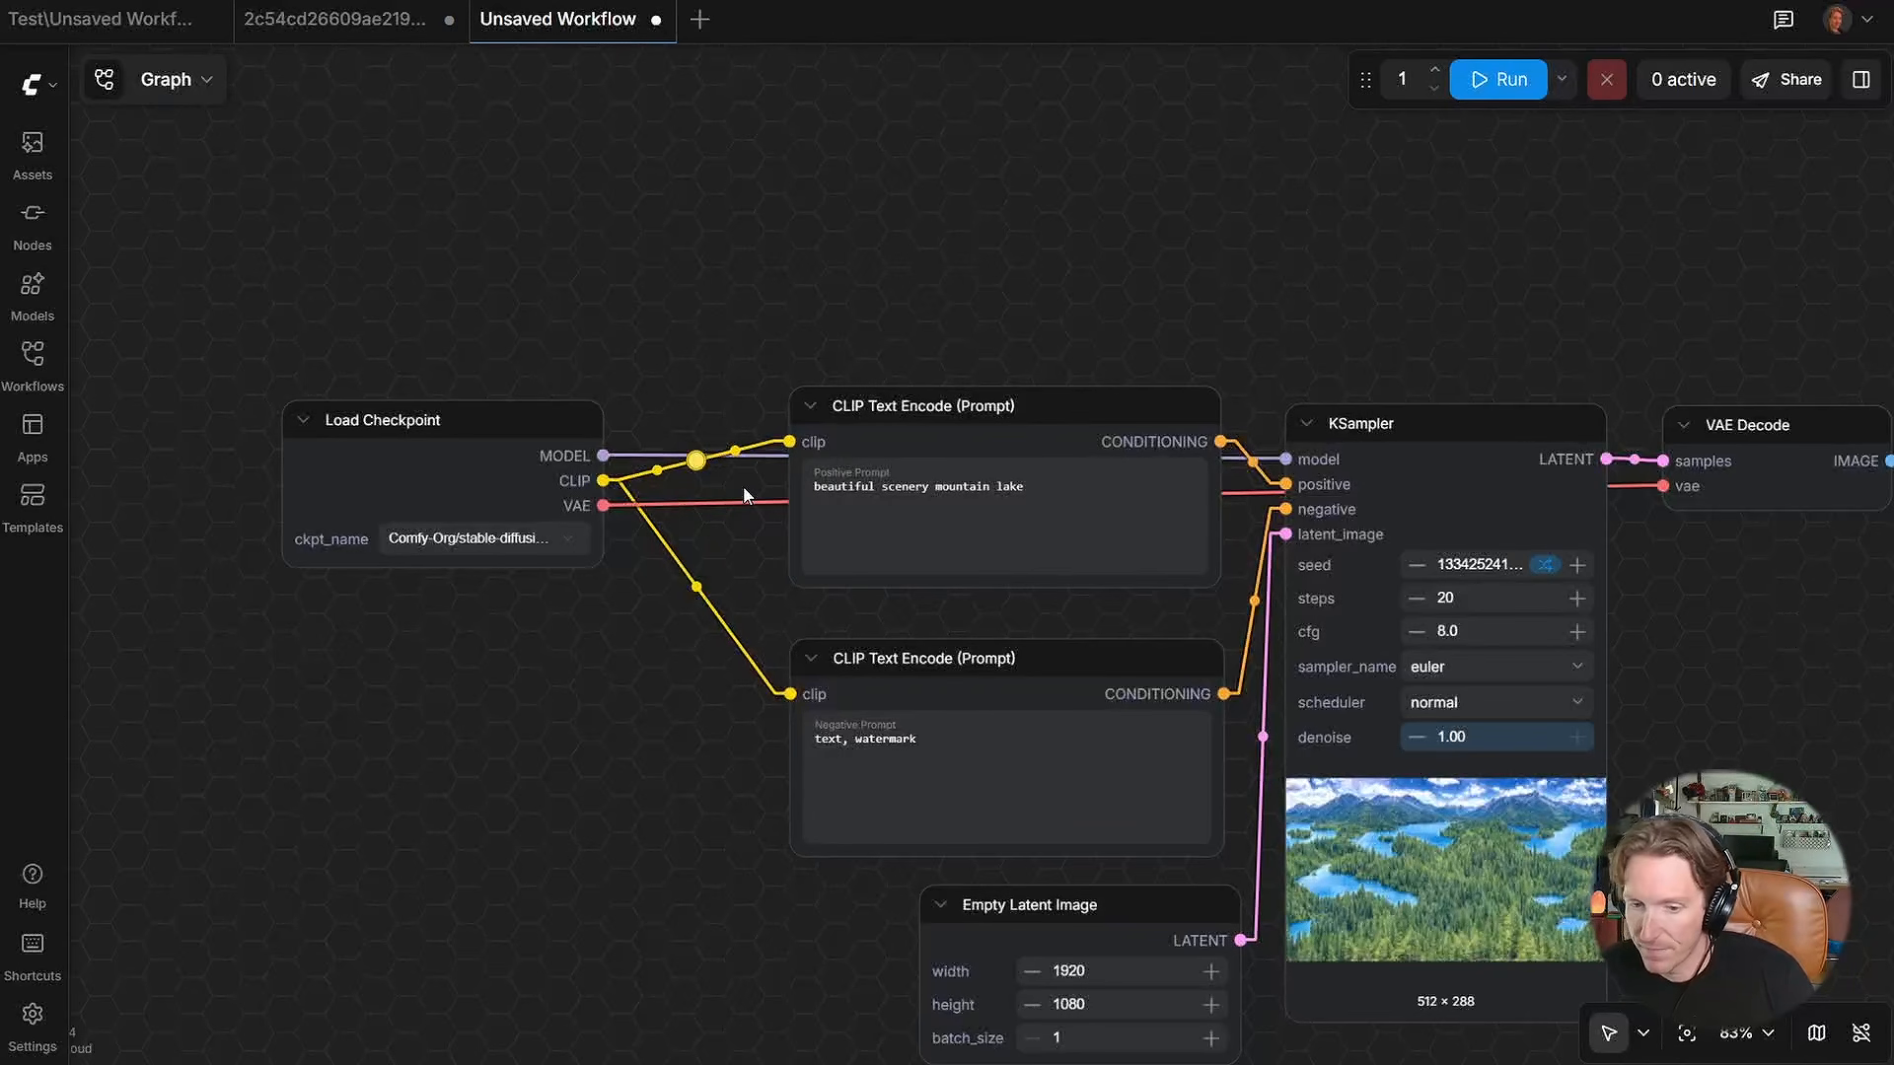
mouse_move(696, 471)
left_mouse_down()
mouse_move(688, 496)
mouse_move(678, 260)
mouse_move(693, 501)
left_mouse_up()
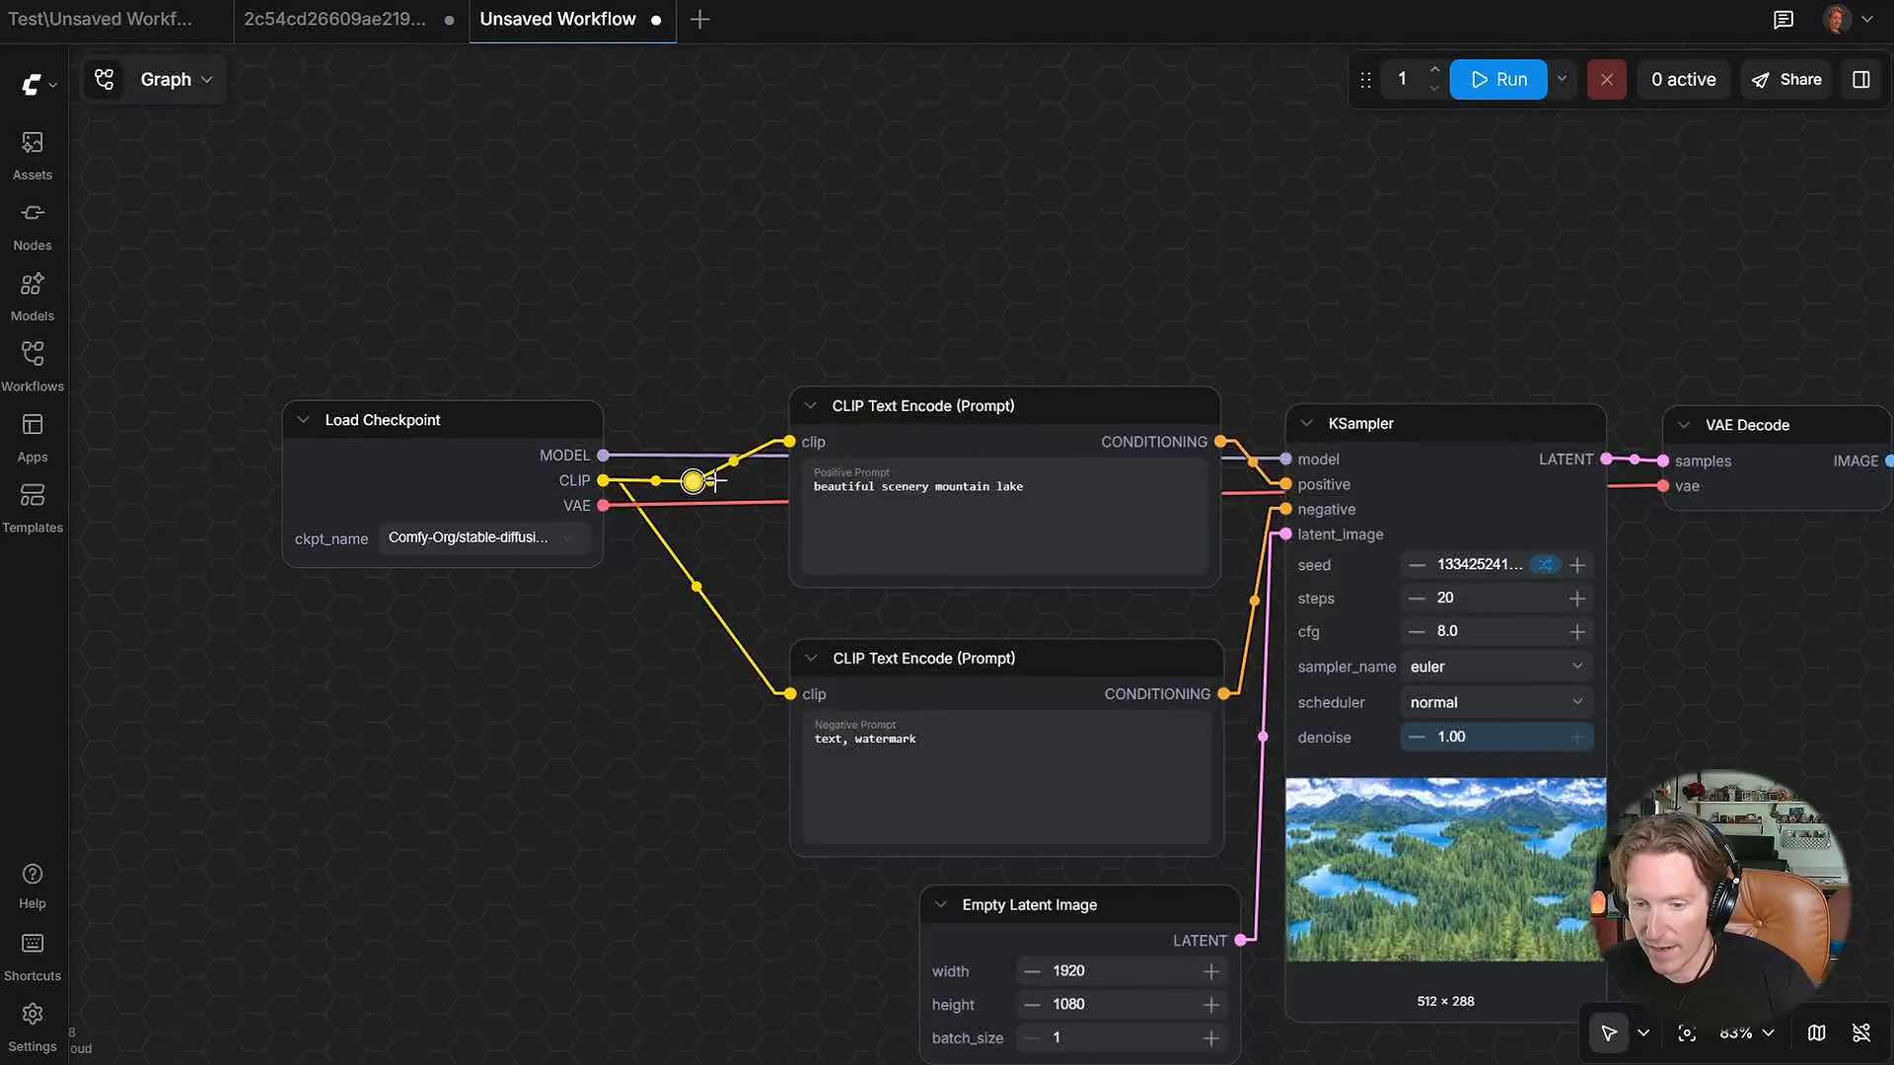
Step: Connect the reroute to the negative prompt node's clip input, with a second reroute on that link directly below the first
left_click_drag(711, 481, 792, 694)
left_click(733, 588)
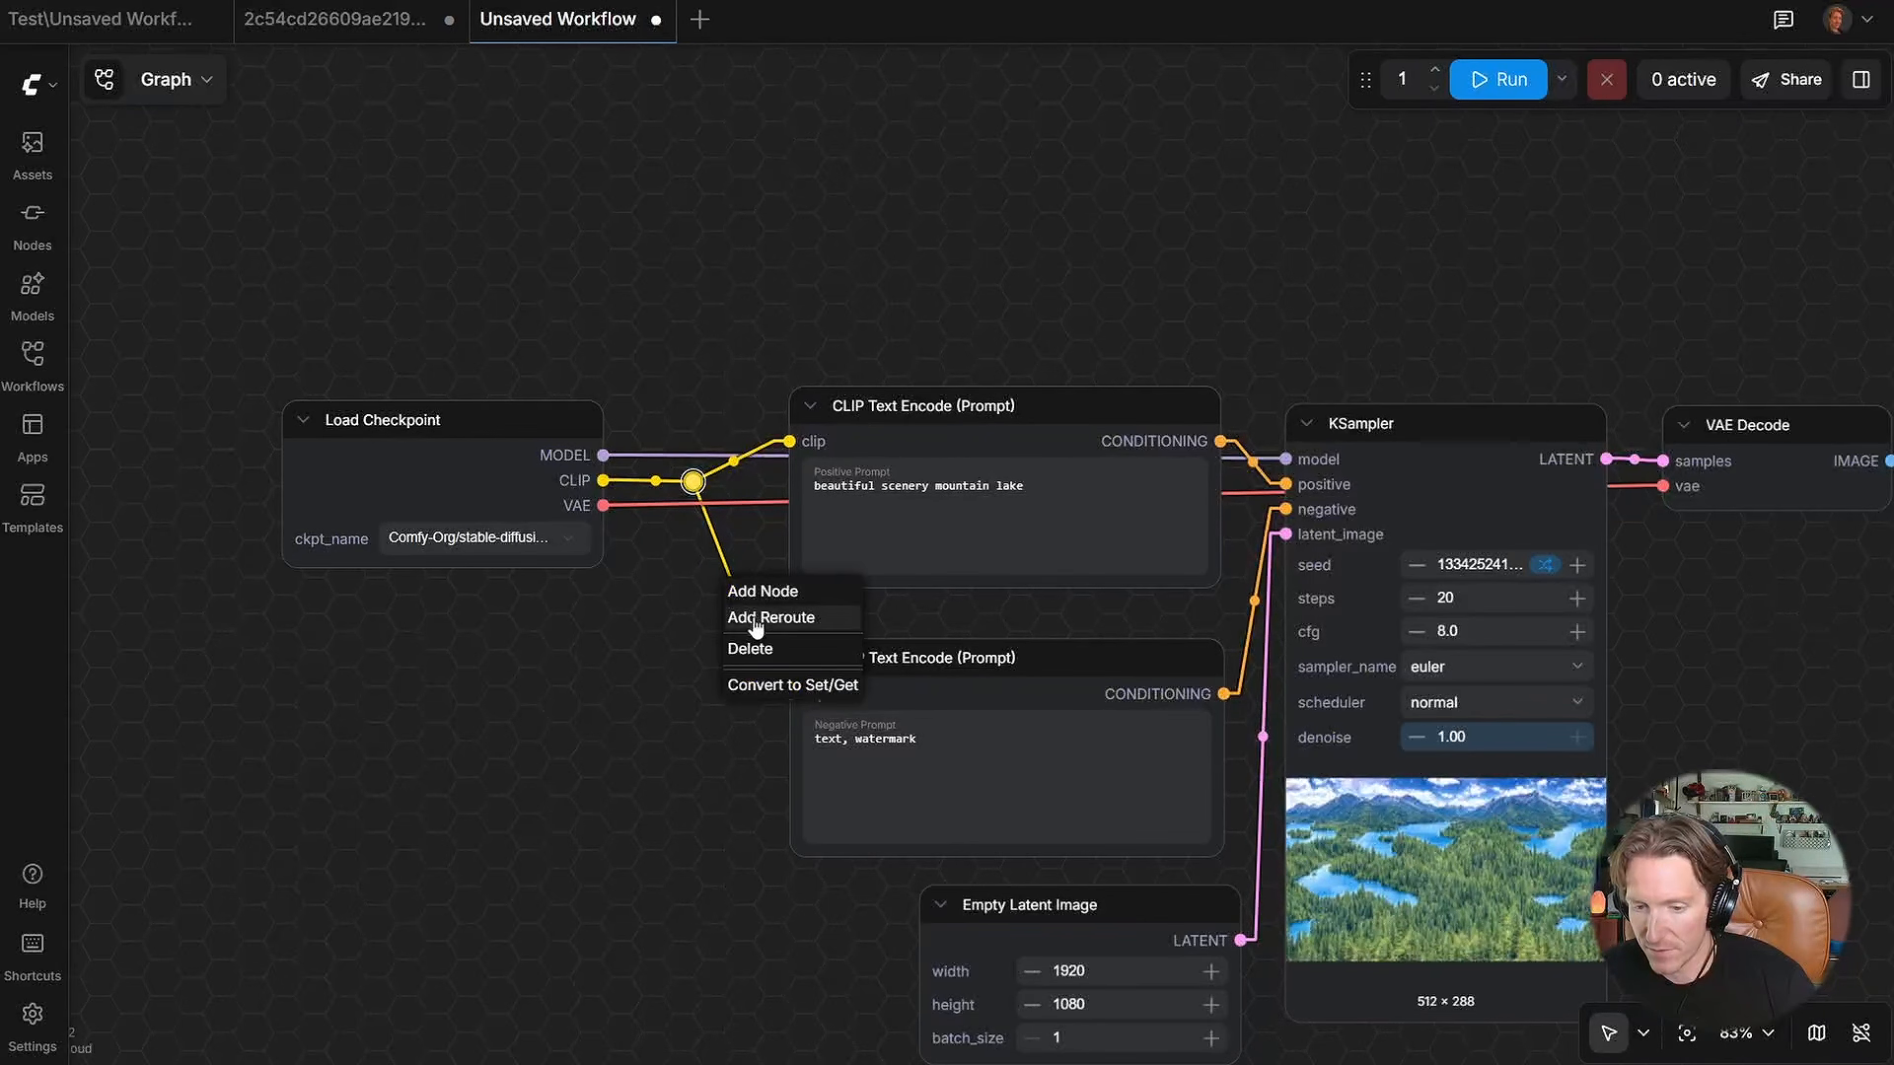
left_click(749, 619)
left_click_drag(734, 588, 699, 690)
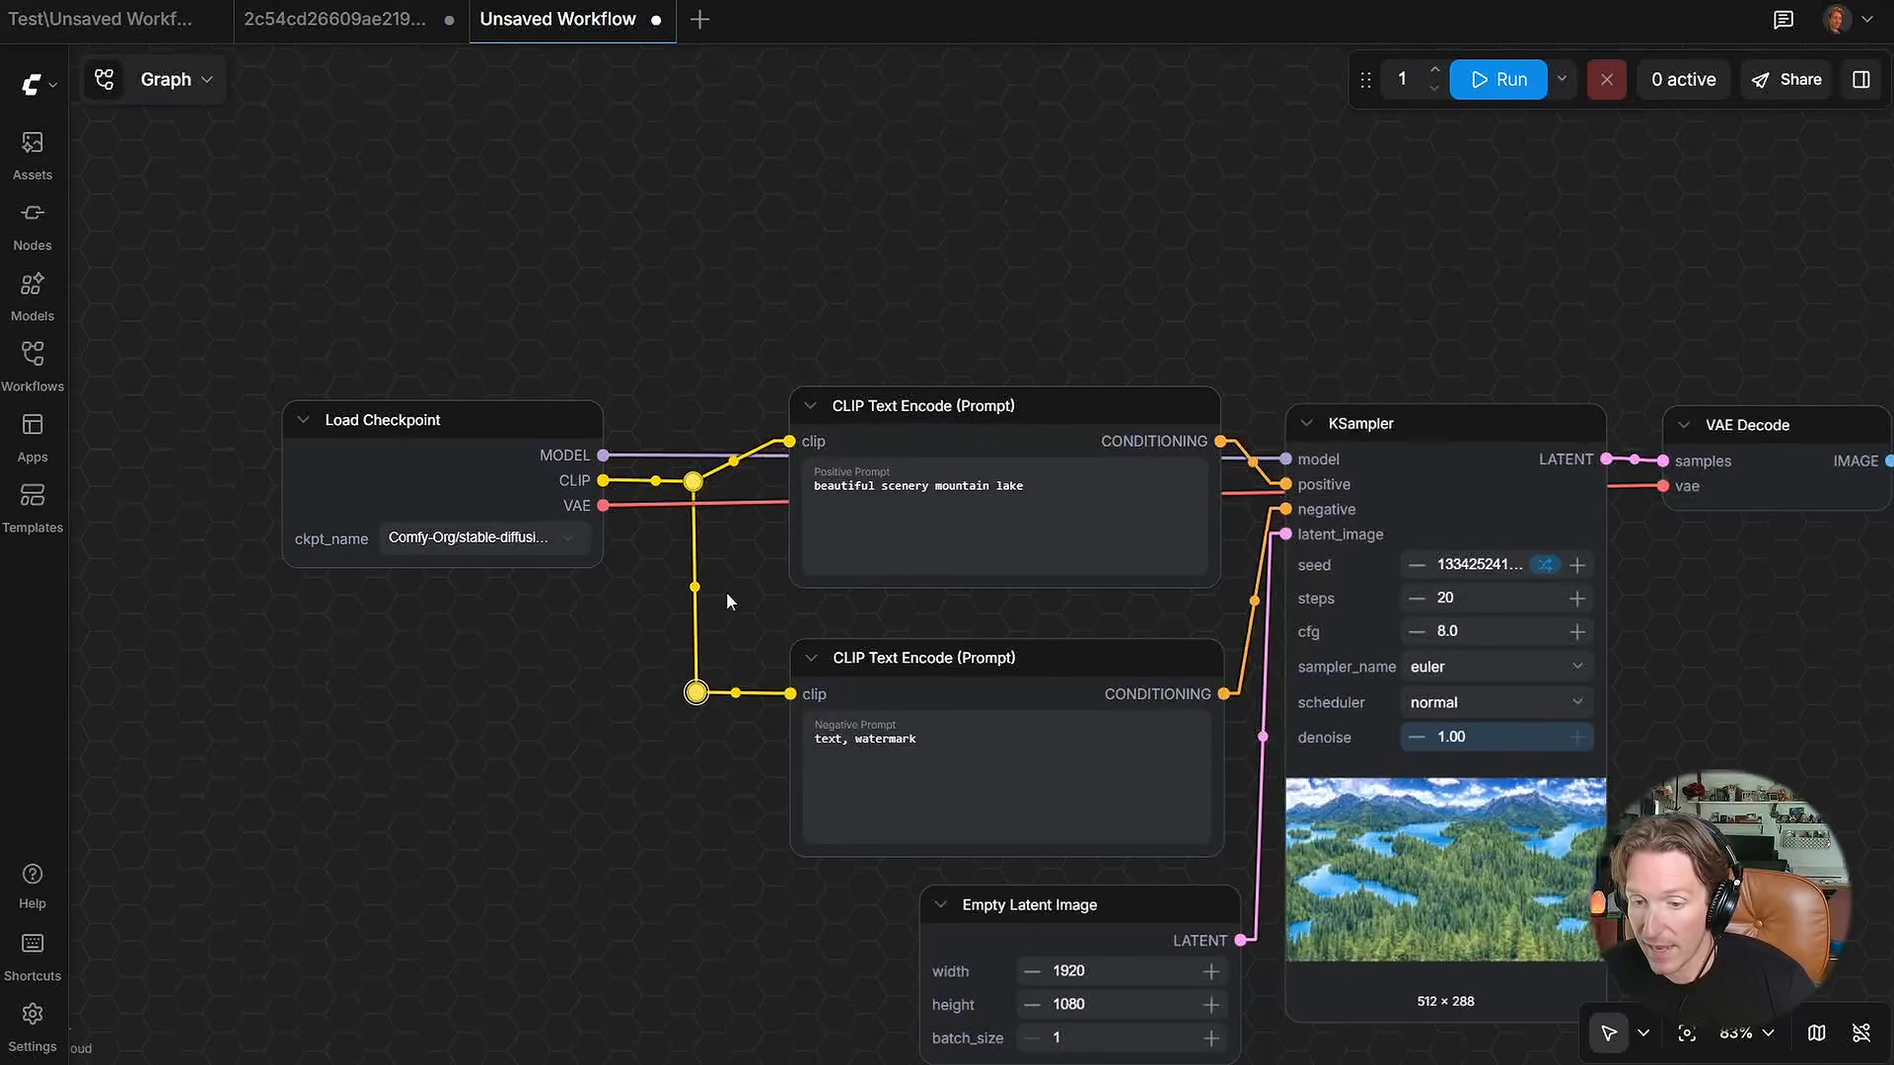
Step: Add a reroute level with the positive prompt node's clip input, directly above the first one, and move Load Checkpoint farther from the reroutes
left_click(733, 463)
left_click(767, 491)
left_click_drag(734, 463, 692, 438)
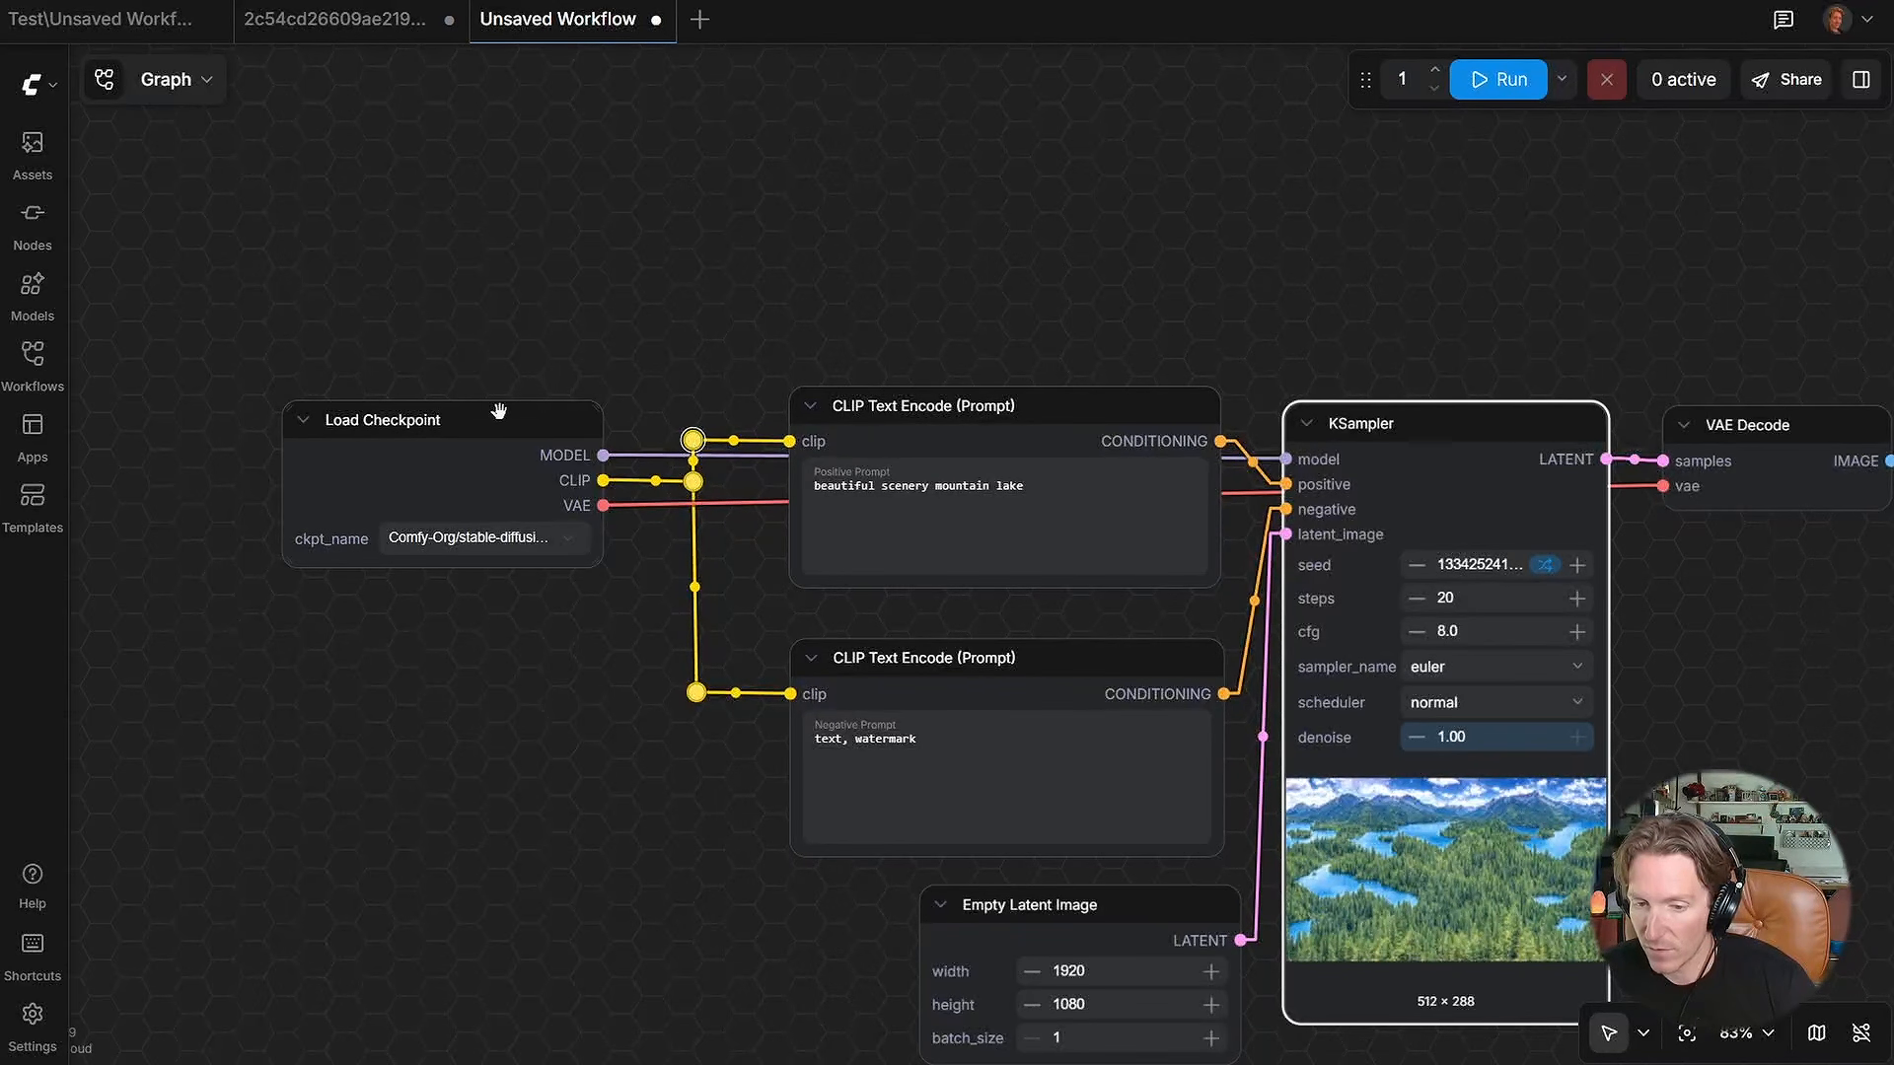
left_click_drag(483, 425, 405, 424)
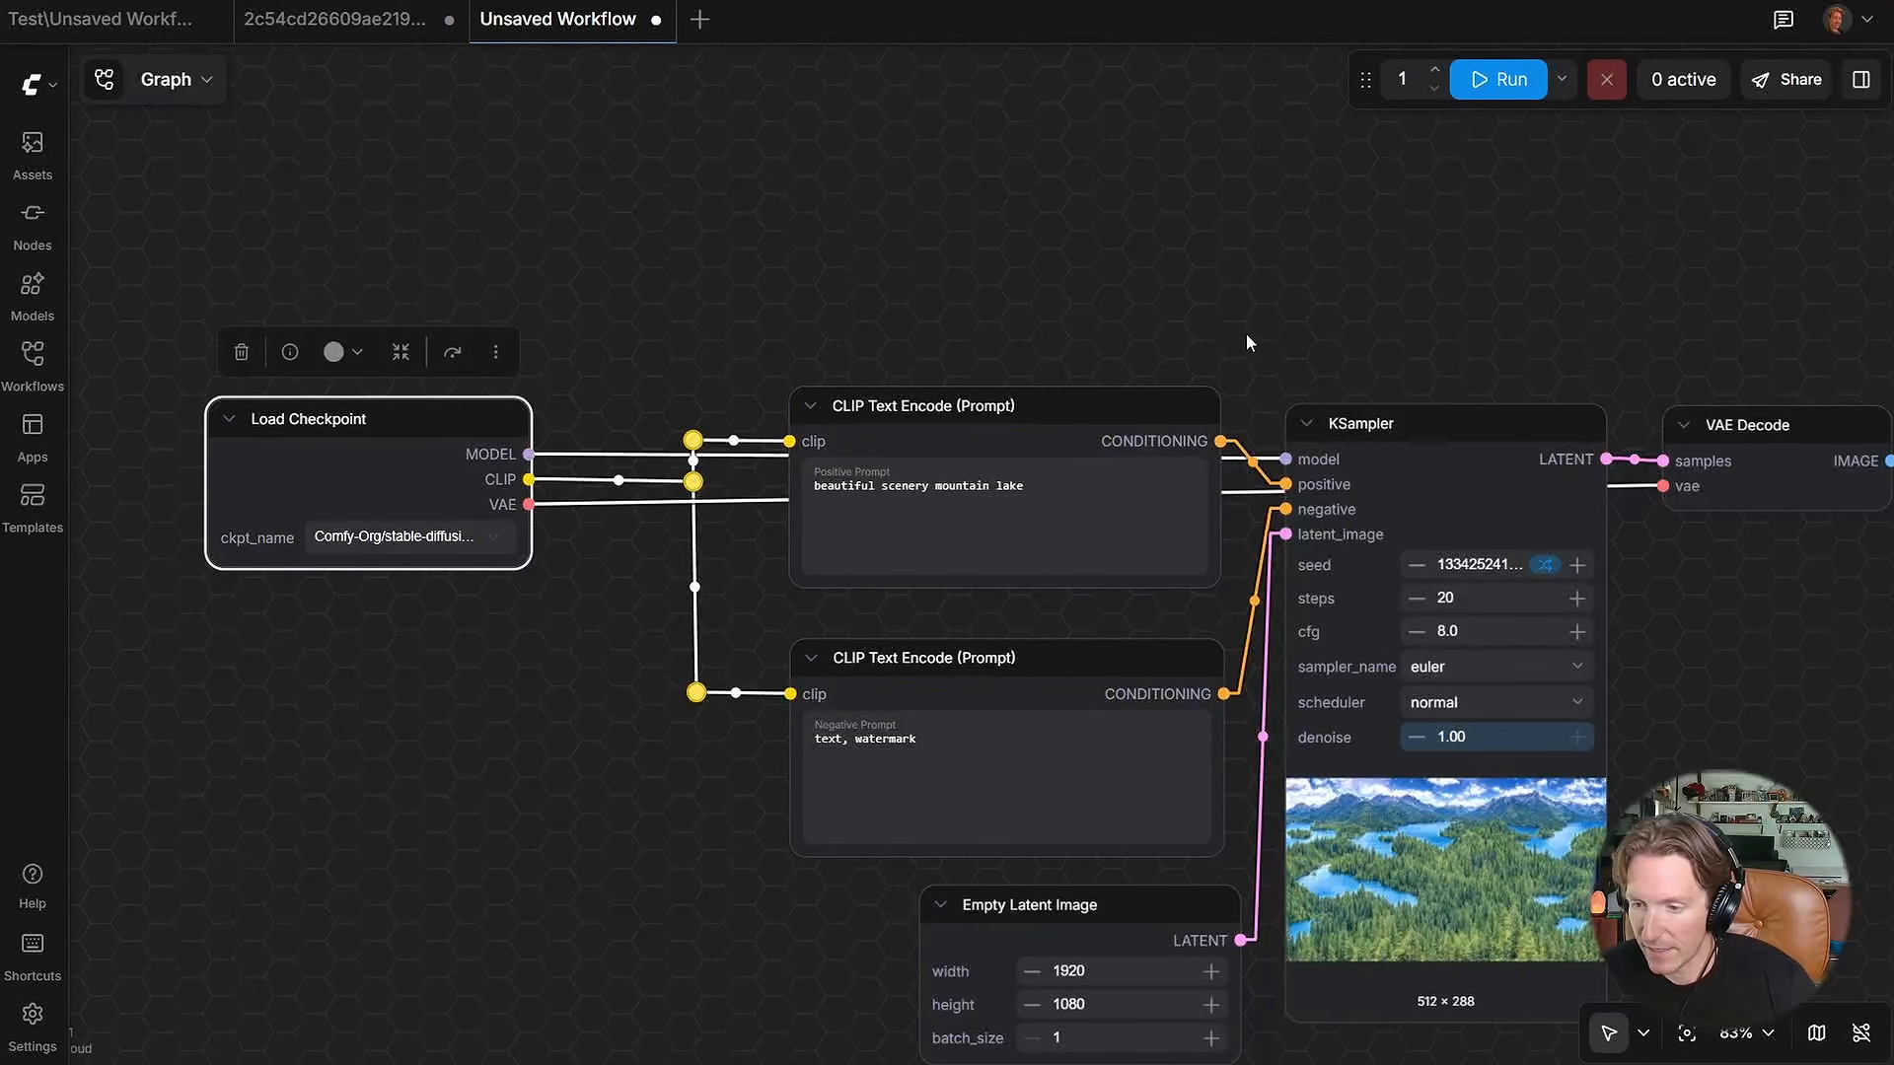
Step: Space out the Save Image, VAE Decode and KSampler nodes by moving each farther to the right
left_click_drag(1247, 344, 938, 266)
scroll(1287, 395, "down", 3)
left_click_drag(1366, 541, 813, 487)
left_click_drag(1238, 324, 1443, 314)
left_click_drag(857, 307, 1065, 305)
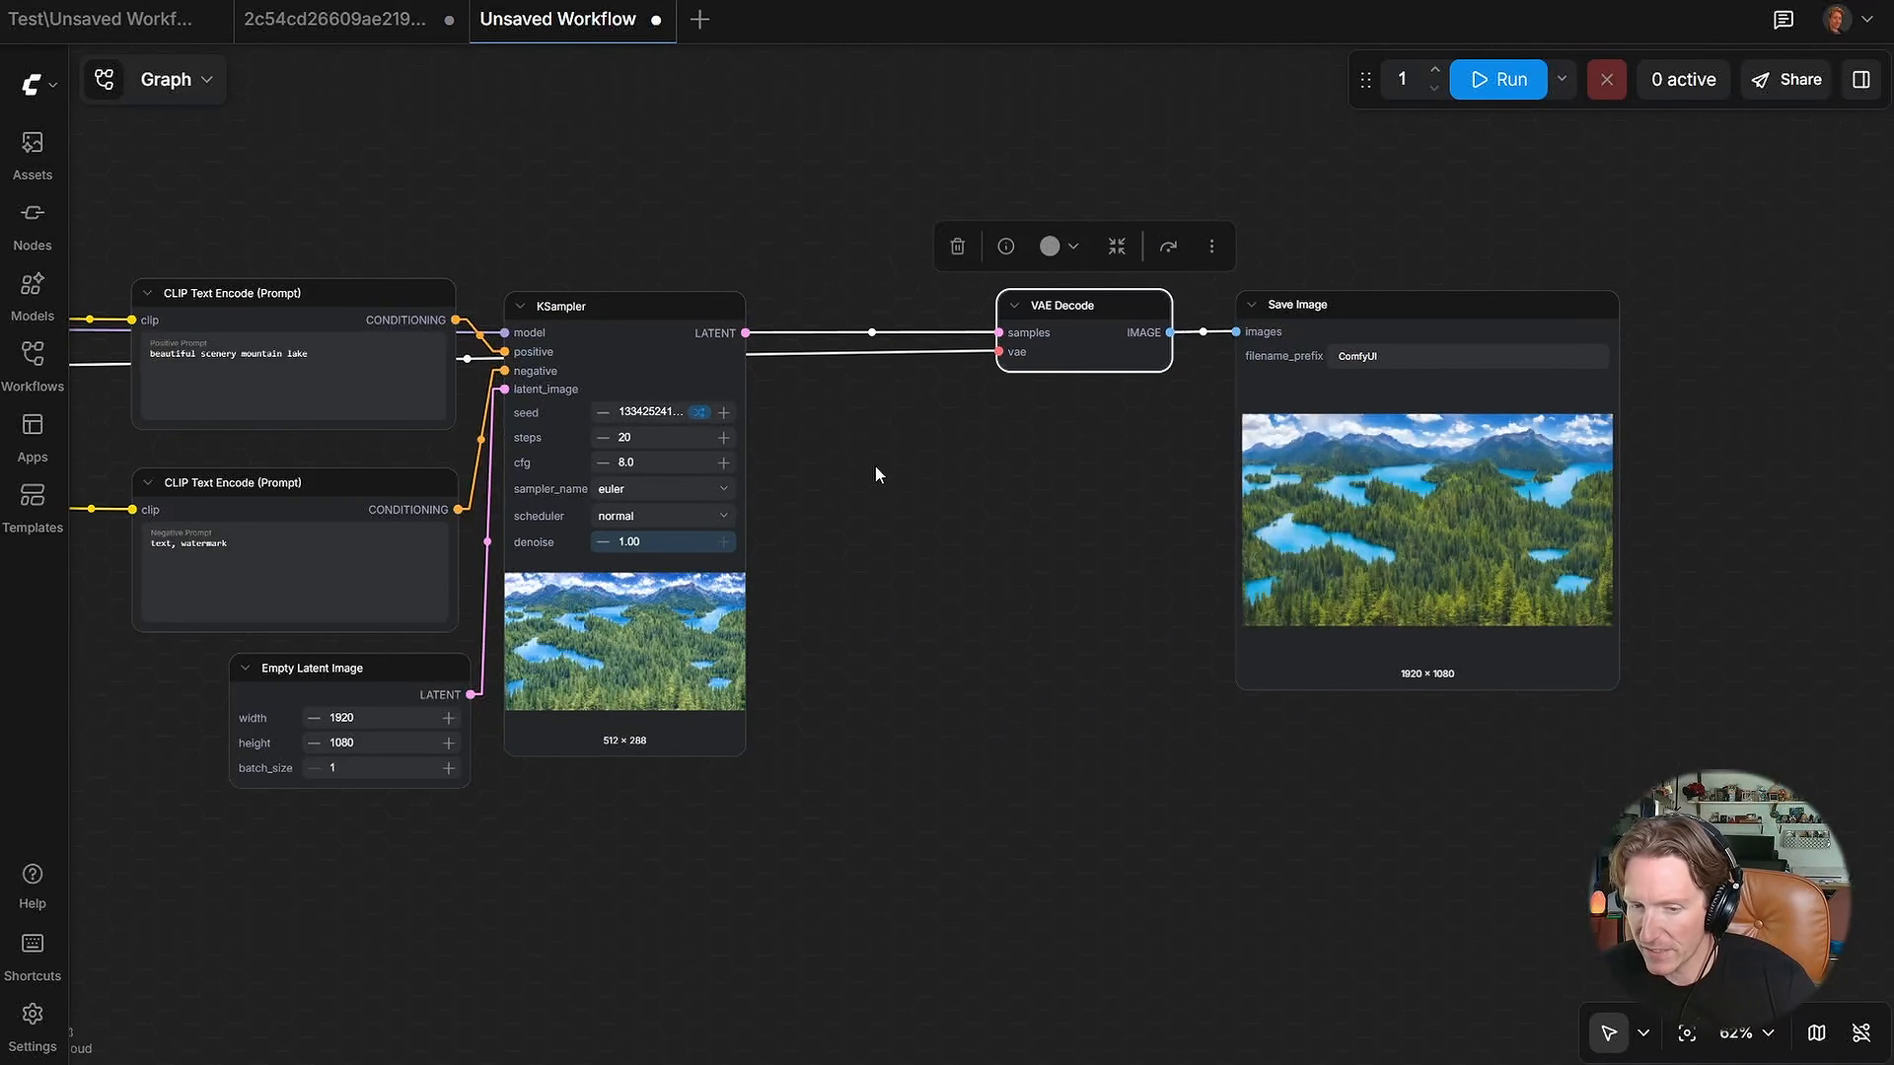
left_click_drag(875, 474, 1165, 515)
left_click_drag(908, 383, 1040, 380)
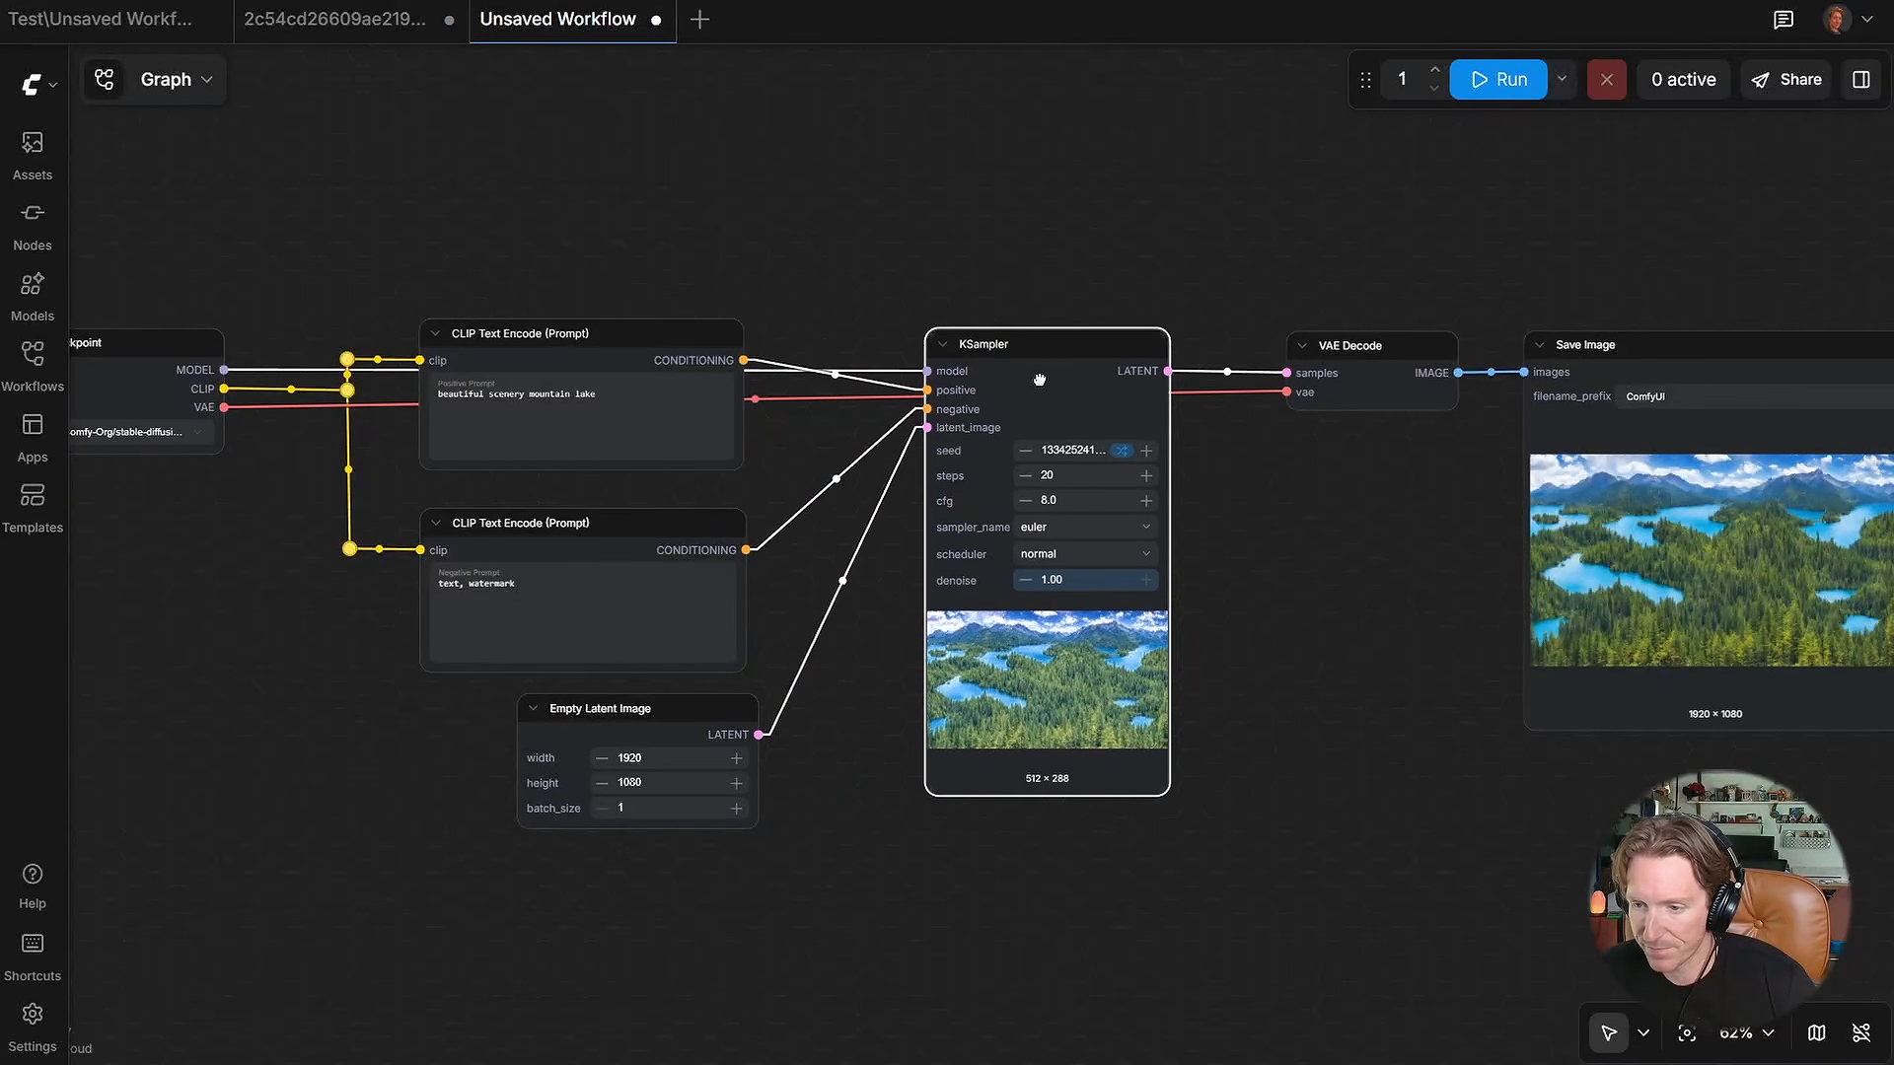
Step: Add a reroute to the VAE link between Load Checkpoint and VAE Decode and place it below the nodes
left_click_drag(783, 464, 964, 487)
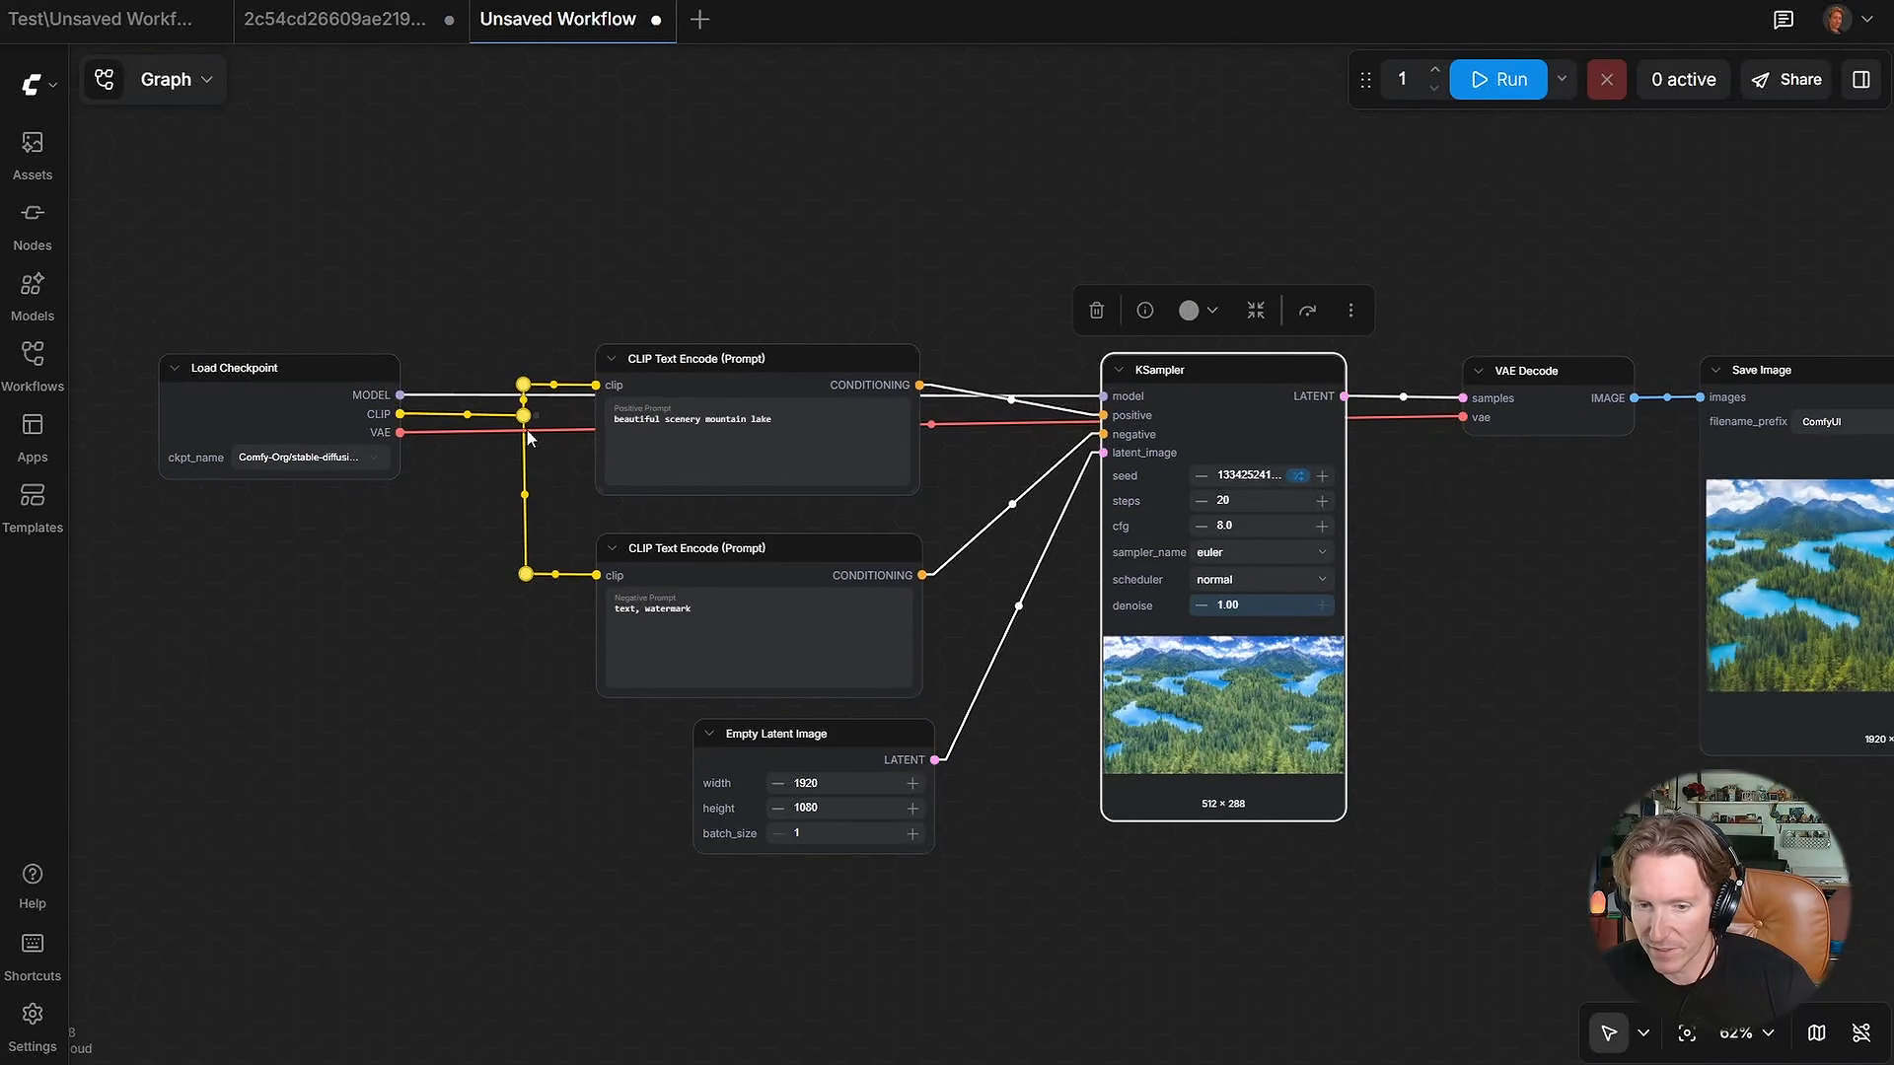
left_click(932, 424)
left_click(938, 449)
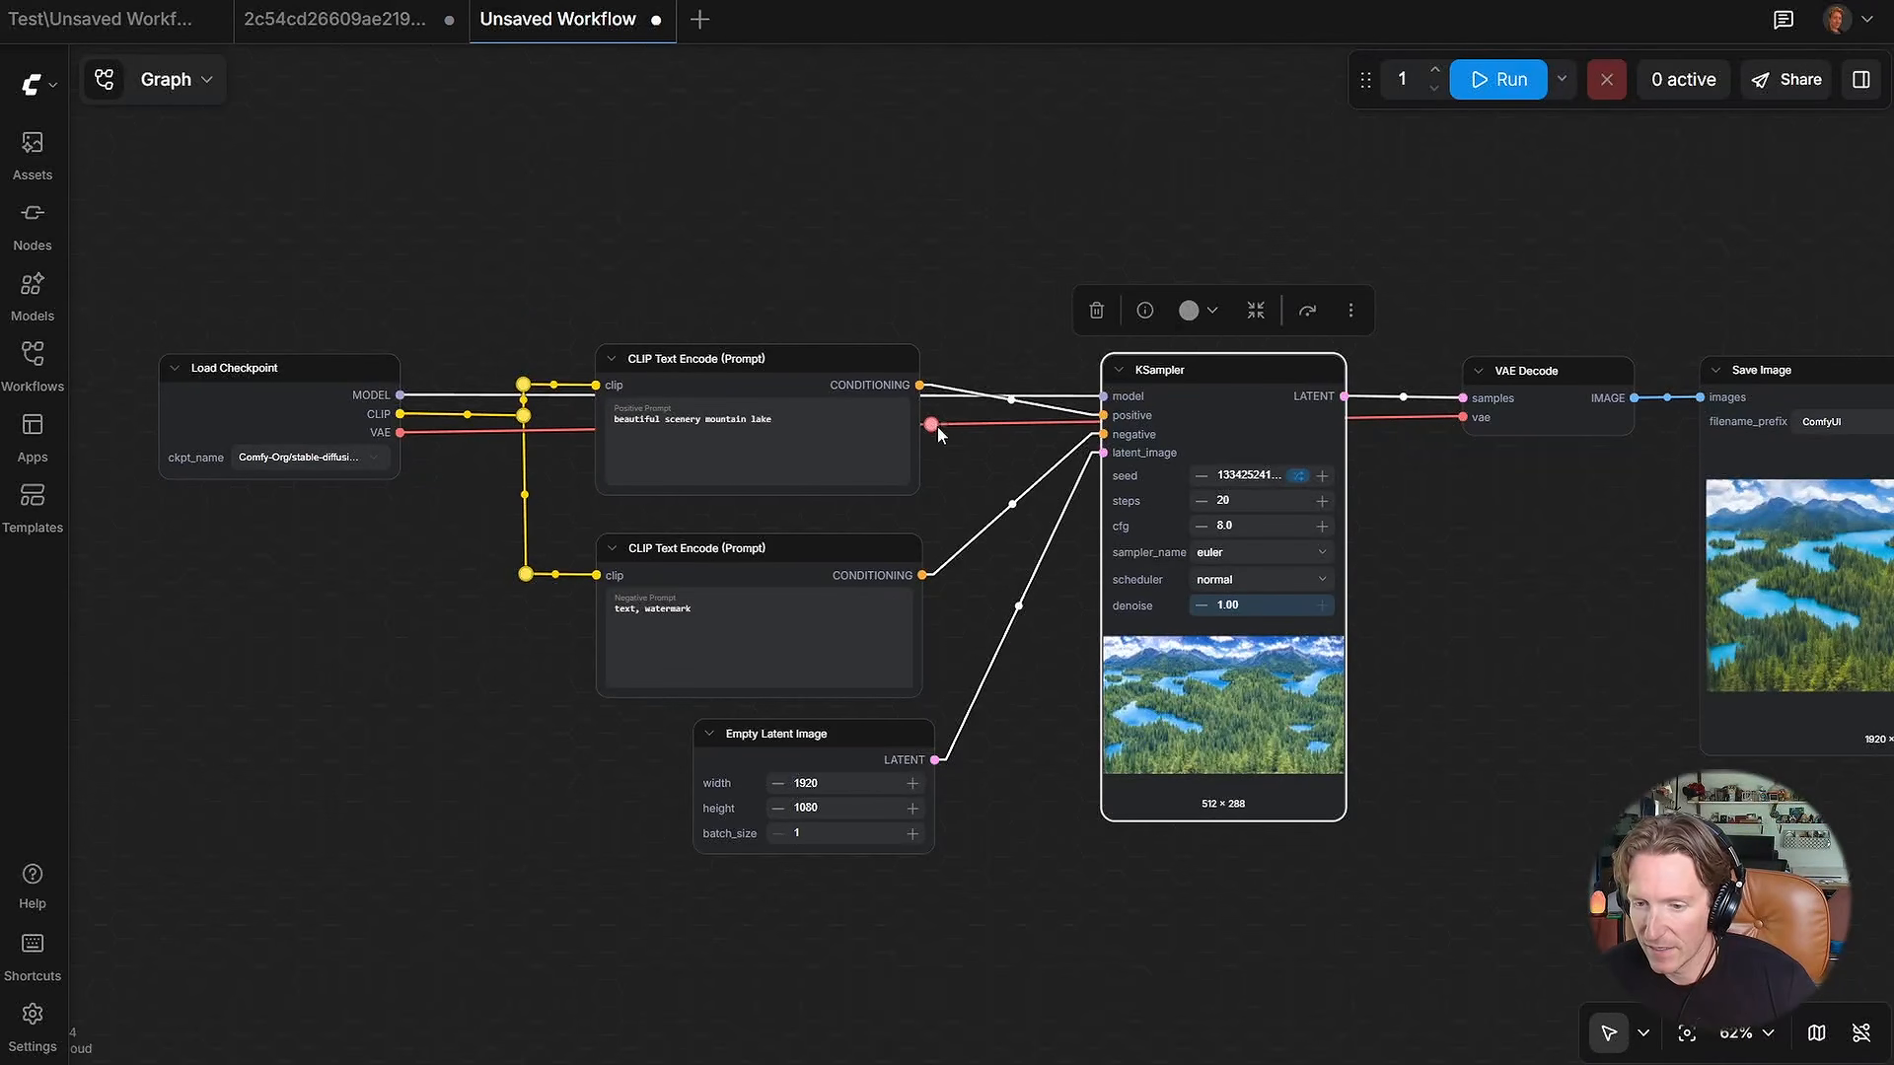
left_click_drag(932, 424, 1078, 996)
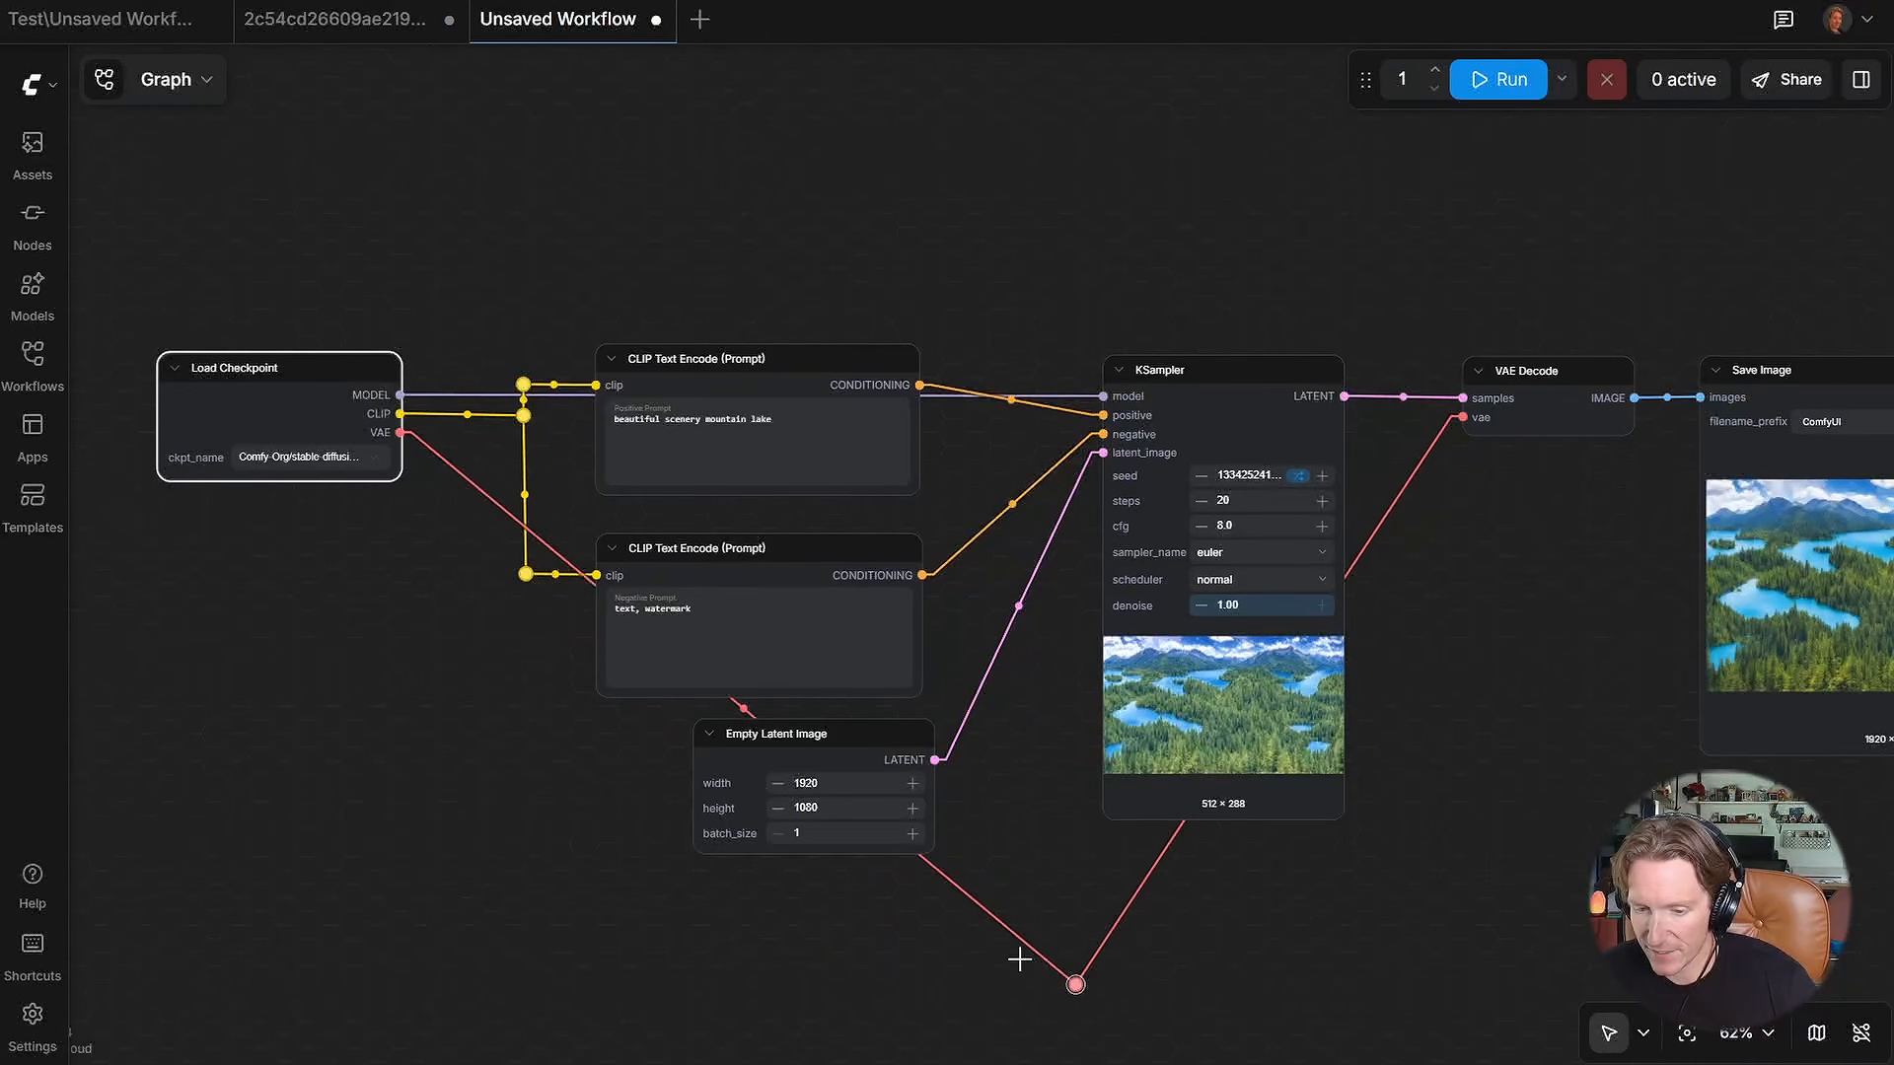
Step: Add a second VAE reroute below Load Checkpoint and move the first below VAE Decode, routing the wire underneath the nodes
left_click(743, 712)
left_click(749, 741)
left_click_drag(740, 712, 417, 912)
left_click_drag(1075, 984, 1450, 916)
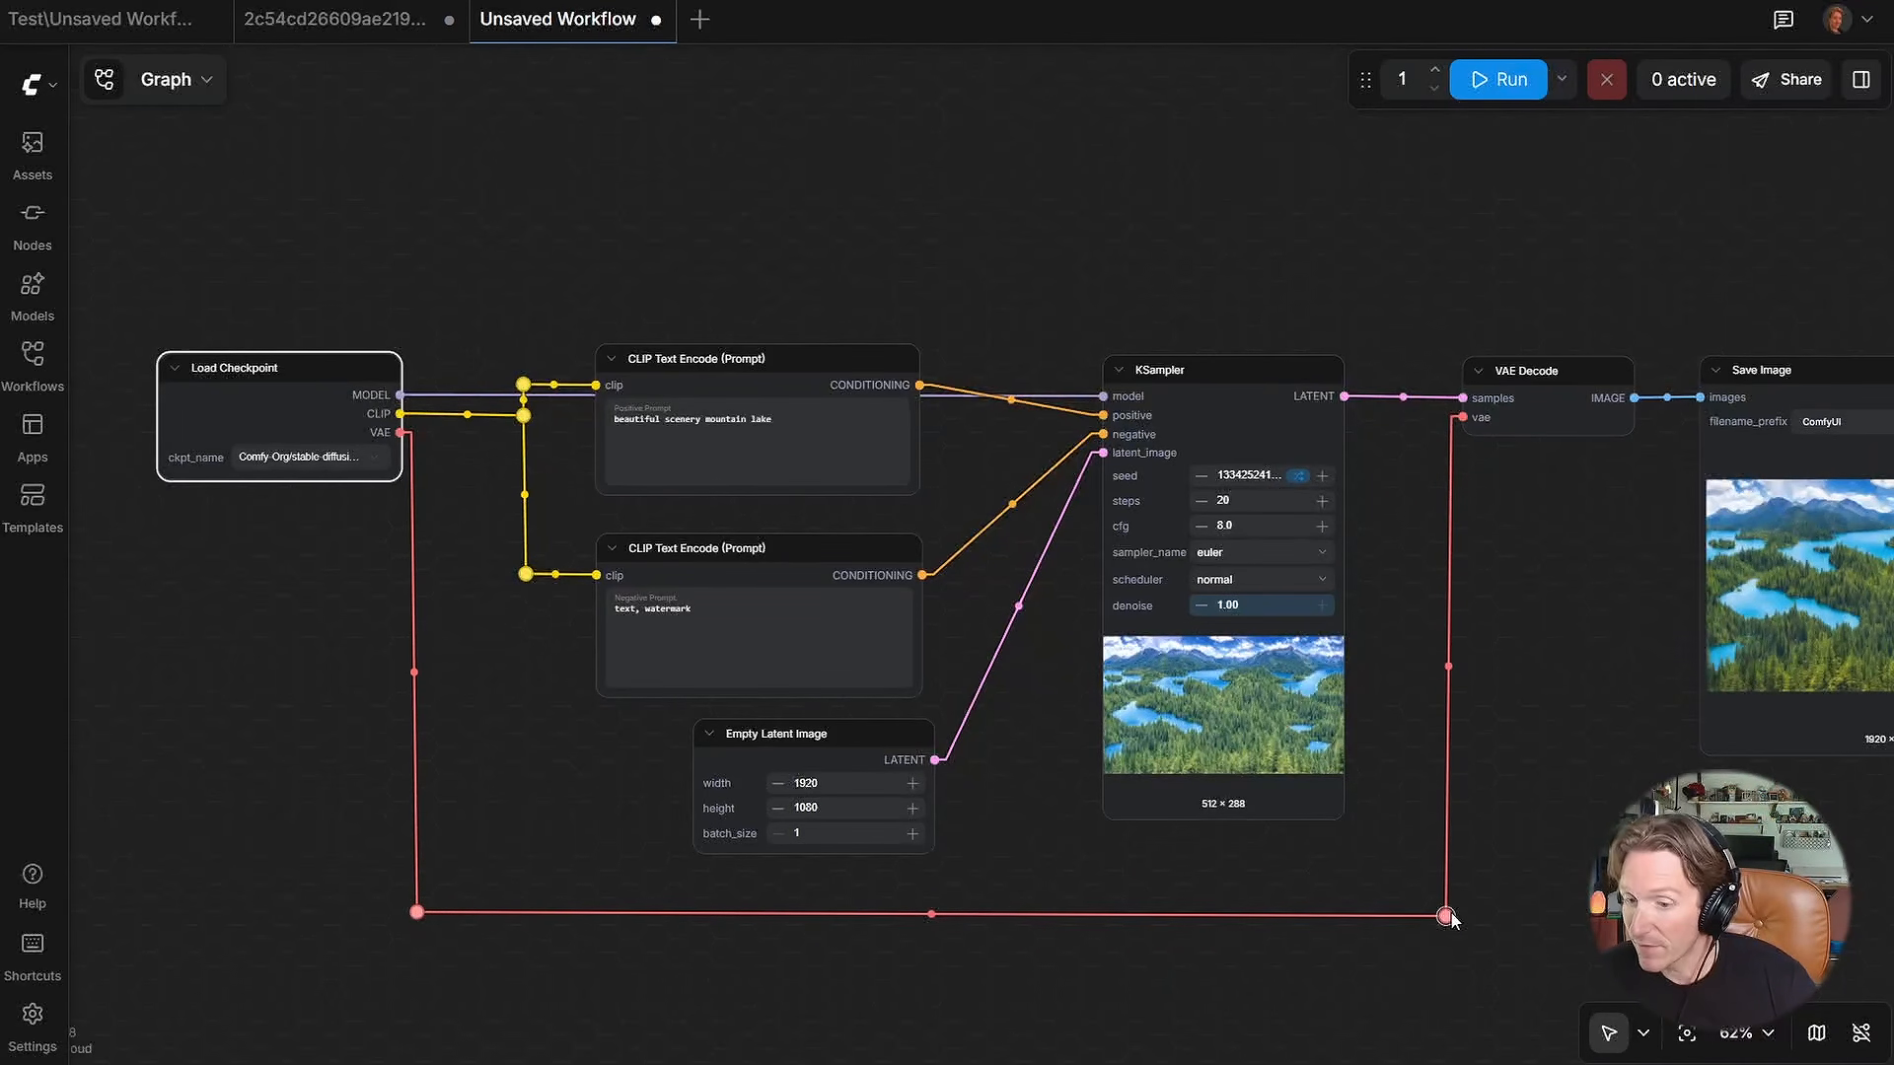
left_click(1152, 866)
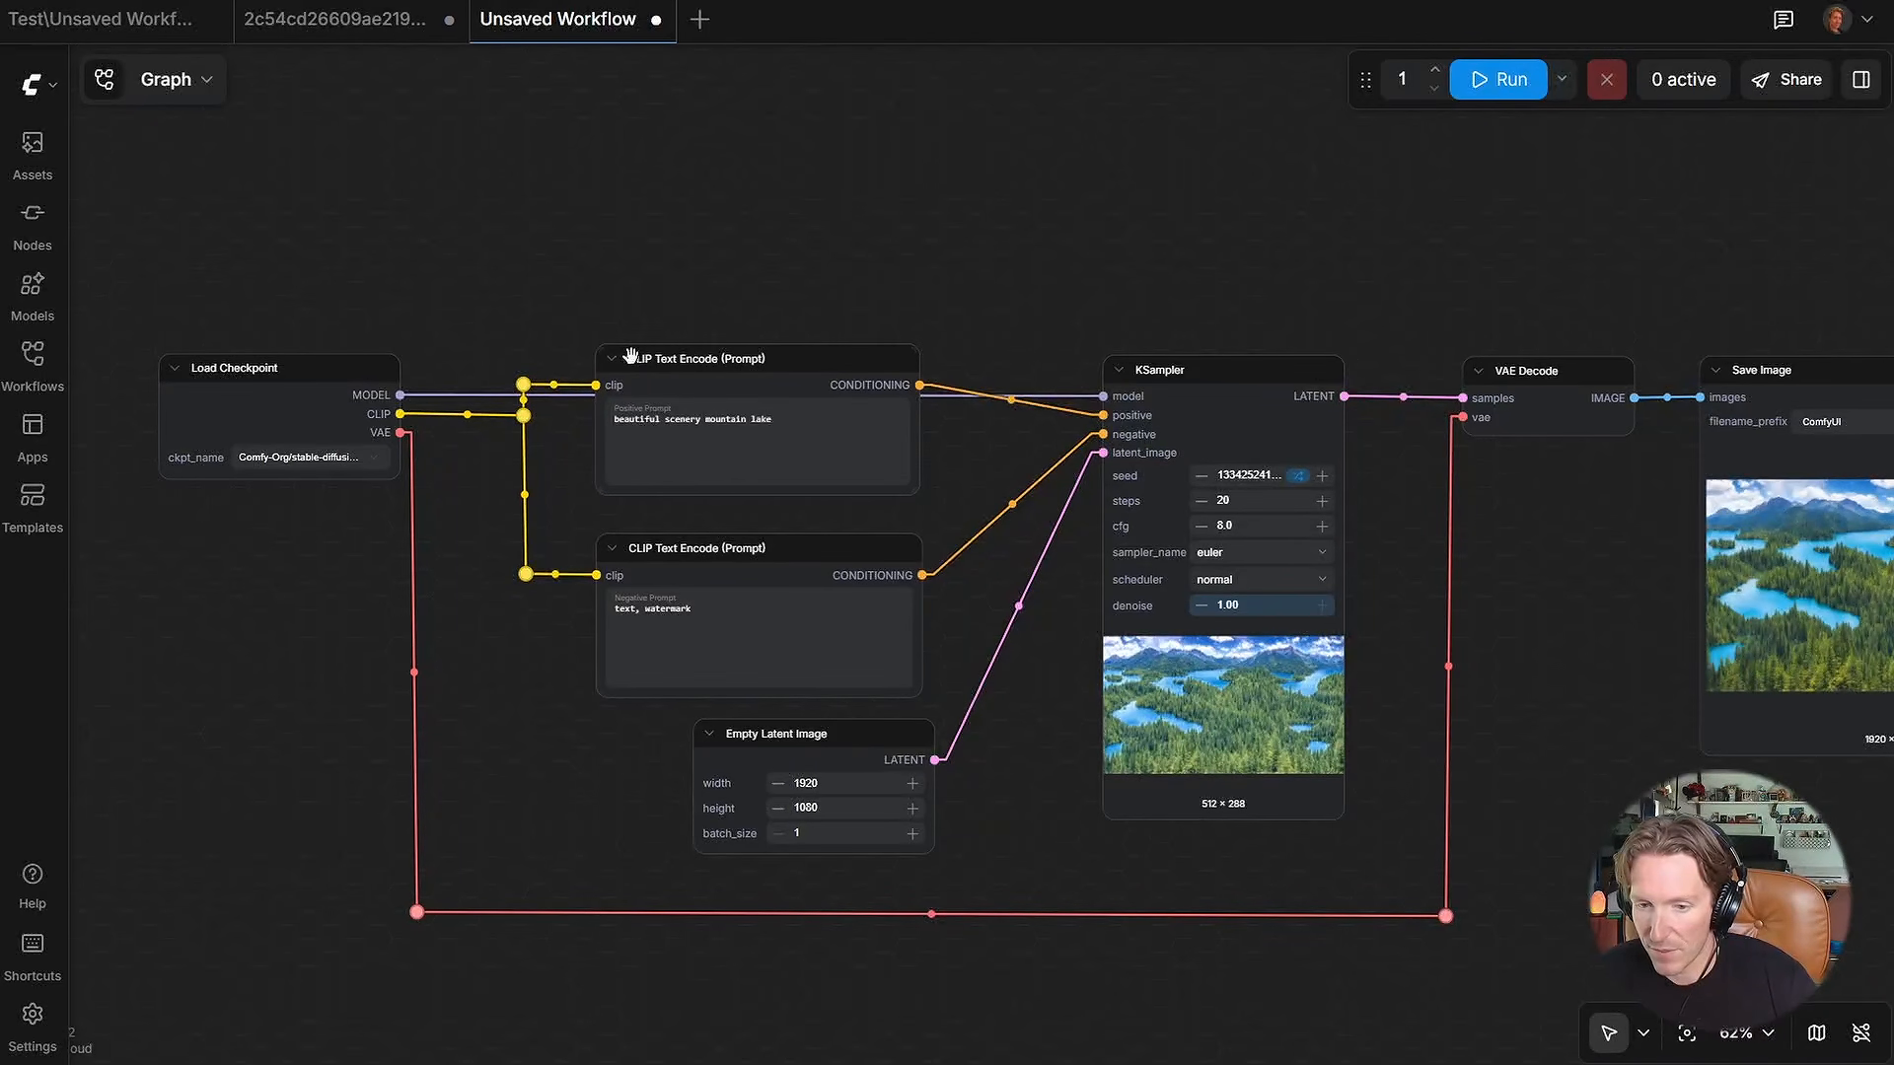
Step: Move the positive prompt node off the MODEL link, add a reroute to that link and place it above Load Checkpoint's outputs
left_click_drag(720, 377, 723, 463)
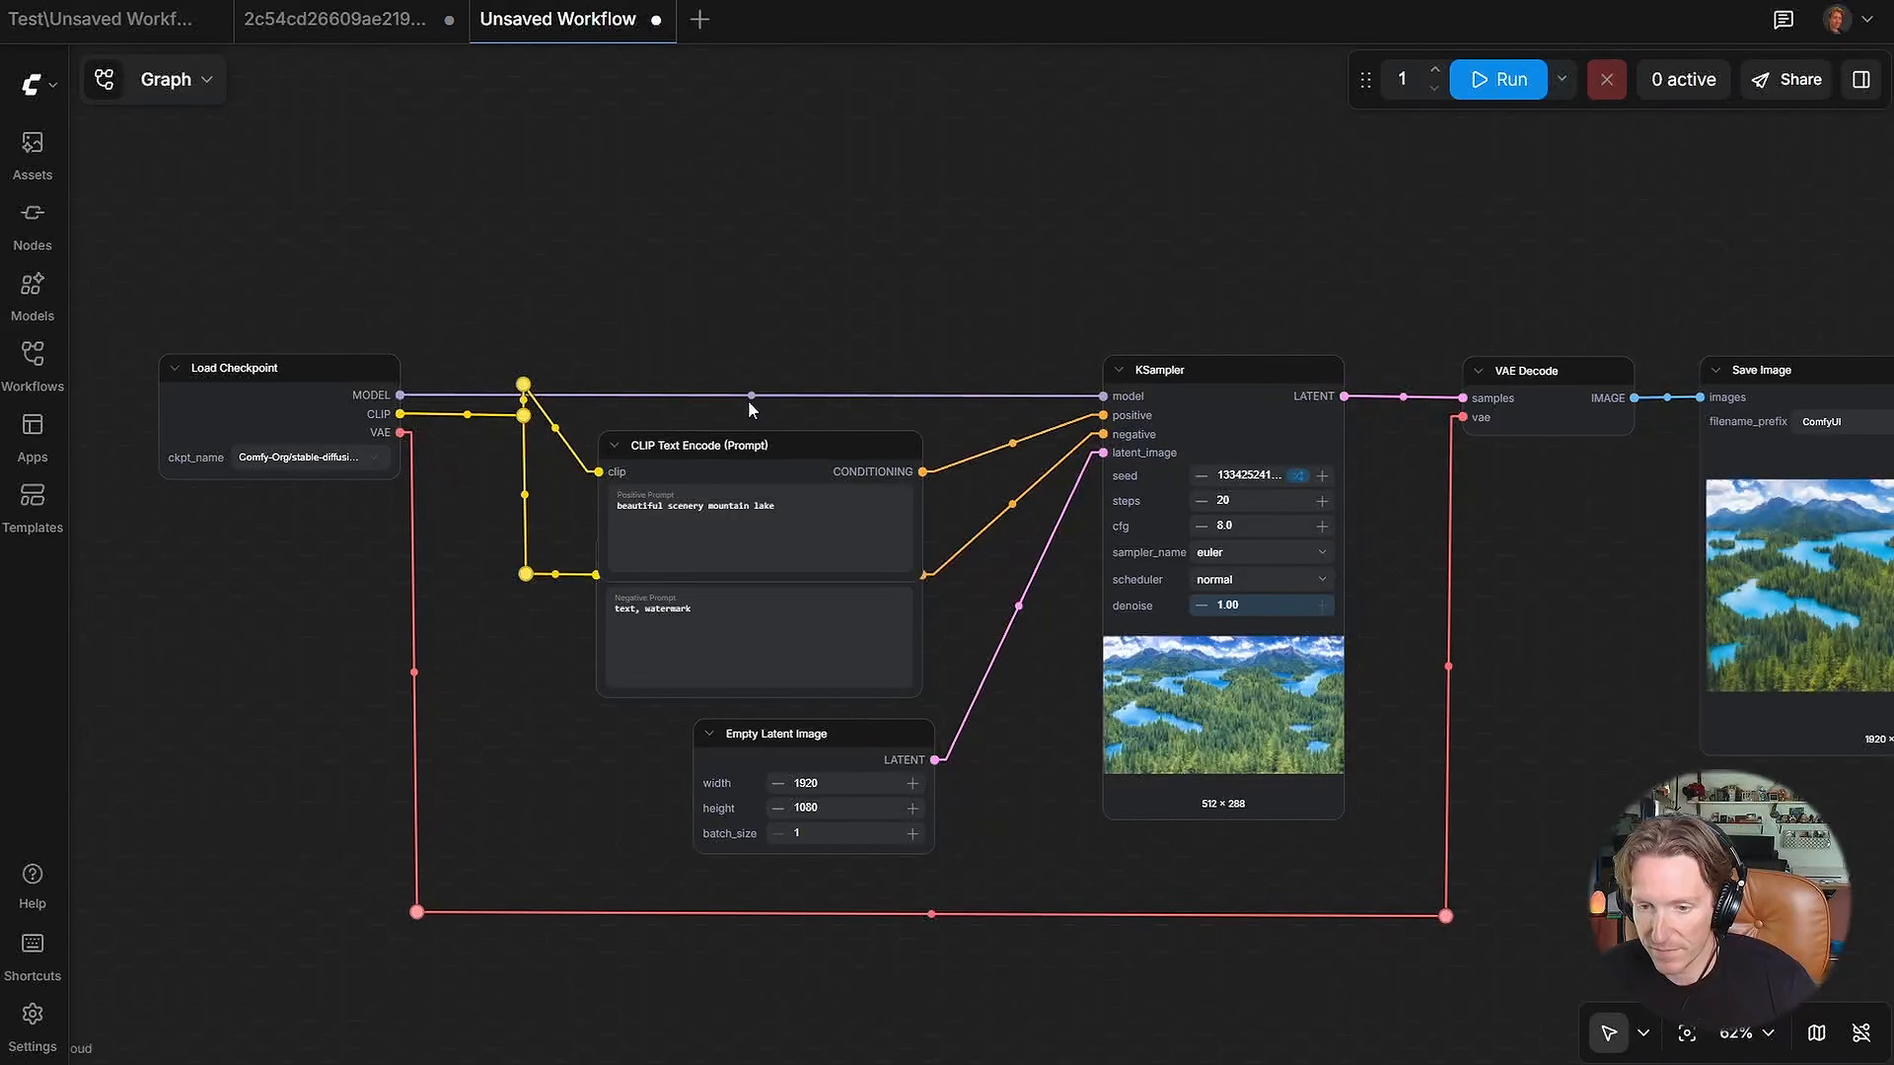
left_click(751, 394)
left_click(782, 417)
left_click_drag(751, 395, 418, 290)
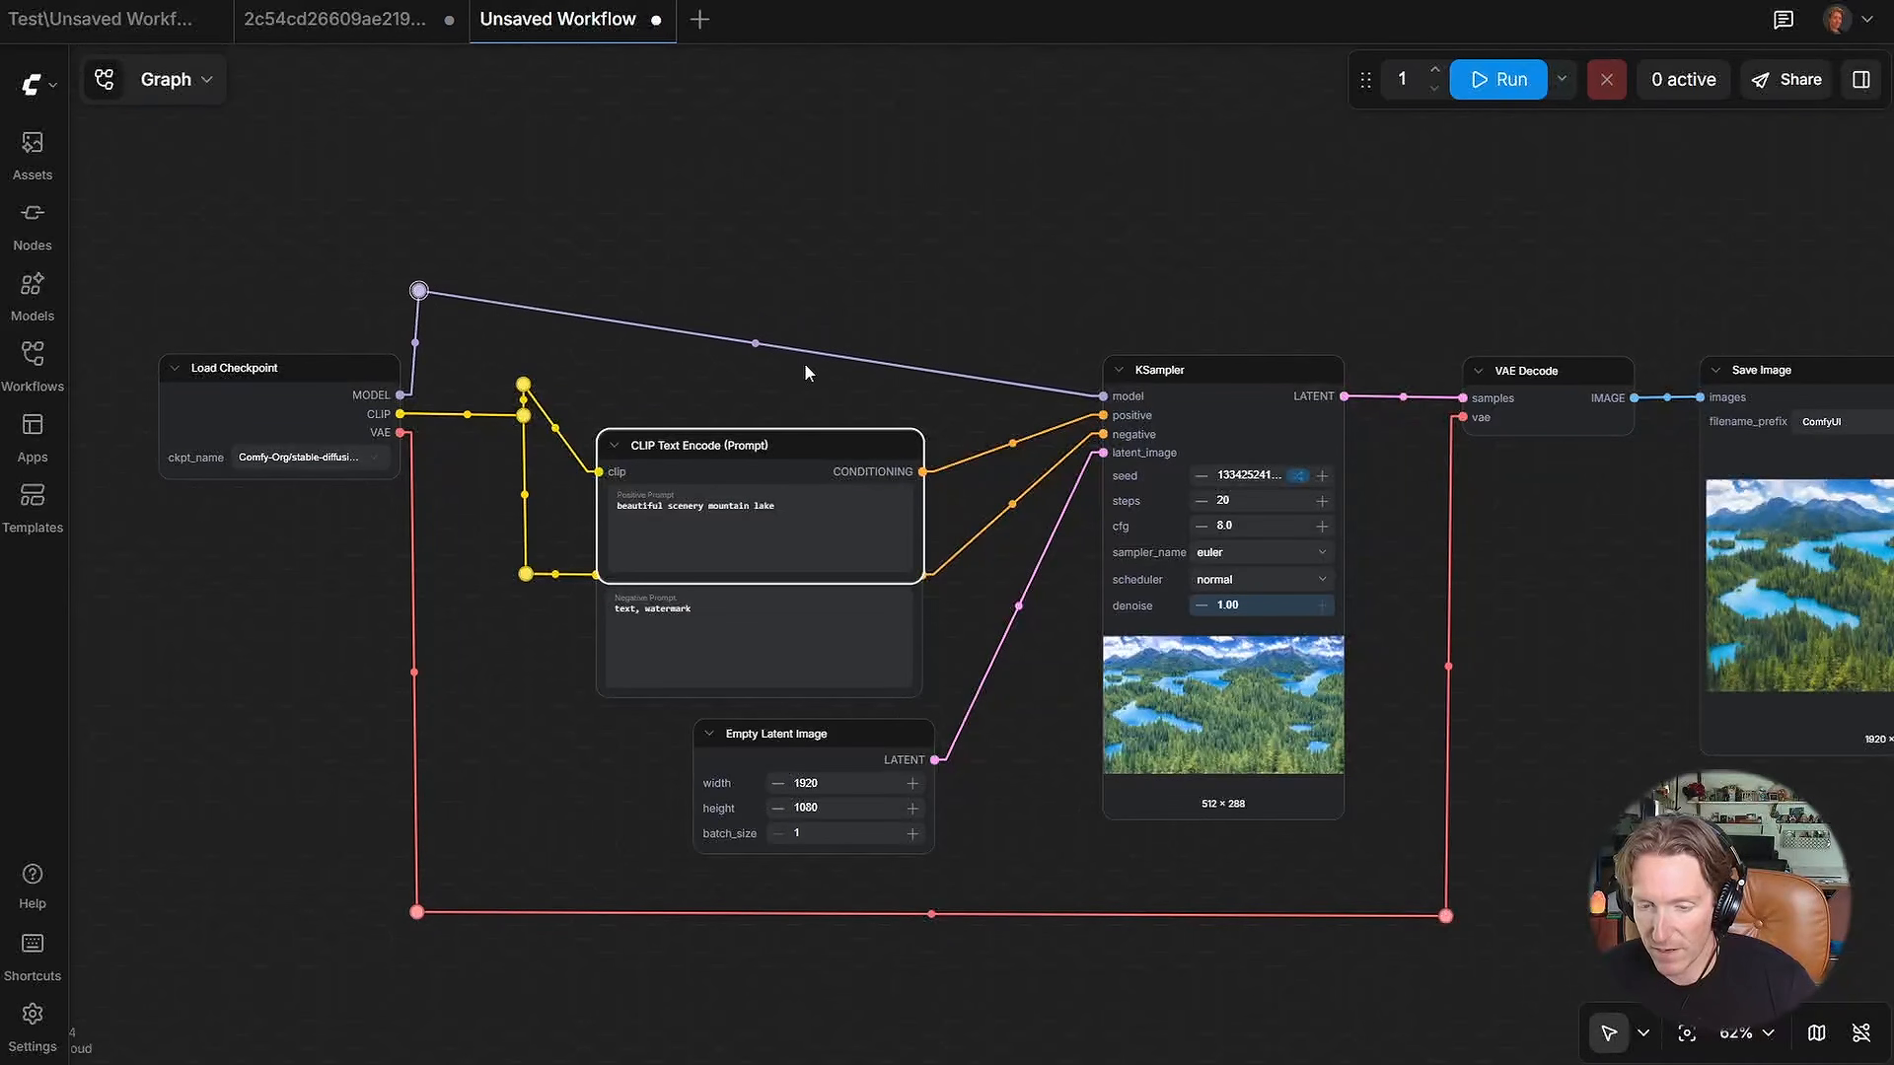
Step: Add a second MODEL reroute above KSampler's model input and move the positive prompt node back up beneath the wire
left_click(754, 343)
left_click(782, 372)
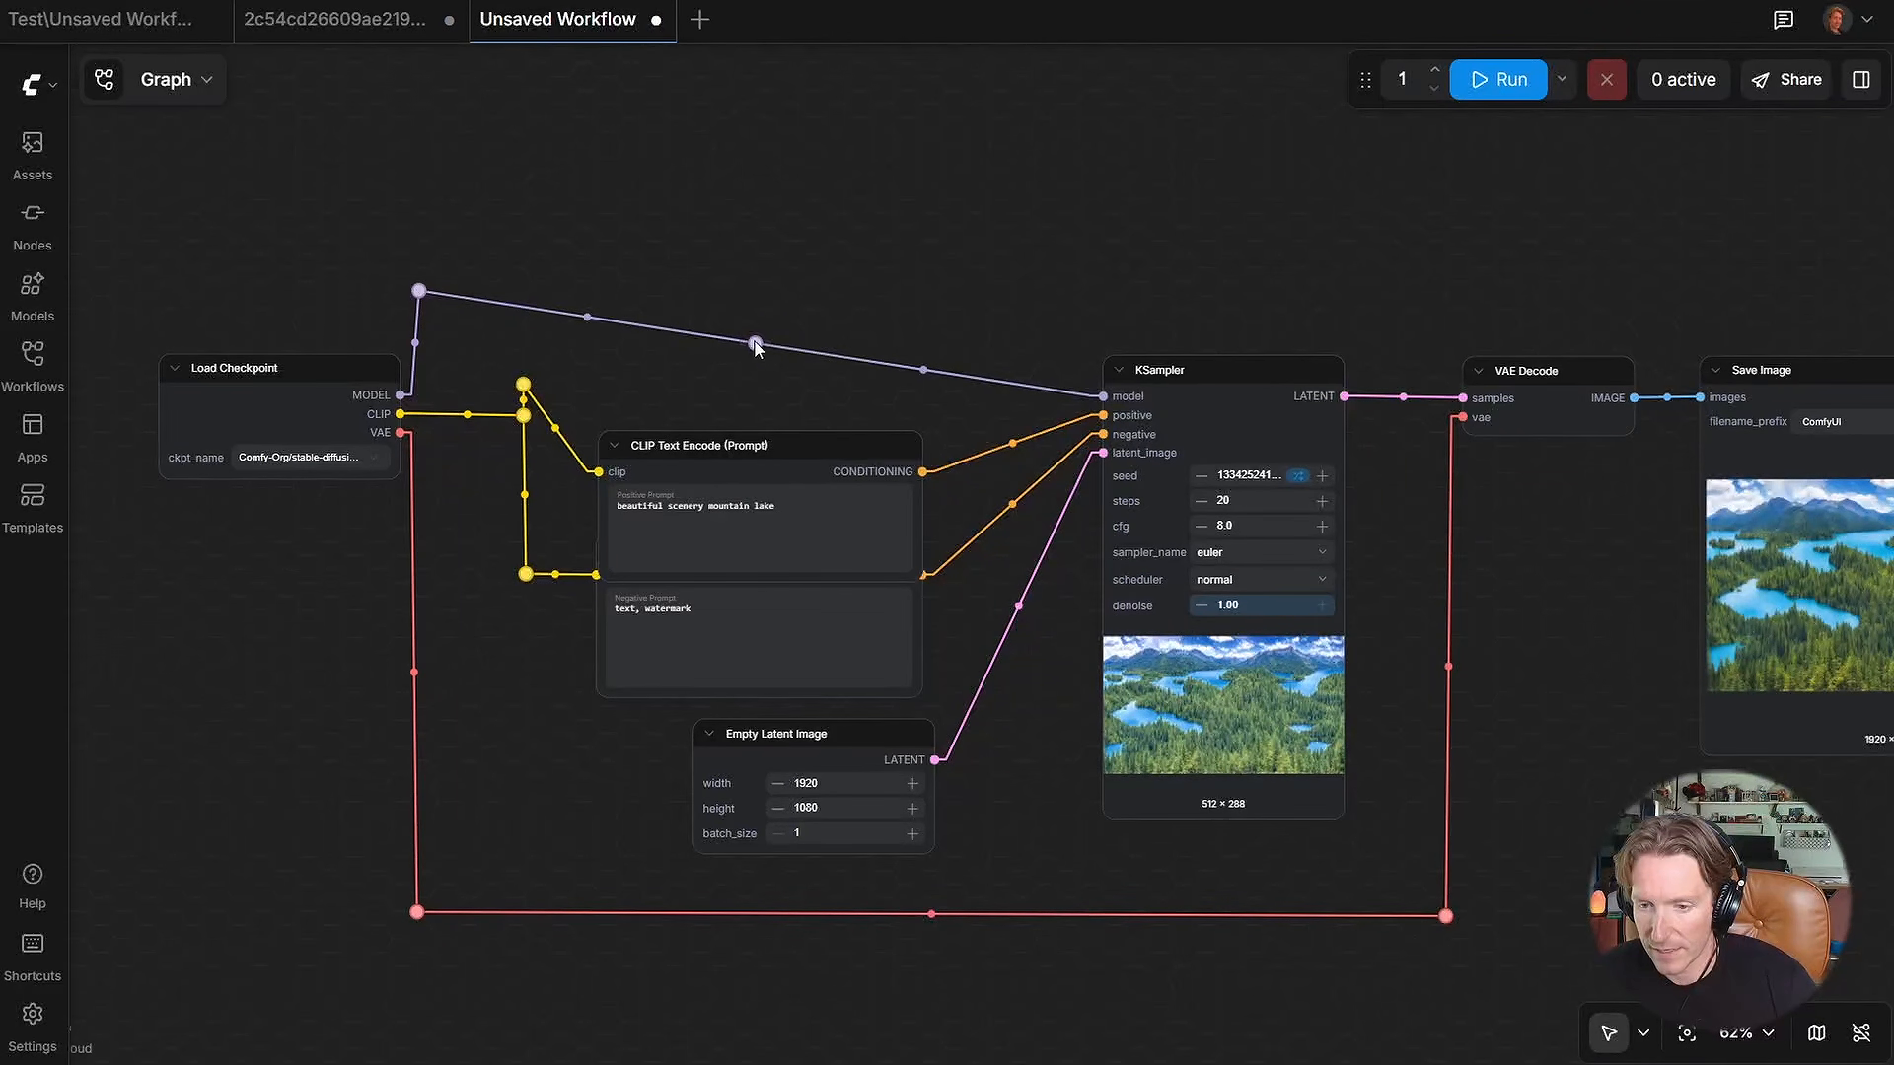
left_click_drag(753, 344, 1094, 290)
left_click_drag(840, 436, 830, 350)
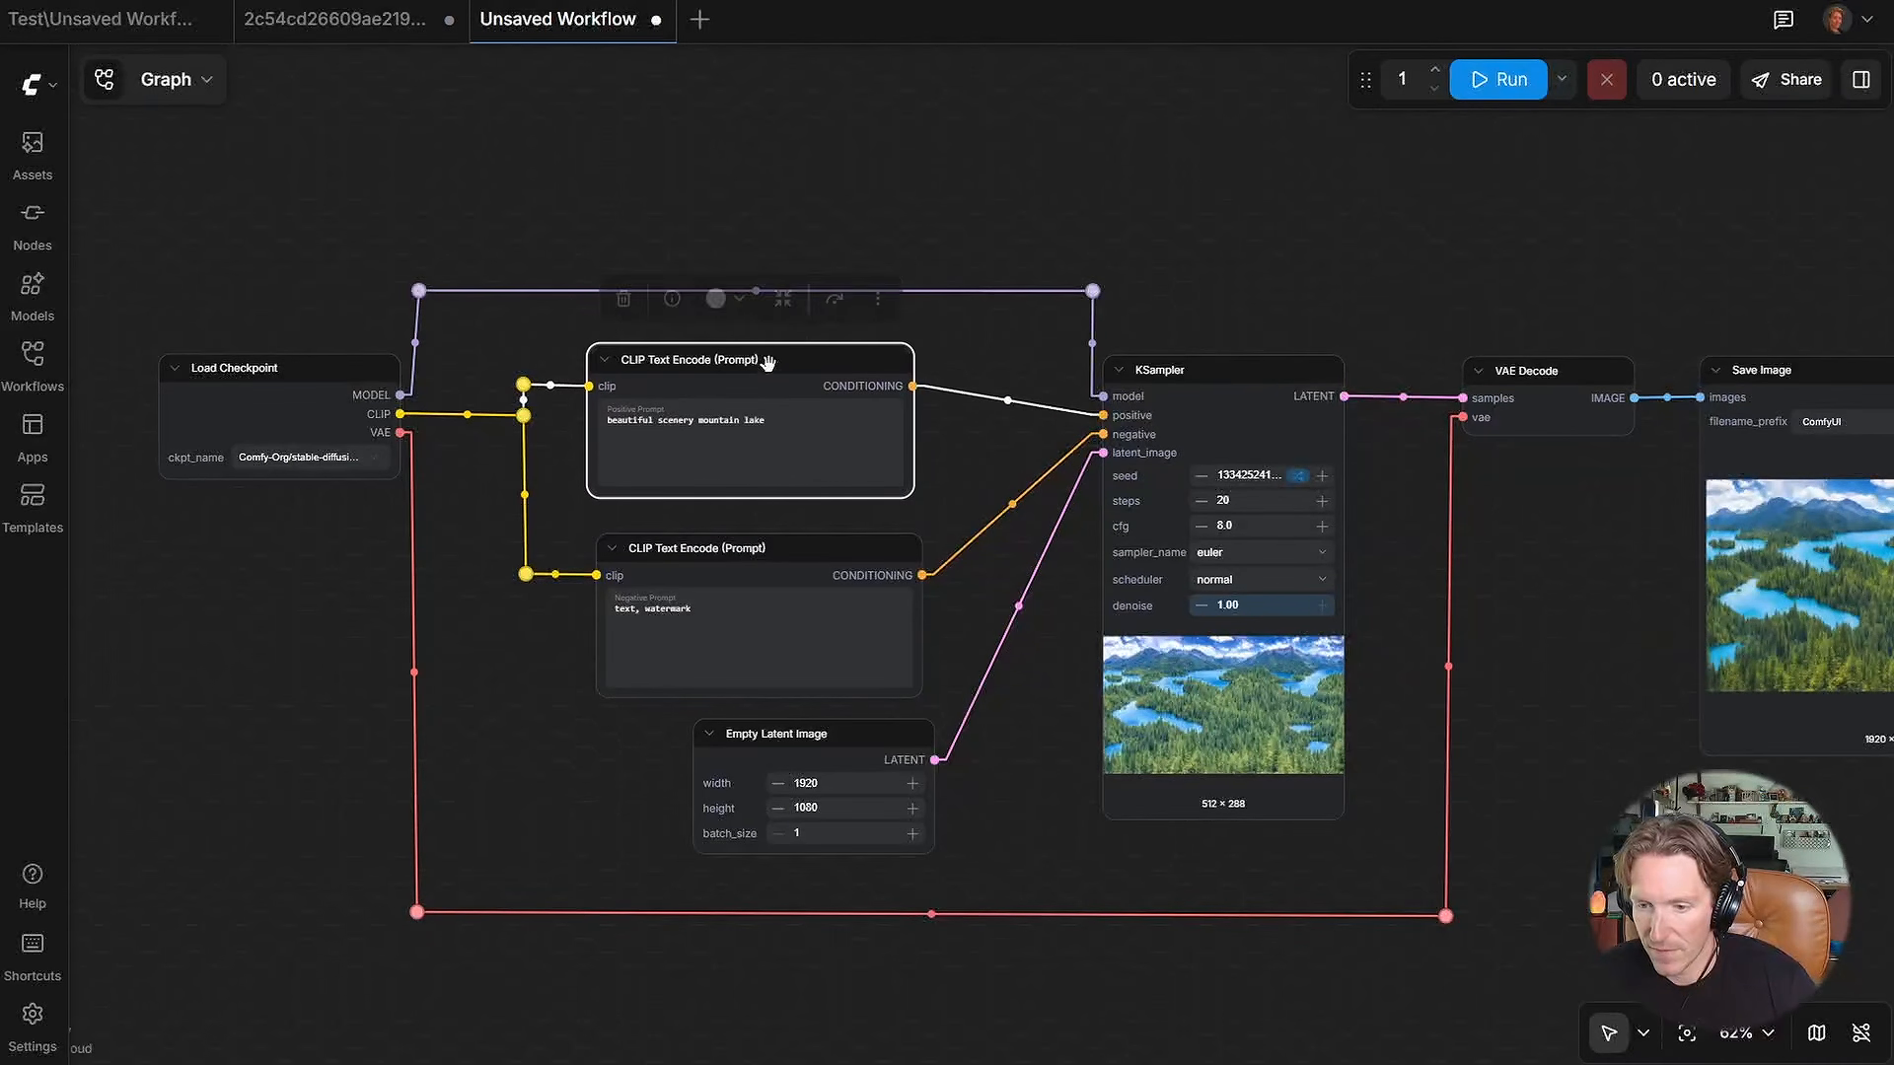
left_click_drag(1098, 290, 1094, 296)
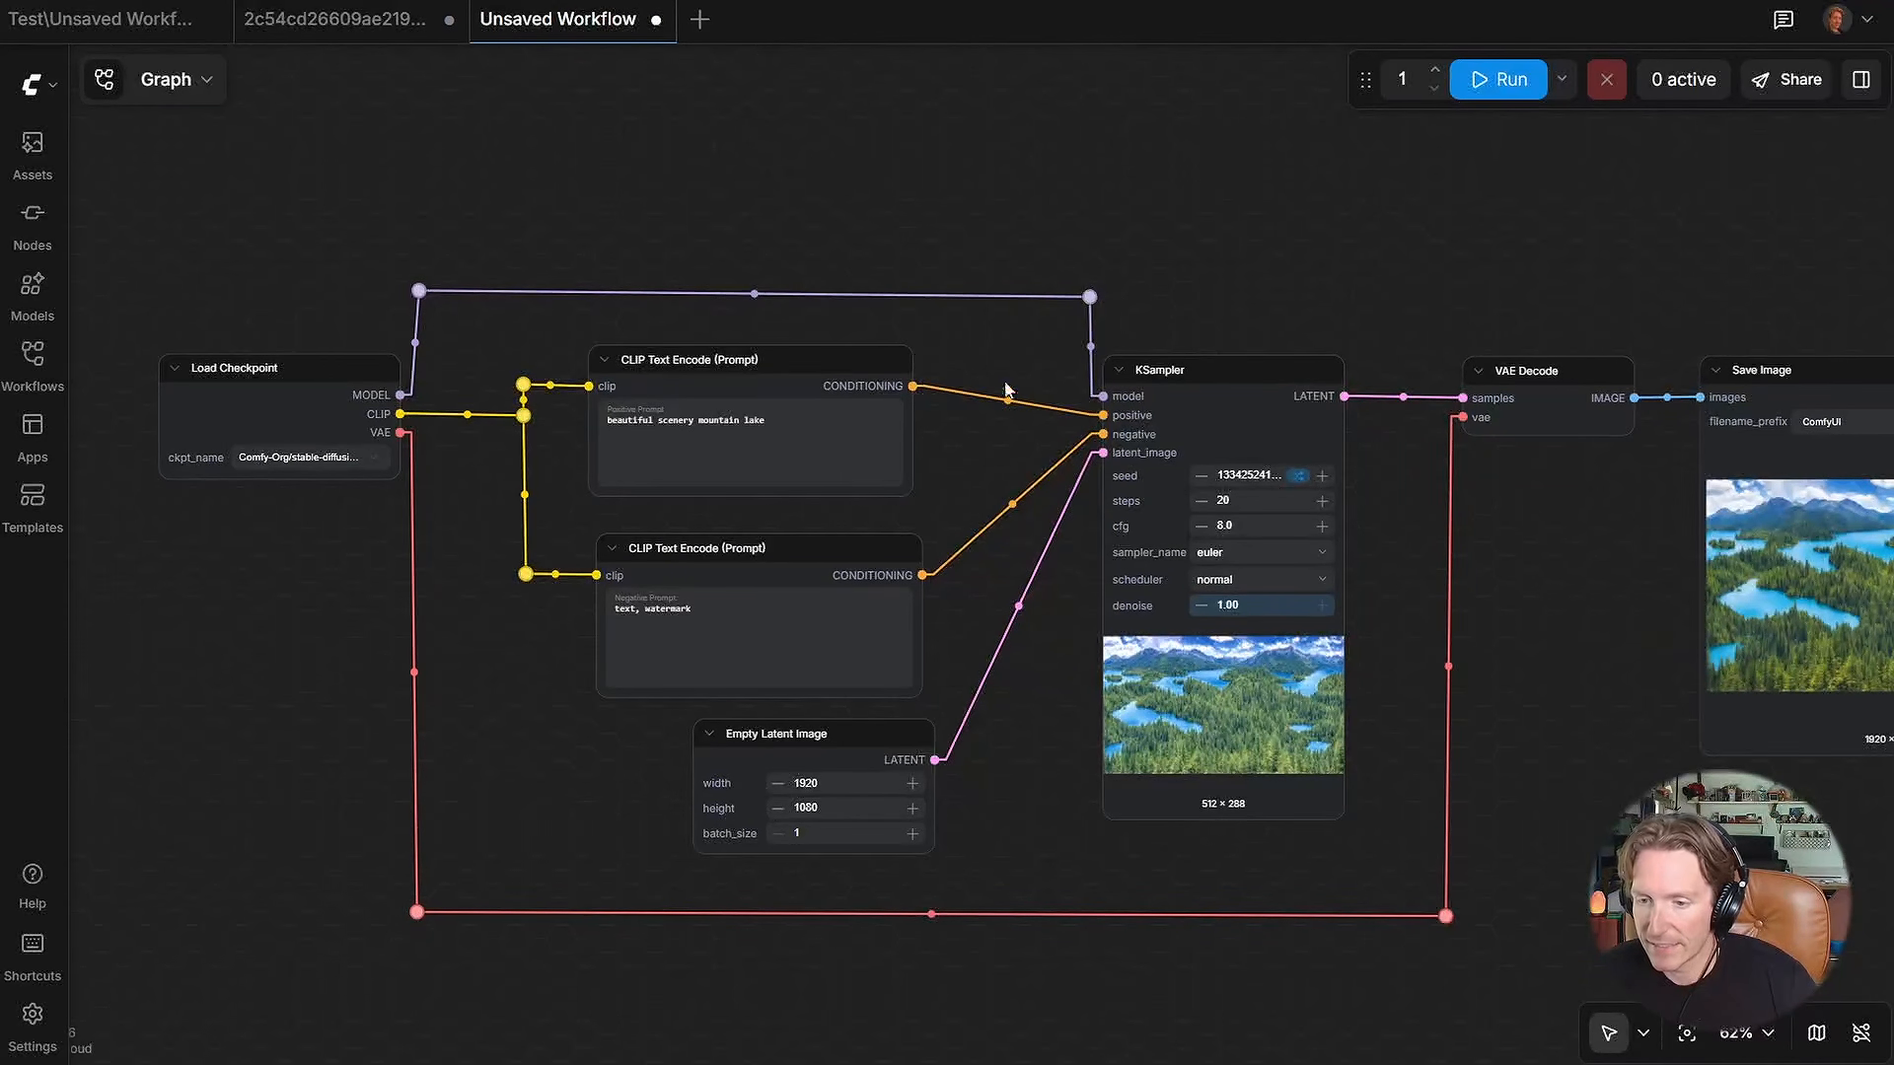
Step: Remove the upper CLIP reroute from the positive prompt's link and align the prompt node and remaining reroute along a nearly straight wire
left_click_drag(766, 371, 771, 384)
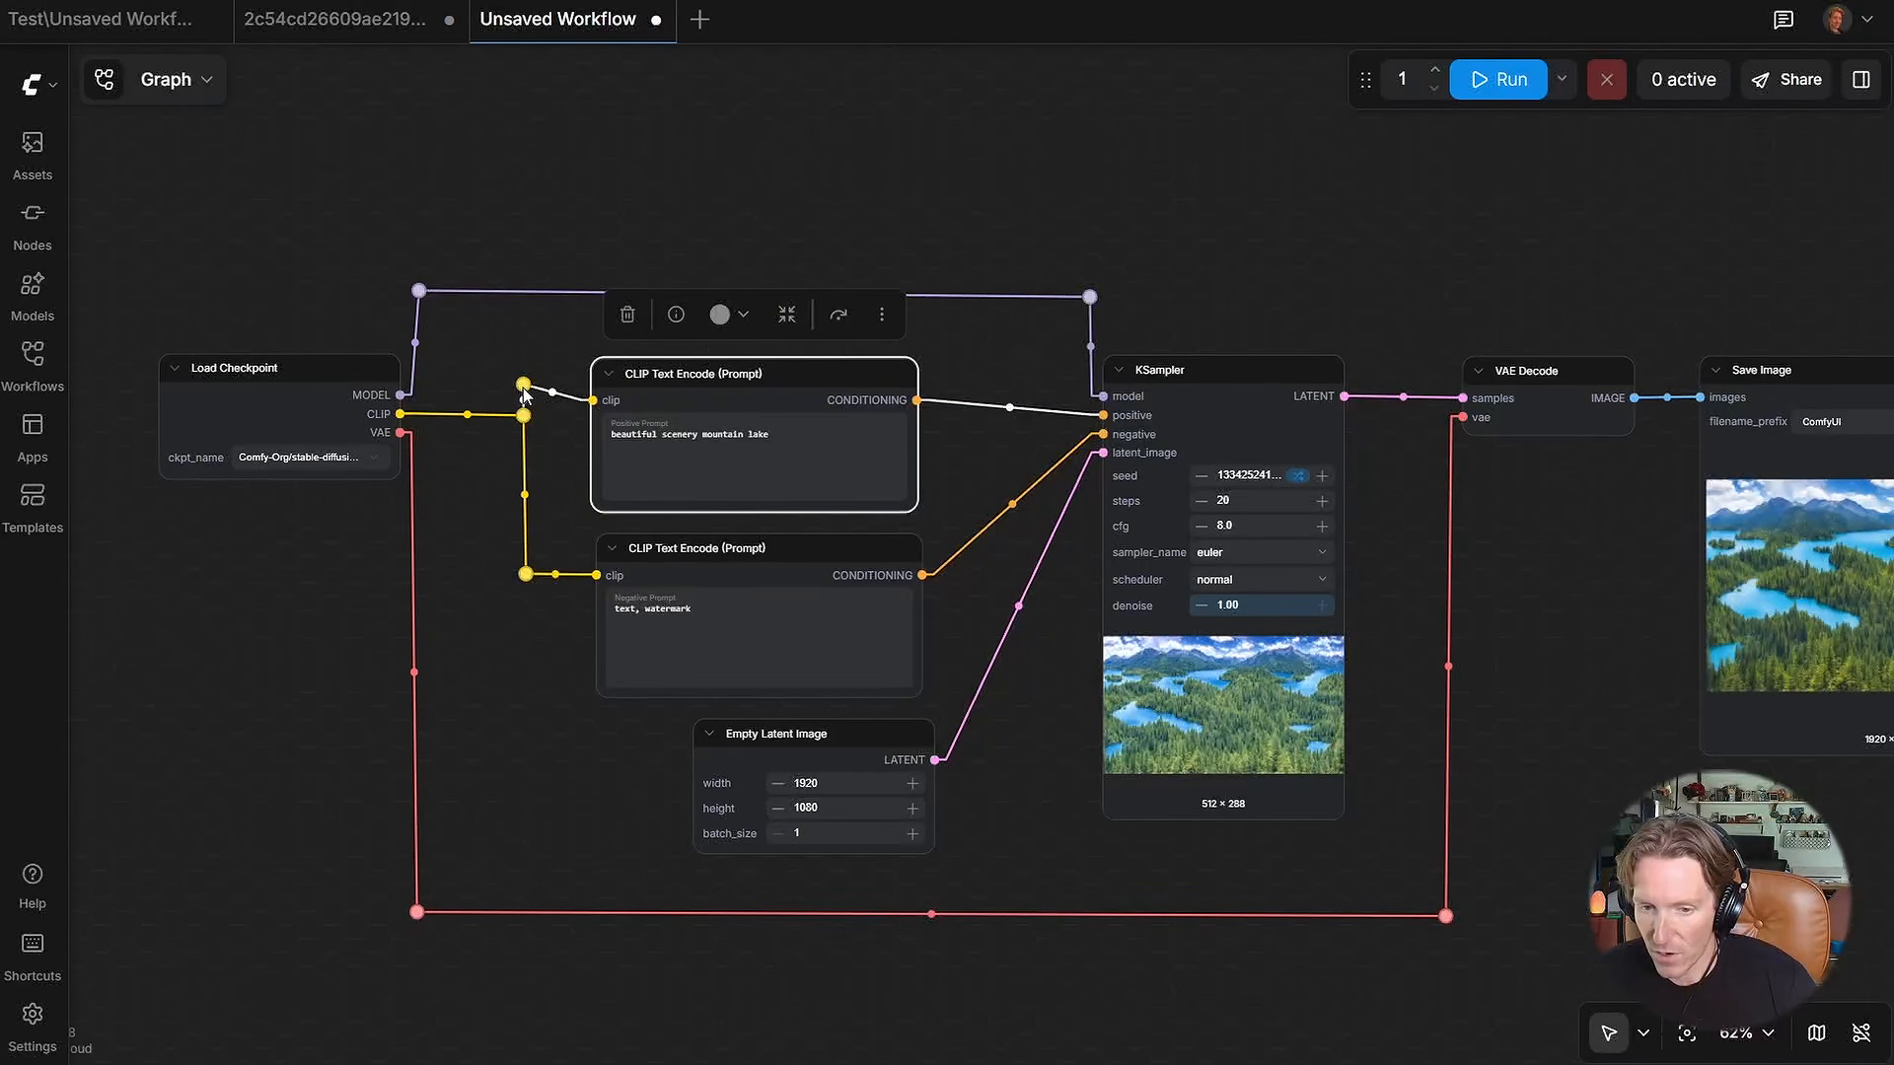
left_click_drag(523, 388, 593, 400)
left_click(545, 443)
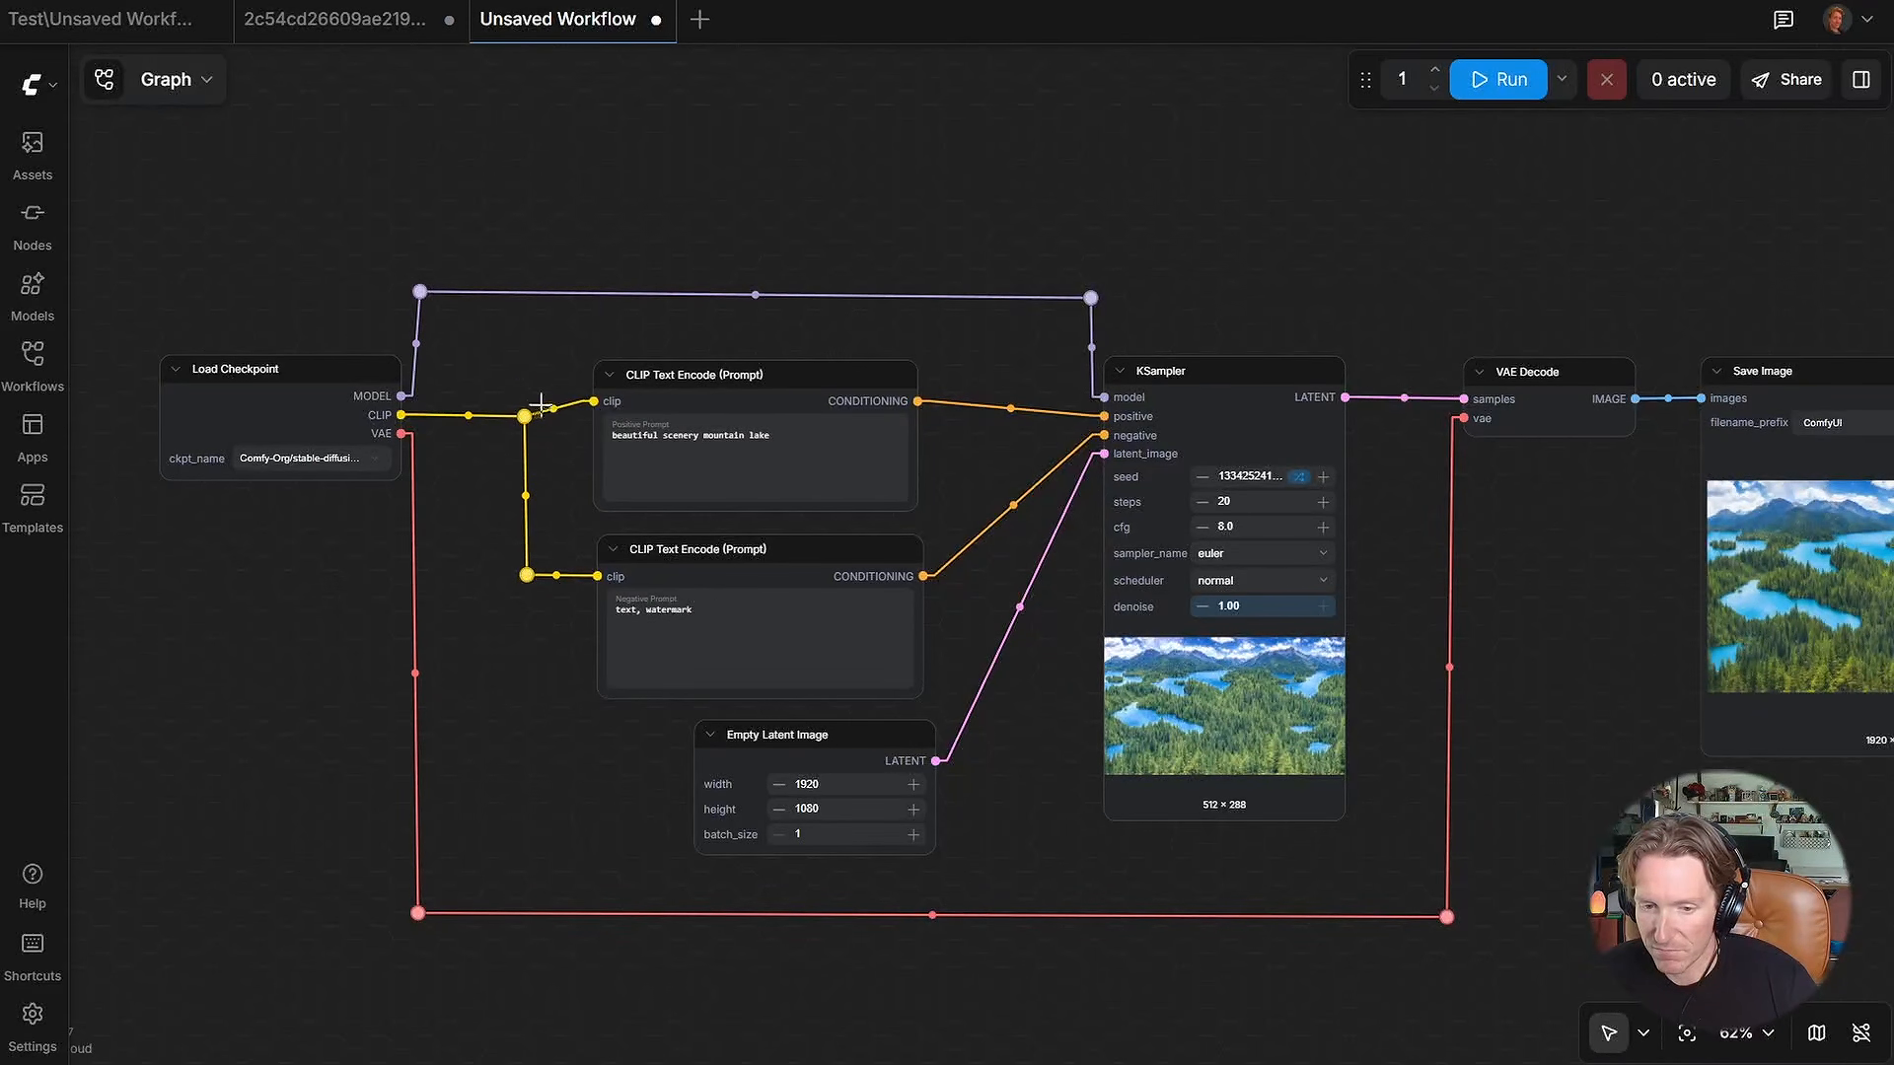
left_click_drag(700, 361, 700, 368)
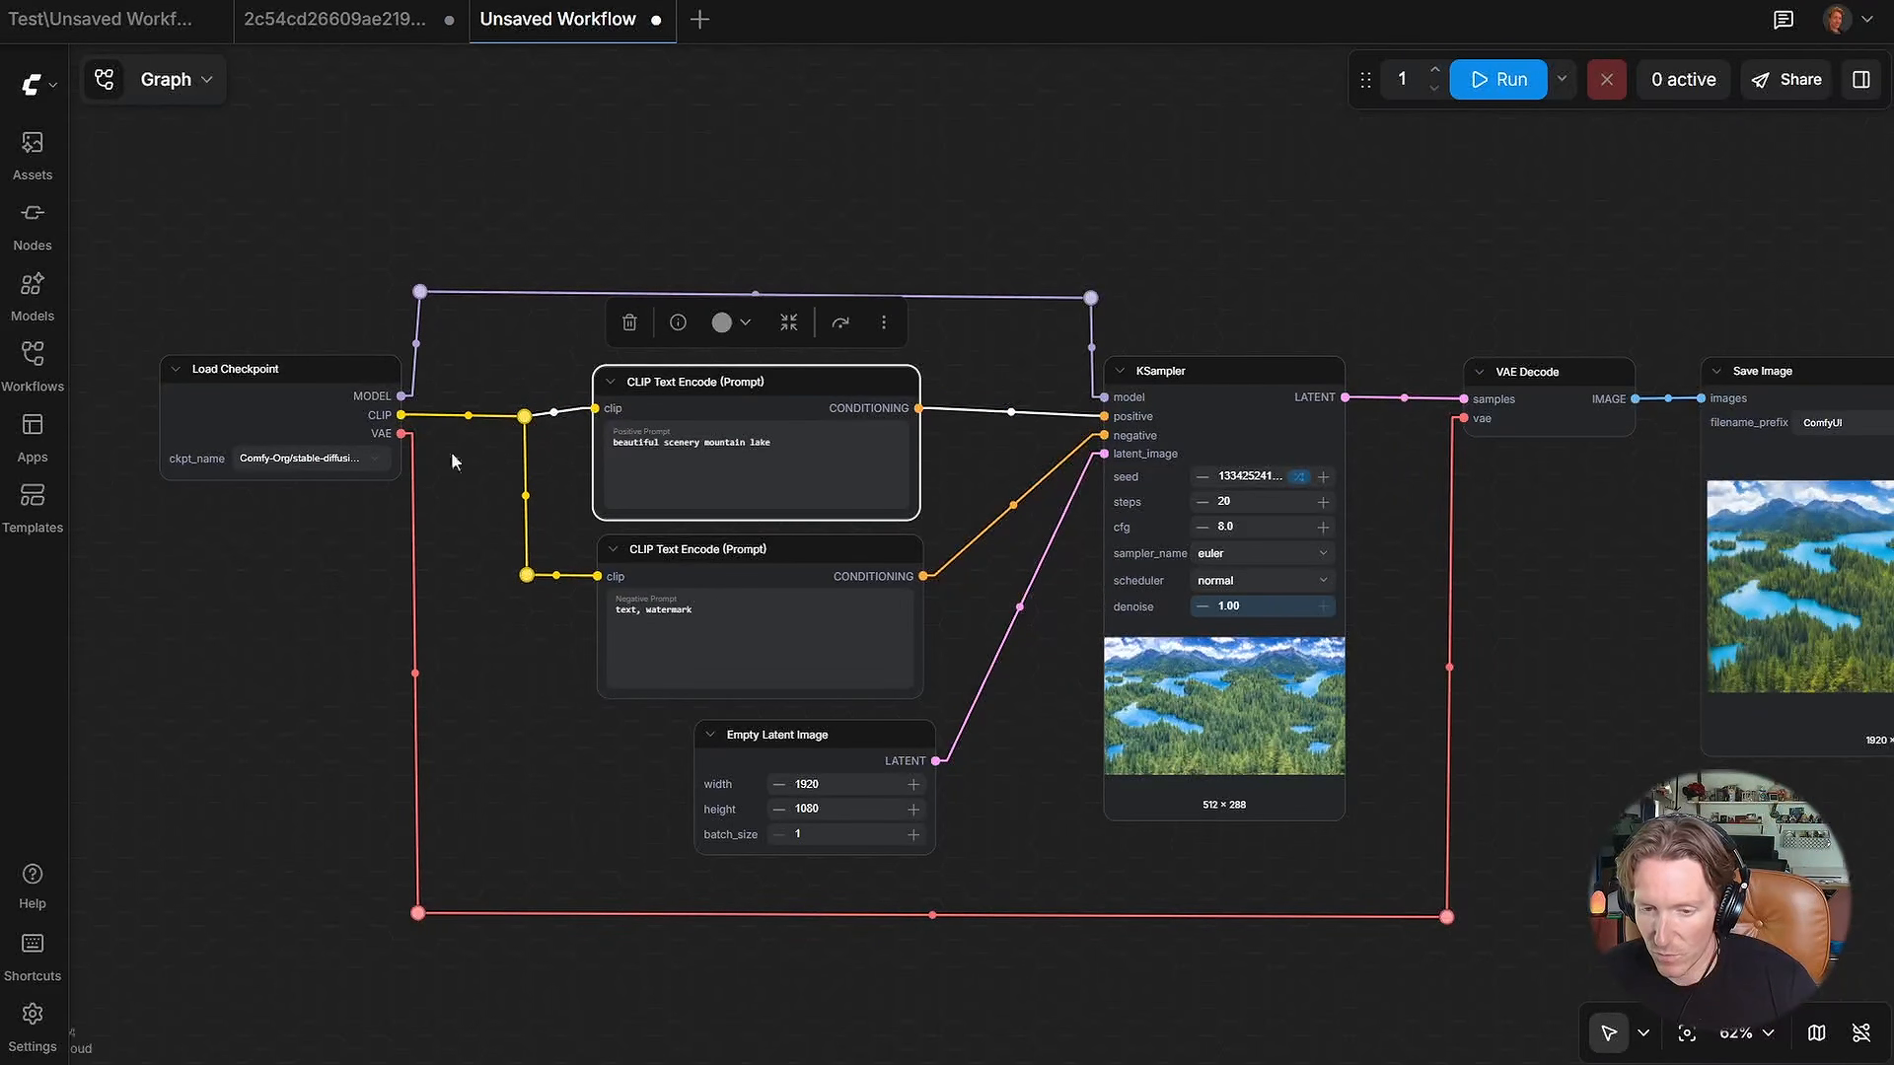
left_click(523, 414)
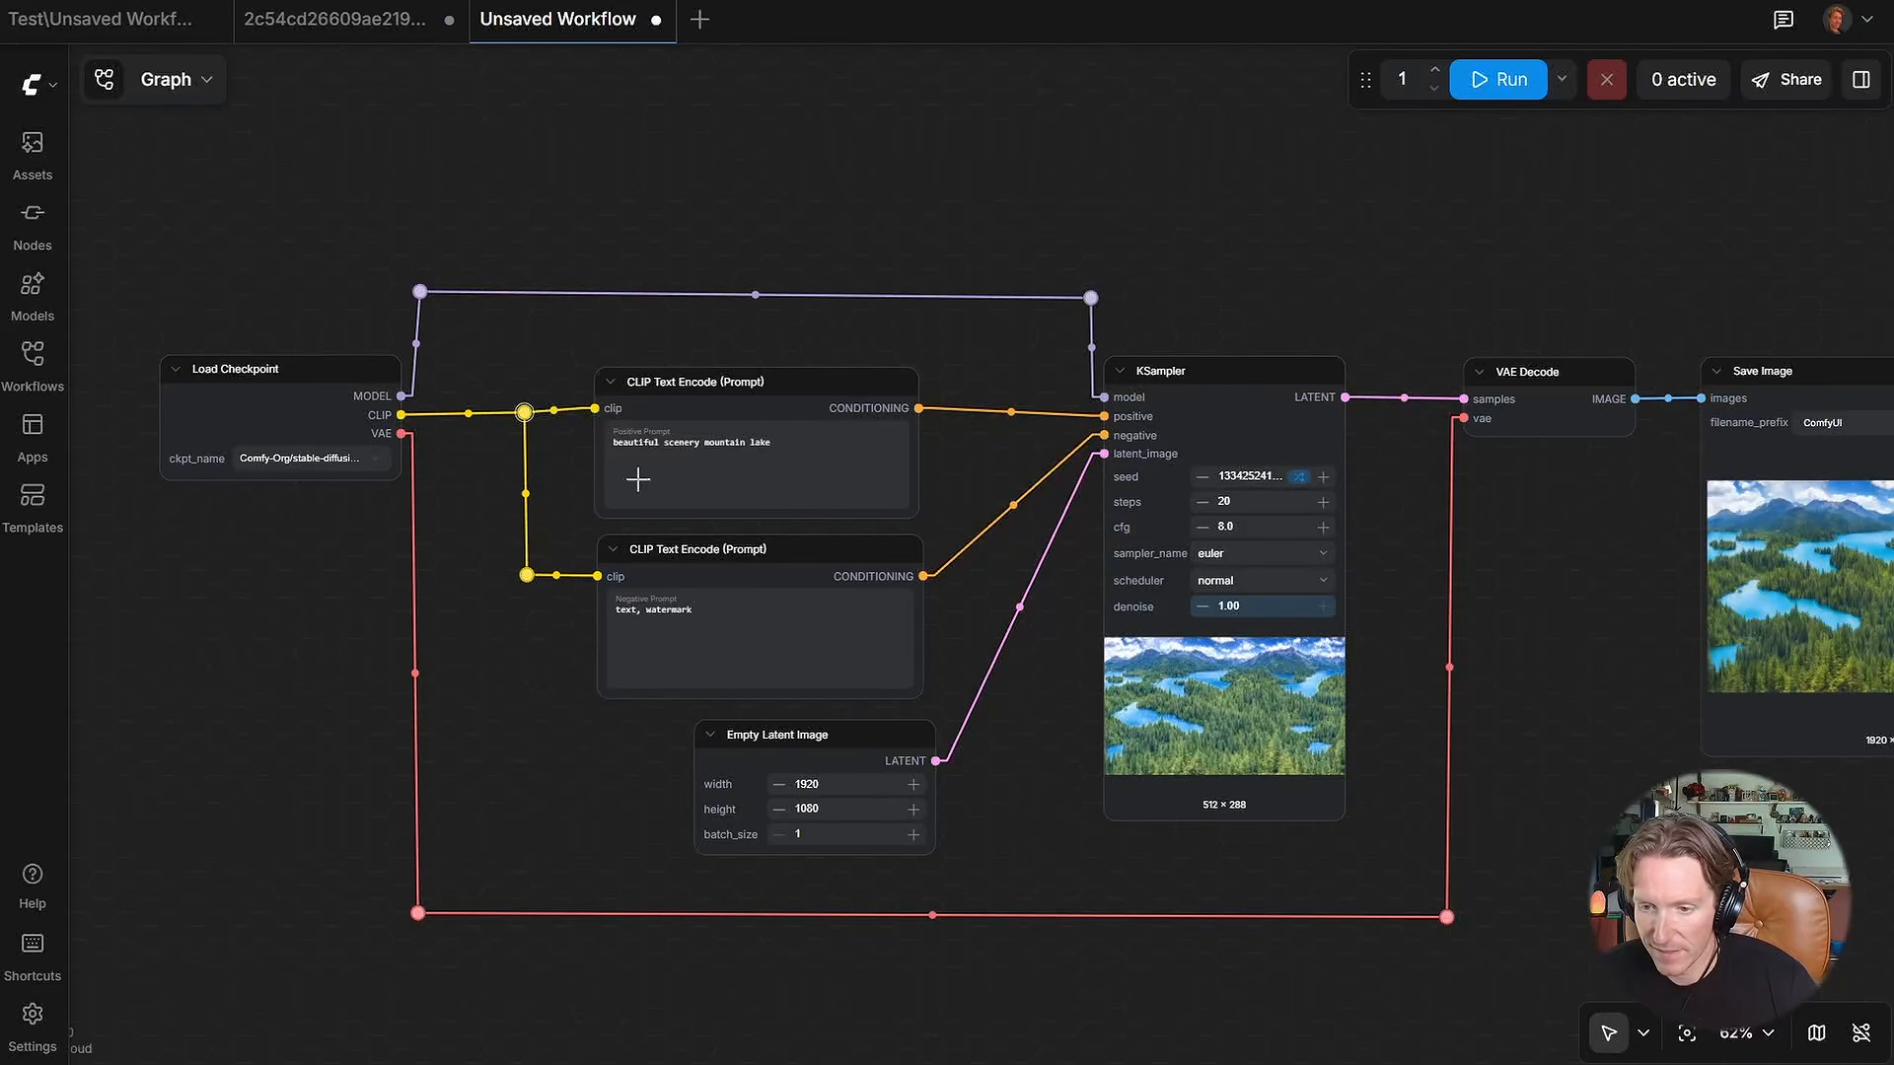
Step: Fine-tune the positions of the KSampler, the MODEL reroute, VAE Decode and Save Image so their wires run straighter
left_click_drag(1211, 417, 1211, 408)
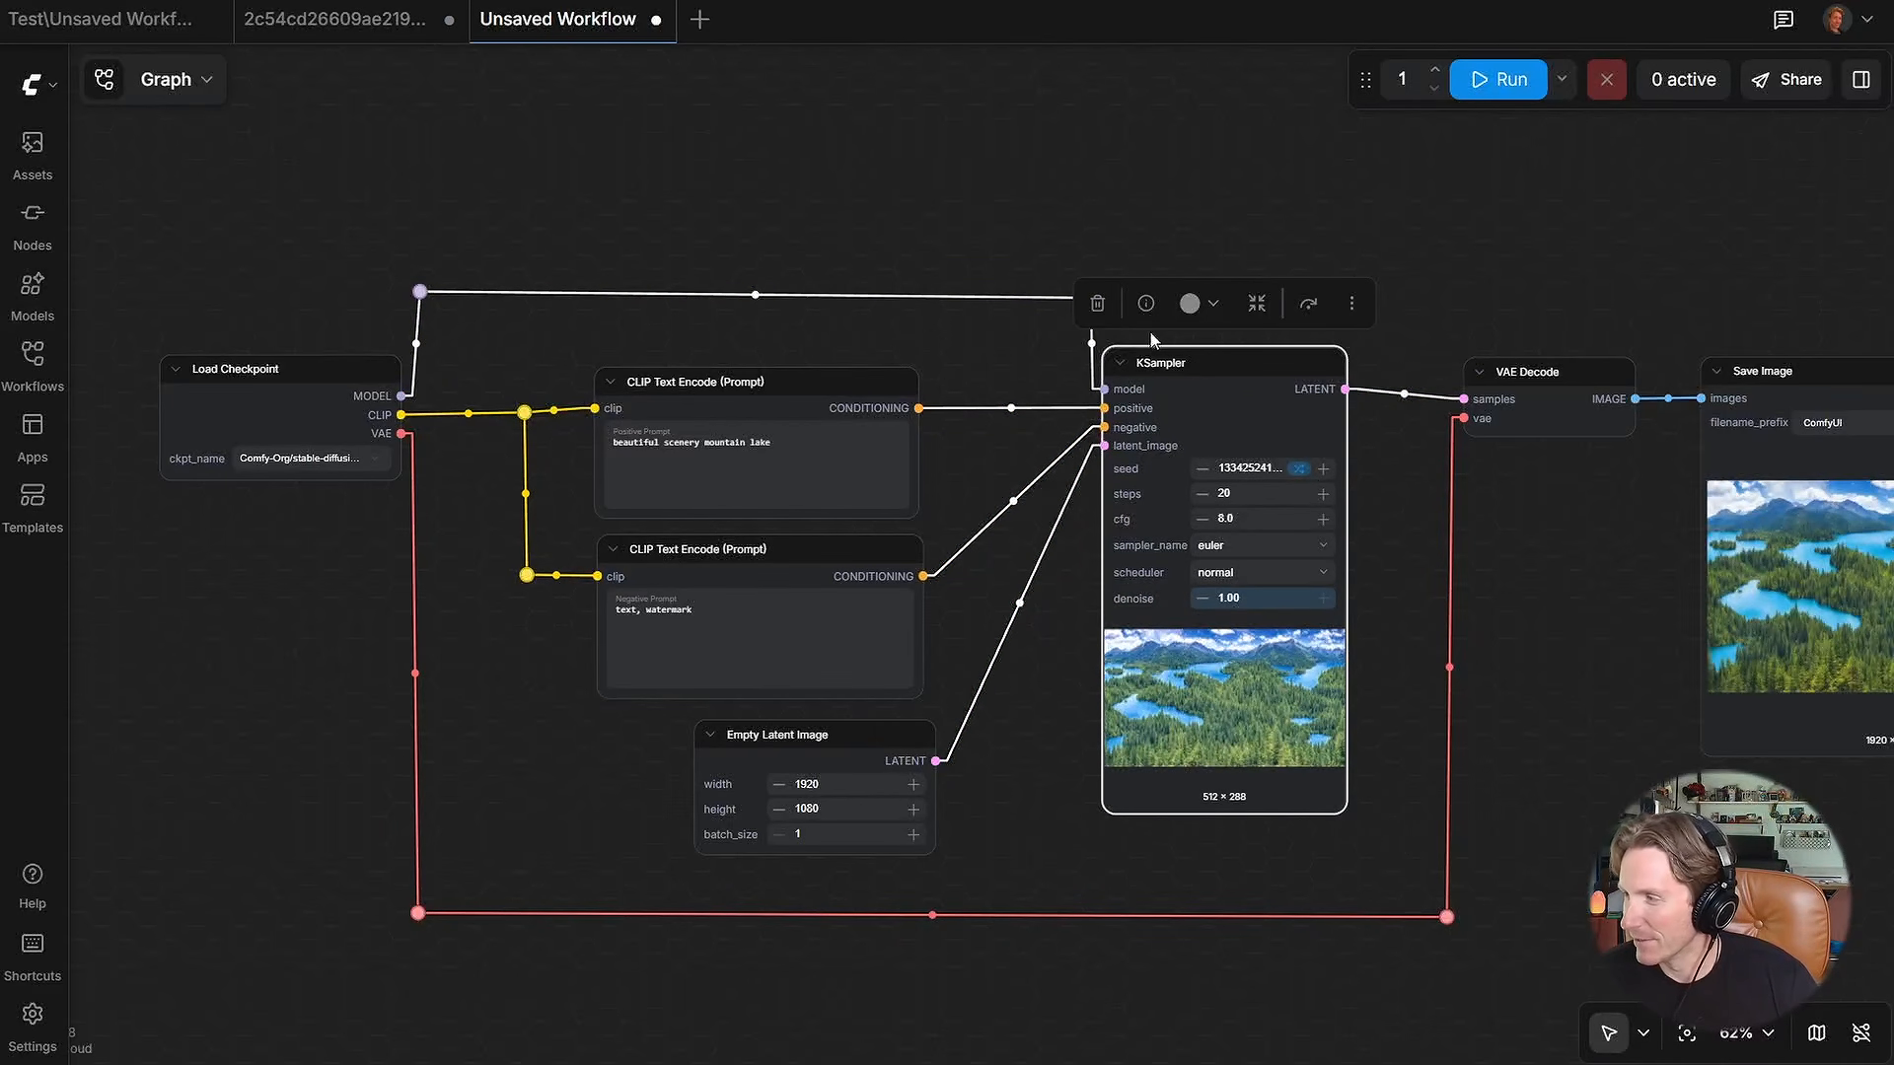
left_click(819, 261)
left_click_drag(415, 293, 404, 295)
left_click(1114, 265)
scroll(1320, 314, "down", 2)
left_click_drag(1480, 304, 1291, 300)
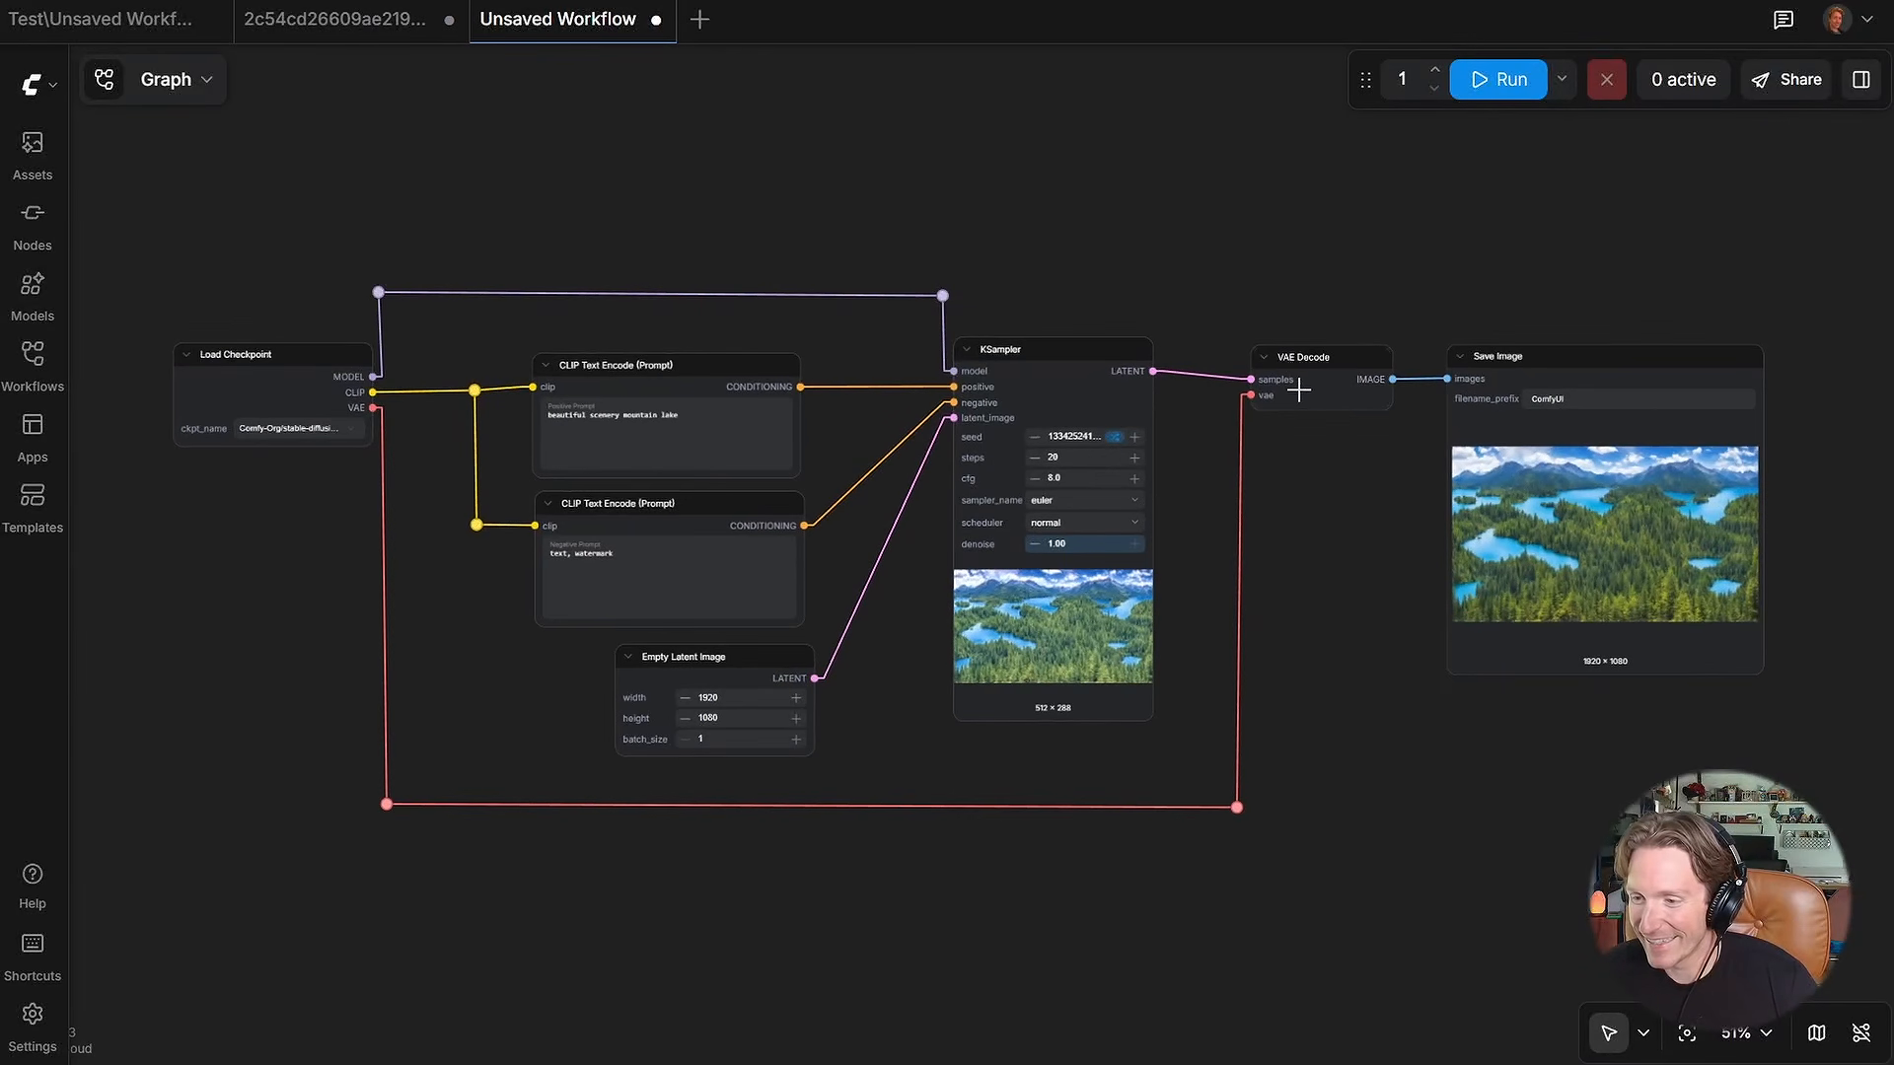
left_click_drag(1305, 389, 1306, 380)
left_click_drag(1560, 375, 1573, 366)
scroll(1388, 512, "down", 1)
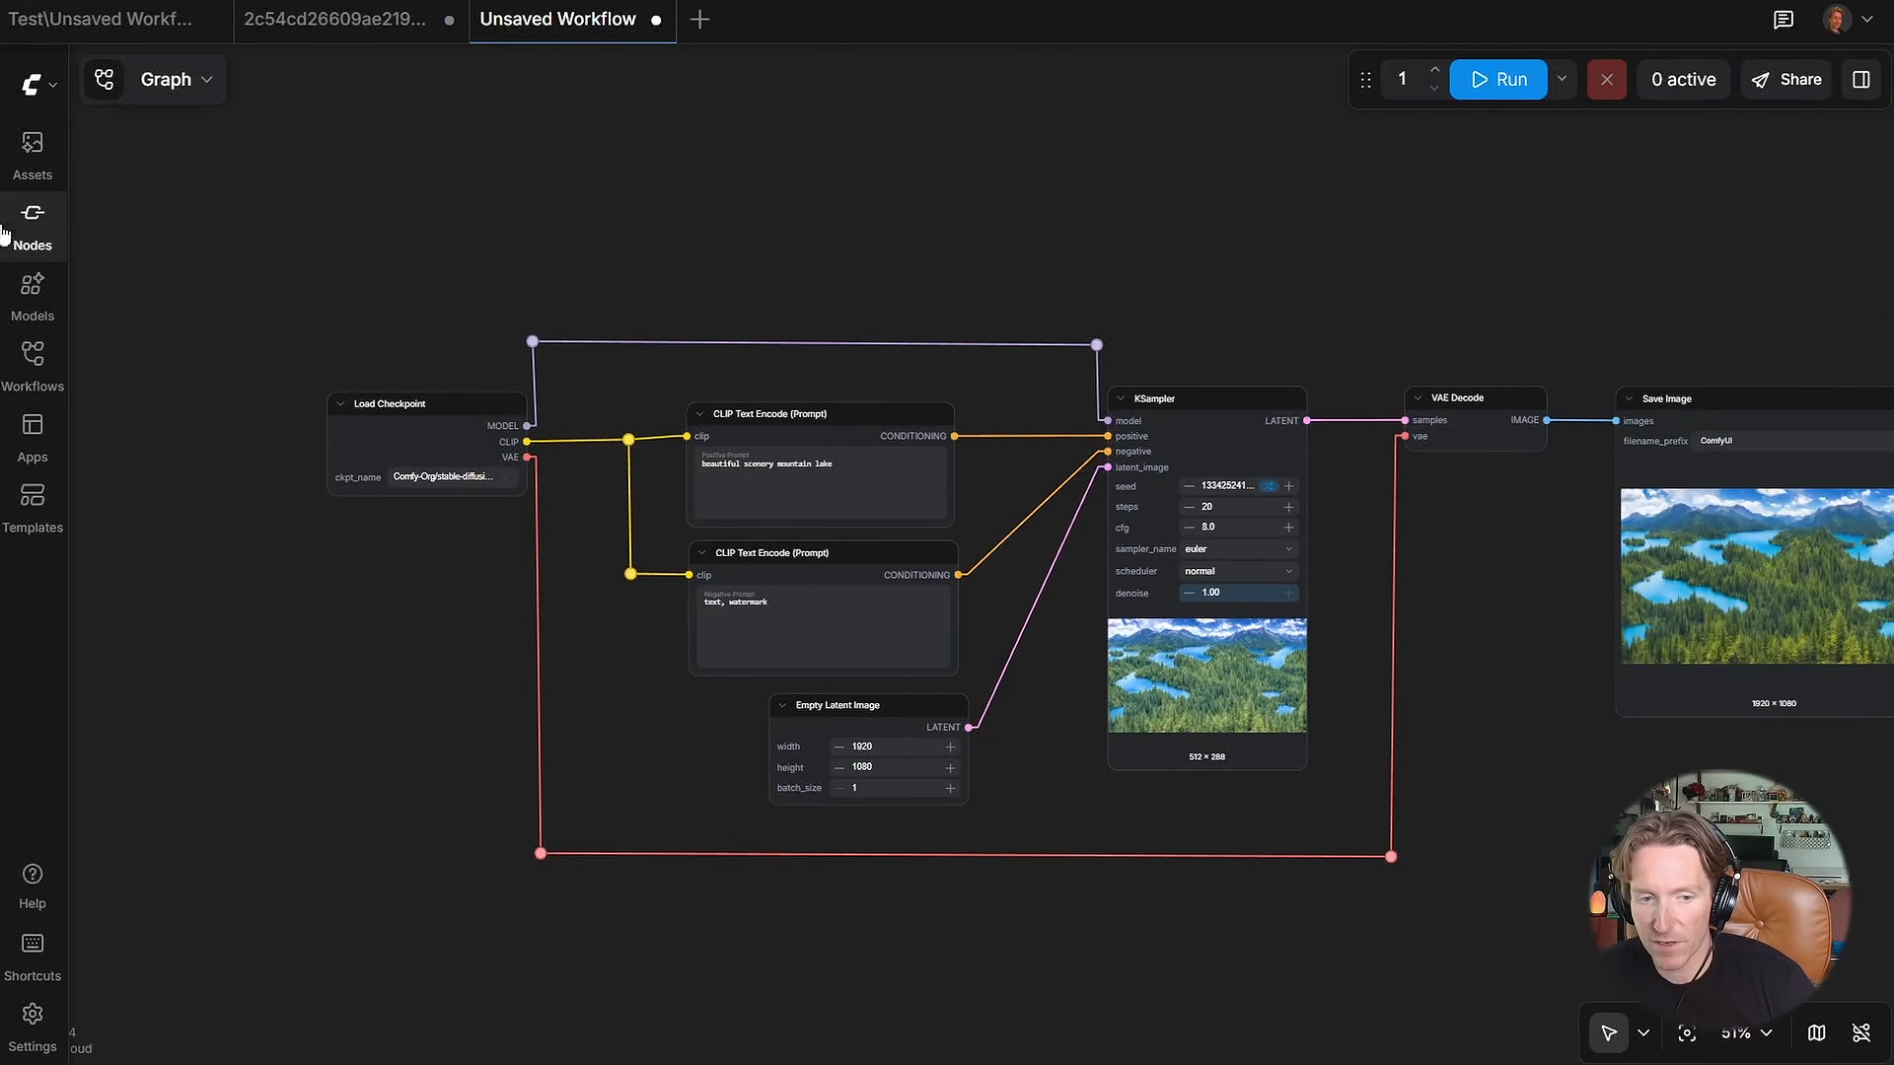
Step: Check the node library's bookmarked nodes for GetNode and SetNode
left_click(35, 225)
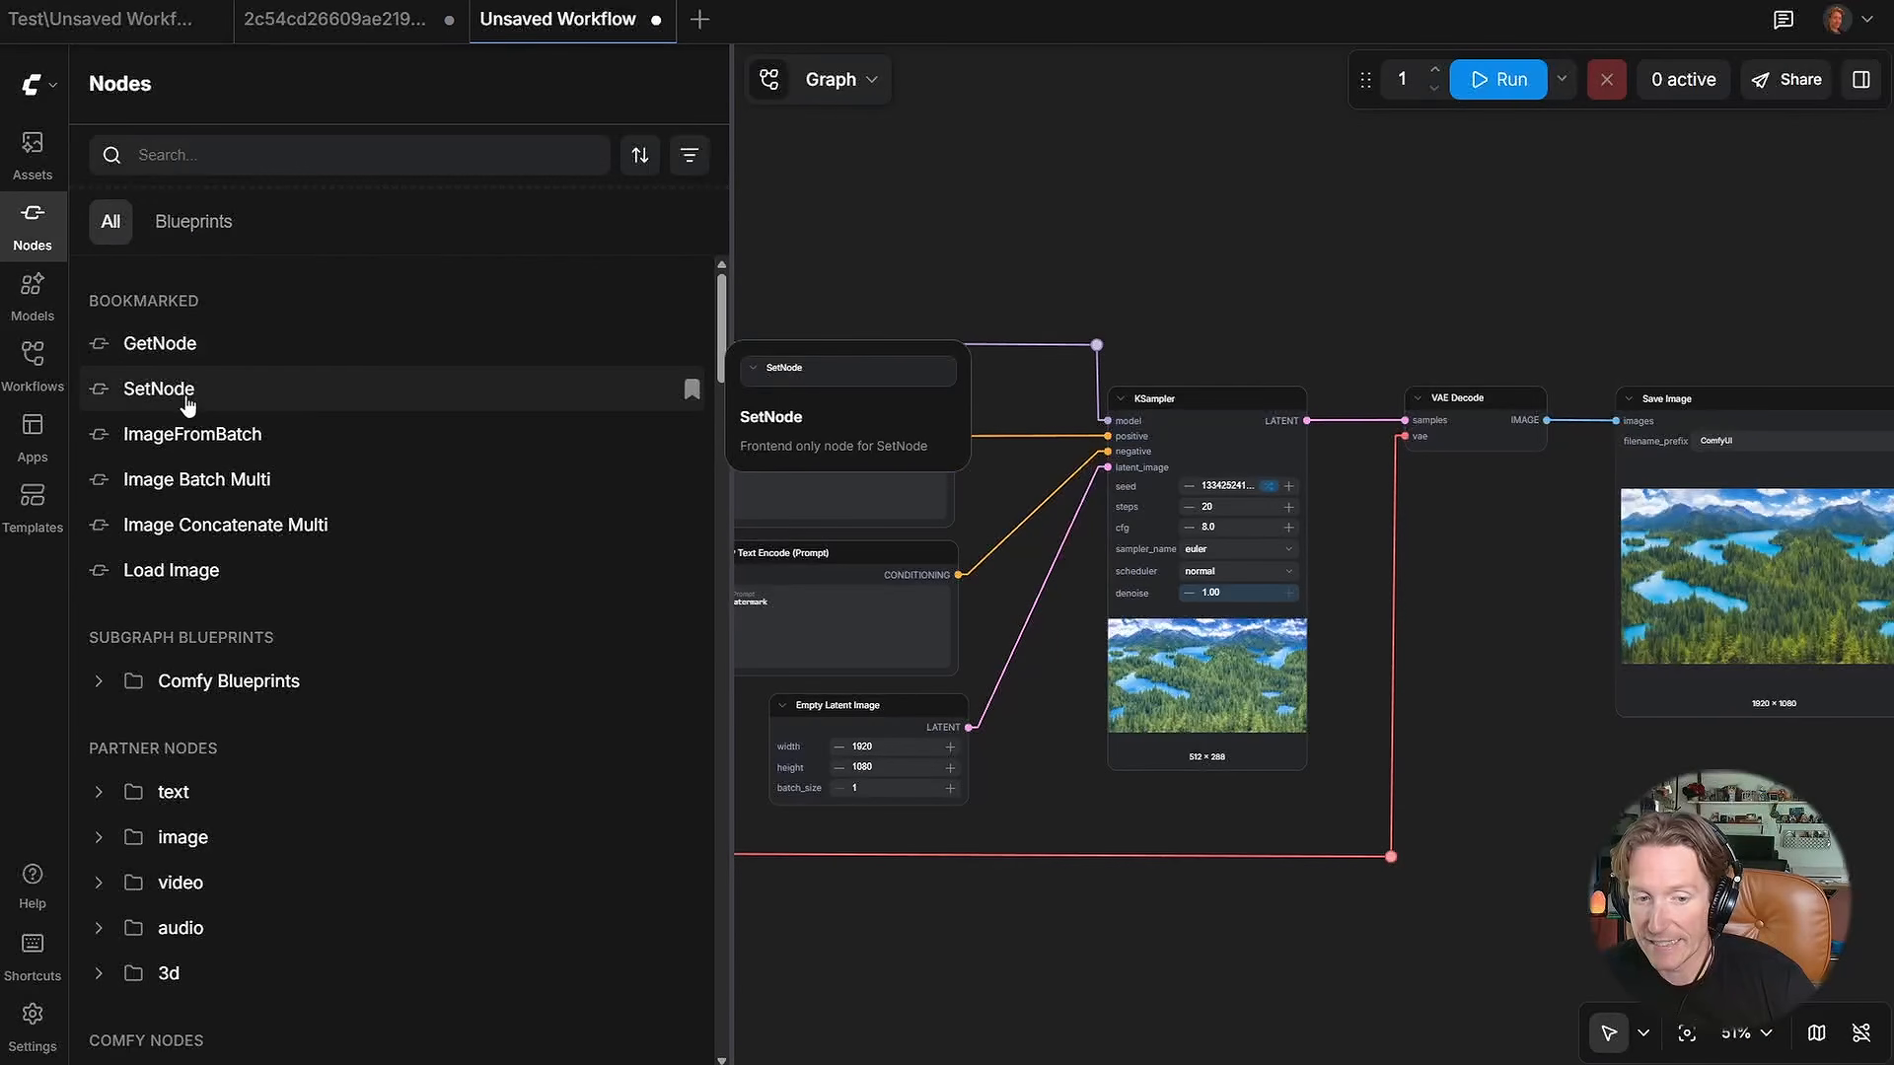
left_click(33, 232)
Step: Straighten the MODEL reroute above Load Checkpoint and move Load Checkpoint much farther away from the prompt nodes
scroll(678, 251, "up", 1)
left_click_drag(518, 347, 525, 350)
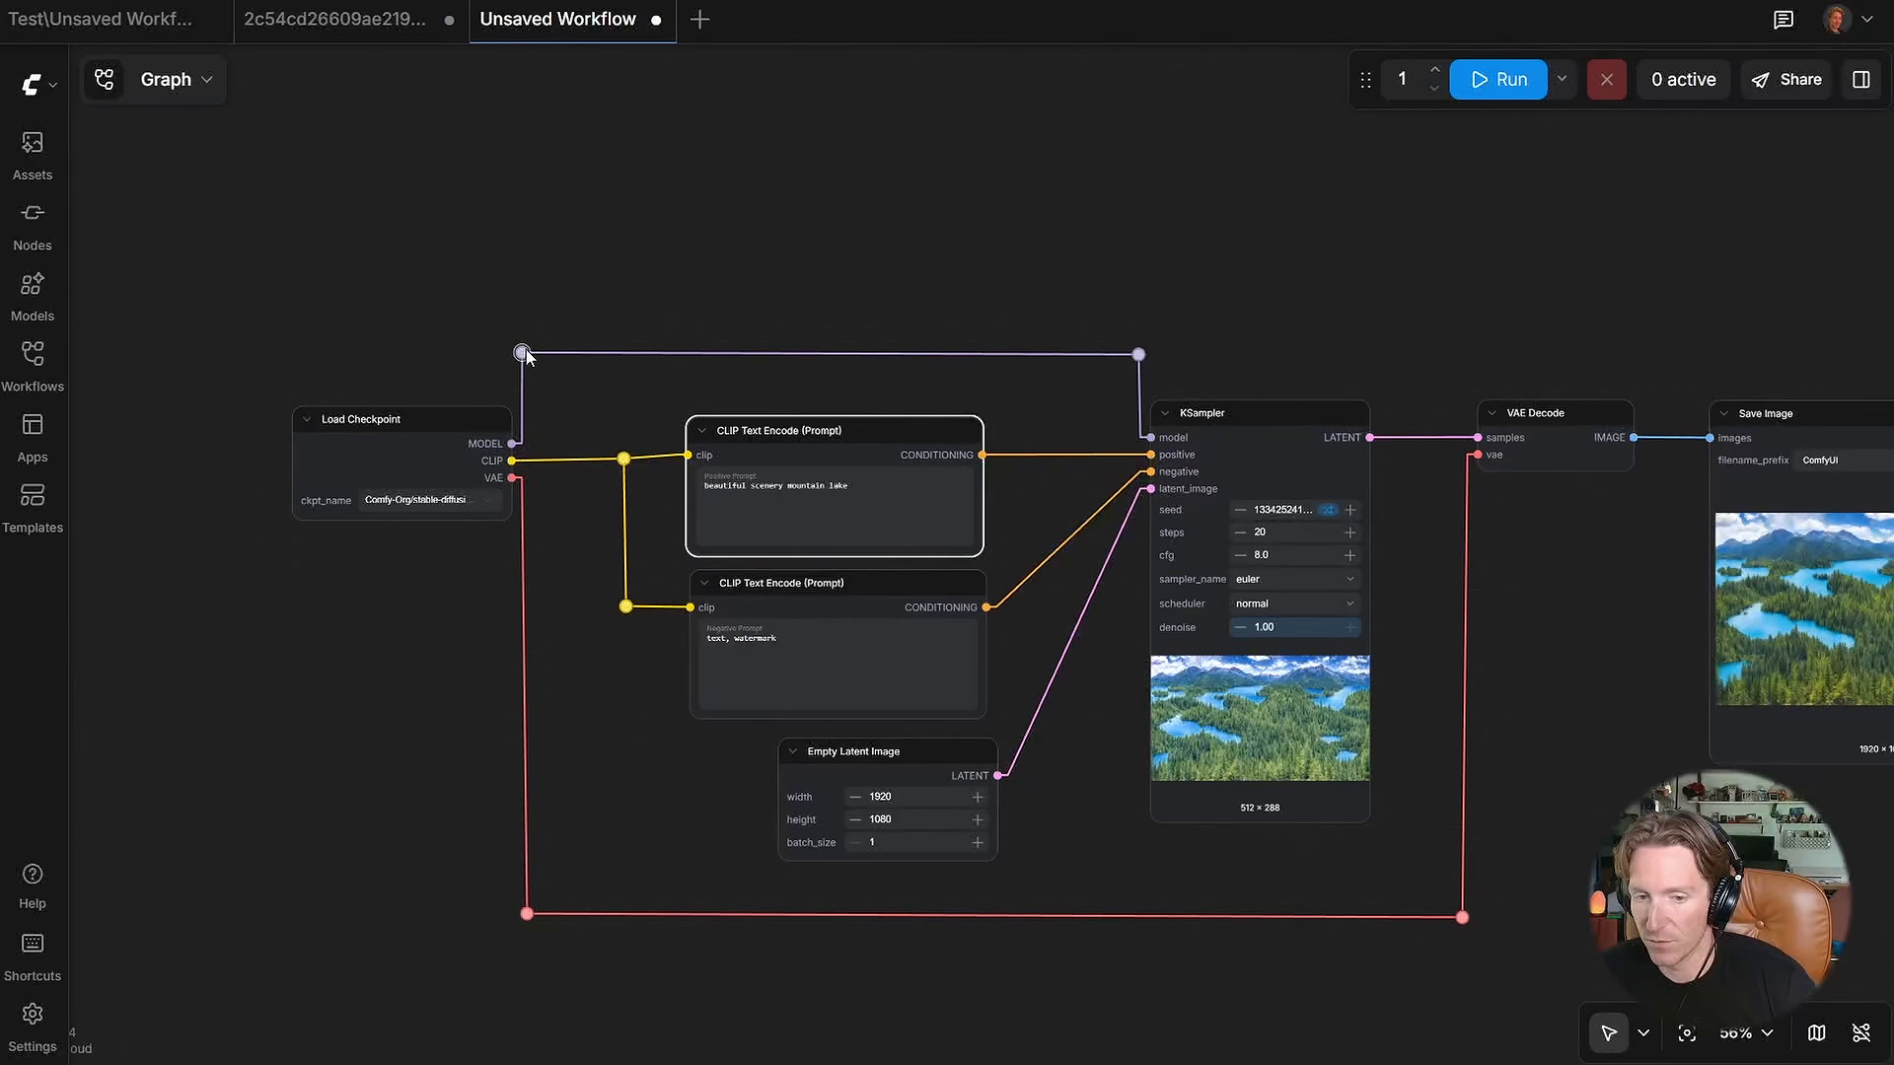
left_click_drag(767, 221, 1098, 287)
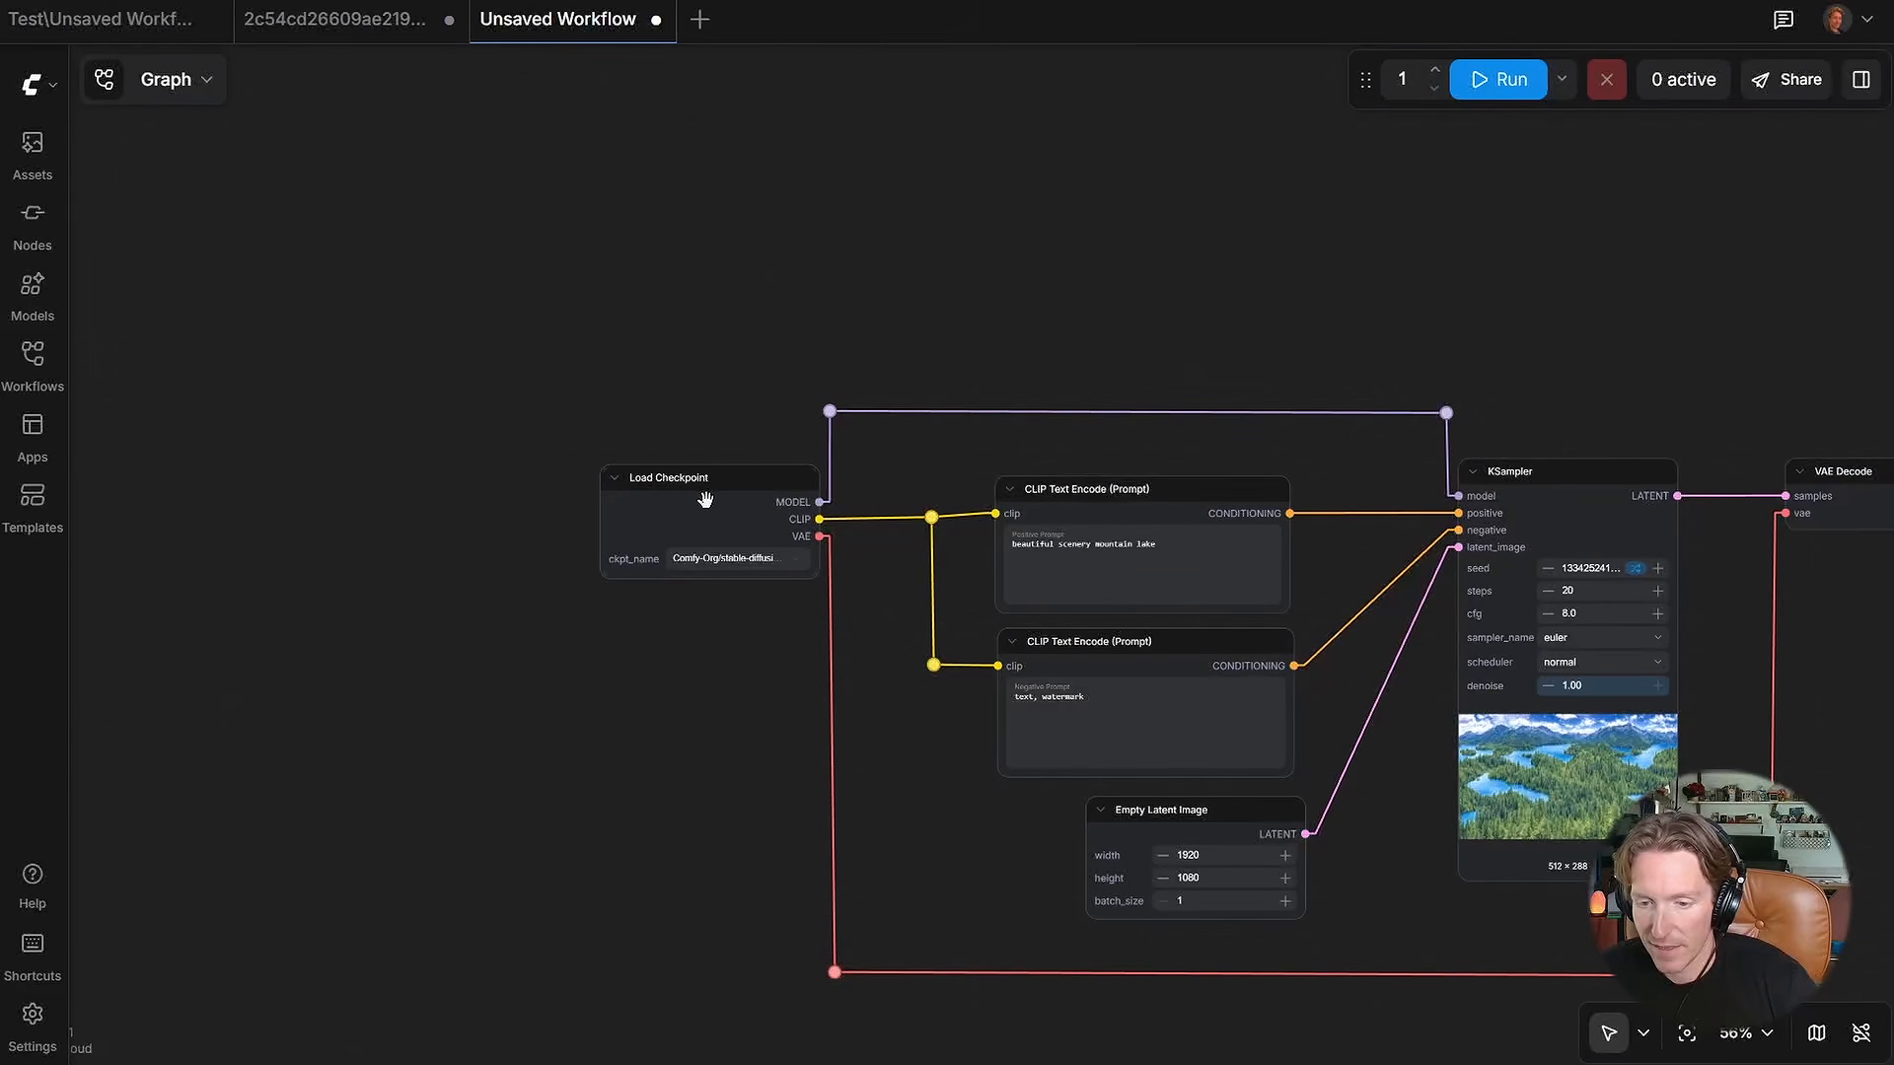
left_click_drag(706, 496, 300, 484)
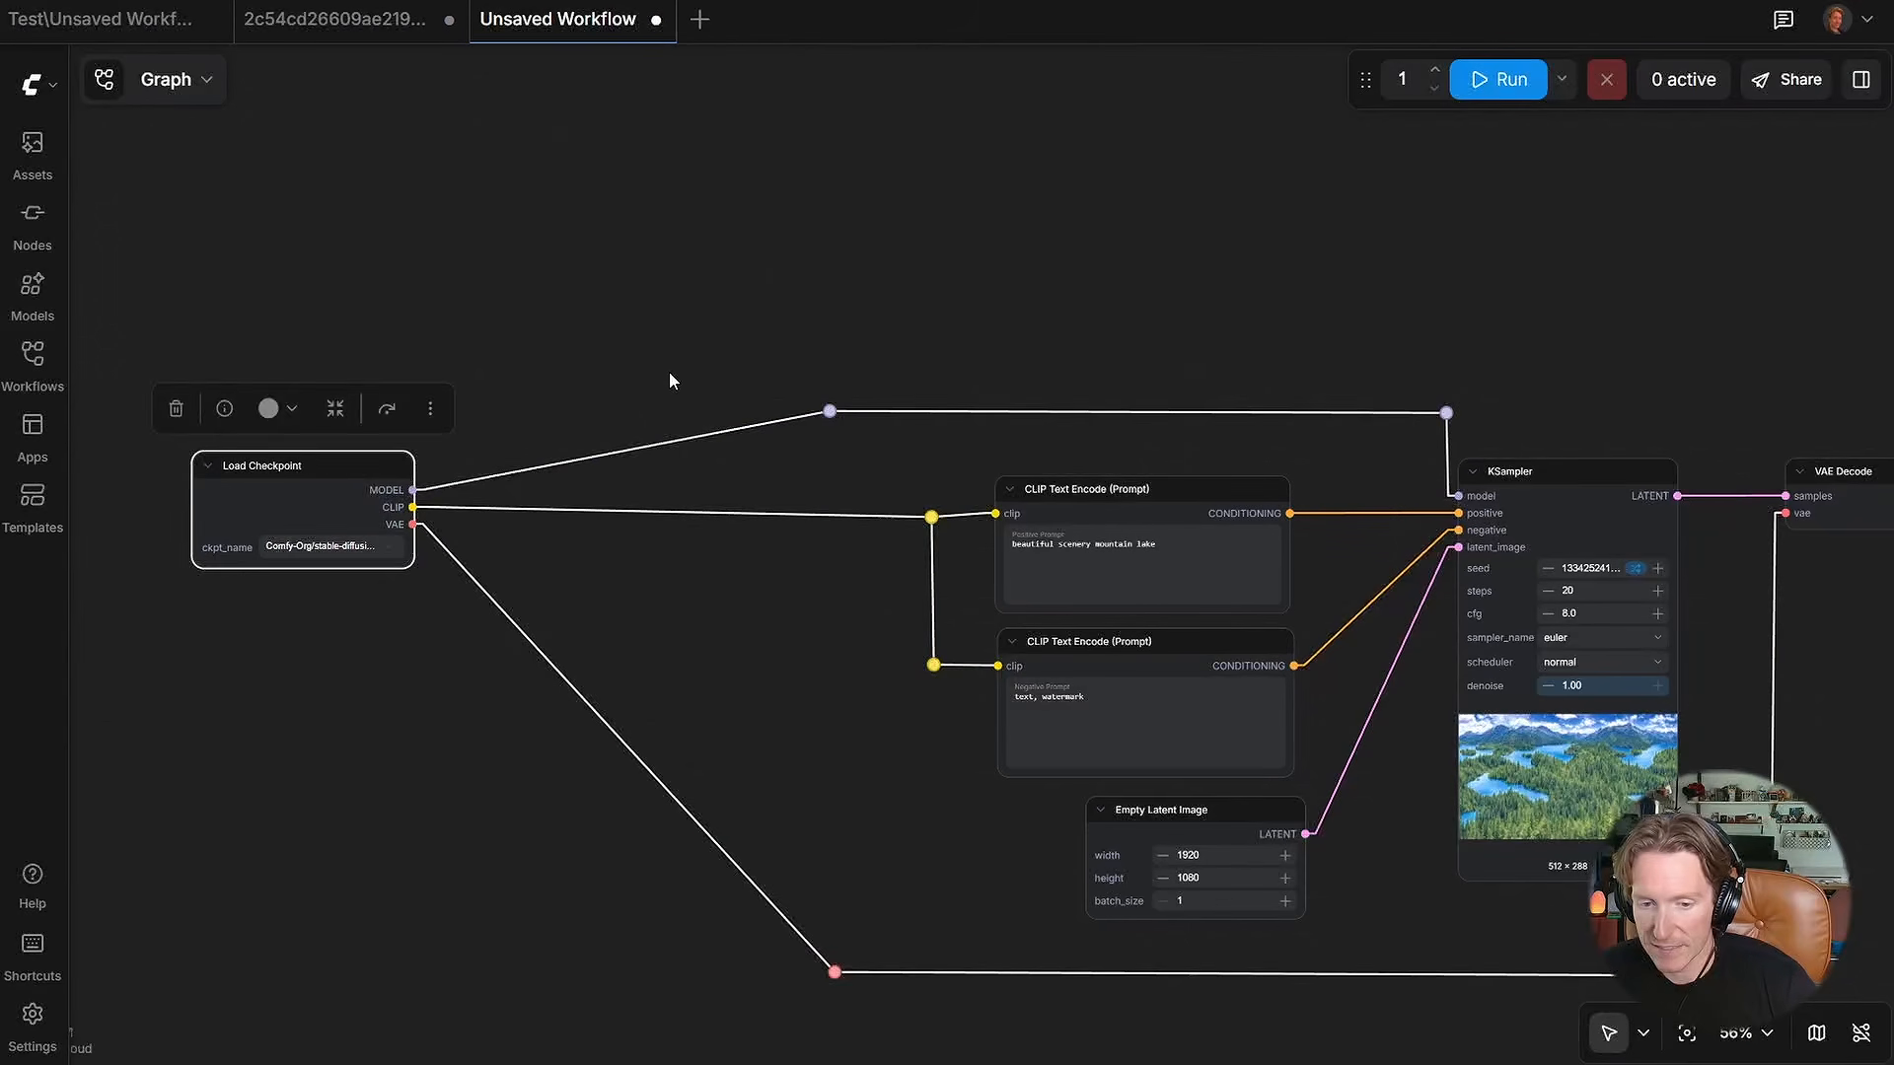
Step: Add a SetNode from Load Checkpoint's MODEL output, searching without the input type filter, and place it above the checkpoint
left_click_drag(413, 490, 541, 306)
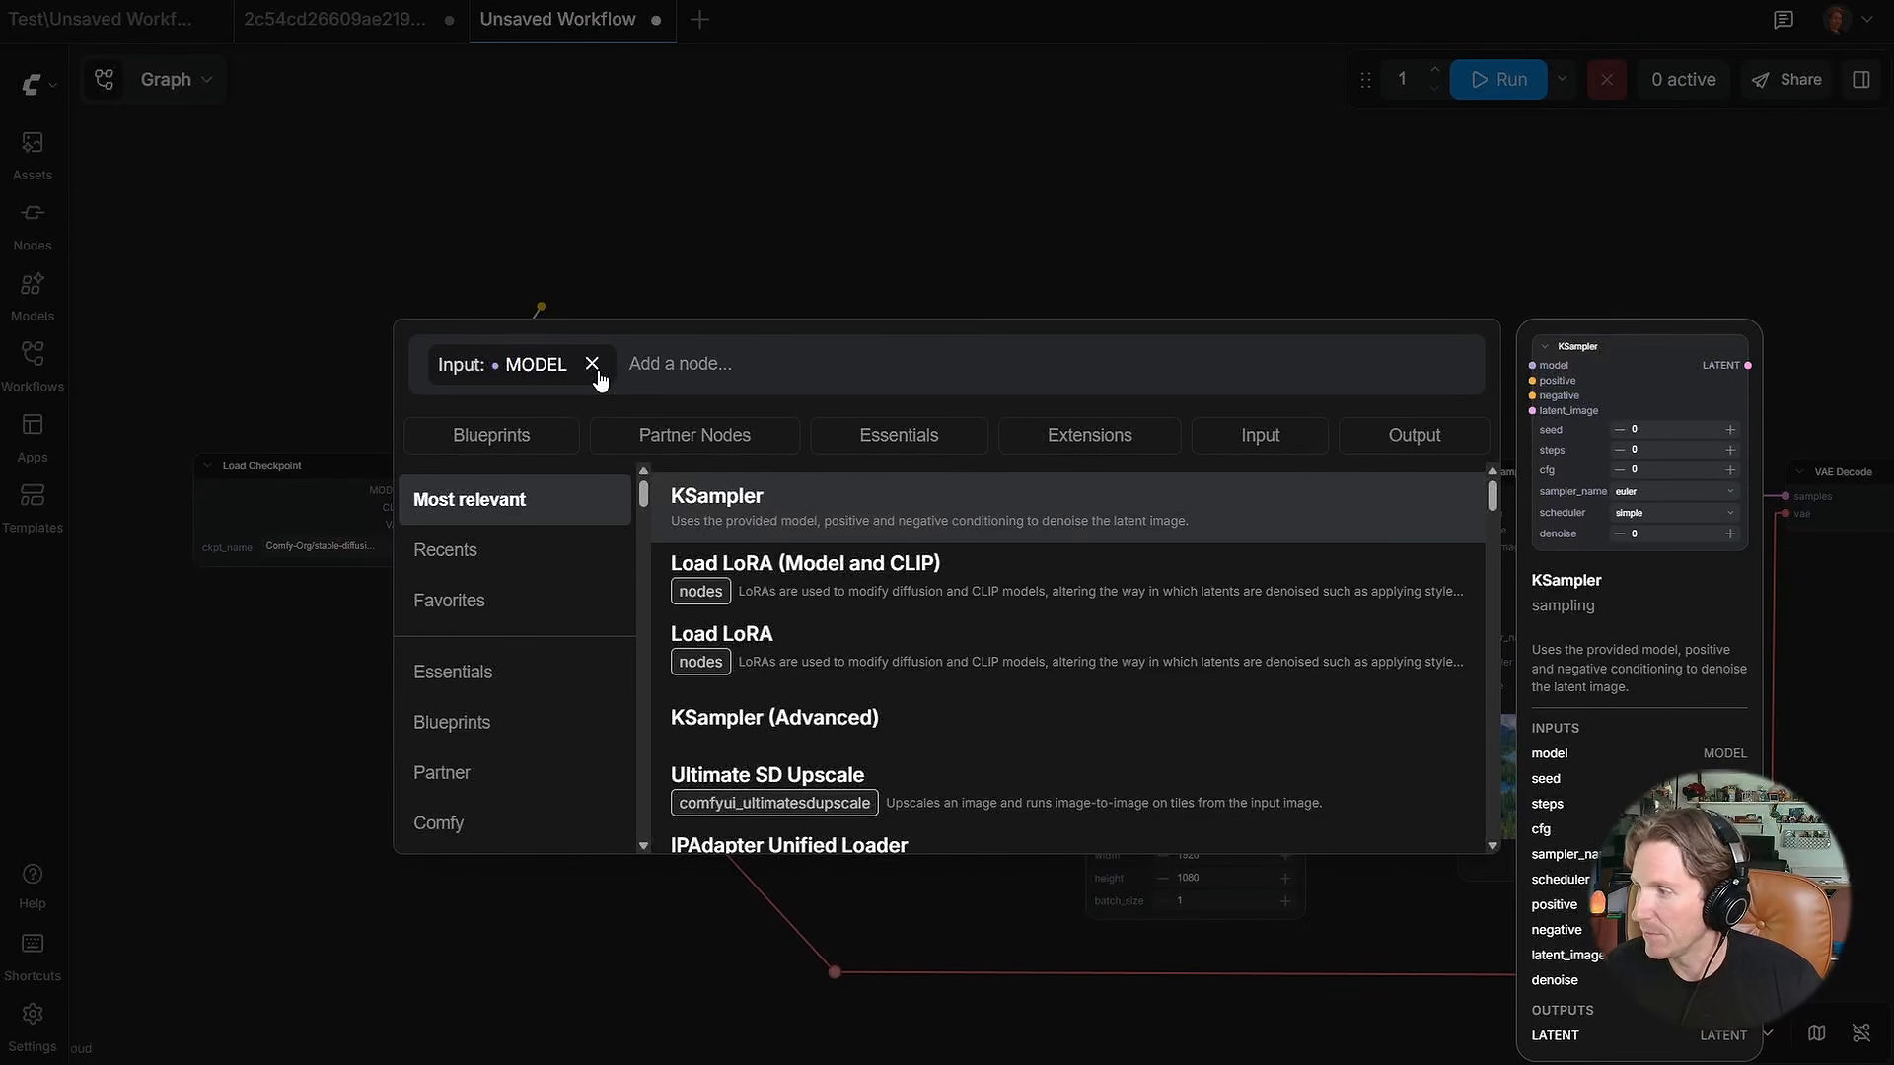
type("set node")
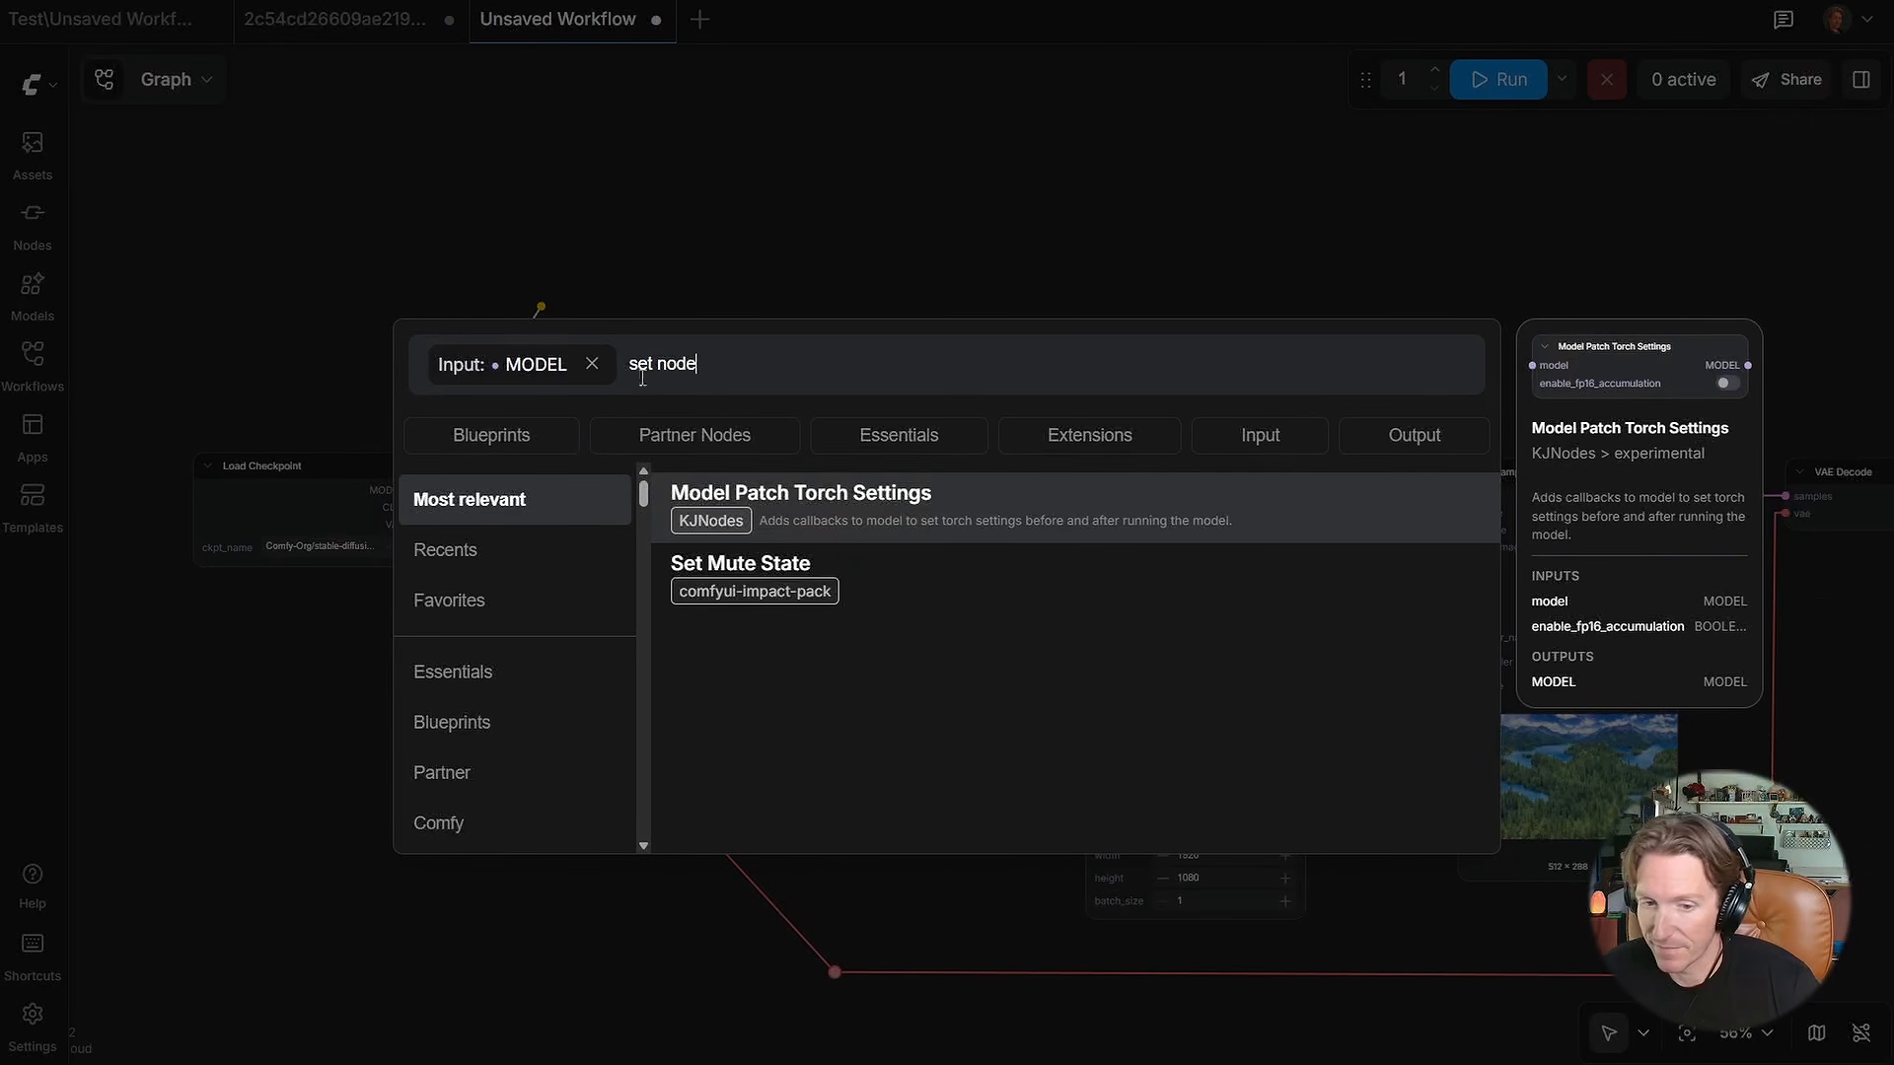
left_click(592, 363)
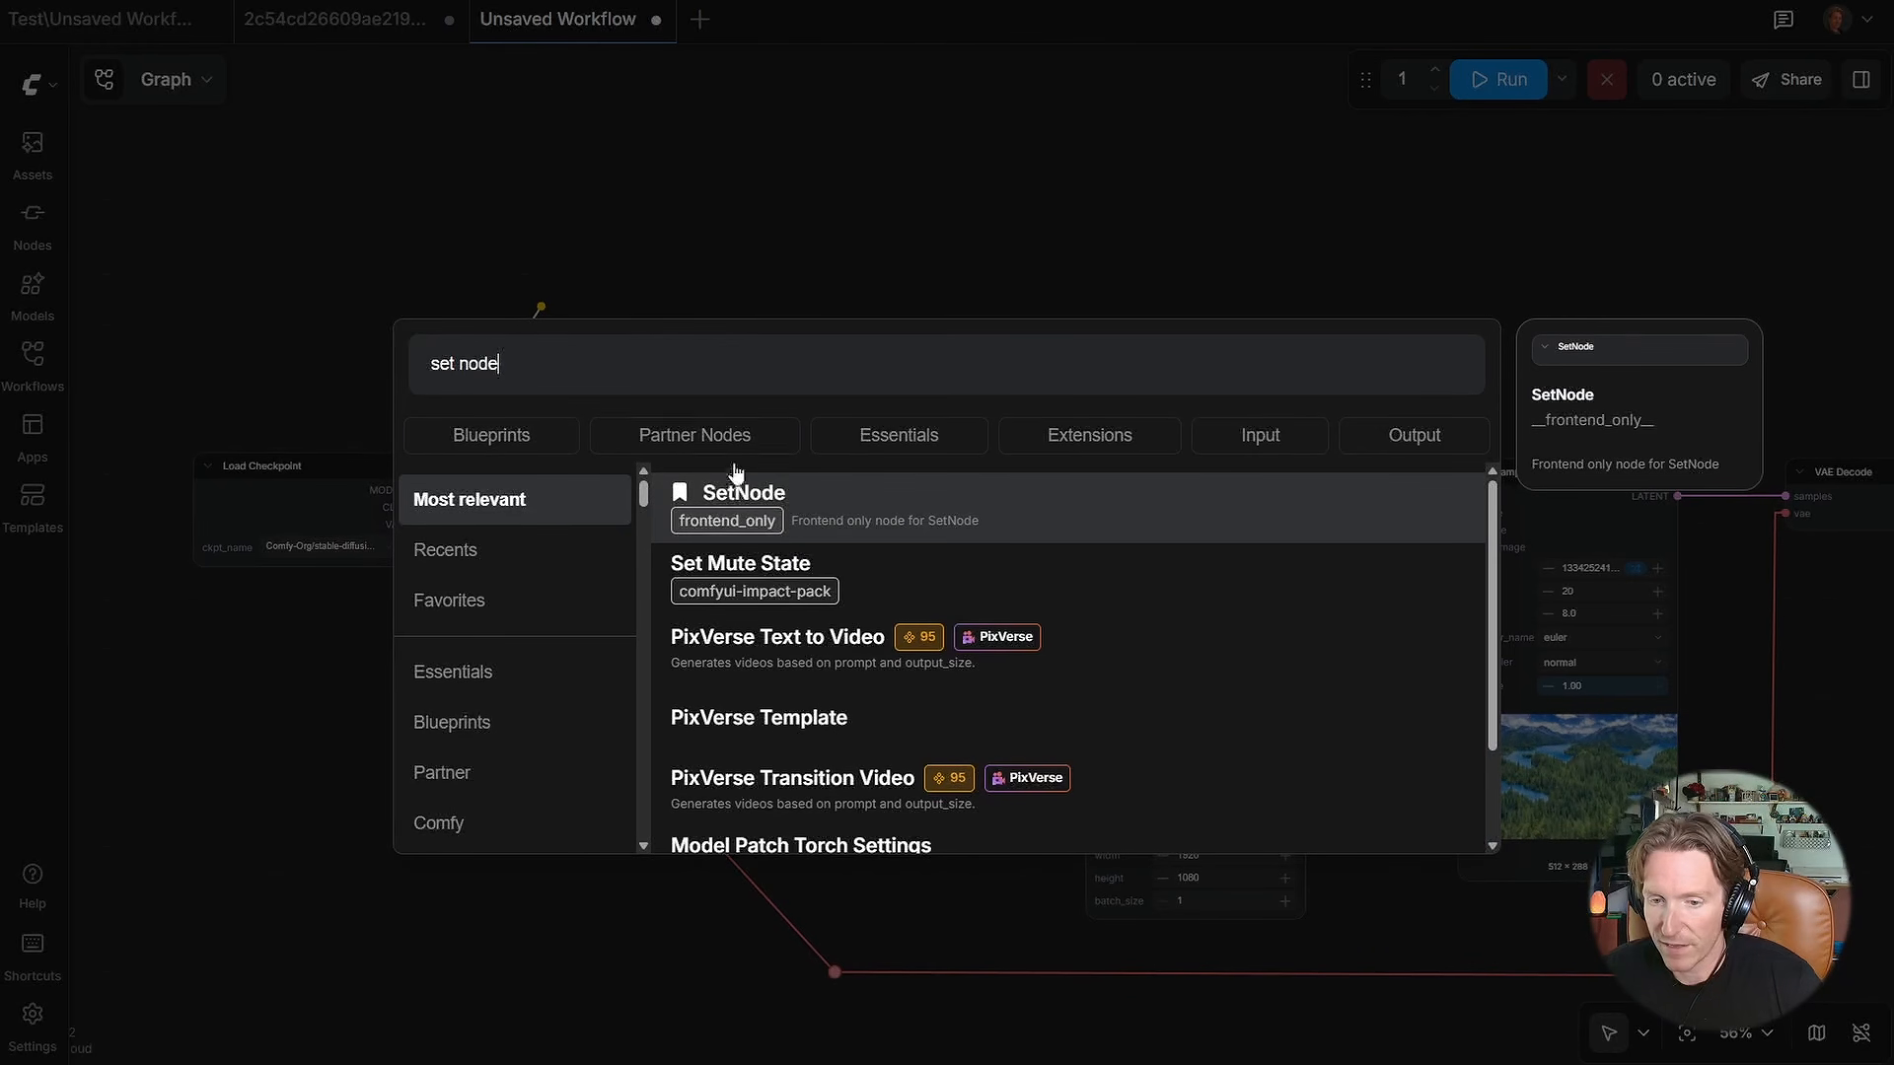
left_click(846, 513)
left_click_drag(720, 339, 577, 283)
Step: Set the SetNode's constant to "model" and collapse the node
scroll(592, 350, "up", 4)
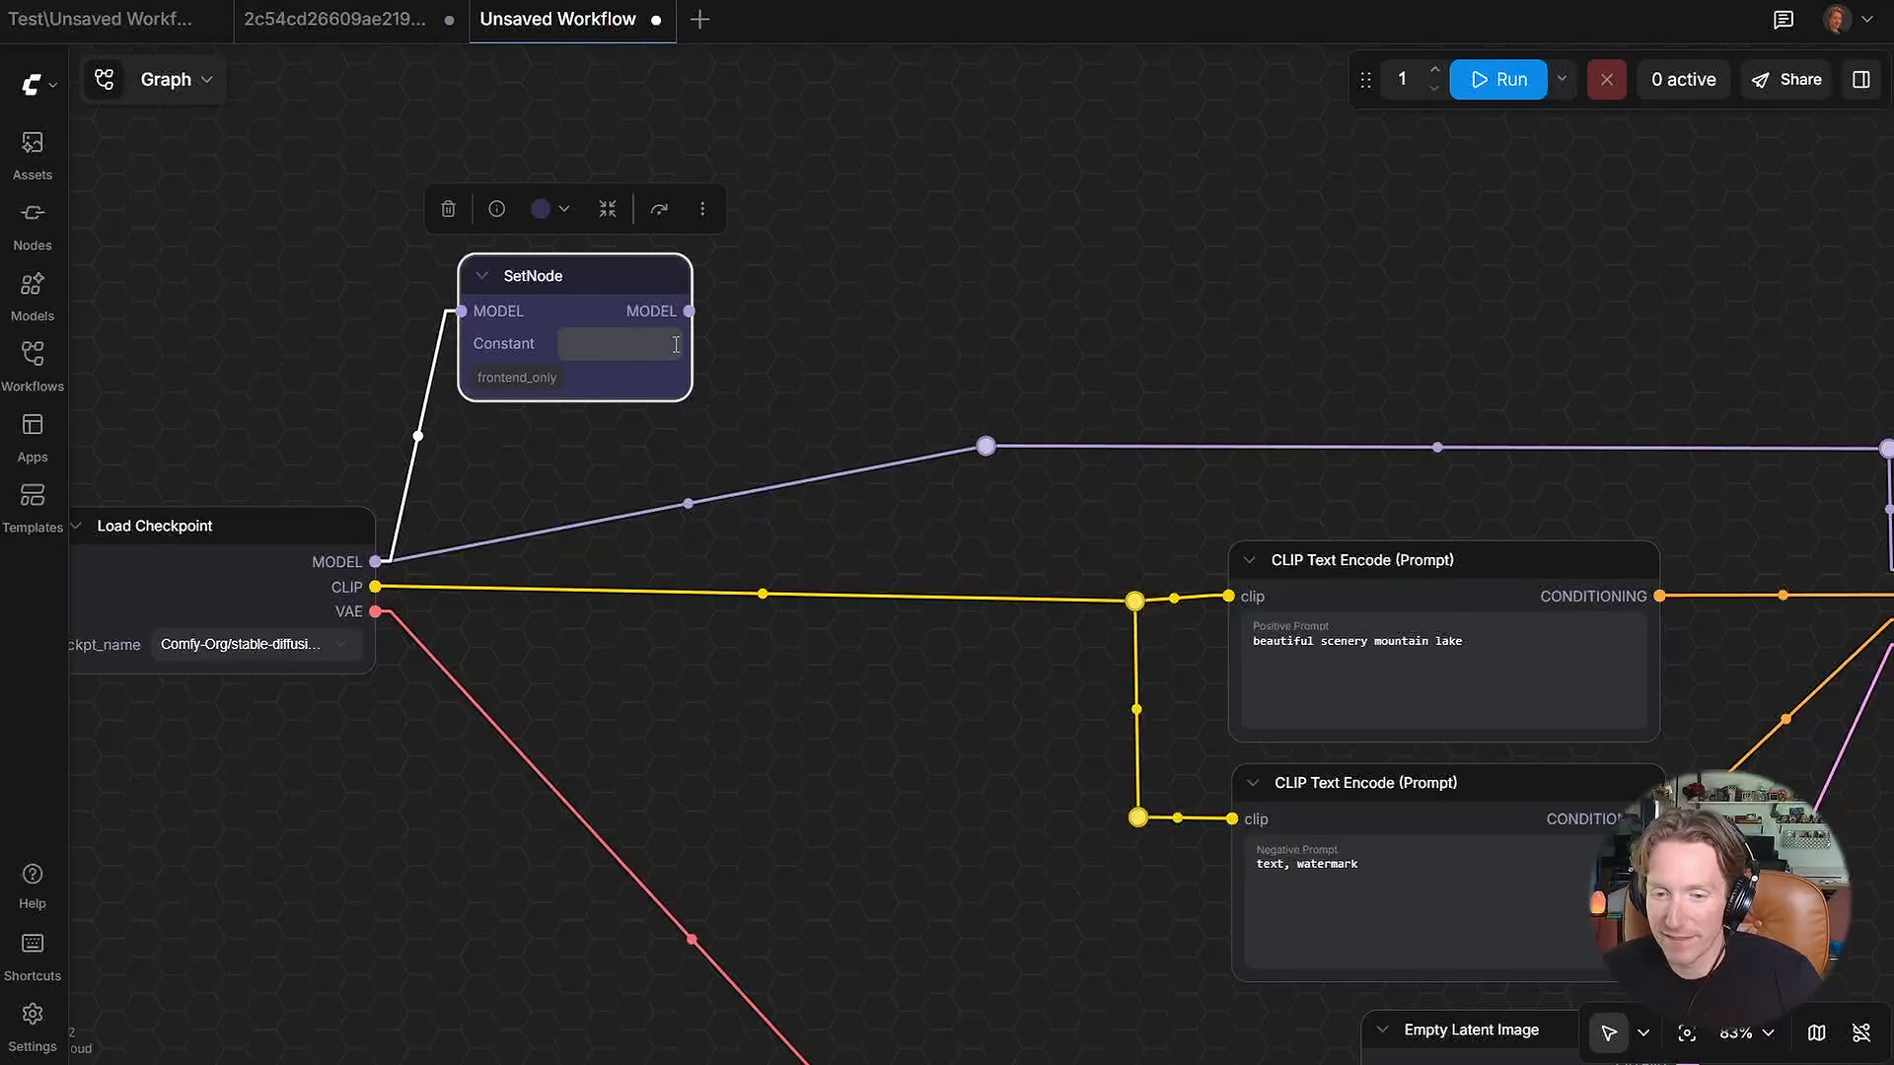
left_click_drag(689, 310, 949, 375)
left_click(738, 364)
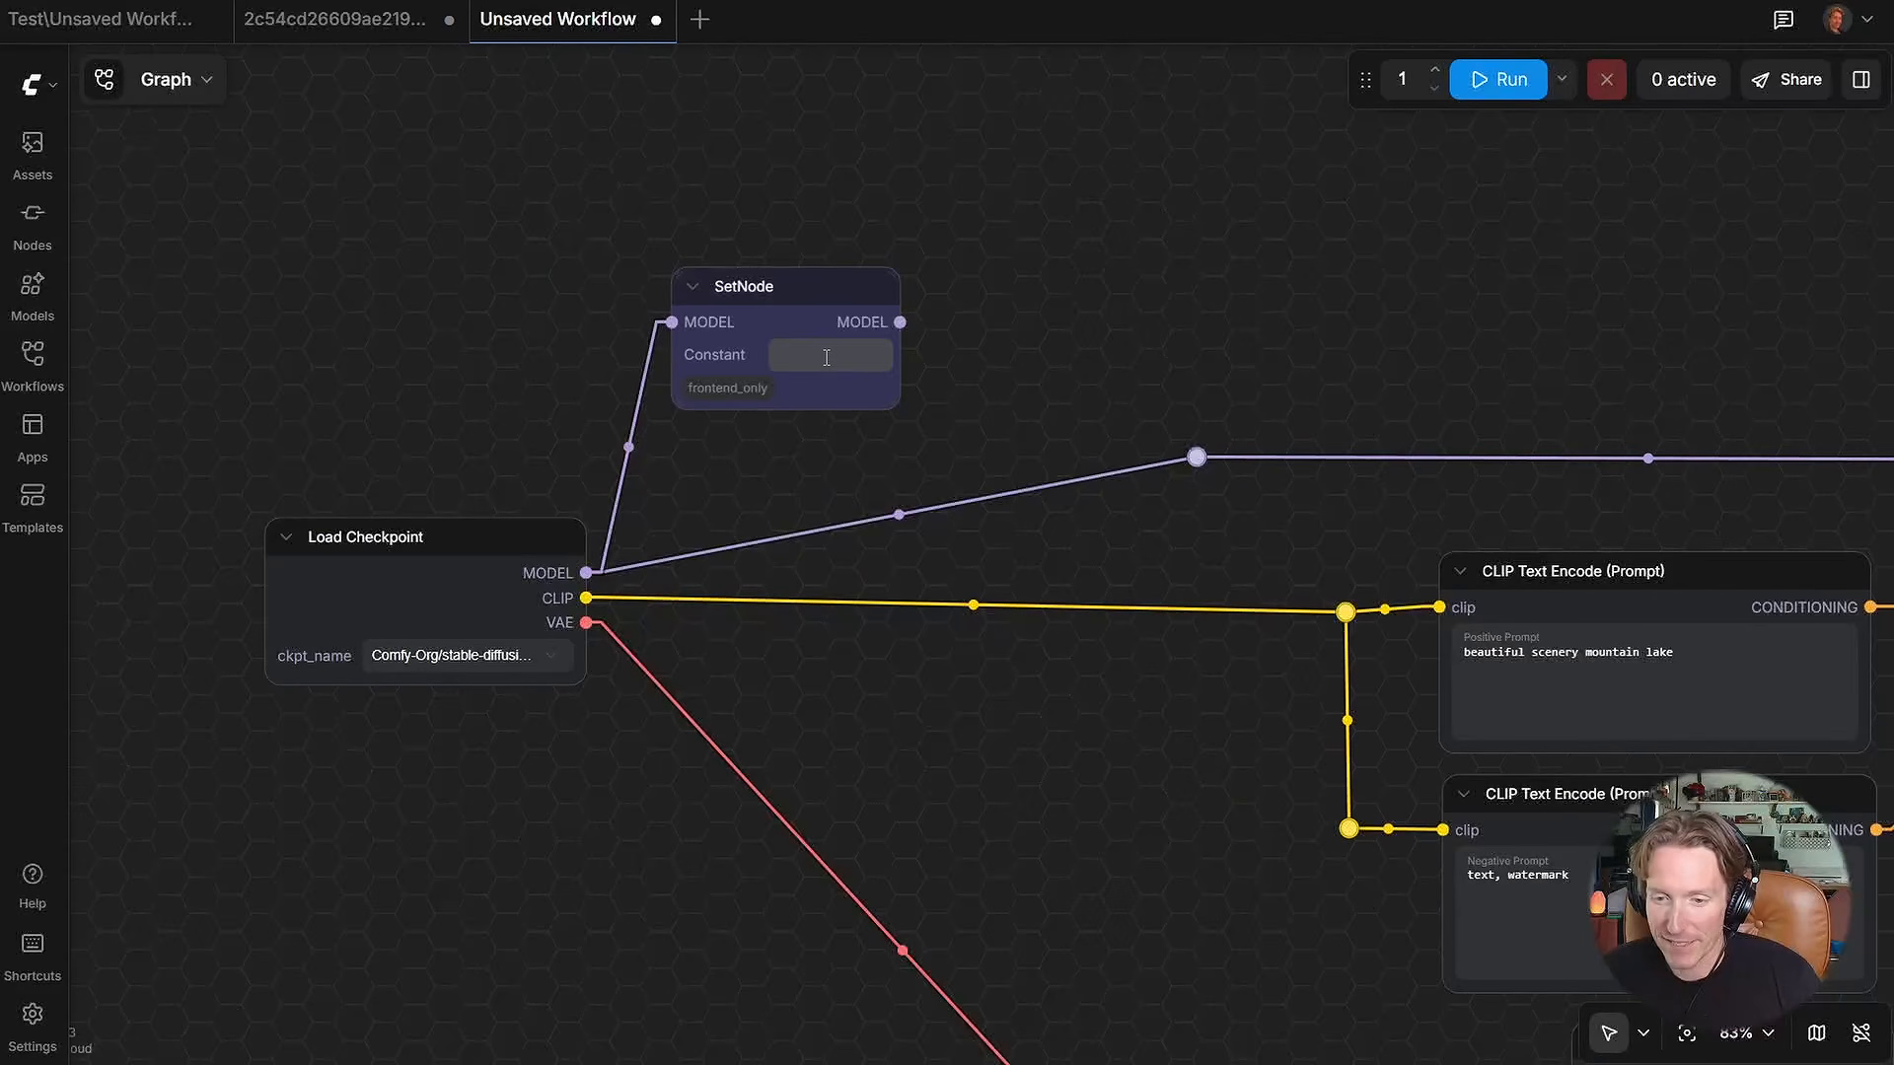
left_click(827, 357)
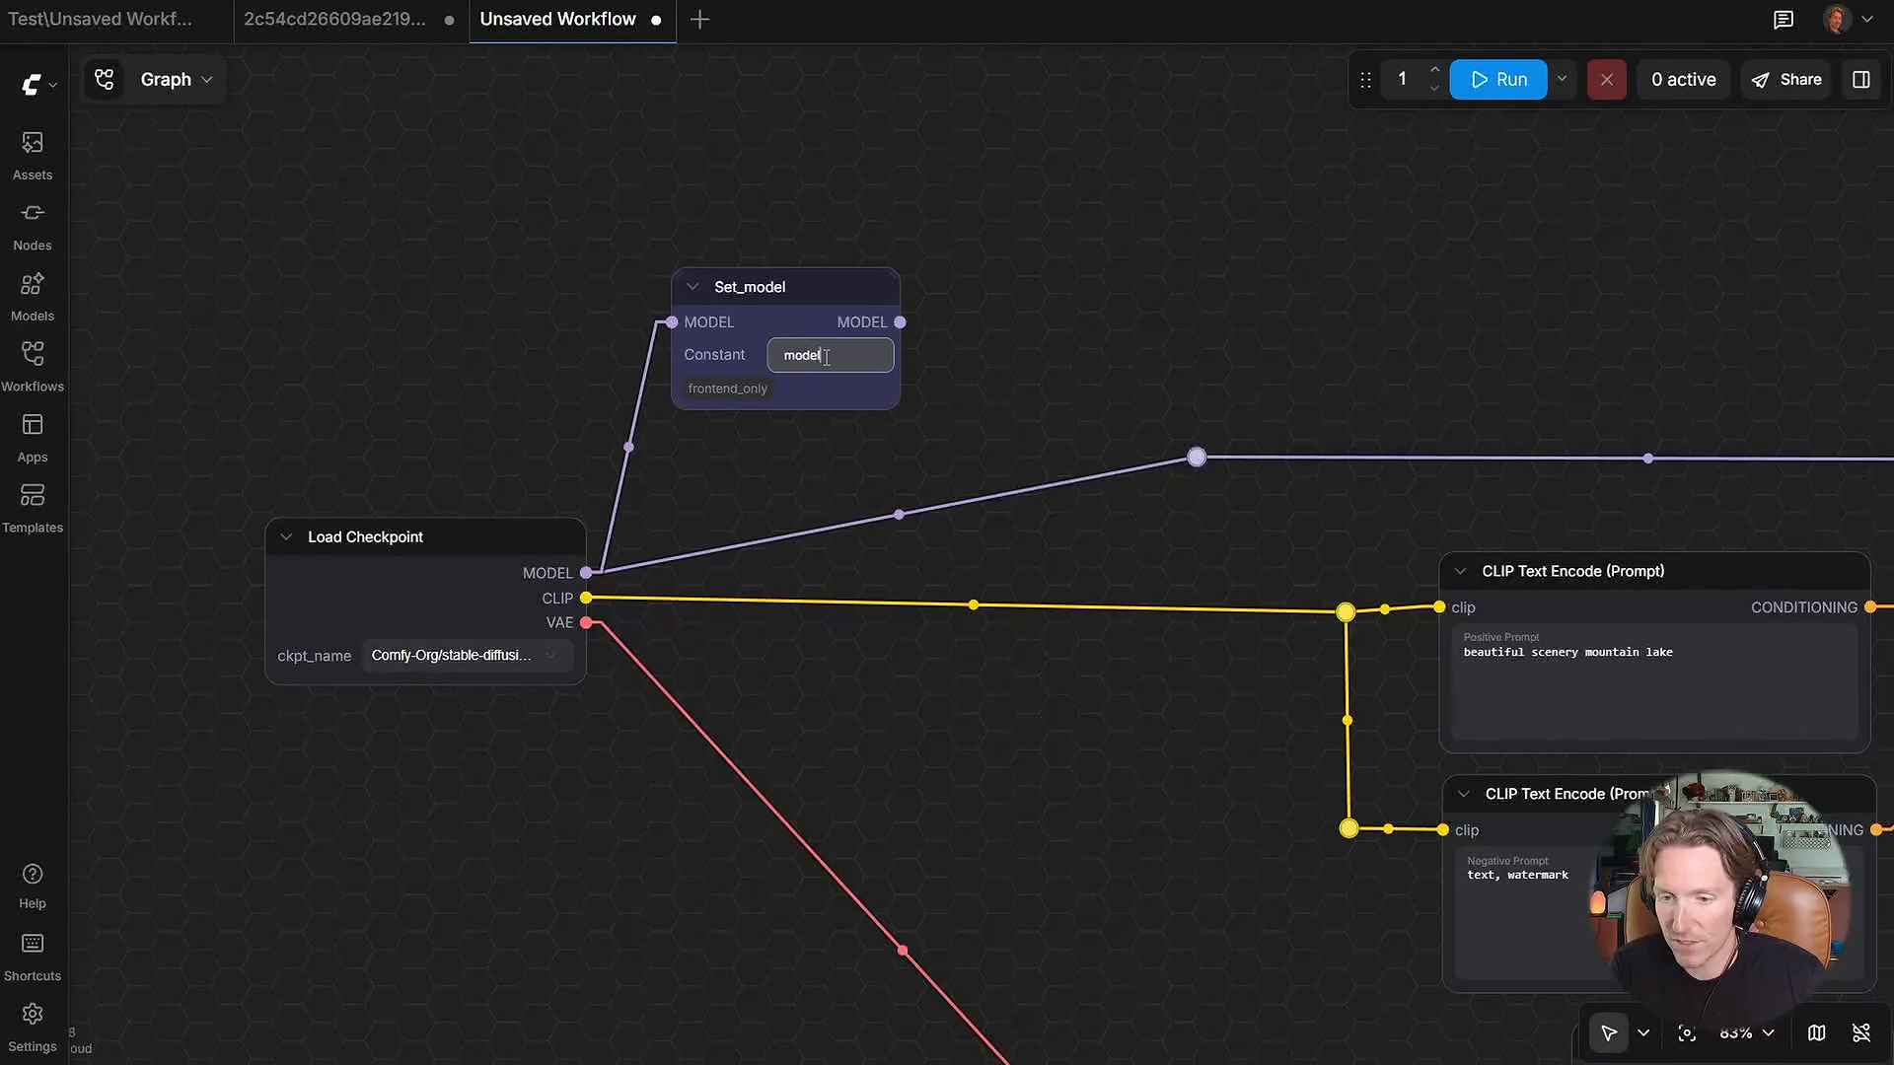
left_click(1057, 318)
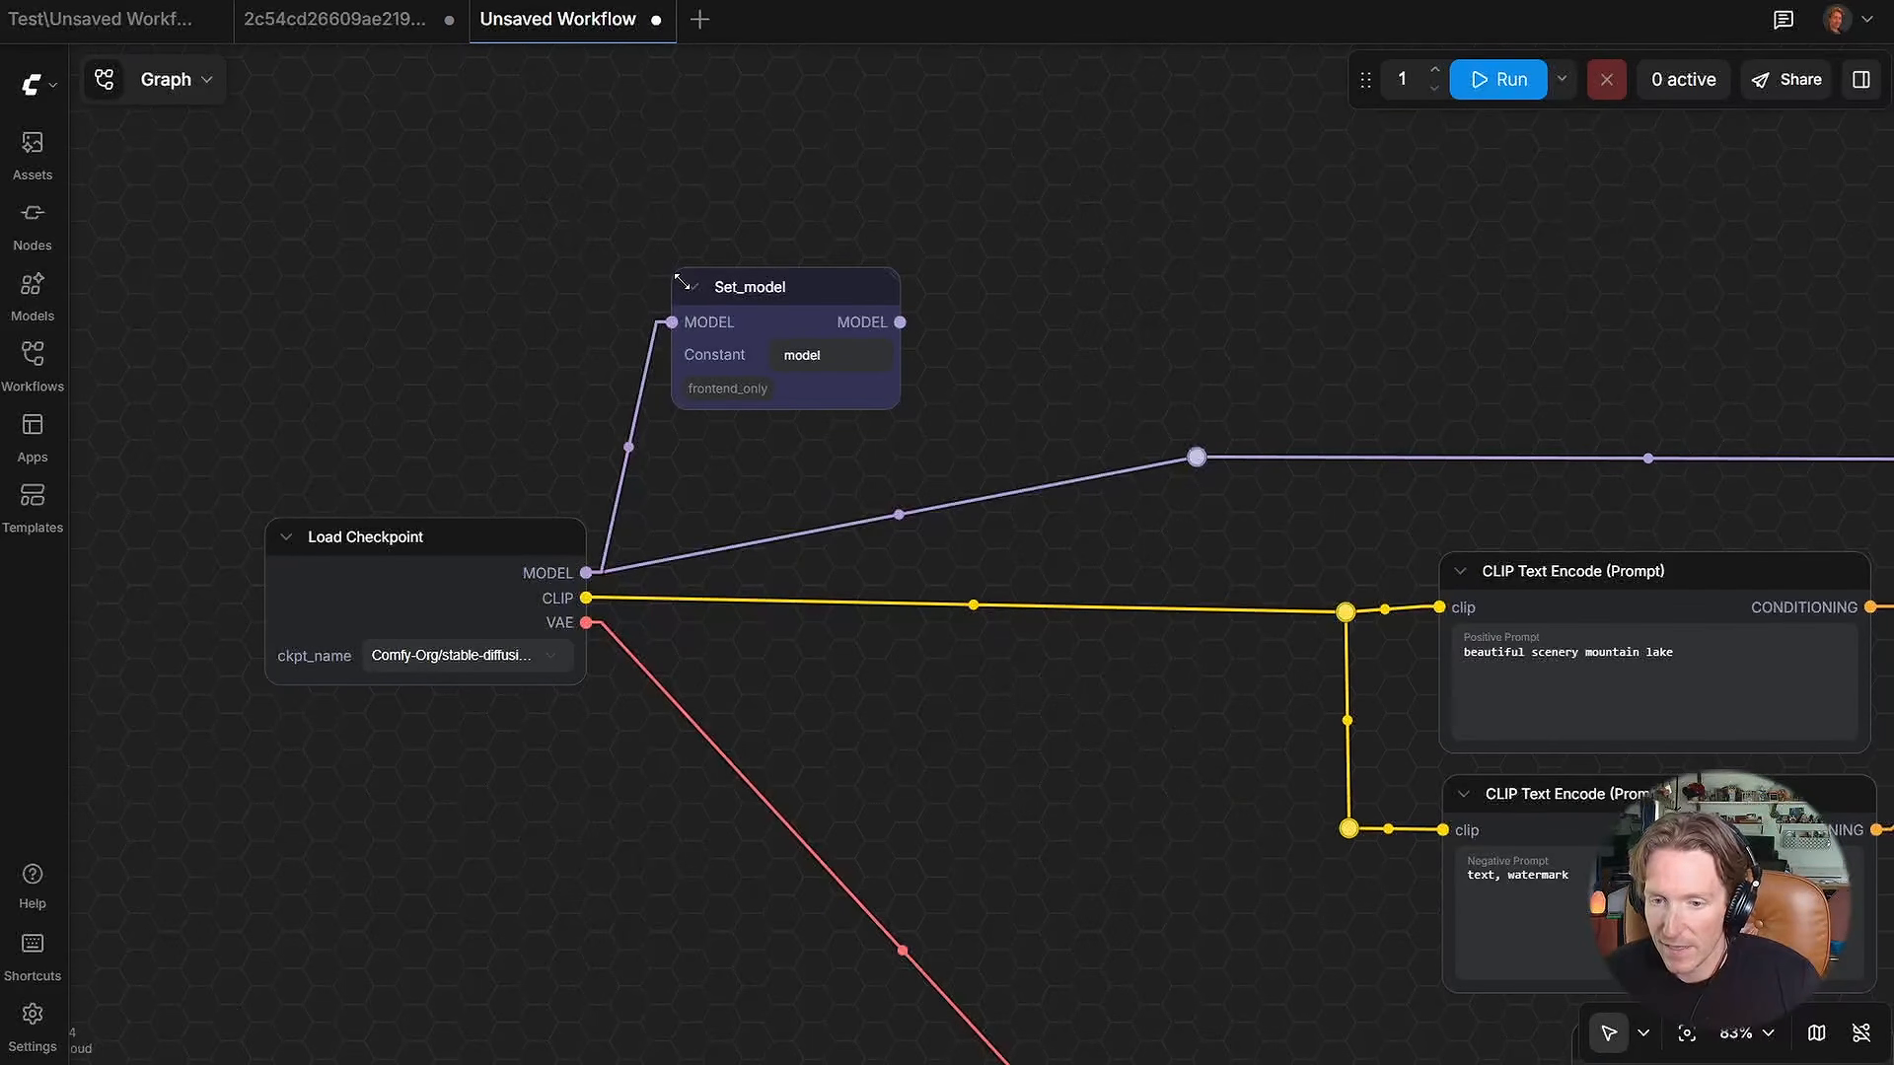
scroll(681, 282, "up", 2)
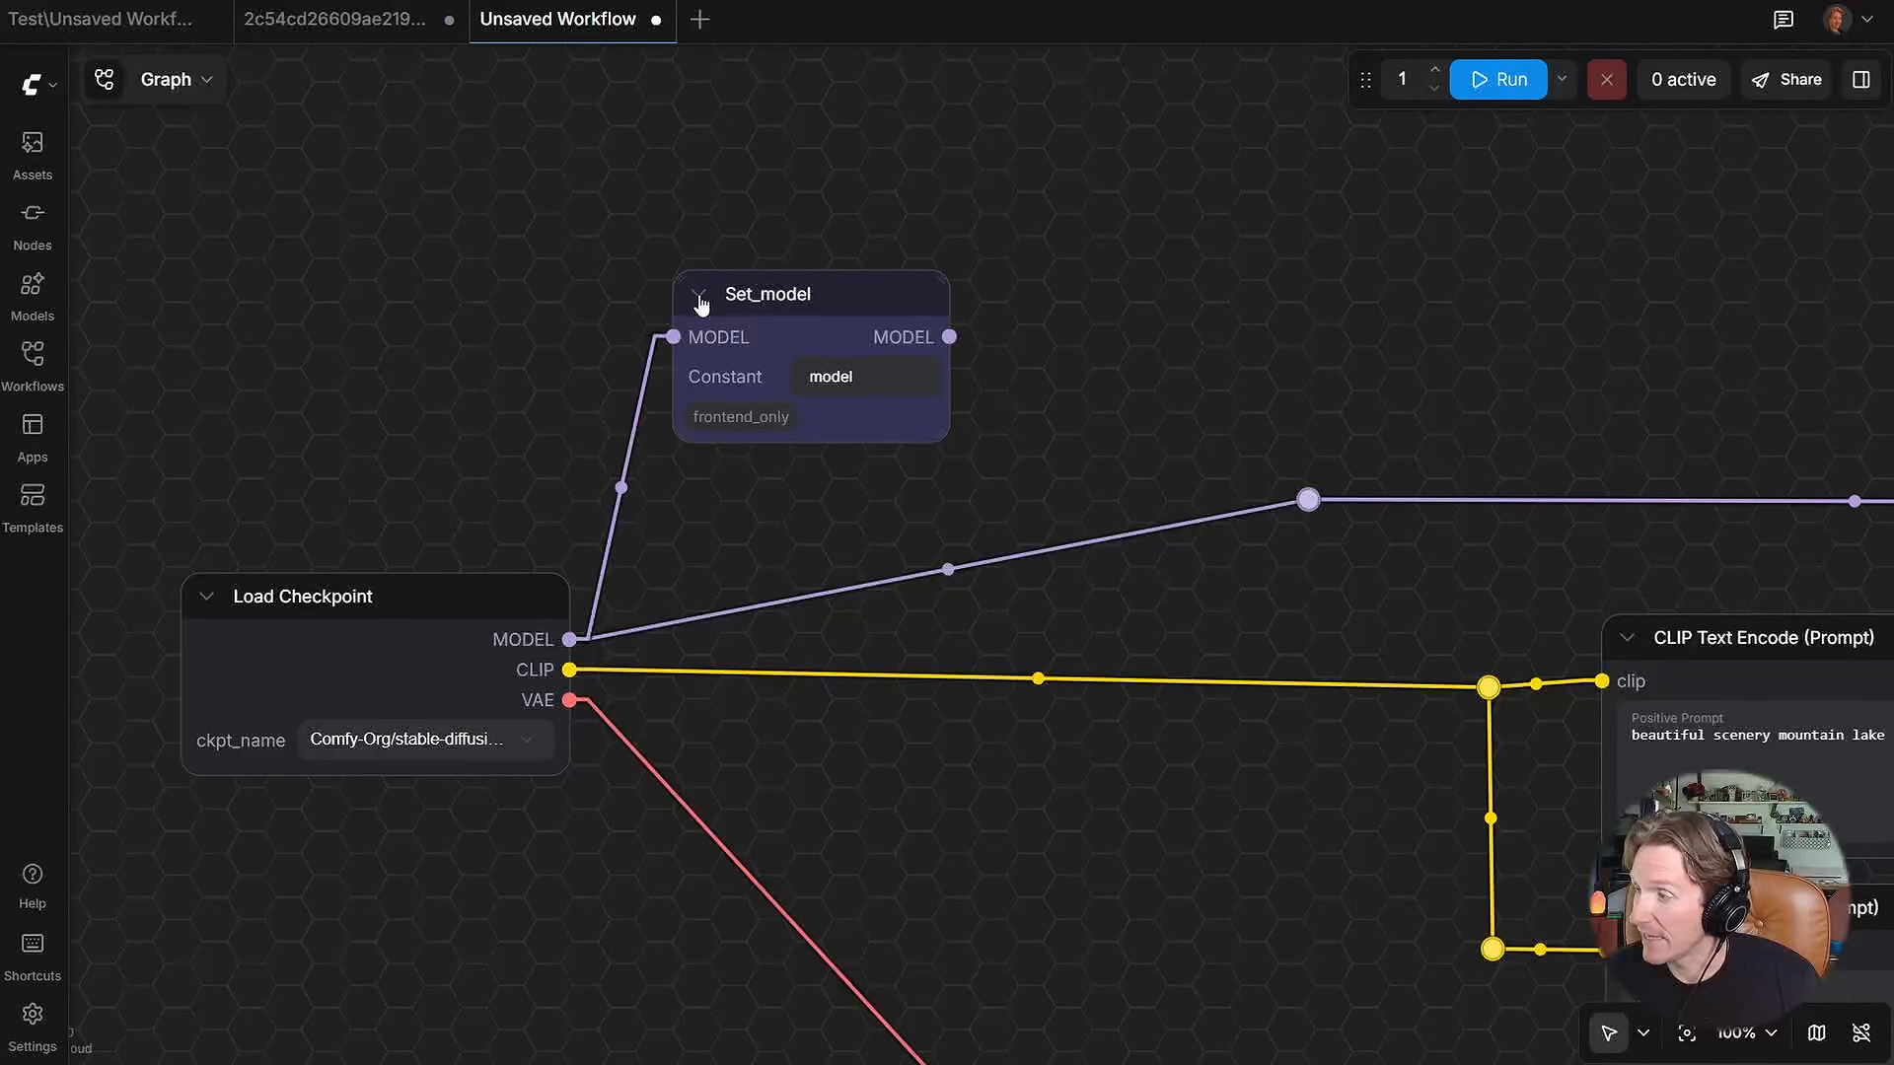
left_click(699, 297)
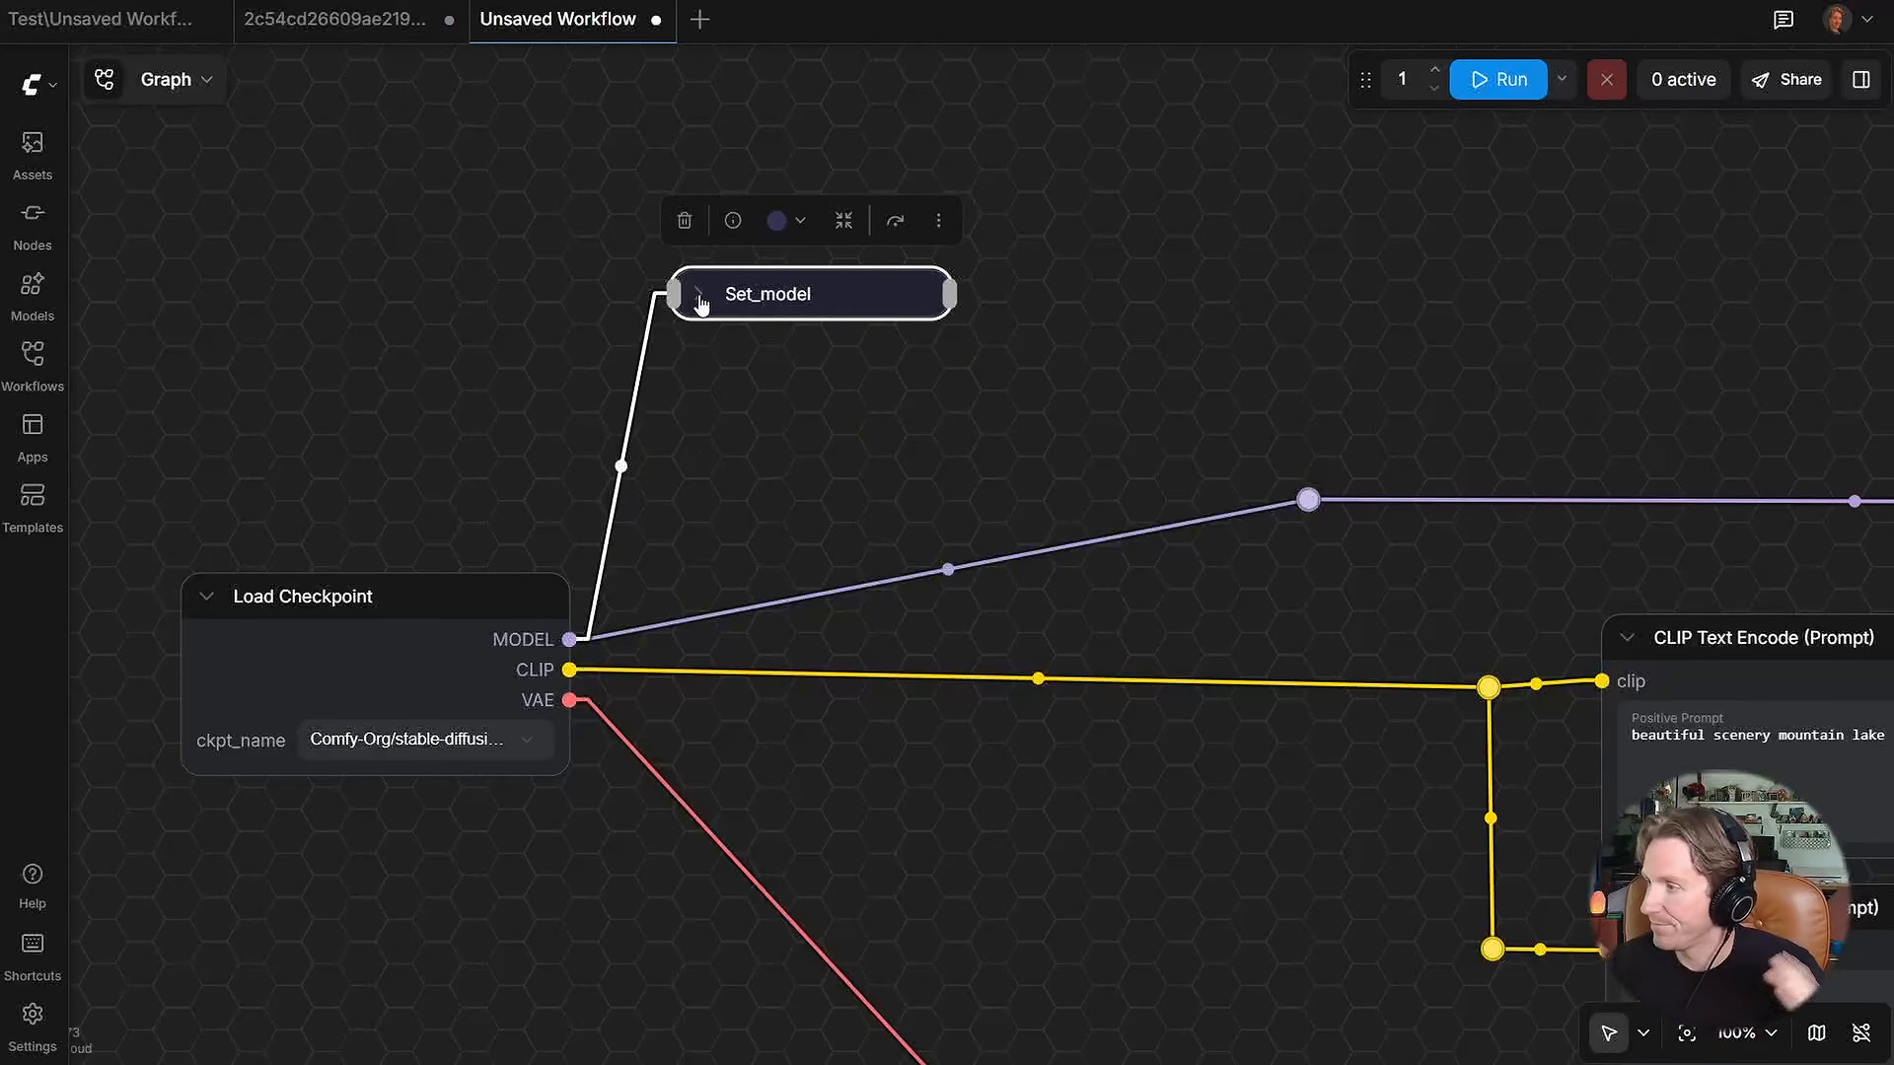
left_click(752, 527)
scroll(812, 499, "down", 3)
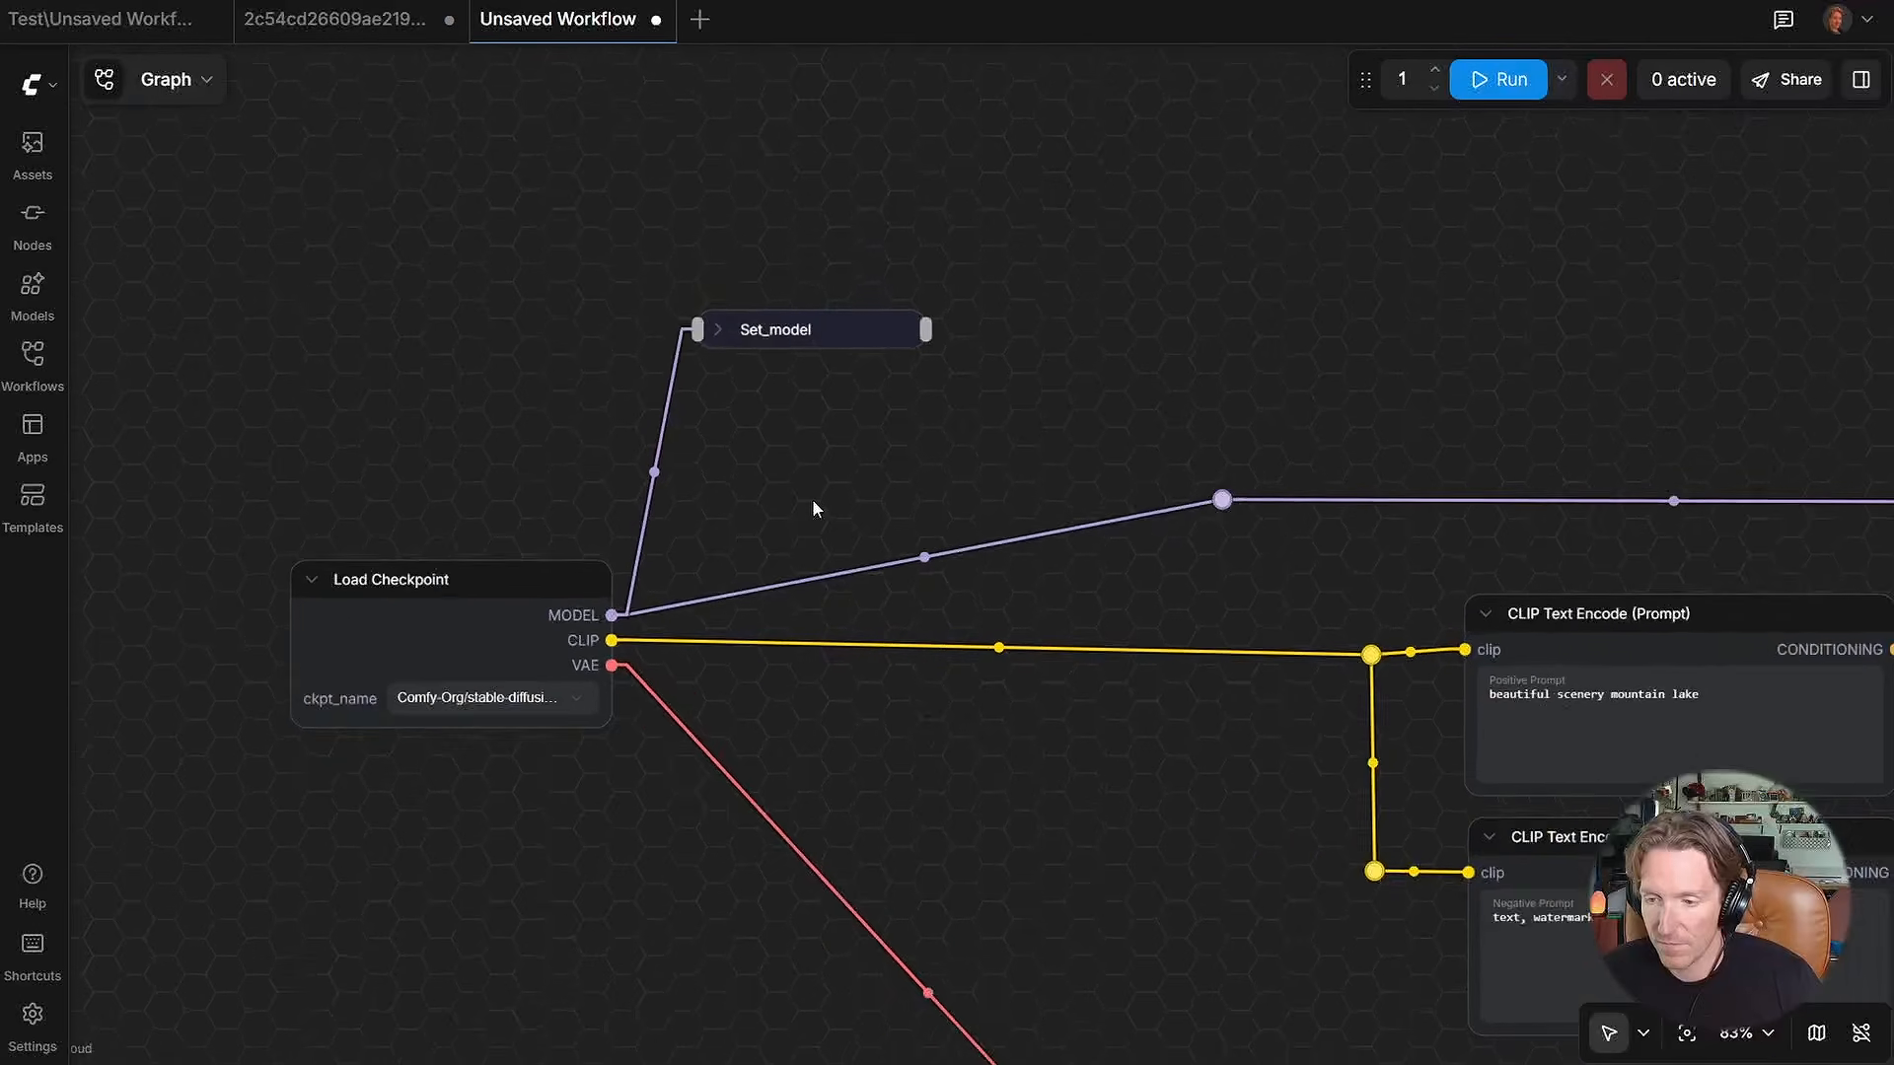
Step: Add a GetNode above the wire near the KSampler and set its constant to "model"
scroll(1119, 505, "right", 10)
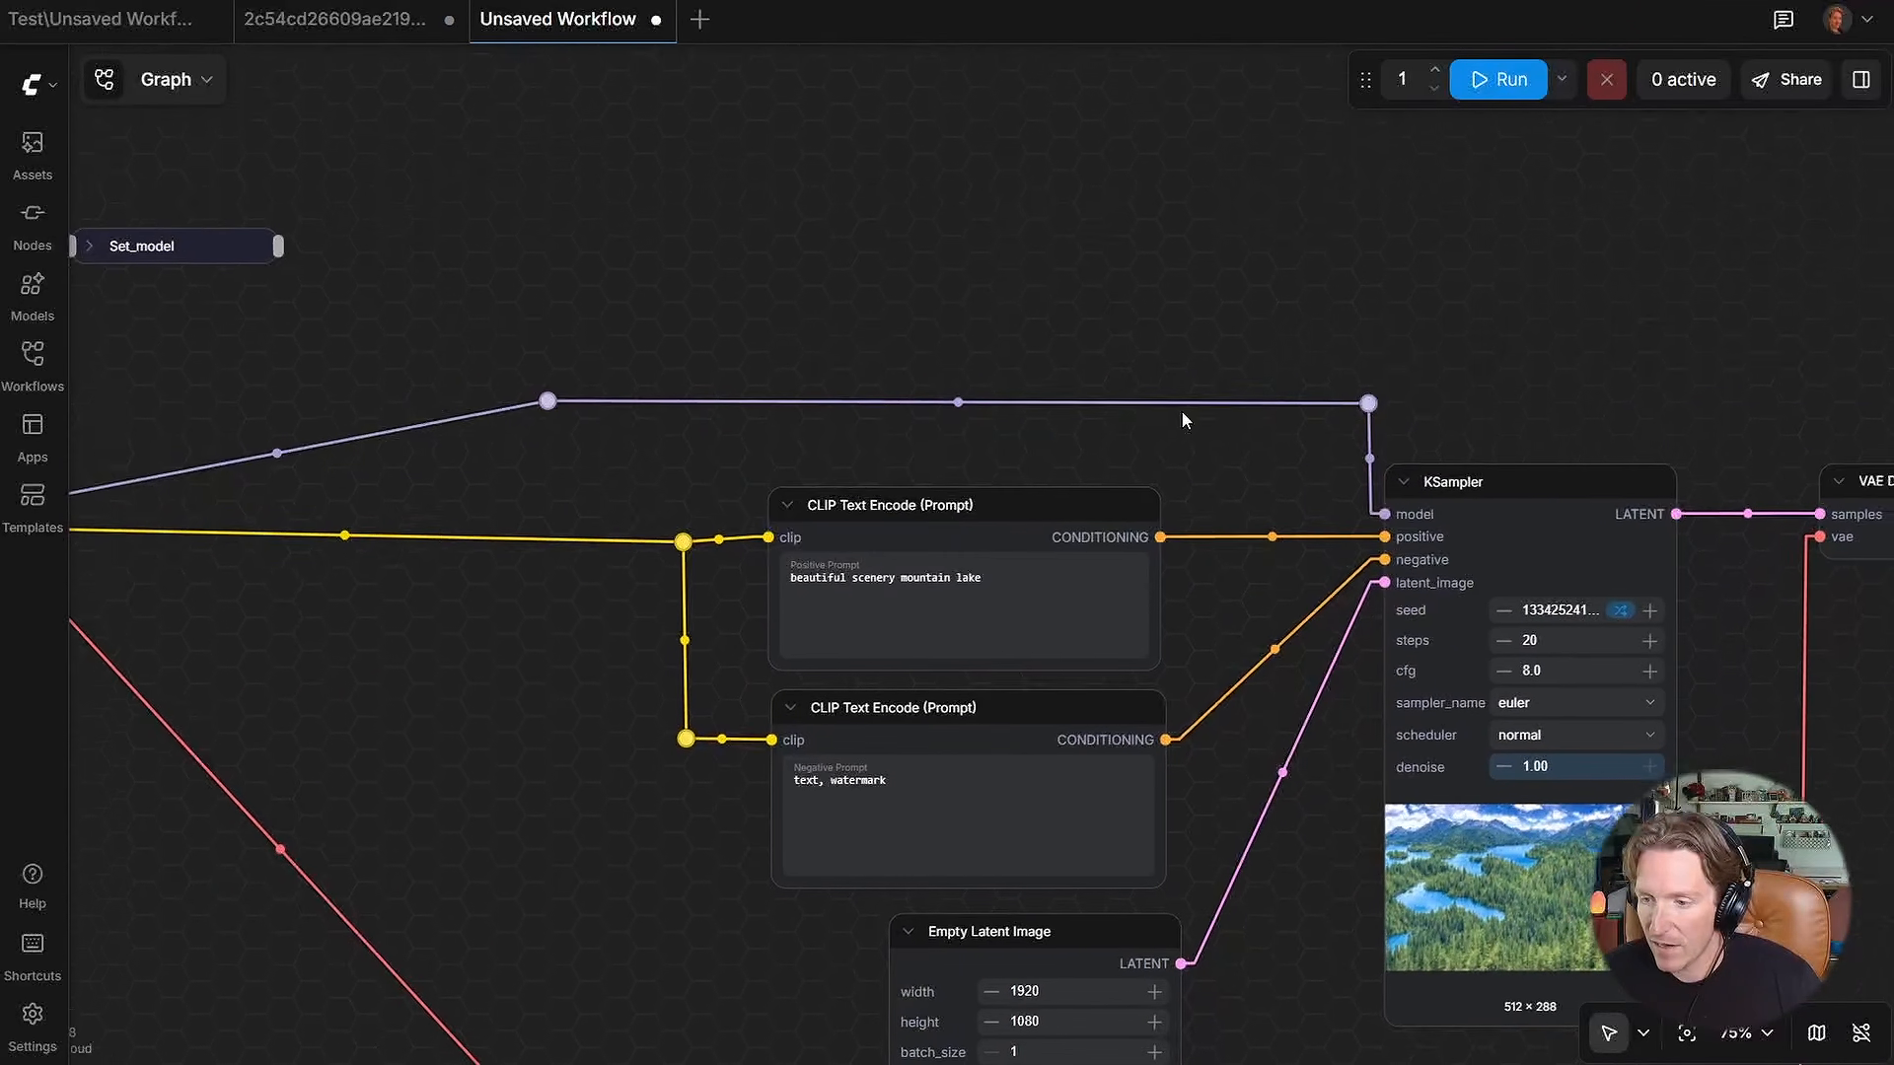
double_click(1115, 286)
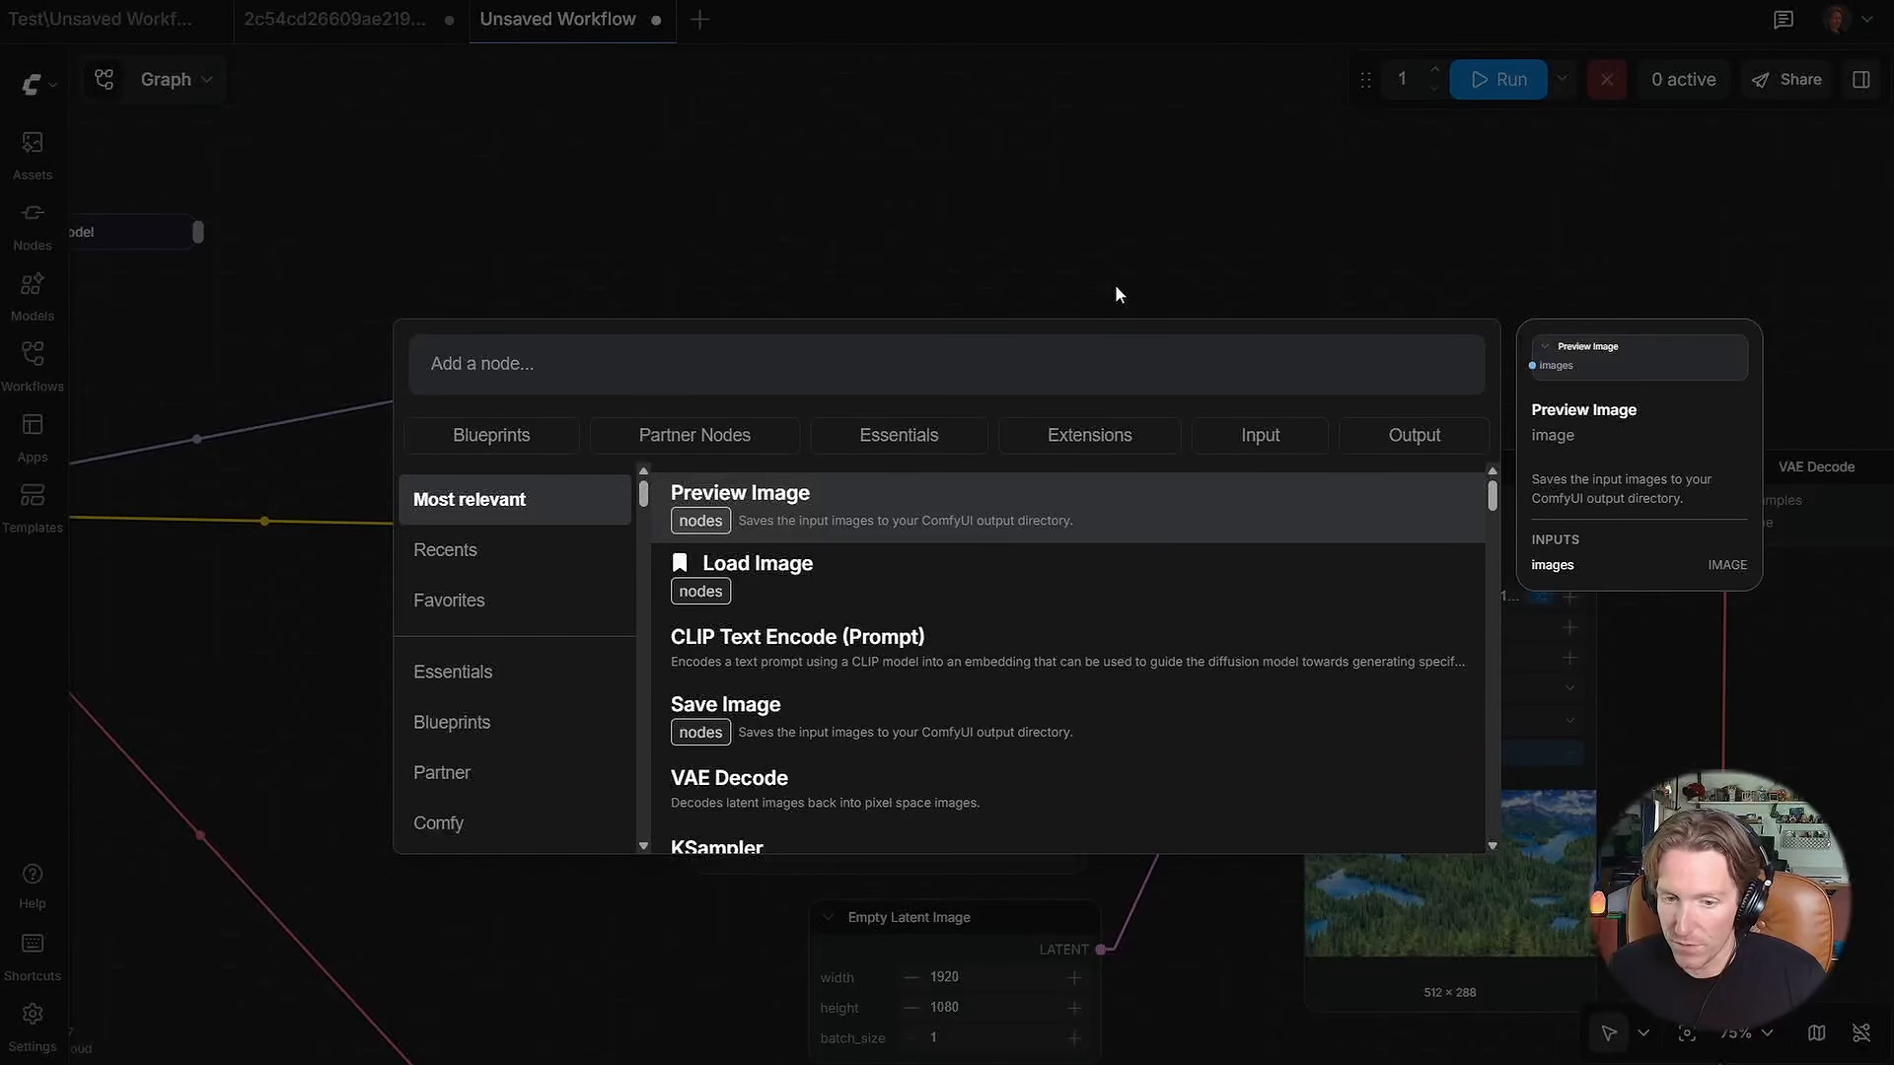
type("get node")
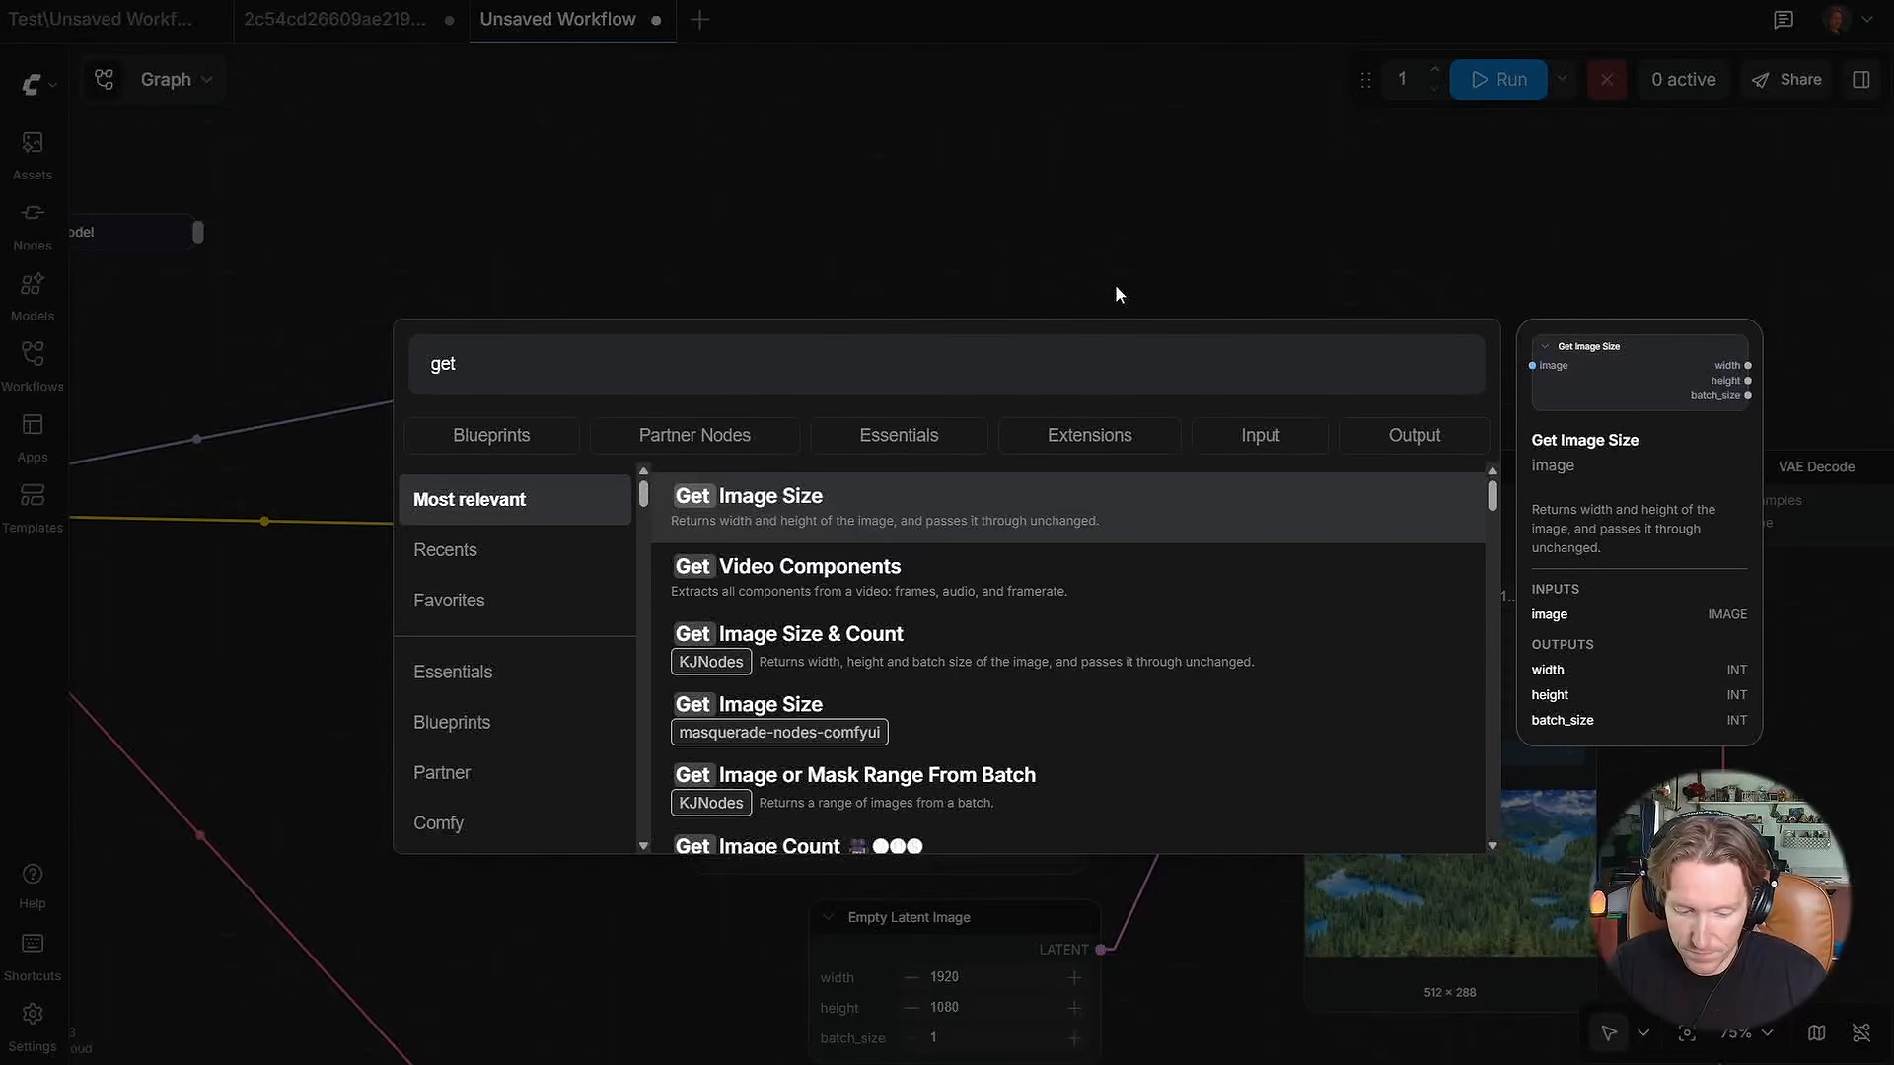
left_click(488, 604)
left_click(868, 586)
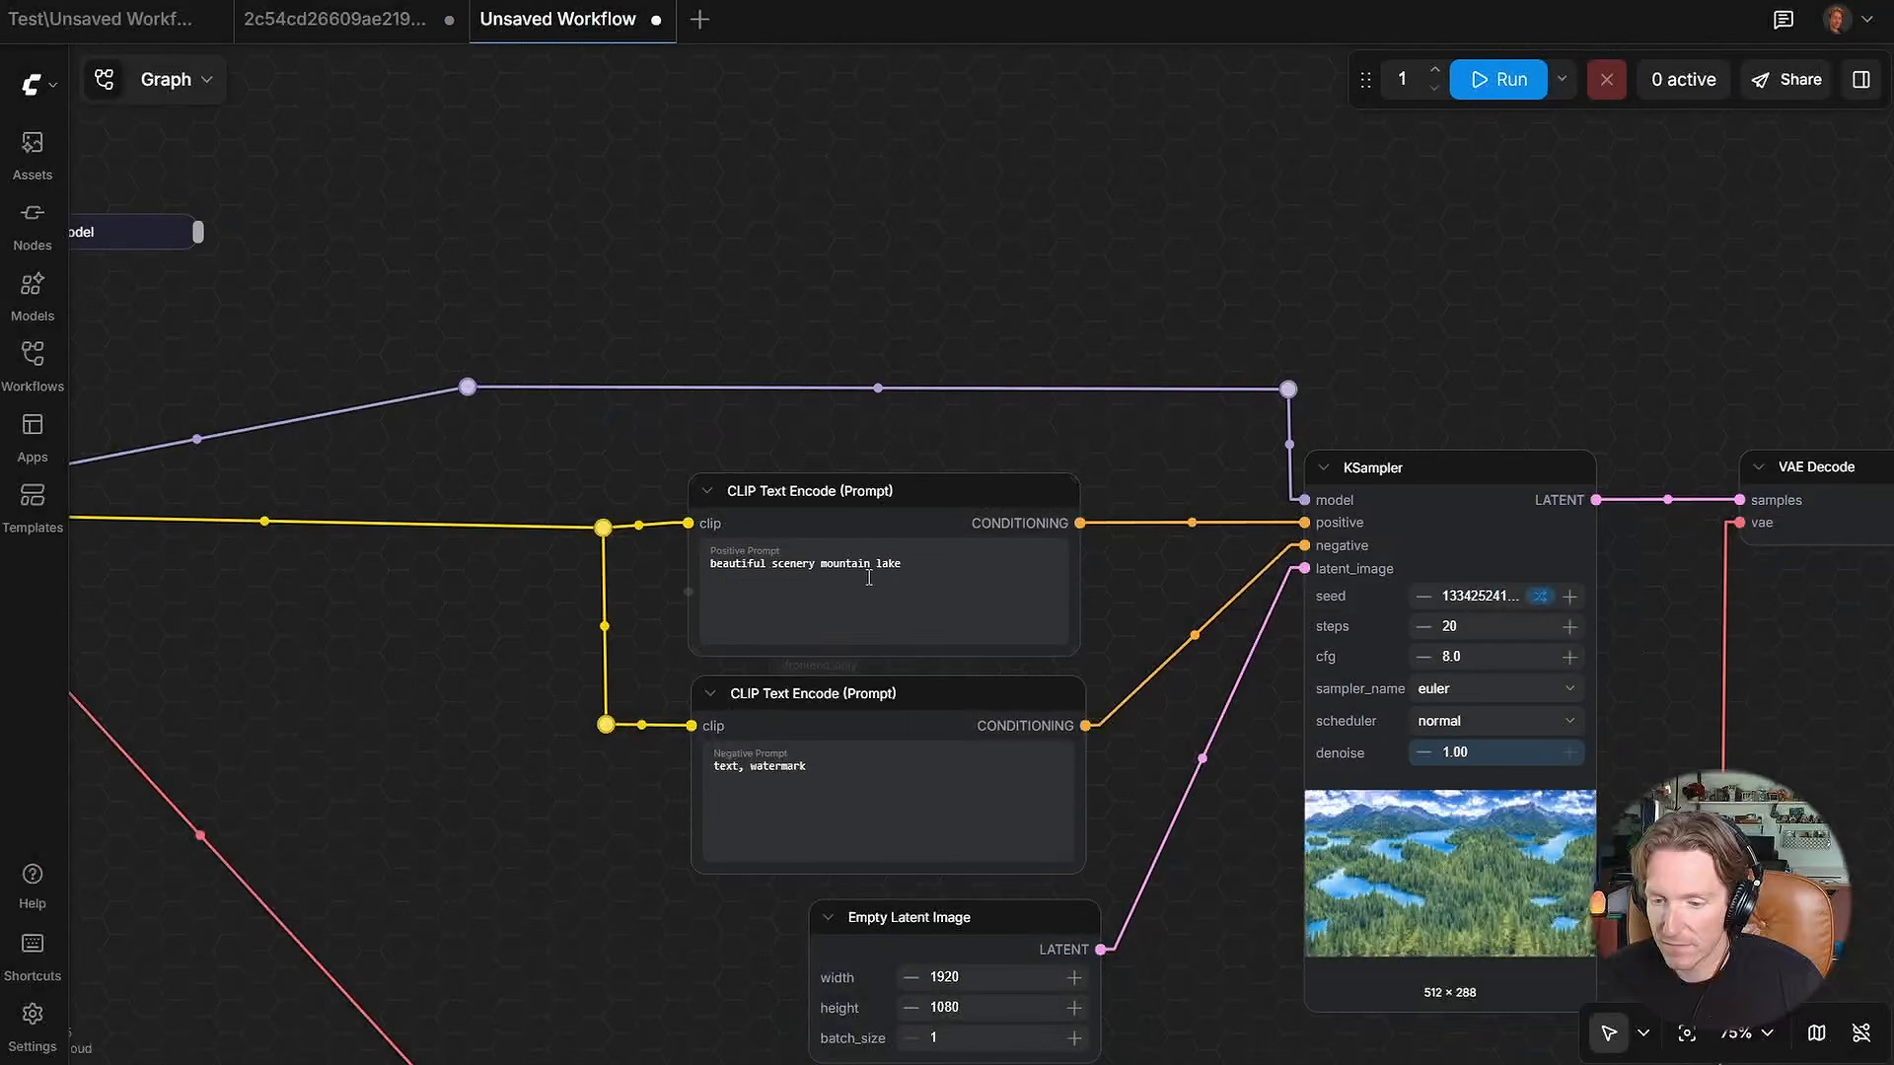
left_click(1135, 286)
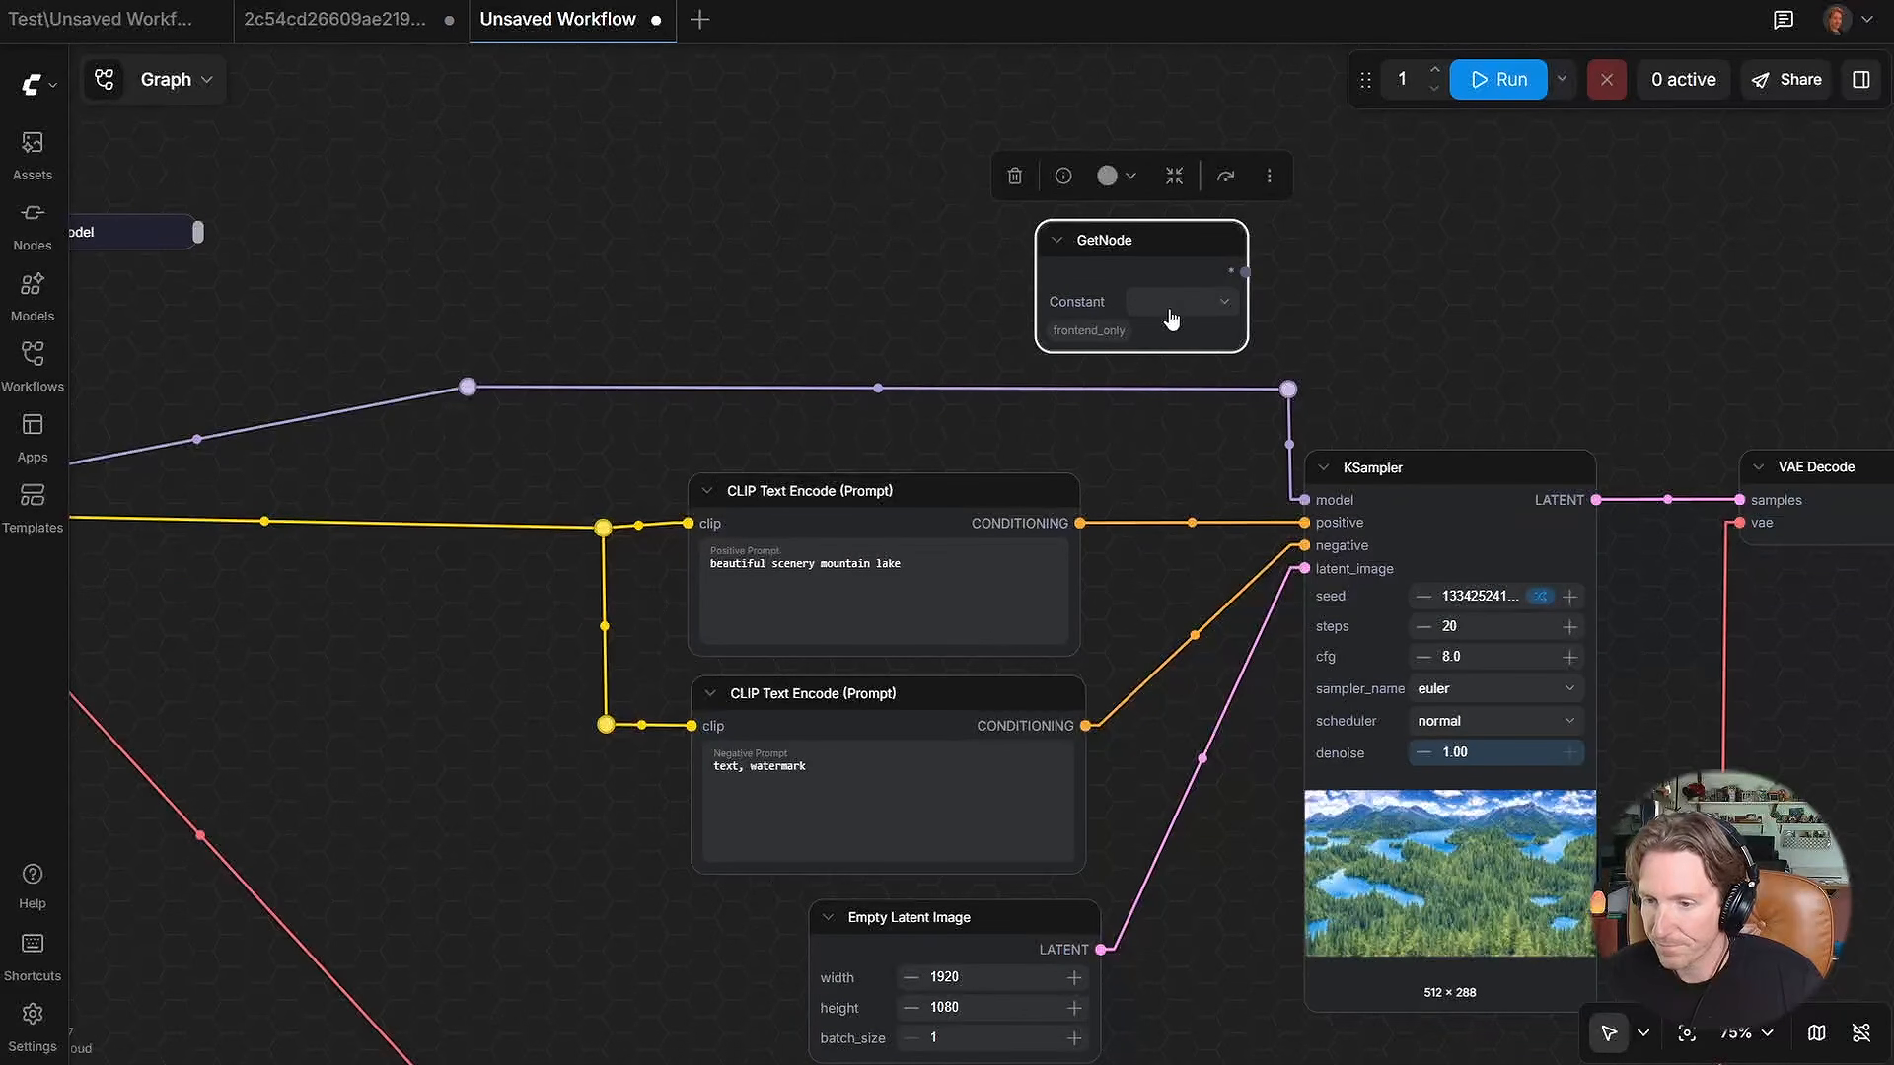
left_click(1222, 313)
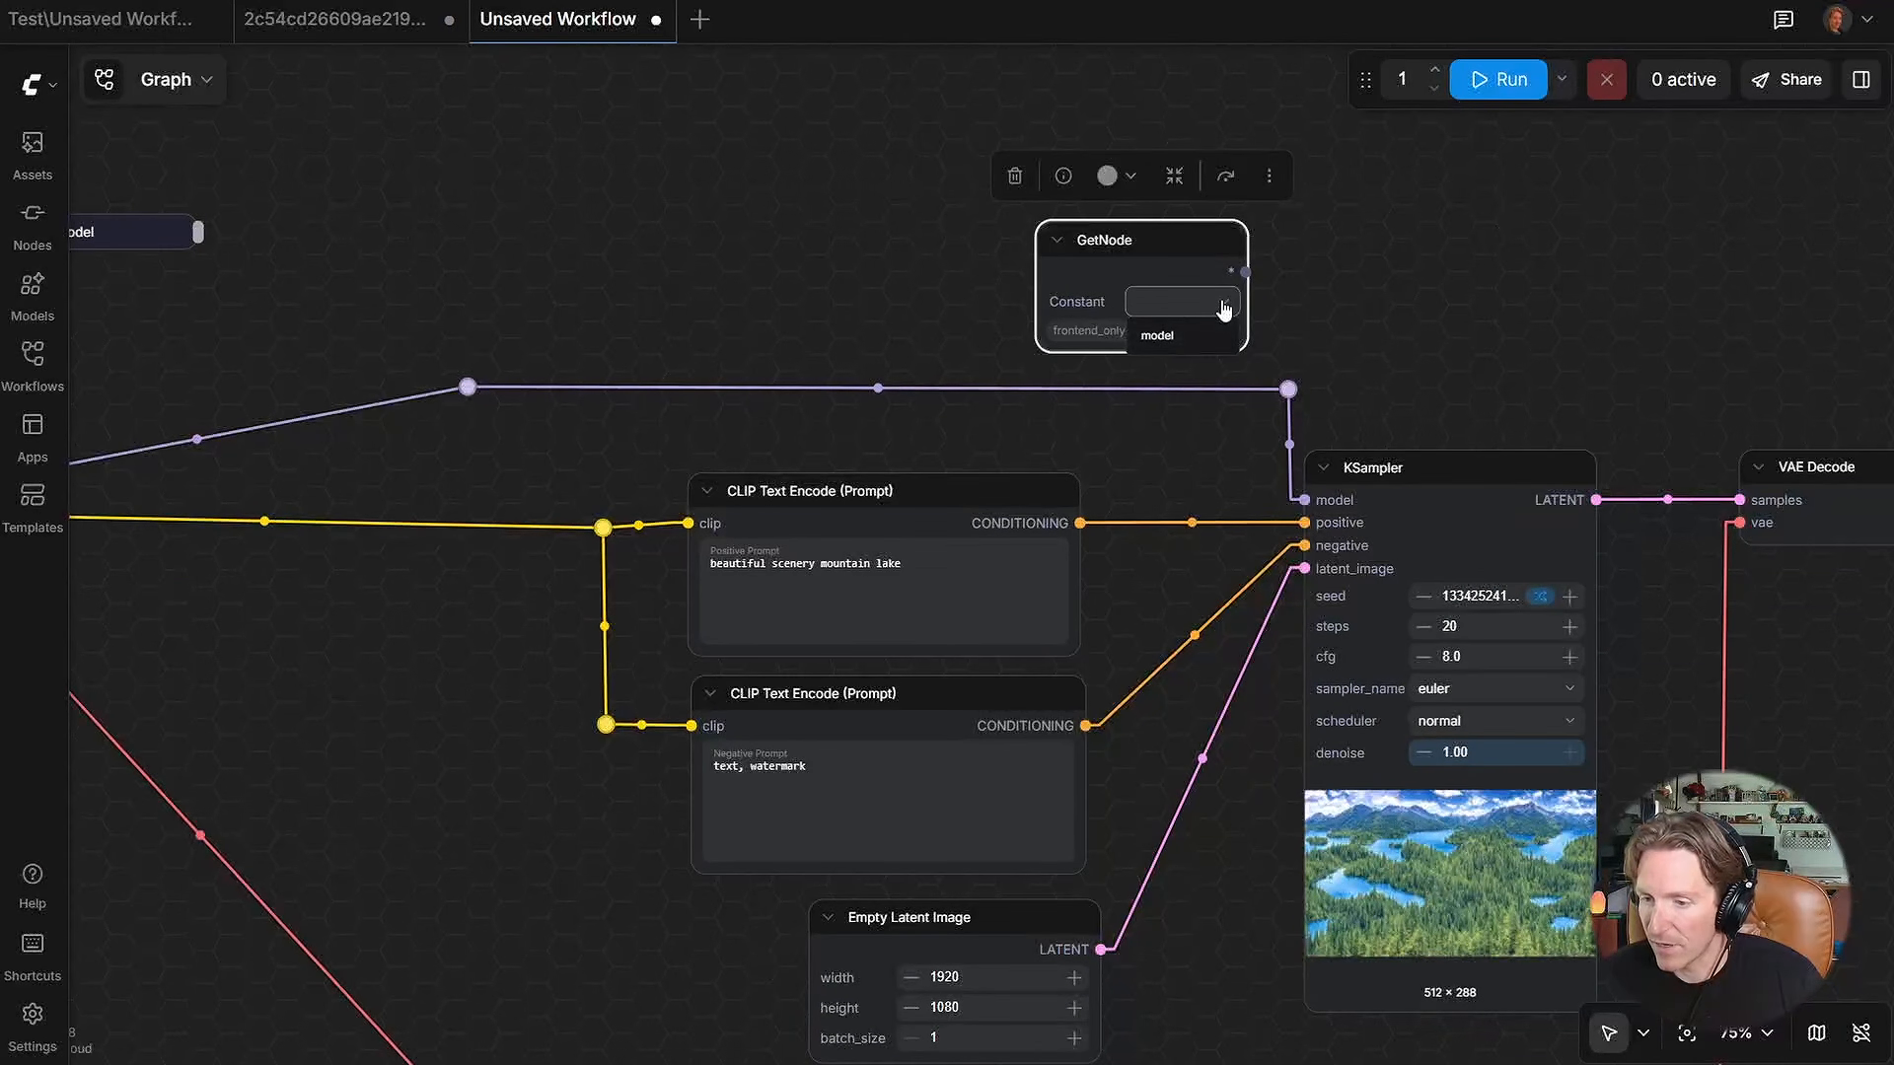
left_click(1173, 336)
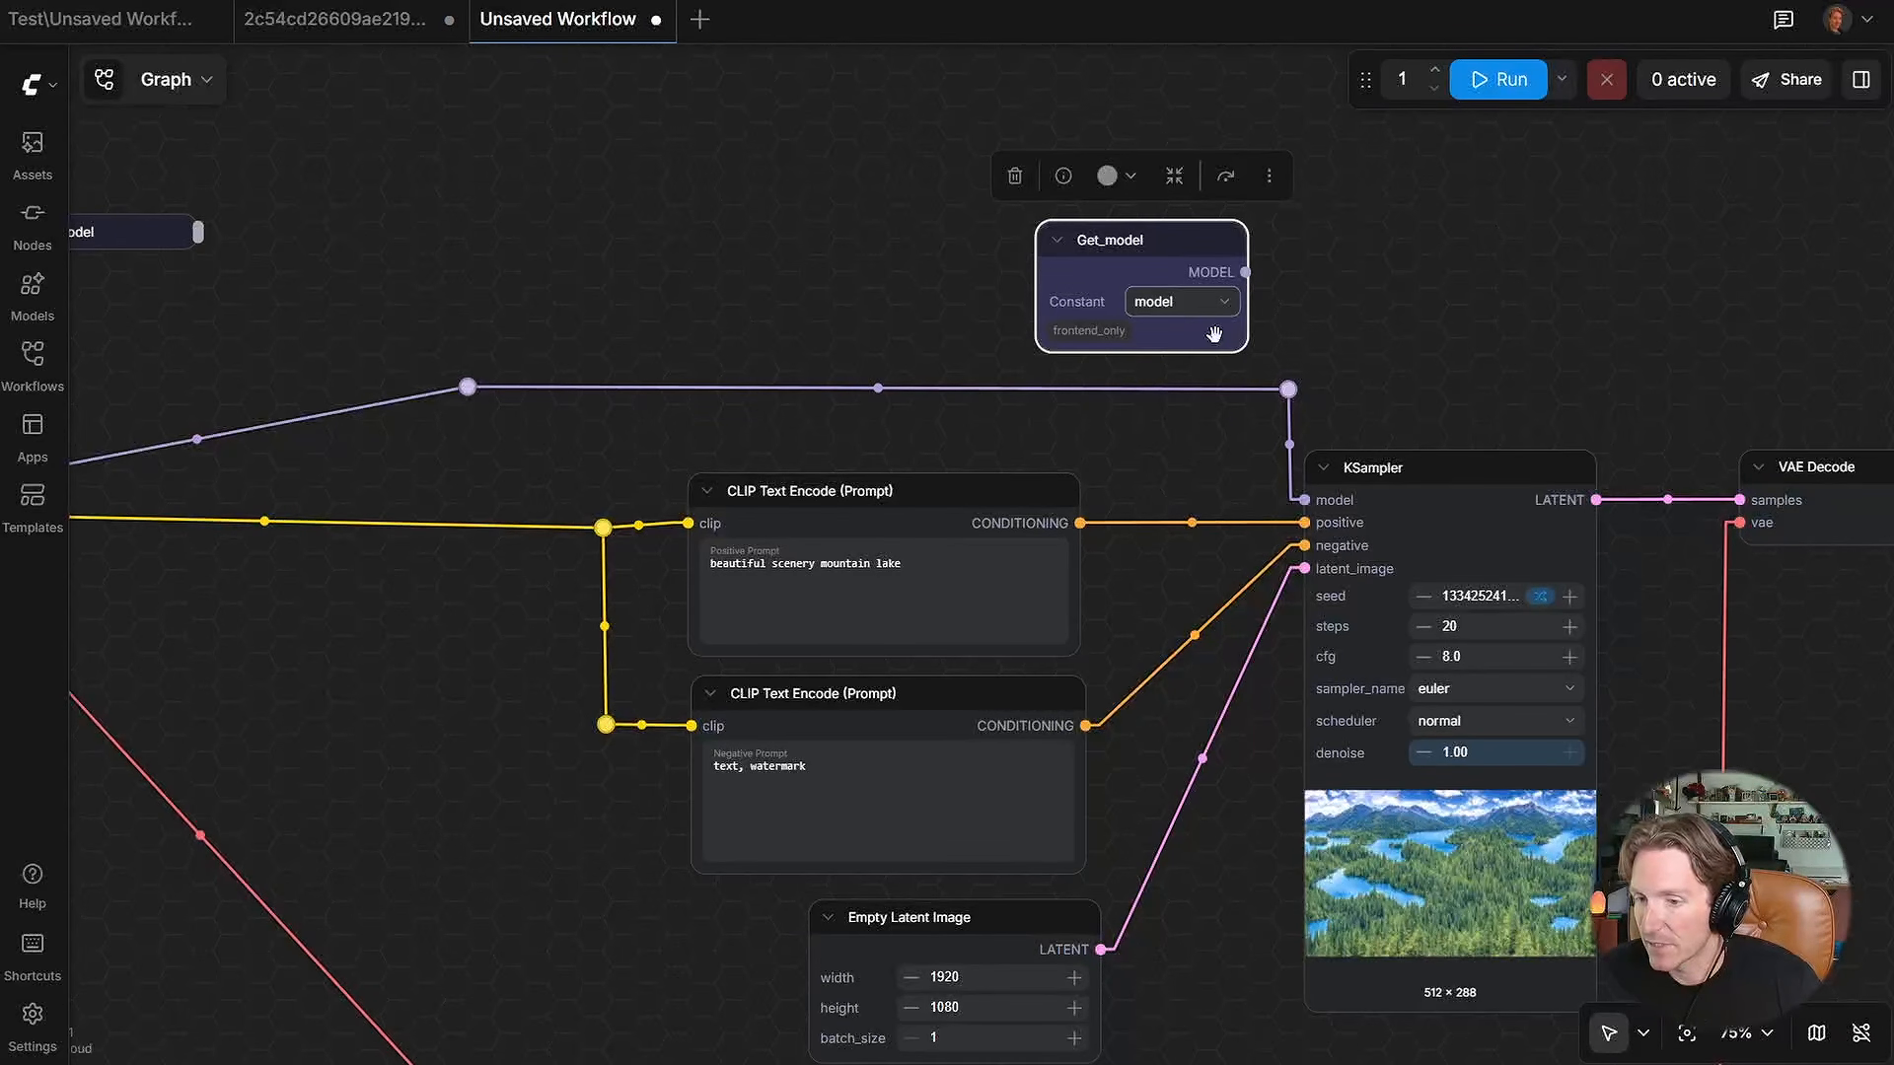
Step: Connect the Get_model node's MODEL output to the KSampler's model input and collapse Get_model
left_click_drag(1249, 271, 1304, 500)
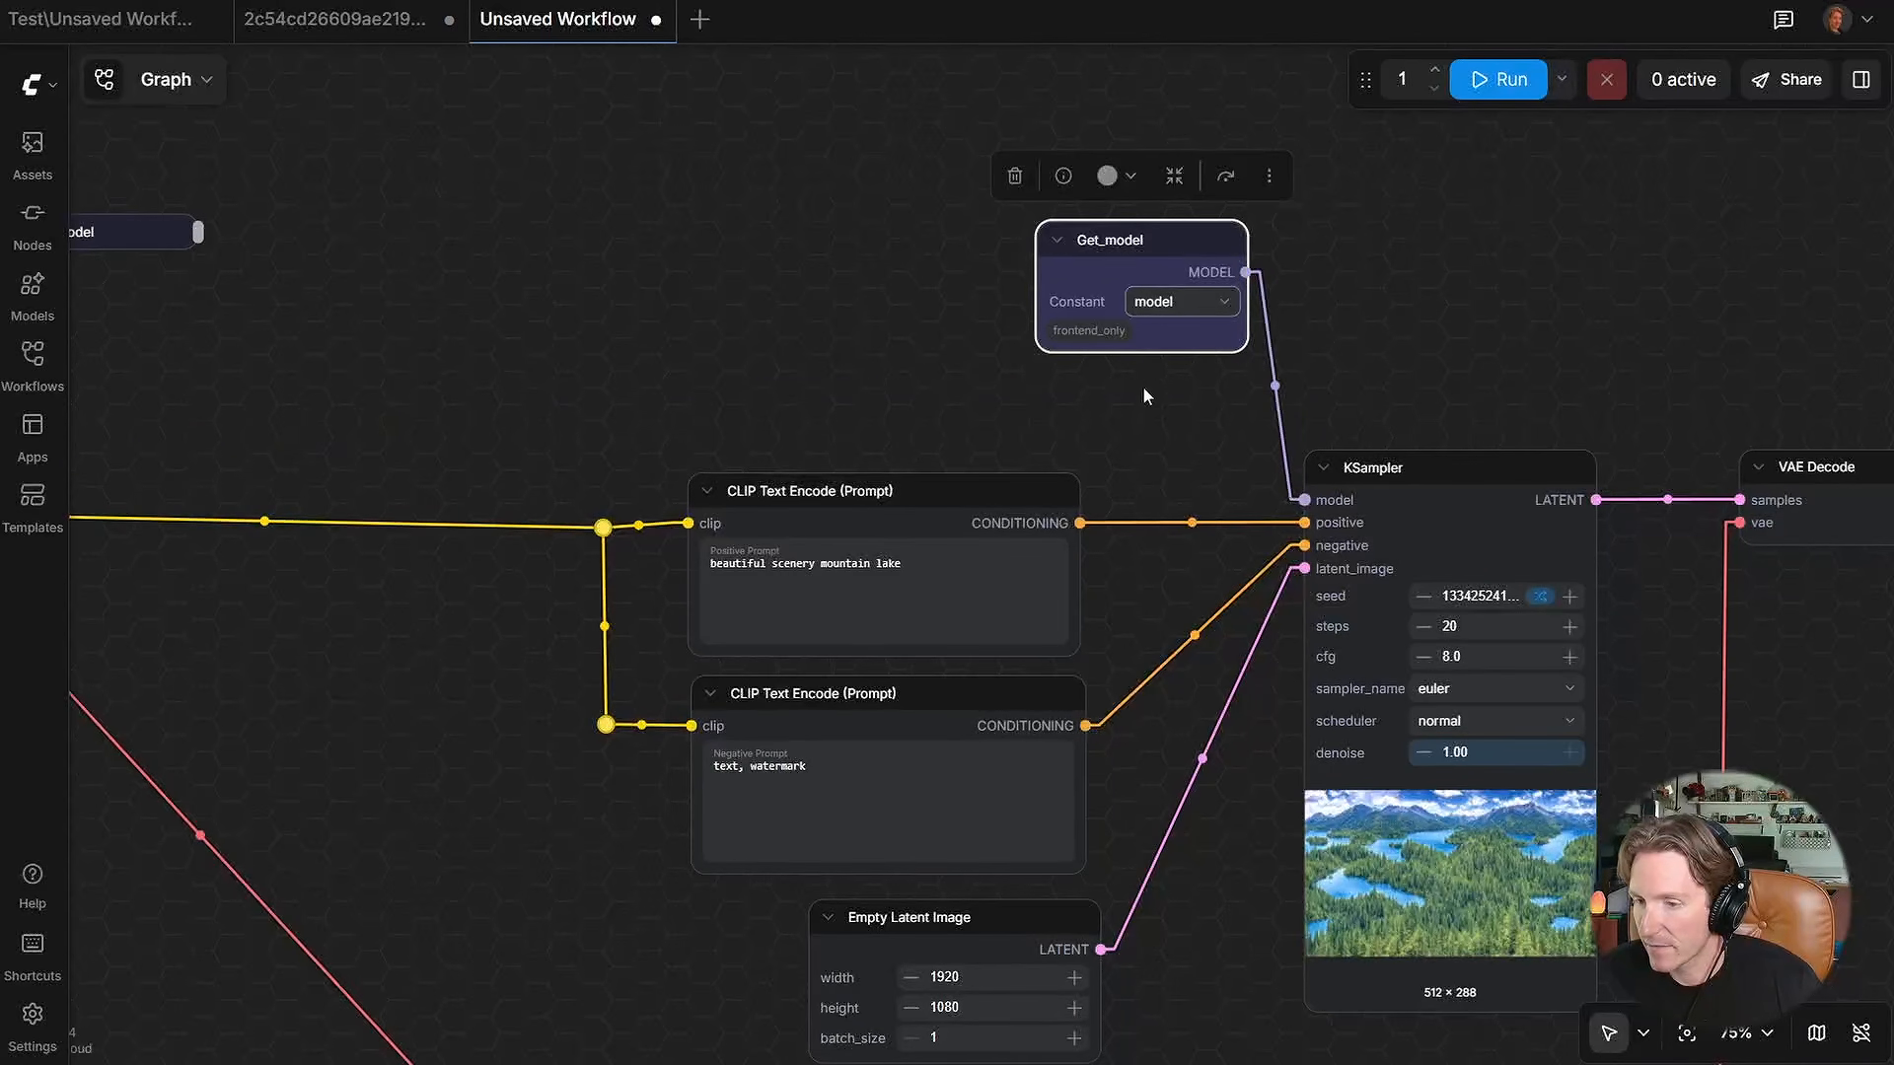
left_click(1059, 241)
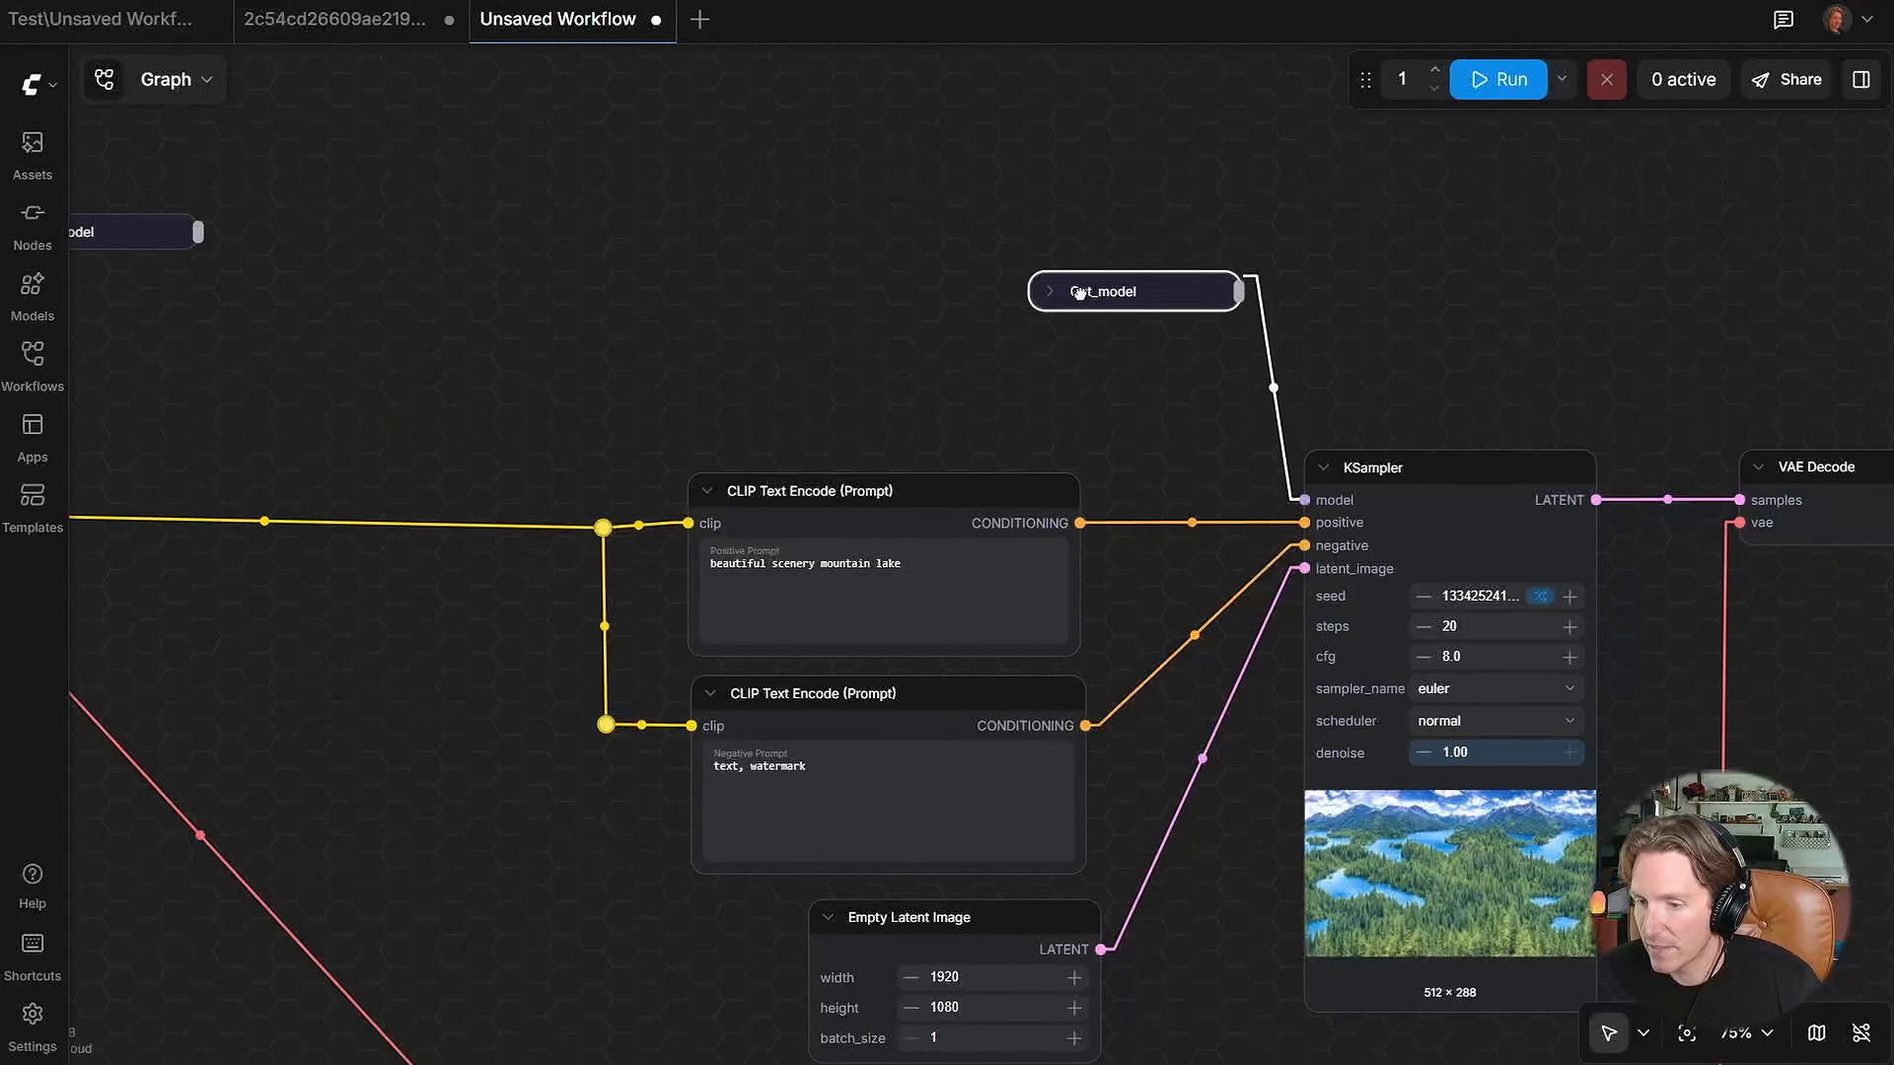
Step: Move the collapsed Set_model node down beside the Load Checkpoint node, slightly above its MODEL output
scroll(826, 349, "down", 3)
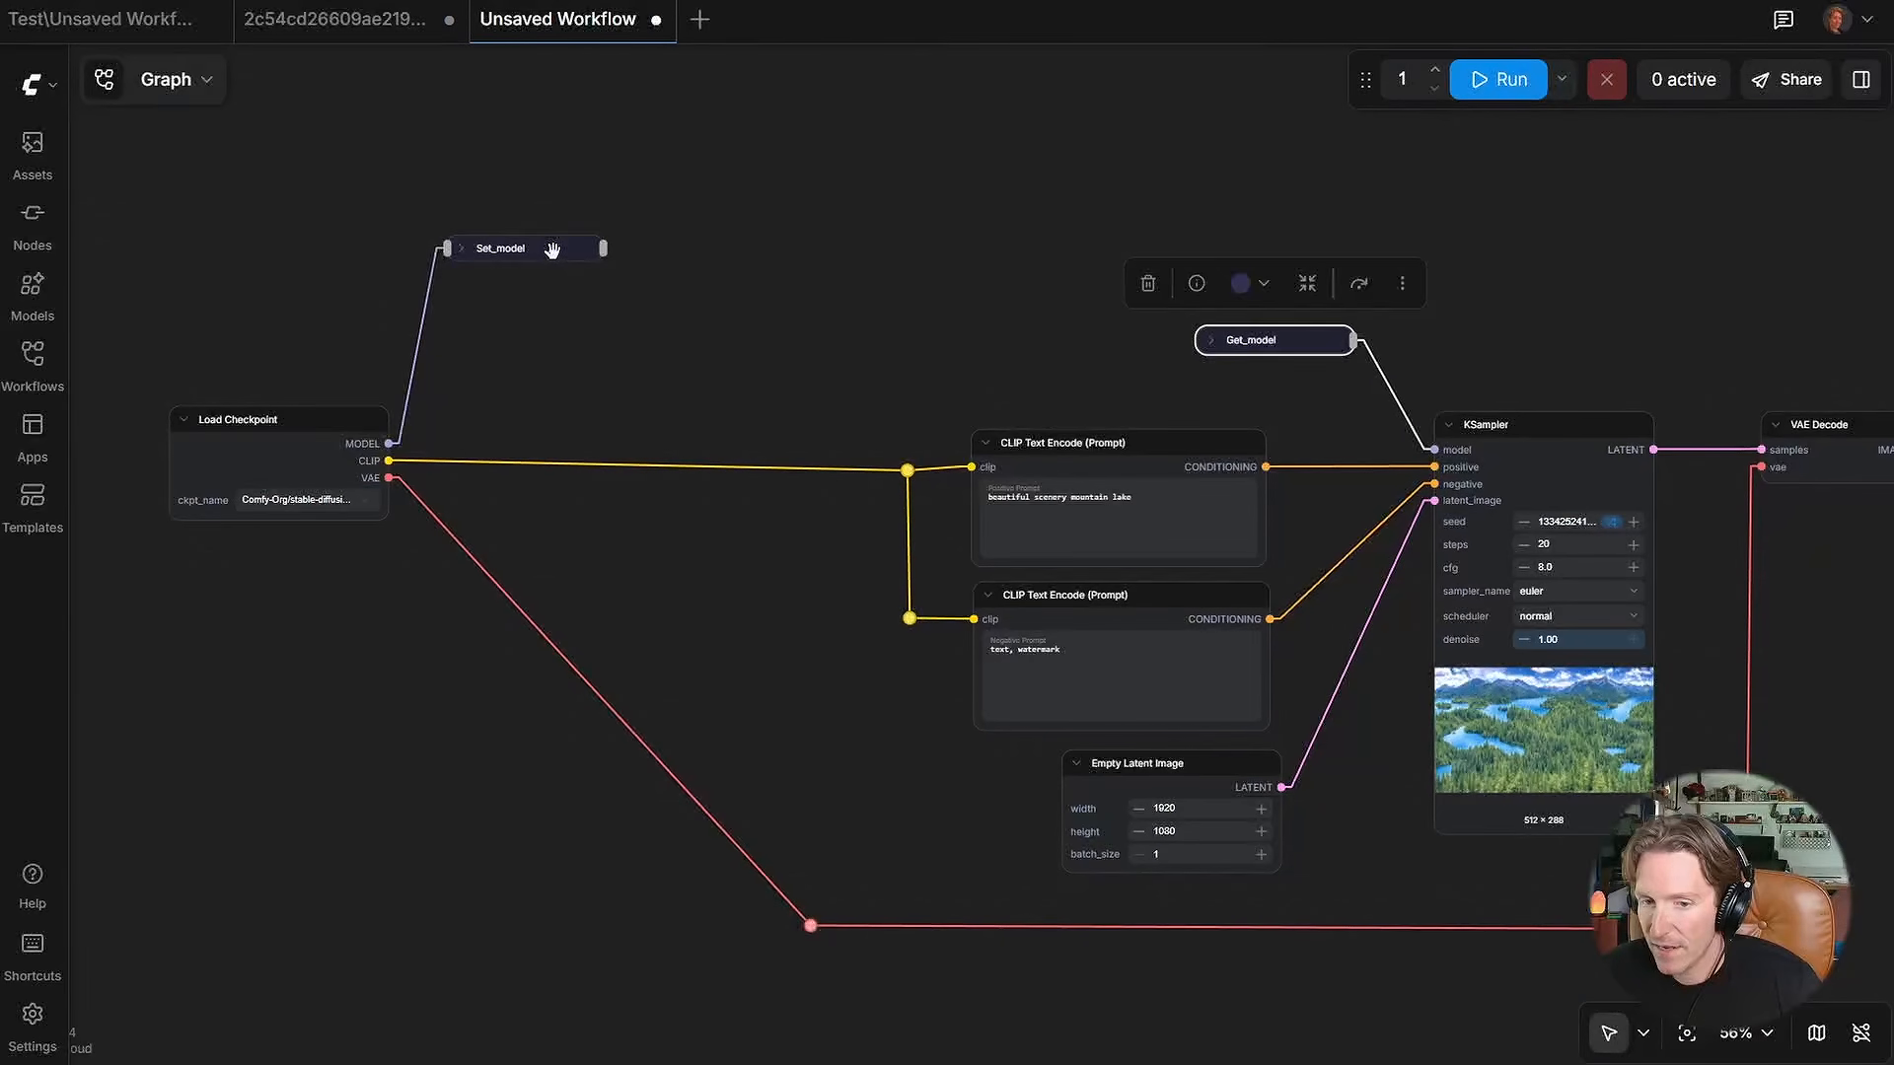
left_click_drag(512, 248, 569, 396)
left_click_drag(579, 322, 582, 336)
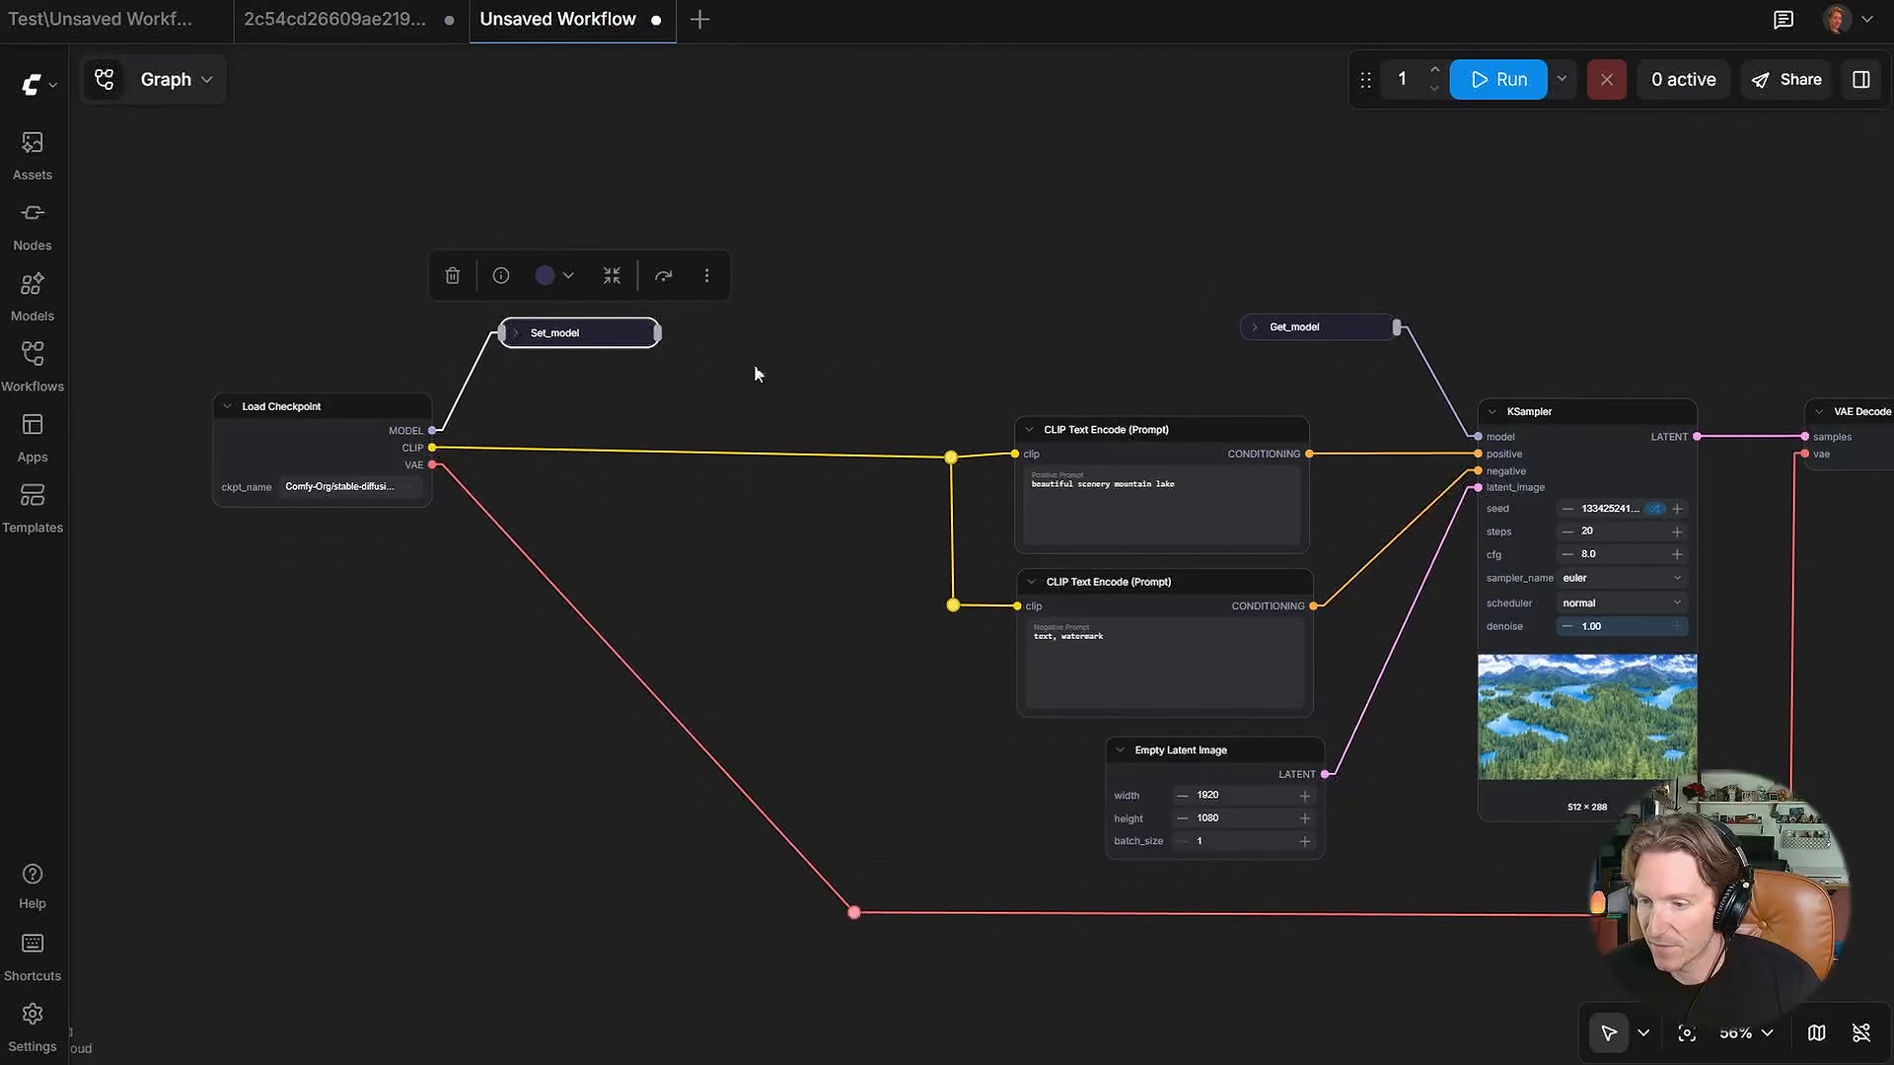
Step: Paste a copy of the Get_model node below the long VAE wire and delete the copy
left_click(1312, 323)
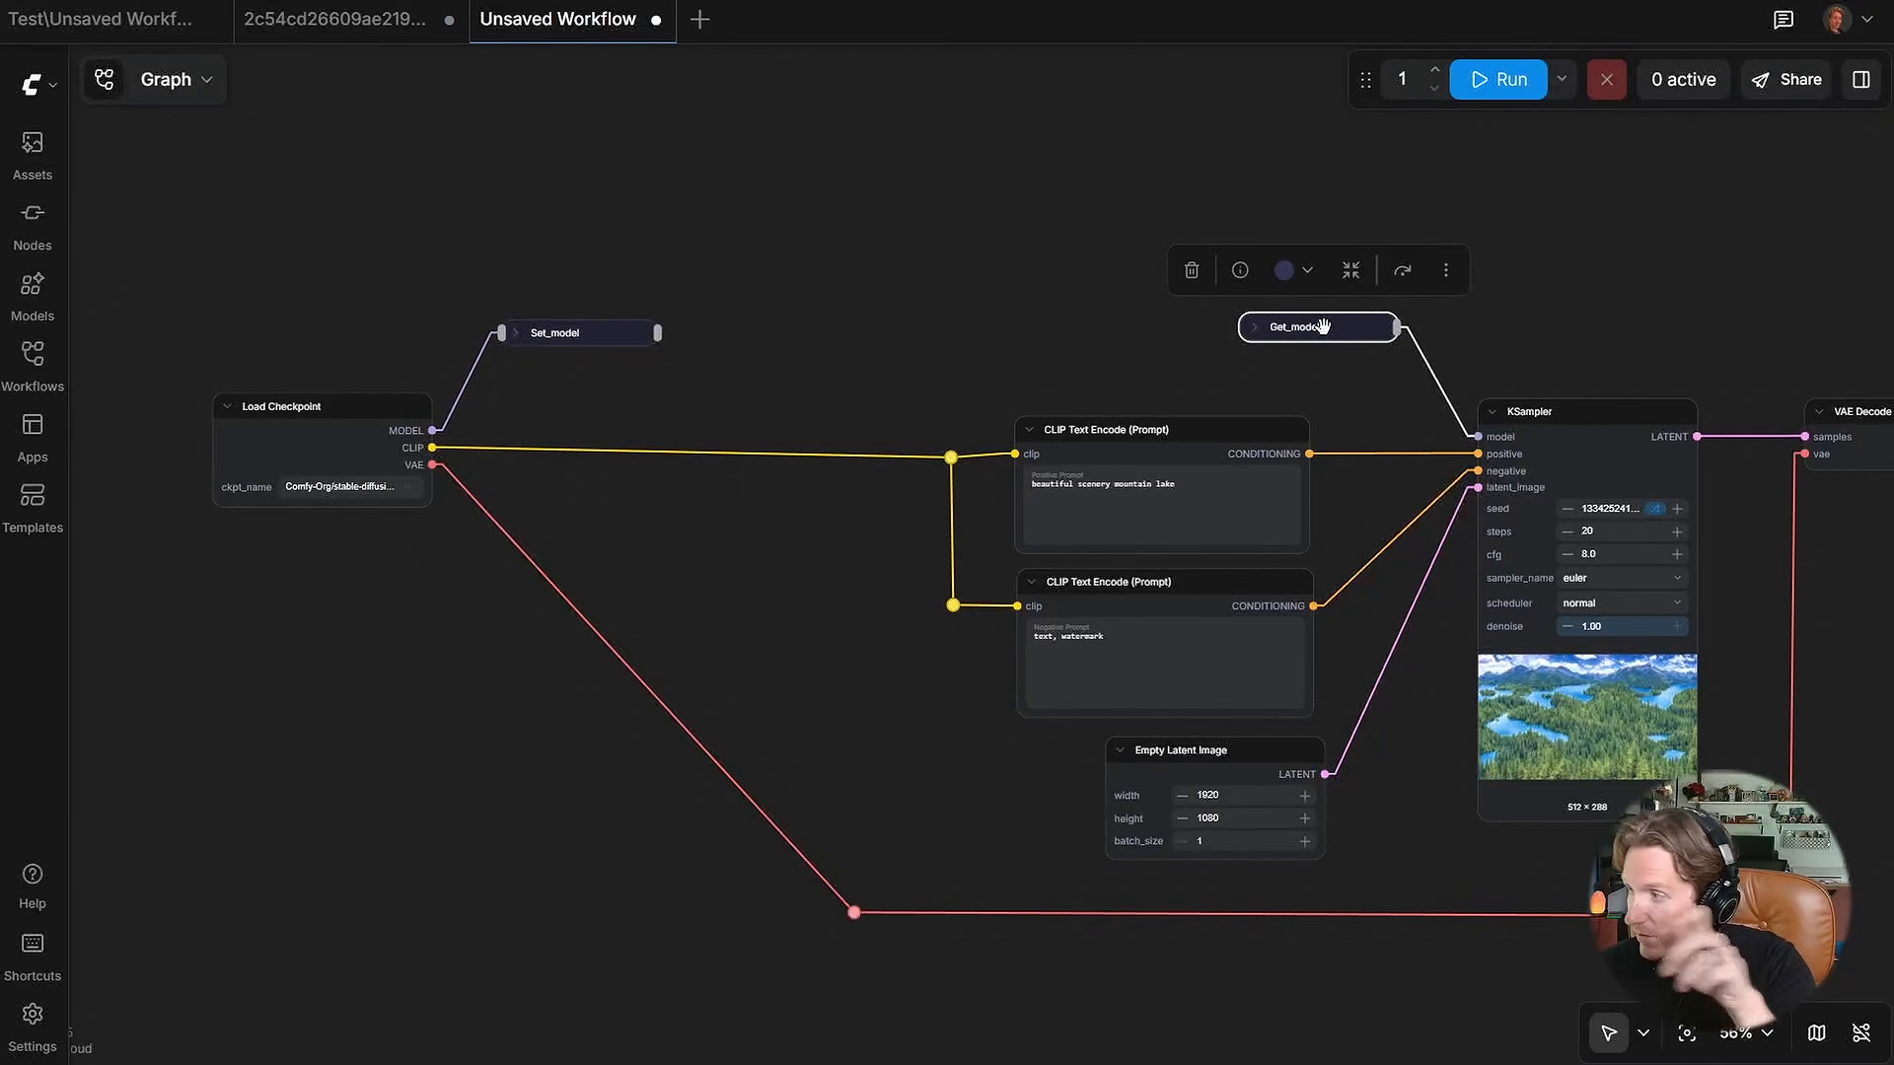
key("ctrl+c")
scroll(1382, 848, "down", 4)
scroll(1382, 848, "right", 2)
key("ctrl+v")
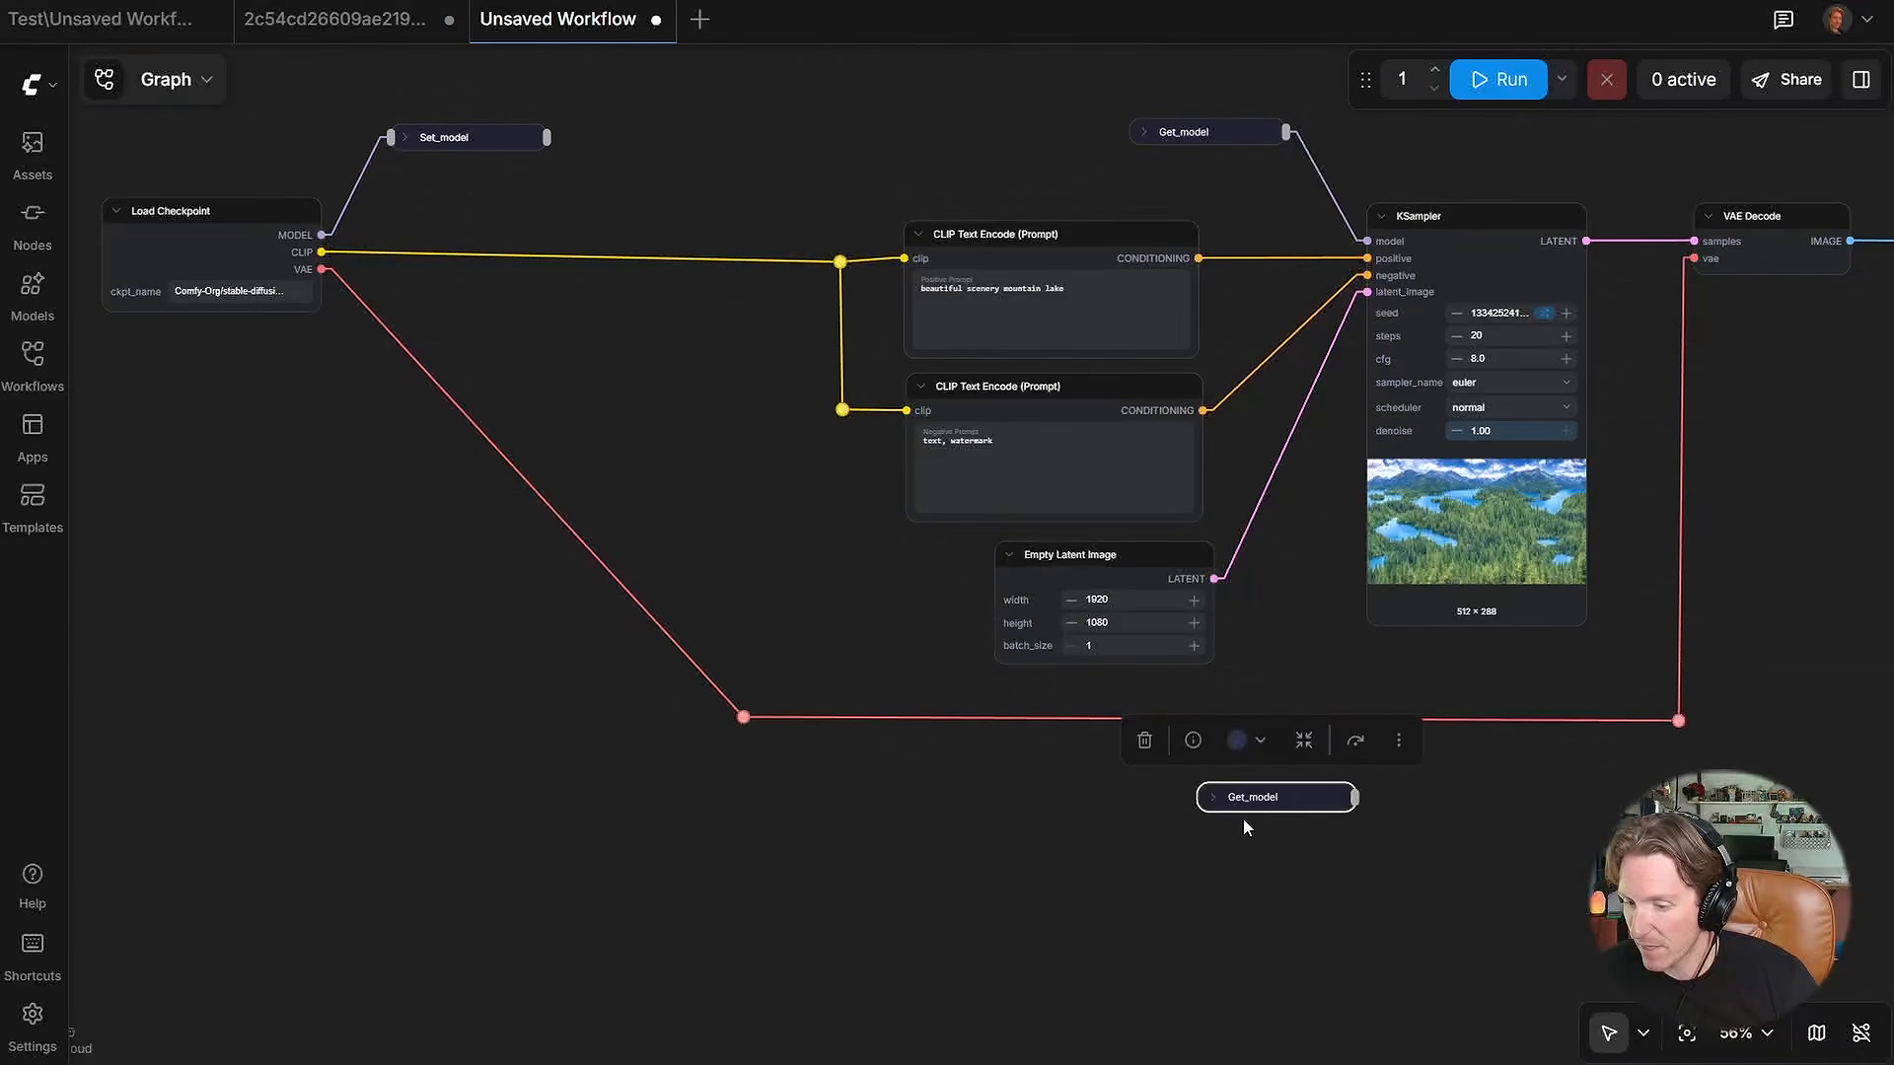
left_click_drag(1245, 827, 1110, 862)
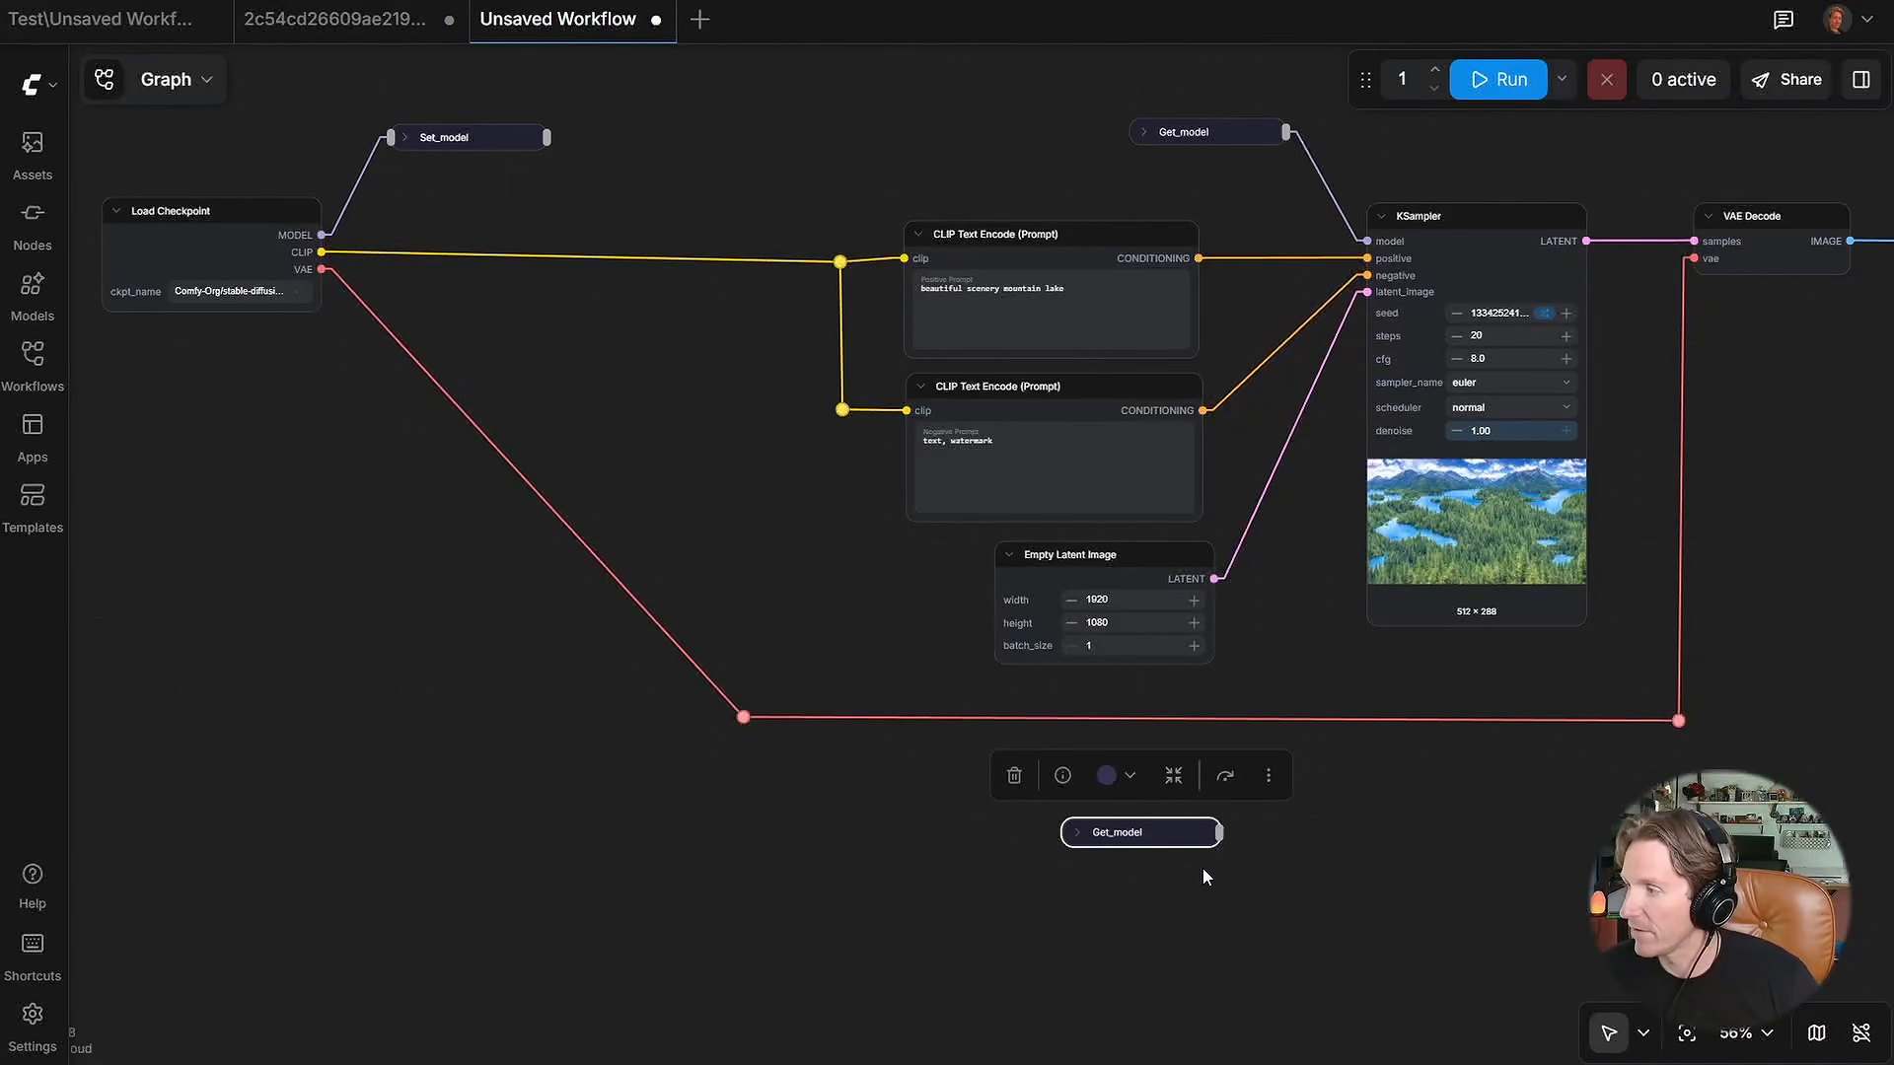
key("Delete")
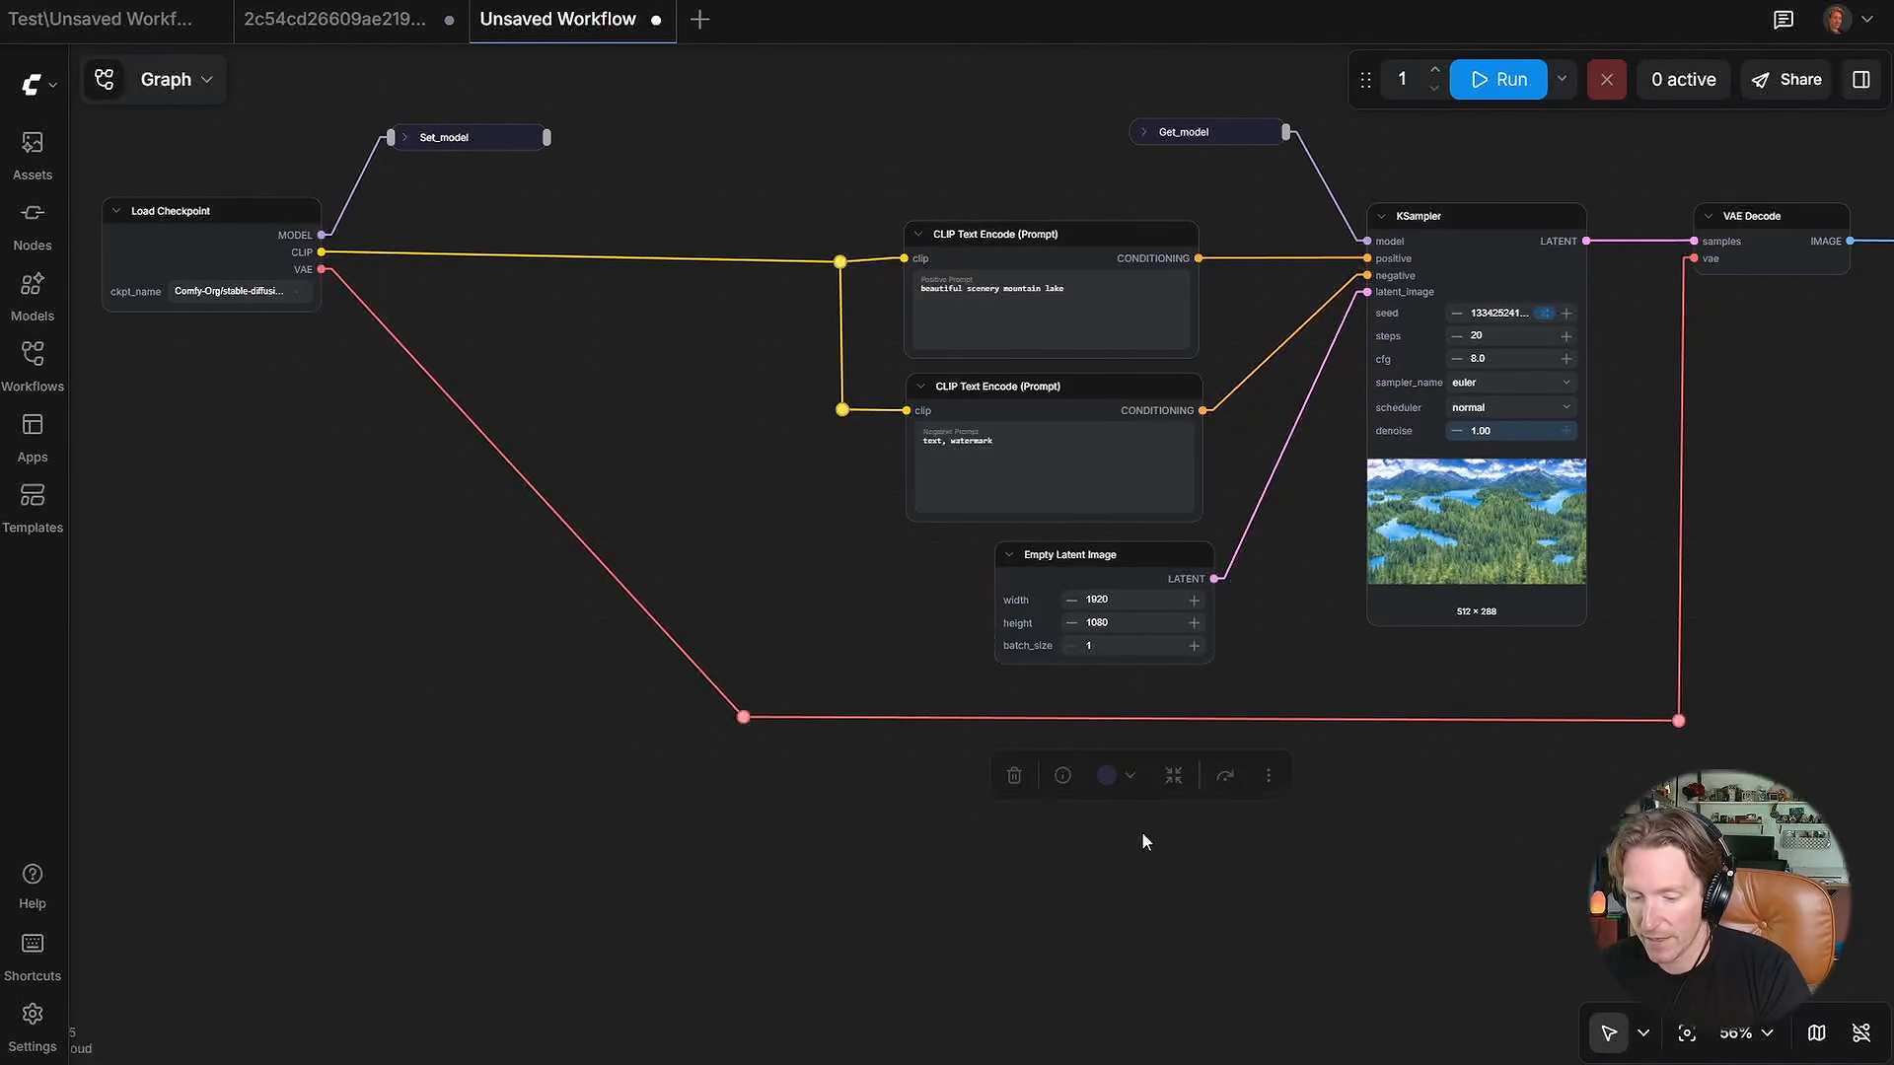
Step: Add a SetNode from Load Checkpoint's VAE output, searching without the input type filter
scroll(1016, 789, "up", 4)
scroll(620, 594, "left", 4)
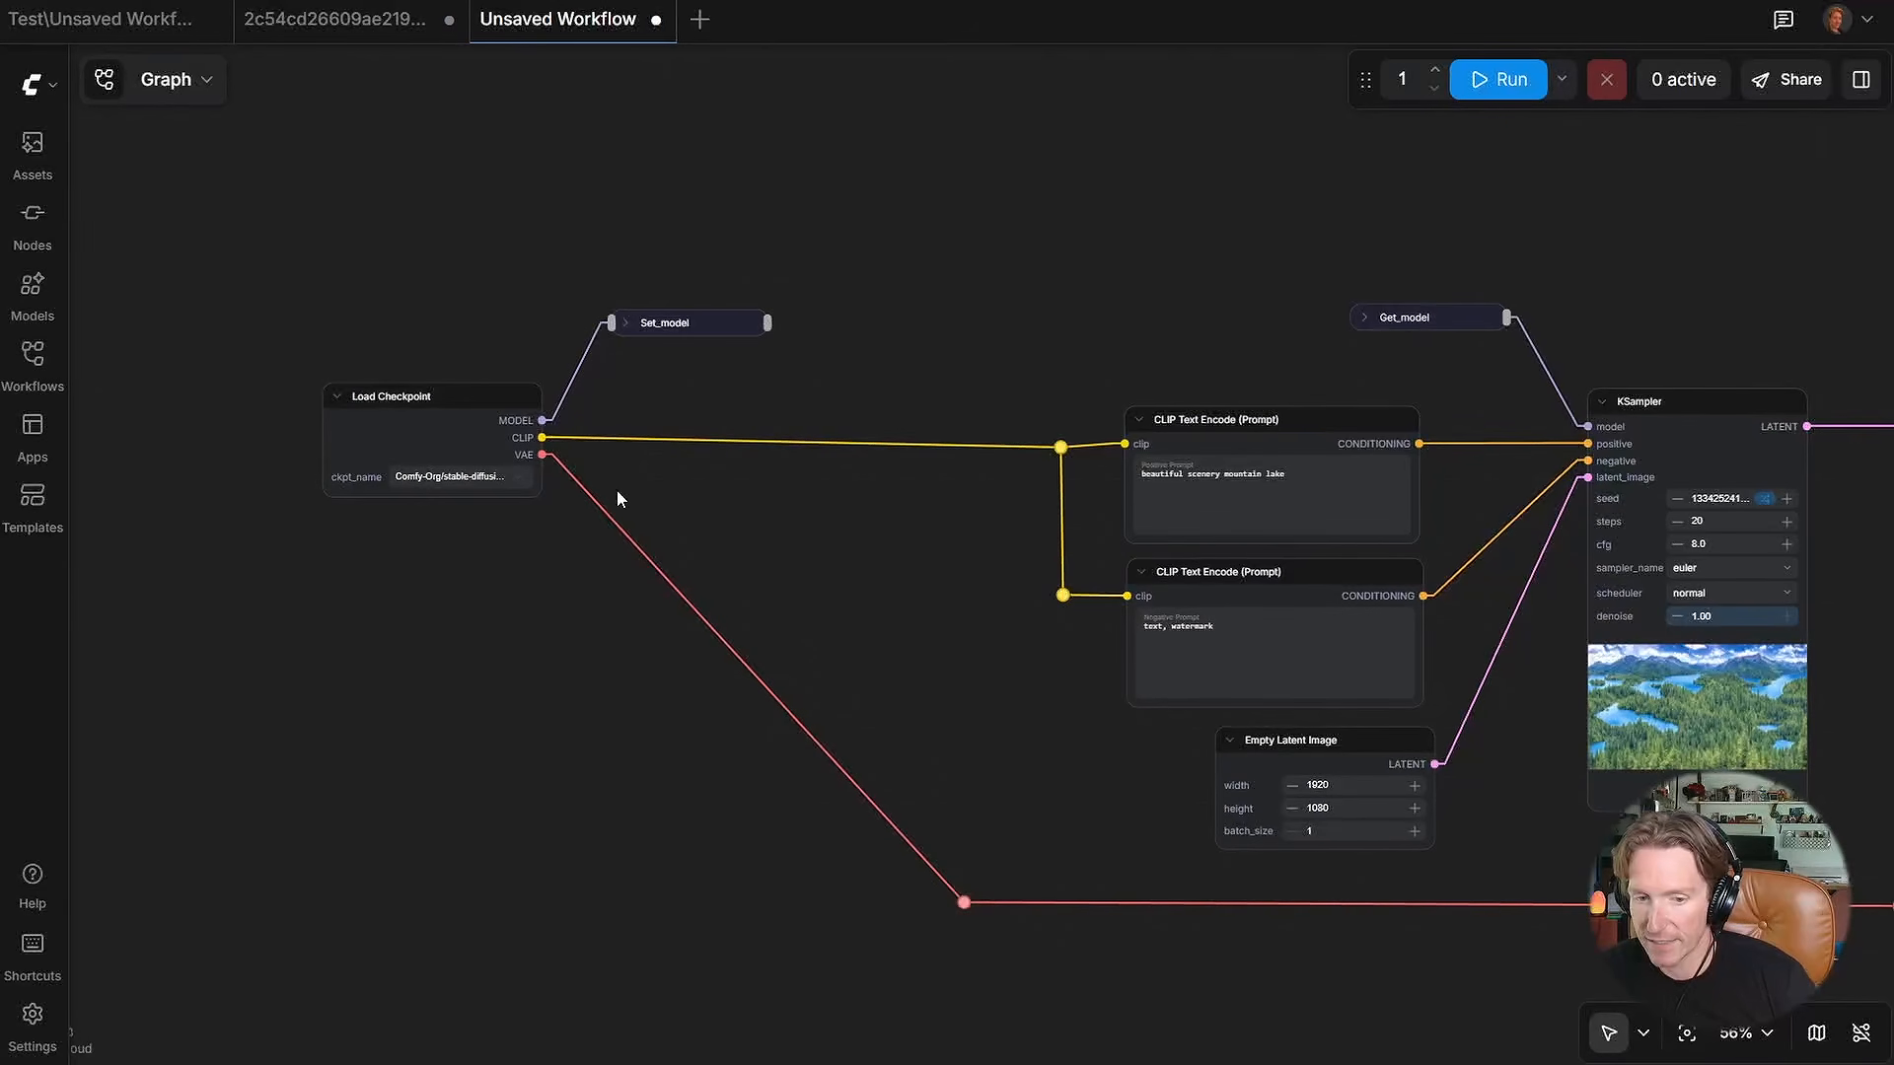
left_click_drag(543, 455, 673, 518)
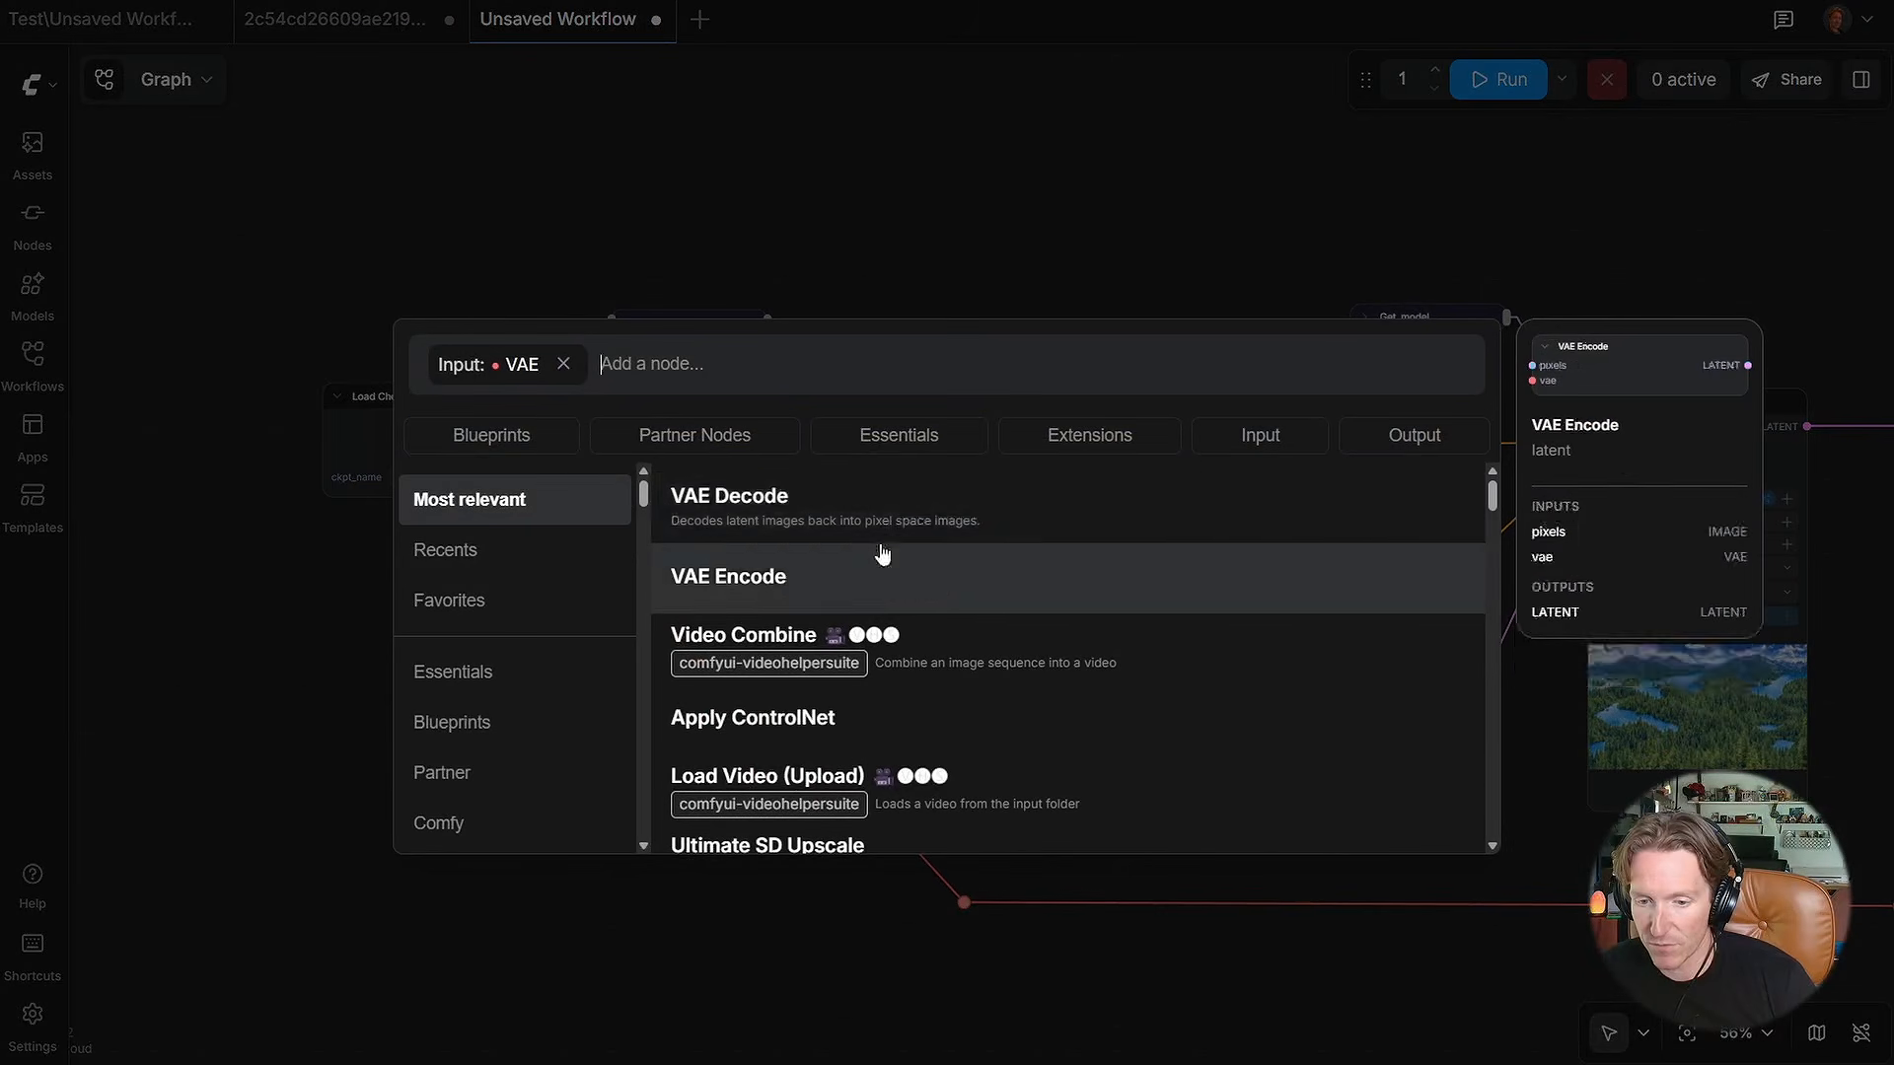
left_click(562, 363)
type("set")
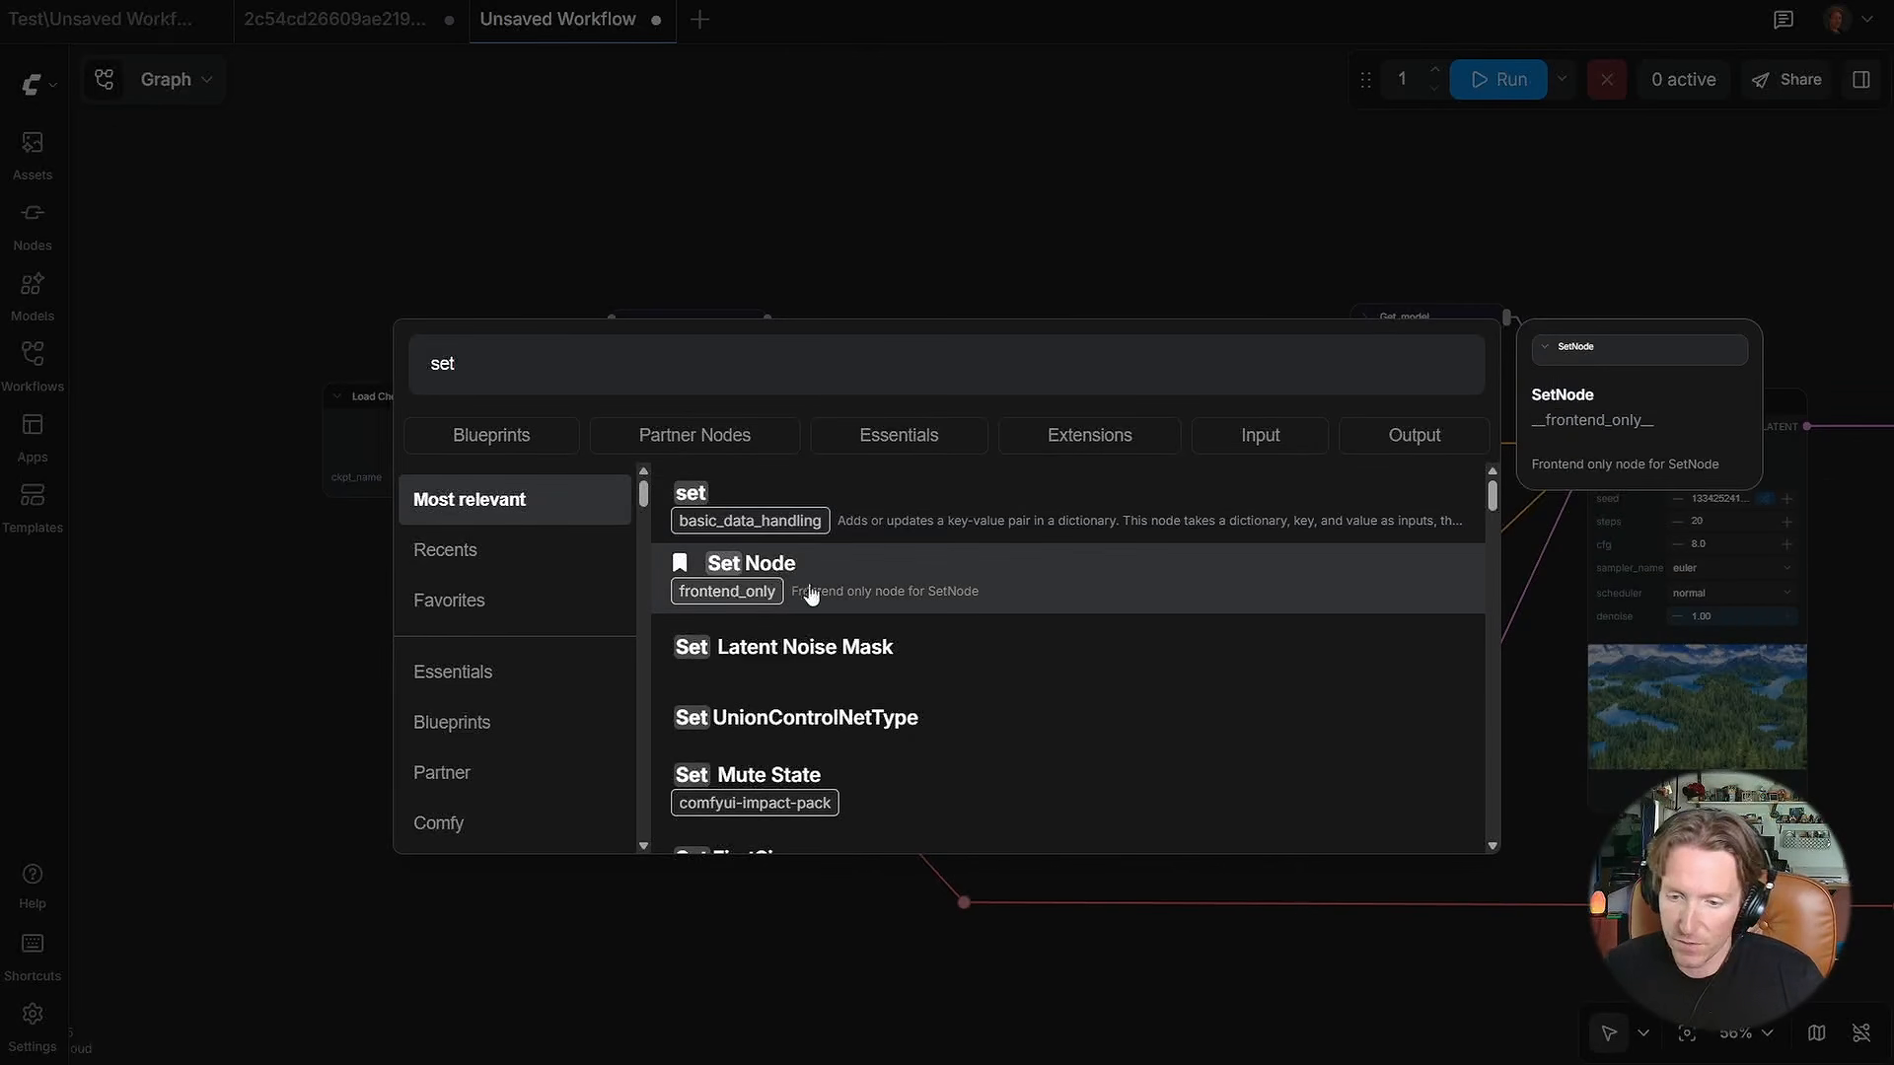
left_click(811, 591)
Step: Set the new SetNode's constant to "vae", collapse the node and place it closer to Load Checkpoint
left_click(771, 546)
type("vae")
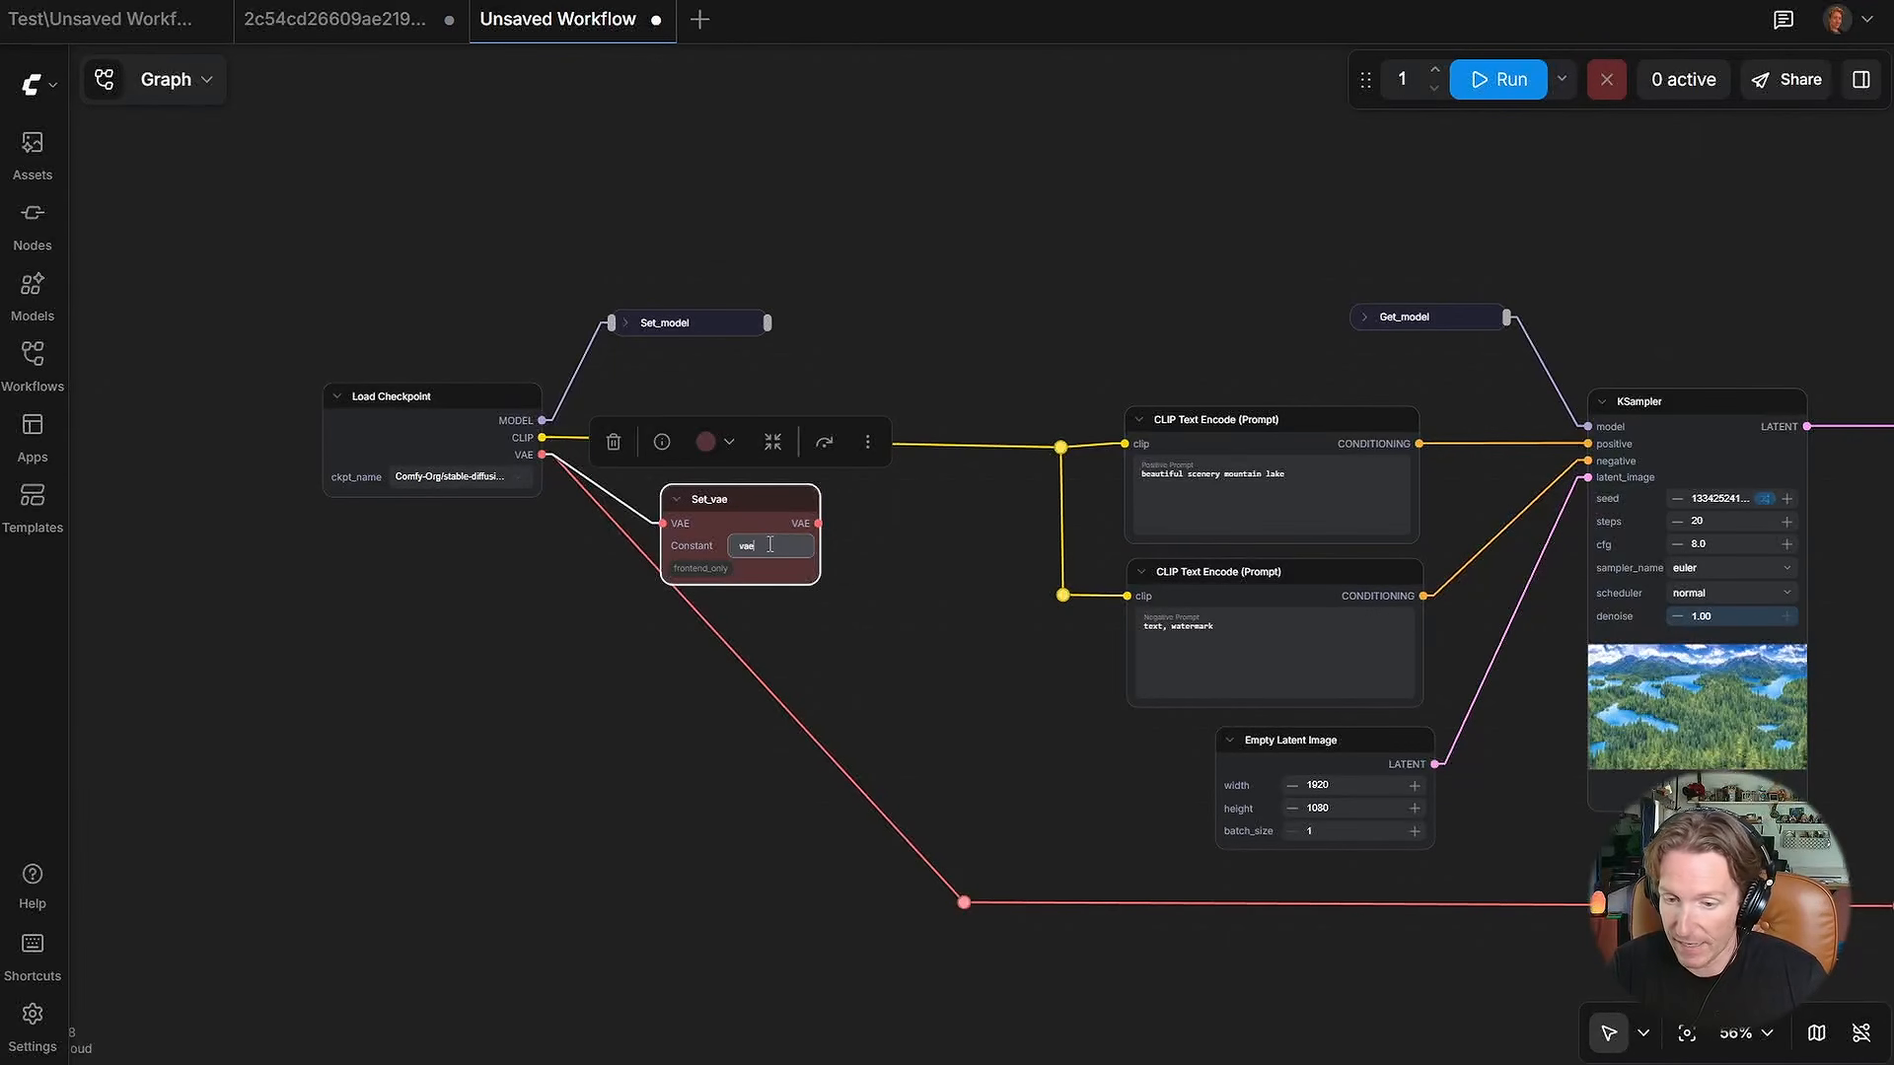
left_click(913, 580)
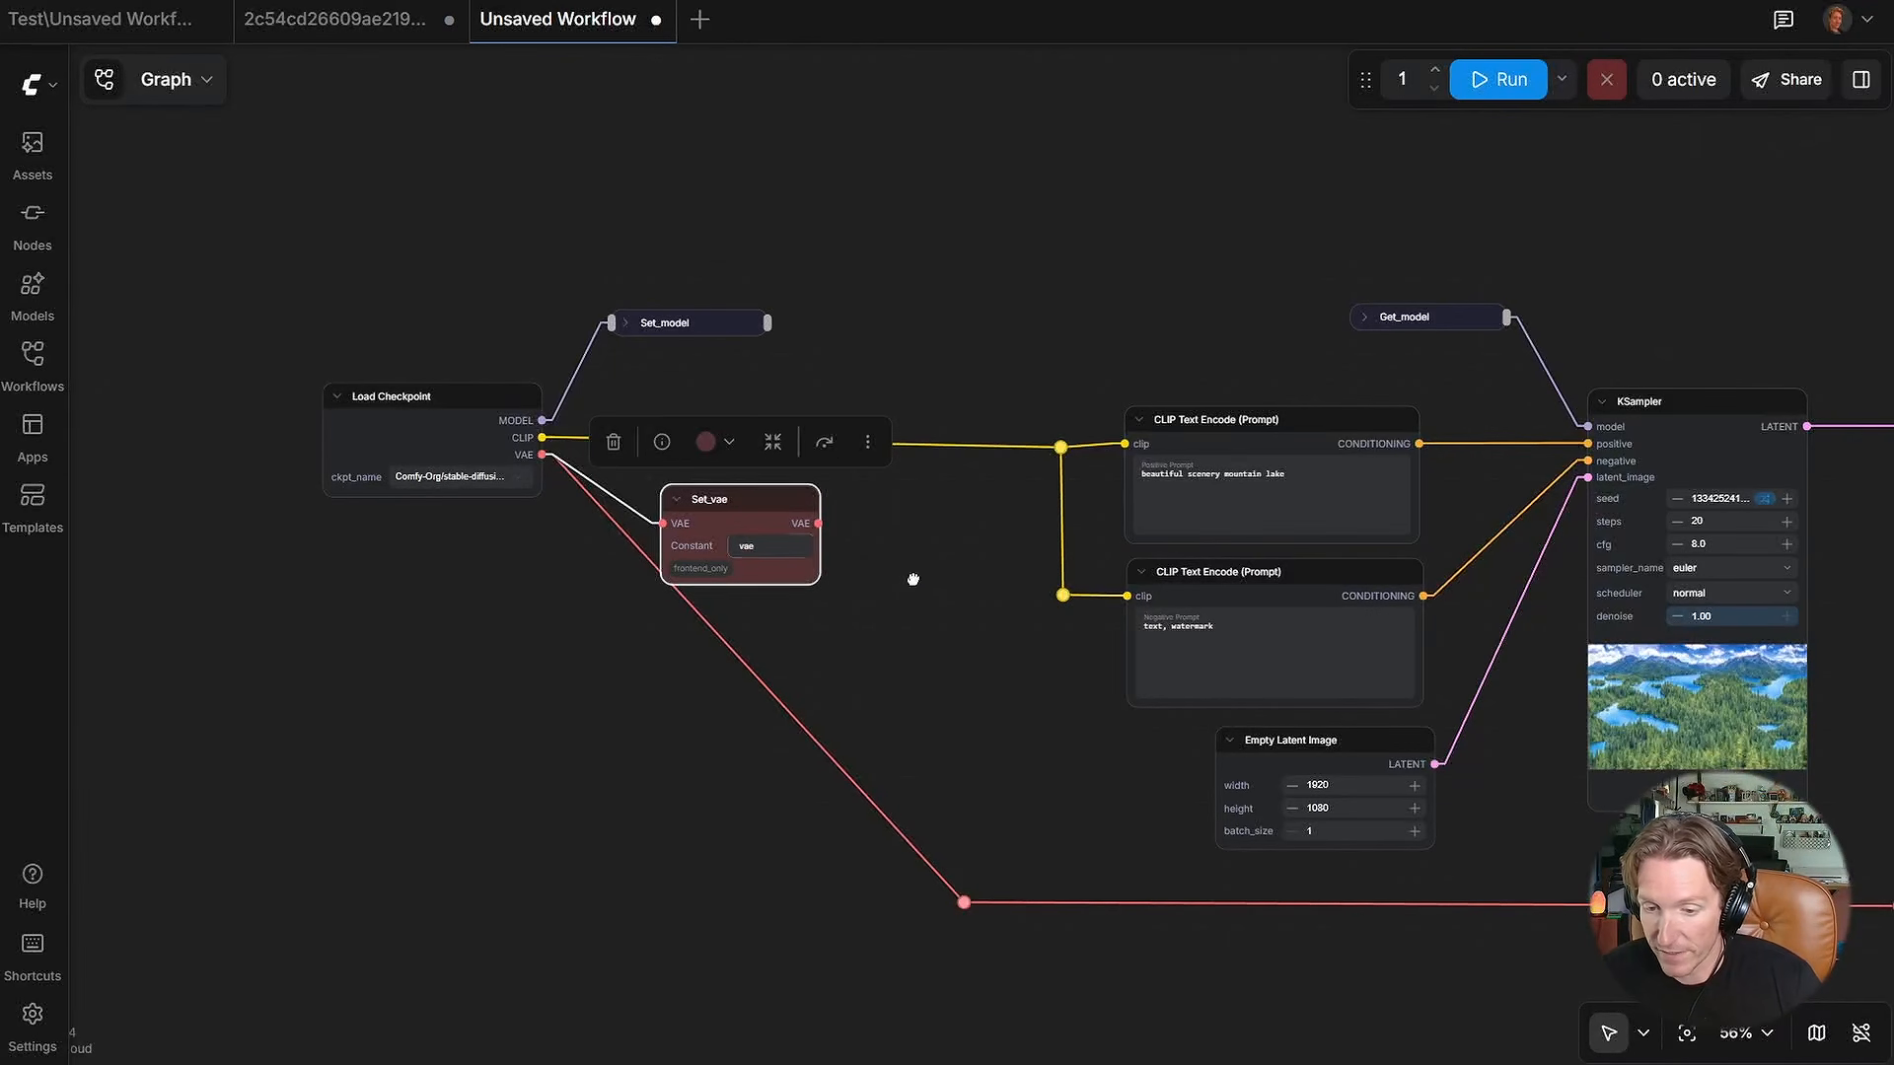
left_click(676, 501)
left_click_drag(718, 503, 690, 504)
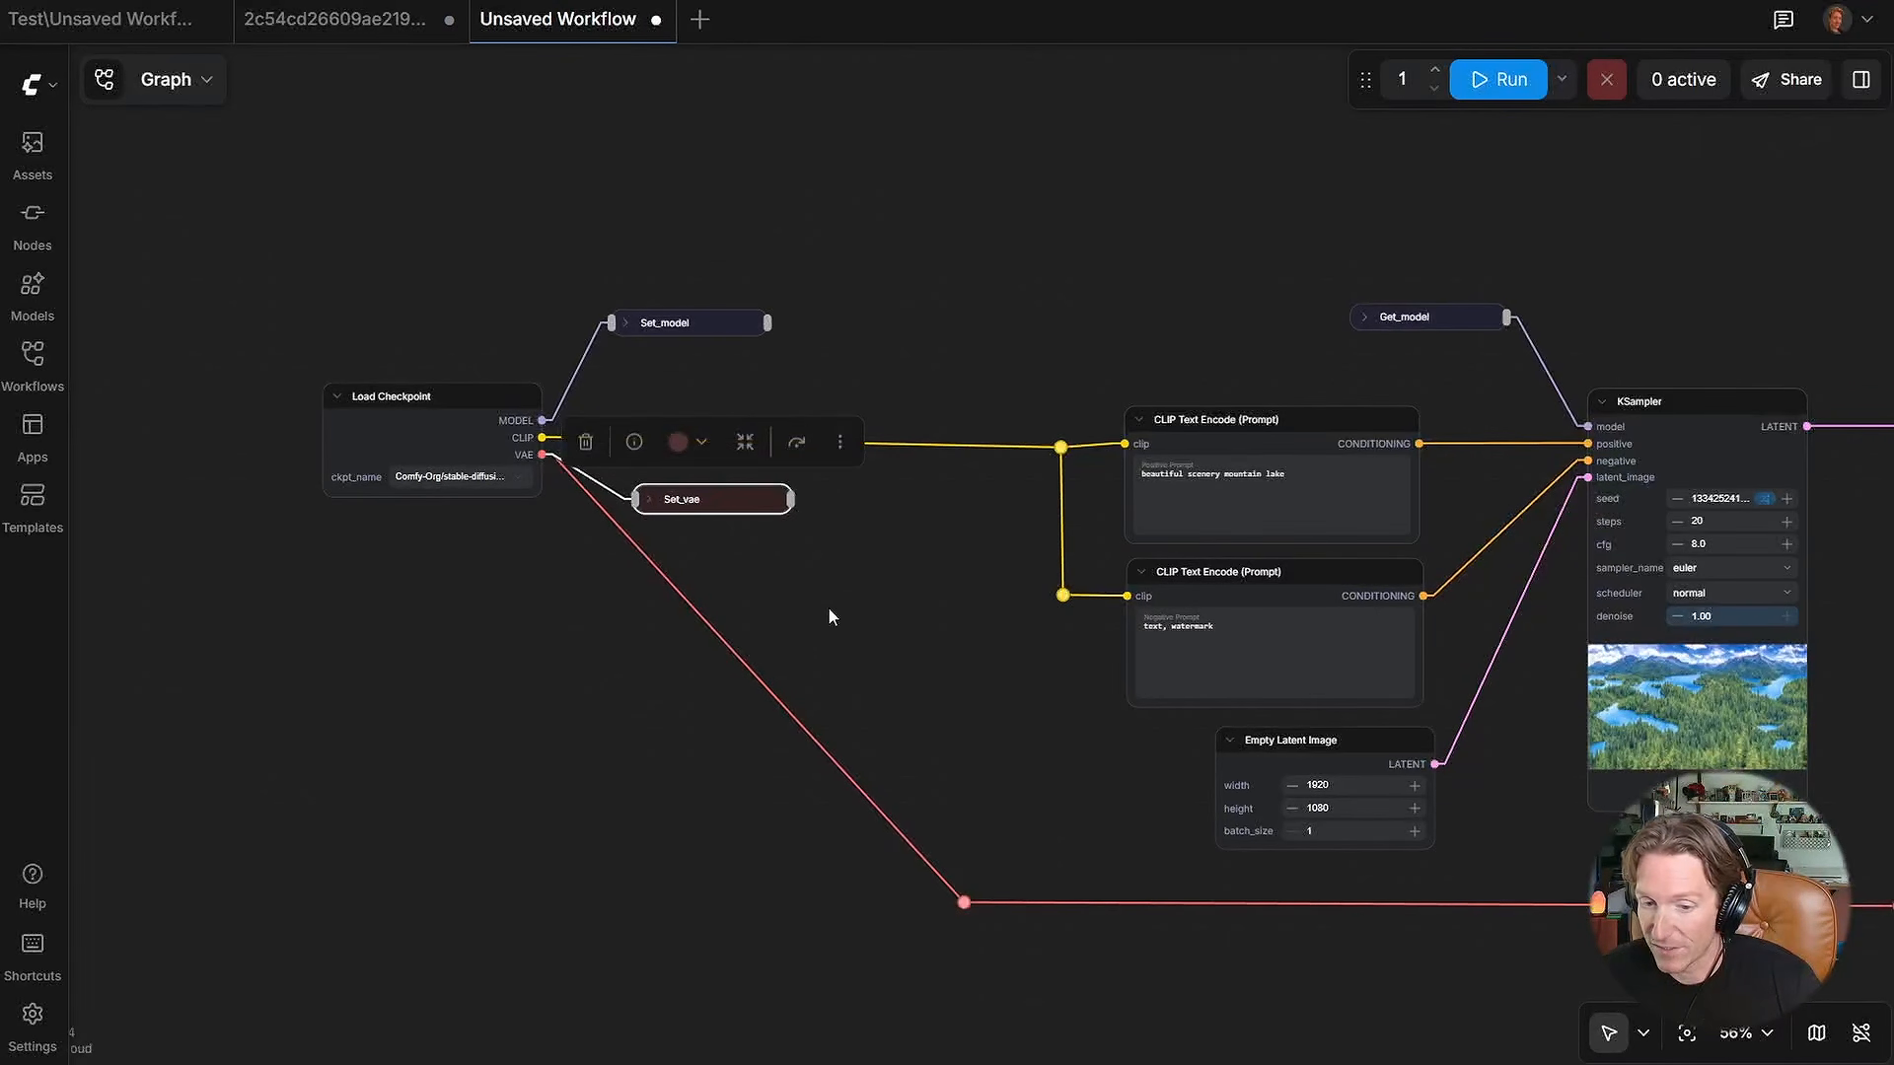
Step: Add a GetNode below VAE Decode and set its constant to "vae"
left_click_drag(1467, 830, 836, 729)
scroll(1221, 723, "right", 3)
double_click(1198, 673)
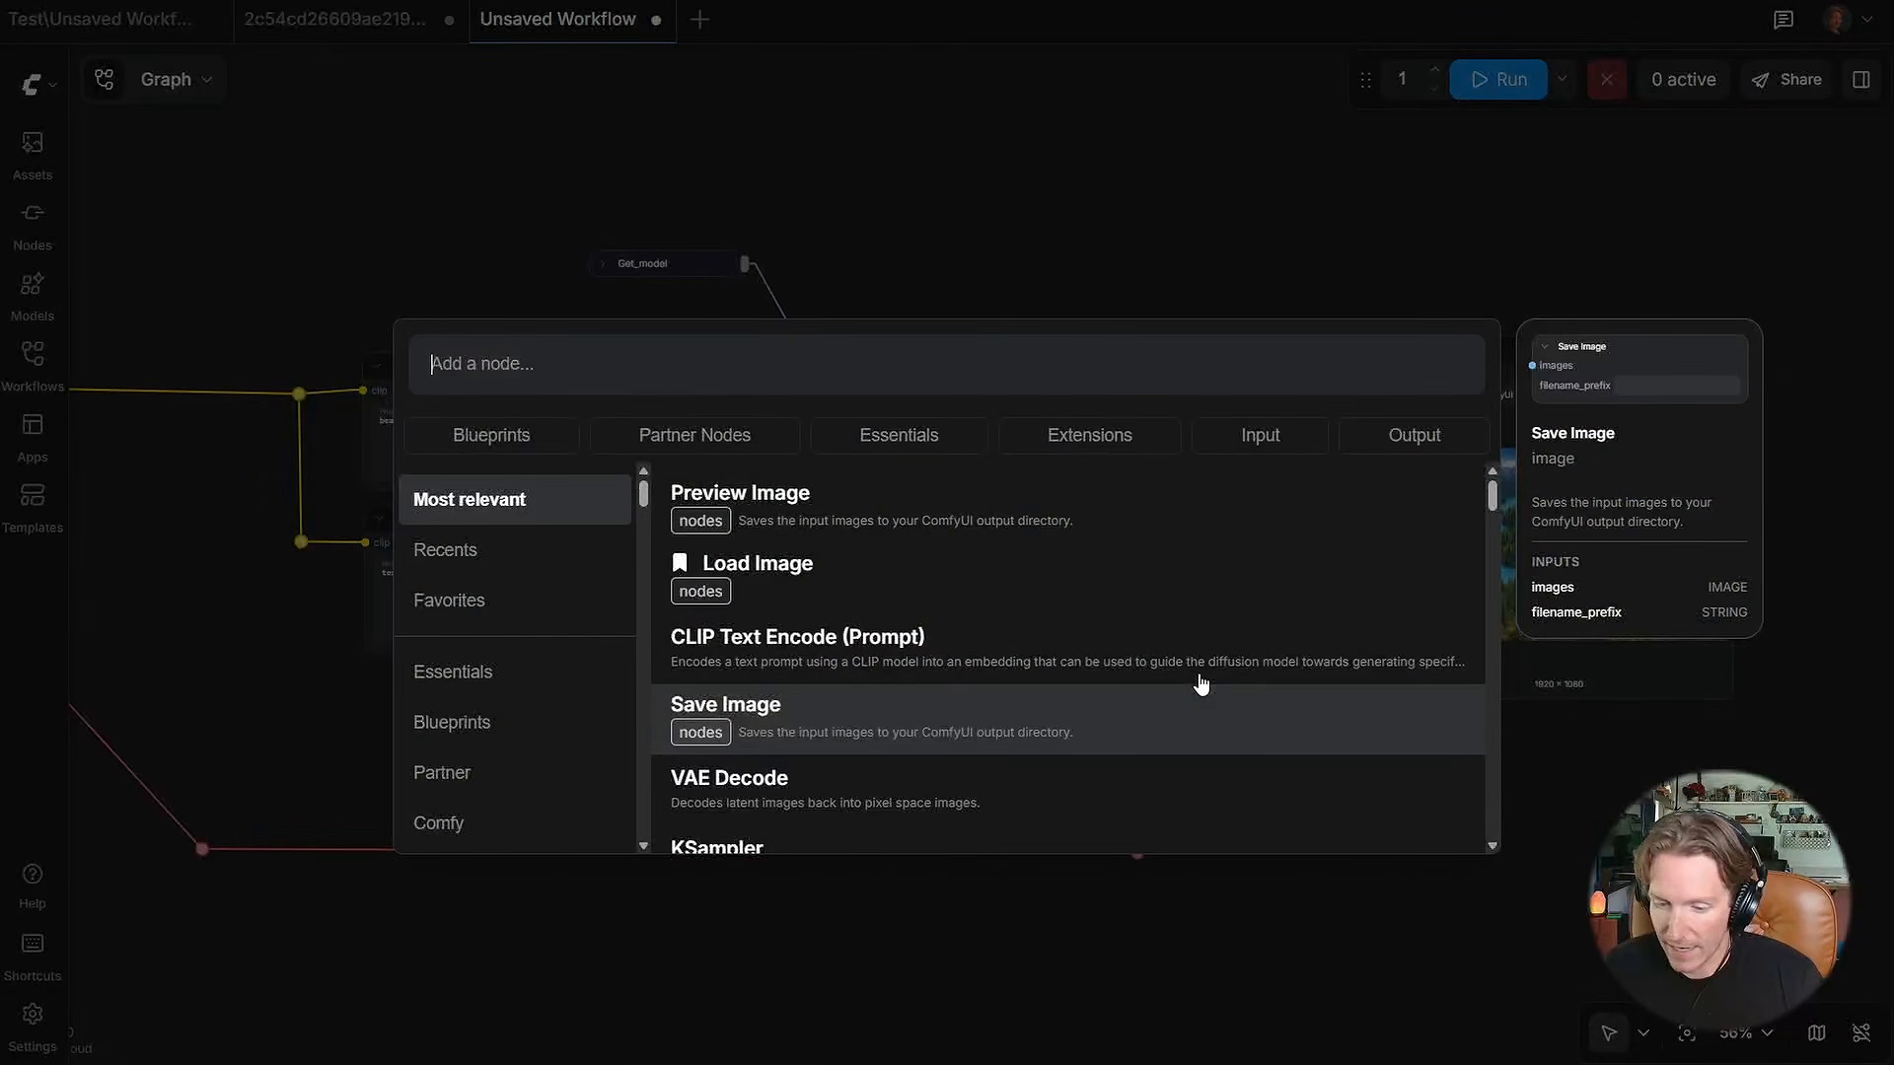
type("get node")
left_click(858, 499)
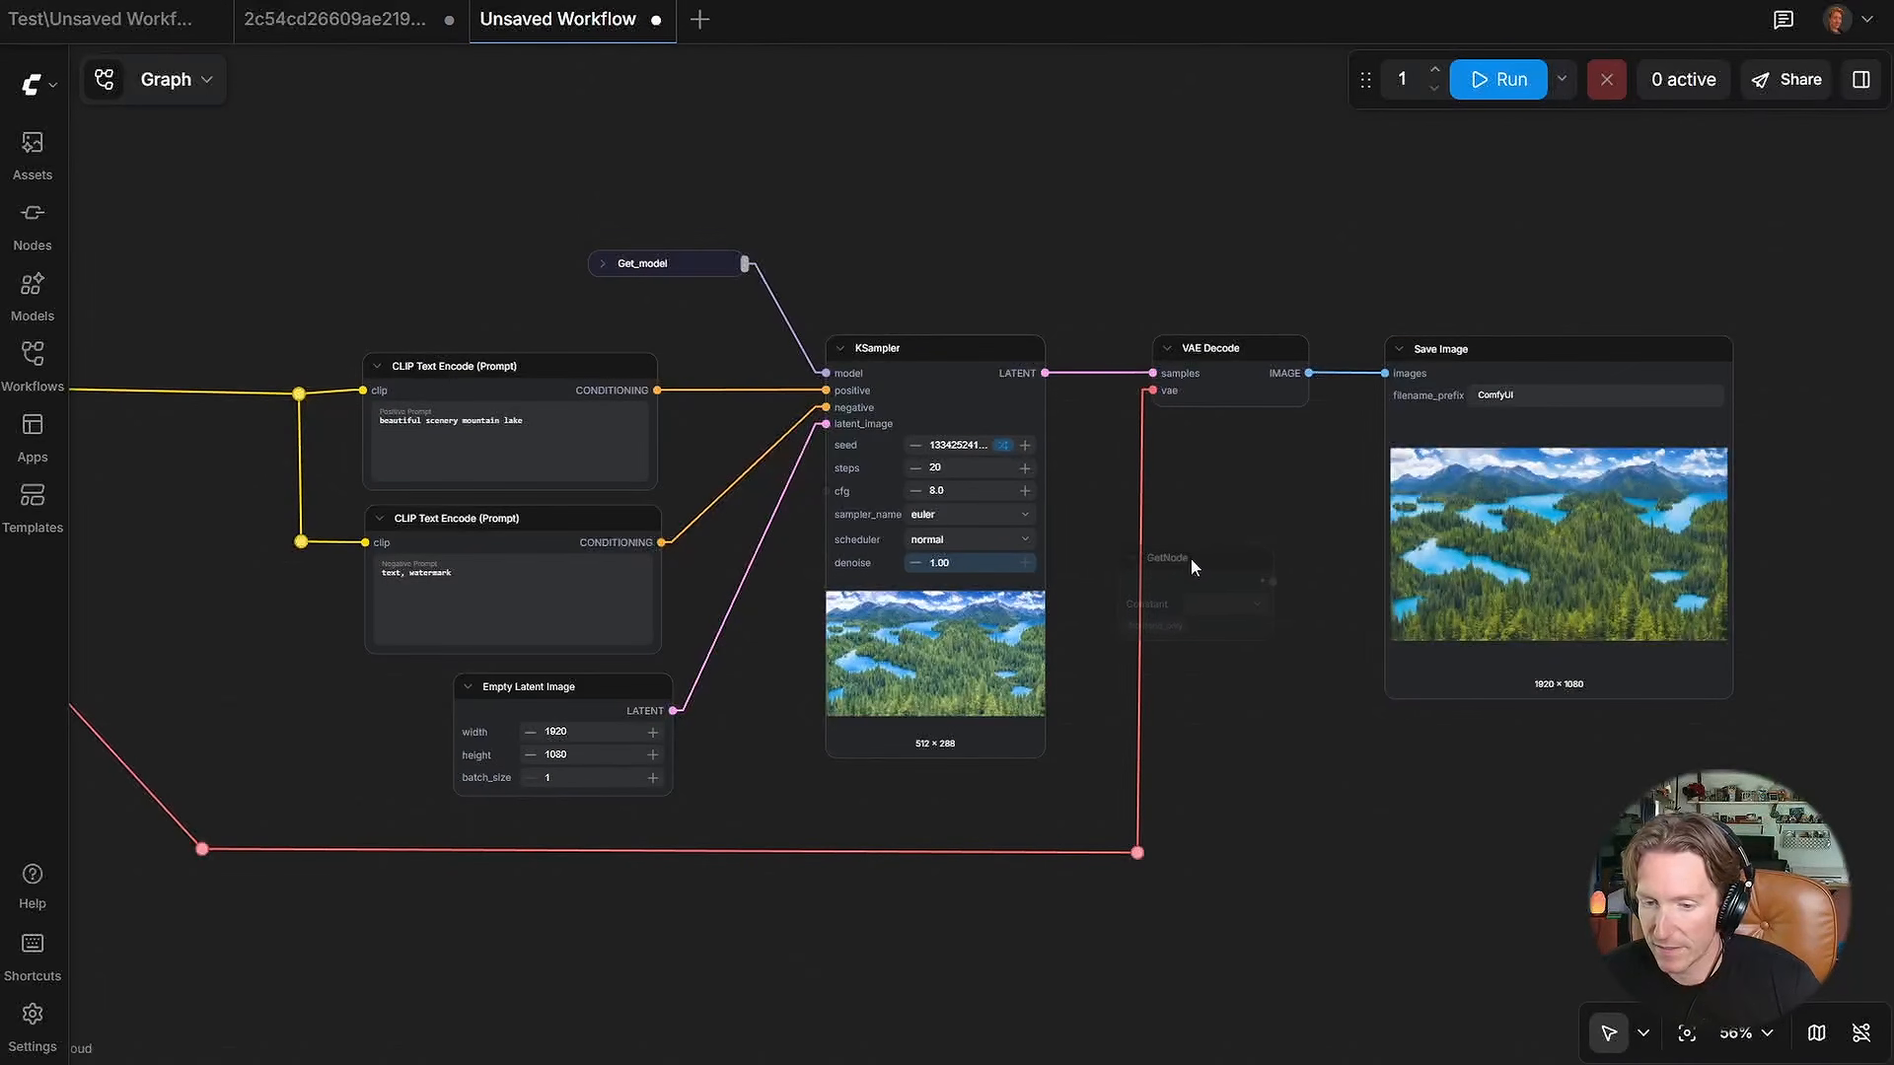
left_click(1254, 609)
left_click(1280, 659)
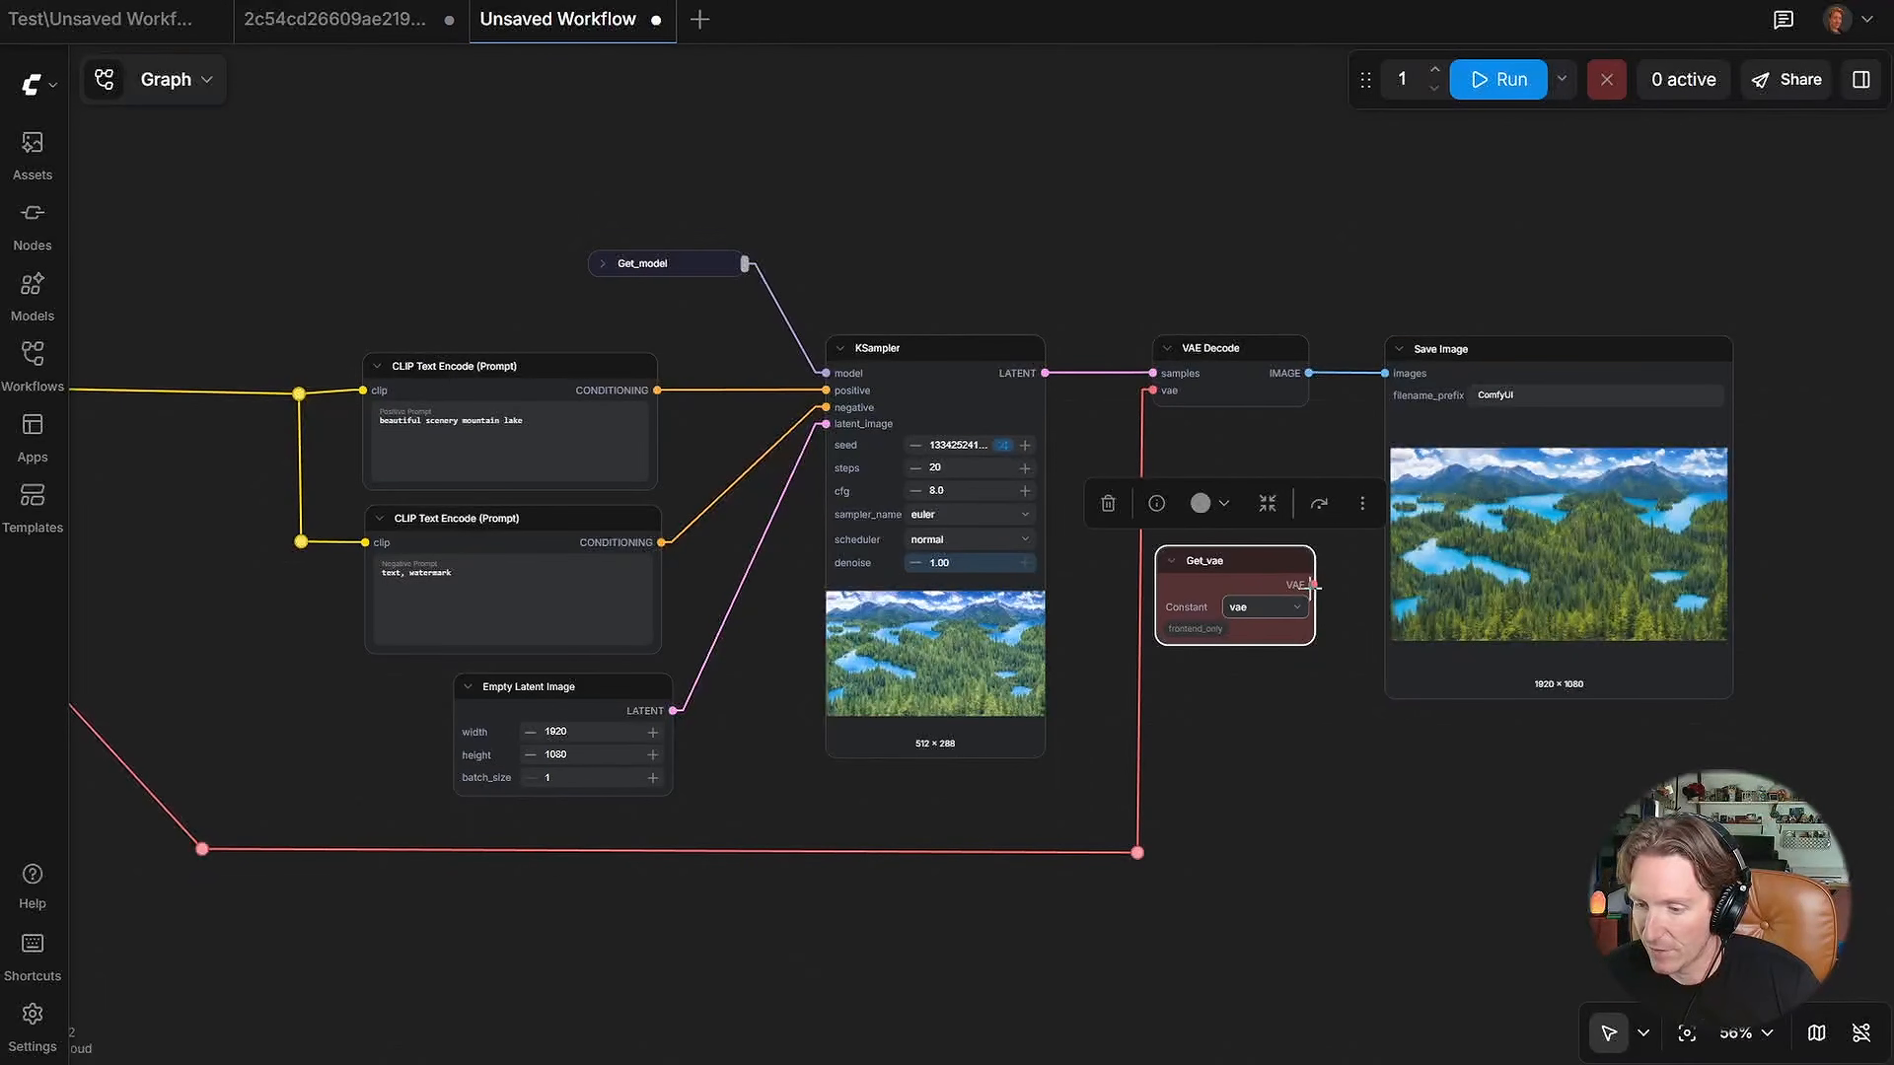
Step: Connect the Get_vae node's VAE output to VAE Decode's vae input and shift Get_vae toward the KSampler
left_click_drag(1315, 584, 1152, 390)
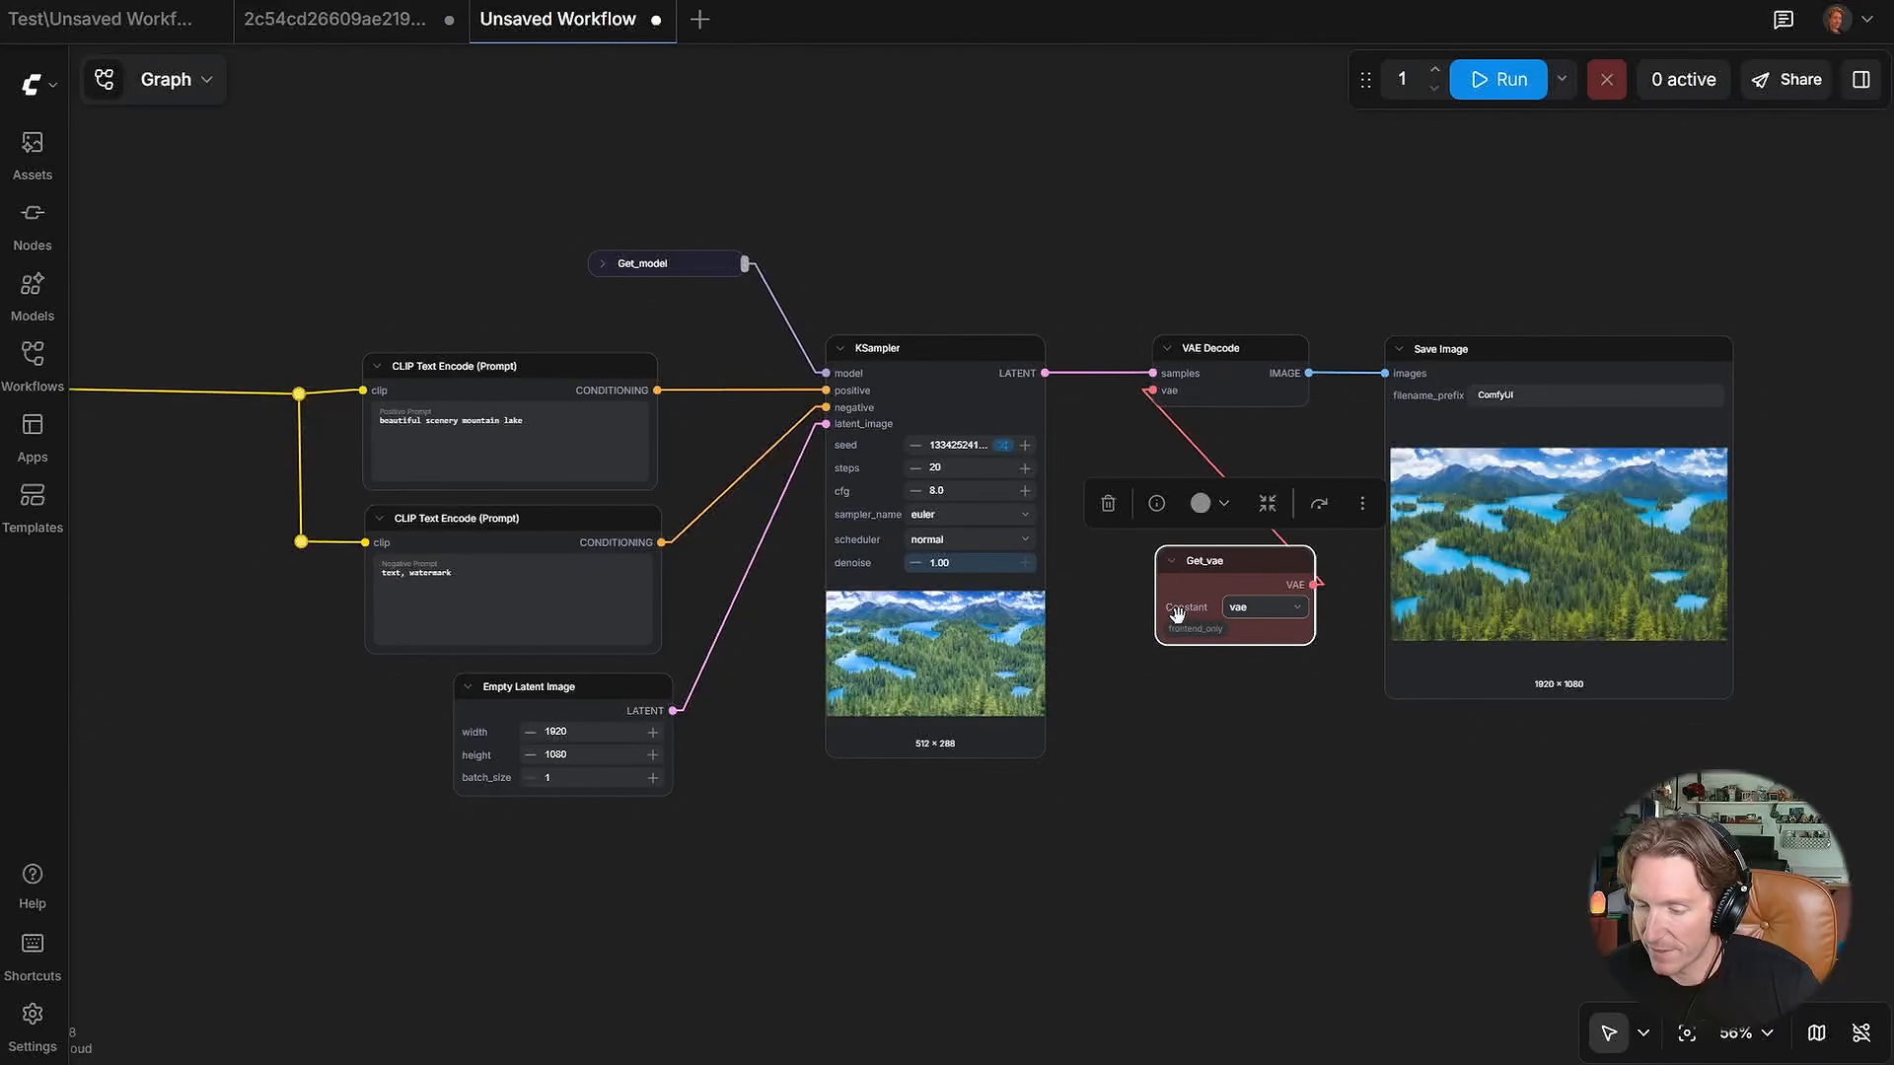
left_click(1171, 561)
left_click_drag(1222, 563, 1159, 552)
left_click(1106, 549)
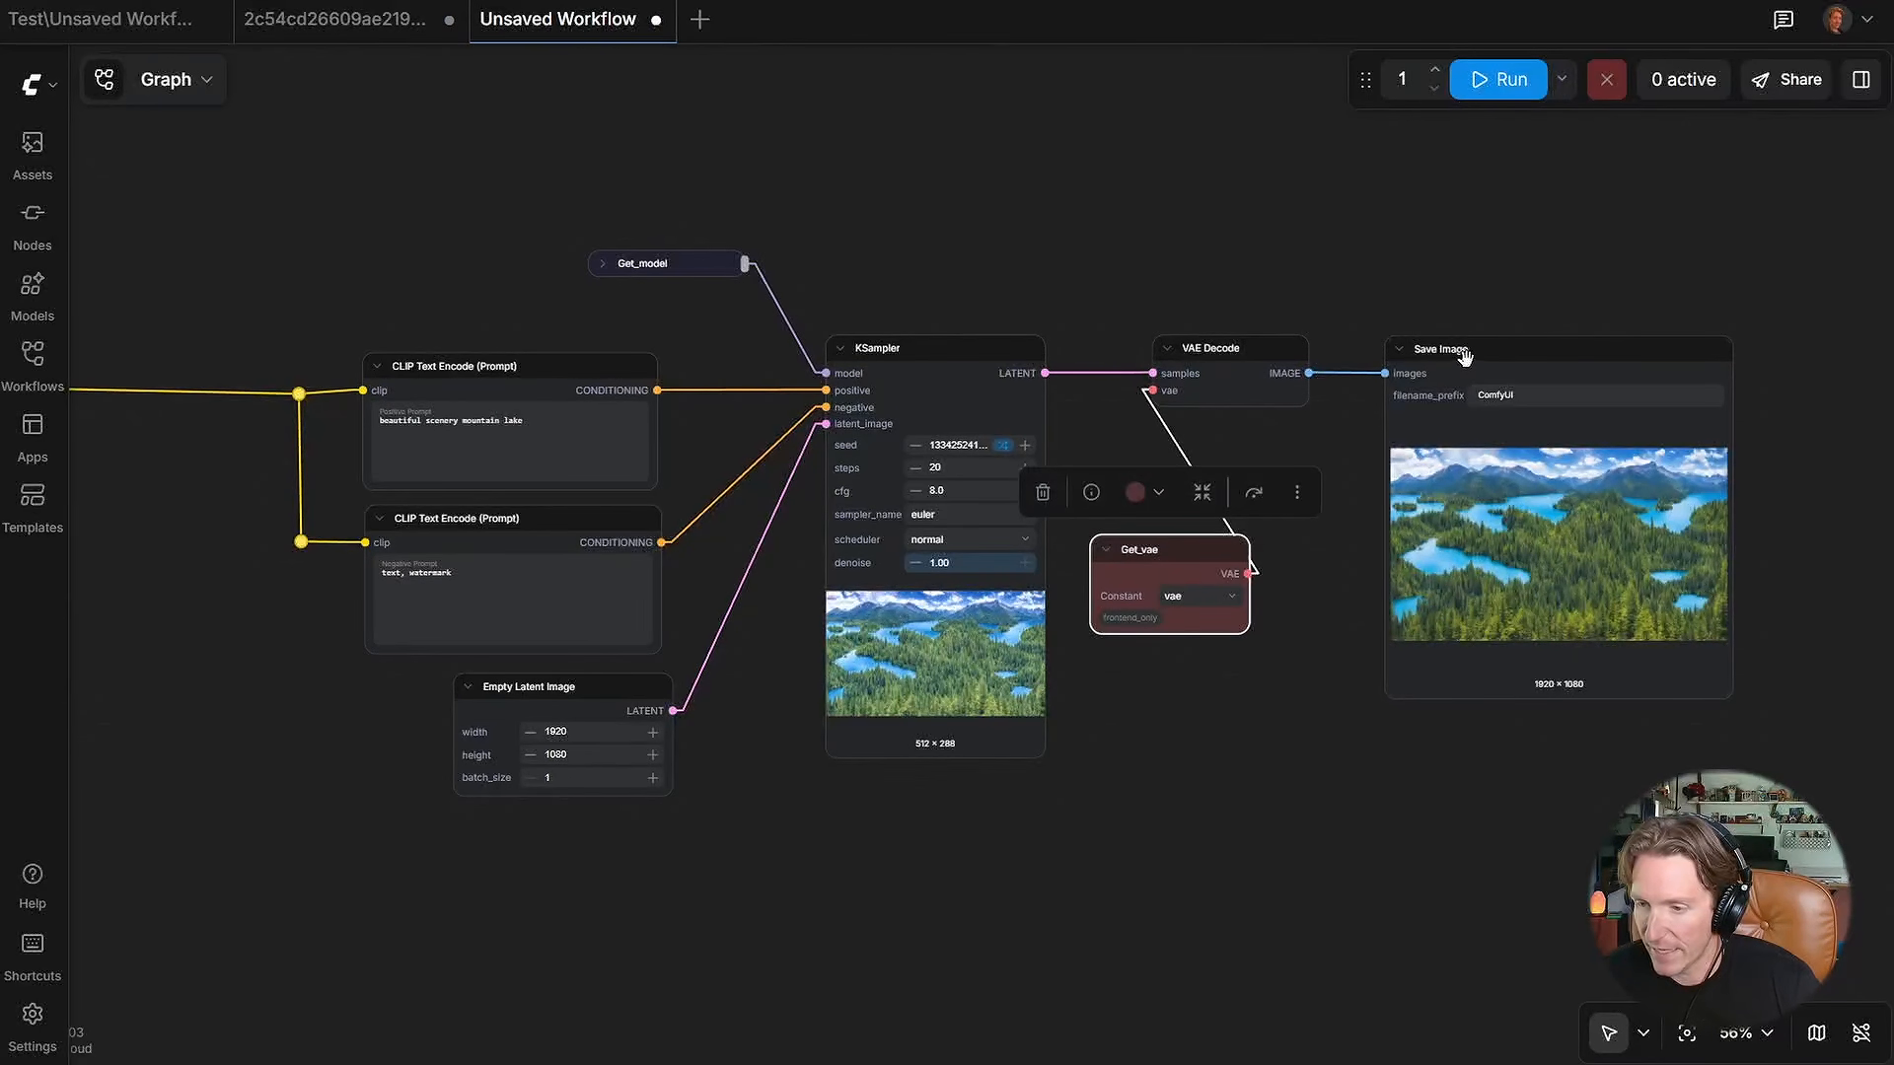
Step: Space VAE Decode and Save Image farther from the KSampler, and place the collapsed Get_vae in the gap before VAE Decode's vae input
left_click_drag(1478, 361, 1673, 381)
left_click_drag(1213, 348, 1391, 352)
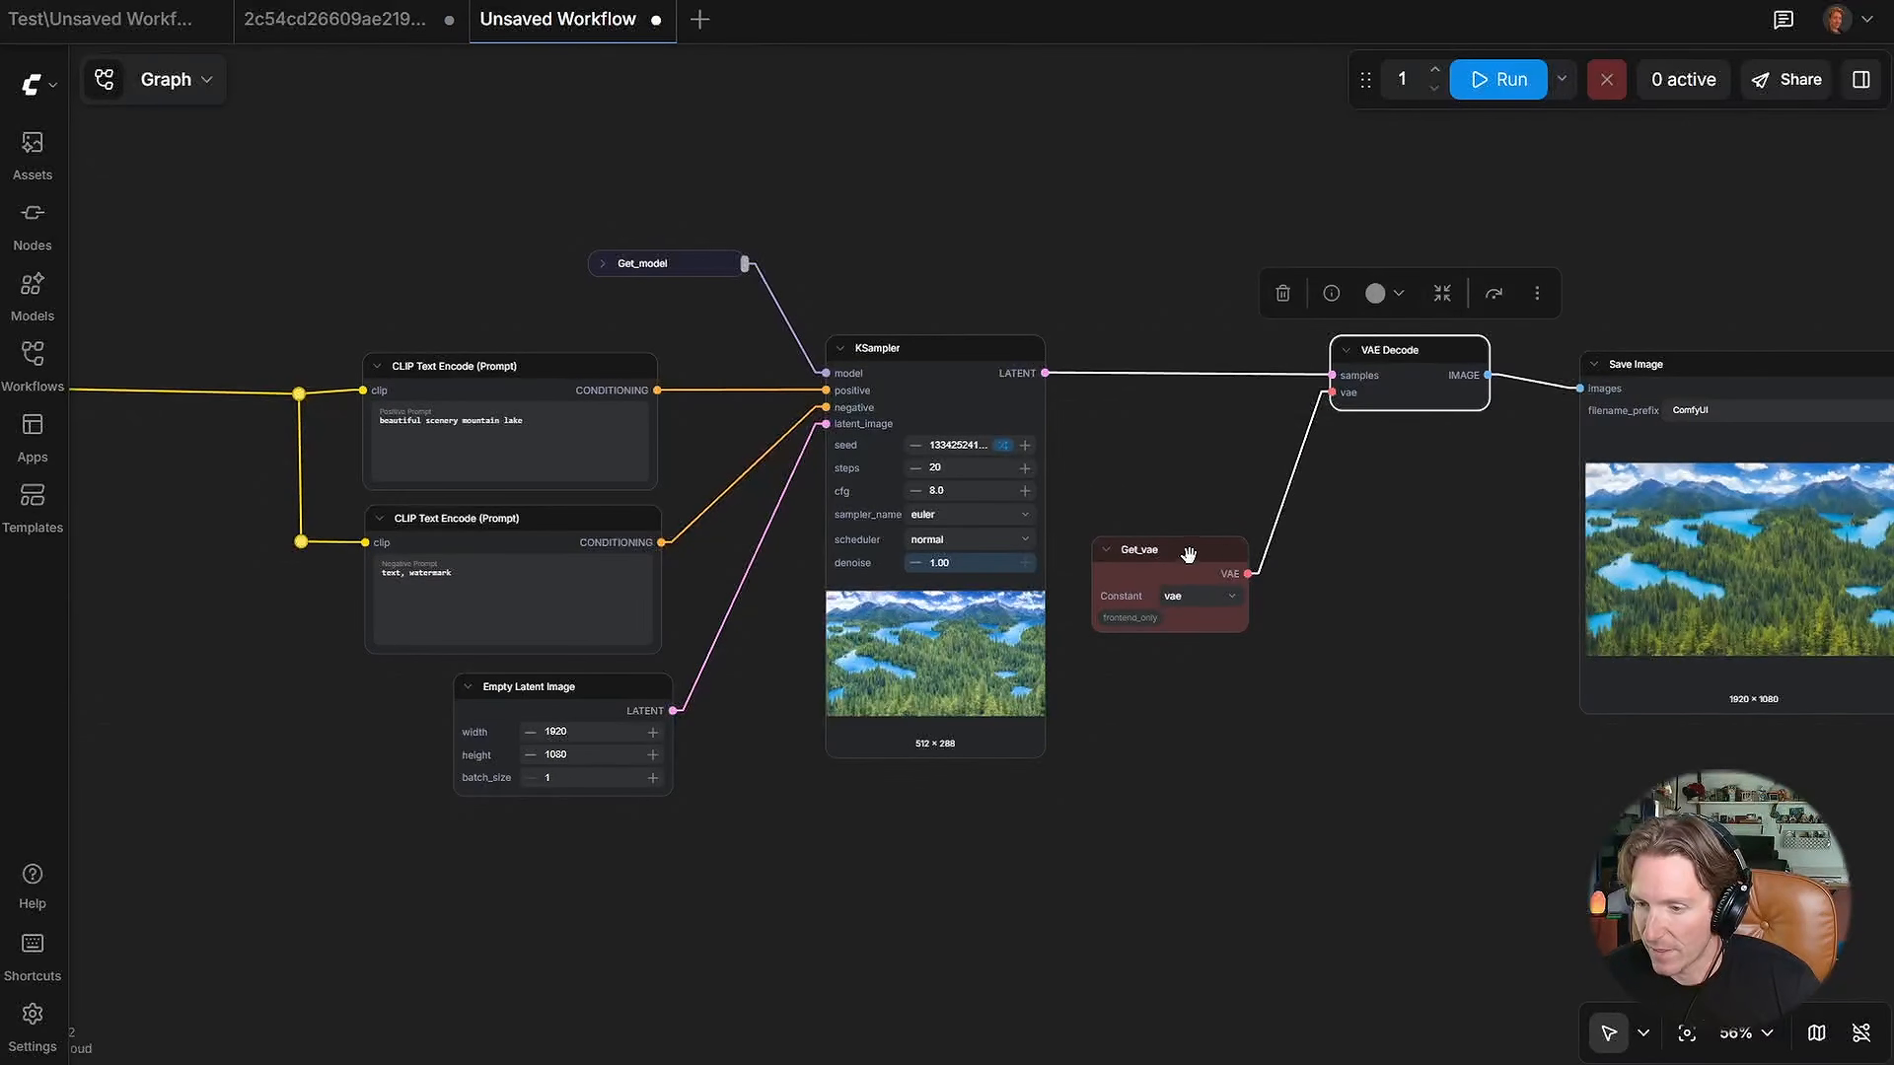
left_click(1106, 550)
left_click_drag(1134, 550, 1394, 434)
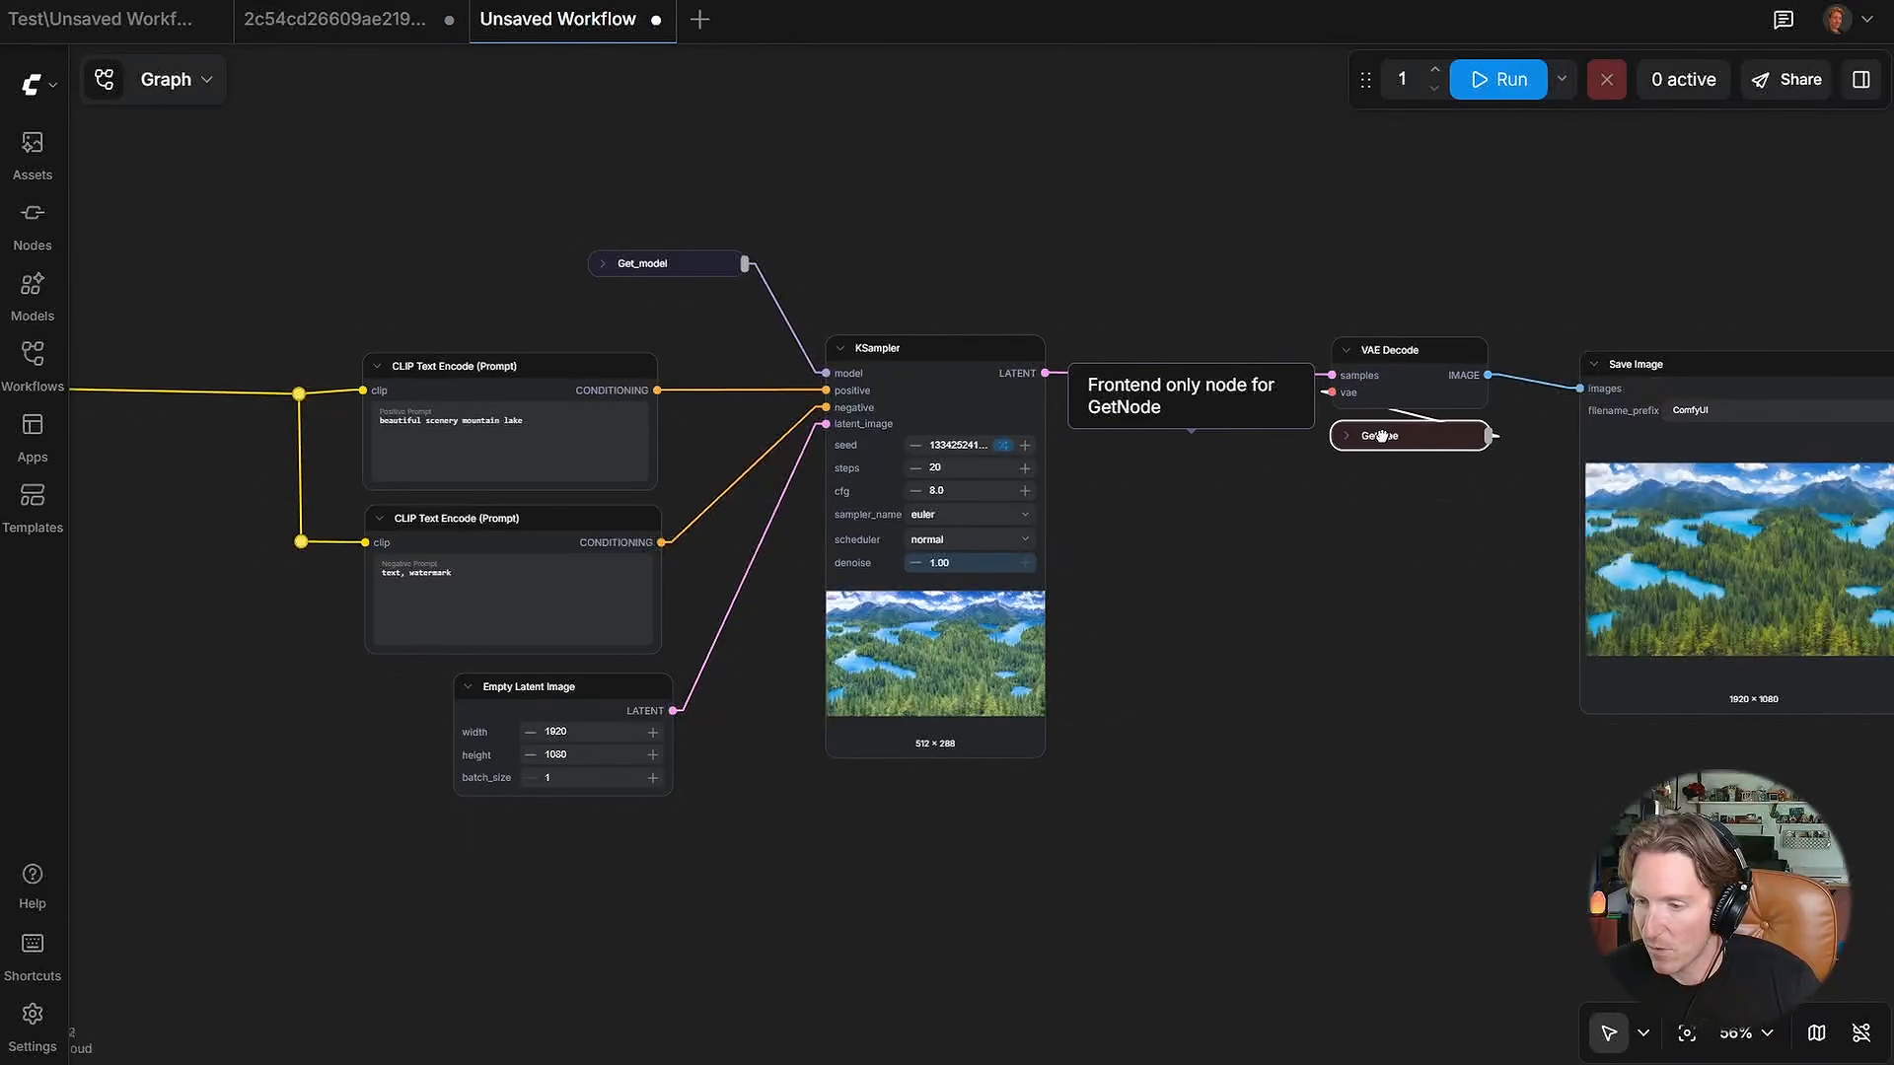
left_click(1417, 562)
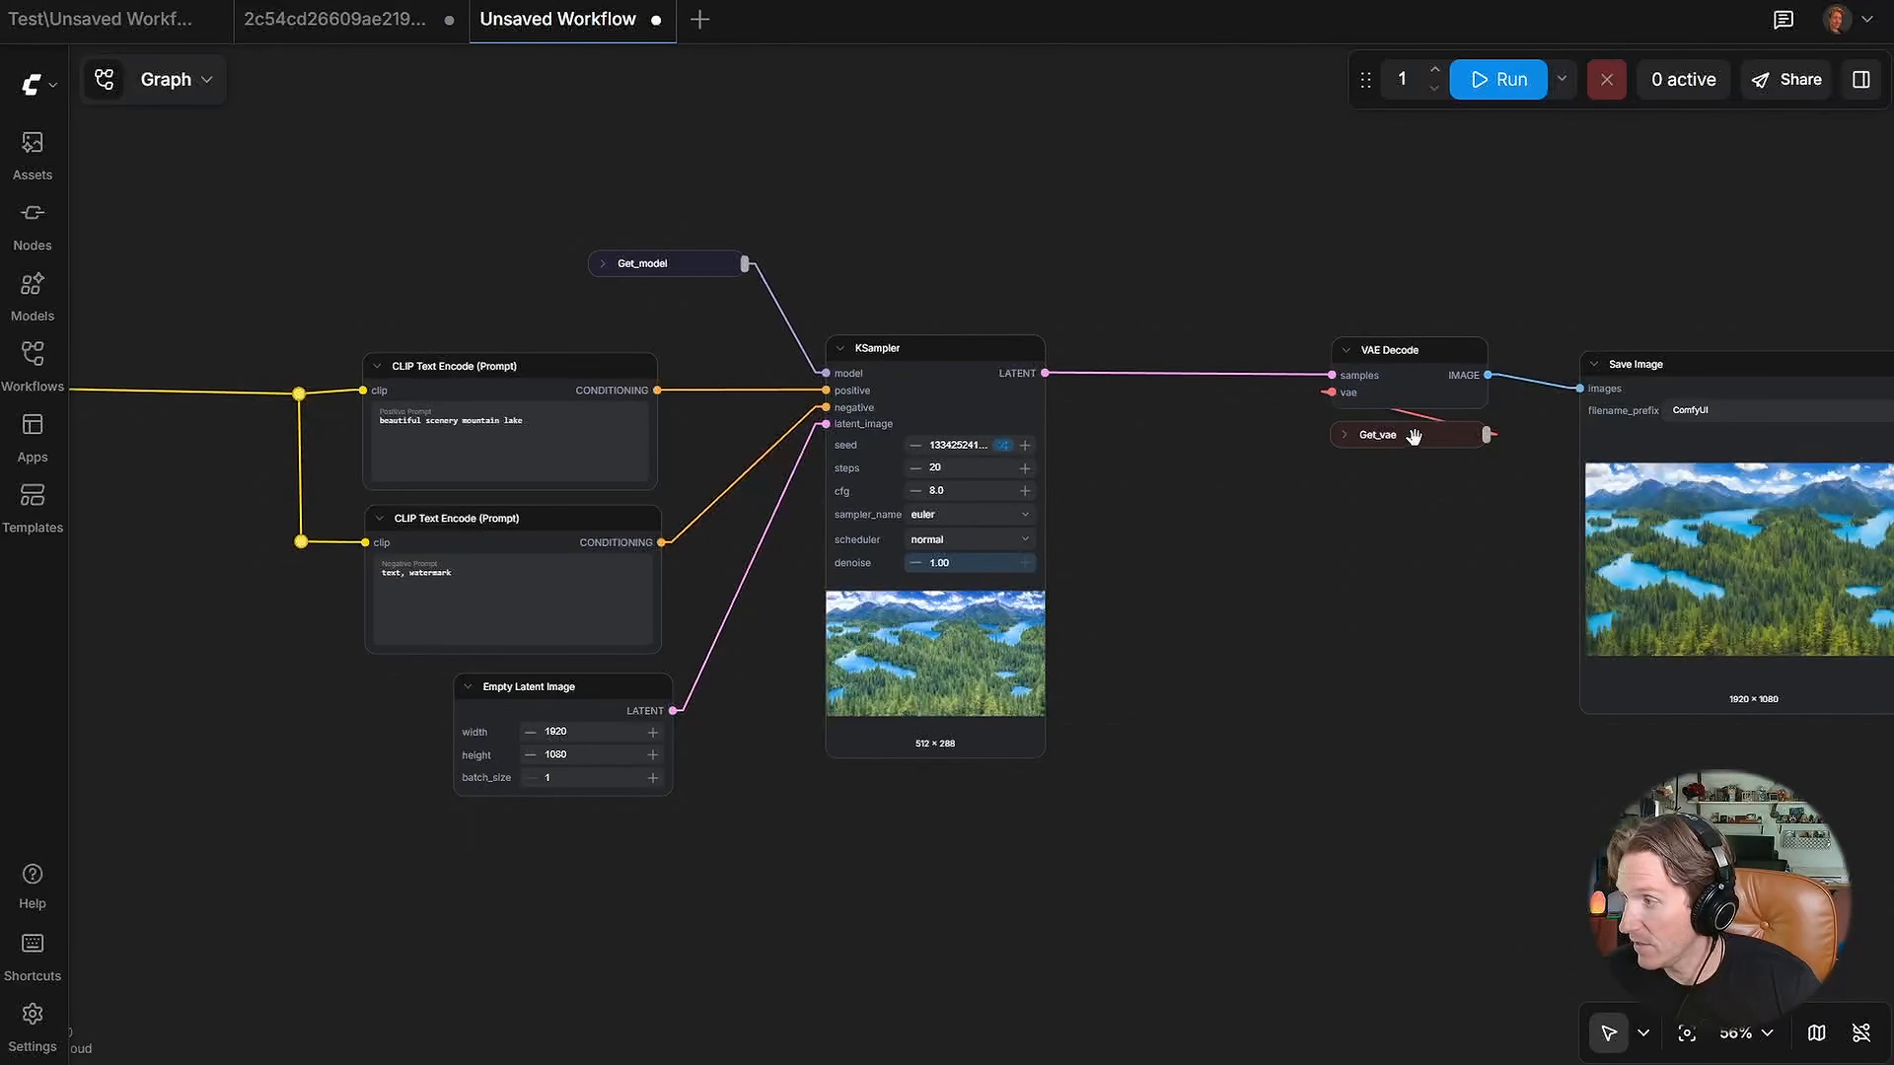
left_click_drag(1472, 433, 1301, 398)
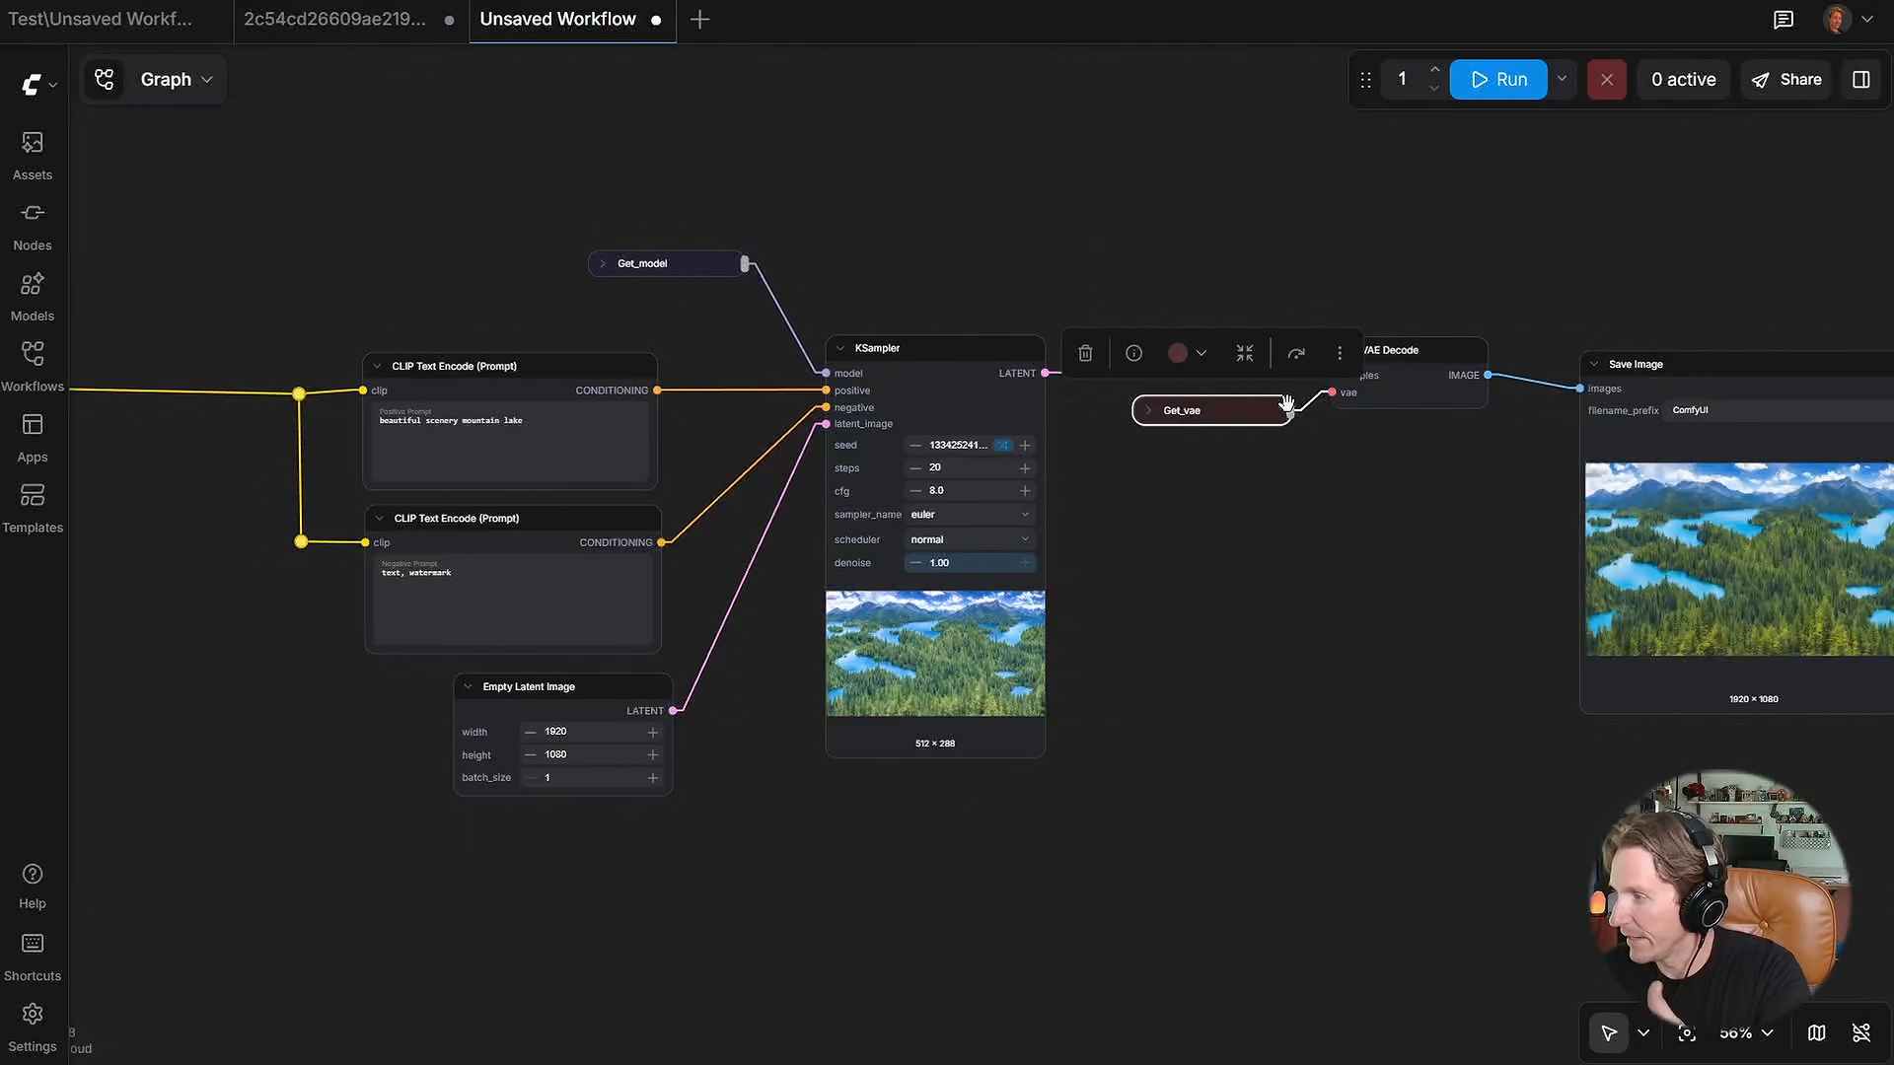
left_click(1243, 606)
Step: Add a SetNode from Load Checkpoint's CLIP output, searching without the input type filter
left_click_drag(1243, 607, 1519, 629)
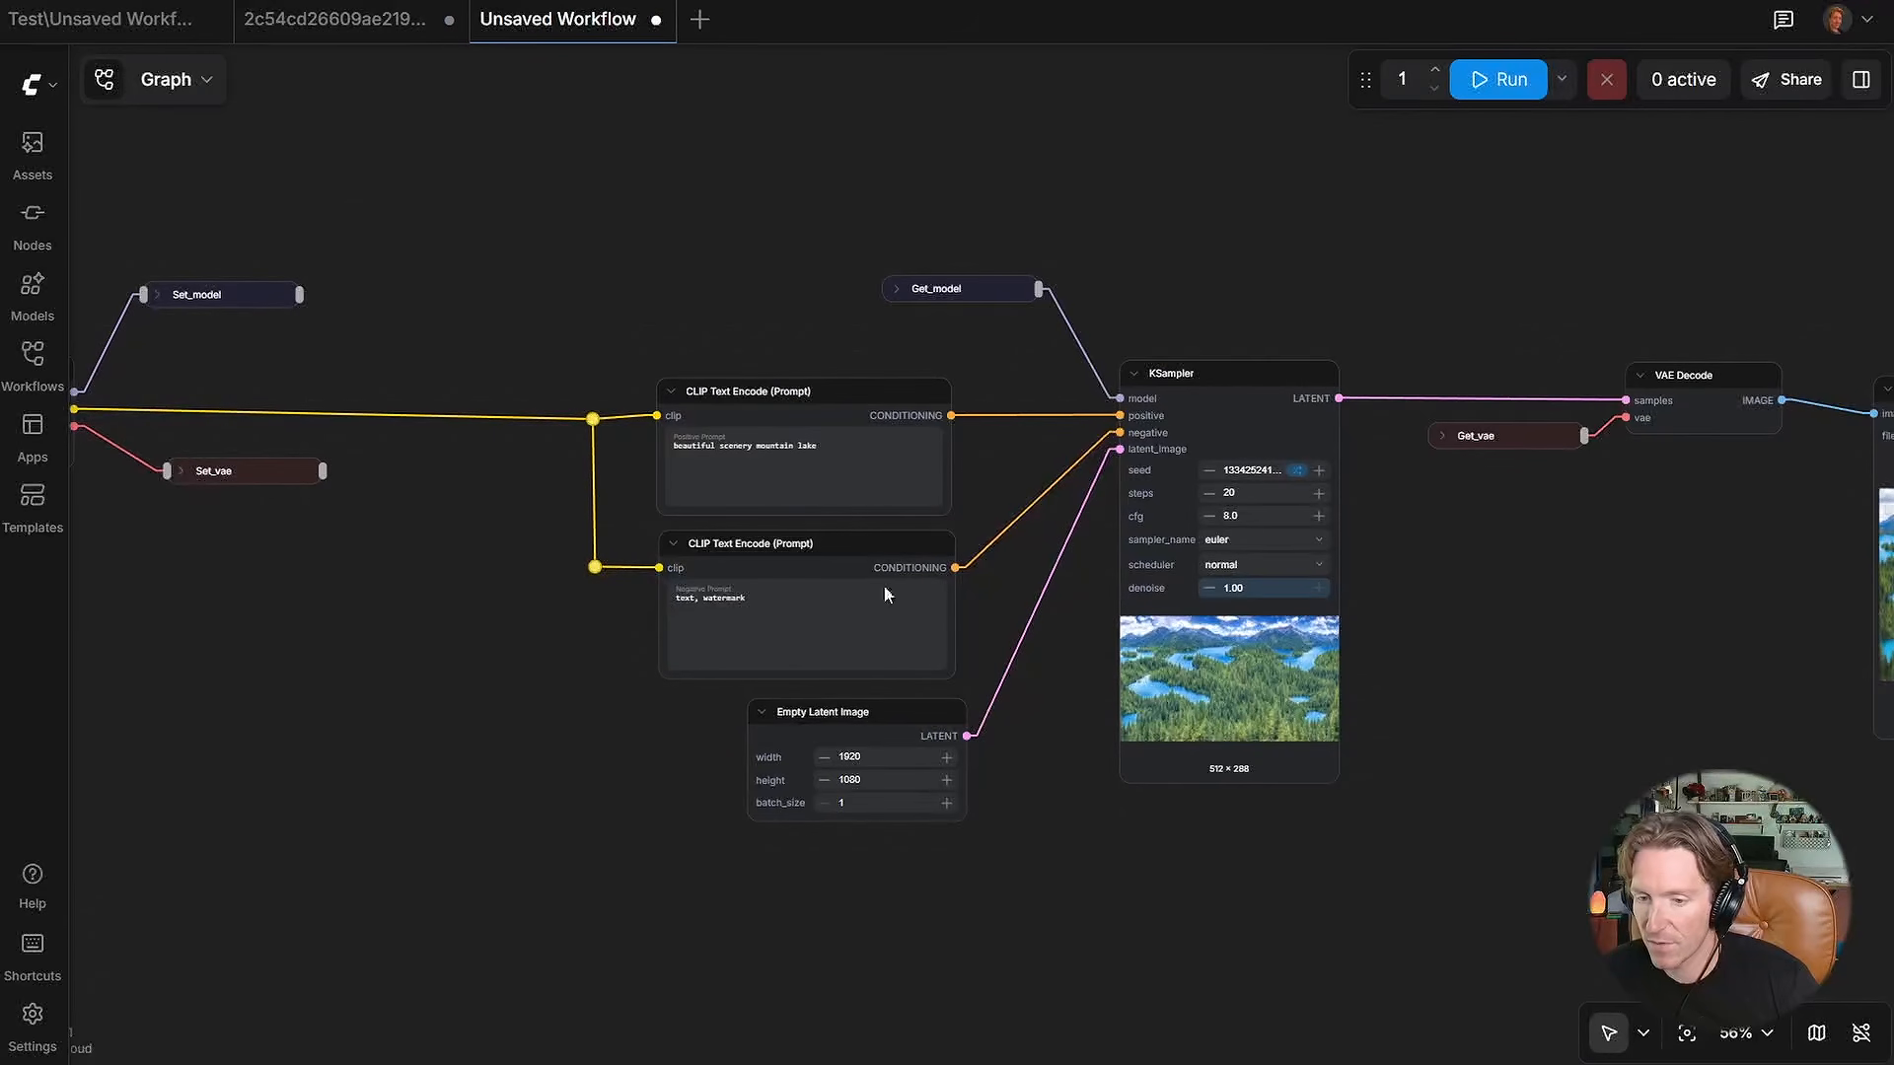
left_click_drag(510, 589, 984, 625)
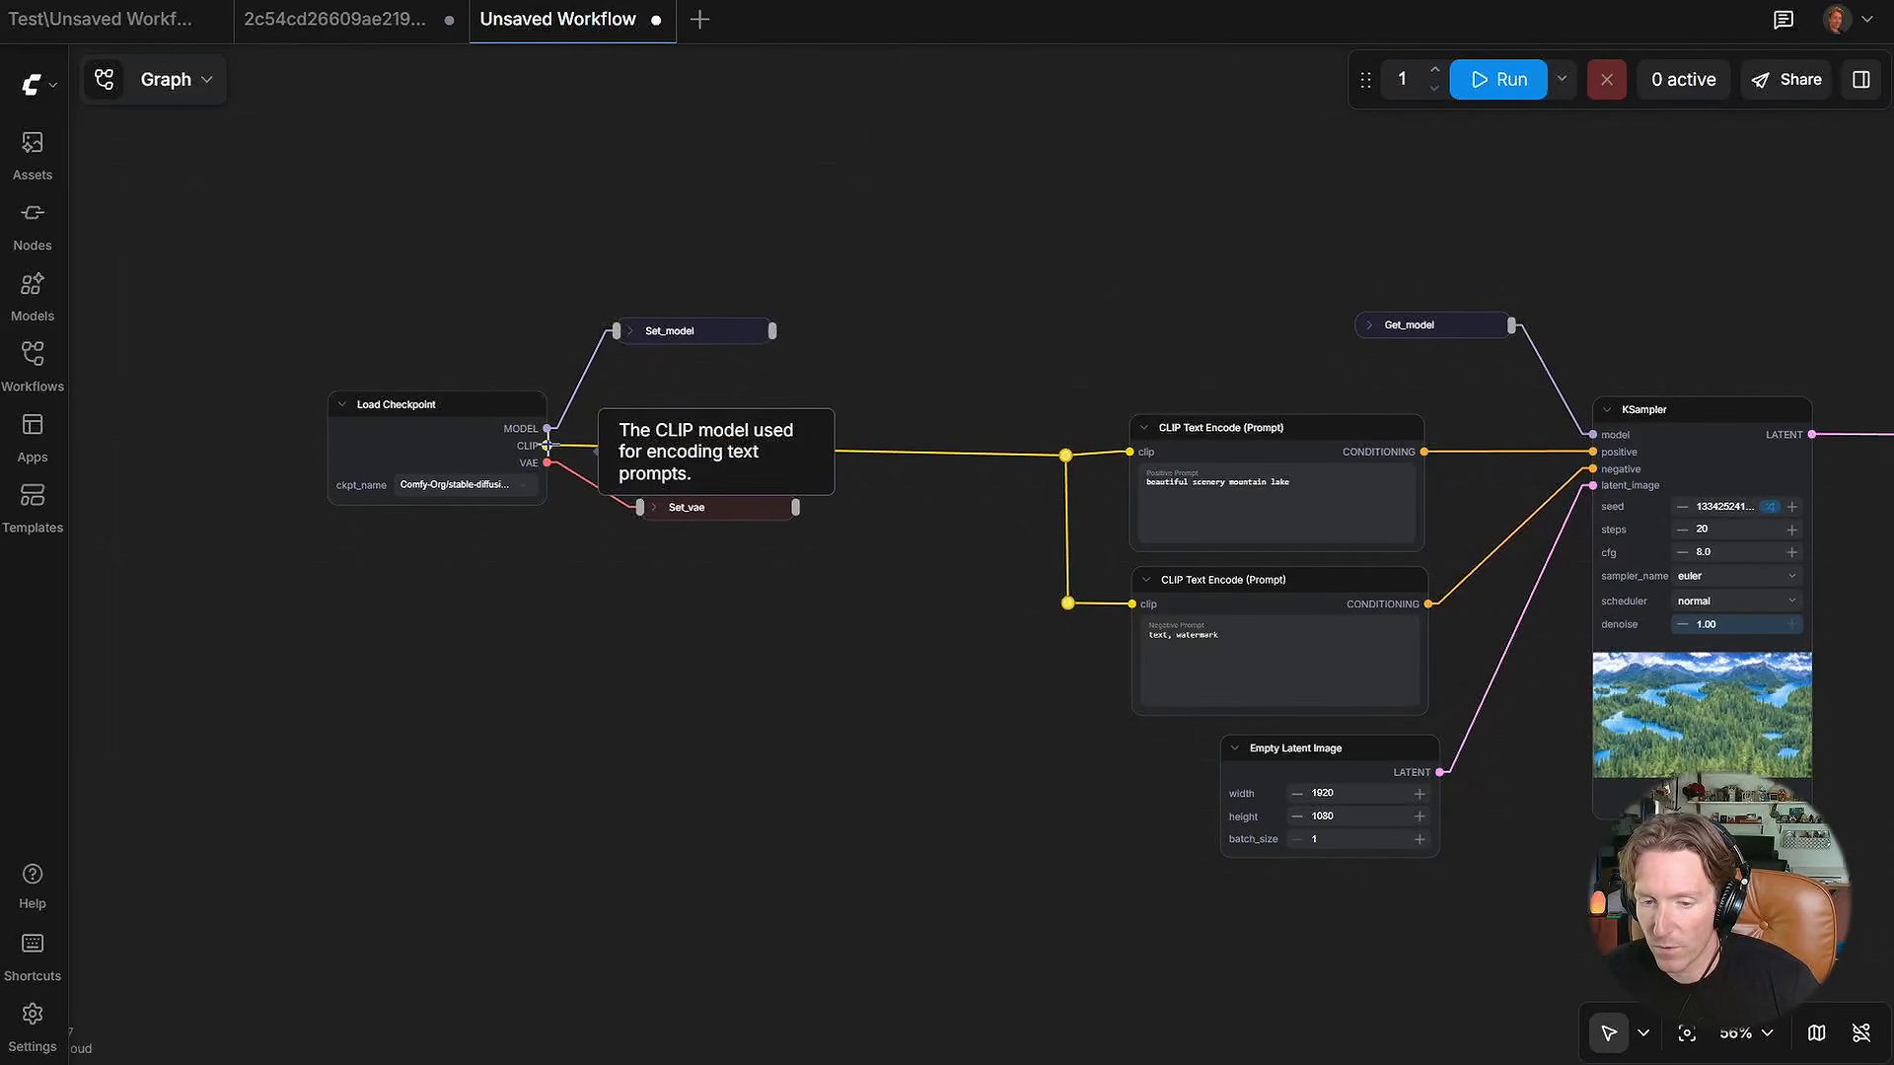
left_click_drag(547, 446, 716, 400)
left_click(568, 364)
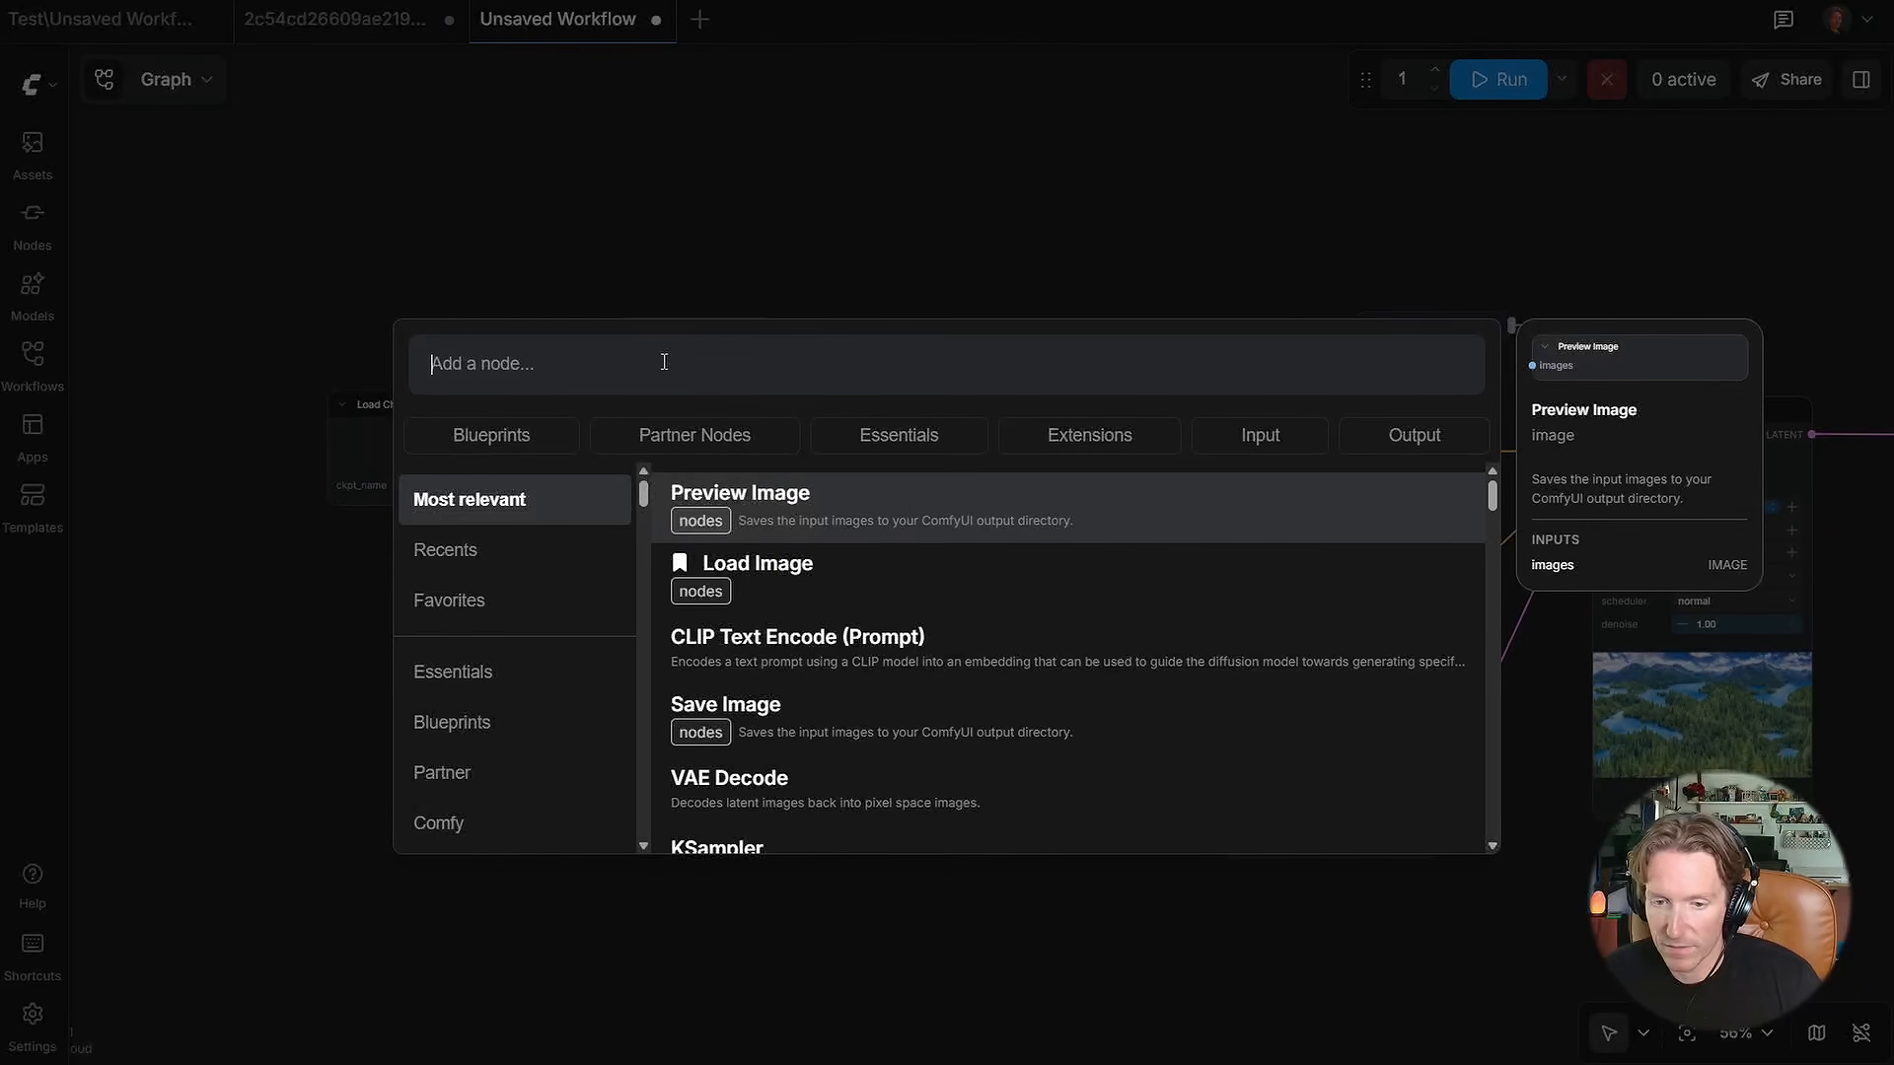
type("N")
key("BackSpace")
type("set")
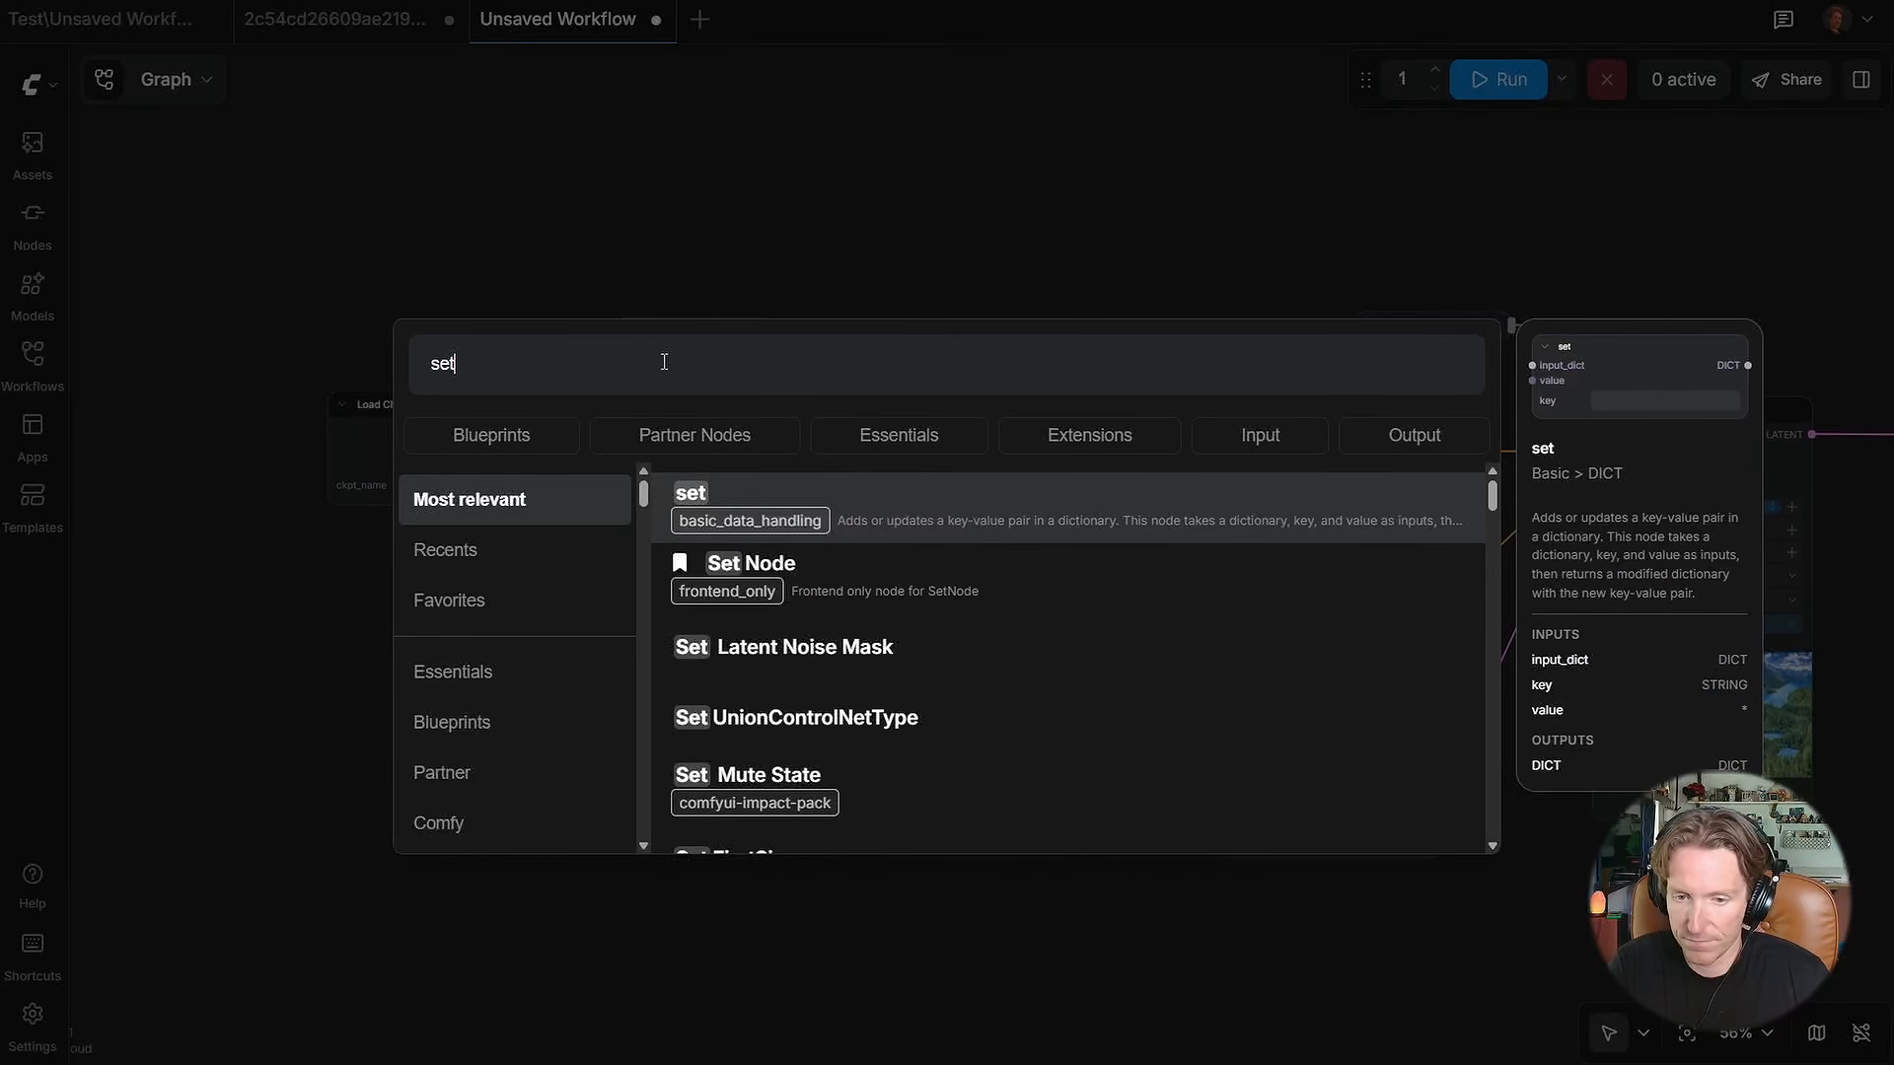
left_click(989, 596)
Step: Give the CLIP SetNode the constant "clip", collapse it and place it between Set_model and Set_vae
left_click(789, 410)
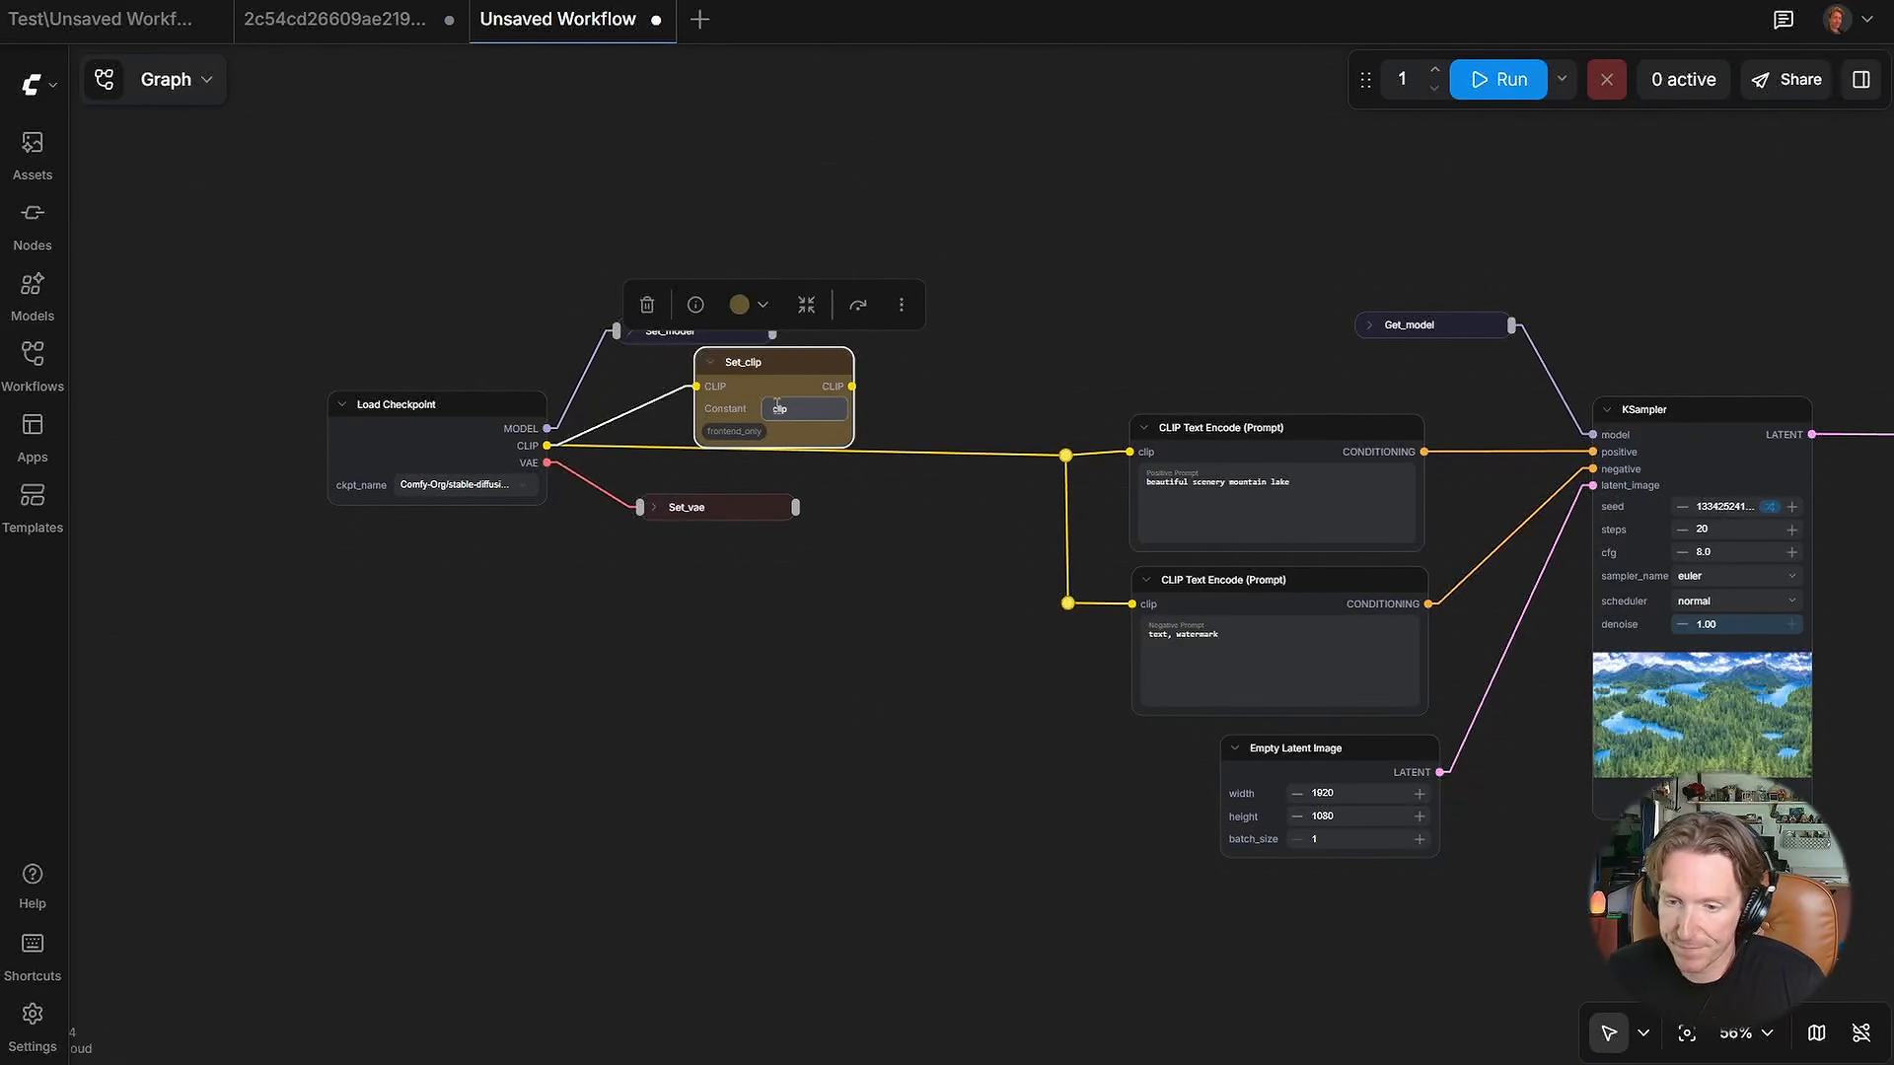
left_click(711, 363)
left_click_drag(712, 364, 625, 403)
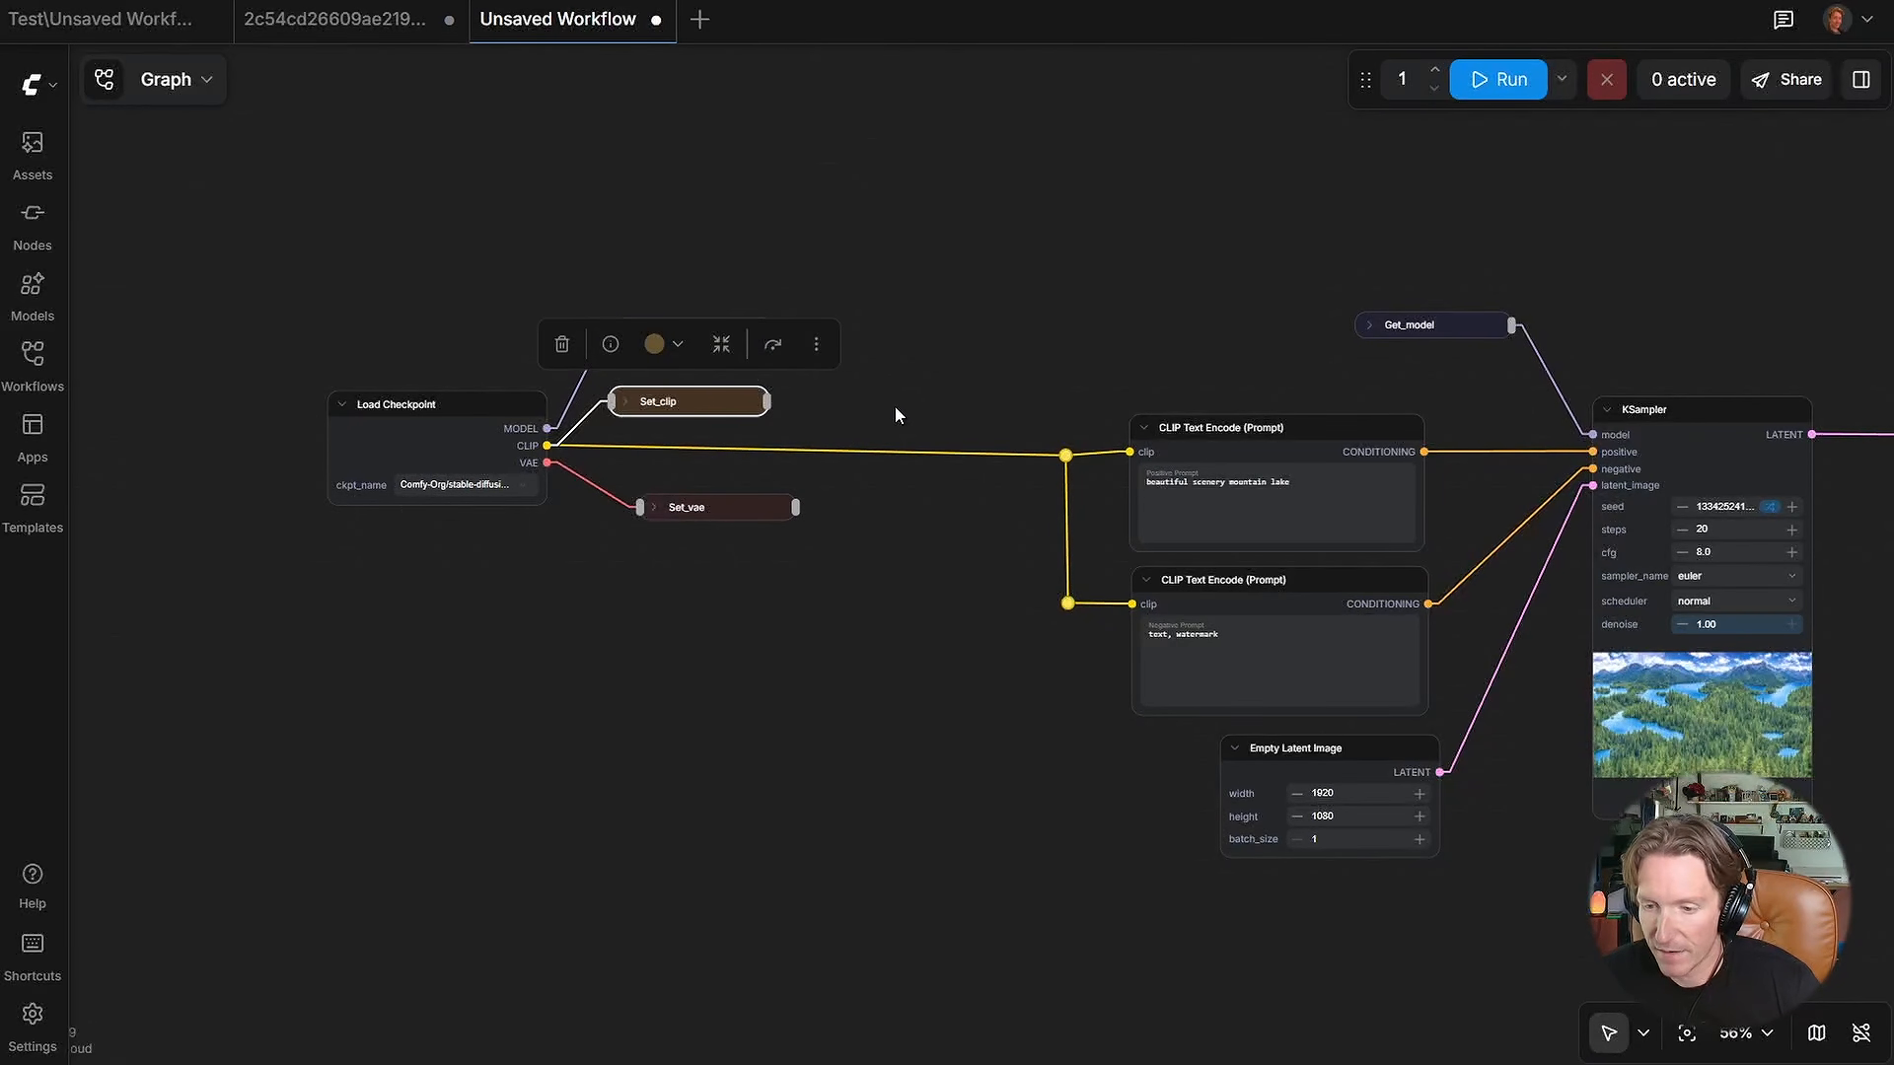
Step: Add a GetNode above the CLIP wire before the text encoders and set its constant to "clip"
double_click(875, 386)
type("node")
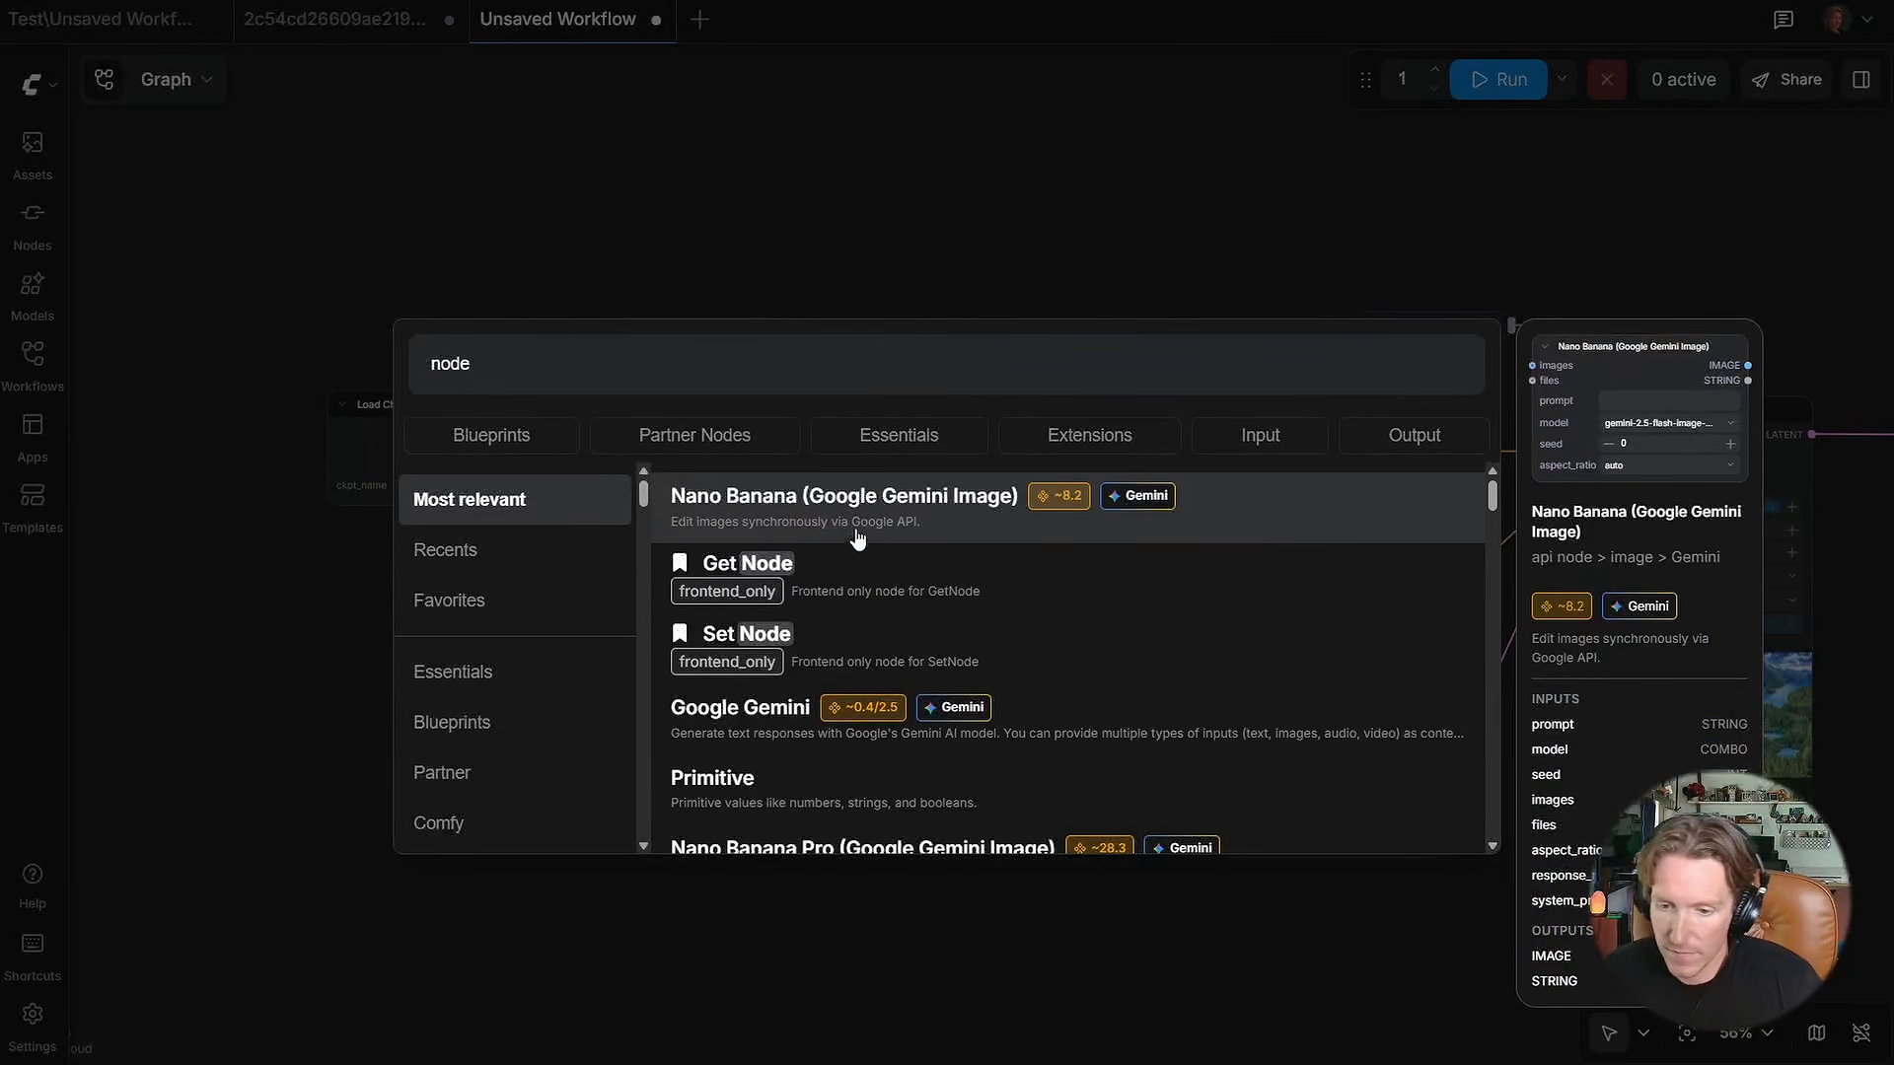
left_click(860, 568)
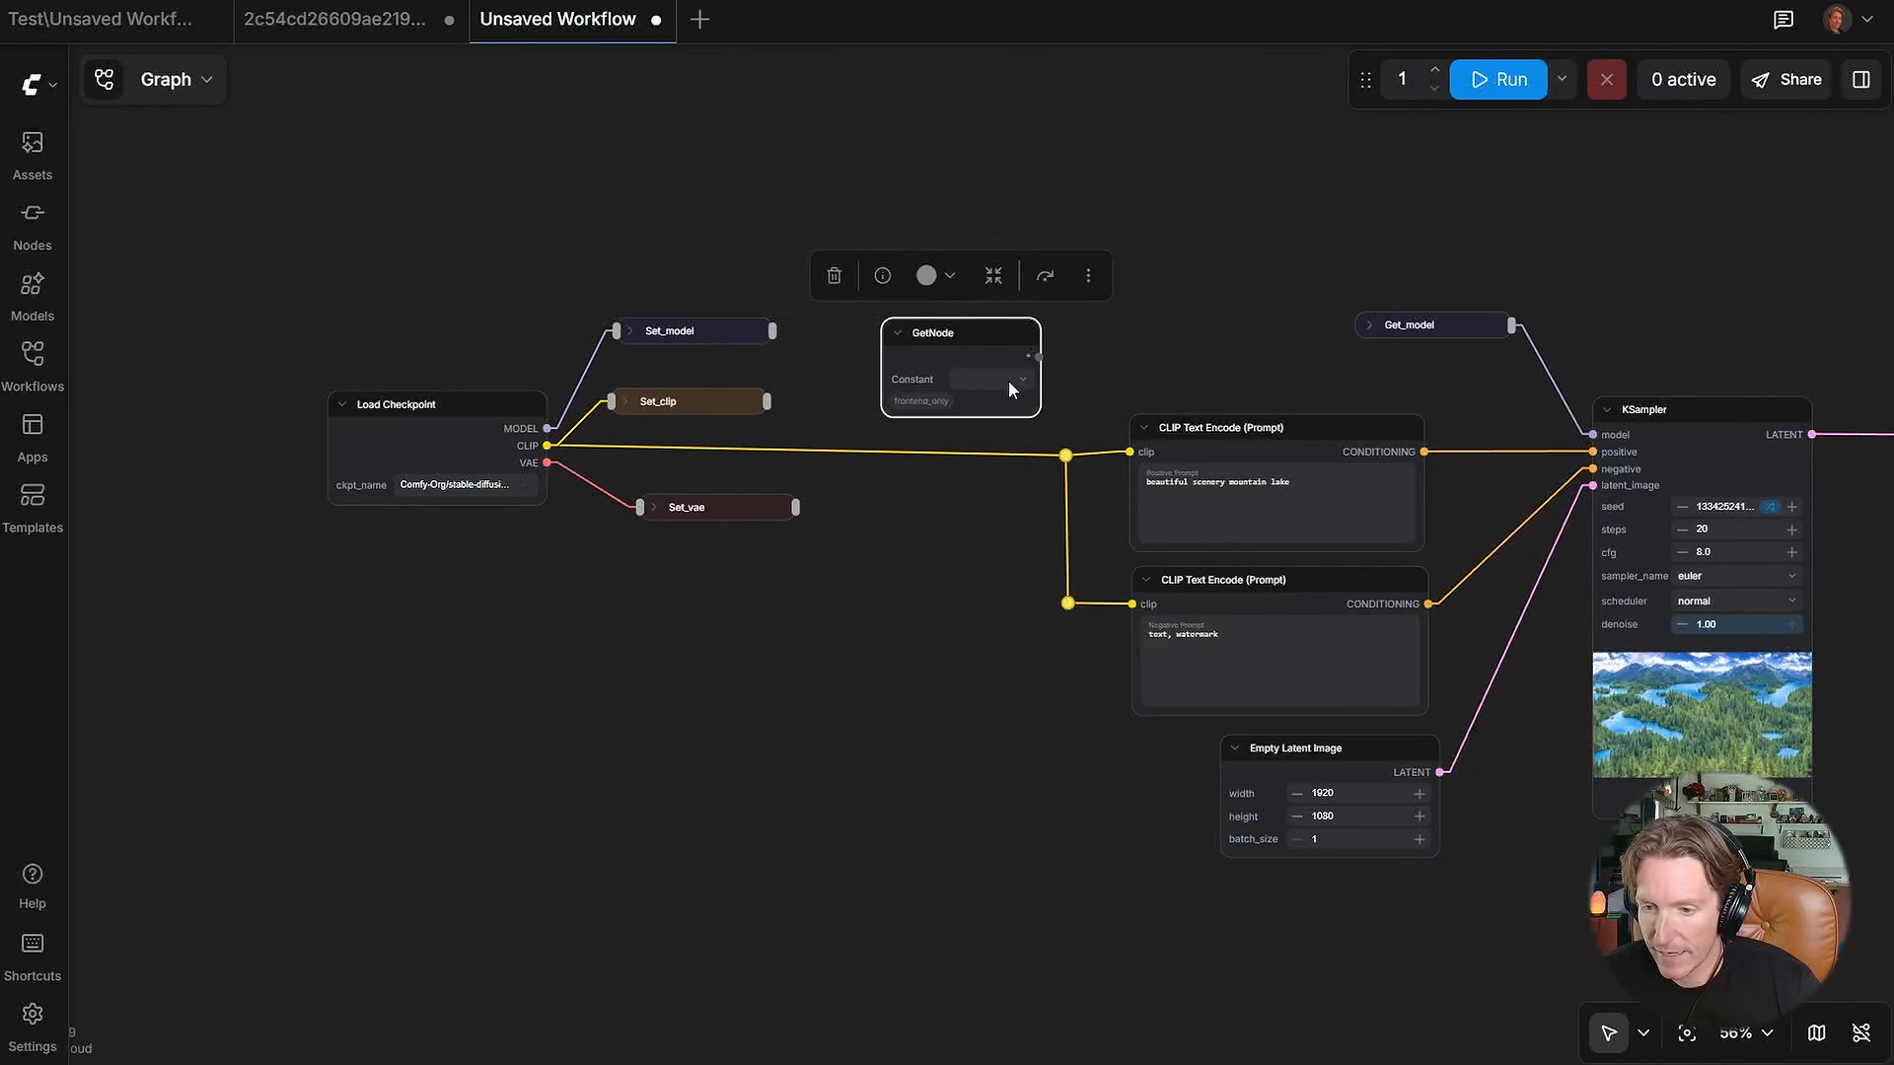
left_click(1007, 380)
left_click(968, 405)
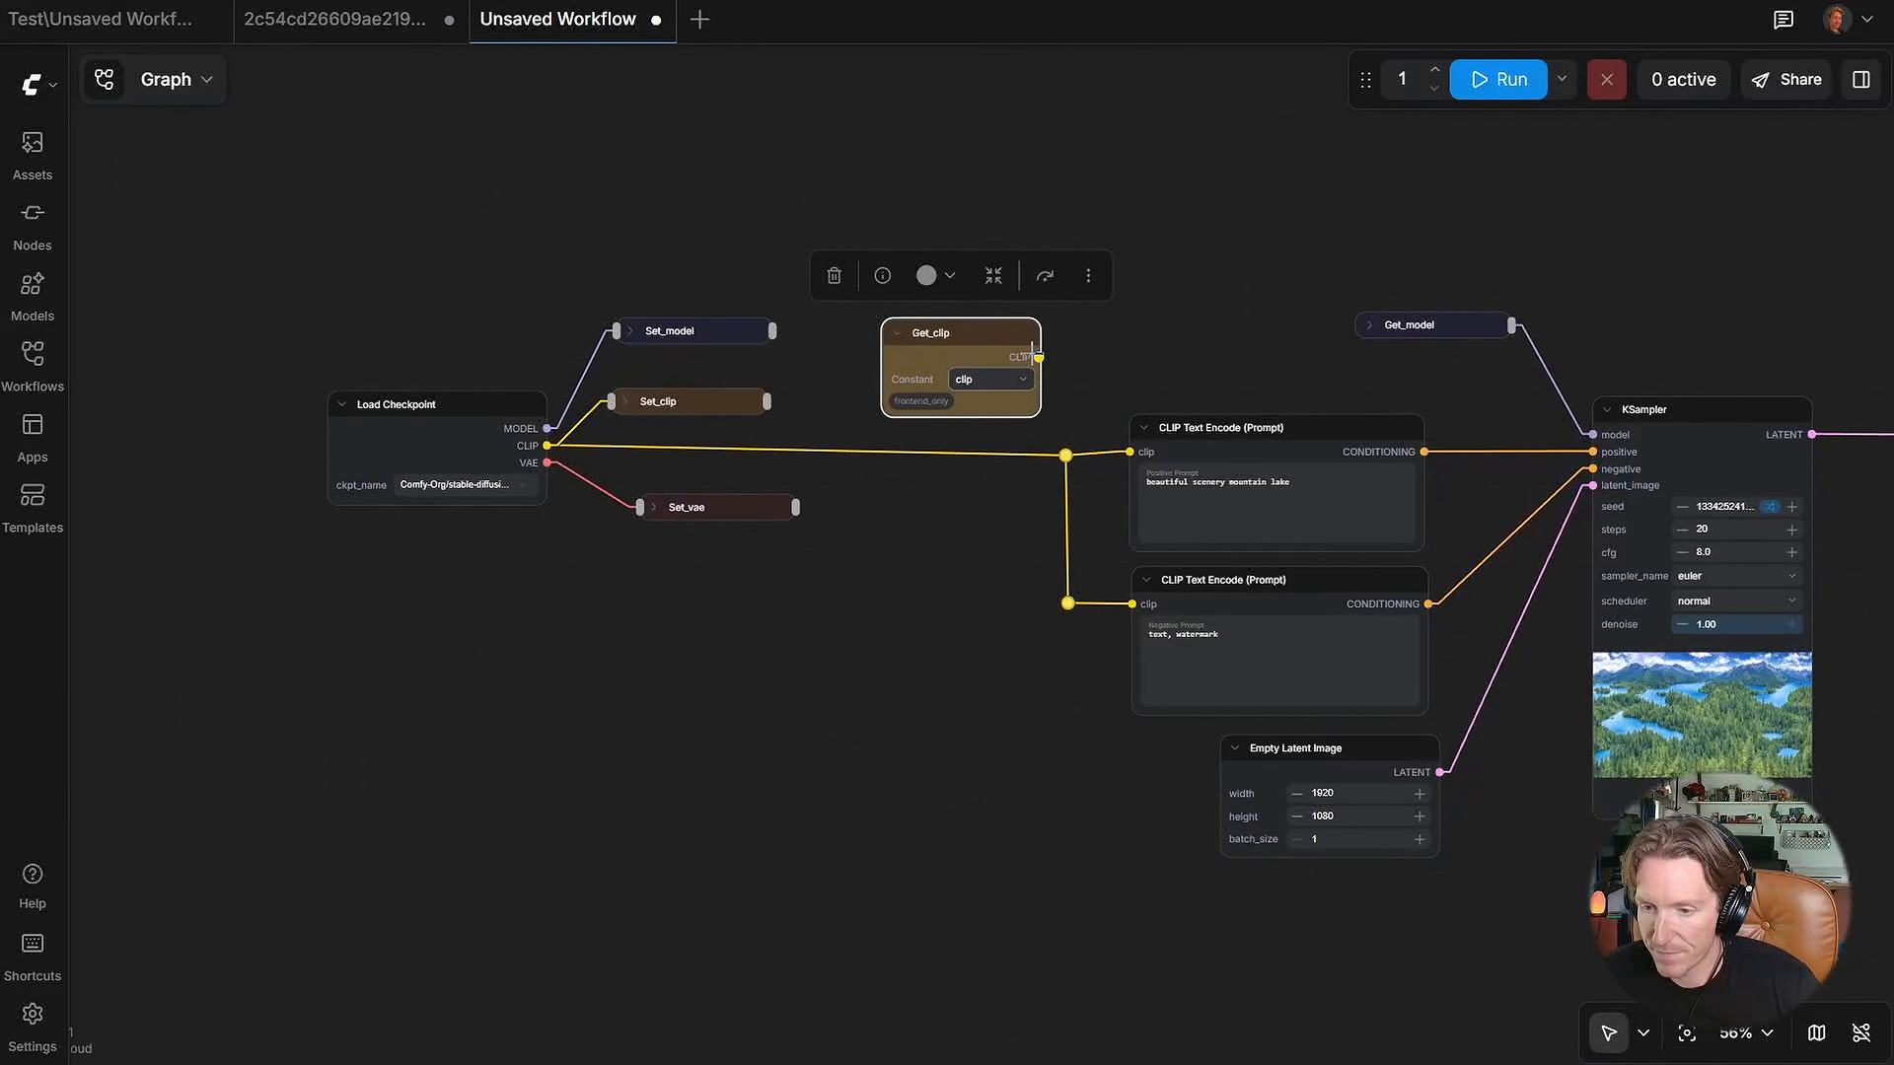
Step: Connect Get_clip's CLIP output to the upper CLIP reroute point, collapse the node and align it level with that reroute
left_click_drag(1039, 356, 1067, 457)
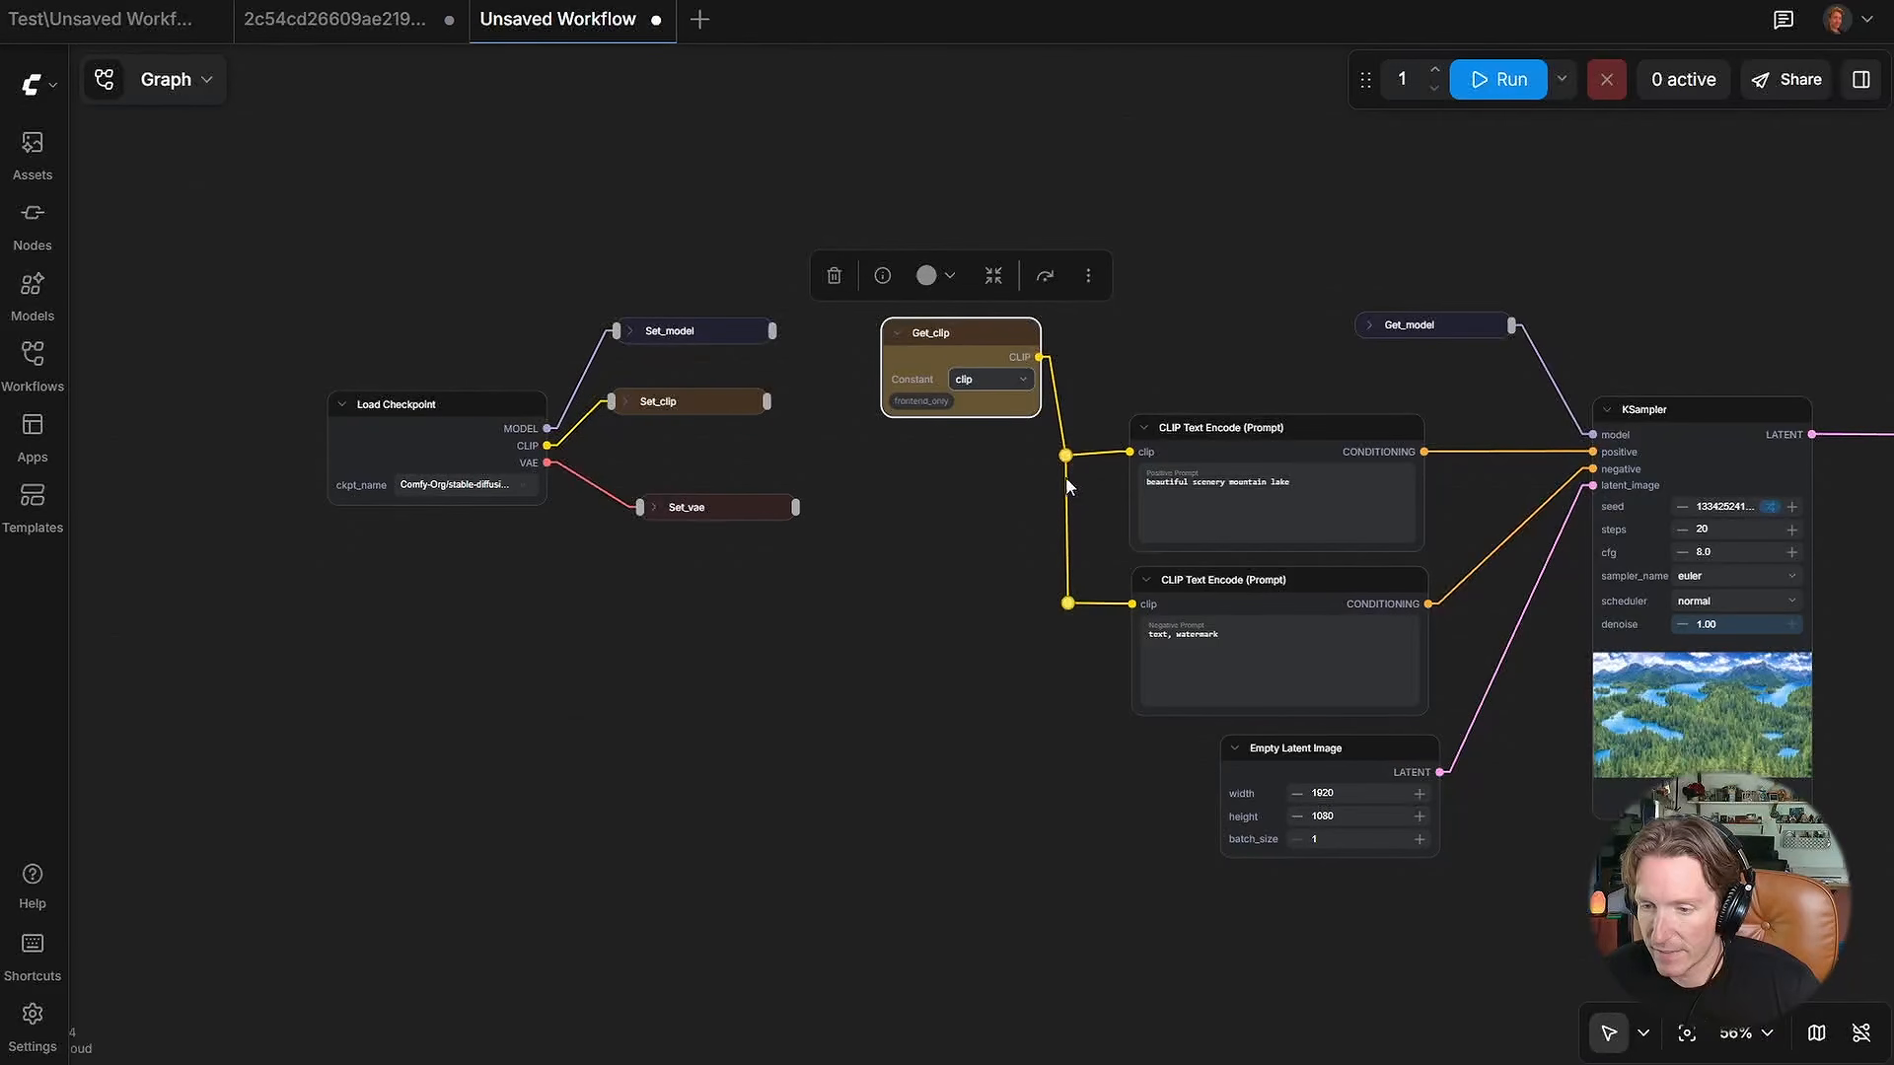
left_click(898, 333)
left_click_drag(905, 335, 893, 458)
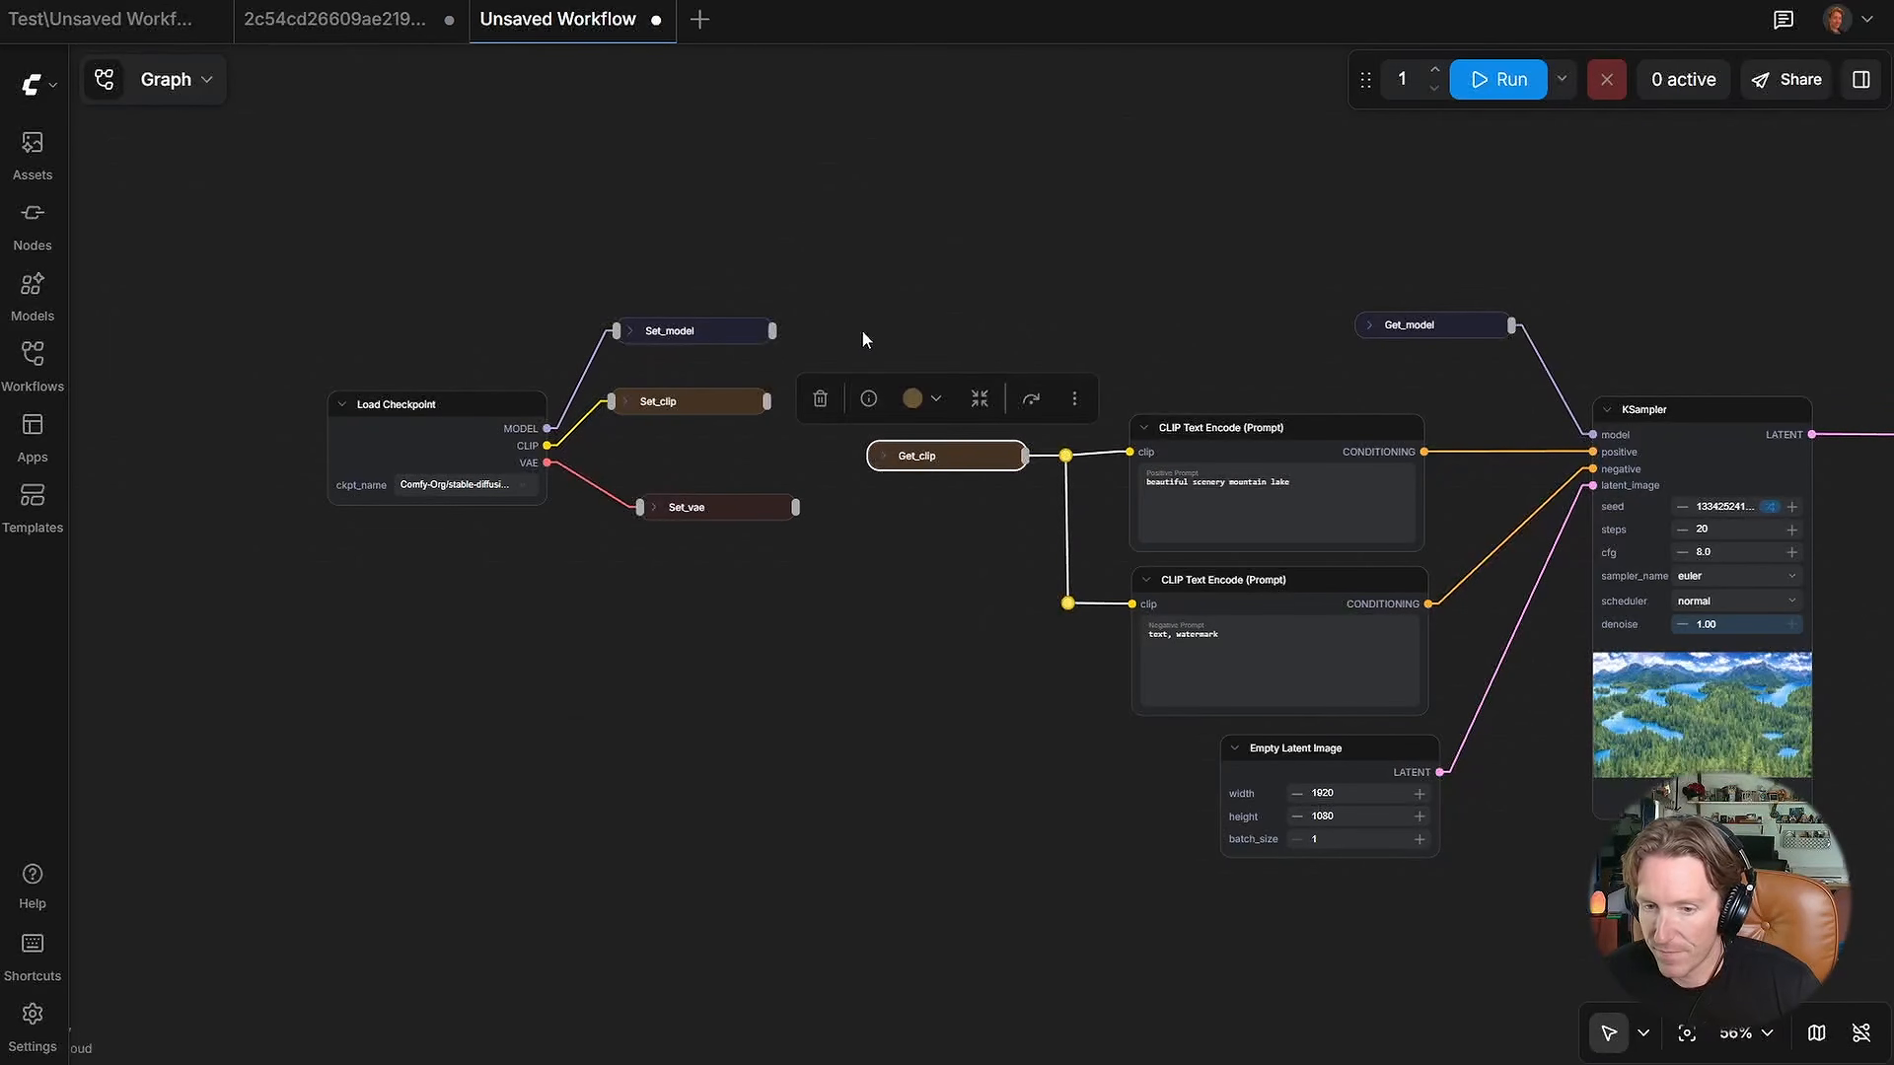
Step: Select Load Checkpoint with its three Set nodes and move them together farther away from the text encoders
left_click_drag(876, 299, 1011, 367)
left_click_drag(998, 300, 401, 683)
left_click_drag(583, 492, 355, 479)
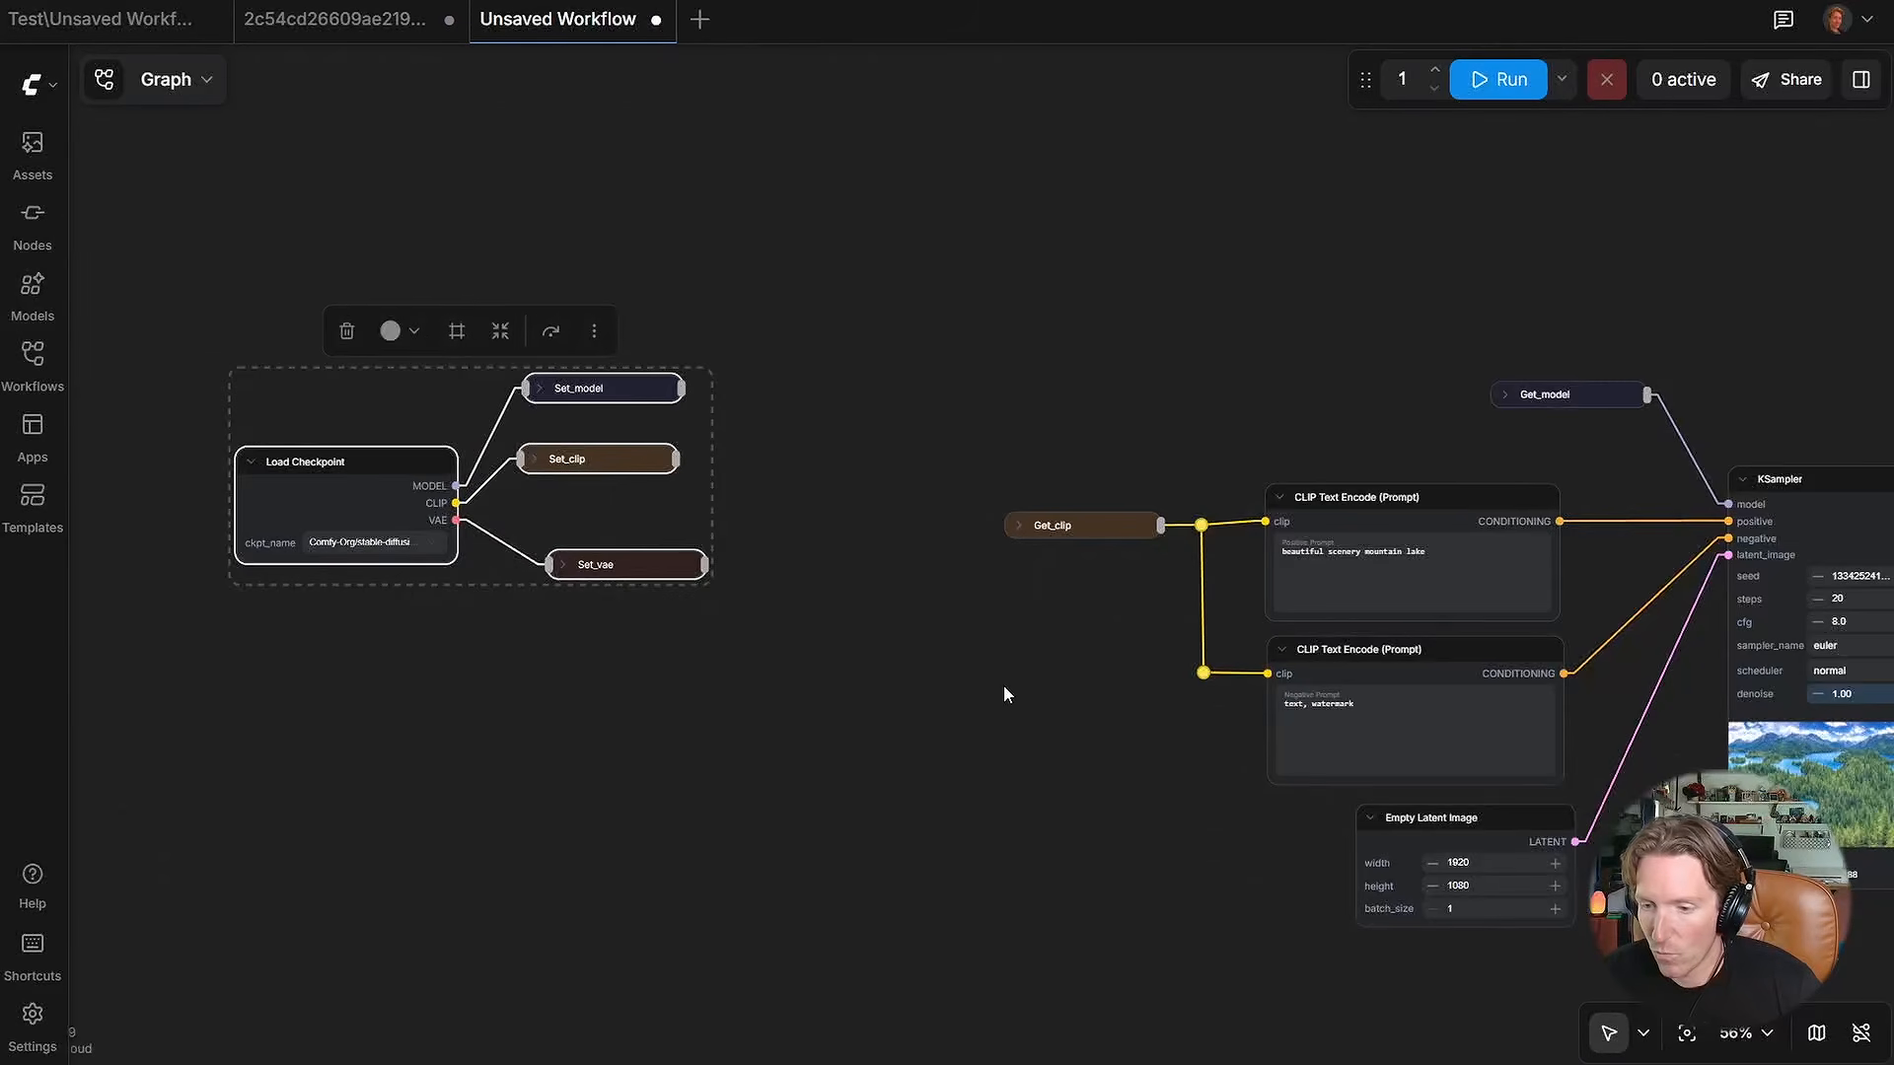
scroll(1002, 687, "down", 4)
left_click_drag(1002, 686, 646, 591)
left_click_drag(1548, 851, 1528, 844)
left_click_drag(338, 442, 706, 506)
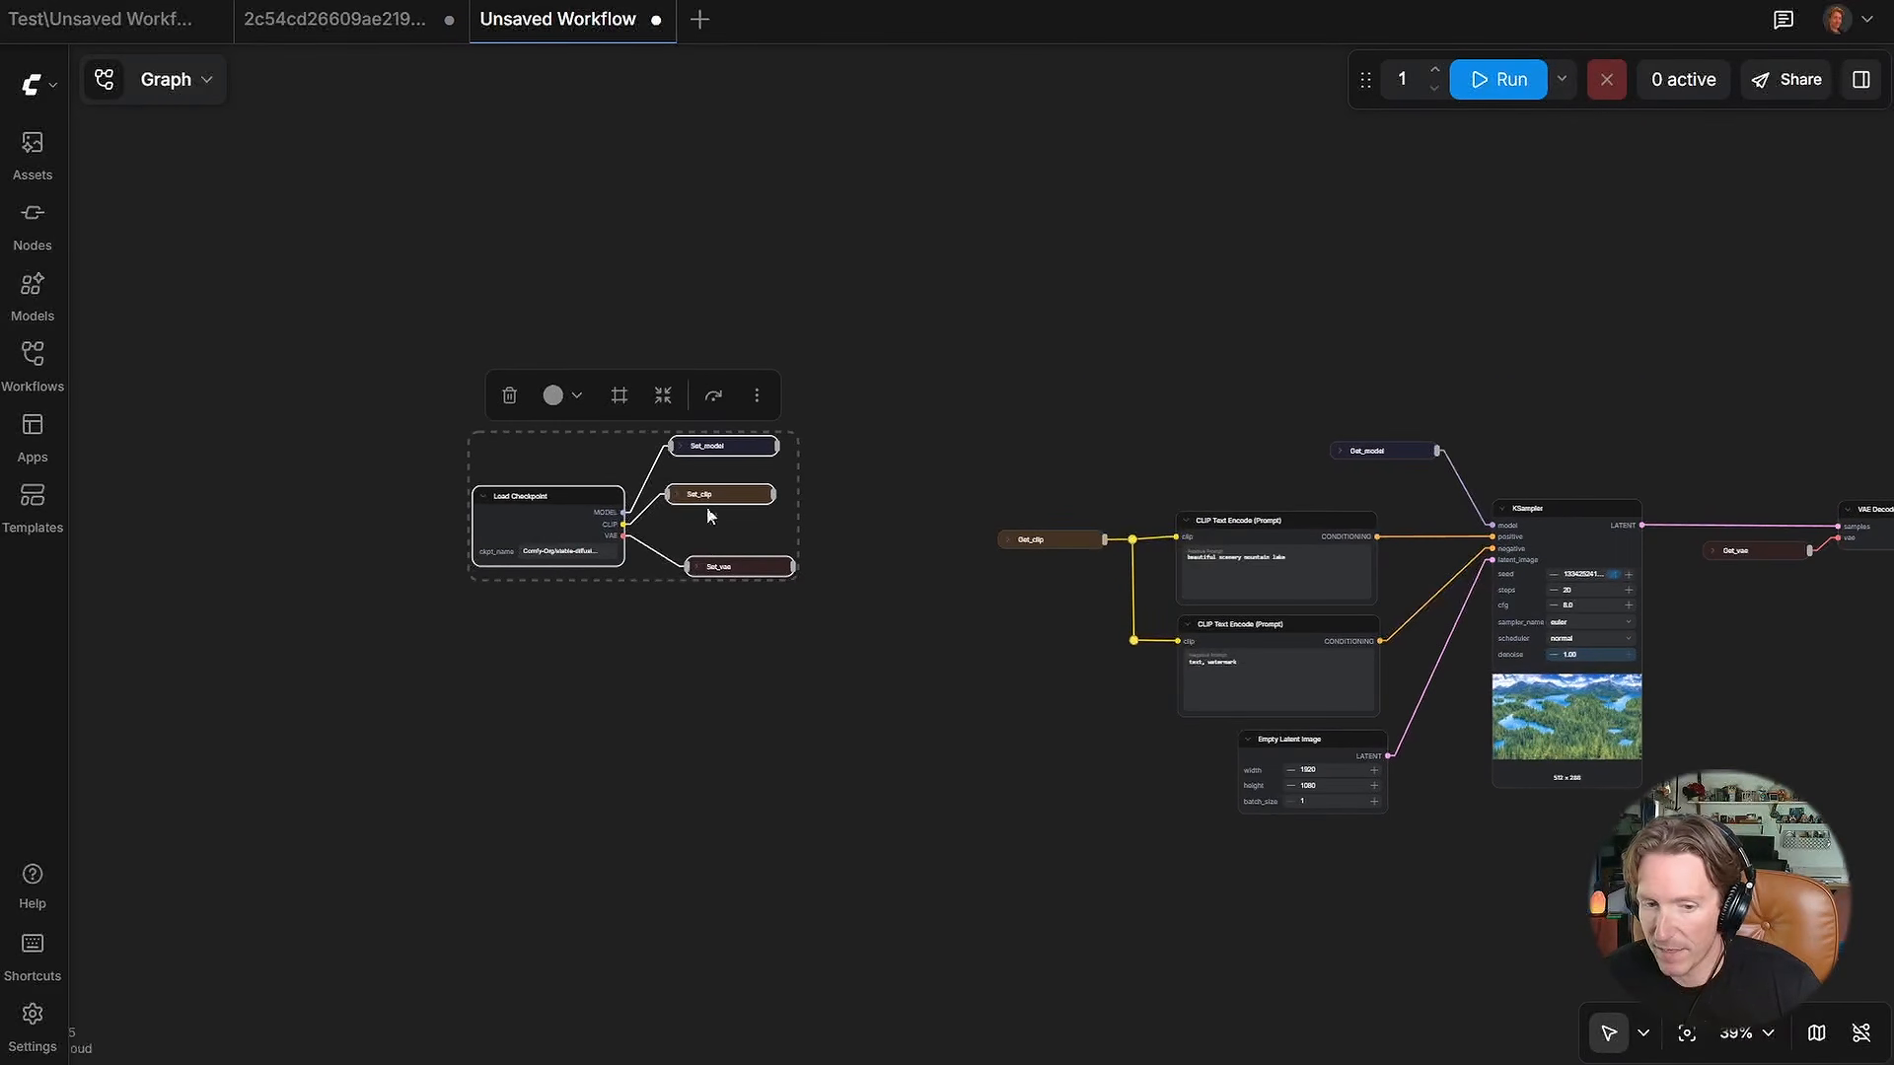
Step: Move the Set_vae node slightly lower so it lines up beneath the Set_clip node
scroll(706, 506, "up", 4)
left_click(797, 660)
mouse_move(768, 584)
left_mouse_down()
mouse_move(745, 582)
mouse_move(740, 607)
left_mouse_up()
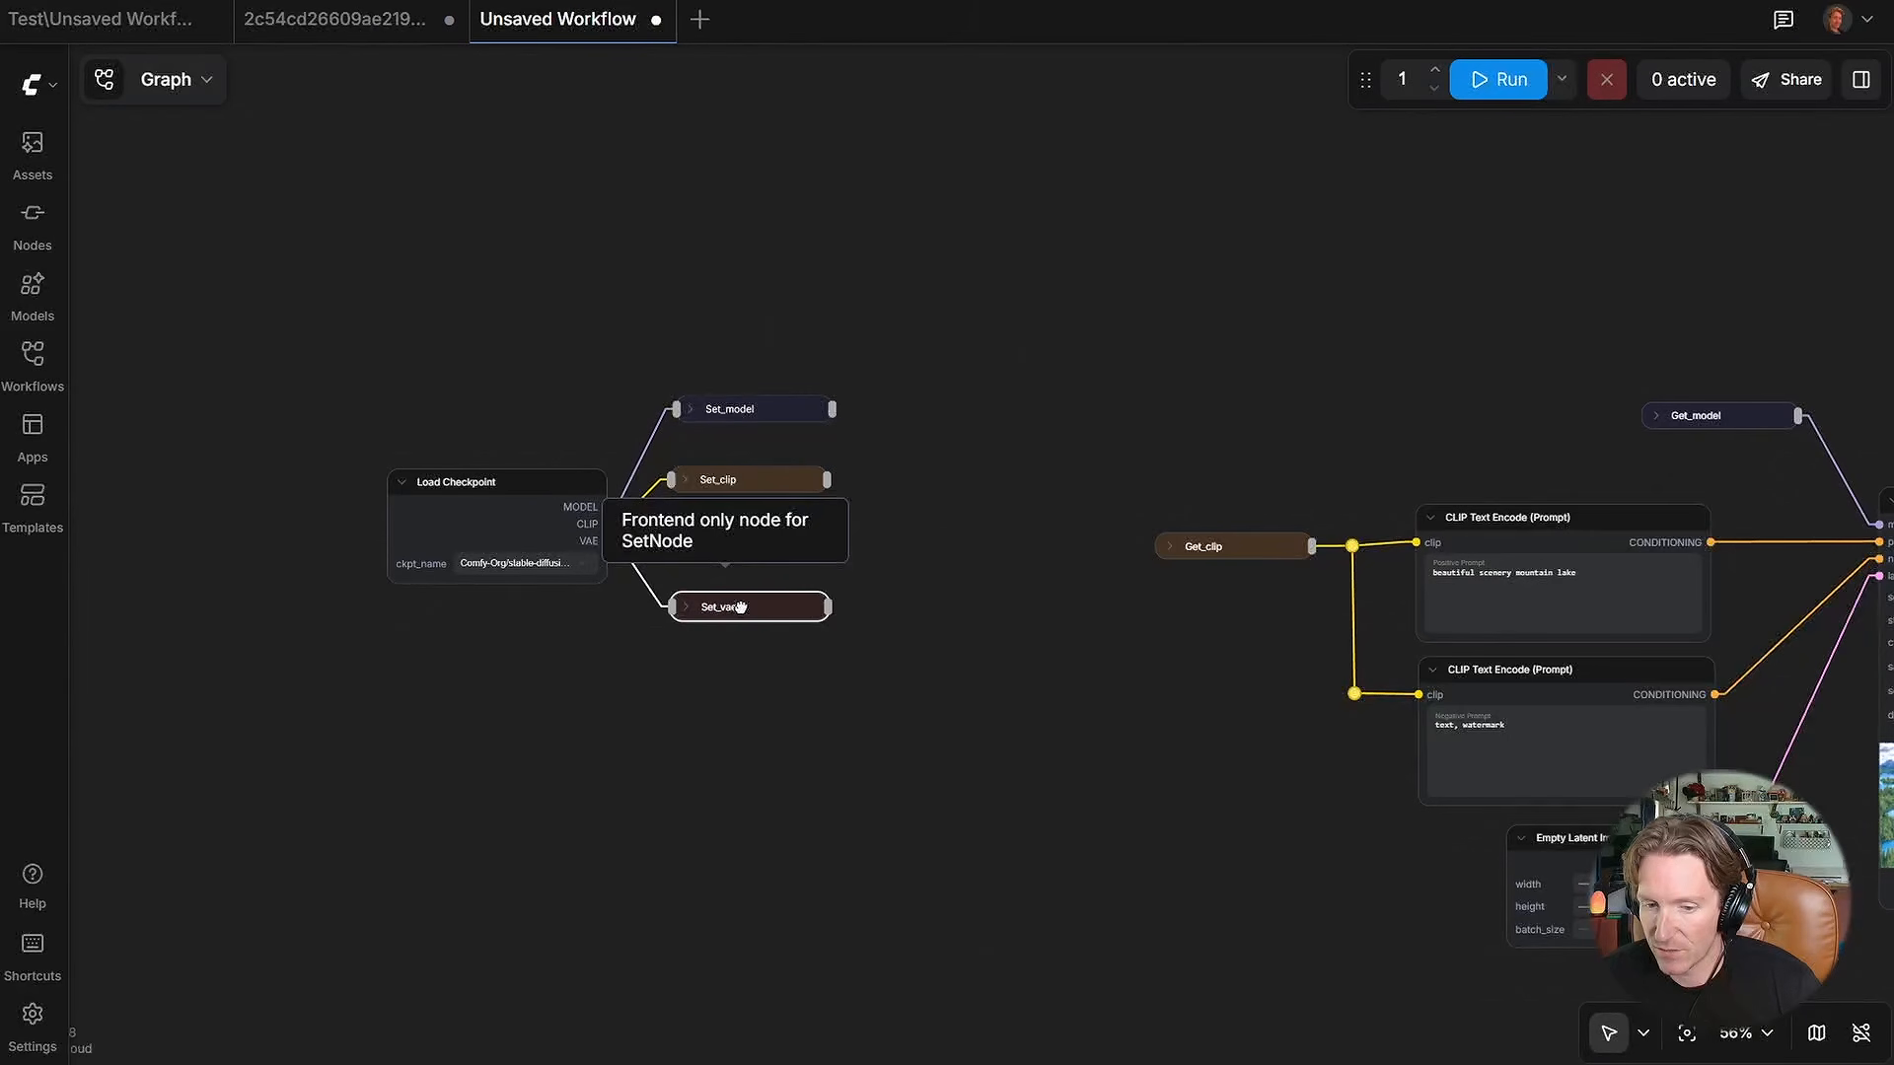
Step: Move the Set_clip and Set_model nodes lower so the three Set nodes stack closer together beside Load Checkpoint
left_click_drag(753, 479, 750, 526)
left_click_drag(749, 408, 749, 455)
left_click_drag(1086, 736, 620, 714)
scroll(620, 714, "up", 1)
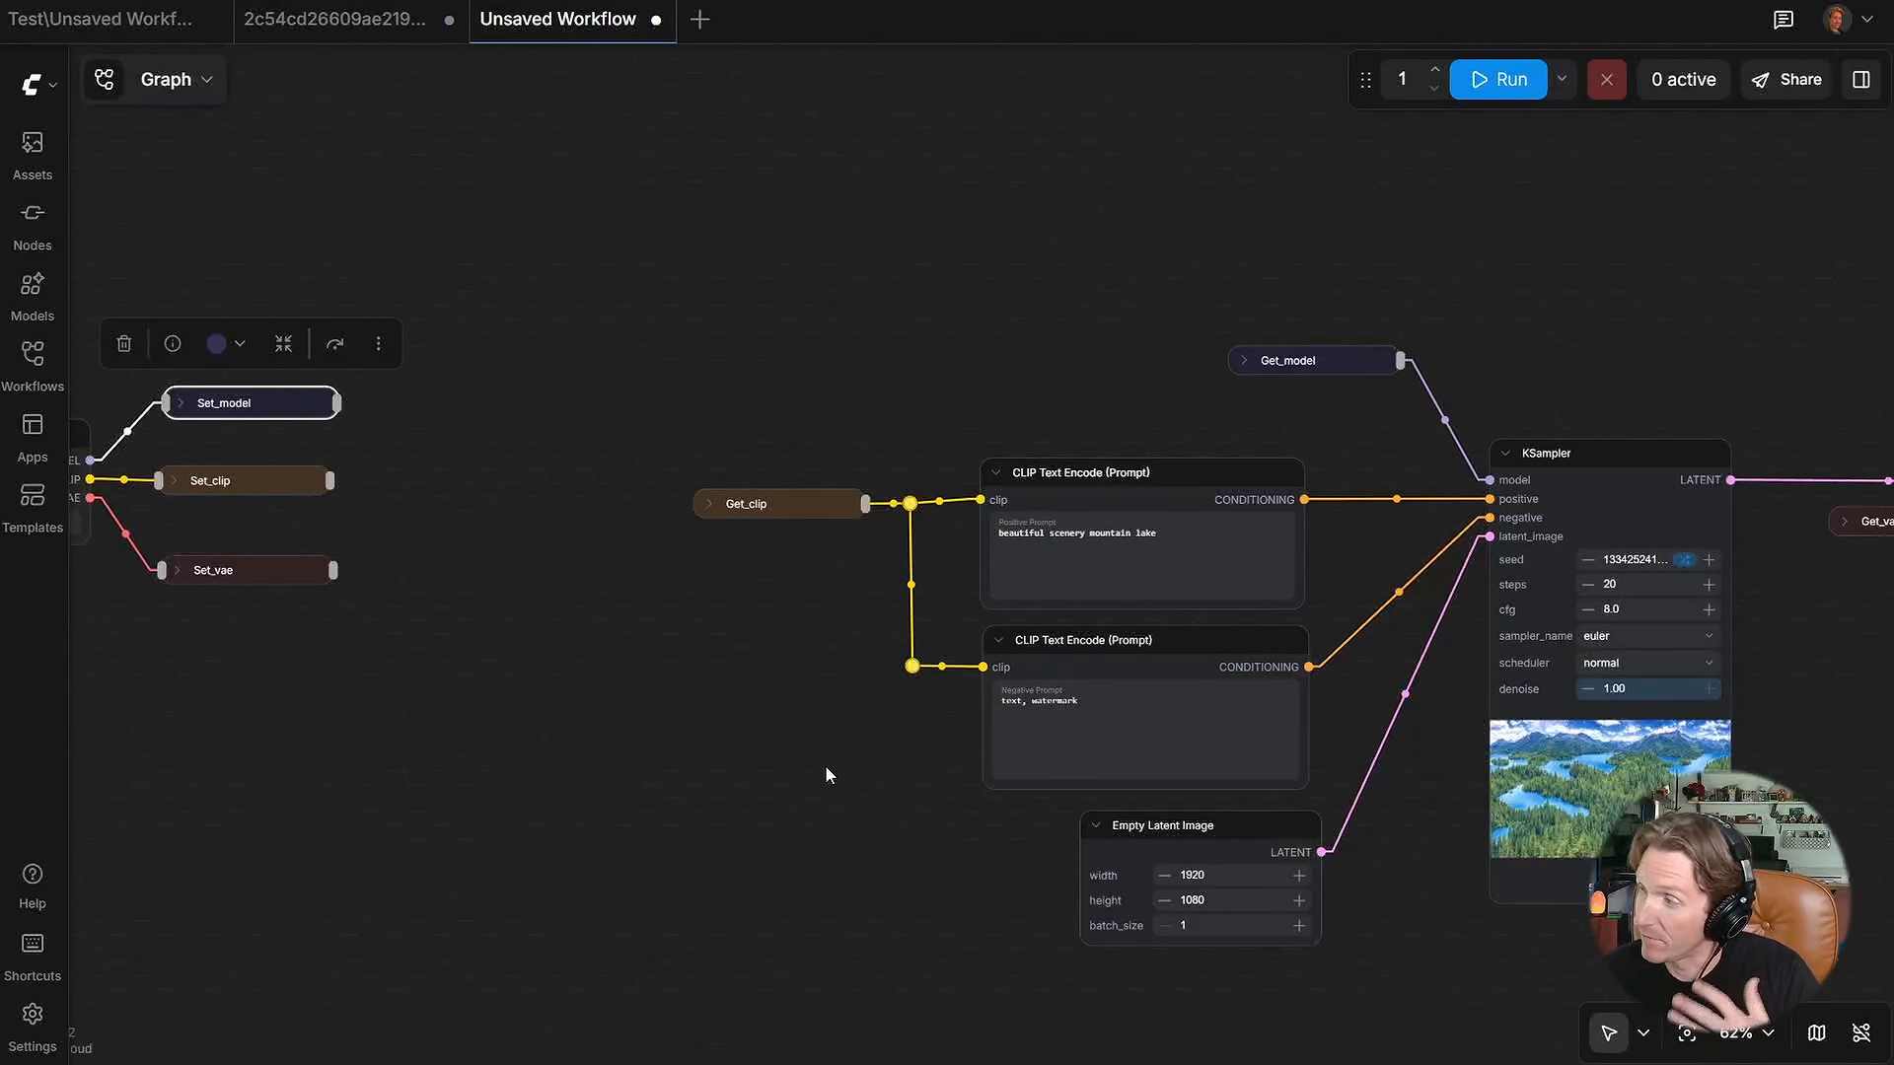
left_click_drag(1367, 807, 845, 753)
scroll(828, 376, "down", 4)
left_click_drag(829, 376, 1038, 400)
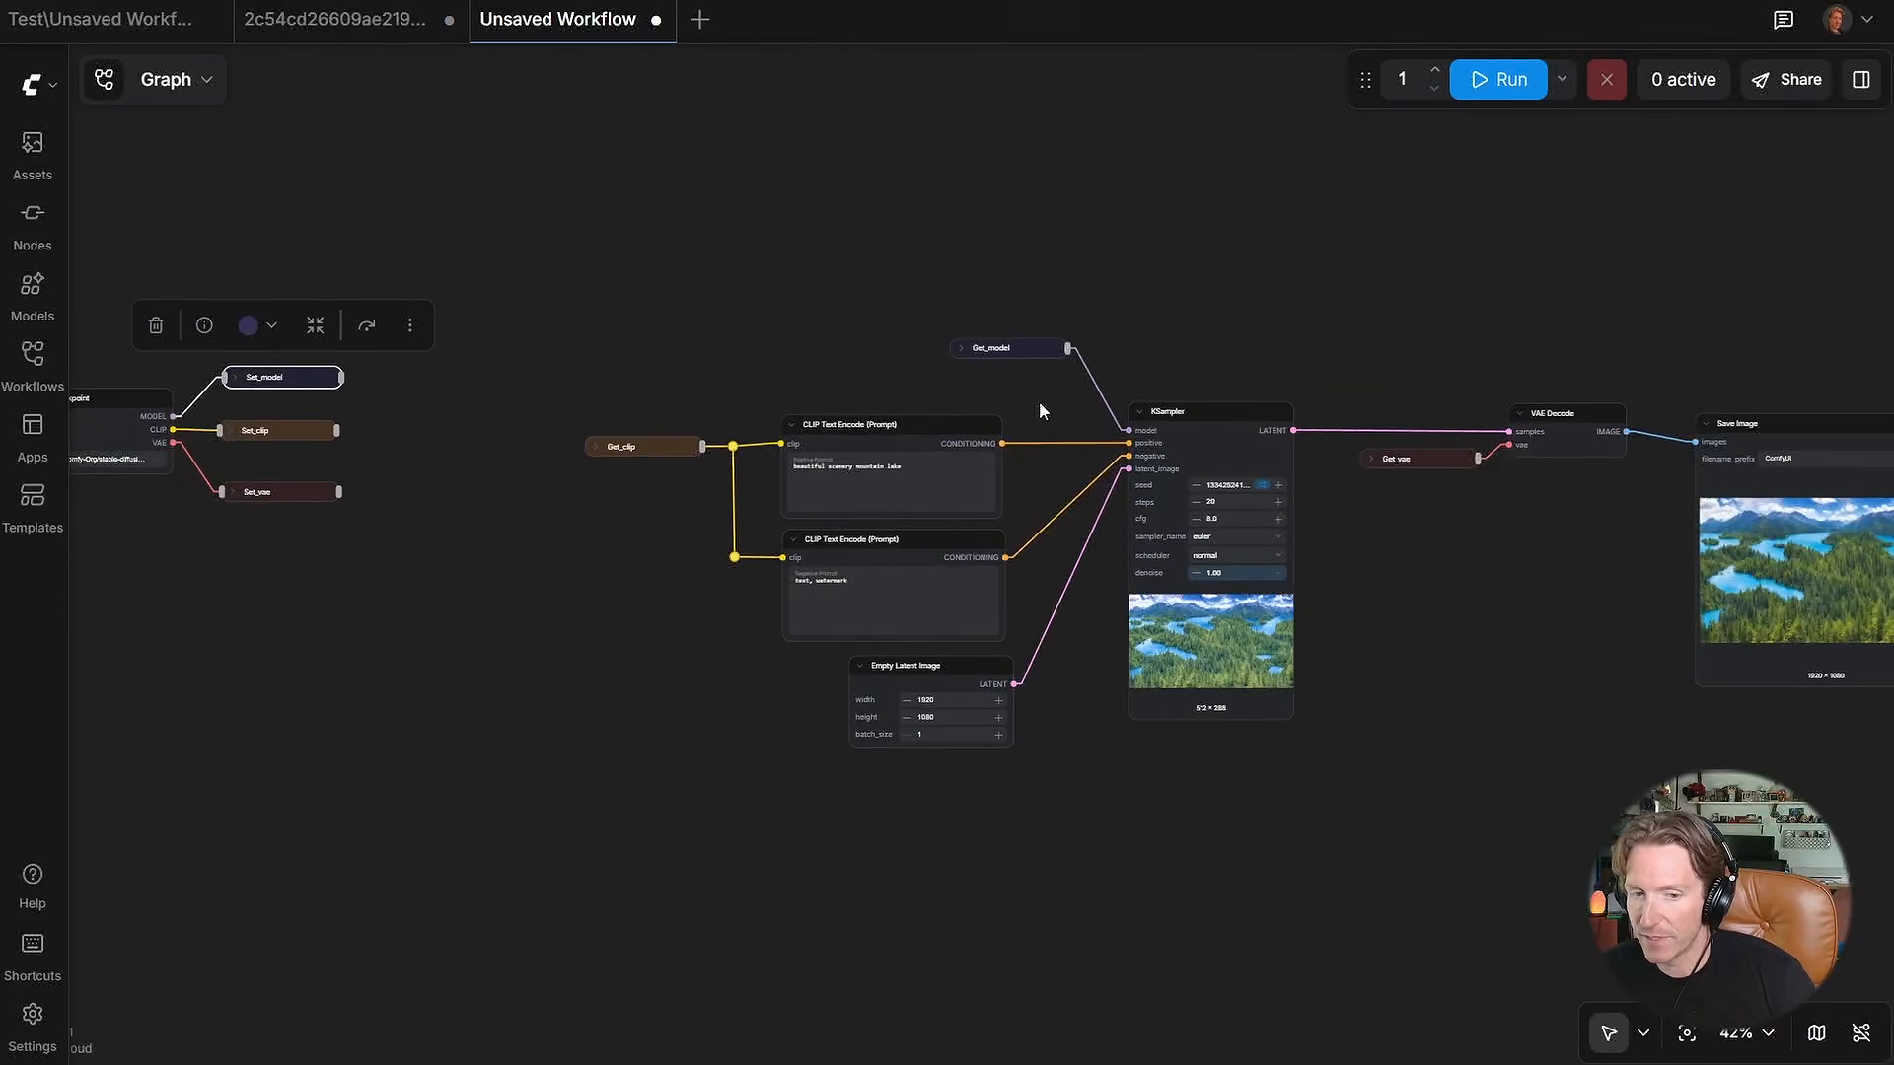
scroll(1038, 400, "down", 2)
left_click_drag(657, 276, 1746, 749)
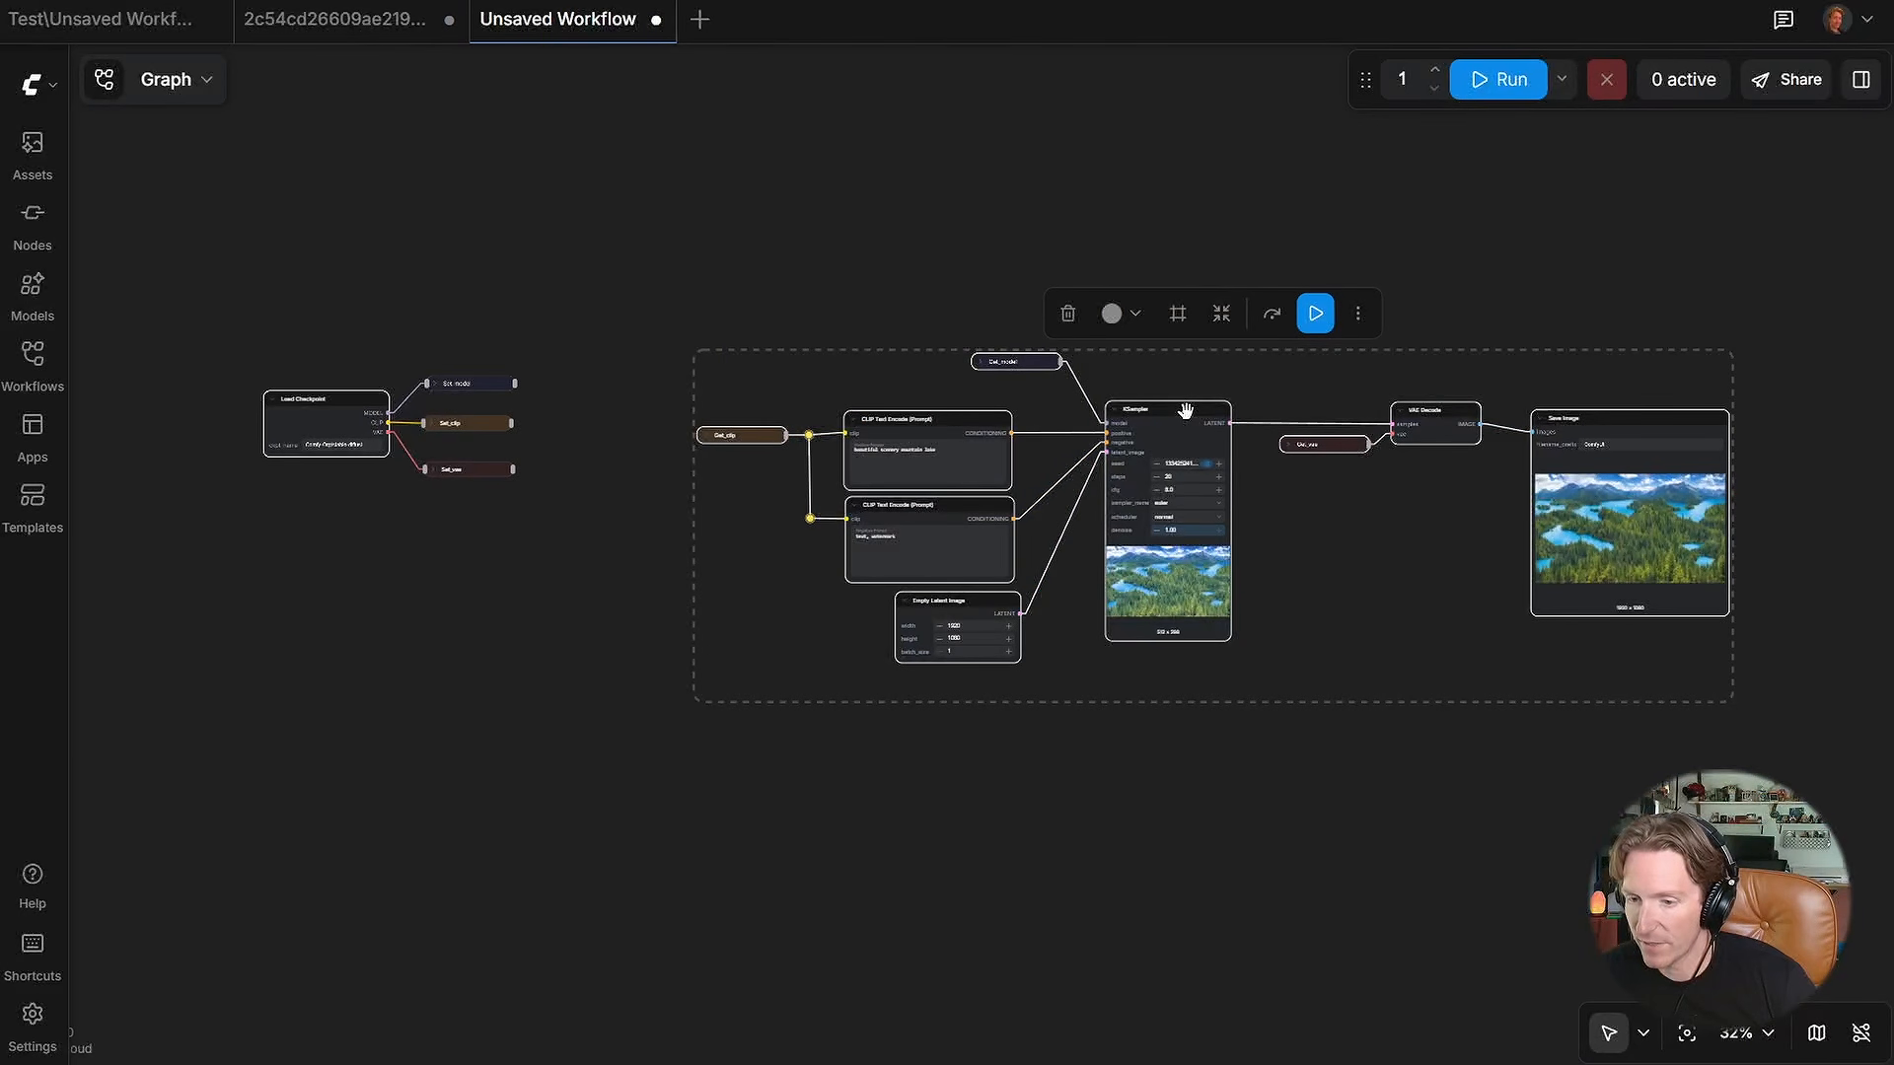
left_click_drag(1199, 404, 967, 612)
key("ctrl+z")
key("ctrl+z")
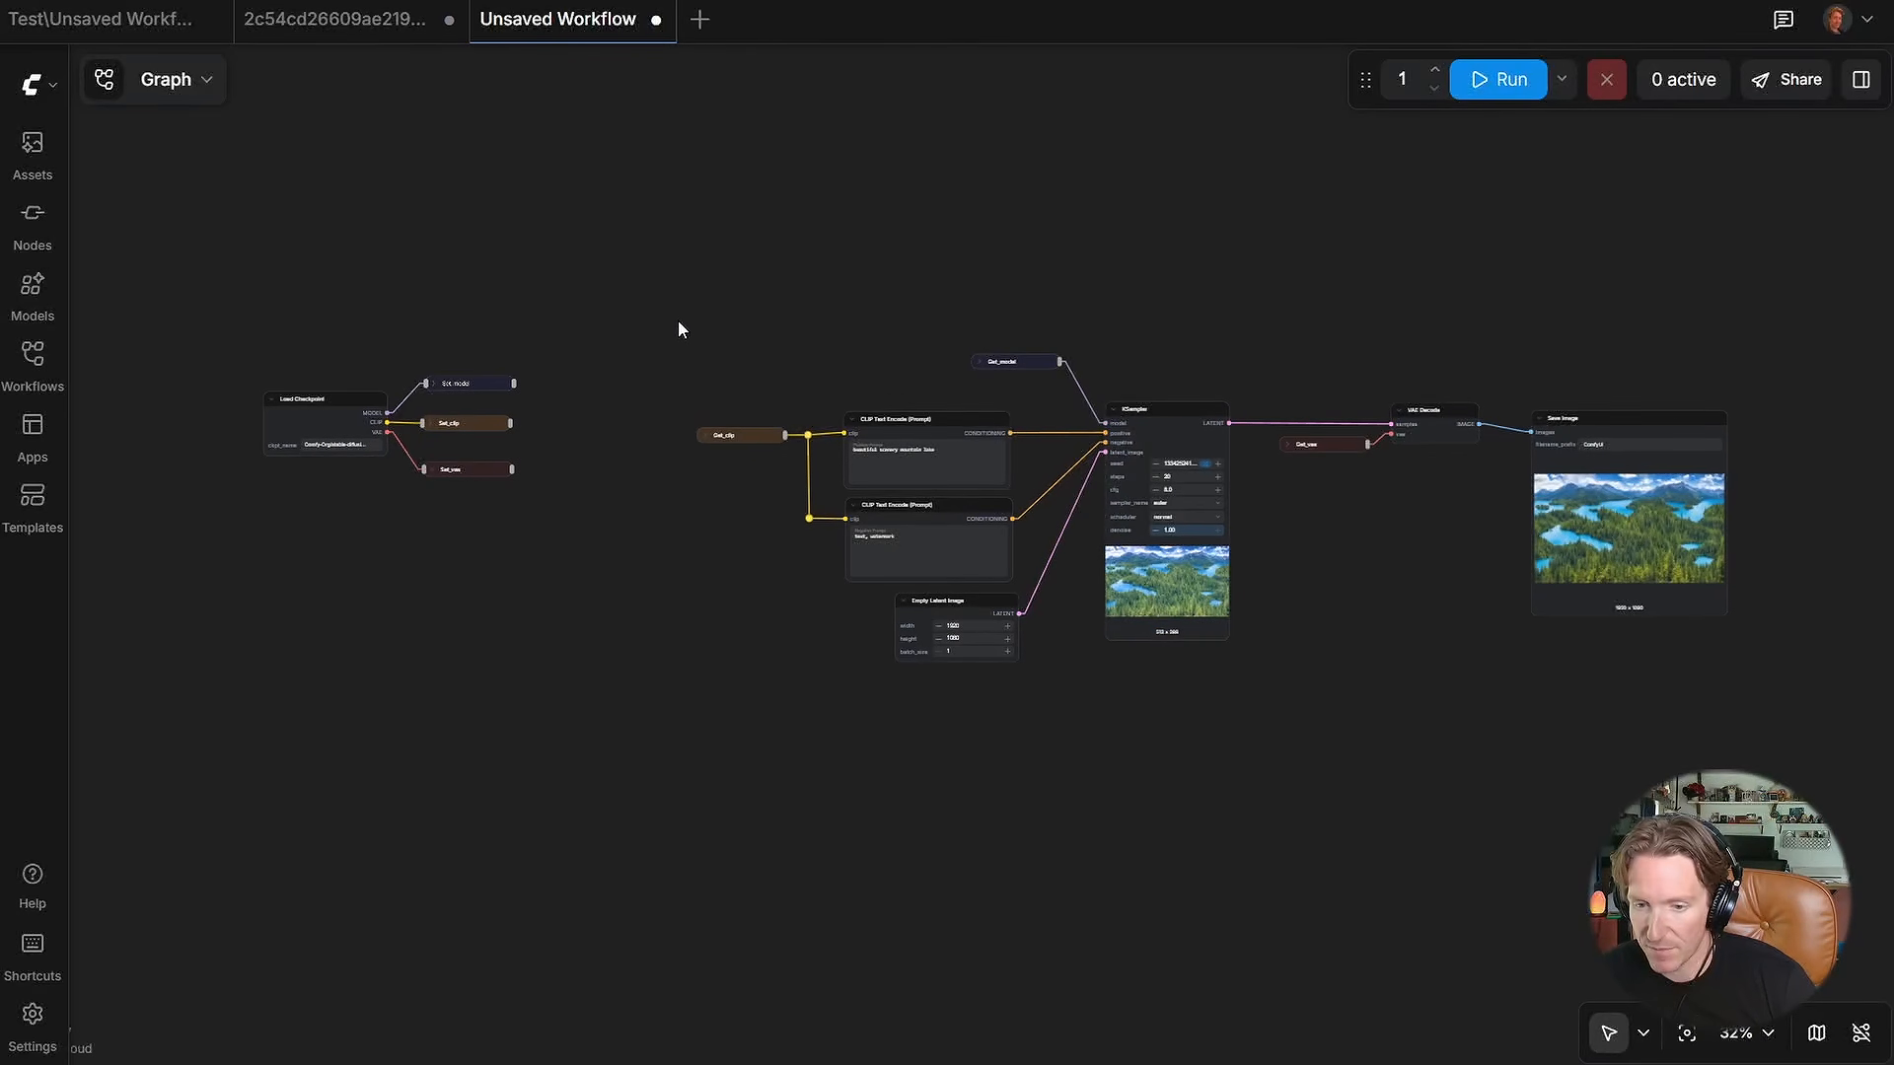
Step: Select everything from Get_clip and its reroutes through Save Image and move it together beneath Load Checkpoint and its Set nodes
left_click_drag(676, 315, 1835, 775)
mouse_move(1006, 363)
left_mouse_down()
mouse_move(979, 427)
mouse_move(1002, 343)
mouse_move(1004, 365)
left_mouse_up()
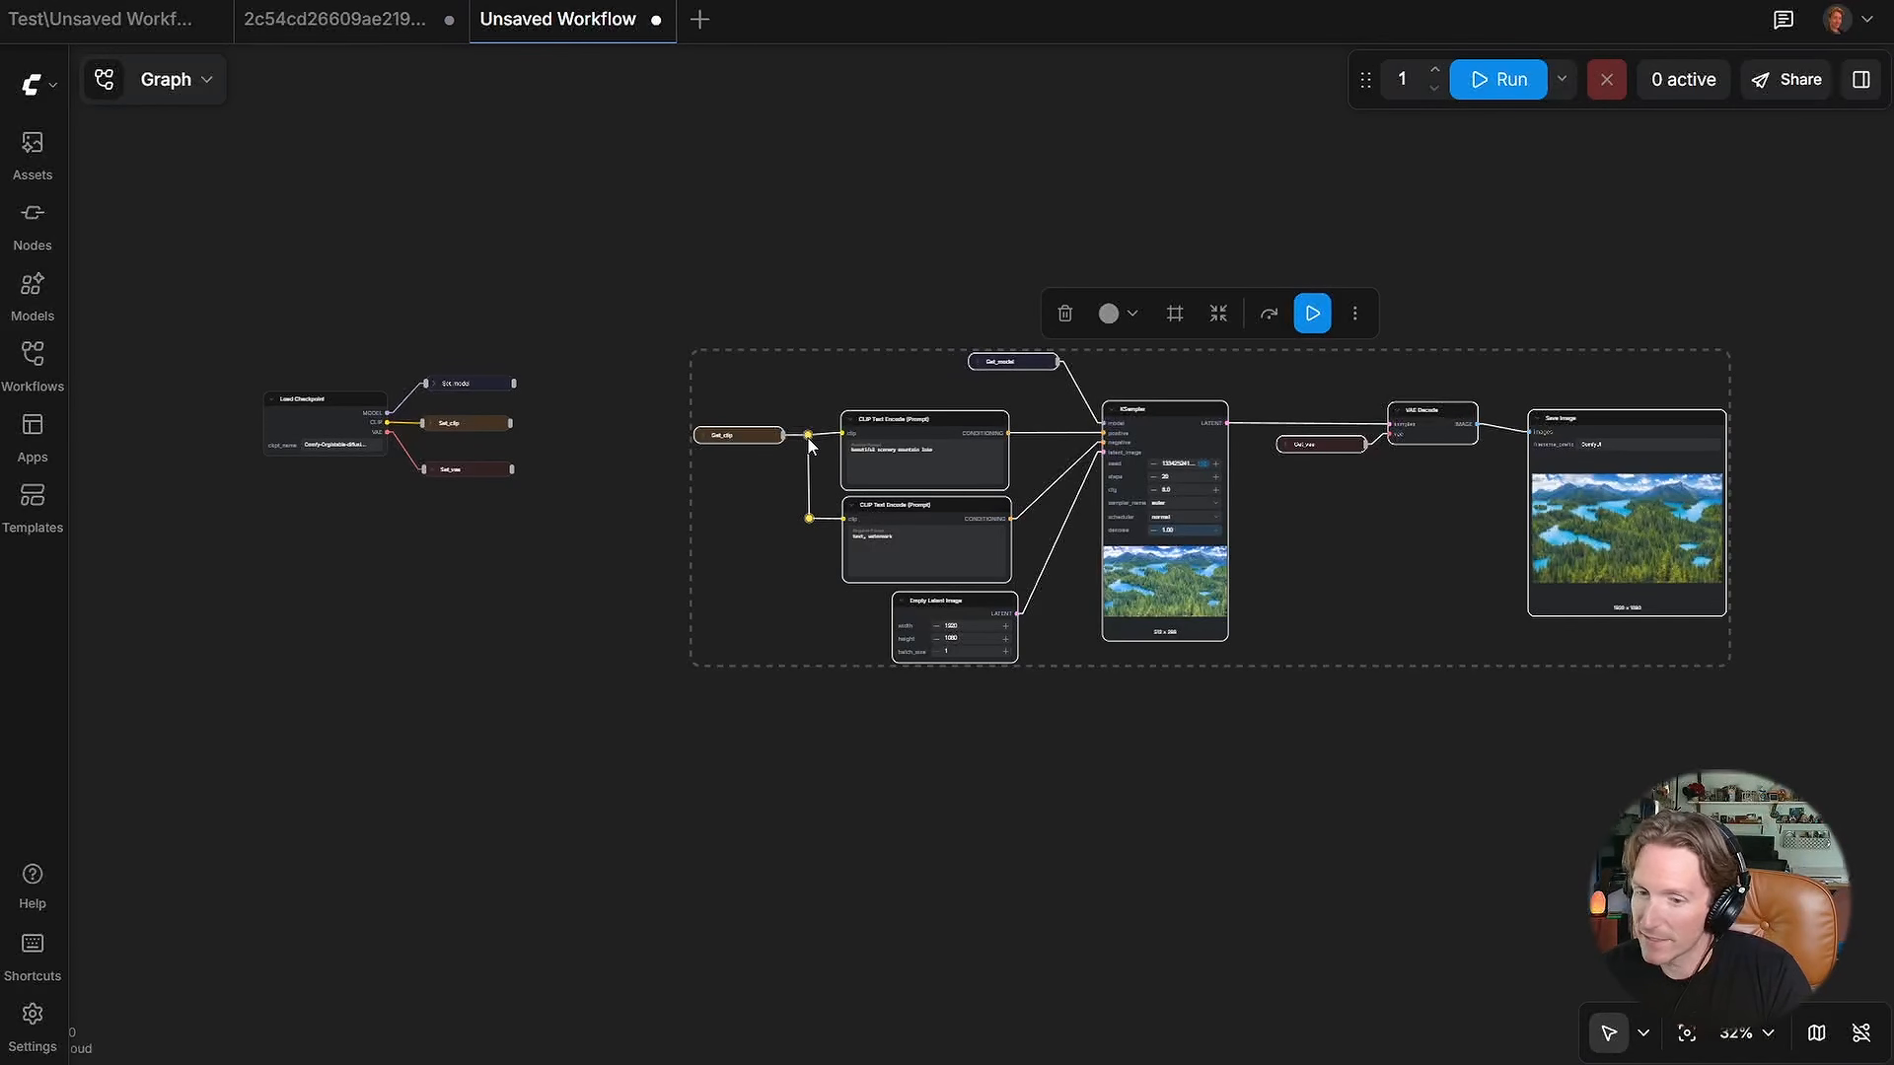
left_click_drag(809, 446, 385, 704)
left_click_drag(555, 526, 943, 559)
Step: Group Load Checkpoint with its three Set nodes and title the group "MODEL"
scroll(943, 559, "up", 3)
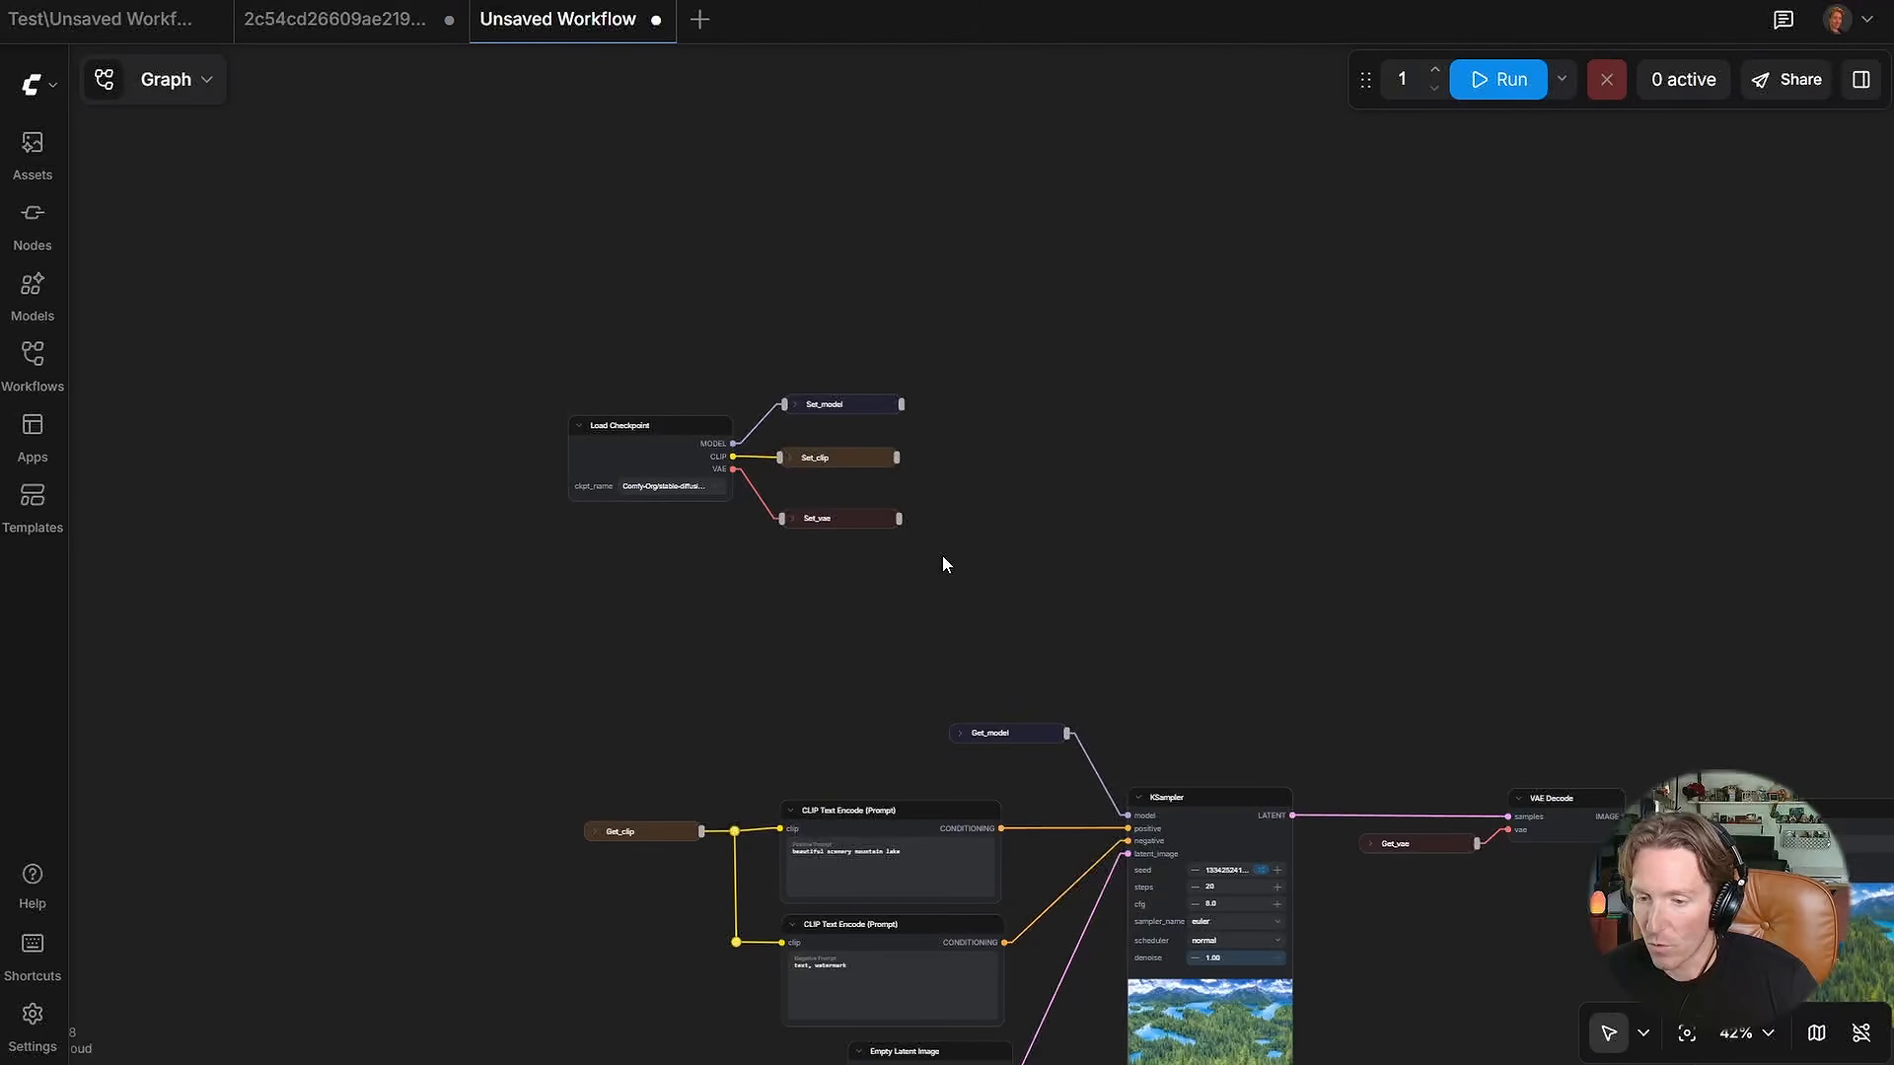
left_click_drag(985, 323, 513, 607)
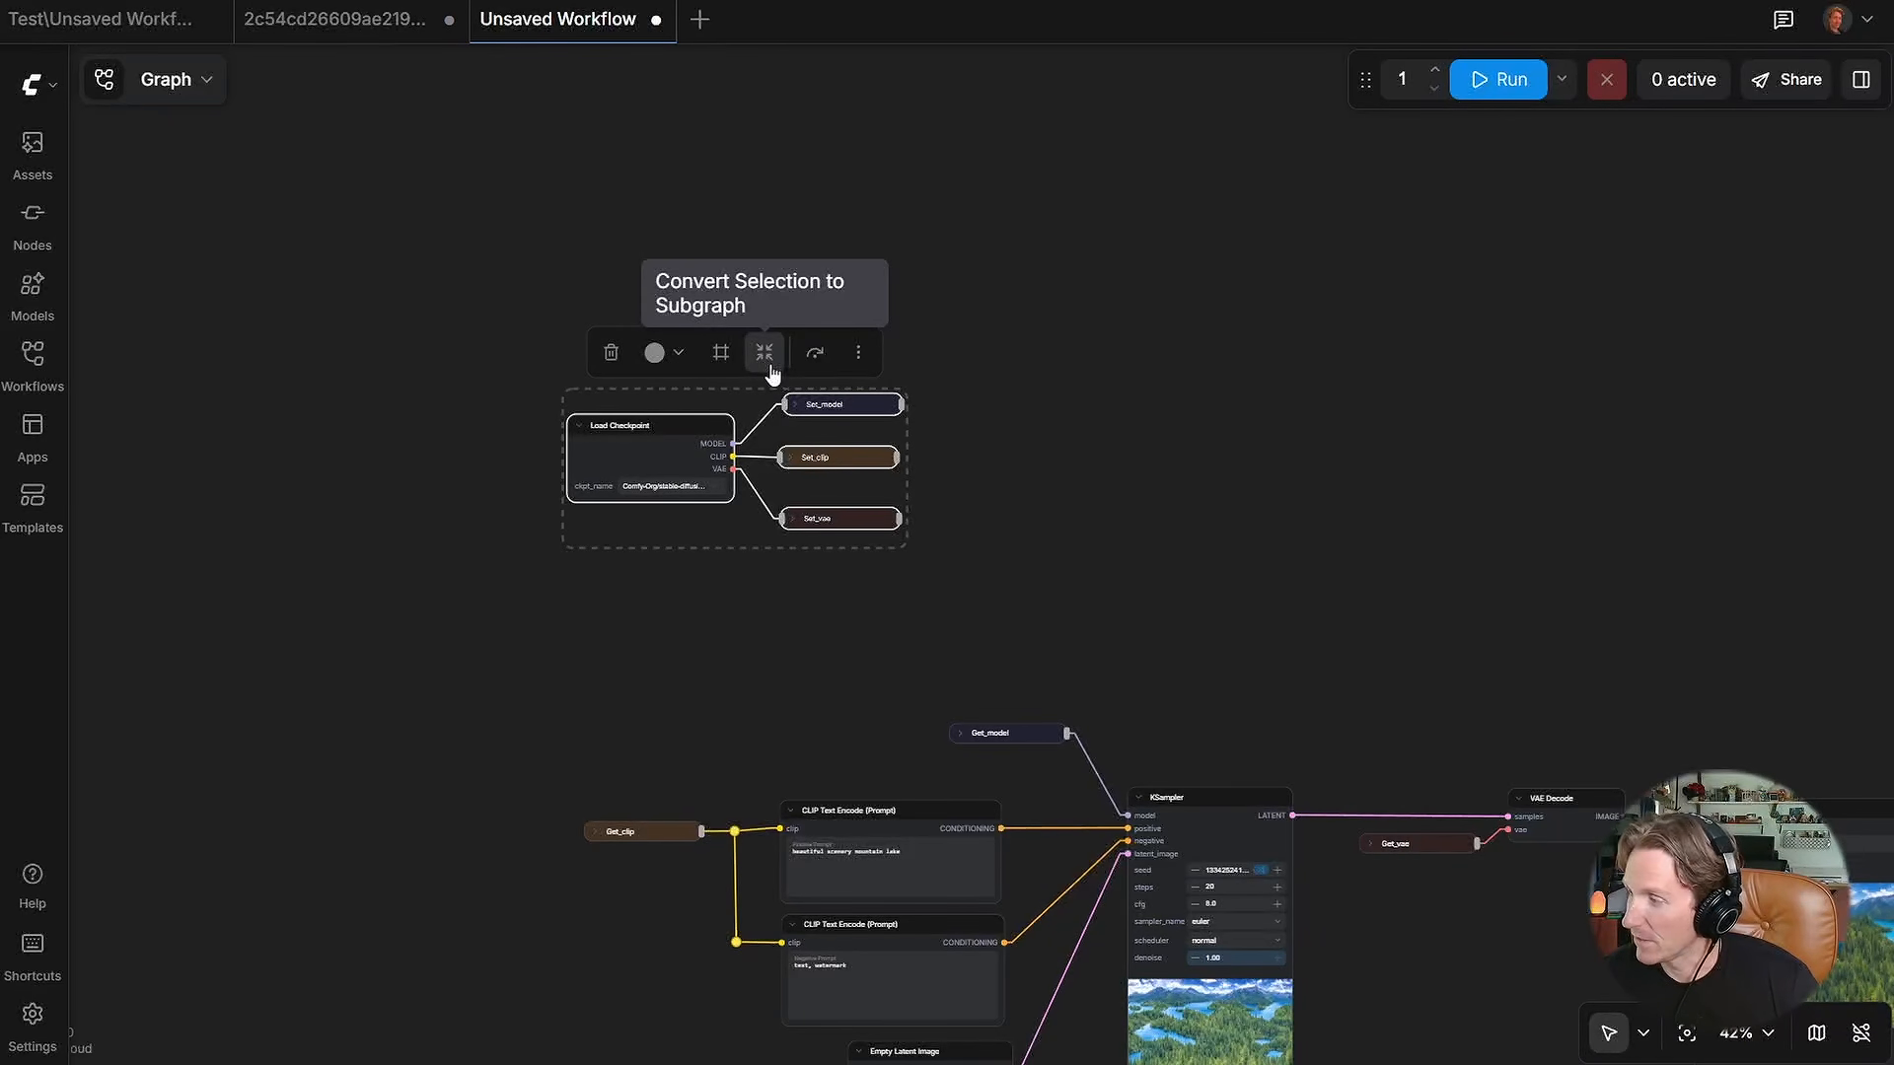
left_click(721, 355)
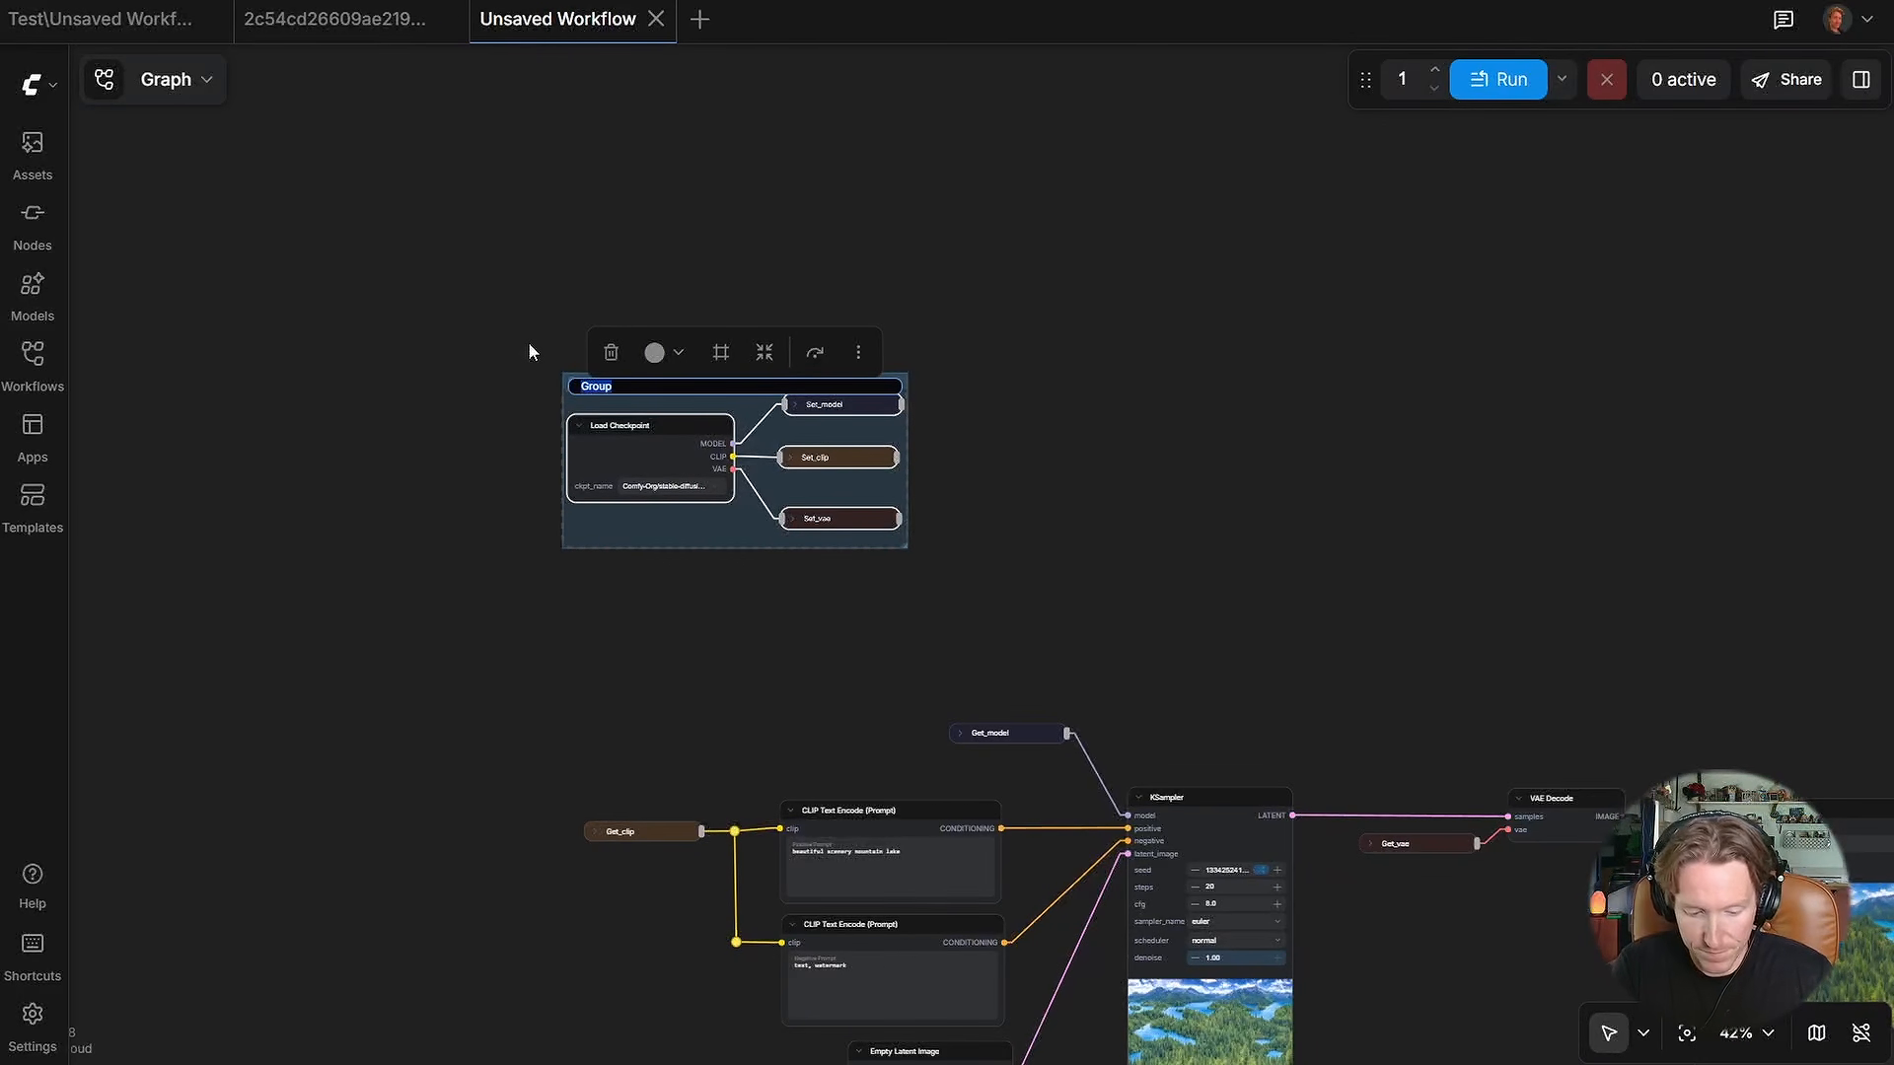
type("MODEL")
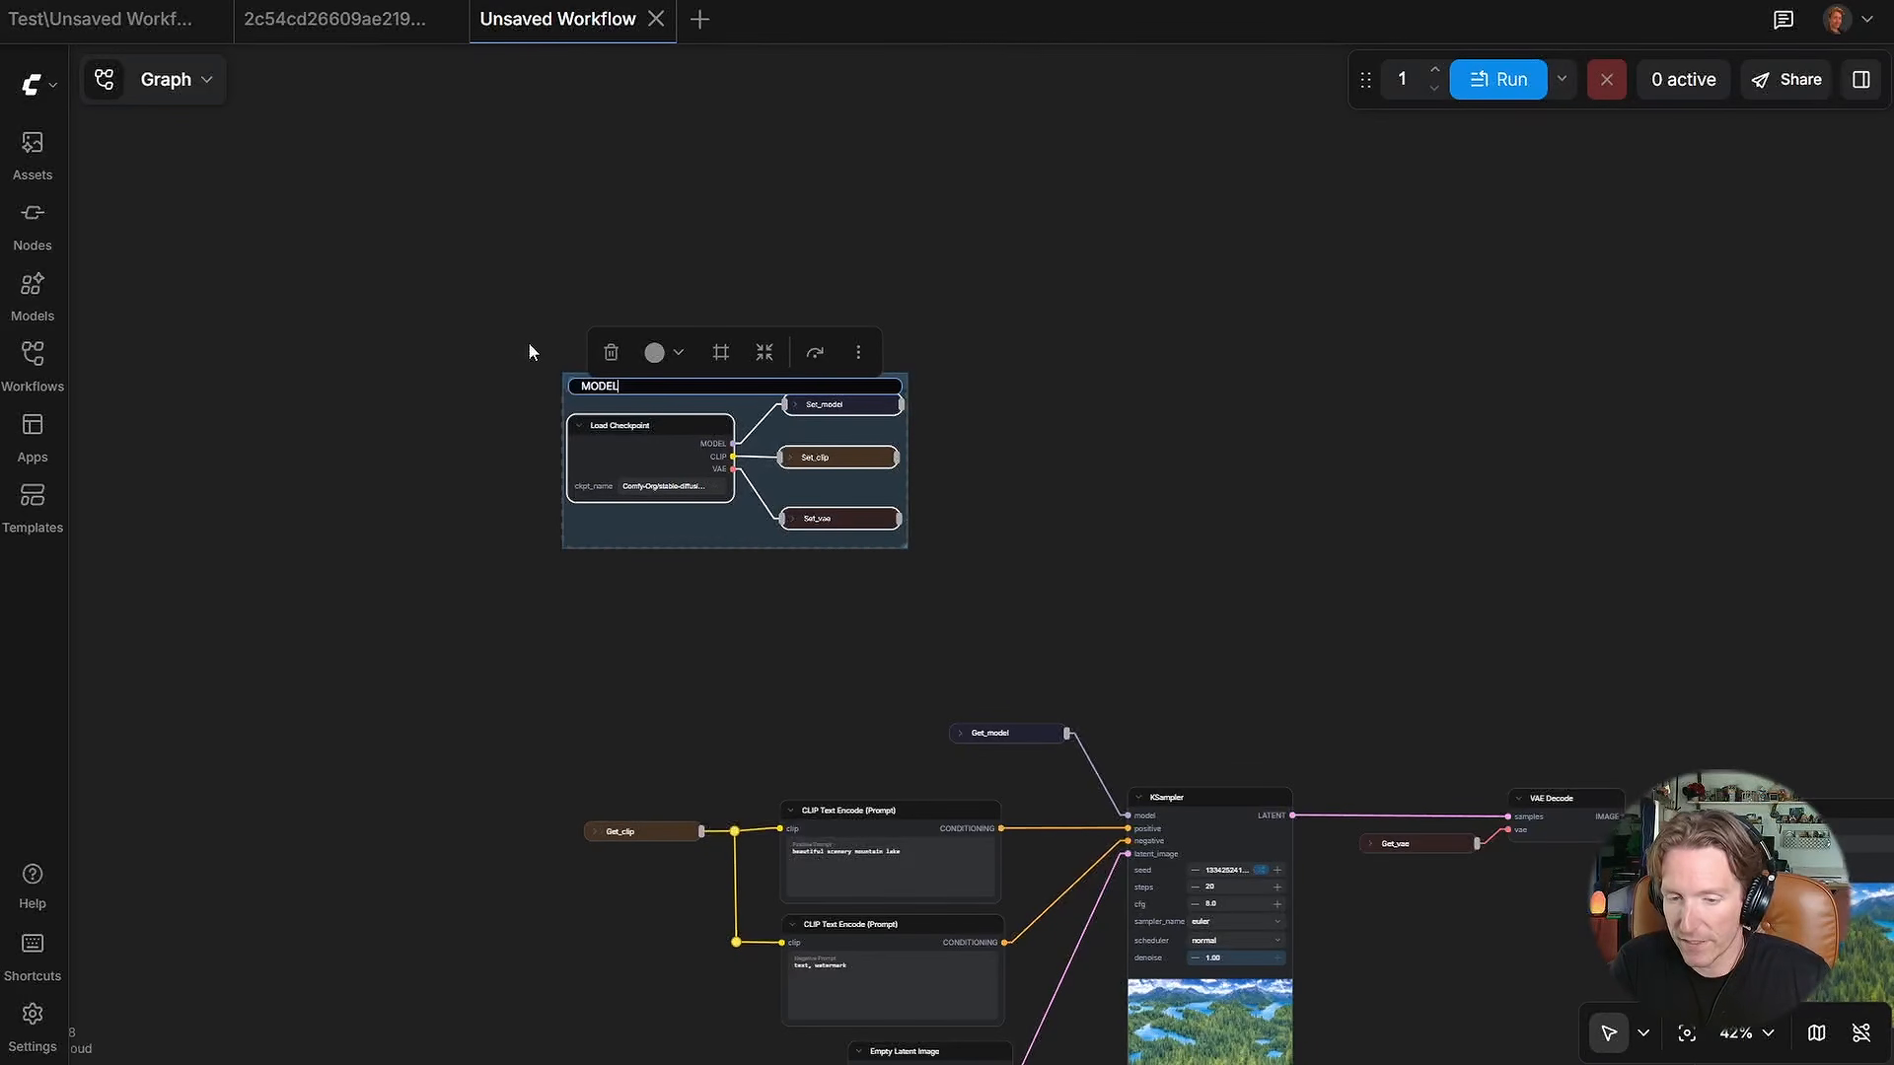
left_click(529, 352)
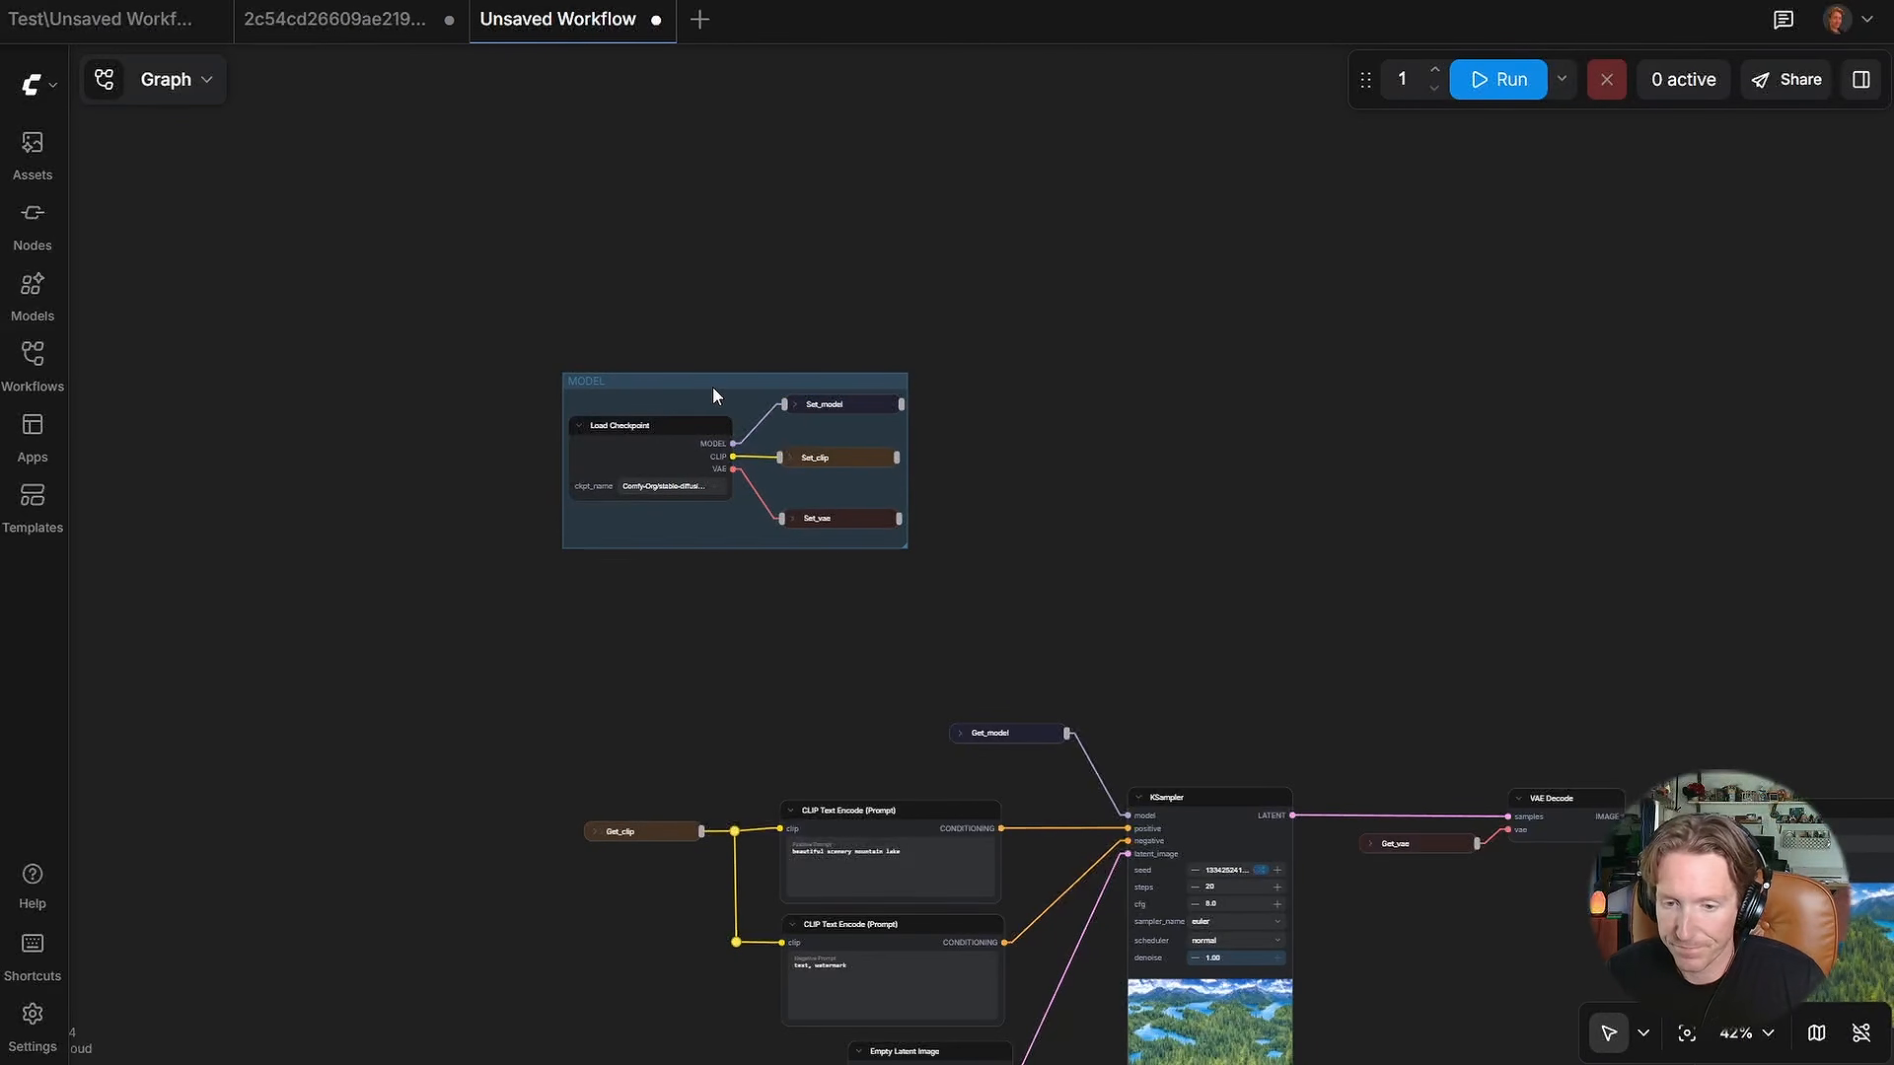
Step: Change the MODEL group's colour to red
left_click(706, 382)
scroll(624, 390, "up", 3)
left_click(752, 304)
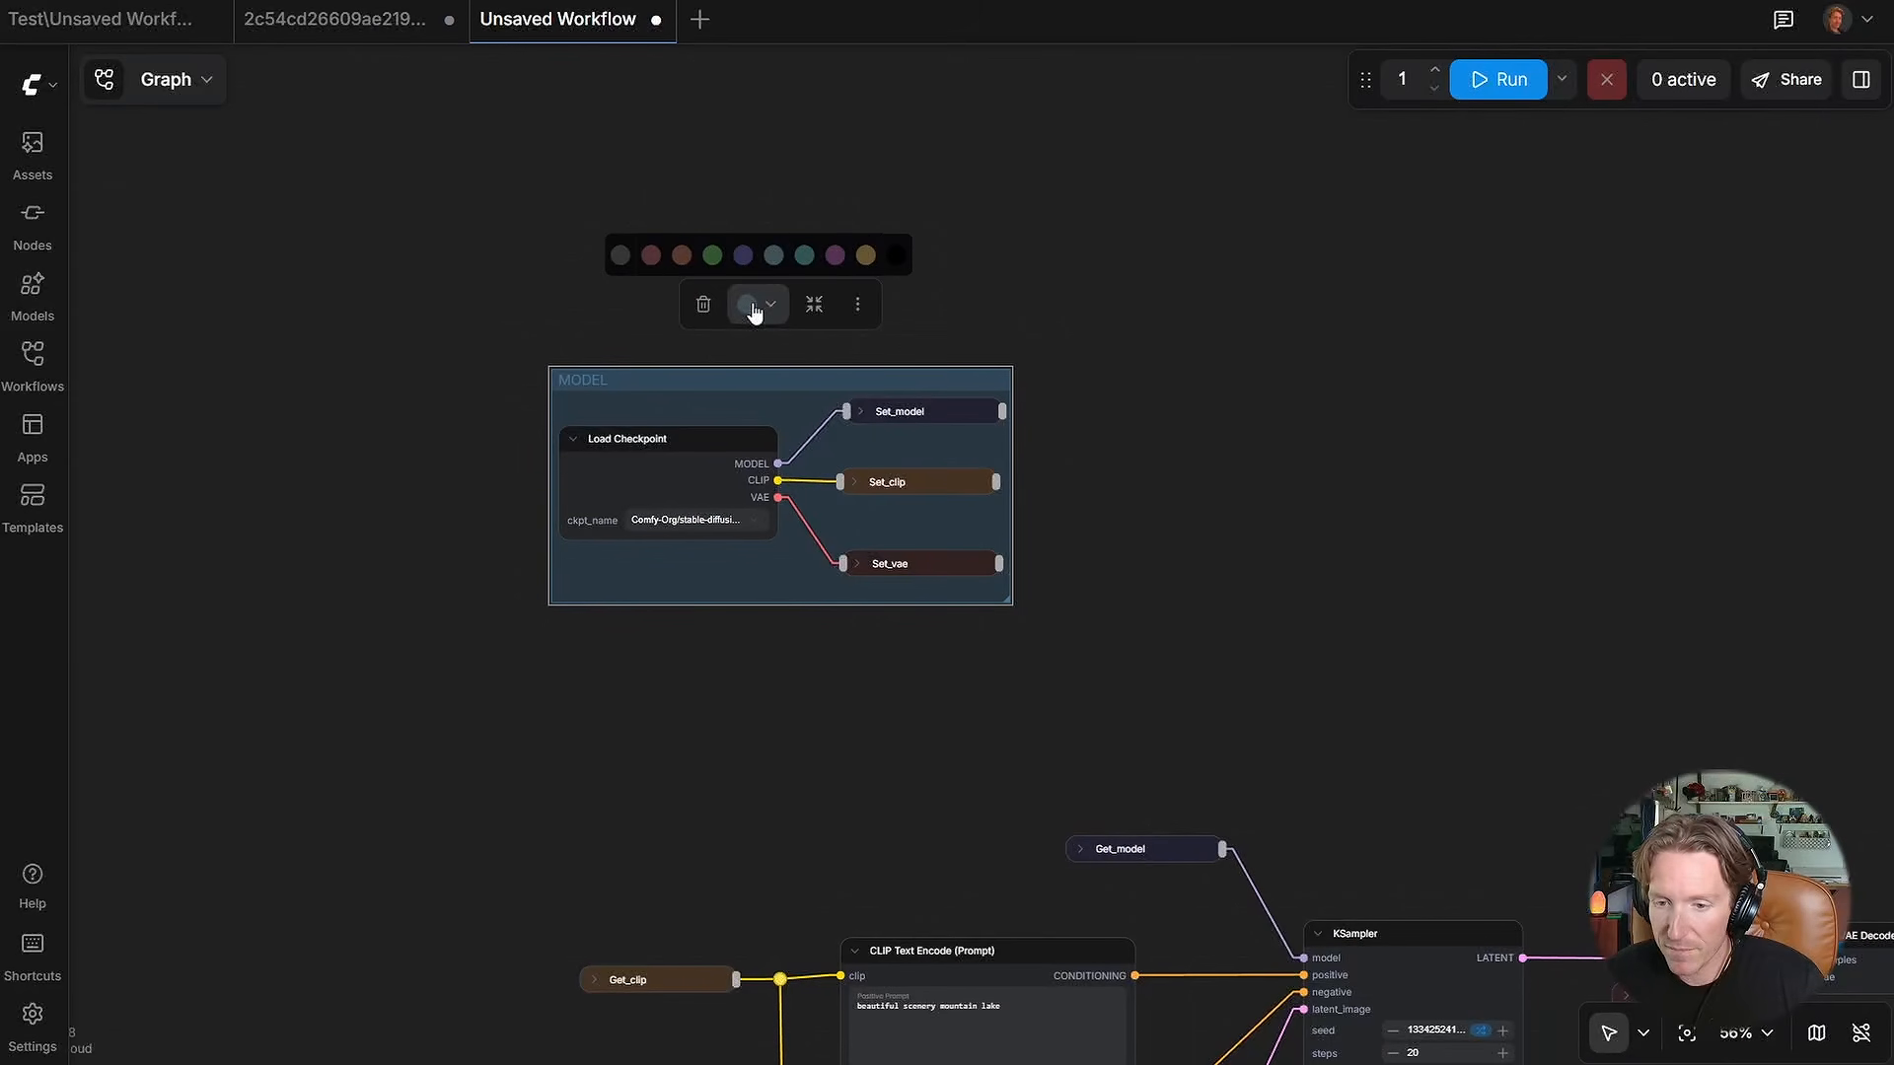
left_click(647, 265)
left_click(618, 625)
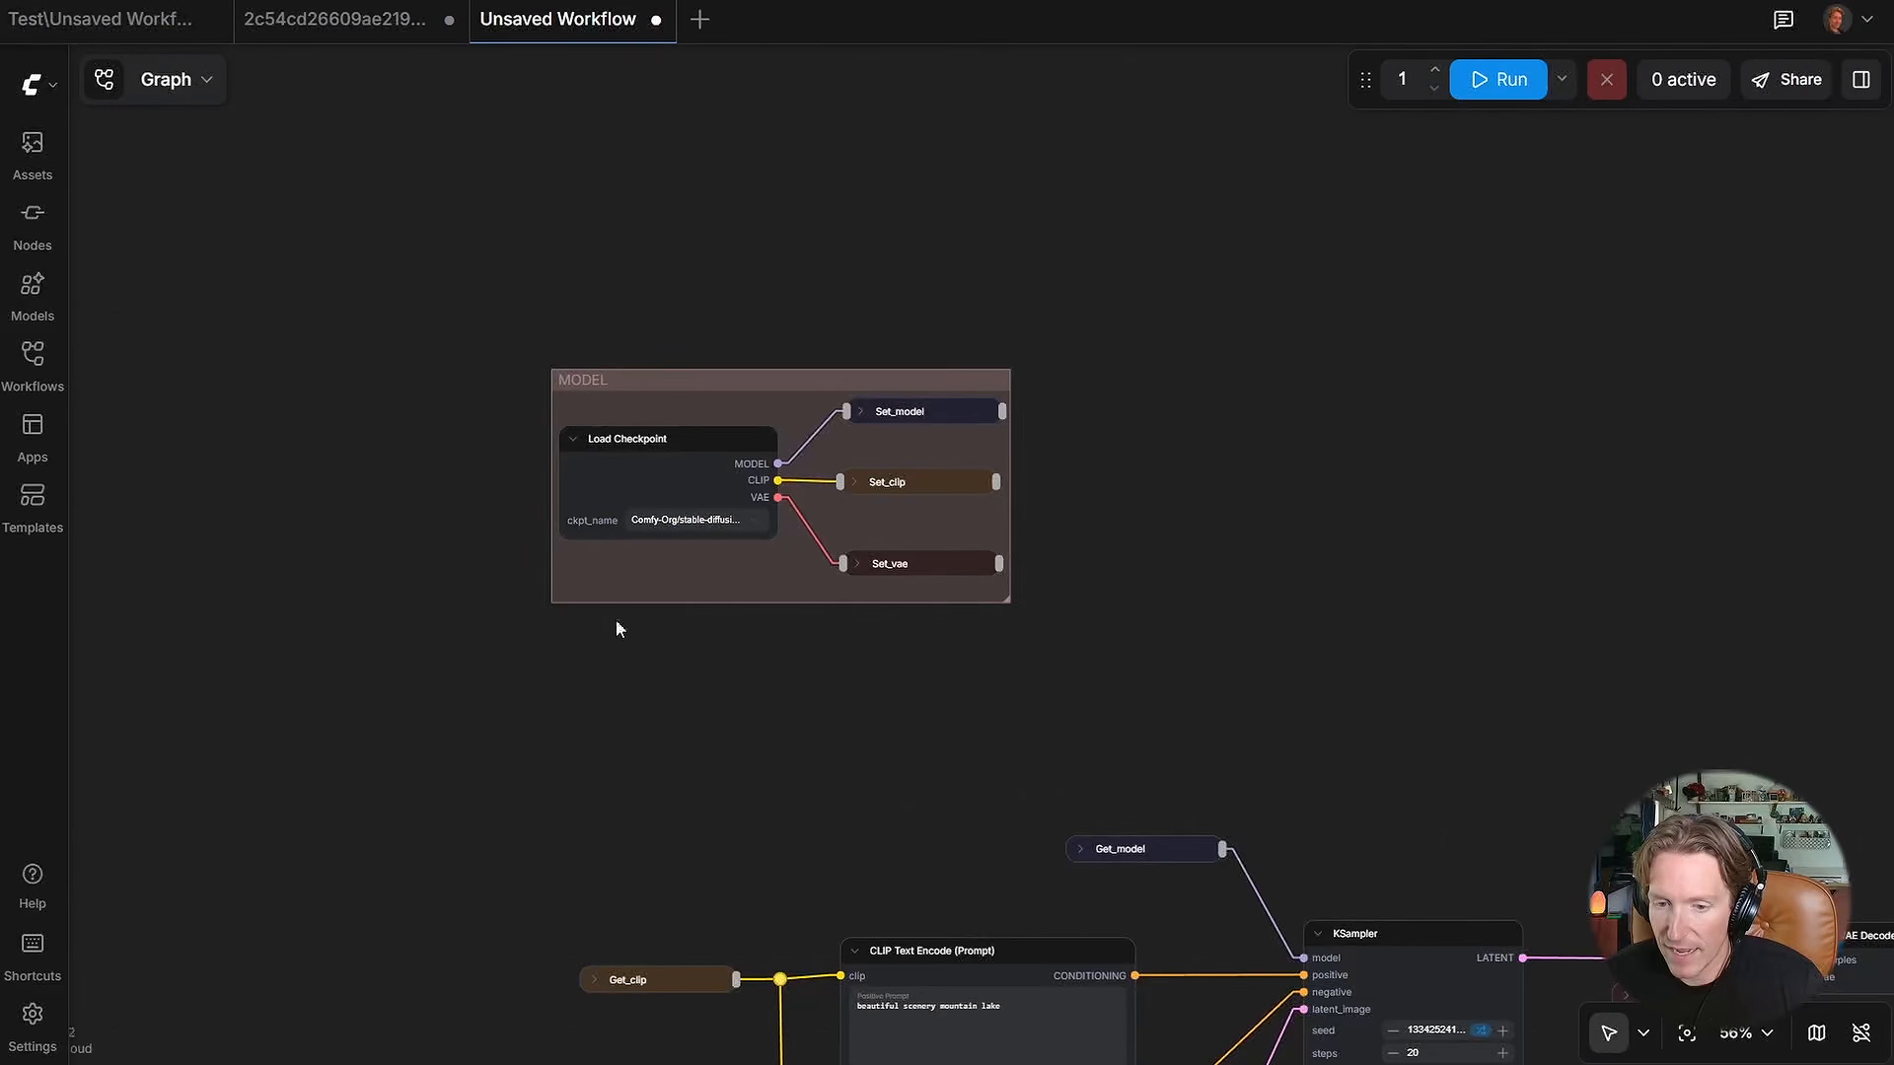
Step: Shift the MODEL group slightly so its edge lines up above the Get_clip node
scroll(761, 655, "down", 3)
left_click_drag(760, 655, 613, 456)
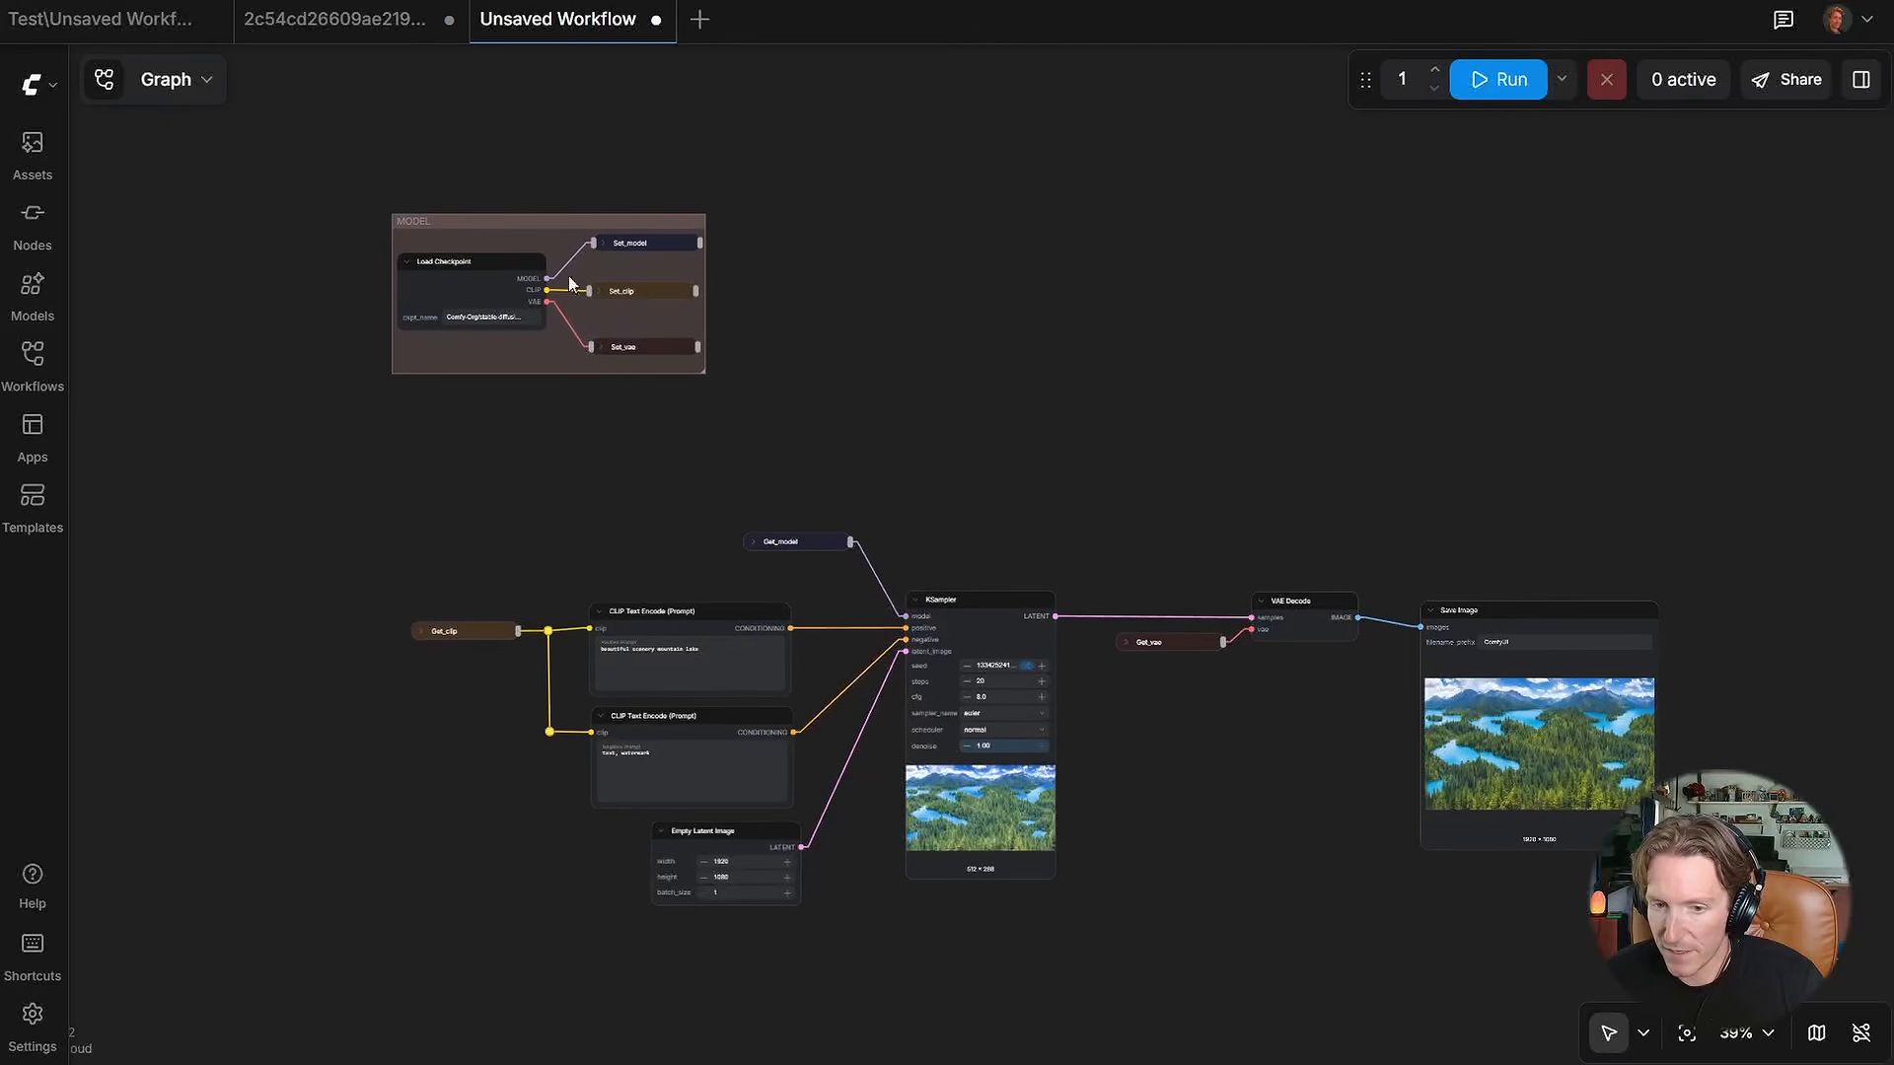
left_click_drag(529, 230, 555, 245)
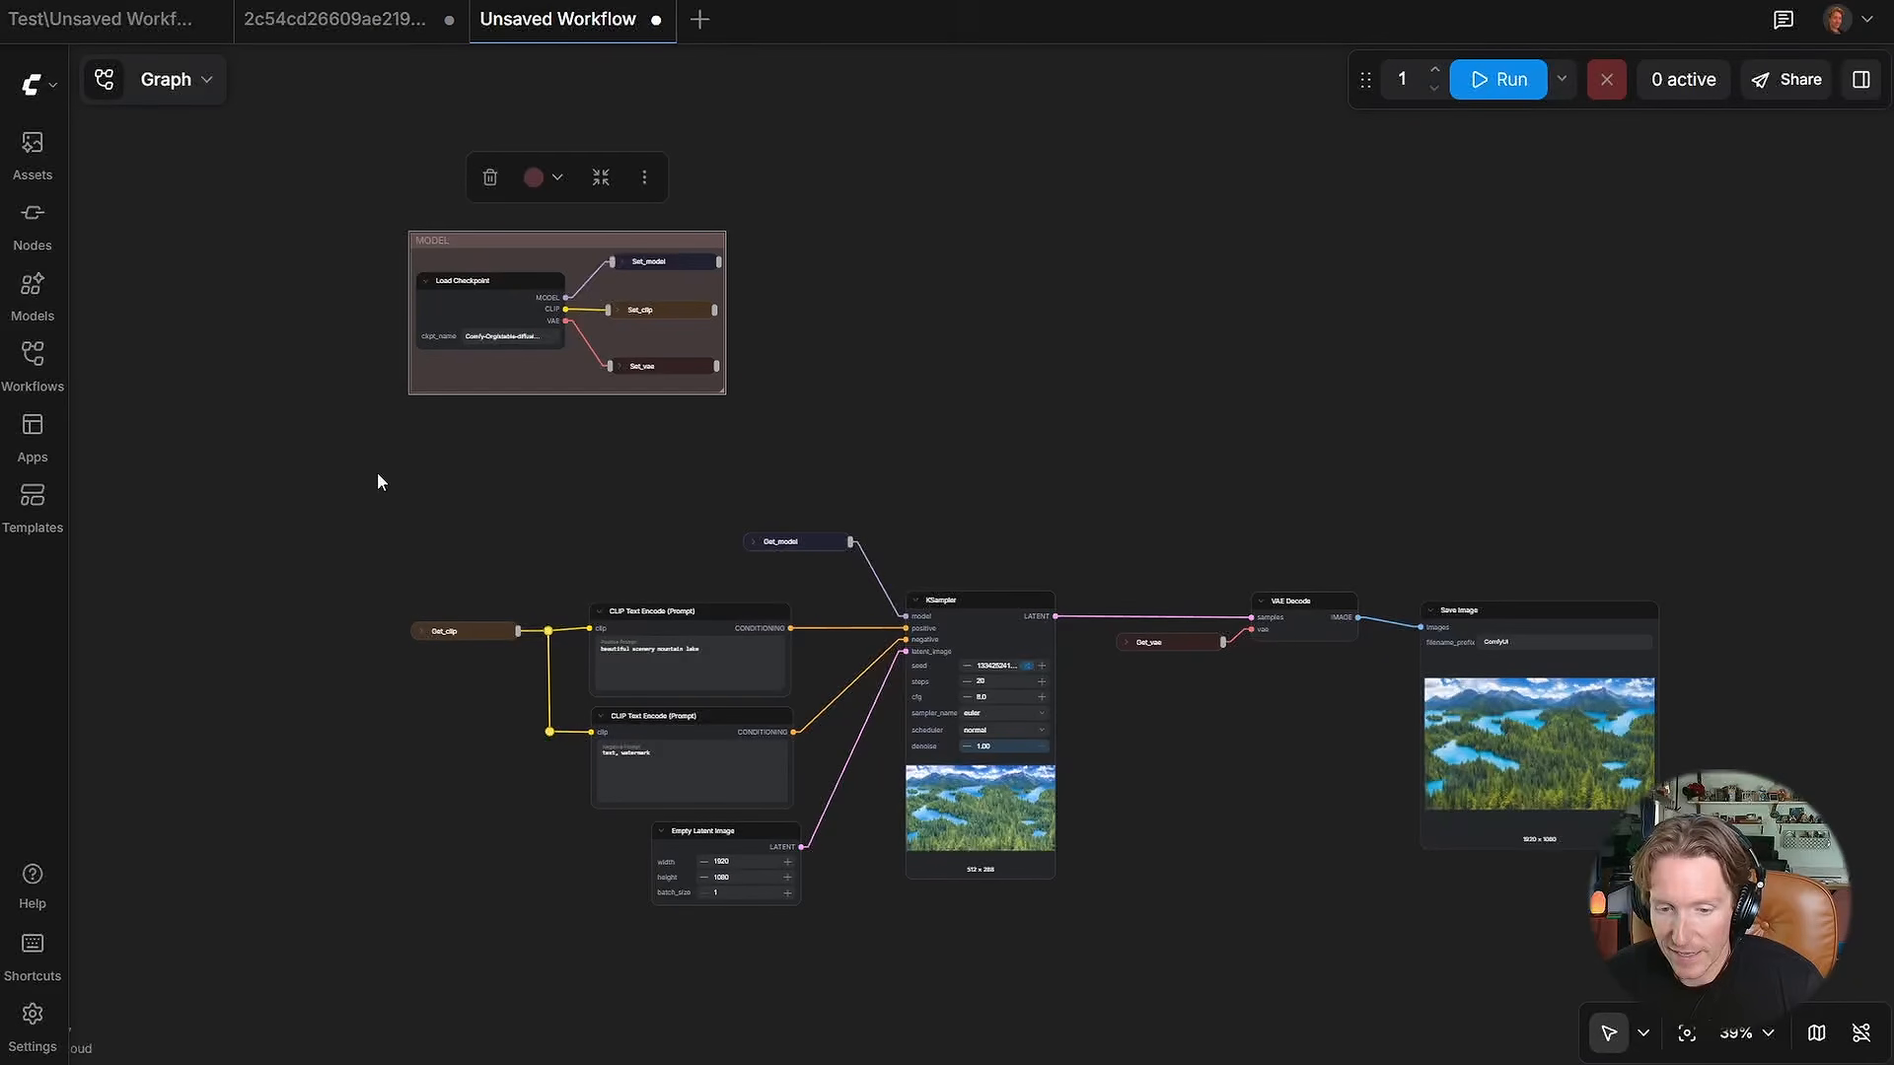
Step: Group all nodes from Get_clip through Save Image and title the group "IMAGE GENERATION"
scroll(489, 384, "up", 5)
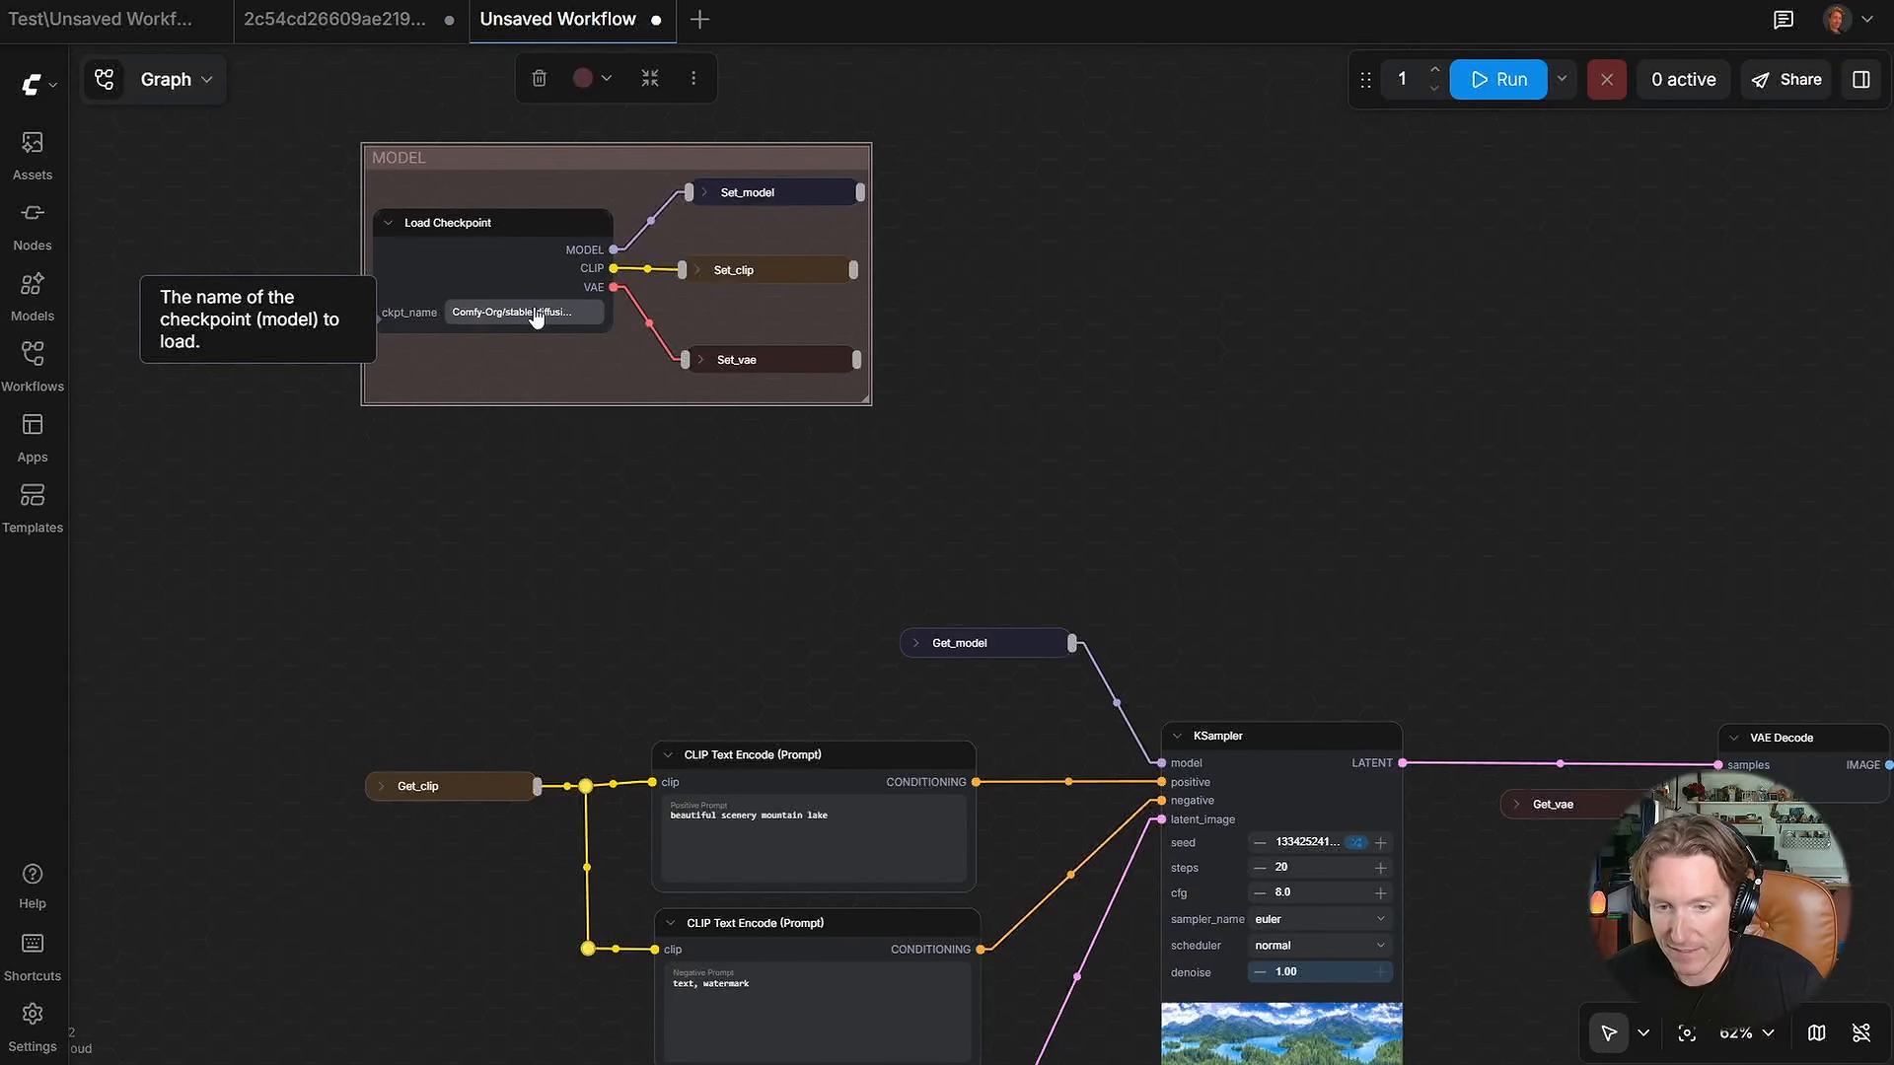
scroll(583, 517, "down", 6)
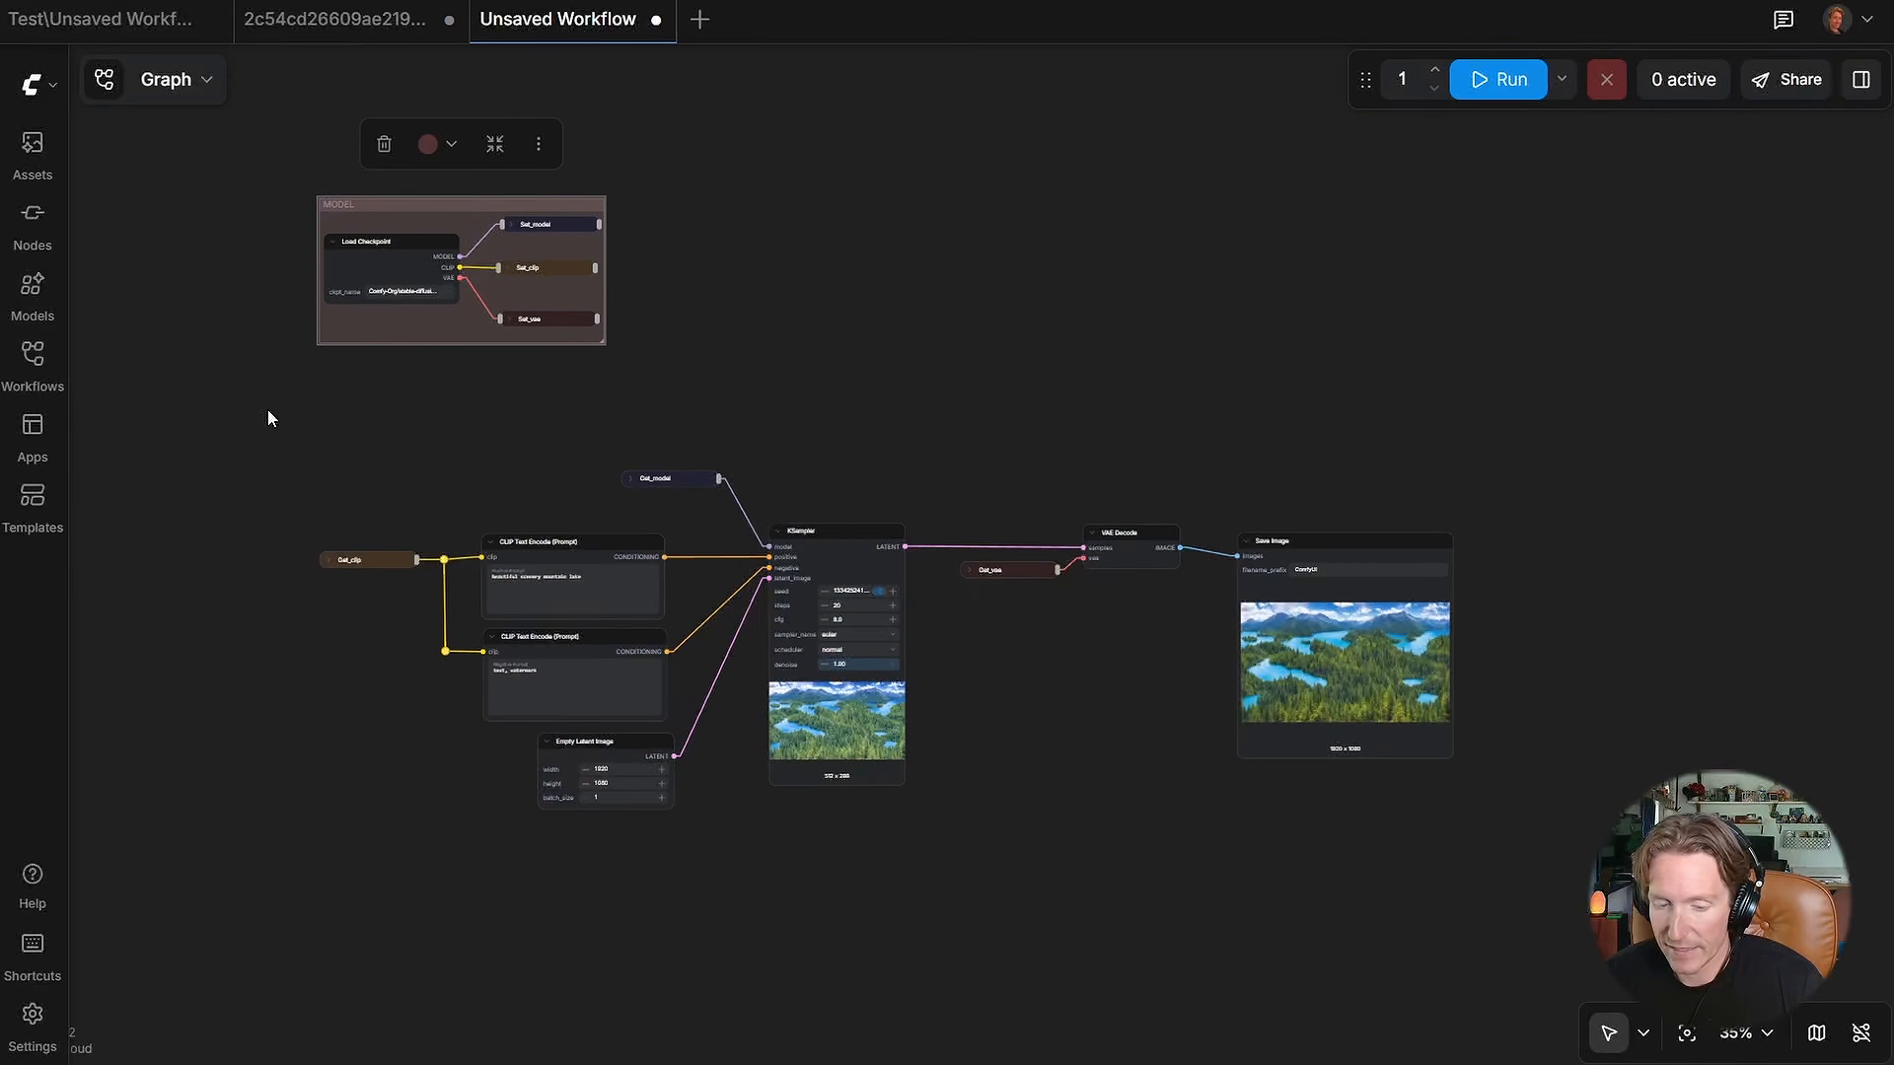
left_click_drag(267, 411, 1547, 876)
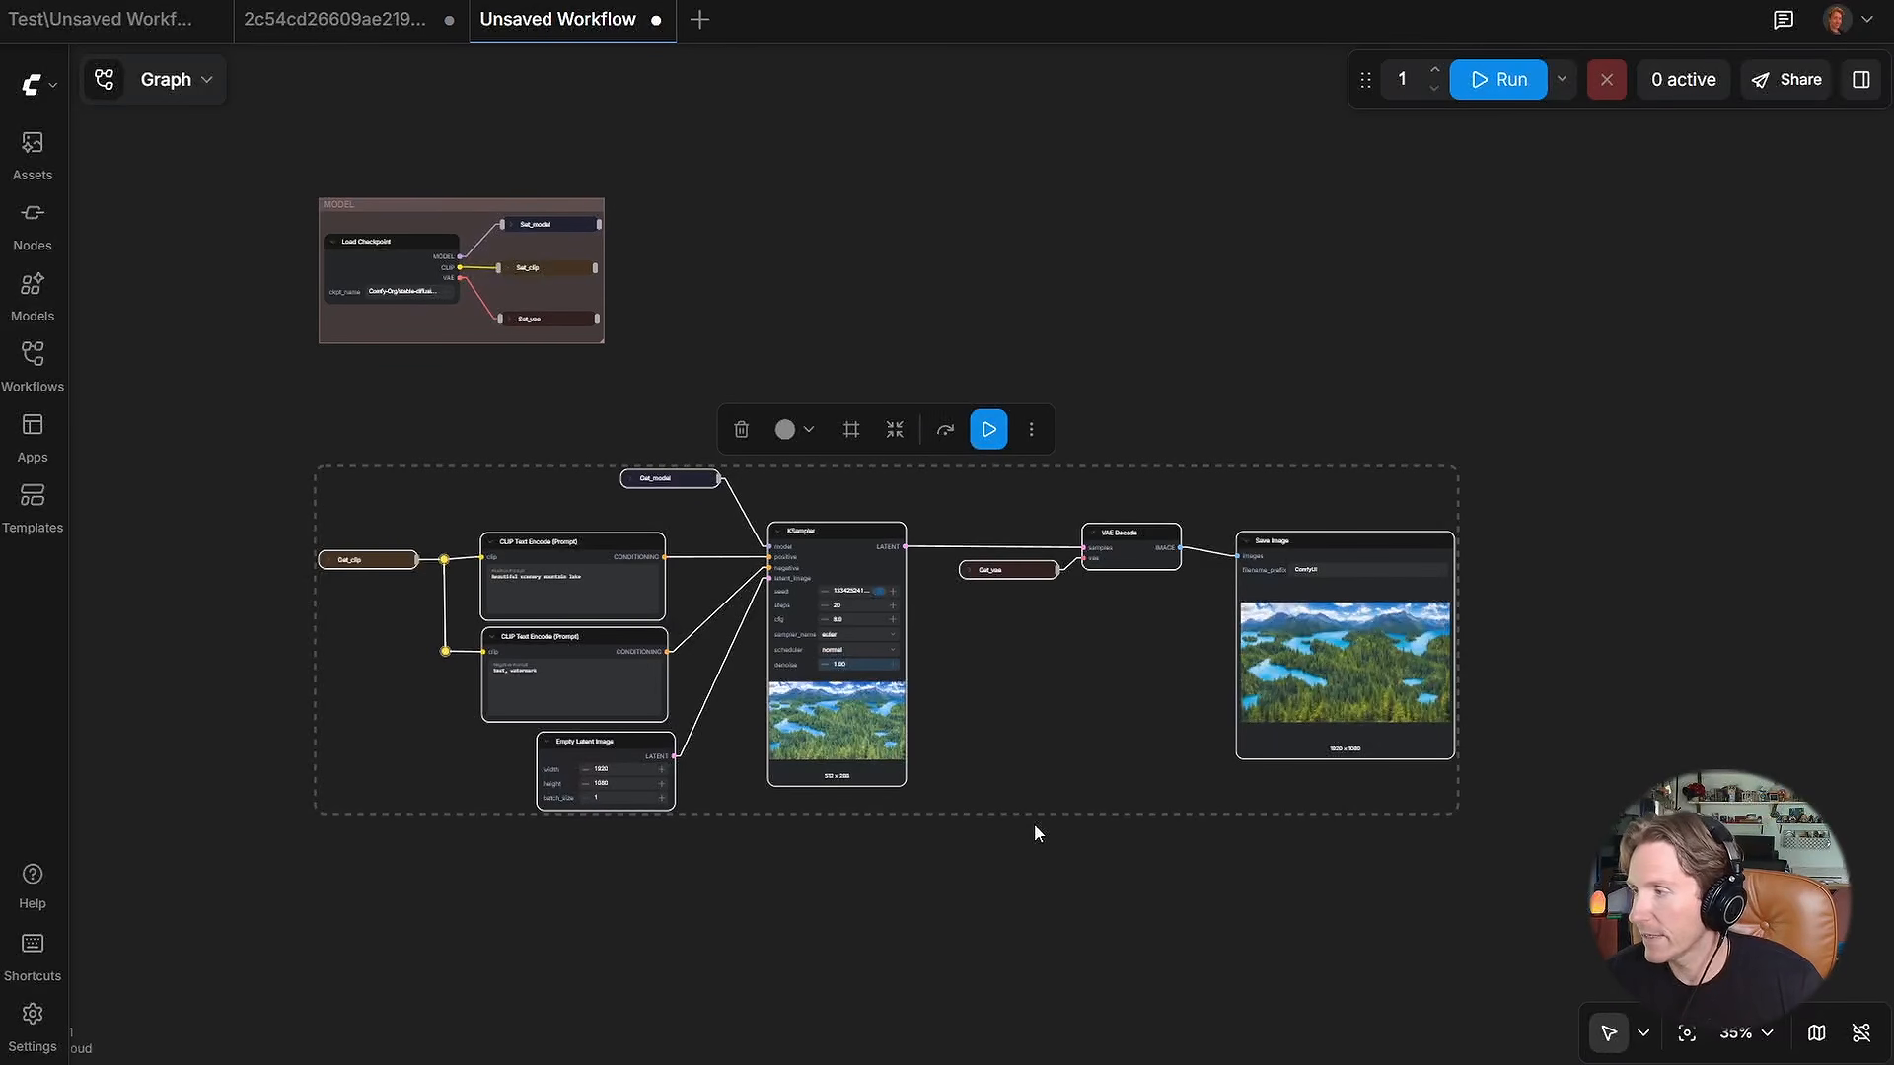
key("ctrl+g")
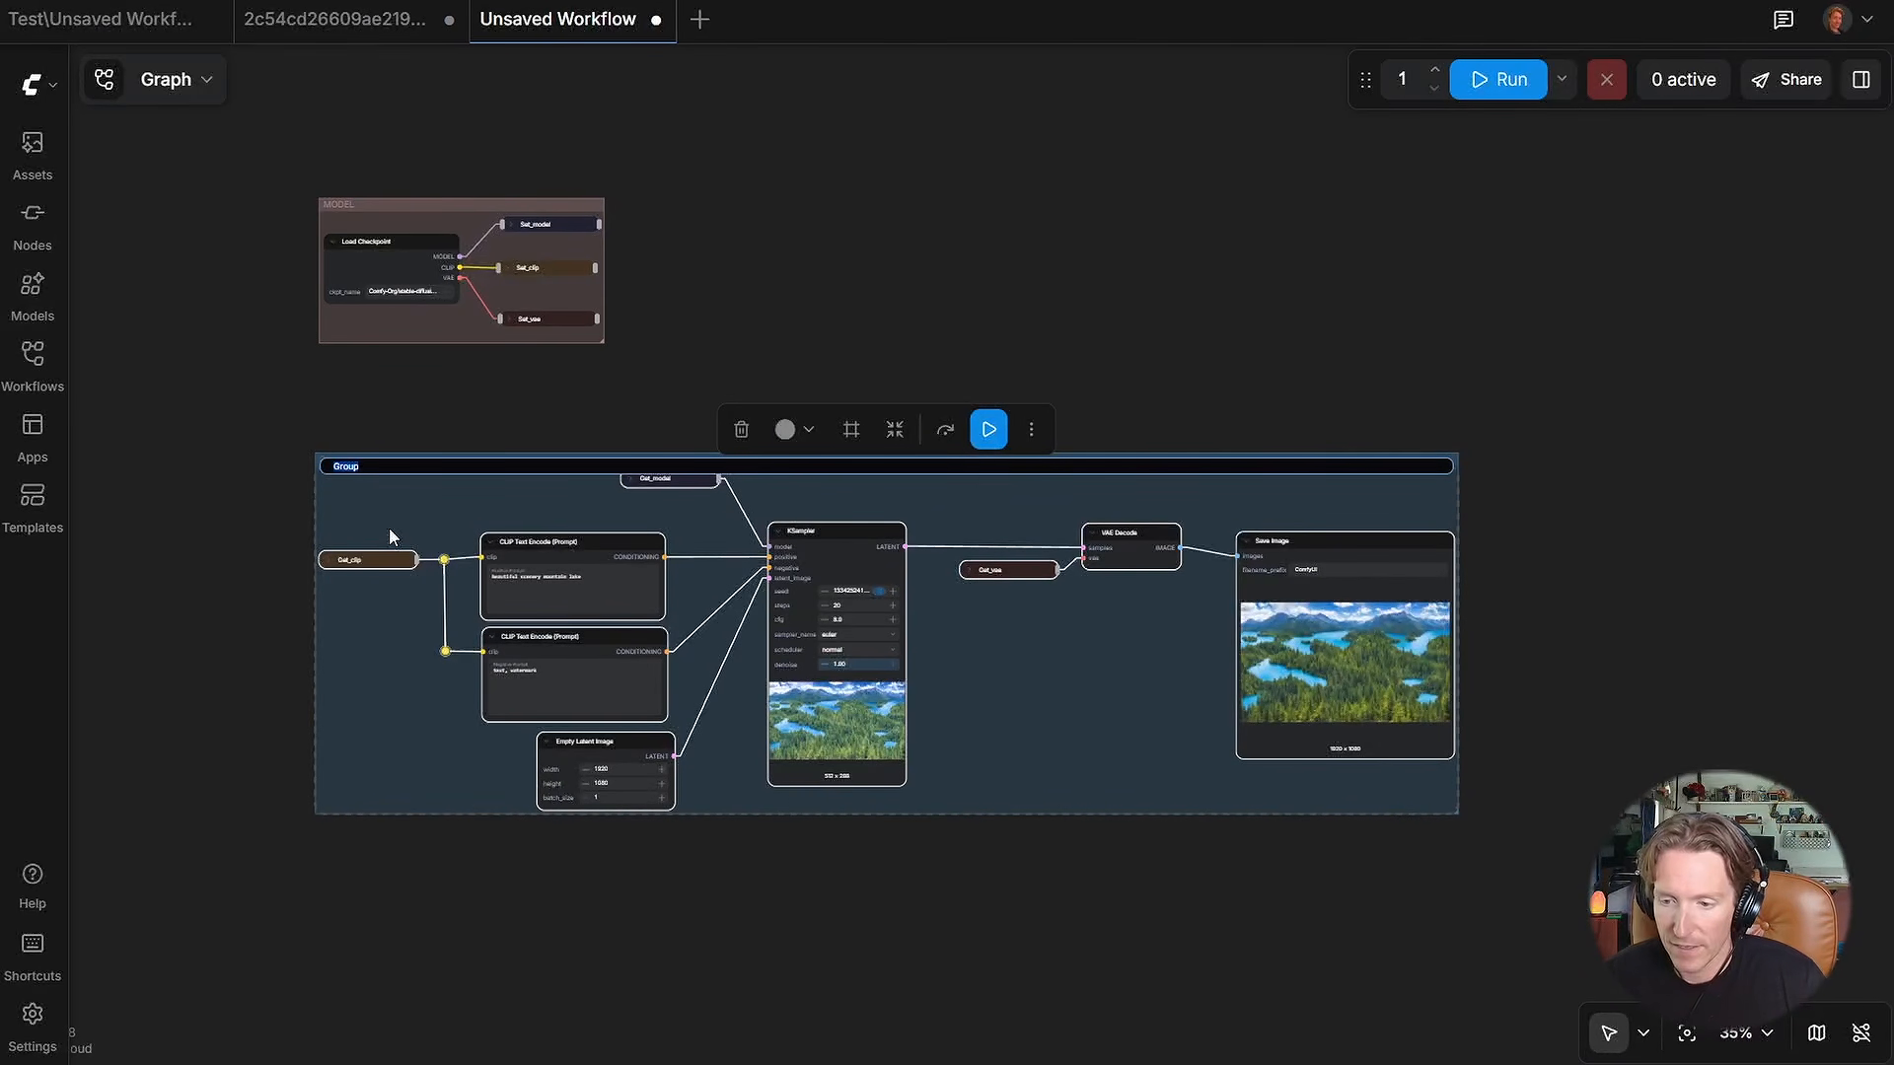
key("BackSpace")
type("IMAGE GENERATION")
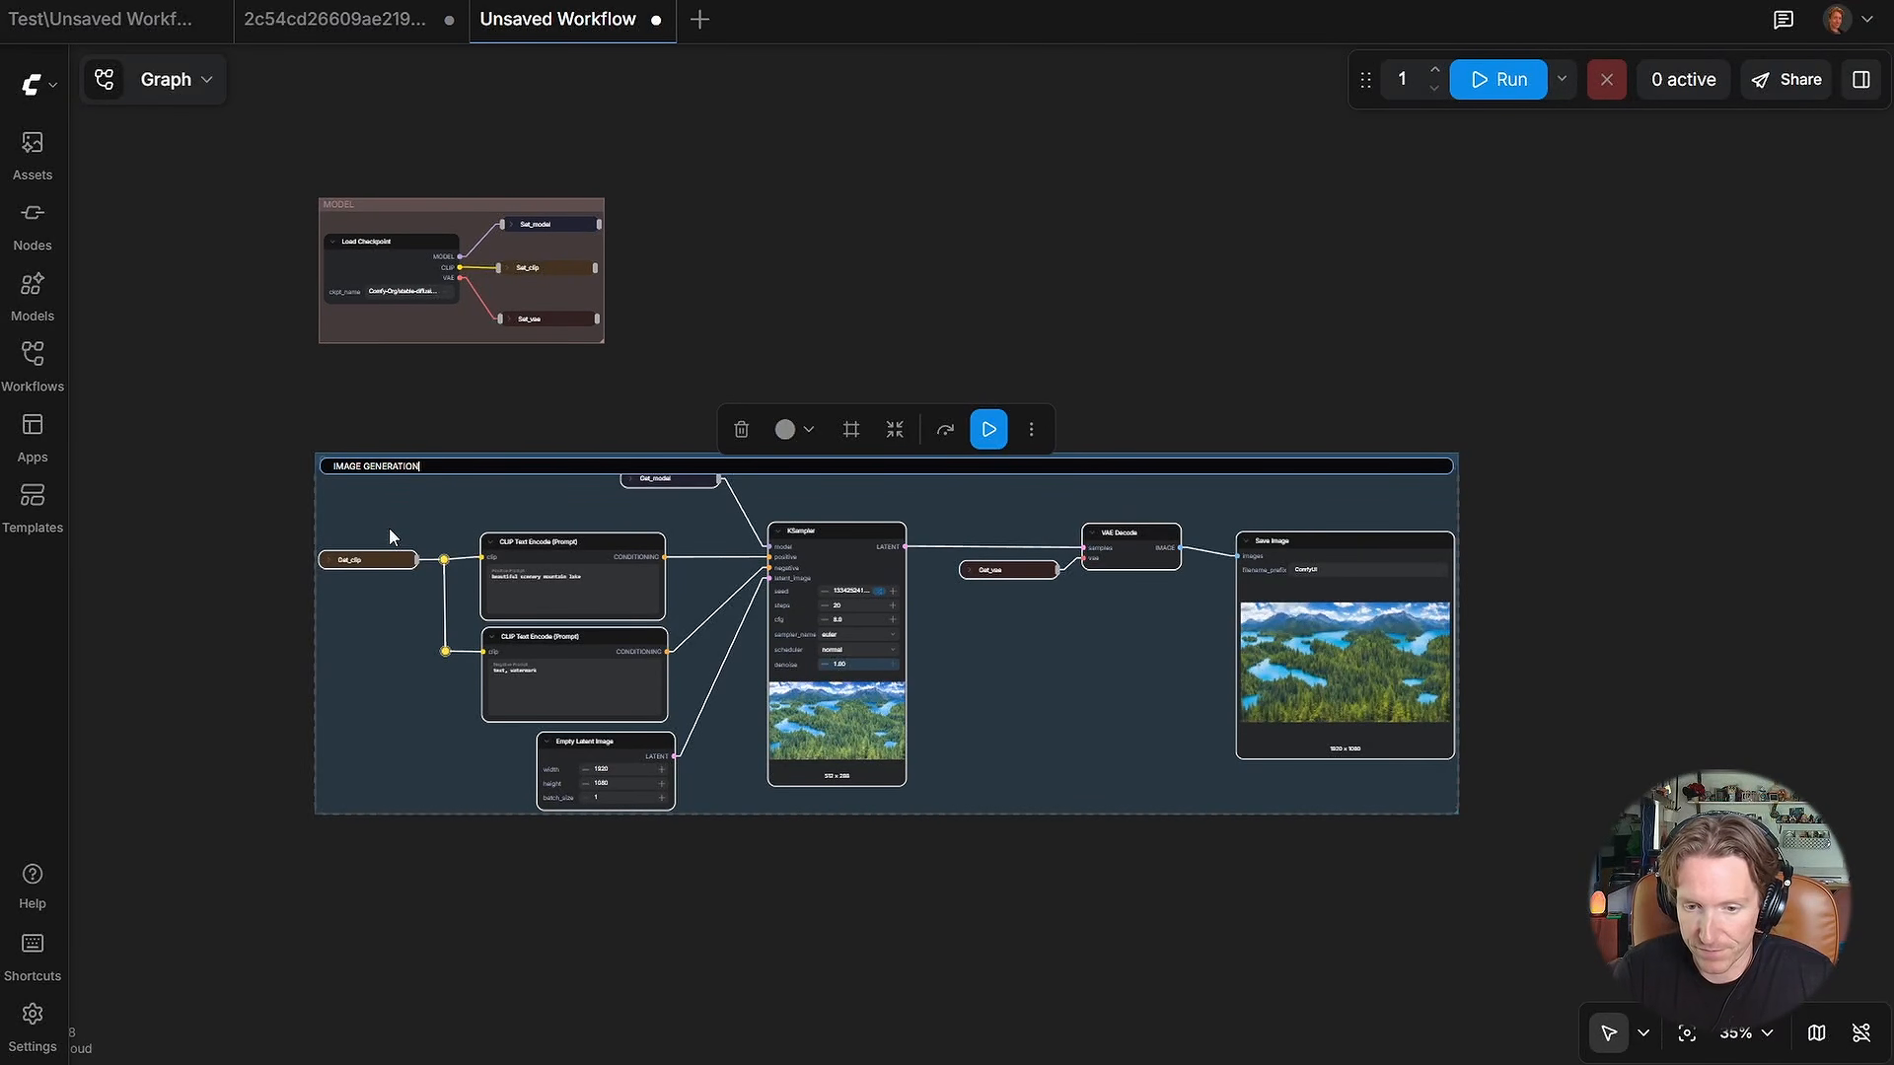
left_click(808, 947)
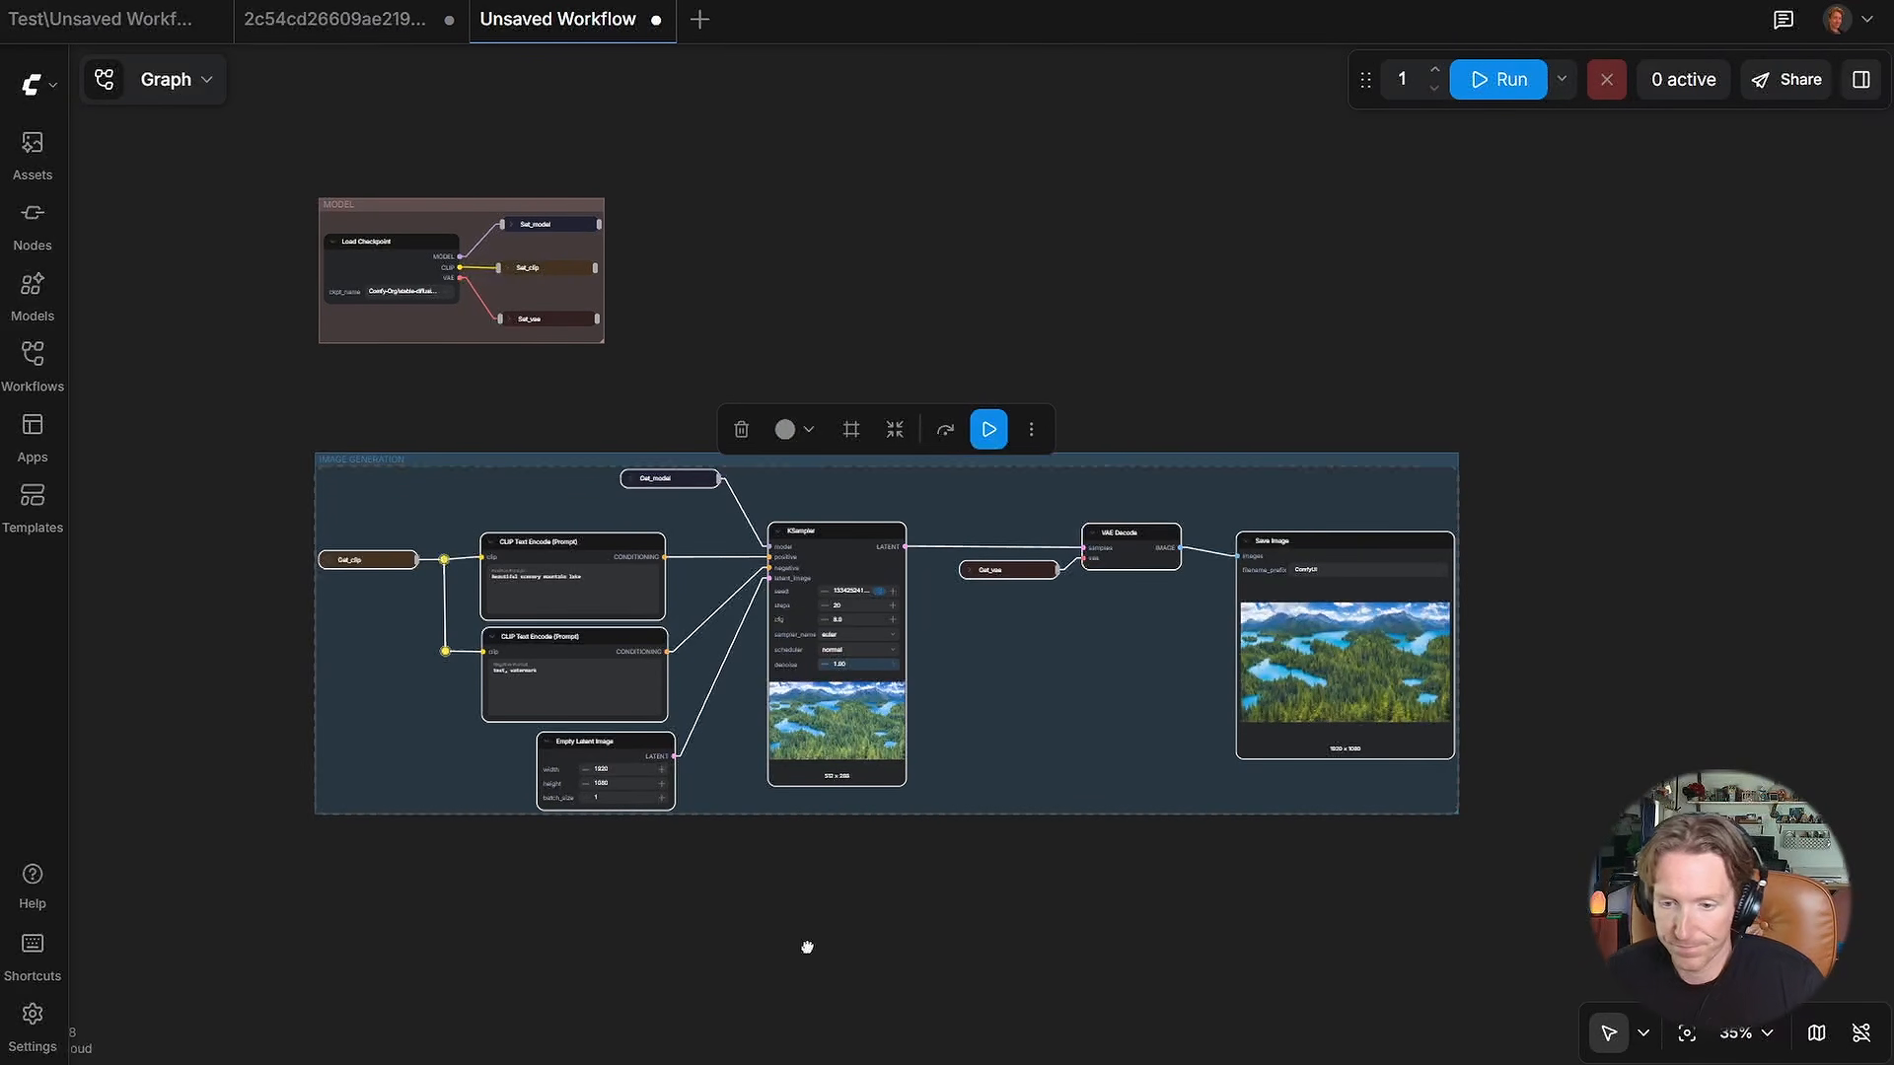
Step: Shift the KSampler away from the text encoders and lower Get_model into the gap close to its model input
left_click_drag(686, 507, 703, 528)
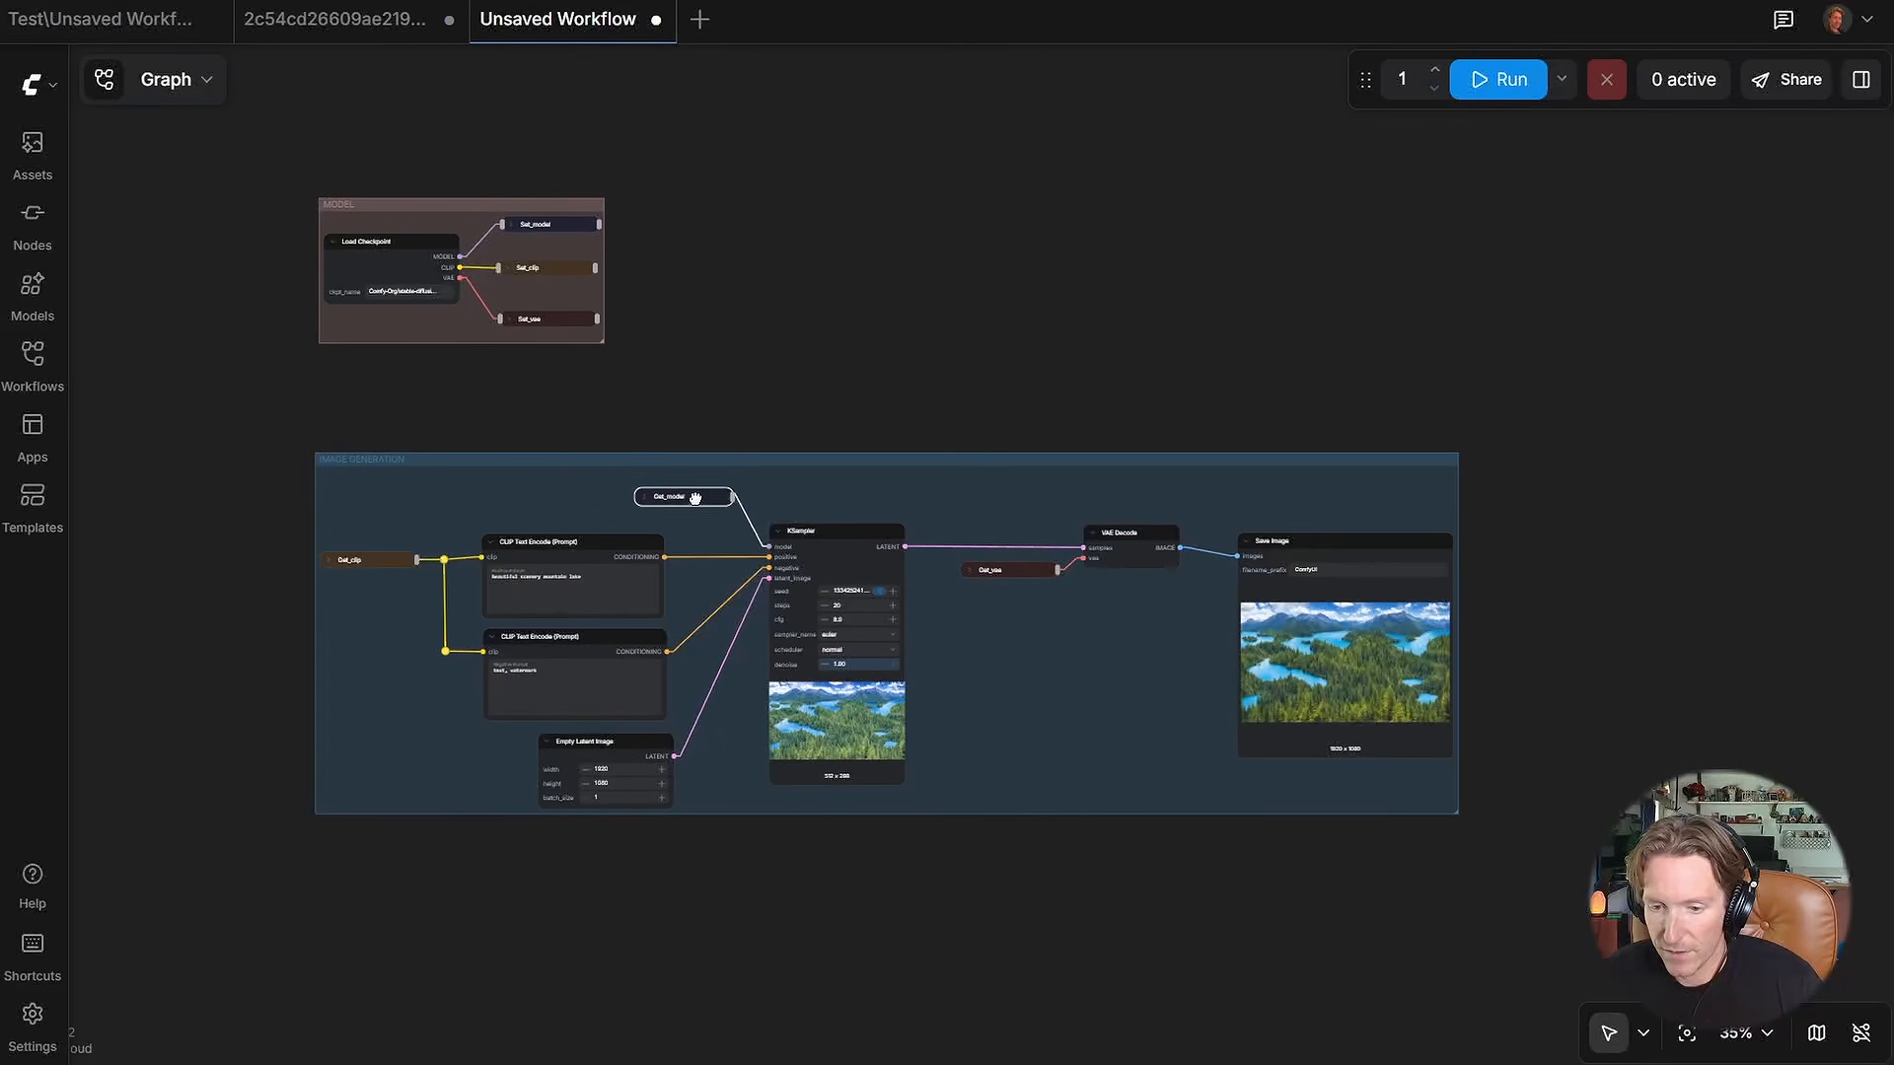
left_click_drag(833, 545, 864, 547)
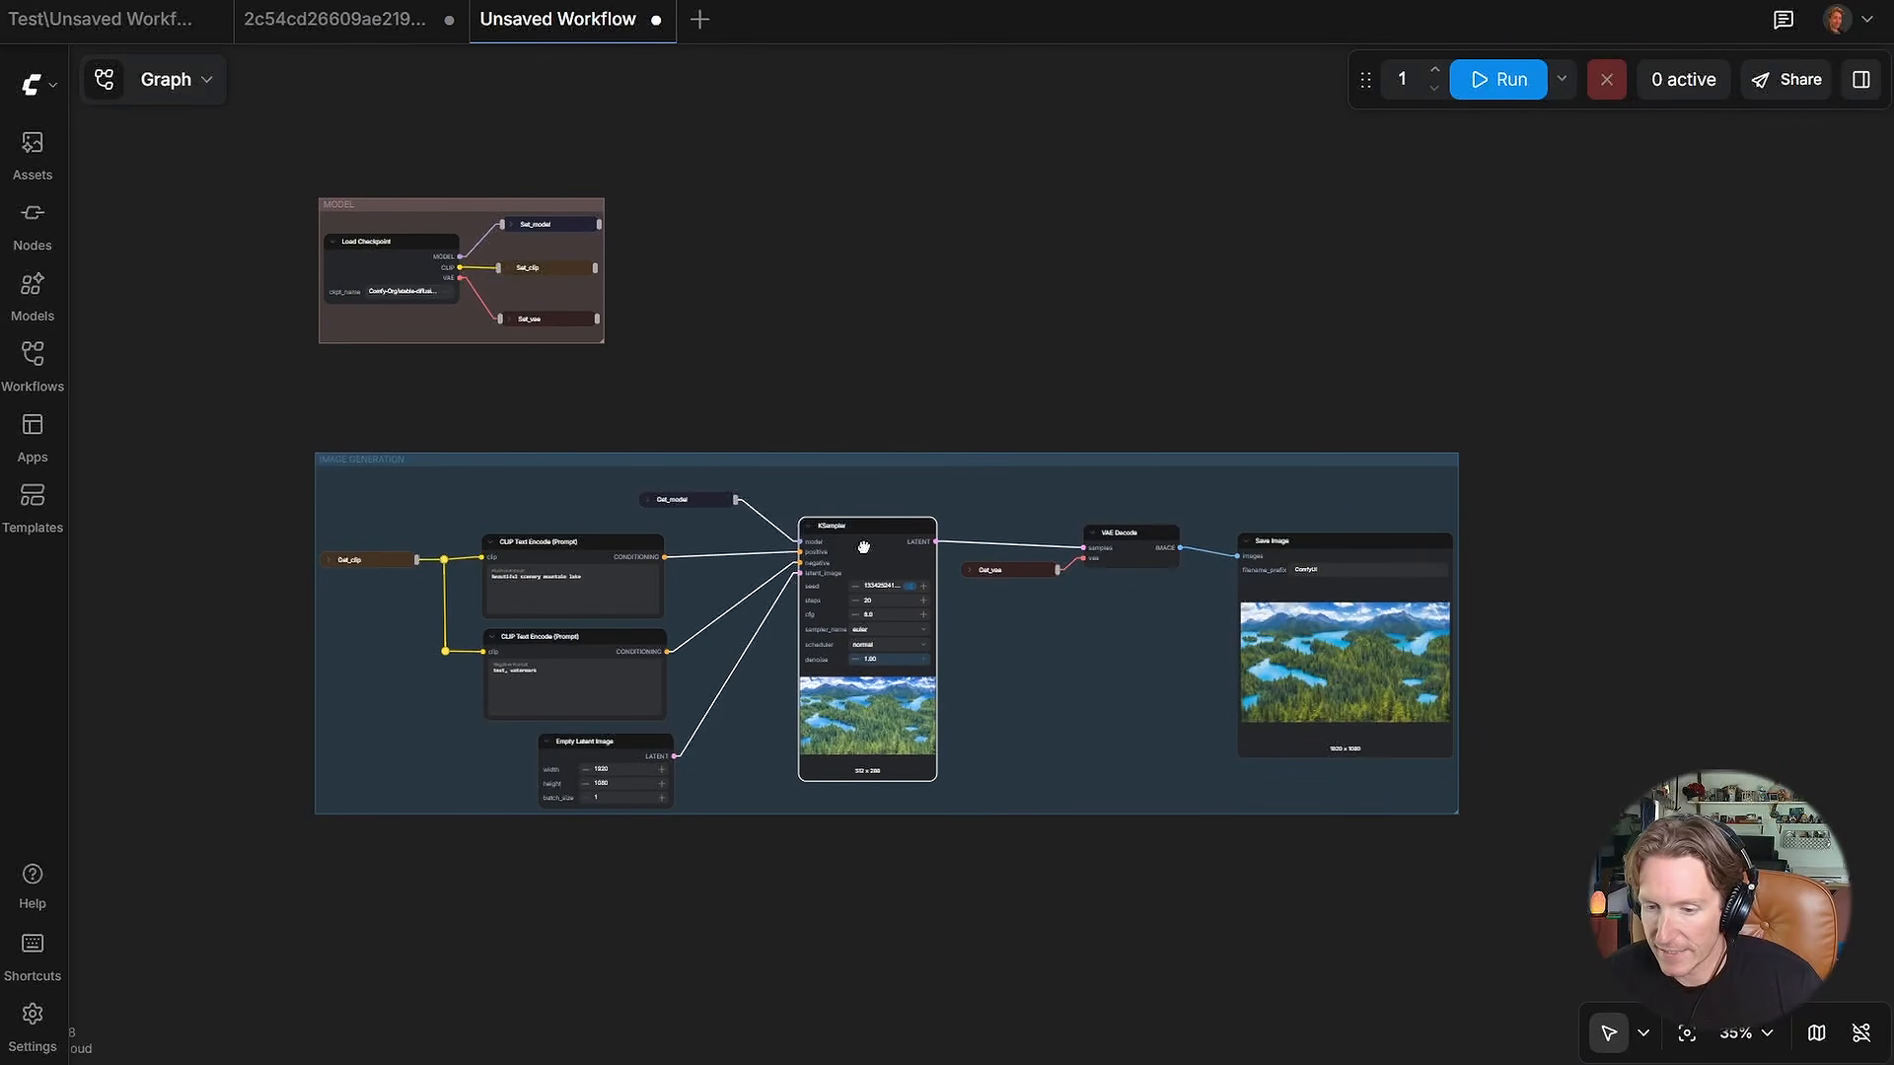
left_click_drag(689, 500, 716, 518)
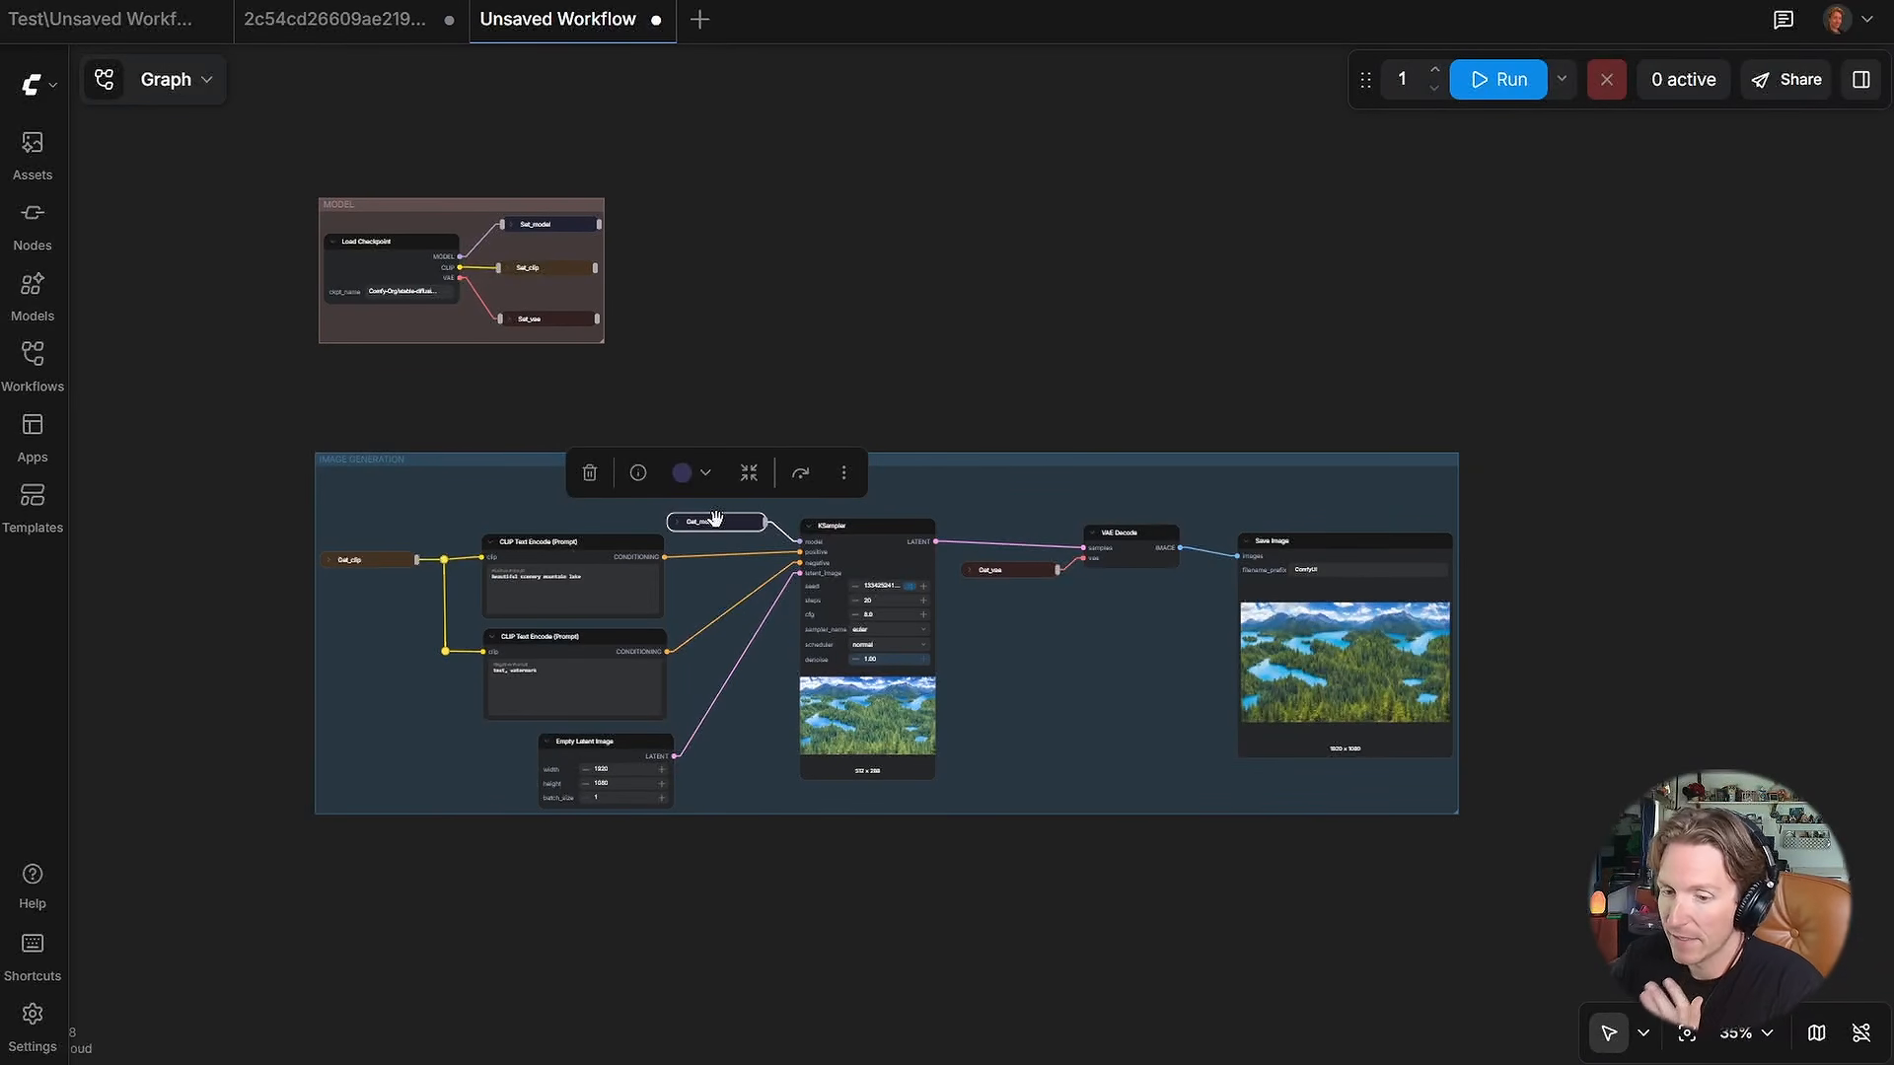
left_click(1058, 434)
Step: Enlarge the IMAGE GENERATION group in width and height to make room around its nodes
scroll(1058, 434, "down", 10)
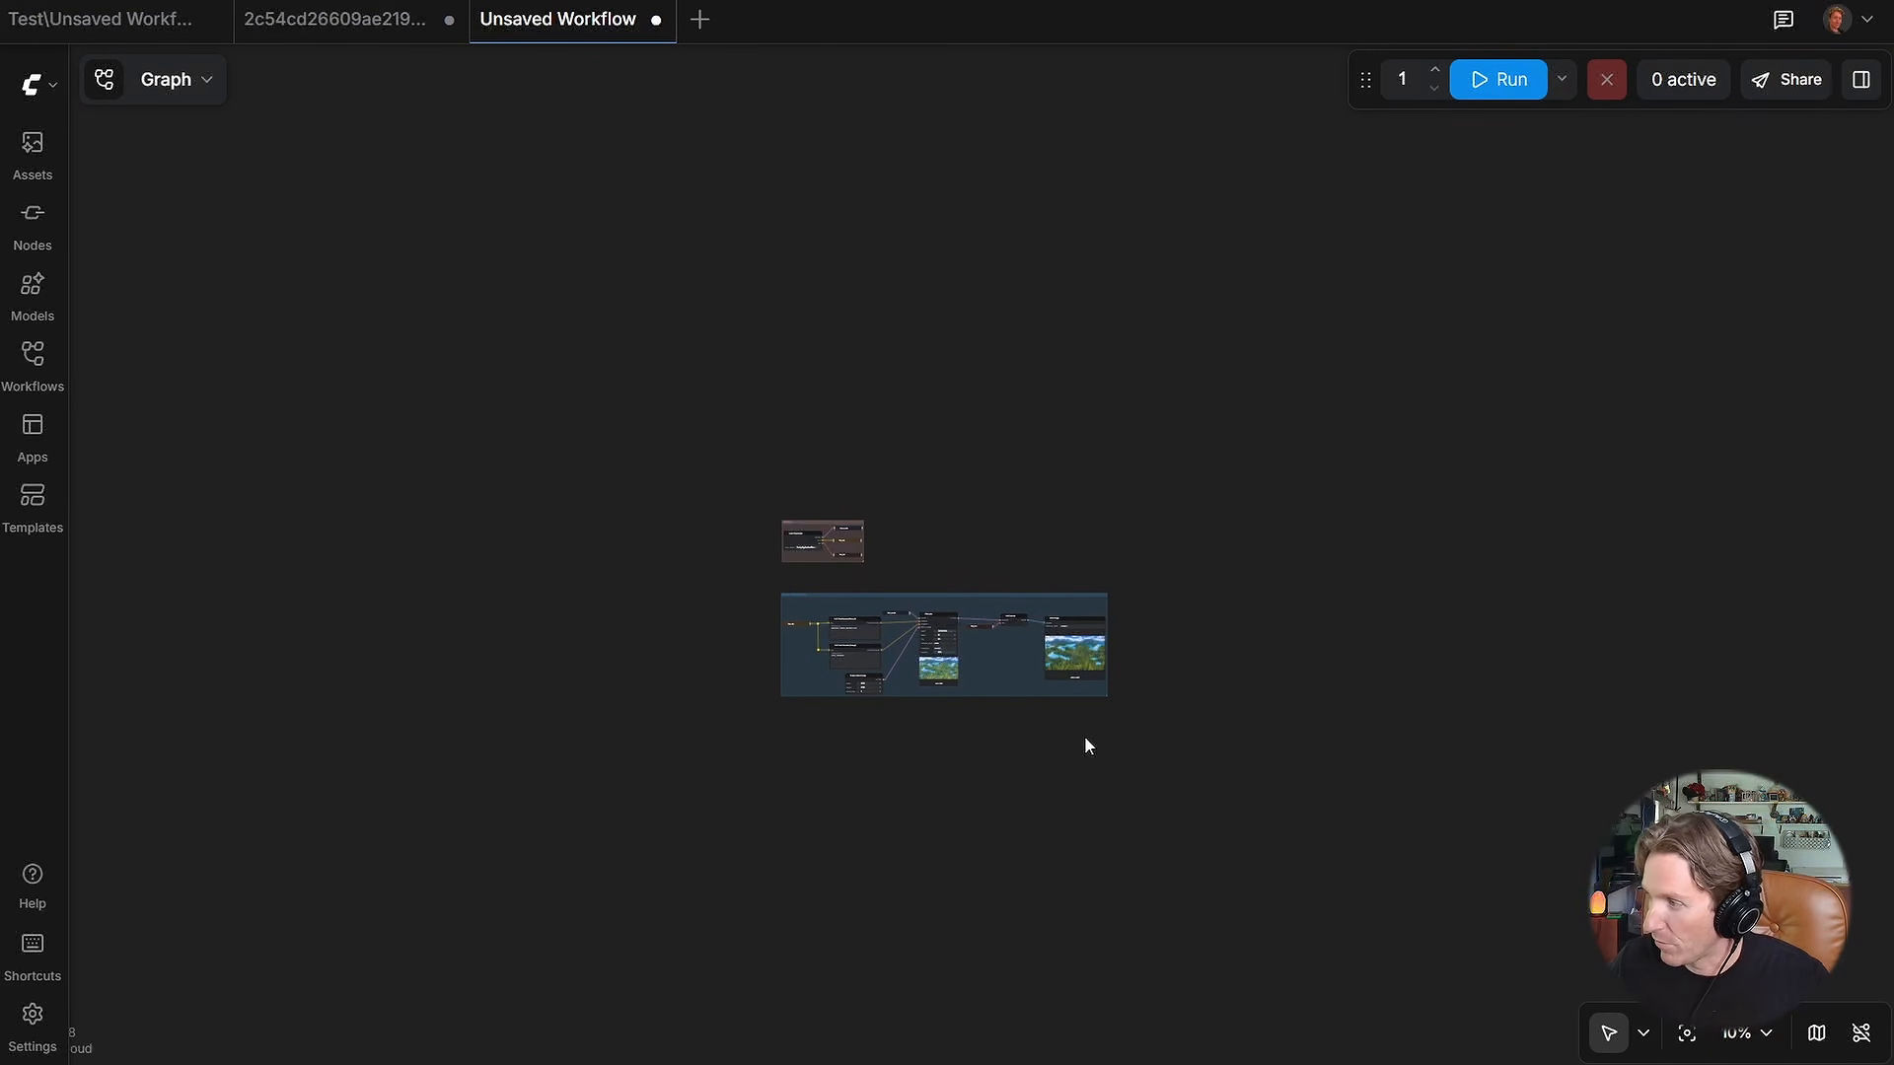
scroll(1085, 746, "up", 10)
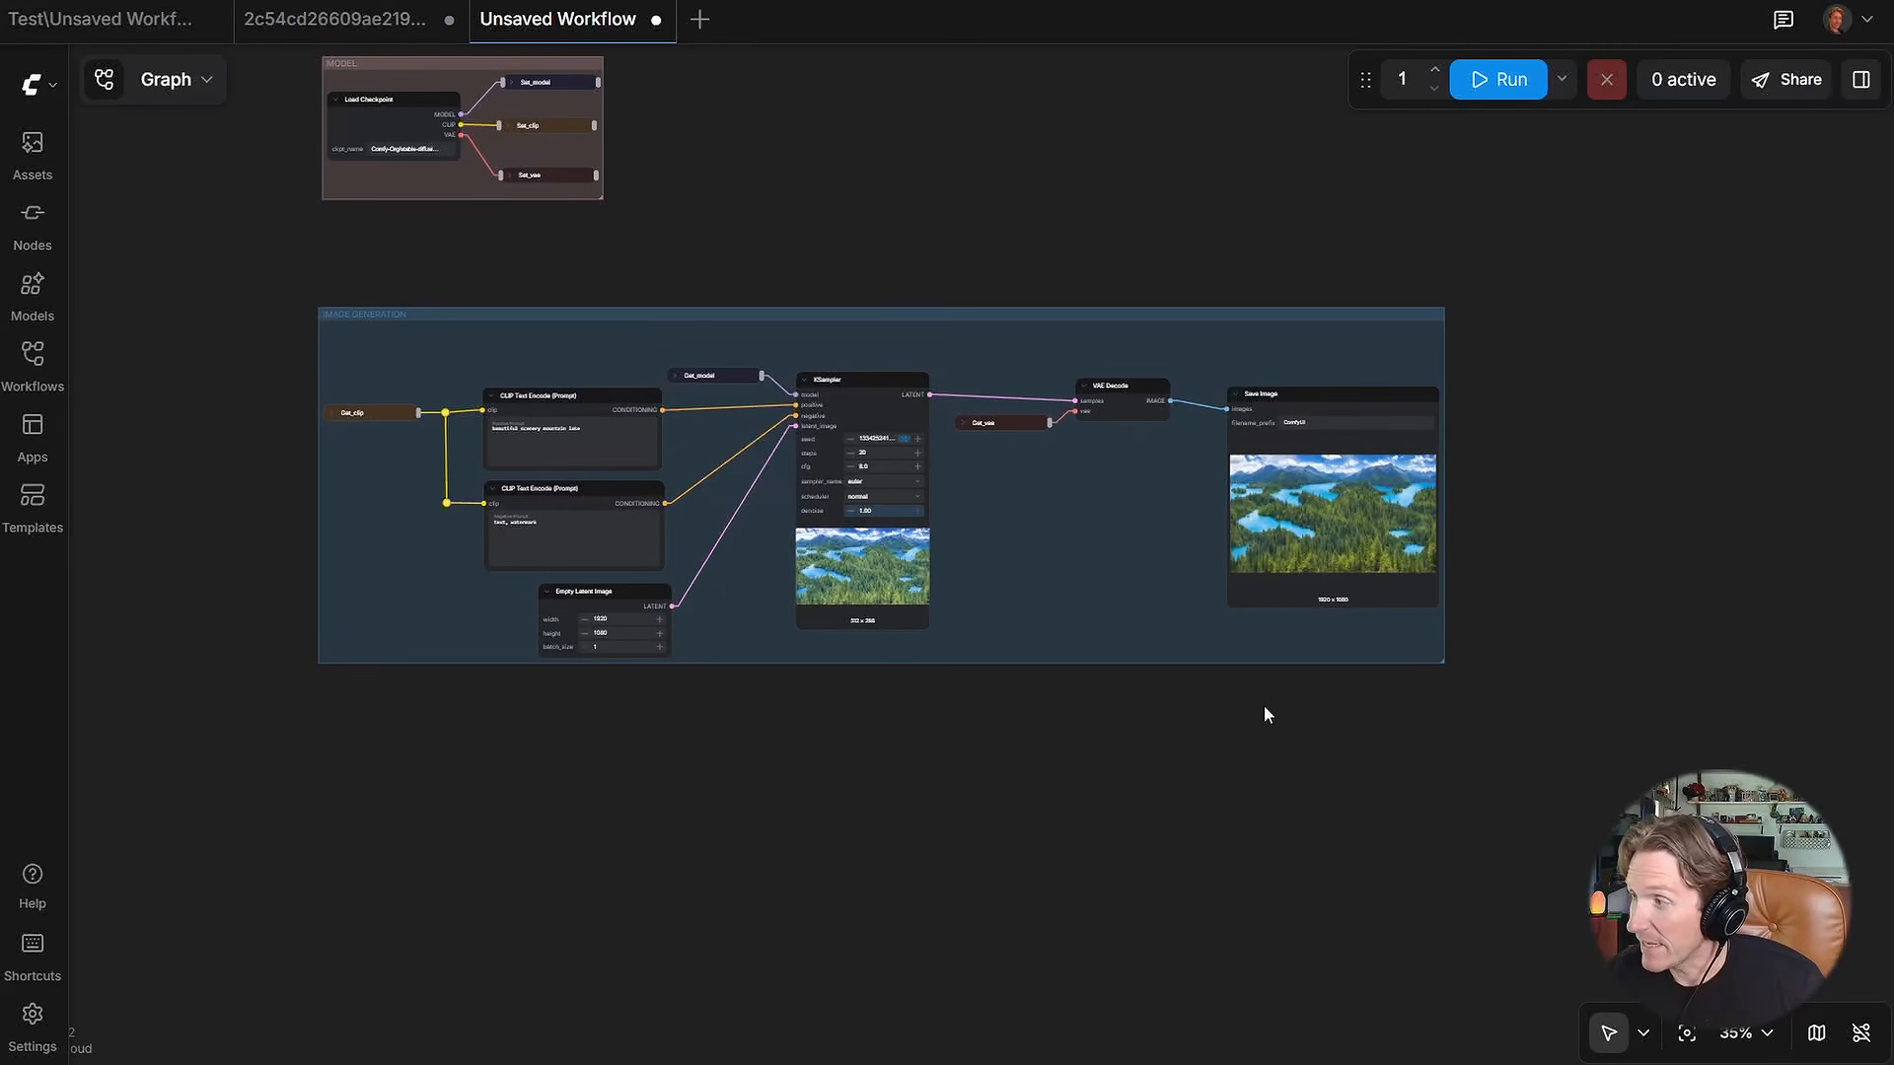
left_click_drag(1444, 660, 1728, 797)
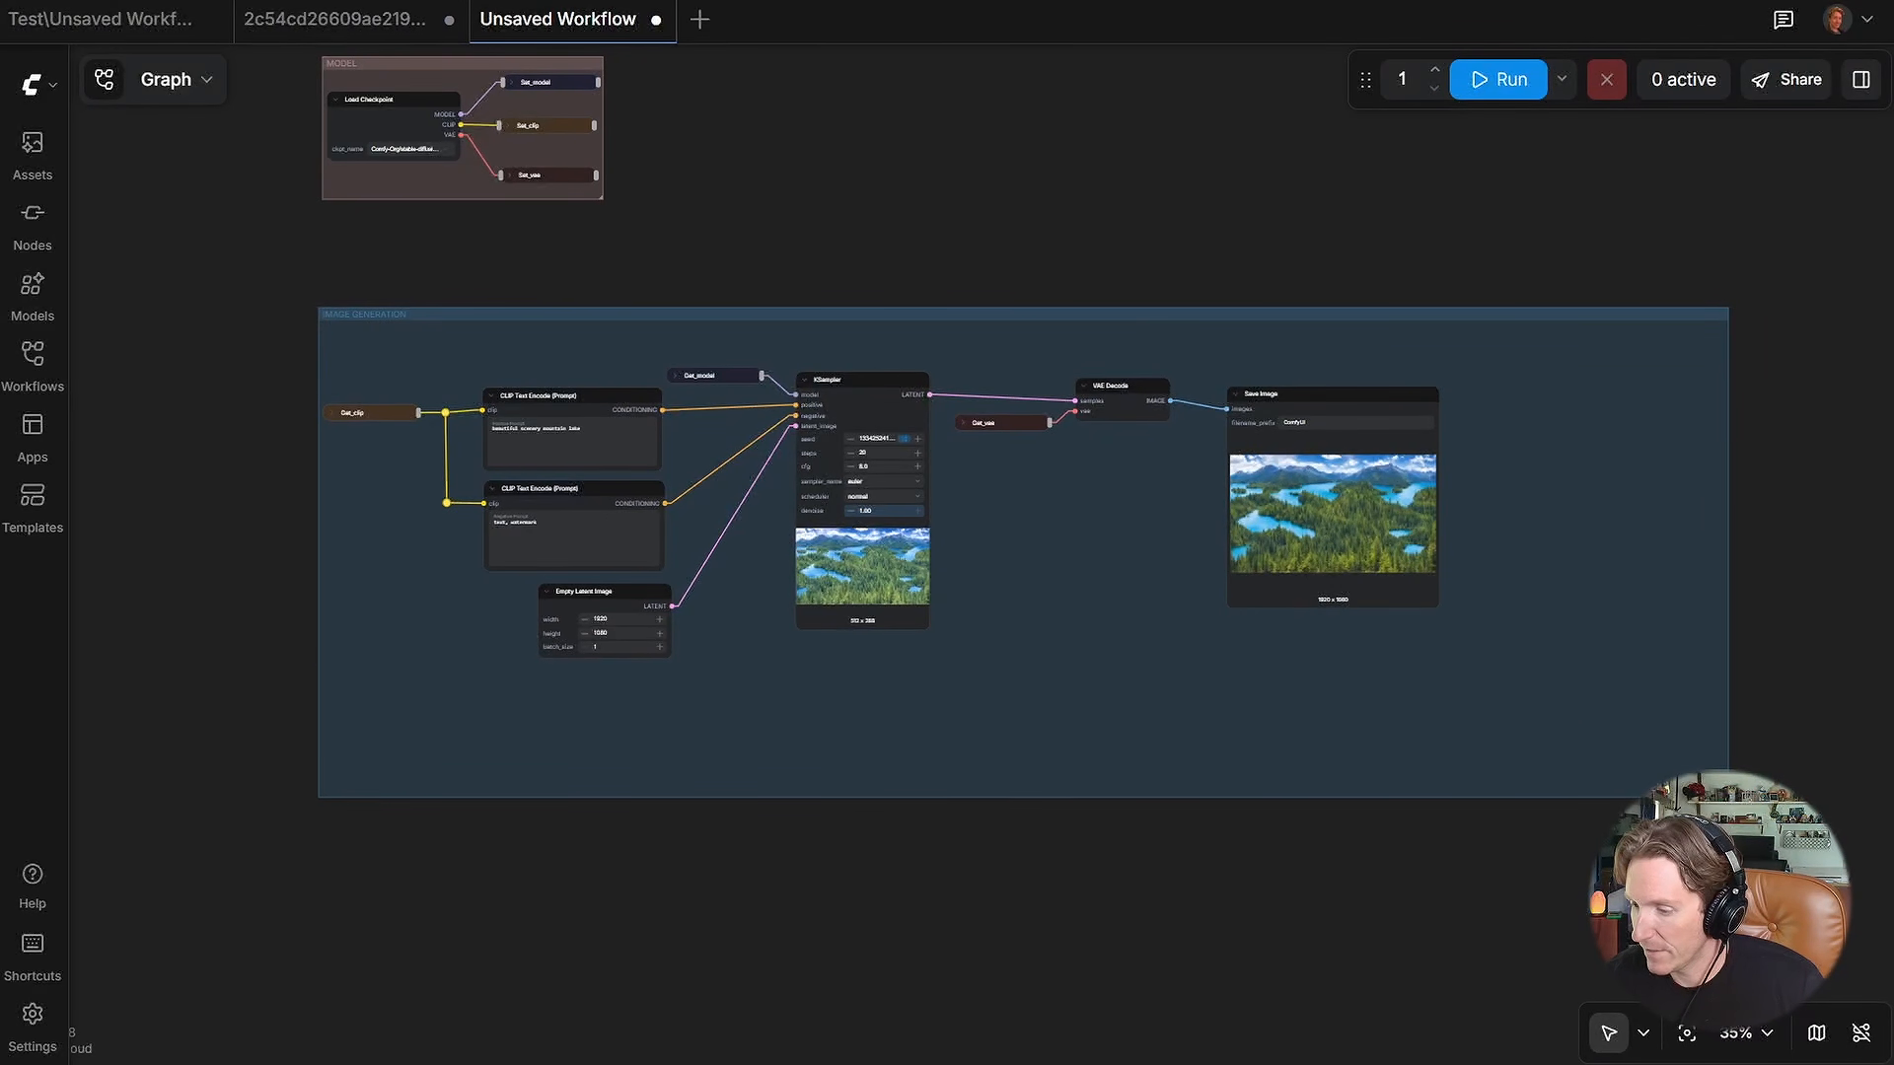
mouse_move(1728, 797)
left_mouse_down()
mouse_move(1552, 685)
mouse_move(1760, 828)
mouse_move(1728, 795)
mouse_move(1726, 828)
left_mouse_up()
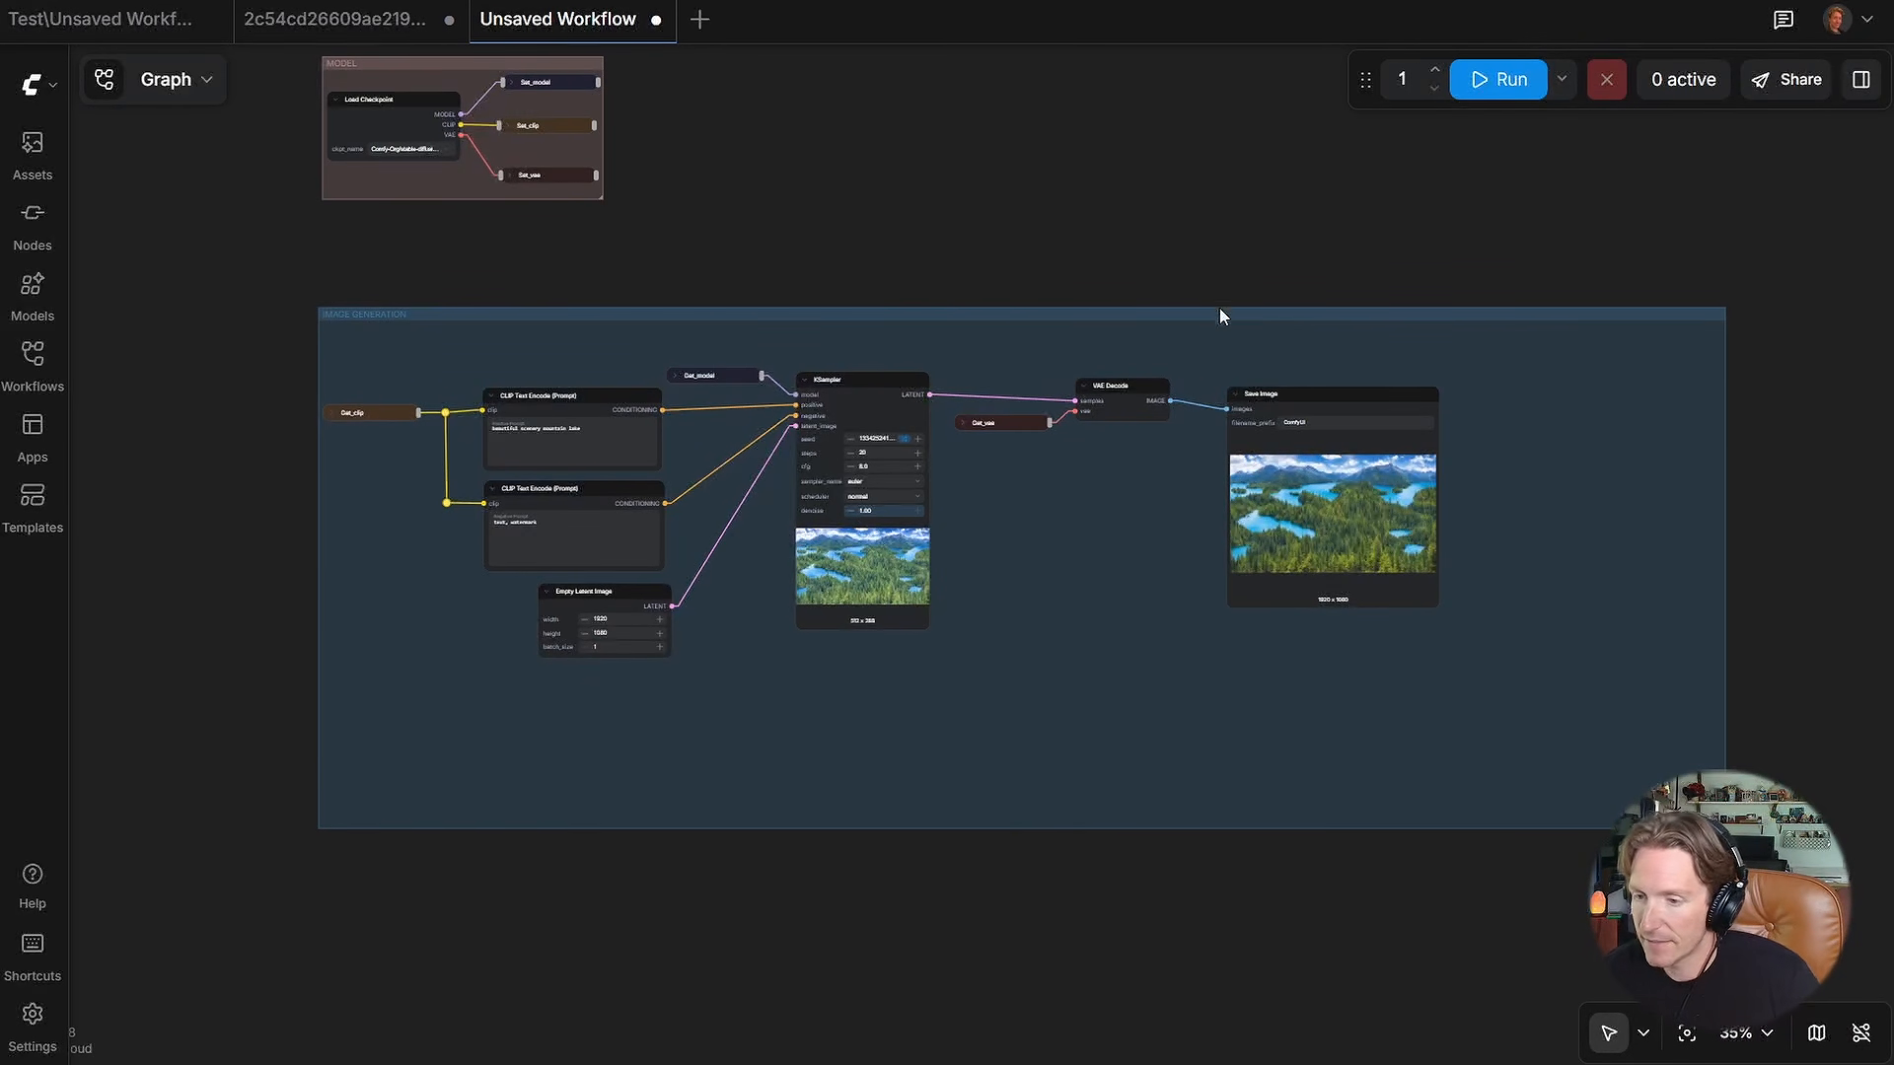
Step: Spread Save Image, VAE Decode, Get_vae, KSampler, Get_model and Empty Latent Image farther apart across the enlarged IMAGE GENERATION group
left_click_drag(1288, 394, 1500, 378)
left_click_drag(1085, 387, 1201, 384)
left_click_drag(1011, 422, 1132, 443)
left_click_drag(845, 395, 934, 396)
left_click_drag(719, 375, 790, 366)
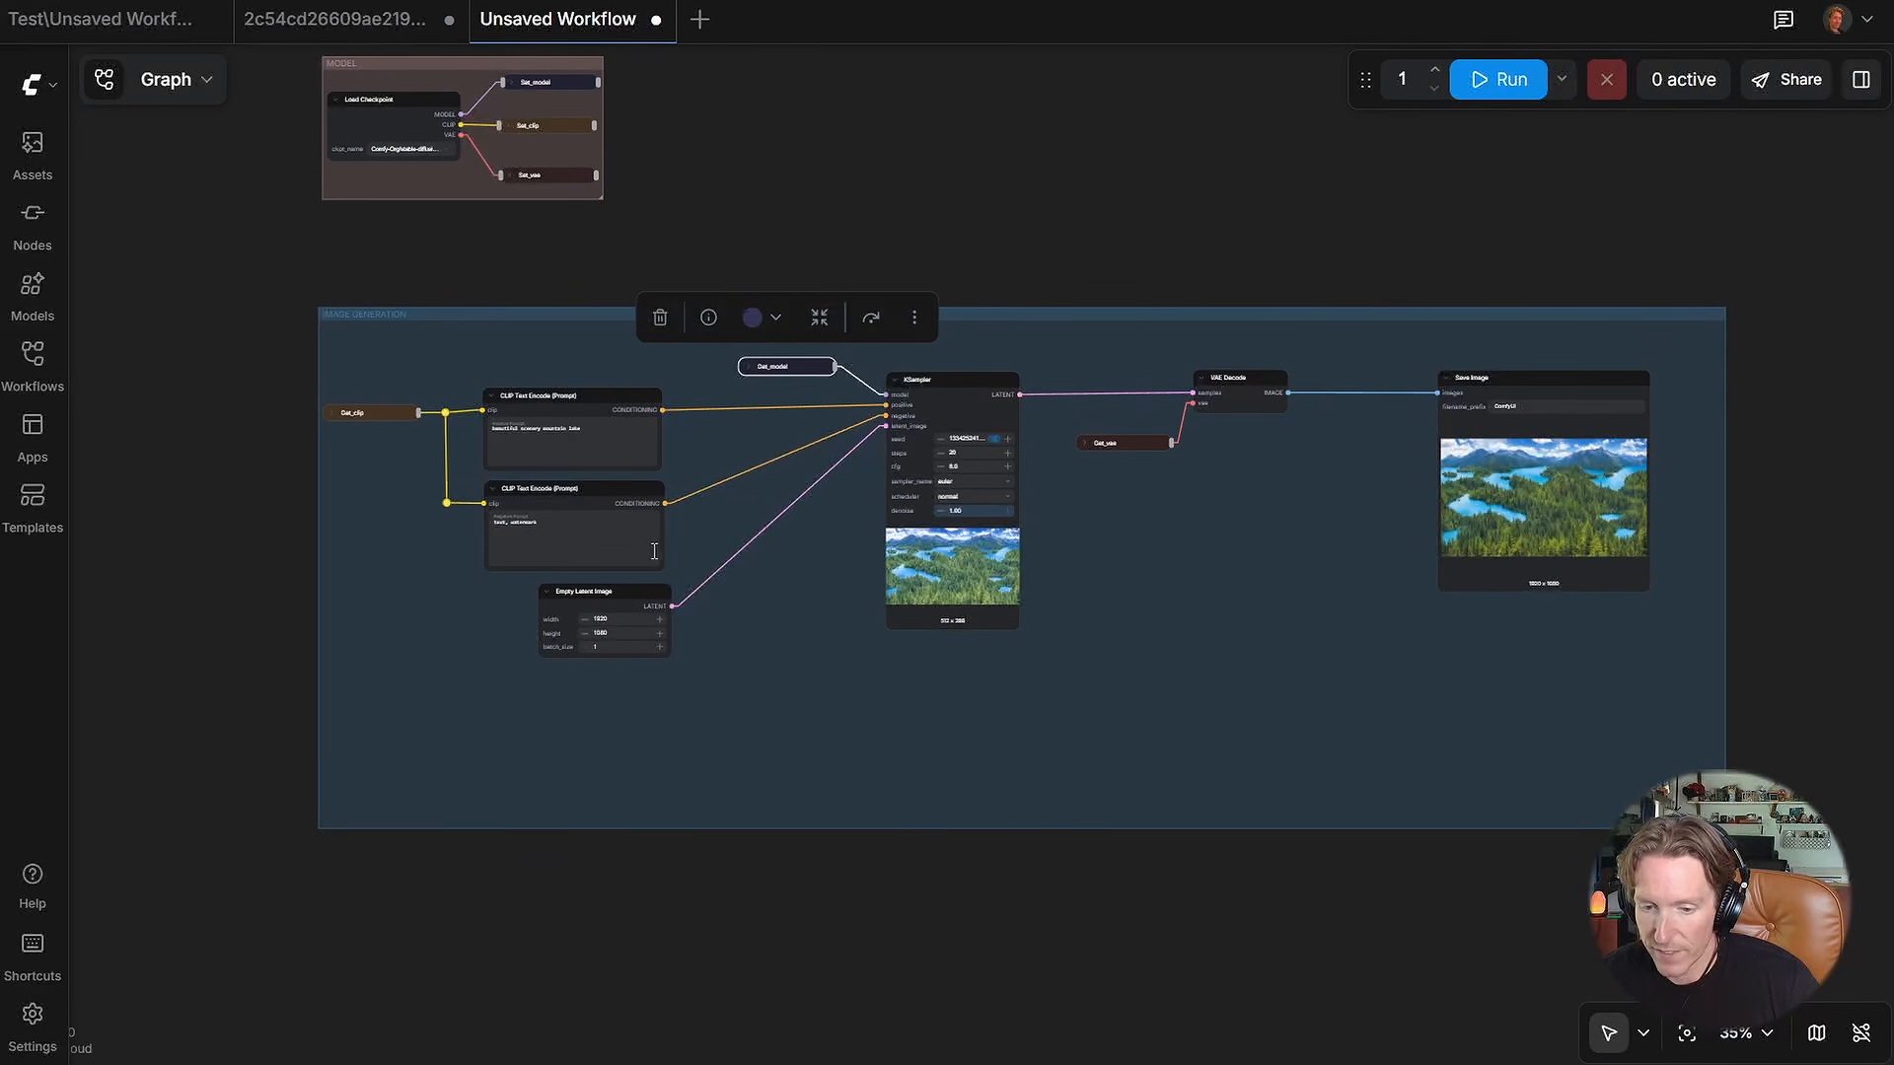
left_click_drag(592, 600, 771, 598)
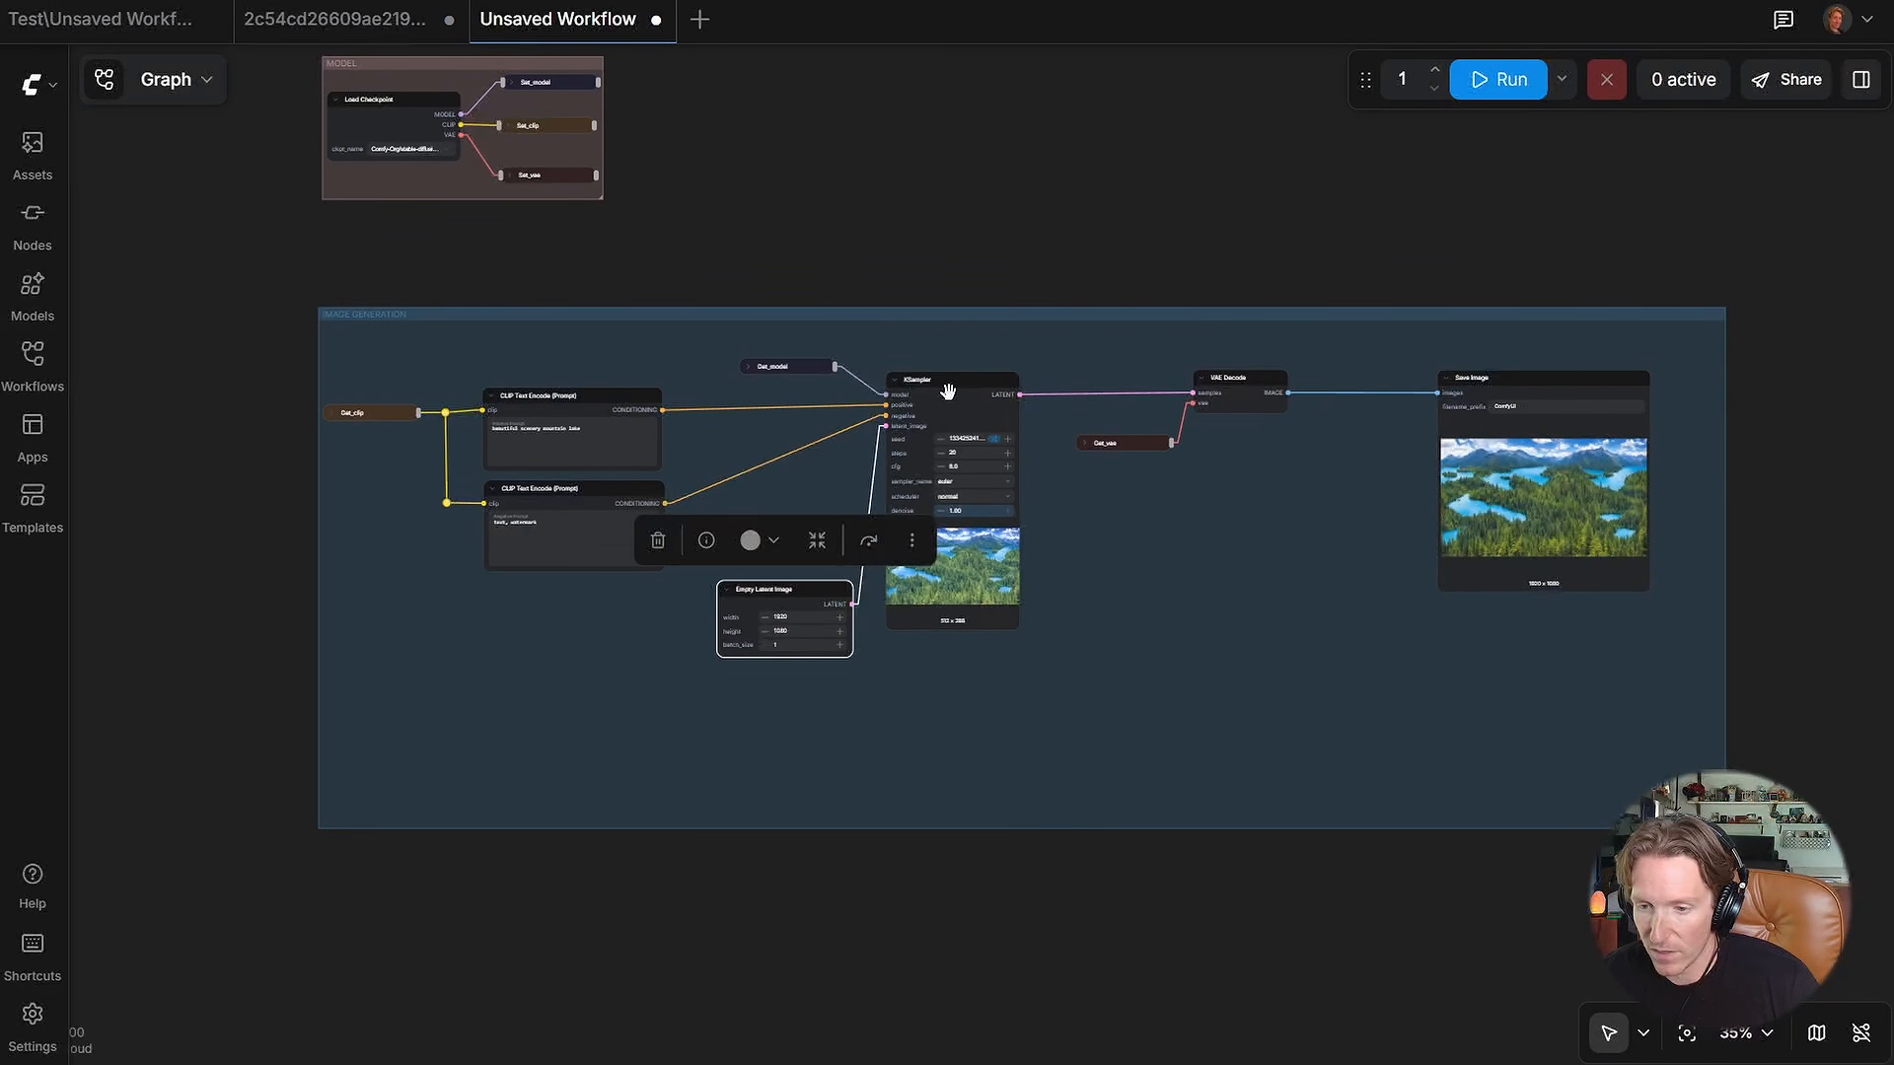
left_click_drag(932, 394, 954, 399)
Step: Adjust the VAE Decode node so its samples input sits level with the KSampler's LATENT output
left_click(772, 522)
scroll(442, 459, "up", 3)
scroll(435, 458, "down", 2)
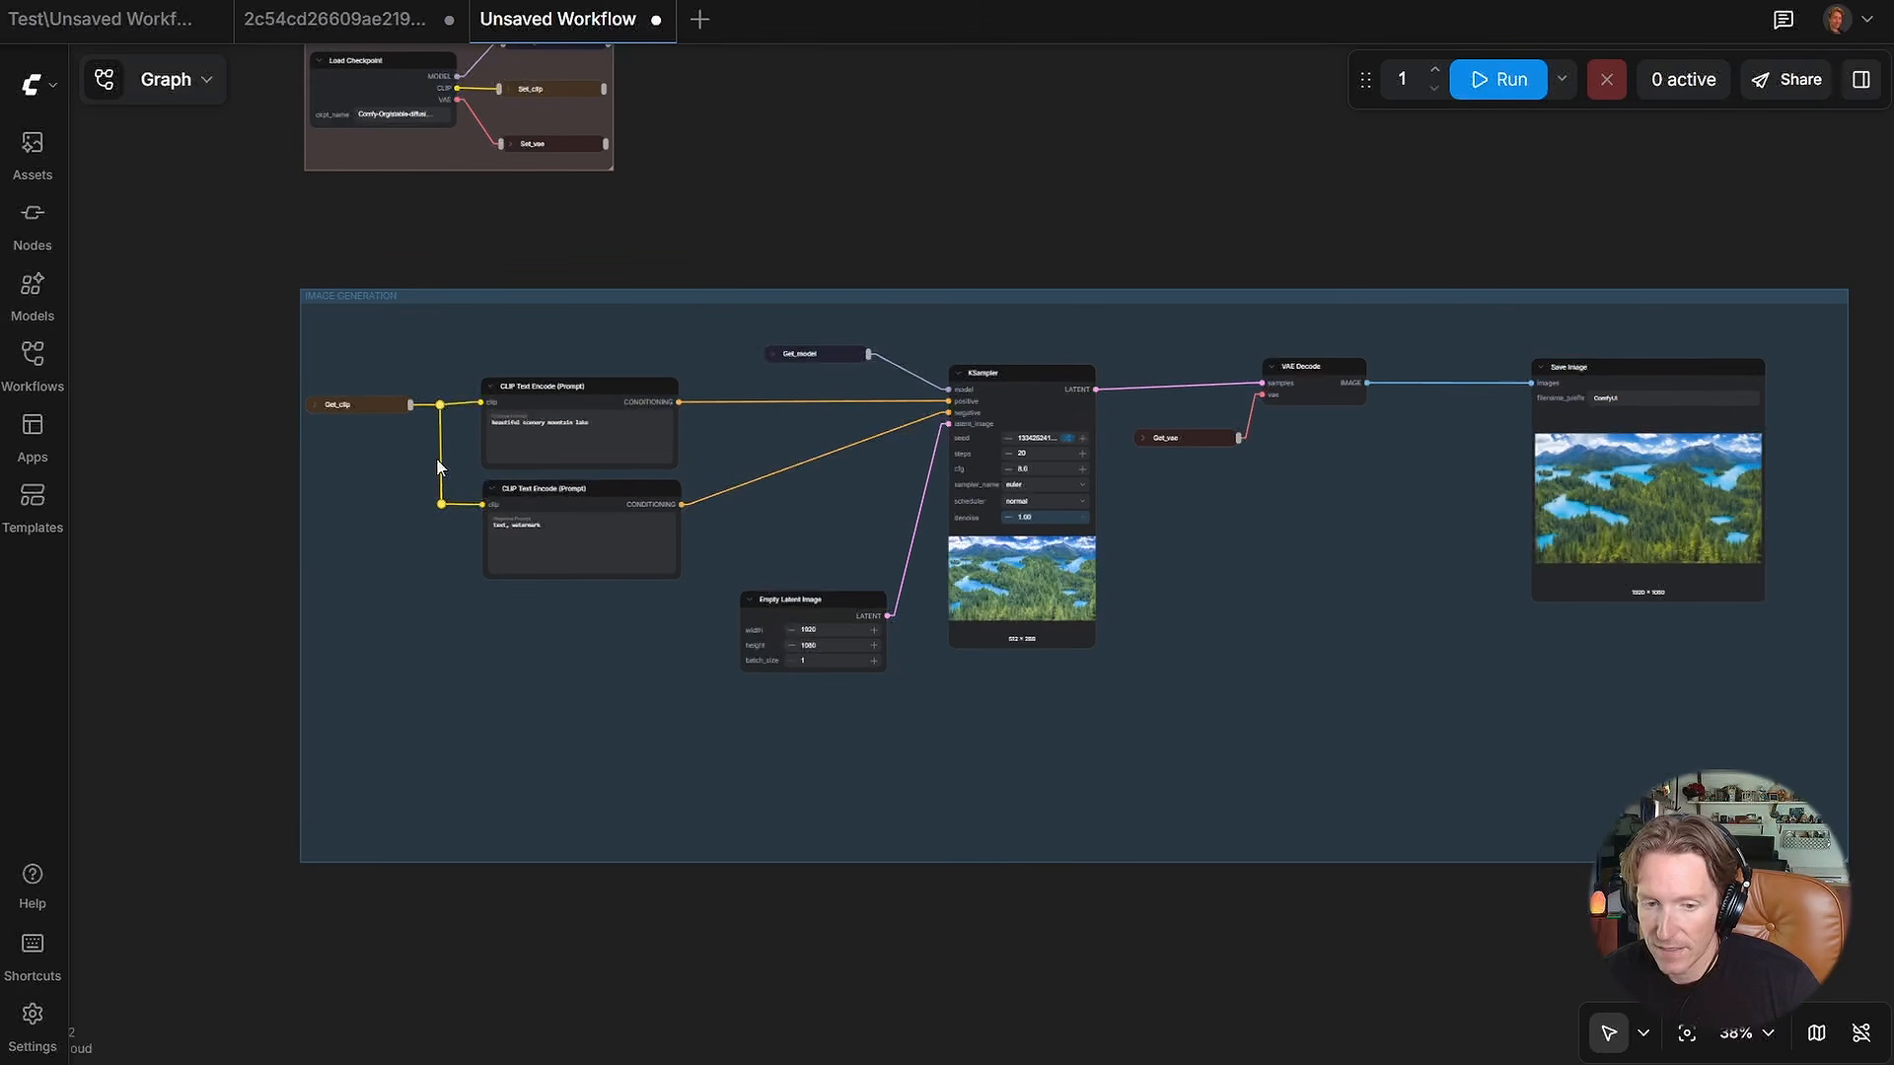
scroll(1233, 552, "down", 1)
left_click(1293, 398)
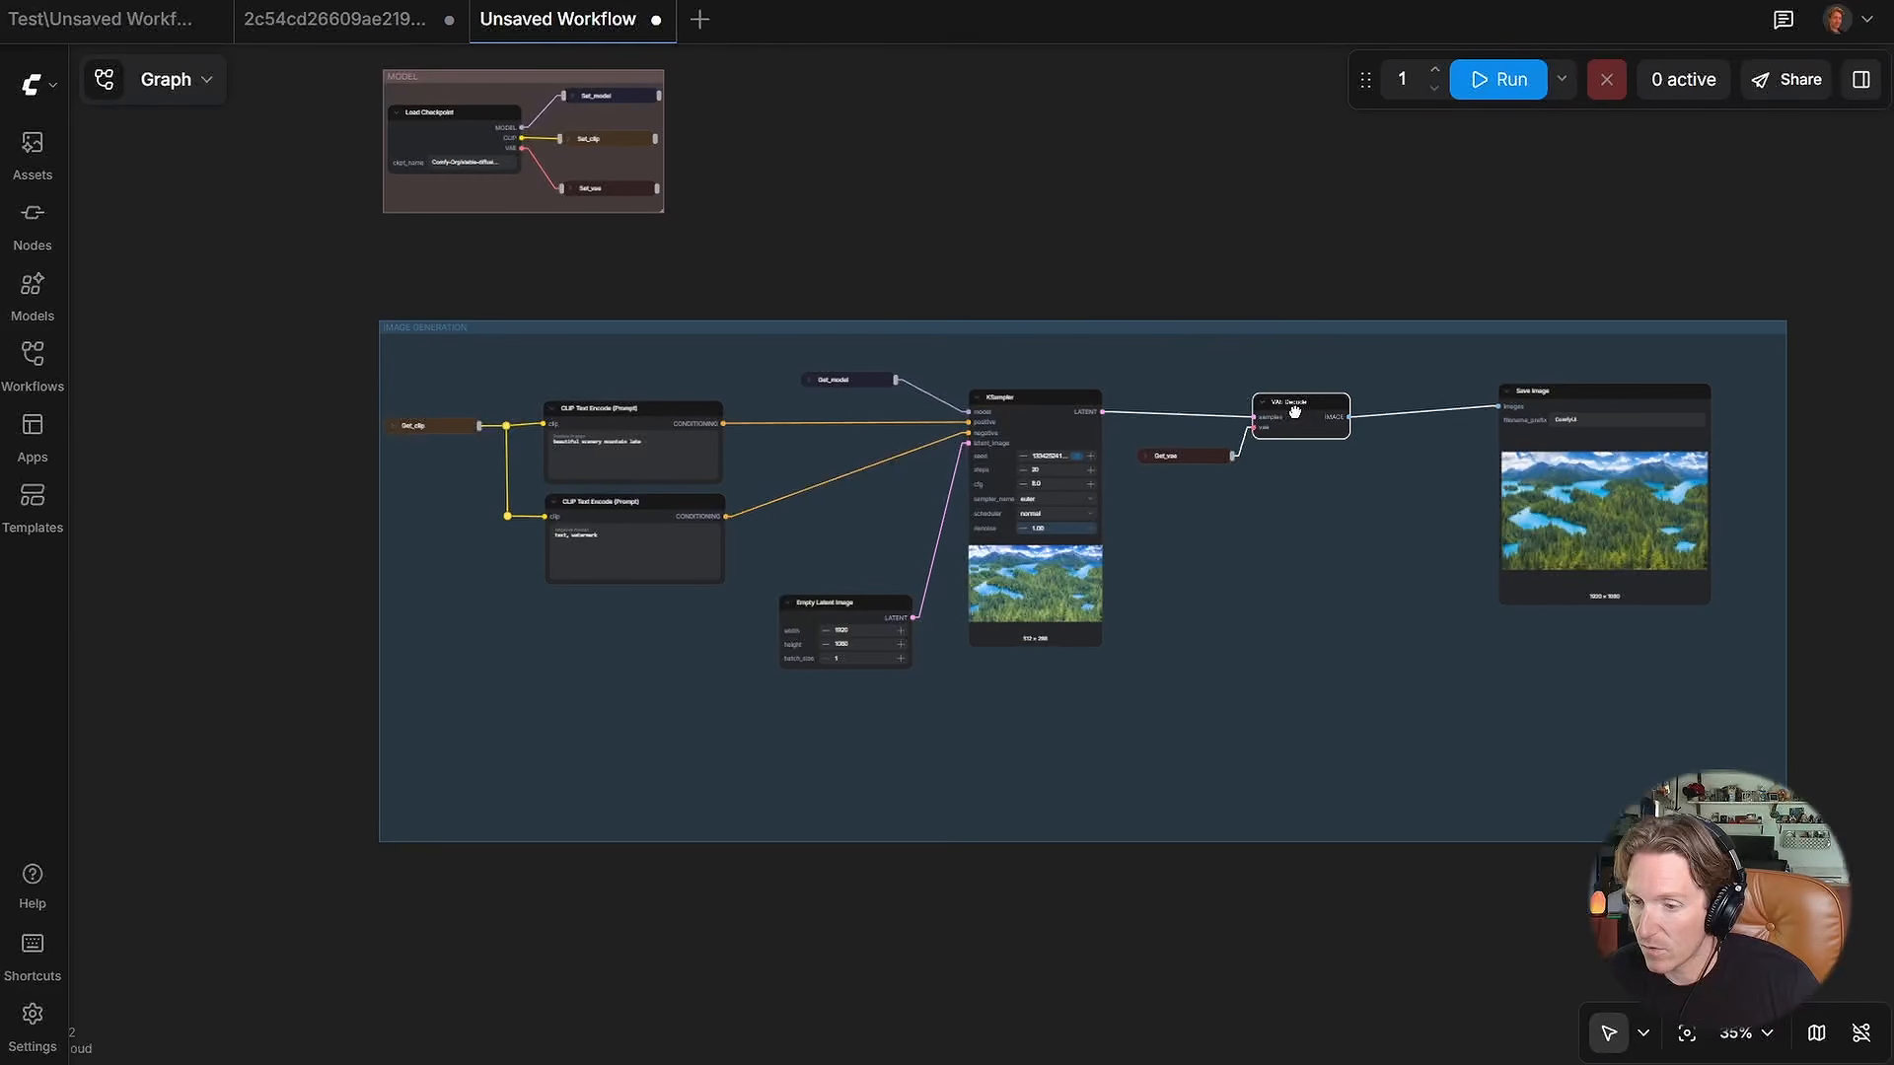
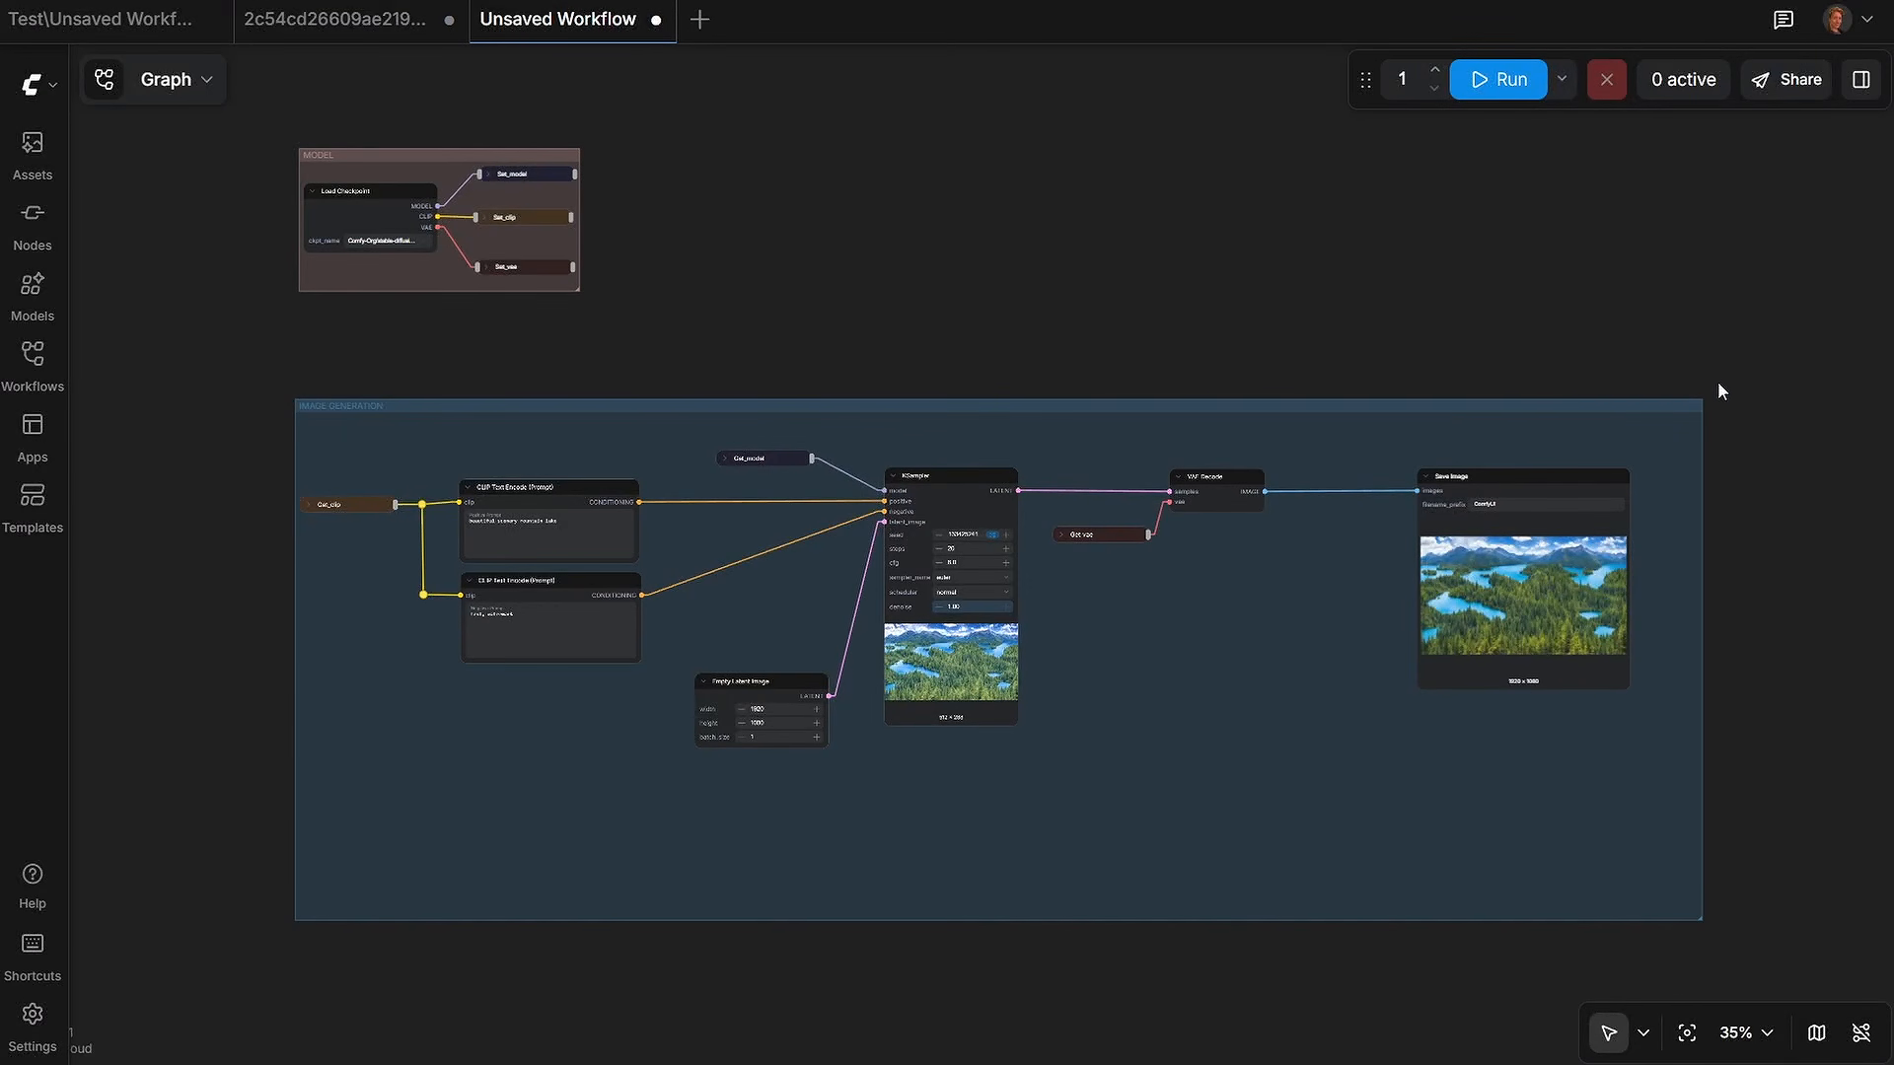
Step: Select the IMAGE GENERATION group with all its nodes and convert the selection to a subgraph
left_click_drag(1726, 375, 276, 945)
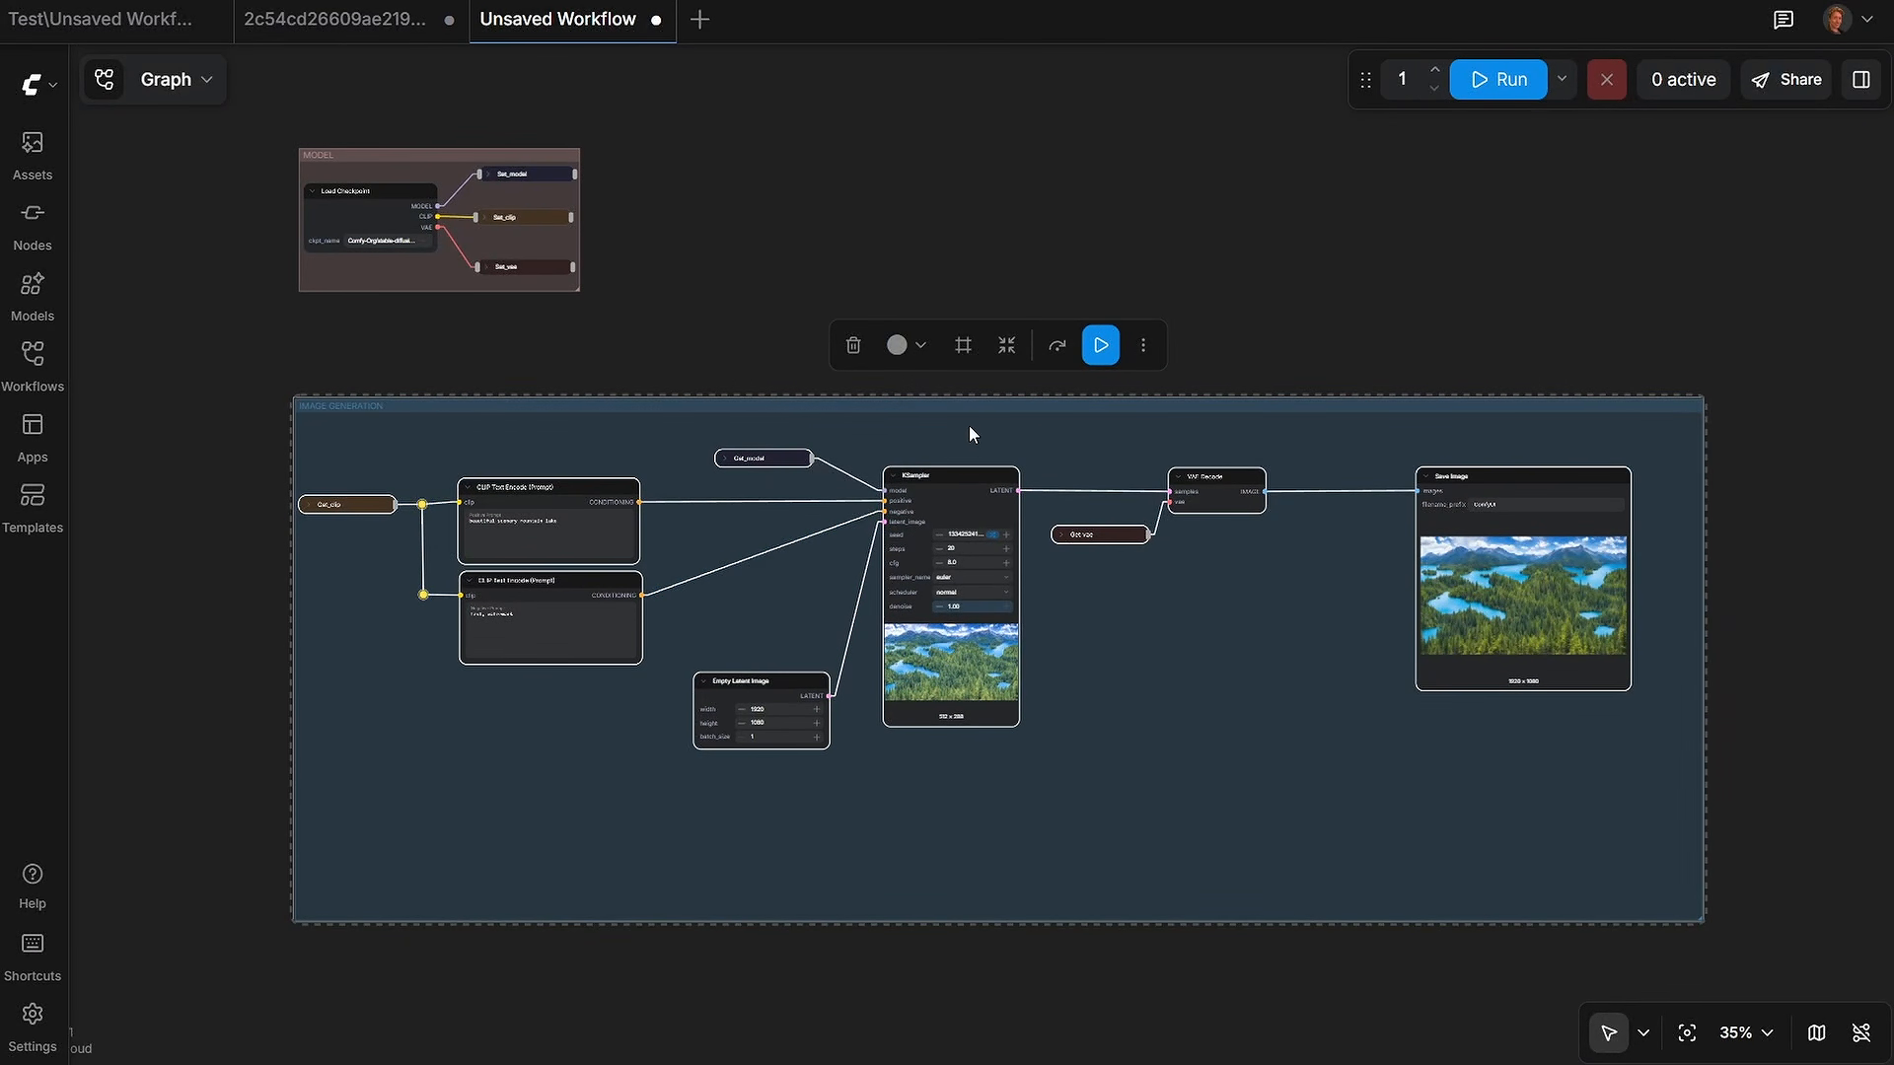
left_click(1002, 349)
scroll(951, 714, "up", 12)
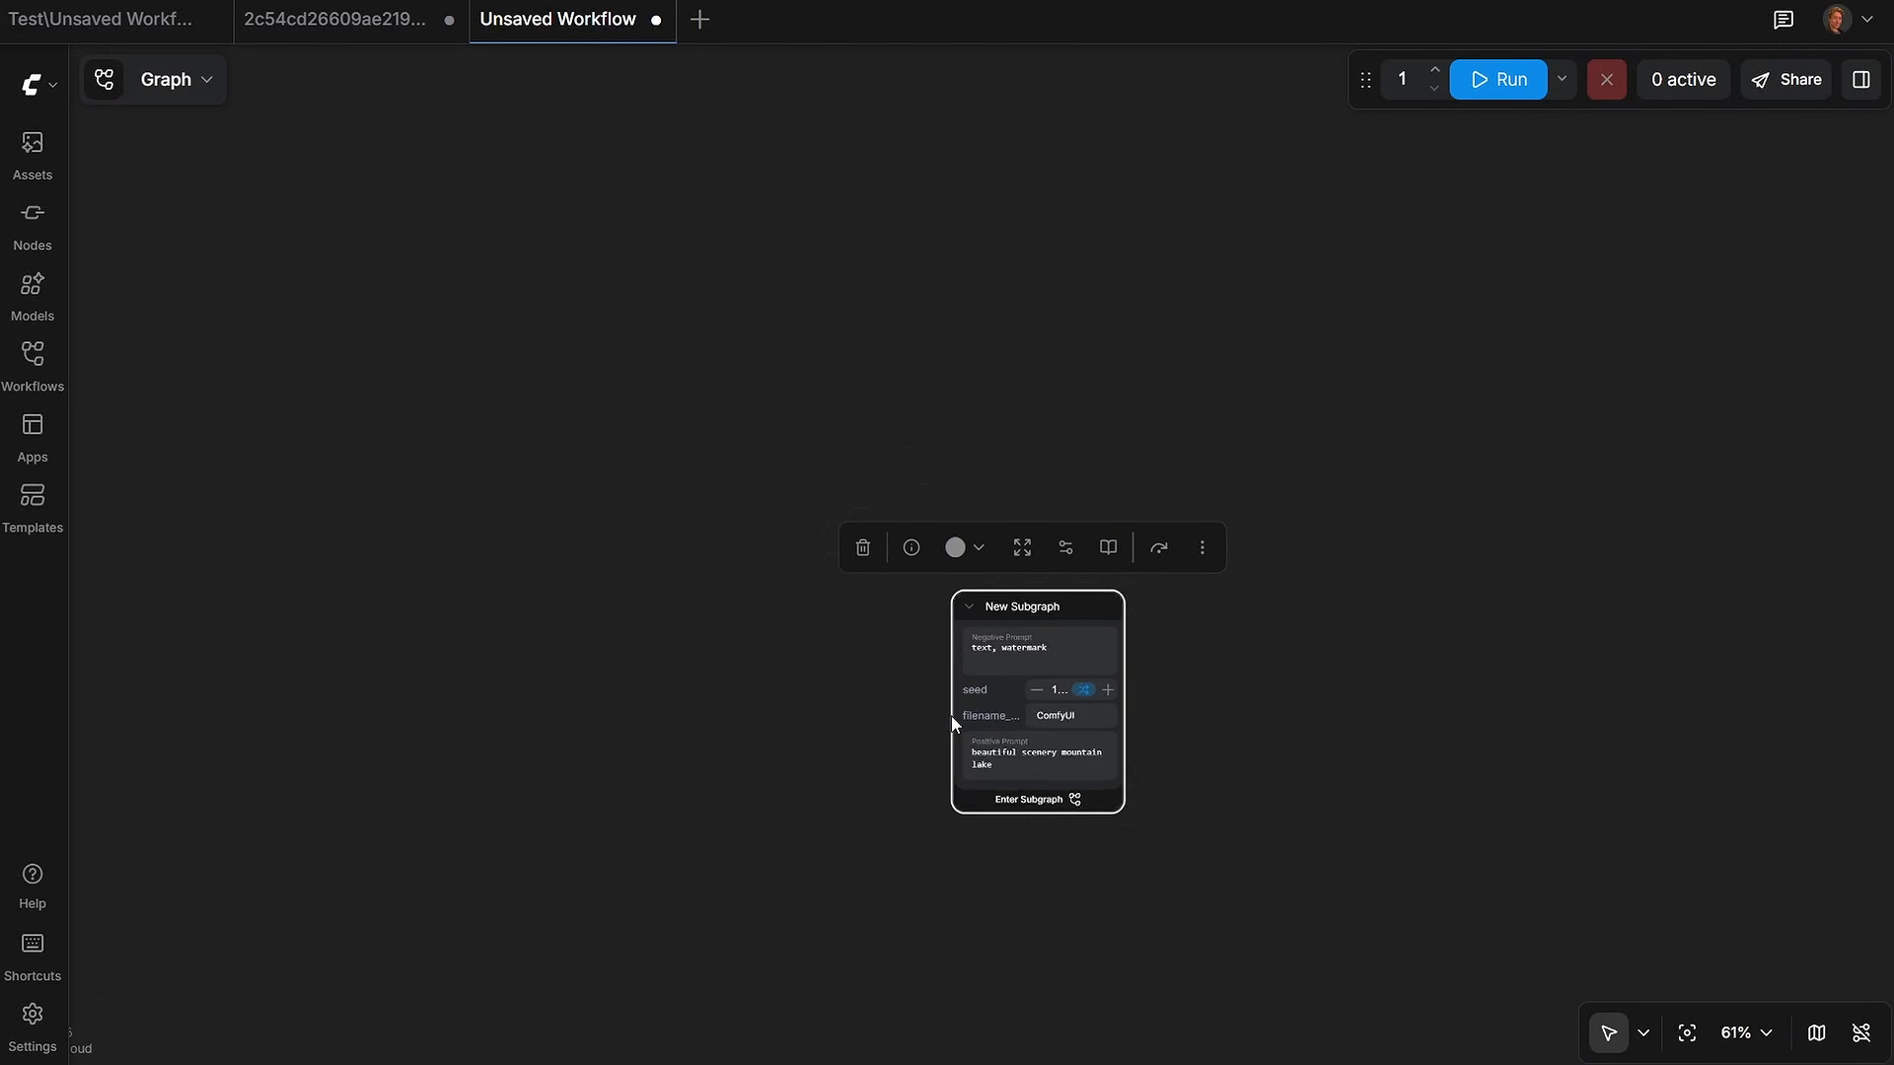
left_click_drag(1141, 524, 784, 402)
scroll(1365, 740, "down", 8)
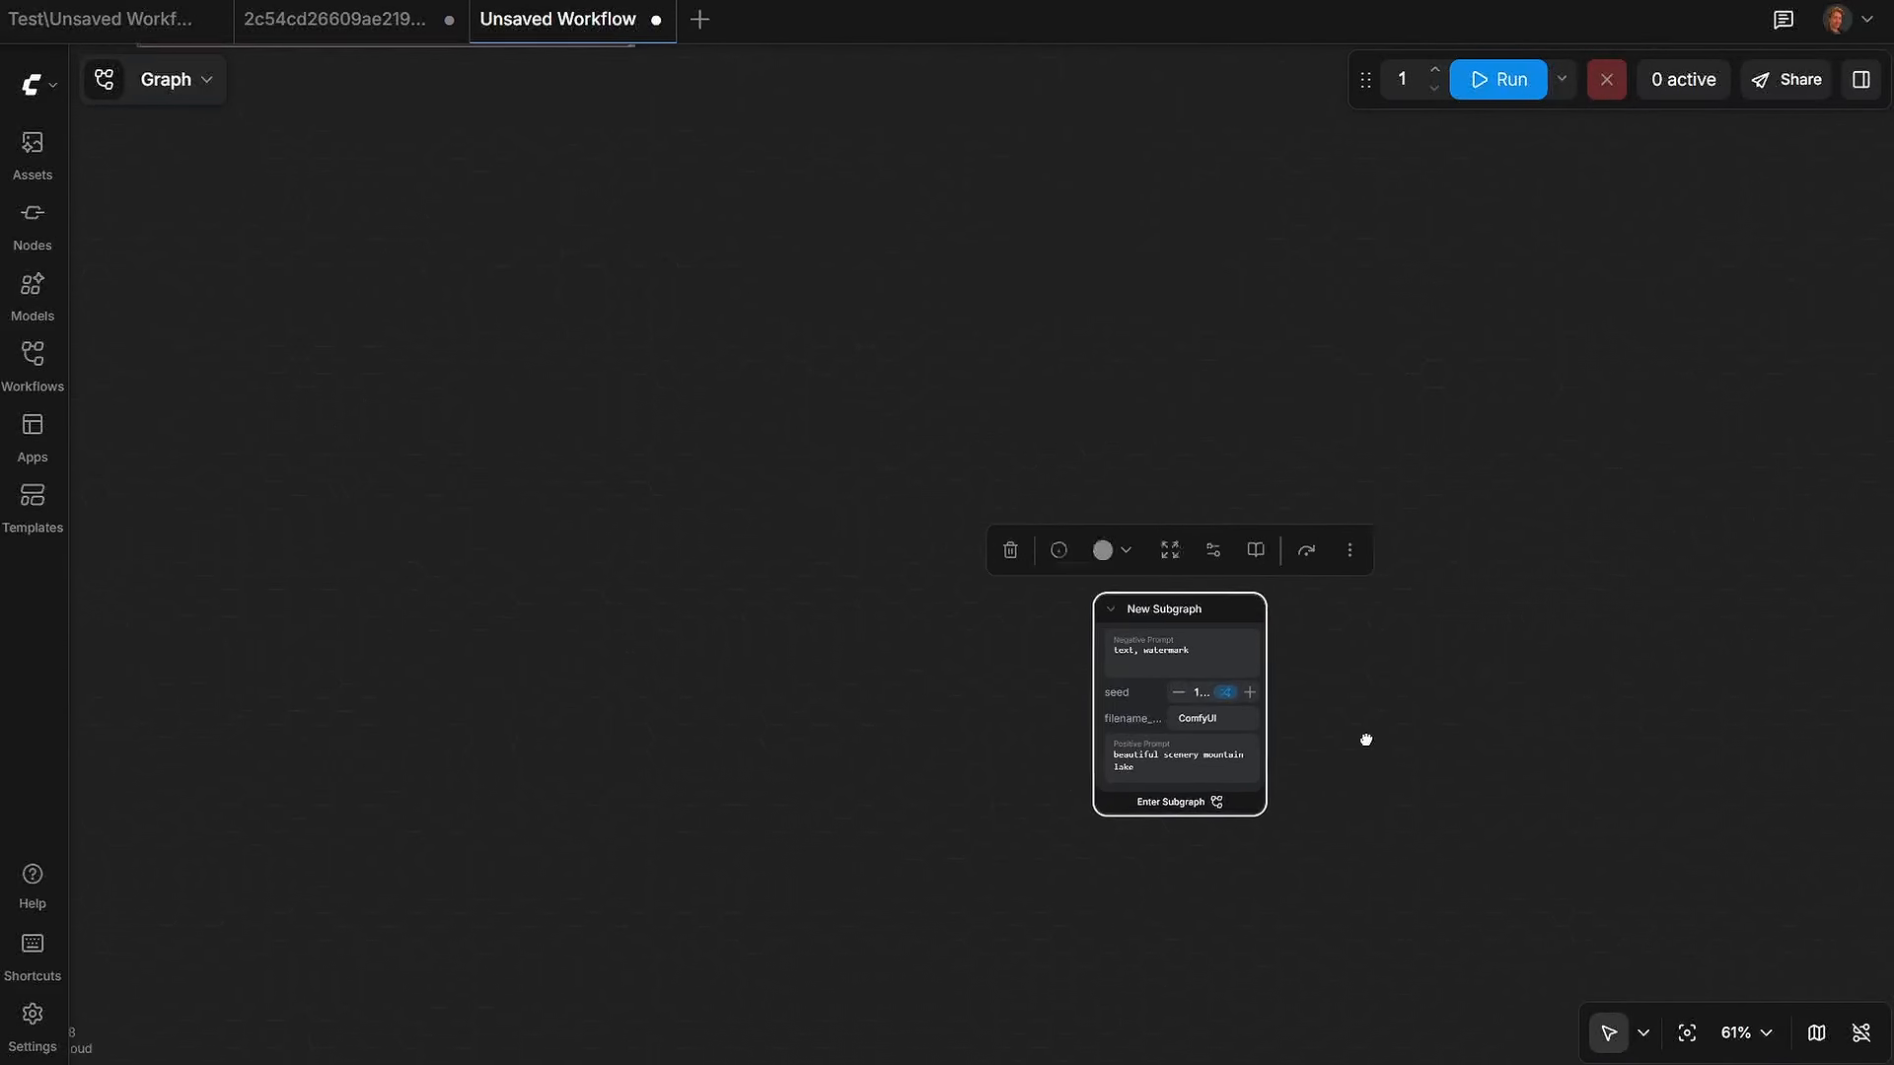
Step: Place the New Subgraph node beside the MODEL group and enlarge it so its prompt and seed fields have more room
left_click_drag(1256, 625, 1024, 92)
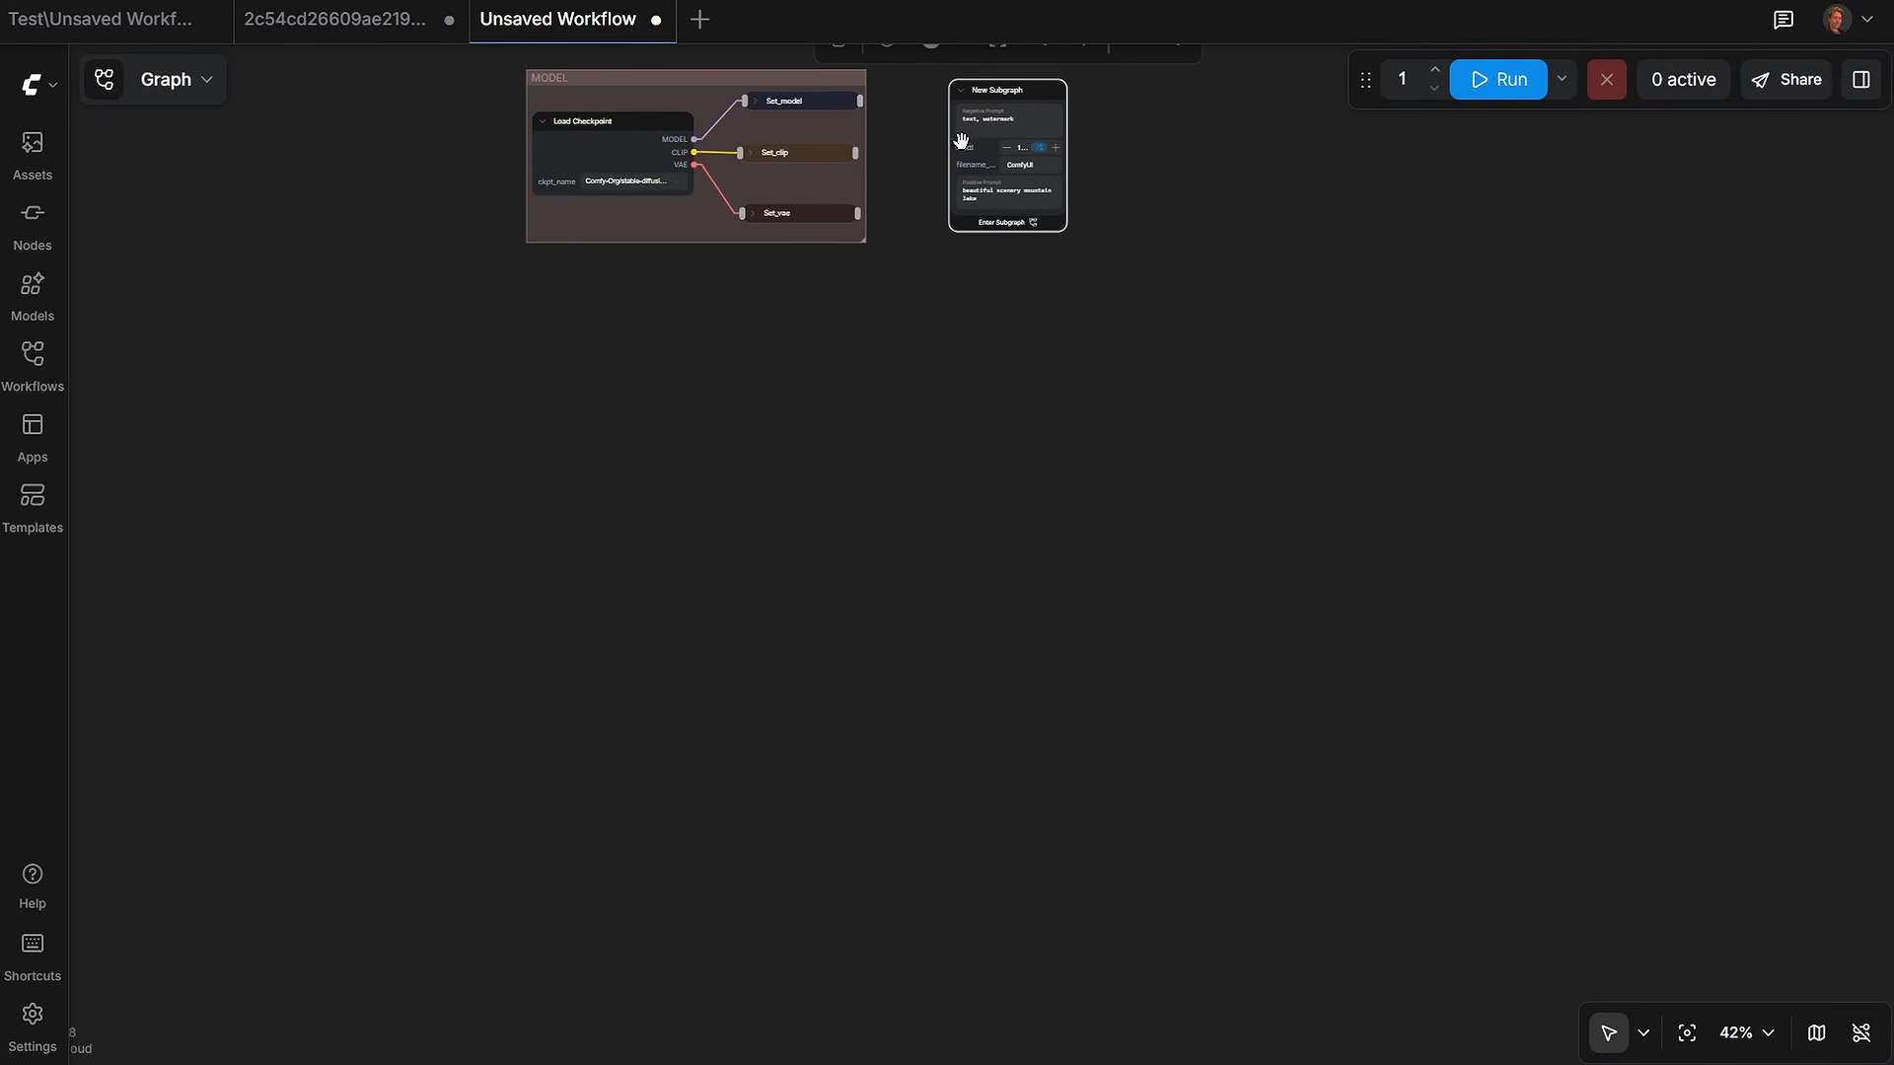
scroll(872, 418, "up", 9)
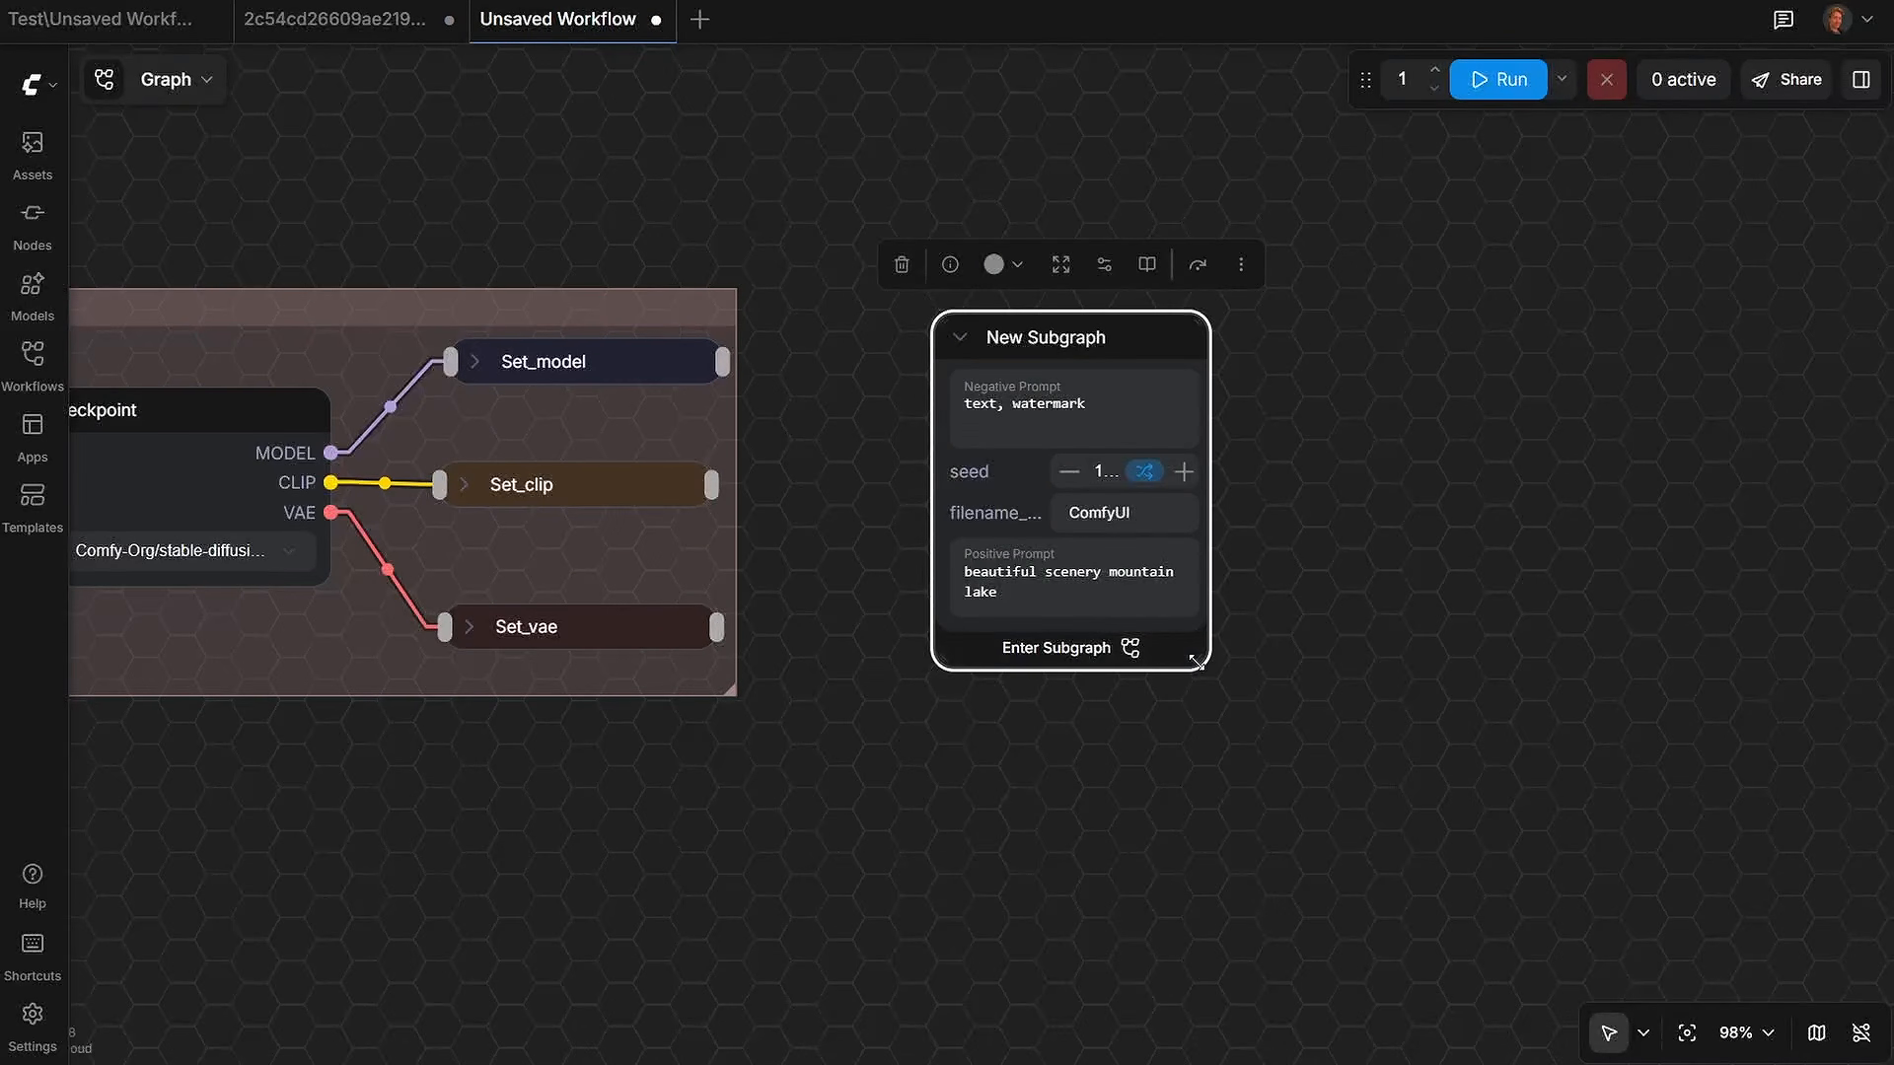
left_click_drag(1201, 664, 1351, 795)
left_click_drag(1095, 336, 1088, 309)
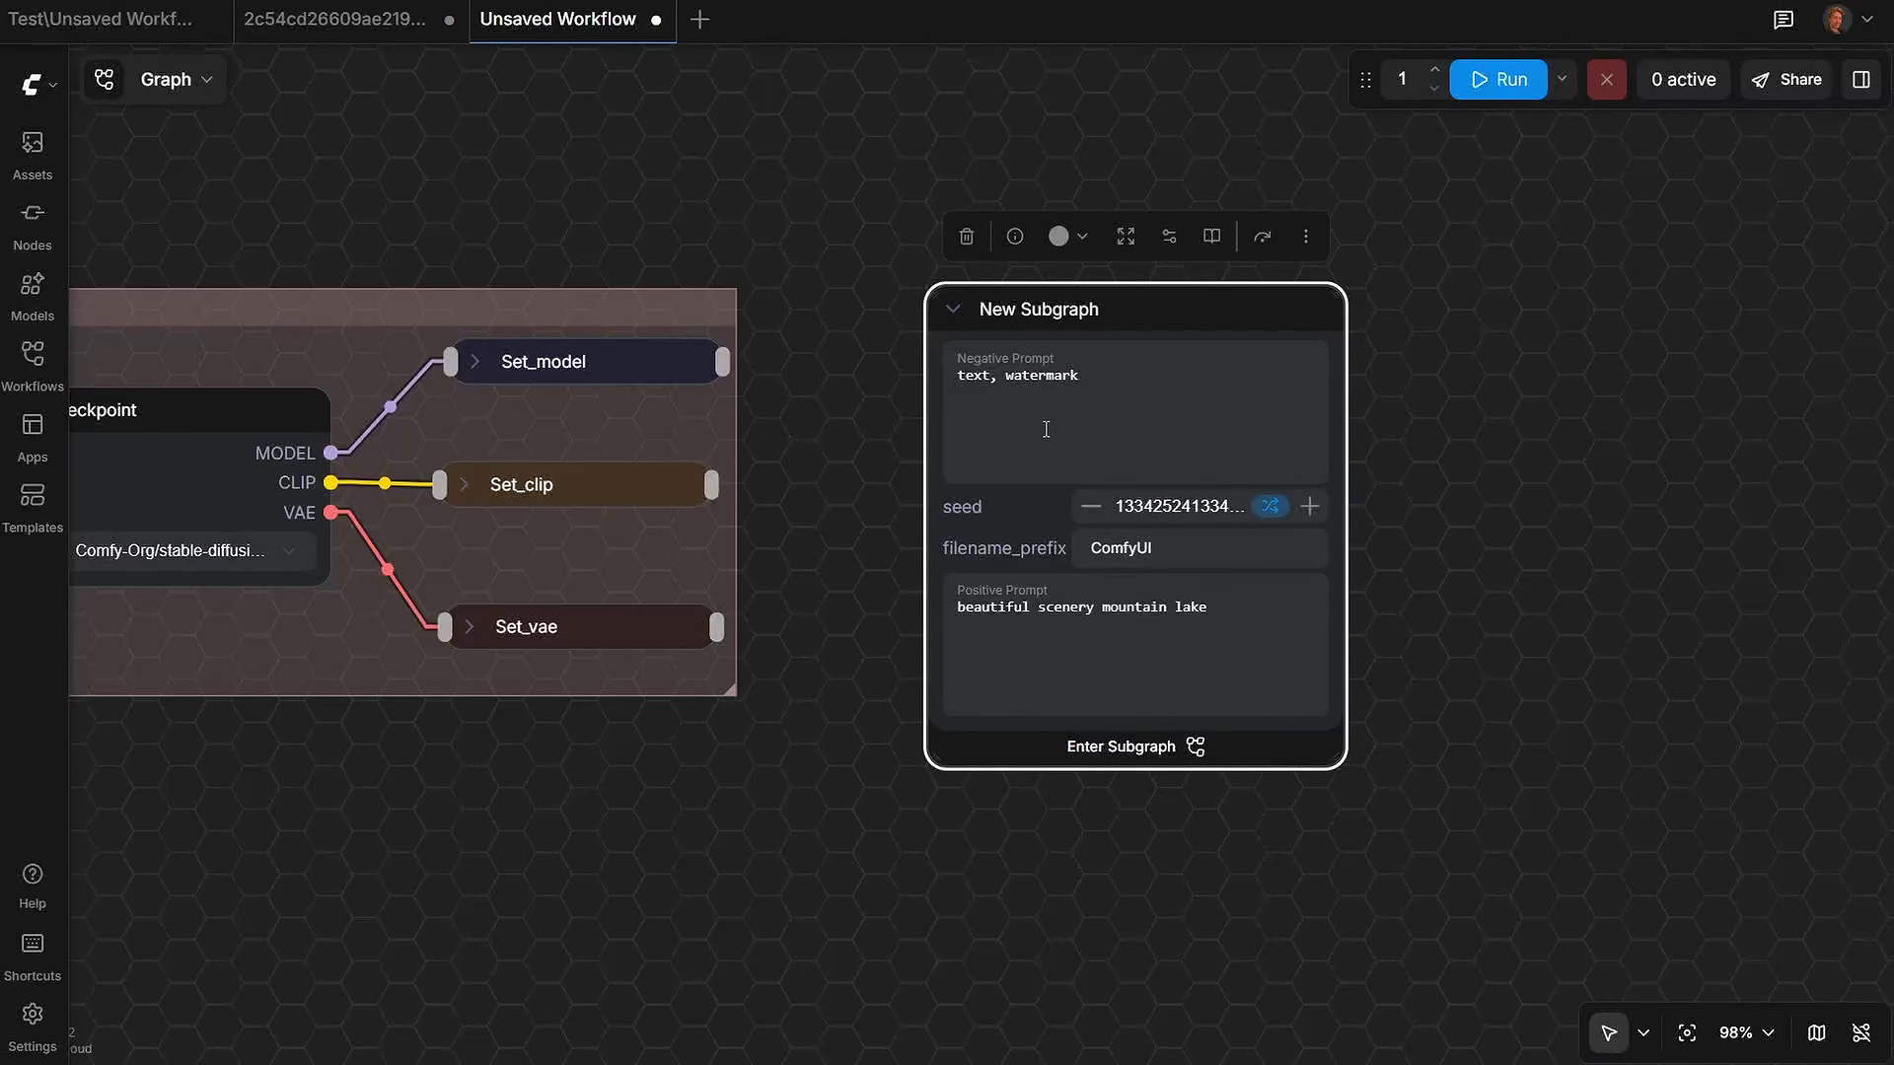
Step: Examine the negative prompt, positive prompt and filename_prefix values exposed on the New Subgraph node
left_click_drag(1104, 376, 953, 374)
left_click_drag(1221, 606, 951, 605)
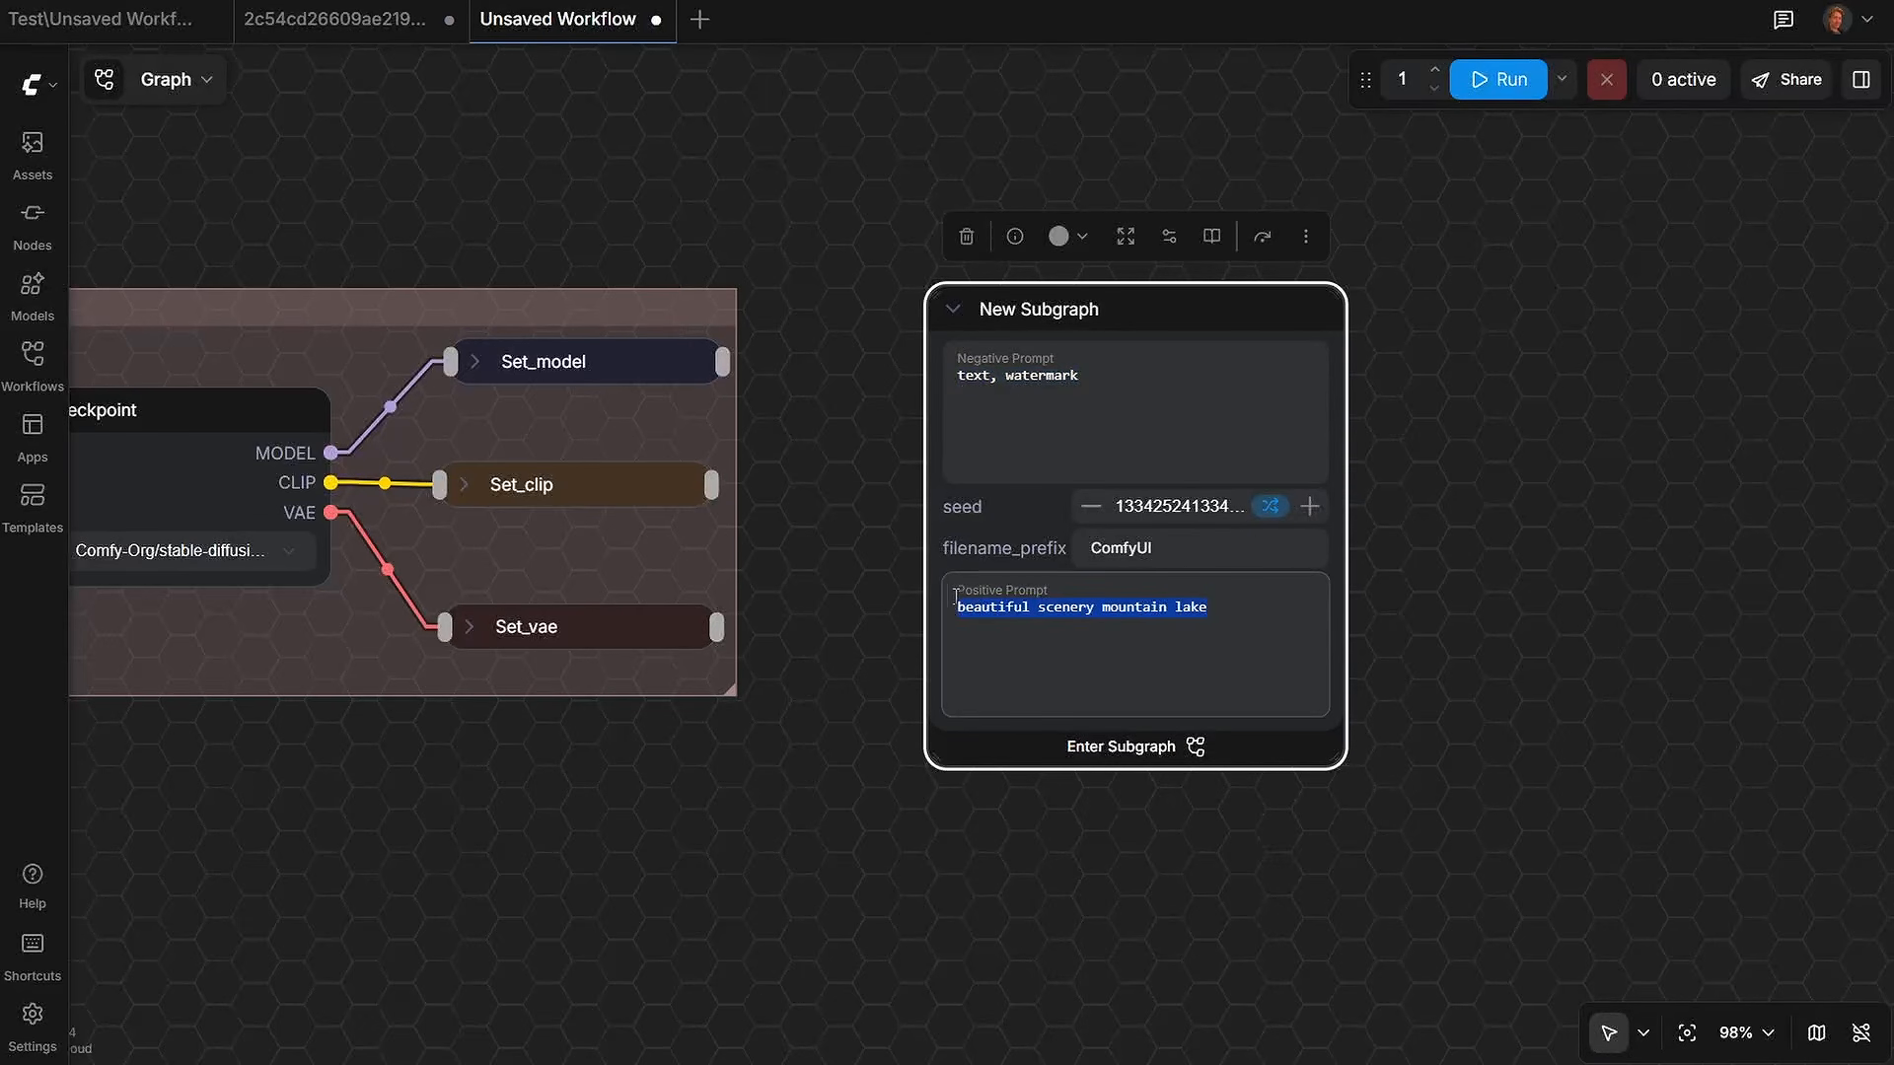
left_click(904, 596)
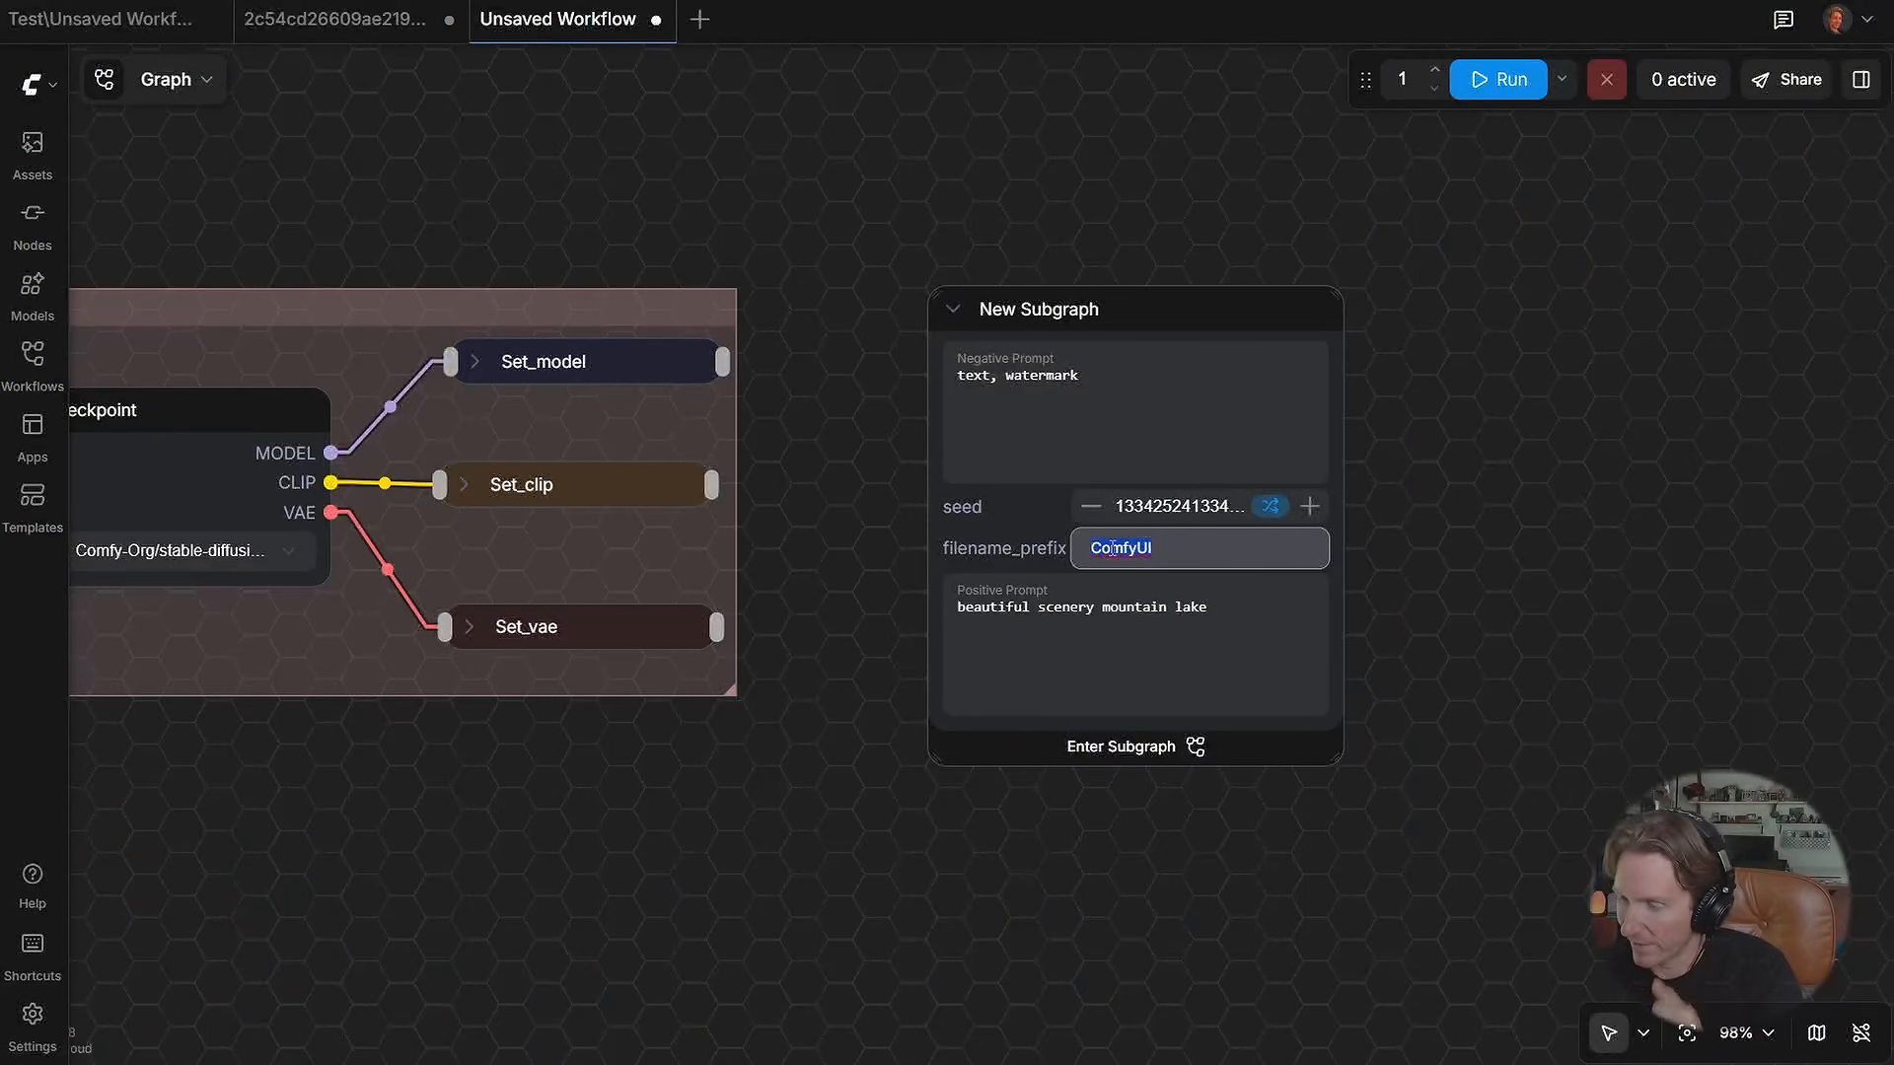
left_click(1150, 550)
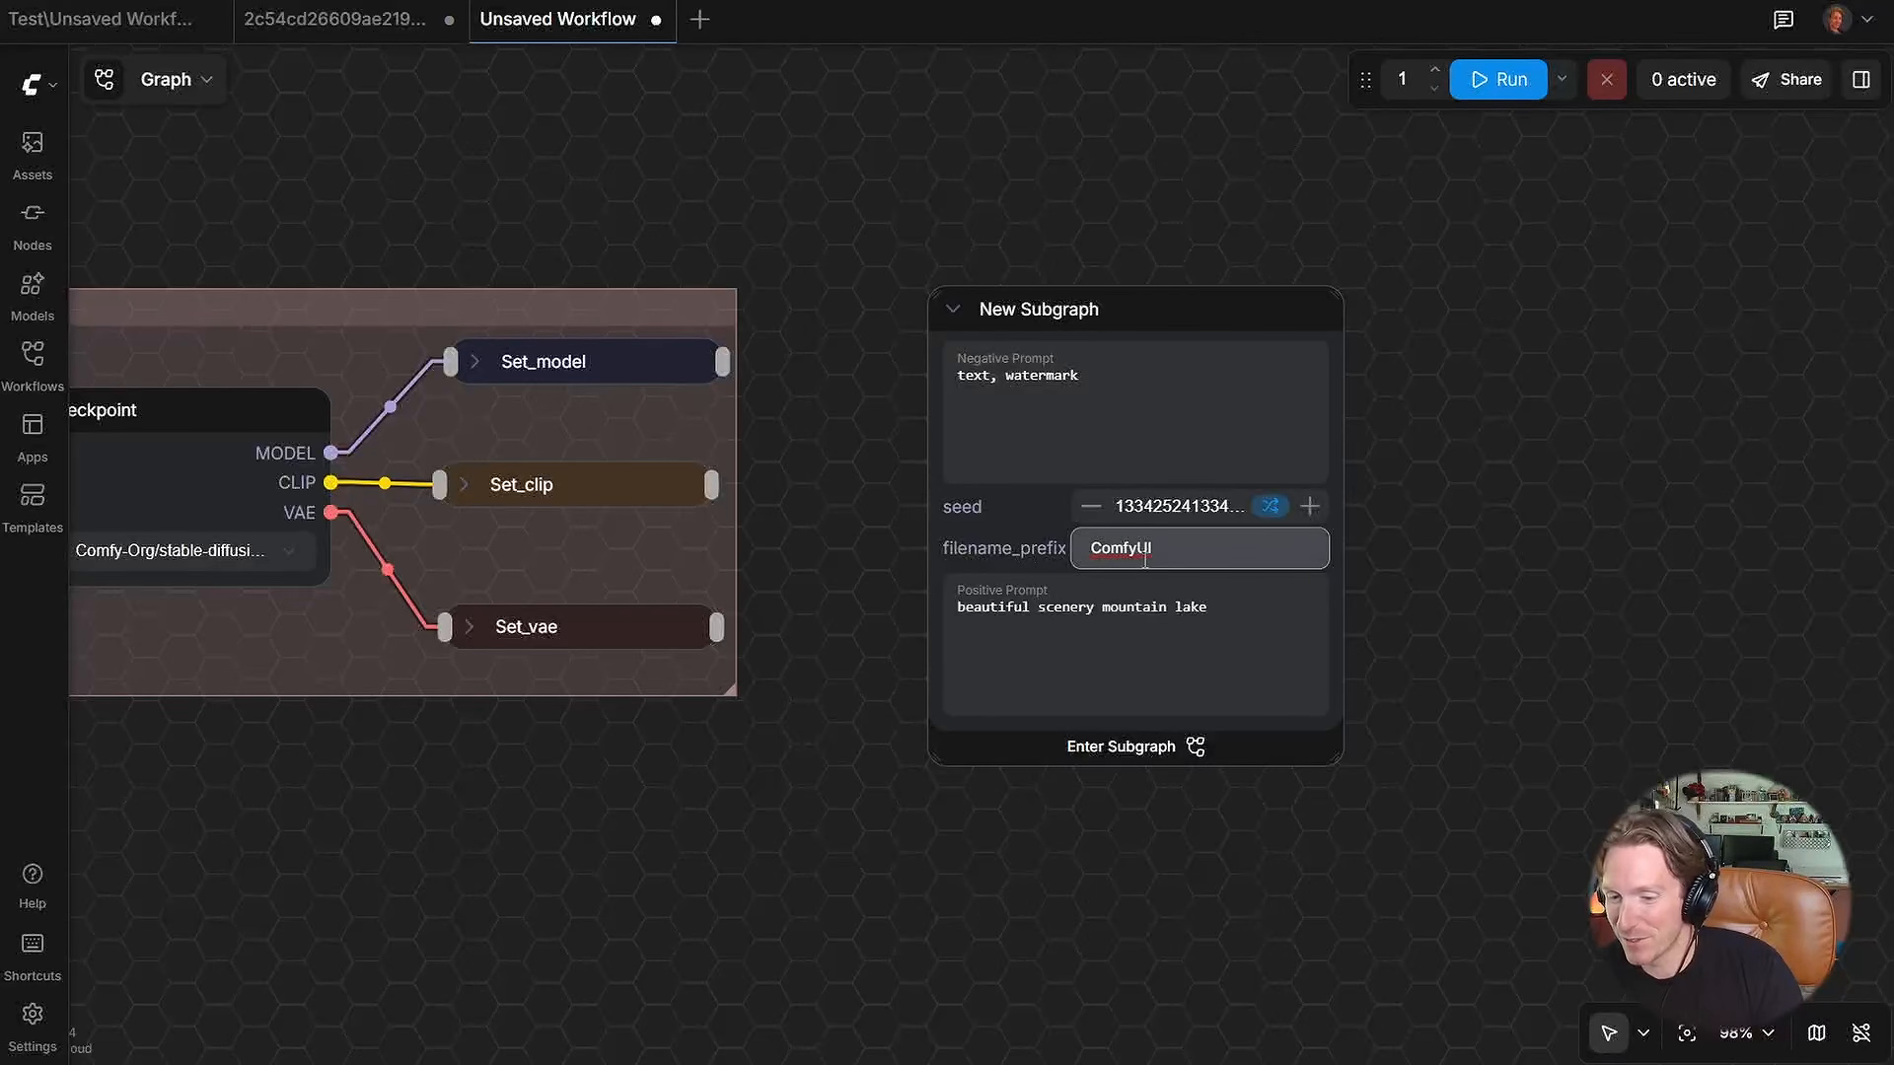
Step: Colour the New Subgraph node blue
left_click(1074, 481)
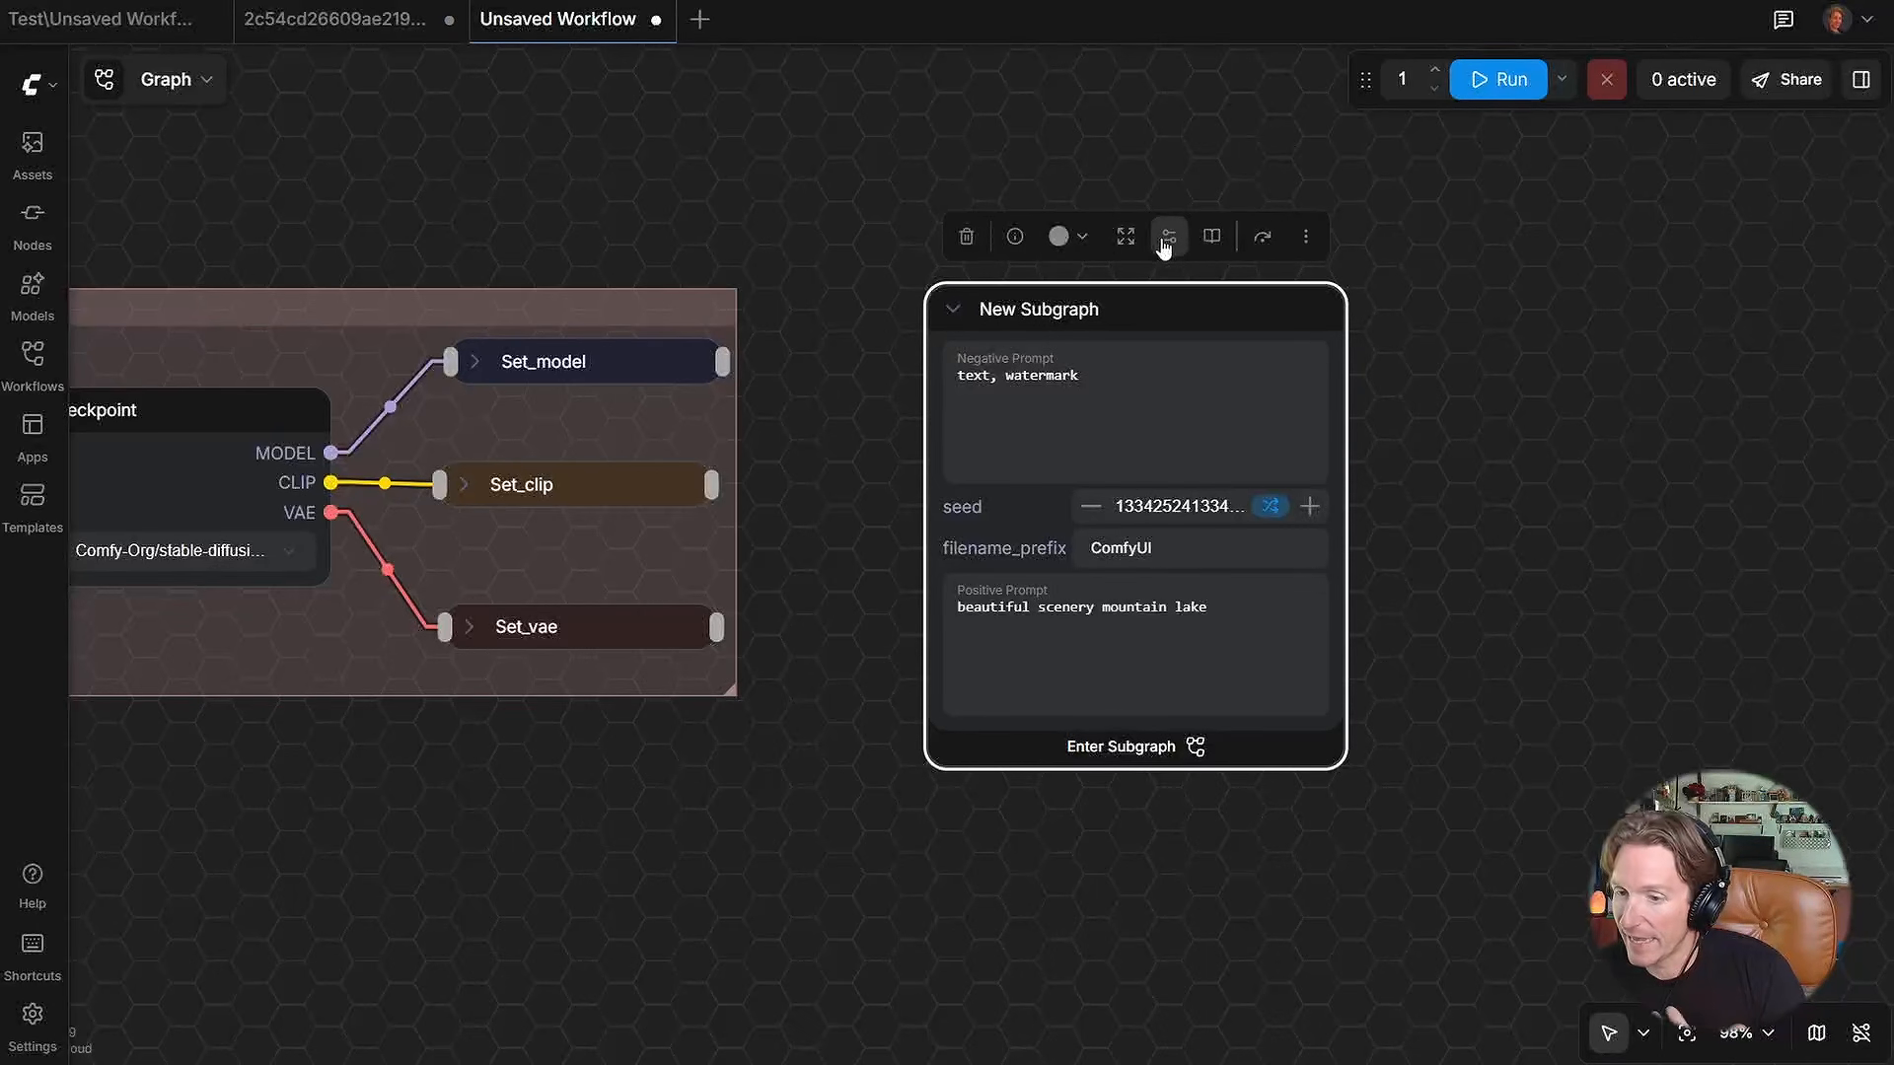
left_click(1060, 237)
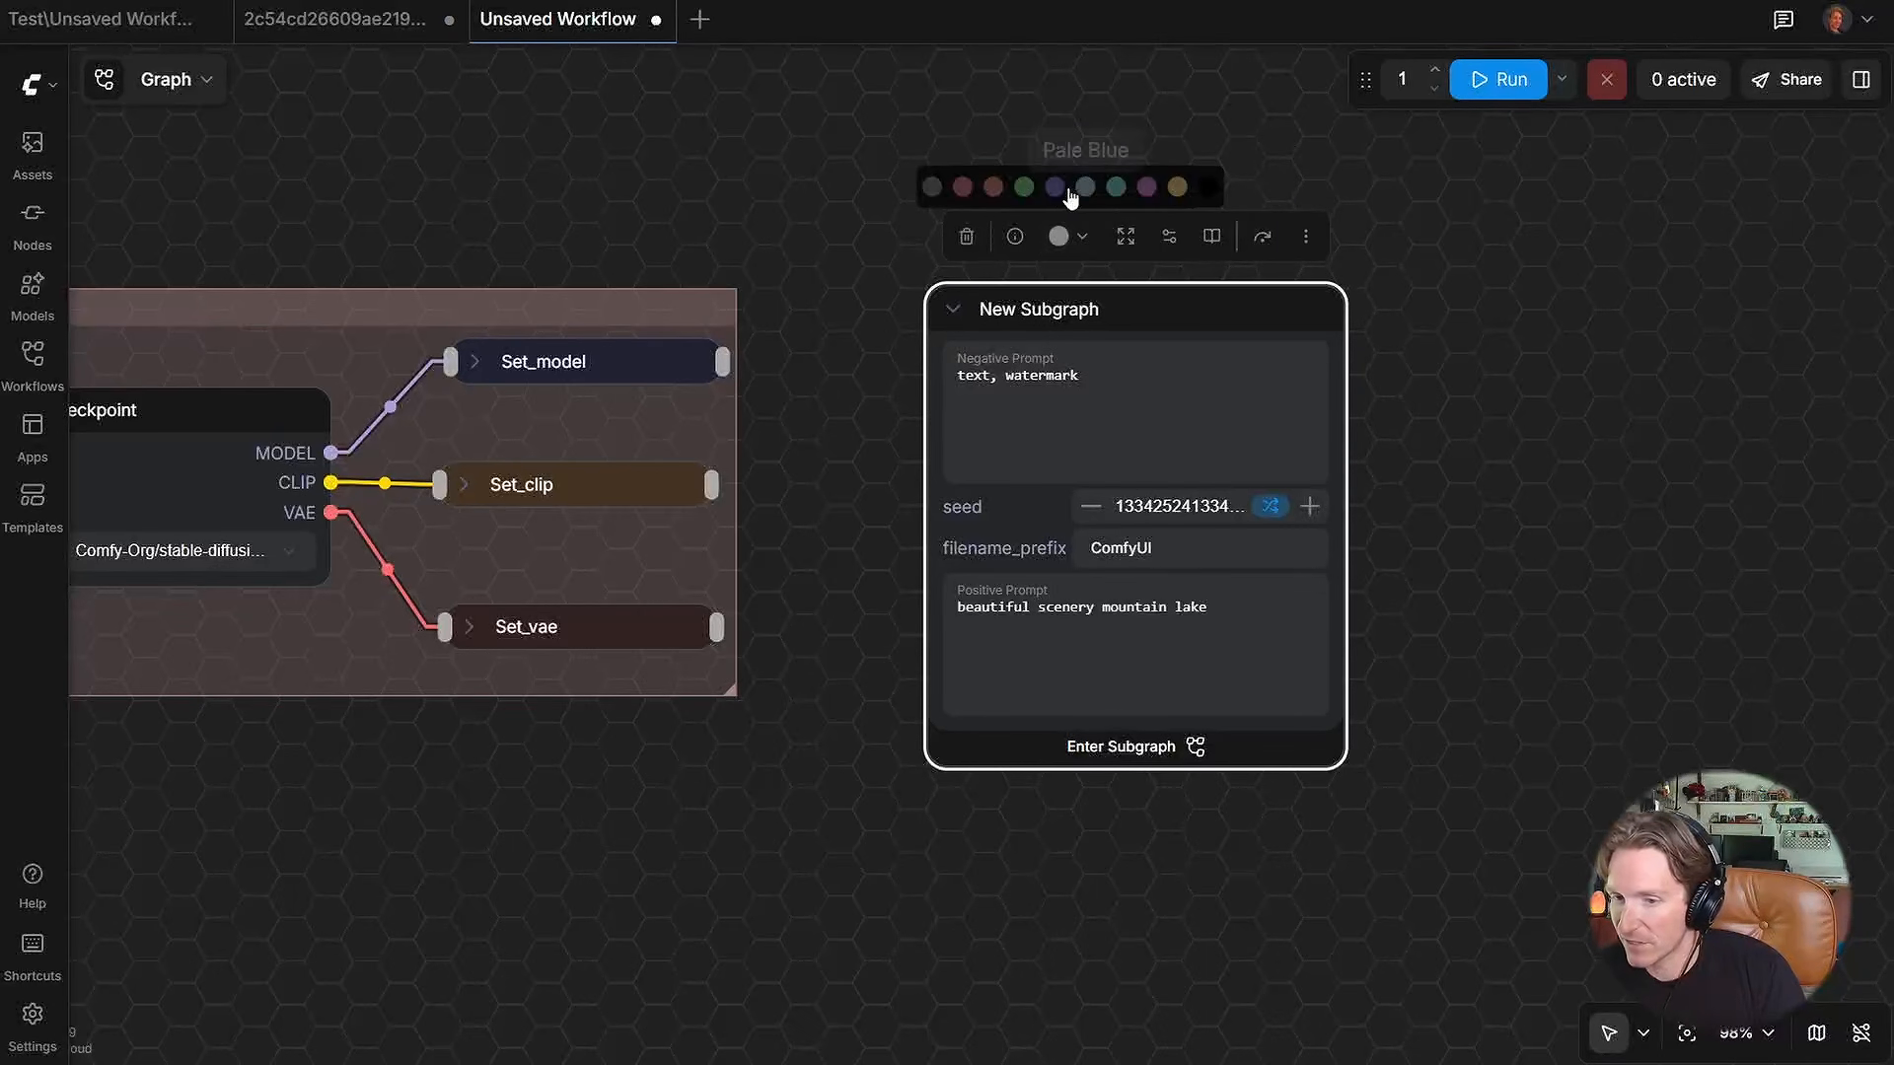
left_click(1055, 188)
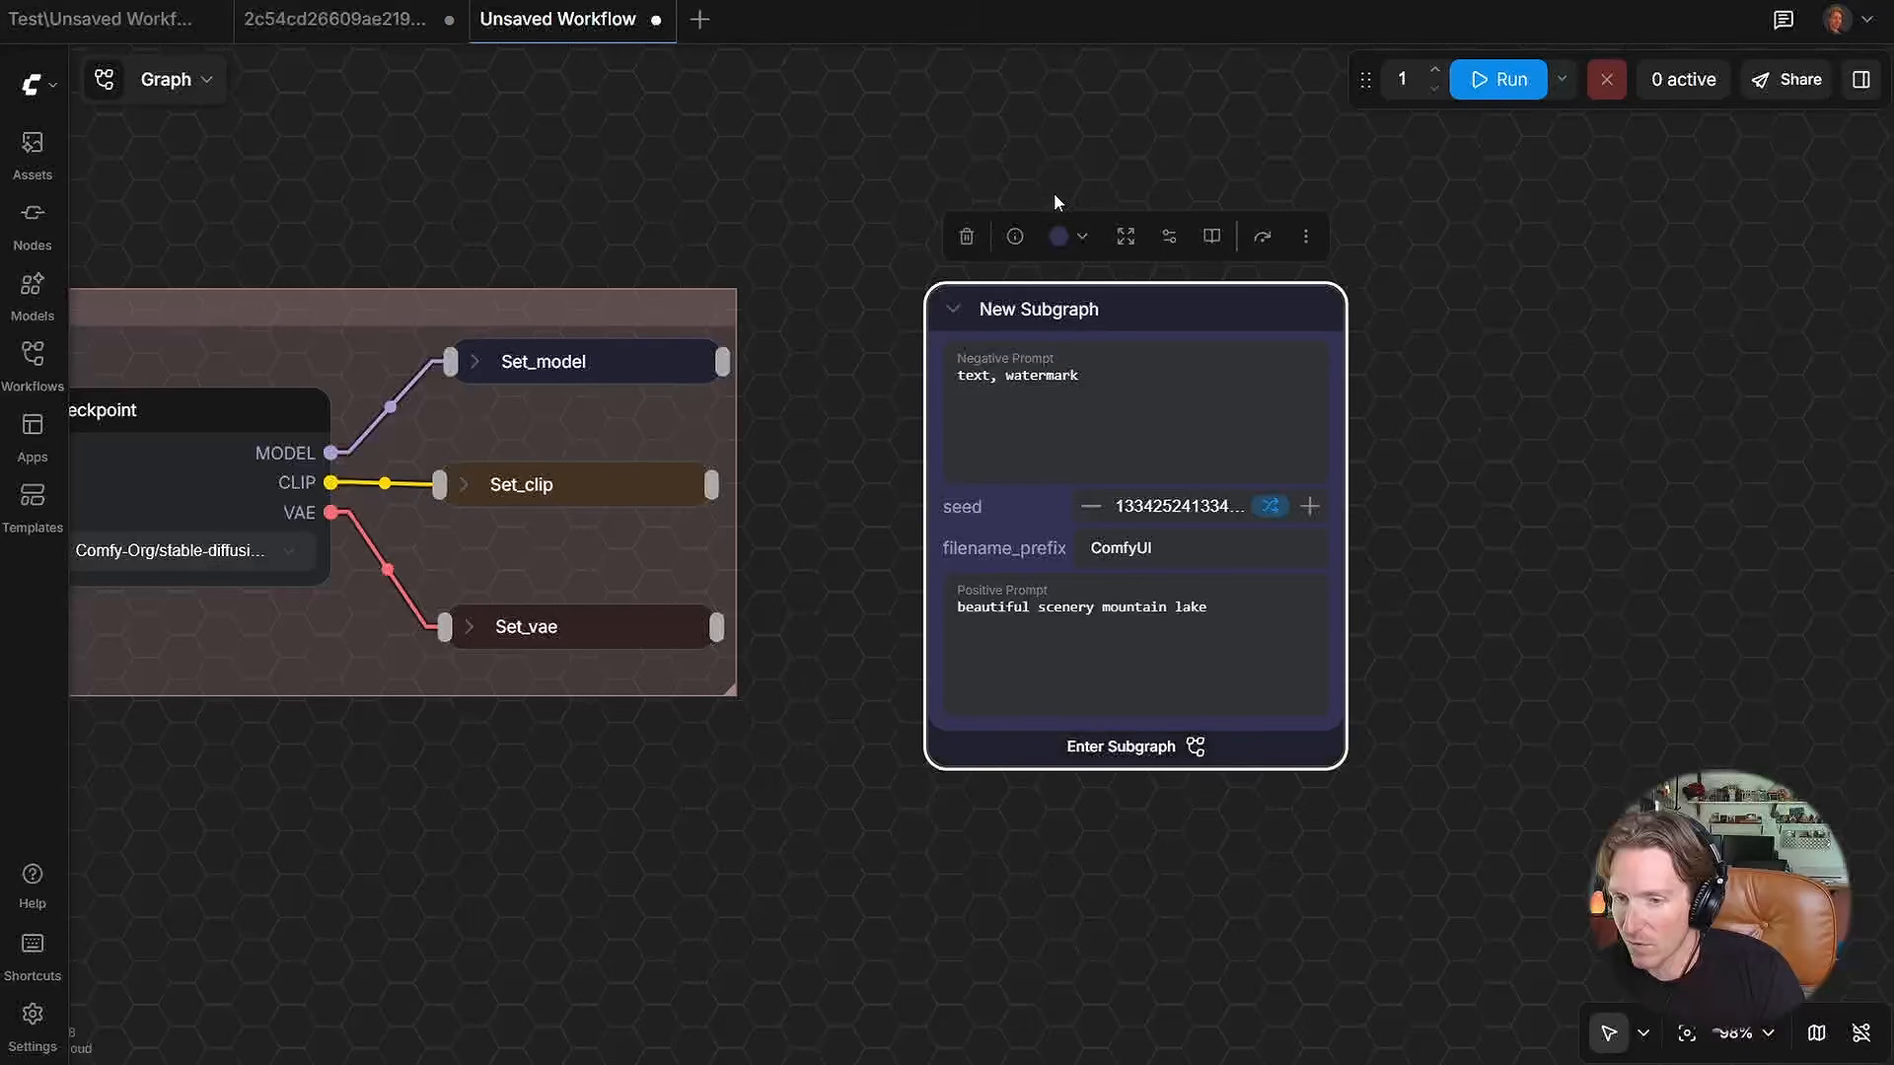
Step: Reorder the subgraph's shown parameters, placing Positive Prompt first and $$canvas-image-preview last
left_click(1169, 237)
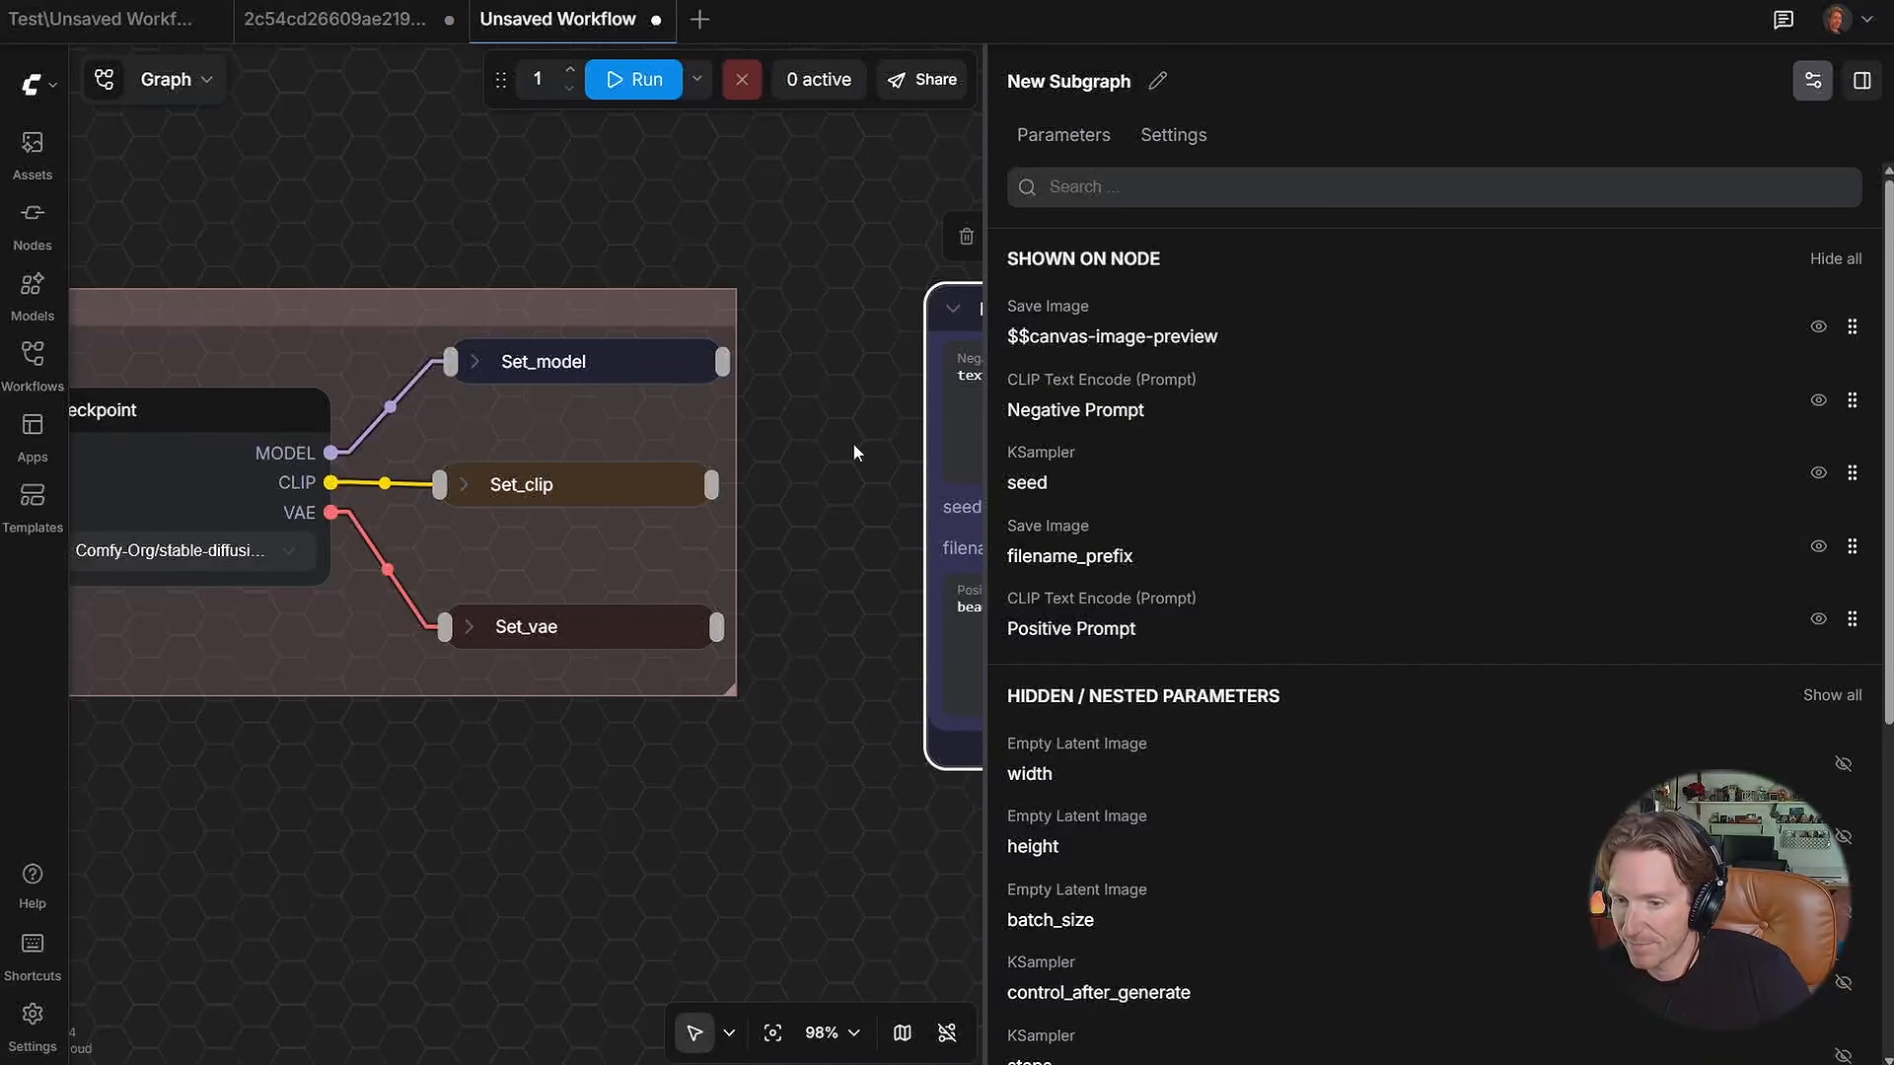
left_click_drag(987, 459, 1337, 462)
left_click_drag(1142, 775, 880, 781)
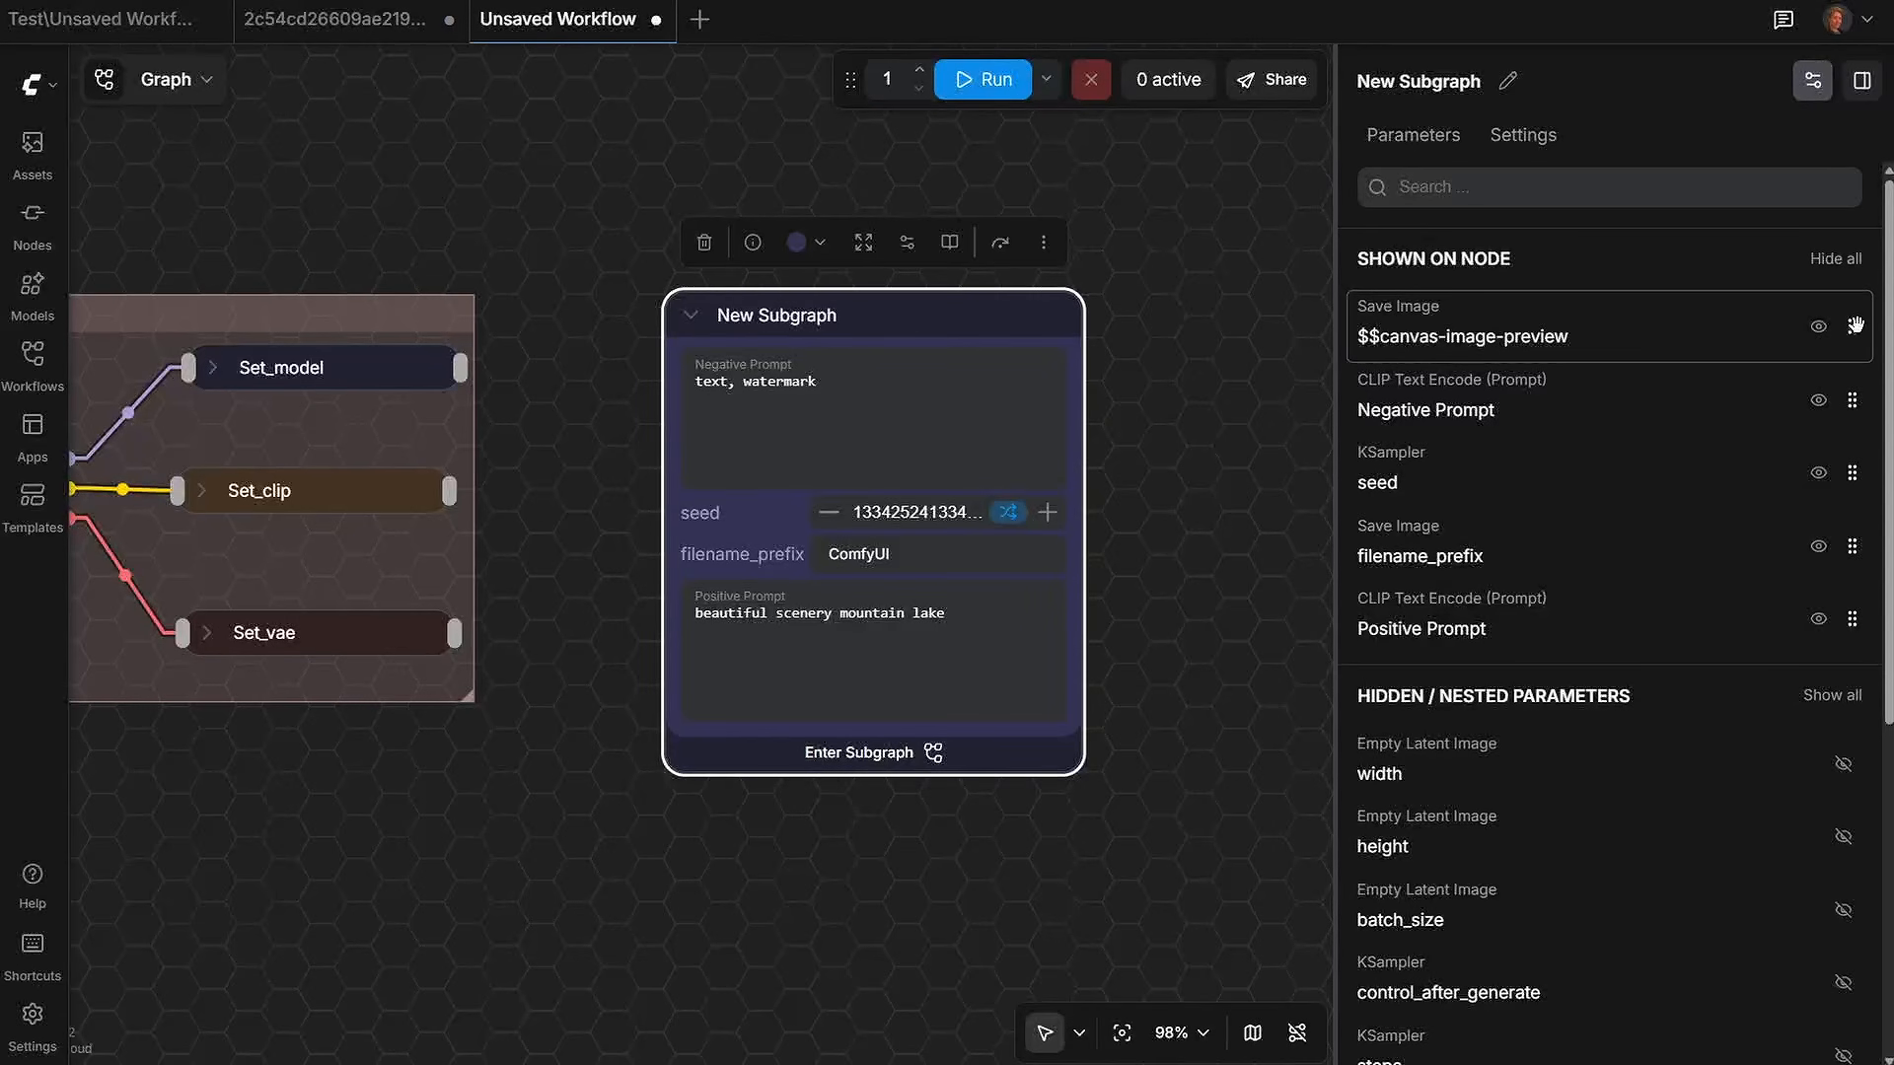
left_click_drag(1856, 326, 1852, 631)
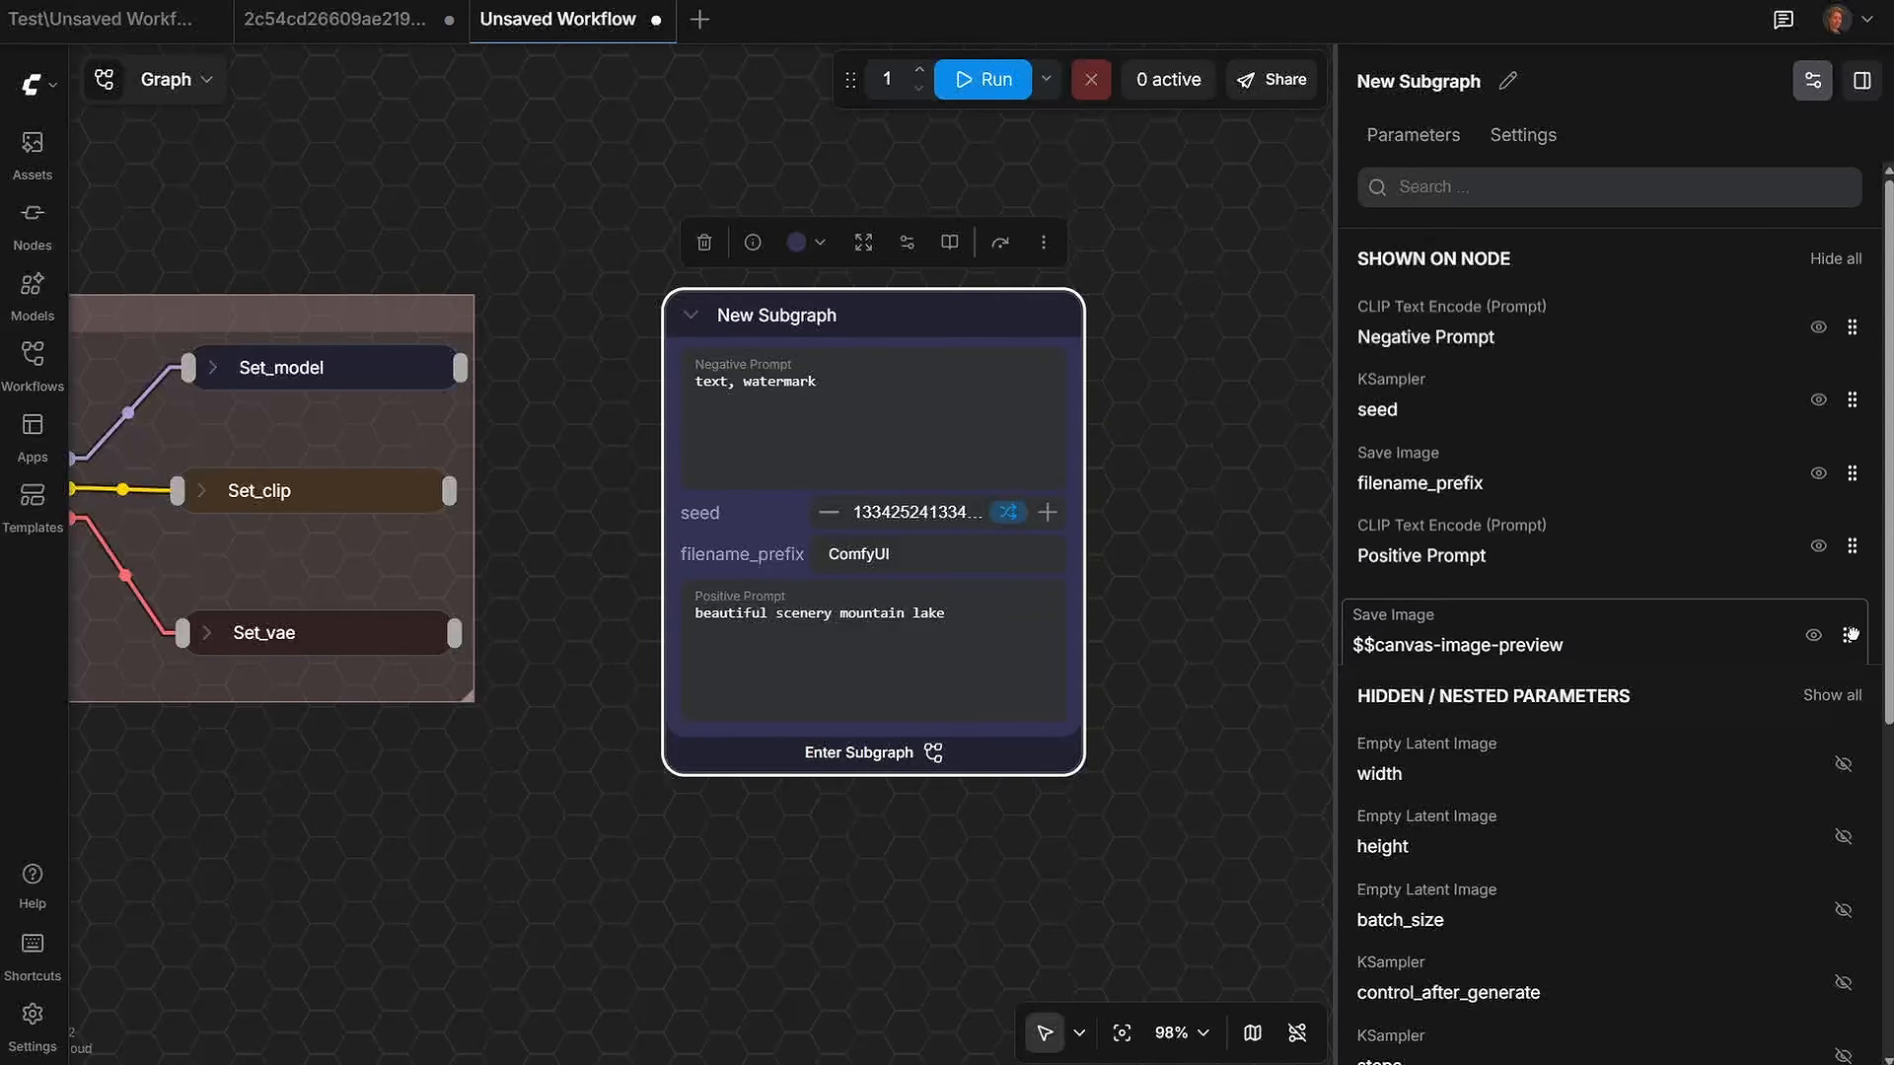
left_click_drag(1855, 545, 1836, 330)
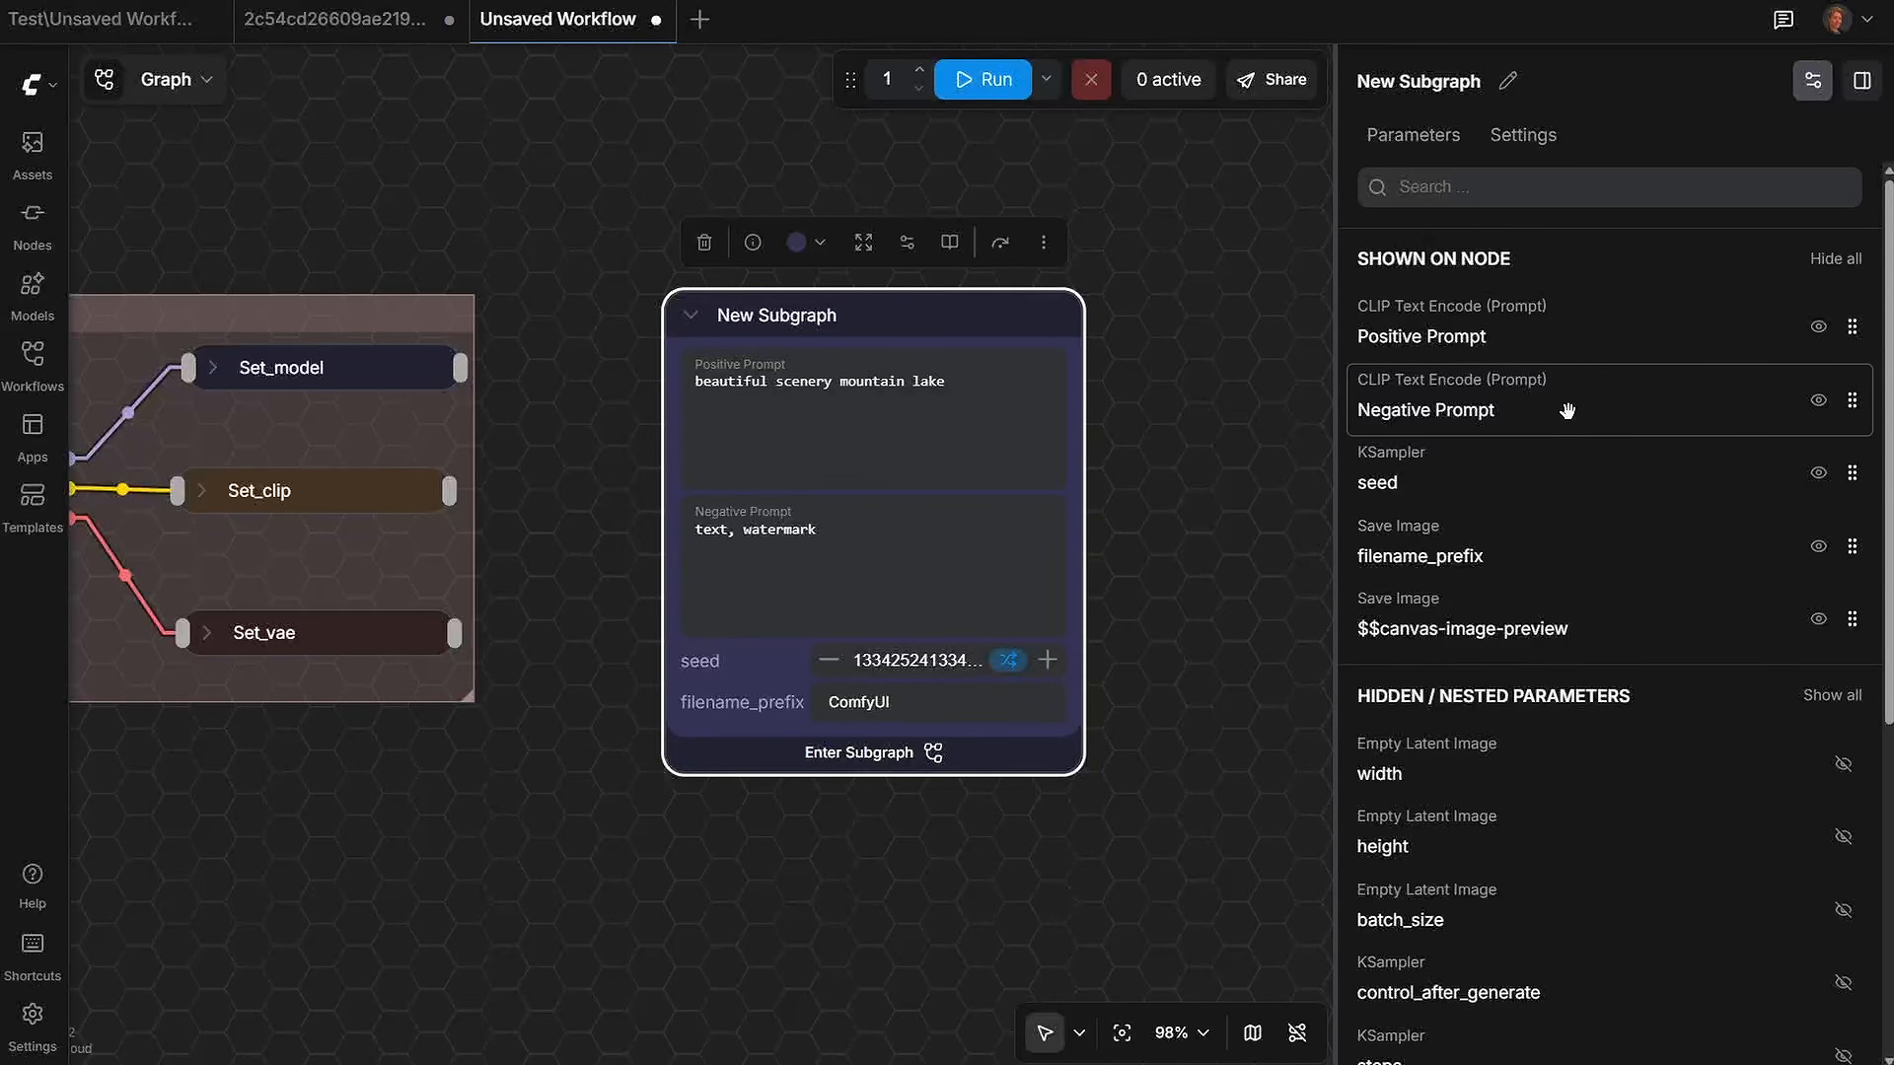
Step: Hide seed on the subgraph node, expose the Empty Latent Image width and height, and keep $$canvas-image-preview last in the order
left_click(1818, 475)
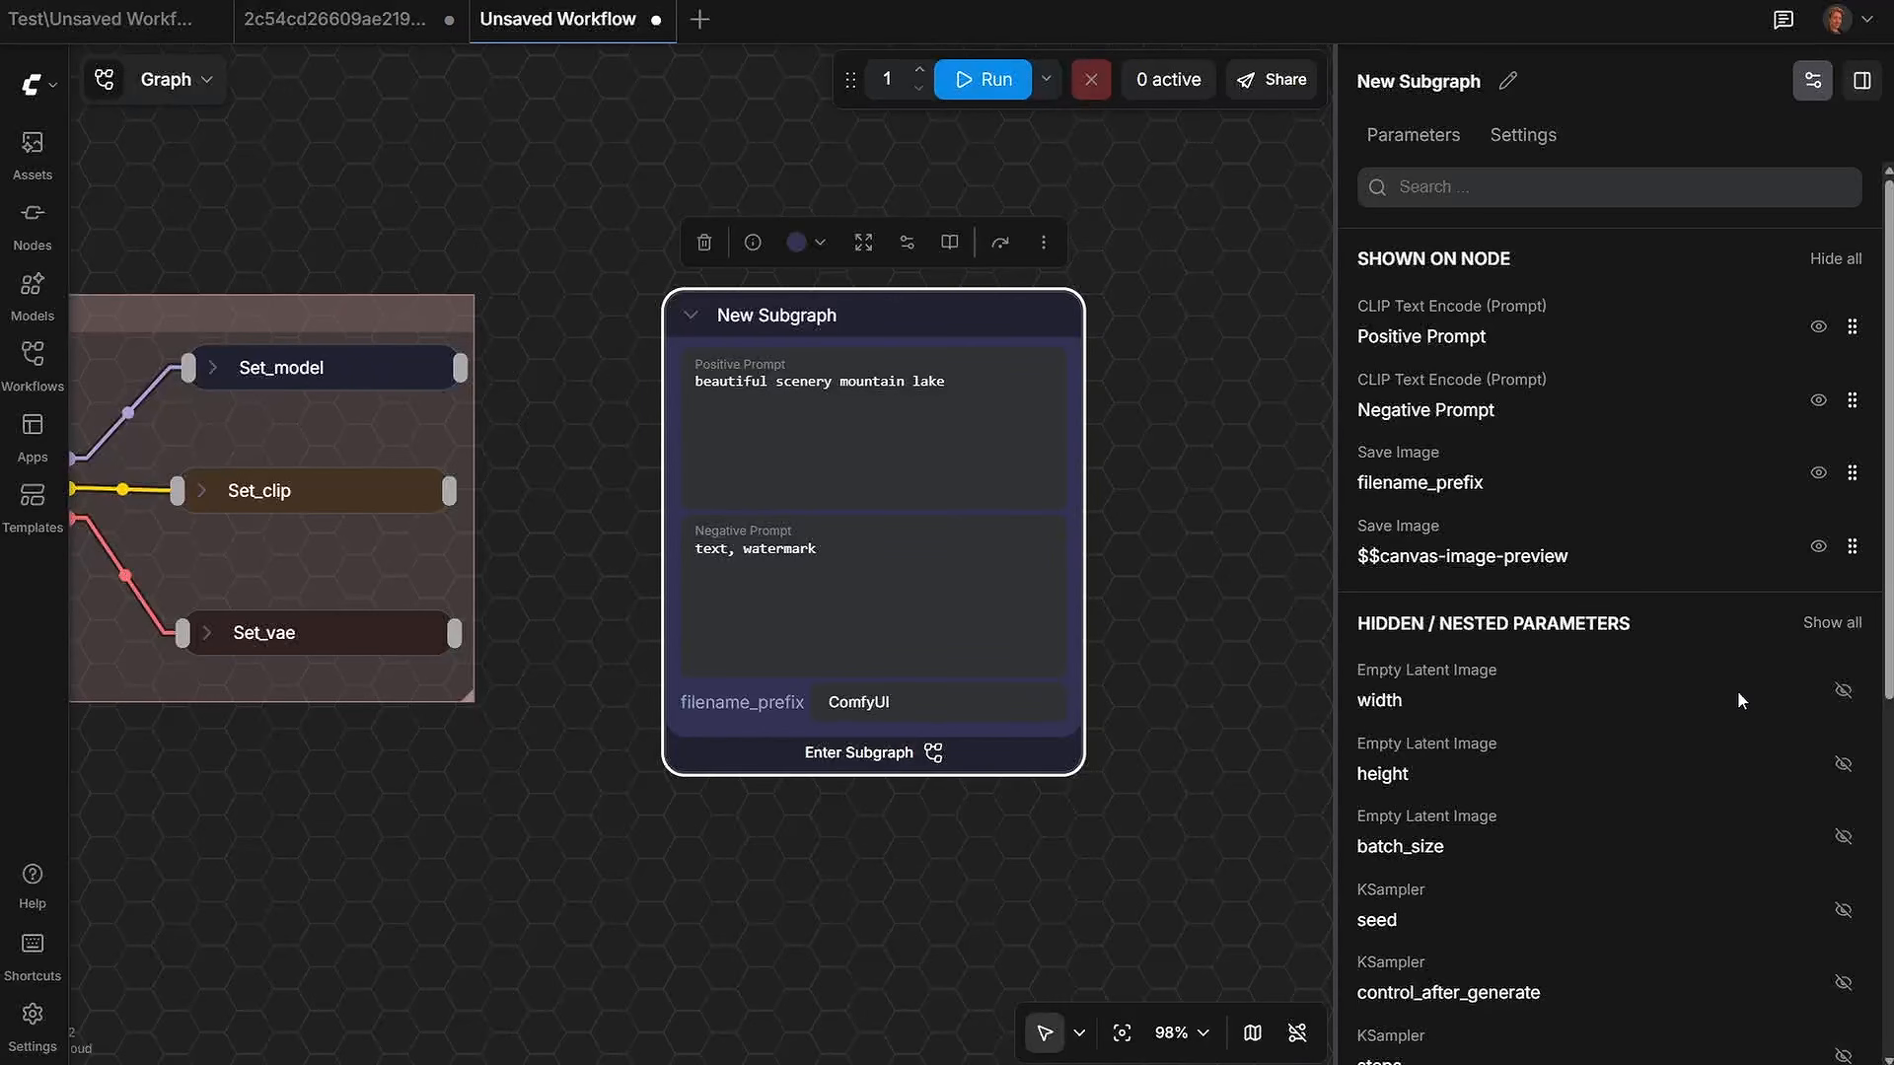
left_click(1841, 696)
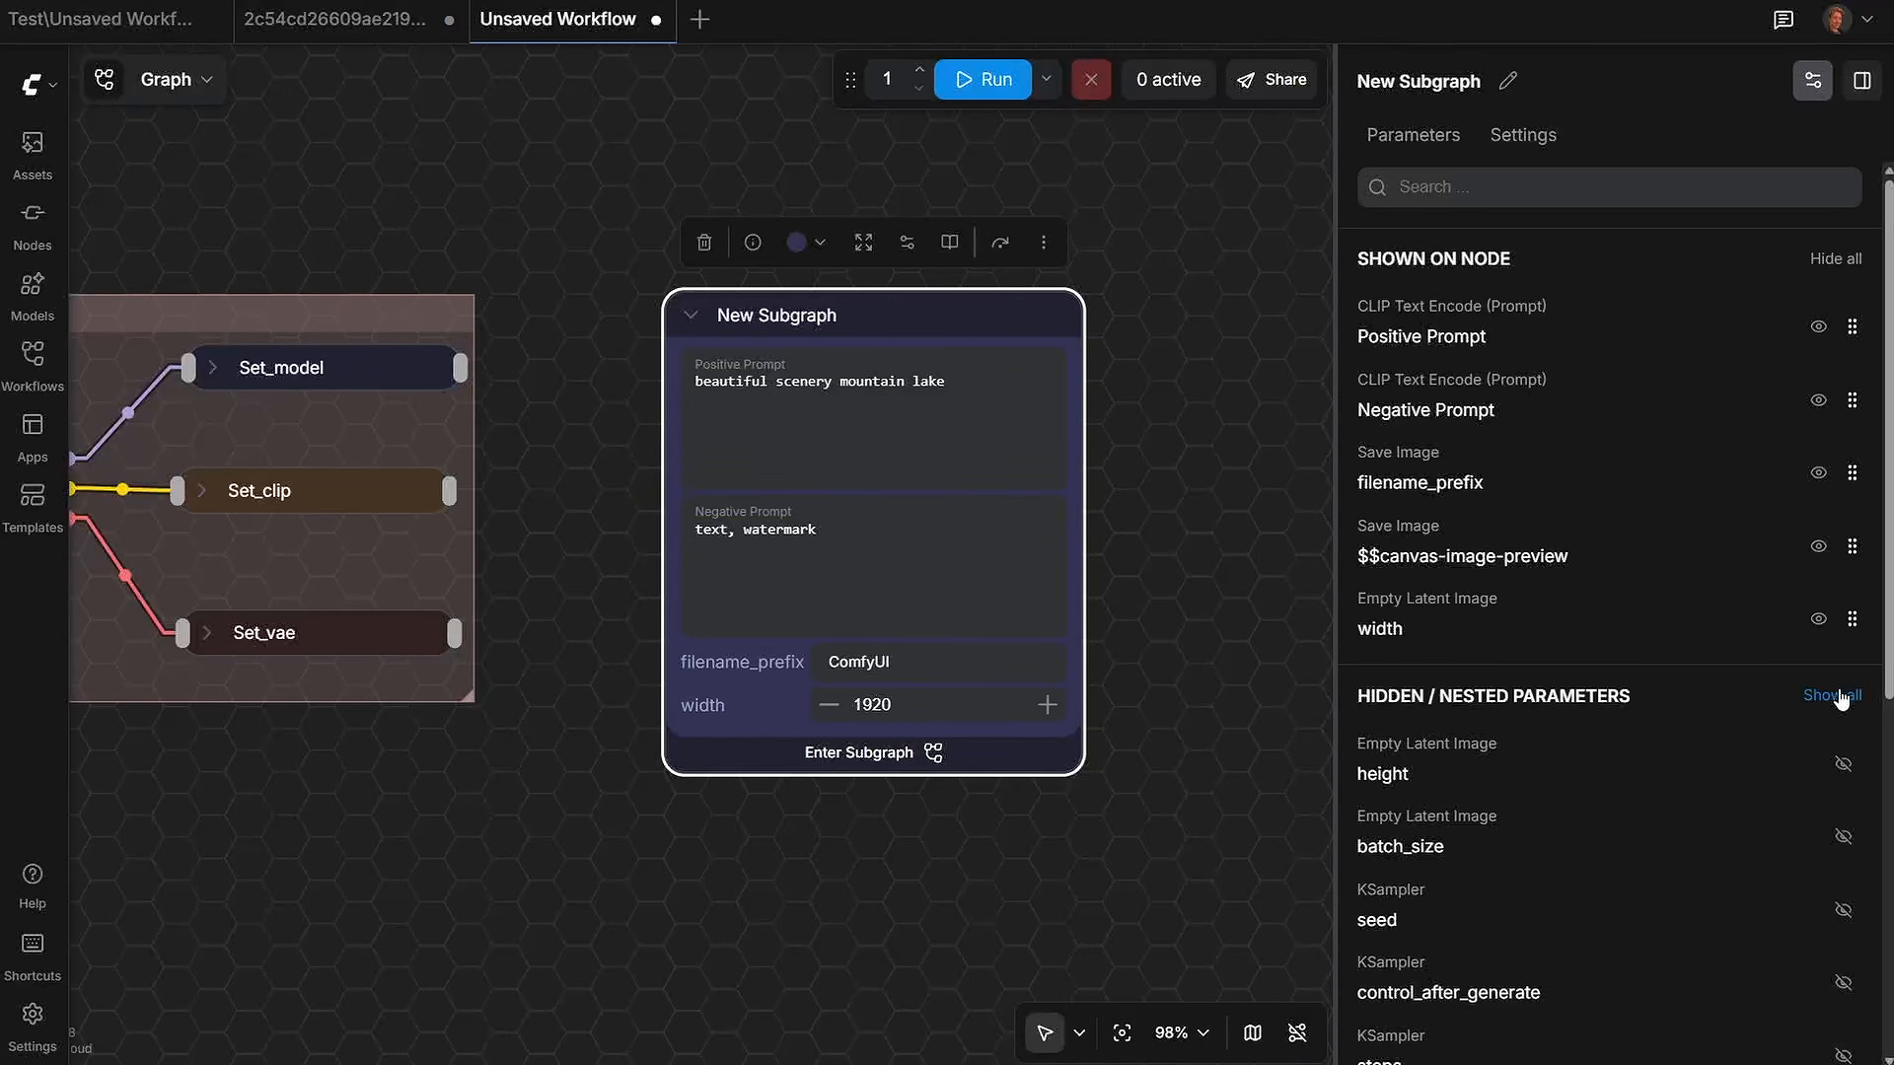
left_click(1840, 766)
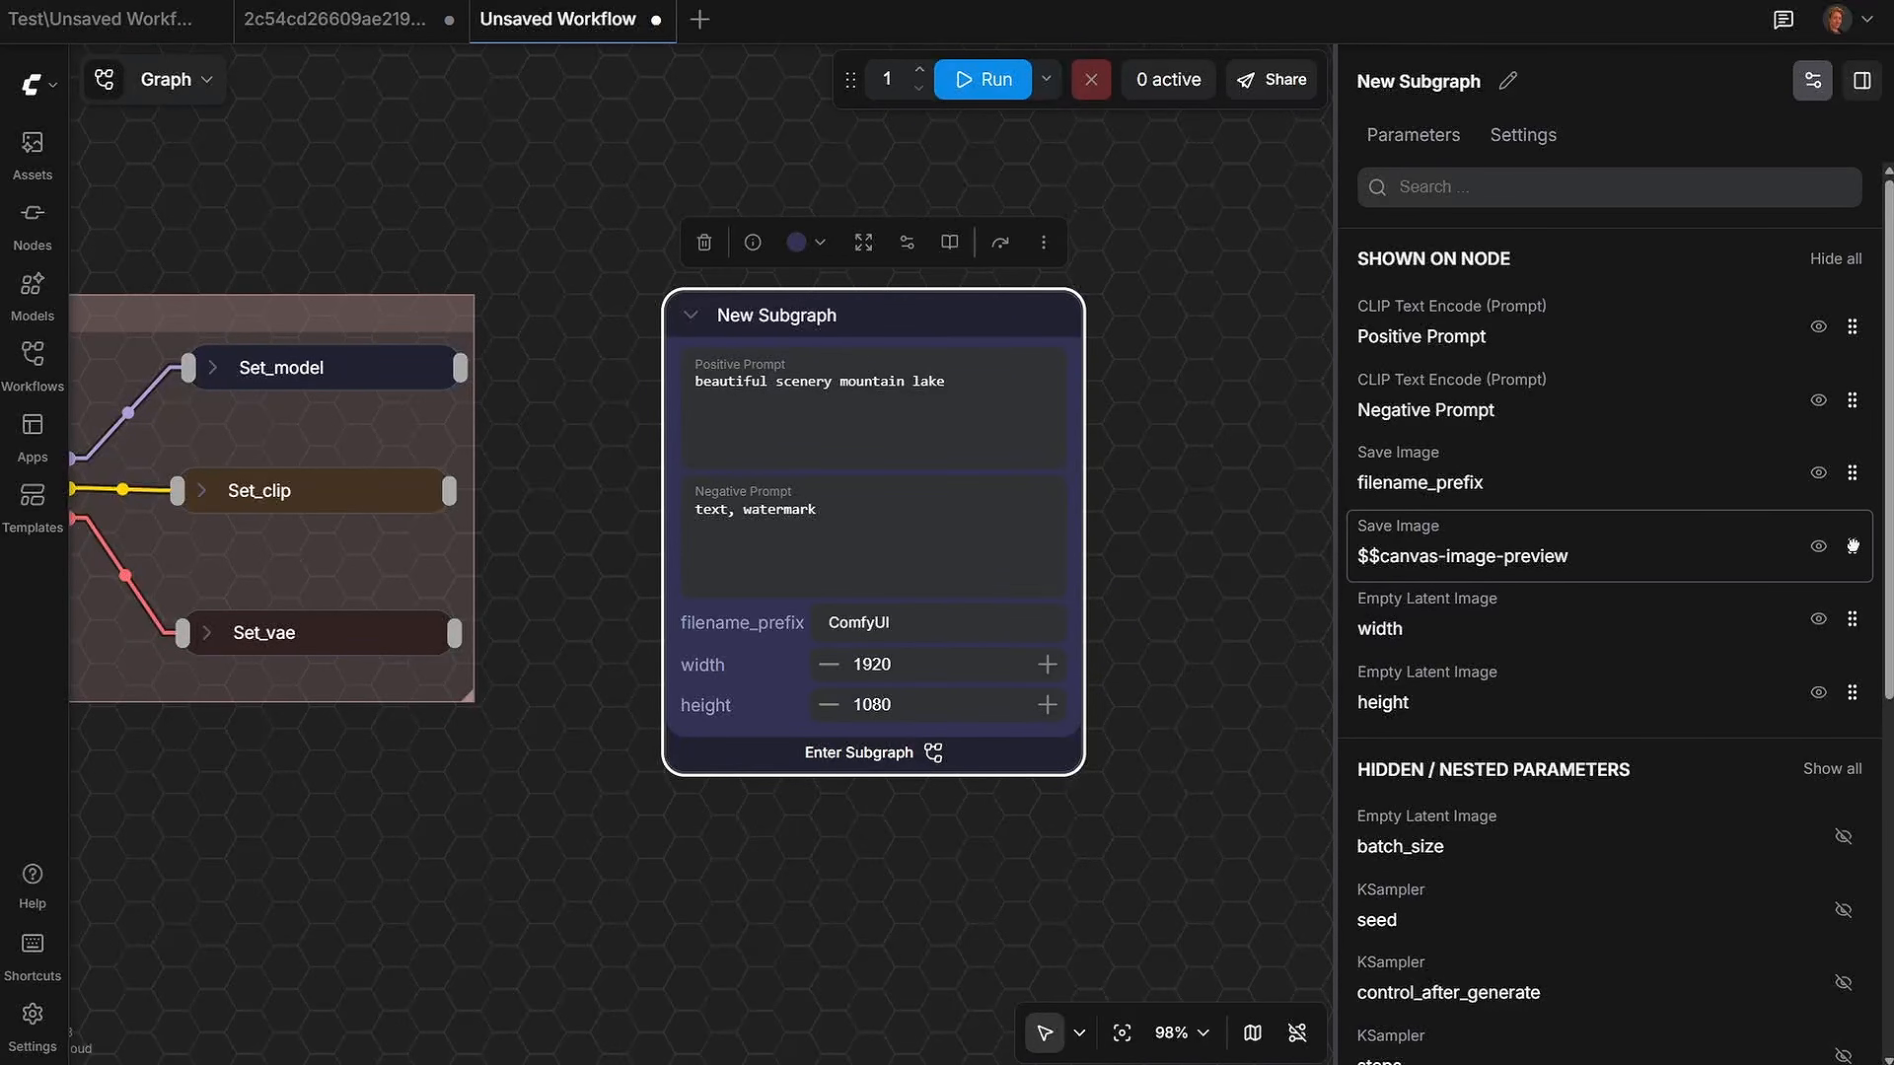
left_click_drag(1853, 545, 1852, 690)
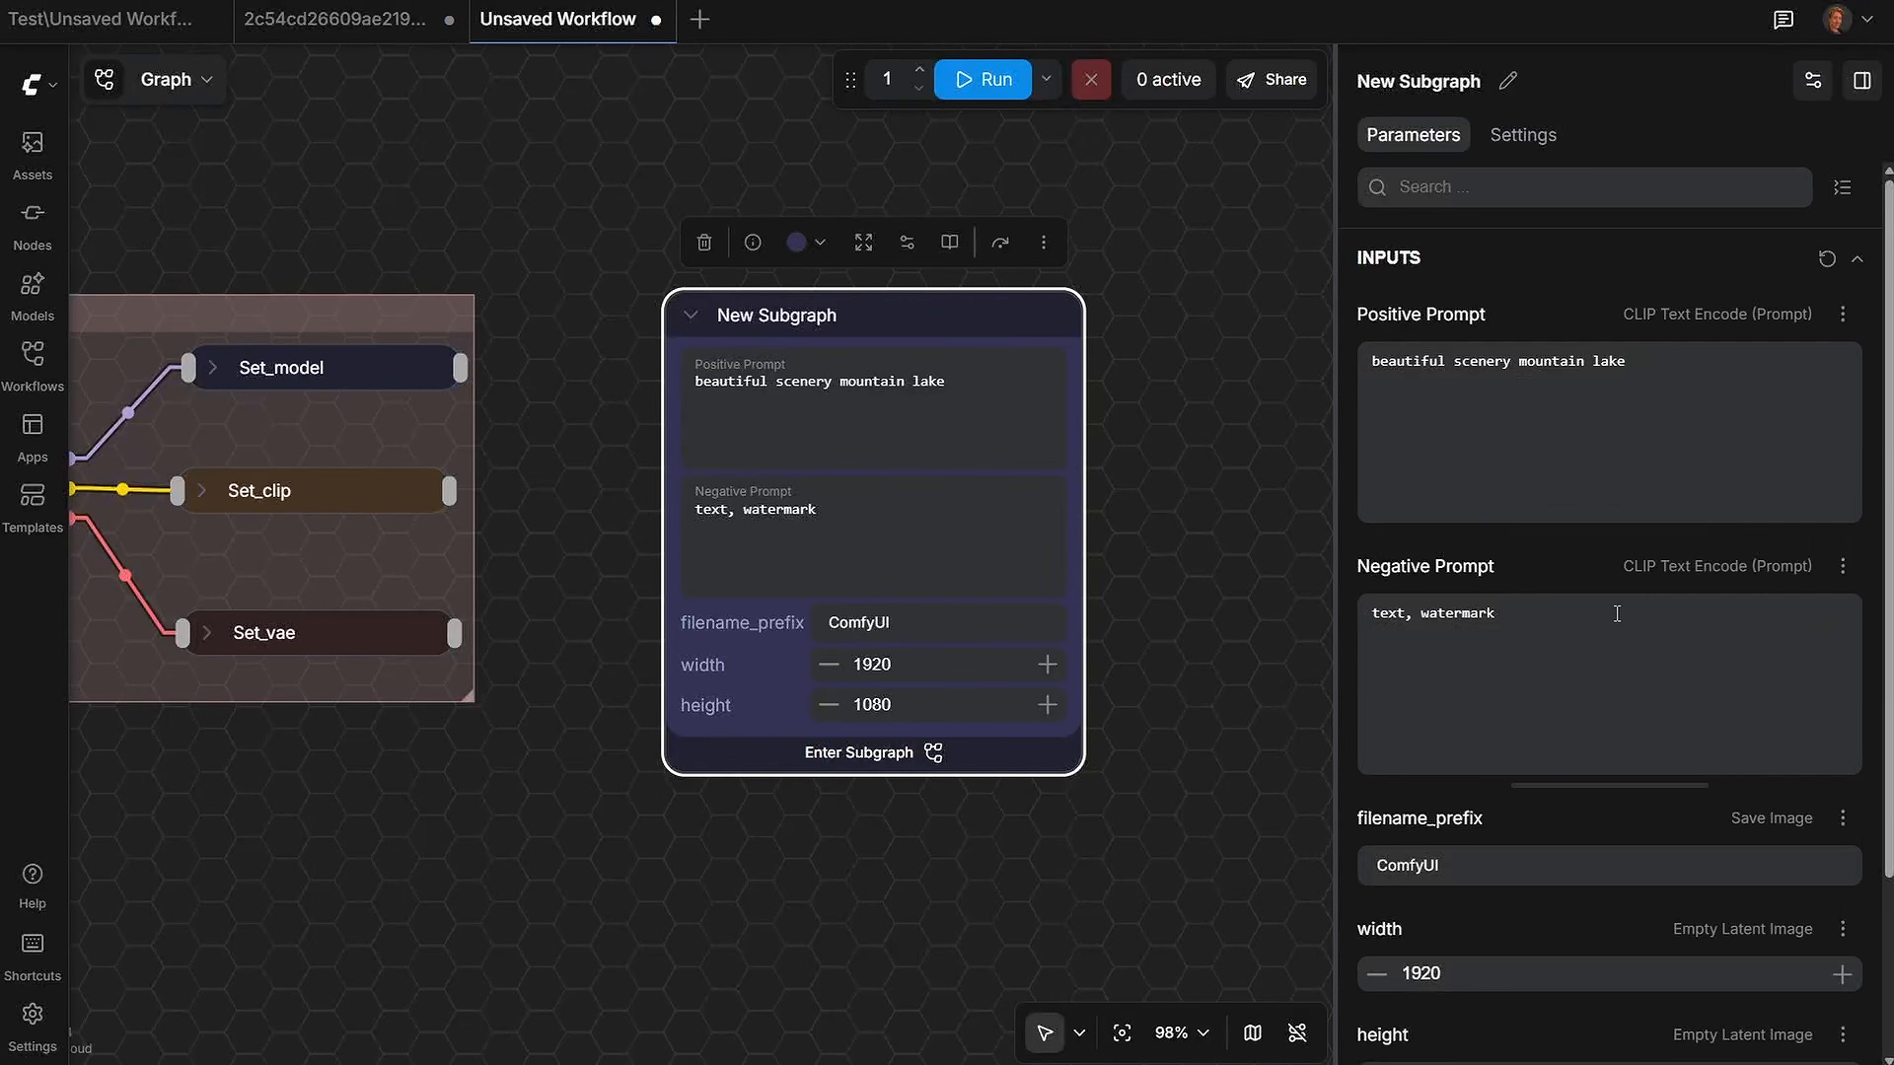
Step: Rename the subgraph's filename_prefix input to File Name
scroll(1615, 613, "down", 3)
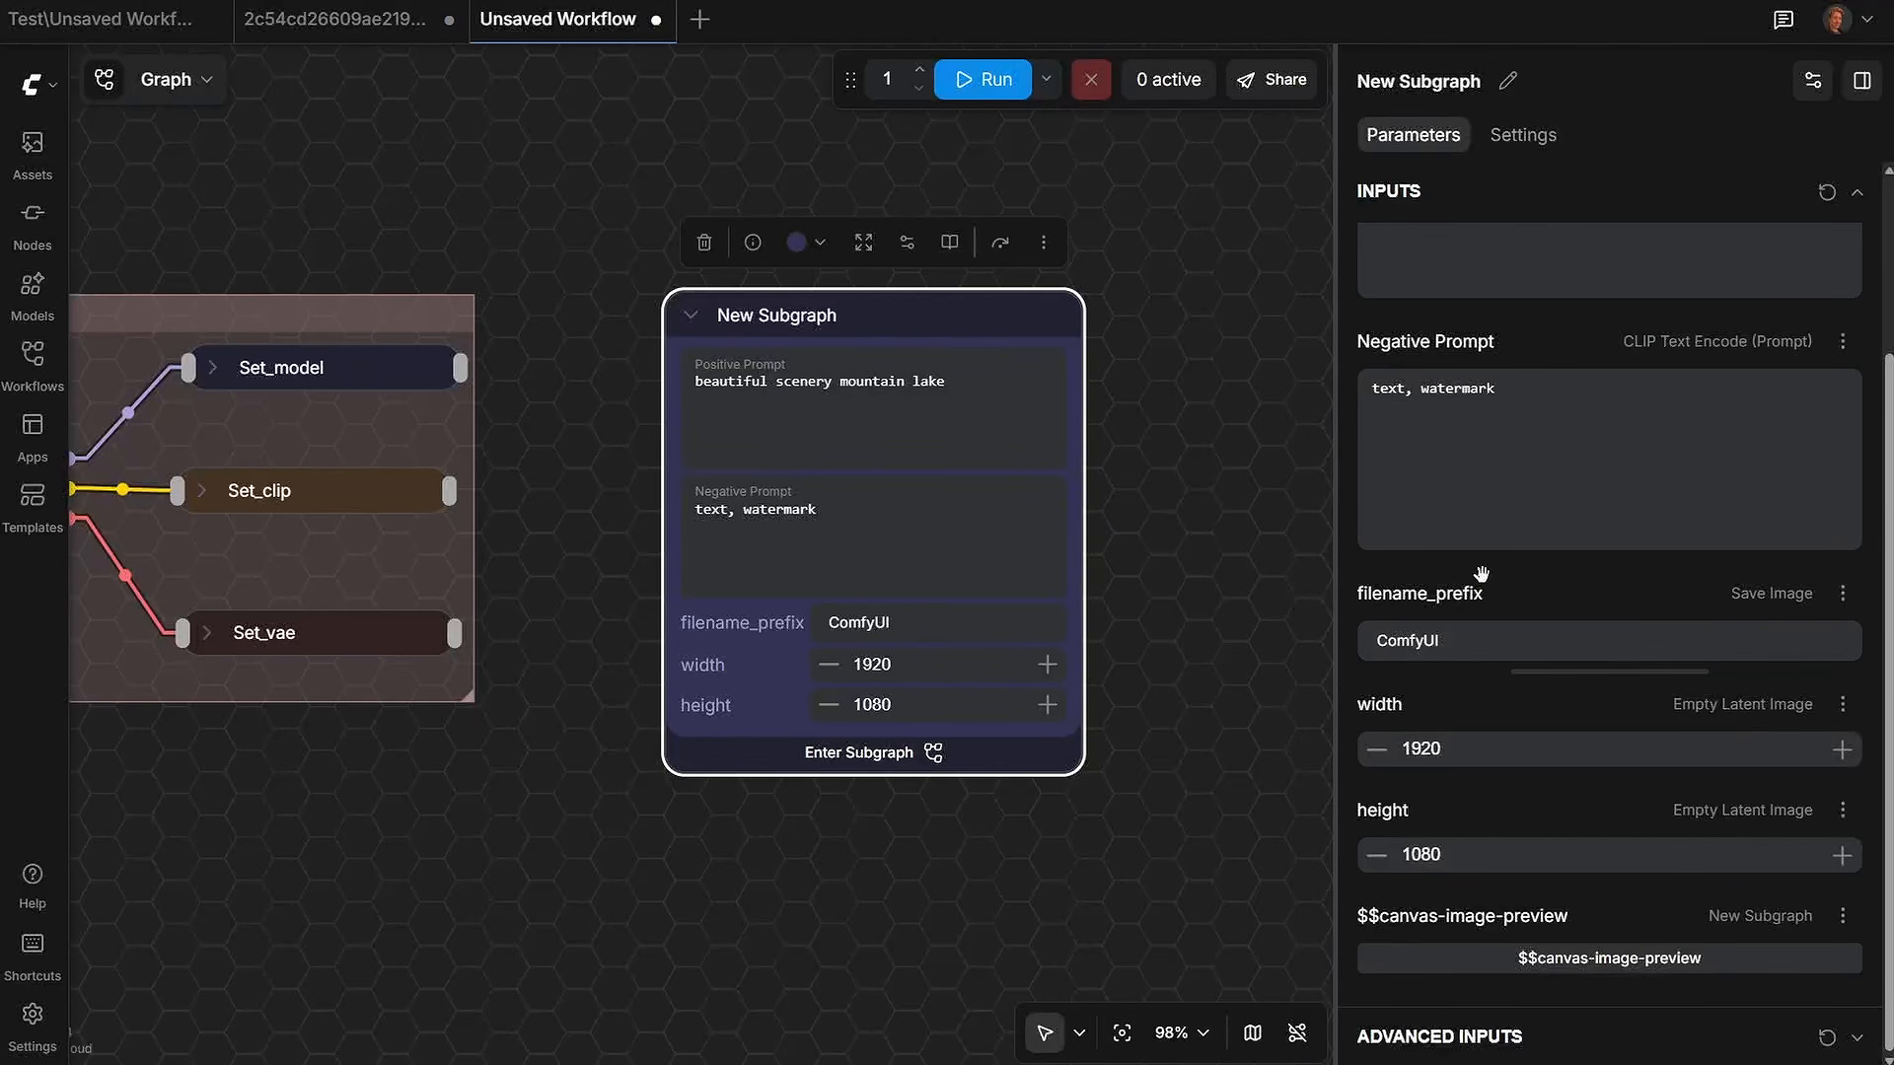
left_click(1843, 592)
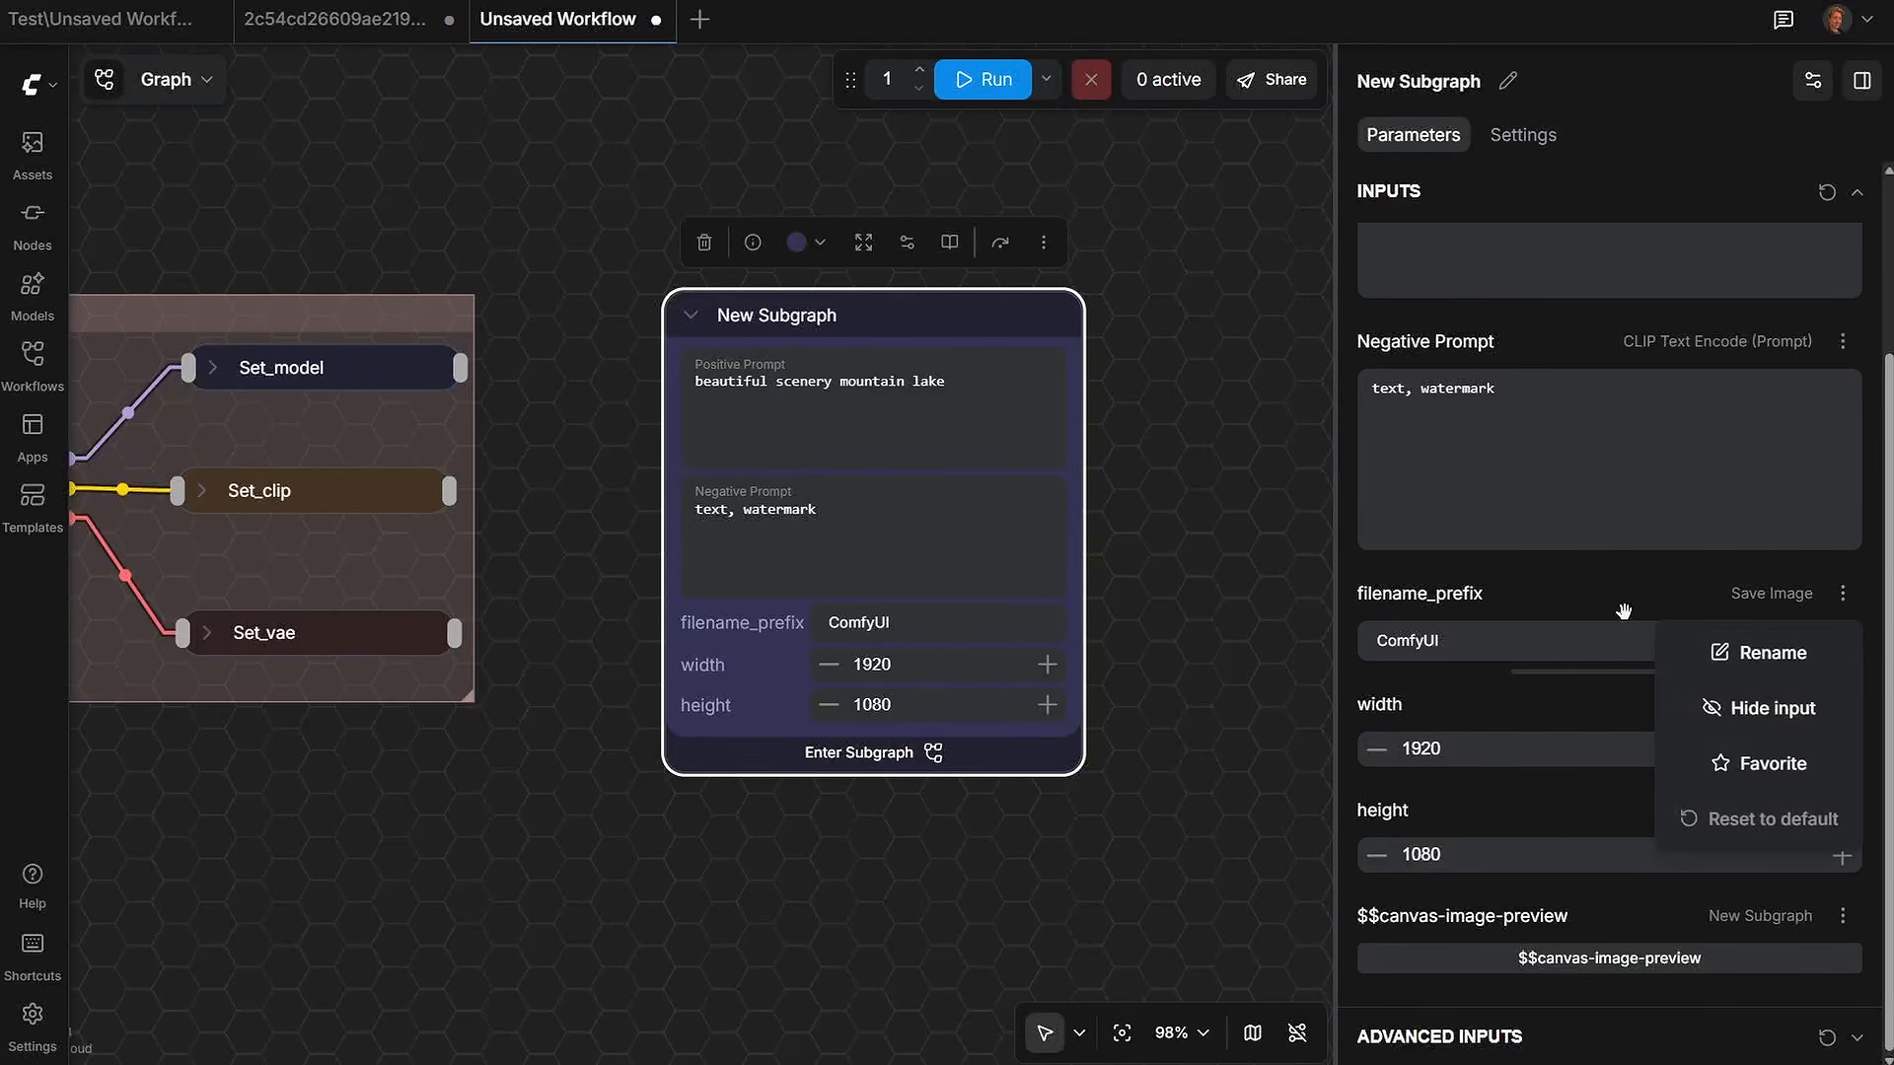
left_click(1776, 656)
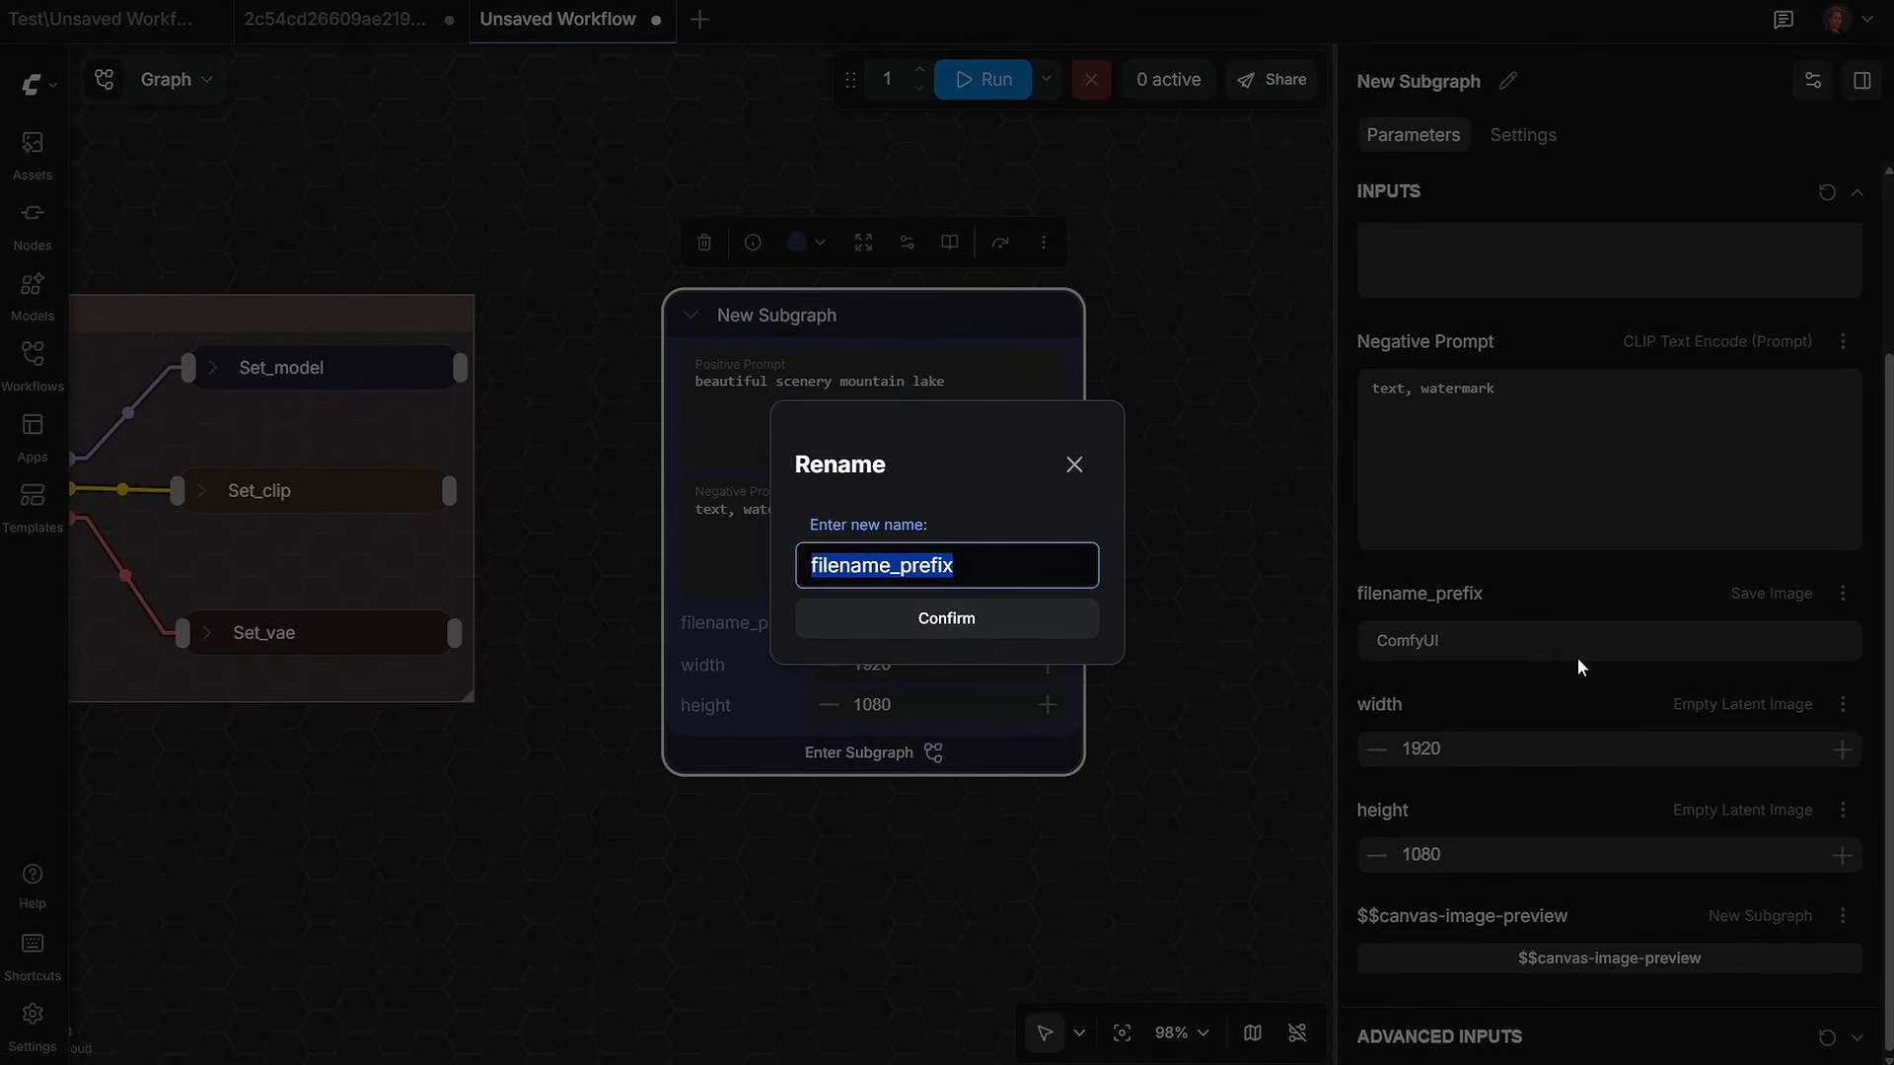
type("File Name")
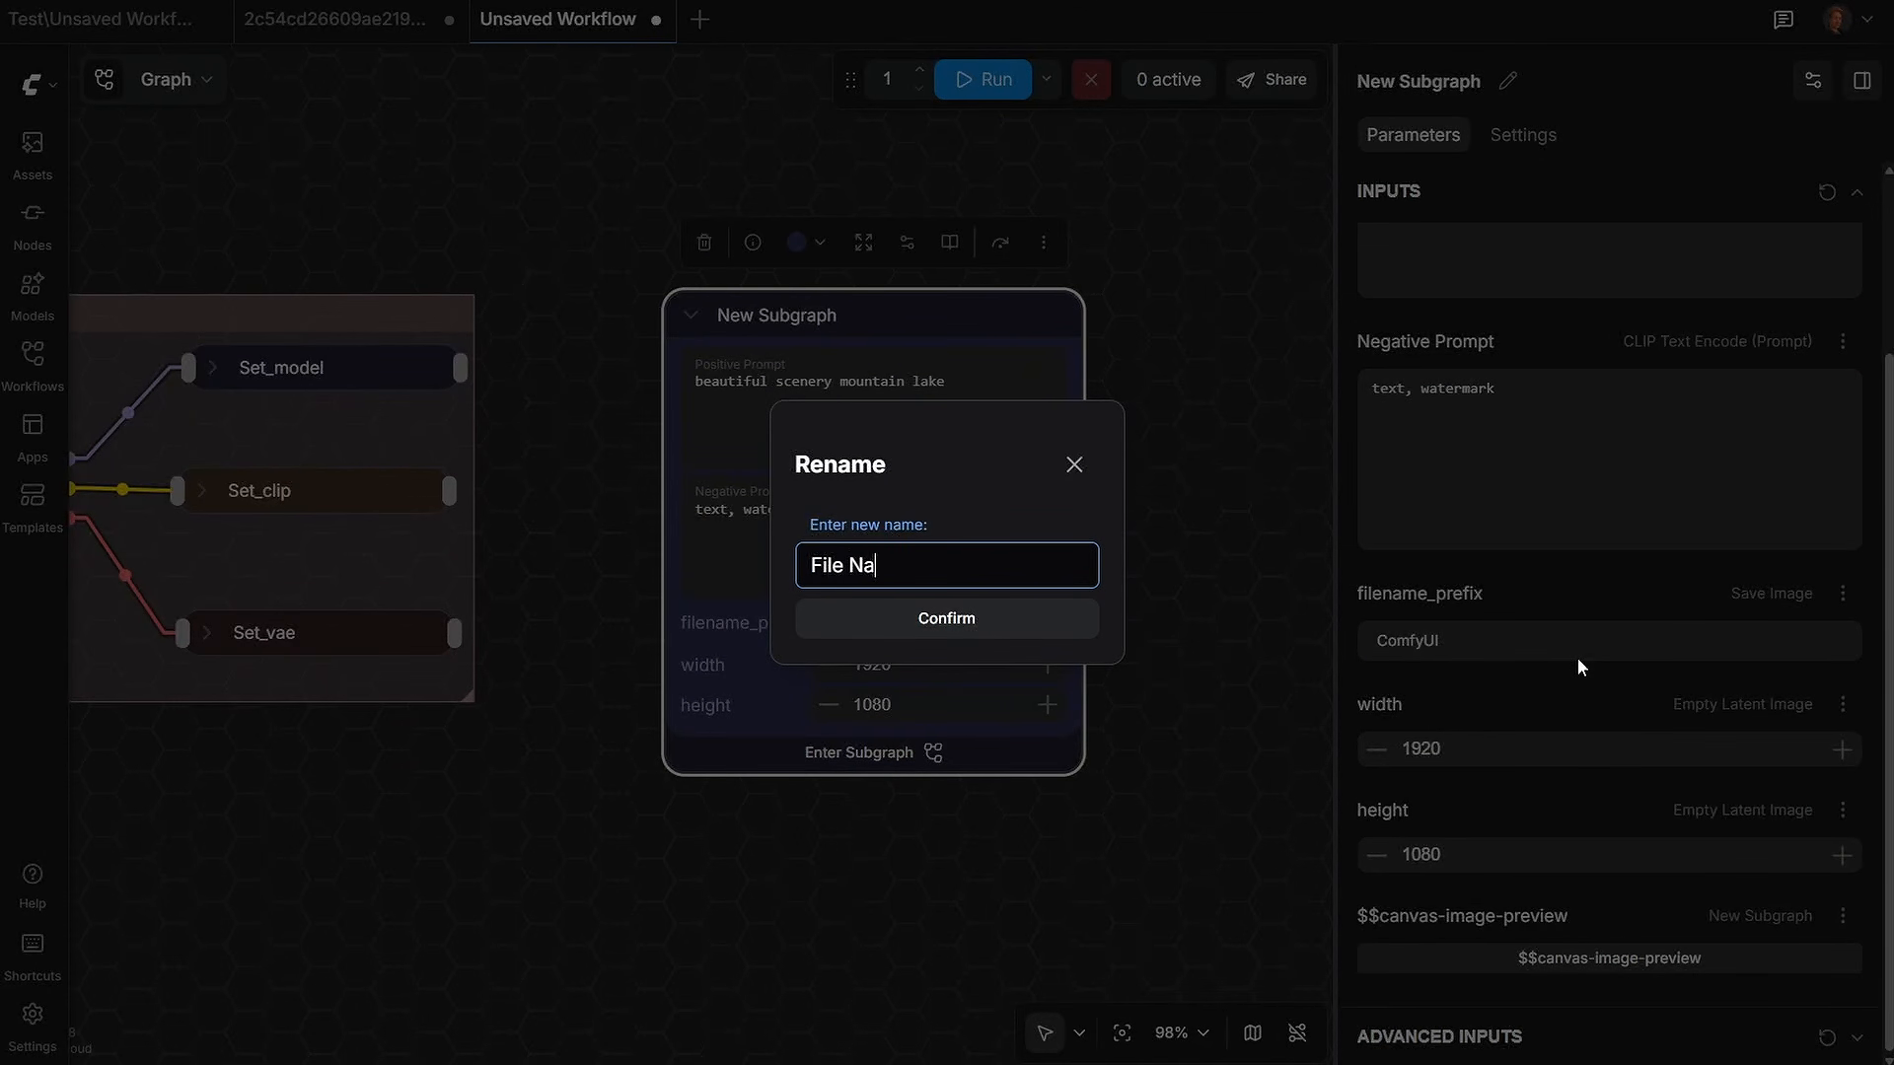
left_click(904, 622)
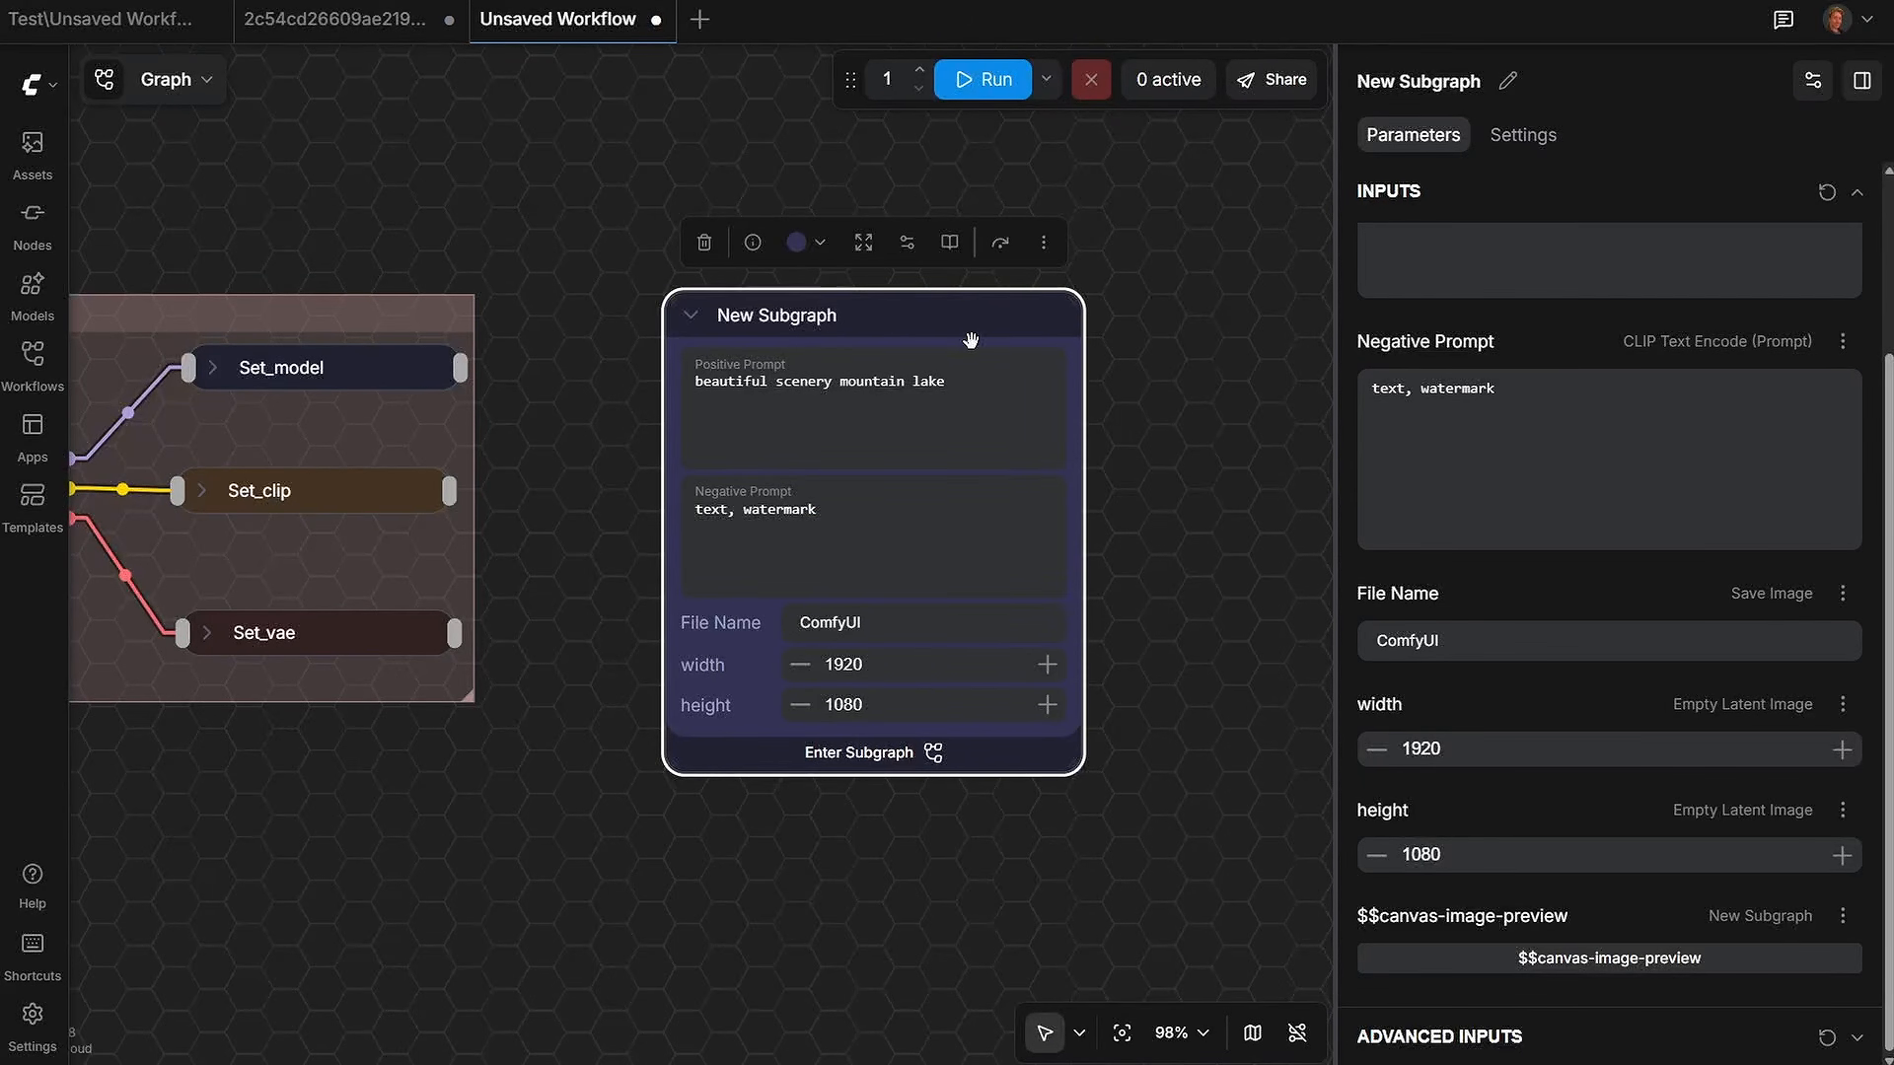
Step: Try the Bypass and Mute node states on the New Subgraph node and leave it on Bypass
left_click(1522, 134)
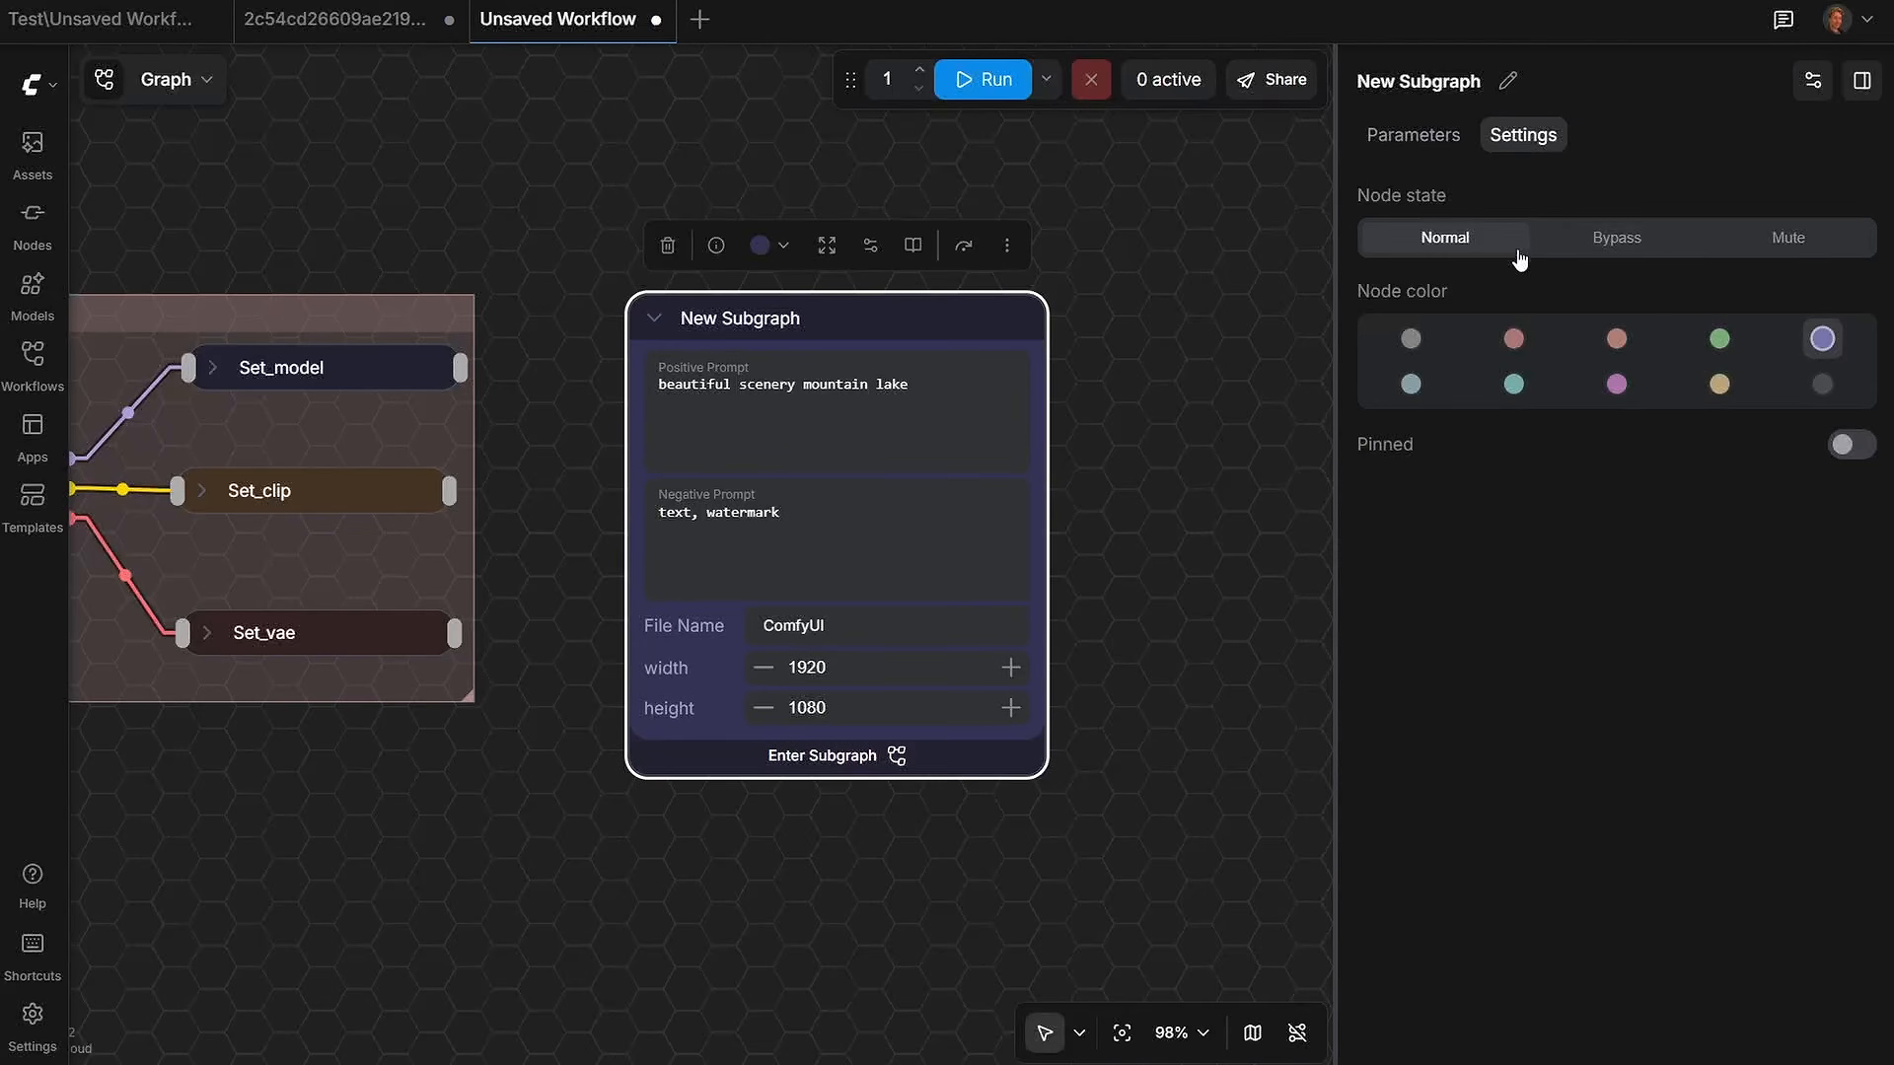
left_click(1652, 247)
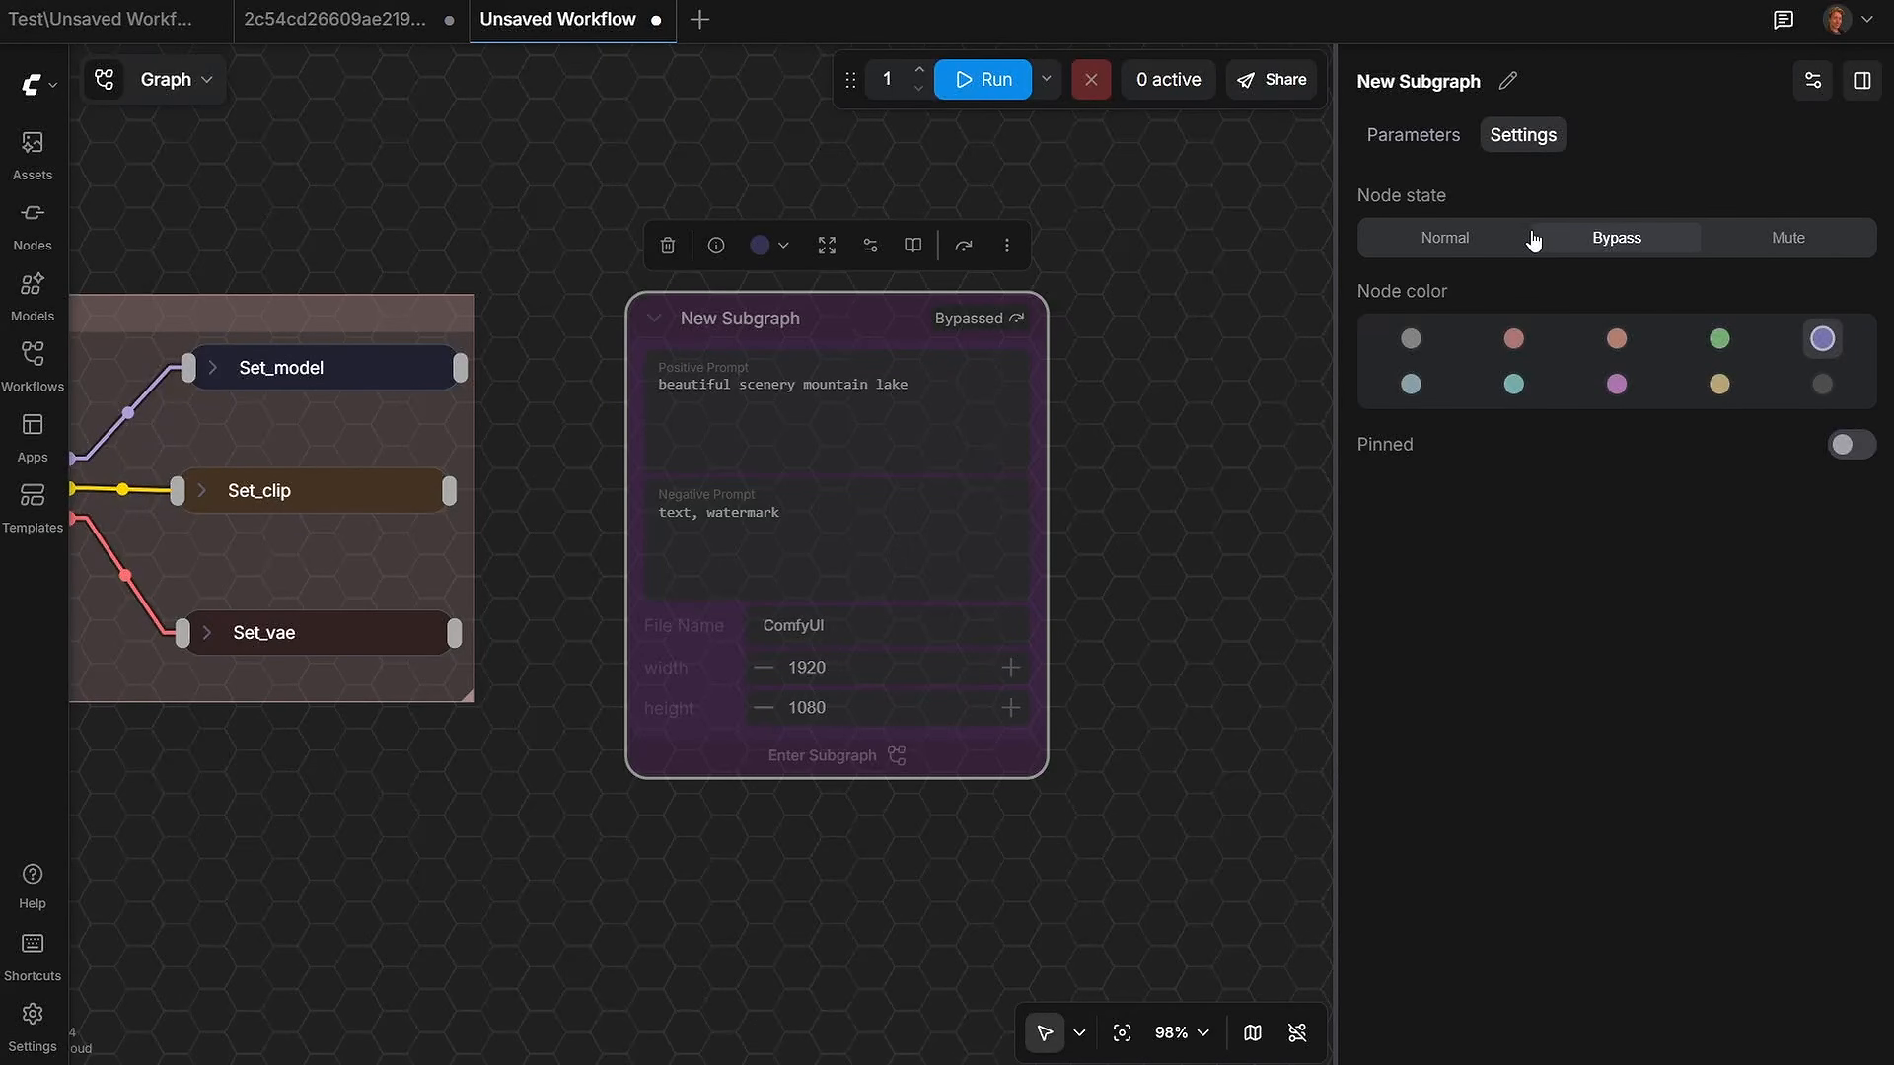
left_click(1787, 246)
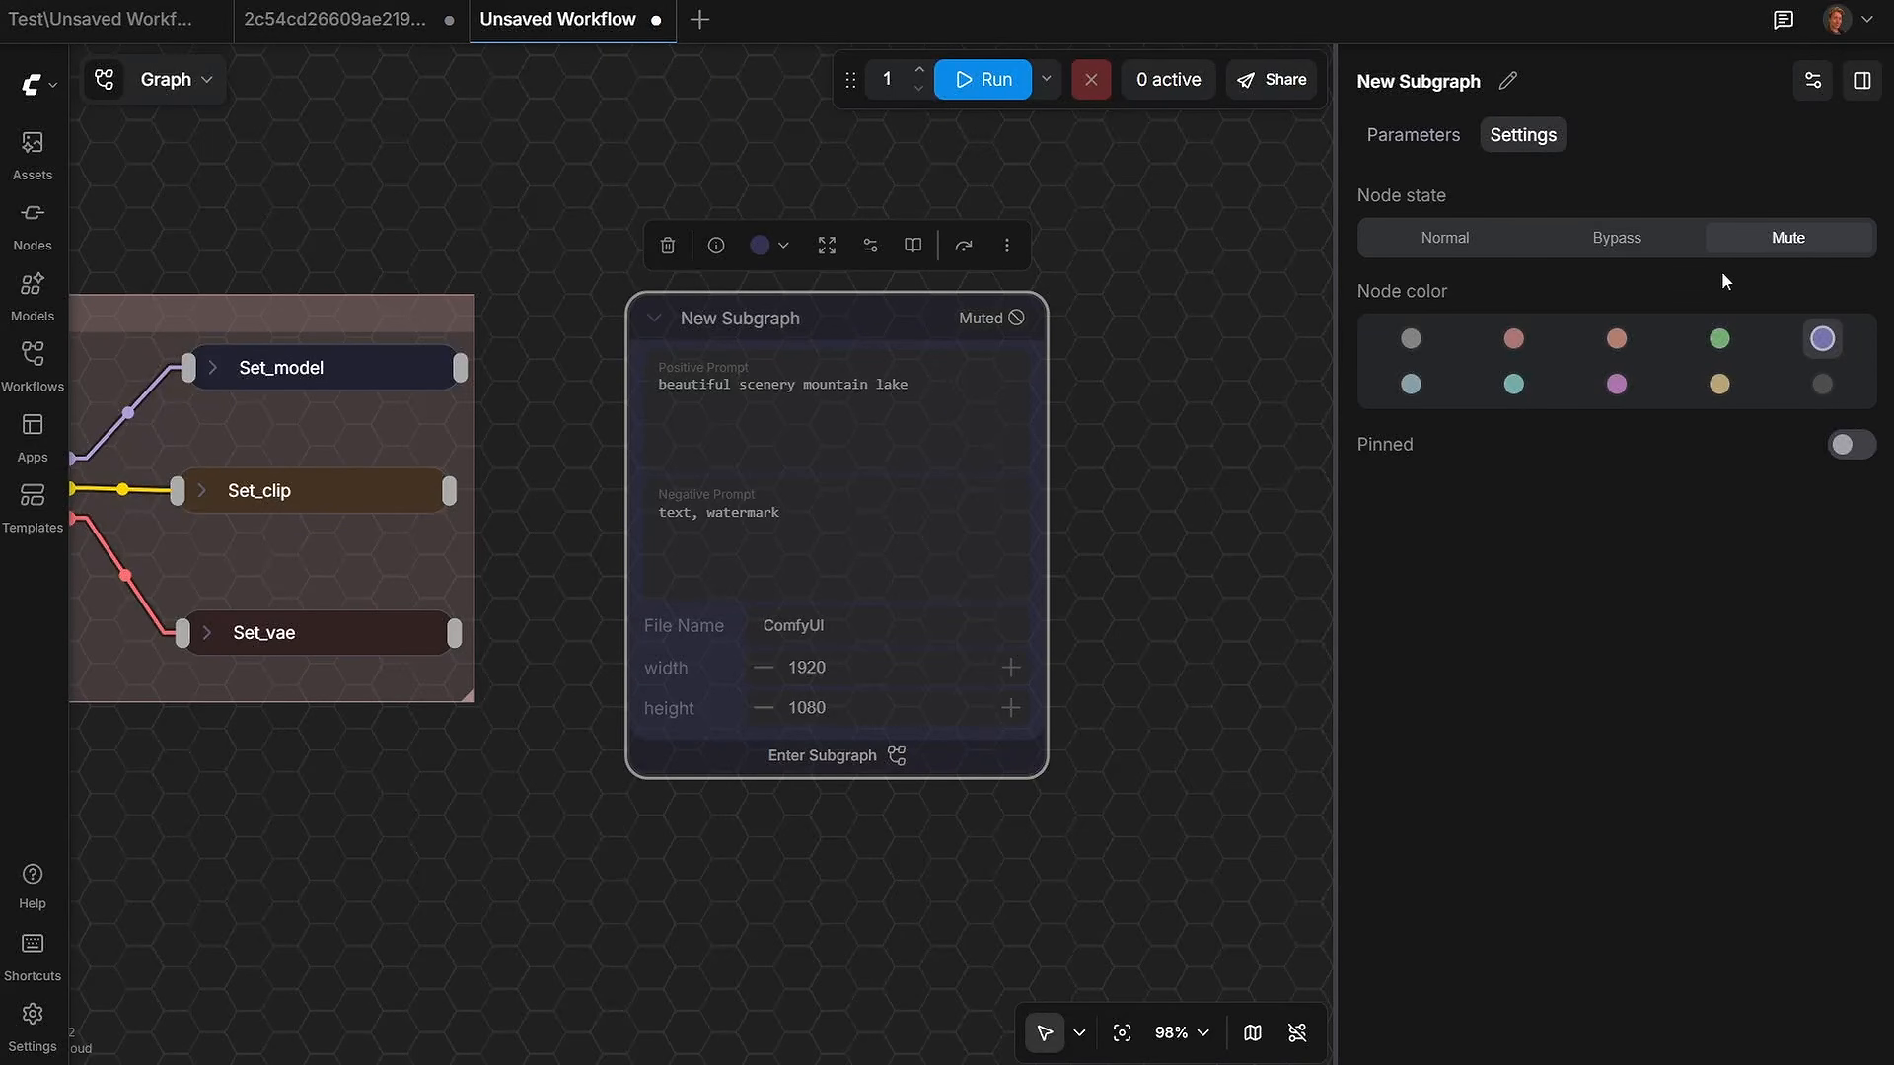
left_click(1628, 247)
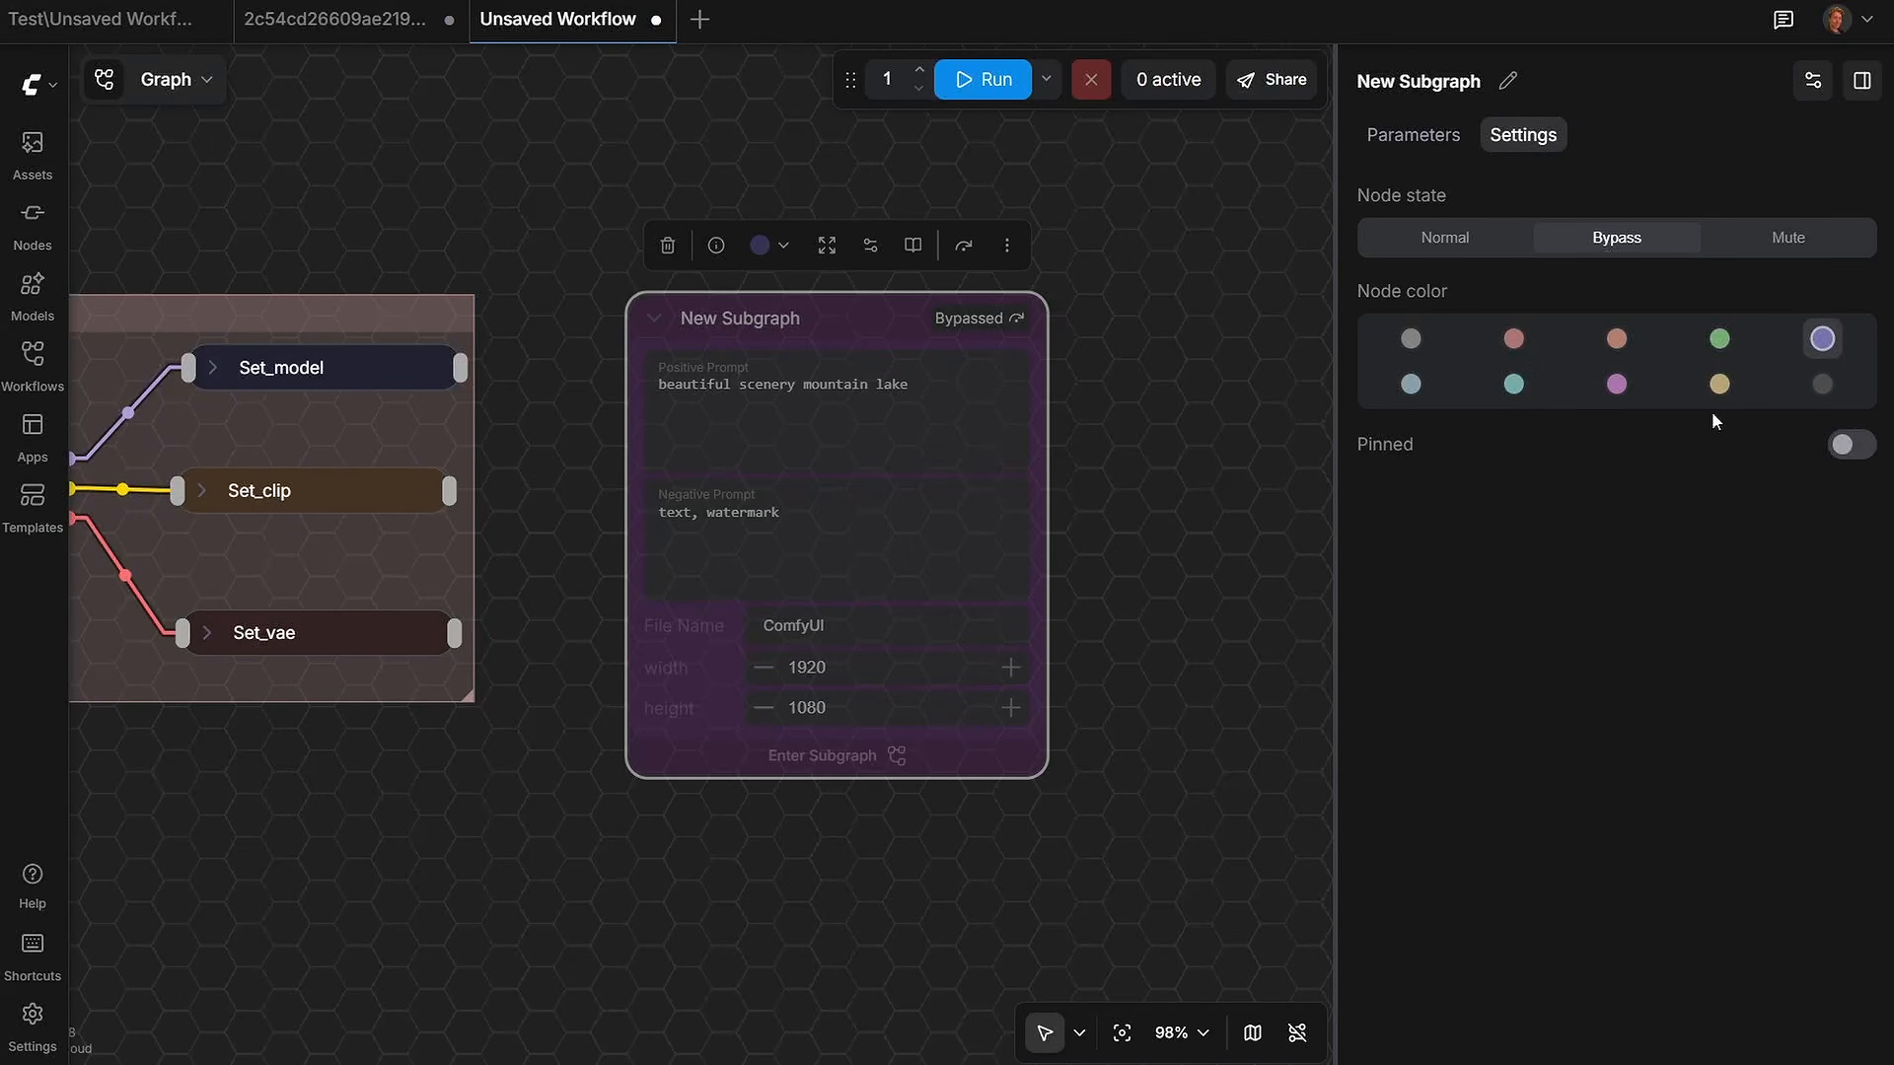
Step: Pin the New Subgraph node and unpin it again, and move it slightly closer to the MODEL group
left_click(1850, 444)
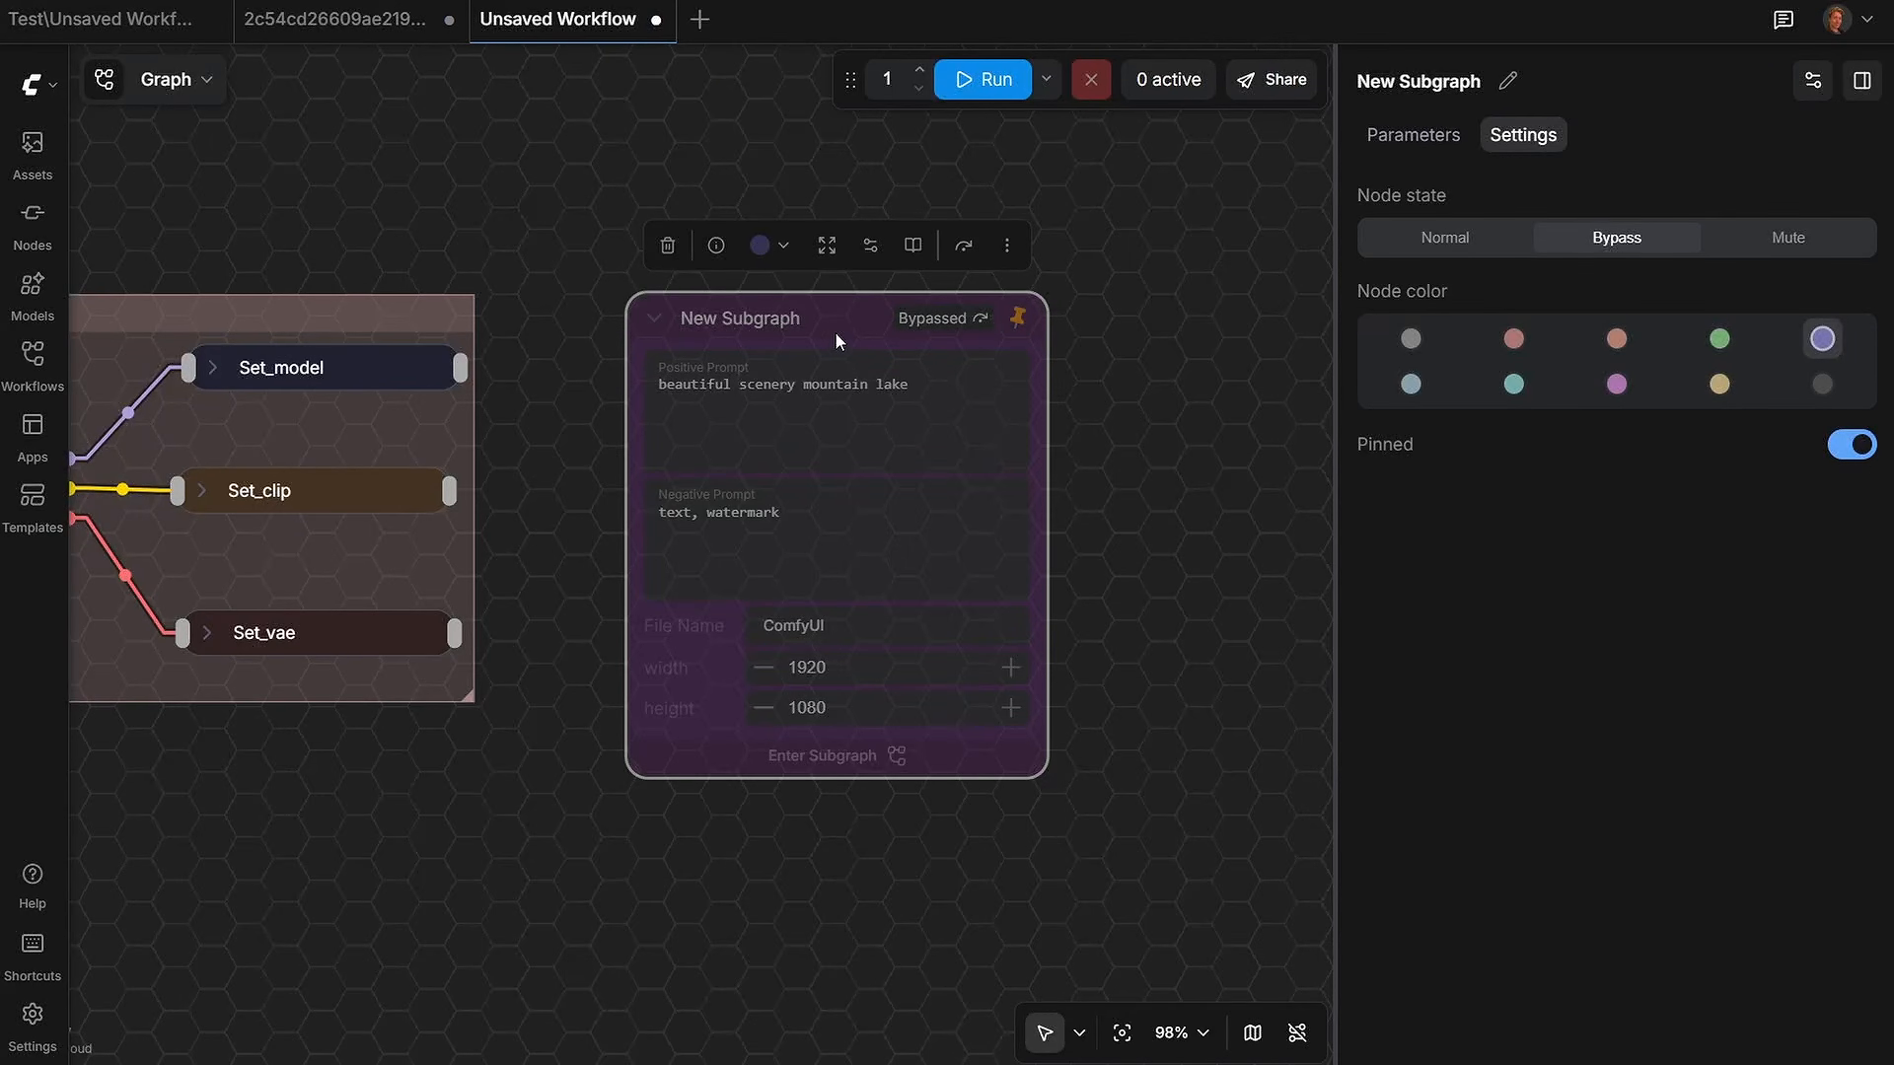
left_click(1842, 444)
mouse_move(829, 303)
left_mouse_down()
mouse_move(859, 308)
mouse_move(807, 301)
left_mouse_up()
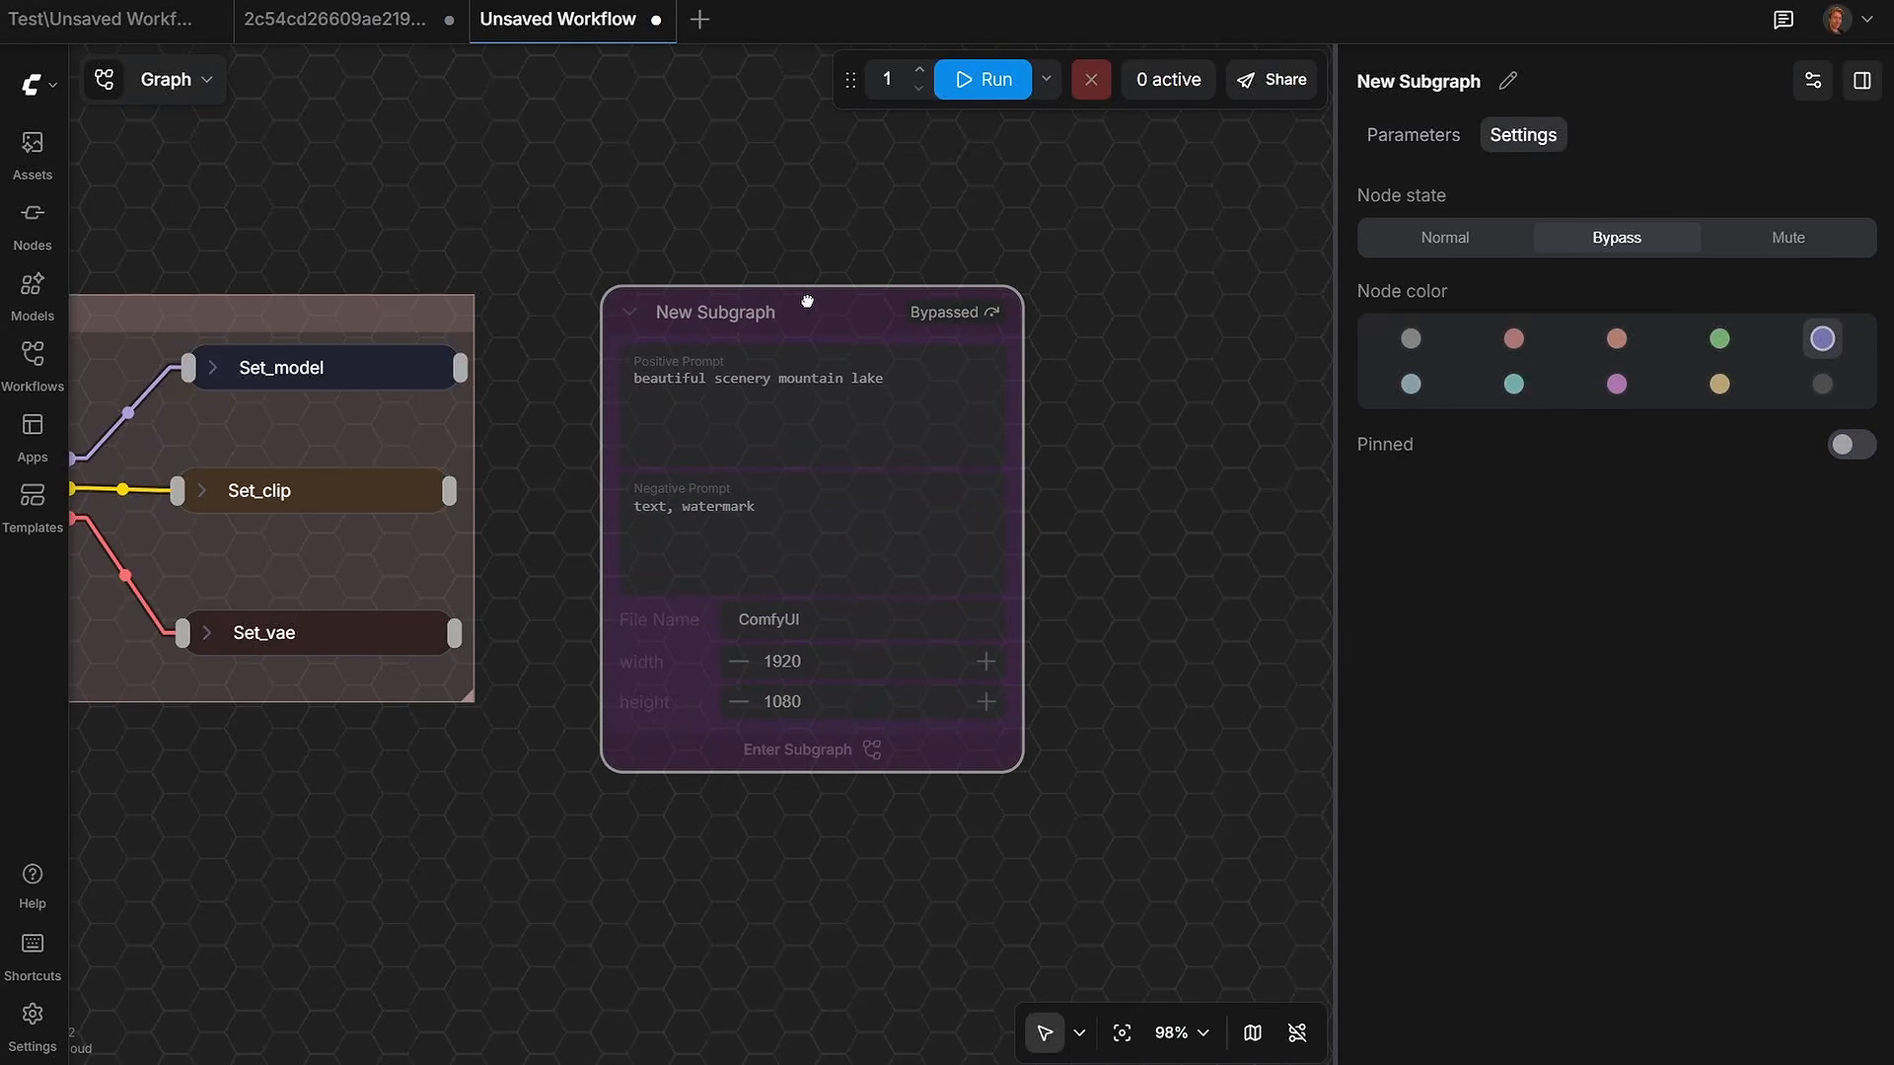
Step: Examine the workflow's global settings and the New Subgraph node's own settings and parameters
left_click(1181, 472)
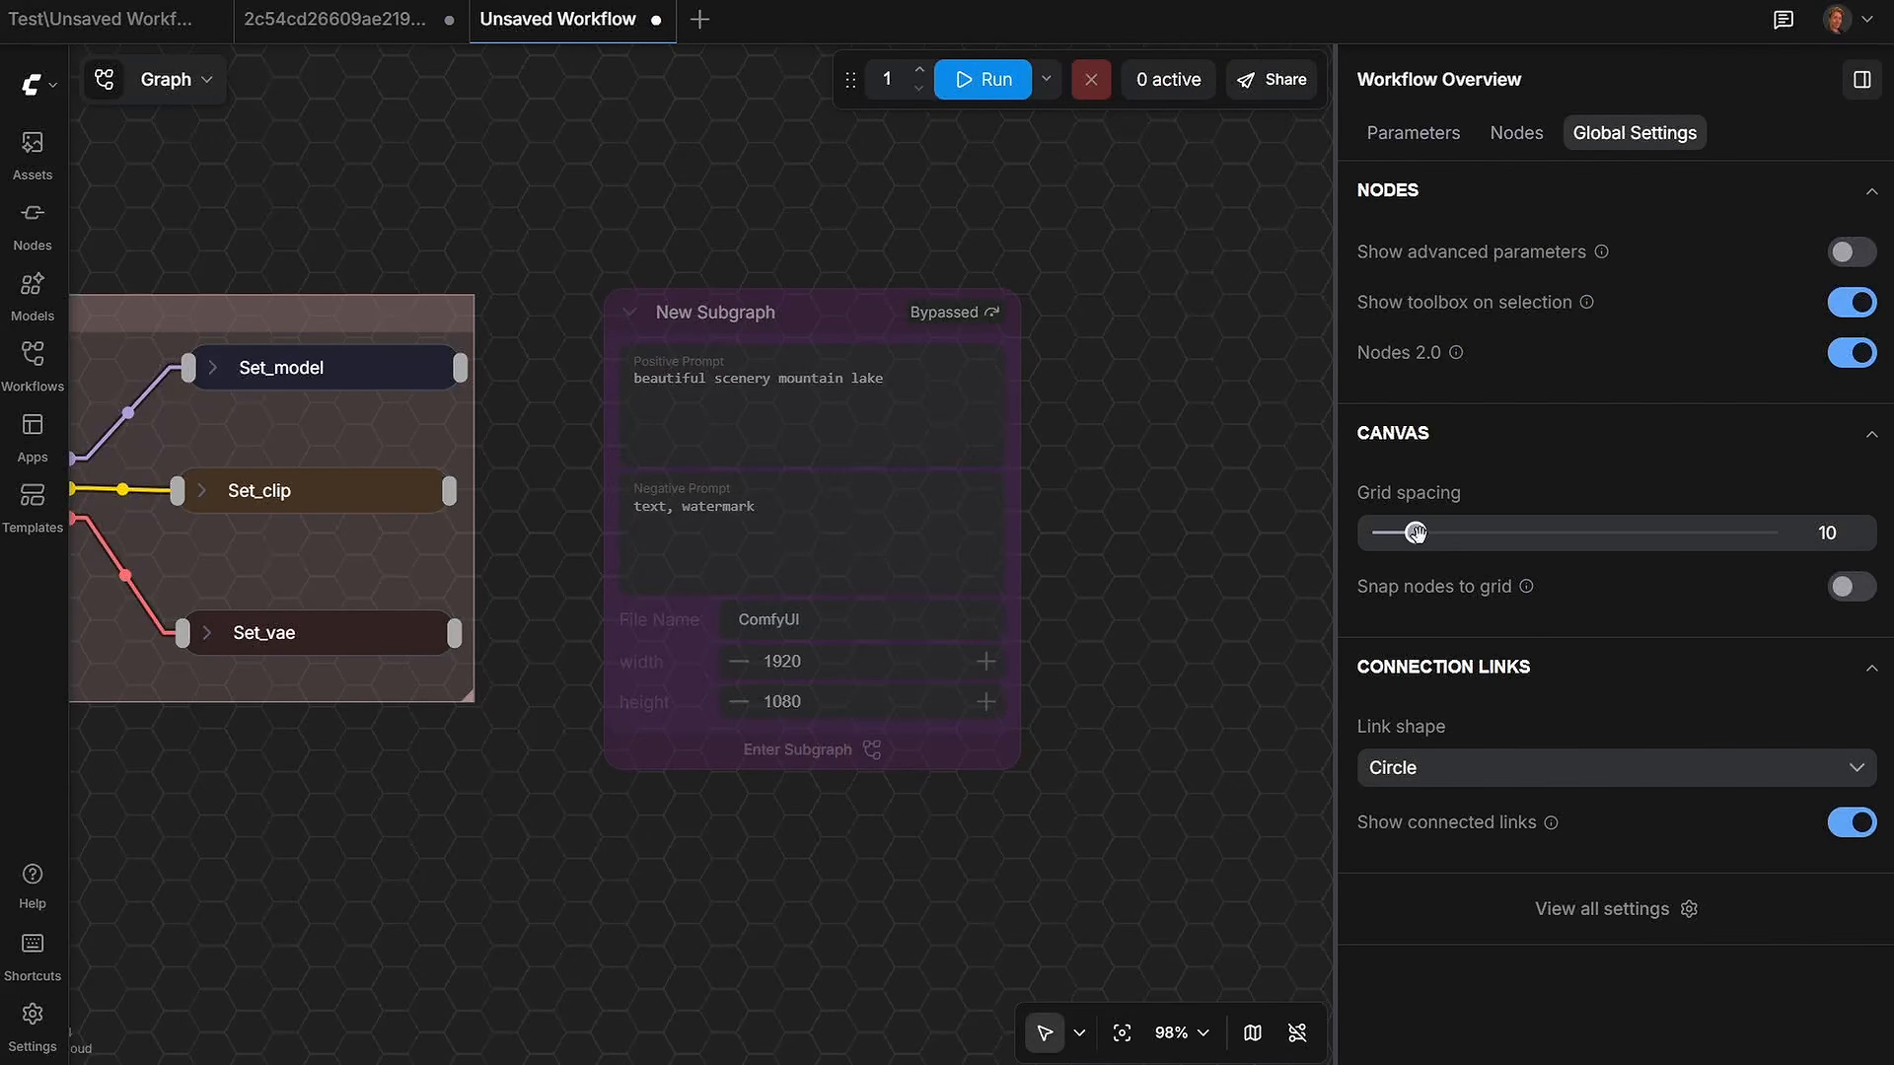
left_click(833, 320)
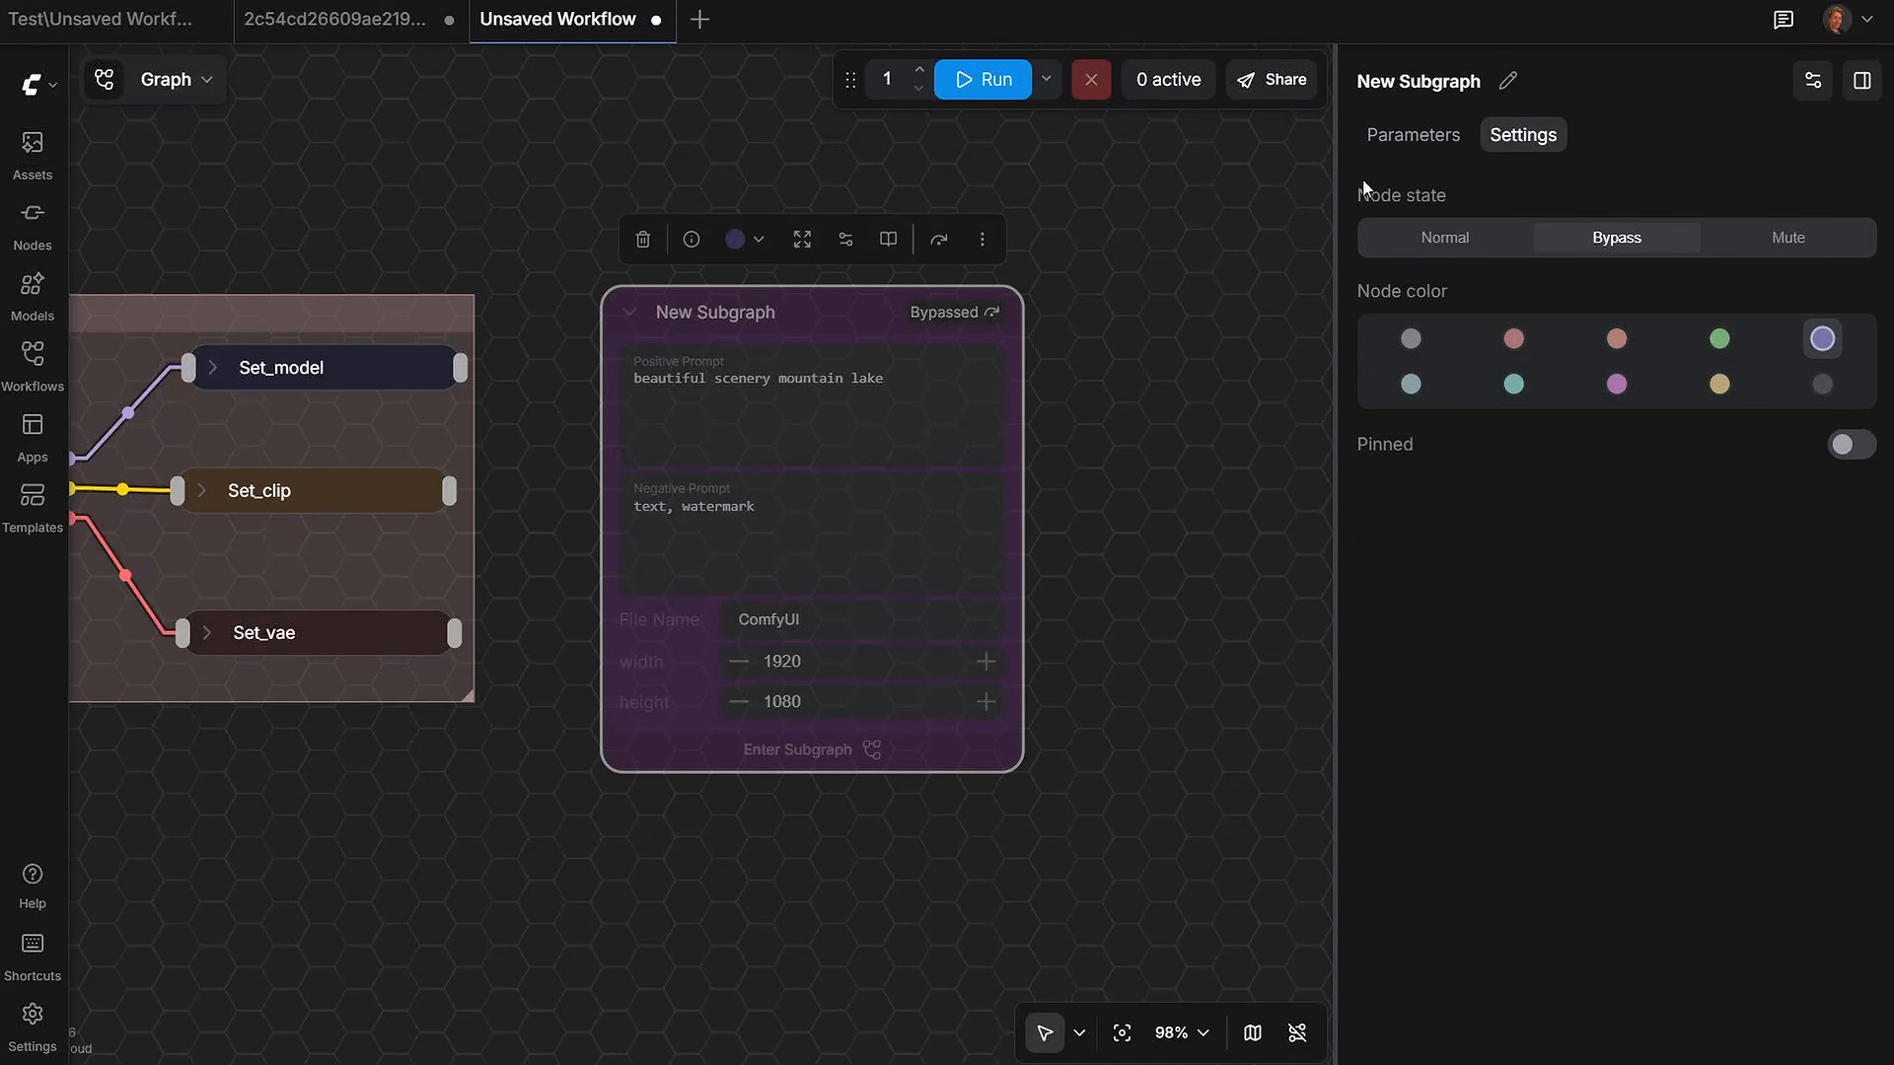
left_click(1862, 82)
left_click(1460, 387)
left_click(784, 320)
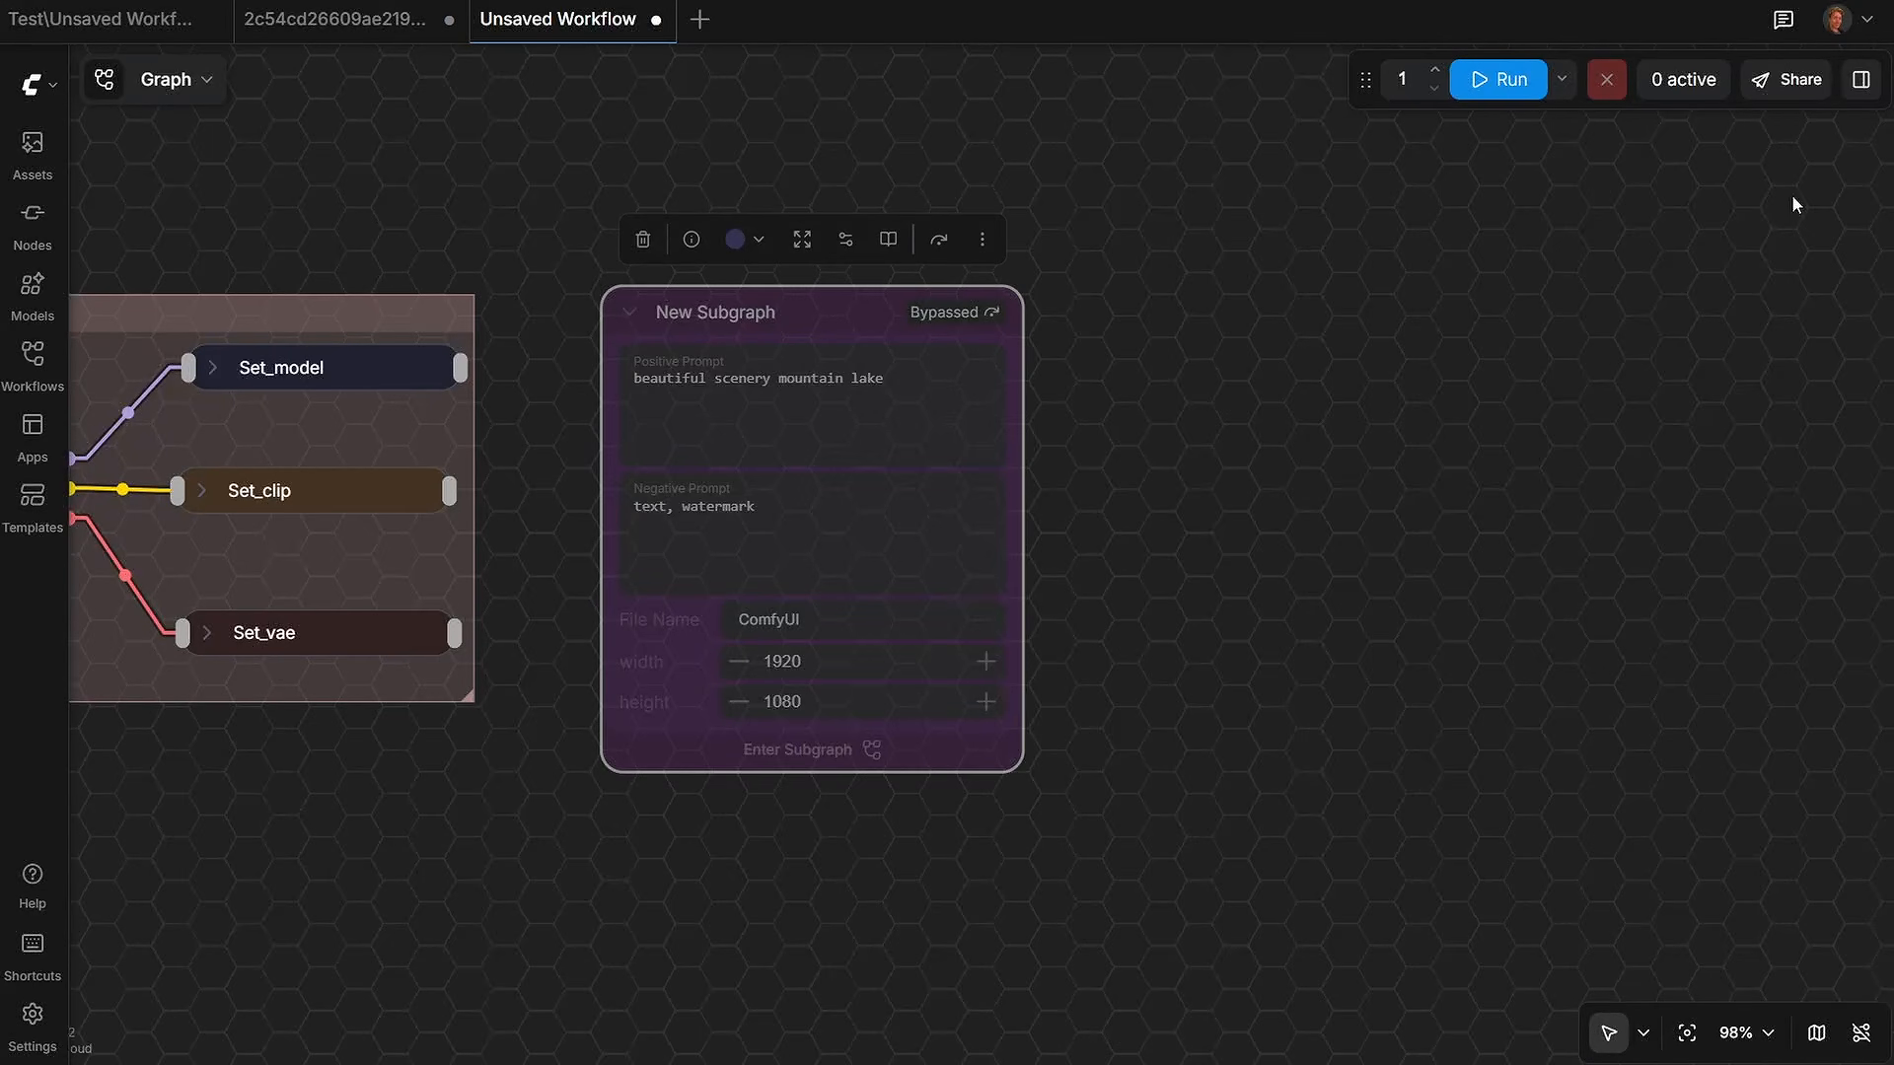
left_click(1864, 86)
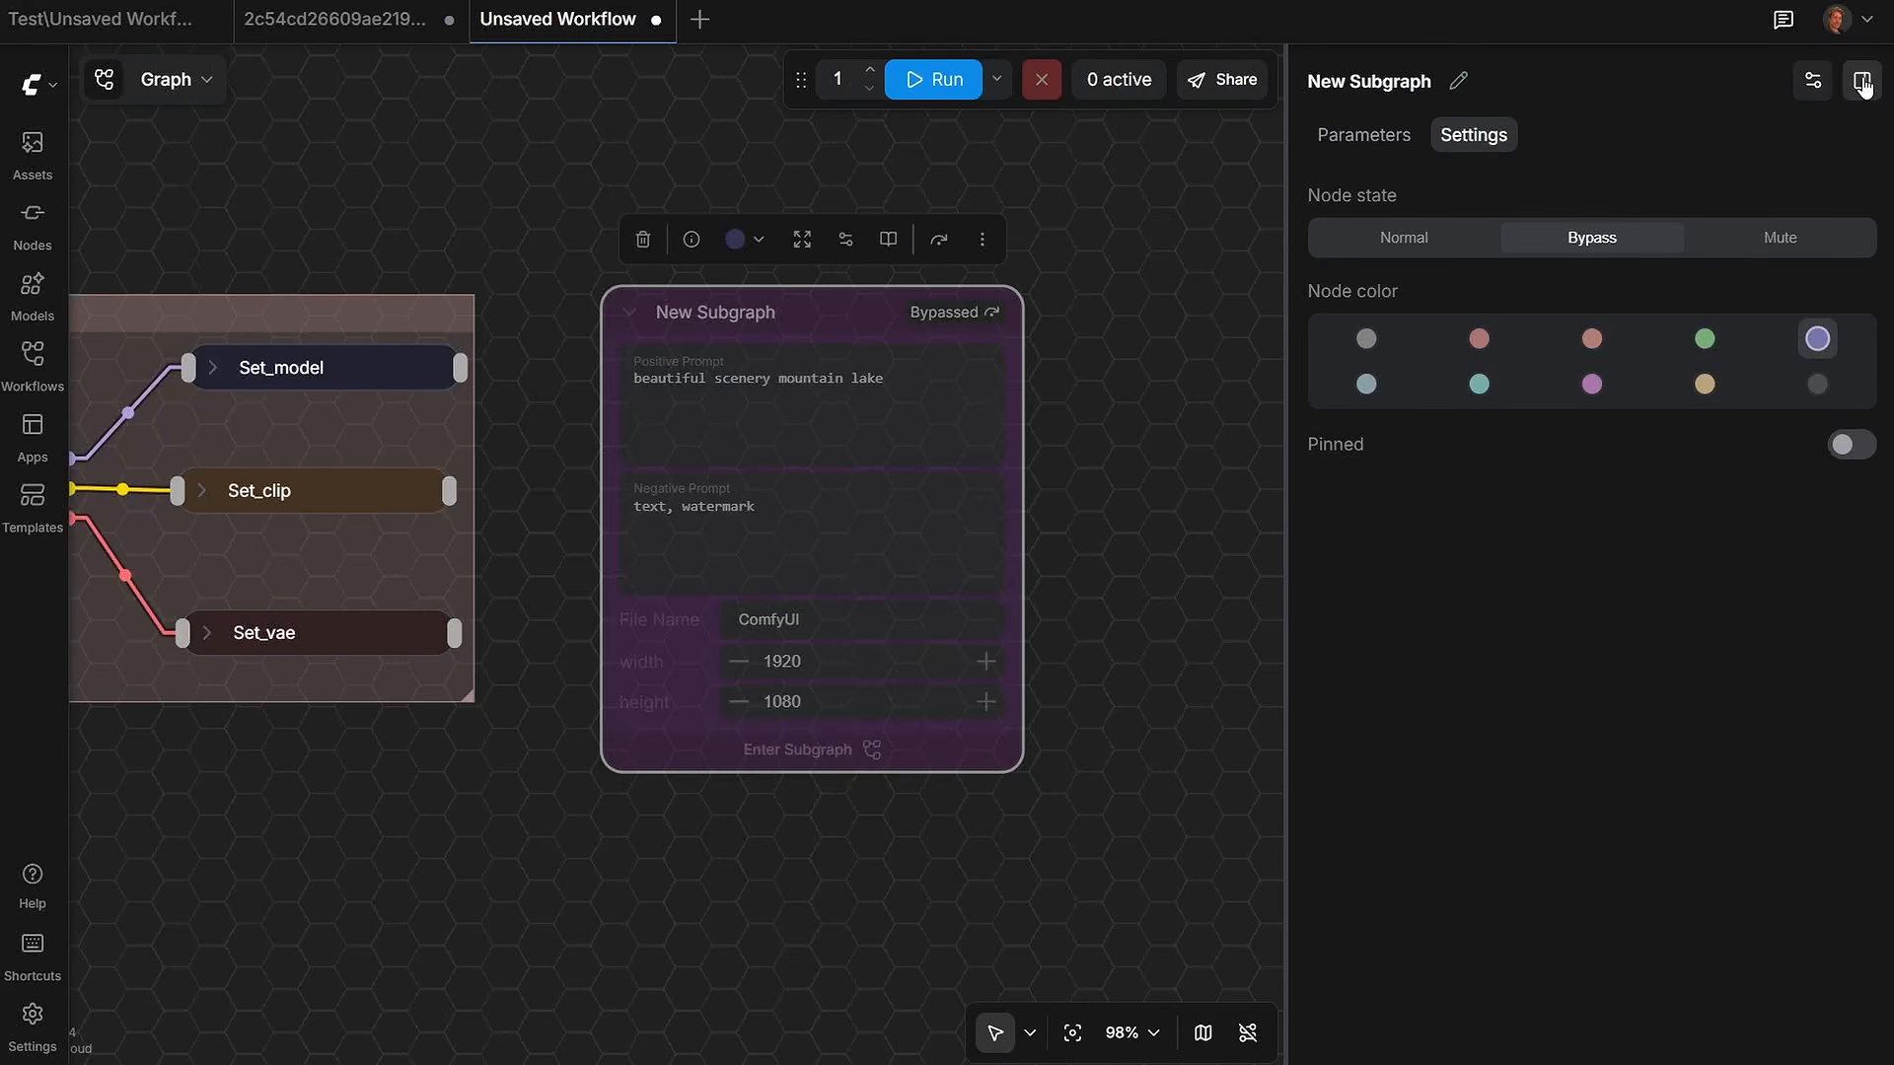
left_click(1204, 385)
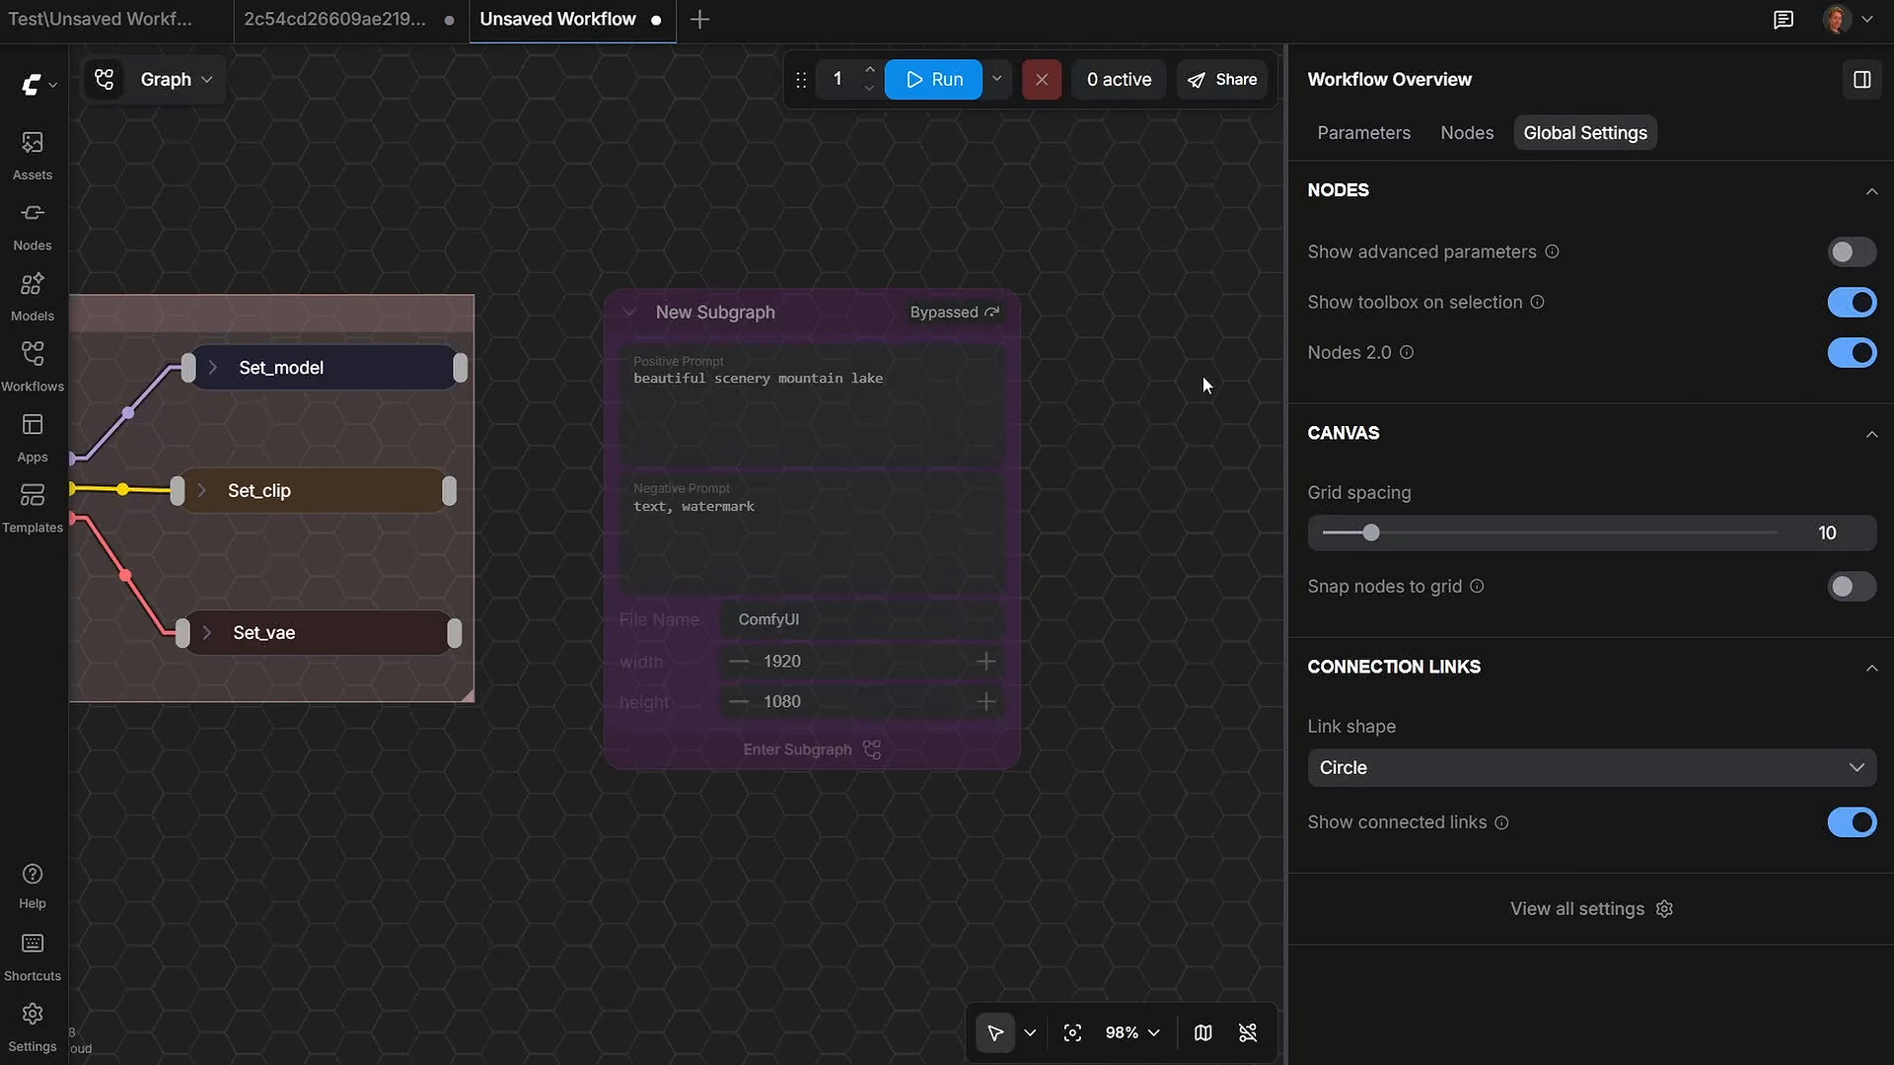
left_click(791, 313)
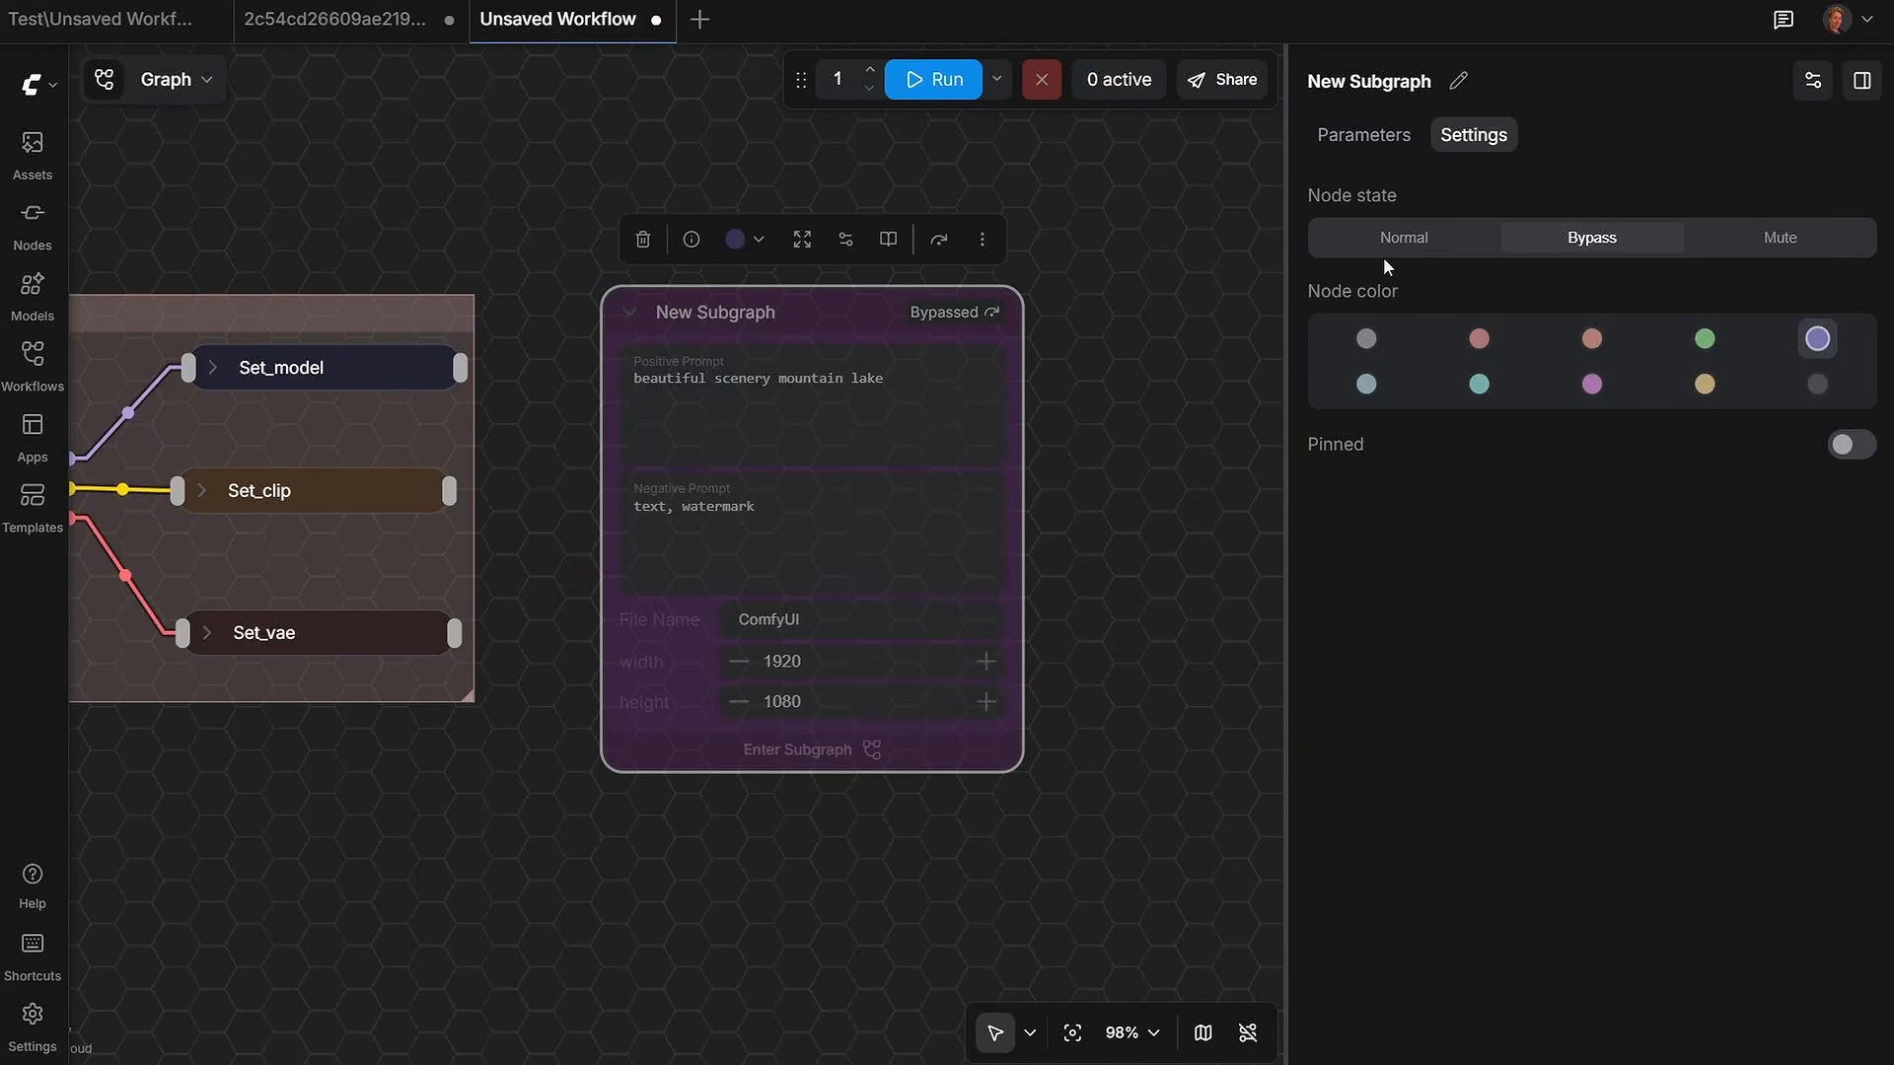
left_click(1395, 135)
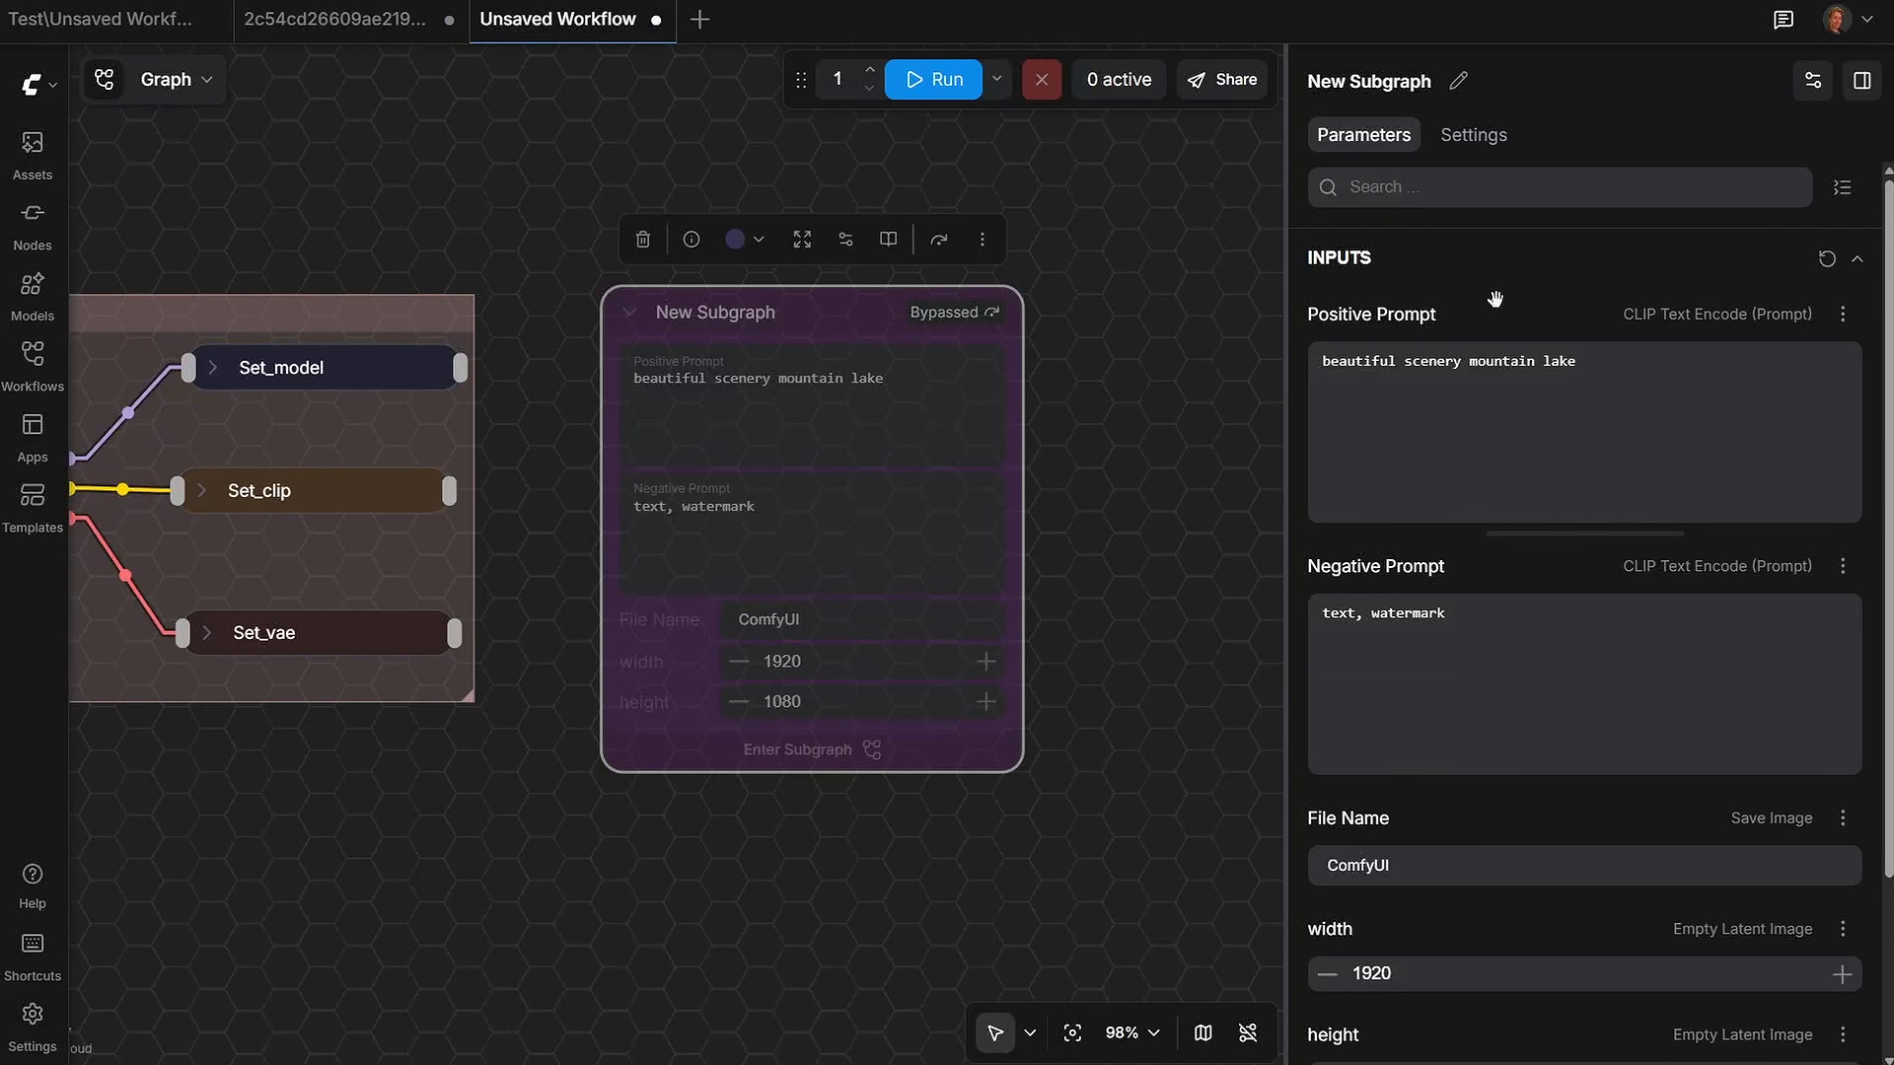
Step: Look through the Workflow Overview's list of nodes and its global settings
left_click(1149, 358)
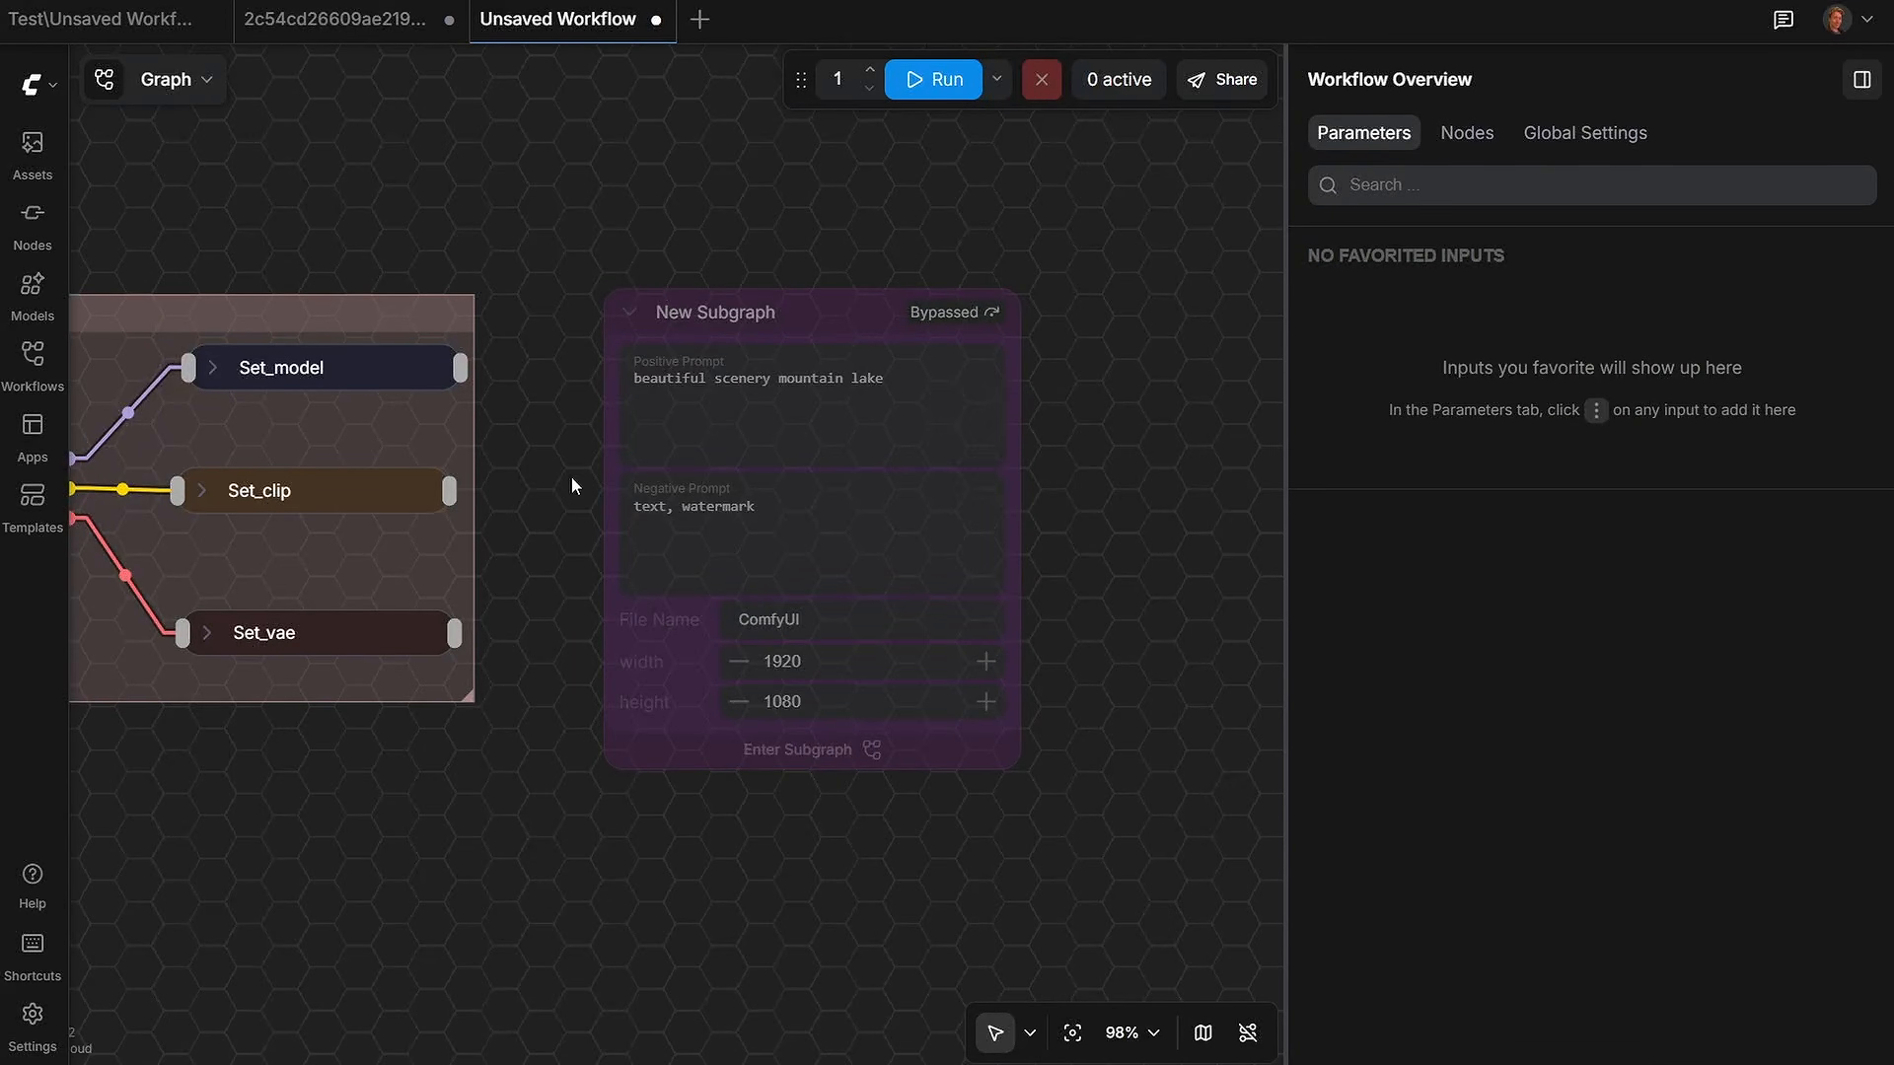
left_click(1576, 135)
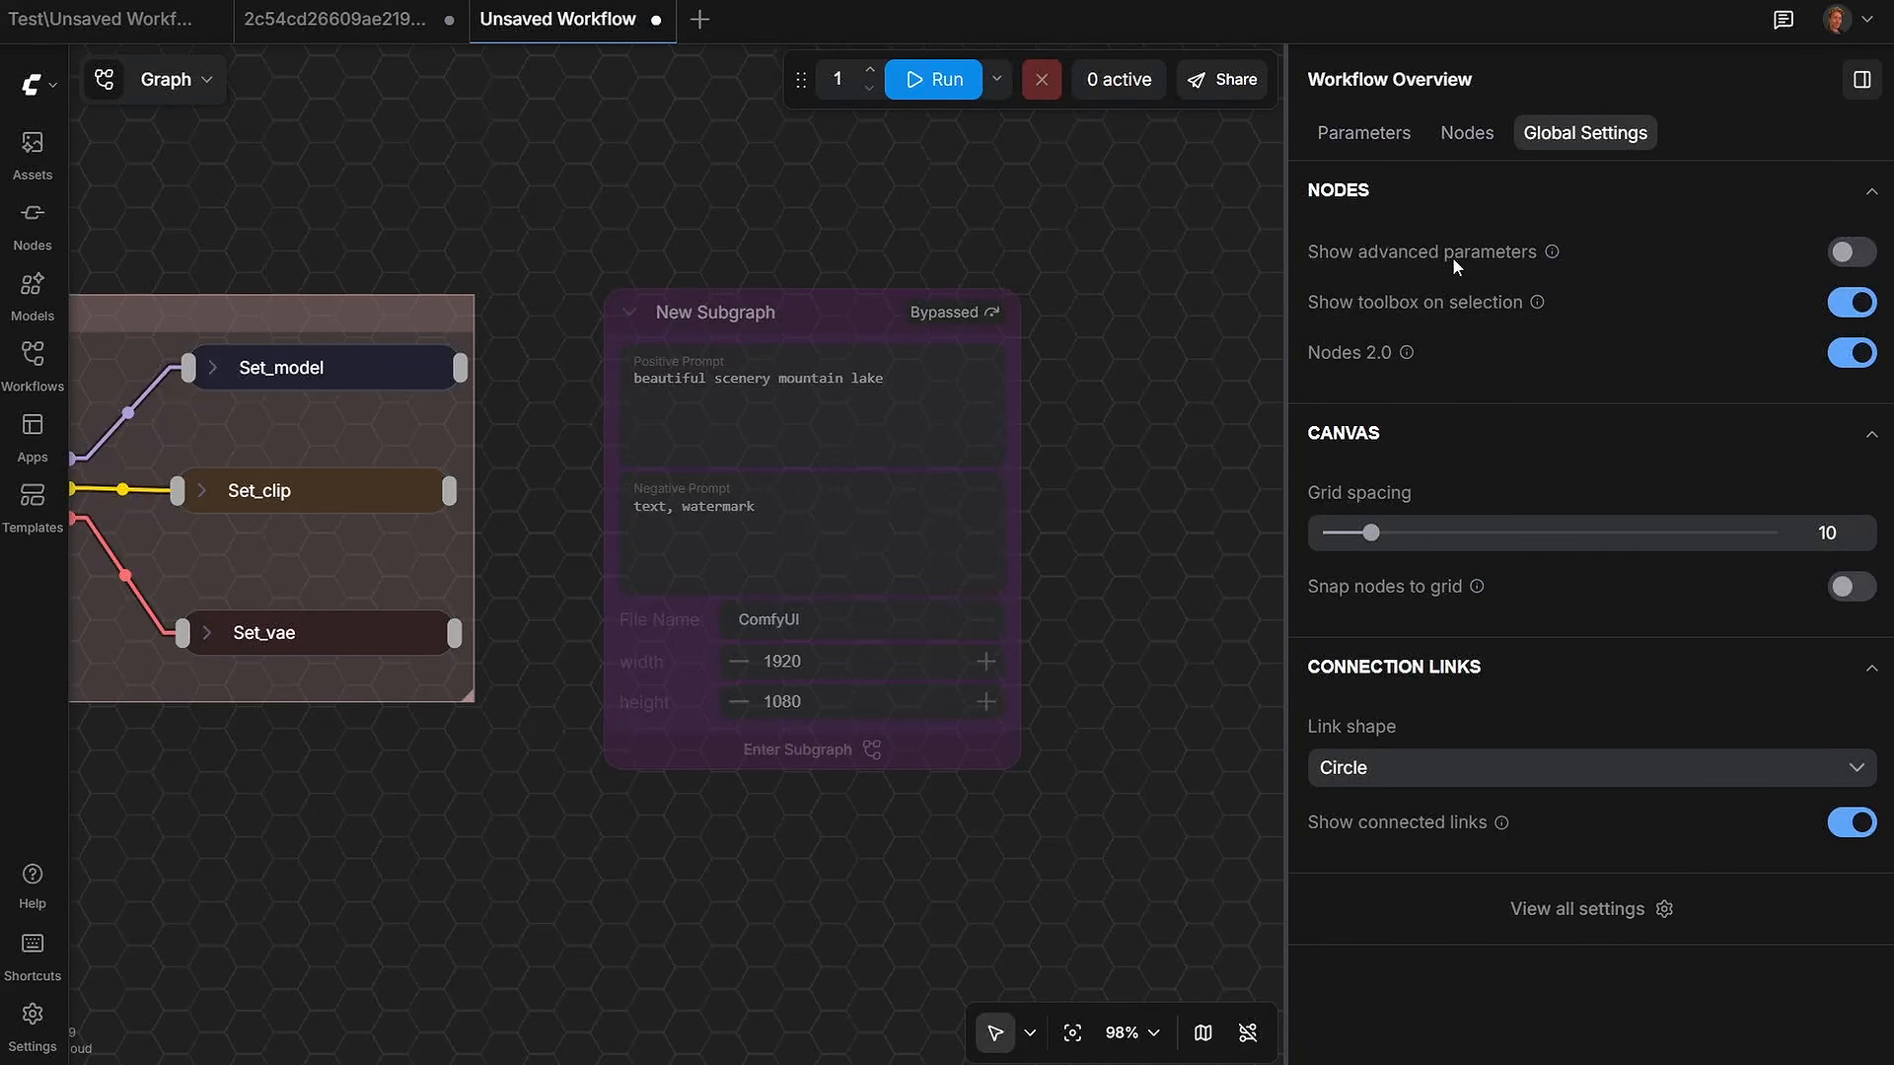
left_click(1463, 141)
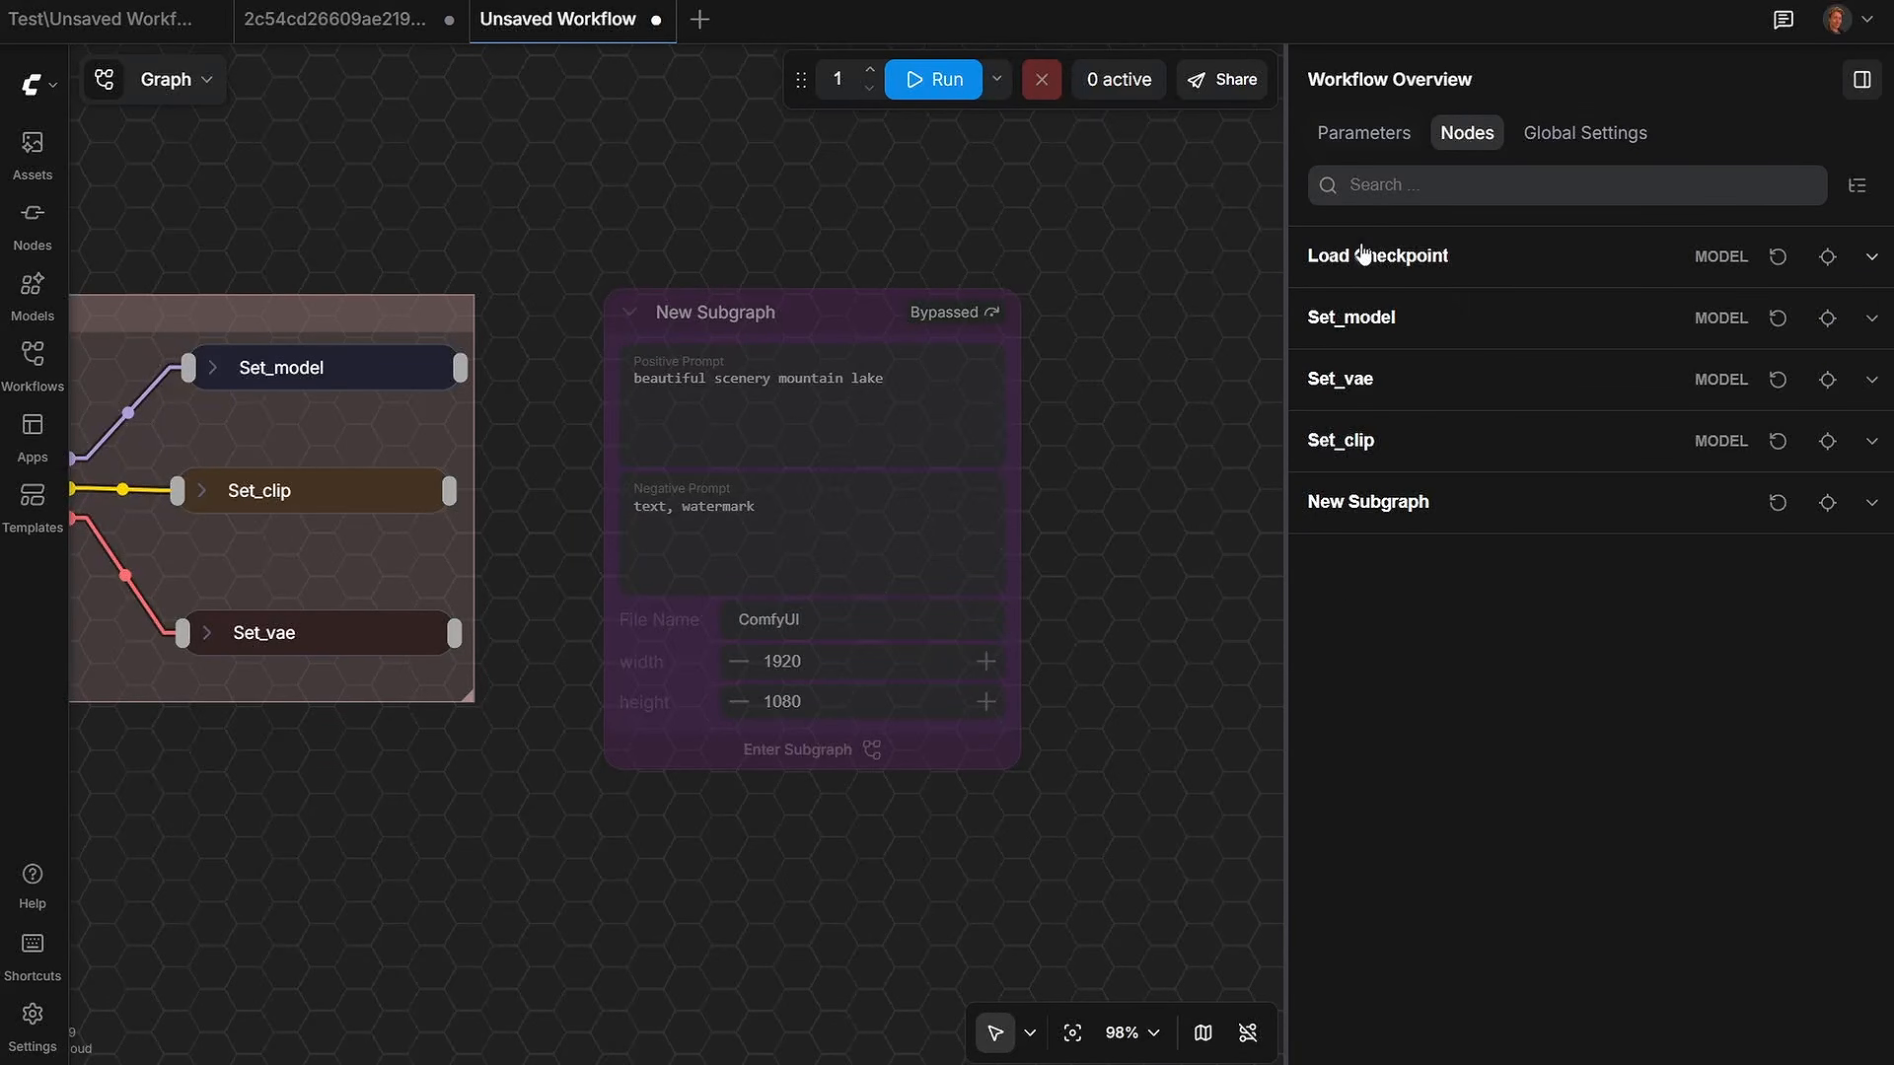
left_click(1541, 136)
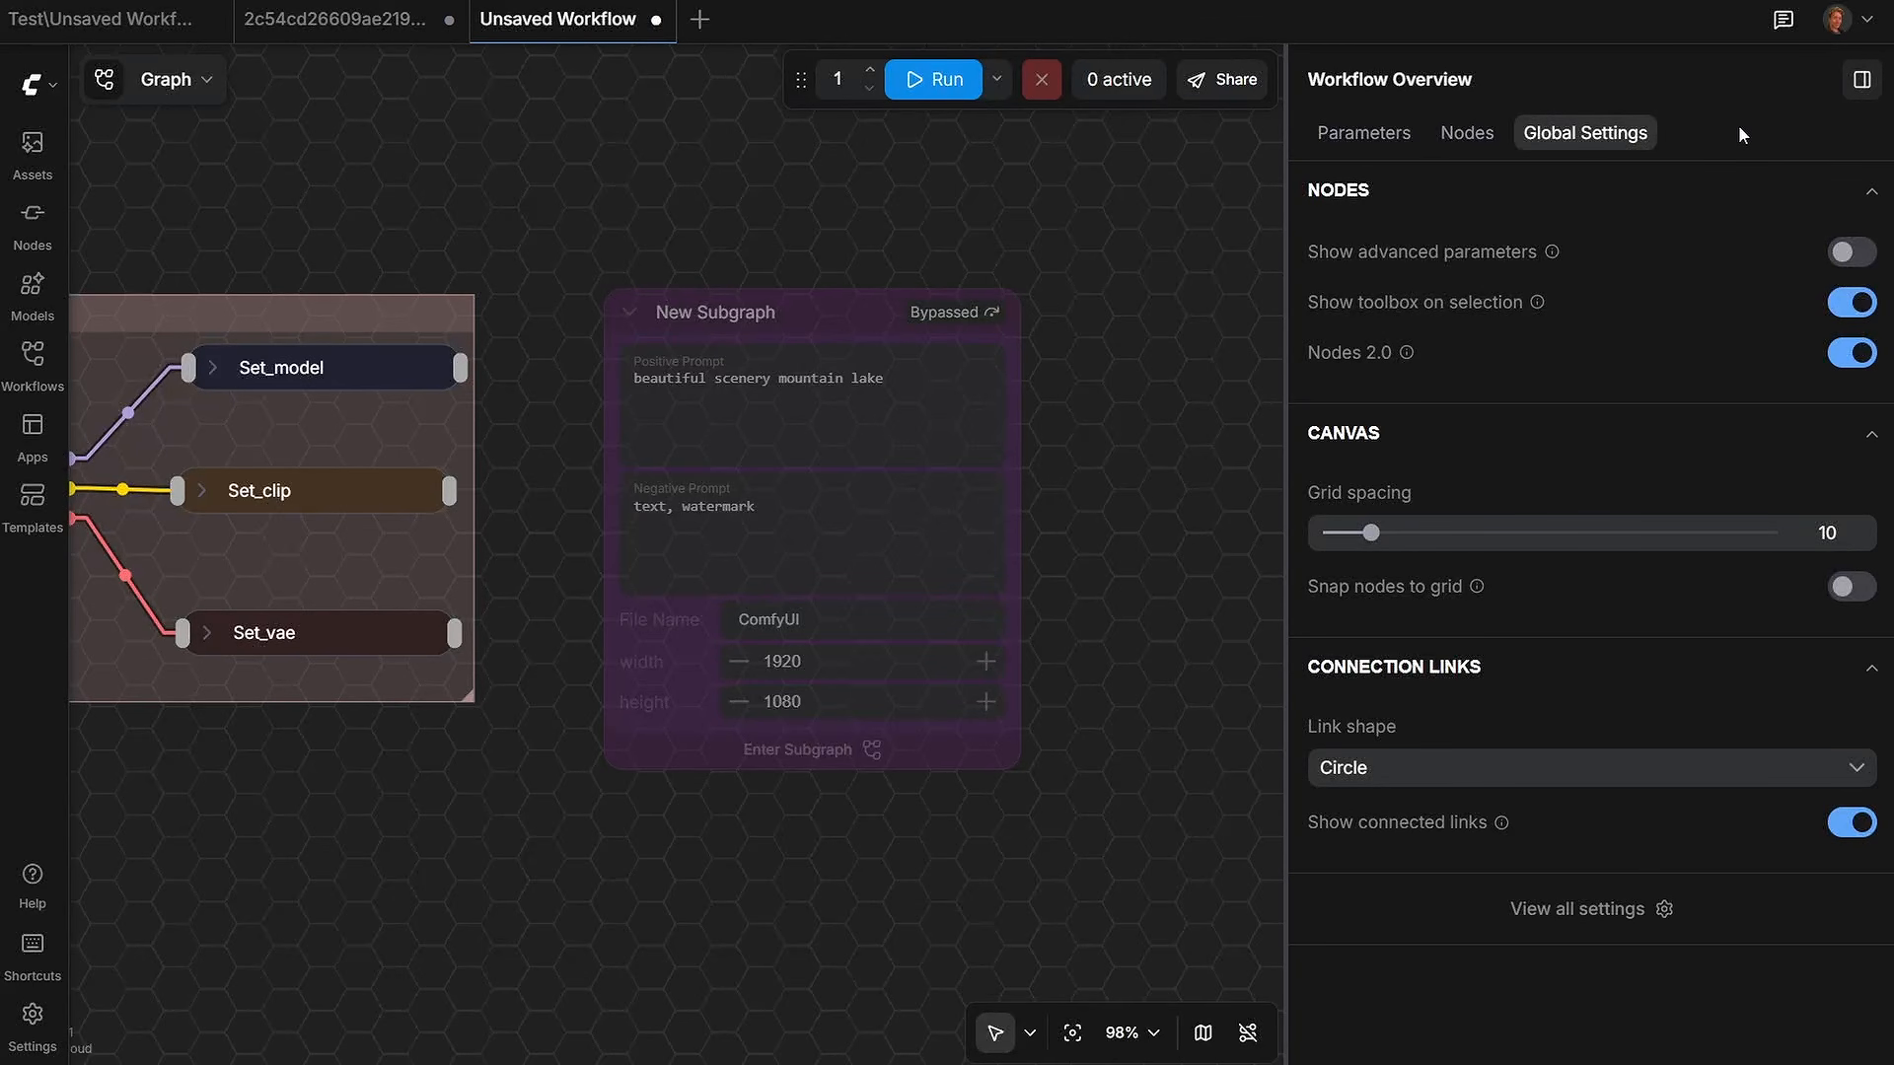
Step: Close the Workflow Overview and take the New Subgraph node off bypass
left_click(1861, 78)
left_click(841, 324)
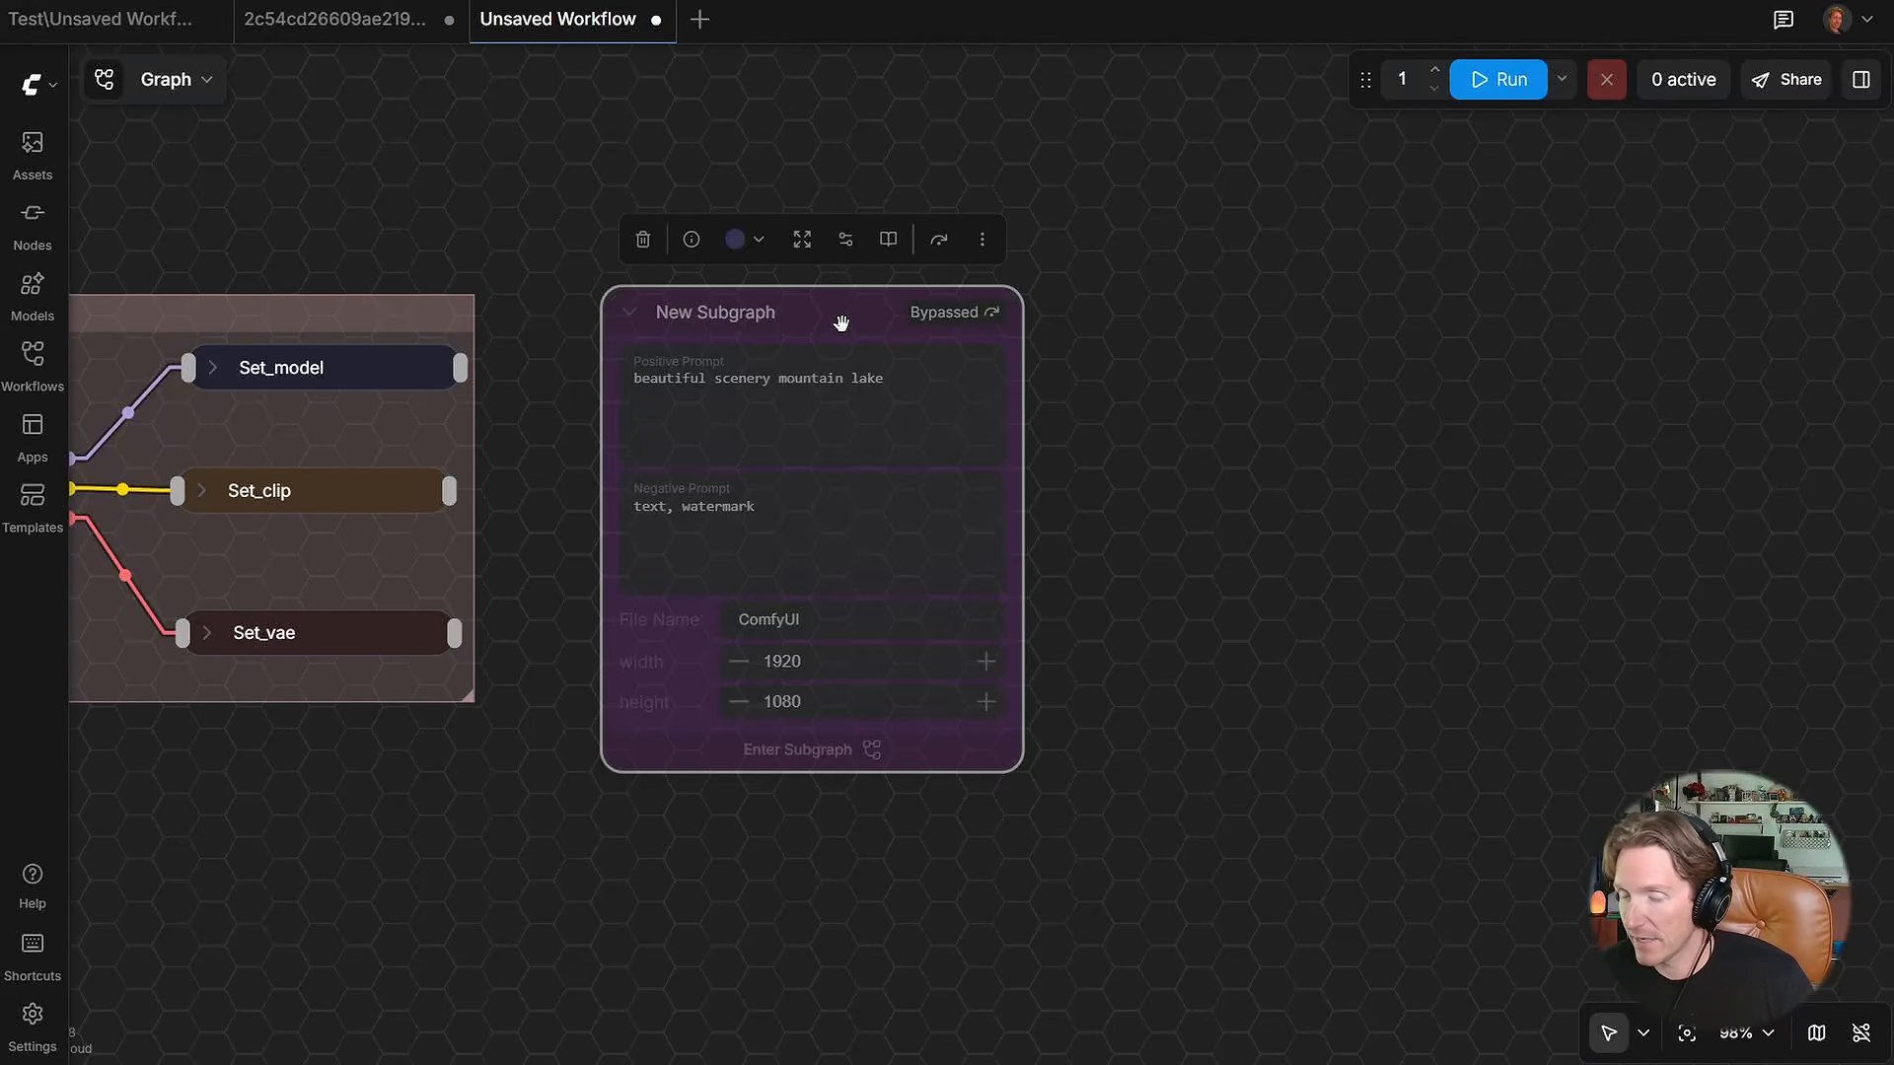
key("ctrl+b")
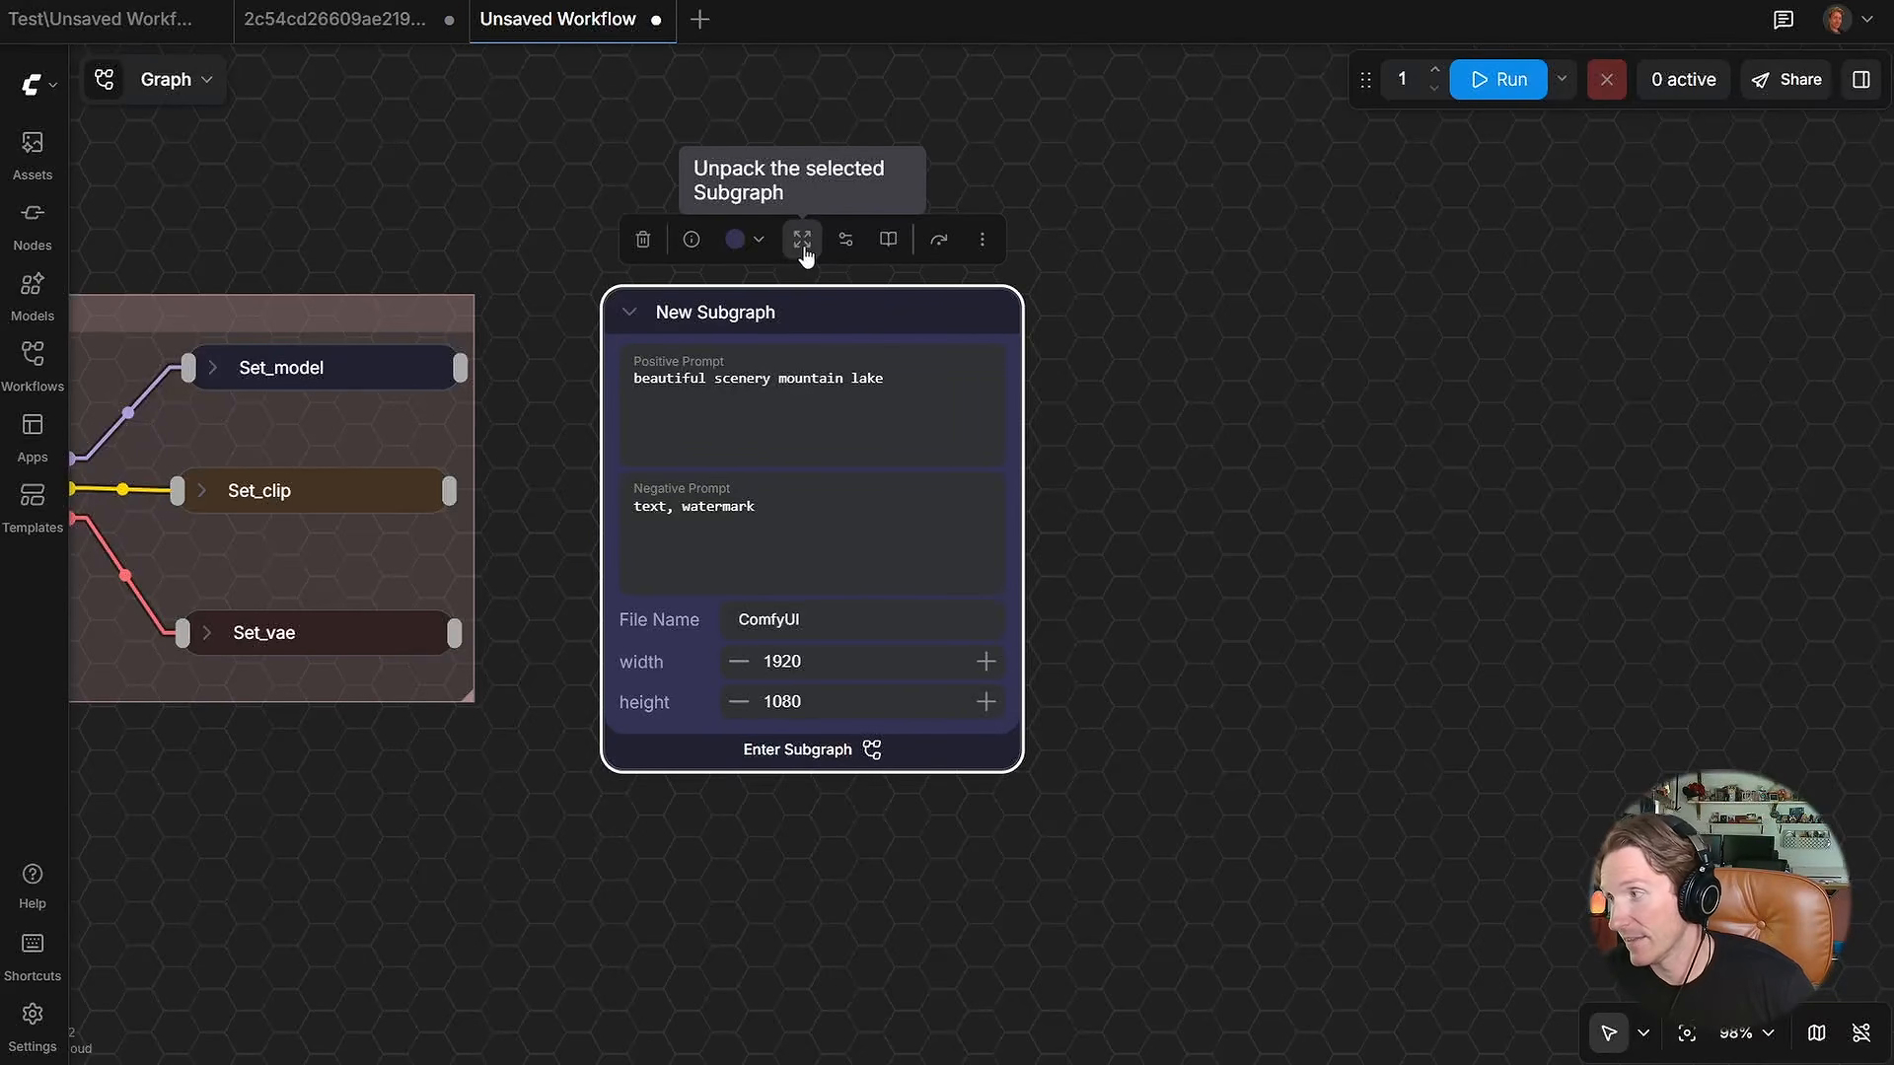
Step: Inside New Subgraph, connect VAE Decode's IMAGE output to the subgraph's output slot and delete the Save Image node
left_click(953, 242)
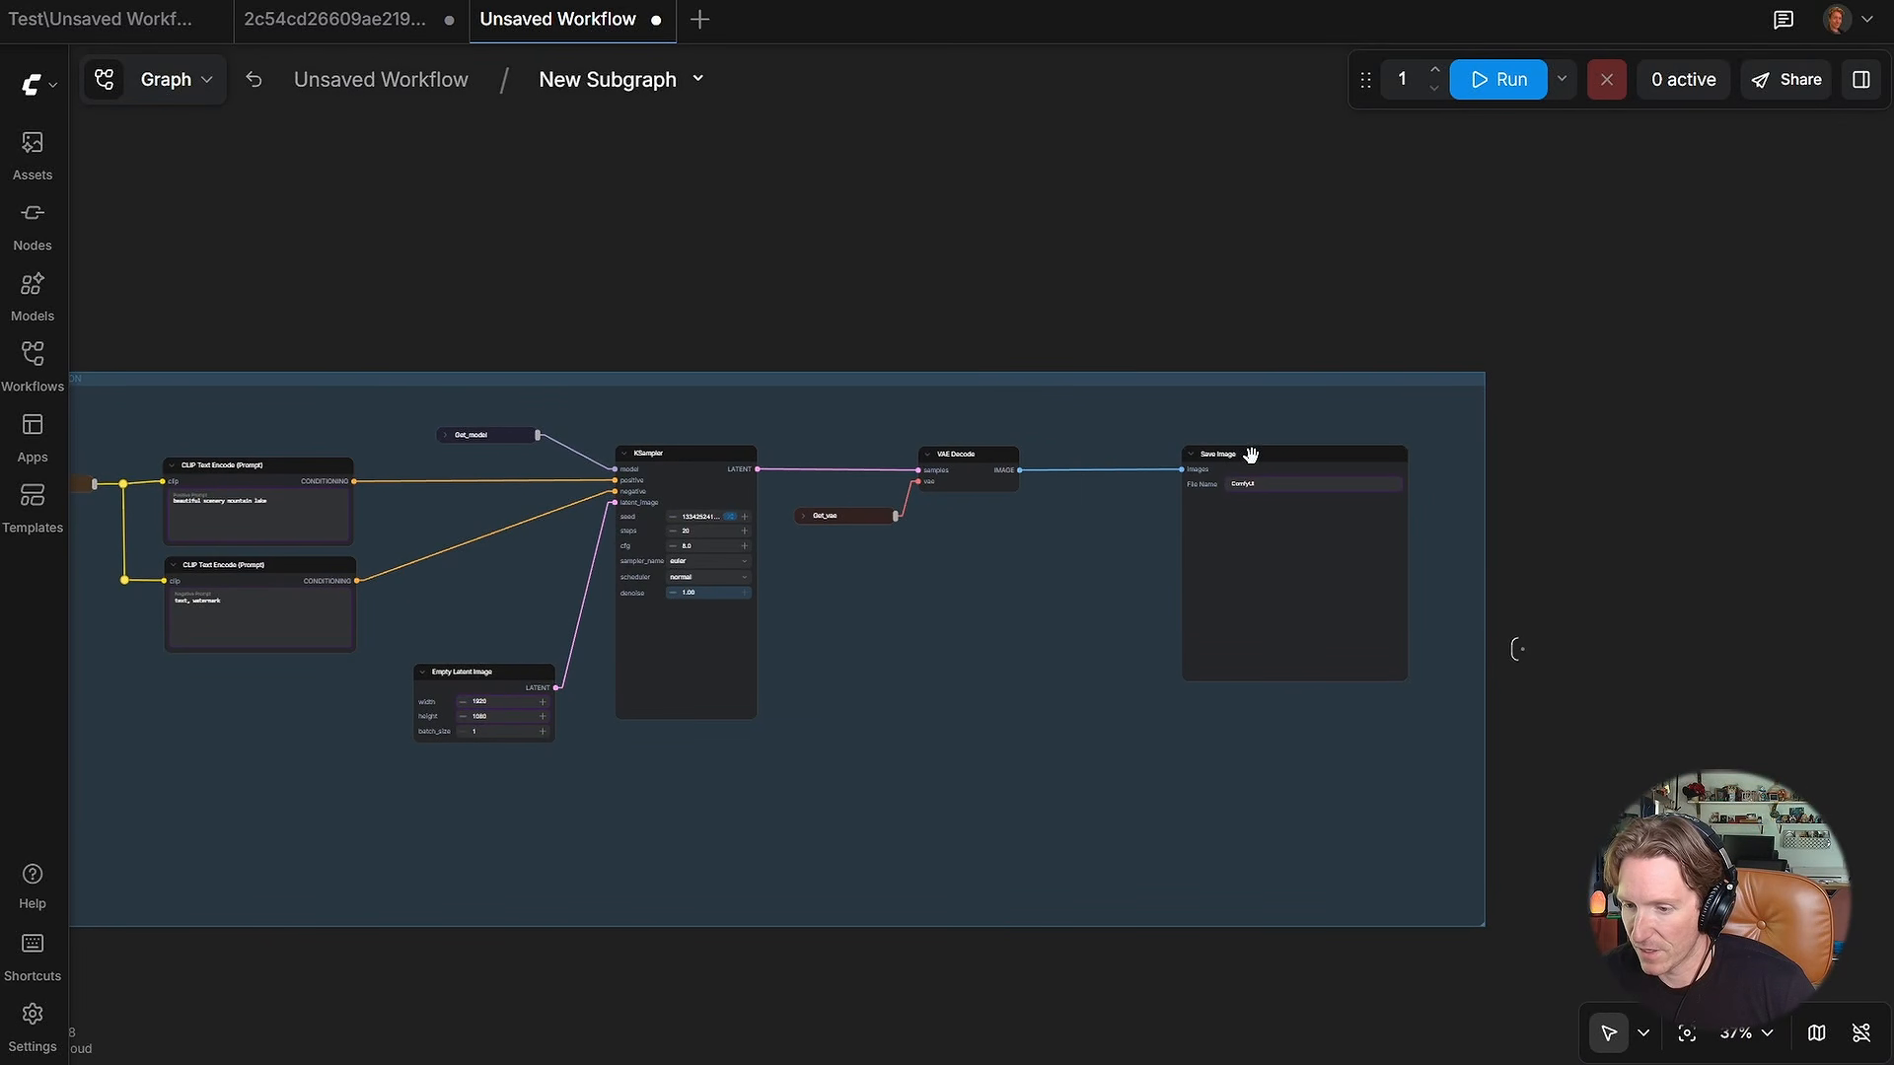
left_click(1255, 459)
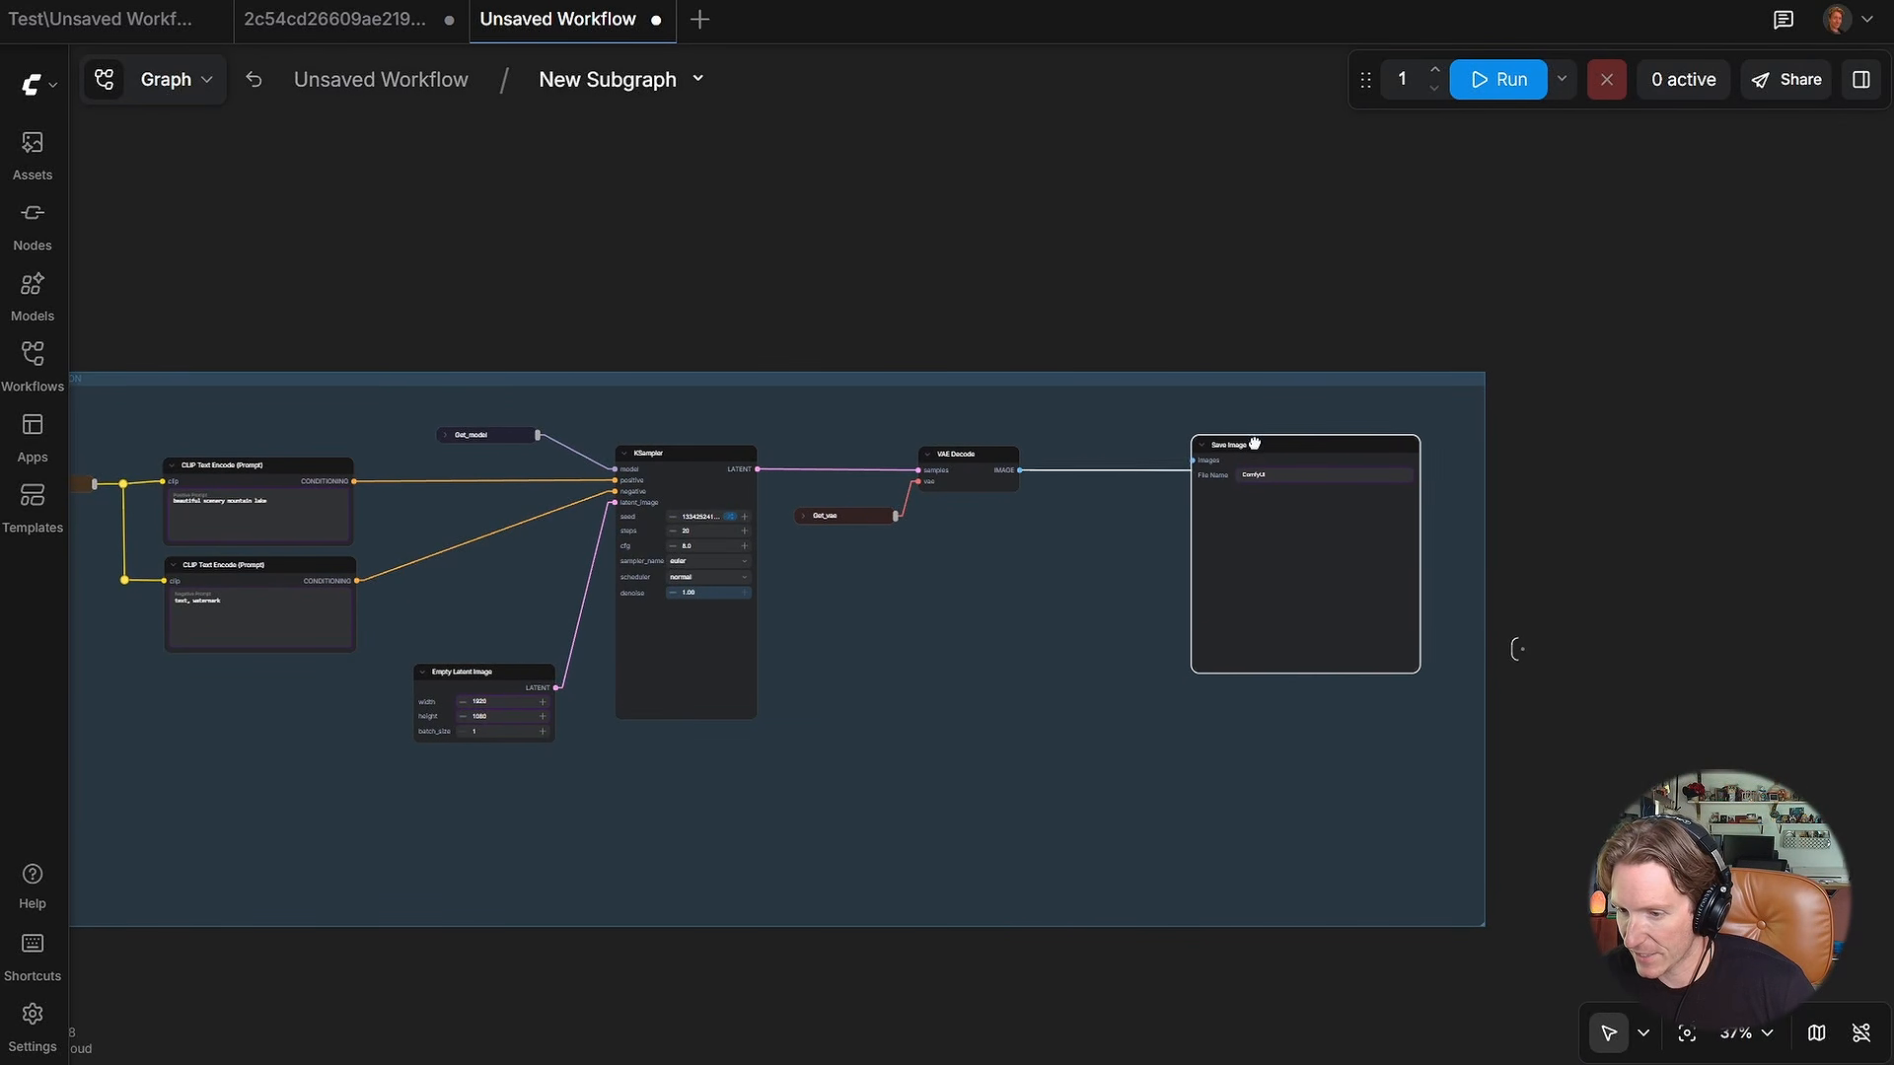
left_click_drag(1254, 460, 1687, 460)
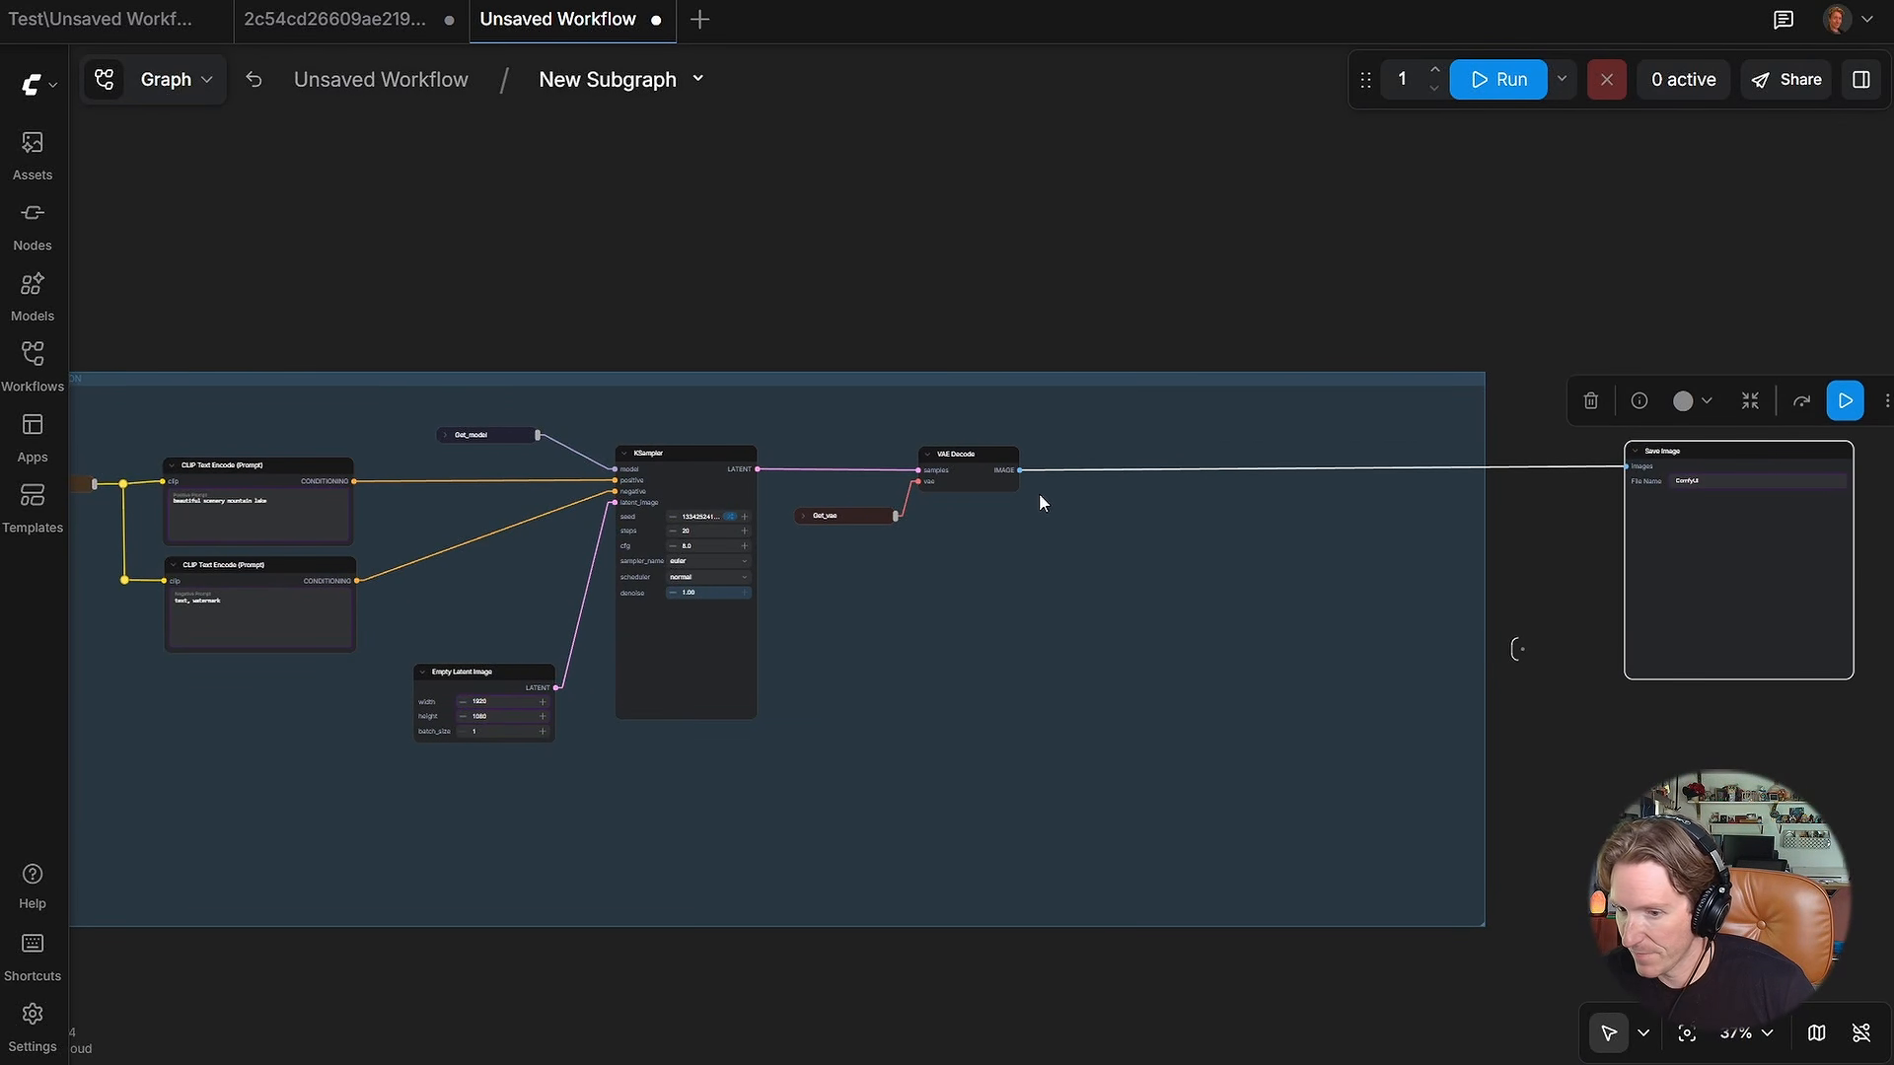
left_click_drag(1019, 470, 1524, 651)
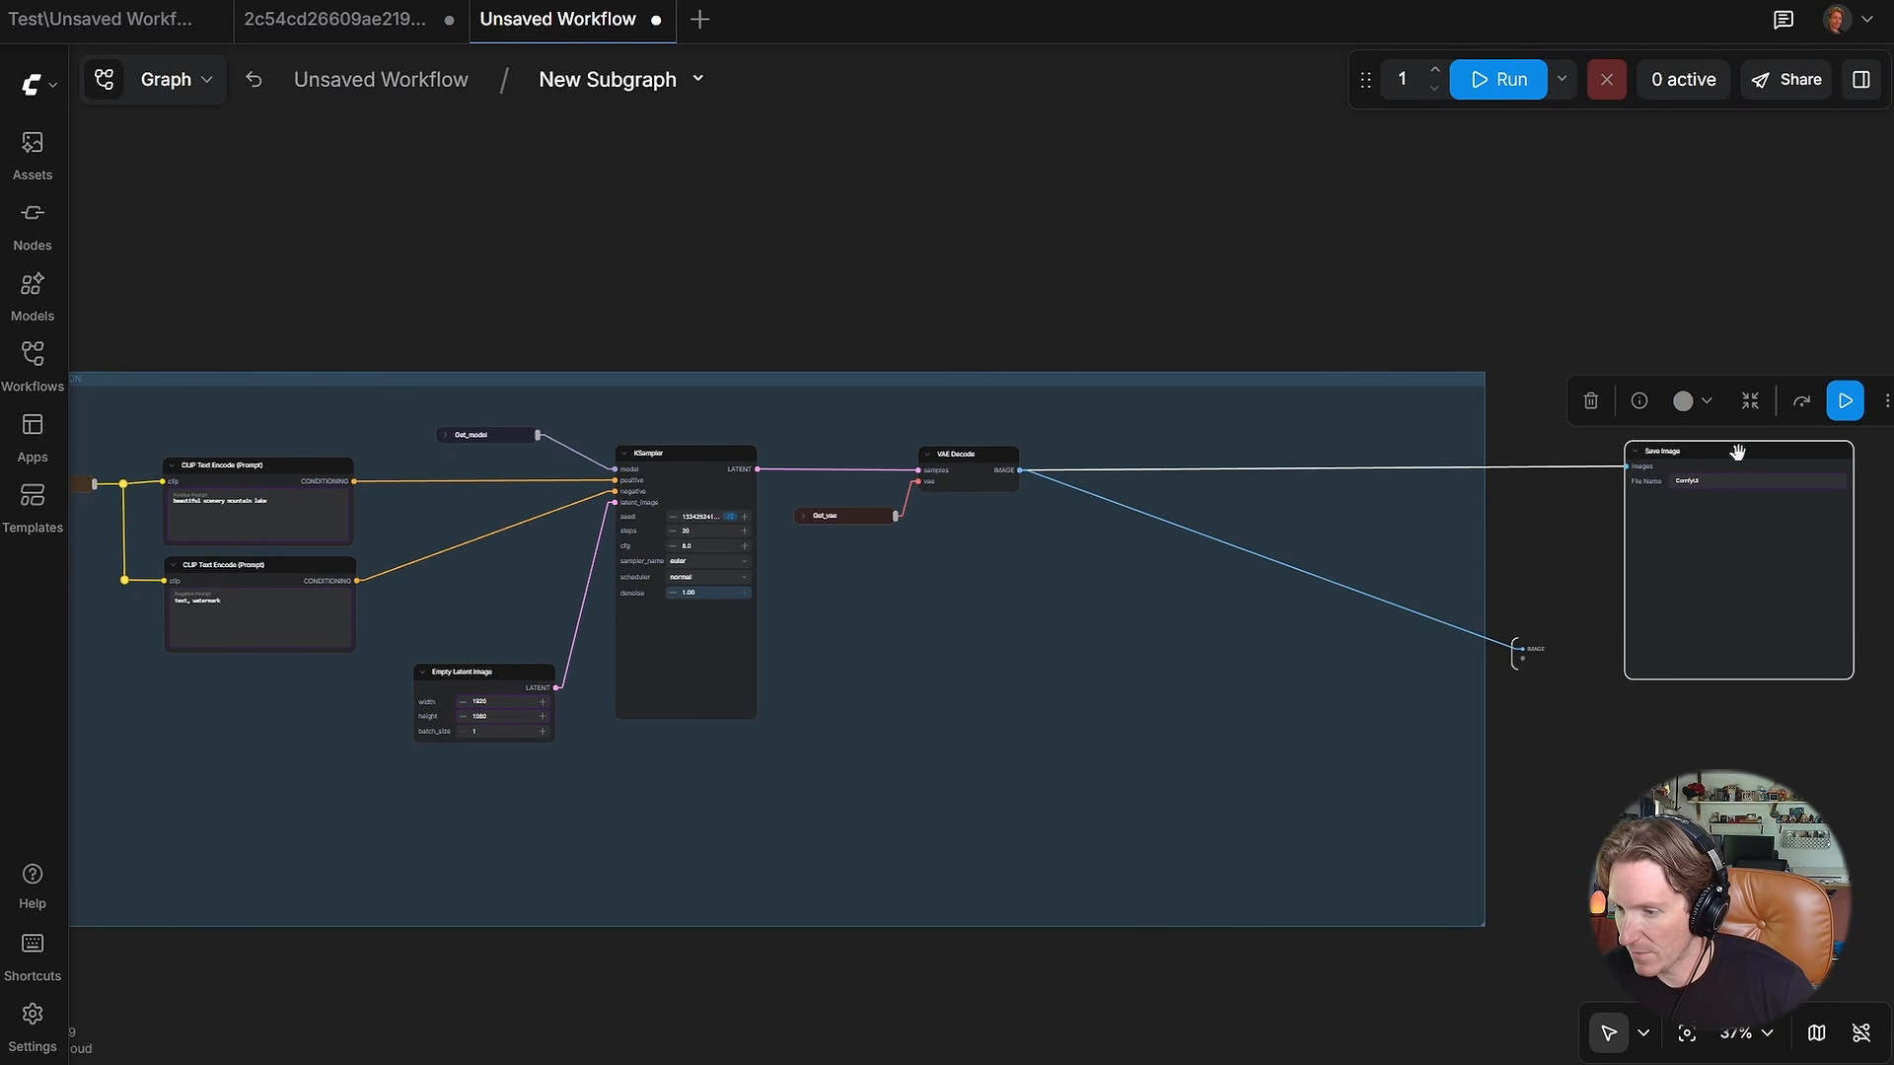
key("Delete")
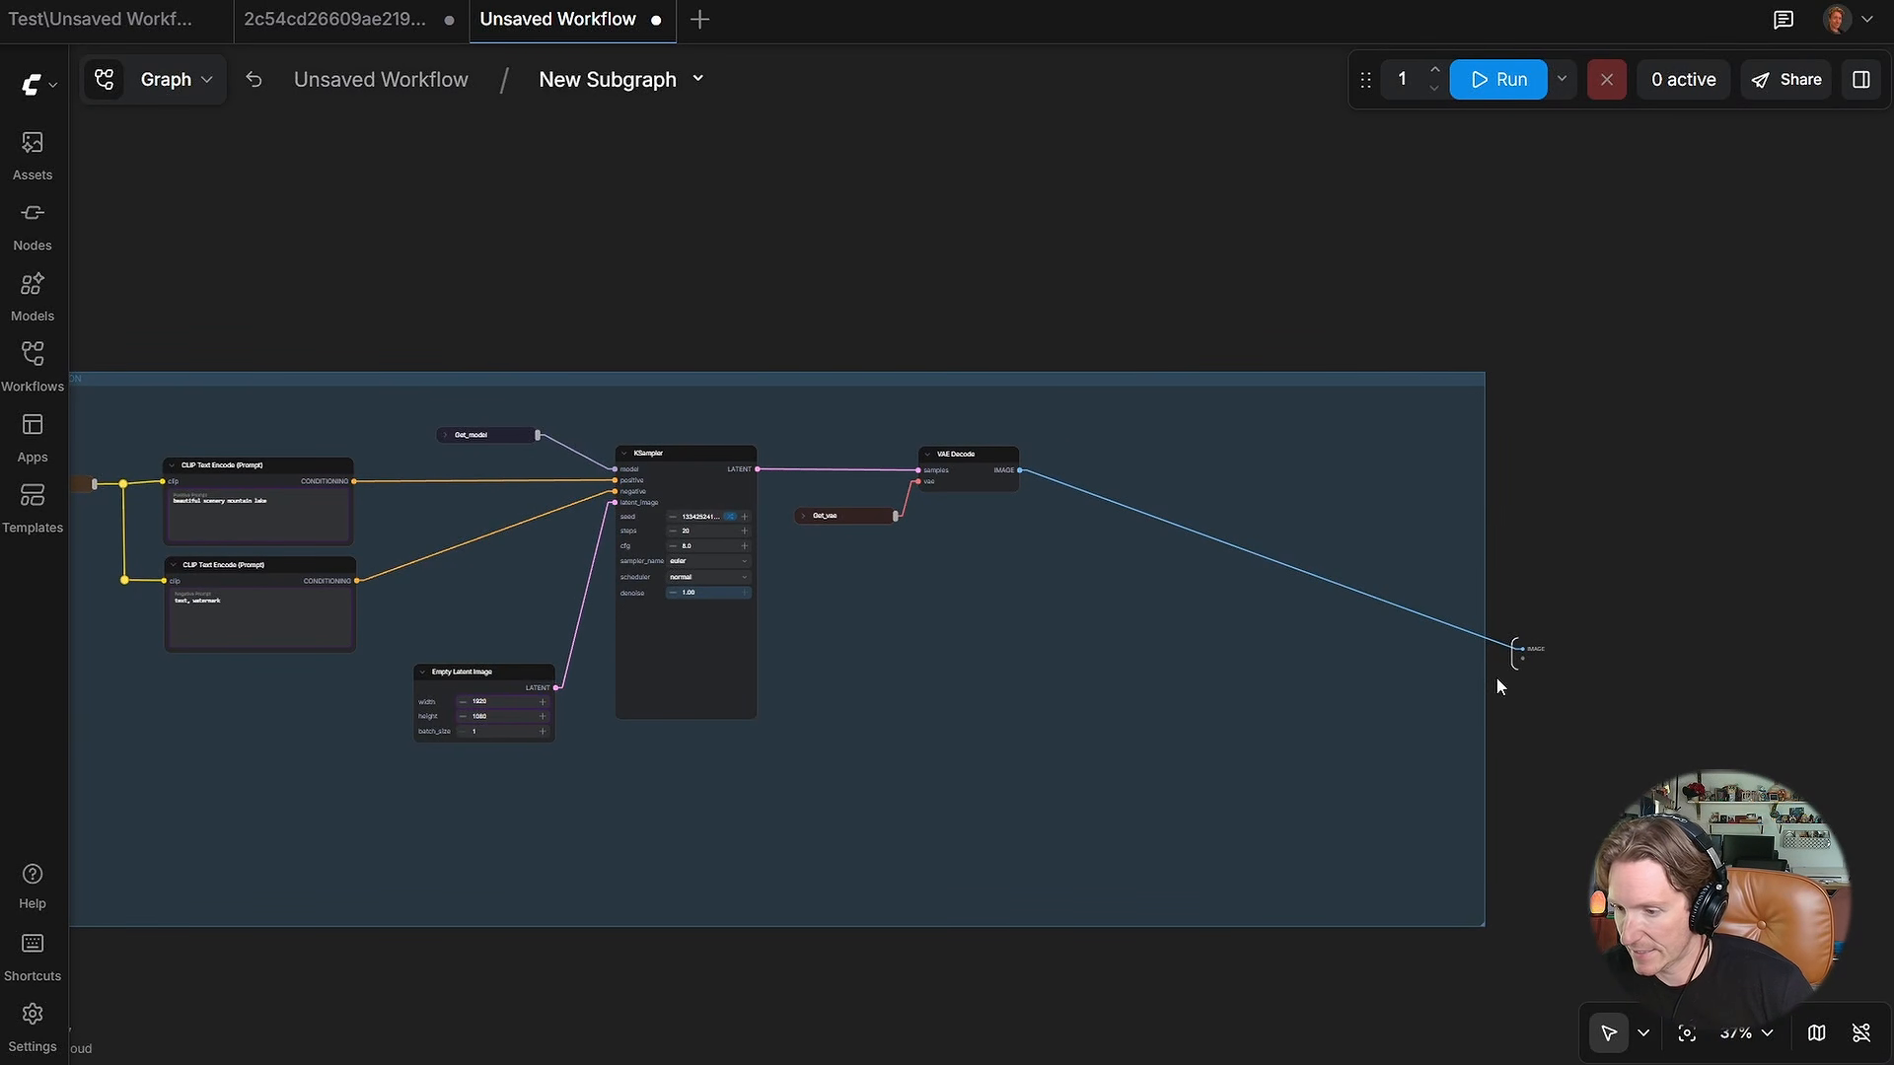
left_click_drag(853, 639, 1278, 642)
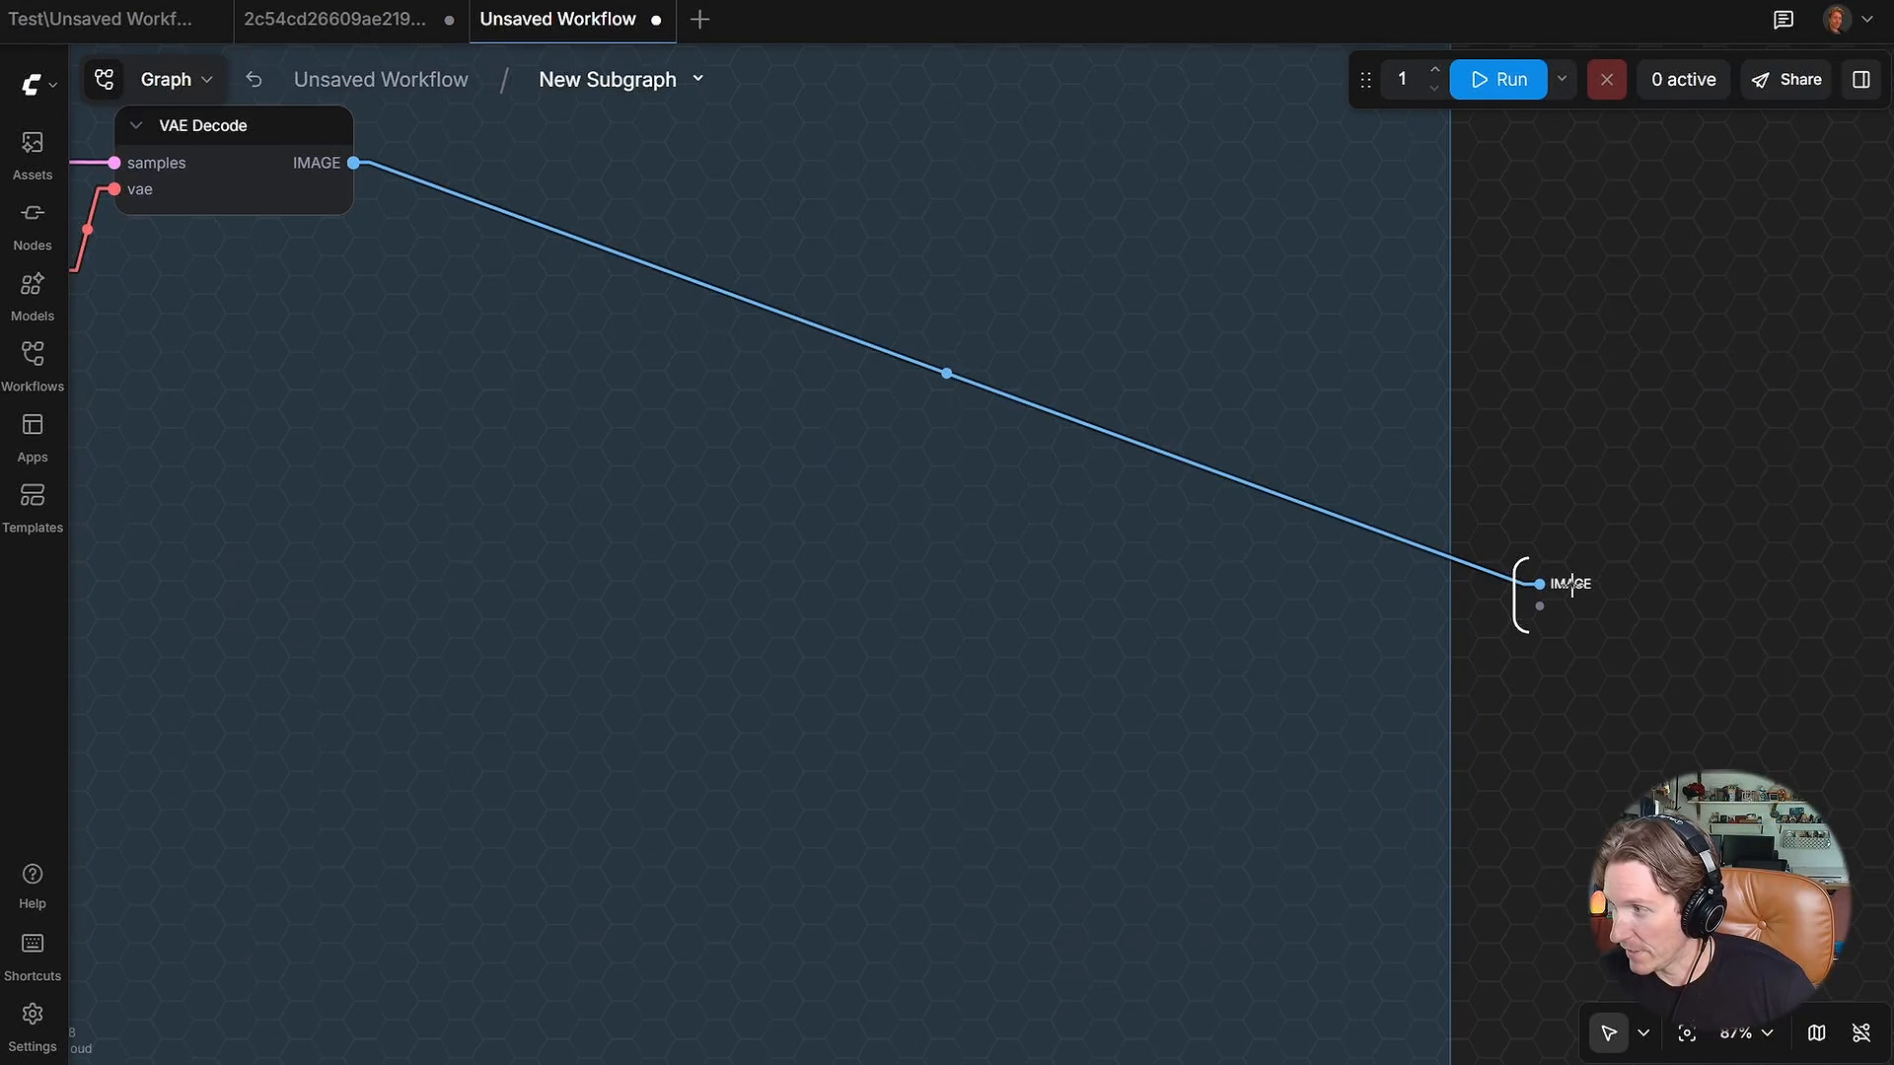
Step: Check the New Subgraph node's exposed output in the main workflow and go back inside the subgraph
left_click(384, 79)
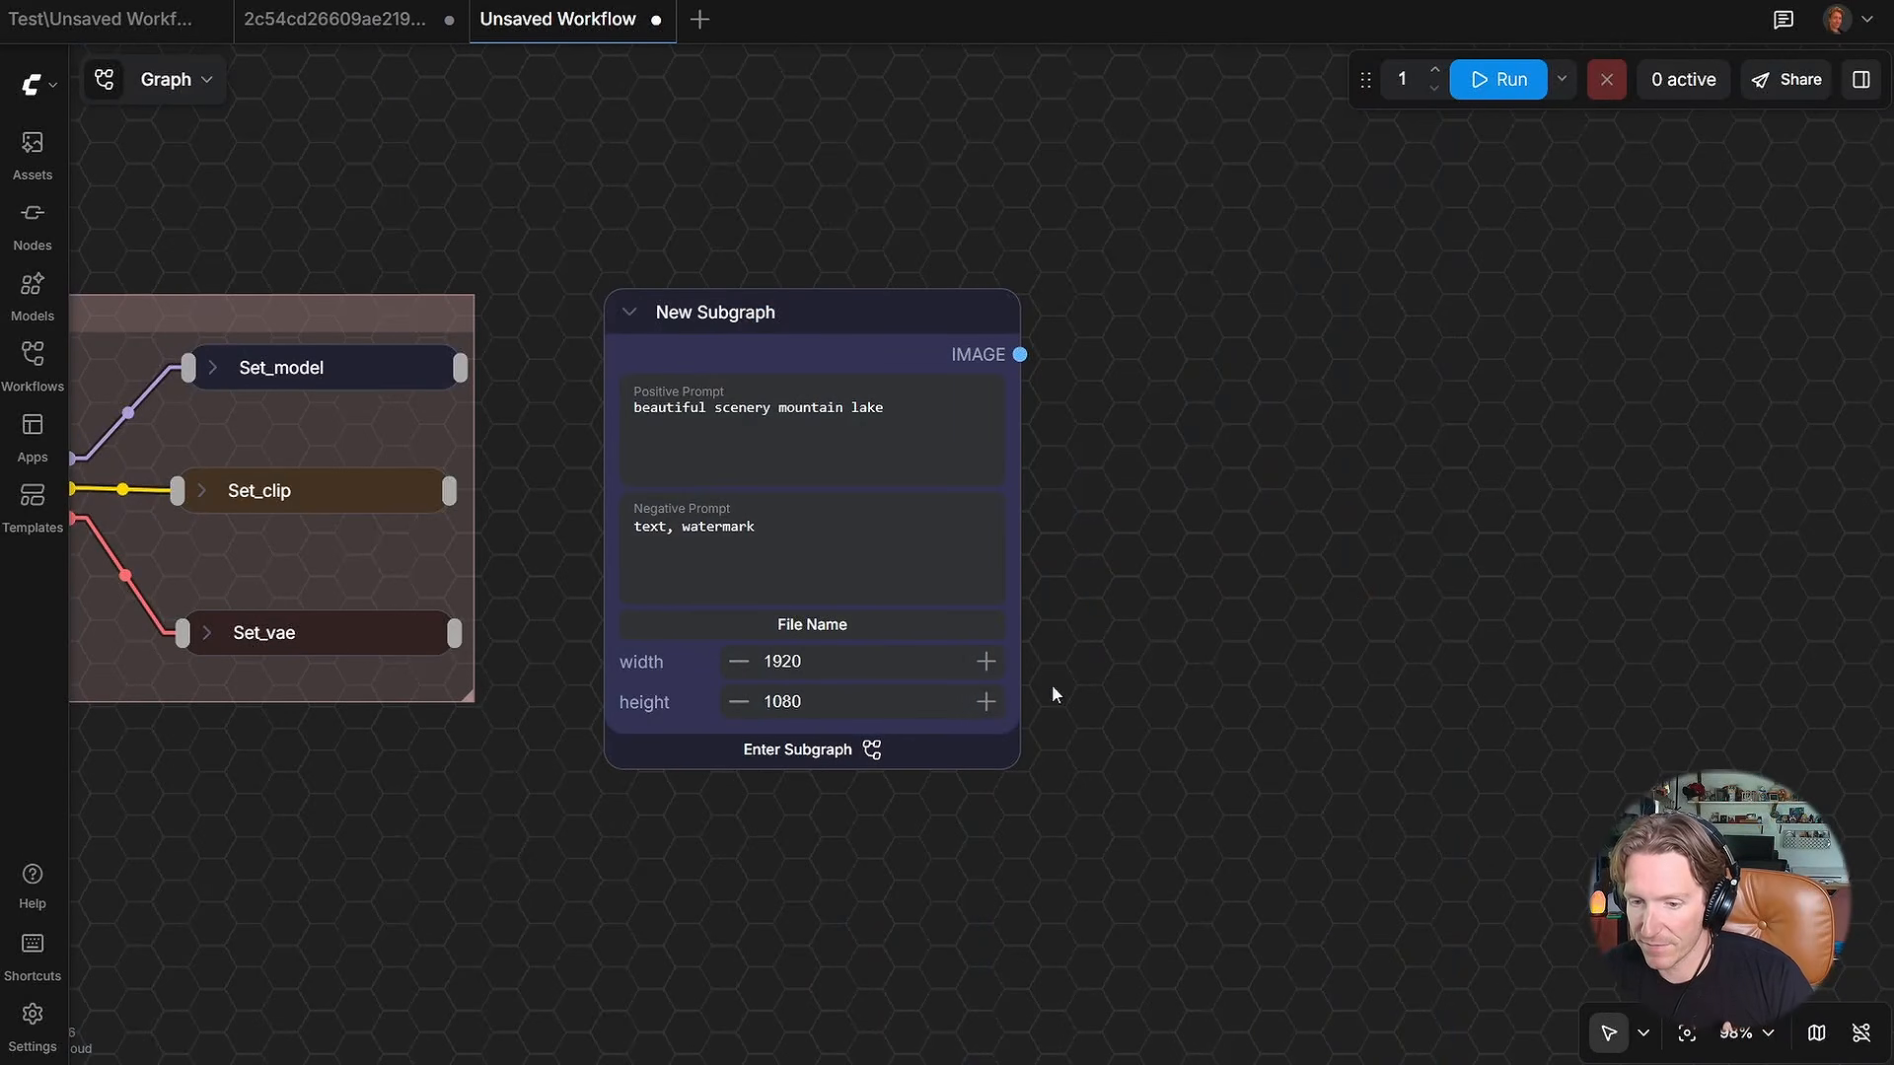
left_click_drag(1026, 364, 953, 355)
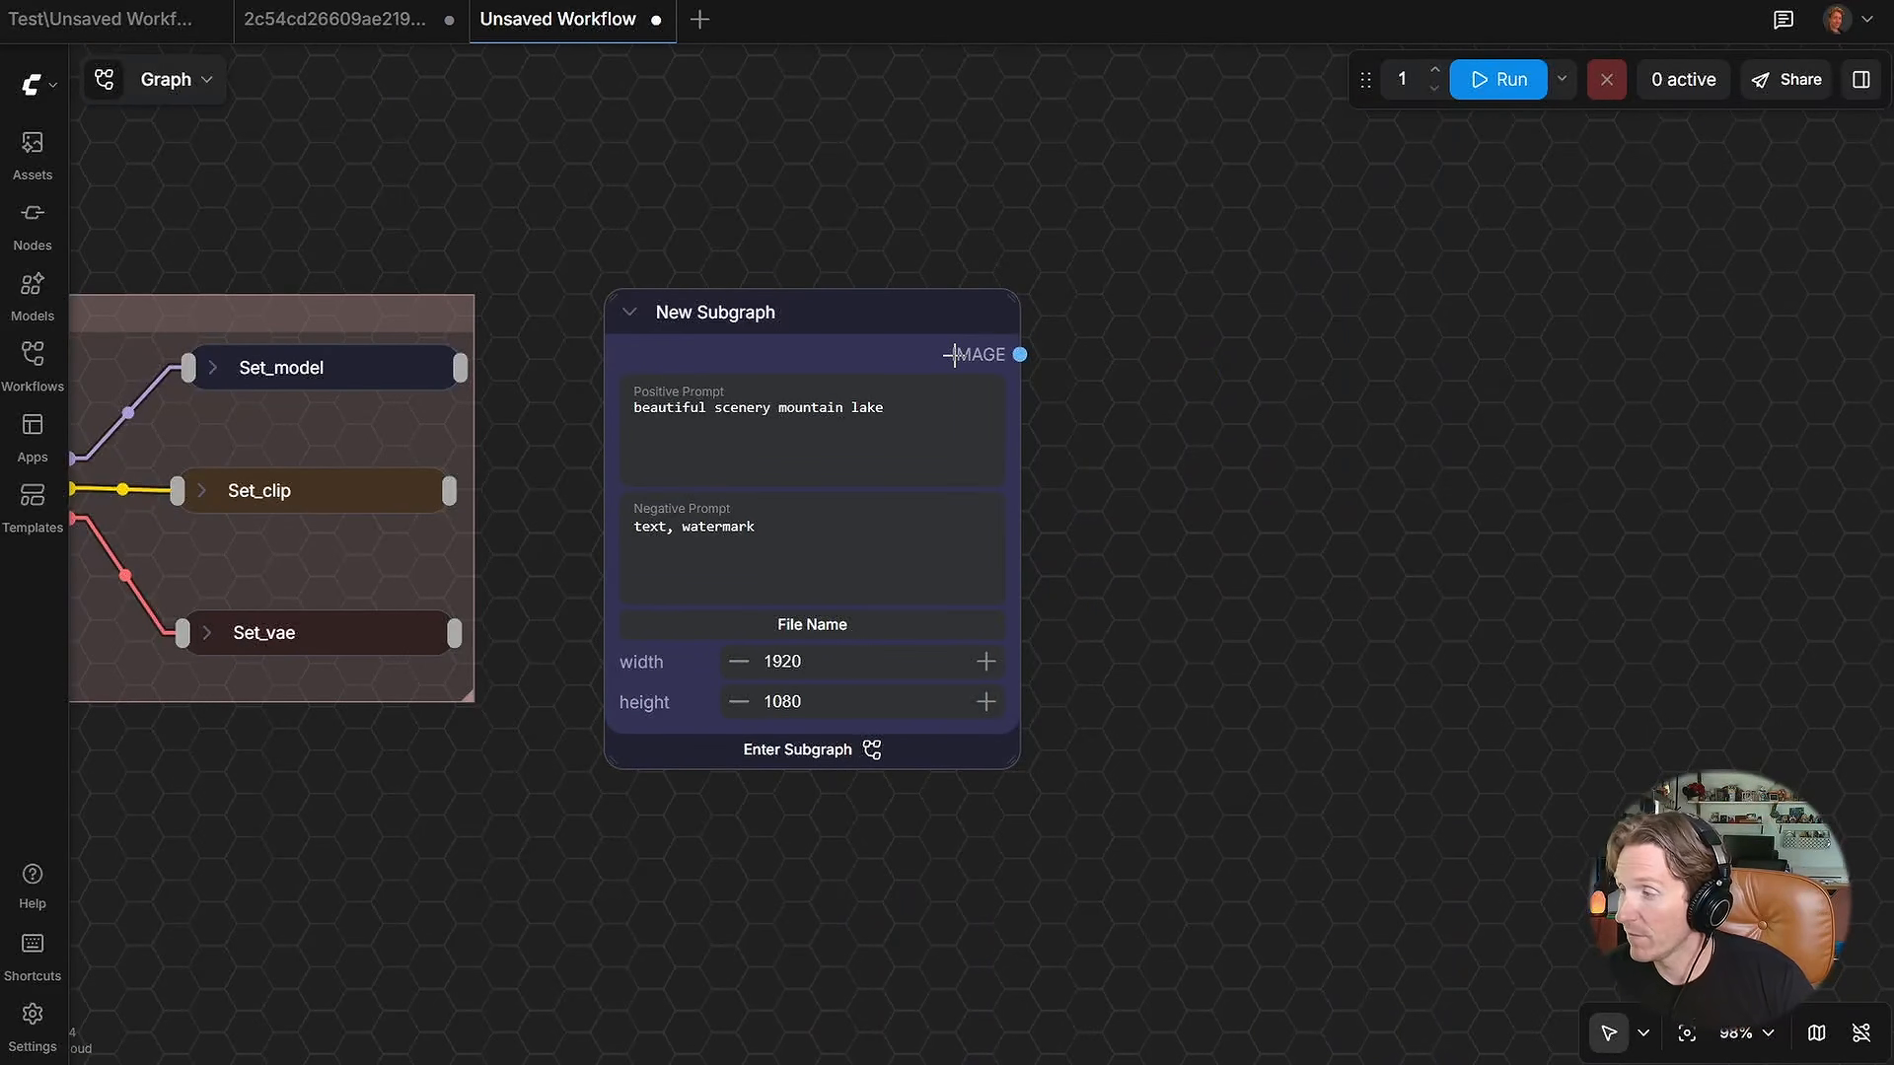
left_click(804, 752)
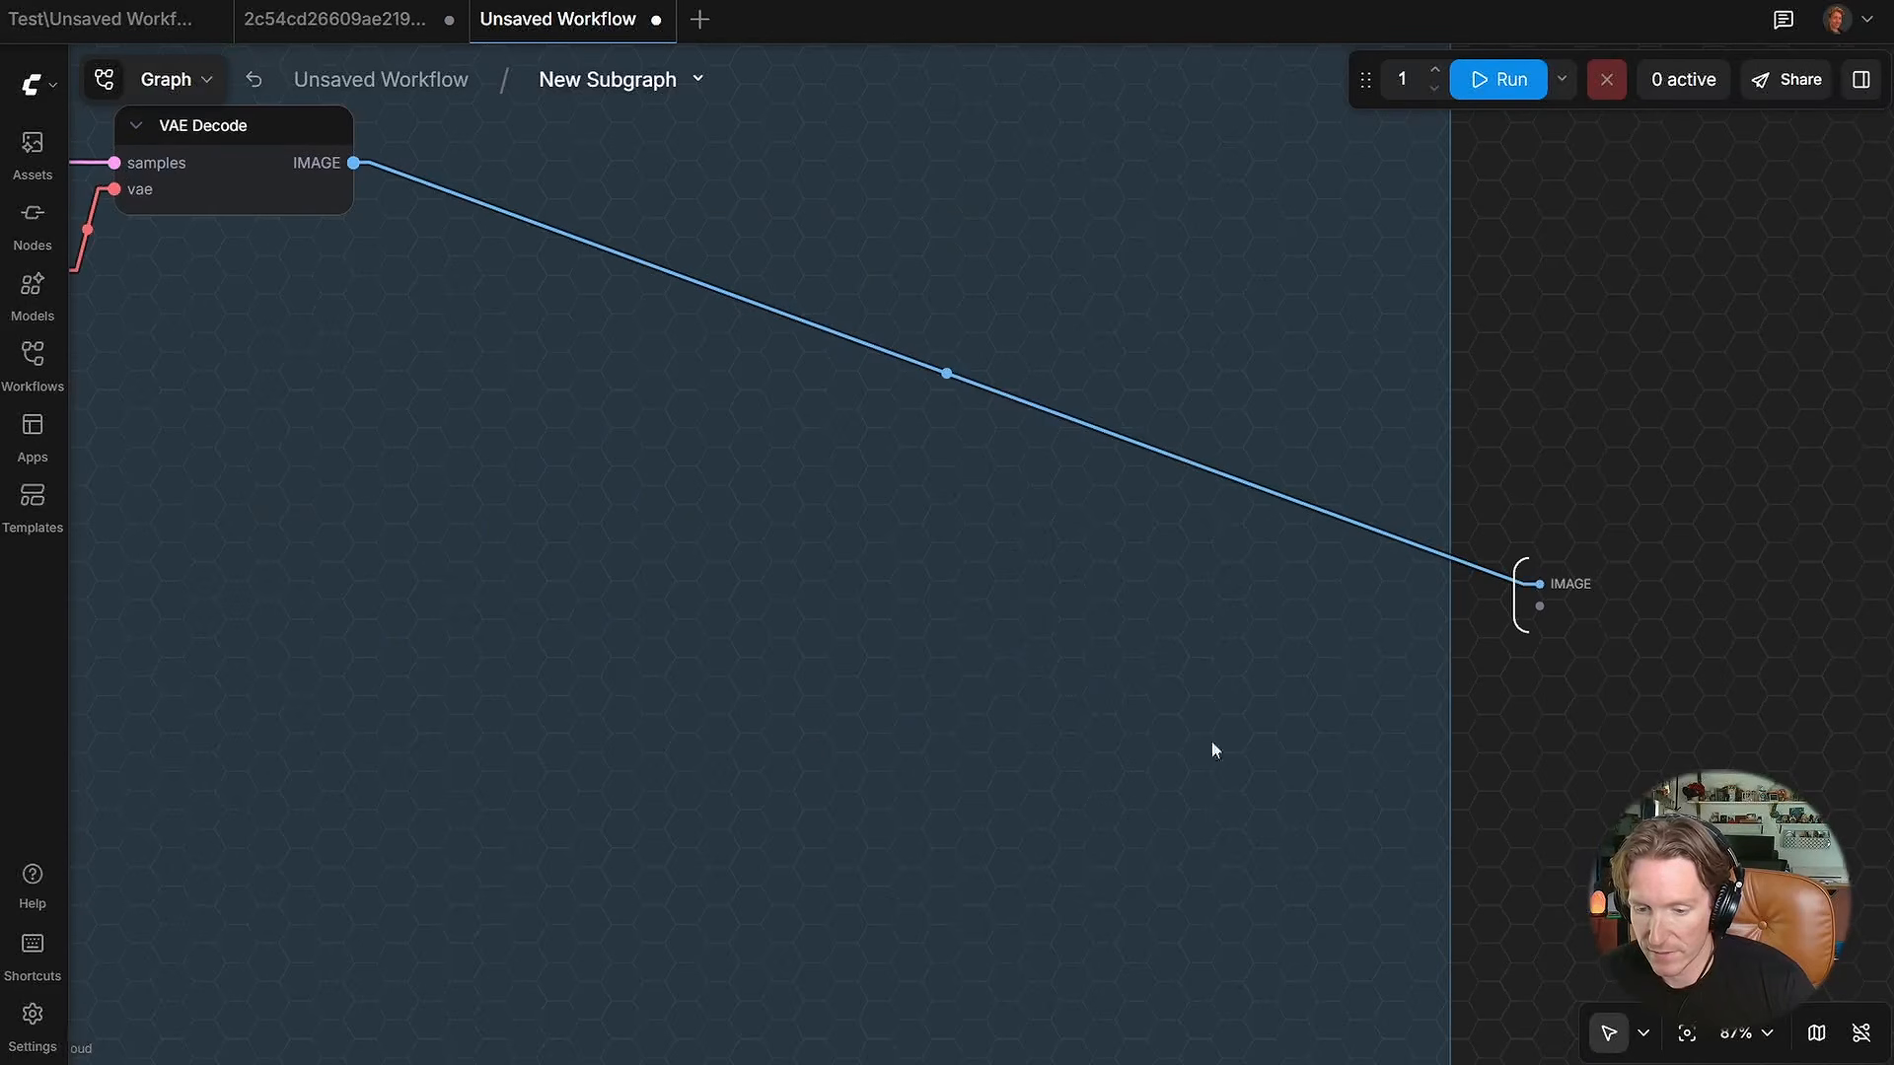
right_click(1555, 589)
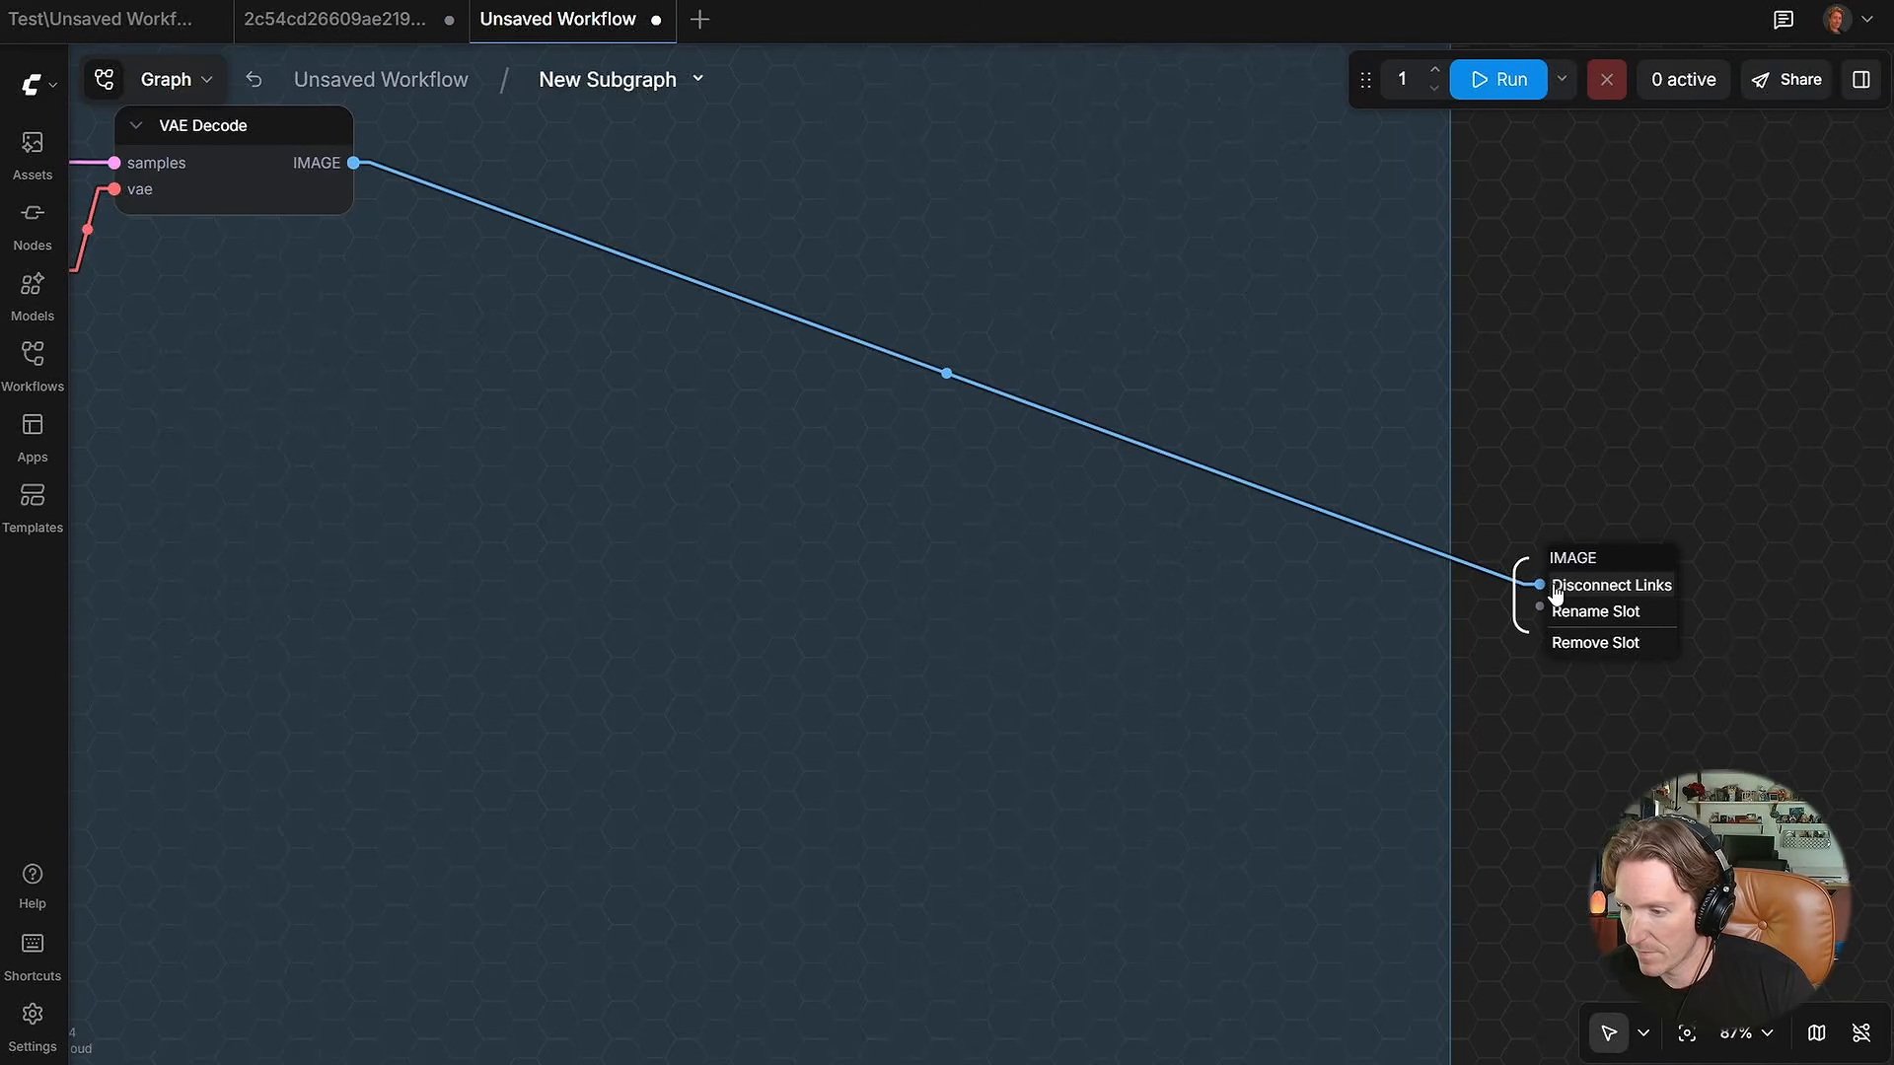
left_click(1597, 613)
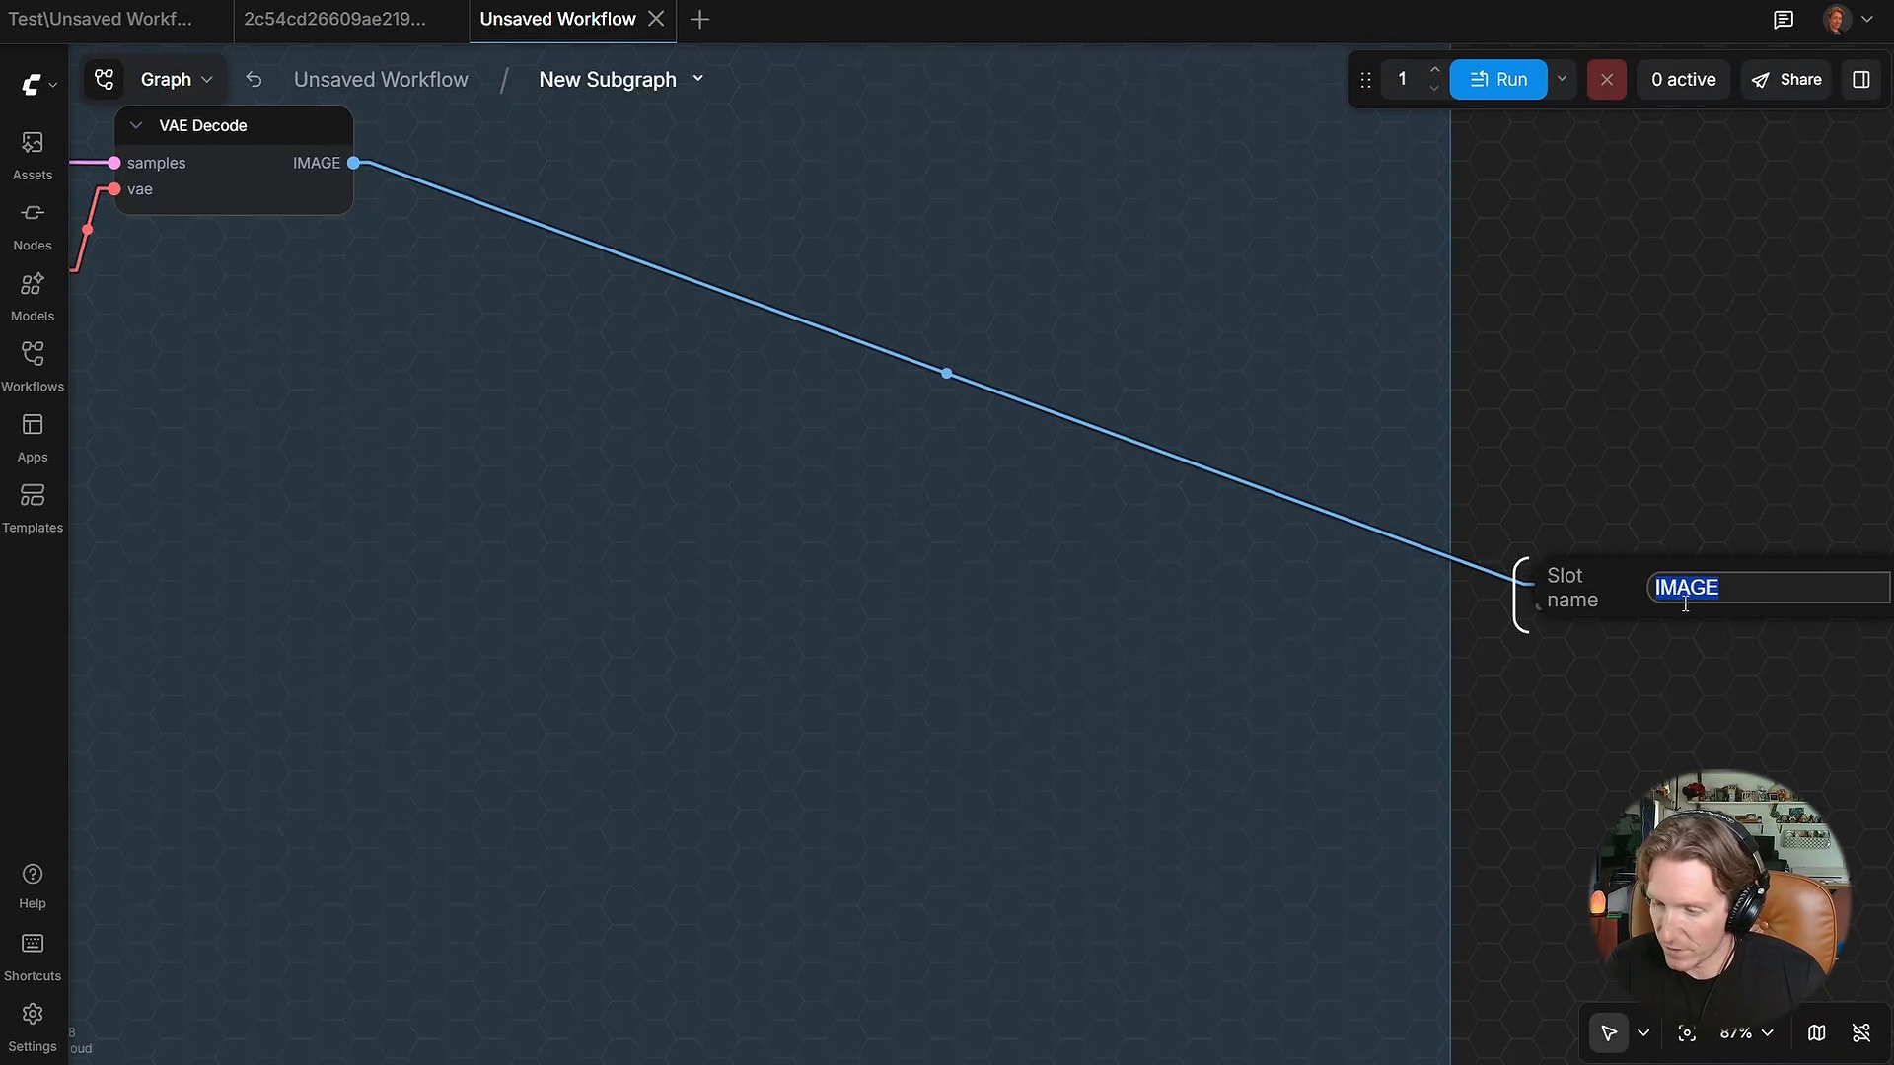
type("OUTPUT")
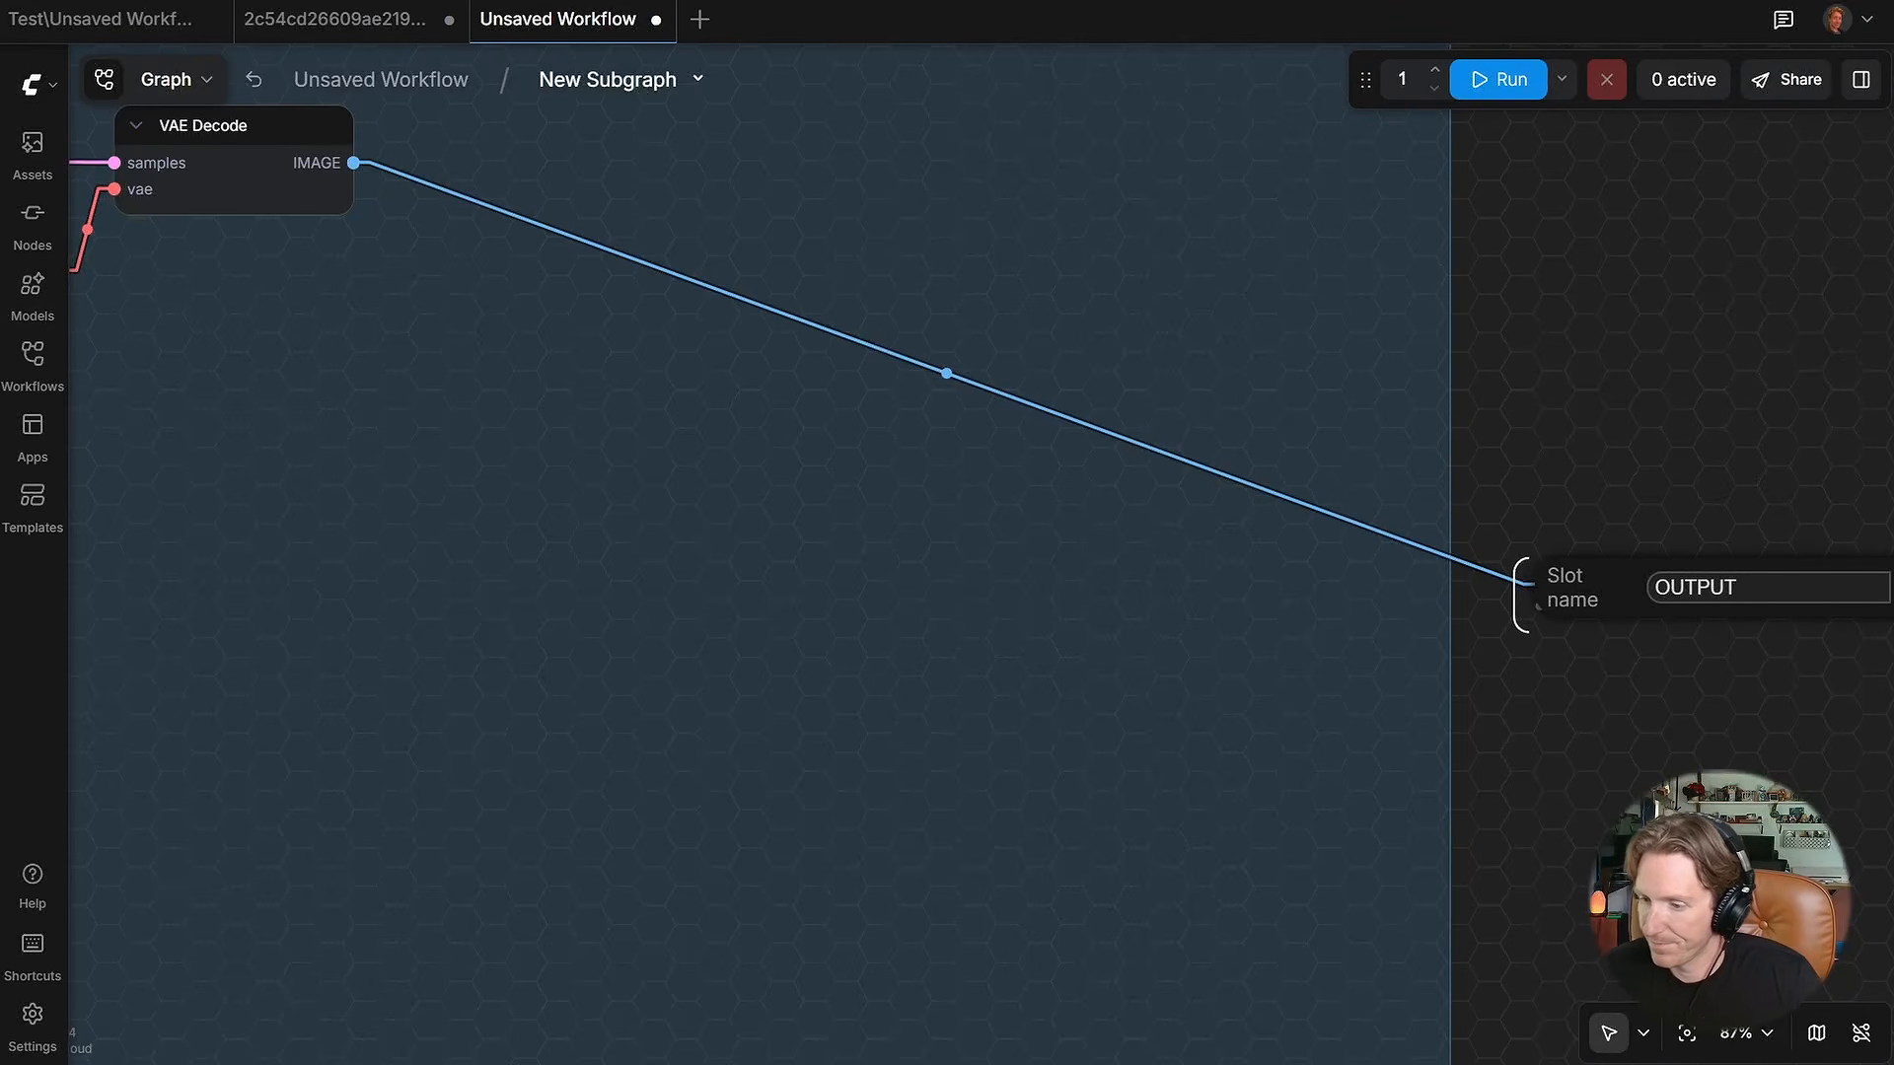
key("Escape")
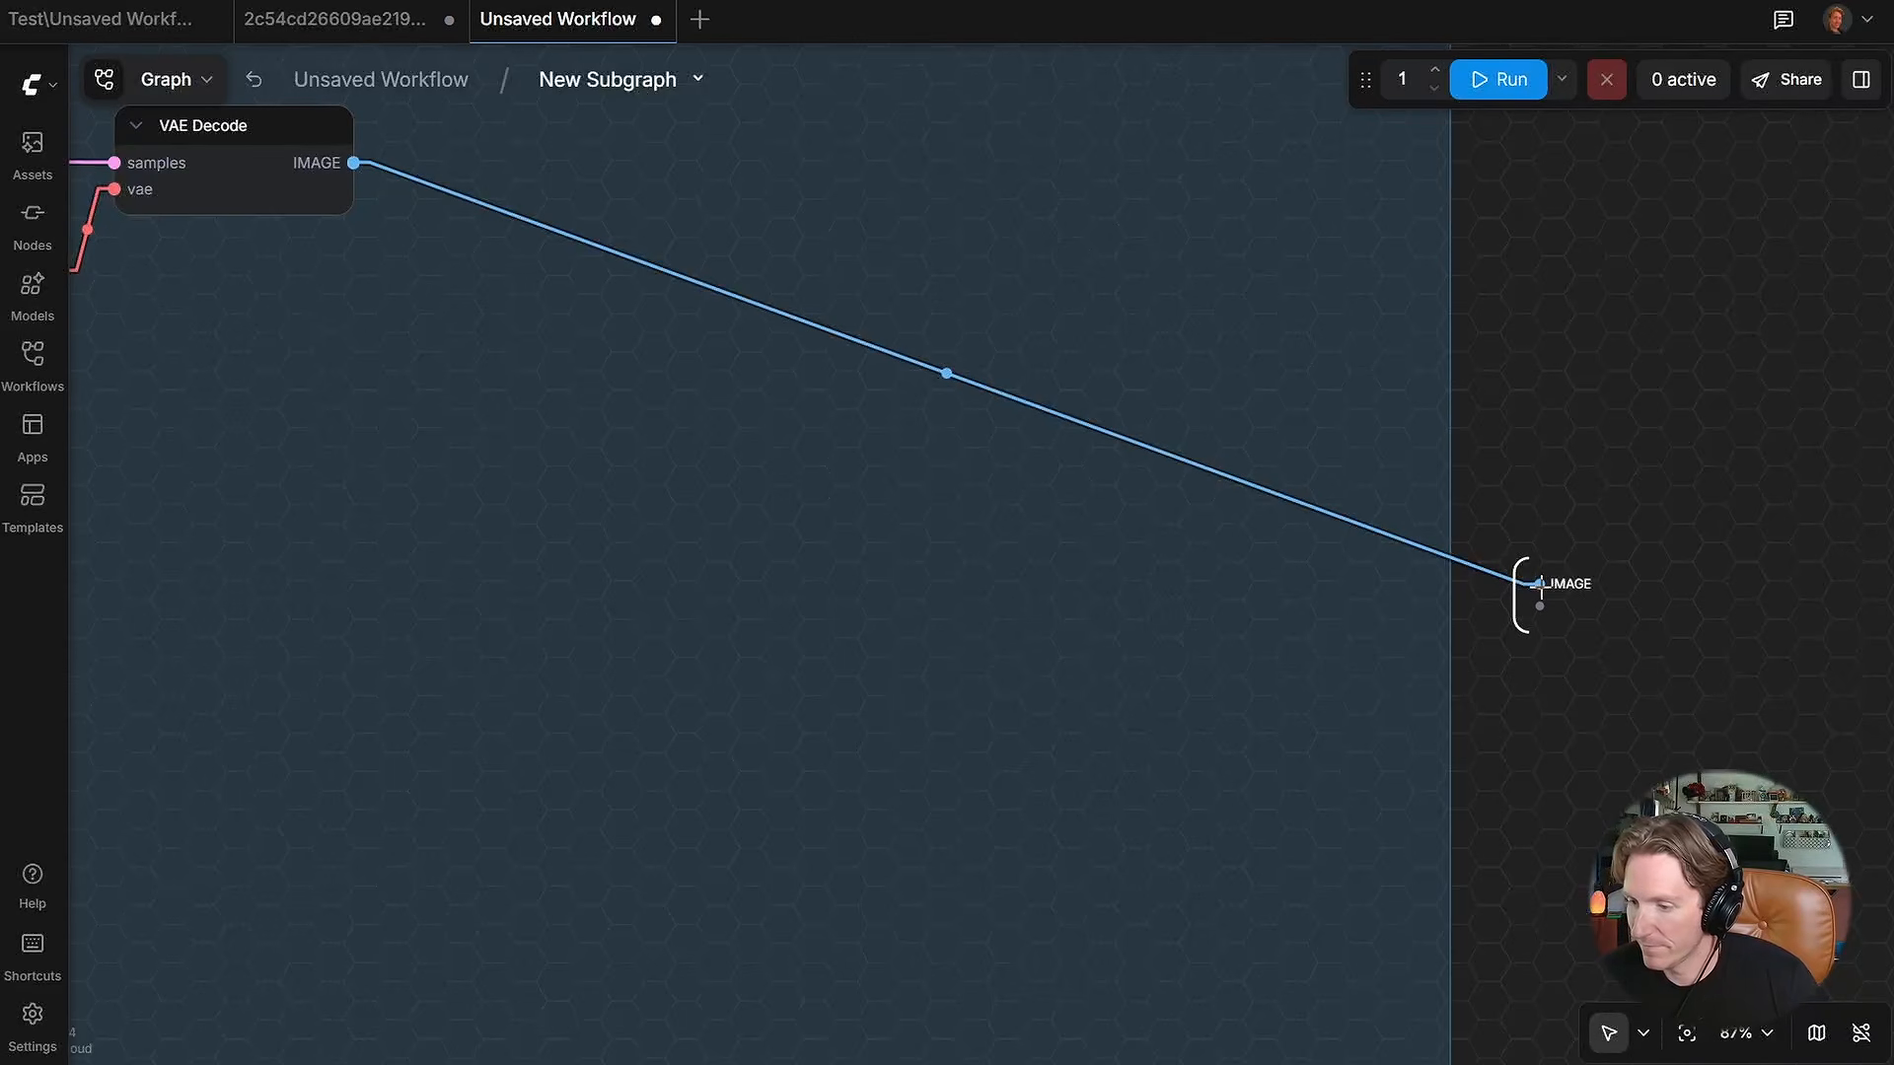
Step: Rename the subgraph's IMAGE output slot to OUTPUT and return to the main workflow
right_click(1560, 584)
left_click(1583, 615)
type("OUTPUT")
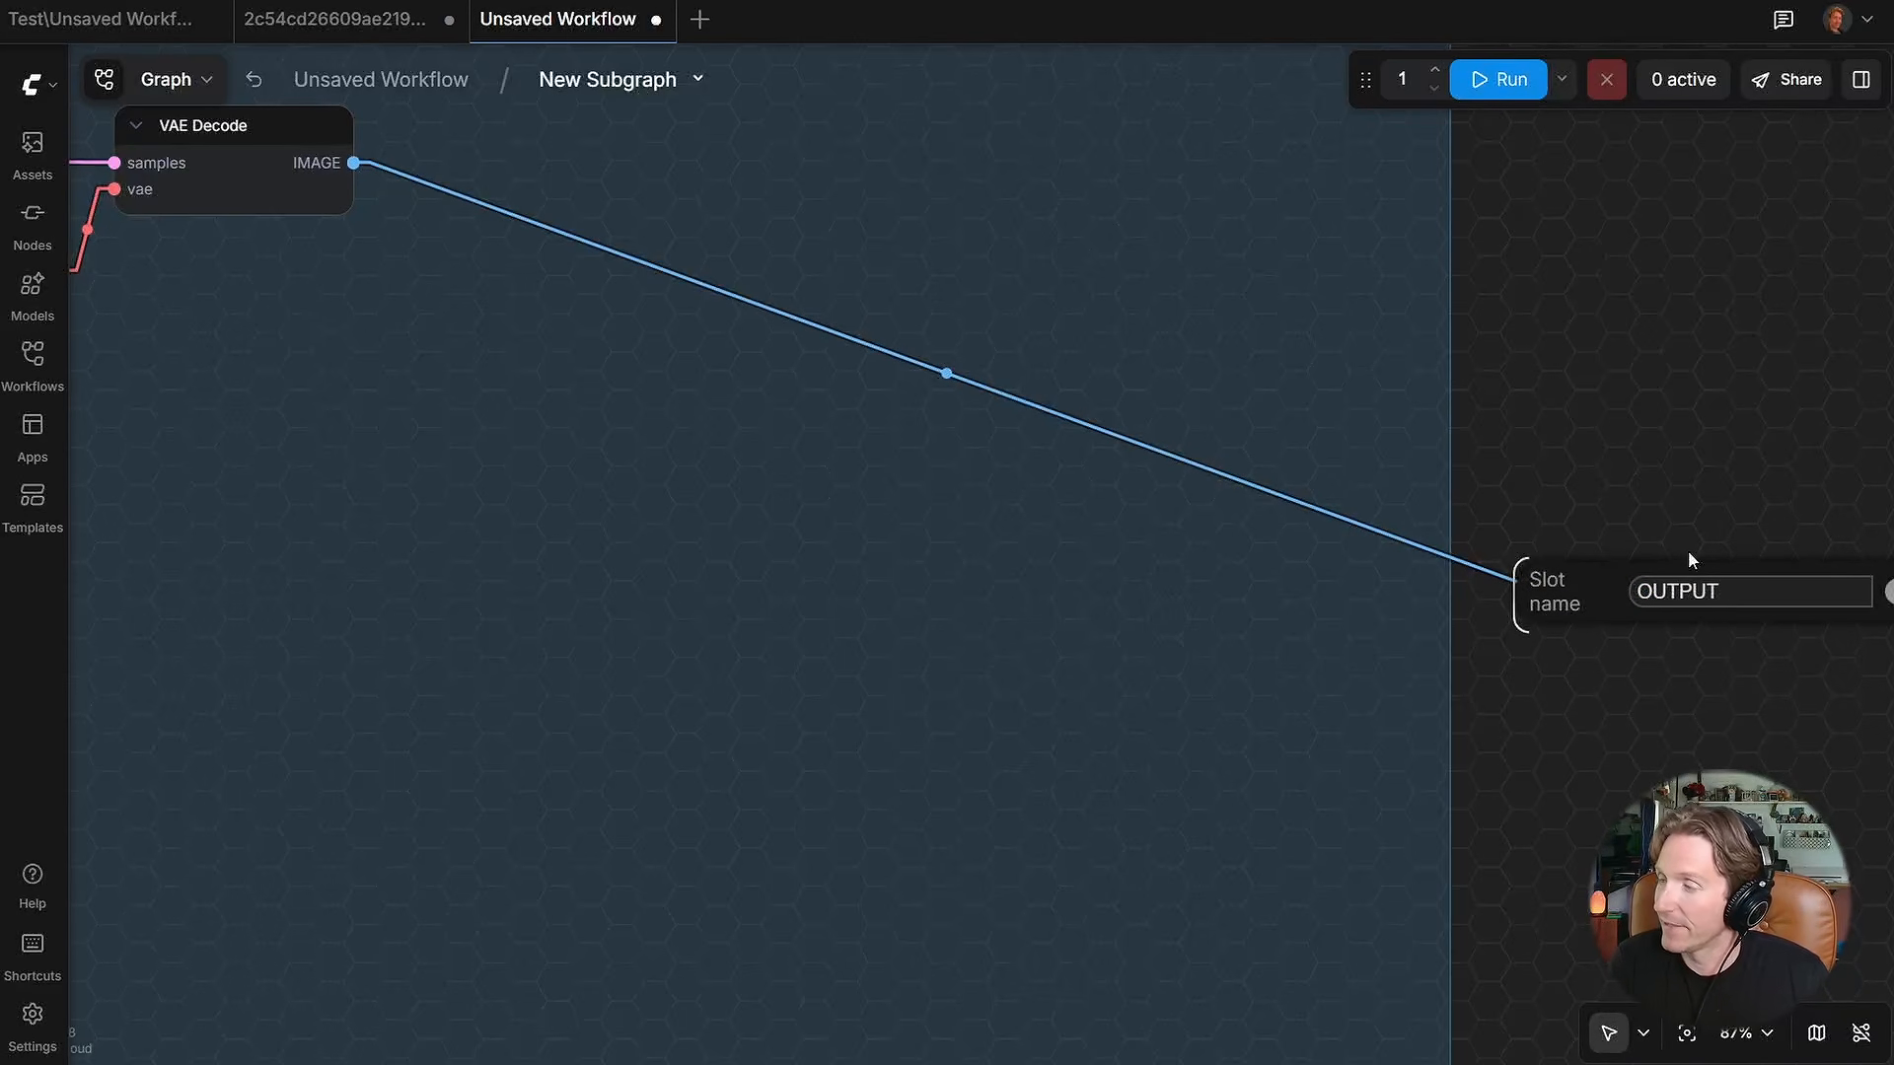
key("Return")
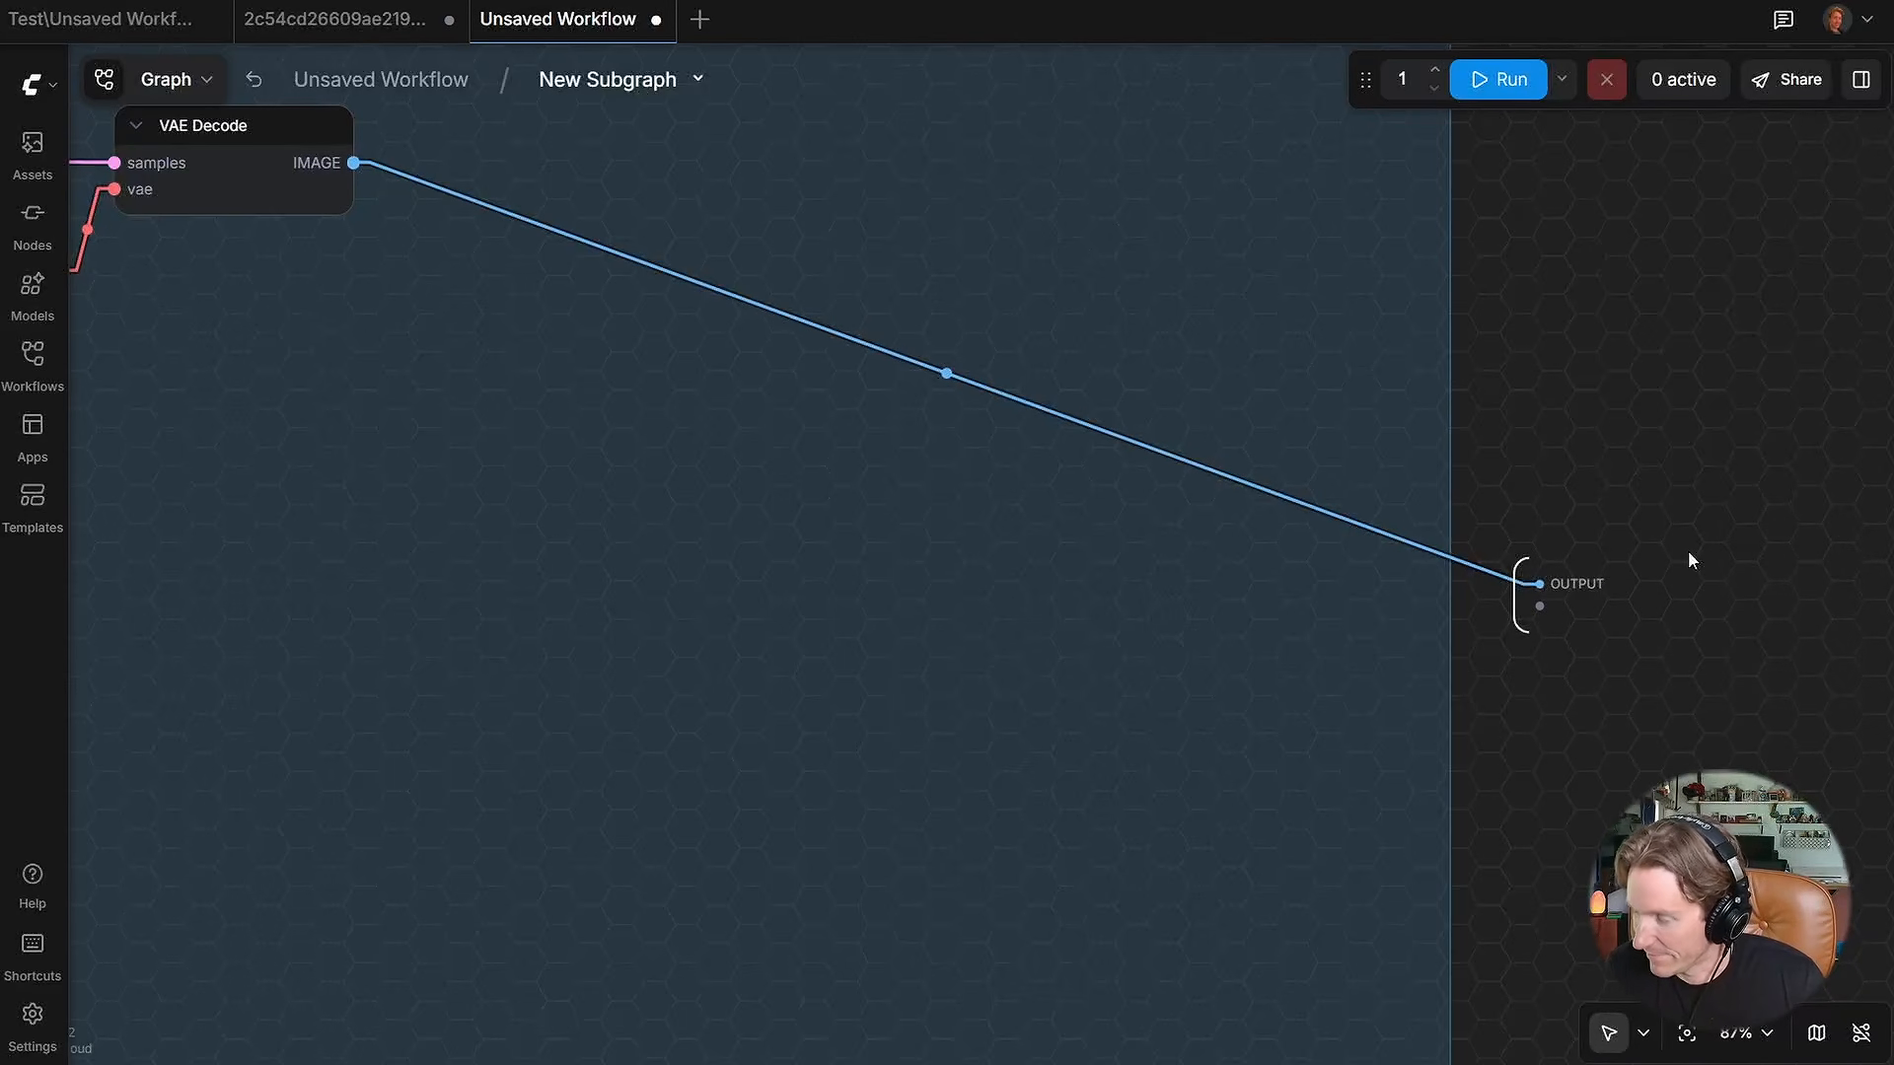
left_click(346, 79)
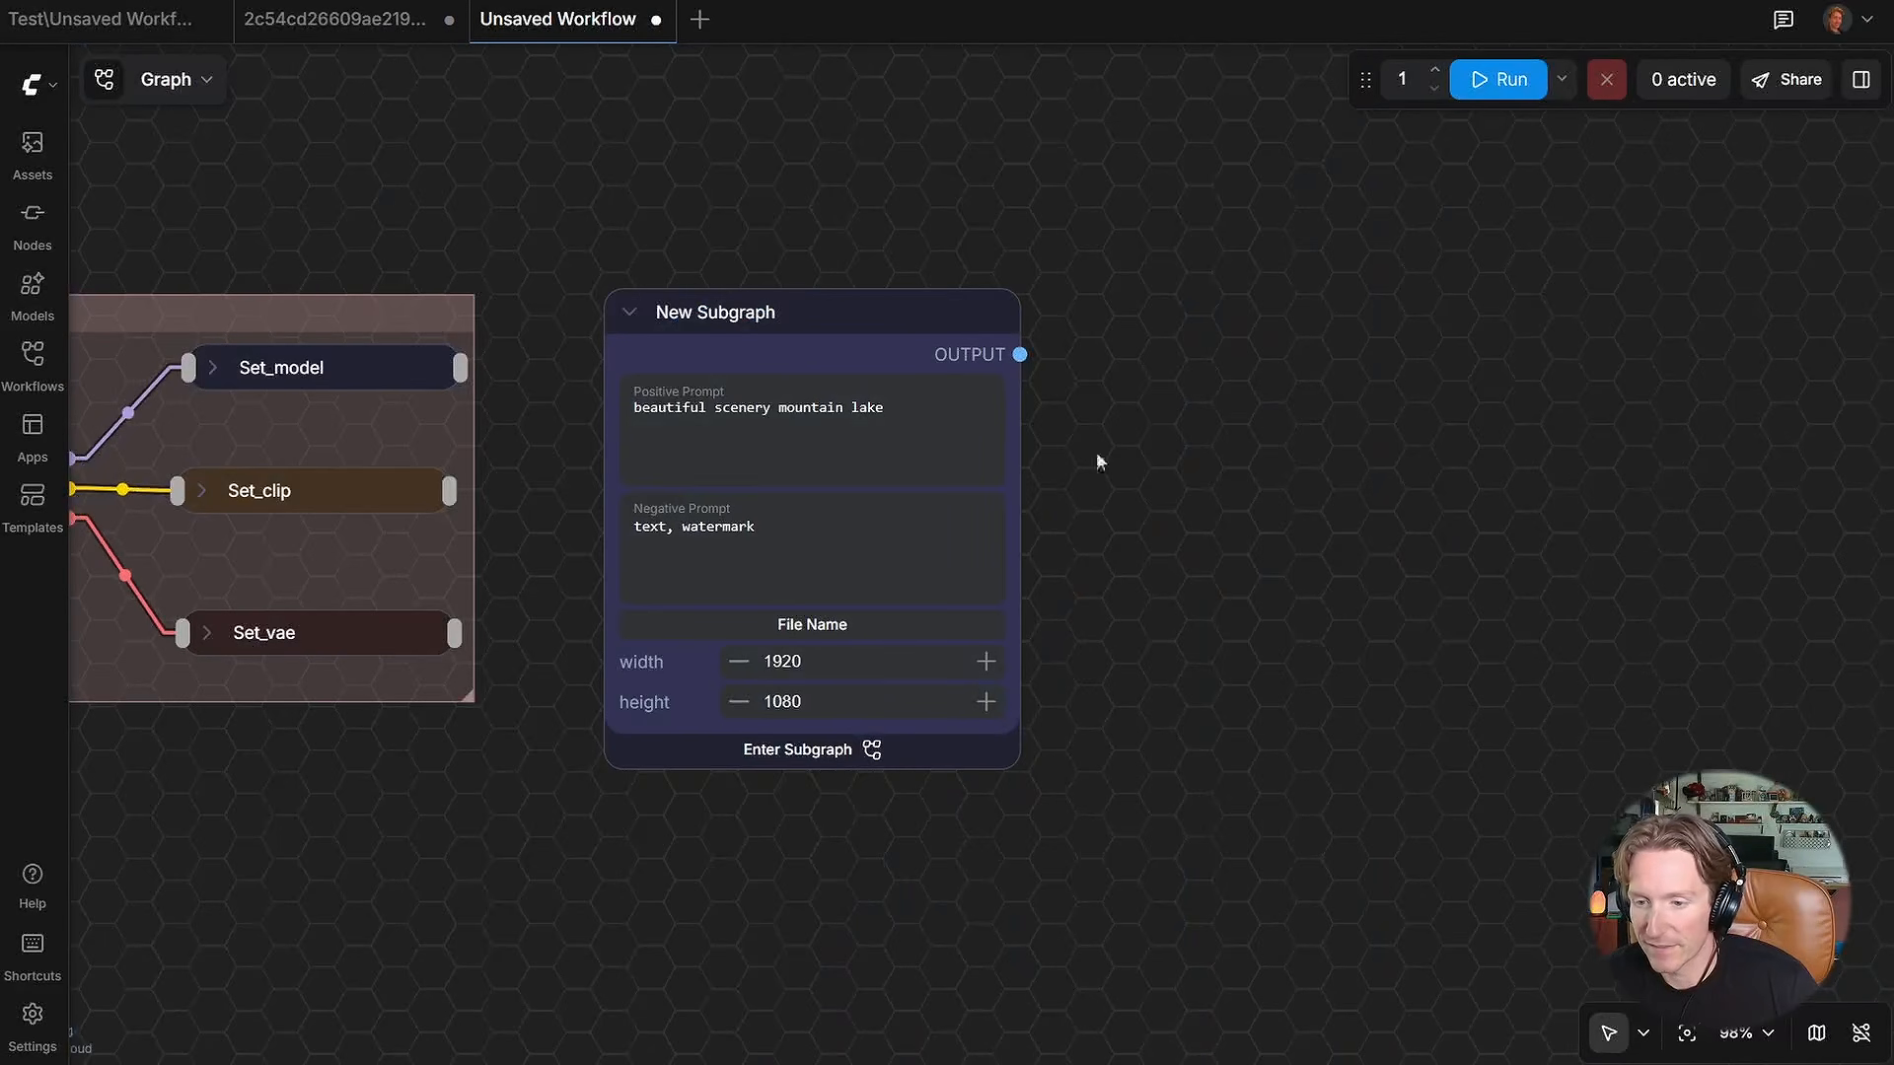
Step: Add a Preview Image node linked to New Subgraph's OUTPUT and enlarge it to about the subgraph node's height
left_click_drag(1023, 357, 1335, 360)
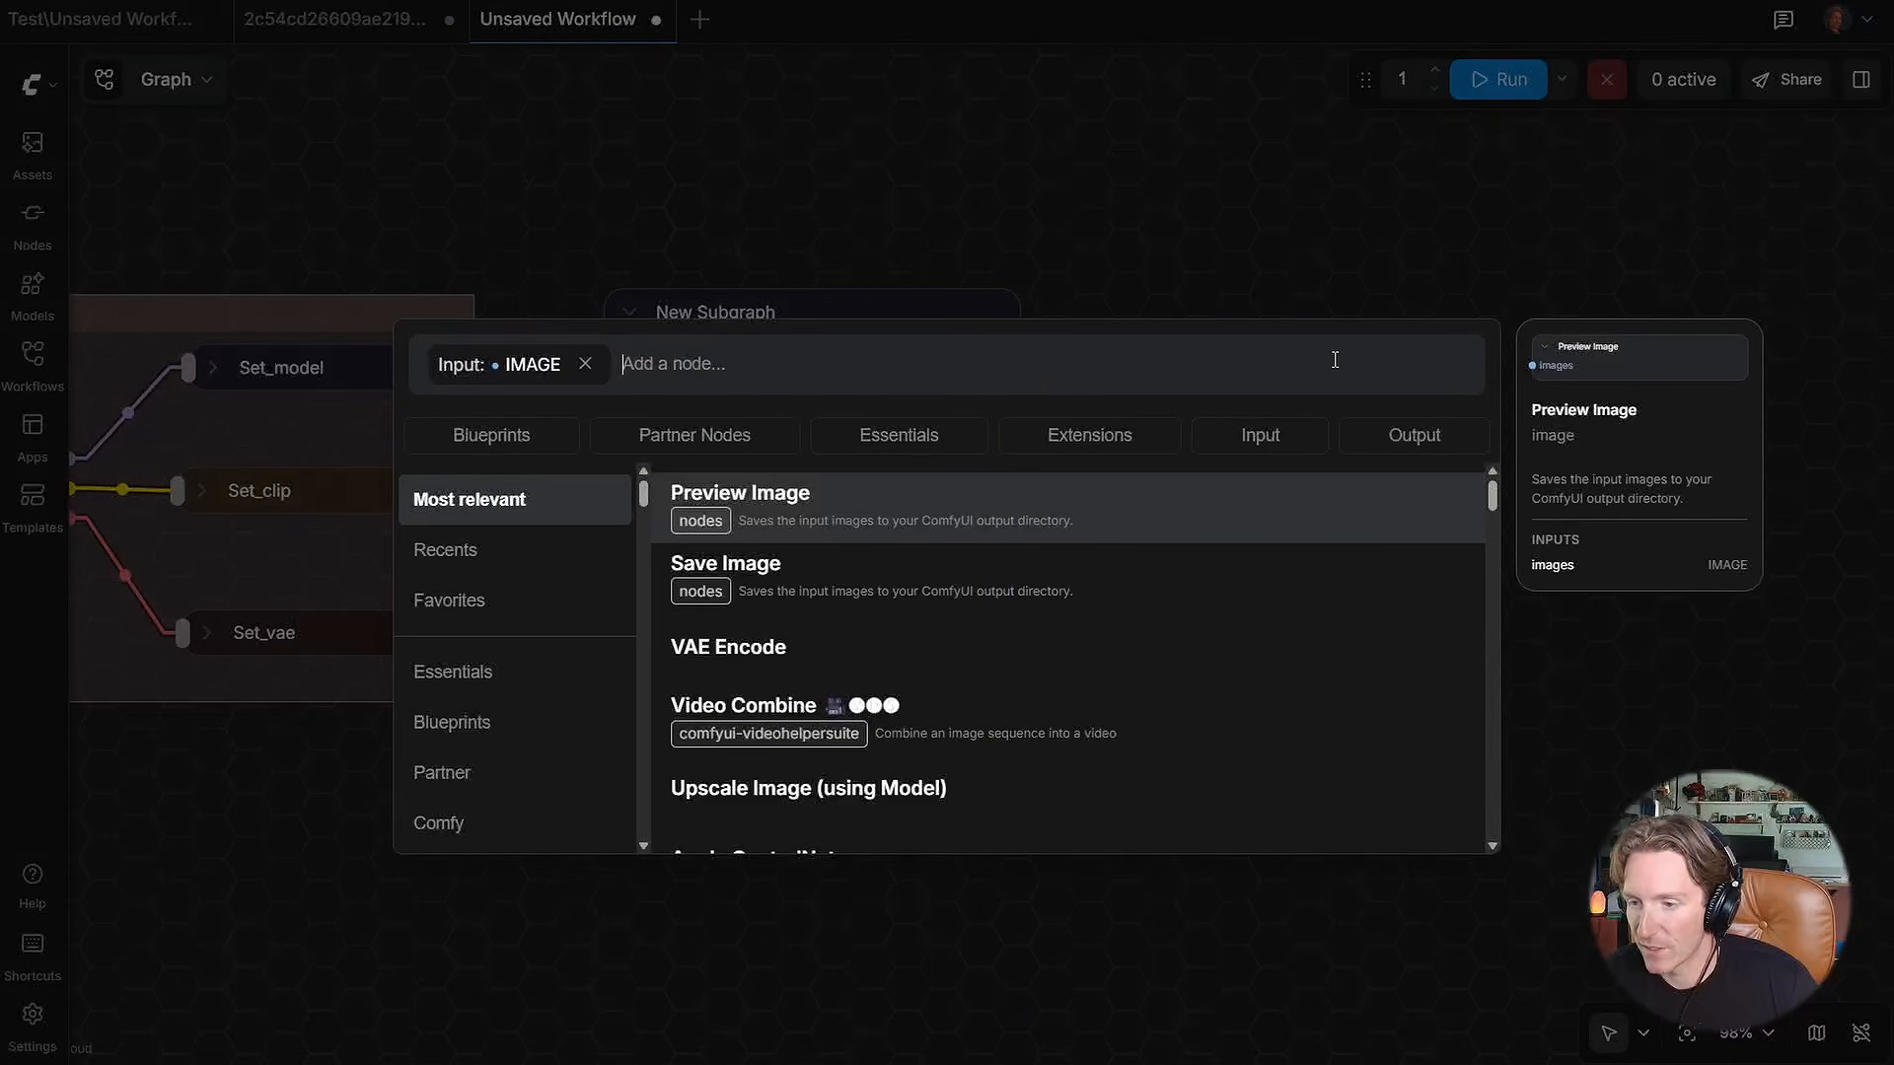
left_click(854, 521)
left_click(1233, 312)
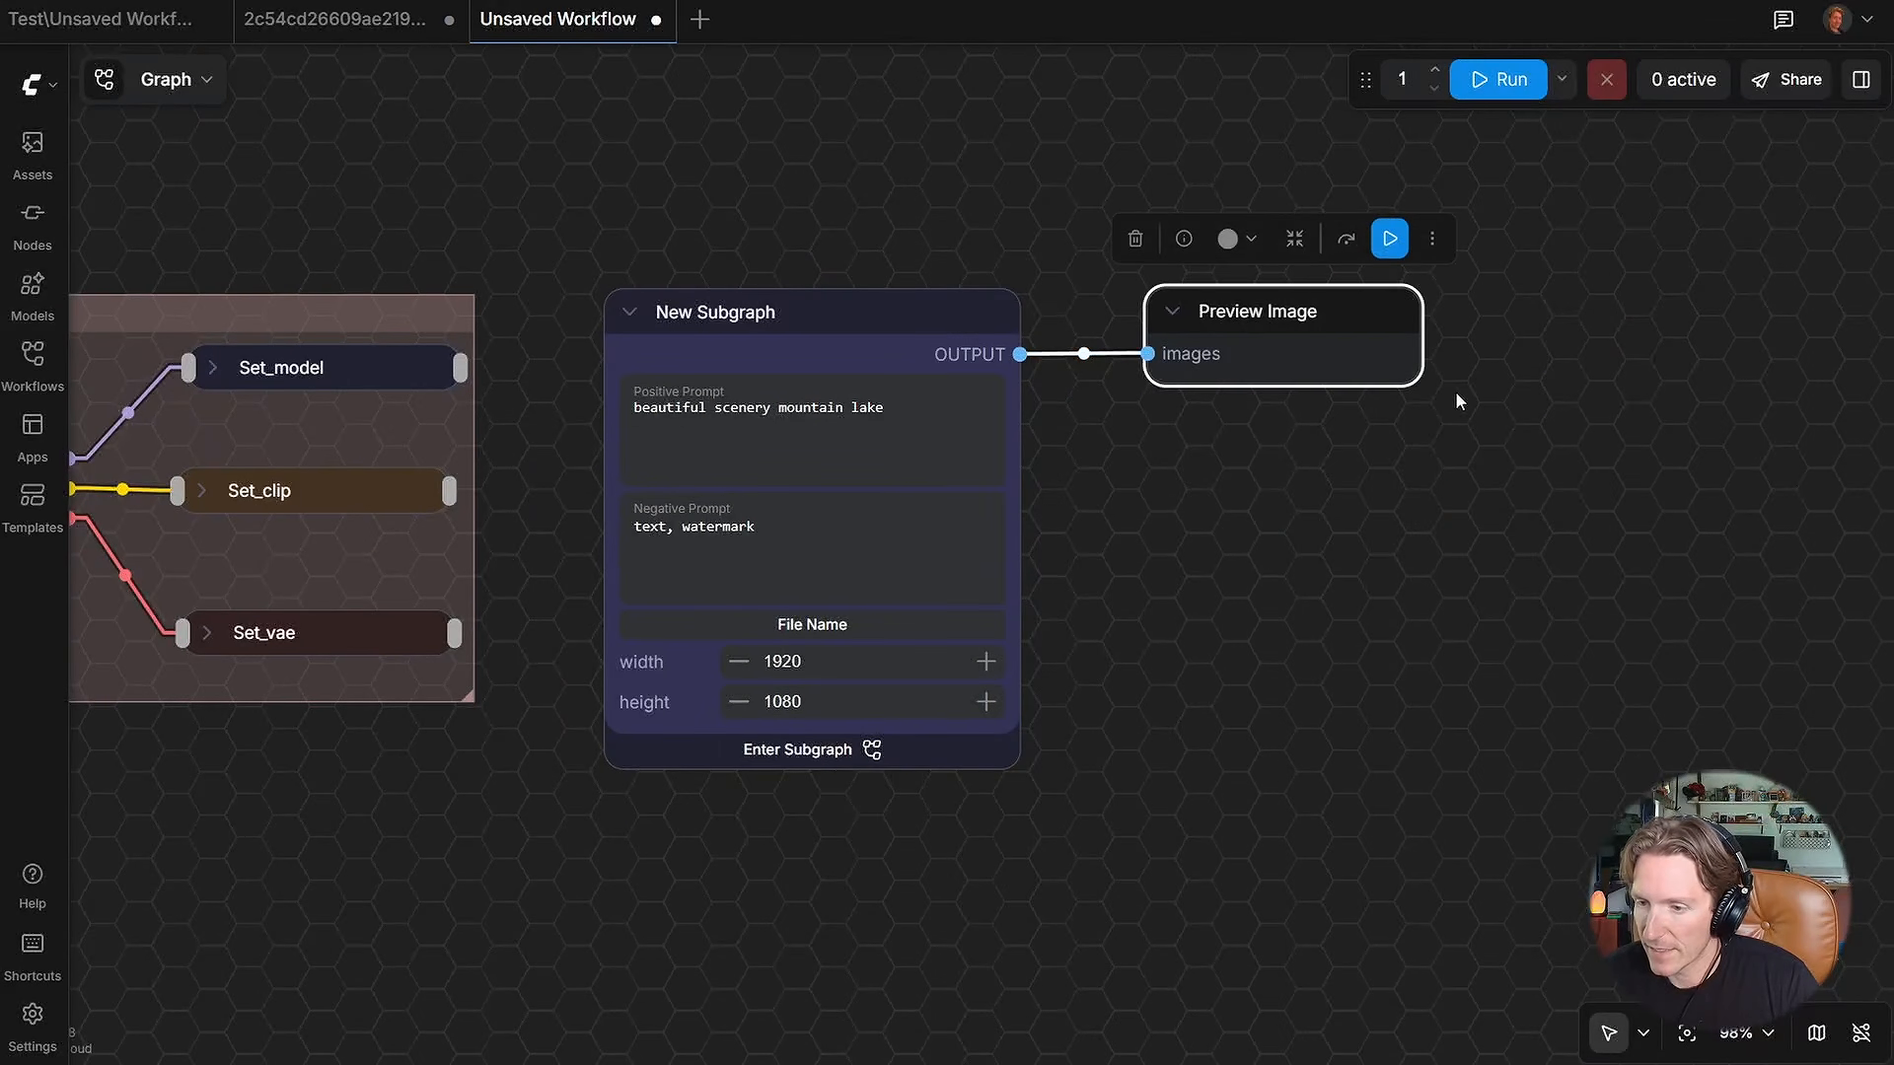
left_click_drag(1410, 371, 1828, 809)
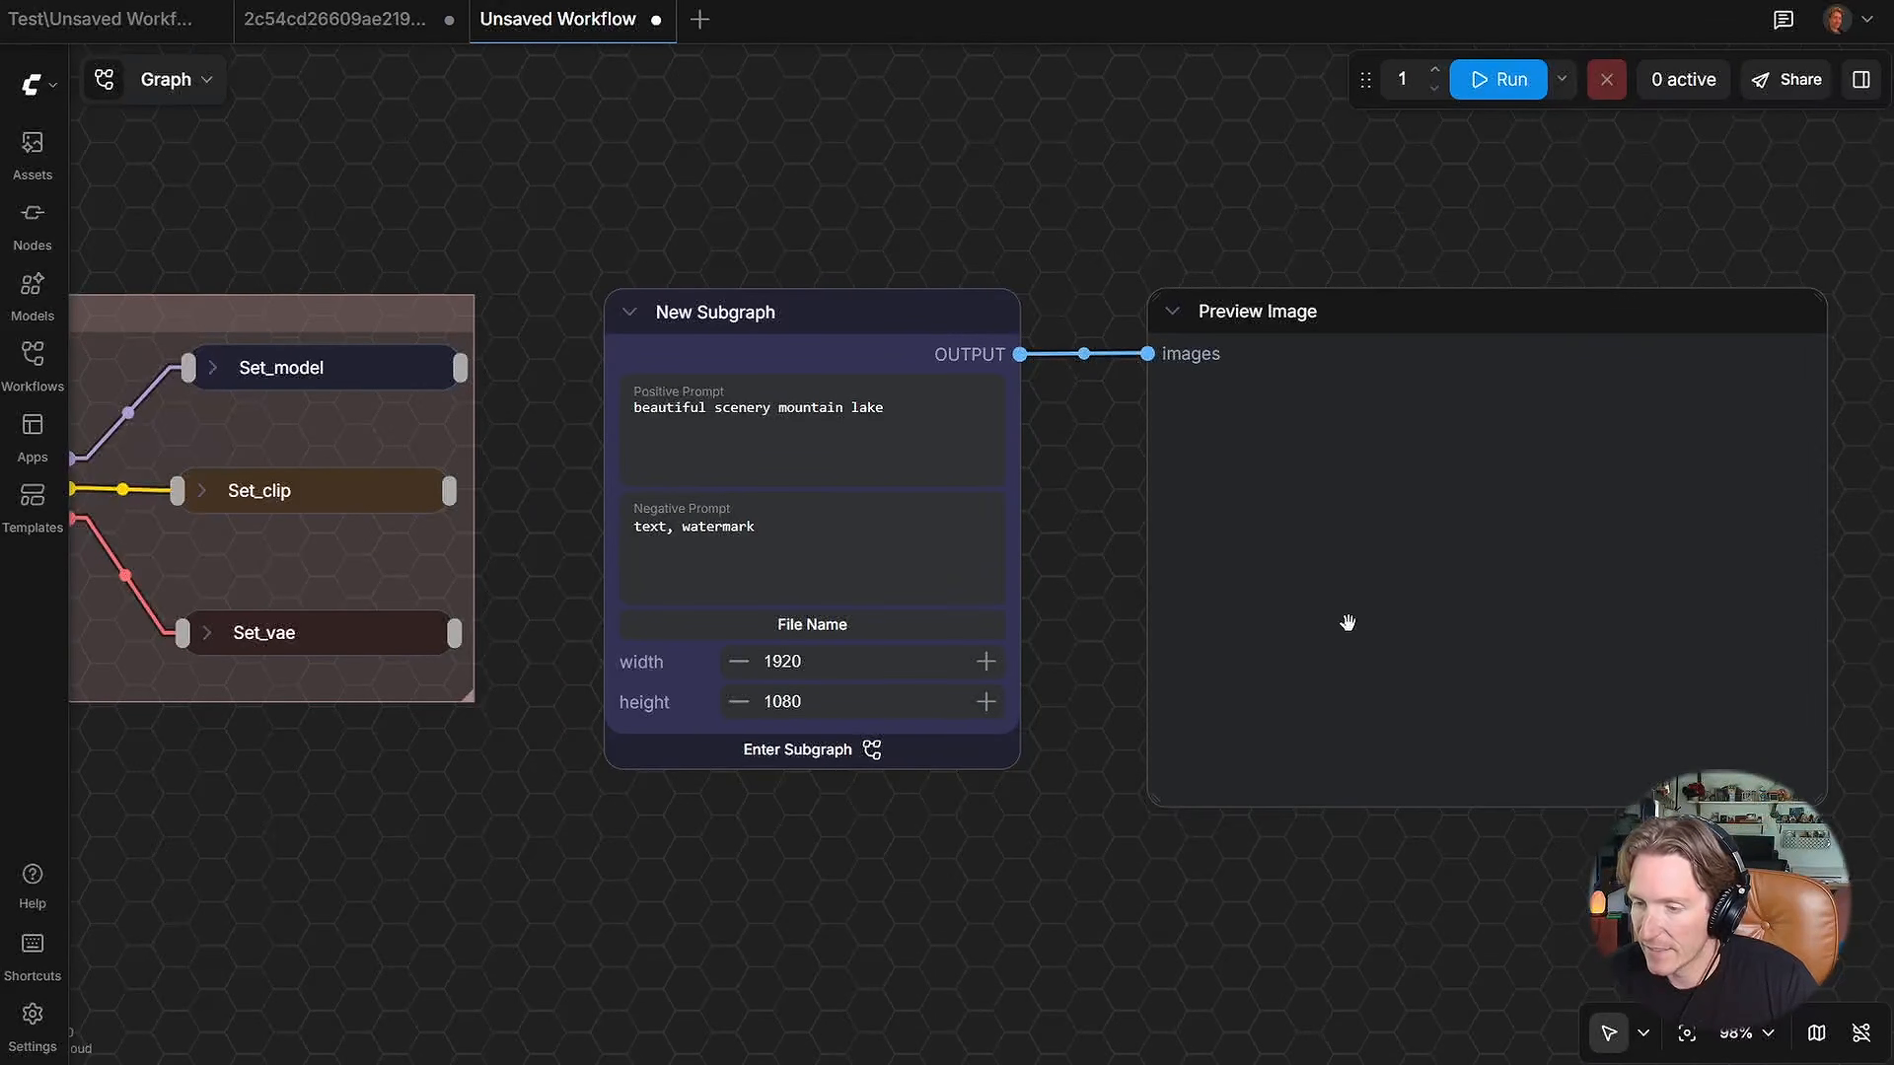
Step: Run the branch ending in the Preview Image node and follow the generation until the image is ready
left_click_drag(1090, 841, 1007, 854)
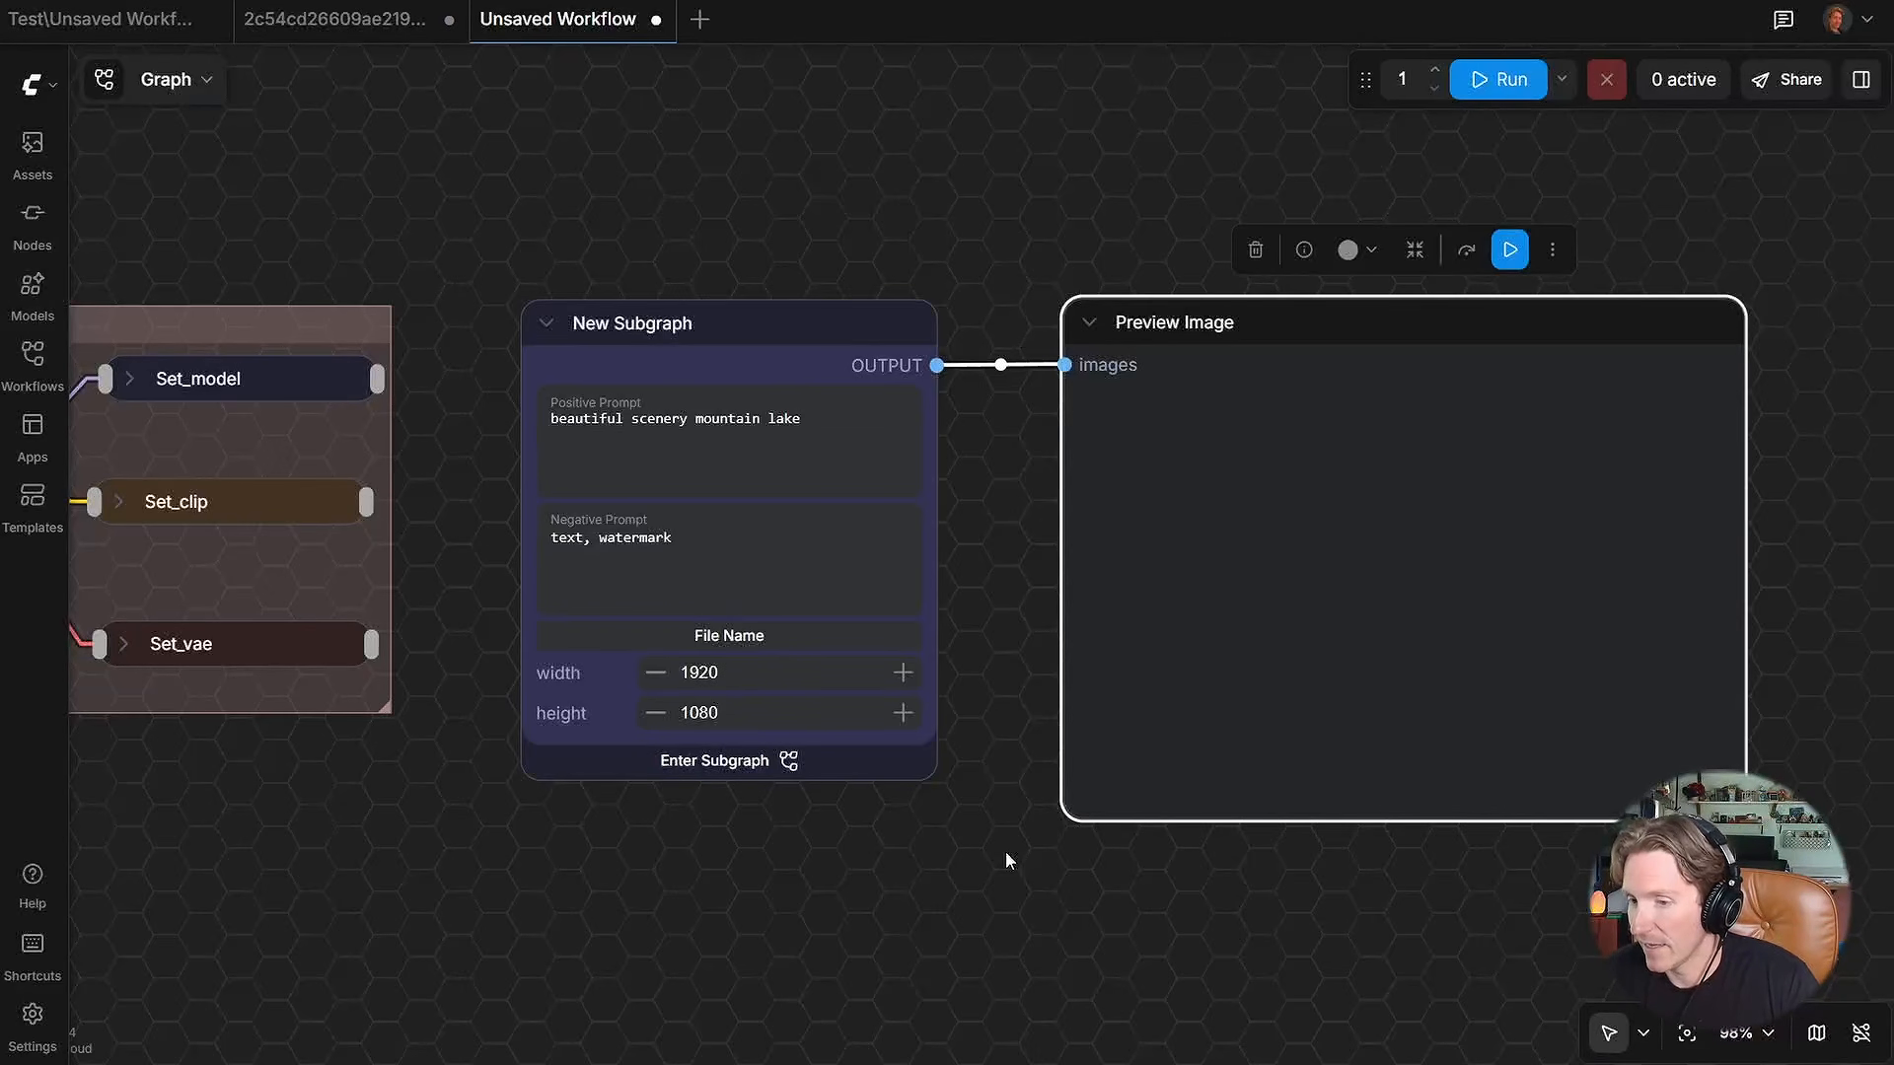
left_click(1512, 253)
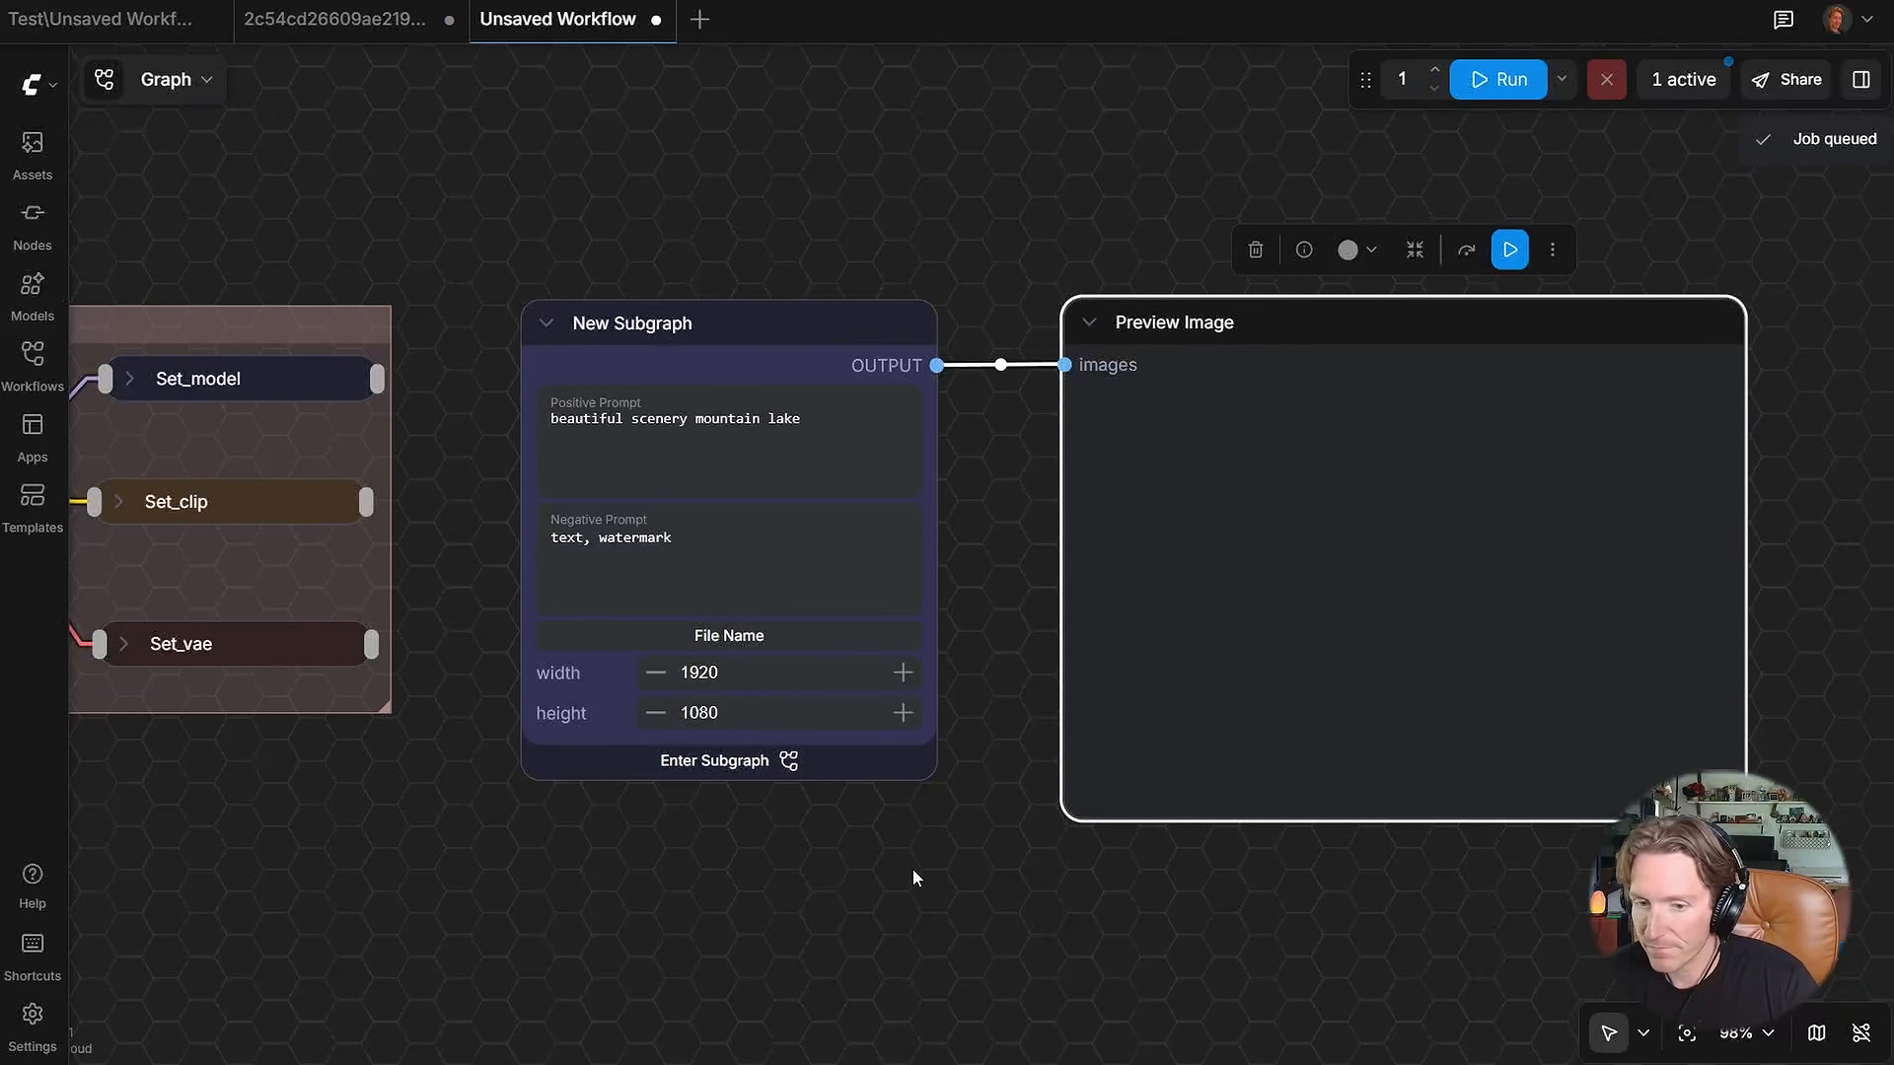
scroll(819, 870, "down", 3)
left_click_drag(820, 871, 1159, 726)
scroll(1159, 726, "down", 1)
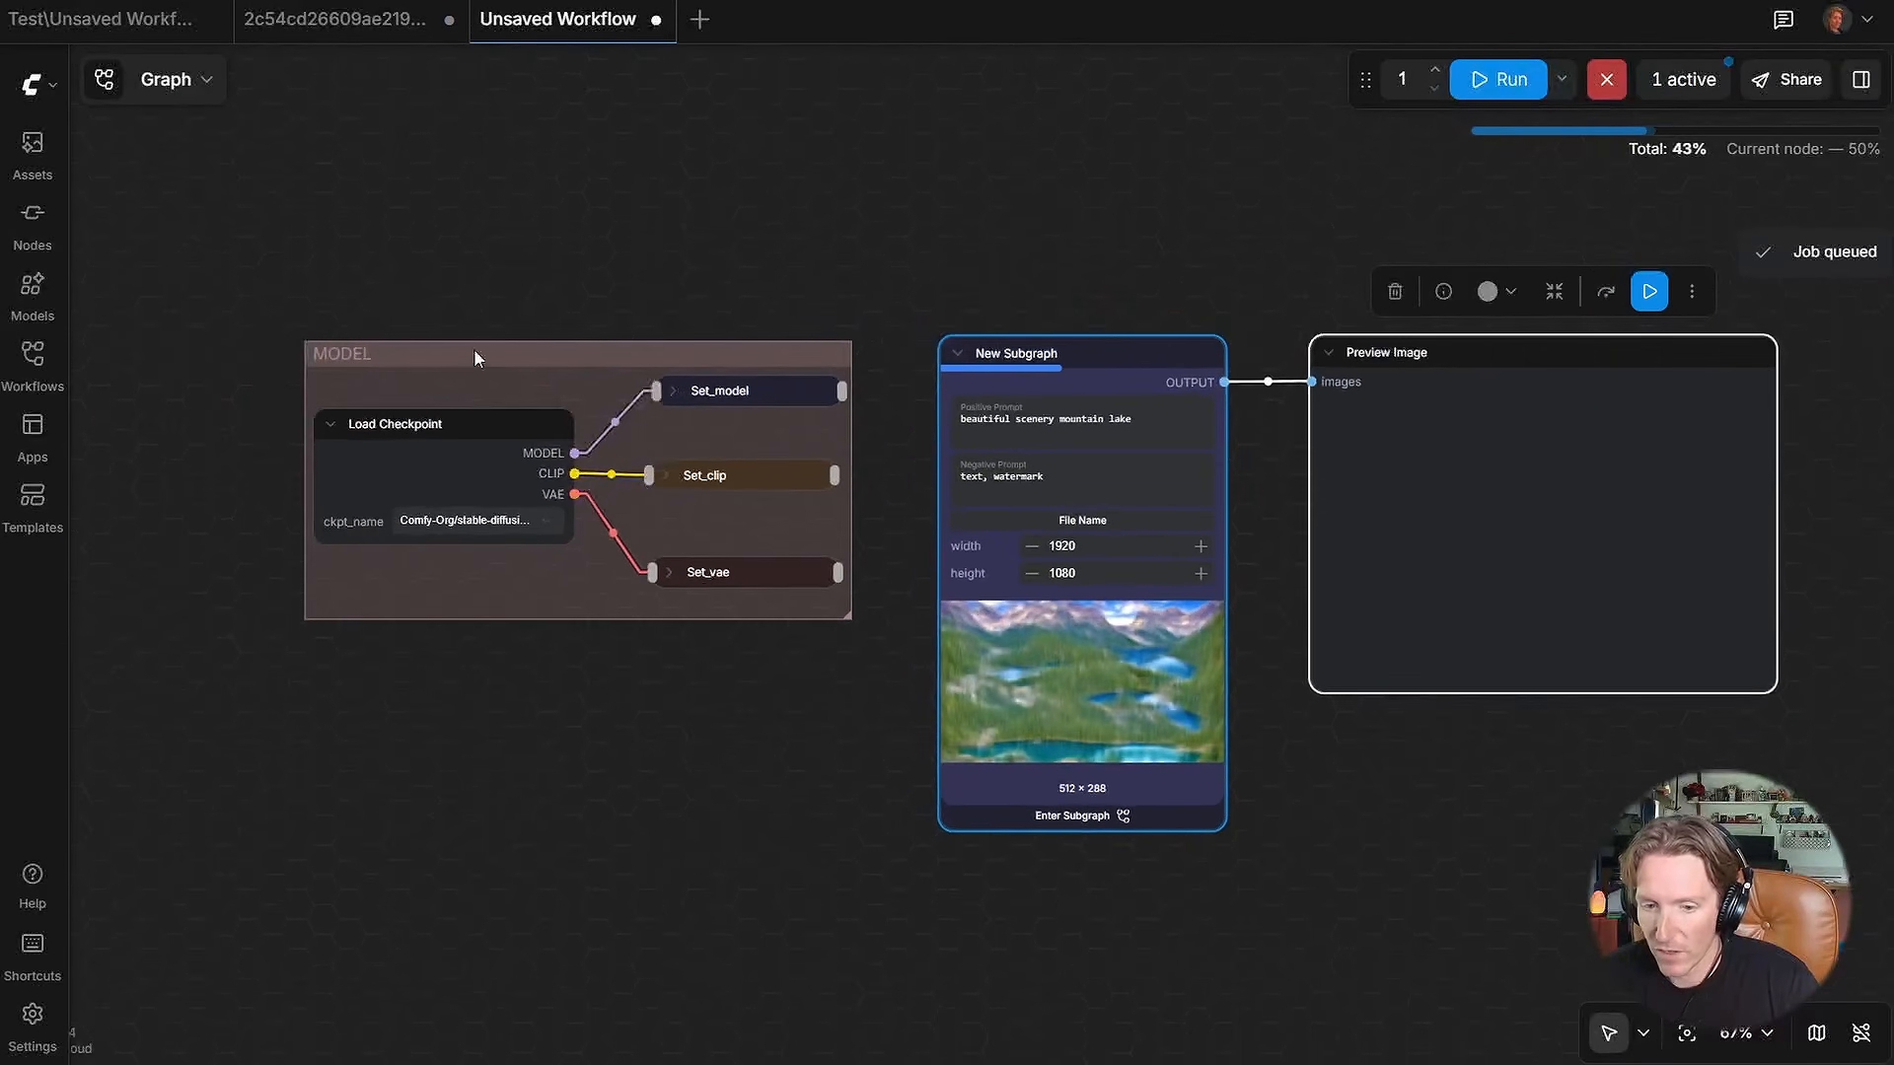
left_click_drag(688, 706, 370, 704)
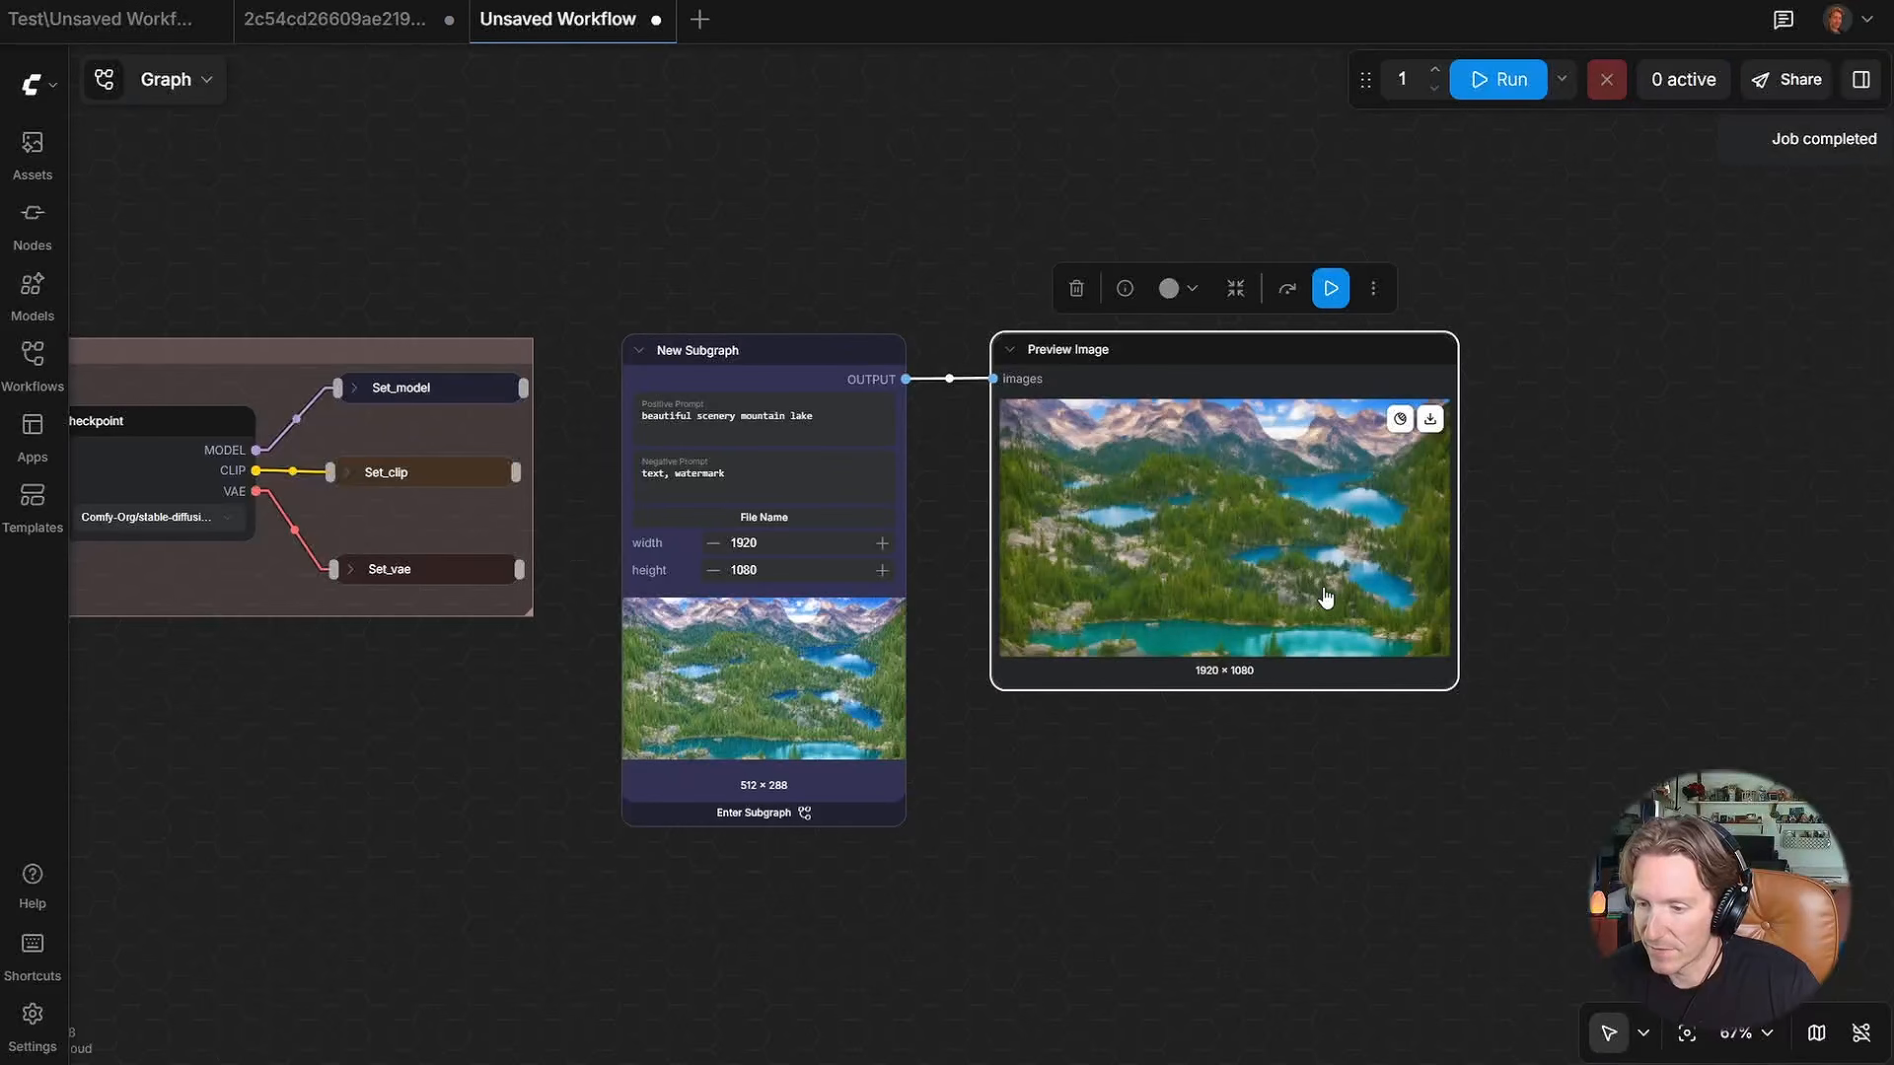
Step: Examine the generated image up close in the Preview Image node and look over the node's image options
scroll(1325, 597, "up", 4)
scroll(1297, 498, "up", 3)
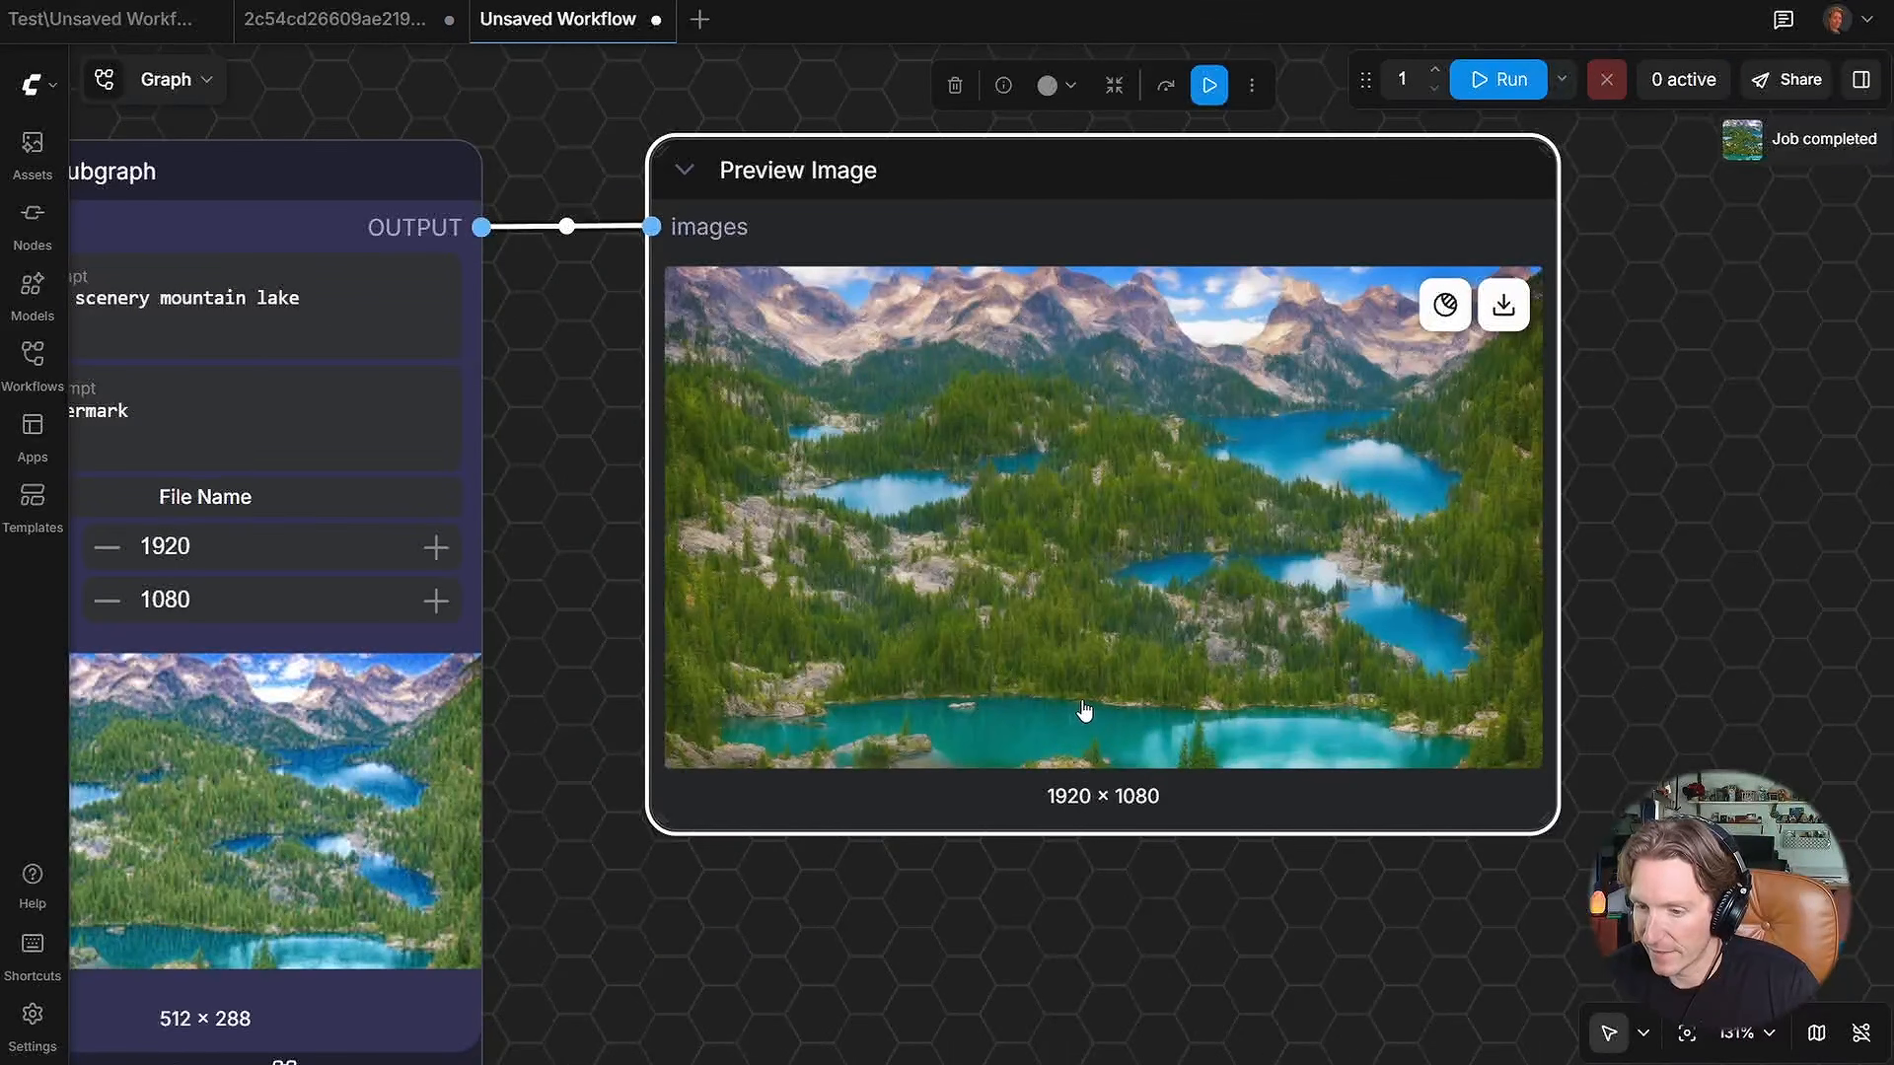
scroll(1084, 708, "down", 3)
scroll(1242, 643, "up", 1)
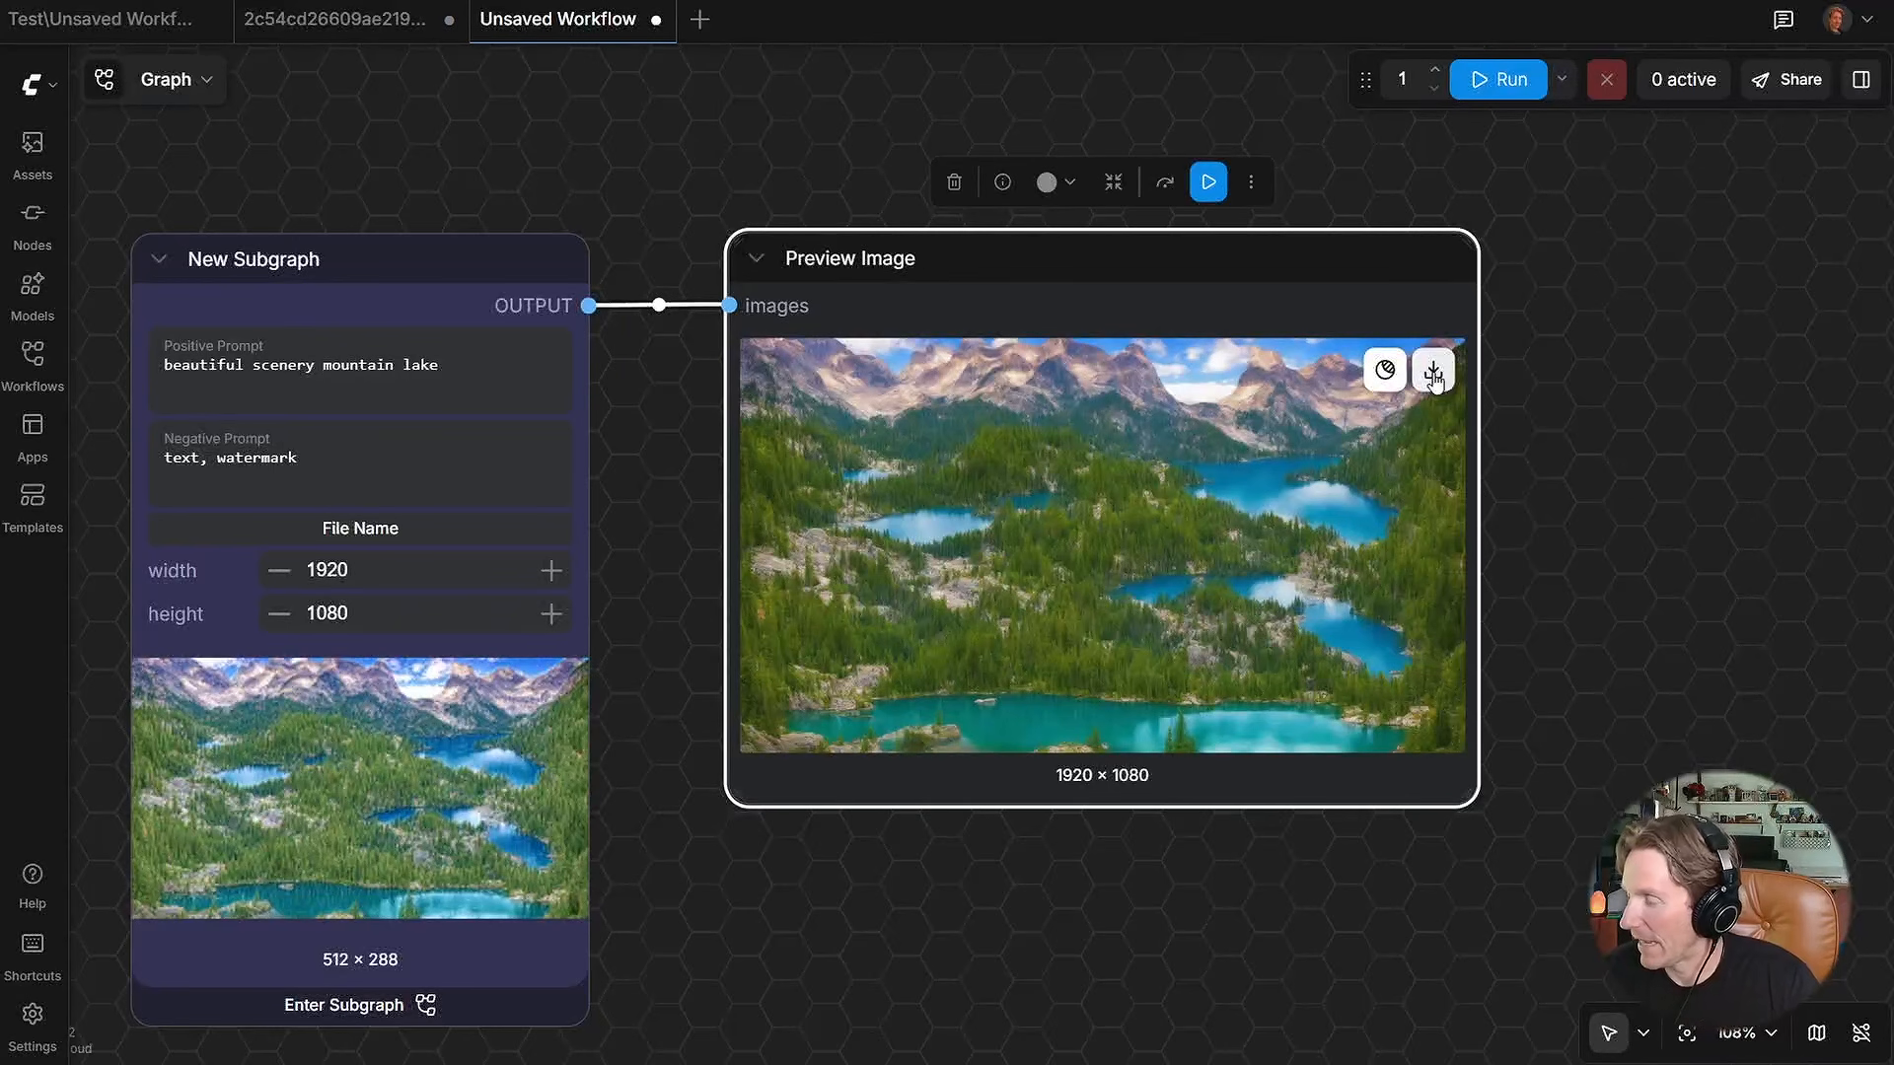
right_click(1048, 562)
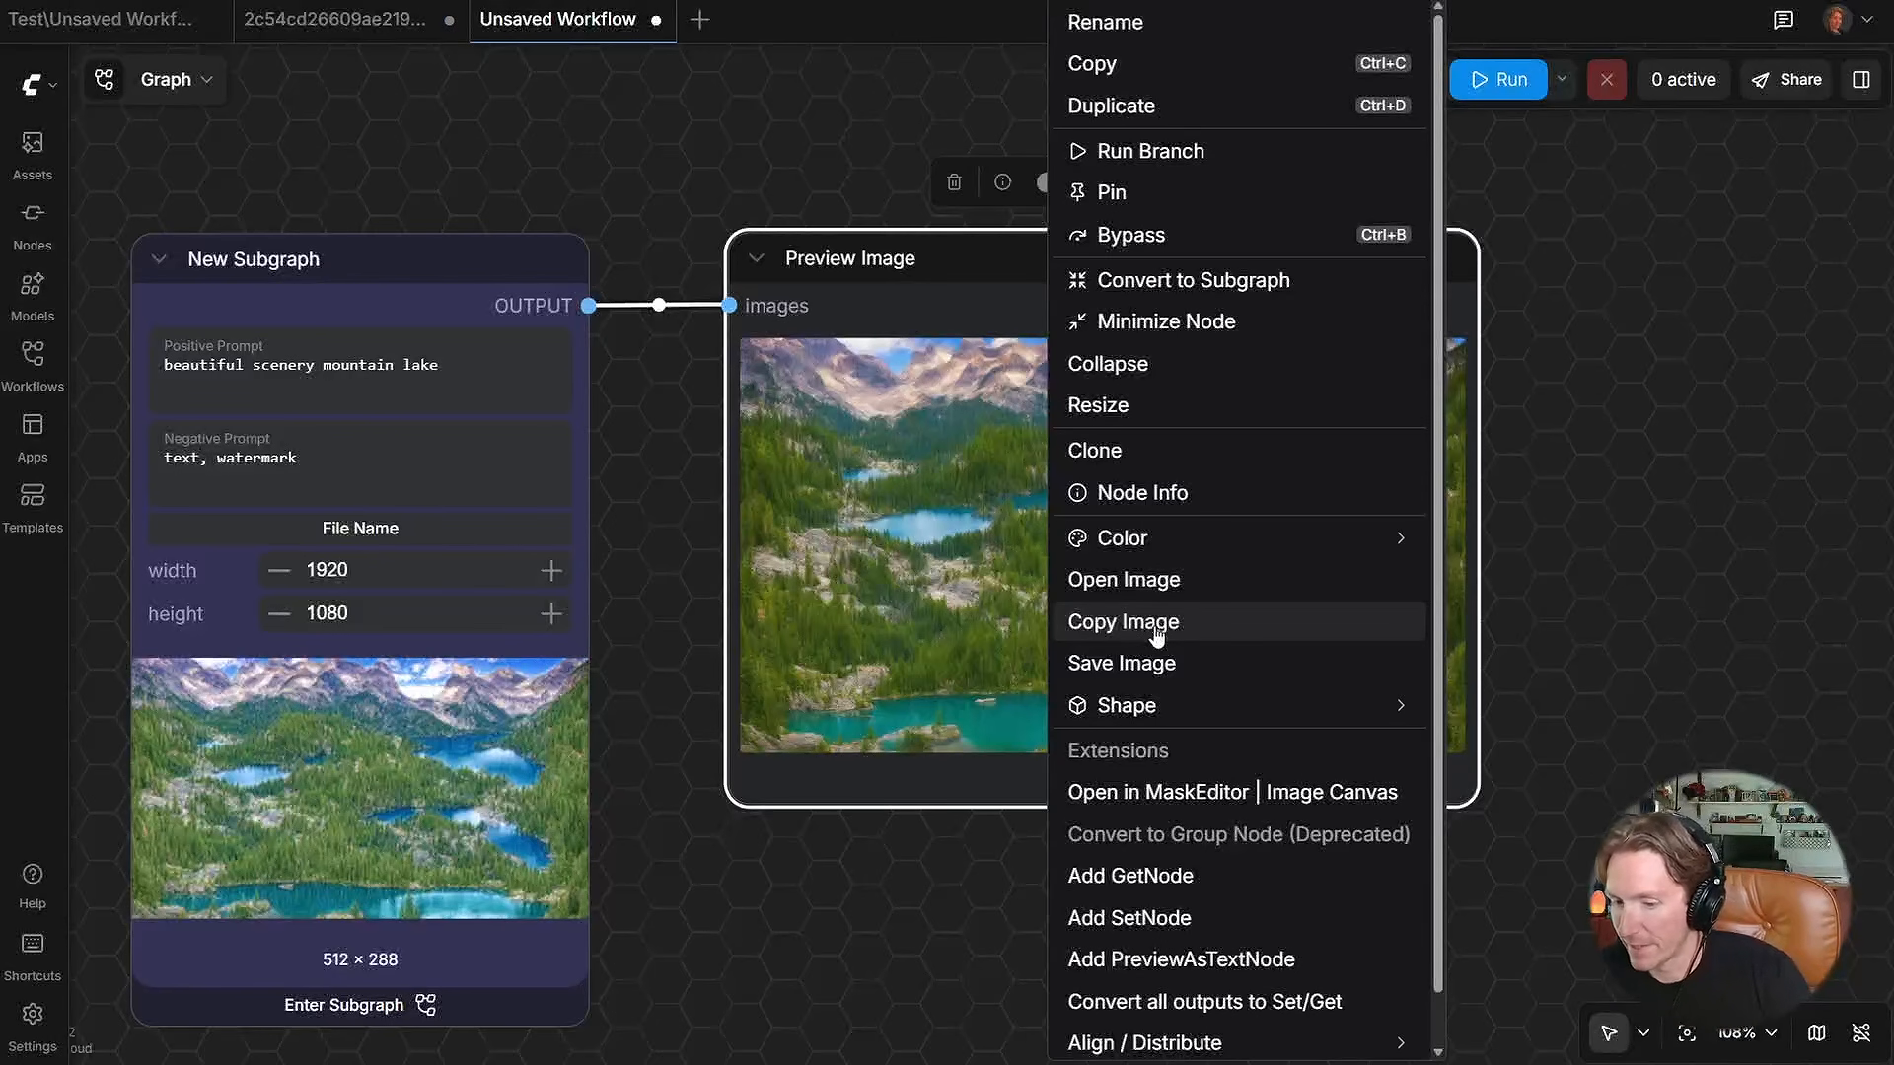
left_click(970, 580)
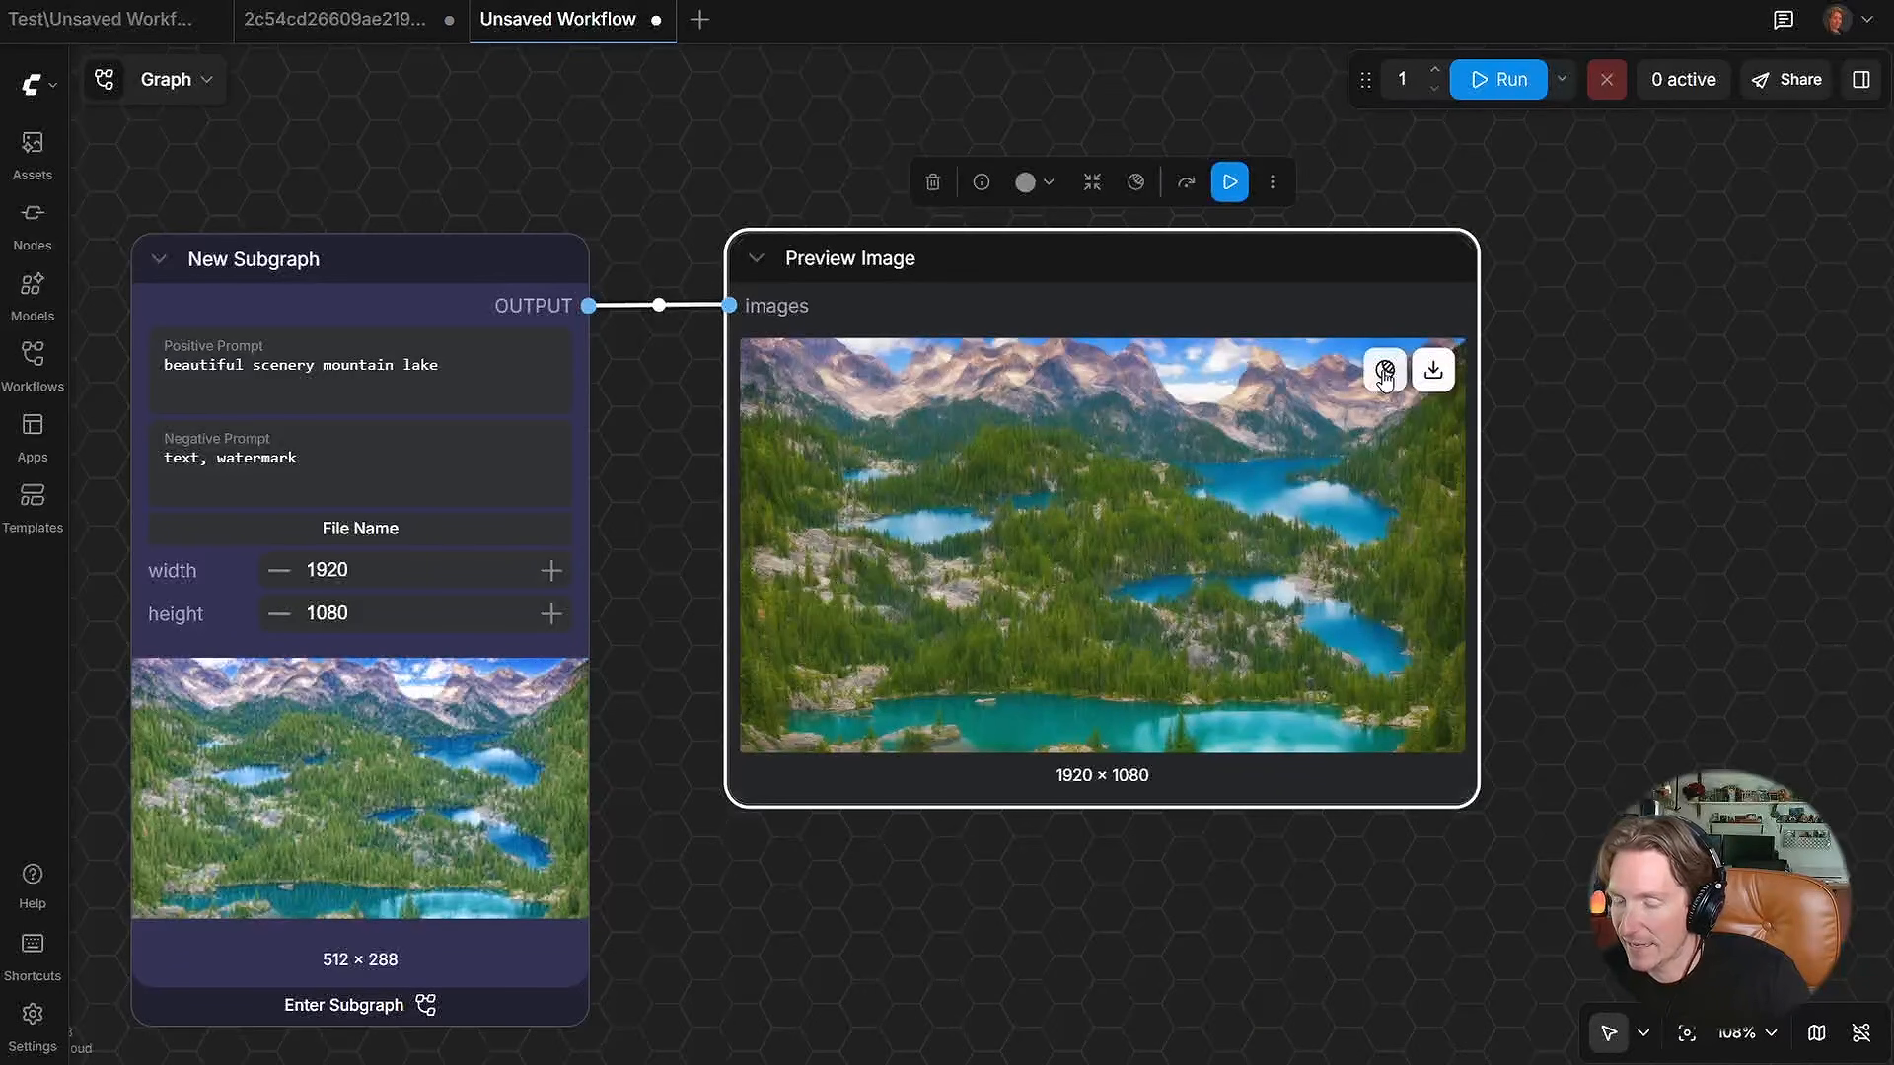
Step: Open the preview image in the Mask Editor and paint a freehand mask over the forest in the middle
left_click(1384, 372)
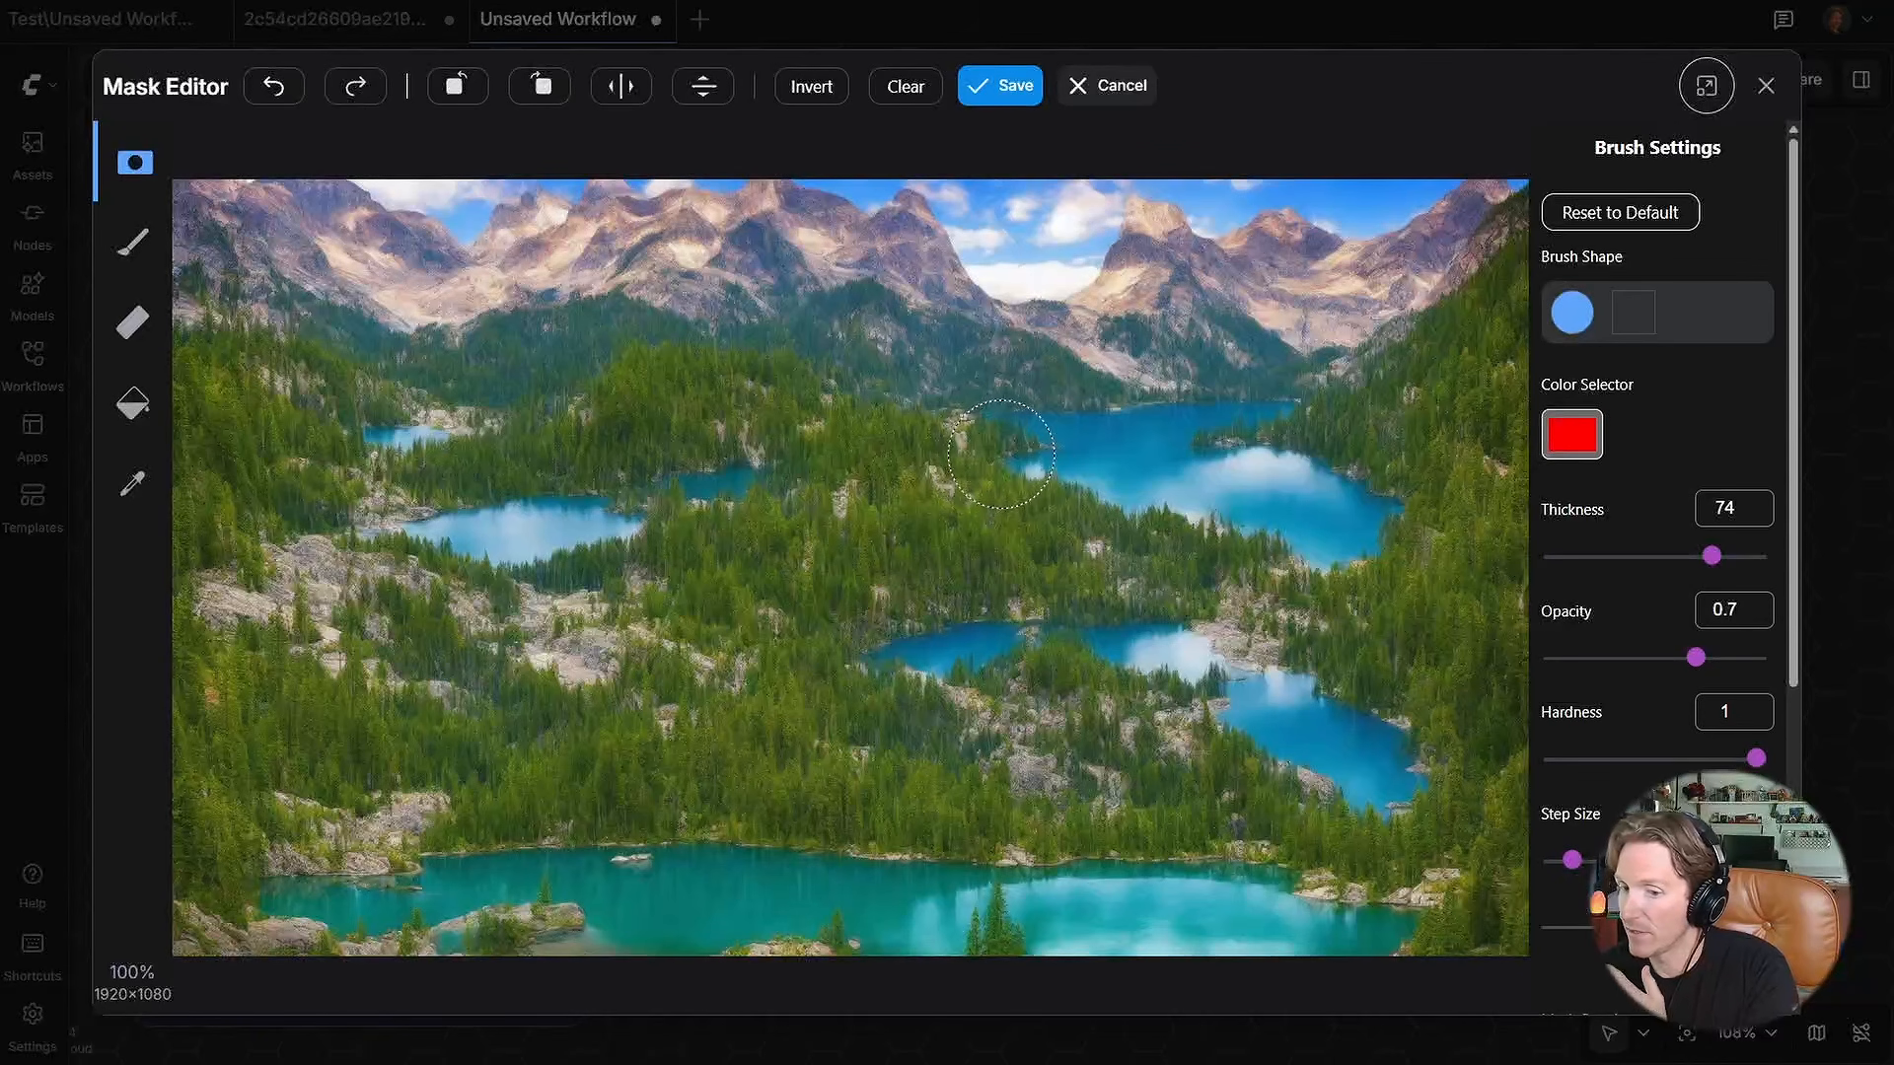
mouse_move(1001, 454)
left_mouse_down()
mouse_move(821, 429)
mouse_move(852, 482)
mouse_move(718, 502)
mouse_move(678, 530)
mouse_move(813, 515)
mouse_move(713, 538)
mouse_move(763, 605)
mouse_move(849, 587)
mouse_move(934, 493)
mouse_move(899, 613)
mouse_move(993, 493)
mouse_move(996, 564)
mouse_move(1049, 505)
mouse_move(1123, 561)
mouse_move(1088, 540)
mouse_move(1227, 547)
mouse_move(1254, 592)
mouse_move(1056, 586)
left_mouse_up()
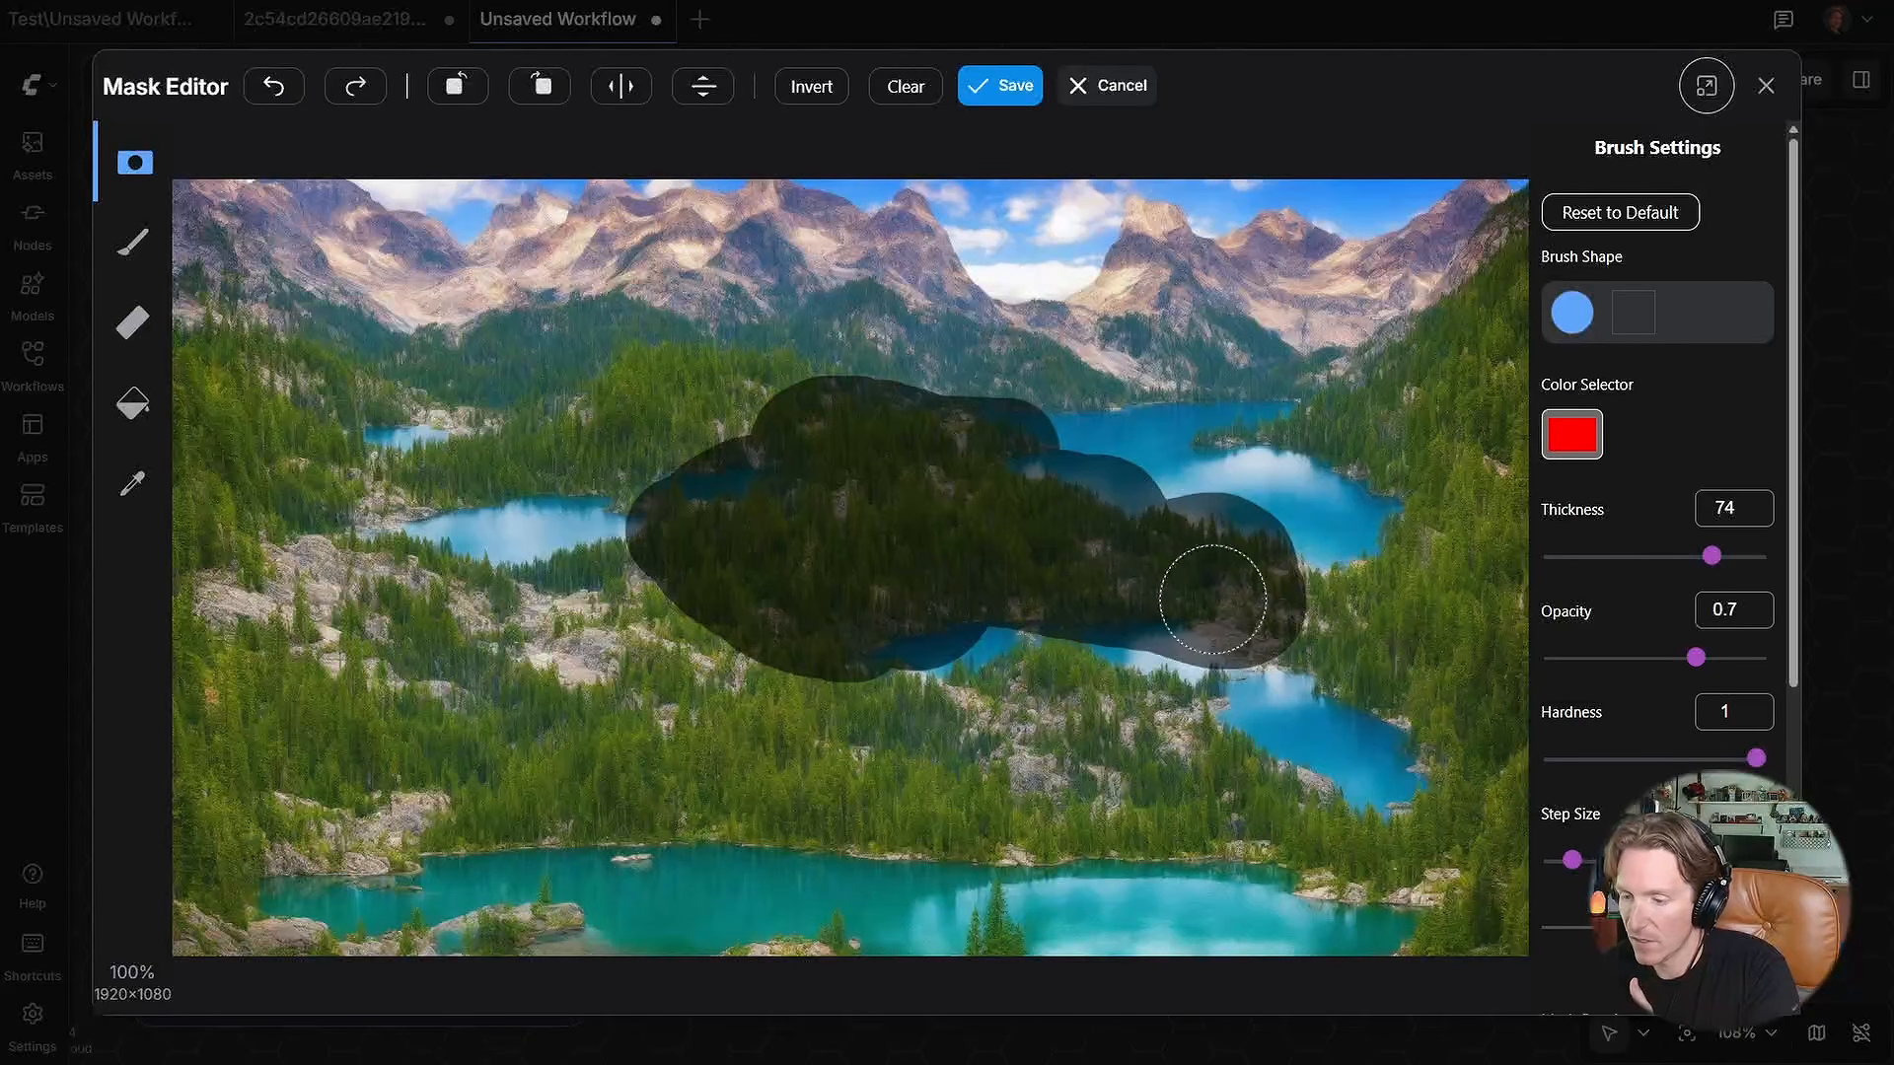